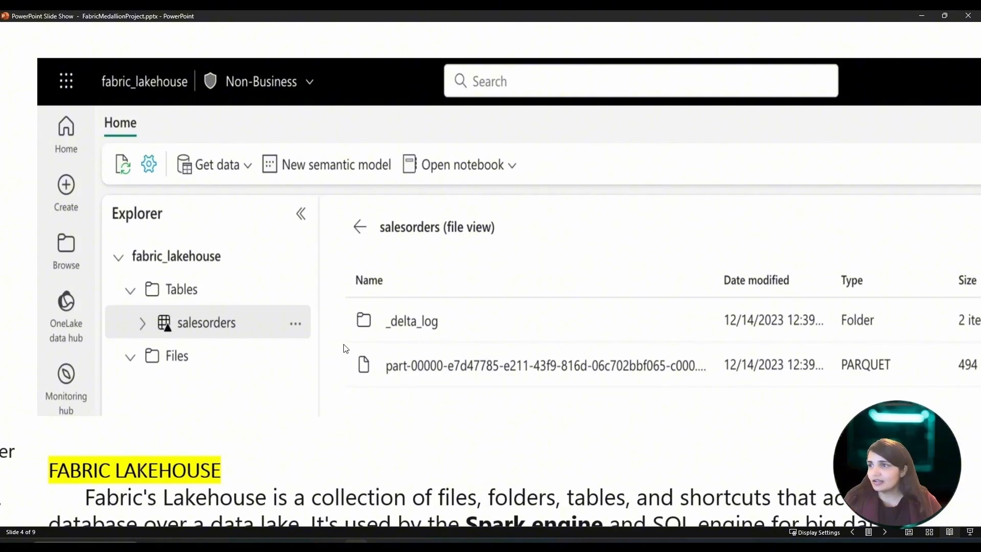
{"action": "mouse_move", "coordinate": [343, 344]}
{"action": "left_mouse_down"}
{"action": "mouse_move", "coordinate": [495, 374]}
{"action": "mouse_move", "coordinate": [899, 383]}
{"action": "left_mouse_up"}
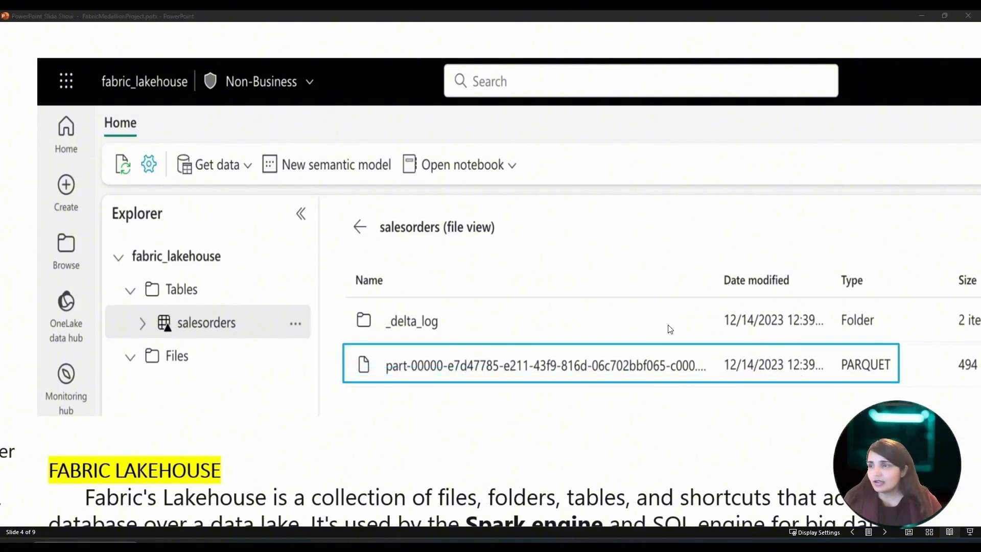
{"action": "left_click_drag", "start_coordinate": [347, 301], "coordinate": [900, 342]}
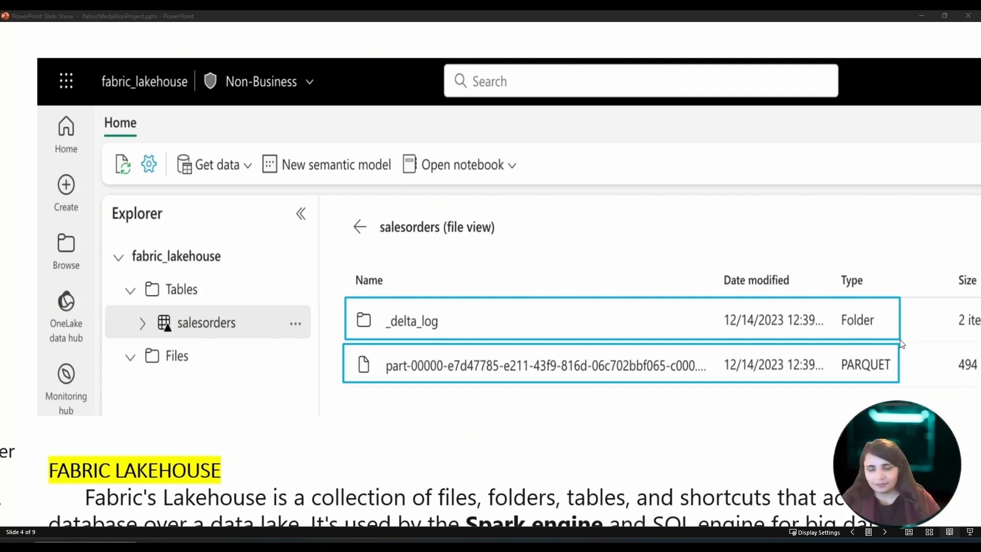
{"action": "key", "text": "Right"}
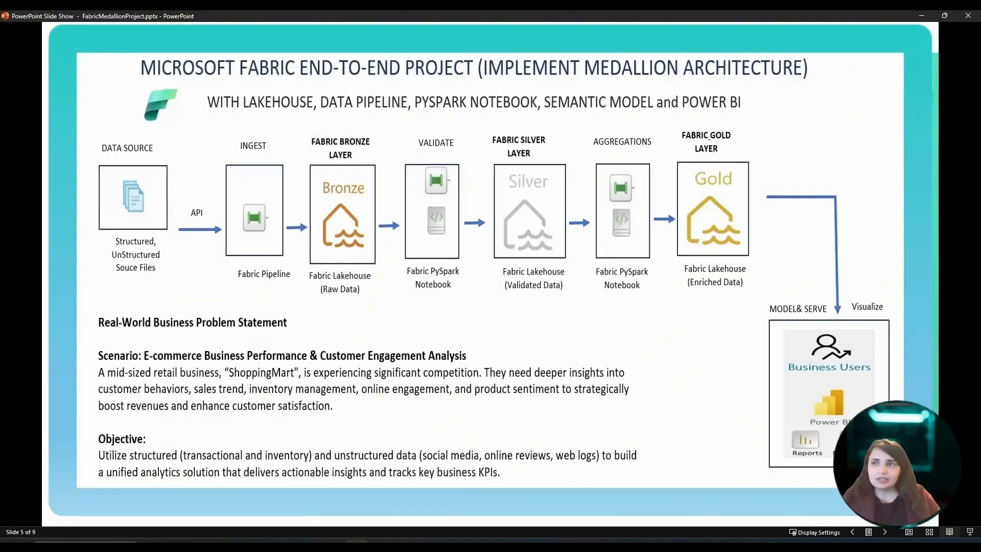
{"action": "key", "text": "Right"}
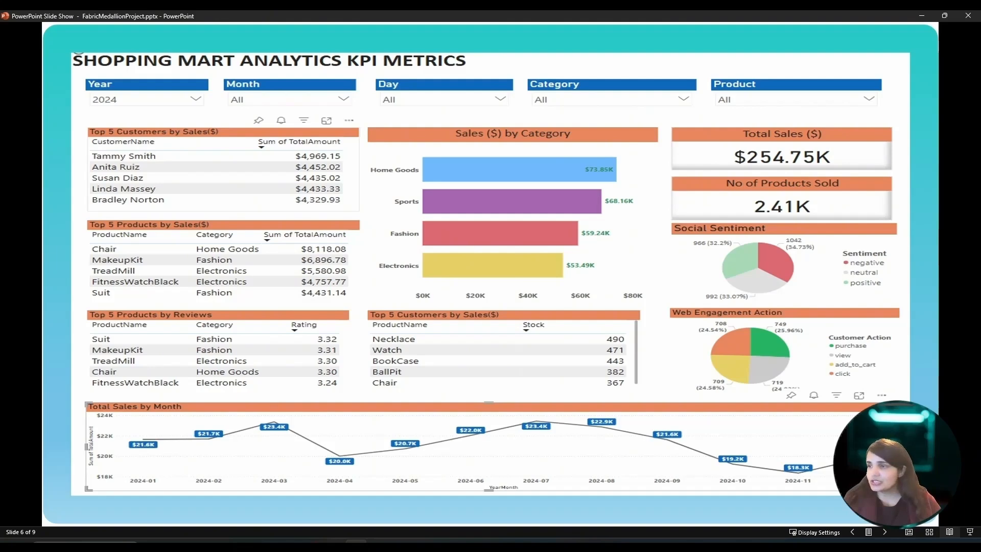
Switch to the browser and examine the ShoppingMart_StructuredData and ShoppingMart_UnstructuredData folders of the MedallionLakehouseFabric repository on GitHub.
{"action": "left_click", "coordinate": [221, 542]}
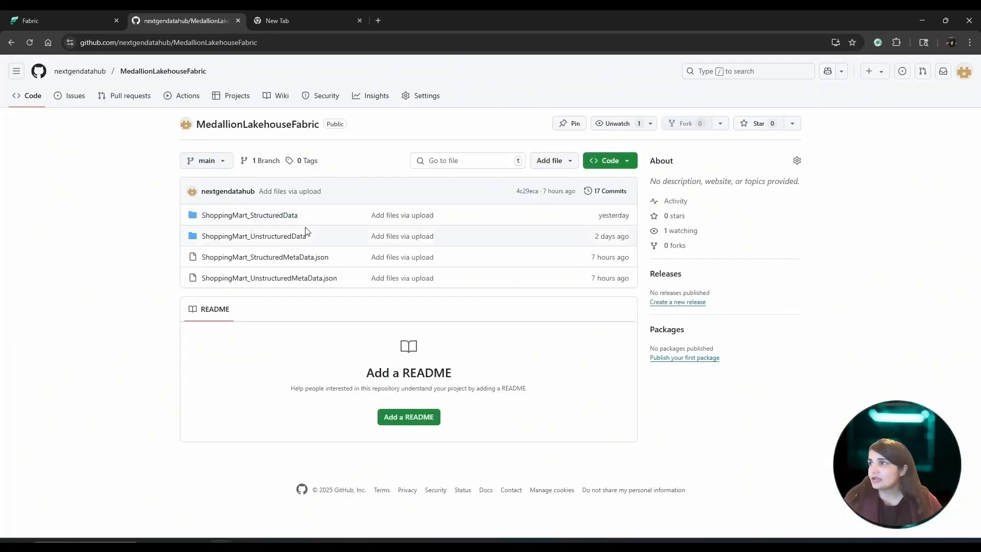
{"action": "left_click", "coordinate": [241, 219]}
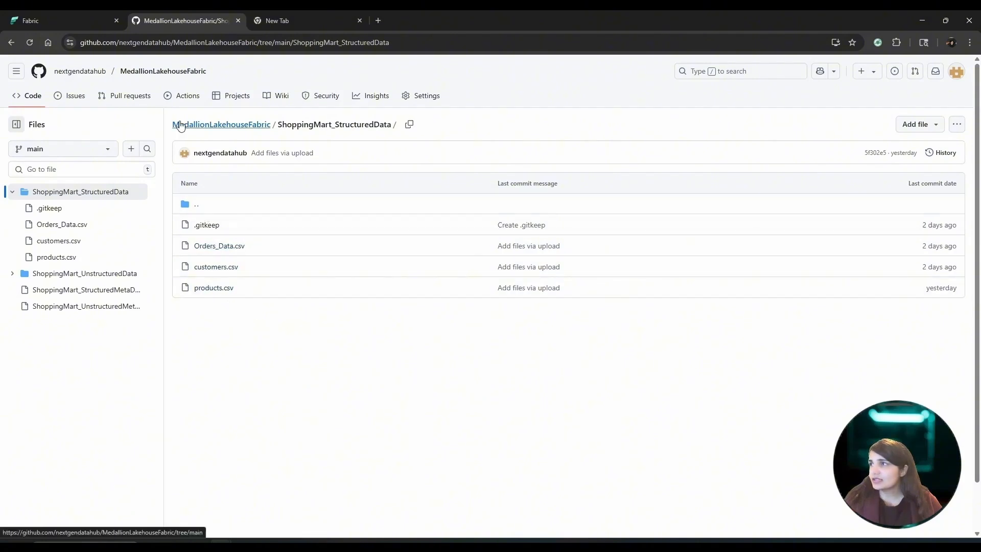
{"action": "left_click", "coordinate": [196, 129]}
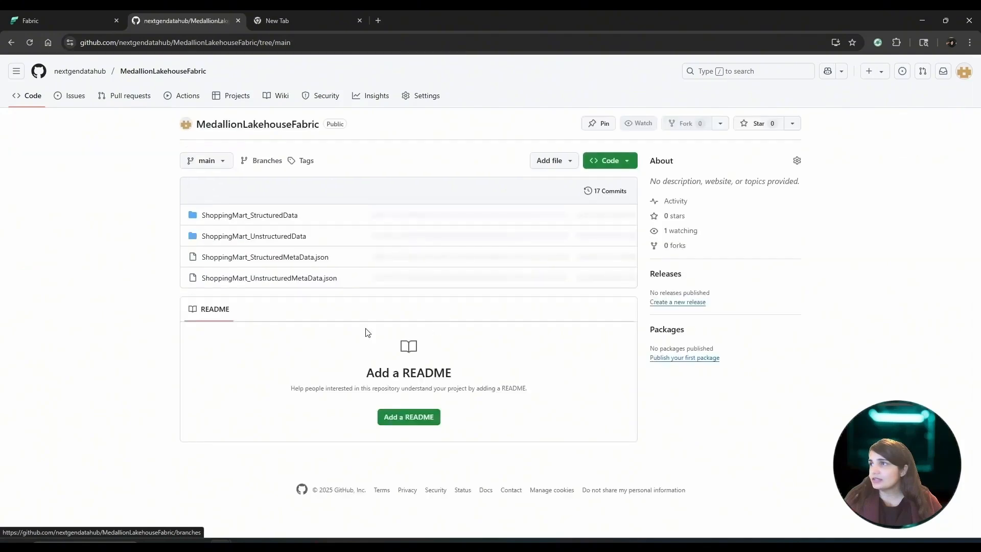
{"action": "left_click", "coordinate": [268, 237]}
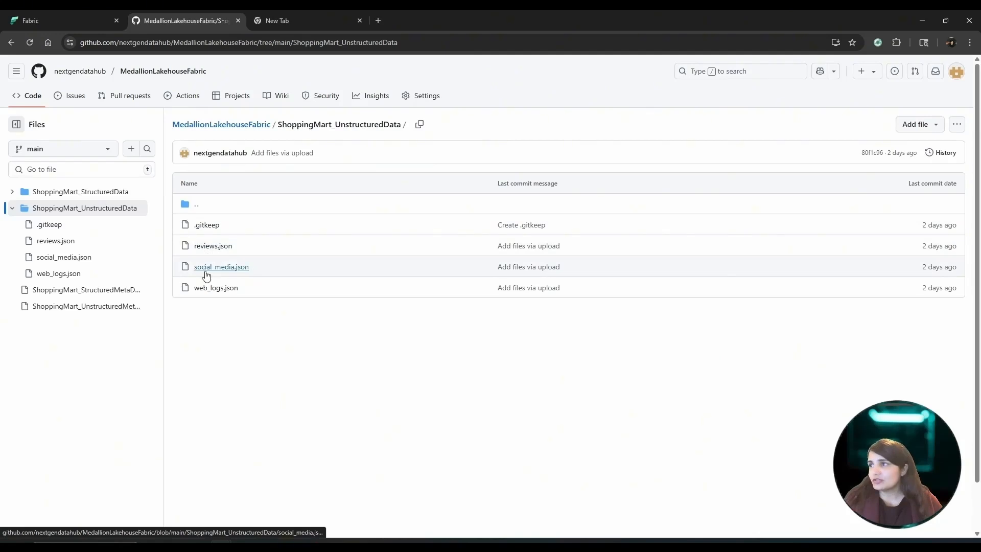
{"action": "left_click", "coordinate": [221, 128]}
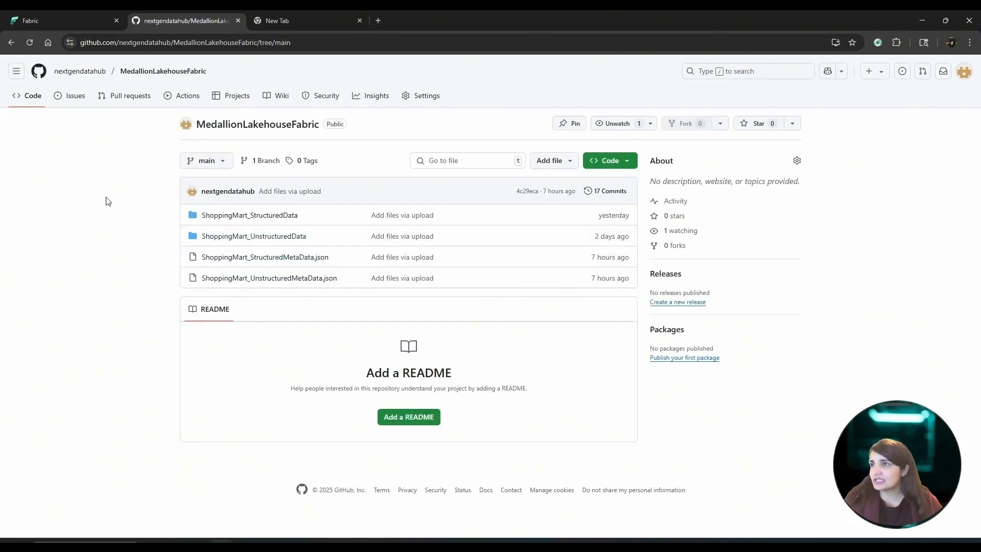
Switch to Microsoft Fabric and check the signed-in account's profile and trial details.
{"action": "left_click", "coordinate": [76, 12]}
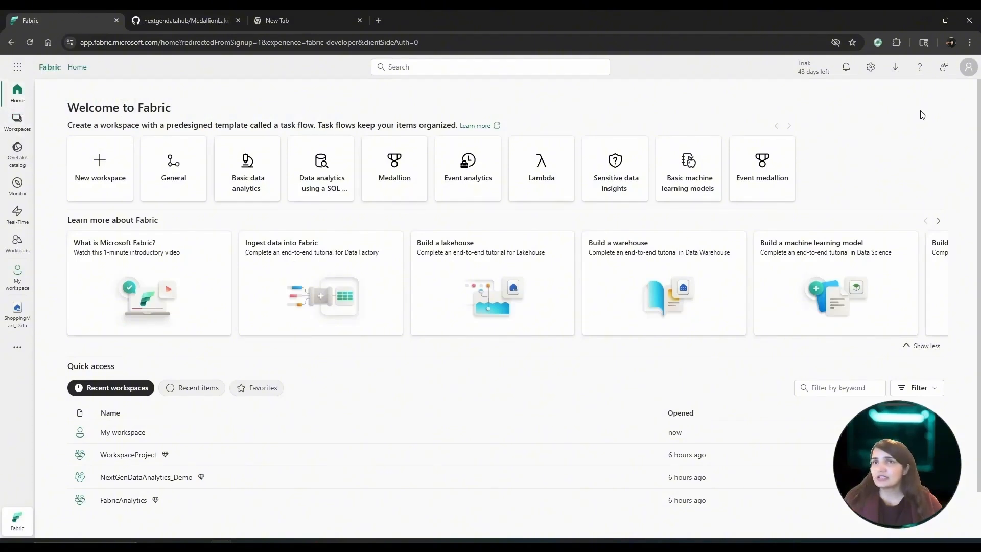
{"action": "left_click", "coordinate": [964, 72]}
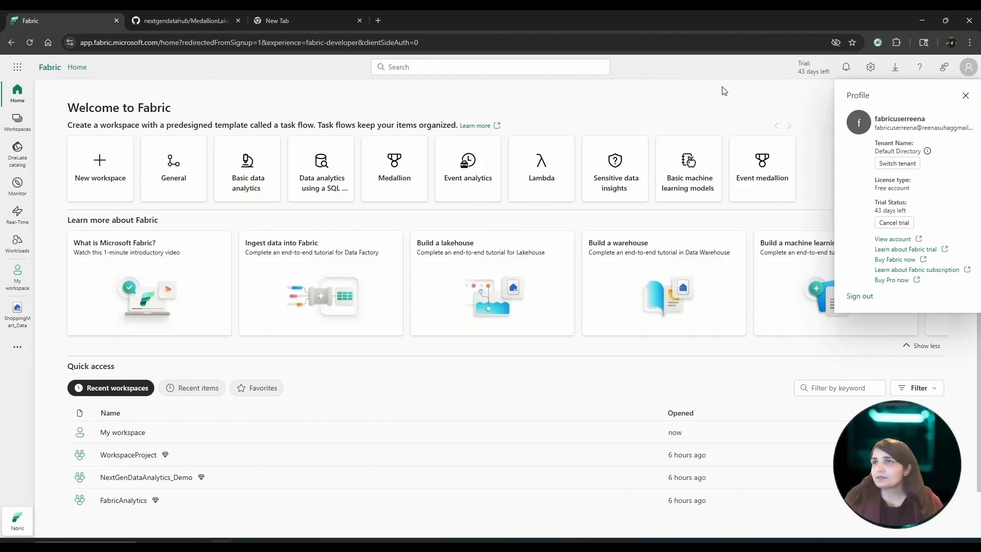
{"action": "left_click", "coordinate": [709, 96]}
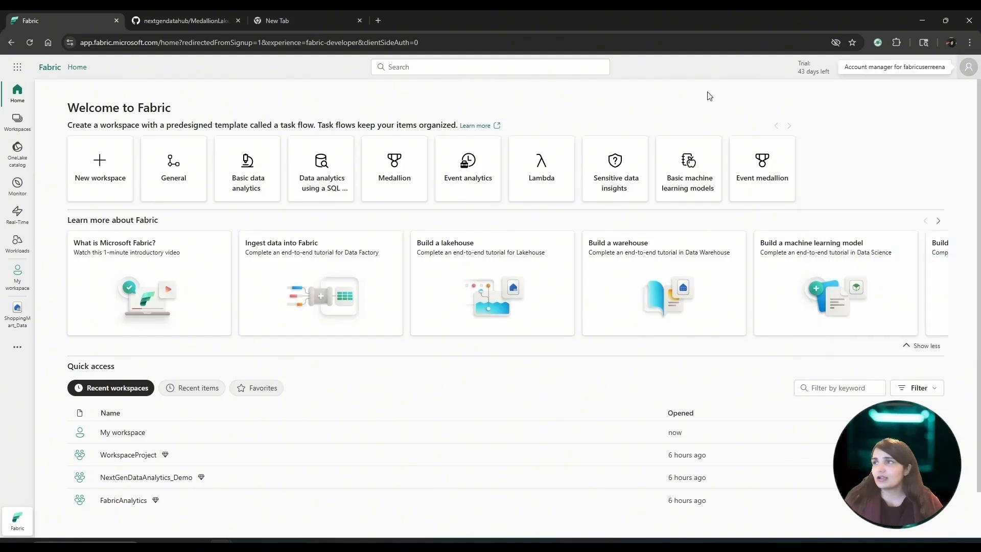
Look over the list of existing workspaces and the task flow description on the home page.
{"action": "left_click", "coordinate": [6, 125]}
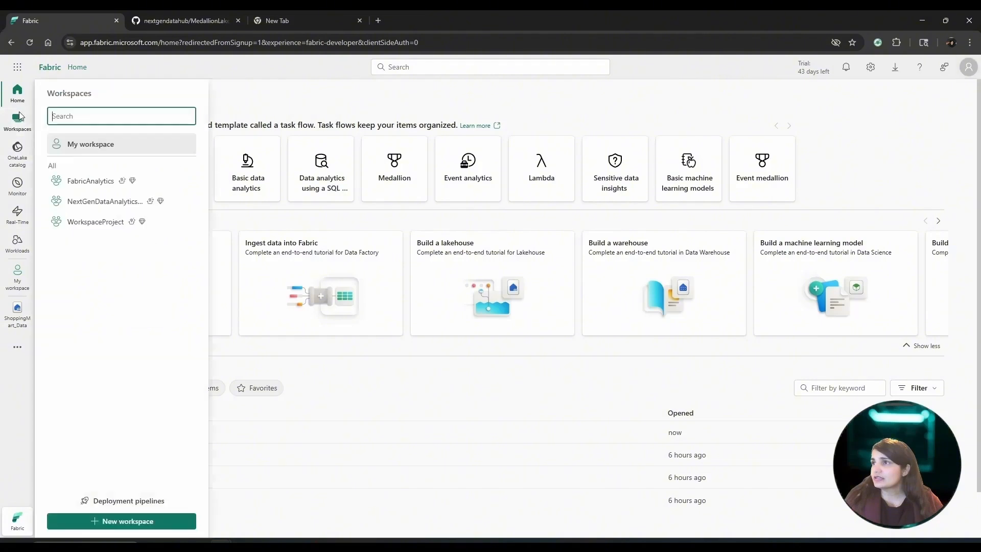
{"action": "left_click", "coordinate": [409, 100]}
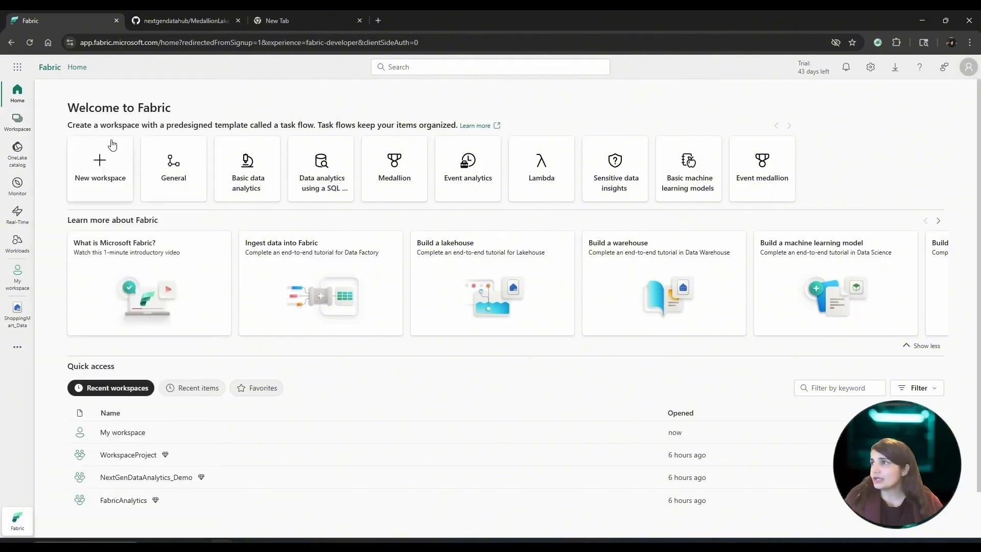
{"action": "left_click_drag", "start_coordinate": [276, 125], "coordinate": [313, 125]}
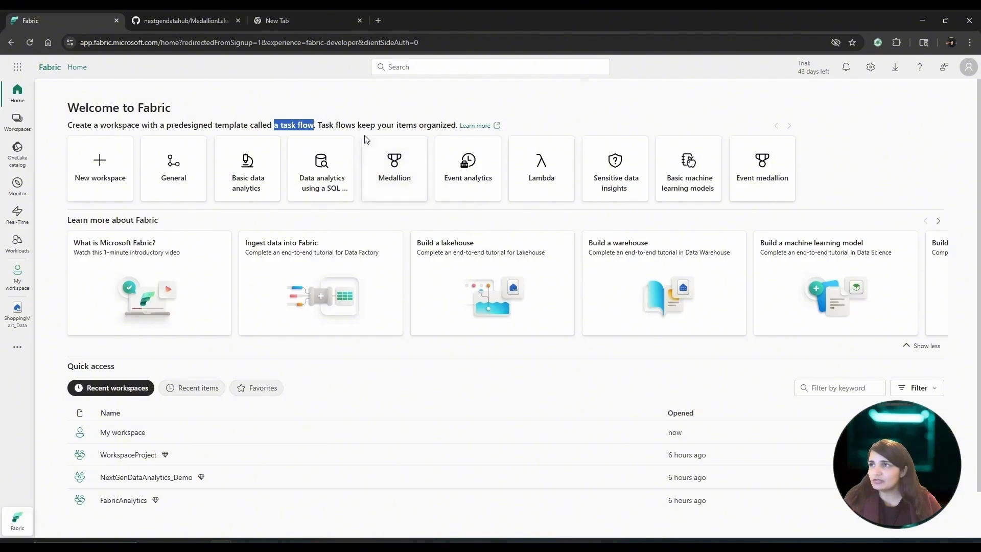
{"action": "left_click", "coordinate": [523, 105]}
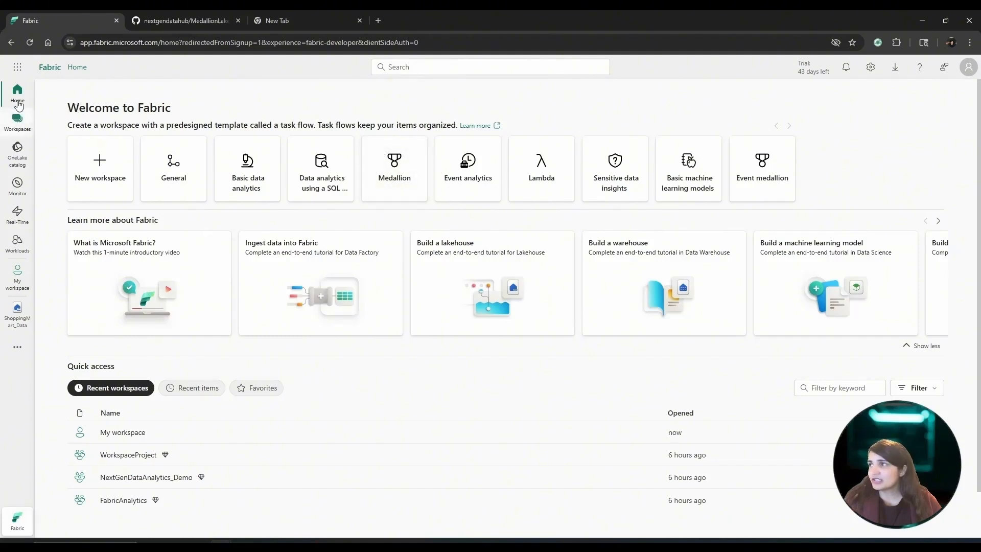
Start a new workspace and name it ShoppingMart_Analytics.
{"action": "left_click", "coordinate": [20, 126]}
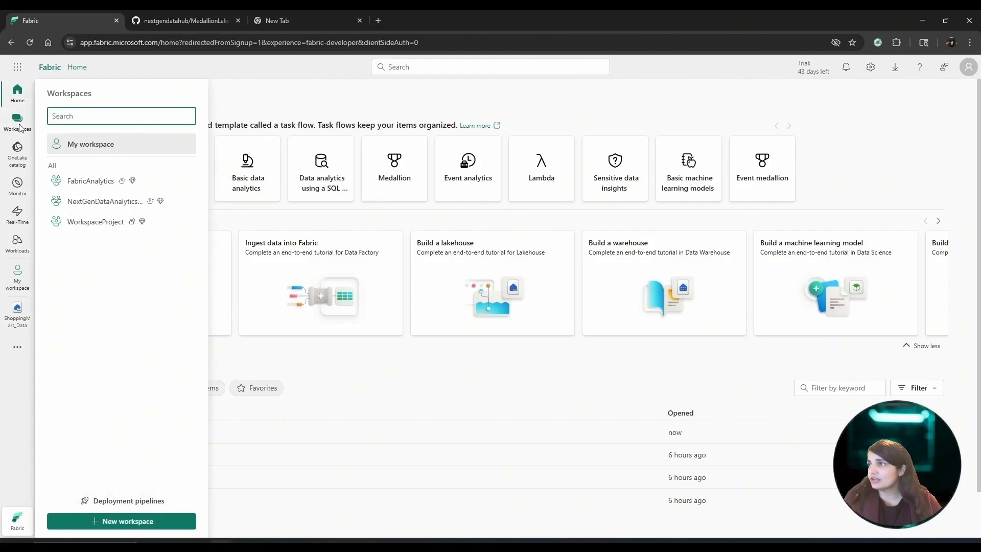
{"action": "left_click", "coordinate": [136, 520]}
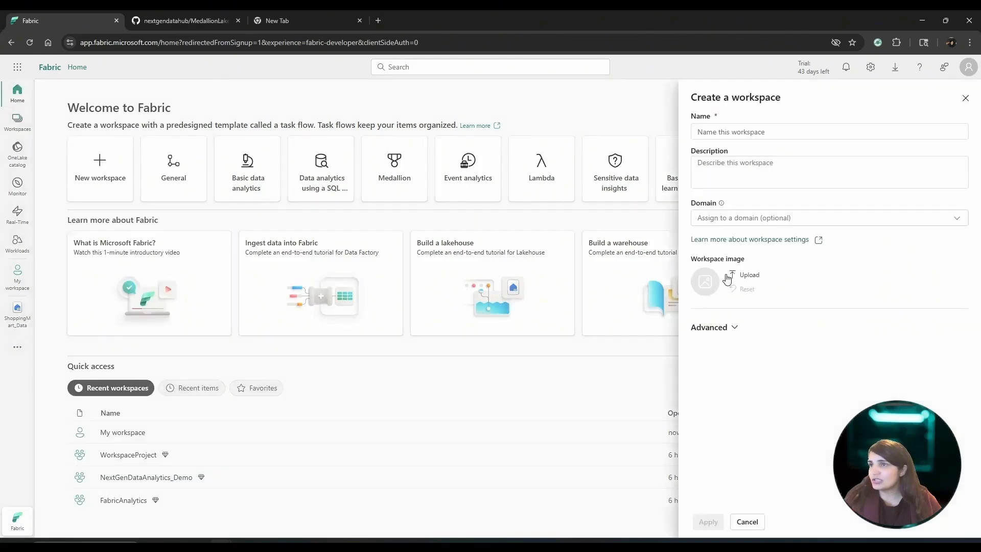
{"action": "left_click", "coordinate": [718, 130]}
{"action": "type", "text": "S"}
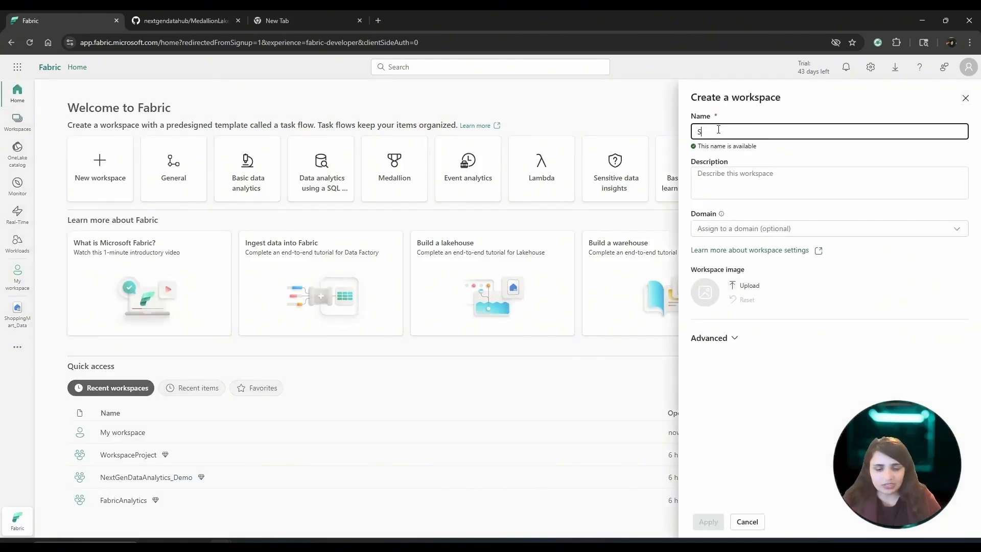
{"action": "type", "text": "hopping"}
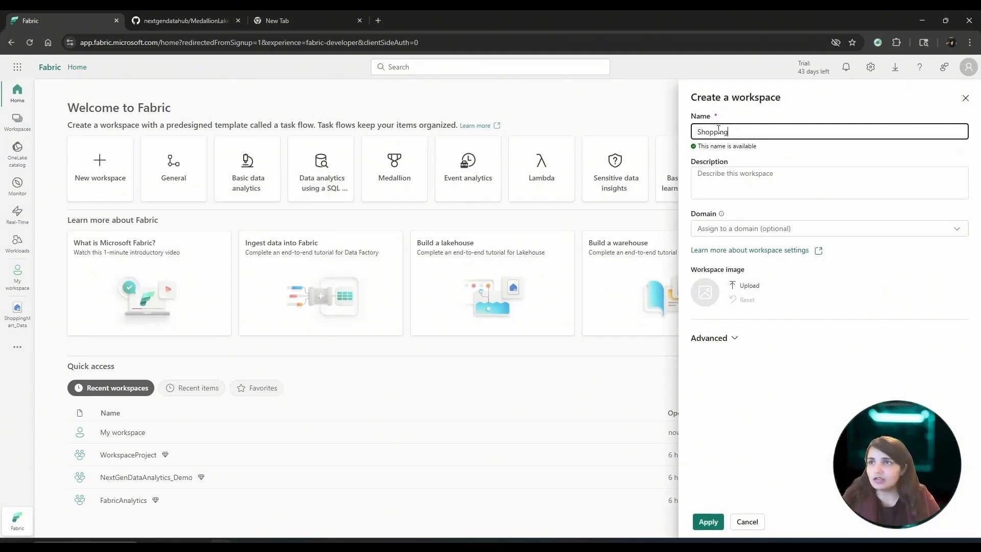
{"action": "type", "text": "Mart"}
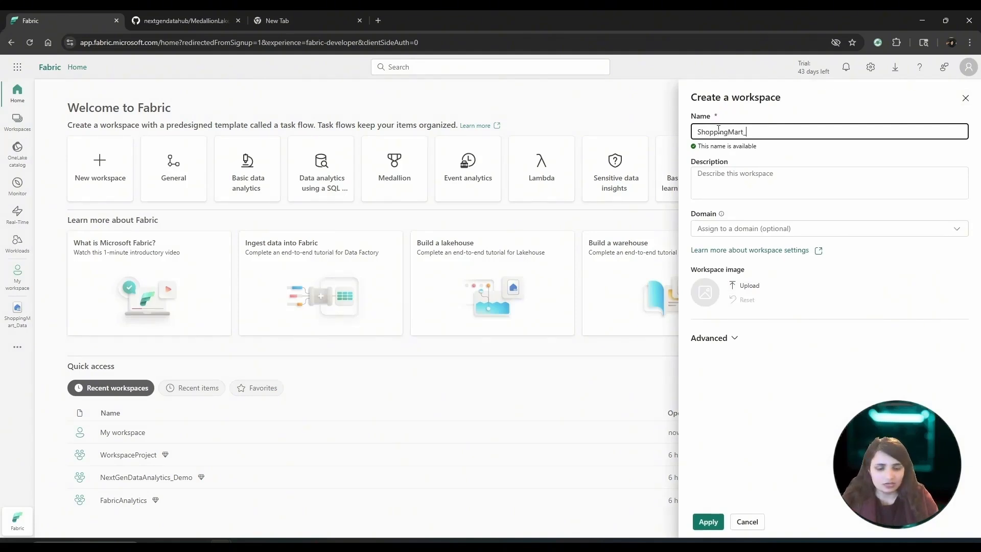
{"action": "type", "text": "_Analytics"}
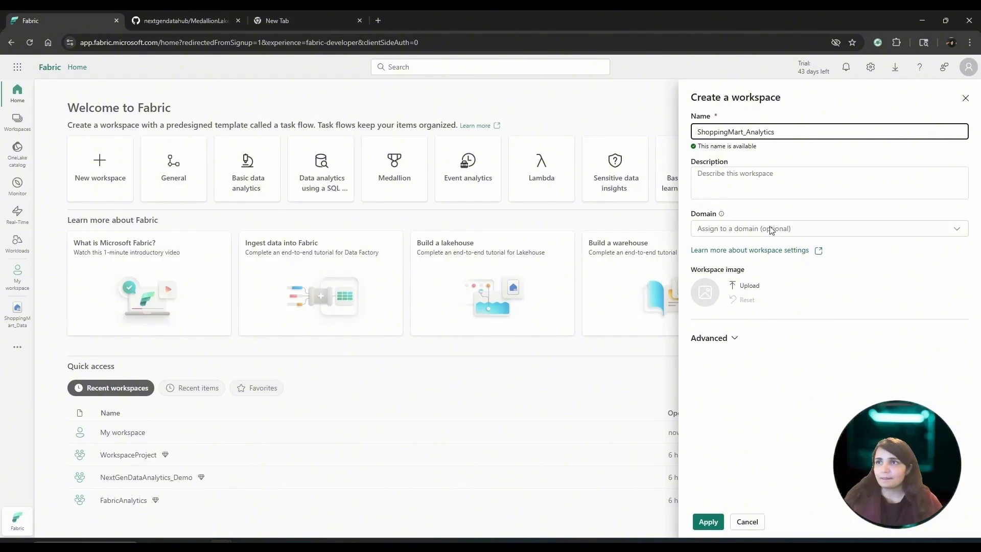
Review the new workspace's advanced settings, keep the Trial license mode and small semantic model storage format, and create the workspace.
{"action": "left_click", "coordinate": [732, 341]}
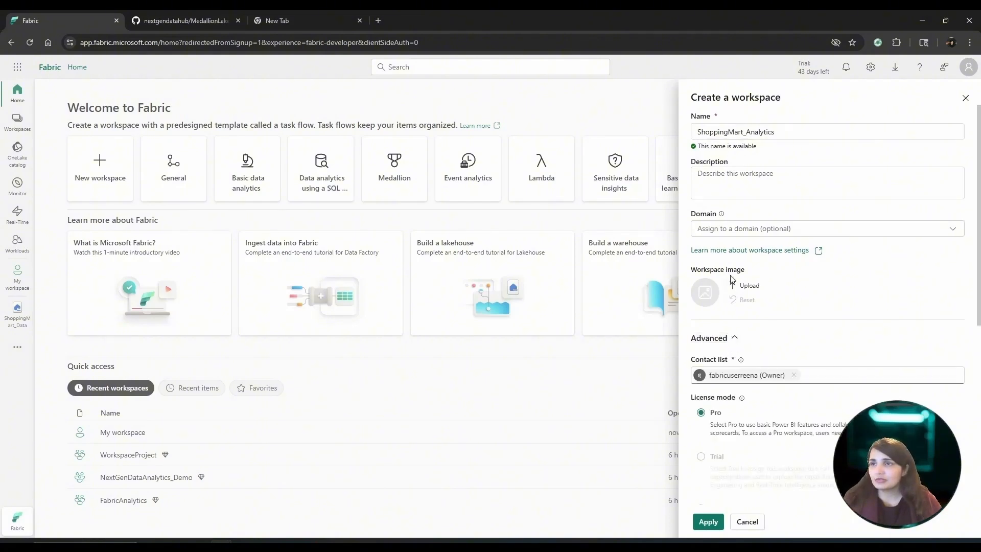
{"action": "scroll", "coordinate": [753, 307], "scroll_direction": "down", "scroll_amount": 5}
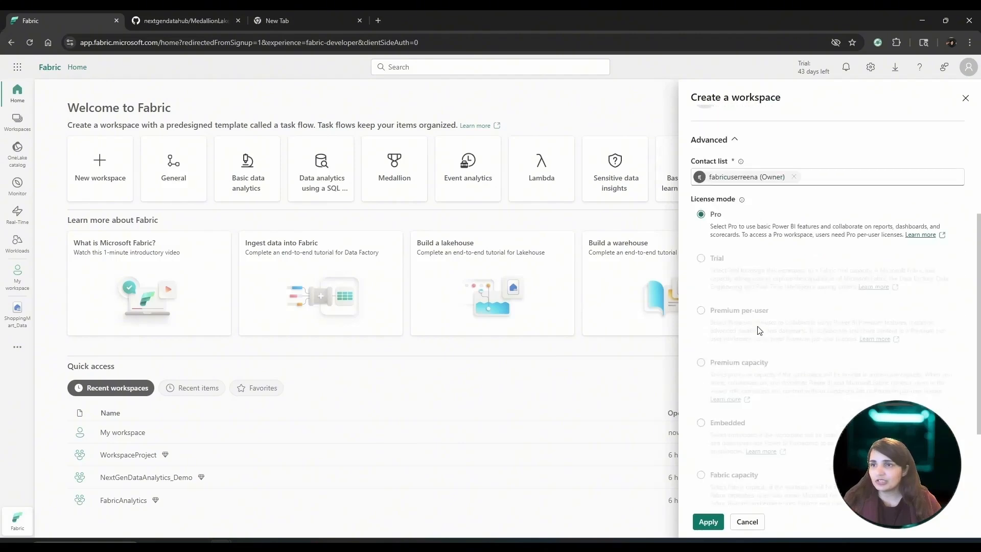
{"action": "scroll", "coordinate": [757, 329], "scroll_direction": "up", "scroll_amount": 5}
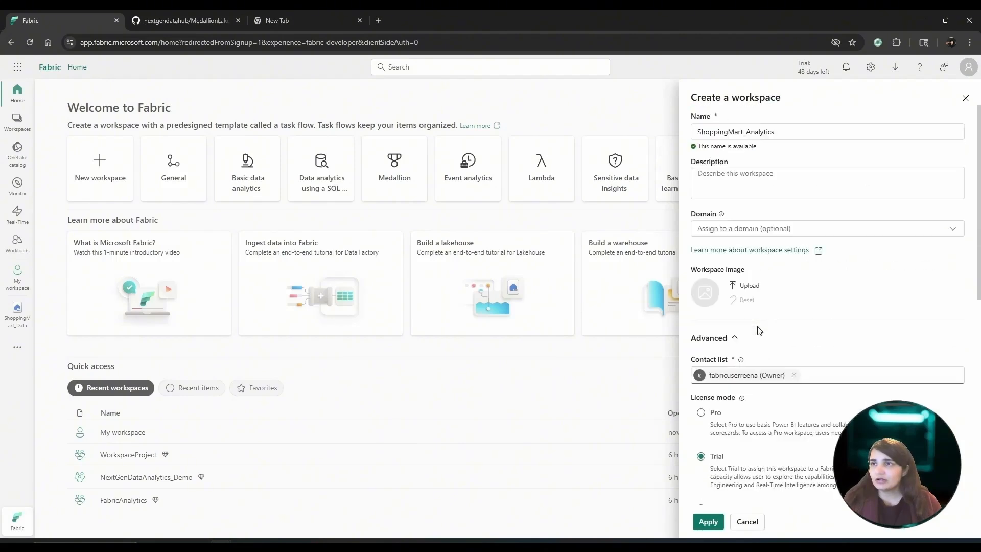
{"action": "scroll", "coordinate": [758, 330], "scroll_direction": "down", "scroll_amount": 4}
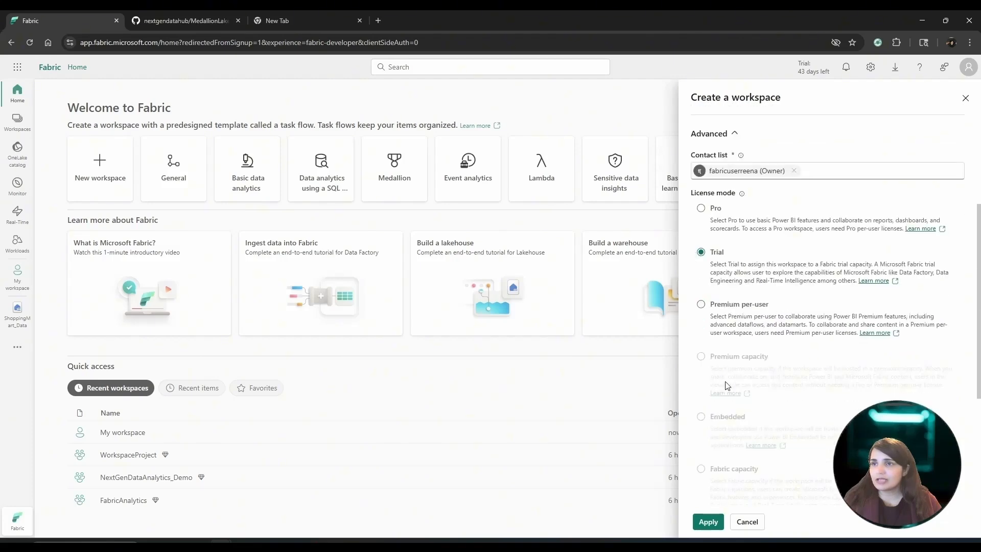
{"action": "scroll", "coordinate": [729, 384], "scroll_direction": "down", "scroll_amount": 5}
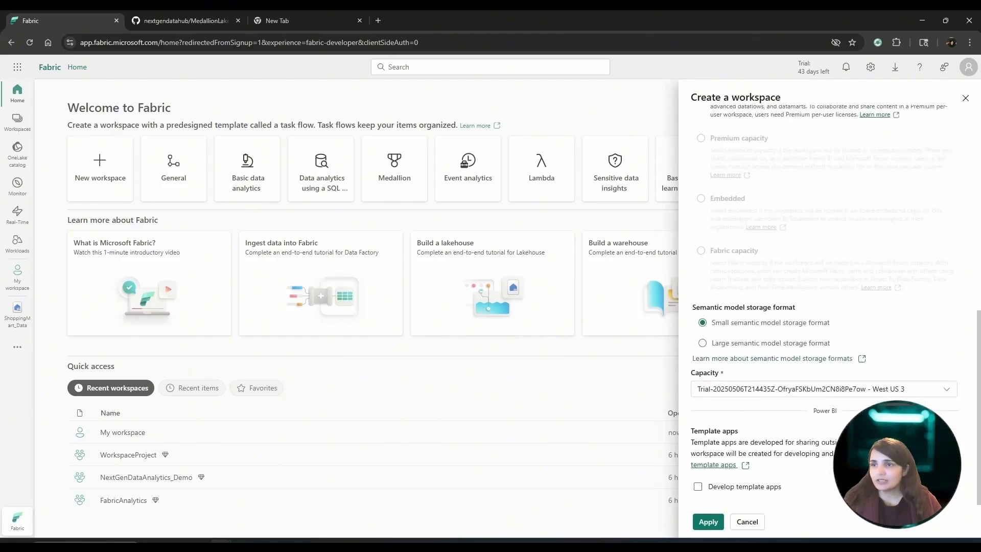
{"action": "left_click", "coordinate": [708, 522]}
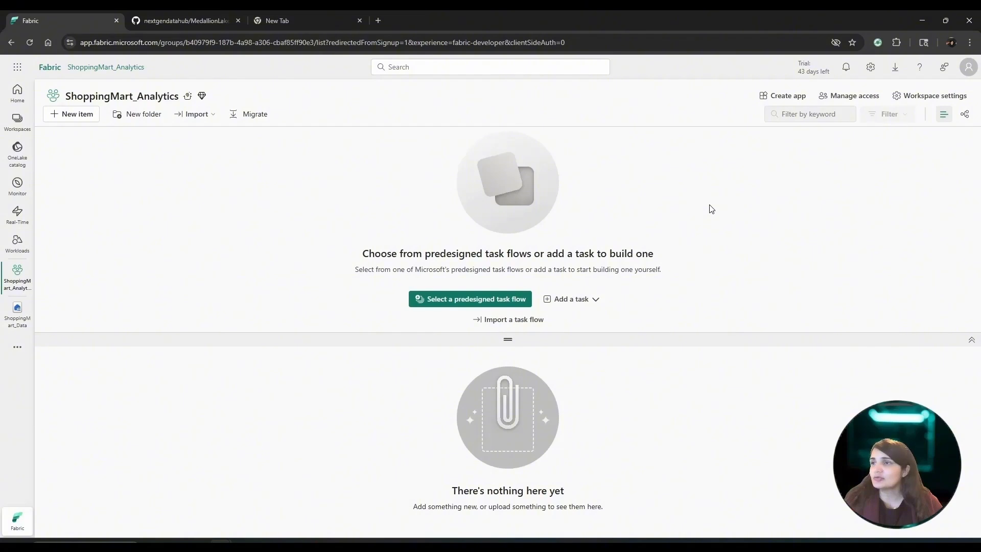
Apply the predesigned Medallion task flow to the ShoppingMart_Analytics workspace and review its list of tasks.
{"action": "left_click", "coordinate": [463, 303]}
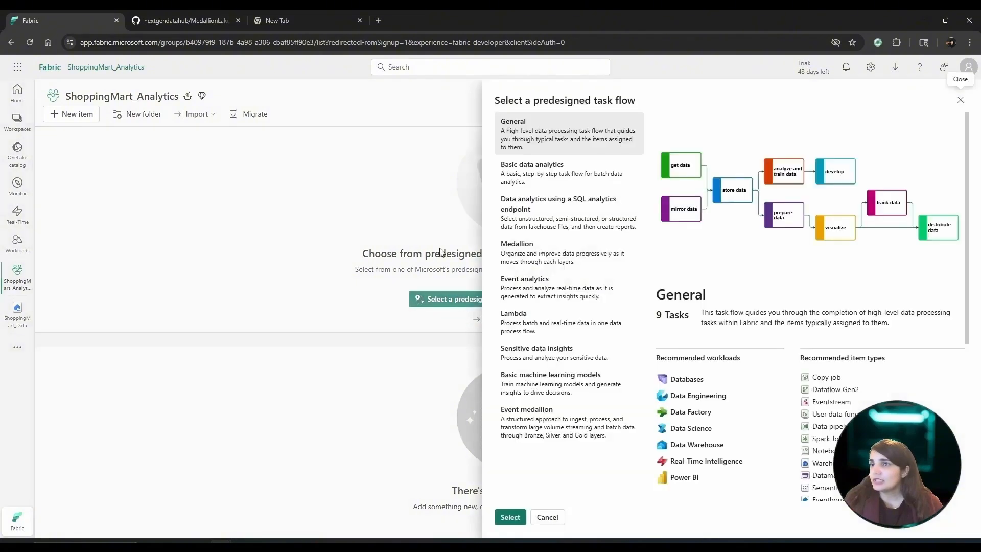
{"action": "left_click", "coordinate": [532, 251]}
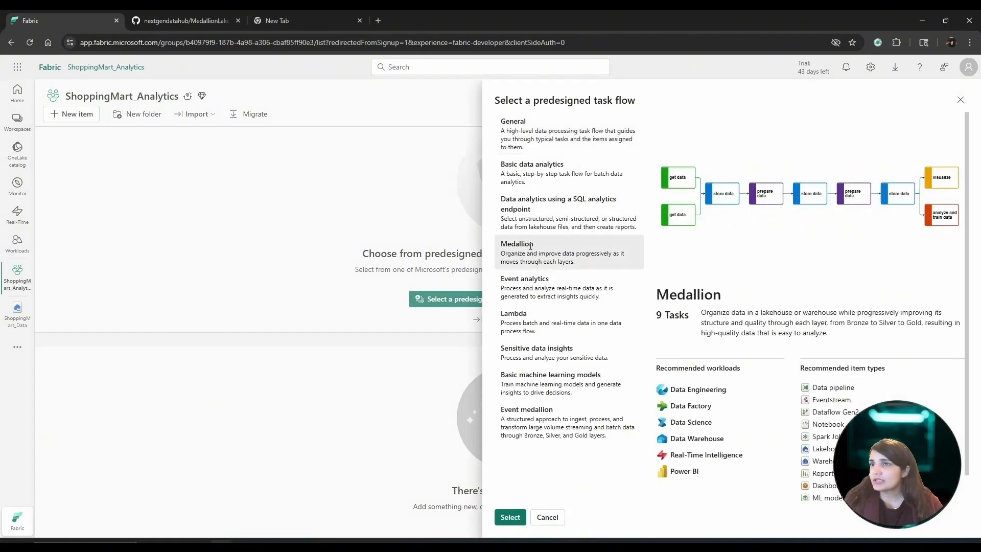
{"action": "left_click", "coordinate": [509, 518]}
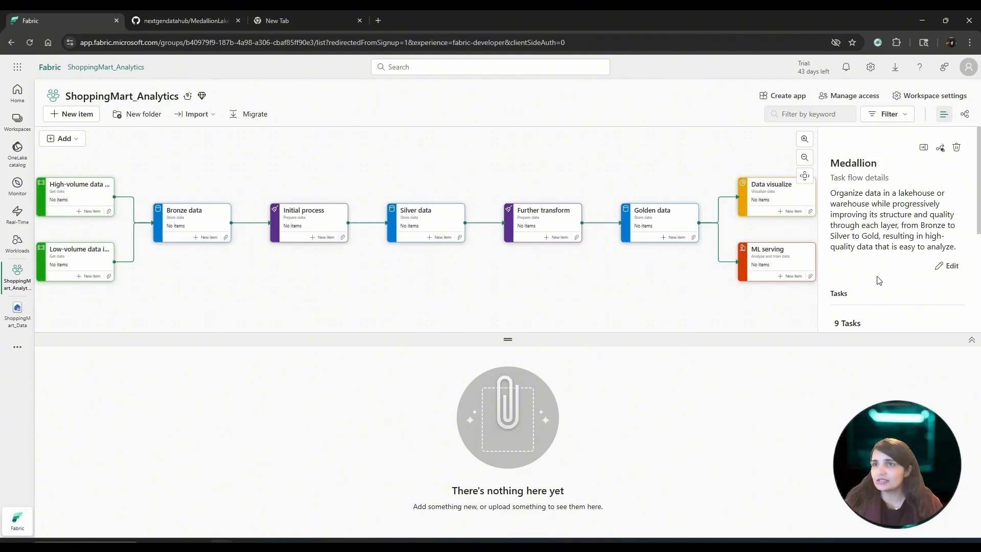
{"action": "scroll", "coordinate": [877, 276], "scroll_direction": "down", "scroll_amount": 3}
{"action": "scroll", "coordinate": [877, 276], "scroll_direction": "up", "scroll_amount": 3}
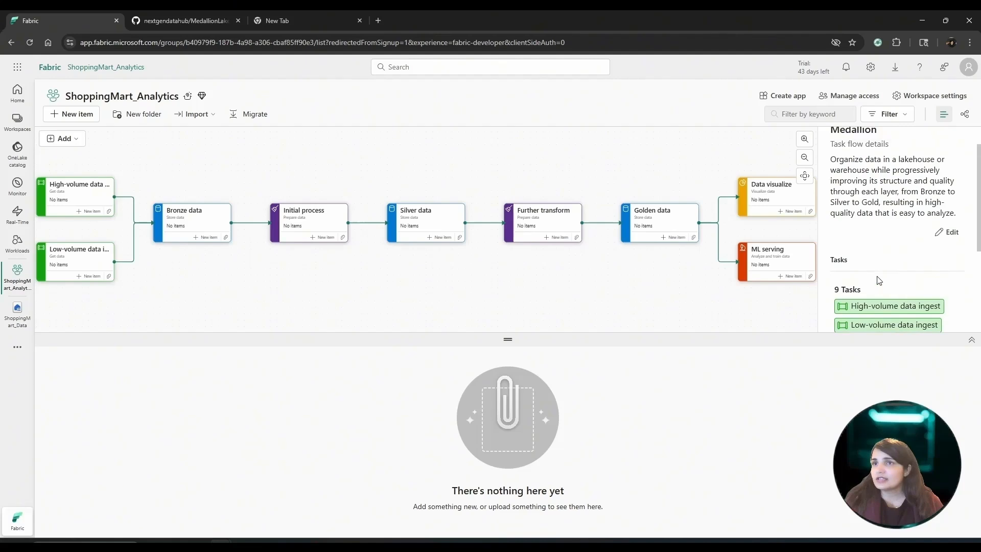
{"action": "scroll", "coordinate": [876, 276], "scroll_direction": "down", "scroll_amount": 3}
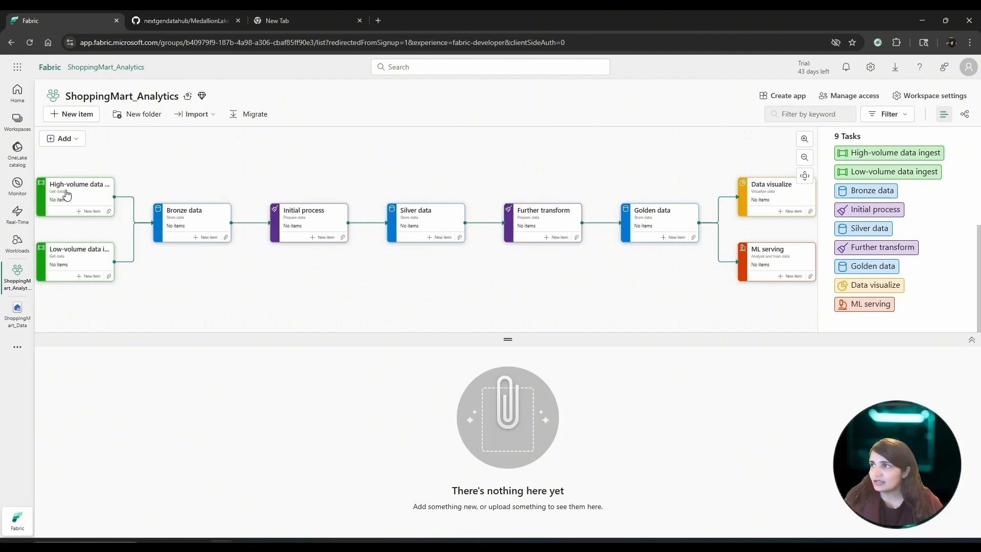
Create a lakehouse named ShoppingMart_BronzeLayer for the Bronze data task, leaving lakehouse schemas disabled.
{"action": "left_click", "coordinate": [202, 237]}
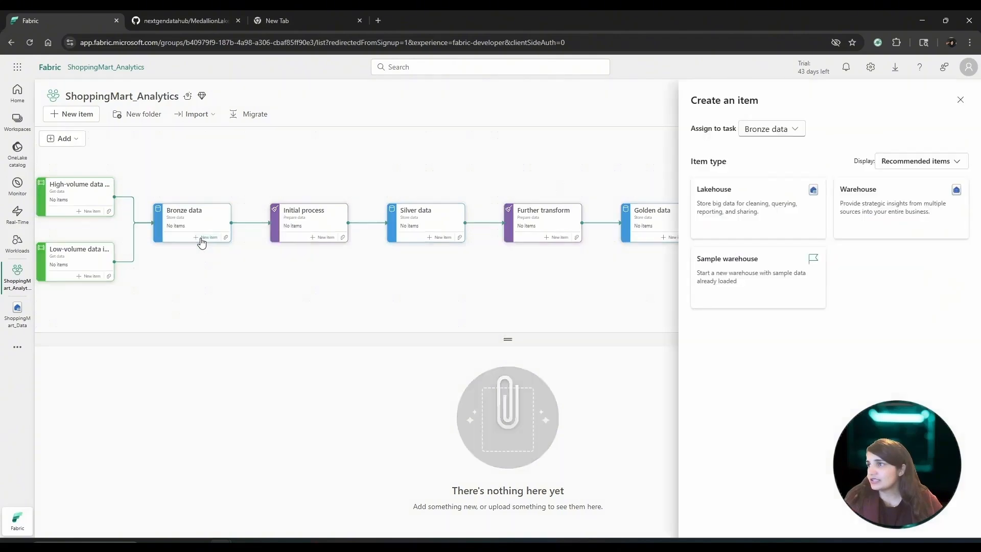
{"action": "left_click", "coordinate": [745, 217]}
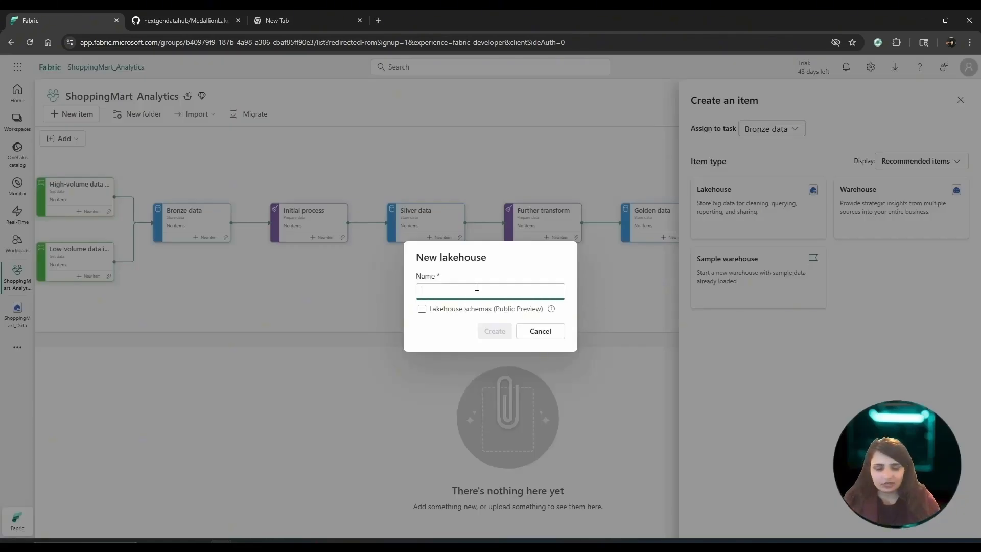
{"action": "type", "text": "ShoppingMa"}
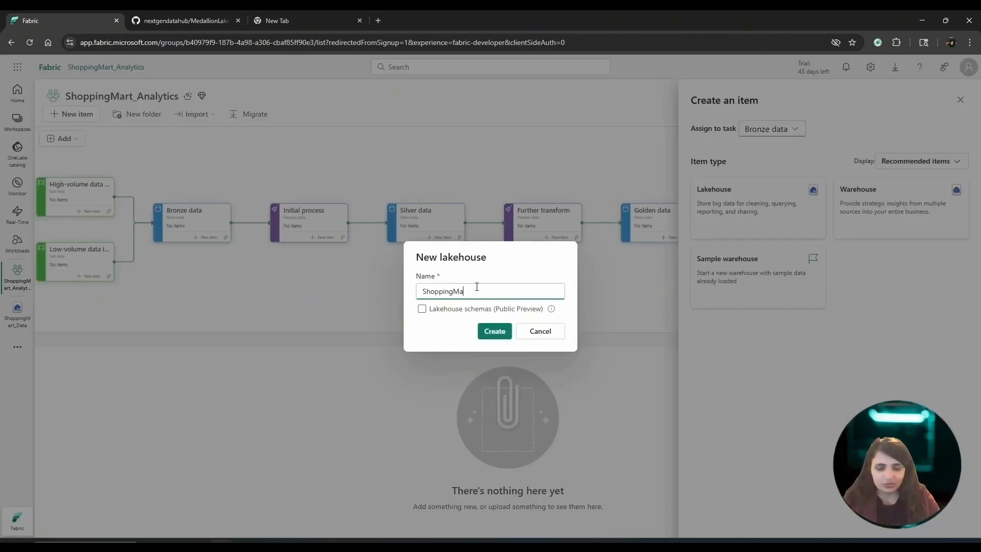
{"action": "type", "text": "rt_Bronze"}
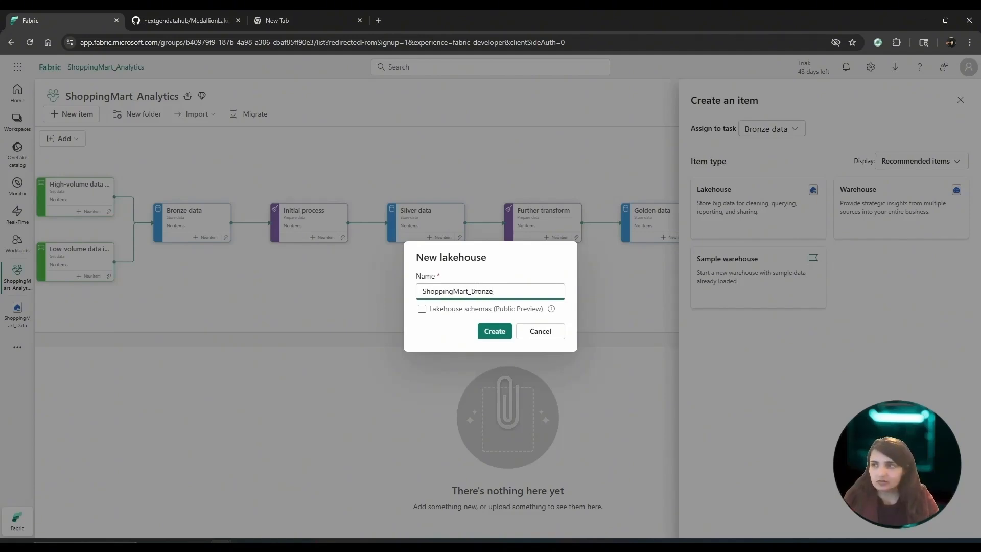
{"action": "type", "text": "Lak"}
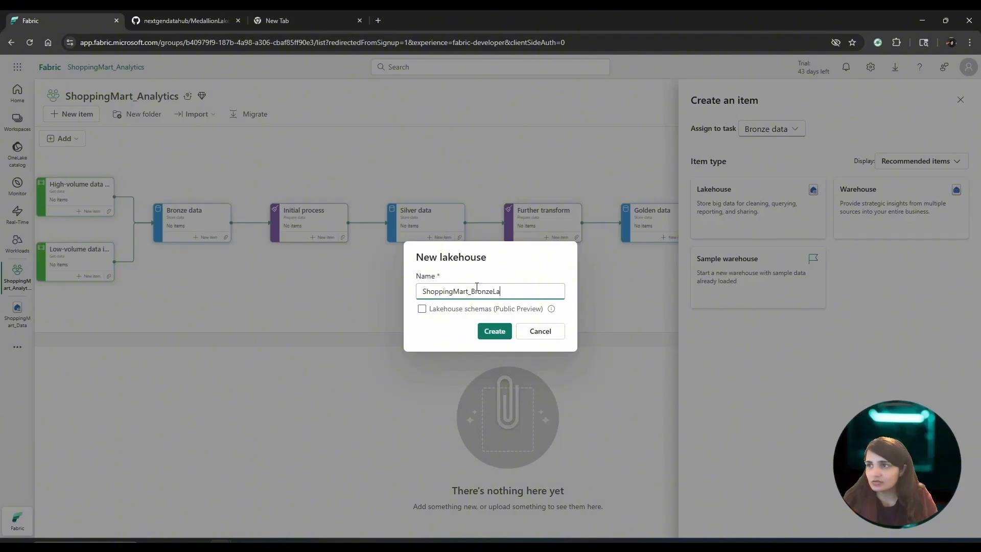
{"action": "key", "text": "BackSpace"}
{"action": "key", "text": "BackSpace"}
{"action": "key", "text": "BackSpace"}
{"action": "key", "text": "BackSpace"}
{"action": "key", "text": "BackSpace"}
{"action": "key", "text": "BackSpace"}
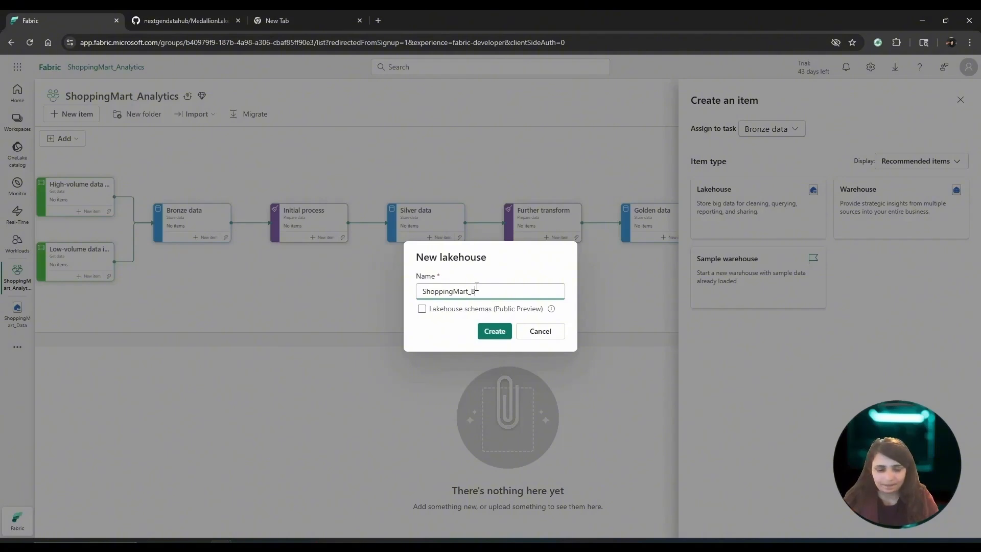
{"action": "type", "text": "onzeM"}
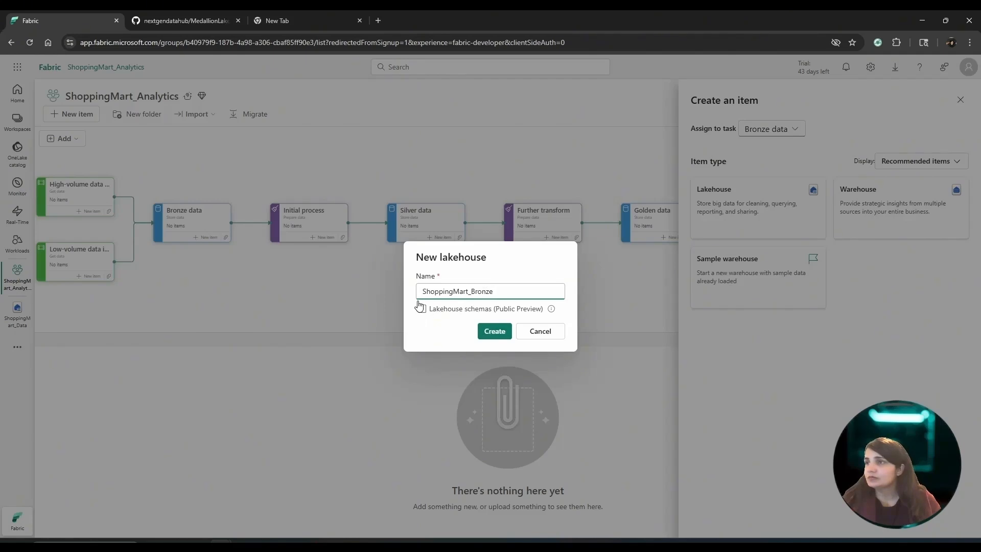
{"action": "type", "text": "Layer"}
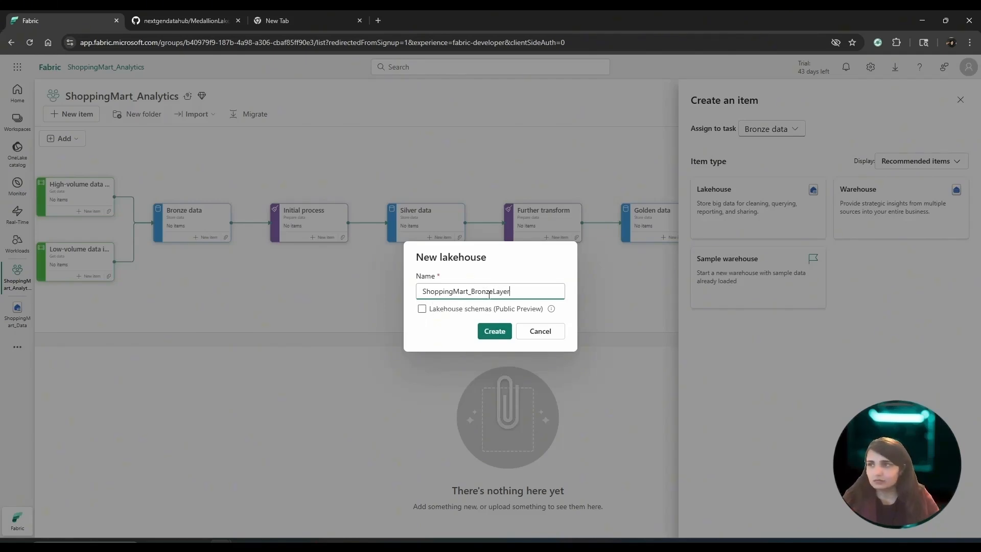
{"action": "left_click", "coordinate": [495, 332]}
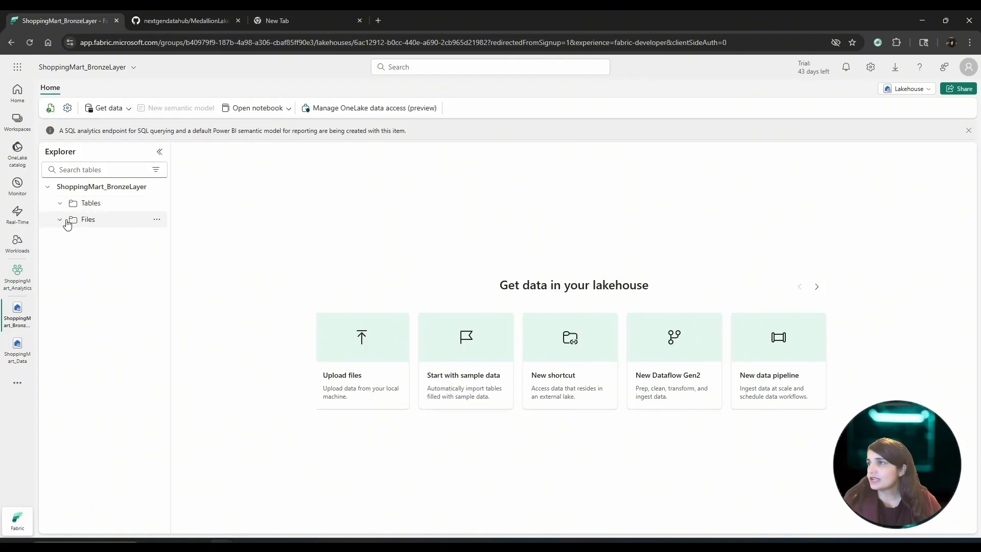
Return to the ShoppingMart_Analytics workspace and check the item types recommended for the High-volume data ingest task.
{"action": "left_click", "coordinate": [59, 203]}
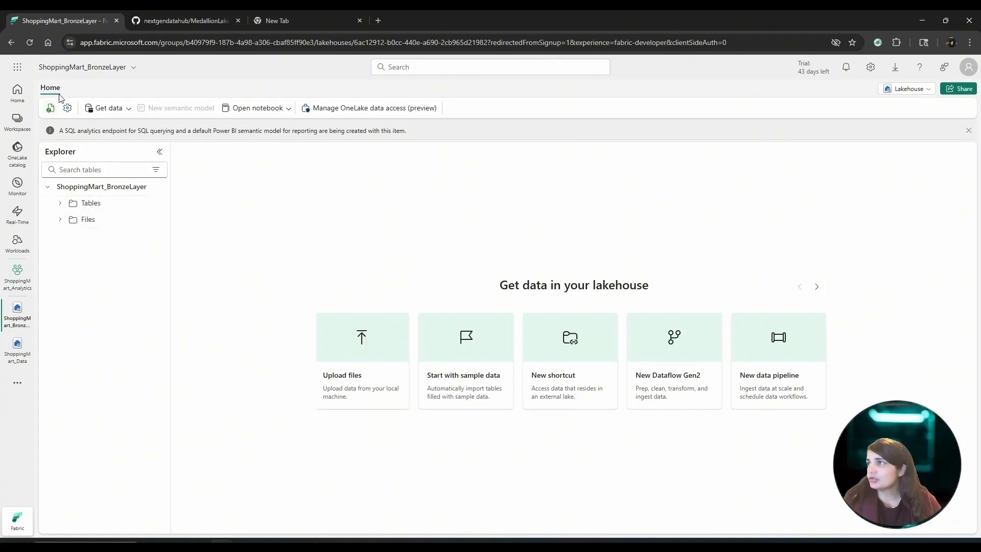
{"action": "left_click", "coordinate": [17, 120]}
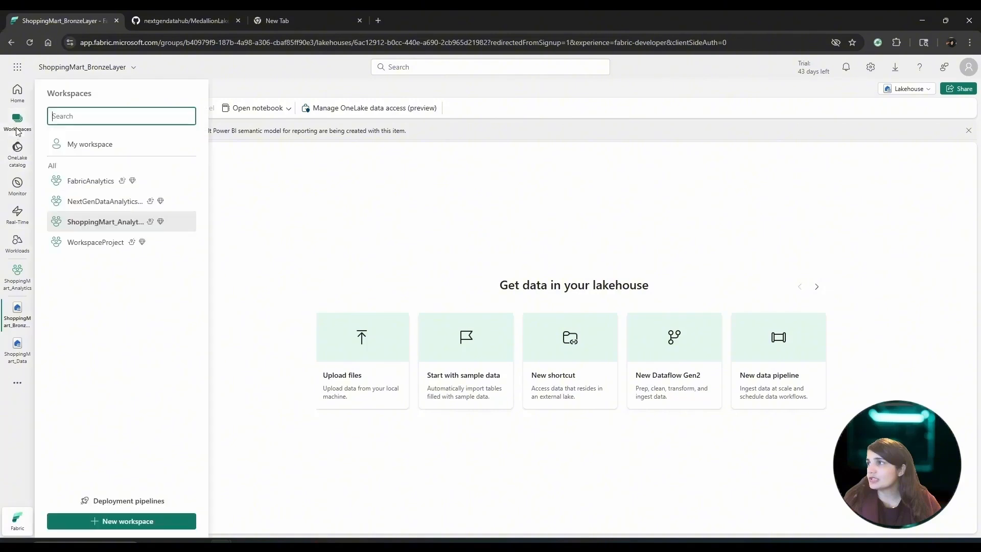
{"action": "left_click", "coordinate": [77, 222]}
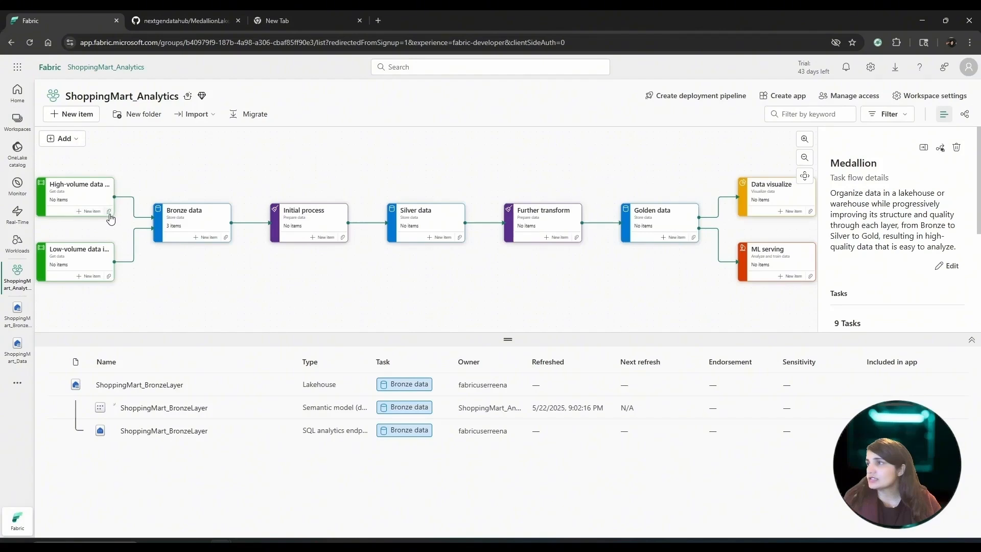
{"action": "left_click", "coordinate": [92, 212]}
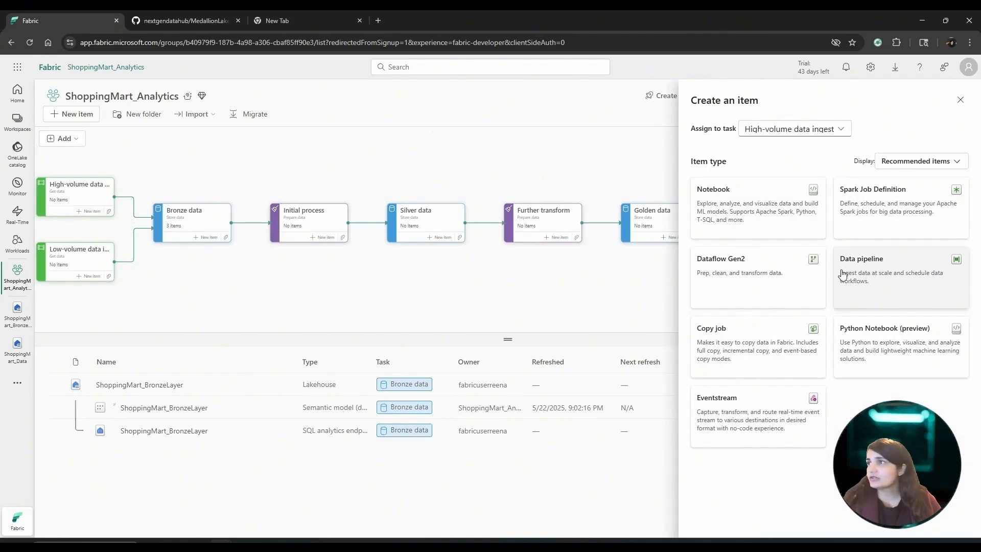
{"action": "left_click", "coordinate": [960, 100]}
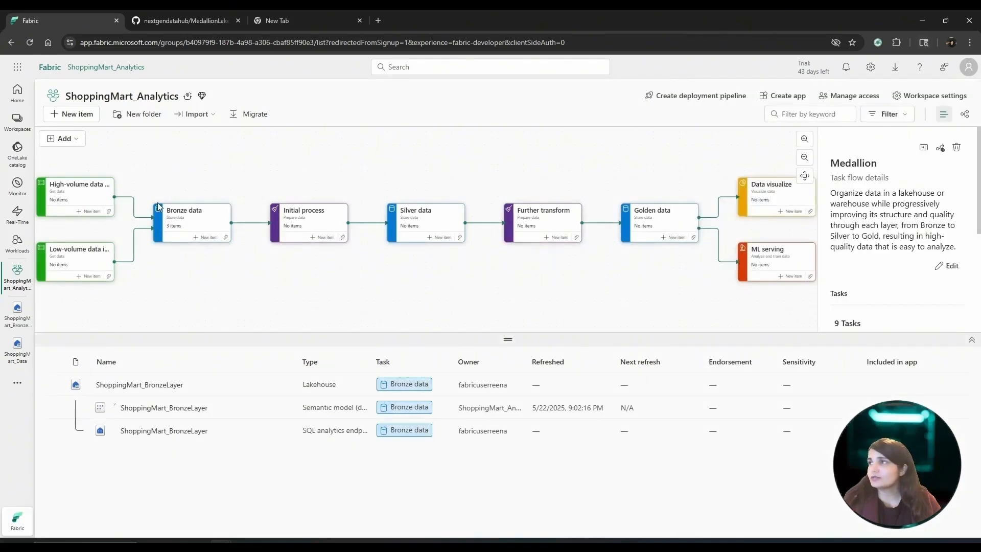
Rename the High-volume data ingest task to Data ingest and save the task details.
{"action": "left_click", "coordinate": [81, 188]}
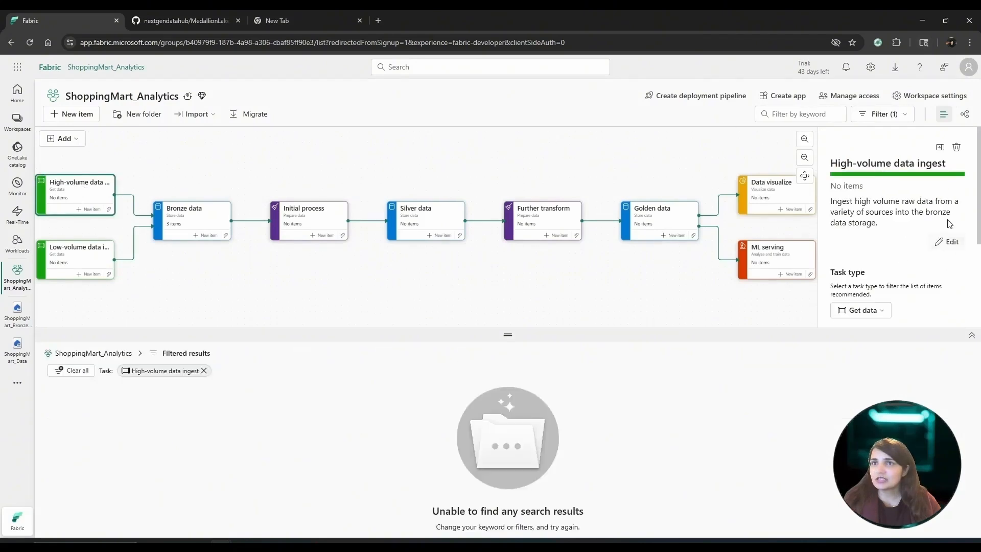
{"action": "left_click", "coordinate": [948, 244]}
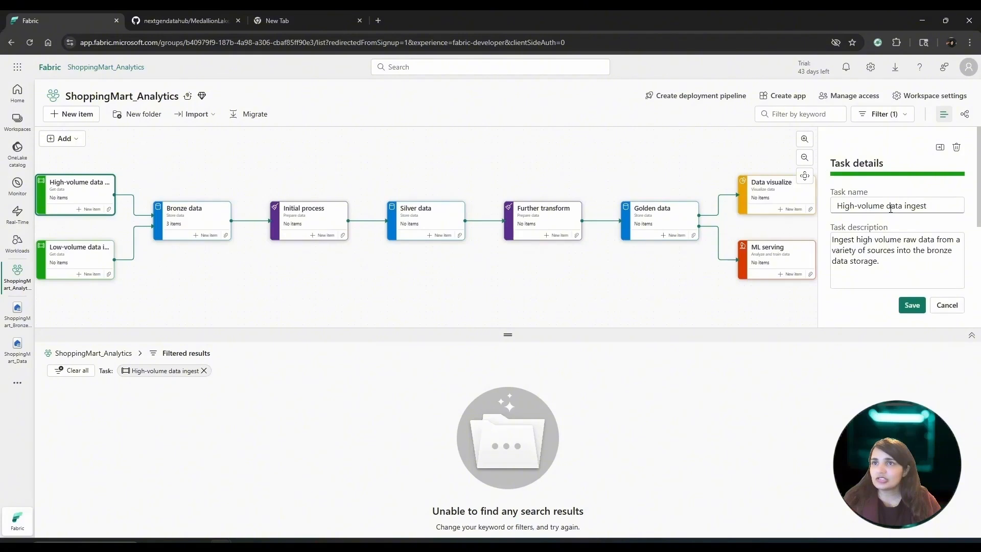
{"action": "left_click_drag", "start_coordinate": [887, 207], "coordinate": [807, 207]}
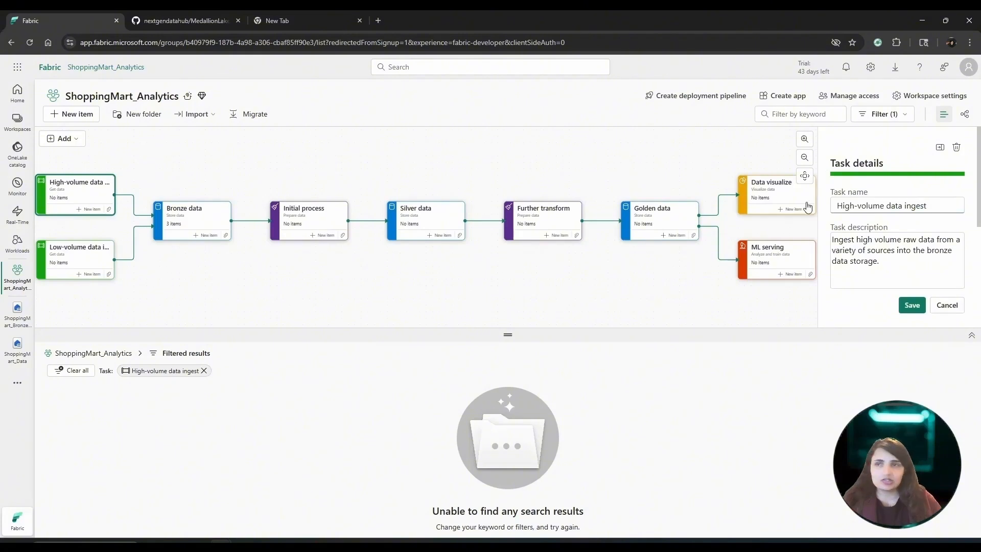
{"action": "left_click_drag", "start_coordinate": [887, 206], "coordinate": [834, 207]}
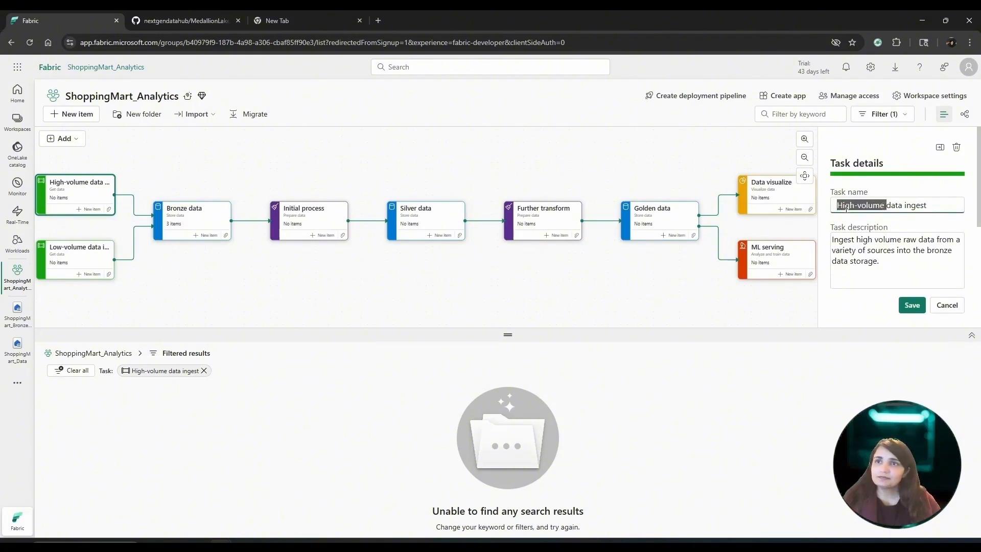
{"action": "key", "text": "BackSpace"}
{"action": "key", "text": "Delete"}
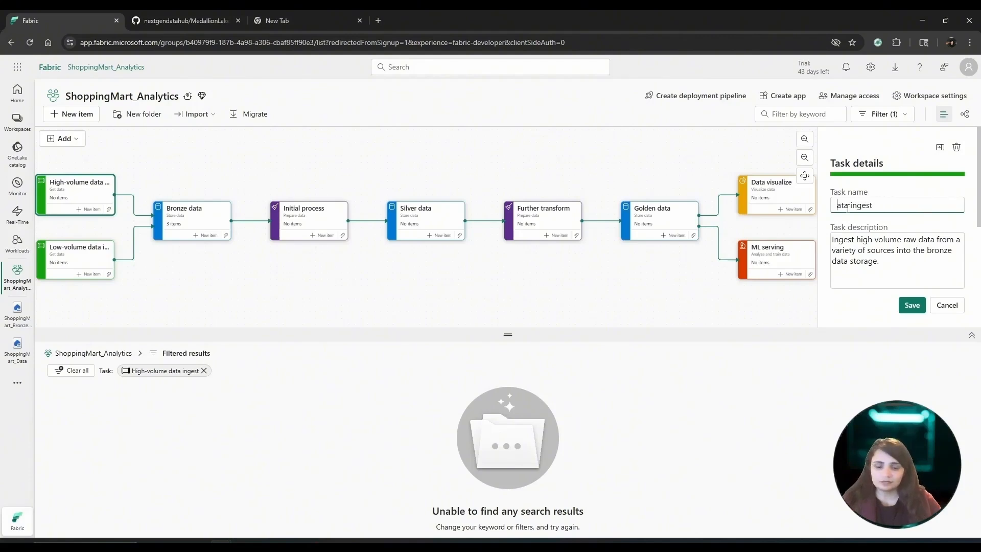
{"action": "type", "text": "D"}
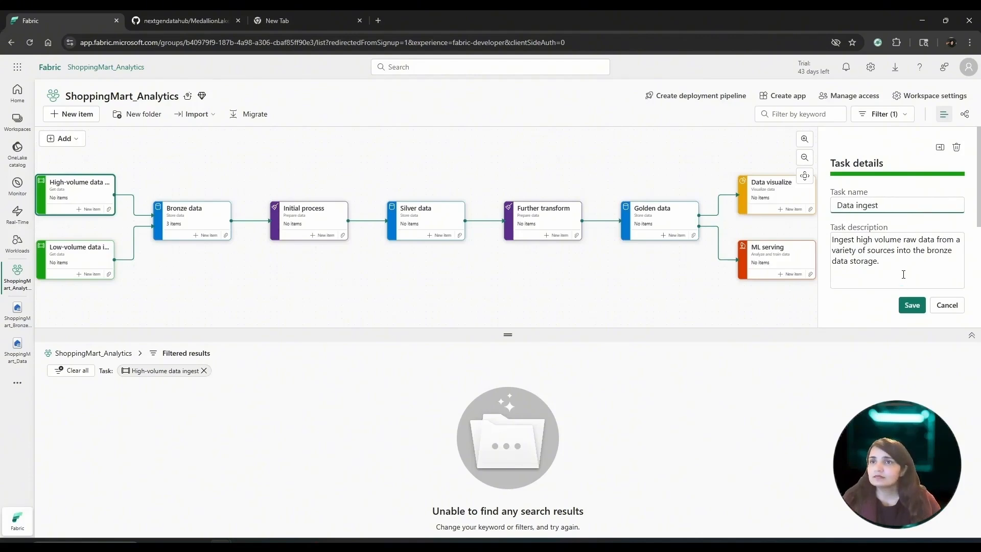
{"action": "left_click", "coordinate": [914, 307]}
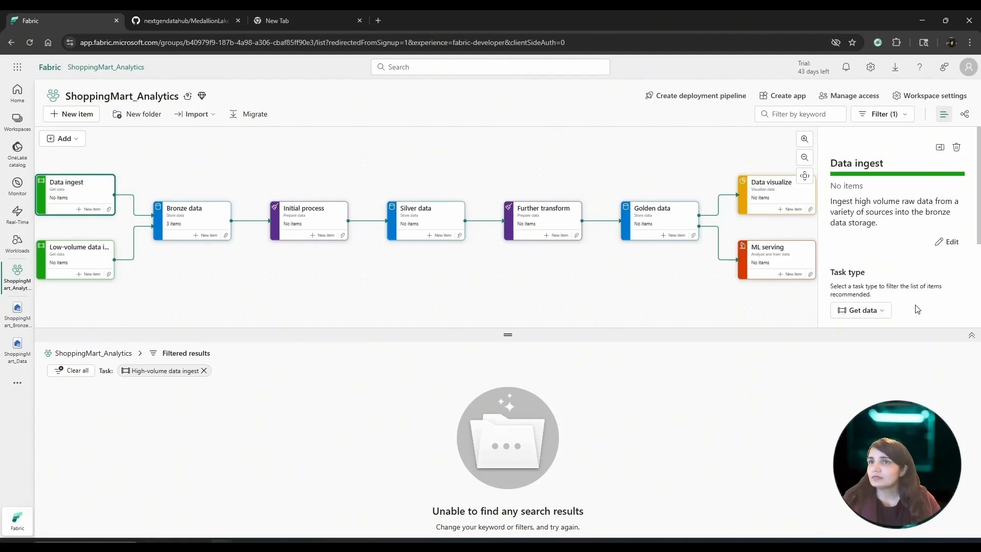
Create a data pipeline named ShoppingMart_DataIngestBronzeLayer for the Data ingest task.
{"action": "left_click", "coordinate": [92, 210]}
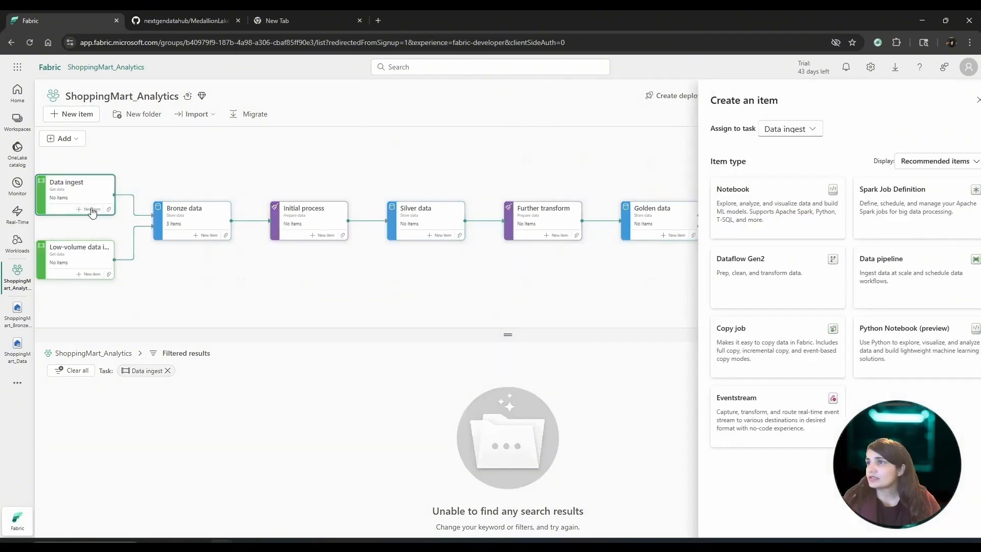
{"action": "left_click", "coordinate": [863, 269]}
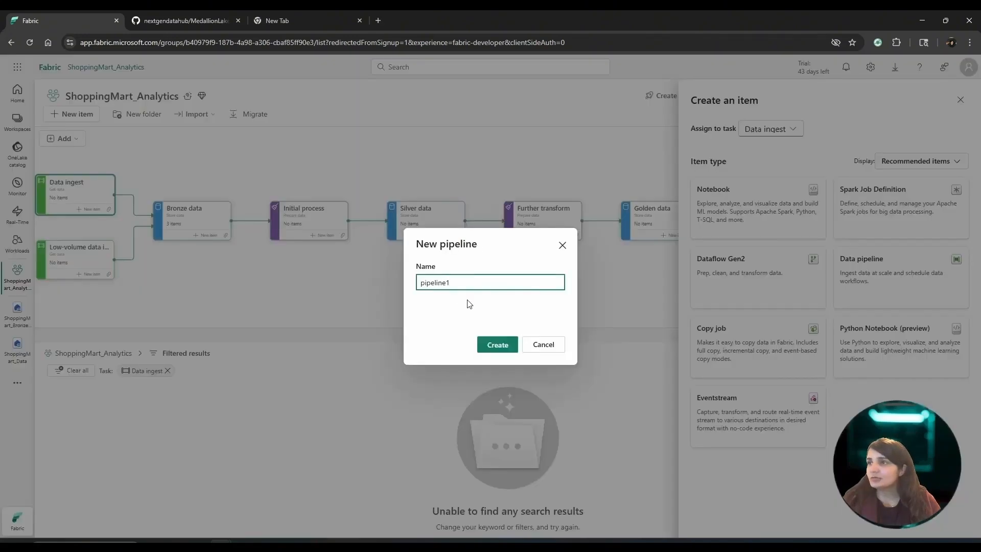
{"action": "left_click_drag", "start_coordinate": [474, 285], "coordinate": [392, 287]}
{"action": "key", "text": "BackSpace"}
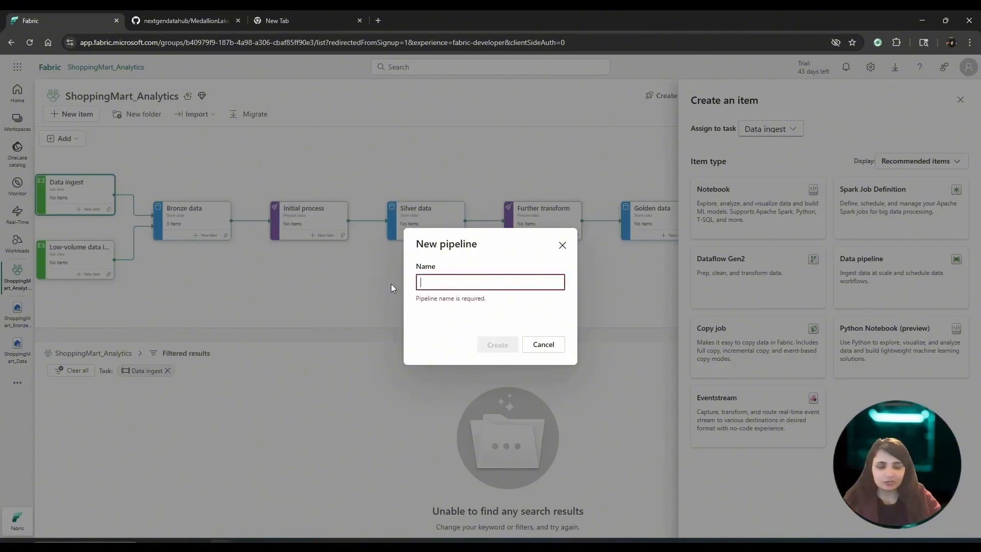
{"action": "type", "text": "Shoppi"}
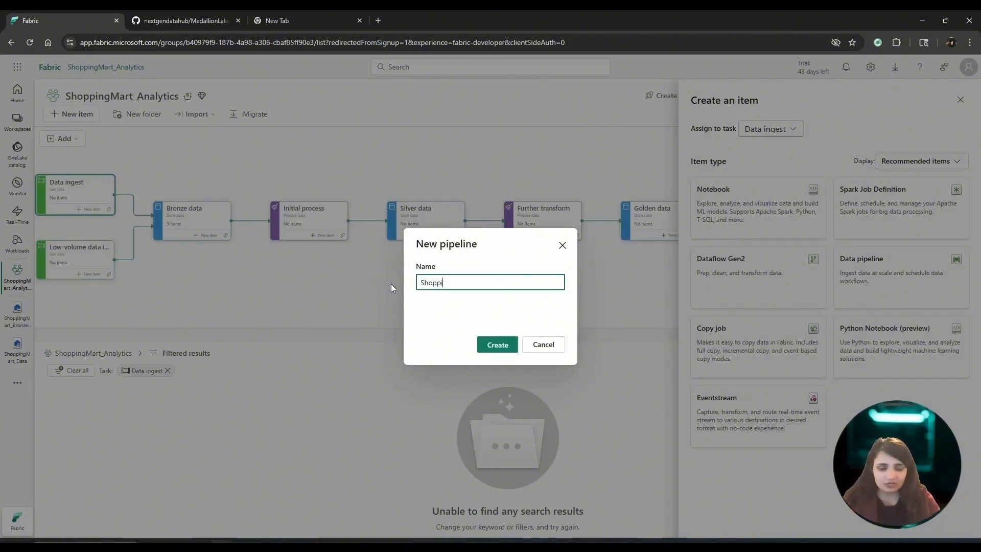
{"action": "type", "text": "ngMart"}
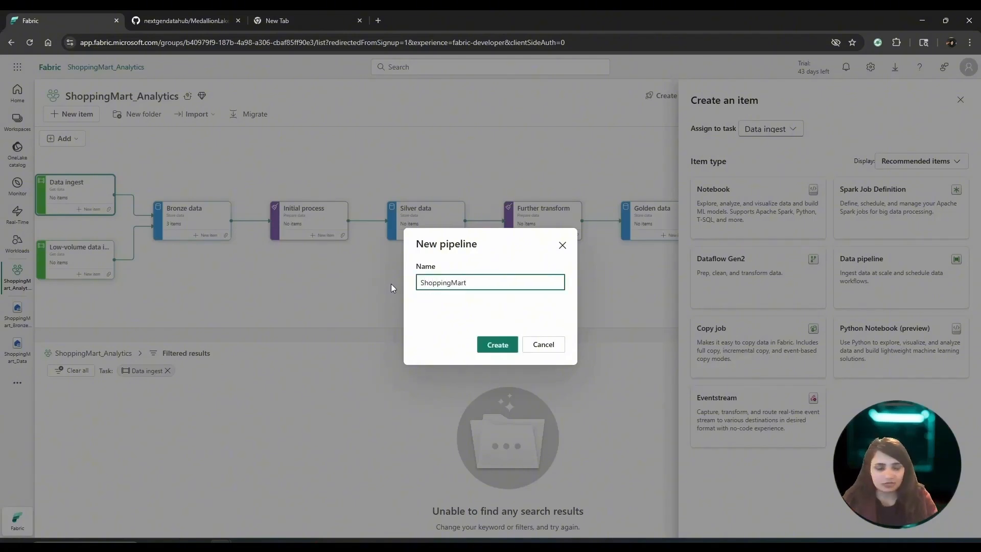
{"action": "type", "text": "_DataInges"}
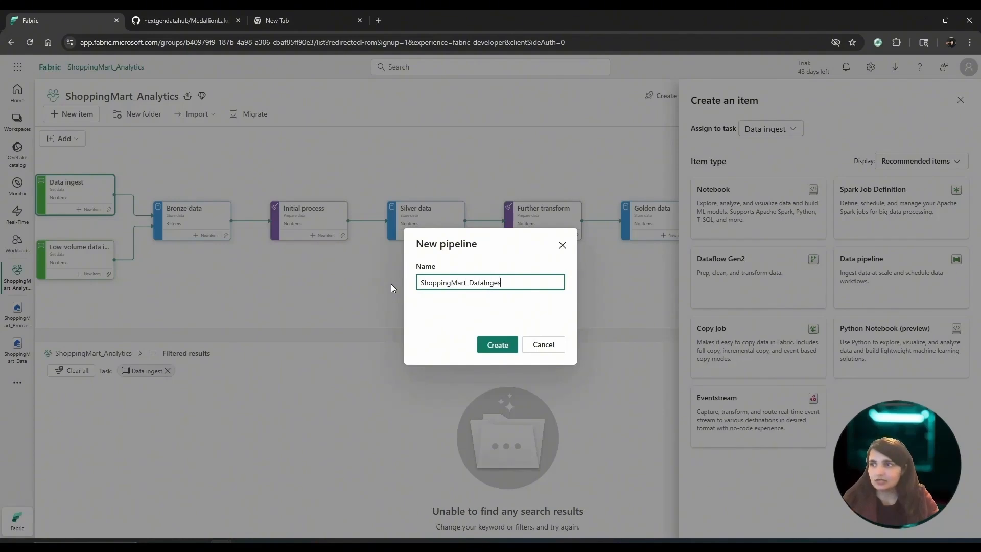
{"action": "type", "text": "t"}
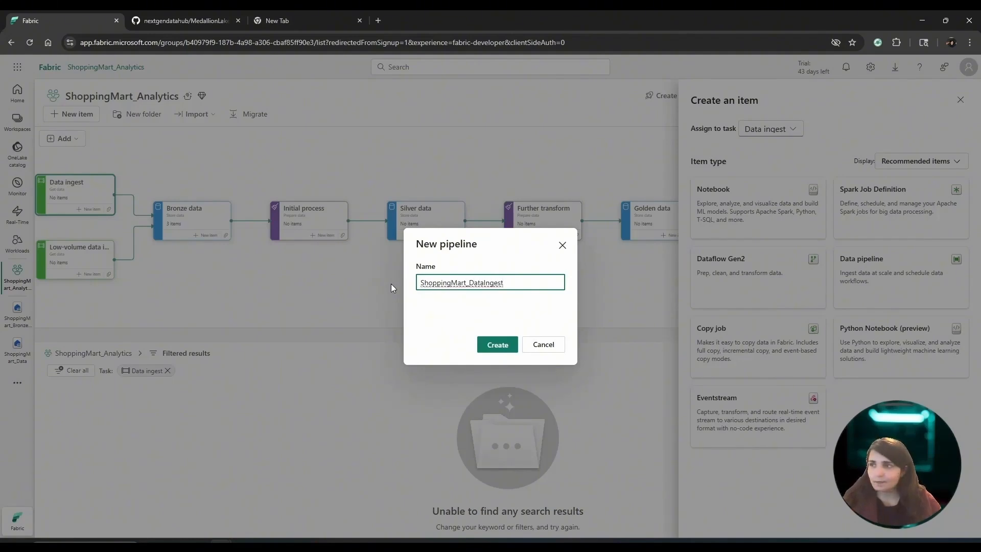
{"action": "type", "text": "Bronze"}
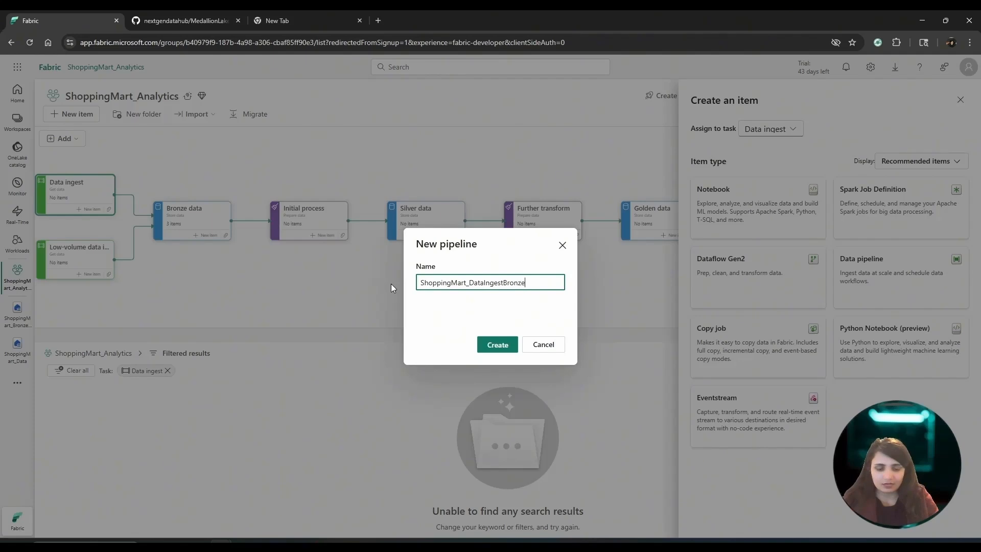
{"action": "type", "text": "Layer"}
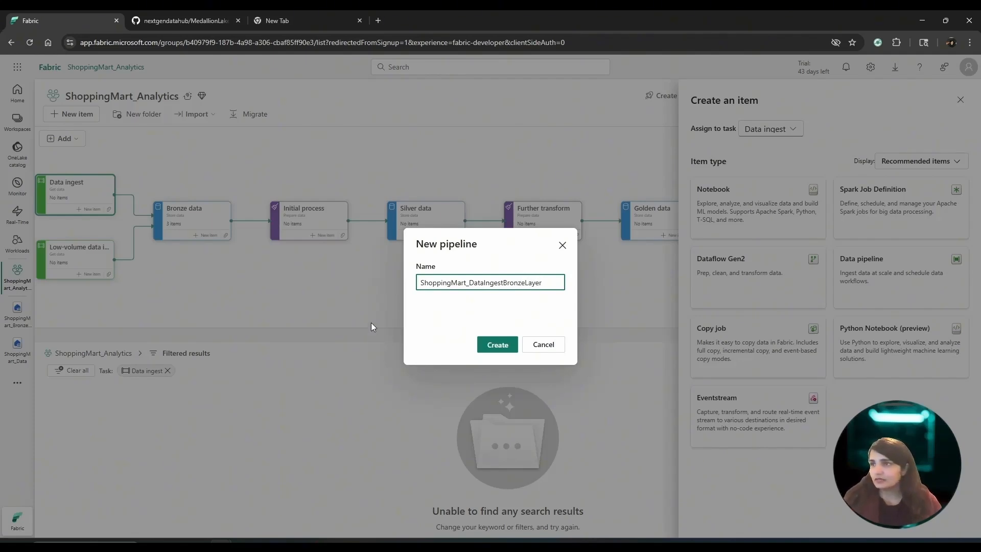
{"action": "left_click", "coordinate": [495, 346]}
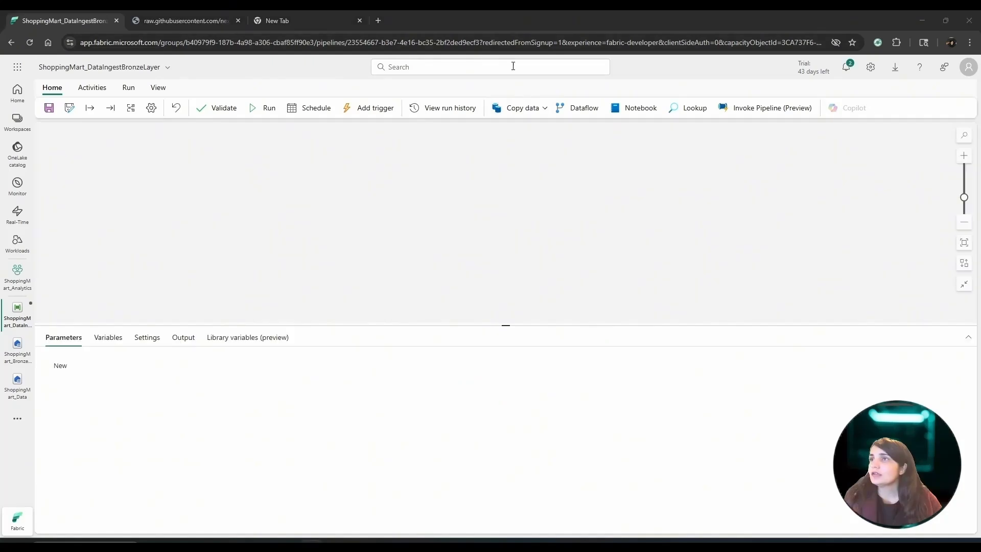
Add a Copy data activity to the pipeline canvas and move it nearer the middle.
{"action": "left_click", "coordinate": [517, 108]}
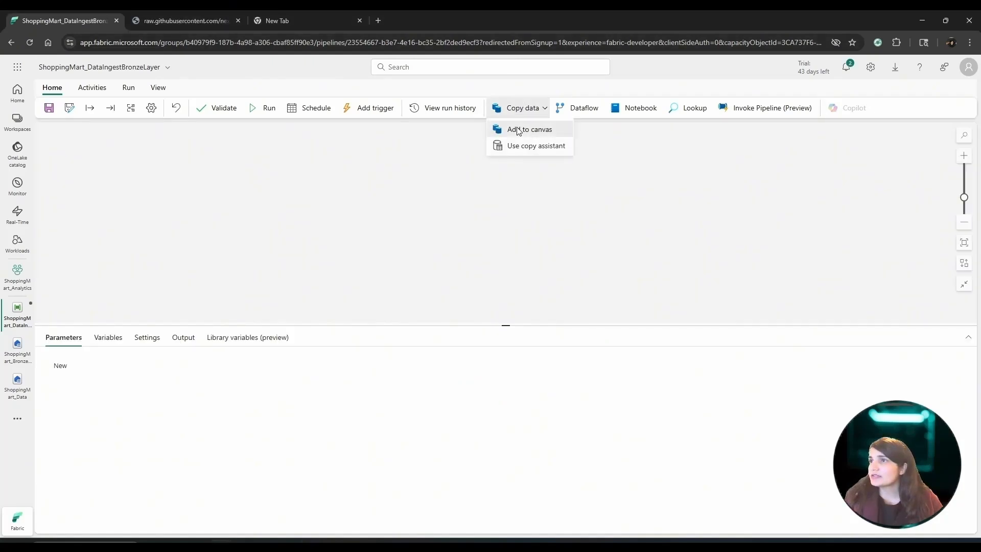
{"action": "left_click", "coordinate": [516, 130]}
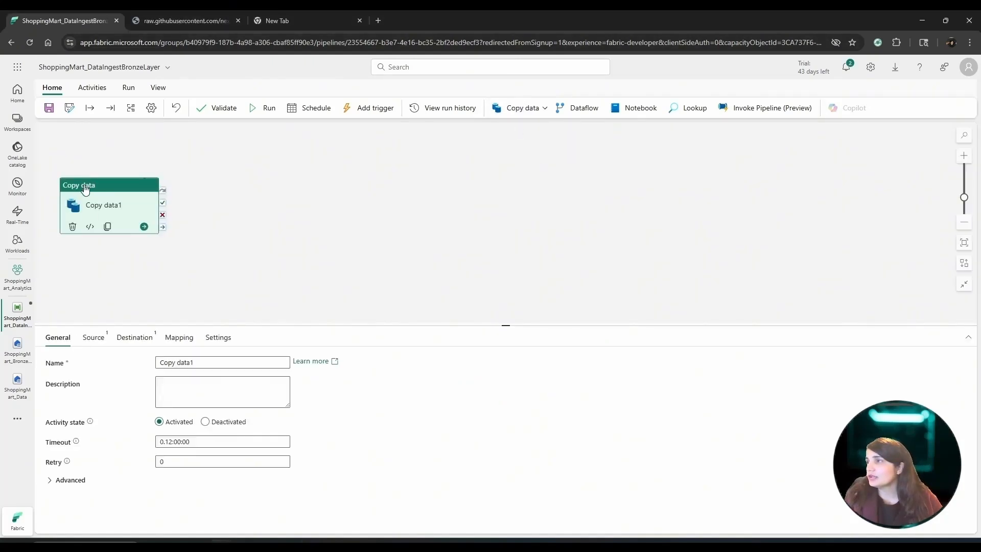
{"action": "left_click_drag", "start_coordinate": [88, 185], "coordinate": [235, 189]}
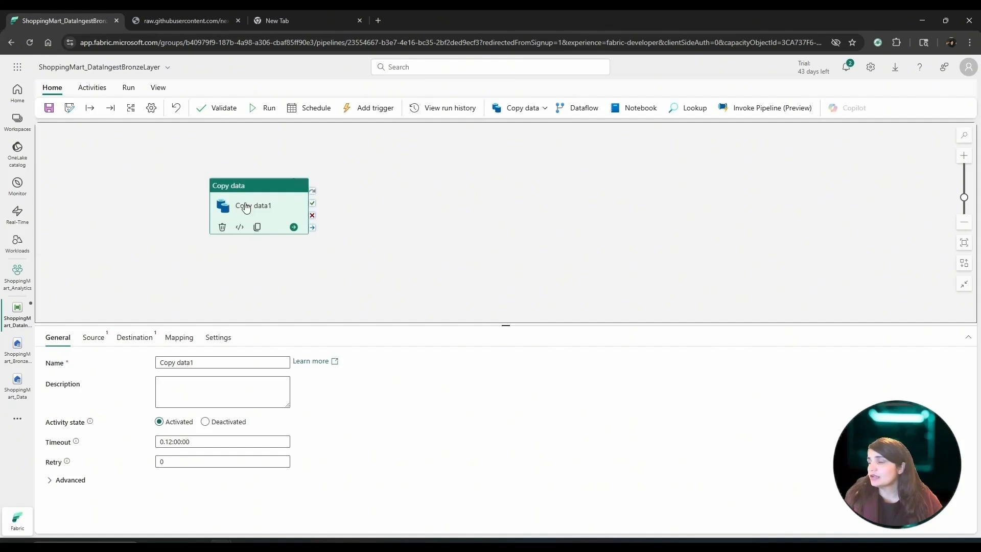
Rename the Copy data activity to Copy_ShoppingMart_BronzeLayerUsingAPI.
{"action": "left_click_drag", "start_coordinate": [193, 362], "coordinate": [176, 363]}
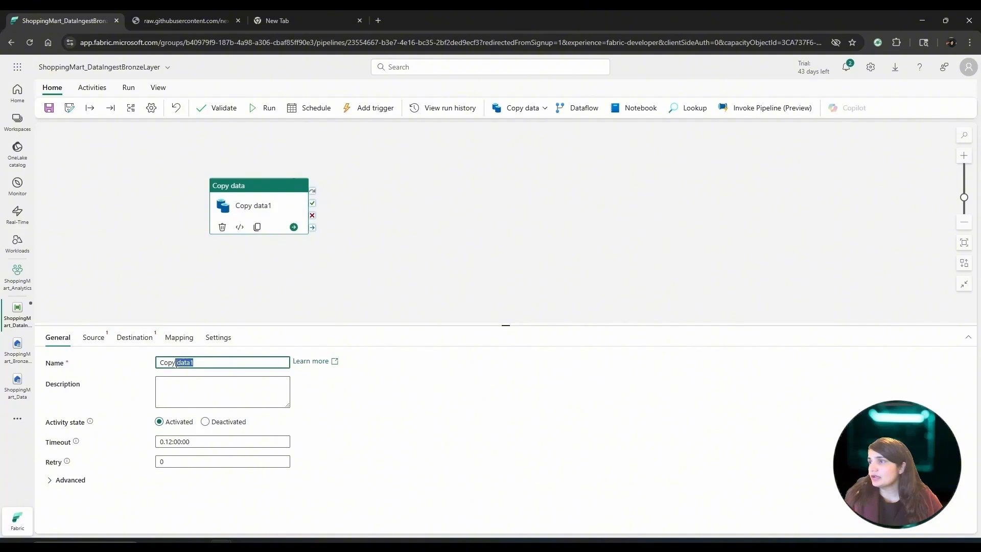
{"action": "key", "text": "BackSpace"}
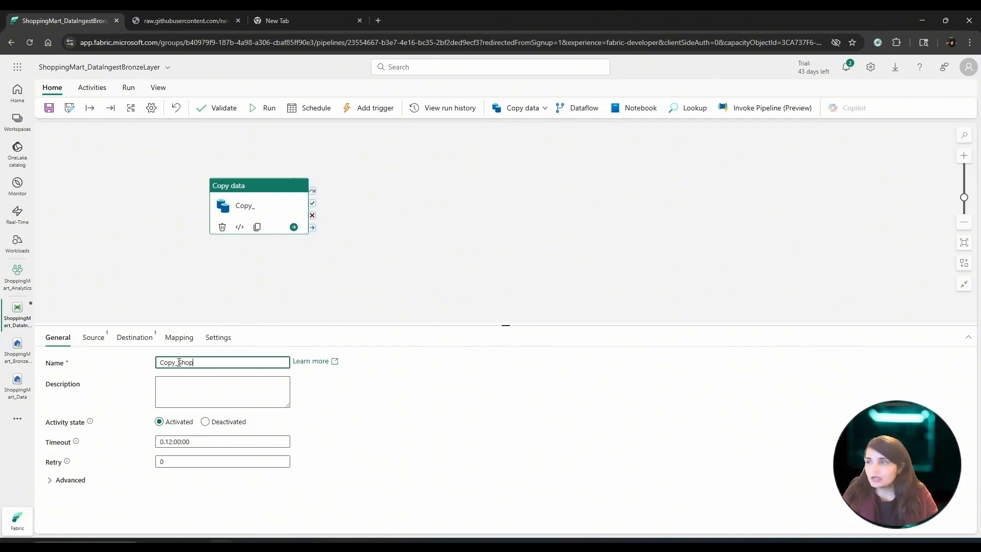
{"action": "type", "text": "_Shopping"}
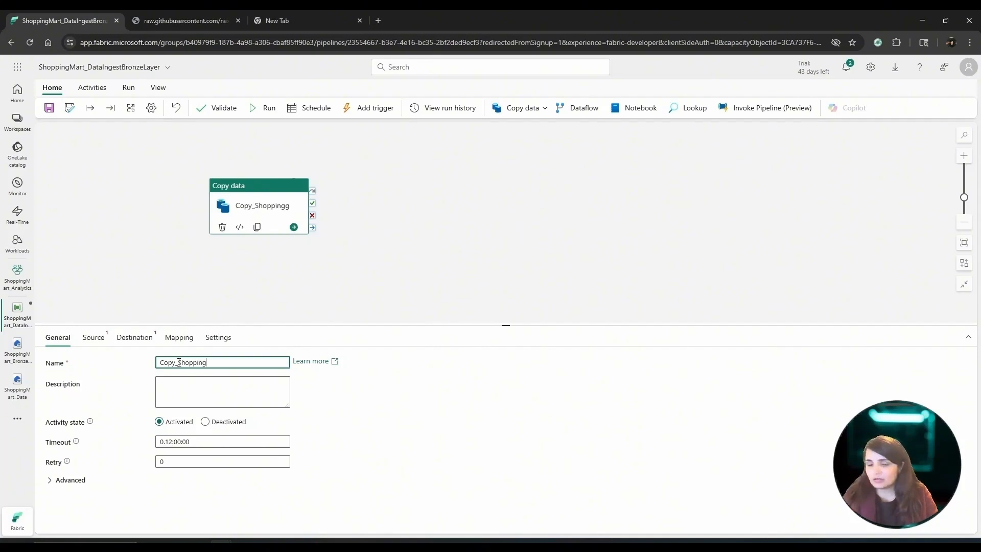
{"action": "type", "text": "gMart_BronzeLayerUsi"}
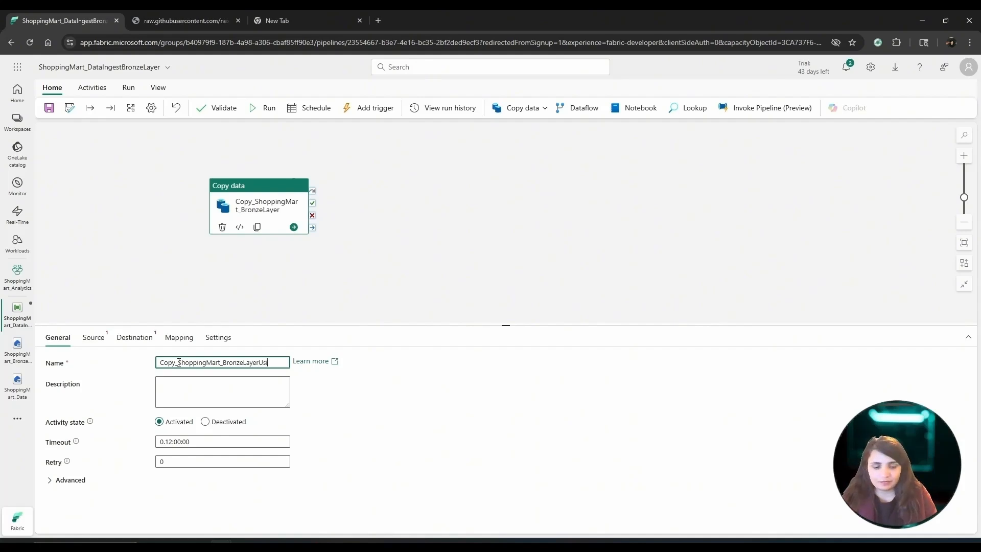
{"action": "type", "text": "ngAPi"}
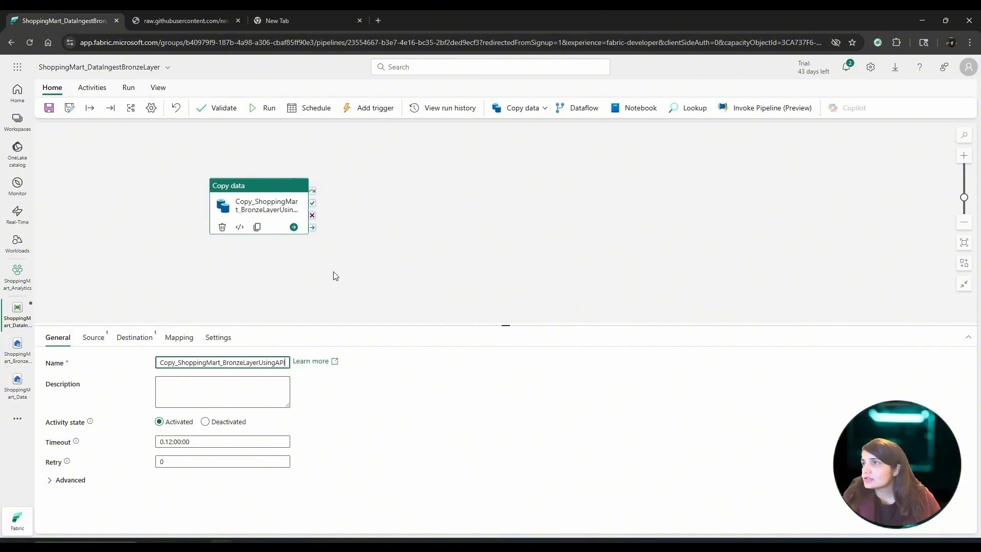
{"action": "left_click", "coordinate": [257, 206]}
Start a new Http connection as the copy activity's data source.
{"action": "left_click", "coordinate": [93, 337]}
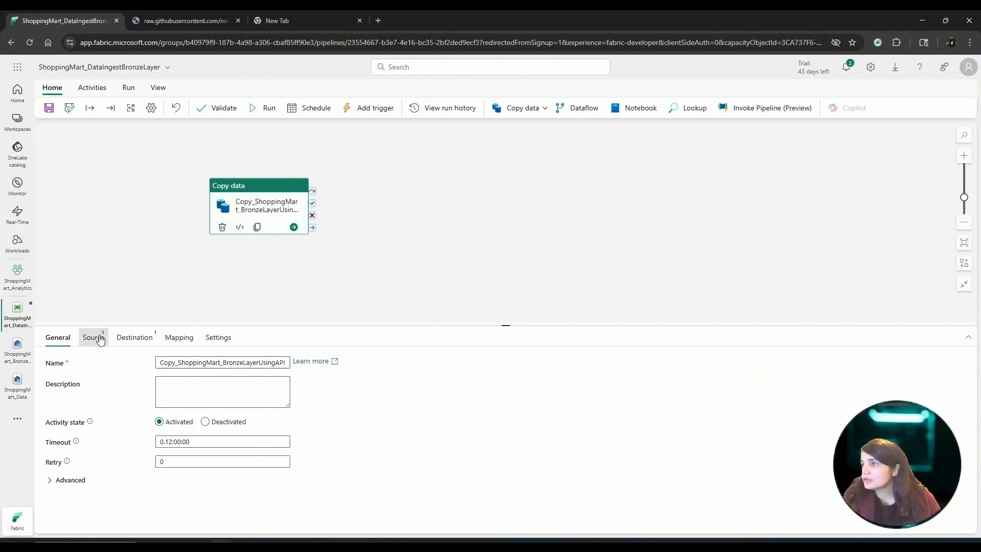
{"action": "left_click", "coordinate": [278, 364]}
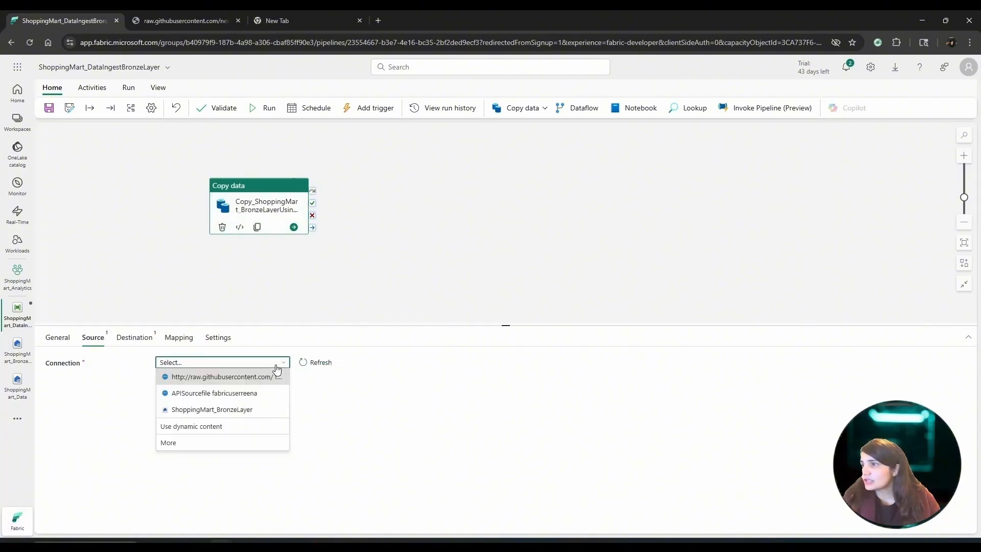
{"action": "left_click", "coordinate": [183, 444]}
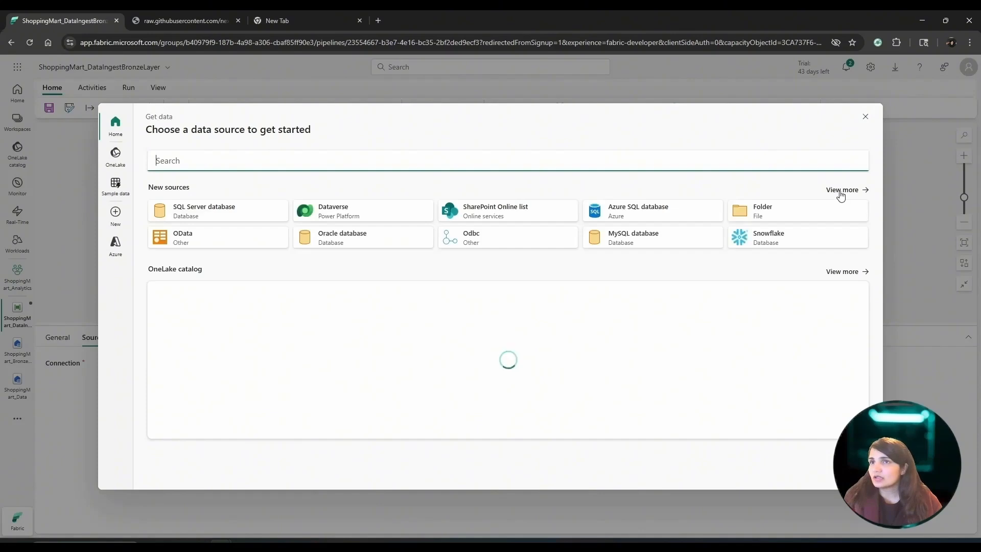
{"action": "left_click", "coordinate": [840, 192]}
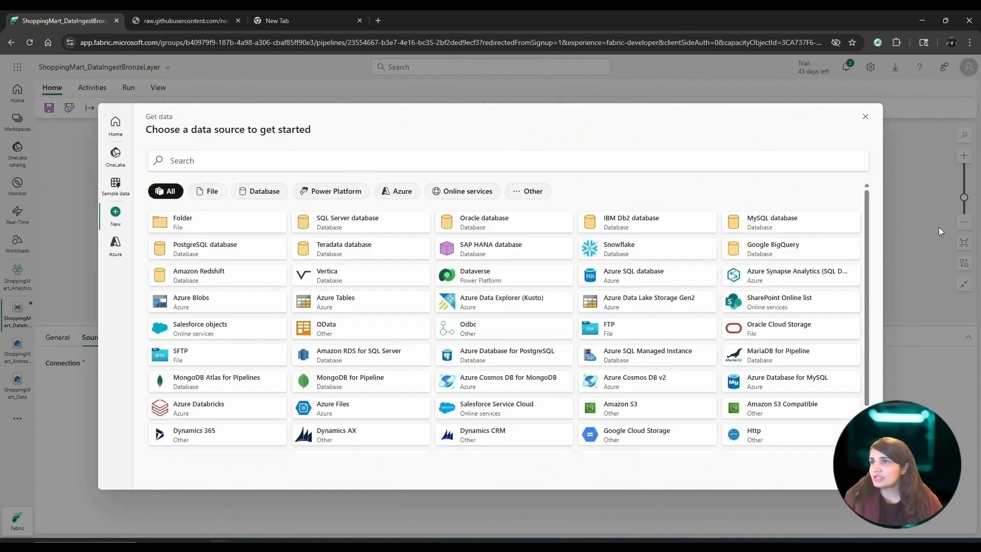
{"action": "scroll", "coordinate": [756, 378], "scroll_direction": "down", "scroll_amount": 1}
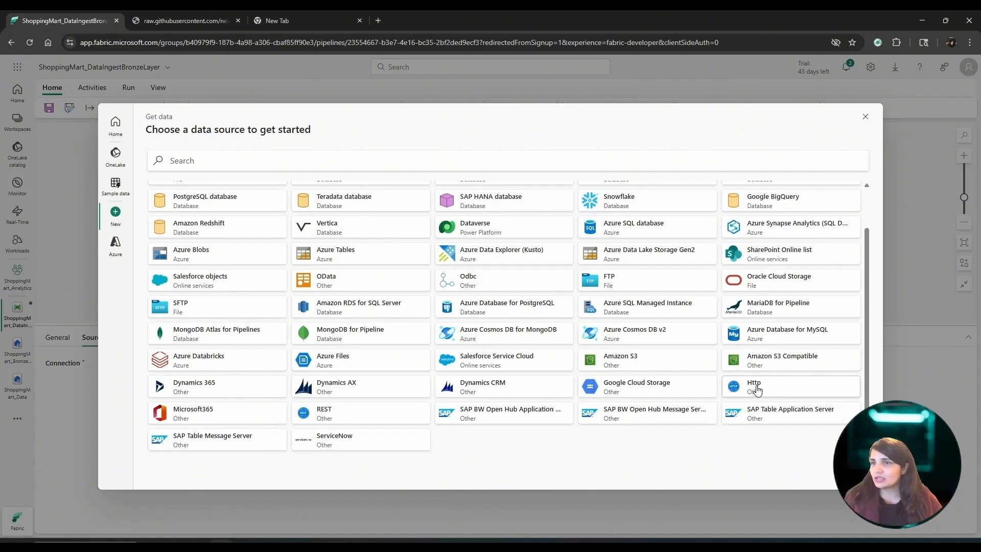
{"action": "left_click", "coordinate": [757, 391]}
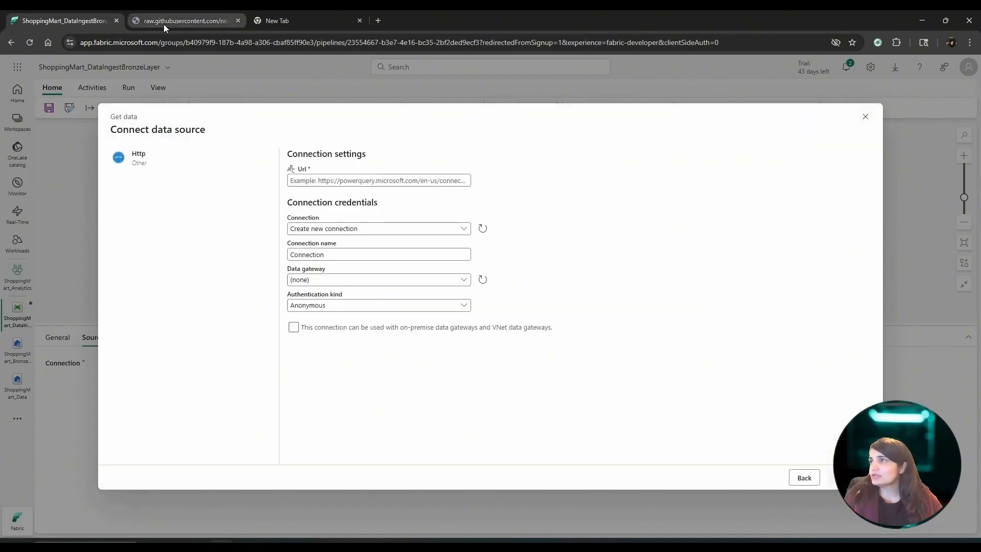
{"action": "left_click", "coordinate": [187, 10]}
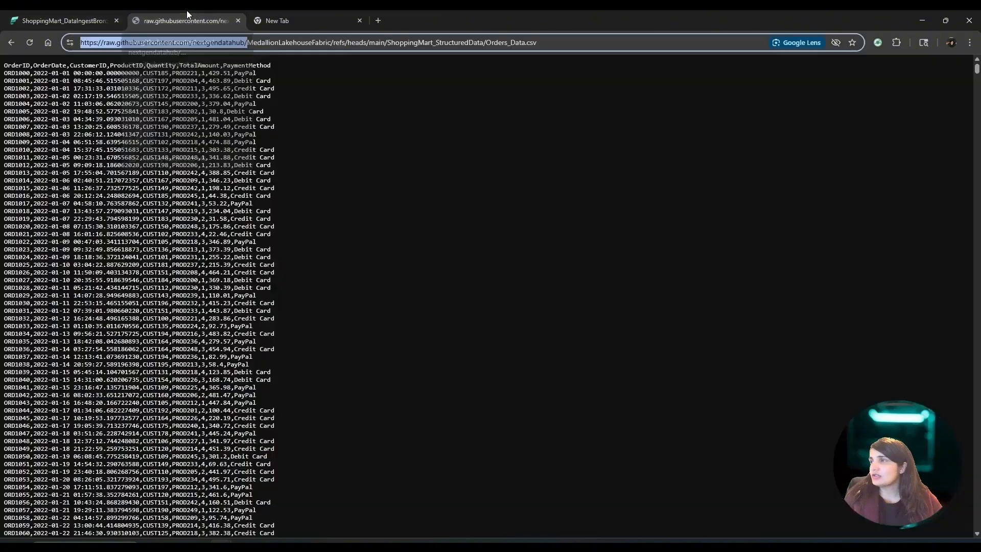
{"action": "left_click", "coordinate": [327, 43]}
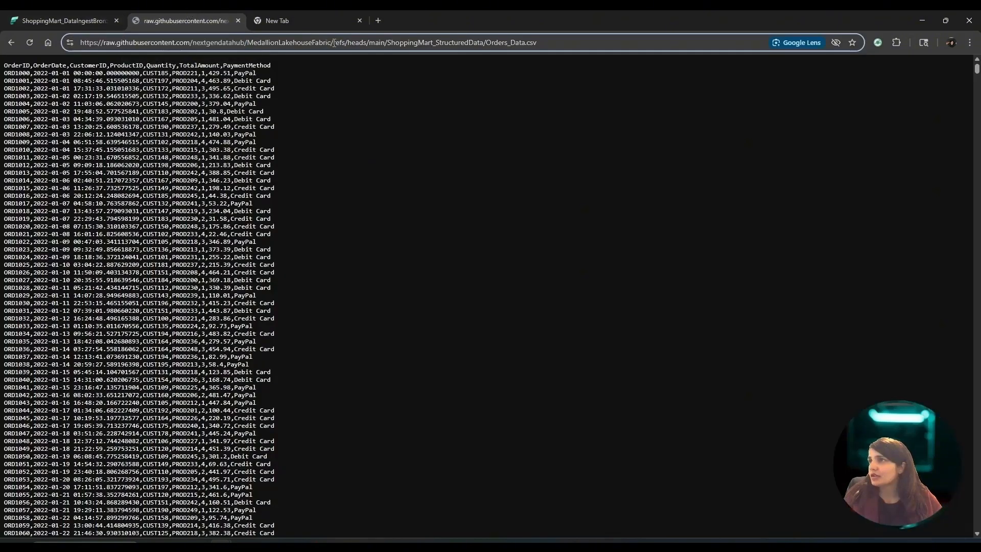
{"action": "left_click_drag", "start_coordinate": [332, 43], "coordinate": [73, 43]}
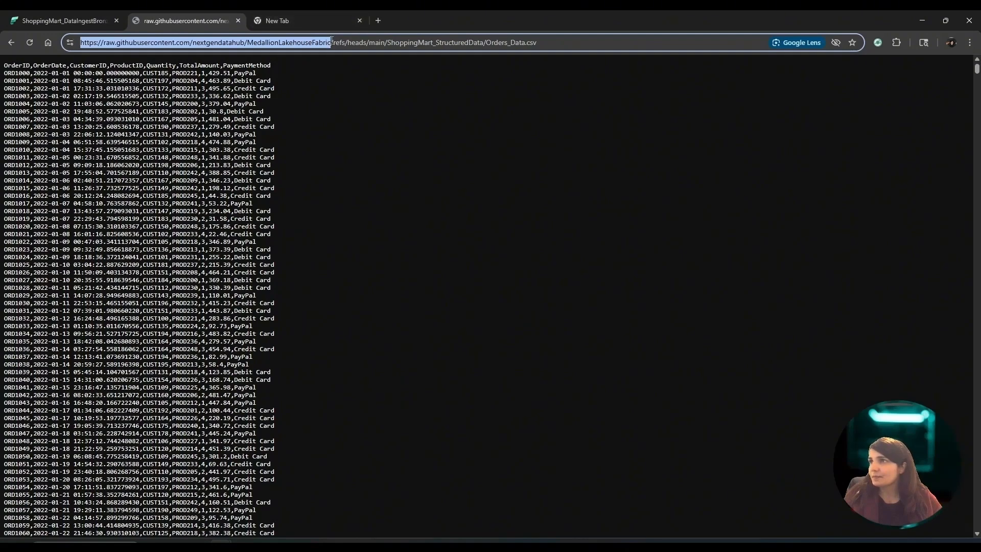
{"action": "left_click_drag", "start_coordinate": [334, 43], "coordinate": [75, 44]}
{"action": "key", "text": "ctrl+c"}
{"action": "left_click", "coordinate": [93, 20]}
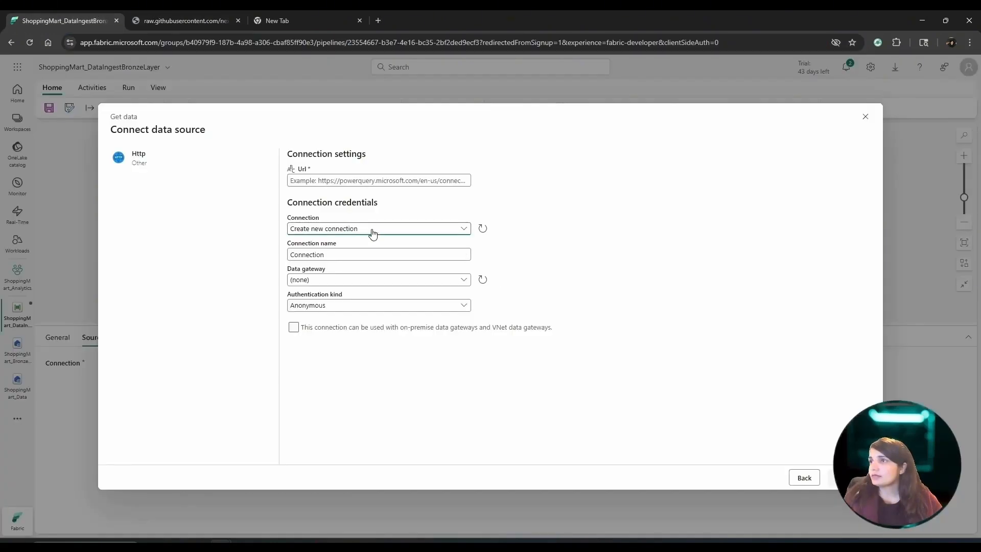
{"action": "left_click", "coordinate": [340, 180]}
{"action": "key", "text": "ctrl+v"}
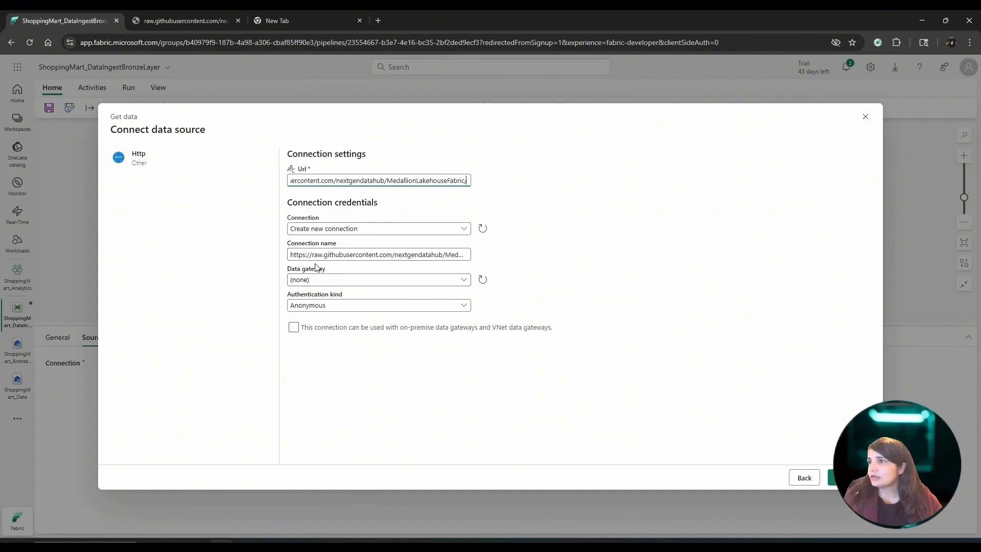
Name the connection ShoppingMartData, create it with anonymous authentication, and test the source connection.
{"action": "left_click_drag", "start_coordinate": [293, 255], "coordinate": [471, 250]}
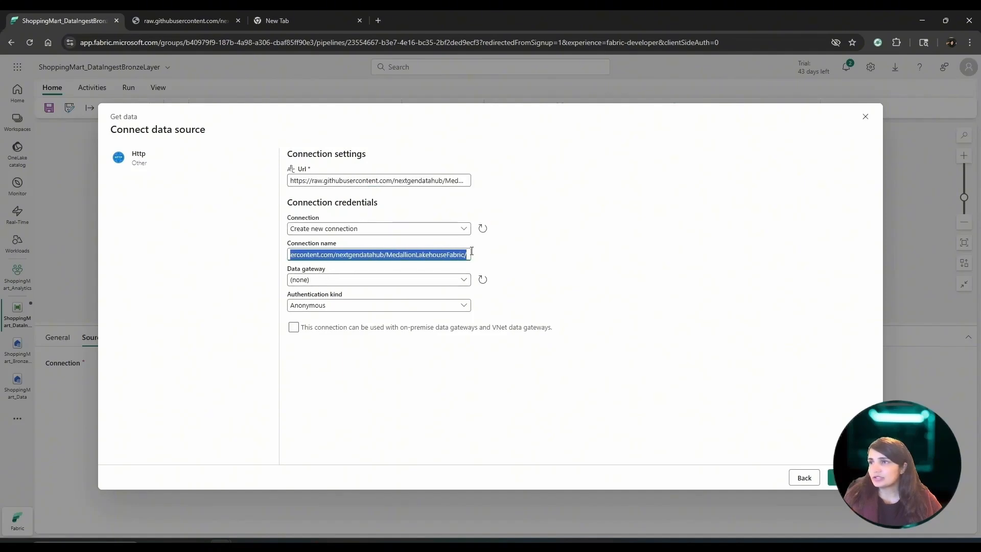
{"action": "type", "text": "h"}
{"action": "key", "text": "ctrl+a"}
{"action": "type", "text": "Sh"}
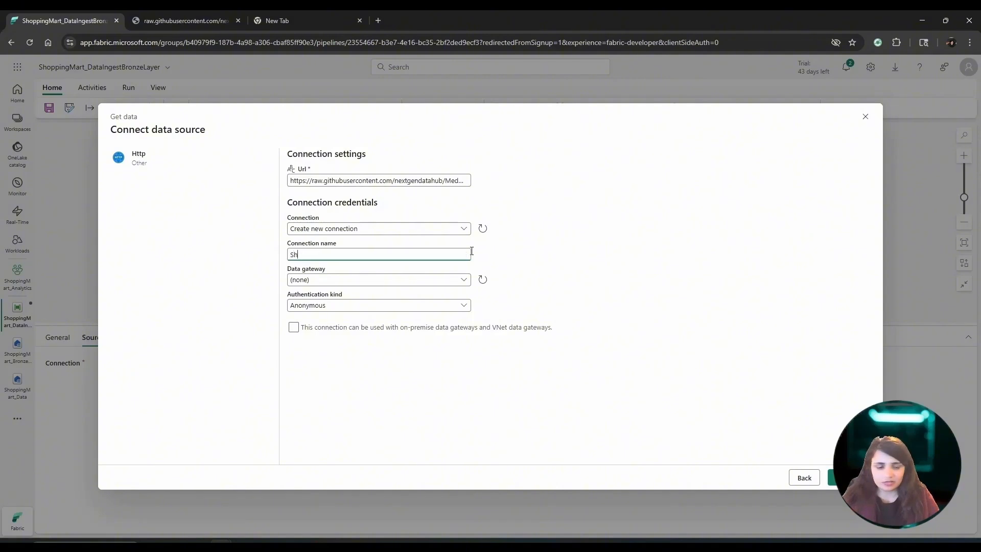
{"action": "type", "text": "oopingMartData"}
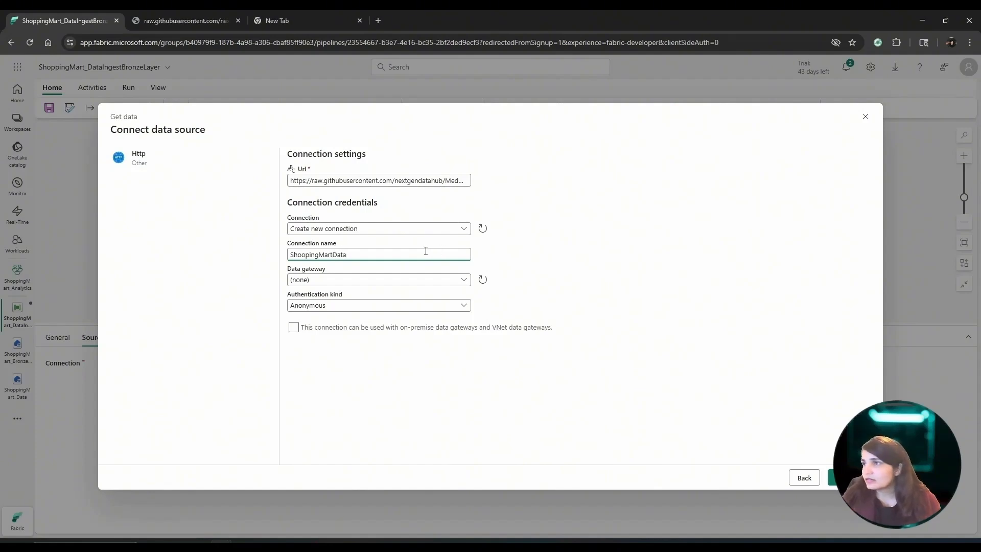
{"action": "key", "text": "BackSpace"}
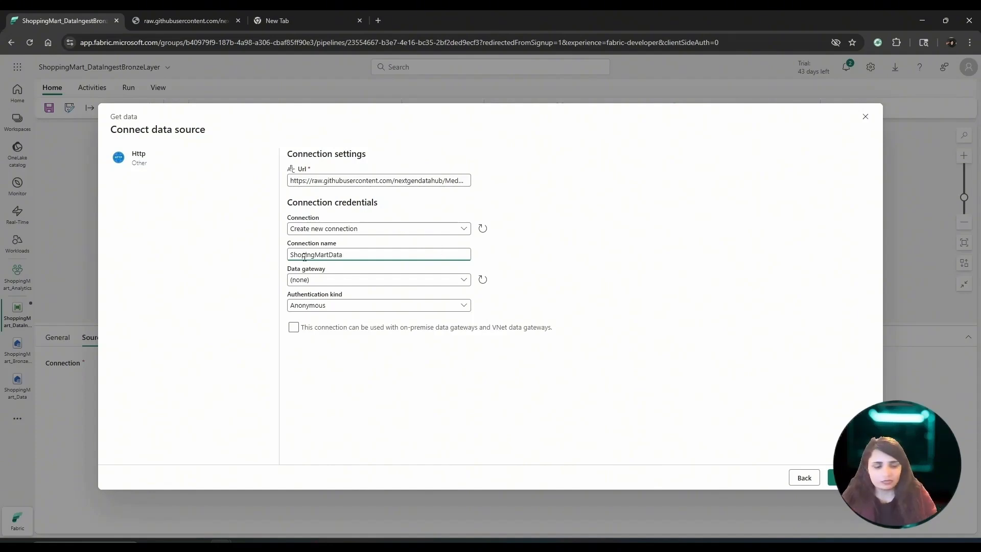
{"action": "type", "text": "p"}
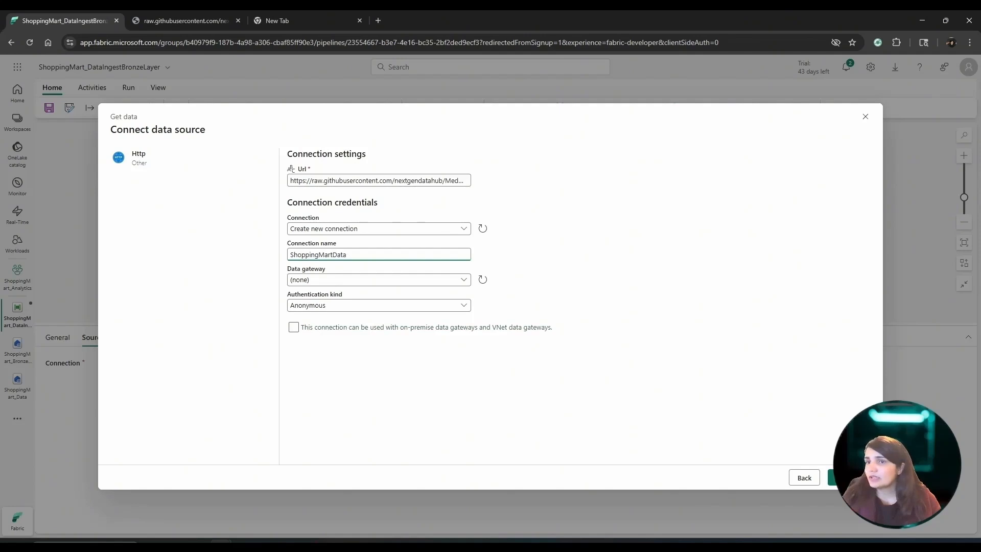
{"action": "left_click", "coordinate": [838, 478]}
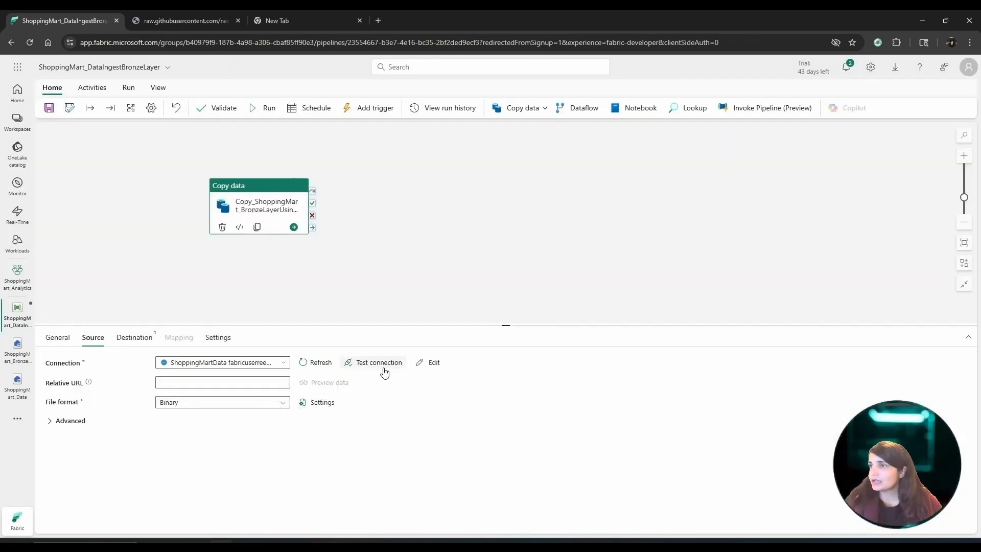
{"action": "left_click", "coordinate": [384, 363]}
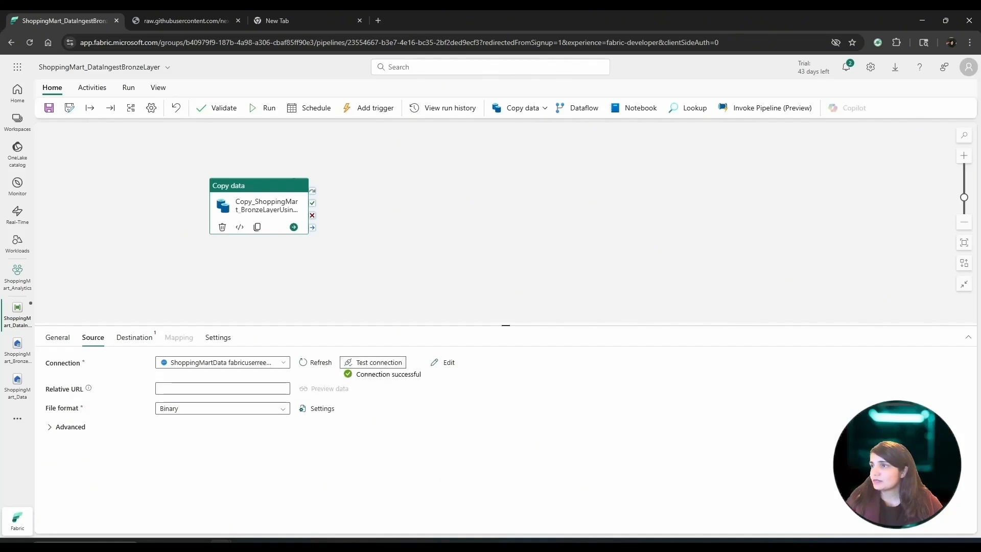
Copy the relative path refs/heads/main/ShoppingMart_StructuredData/Orders_Data.csv from the raw orders file's web address.
{"action": "left_click", "coordinate": [210, 10]}
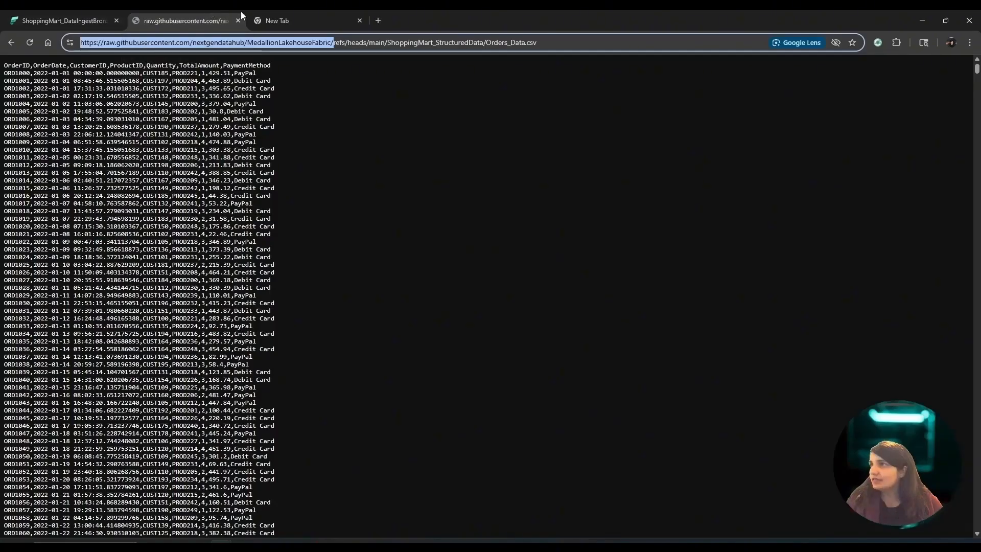
{"action": "left_click", "coordinate": [337, 42]}
{"action": "left_click_drag", "start_coordinate": [334, 42], "coordinate": [563, 42]}
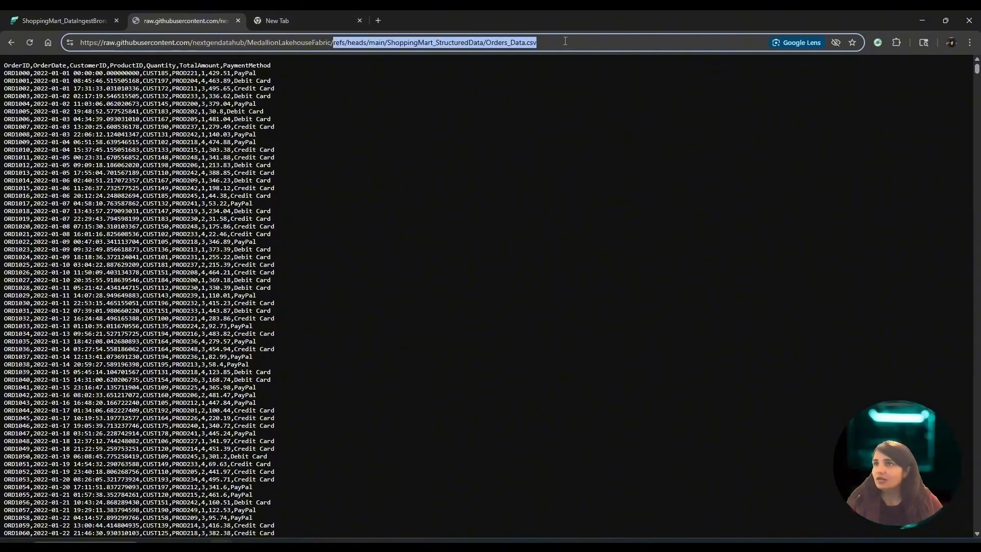
{"action": "left_click", "coordinate": [77, 12]}
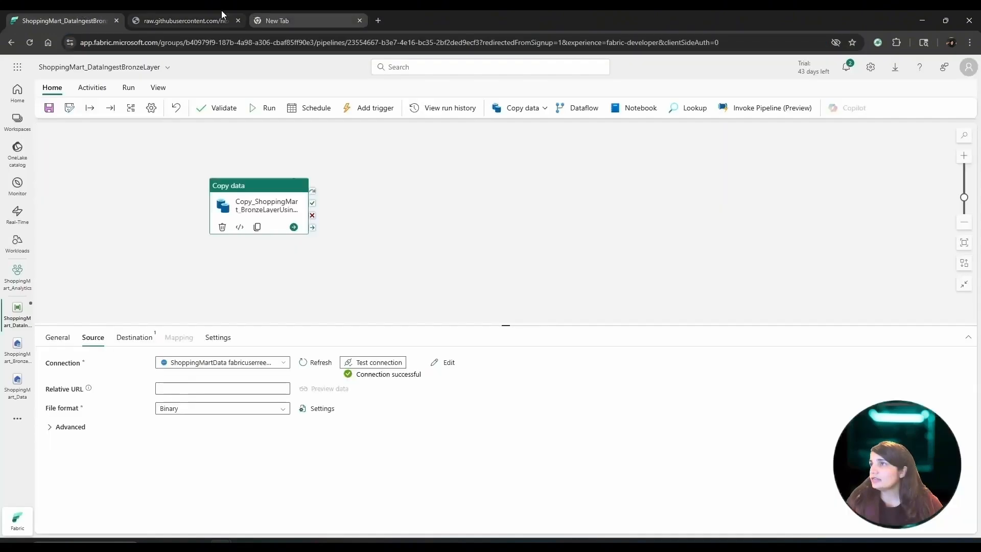
Browse the MedallionLakehouseFabric repository's ShoppingMart_StructuredData folder and view Orders_Data.csv in raw form to check where its address comes from.
{"action": "left_click", "coordinate": [197, 11]}
{"action": "left_click", "coordinate": [10, 45]}
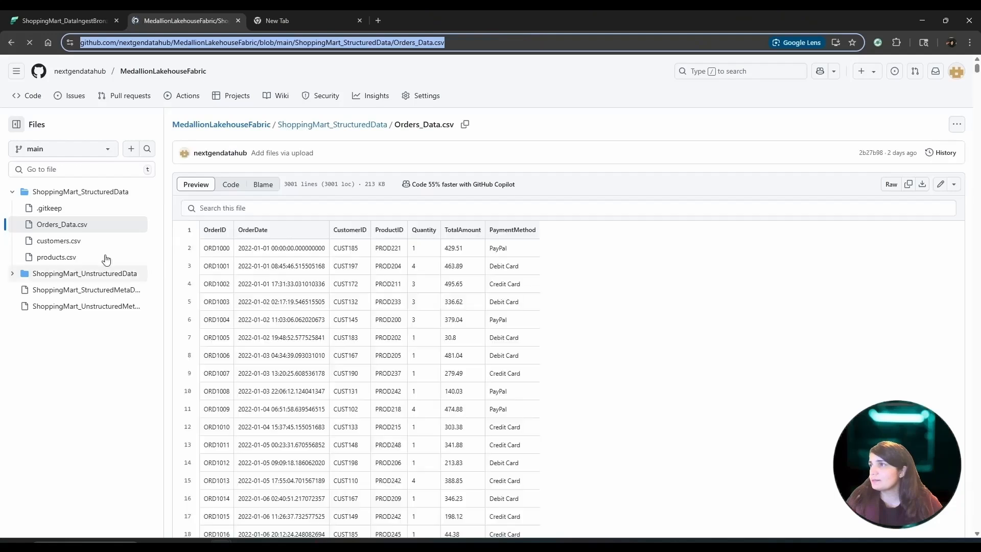
{"action": "left_click", "coordinate": [42, 229]}
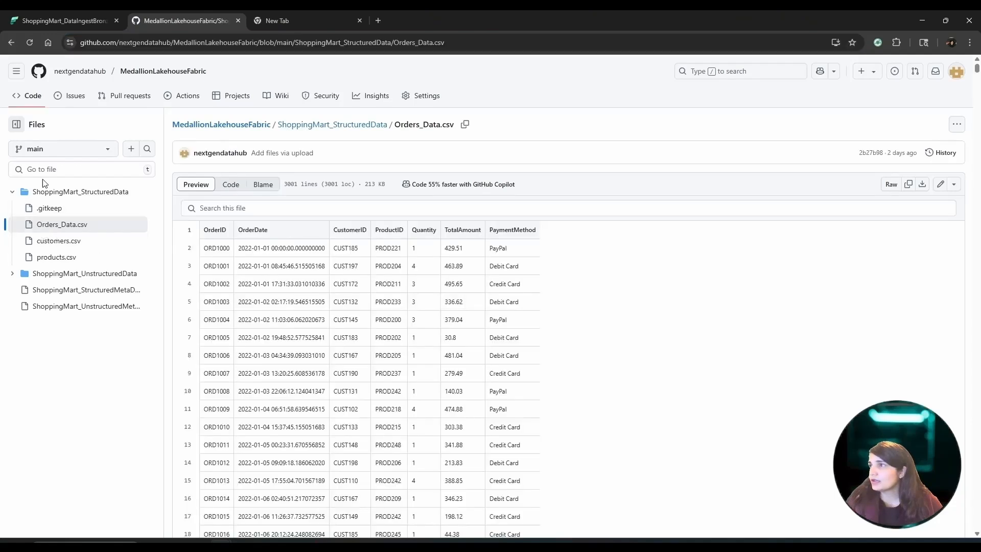
{"action": "left_click", "coordinate": [132, 74]}
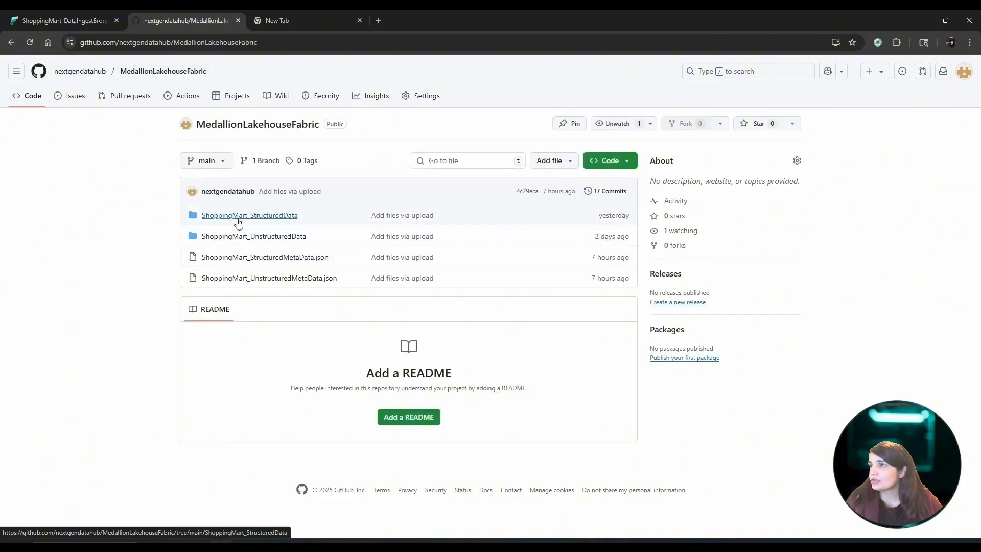
{"action": "left_click", "coordinate": [236, 217]}
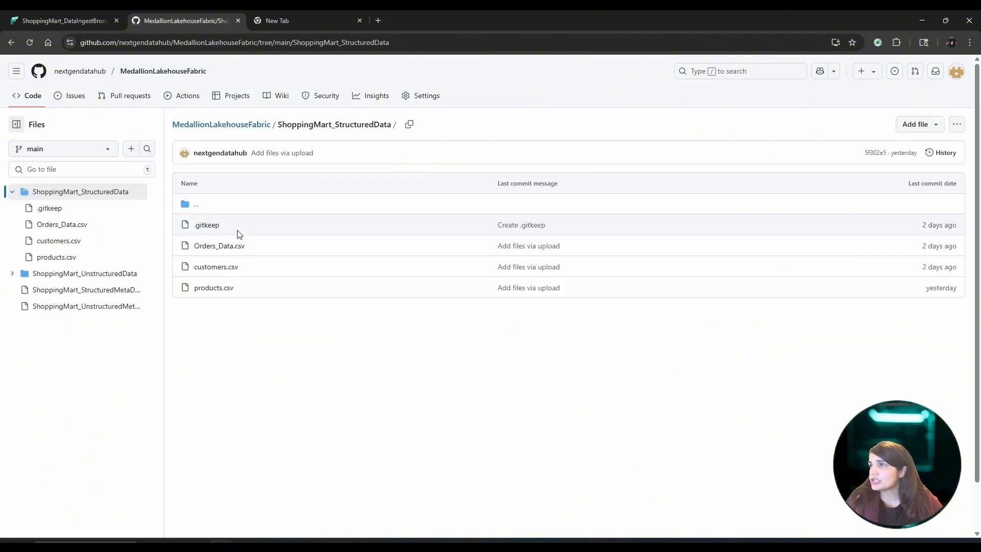
{"action": "left_click", "coordinate": [216, 249]}
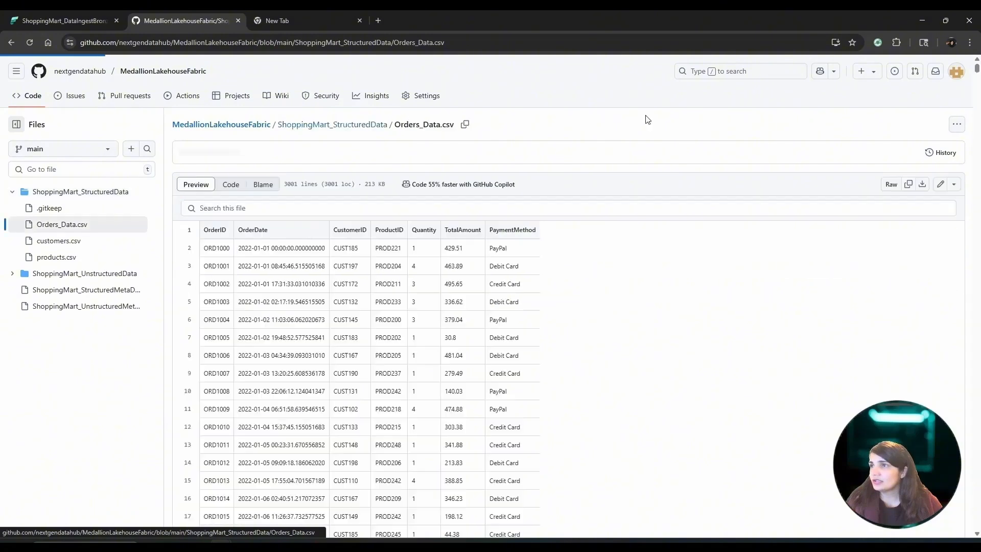
{"action": "left_click", "coordinate": [891, 185]}
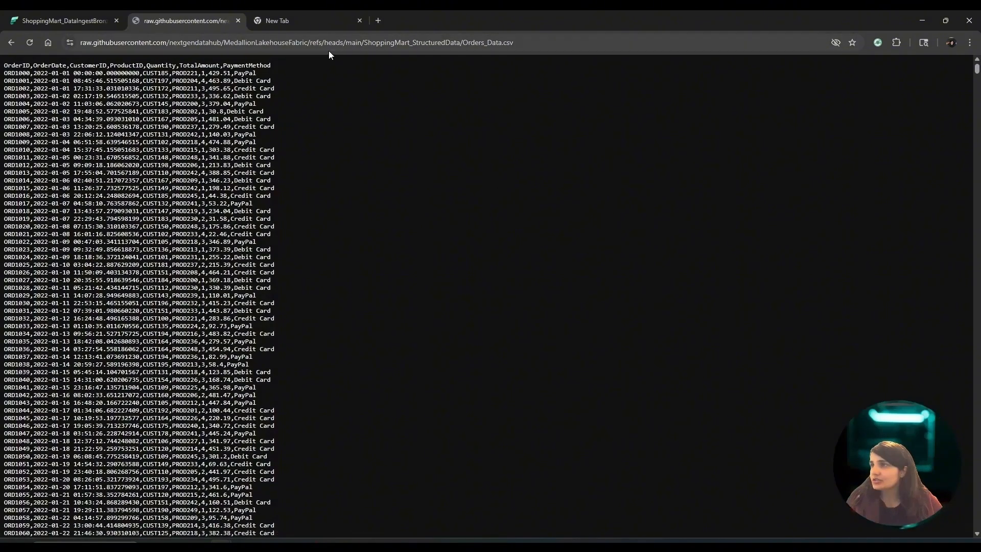
Set the copy source's relative URL to refs/heads/main/ShoppingMart_StructuredData/Orders_Data.csv.
{"action": "left_click", "coordinate": [62, 20]}
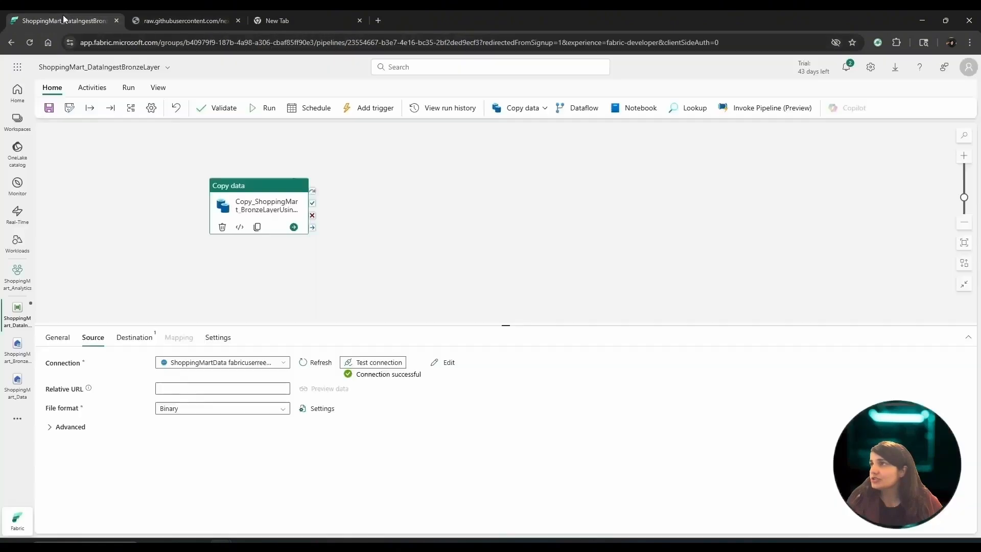
{"action": "left_click", "coordinate": [184, 388]}
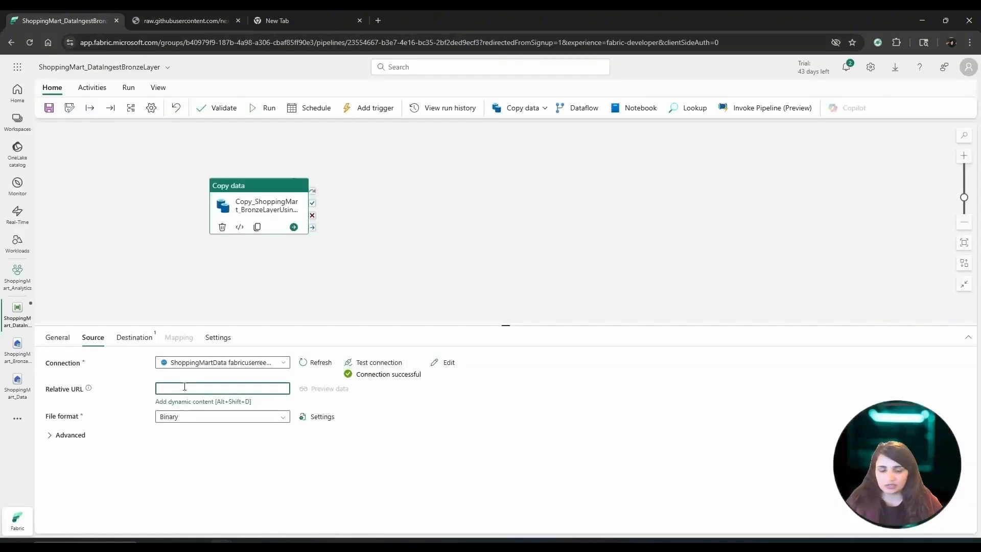
{"action": "key", "text": "ctrl+v"}
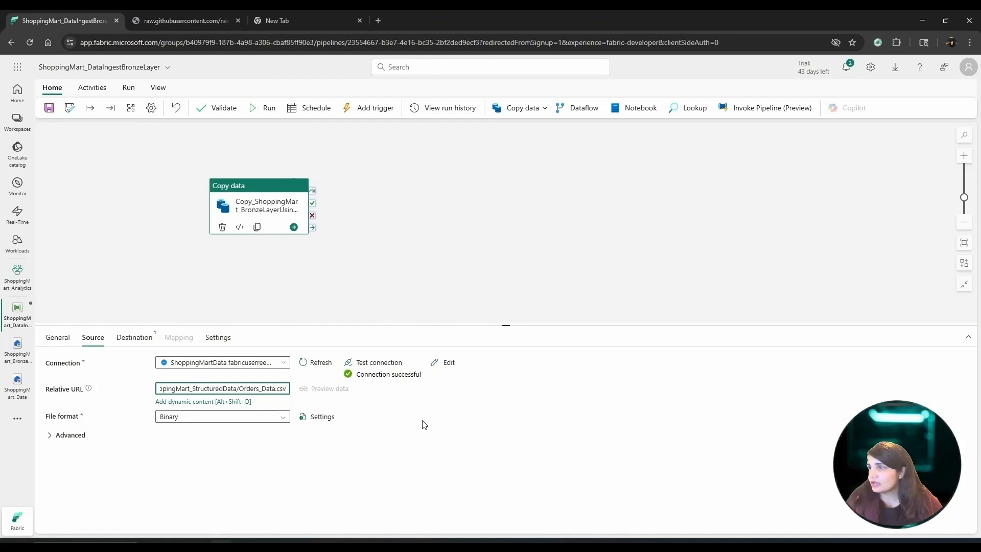
Set the copy source's file format to DelimitedText.
{"action": "left_click", "coordinate": [187, 423]}
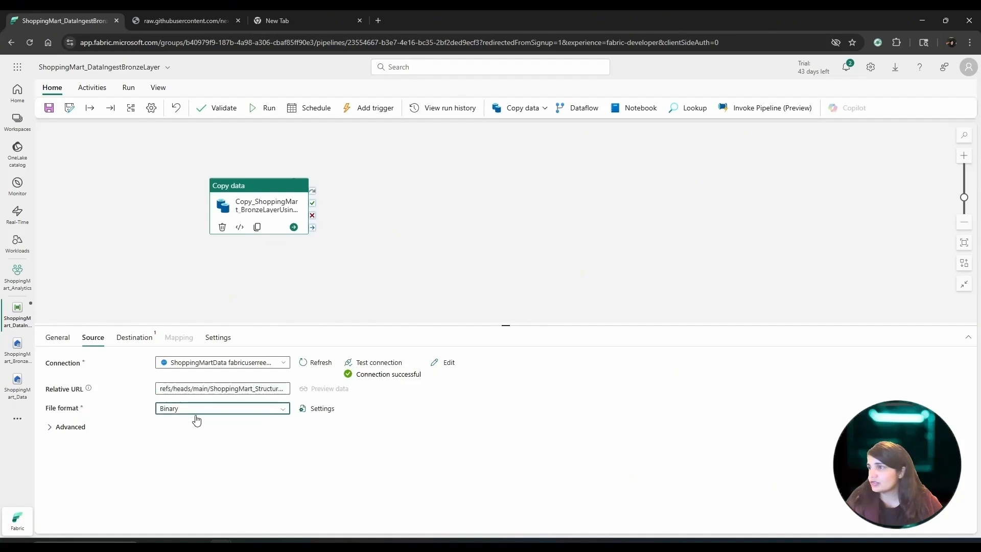
{"action": "left_click", "coordinate": [196, 413]}
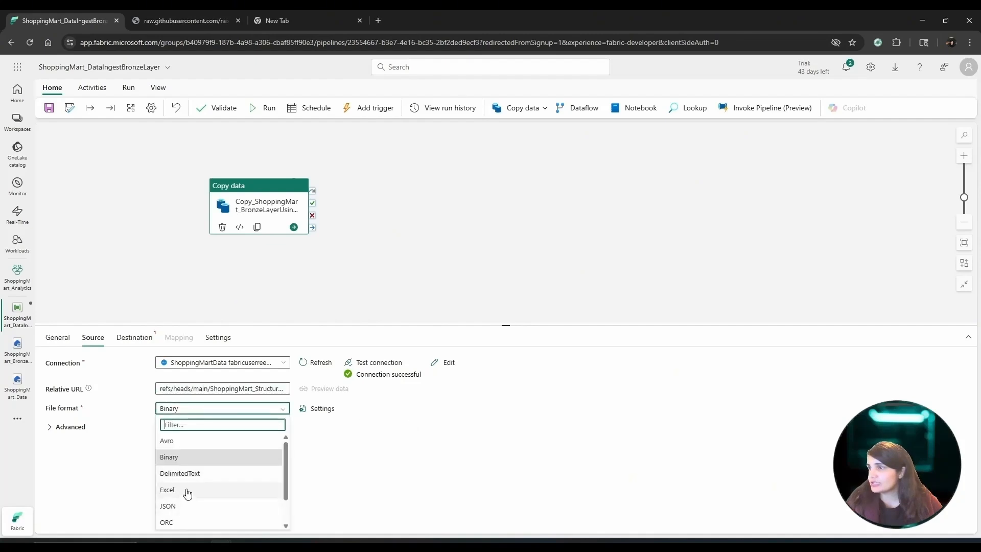
{"action": "scroll", "coordinate": [193, 479], "scroll_direction": "down", "scroll_amount": 2}
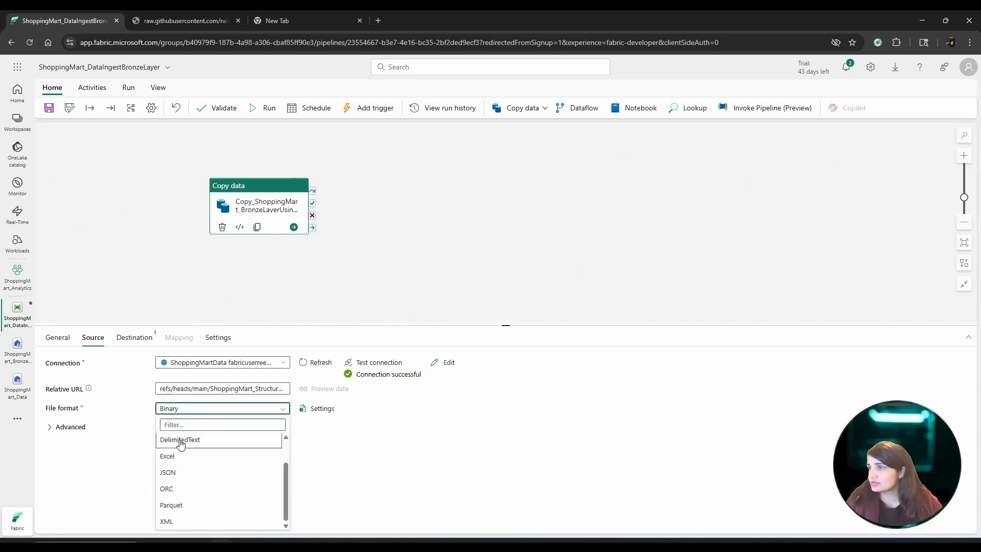
{"action": "left_click", "coordinate": [182, 440]}
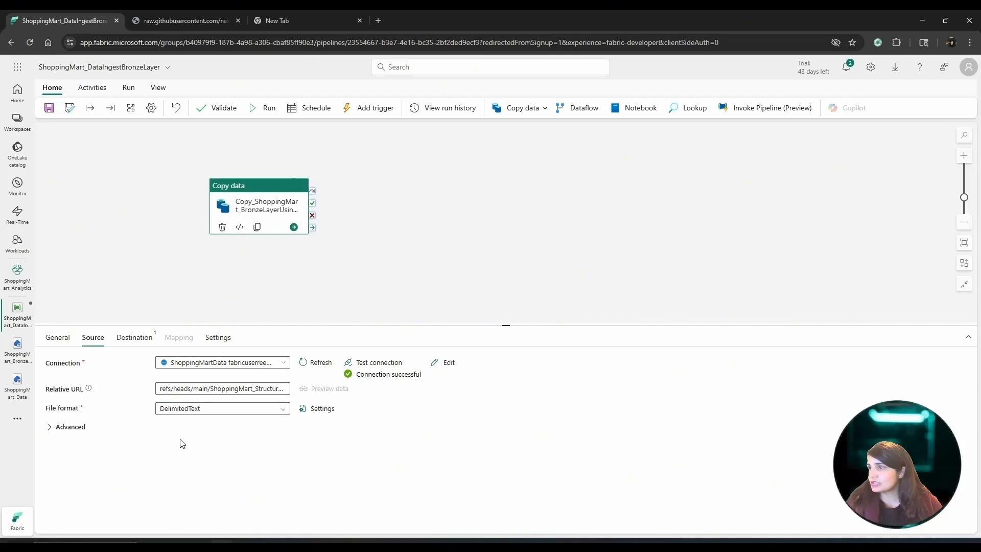
Set the copy activity's destination connection to the ShoppingMart_BronzeLayer lakehouse from the OneLake catalog.
{"action": "left_click", "coordinate": [138, 339]}
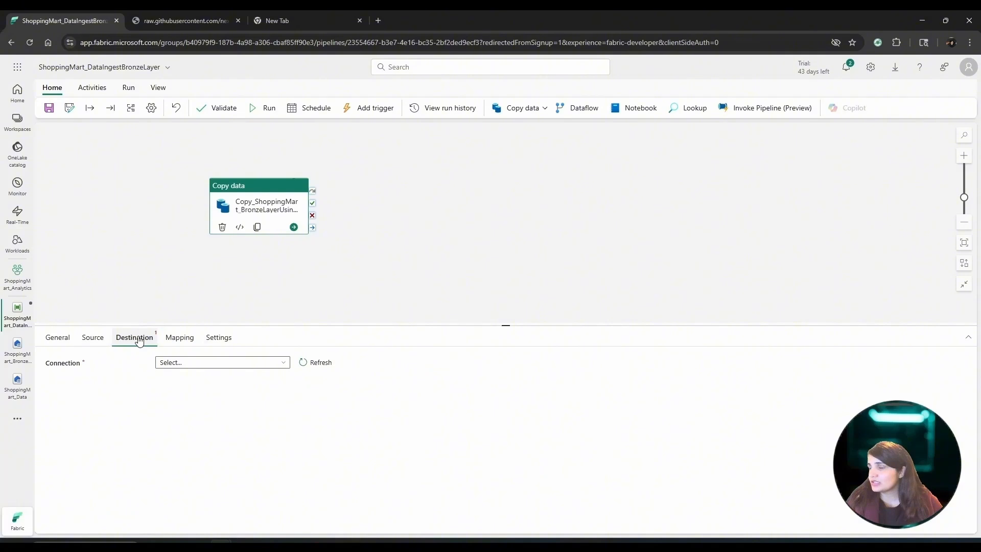
{"action": "left_click", "coordinate": [281, 363]}
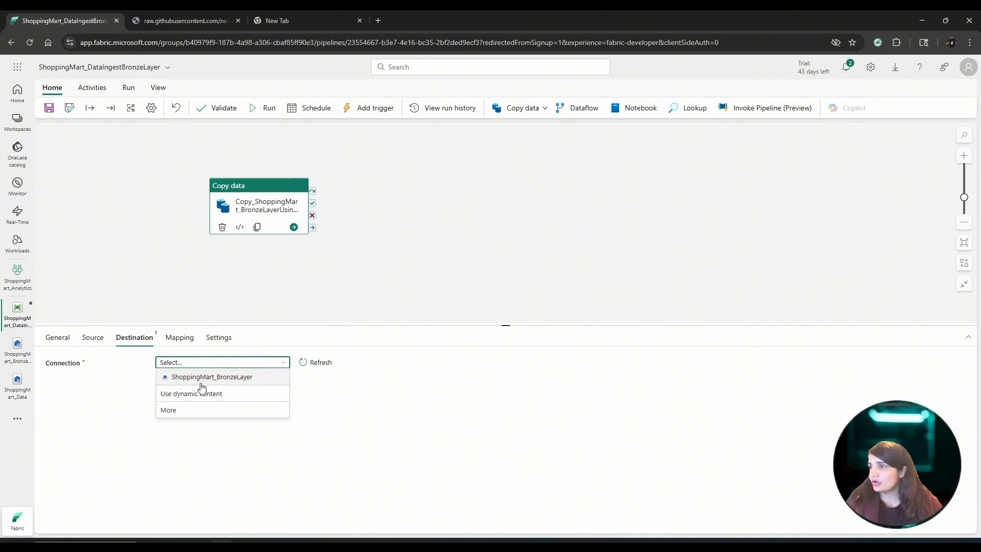
{"action": "left_click", "coordinate": [177, 410]}
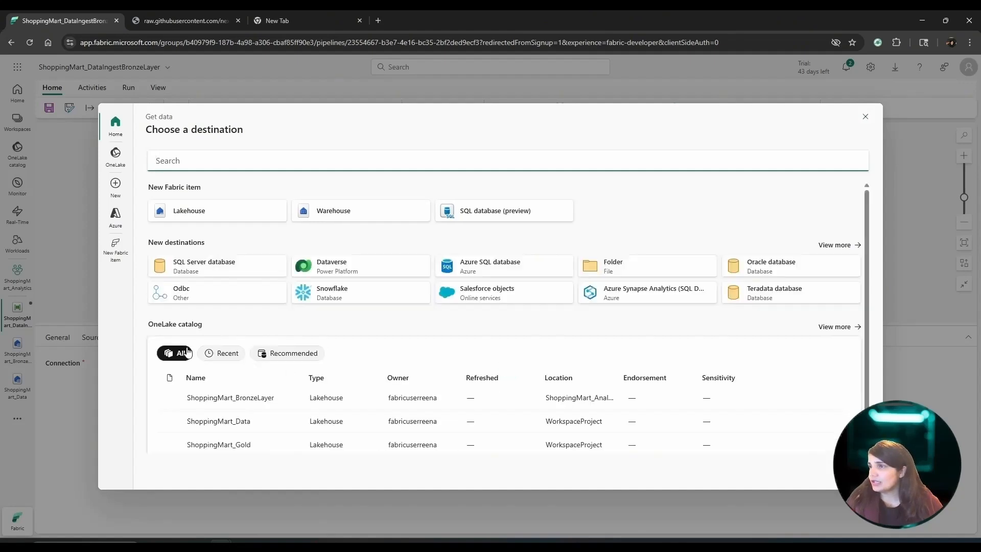
{"action": "scroll", "coordinate": [234, 368], "scroll_direction": "down", "scroll_amount": 1}
{"action": "left_click", "coordinate": [234, 368]}
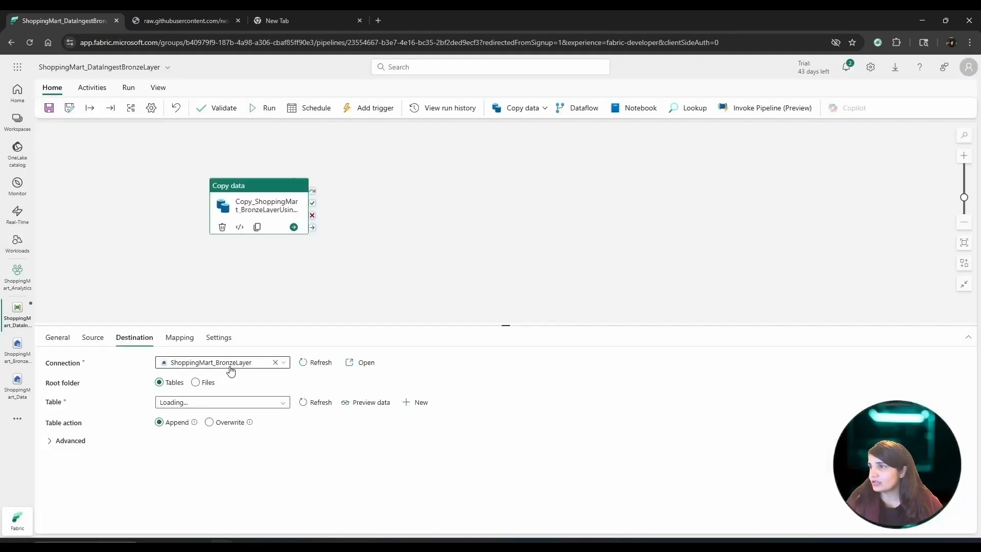
Store the destination under Files with directory ShoppingMartBronze and file name Orders, keeping the DelimitedText format.
{"action": "left_click", "coordinate": [198, 386]}
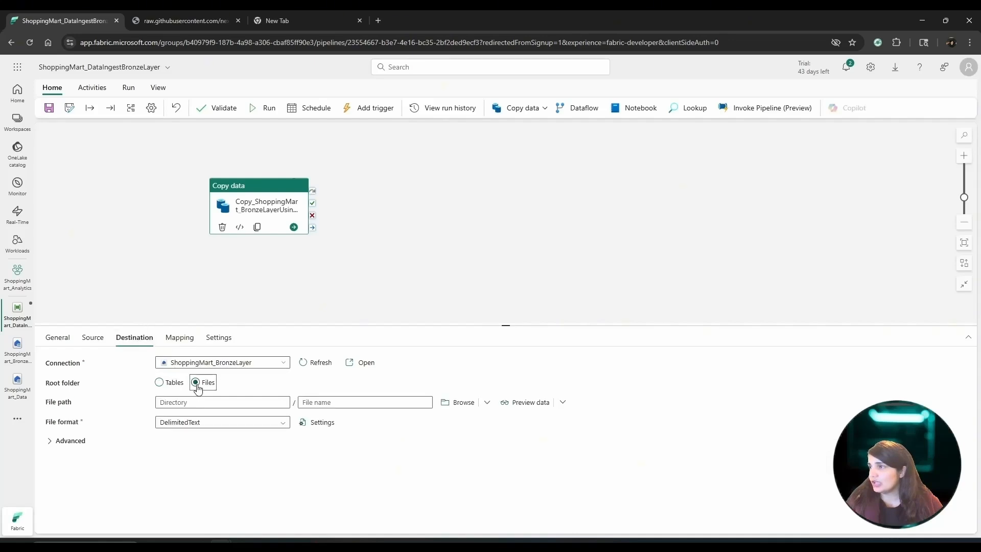
{"action": "left_click", "coordinate": [249, 402]}
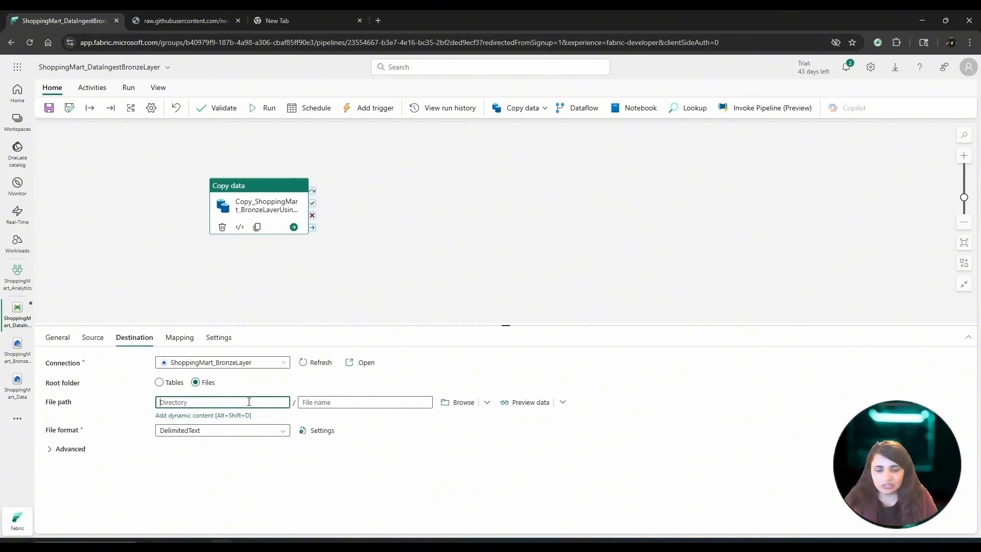
{"action": "type", "text": "ShoppingMartBronze"}
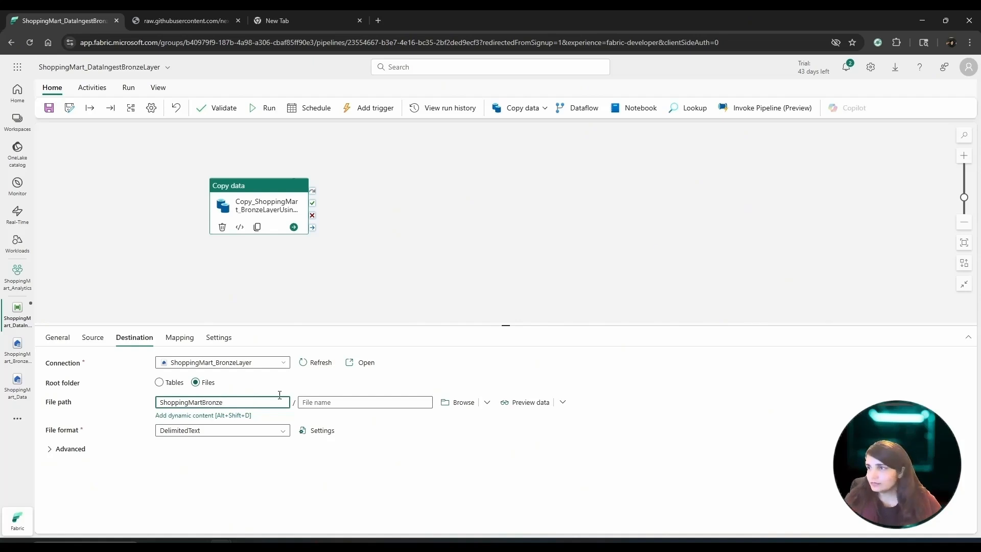
{"action": "left_click", "coordinate": [353, 401]}
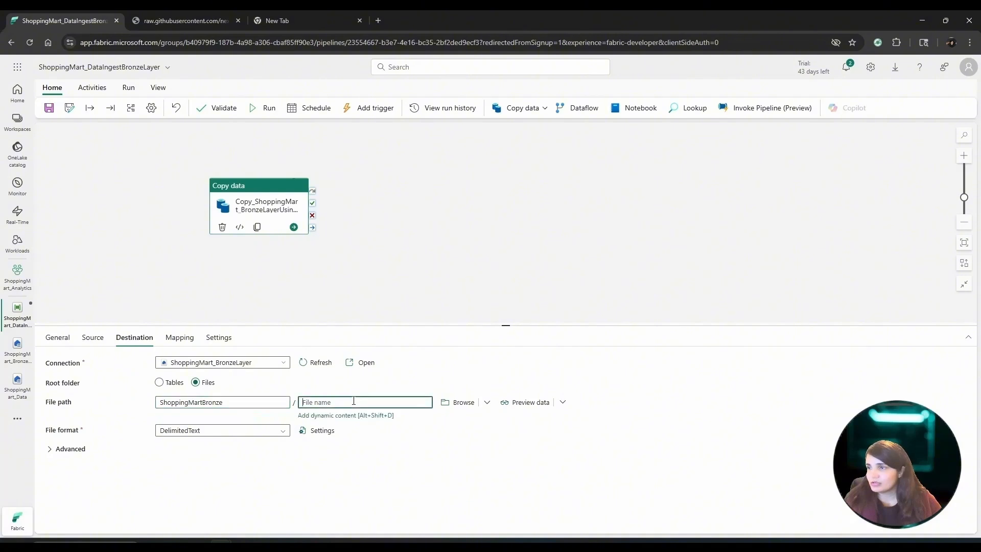
{"action": "type", "text": "Orders"}
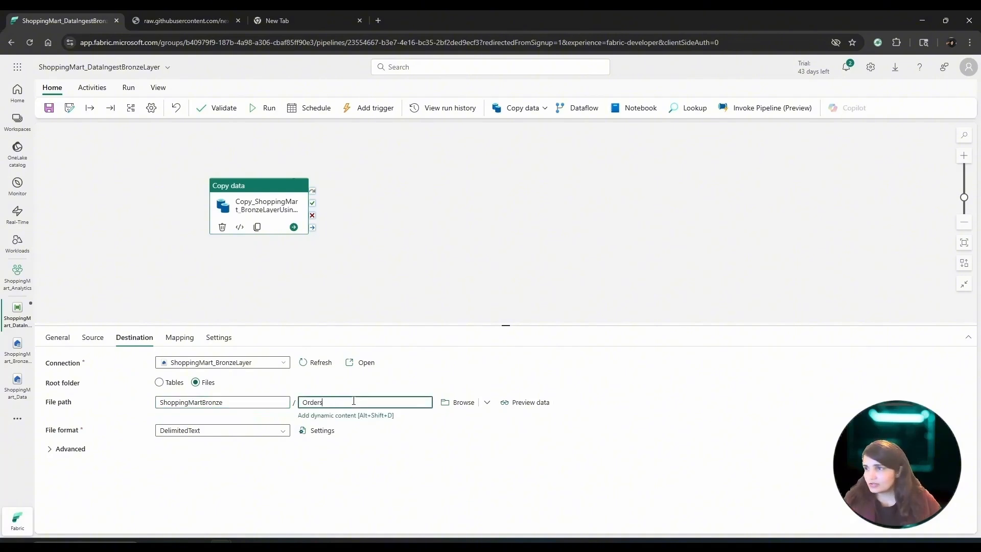
{"action": "left_click", "coordinate": [284, 434]}
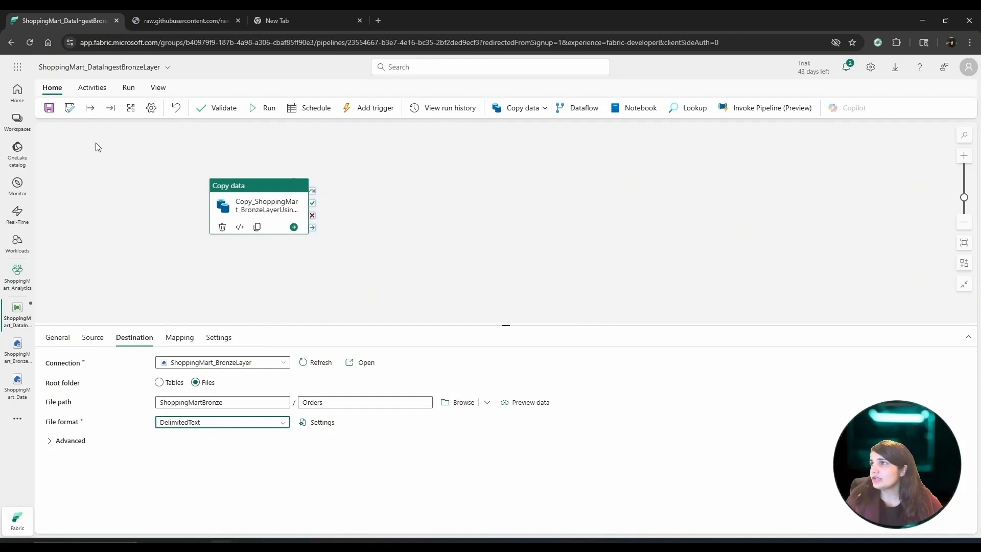
Validate the pipeline, save and run it, and wait for the copy activity to finish.
{"action": "left_click", "coordinate": [242, 194]}
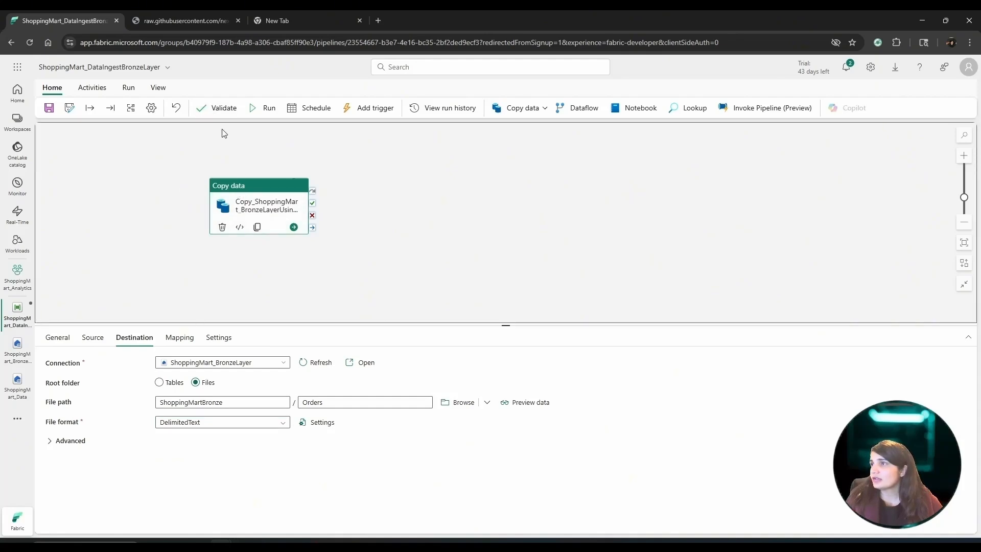
{"action": "left_click", "coordinate": [221, 113]}
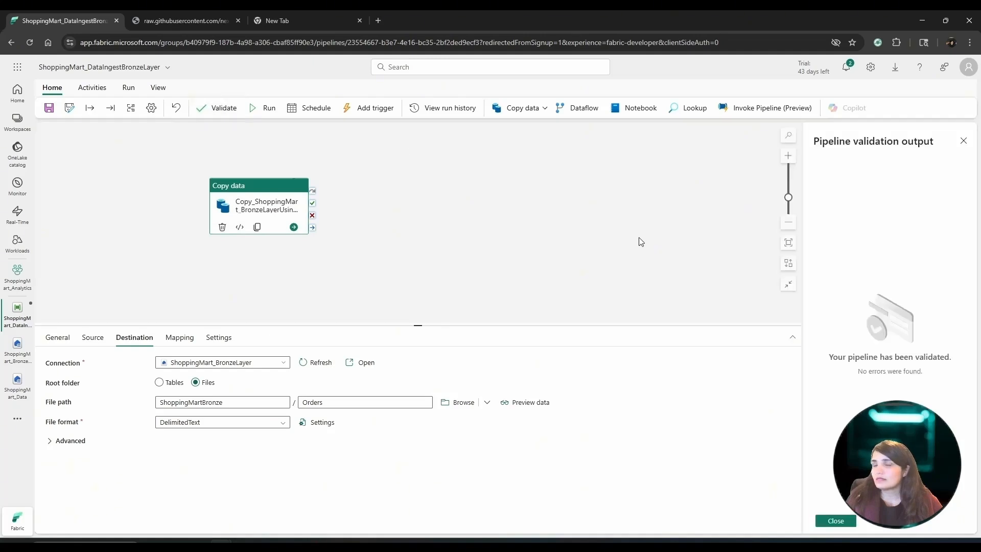
{"action": "left_click", "coordinate": [836, 520]}
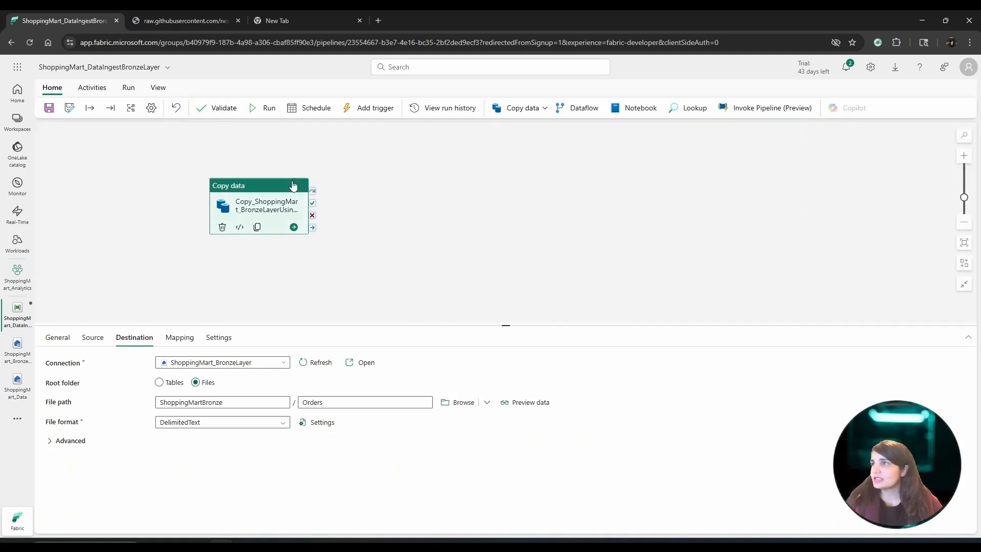
{"action": "left_click", "coordinate": [255, 108]}
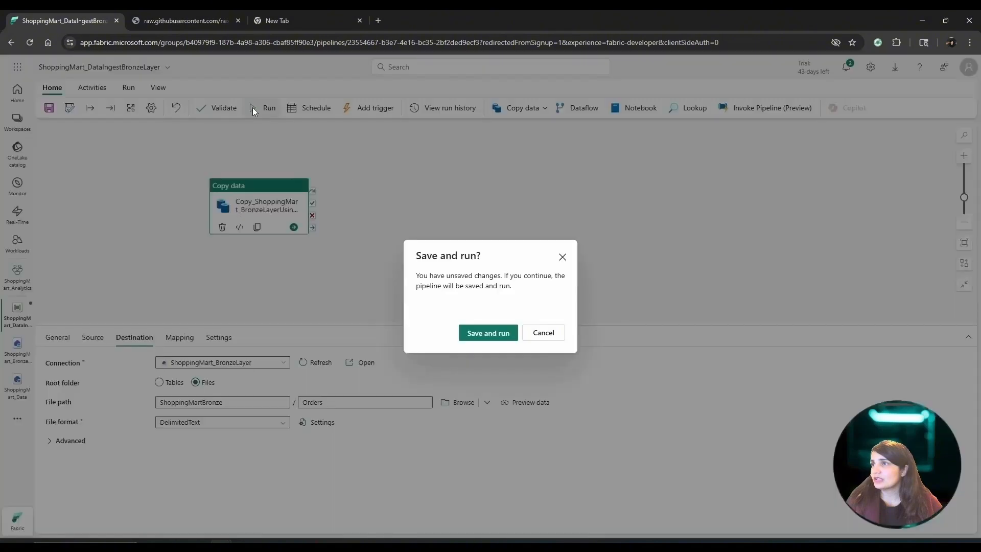
{"action": "left_click", "coordinate": [484, 334]}
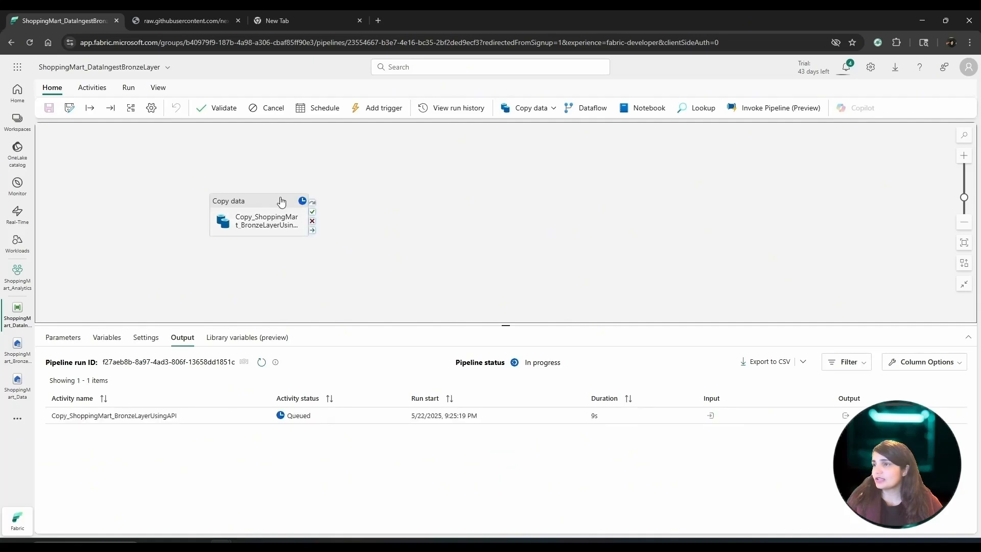
{"action": "mouse_move", "coordinate": [294, 207]}
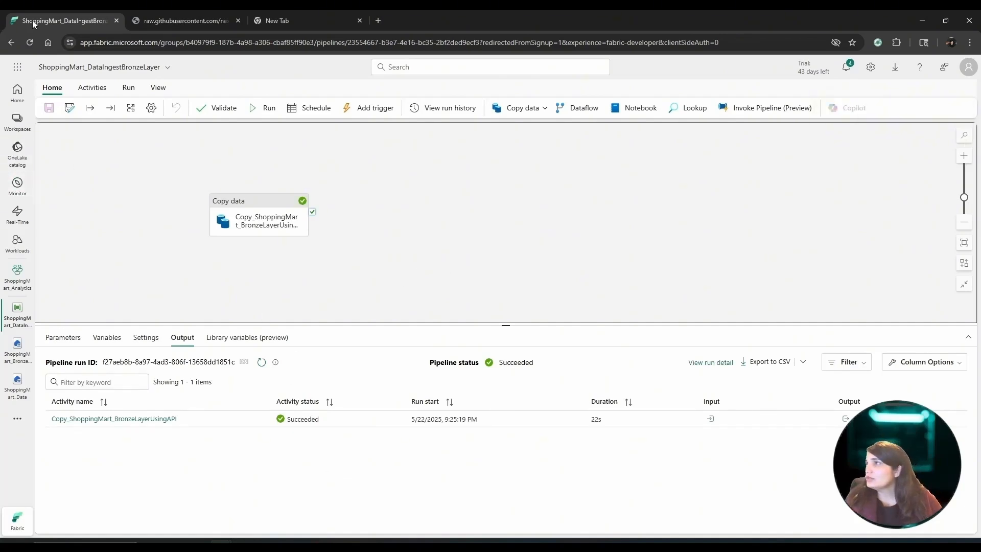
Open the ShoppingMart_BronzeLayer lakehouse and its ShoppingMartBronze folder under Files to check the ingested orders file.
{"action": "left_click", "coordinate": [18, 121]}
{"action": "left_click", "coordinate": [92, 222]}
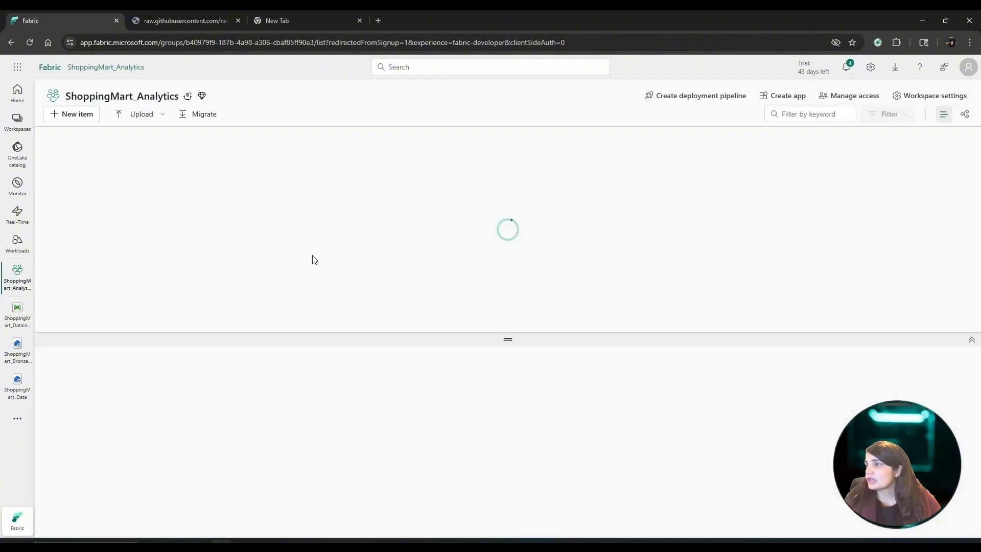
{"action": "left_click", "coordinate": [151, 386]}
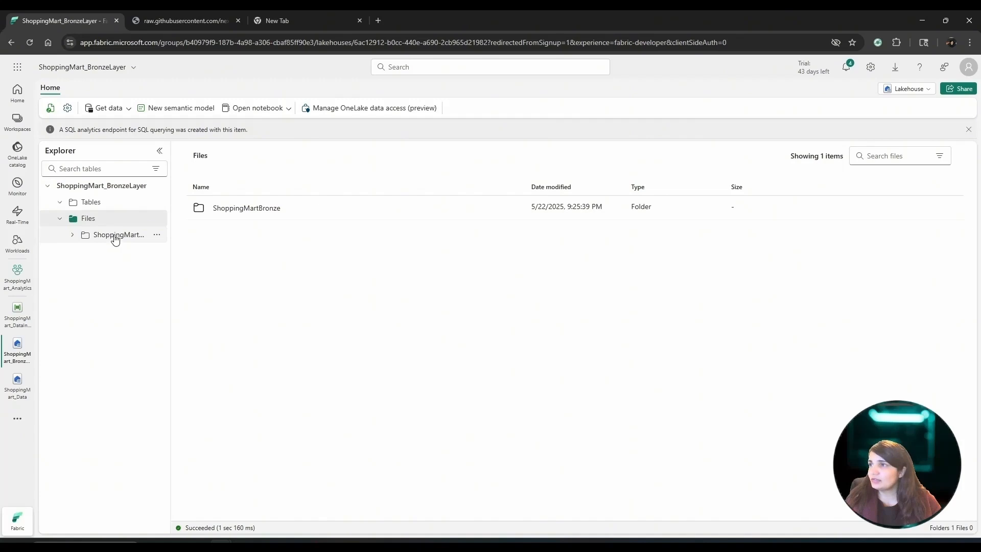
{"action": "double_click", "coordinate": [233, 213]}
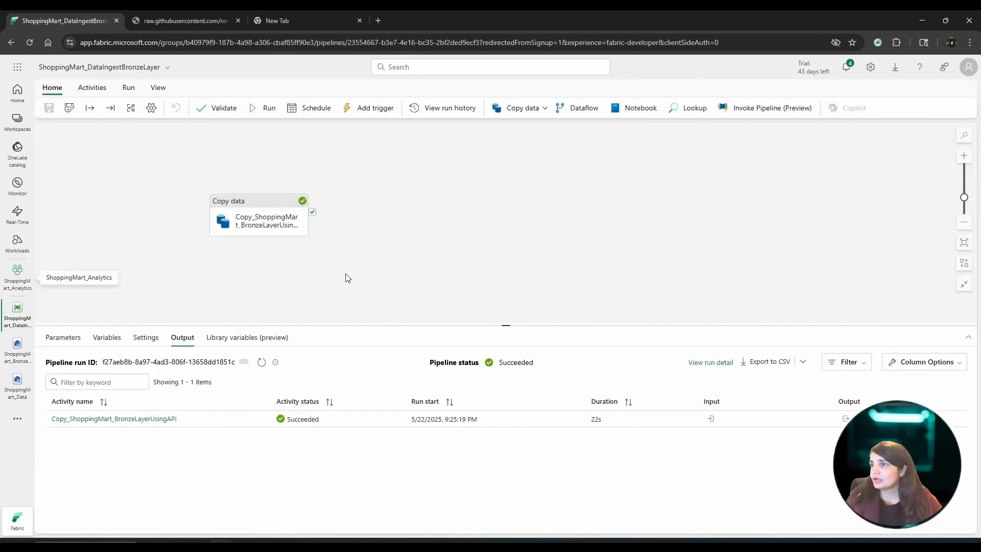
Shift the copy activity on the pipeline canvas and review the GitHub repository's ShoppingMart_StructuredData files for further sources to ingest.
{"action": "left_click_drag", "start_coordinate": [241, 203], "coordinate": [375, 196]}
{"action": "left_click", "coordinate": [177, 15]}
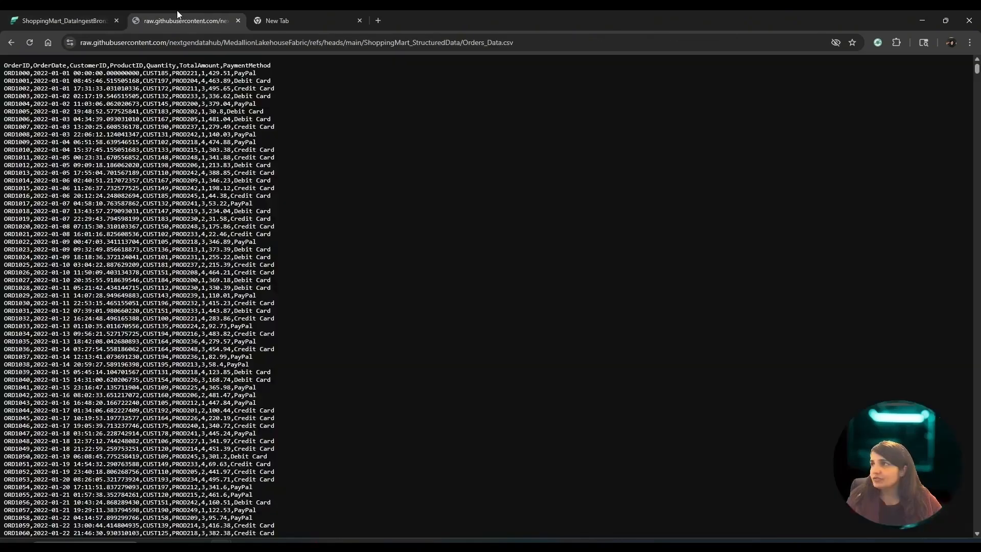
{"action": "left_click", "coordinate": [6, 43]}
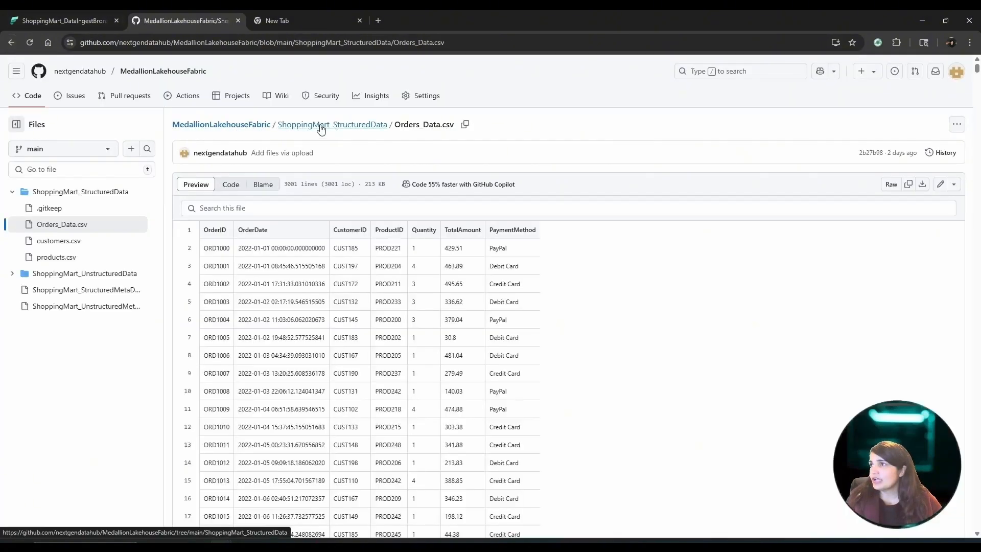
{"action": "left_click", "coordinate": [57, 12]}
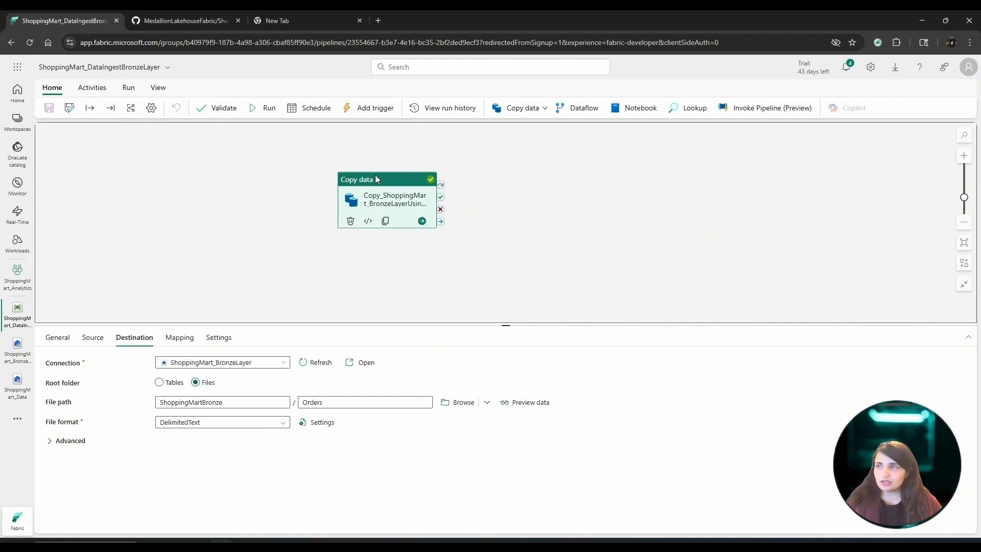
Duplicate the Copy data activity on the canvas and move the original farther away from its copy.
{"action": "key", "text": "ctrl+c"}
{"action": "key", "text": "ctrl+v"}
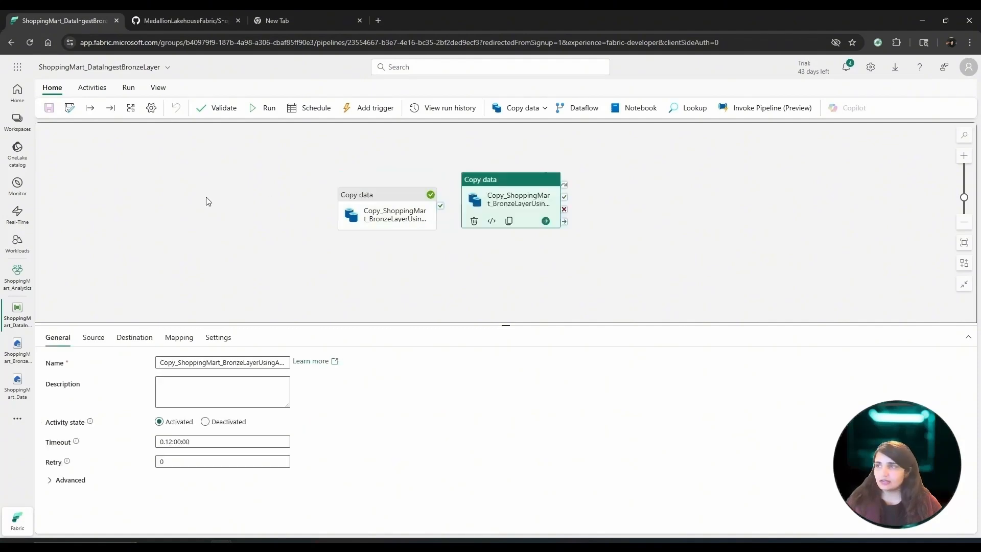
{"action": "left_click_drag", "start_coordinate": [372, 198], "coordinate": [282, 189]}
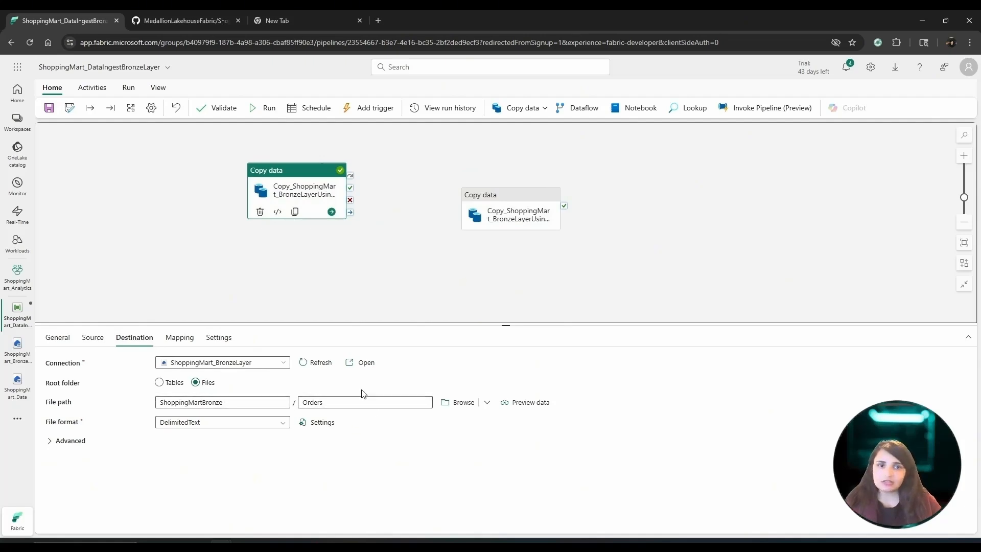
Review the original copy activity's source relative URL and its destination directory and file name as the values that differ per file.
{"action": "left_click", "coordinate": [91, 340]}
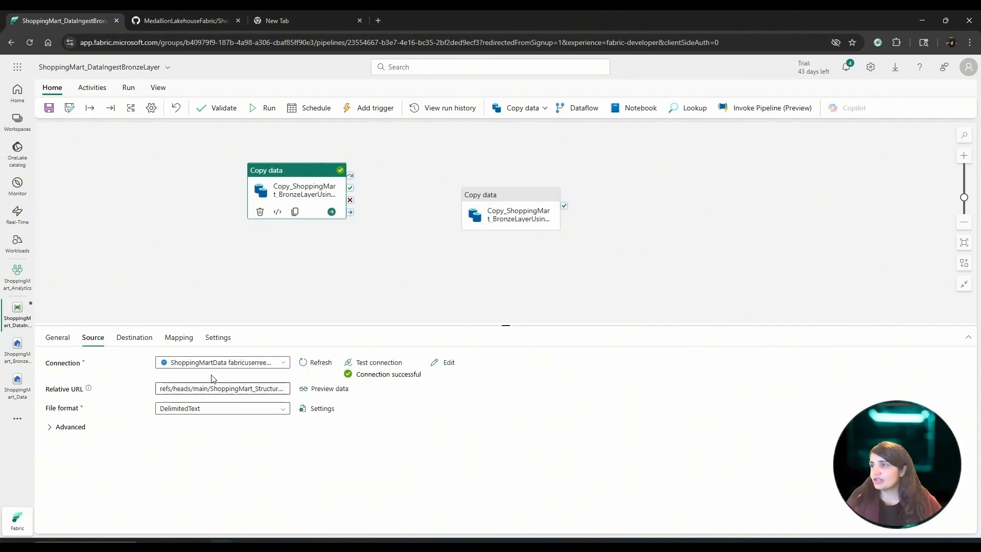
{"action": "left_click", "coordinate": [142, 340]}
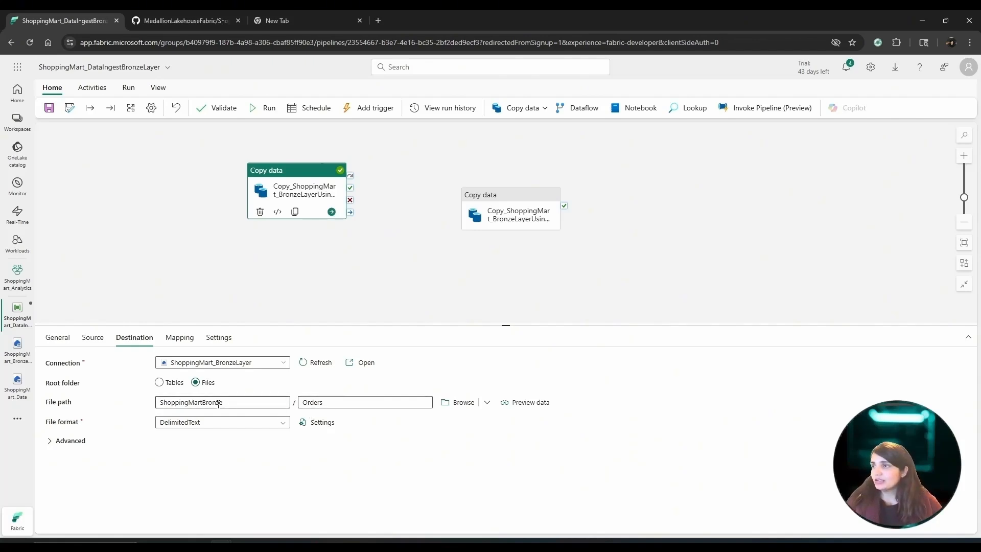
{"action": "left_click_drag", "start_coordinate": [236, 403], "coordinate": [161, 404]}
{"action": "left_click_drag", "start_coordinate": [327, 403], "coordinate": [151, 403]}
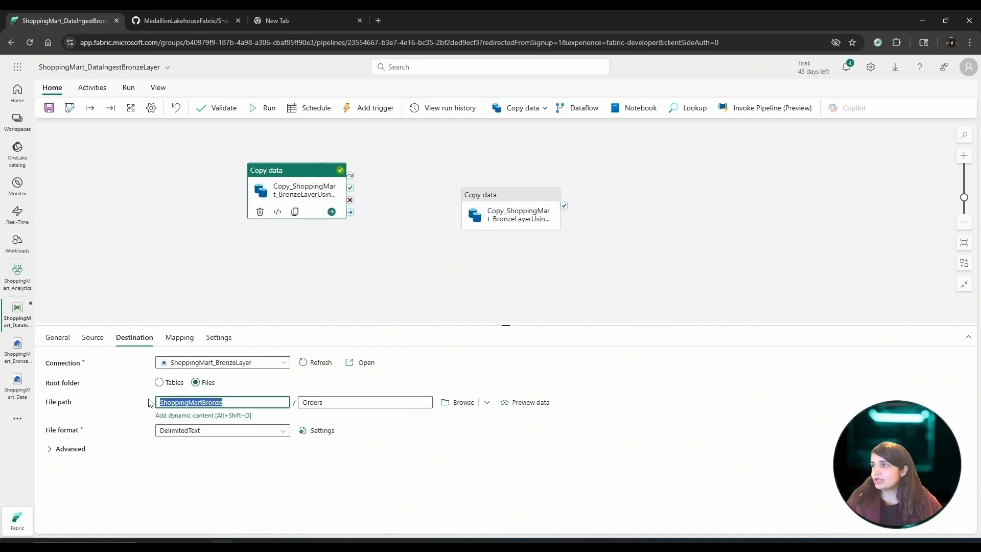
{"action": "left_click", "coordinate": [93, 338]}
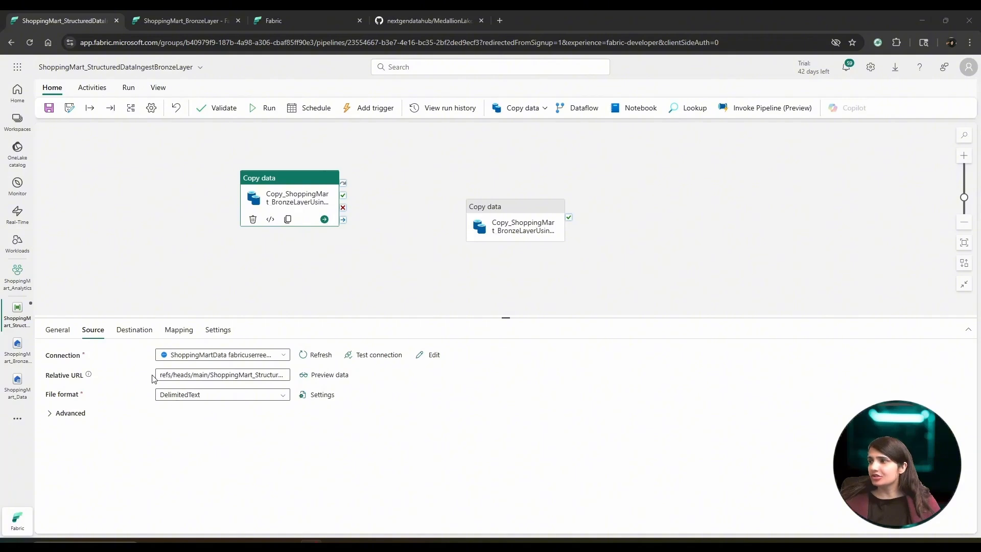
{"action": "left_click", "coordinate": [134, 330]}
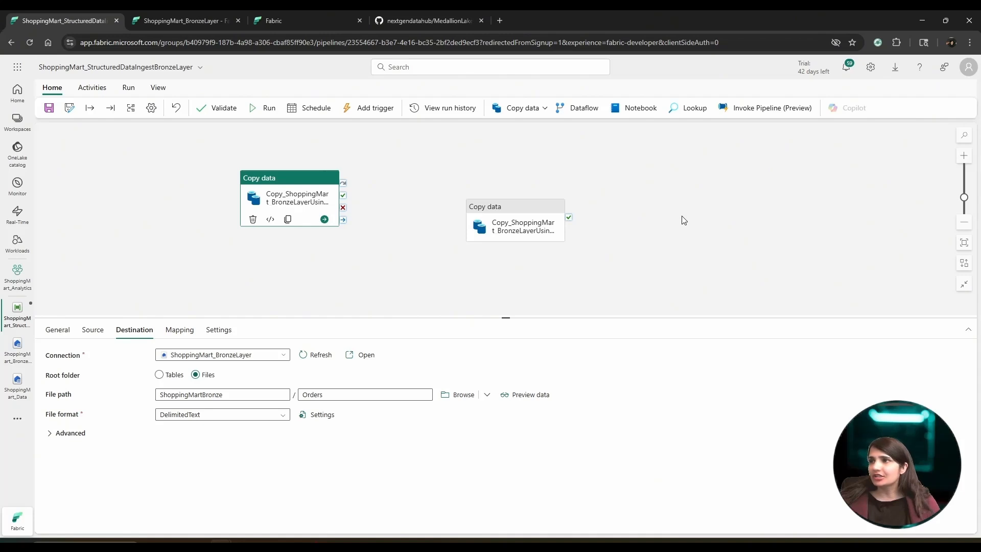
{"action": "left_click", "coordinate": [92, 329]}
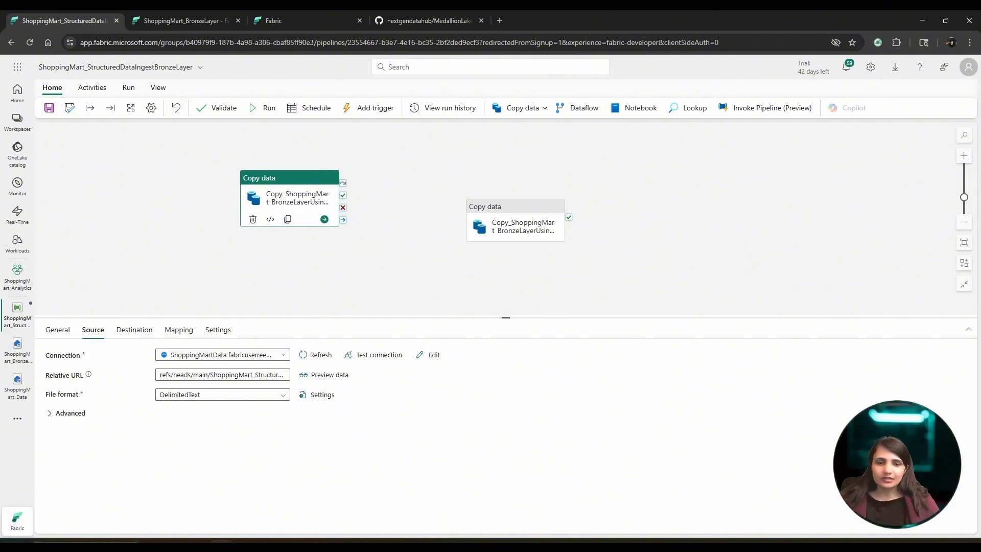
Switch to Notepad and review the source_url, sink_folder and sink_file entries in the structured metadata file for orders, customers and products.
{"action": "left_click_drag", "start_coordinate": [680, 80], "coordinate": [628, 106]}
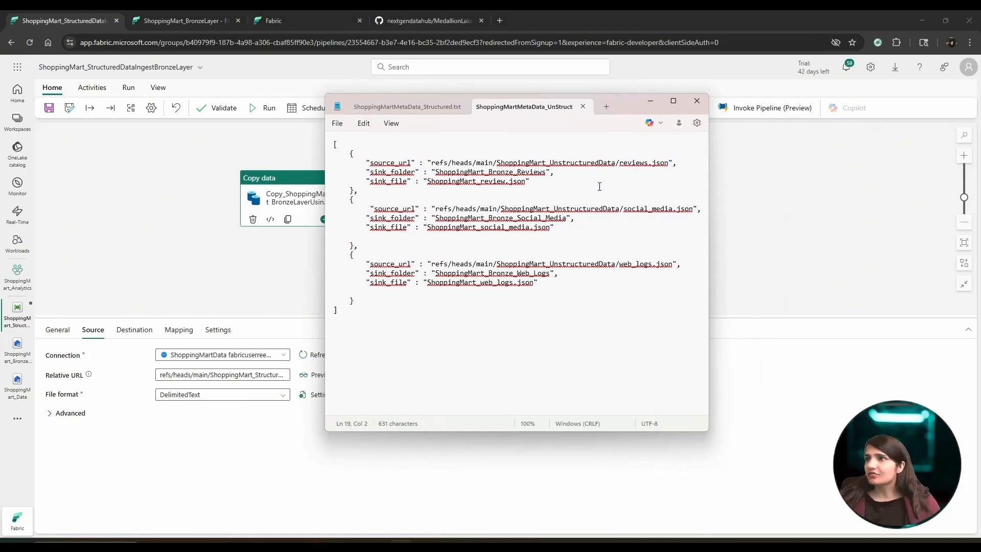
{"action": "left_click", "coordinate": [429, 107]}
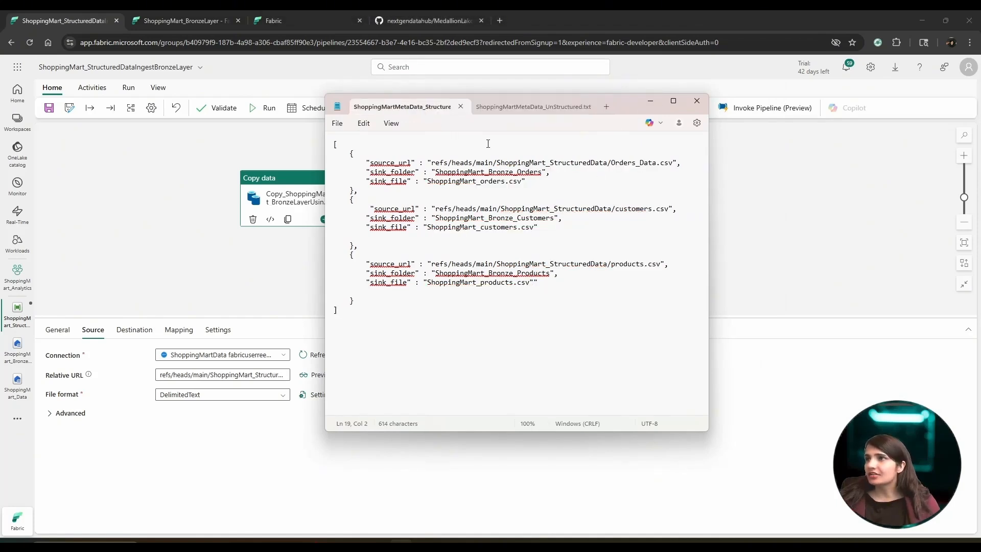
{"action": "left_click_drag", "start_coordinate": [433, 162], "coordinate": [659, 163]}
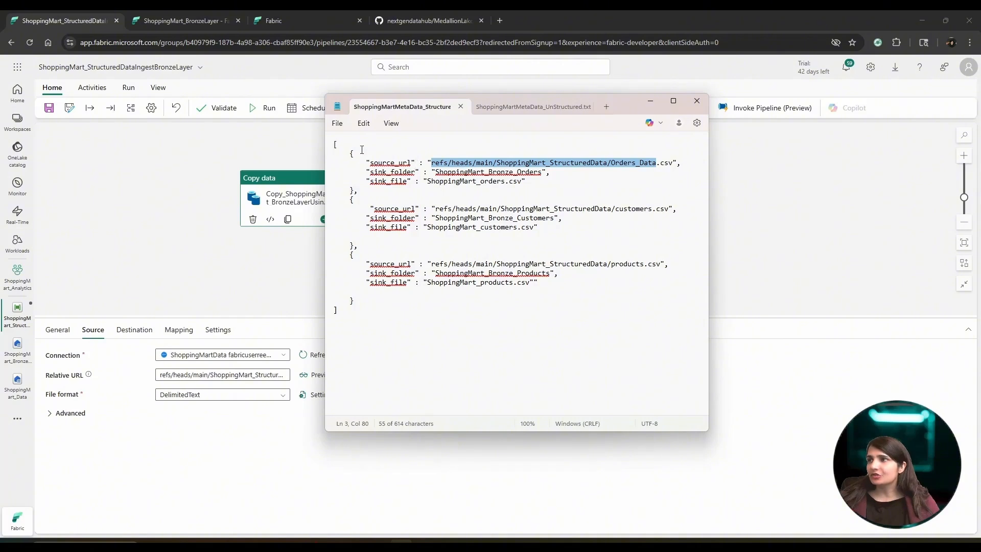
{"action": "left_click_drag", "start_coordinate": [334, 144], "coordinate": [363, 321]}
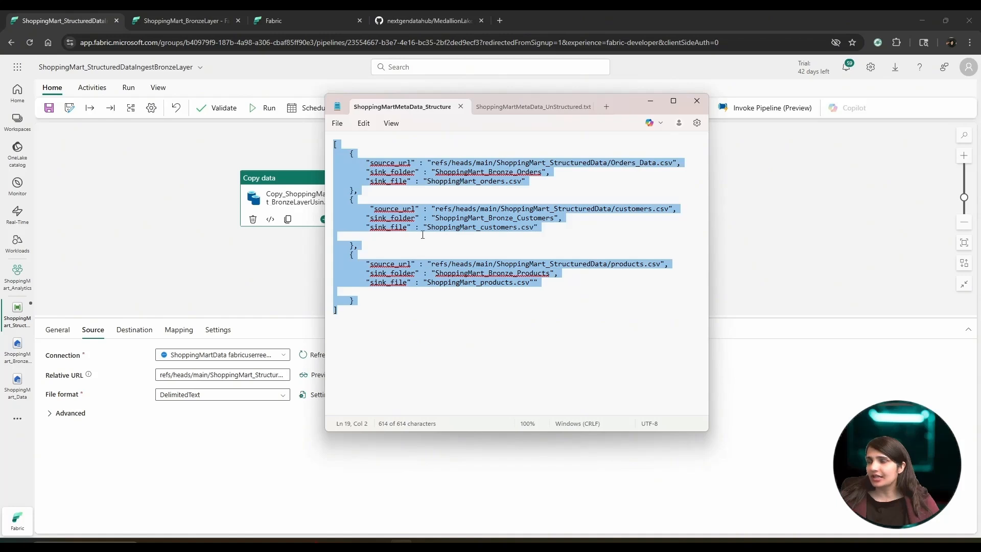
{"action": "left_click", "coordinate": [422, 235]}
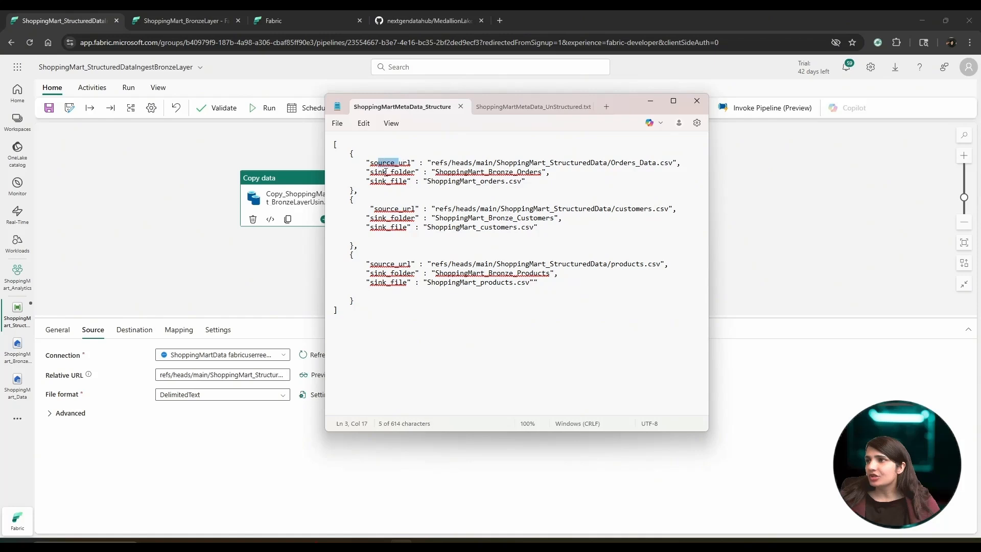
{"action": "left_click_drag", "start_coordinate": [382, 172], "coordinate": [401, 183]}
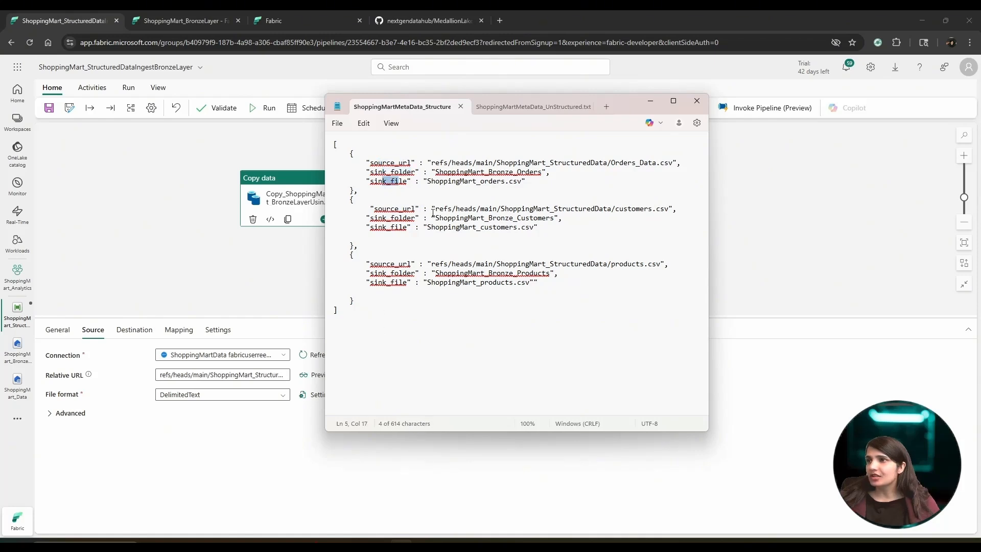
{"action": "left_click_drag", "start_coordinate": [611, 157], "coordinate": [649, 163]}
{"action": "left_click_drag", "start_coordinate": [611, 209], "coordinate": [648, 212]}
{"action": "left_click_drag", "start_coordinate": [611, 264], "coordinate": [658, 270]}
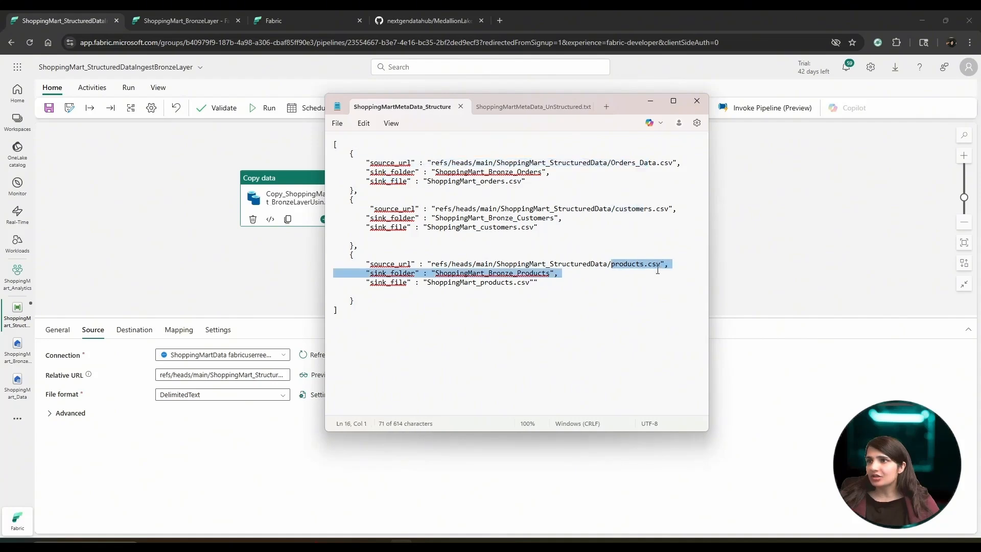
Review the unstructured metadata file's entries and check the MedallionLakehouseFabric GitHub repository for the uploaded metadata JSON files.
{"action": "left_click", "coordinate": [503, 108]}
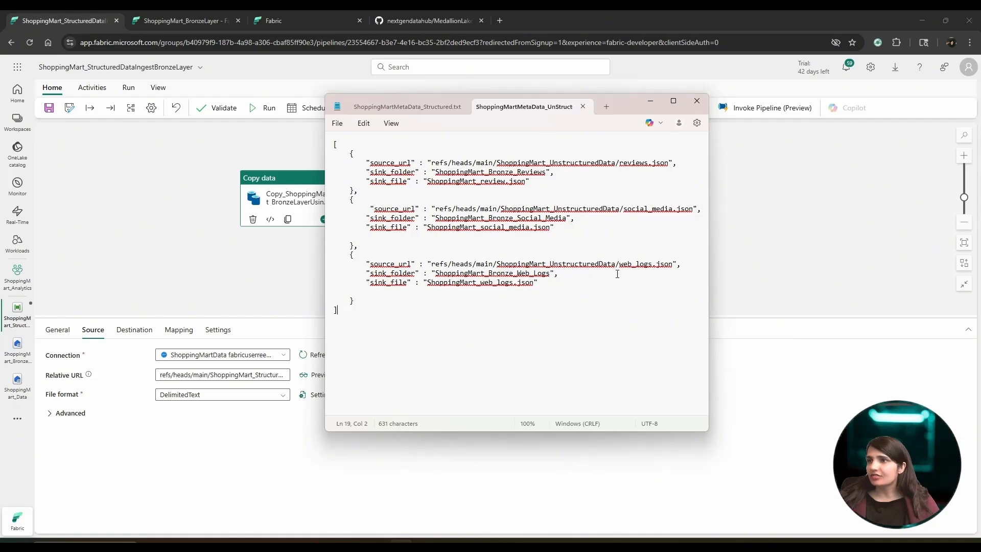
{"action": "left_click", "coordinate": [385, 10]}
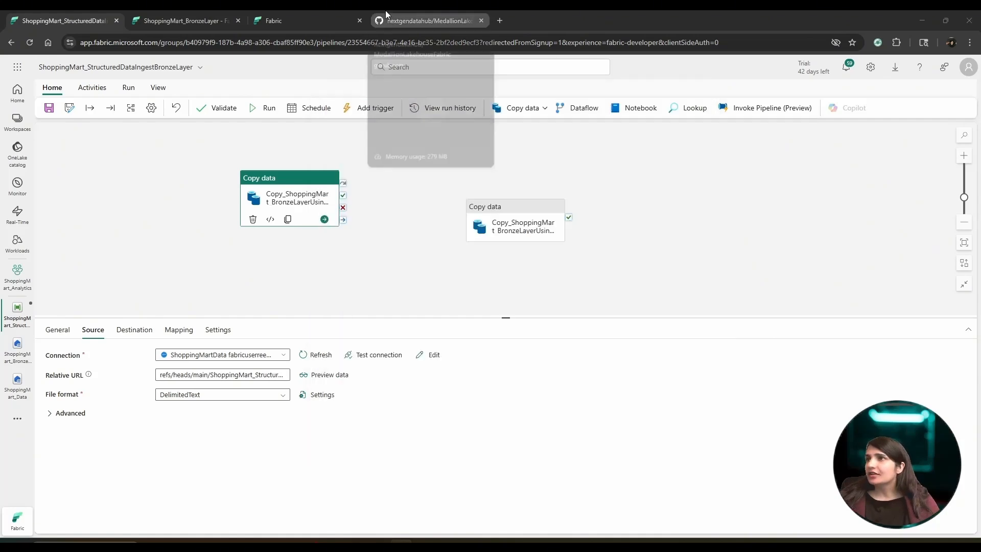
{"action": "left_click", "coordinate": [415, 12]}
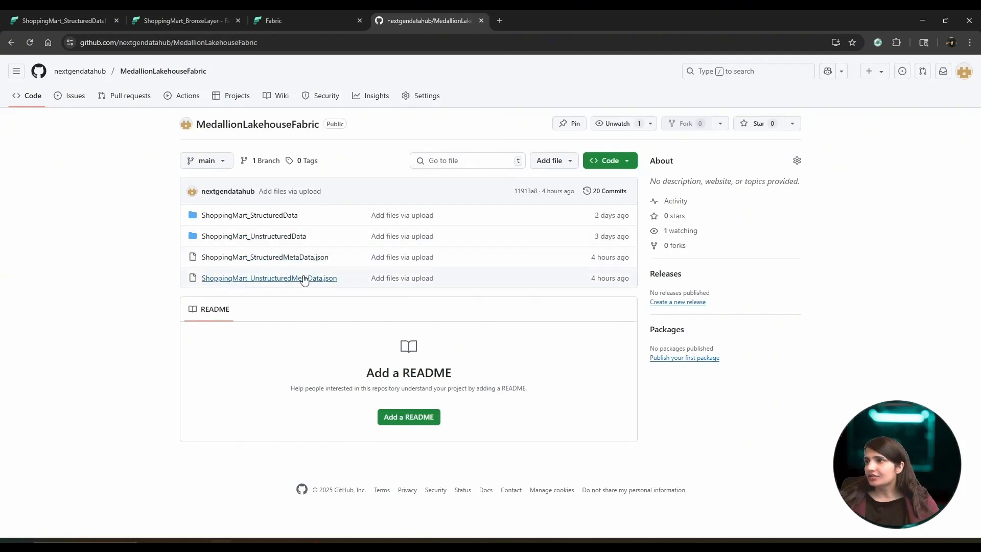
{"action": "left_click", "coordinate": [73, 12]}
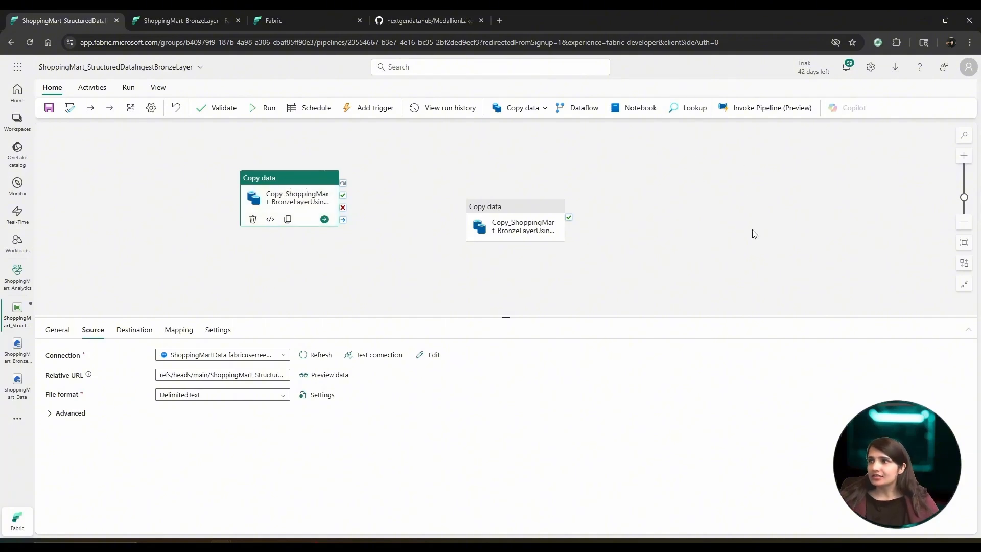
Space out the two Copy data activities on the pipeline canvas and deactivate the duplicate.
{"action": "left_click", "coordinate": [521, 203]}
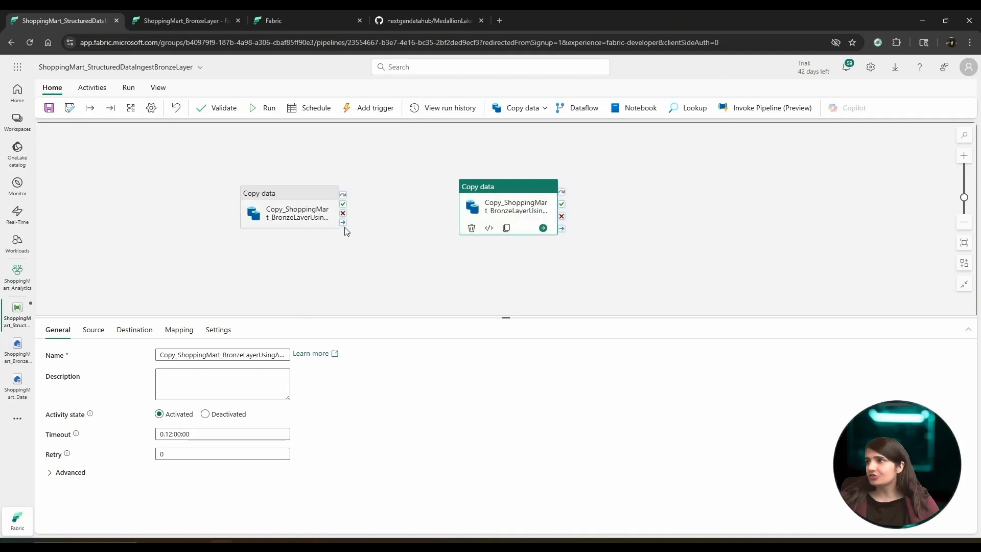
{"action": "left_click", "coordinate": [289, 197]}
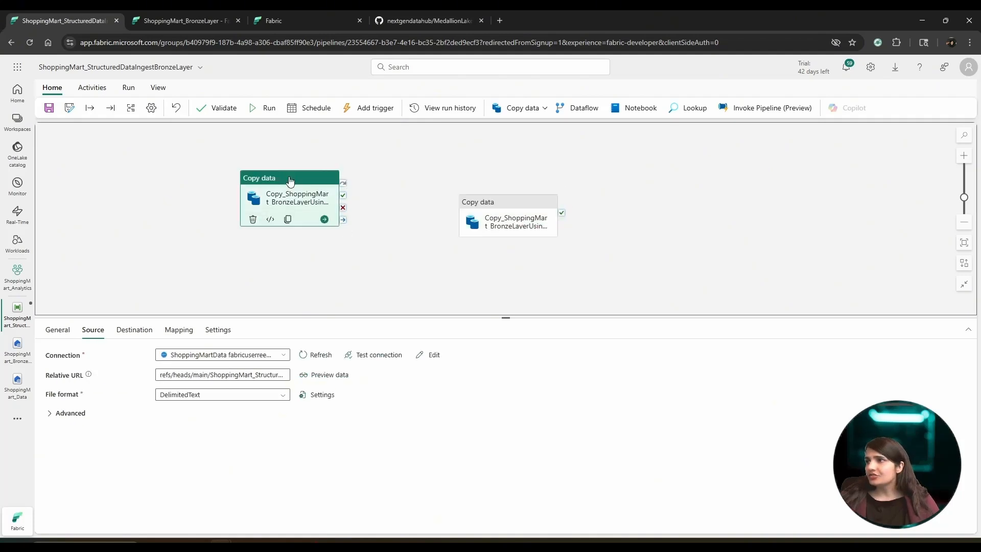
{"action": "left_click_drag", "start_coordinate": [291, 184], "coordinate": [170, 196]}
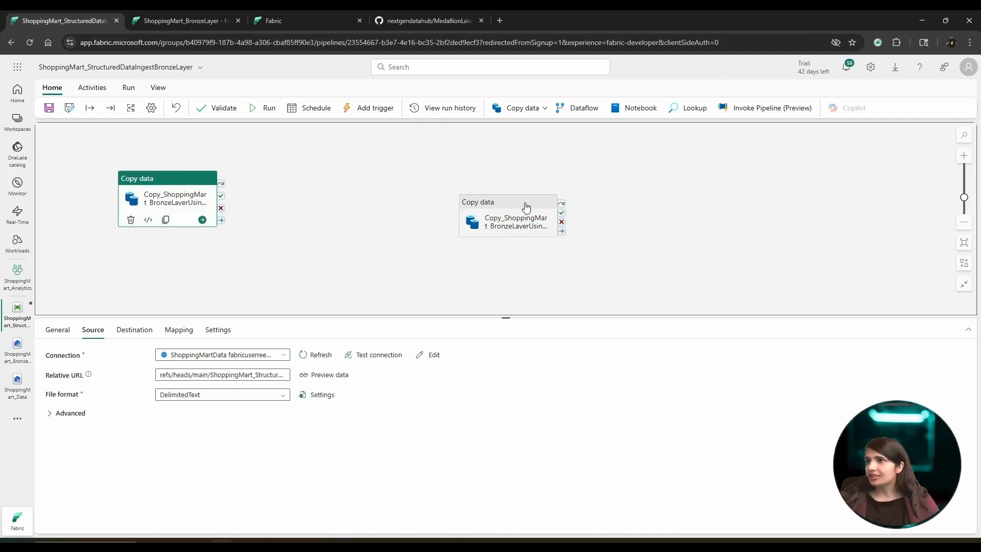
{"action": "left_click_drag", "start_coordinate": [527, 221], "coordinate": [469, 205]}
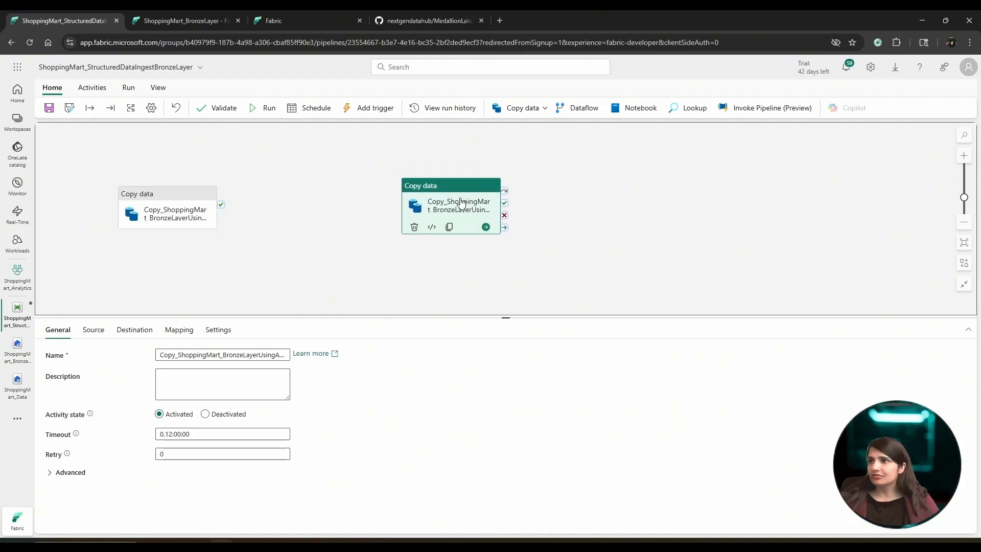
{"action": "right_click", "coordinate": [466, 196]}
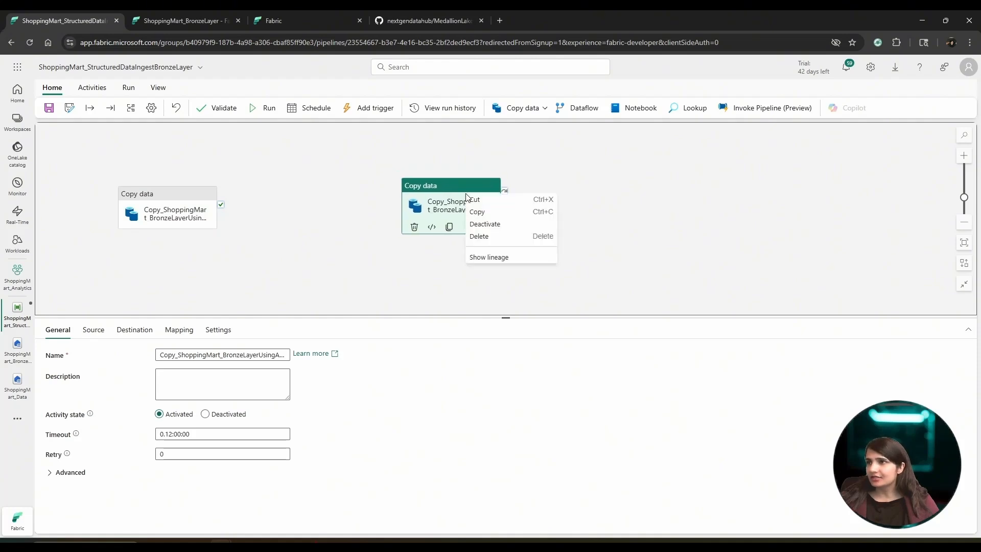
{"action": "left_click", "coordinate": [491, 225]}
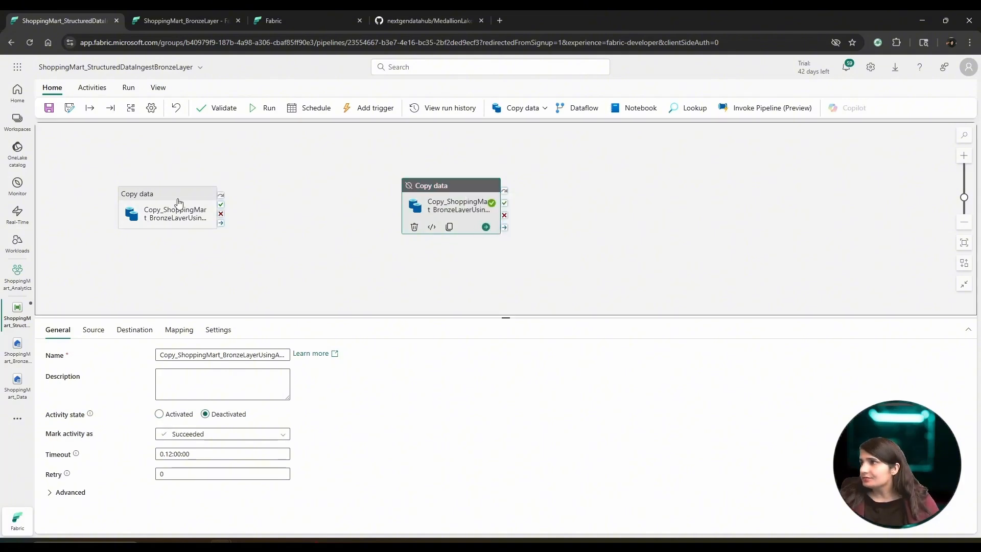
Reposition the active Copy data activity on the canvas and rename it Copy_ShoppingMart_MetaDataFiles.
{"action": "left_click_drag", "start_coordinate": [166, 197], "coordinate": [214, 176]}
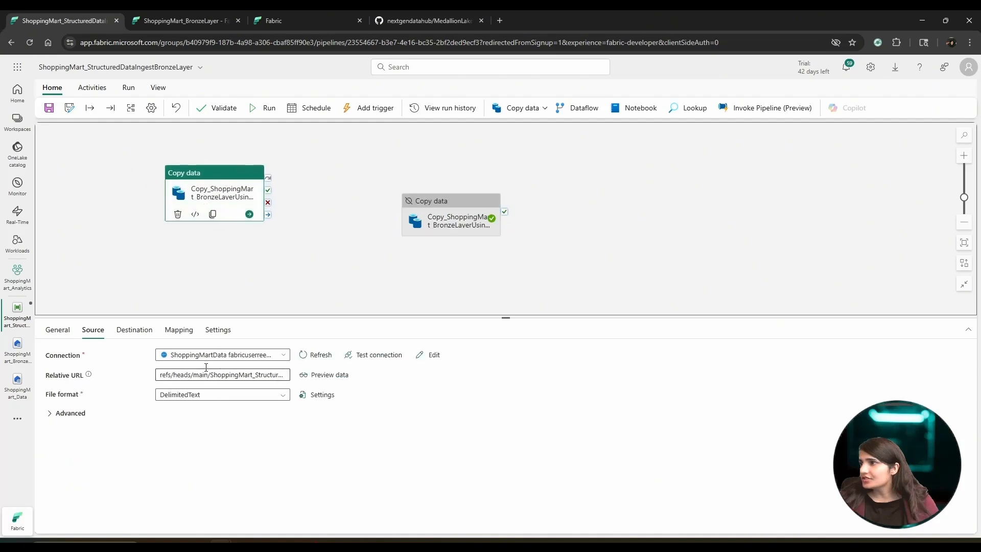
{"action": "left_click", "coordinate": [57, 330]}
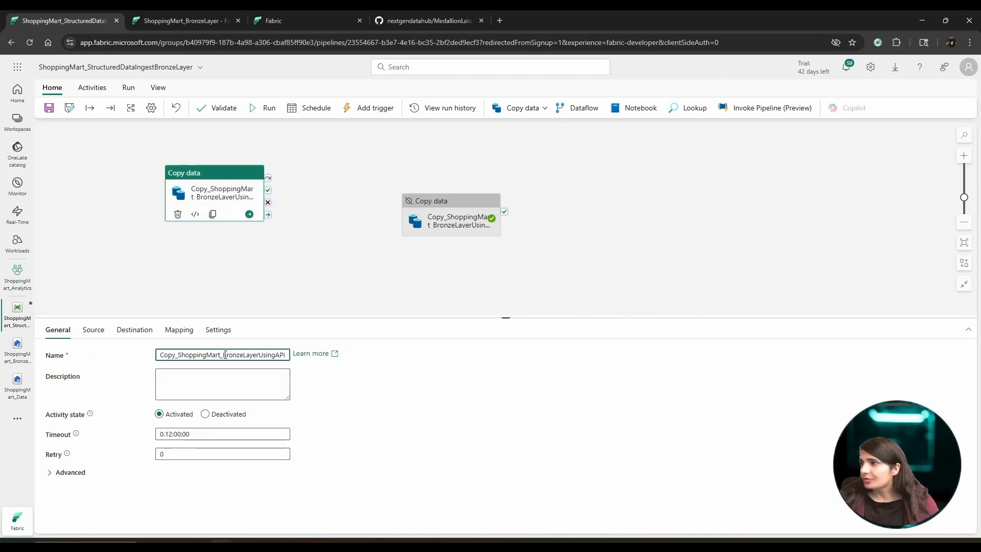
{"action": "left_click_drag", "start_coordinate": [223, 354], "coordinate": [309, 365]}
{"action": "type", "text": "Met"}
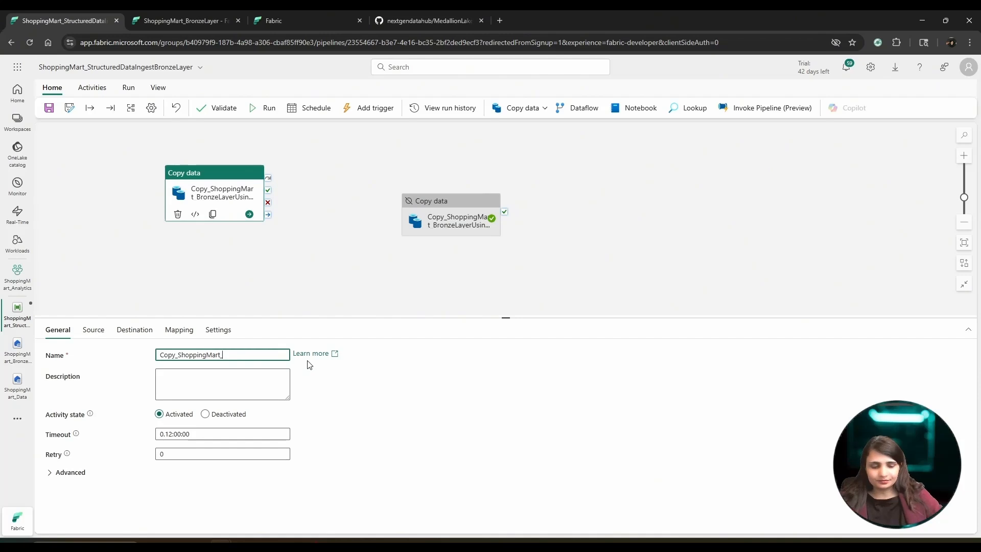
{"action": "type", "text": "aDataFiles"}
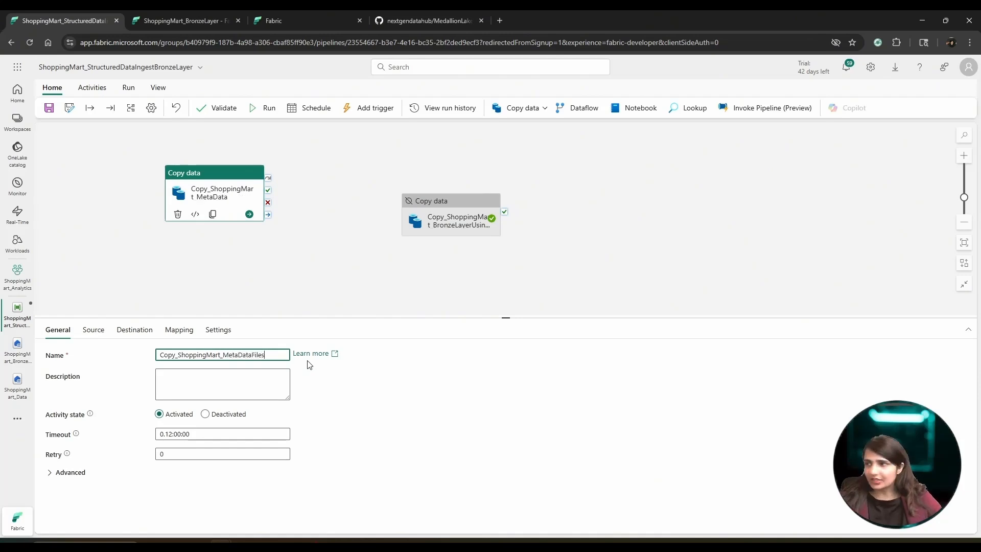
{"action": "left_click", "coordinate": [333, 296]}
{"action": "left_click", "coordinate": [228, 219]}
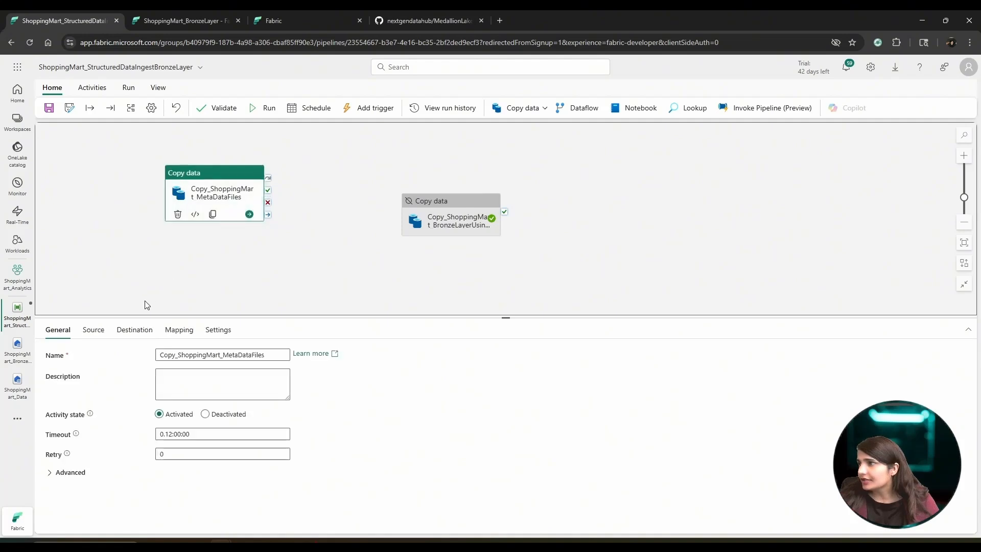
Set the activity's source relative URL to refs/heads/main/ShoppingMart_StructuredMetaData.json, copied from the raw address of that file on GitHub.
{"action": "left_click", "coordinate": [93, 335]}
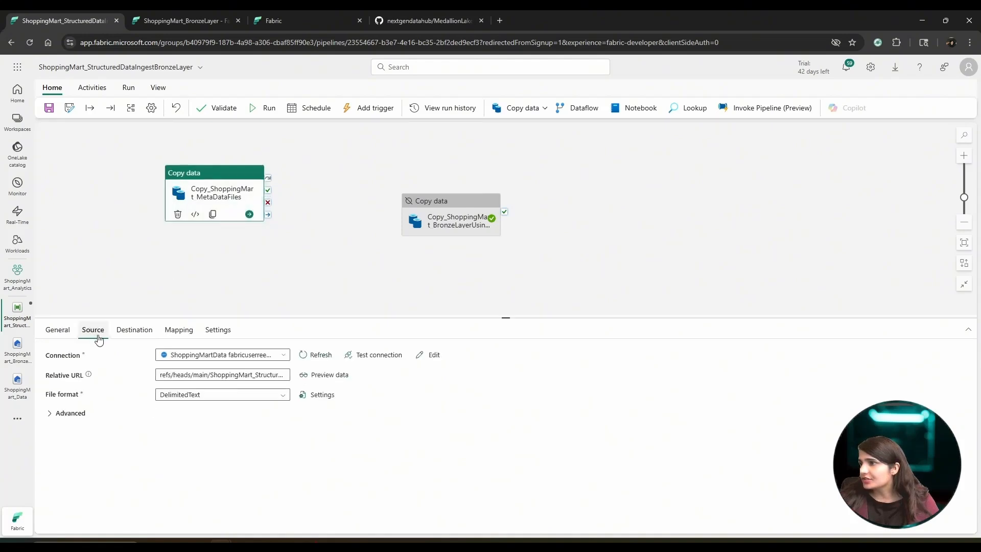
{"action": "left_click", "coordinate": [383, 15]}
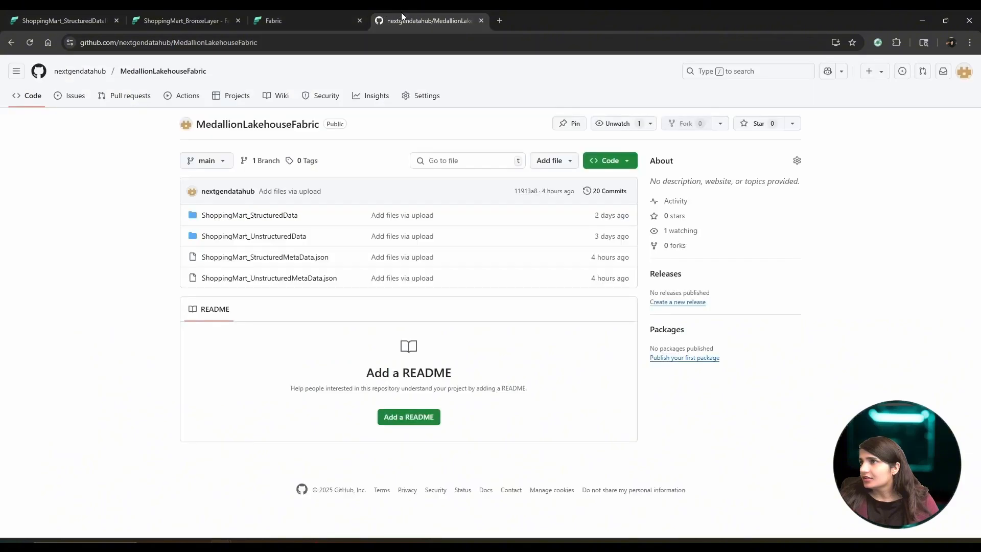
{"action": "left_click", "coordinate": [283, 259]}
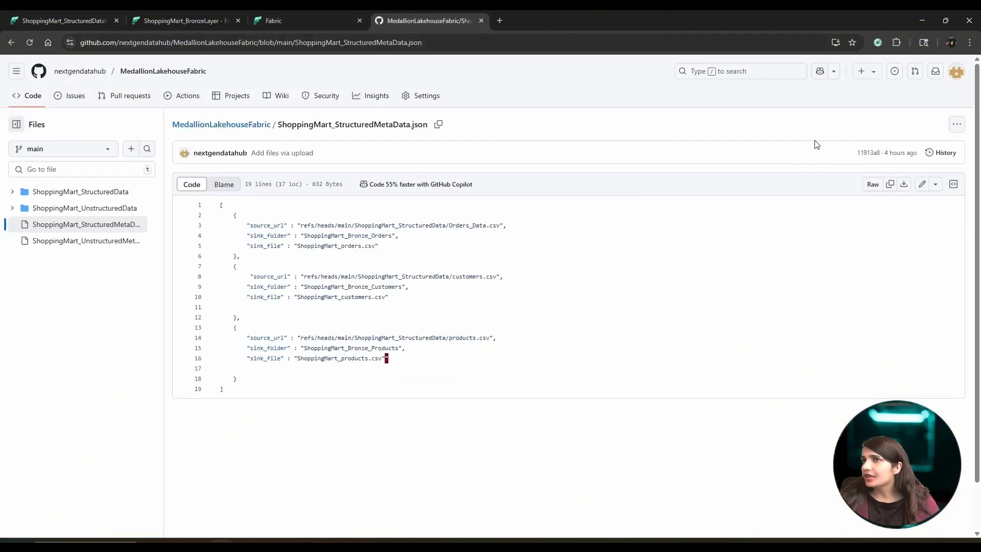
{"action": "left_click", "coordinate": [873, 184]}
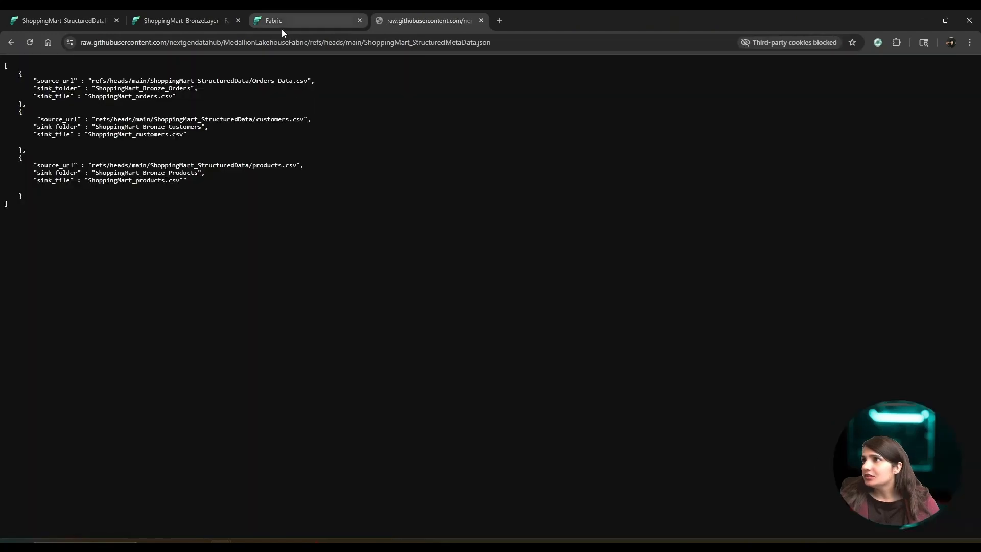
{"action": "left_click_drag", "start_coordinate": [316, 43], "coordinate": [535, 64]}
{"action": "left_click", "coordinate": [64, 21]}
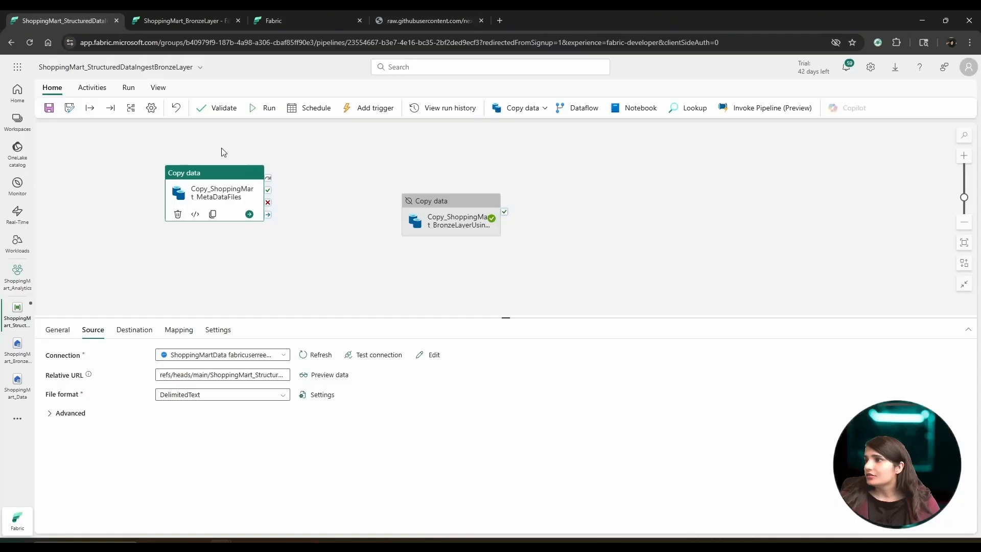
{"action": "left_click", "coordinate": [161, 372]}
{"action": "left_click_drag", "start_coordinate": [161, 371], "coordinate": [309, 377]}
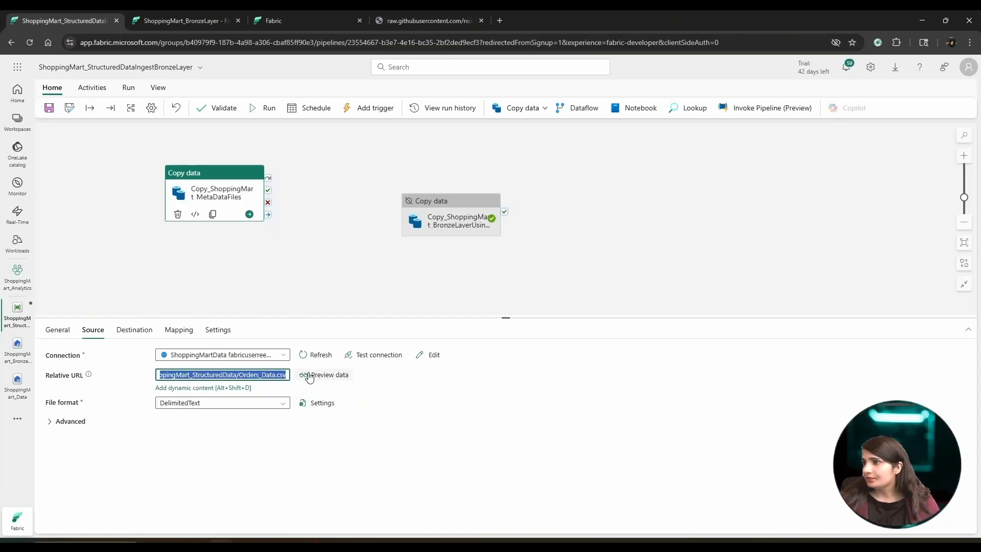
{"action": "key", "text": "ctrl+v"}
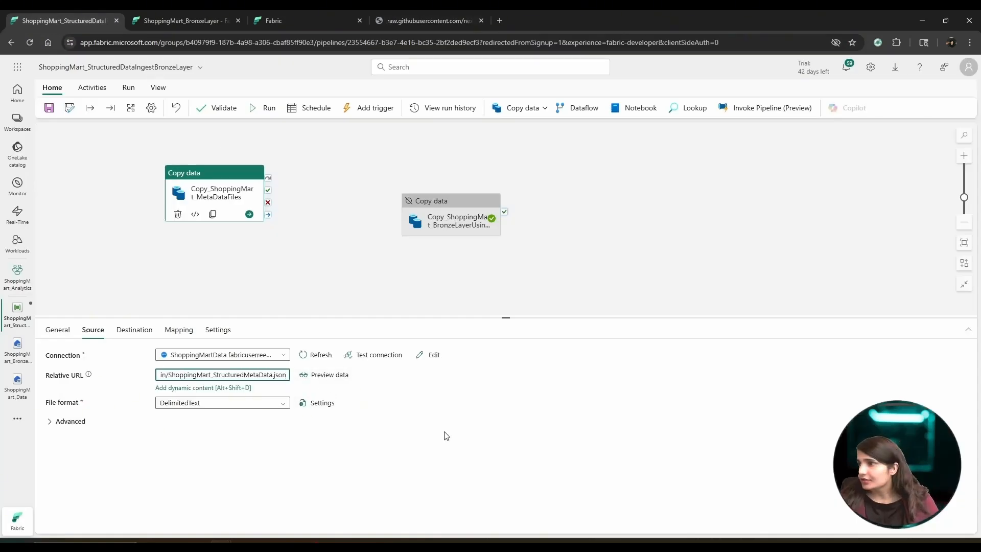
Set the source file format of the metadata copy activity to JSON.
{"action": "left_click", "coordinate": [284, 406]}
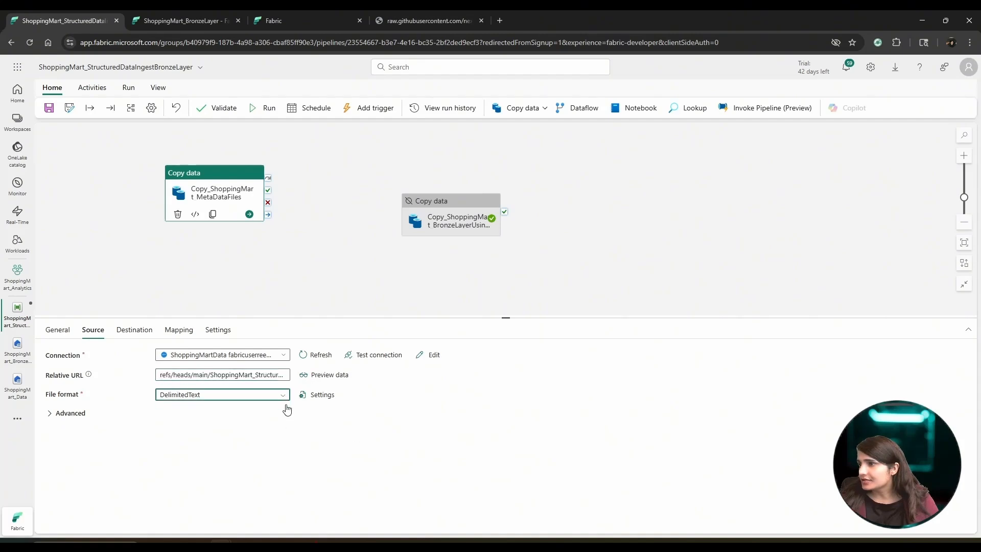
{"action": "left_click", "coordinate": [285, 398]}
{"action": "left_click", "coordinate": [285, 398]}
{"action": "left_click", "coordinate": [283, 396]}
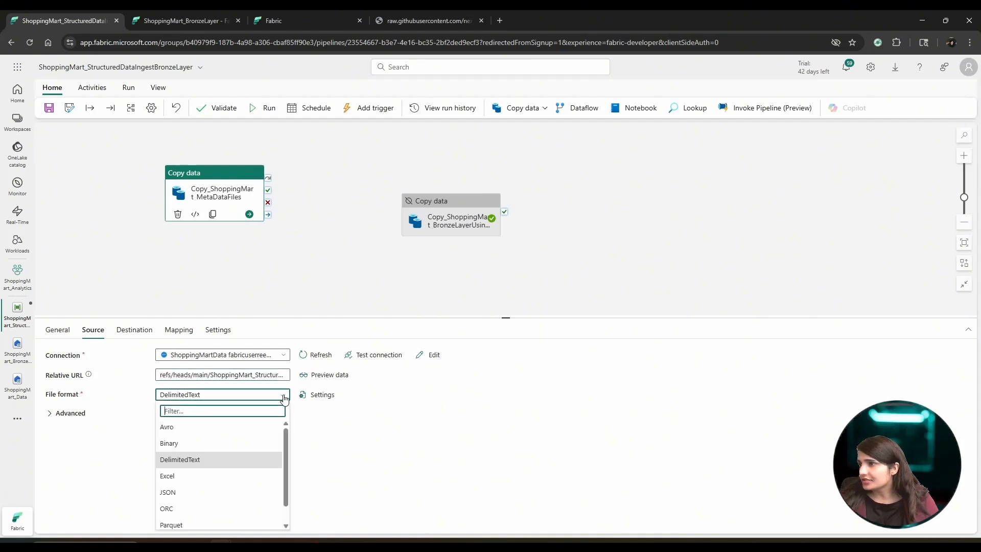
{"action": "left_click", "coordinate": [185, 492]}
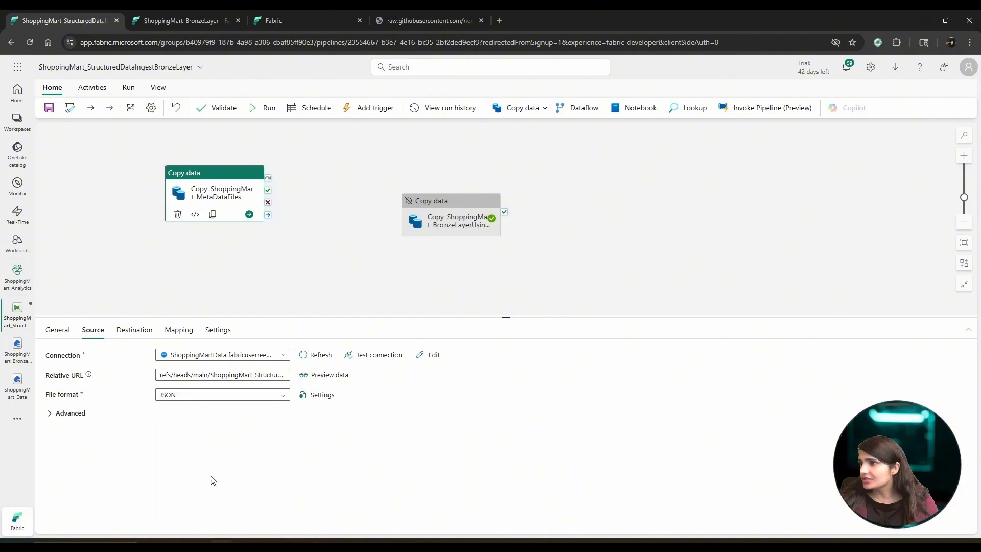
Set the metadata copy activity's destination file path to directory ShoppingMart_SourceMetaData and file name StructuredDataFiles.
{"action": "left_click", "coordinate": [134, 330]}
{"action": "left_click", "coordinate": [221, 396]}
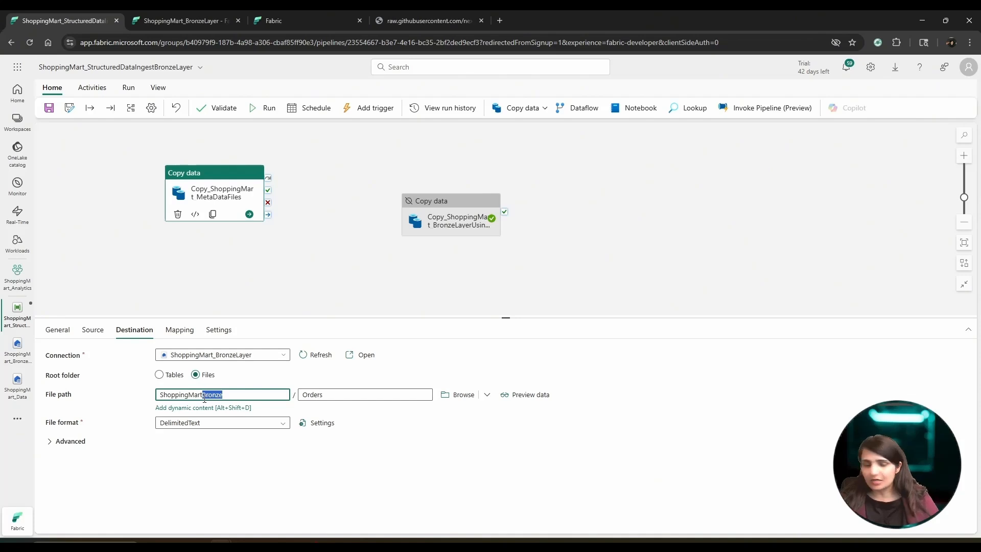
{"action": "key", "text": "BackSpace"}
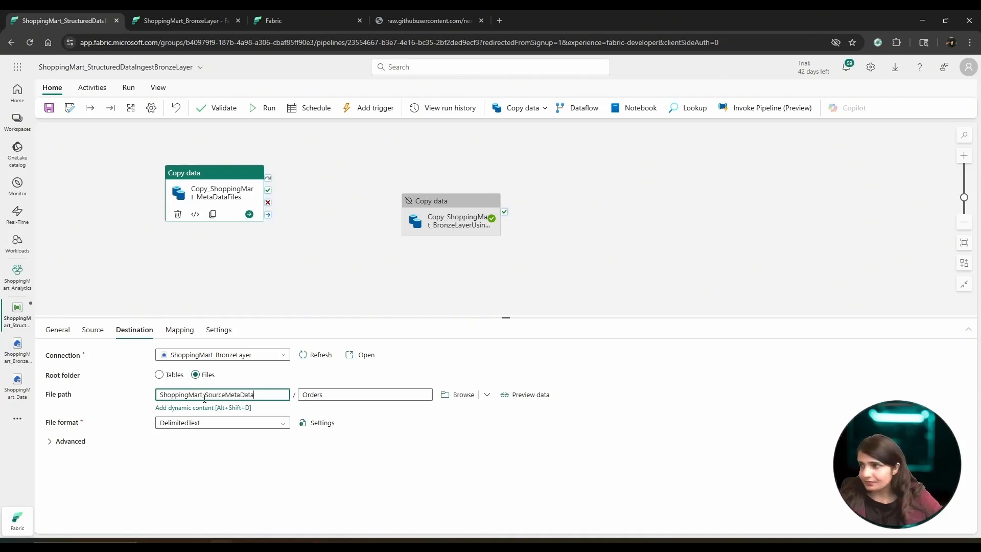
{"action": "left_click", "coordinate": [323, 394]}
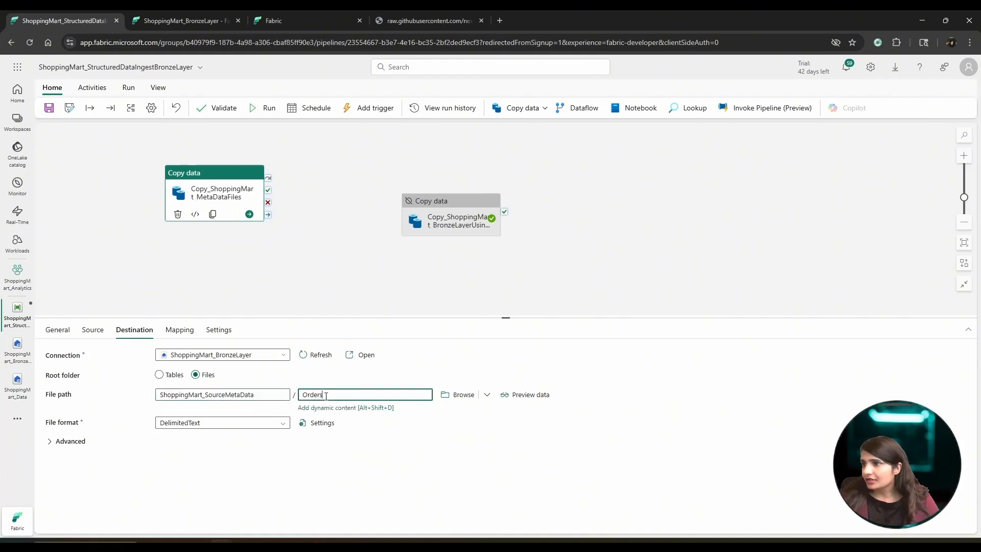
{"action": "left_click_drag", "start_coordinate": [323, 394], "coordinate": [311, 396]}
{"action": "type", "text": "StructuredDataFil"}
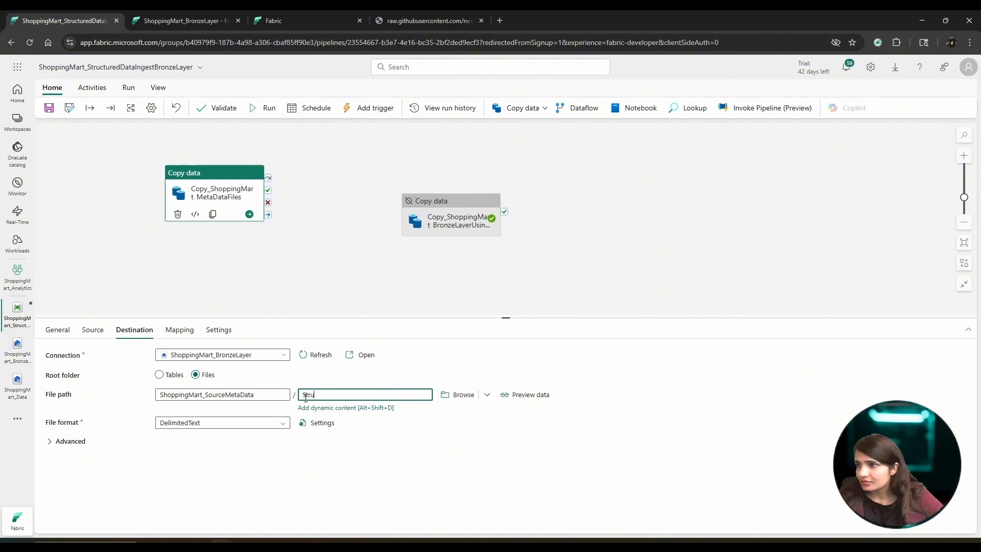
Set the destination file format of the metadata copy activity to JSON.
{"action": "left_click", "coordinate": [450, 442]}
{"action": "left_click", "coordinate": [285, 419]}
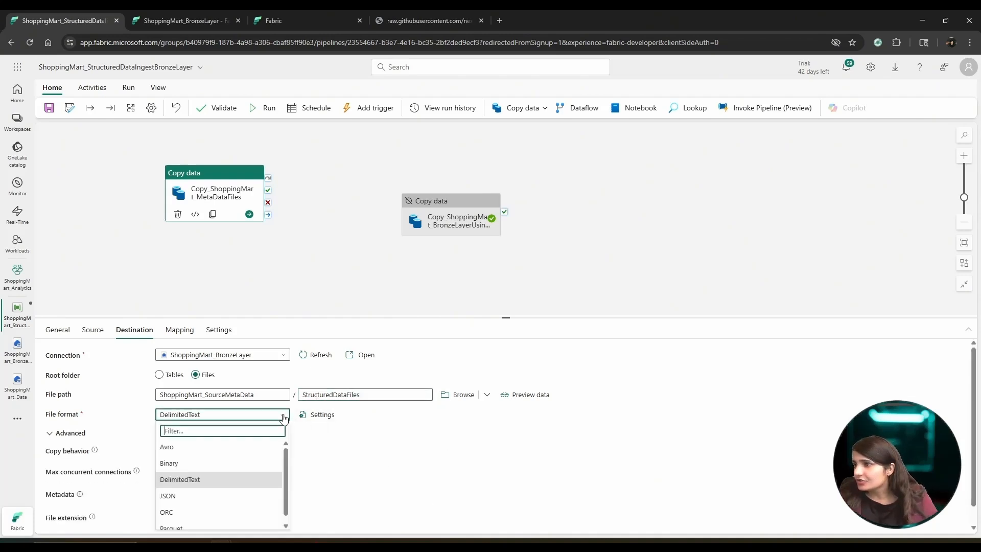
{"action": "left_click", "coordinate": [185, 492]}
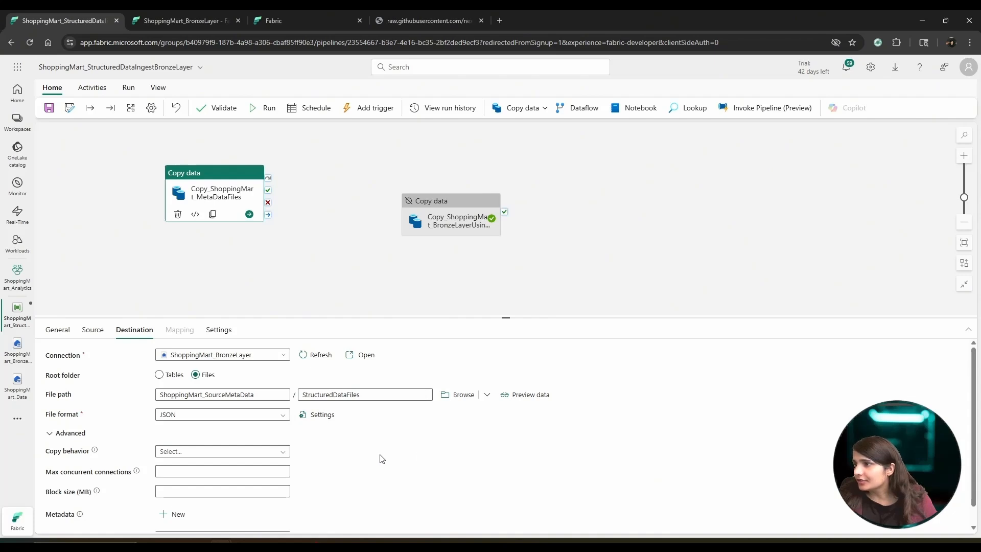
Validate the pipeline, then save and run it.
{"action": "left_click", "coordinate": [51, 330]}
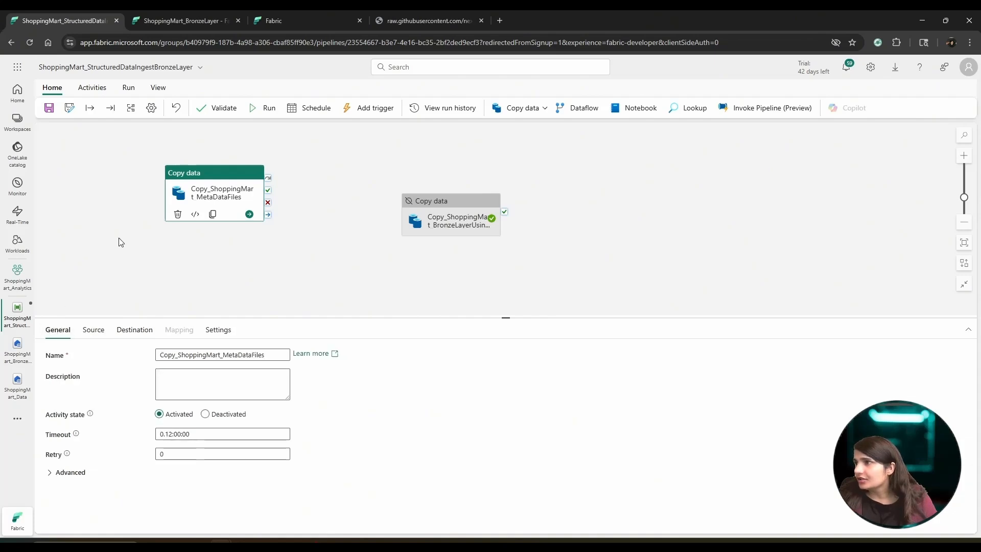
{"action": "left_click", "coordinate": [205, 109]}
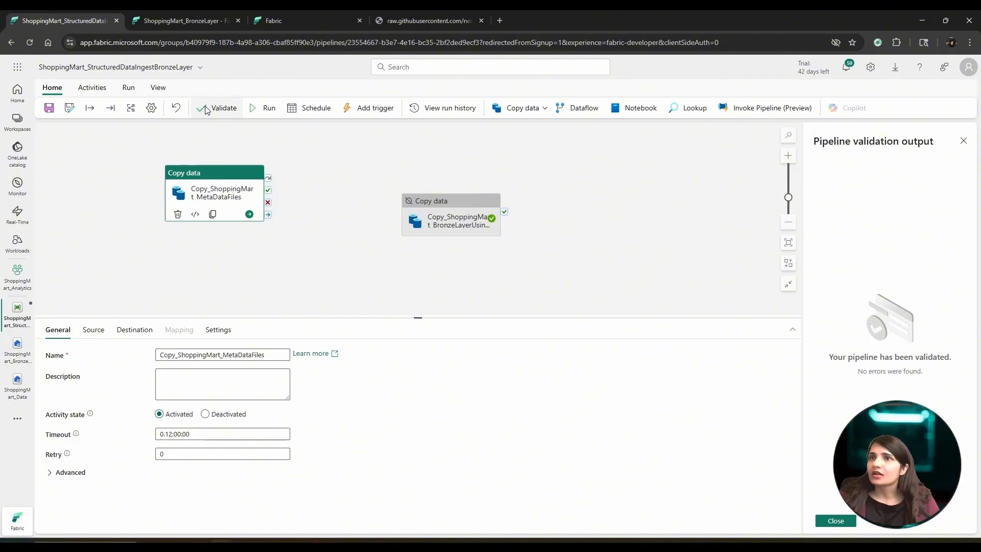
{"action": "left_click", "coordinate": [834, 519]}
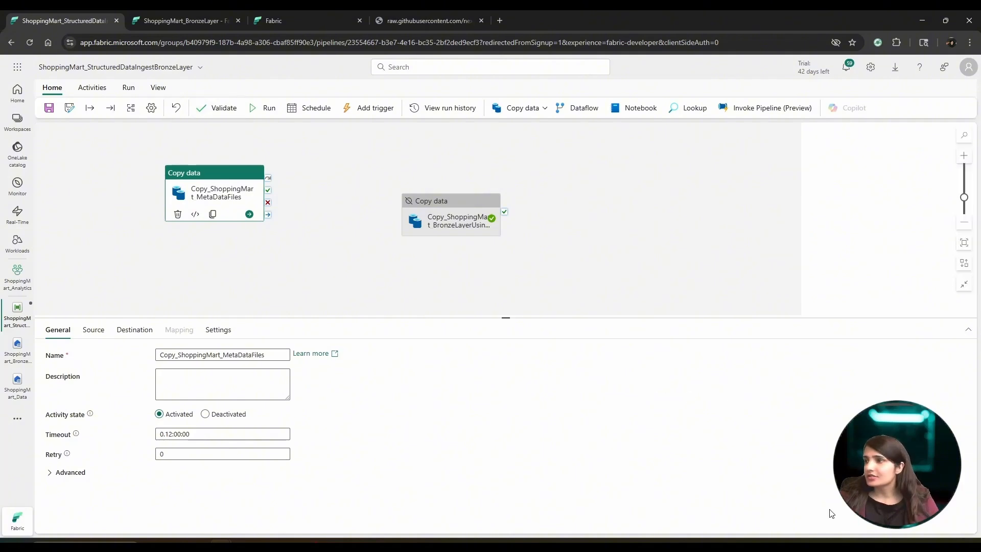
{"action": "left_click", "coordinate": [260, 108]}
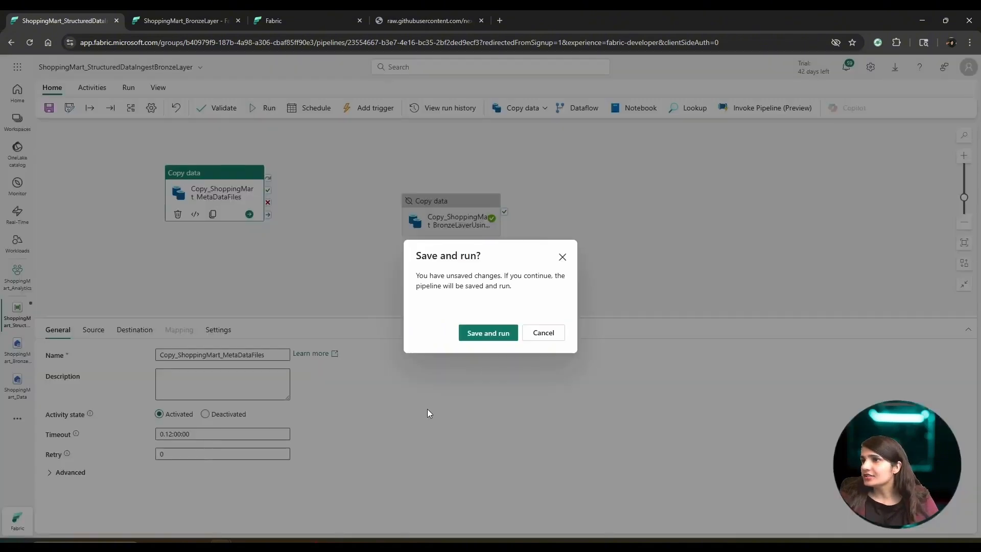
{"action": "left_click", "coordinate": [488, 332]}
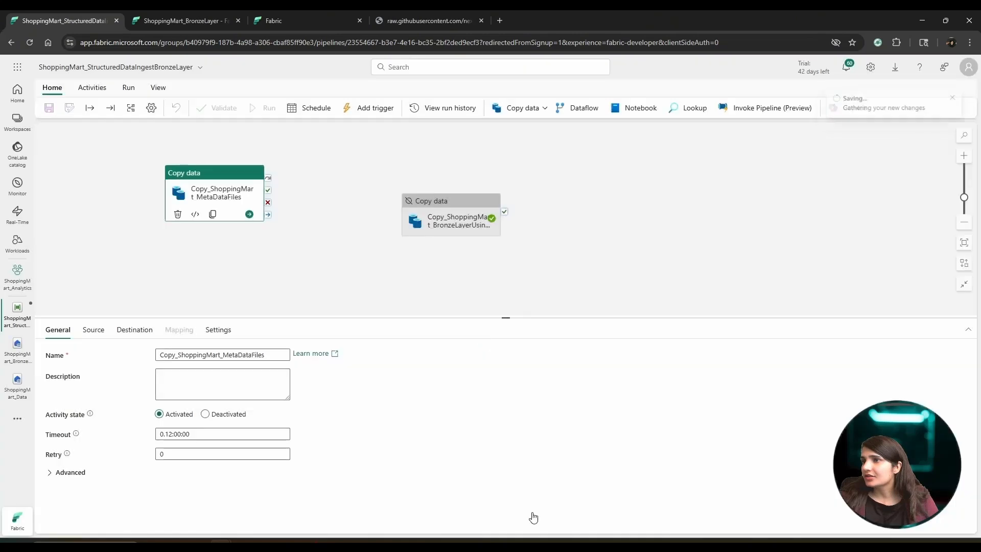
{"action": "left_click", "coordinate": [544, 179]}
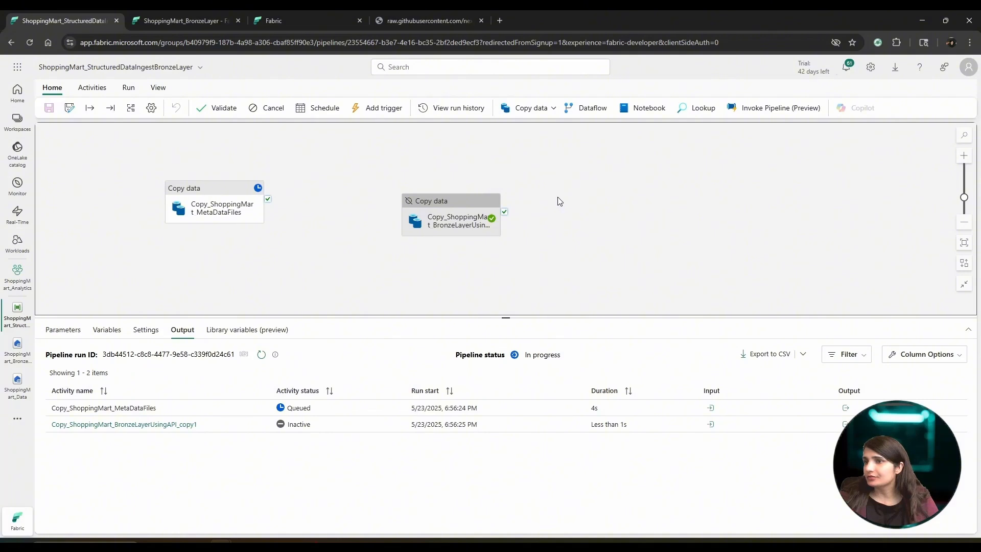
Refresh the ShoppingMart_BronzeLayer lakehouse and examine the StructuredDataFiles file in the ShoppingMart_SourceMetaData folder.
{"action": "left_click", "coordinate": [181, 15]}
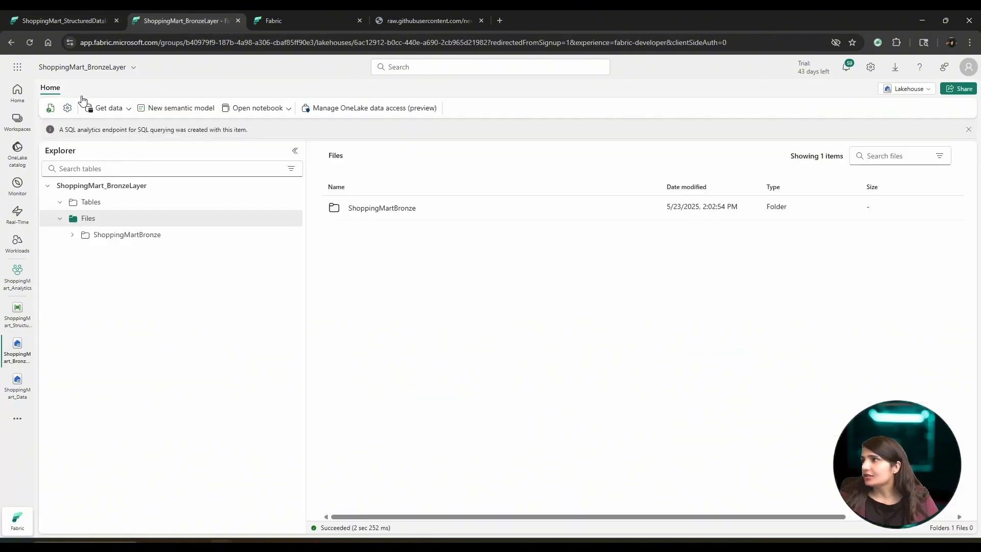
{"action": "left_click", "coordinate": [50, 108]}
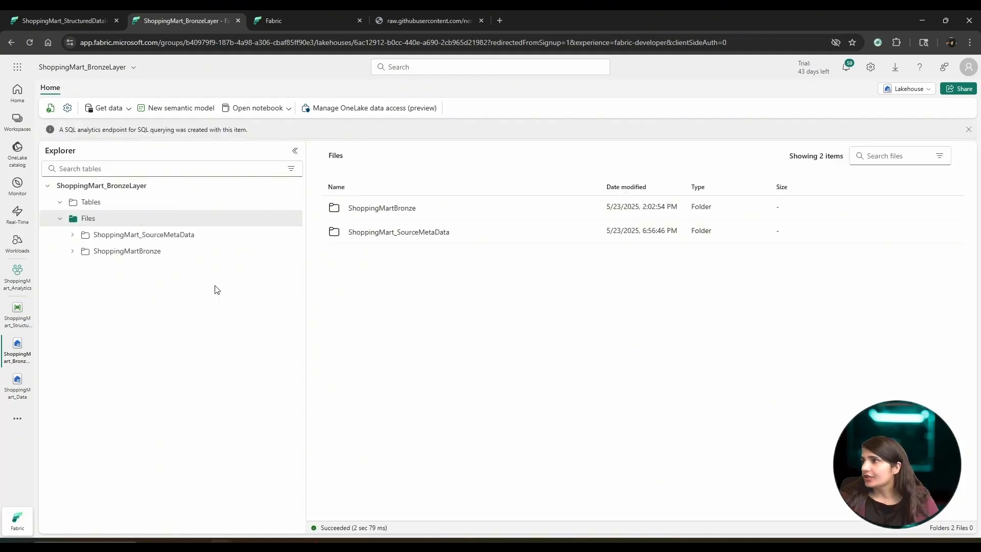
{"action": "left_click", "coordinate": [167, 238]}
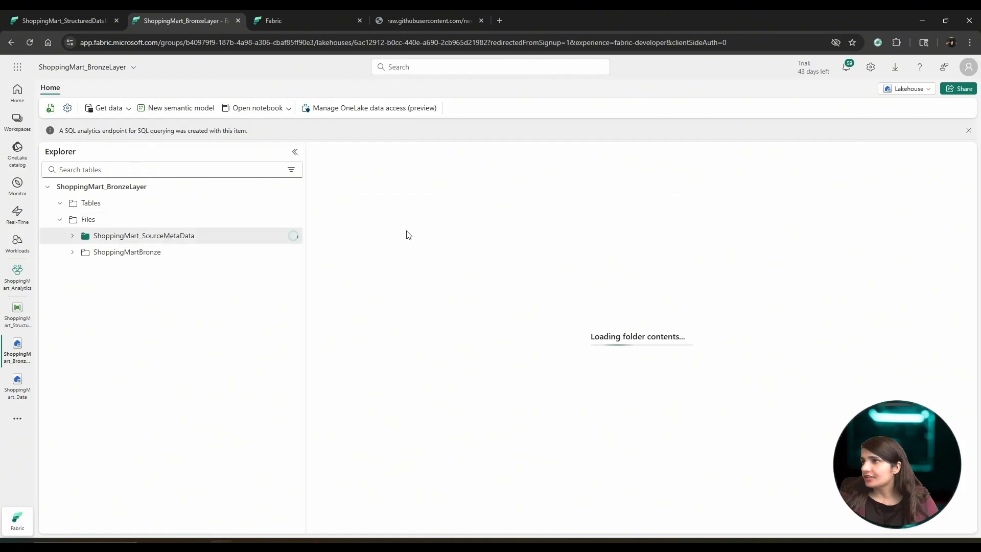
{"action": "left_click", "coordinate": [371, 214]}
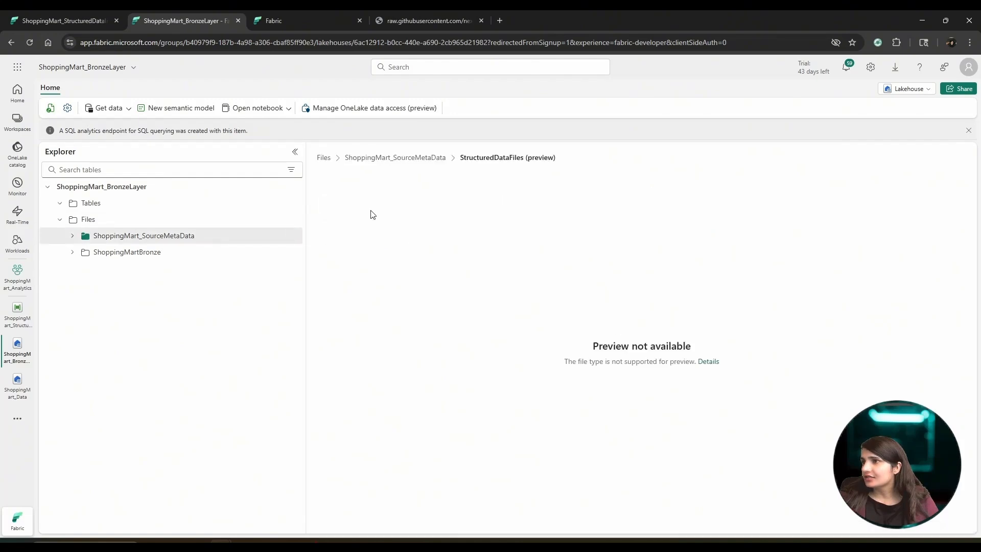
{"action": "left_click", "coordinate": [413, 159]}
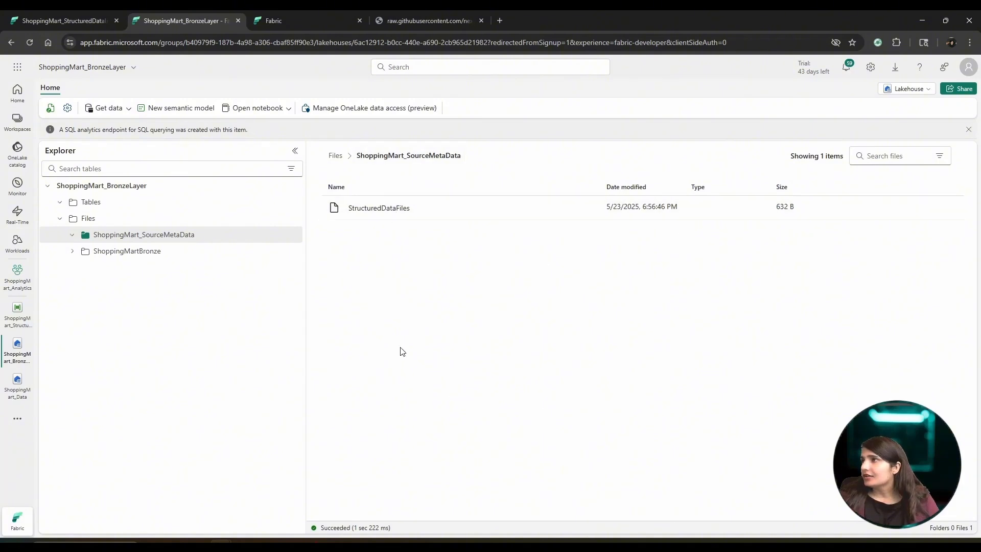
Back in the pipeline, move the inactive BronzeLayer copy activity farther from the metadata copy activity and deactivate Copy_ShoppingMart_MetaDataFiles.
{"action": "left_click", "coordinate": [69, 11]}
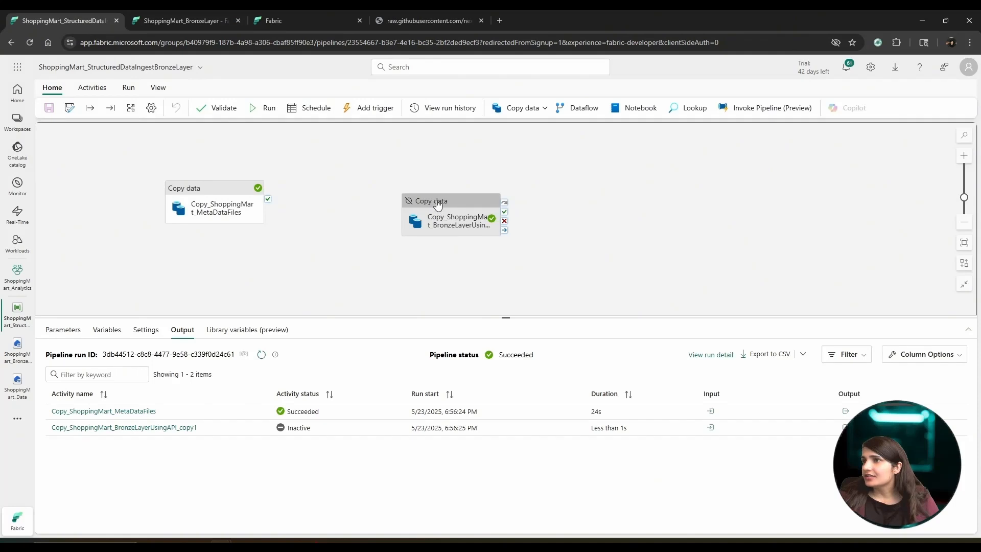
{"action": "left_click_drag", "start_coordinate": [449, 222], "coordinate": [672, 240]}
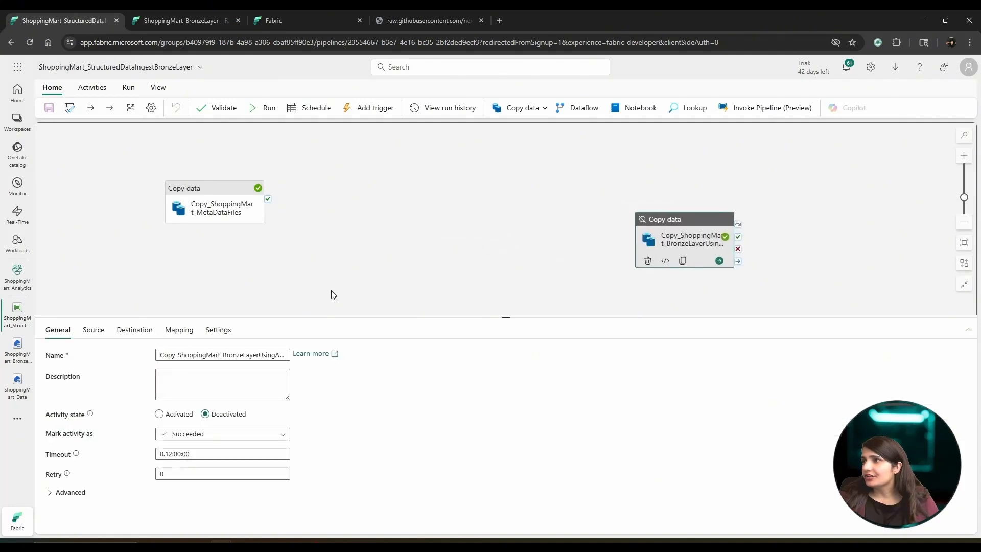
{"action": "right_click", "coordinate": [195, 200]}
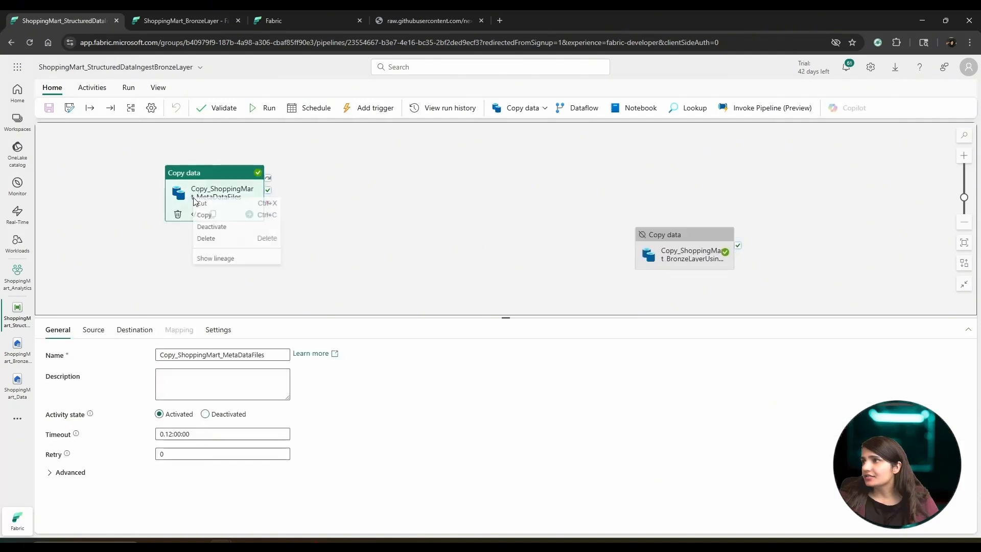
{"action": "left_click", "coordinate": [207, 230]}
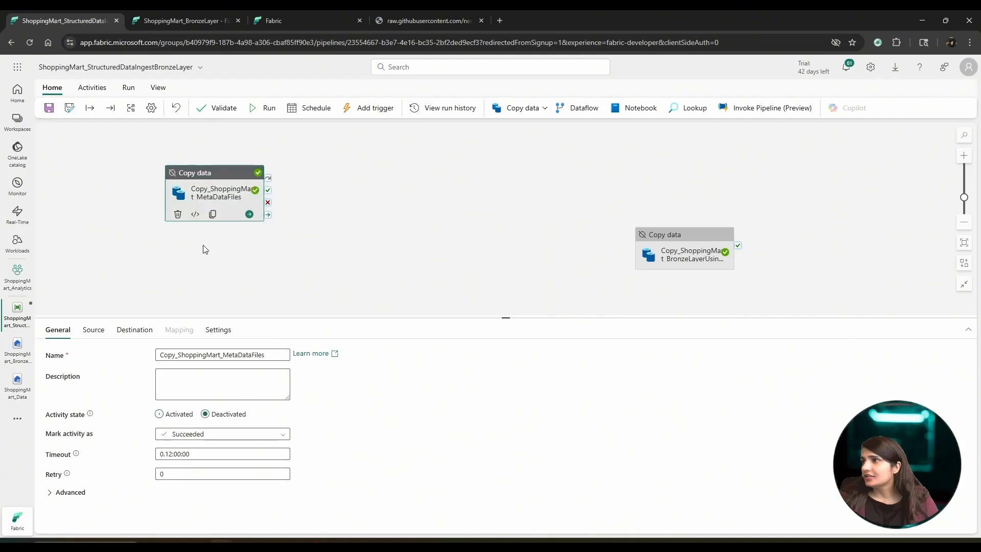
Add a Lookup activity beside the metadata copy activity and name it Lookup_ShoppingMart_MetaDataStructured.
{"action": "left_click", "coordinate": [693, 109]}
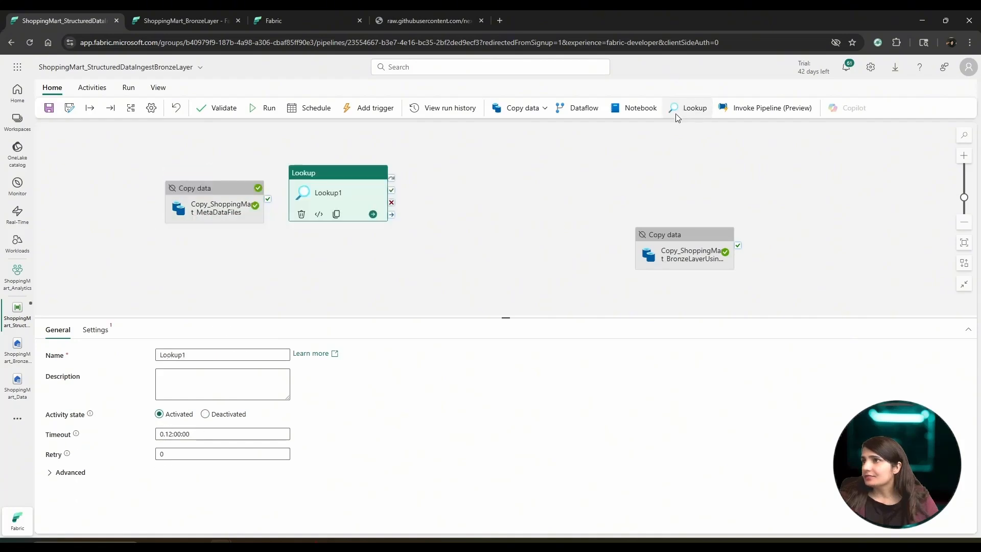
{"action": "left_click_drag", "start_coordinate": [332, 179], "coordinate": [349, 187]}
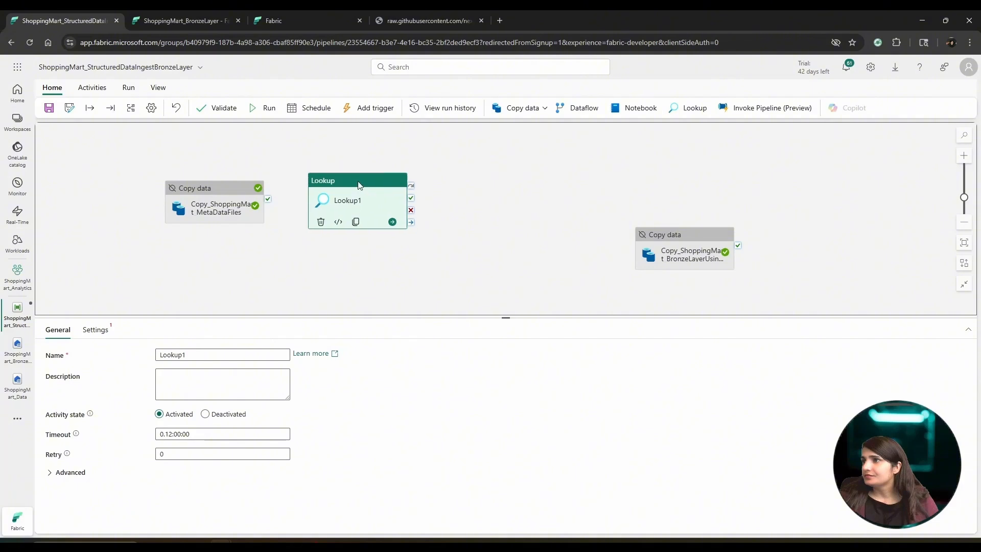
{"action": "left_click", "coordinate": [211, 355]}
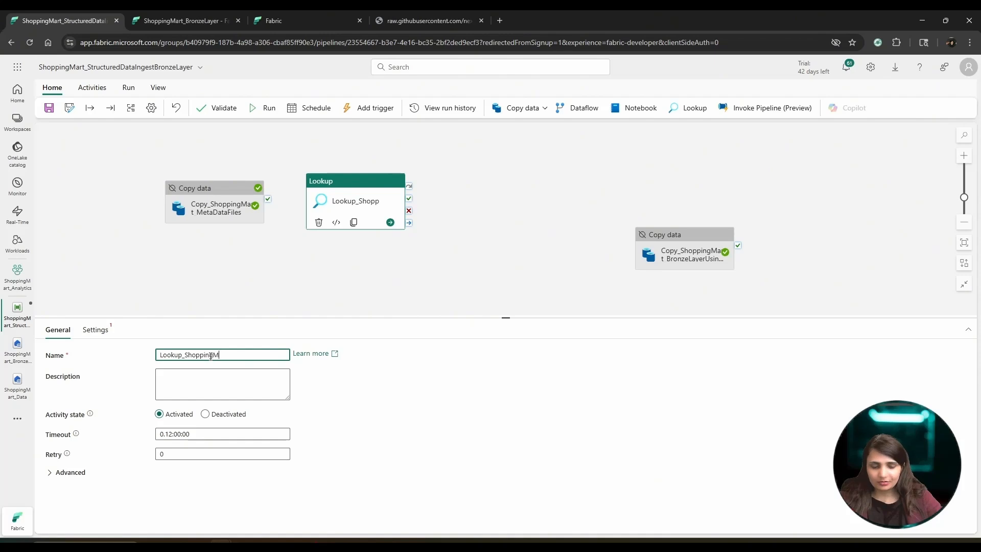
{"action": "type", "text": "_ShoppingMart_MetaDataStruc"}
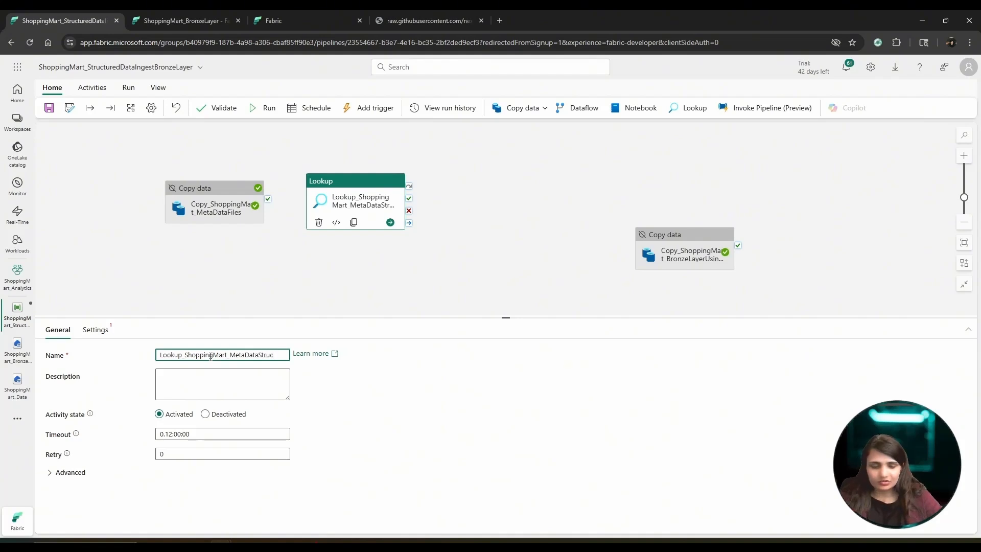
{"action": "type", "text": "ed"}
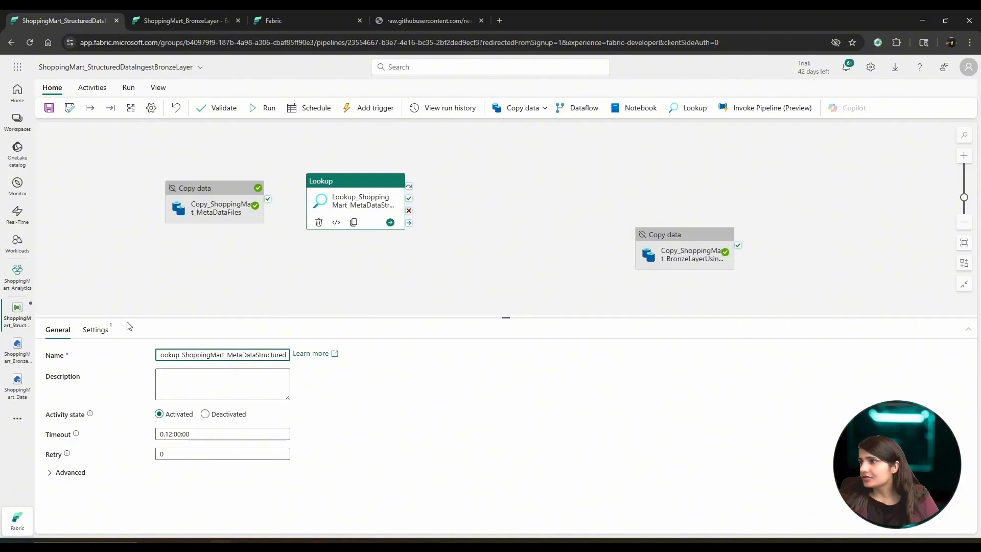
Connect the Lookup activity to the ShoppingMart_BronzeLayer lakehouse with Files as its root folder.
{"action": "left_click", "coordinate": [90, 329]}
{"action": "left_click", "coordinate": [181, 356]}
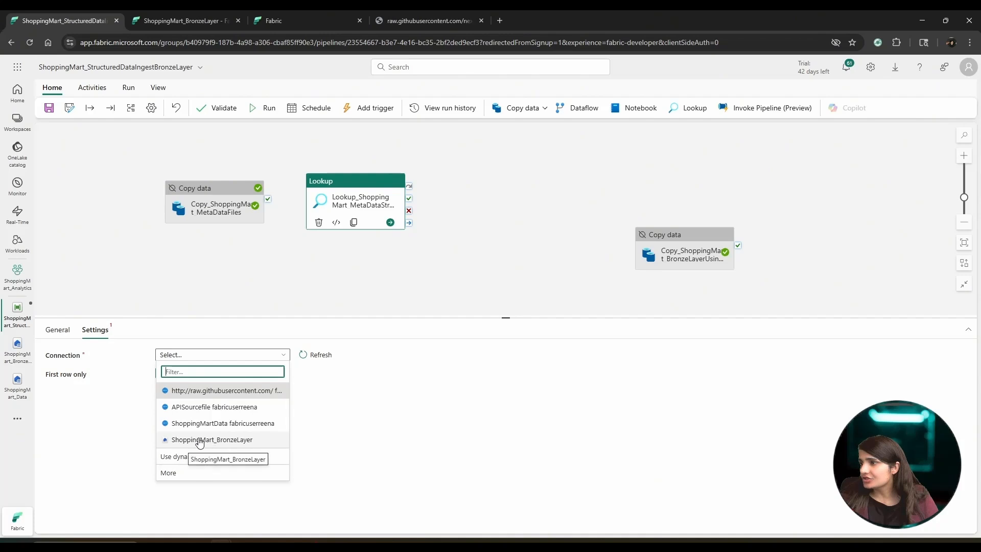
{"action": "left_click", "coordinate": [172, 473]}
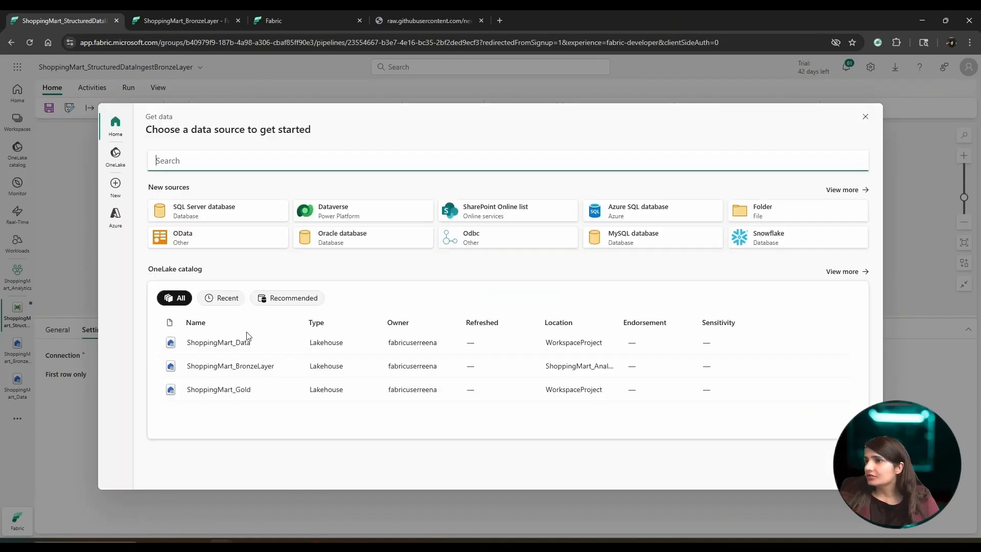
{"action": "left_click", "coordinate": [237, 365]}
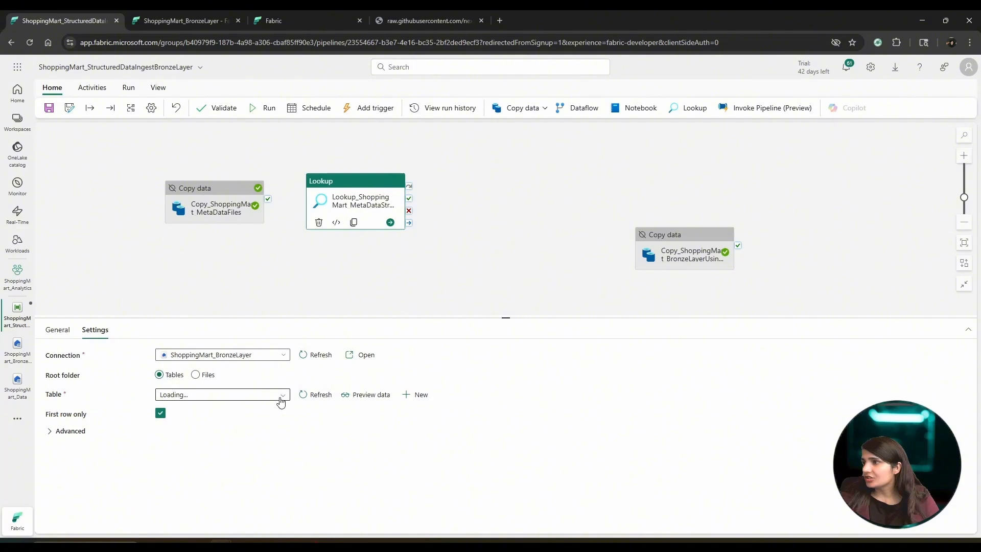
{"action": "left_click", "coordinate": [196, 374]}
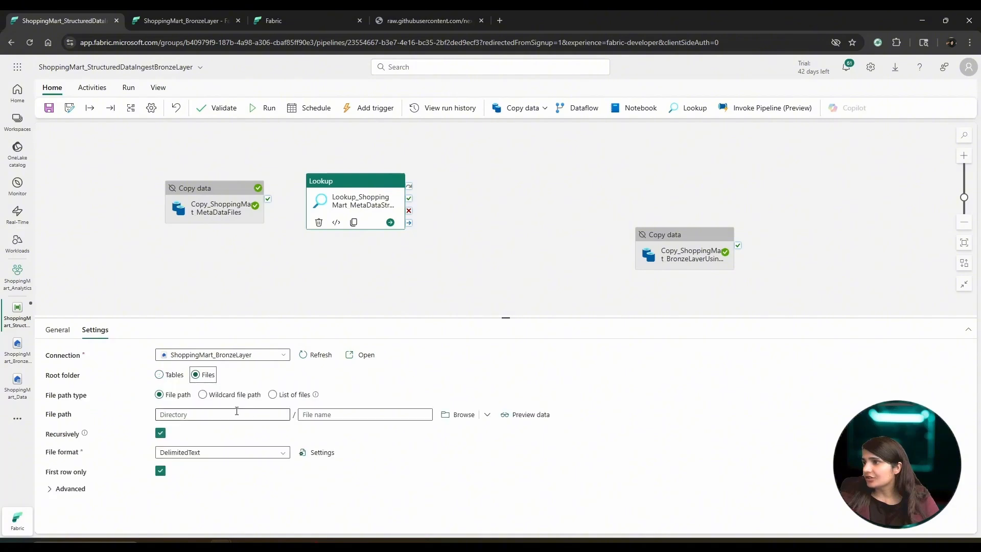
Turn off Recursively and First row only for the Lookup activity and set its file format to JSON.
{"action": "left_click", "coordinate": [160, 434]}
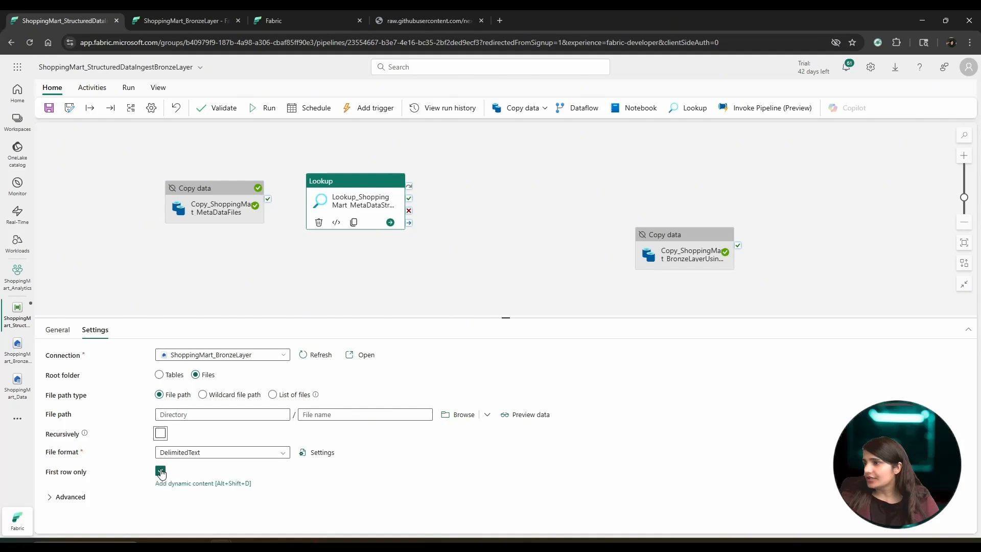
{"action": "left_click", "coordinate": [160, 472]}
{"action": "left_click", "coordinate": [193, 414]}
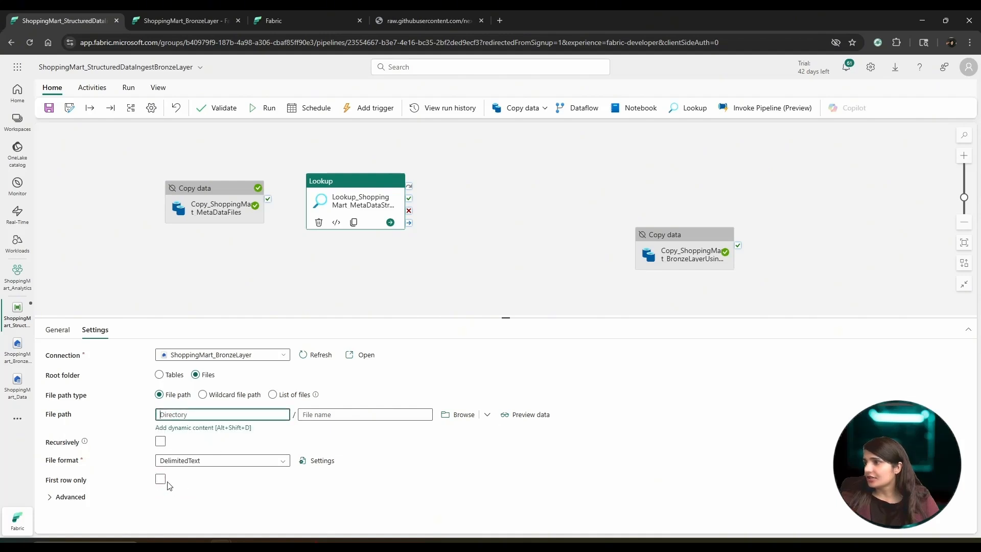
{"action": "left_click", "coordinate": [211, 457]}
{"action": "scroll", "coordinate": [184, 506], "scroll_direction": "down", "scroll_amount": 3}
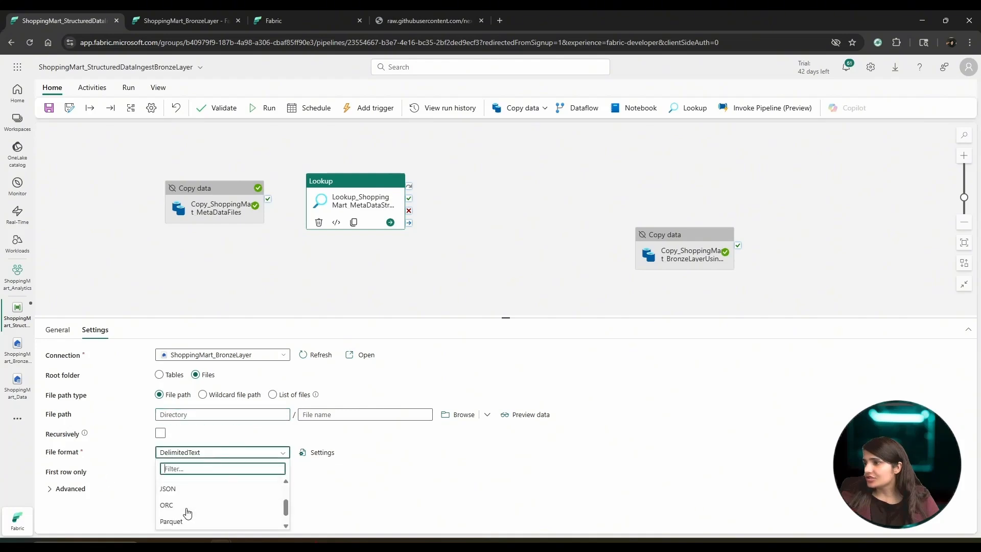
{"action": "left_click", "coordinate": [171, 482]}
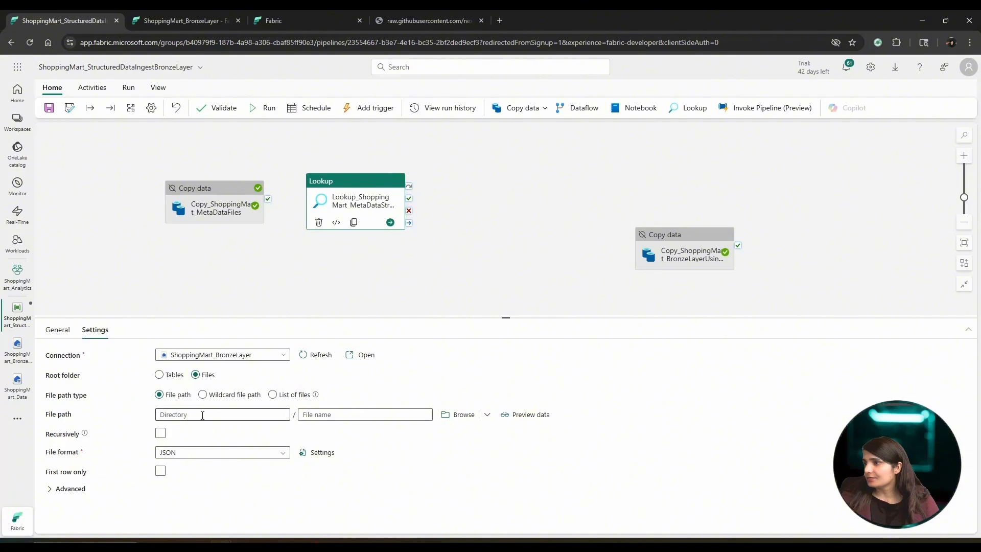
Set the Lookup file path directory to ShoppingMart_SourceMetaData, copying the folder name from the ShoppingMart_BronzeLayer lakehouse.
{"action": "left_click", "coordinate": [201, 415]}
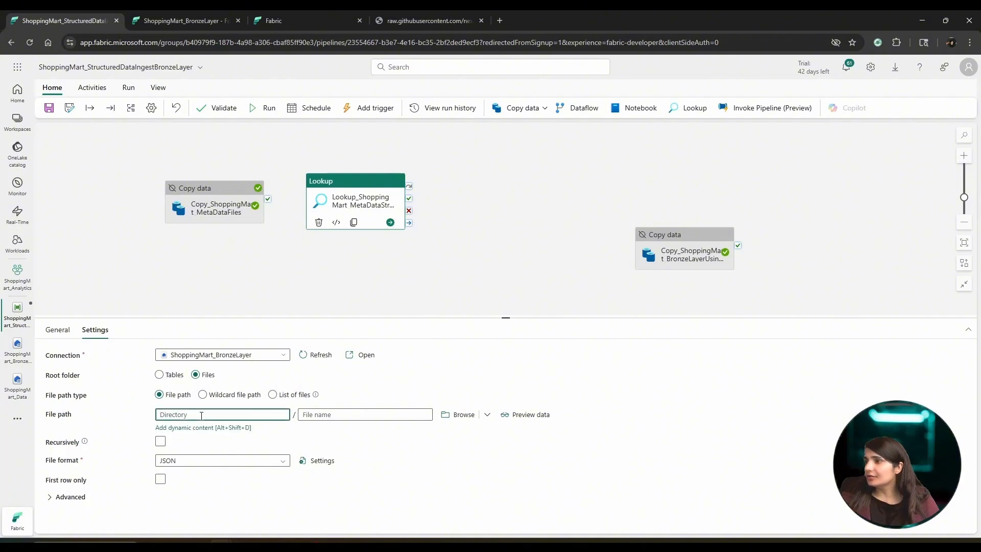
{"action": "left_click", "coordinate": [177, 16]}
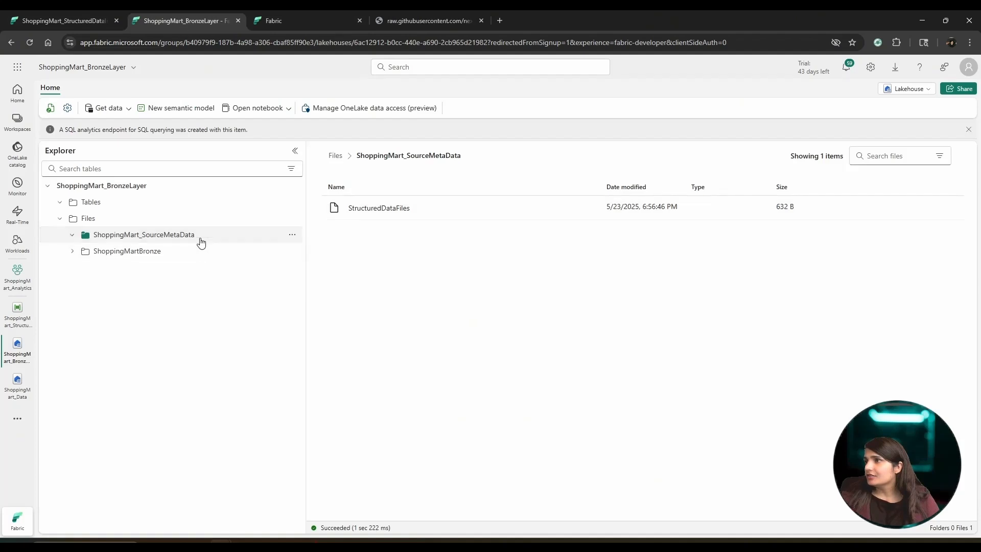
{"action": "left_click", "coordinate": [292, 234]}
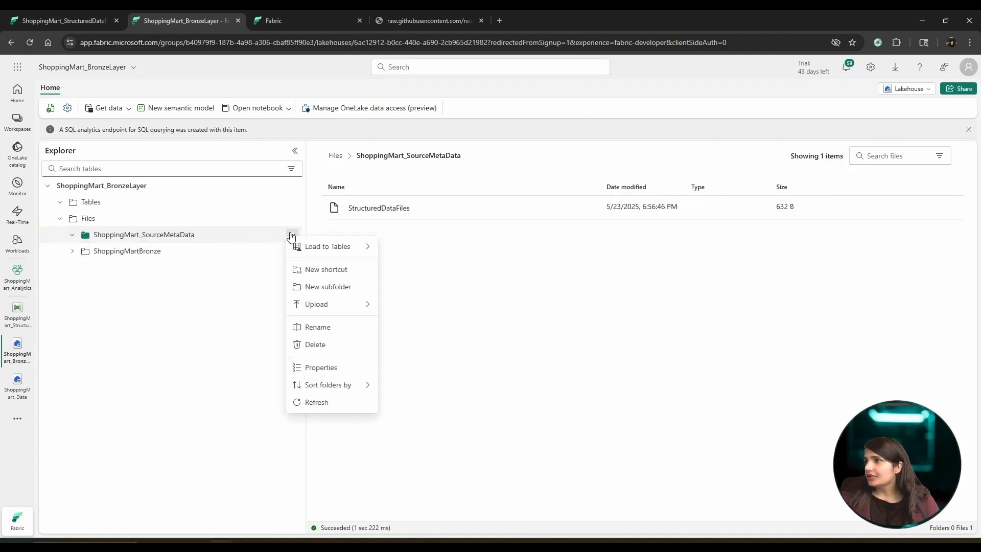
{"action": "left_click", "coordinate": [317, 332]}
{"action": "double_click", "coordinate": [549, 311]}
{"action": "key", "text": "ctrl+c"}
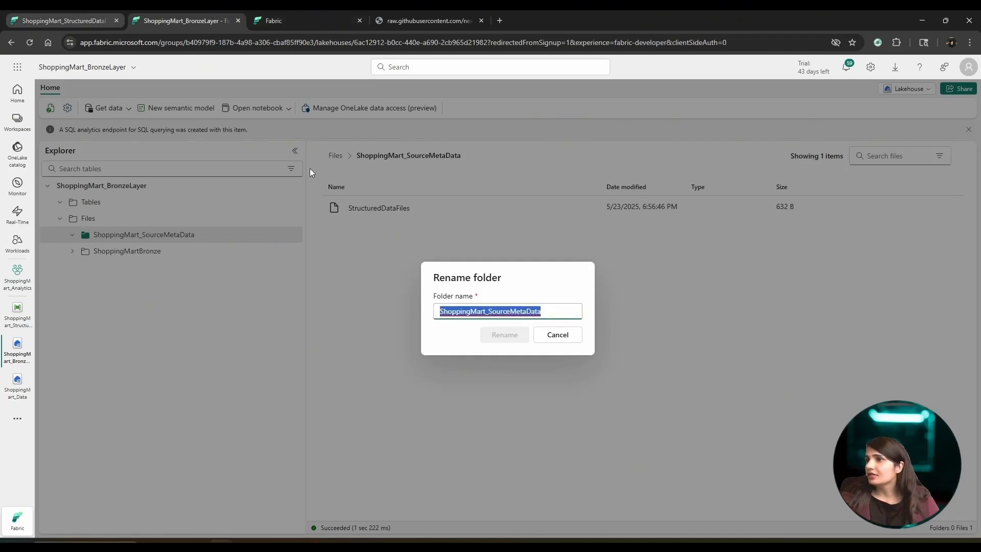
{"action": "left_click", "coordinate": [557, 345]}
{"action": "left_click", "coordinate": [65, 10]}
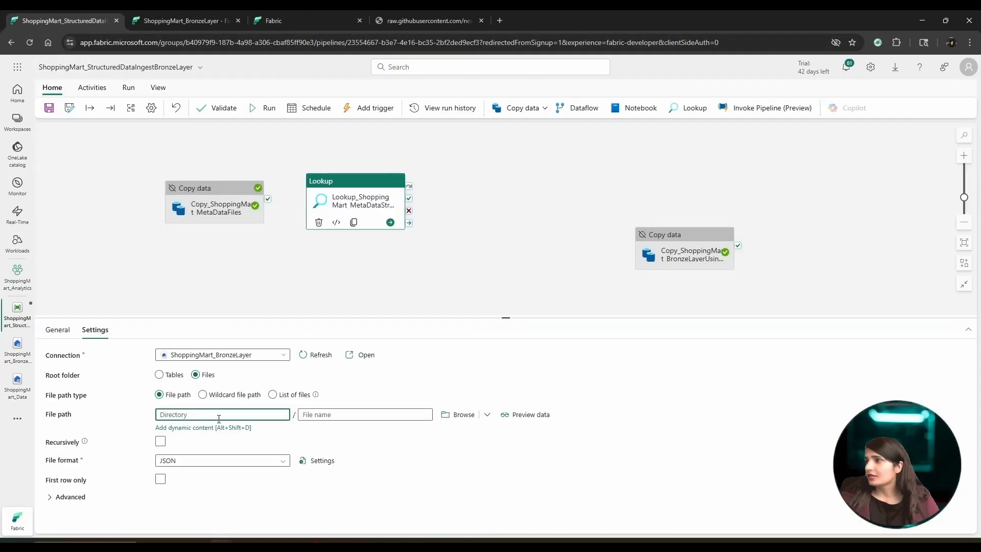
{"action": "key", "text": "ctrl+v"}
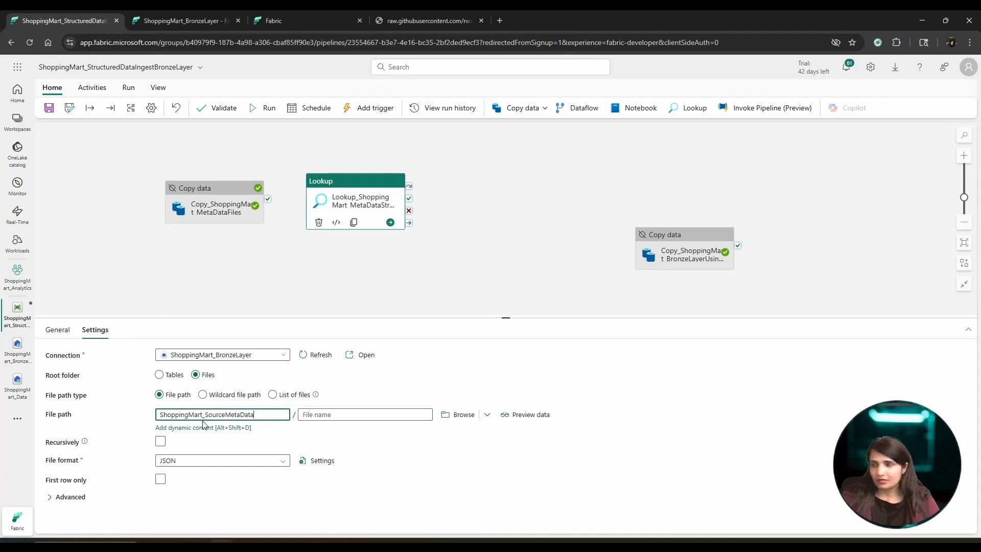
Set the Lookup file name to StructuredDataFiles, copying it from the file in the lakehouse's ShoppingMart_SourceMetaData folder.
{"action": "left_click", "coordinate": [322, 416]}
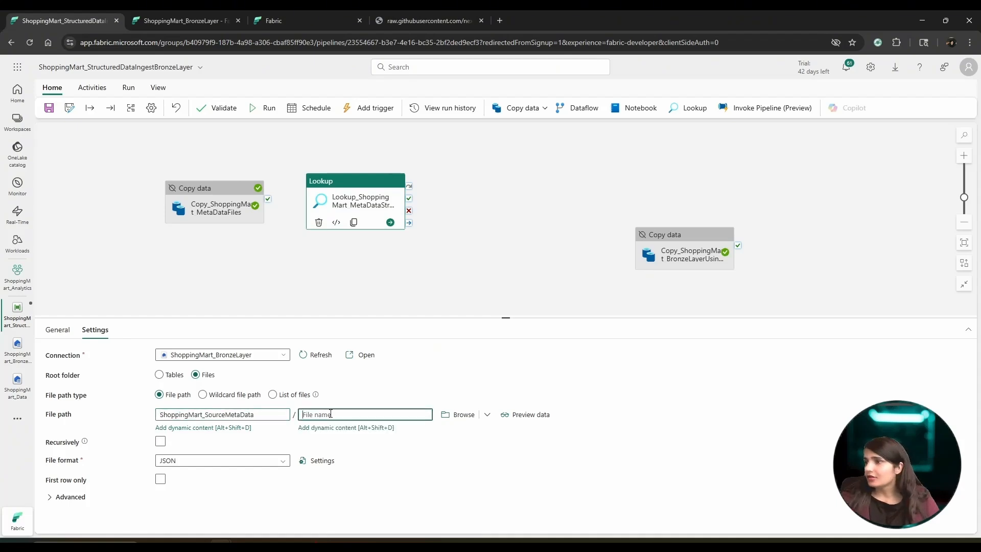
{"action": "left_click", "coordinate": [197, 11]}
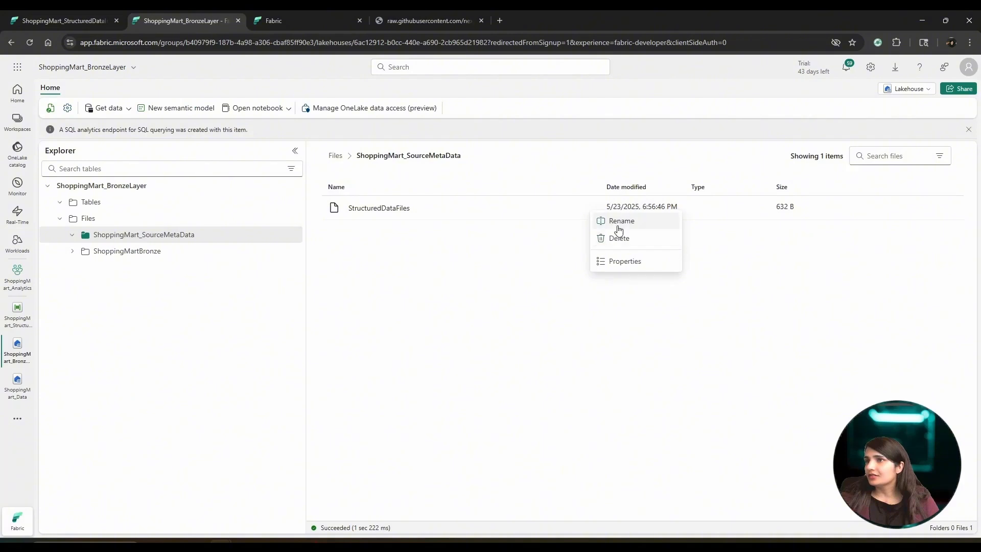
{"action": "left_click", "coordinate": [618, 221]}
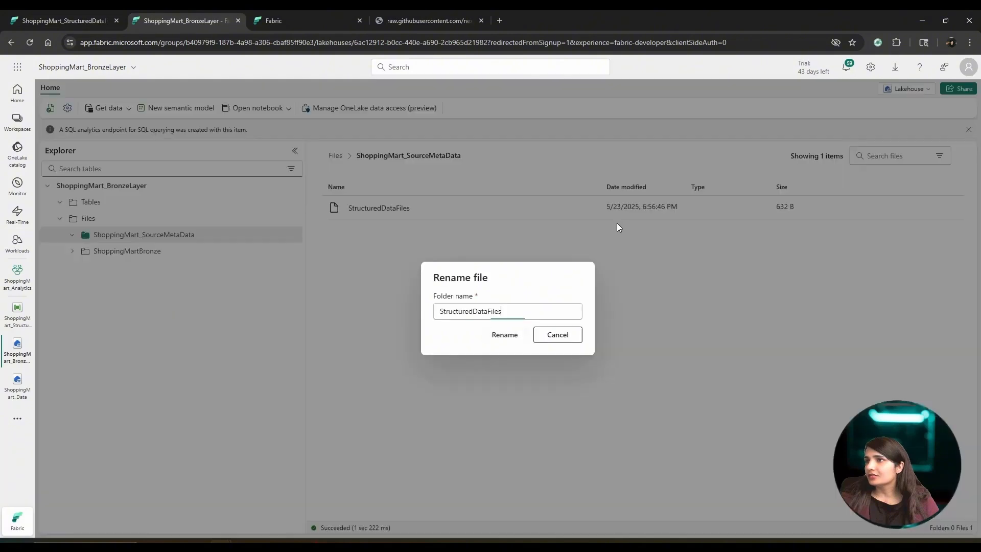
{"action": "double_click", "coordinate": [505, 311]}
{"action": "key", "text": "ctrl+c"}
{"action": "left_click", "coordinate": [568, 339]}
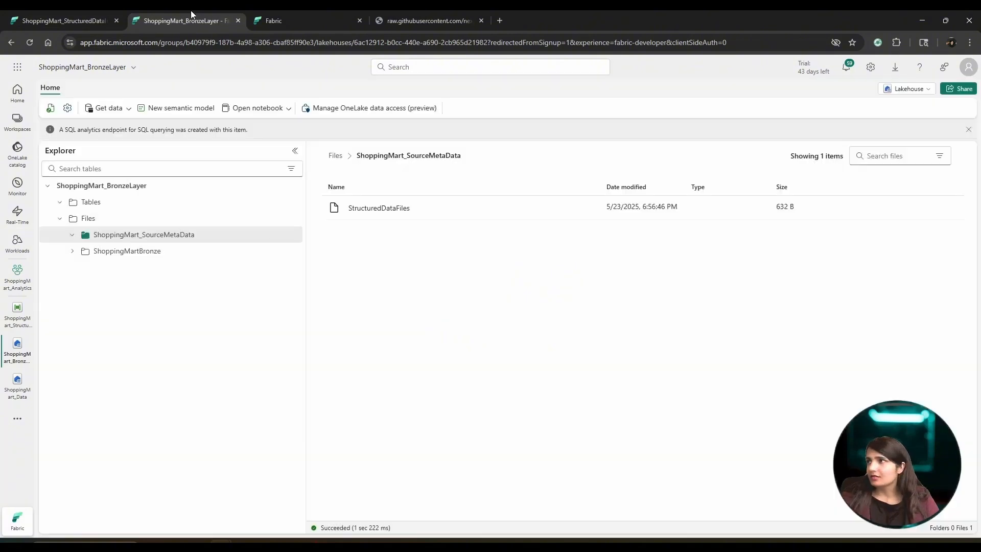
{"action": "left_click", "coordinate": [64, 20]}
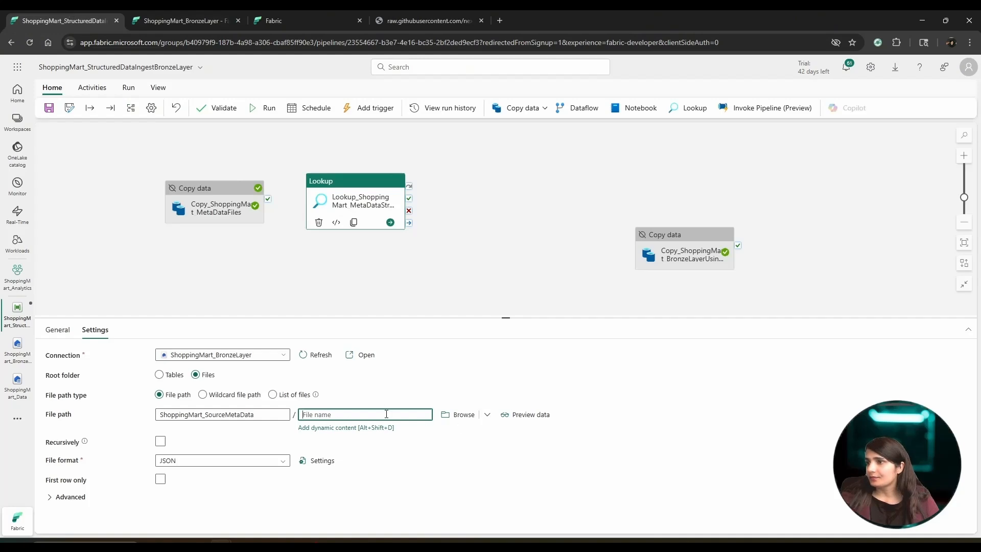
{"action": "key", "text": "ctrl+v"}
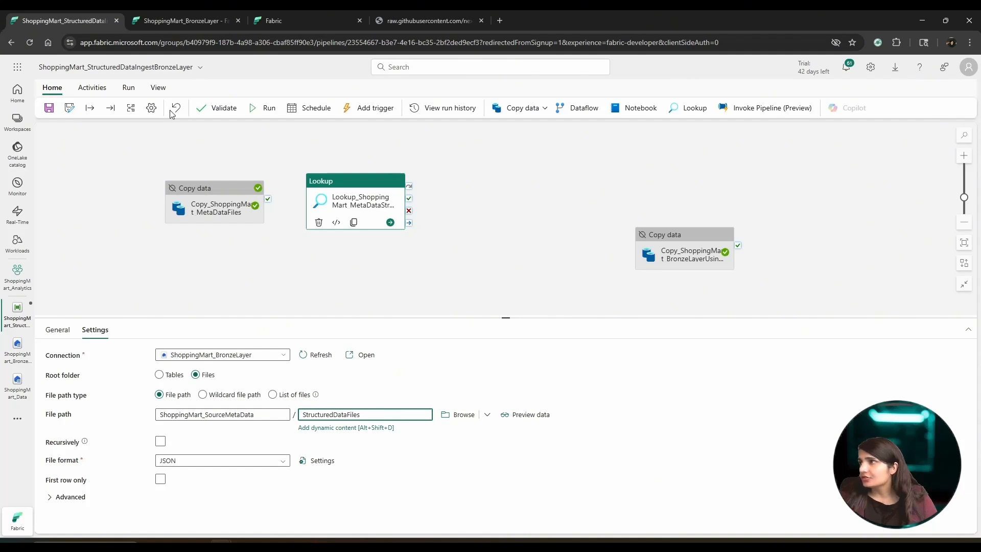
Validate the pipeline, close the validation output, and save and run the pipeline.
{"action": "left_click", "coordinate": [210, 115]}
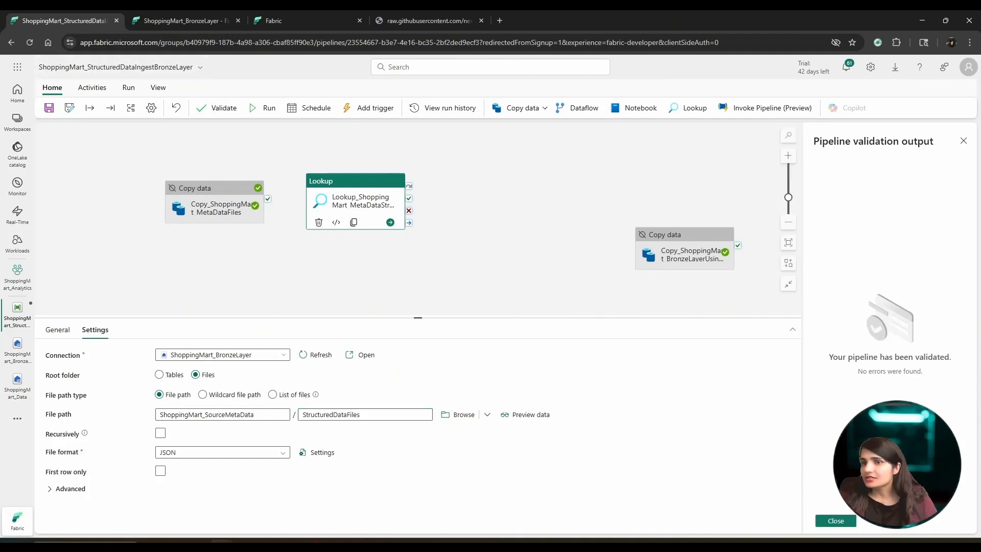
{"action": "left_click", "coordinate": [850, 523]}
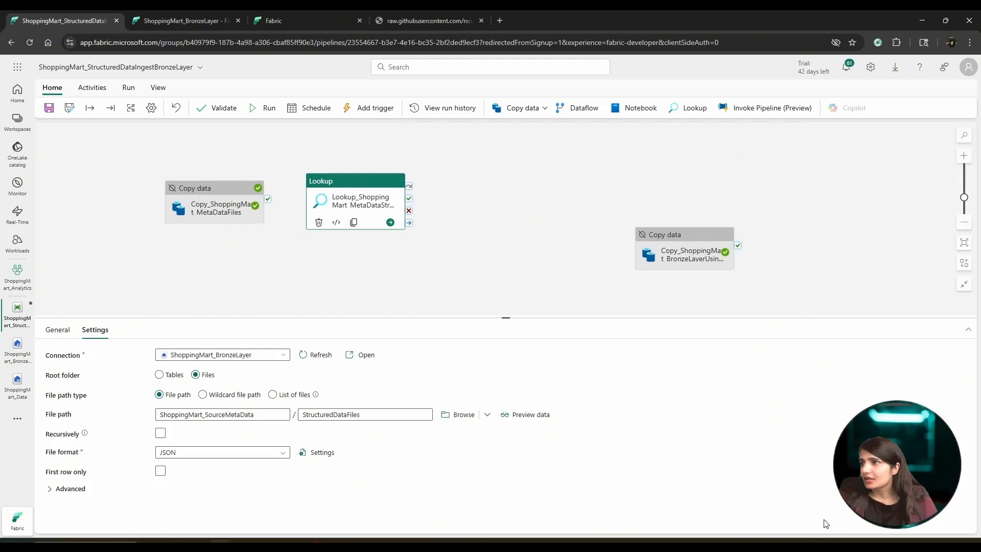
{"action": "left_click", "coordinate": [268, 109]}
{"action": "left_click", "coordinate": [490, 337]}
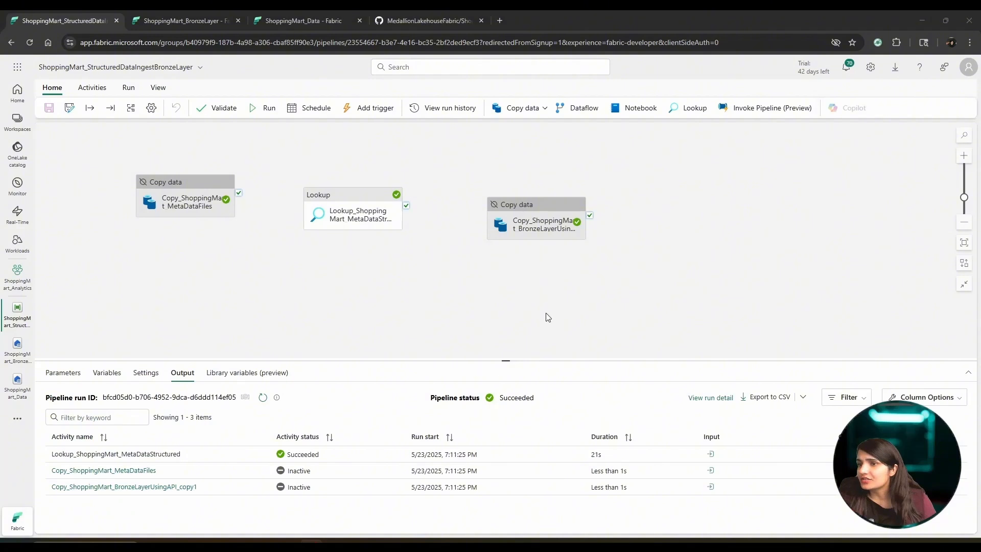
Examine the Lookup activity's run output, checking the count and the entries in the value array.
{"action": "left_click", "coordinate": [844, 453]}
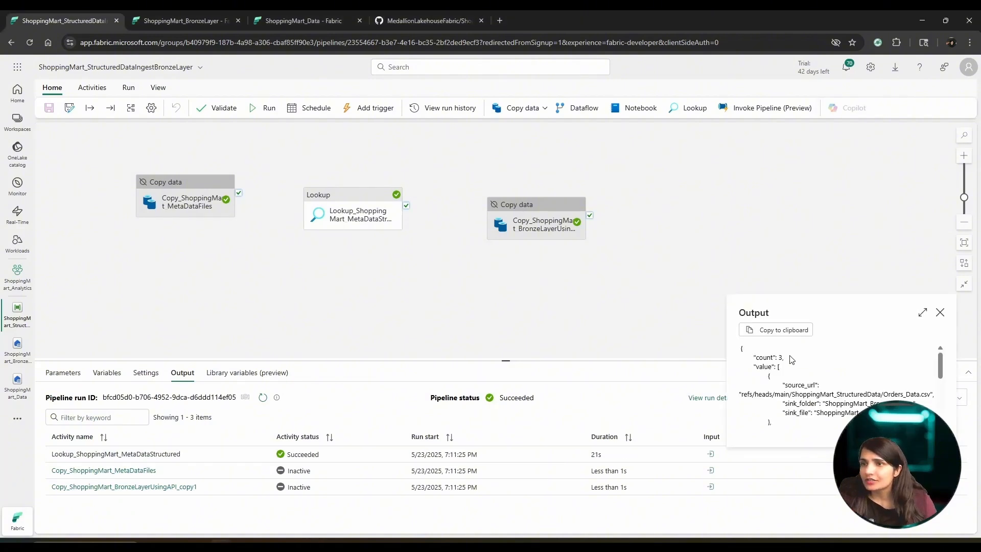
{"action": "left_click_drag", "start_coordinate": [754, 356], "coordinate": [791, 361]}
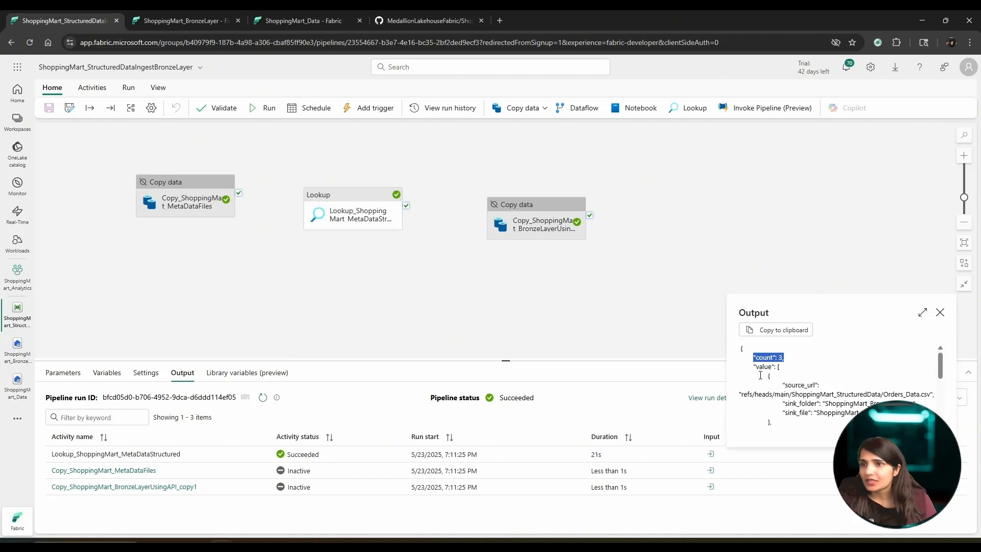
{"action": "left_click_drag", "start_coordinate": [753, 366], "coordinate": [775, 367]}
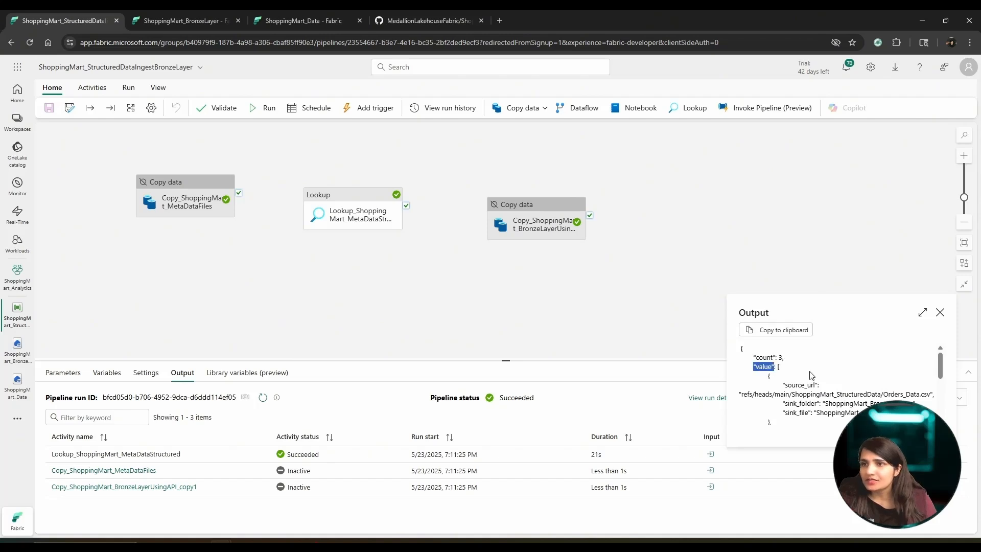
{"action": "left_click", "coordinate": [779, 368]}
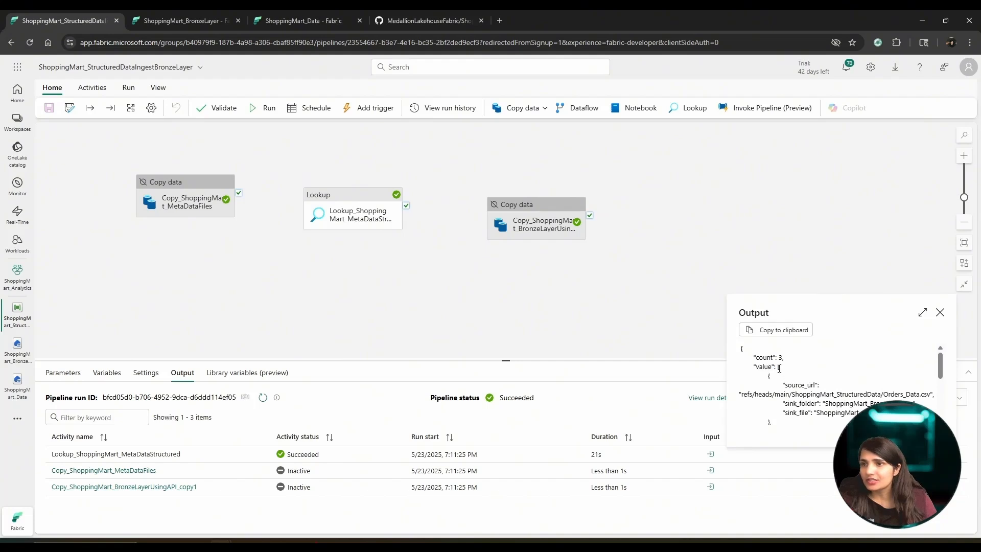
{"action": "left_click_drag", "start_coordinate": [779, 368], "coordinate": [806, 410]}
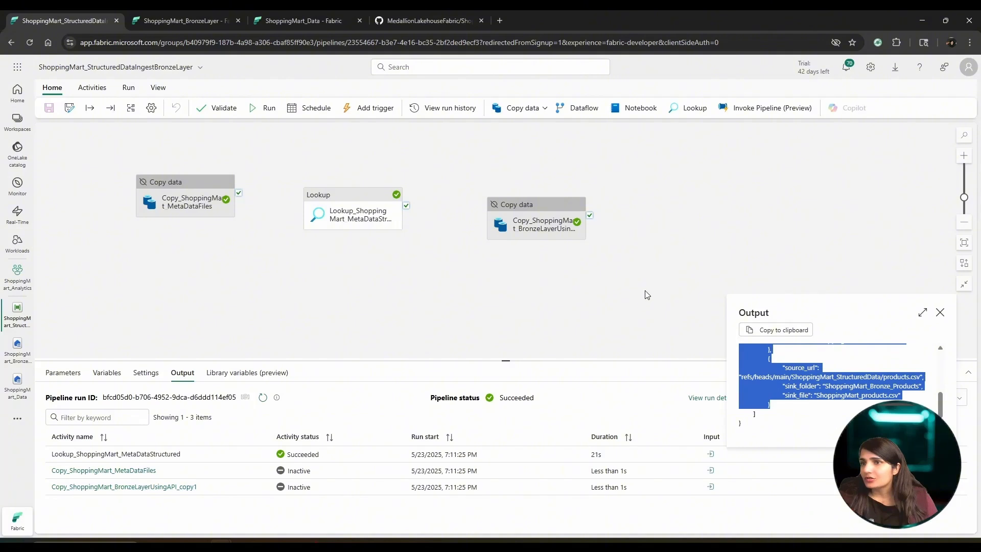
{"action": "scroll", "coordinate": [799, 402], "scroll_direction": "up", "scroll_amount": 5}
{"action": "left_click", "coordinate": [664, 291]}
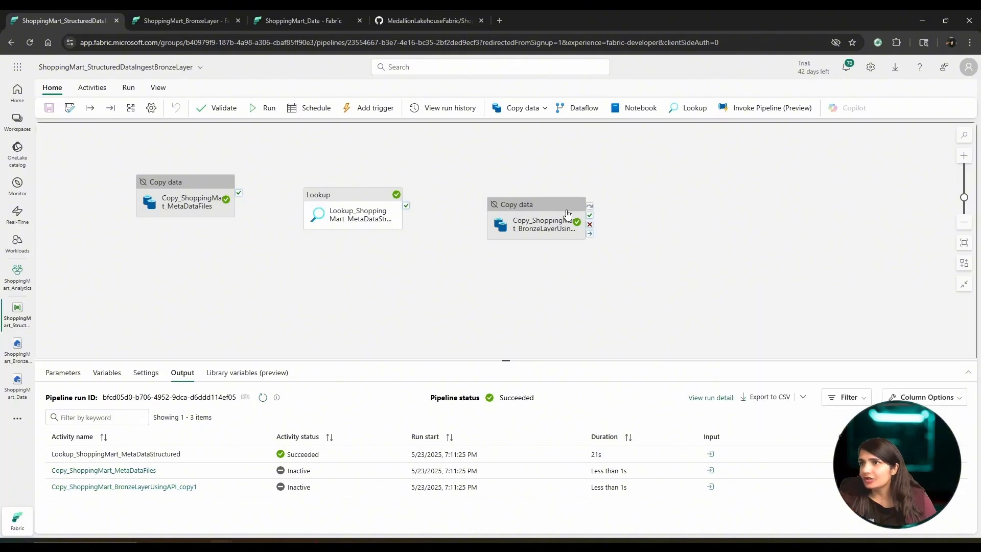
Move the inactive BronzeLayer copy activity farther from the Lookup and add a ForEach activity between them.
{"action": "left_click_drag", "start_coordinate": [554, 208], "coordinate": [684, 194]}
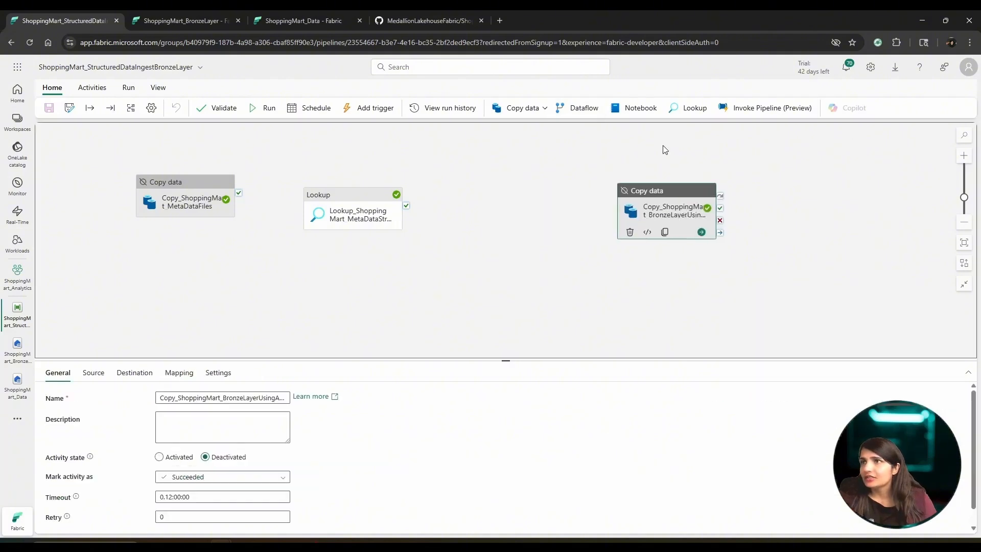
{"action": "left_click", "coordinate": [92, 87]}
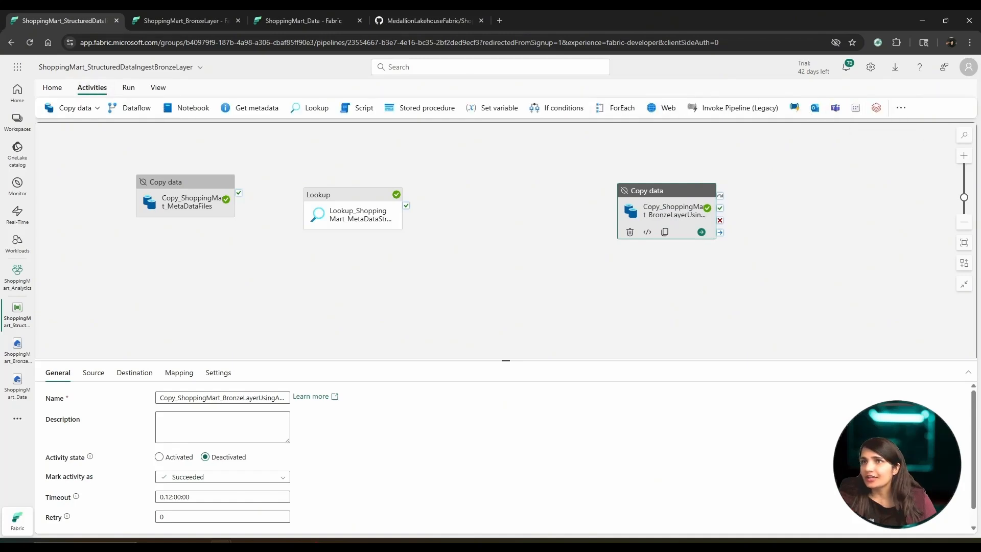
{"action": "left_click", "coordinate": [902, 107]}
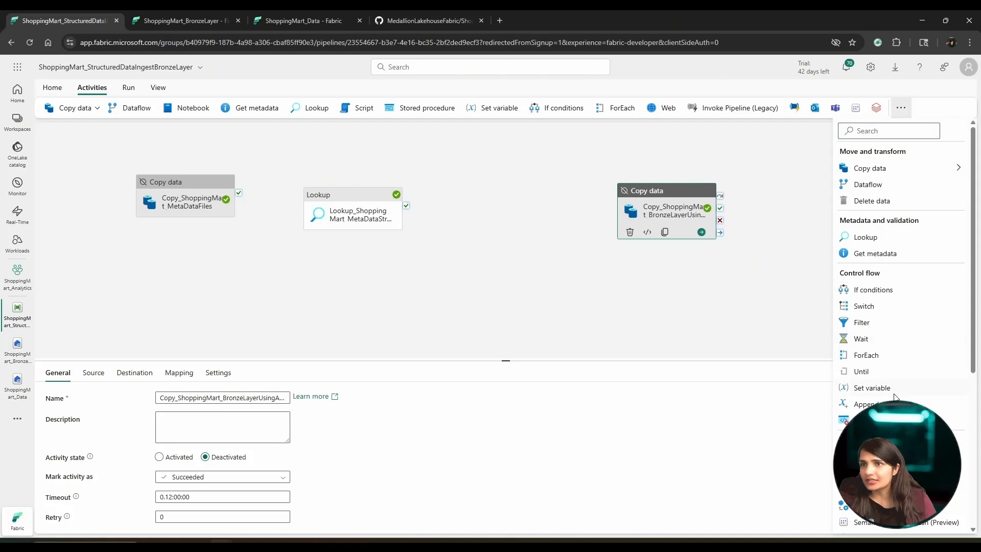
{"action": "left_click_drag", "start_coordinate": [890, 354], "coordinate": [469, 213]}
{"action": "left_click", "coordinate": [900, 355]}
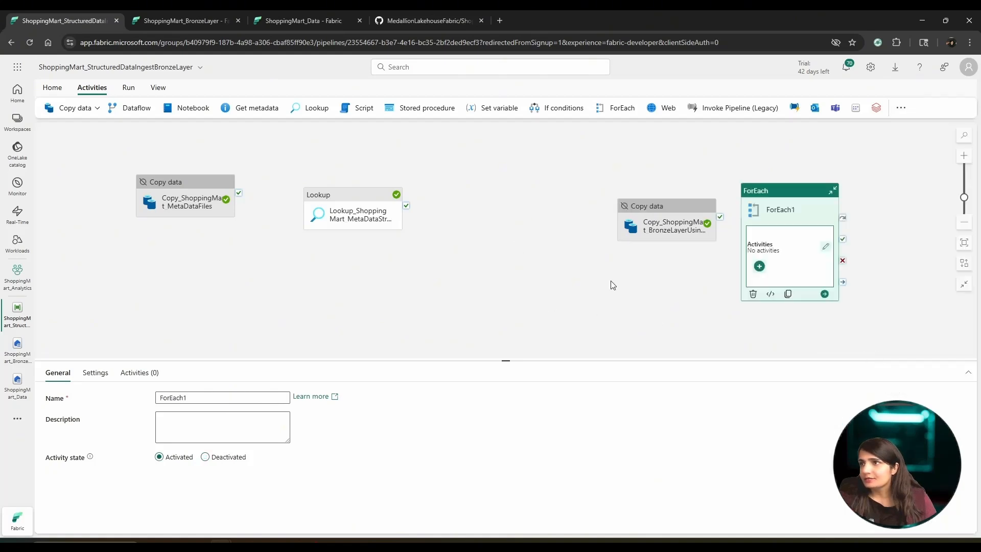
{"action": "left_click_drag", "start_coordinate": [785, 201], "coordinate": [499, 171]}
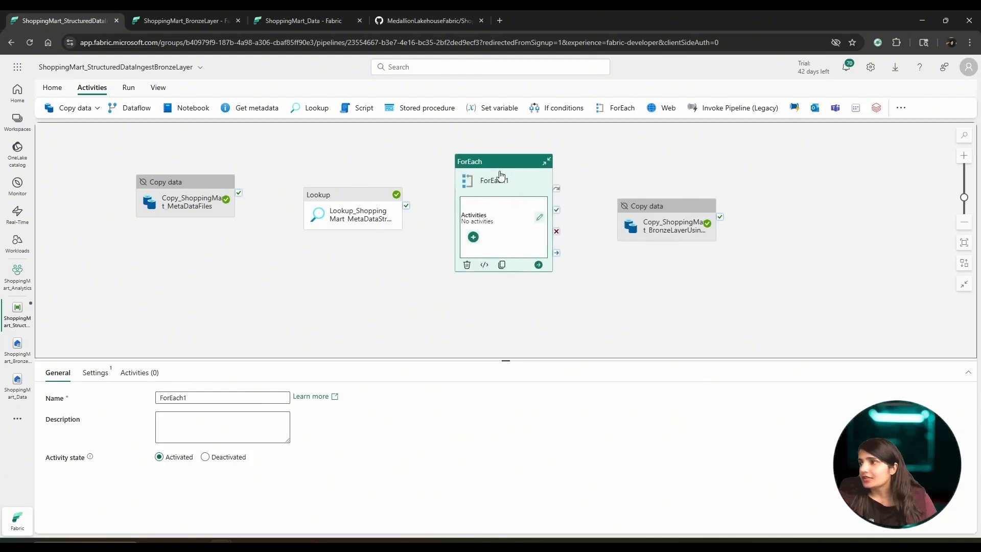
Rename the ForEach activity as ForEachSourceStructuredFile.
{"action": "left_click", "coordinate": [95, 373]}
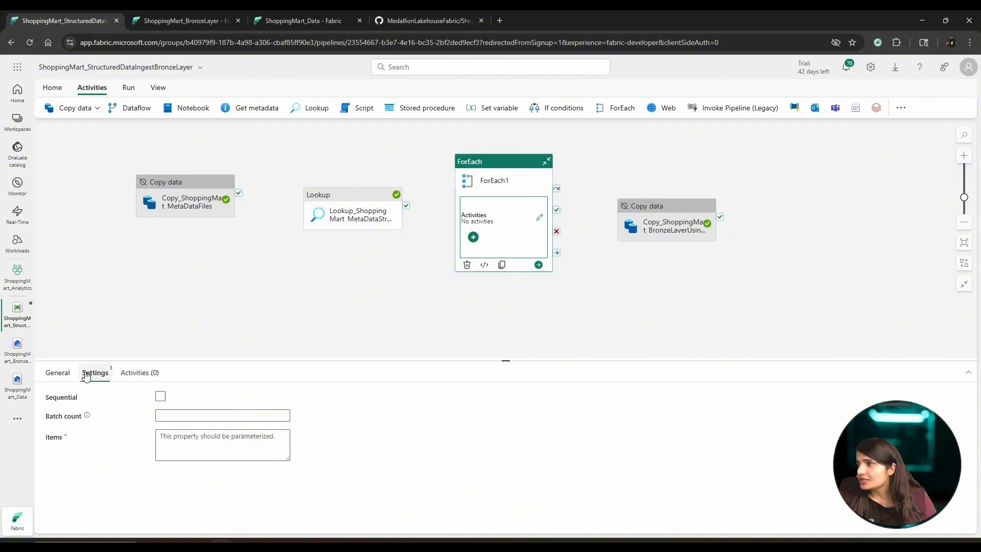
{"action": "left_click", "coordinate": [73, 373]}
{"action": "left_click", "coordinate": [199, 398]}
{"action": "key", "text": "BackSpace"}
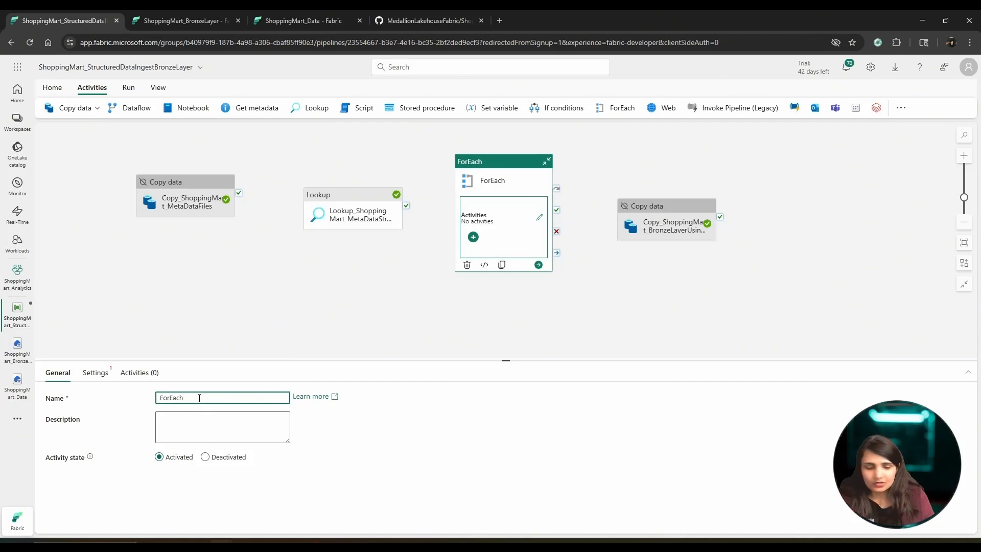
{"action": "type", "text": "Source"}
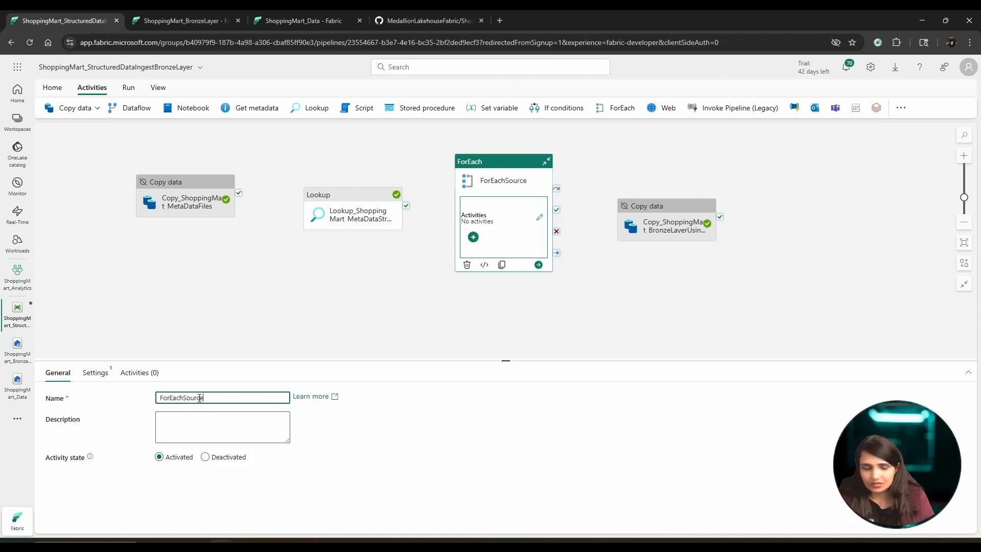
{"action": "type", "text": "Structu"}
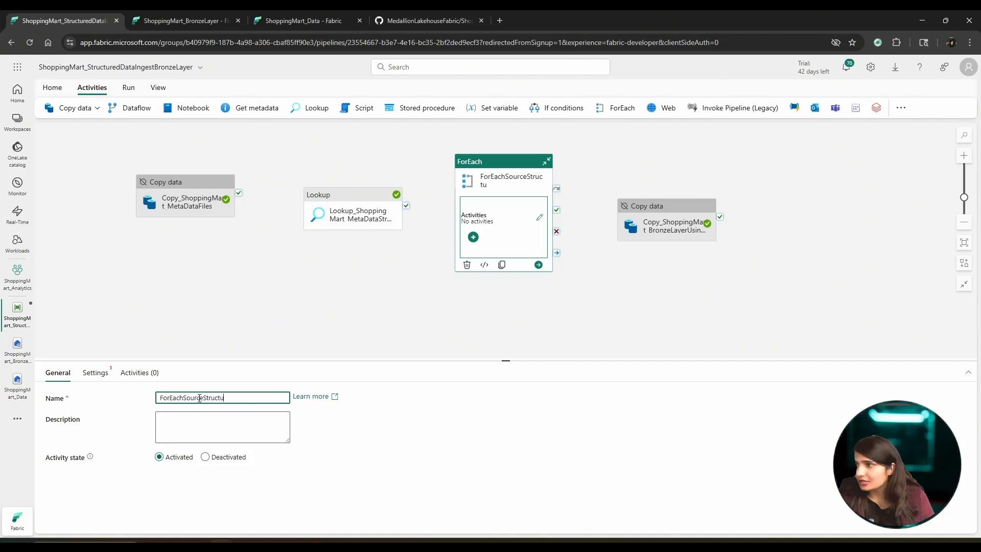
{"action": "type", "text": "red"}
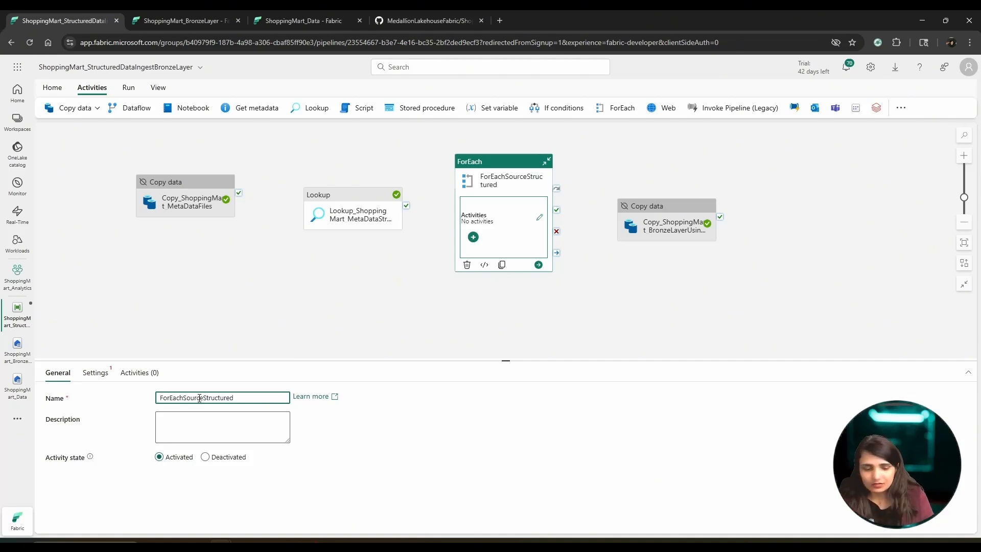
{"action": "type", "text": "File"}
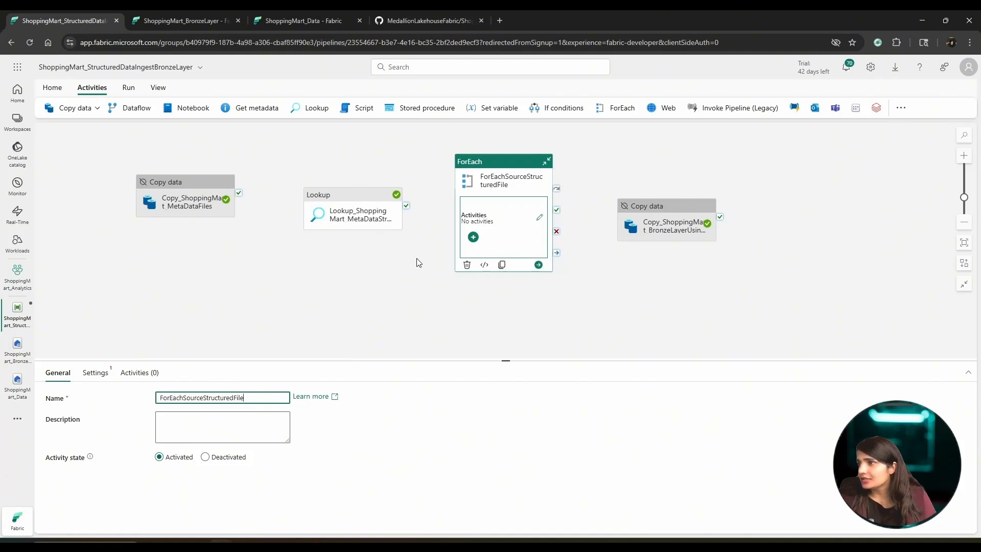
Connect the Lookup activity's success output to the ForEach activity and open the ForEach settings.
{"action": "left_click", "coordinate": [95, 373]}
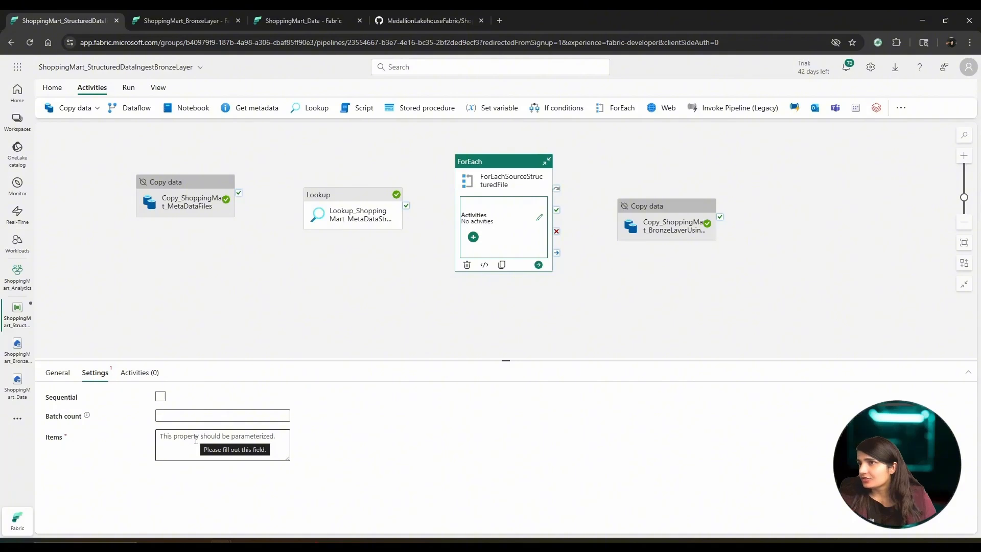
{"action": "left_click_drag", "start_coordinate": [406, 205], "coordinate": [465, 223]}
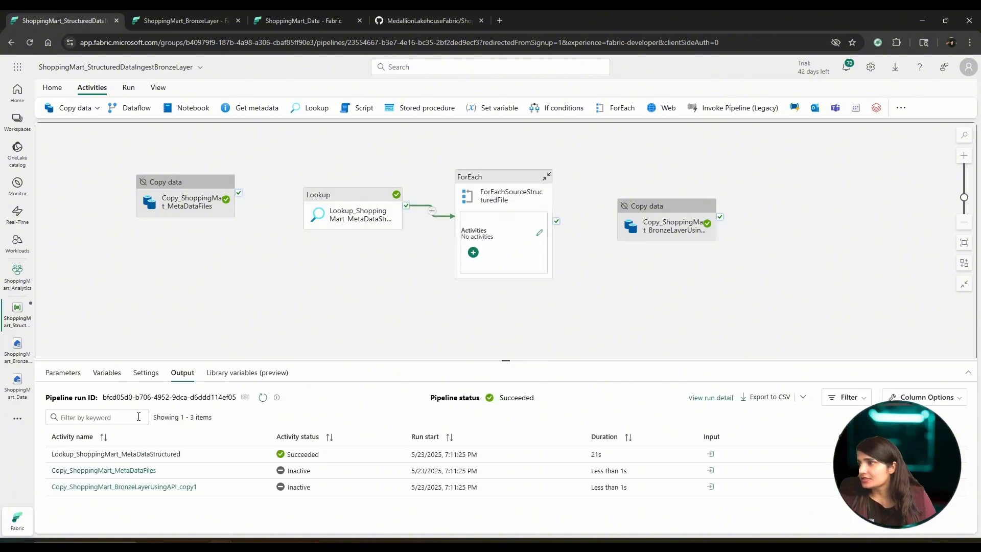
{"action": "left_click", "coordinate": [498, 240]}
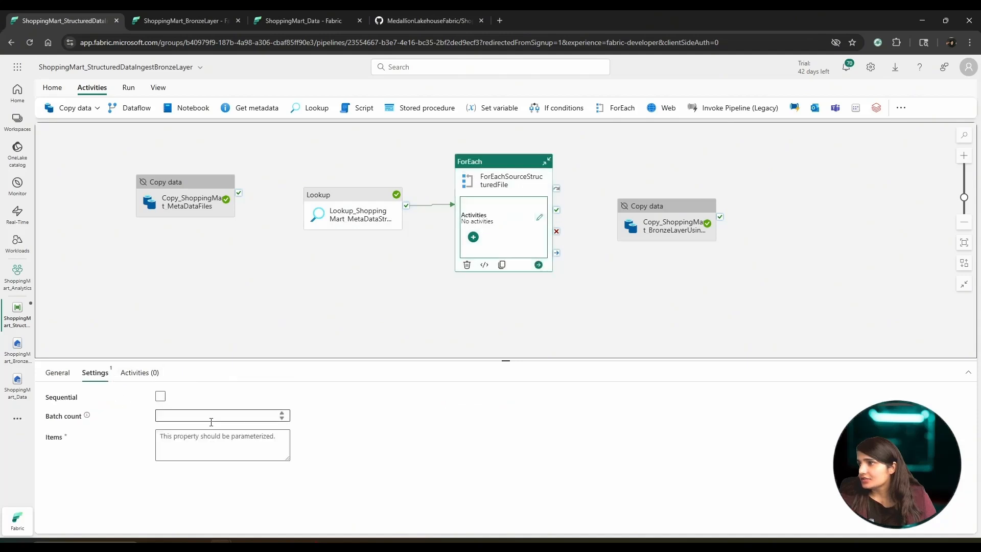
{"action": "left_click", "coordinate": [201, 435]}
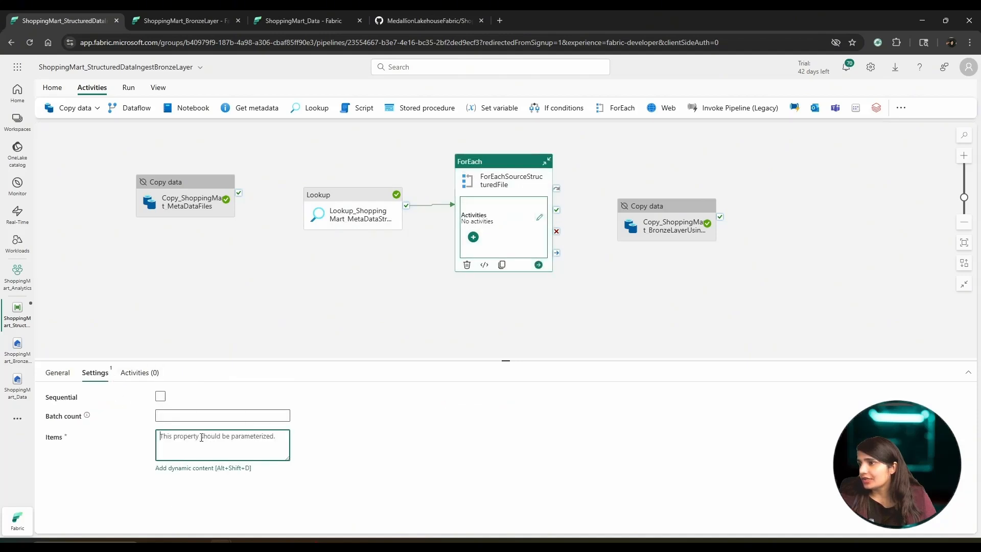
{"action": "left_click", "coordinate": [192, 469]}
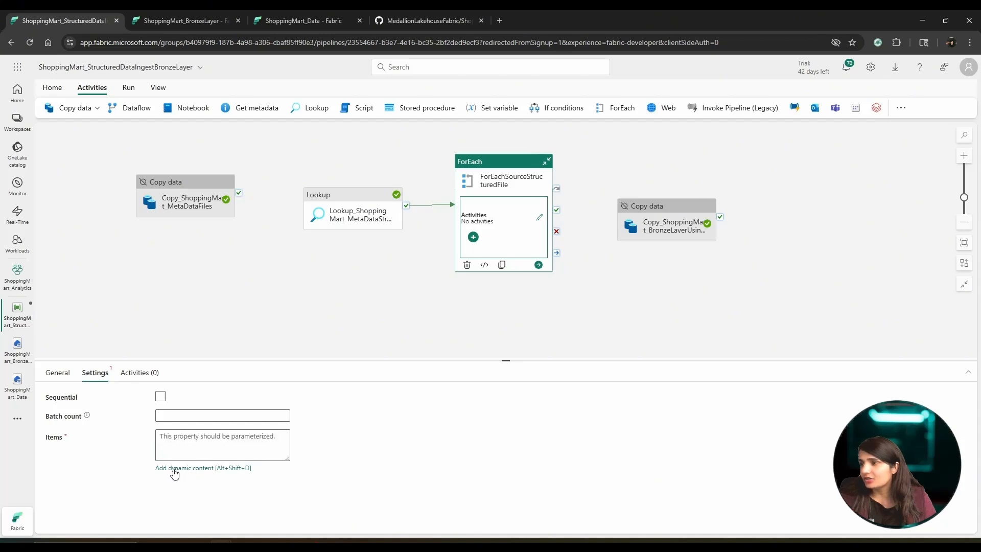
{"action": "left_click", "coordinate": [175, 468]}
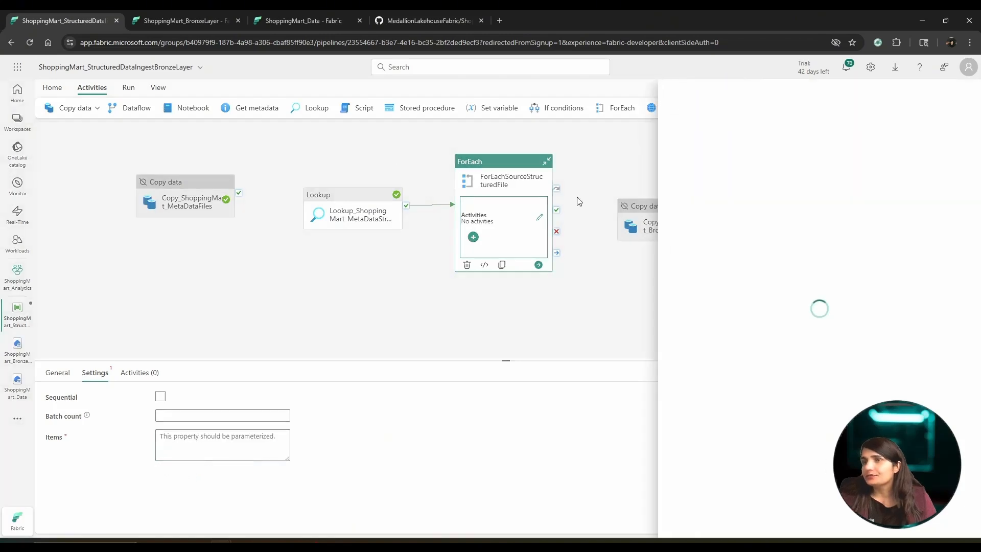
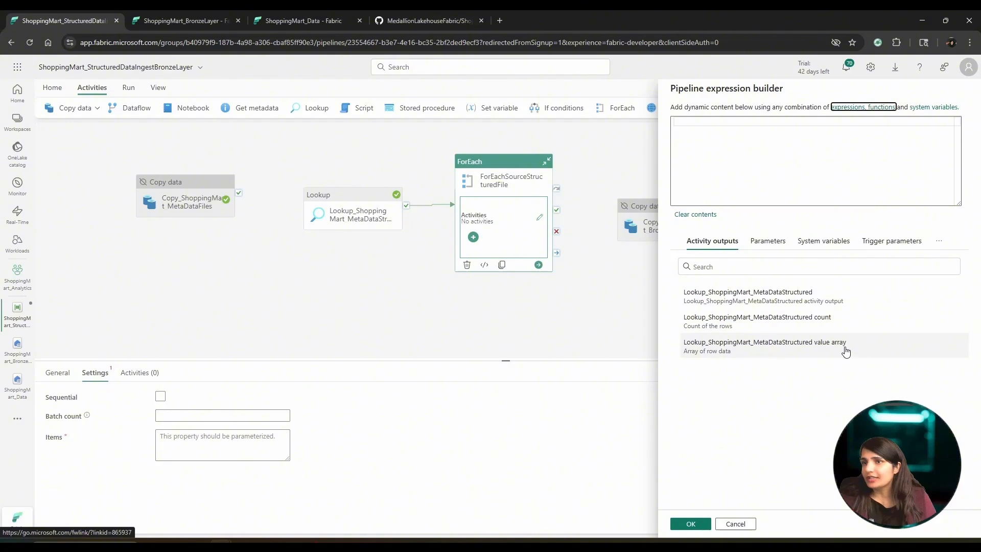
{"action": "left_click", "coordinate": [753, 350]}
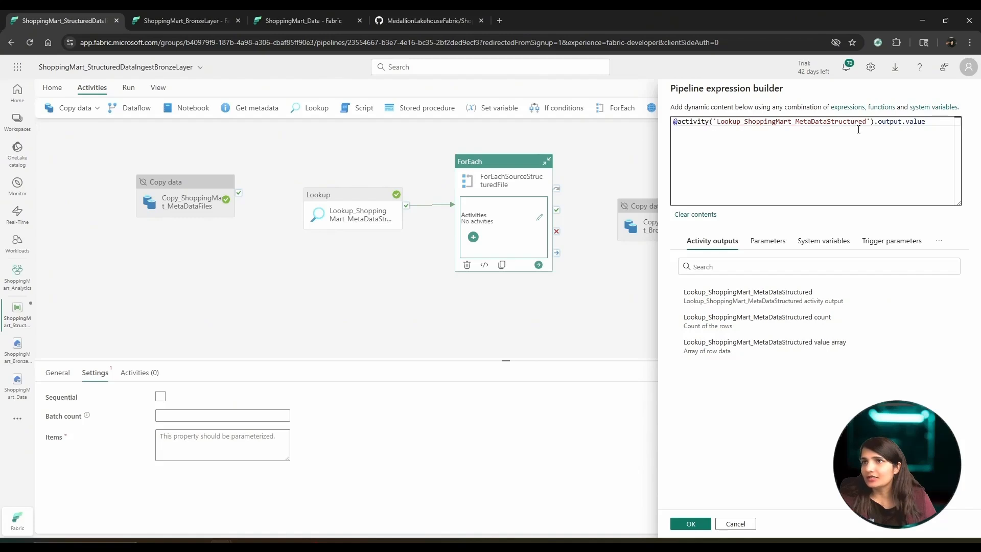
{"action": "left_click_drag", "start_coordinate": [866, 124], "coordinate": [713, 125]}
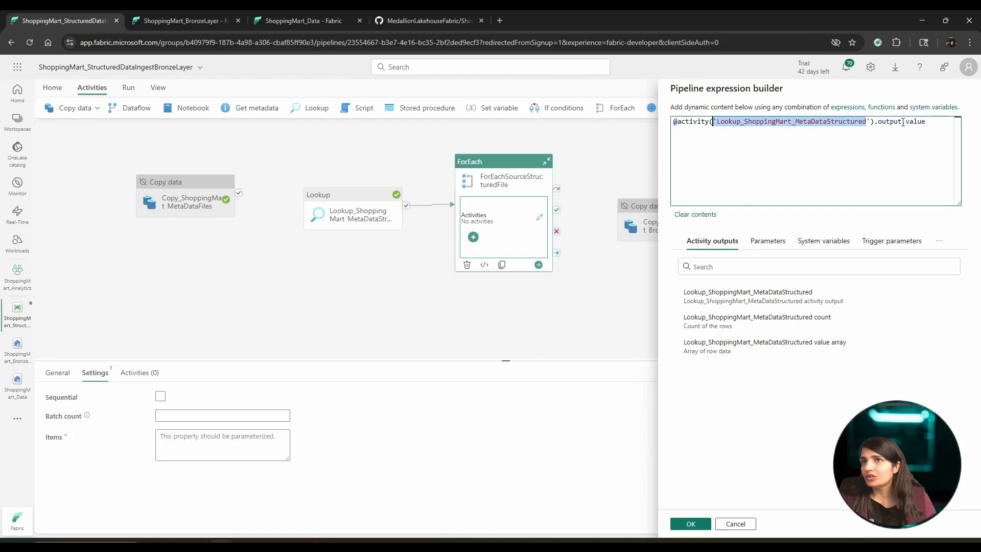
{"action": "left_click_drag", "start_coordinate": [904, 122], "coordinate": [882, 125]}
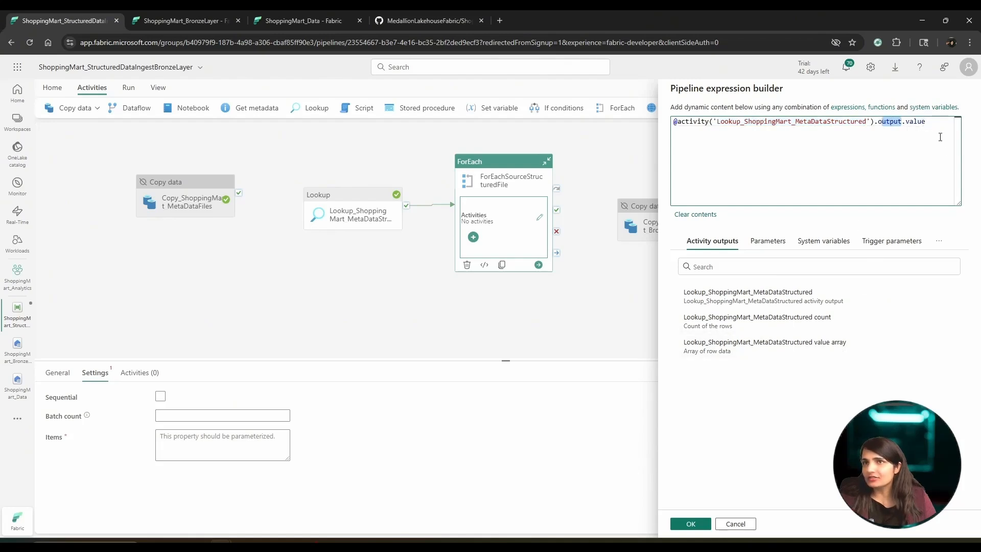
{"action": "left_click_drag", "start_coordinate": [925, 123], "coordinate": [906, 124]}
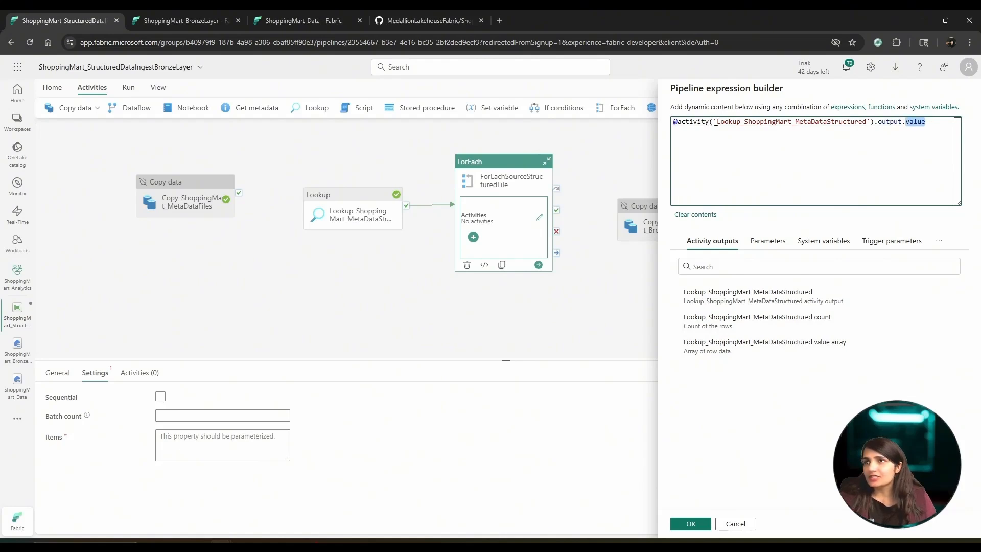
{"action": "left_click_drag", "start_coordinate": [716, 121], "coordinate": [936, 124]}
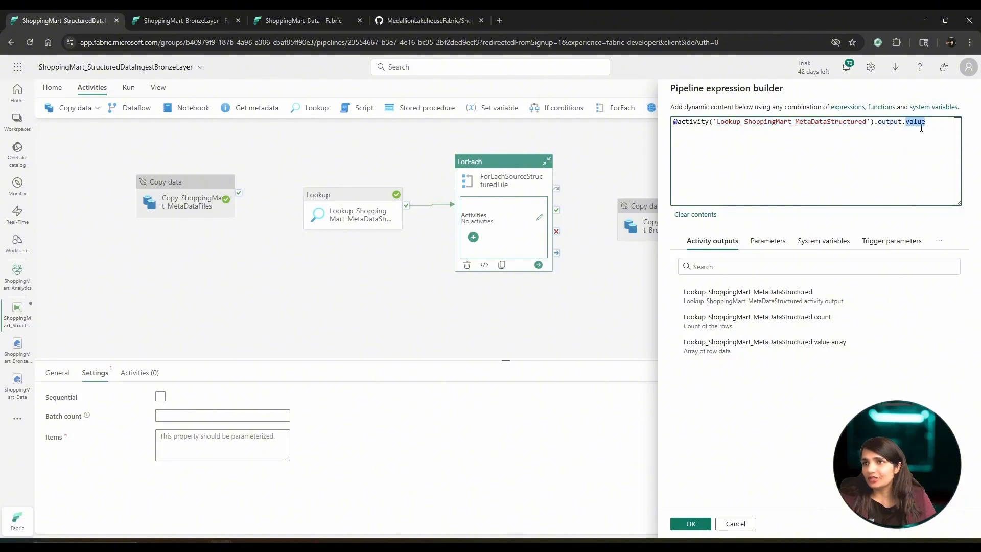
{"action": "left_click", "coordinate": [696, 524]}
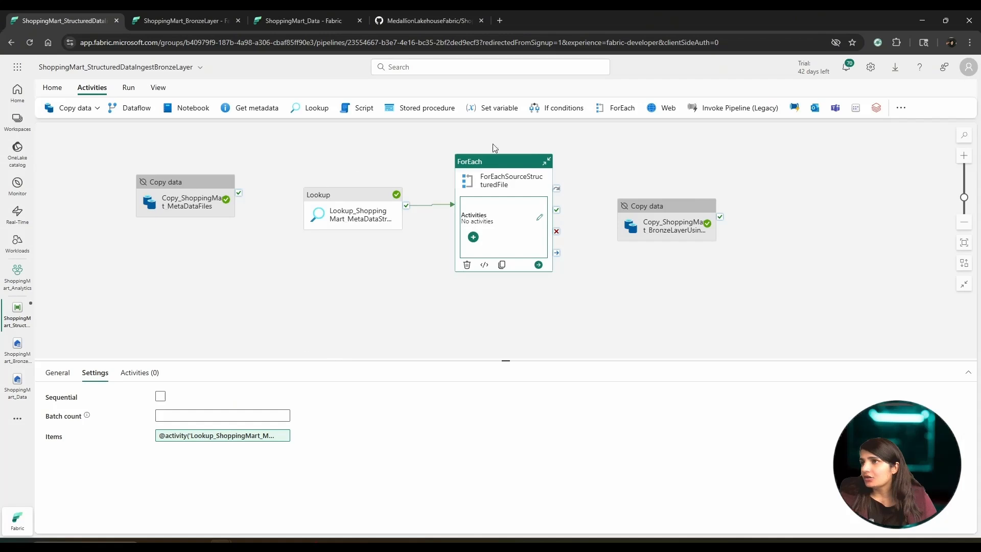
Move the inactive BronzeLayer copy activity from the main canvas into the ForEachSourceStructuredFile loop and activate it.
{"action": "left_click", "coordinate": [656, 204]}
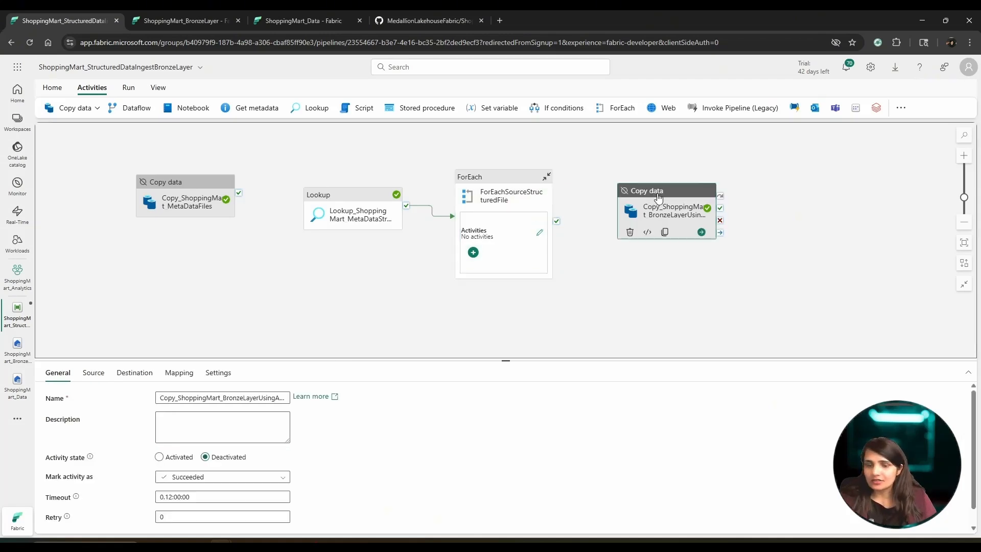
{"action": "key", "text": "Delete"}
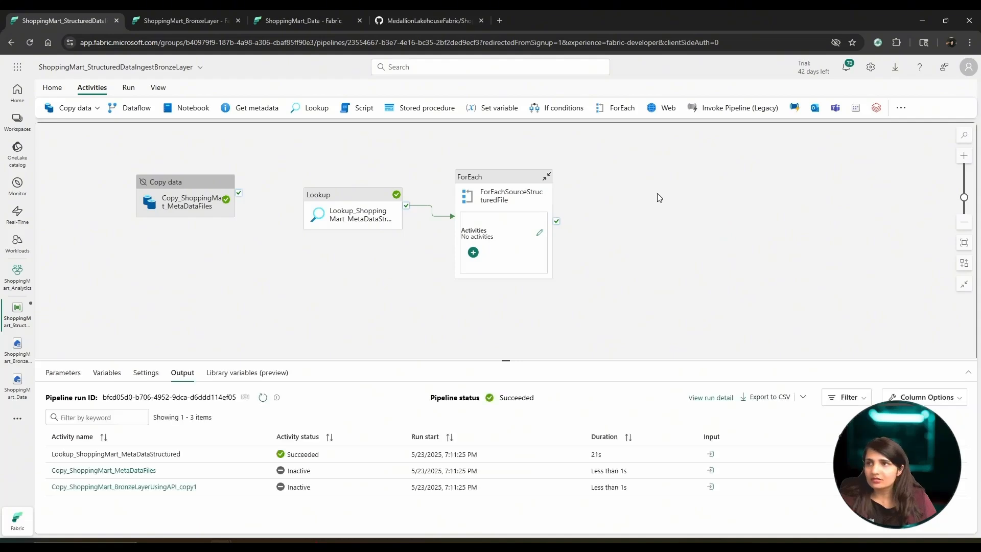
{"action": "left_click", "coordinate": [541, 235]}
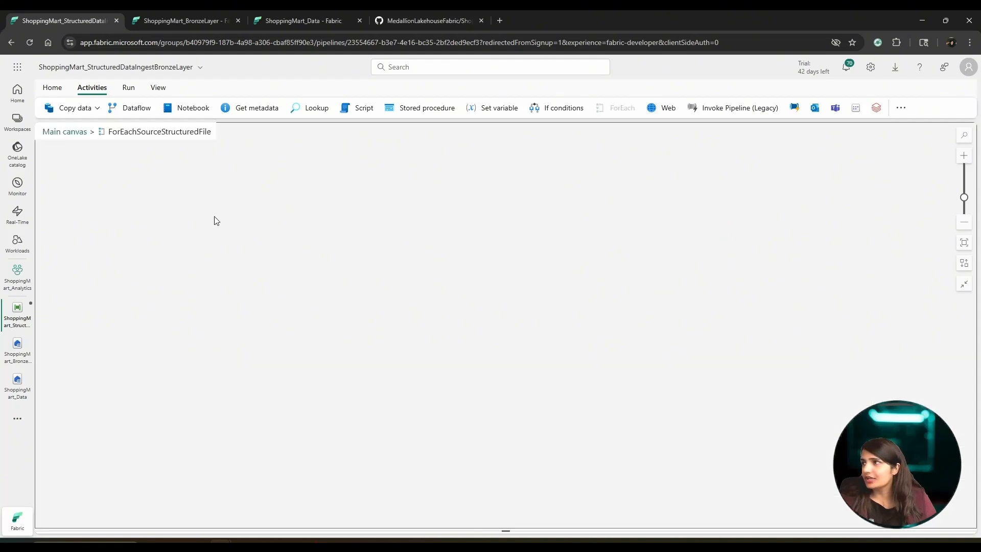
{"action": "key", "text": "ctrl+v"}
{"action": "left_click_drag", "start_coordinate": [87, 236], "coordinate": [282, 185]}
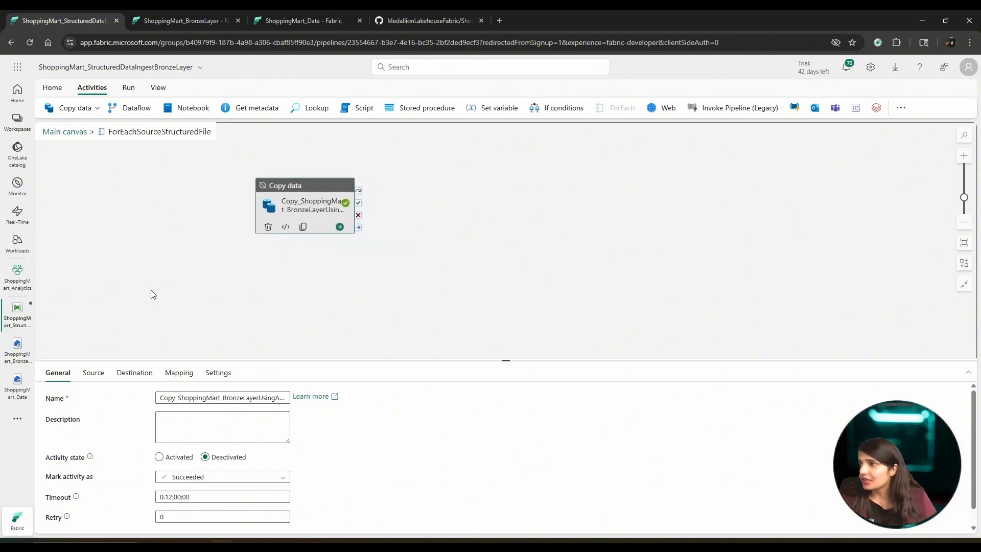
{"action": "right_click", "coordinate": [288, 190]}
{"action": "left_click", "coordinate": [304, 220]}
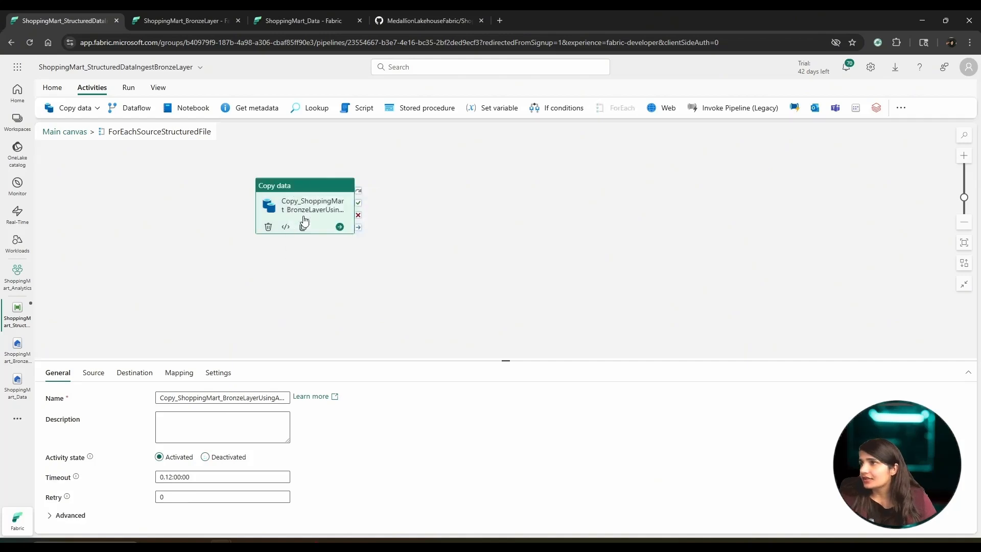
{"action": "left_click", "coordinate": [94, 373]}
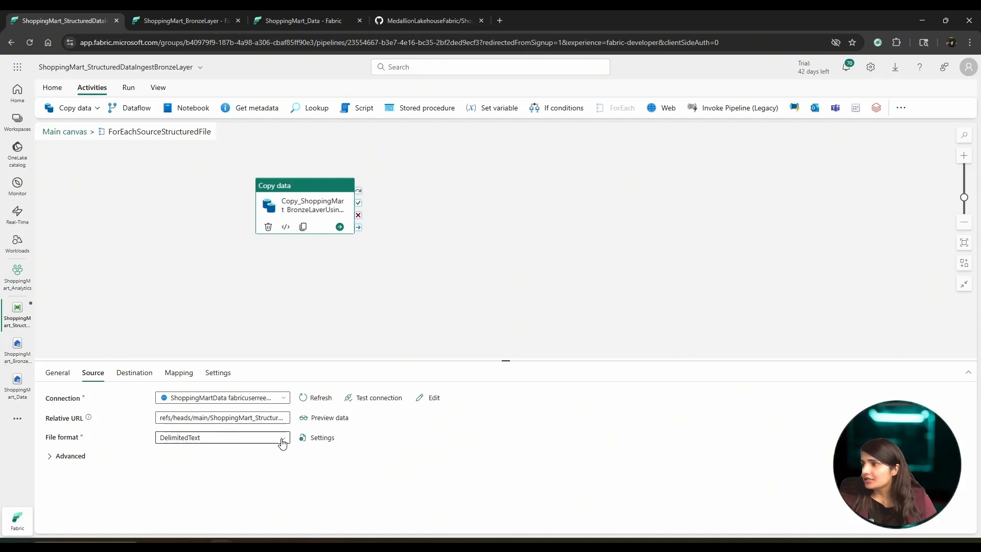
{"action": "left_click", "coordinate": [277, 418]}
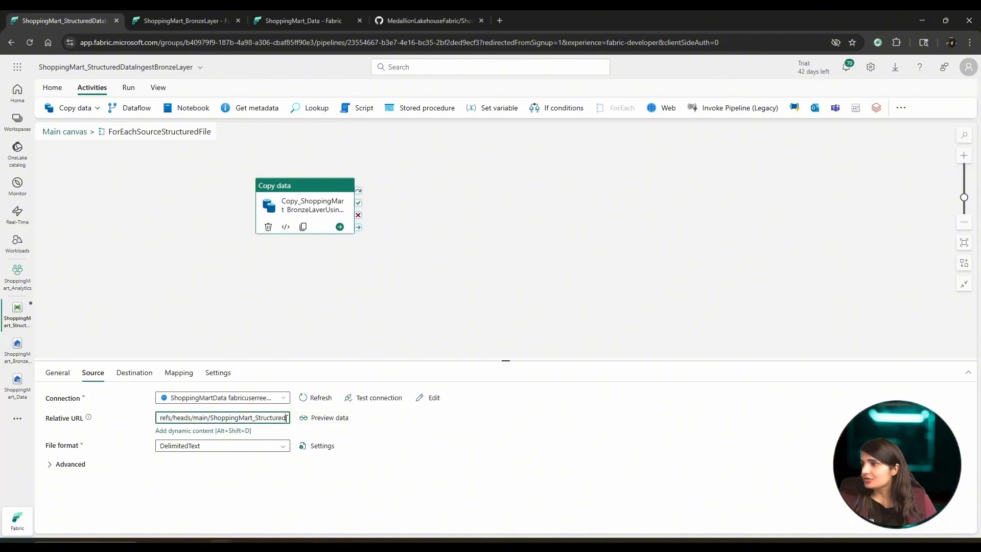
{"action": "left_click_drag", "start_coordinate": [286, 418], "coordinate": [131, 421]}
{"action": "key", "text": "BackSpace"}
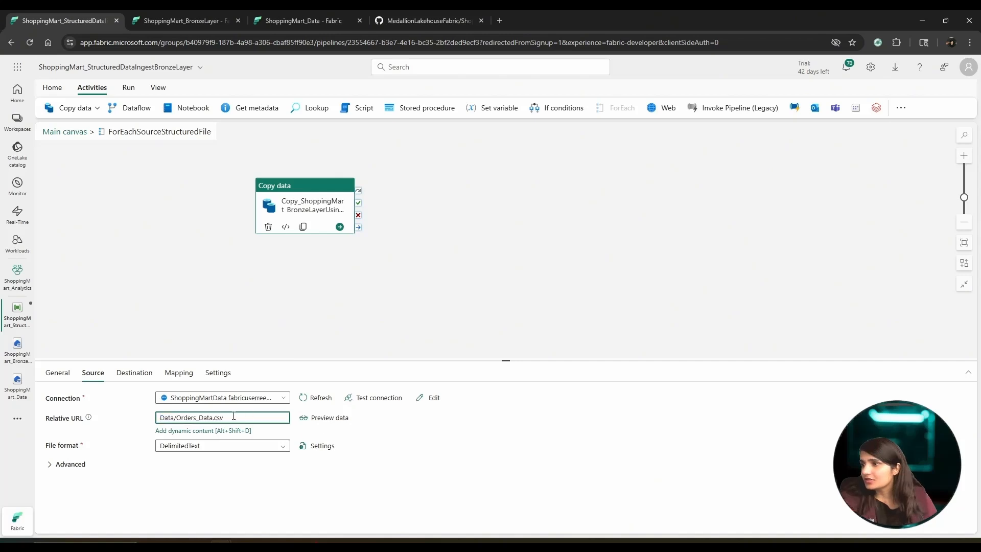
{"action": "left_click_drag", "start_coordinate": [234, 416], "coordinate": [125, 408]}
{"action": "key", "text": "BackSpace"}
{"action": "left_click", "coordinate": [191, 431]}
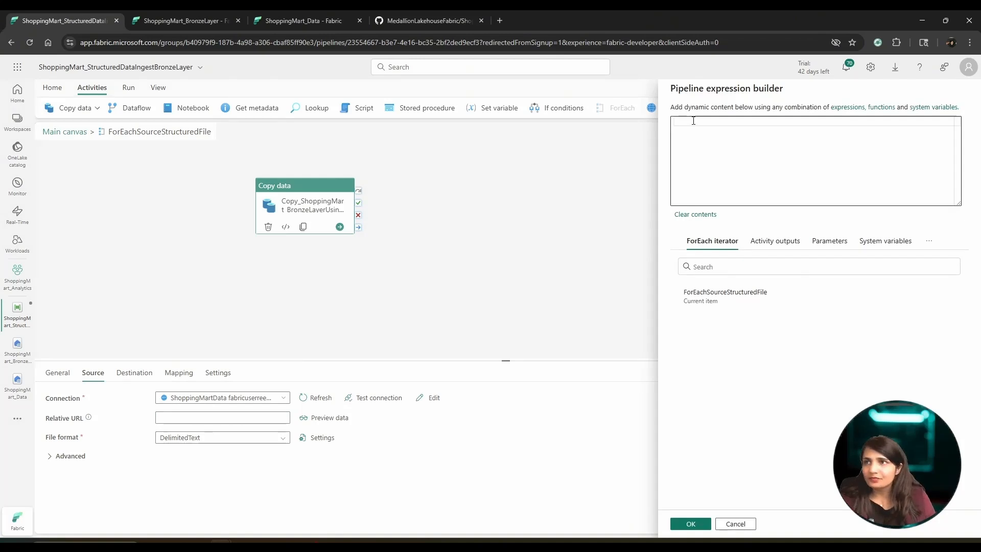
{"action": "left_click", "coordinate": [742, 307]}
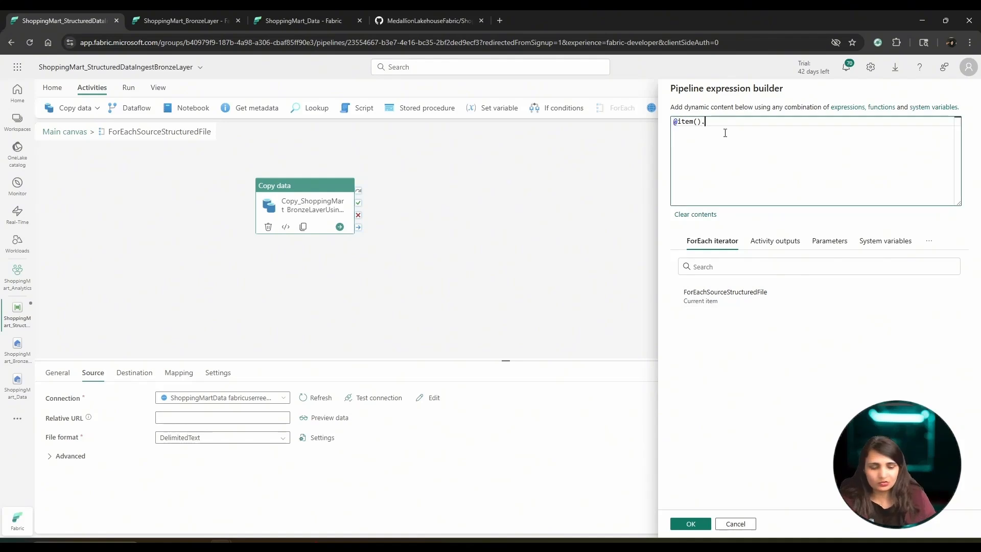
{"action": "type", "text": ".source_url"}
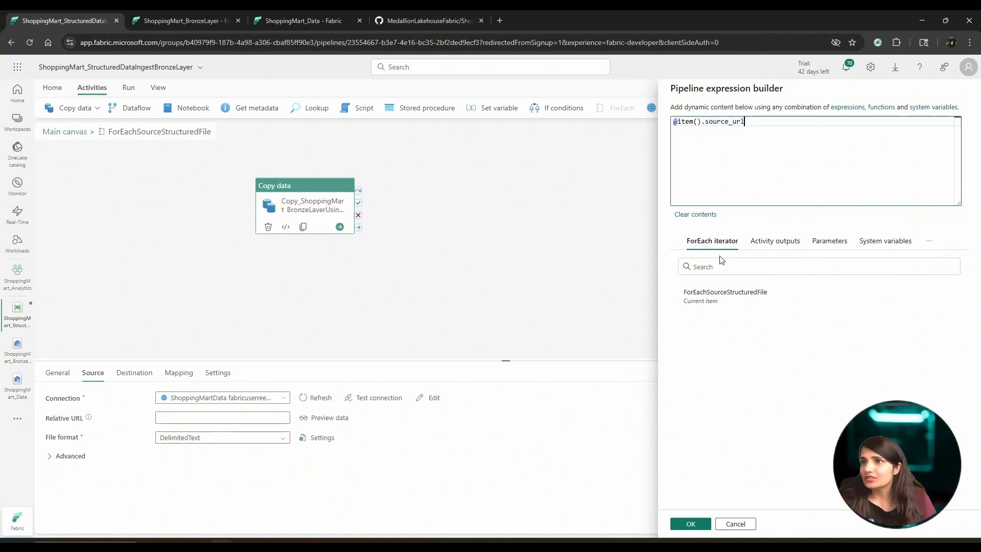
{"action": "left_click_drag", "start_coordinate": [759, 127], "coordinate": [708, 123]}
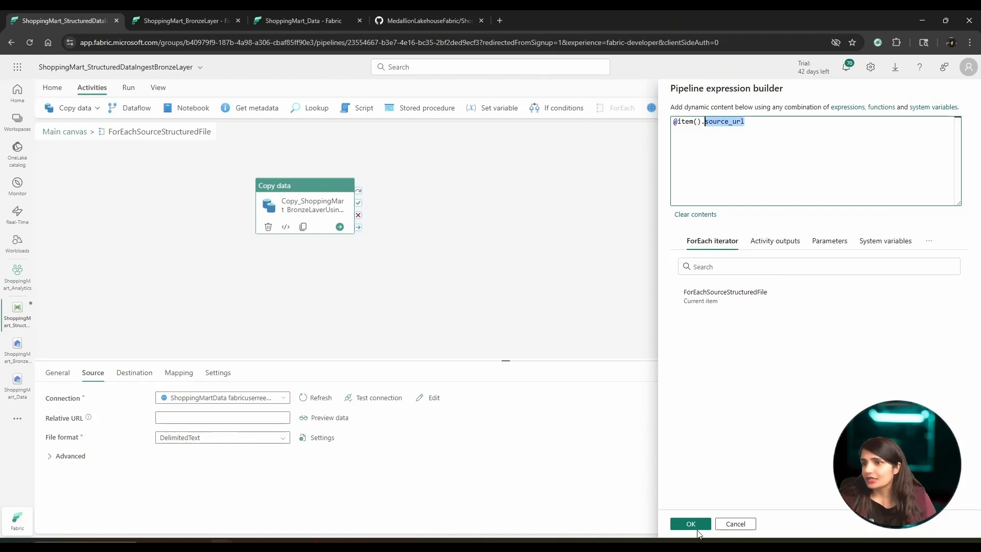
{"action": "left_click", "coordinate": [697, 529]}
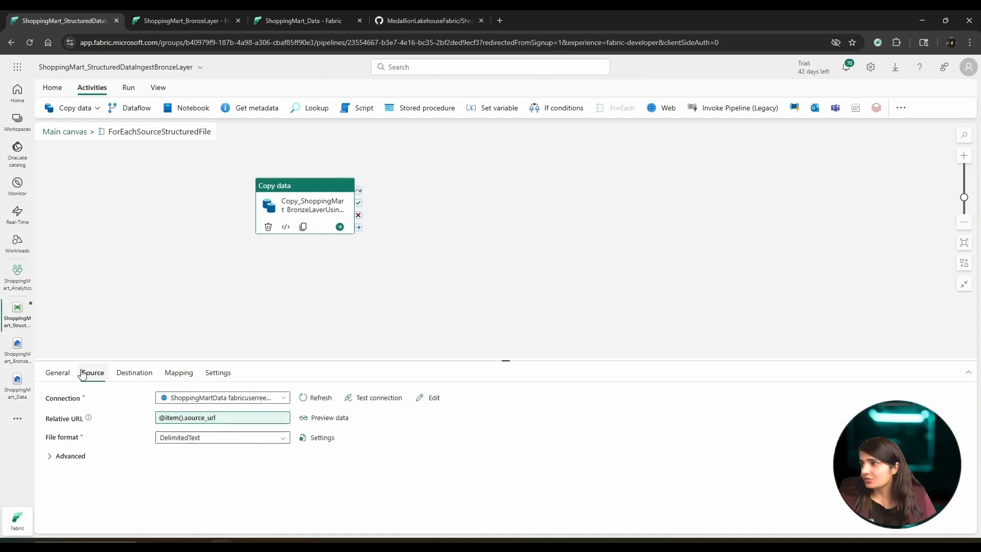
{"action": "left_click", "coordinate": [133, 372]}
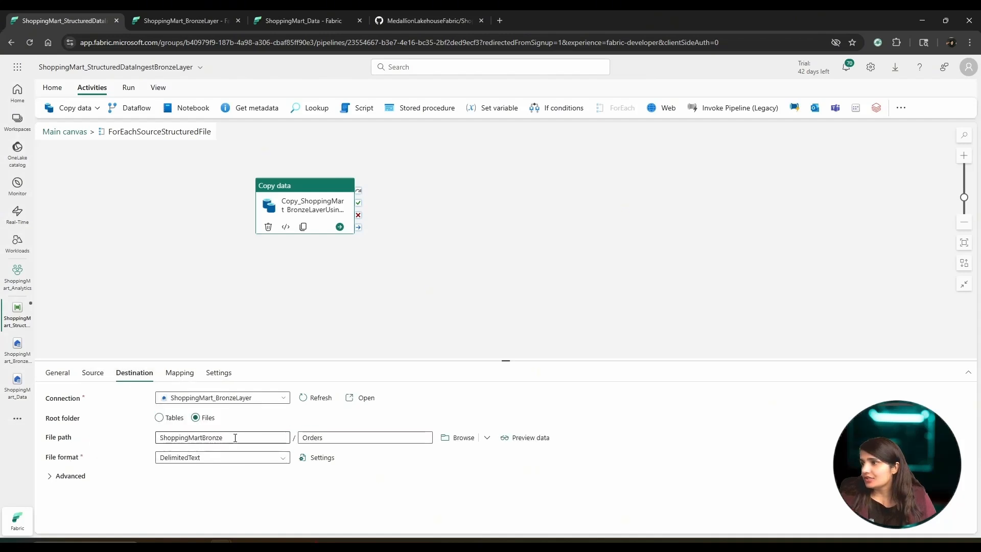
{"action": "left_click", "coordinate": [265, 437]}
{"action": "left_click_drag", "start_coordinate": [281, 436], "coordinate": [153, 437]}
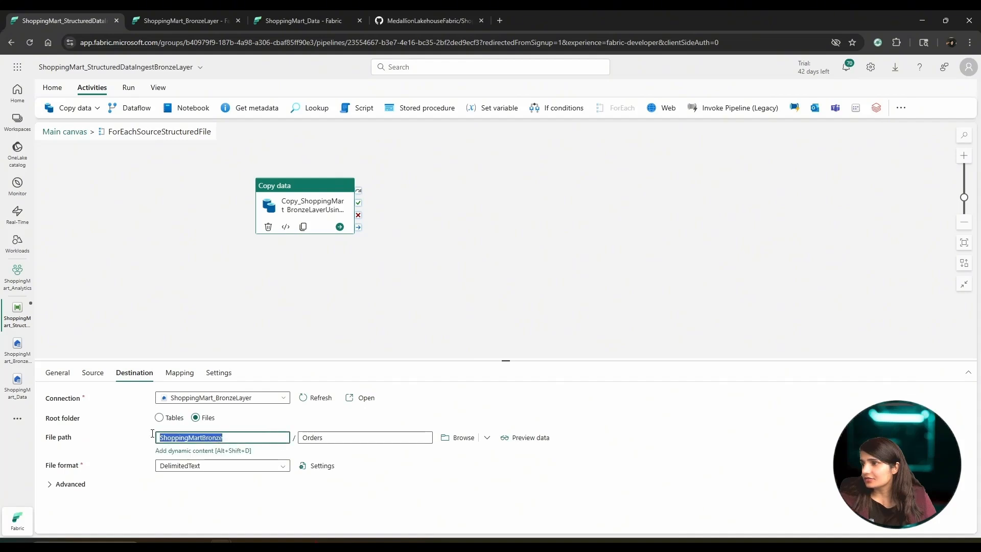
{"action": "key", "text": "BackSpace"}
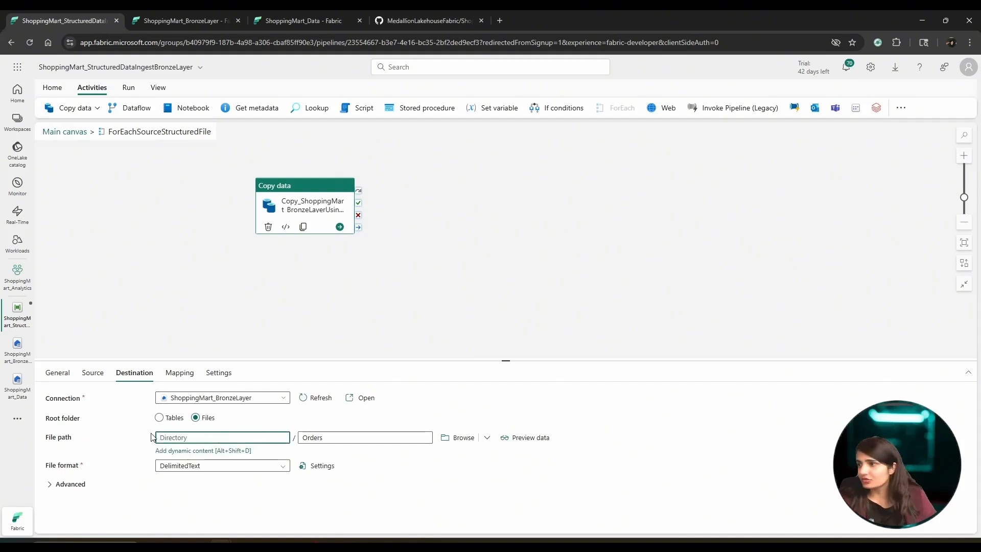
{"action": "left_click", "coordinate": [179, 450]}
{"action": "left_click", "coordinate": [704, 119]}
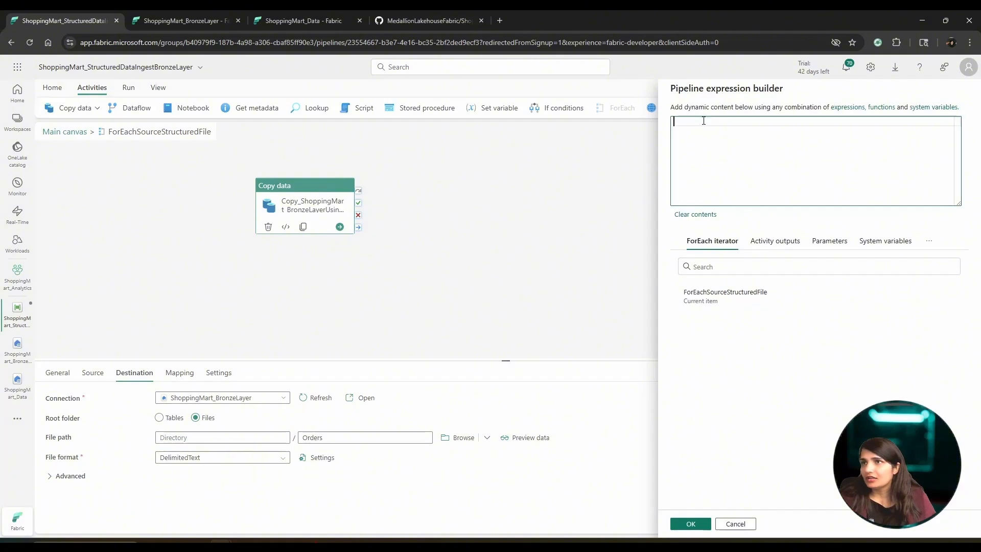
{"action": "type", "text": "@ite"}
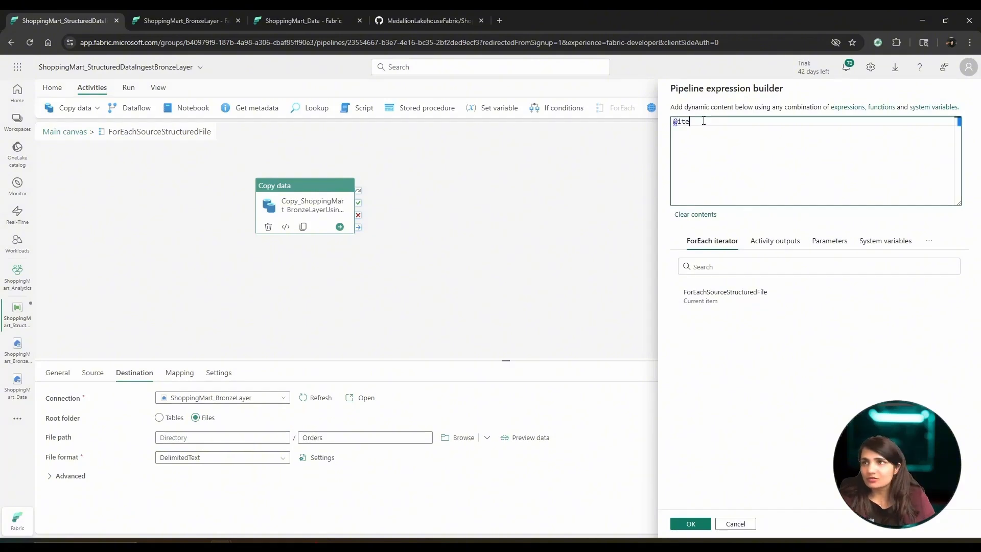
{"action": "type", "text": "m().si"}
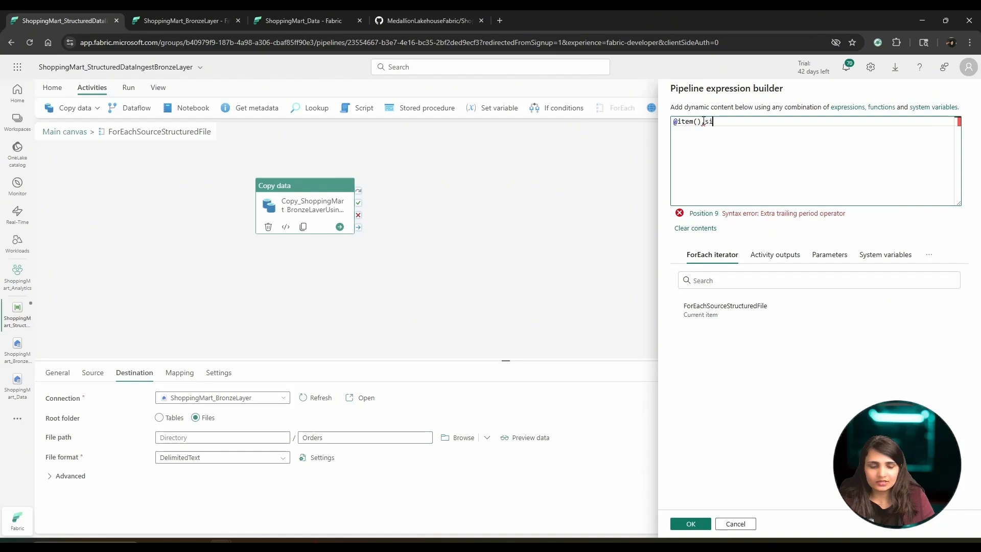
{"action": "type", "text": "nk_folder"}
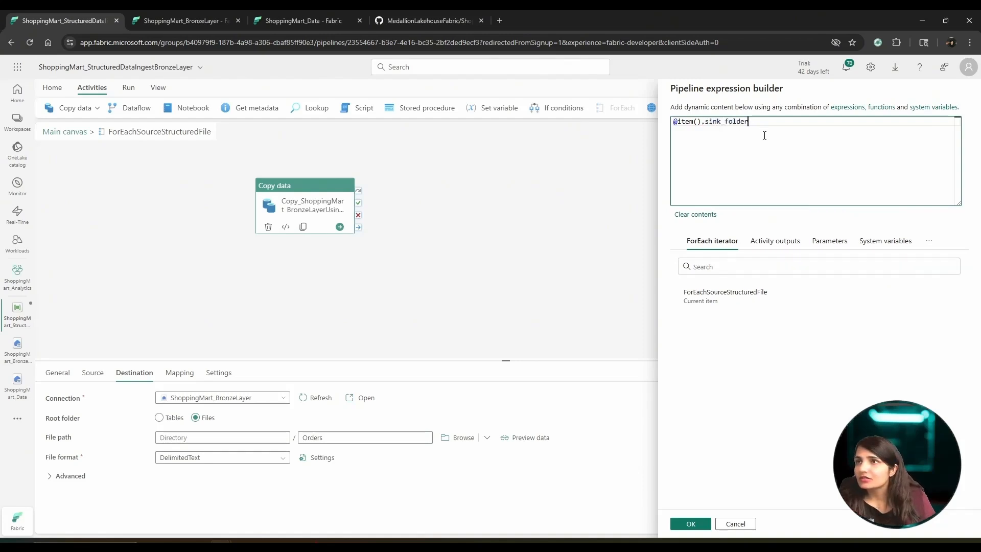
{"action": "left_click", "coordinate": [690, 523]}
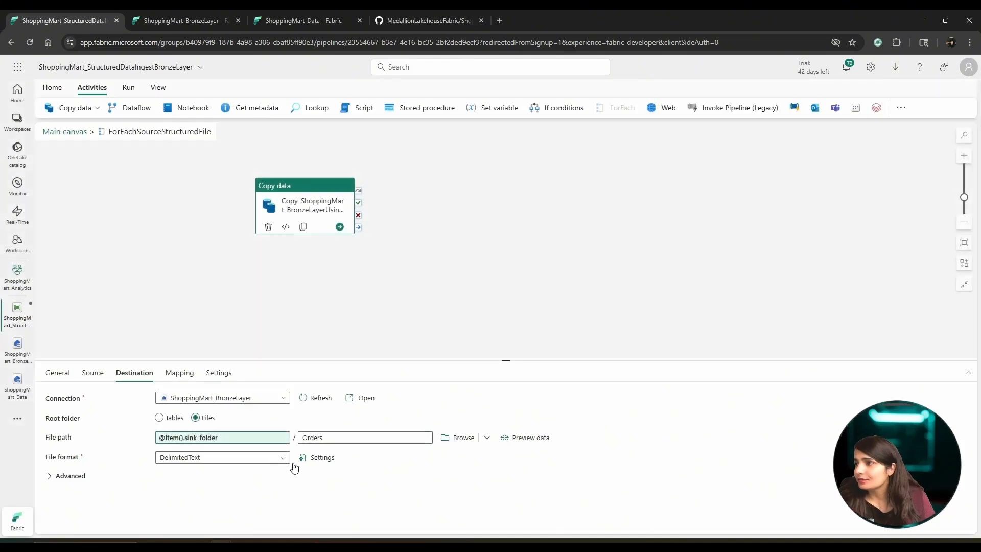
{"action": "left_click", "coordinate": [343, 437]}
{"action": "left_click_drag", "start_coordinate": [343, 437], "coordinate": [299, 437]}
{"action": "key", "text": "BackSpace"}
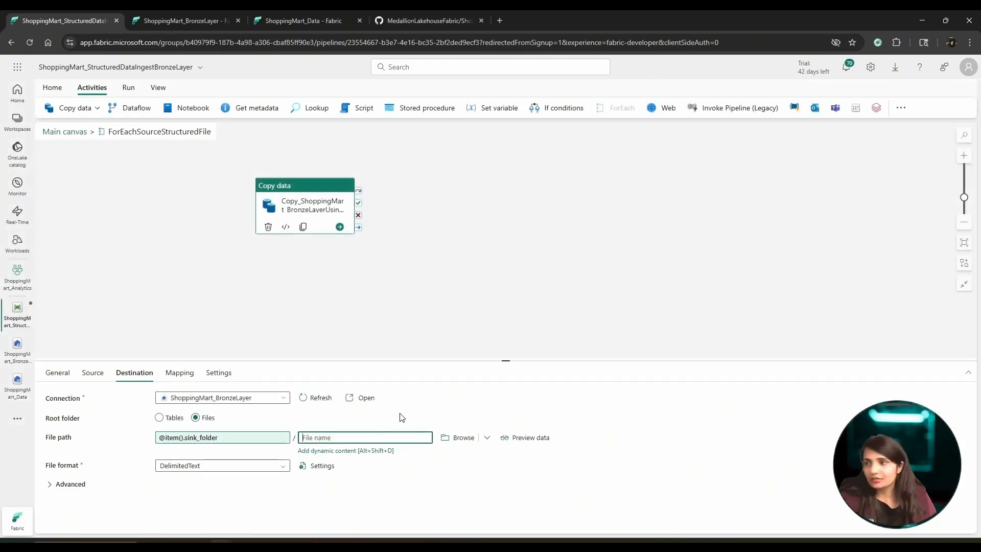
{"action": "left_click", "coordinate": [364, 451]}
{"action": "type", "text": "@"}
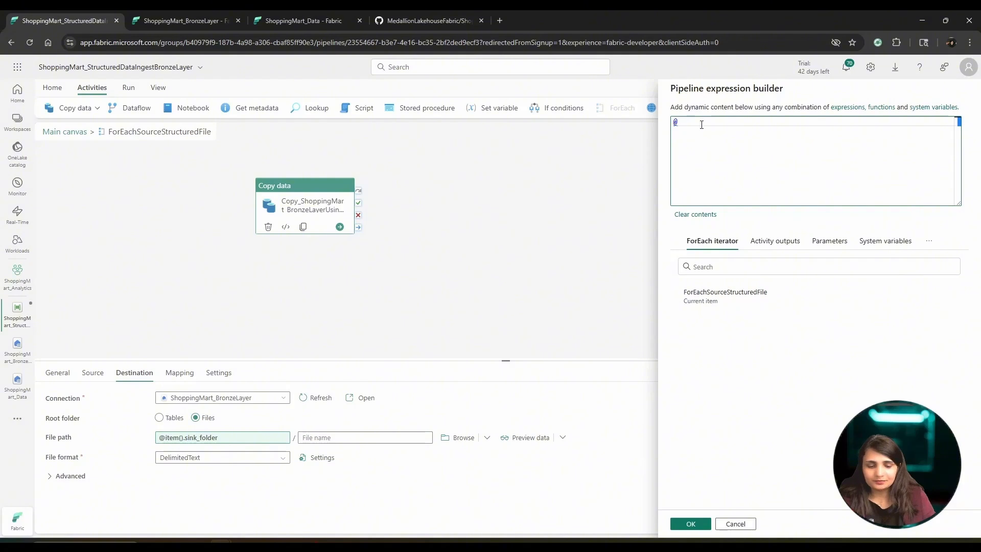
{"action": "type", "text": "item()"}
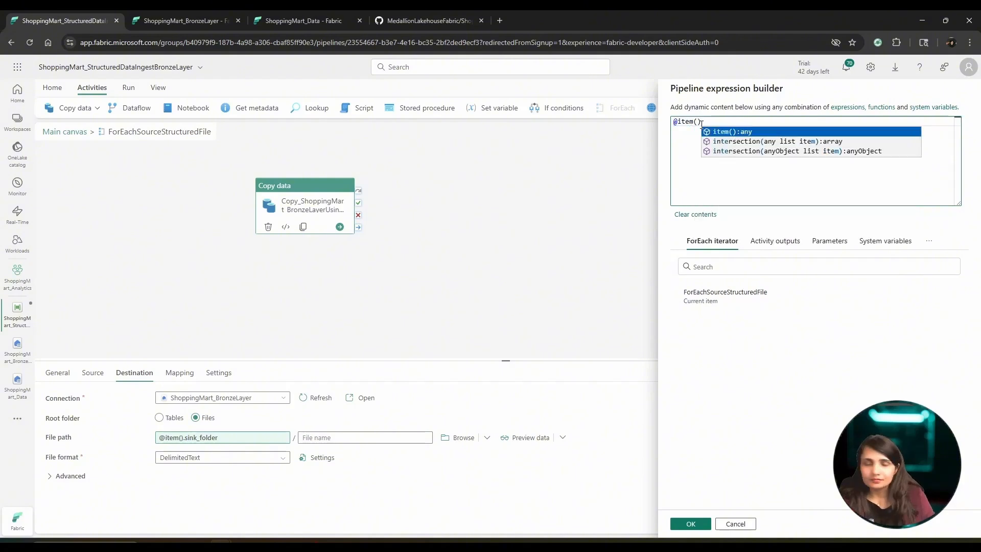
{"action": "type", "text": ".sink_file"}
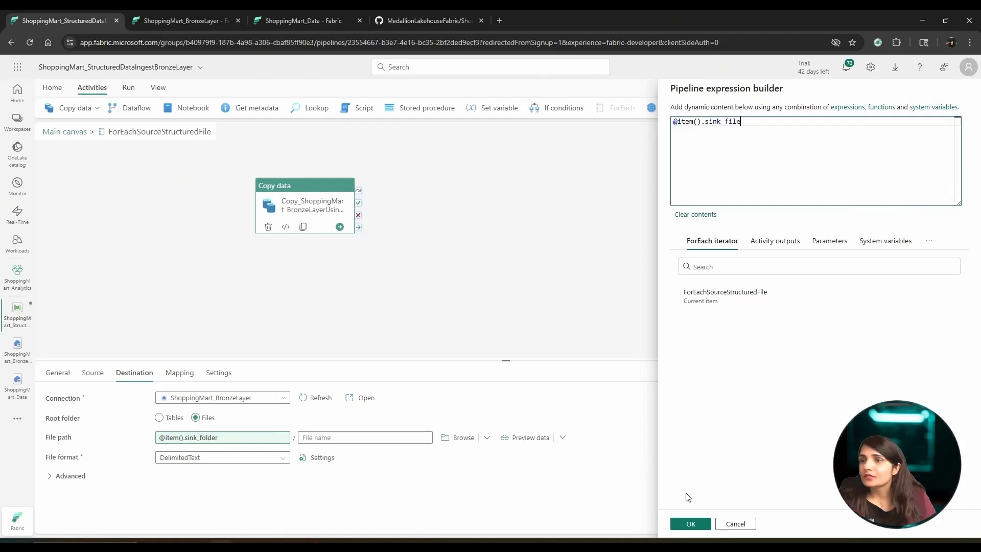
{"action": "left_click", "coordinate": [690, 523]}
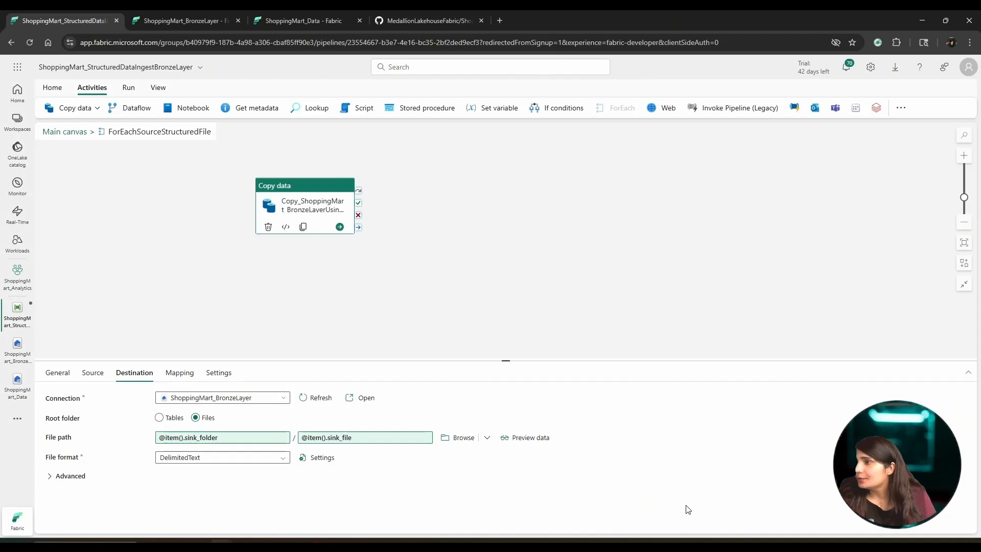
Add a Delete data activity to the ForEach loop and arrange it in front of the copy activity on the canvas.
{"action": "left_click", "coordinate": [92, 374]}
{"action": "left_click", "coordinate": [62, 374]}
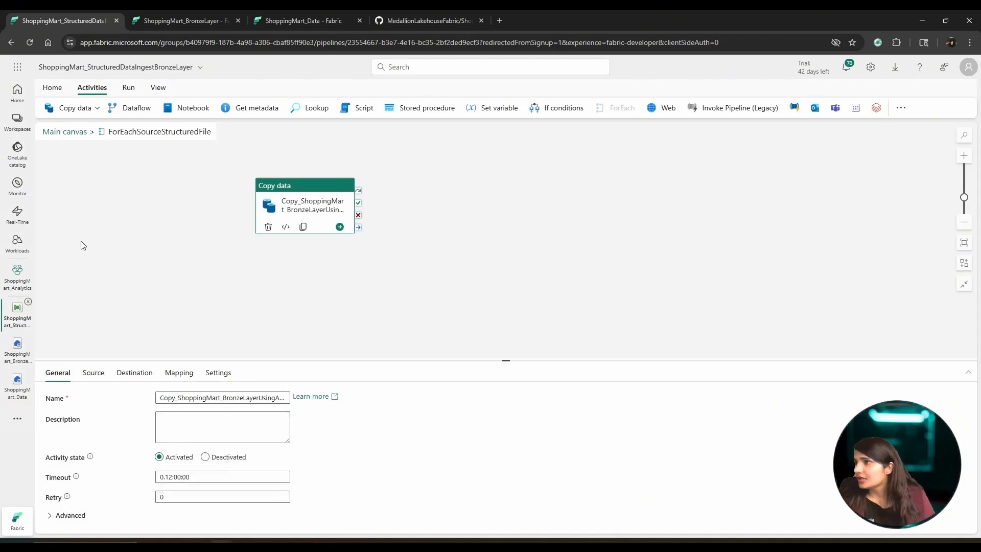
{"action": "left_click", "coordinate": [278, 187]}
{"action": "left_click_drag", "start_coordinate": [286, 188], "coordinate": [380, 190]}
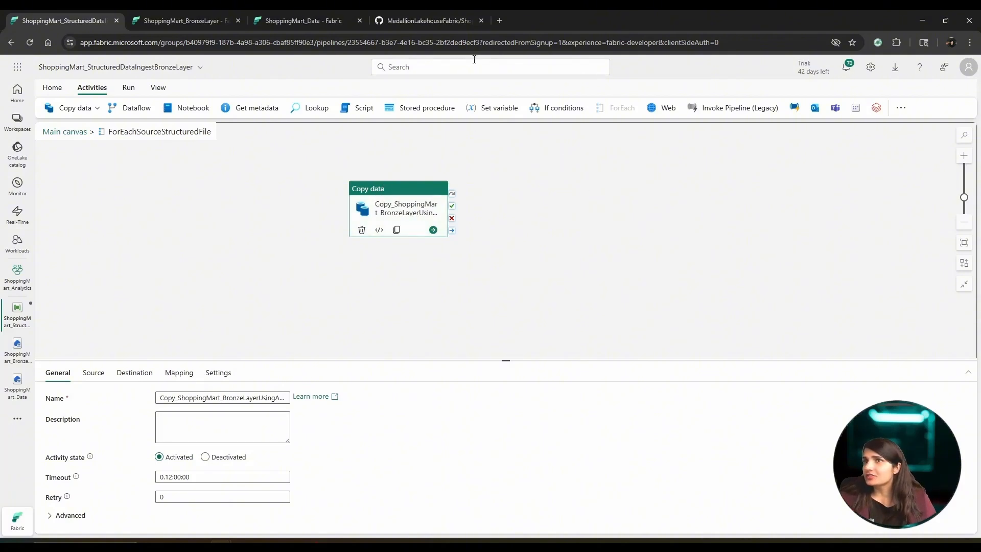
{"action": "left_click", "coordinate": [901, 109]}
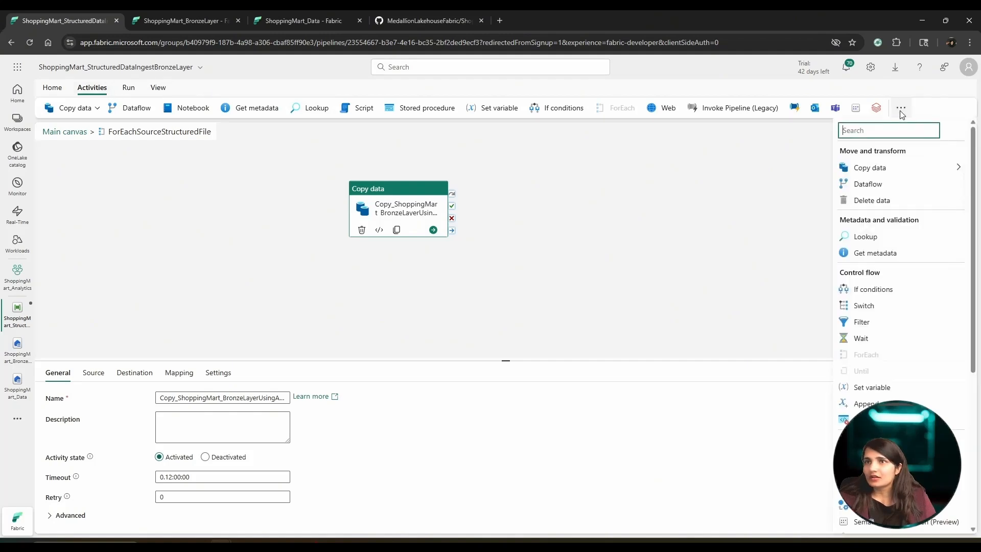
{"action": "left_click", "coordinate": [871, 201]}
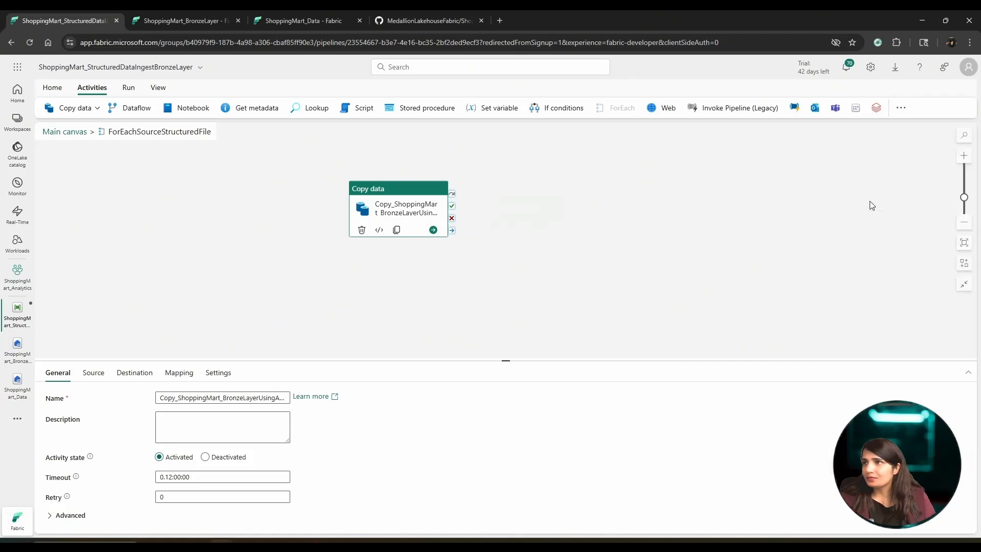
{"action": "left_click_drag", "start_coordinate": [525, 198], "coordinate": [203, 193]}
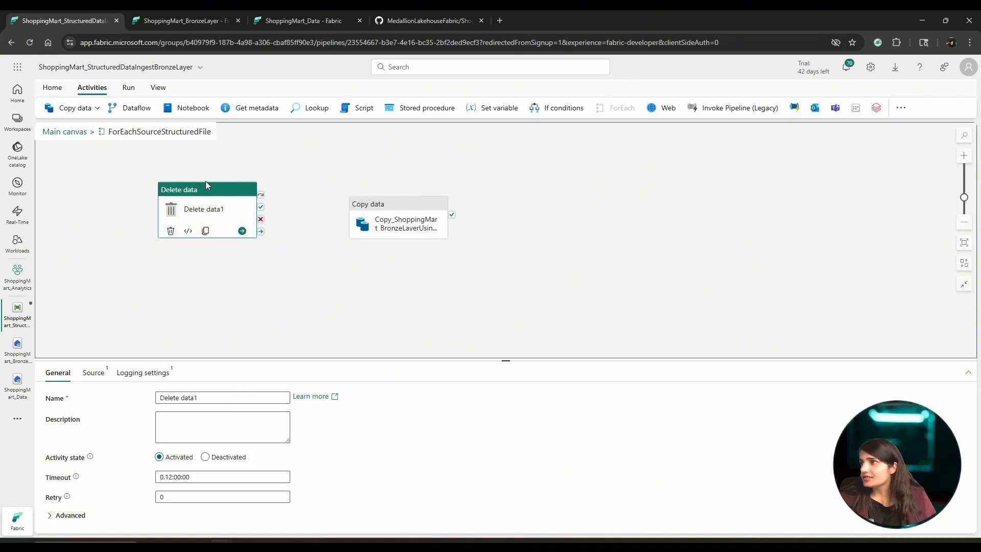
Rename the Delete data activity to DeleteExistingFile.
{"action": "left_click", "coordinate": [207, 396]}
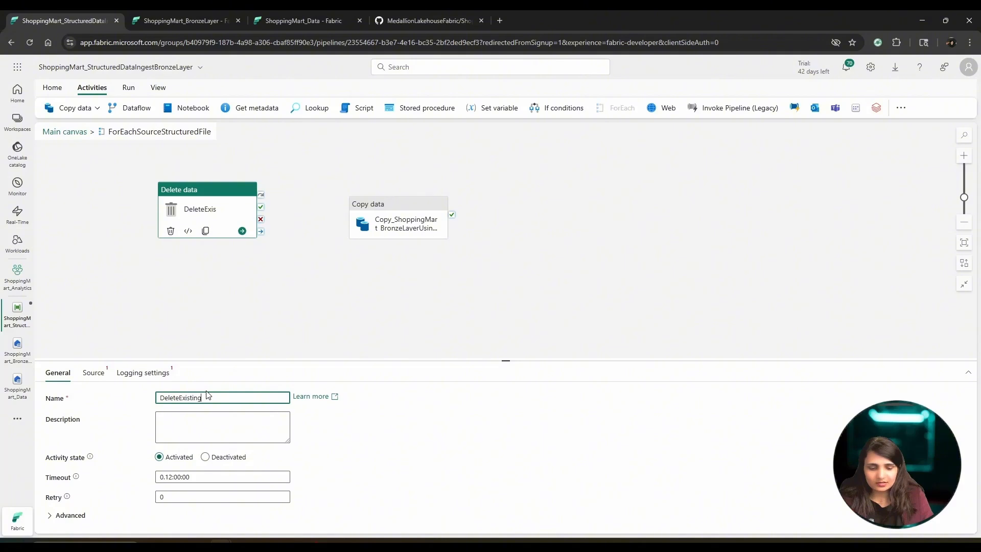
{"action": "type", "text": "File"}
{"action": "left_click", "coordinate": [274, 320]}
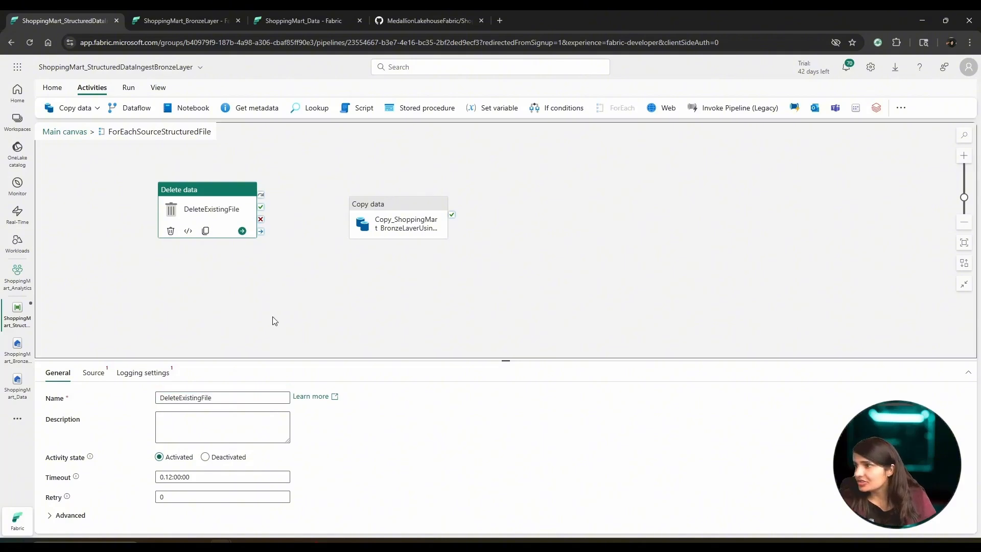
{"action": "left_click", "coordinate": [274, 321]}
Set the DeleteExistingFile activity's source connection to the ShoppingMart_BronzeLayer lakehouse and turn off recursive deletion.
{"action": "left_click", "coordinate": [210, 217]}
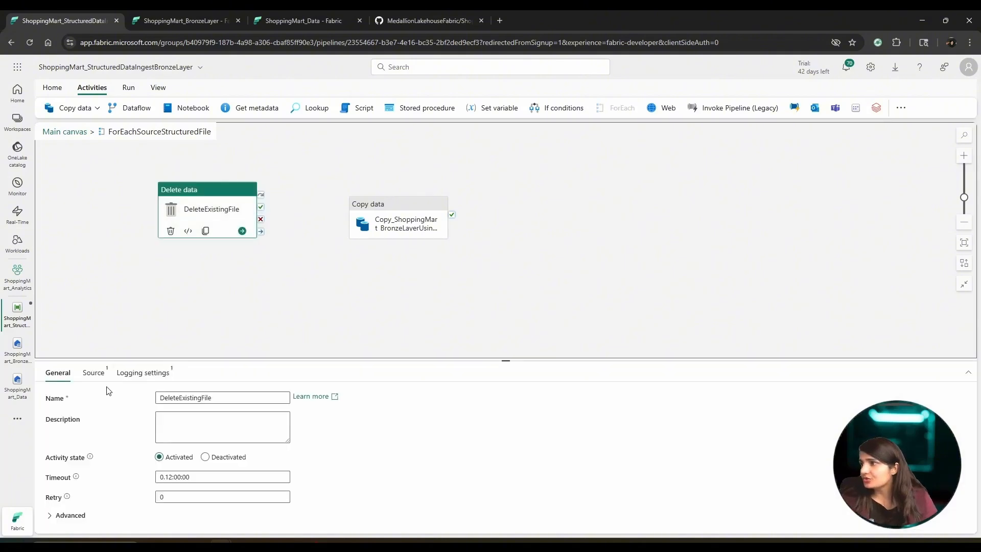
{"action": "left_click", "coordinate": [96, 374]}
{"action": "left_click", "coordinate": [189, 402]}
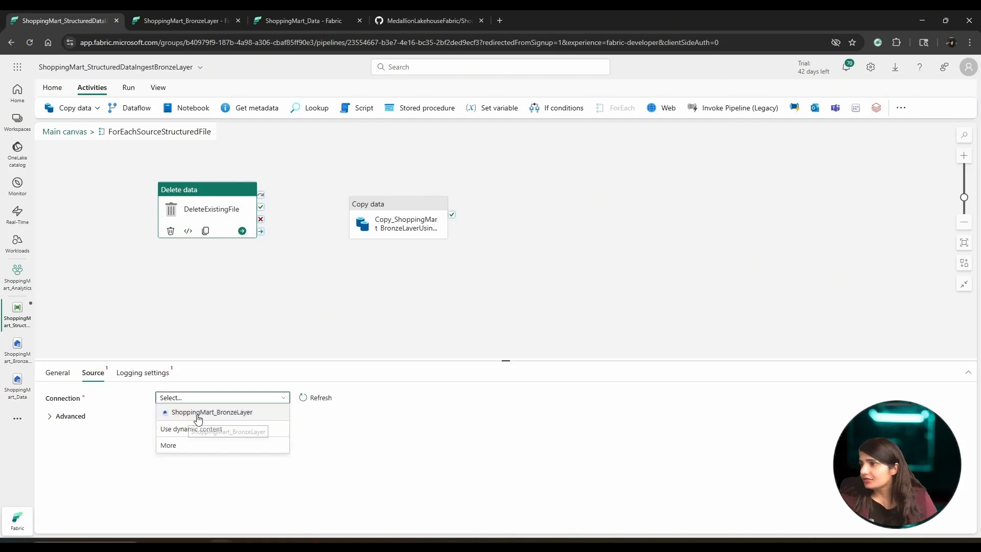
{"action": "left_click", "coordinate": [198, 414]}
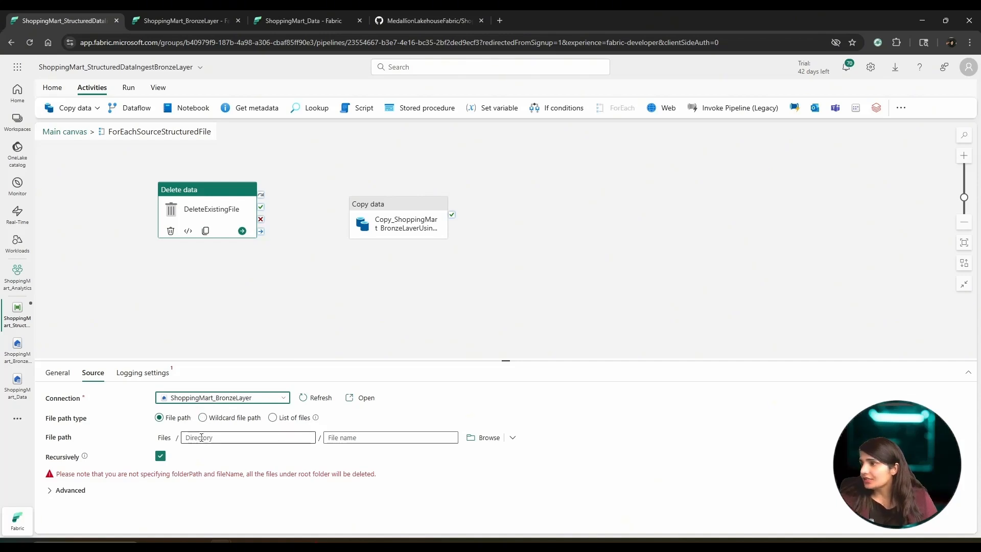
{"action": "left_click", "coordinate": [201, 437]}
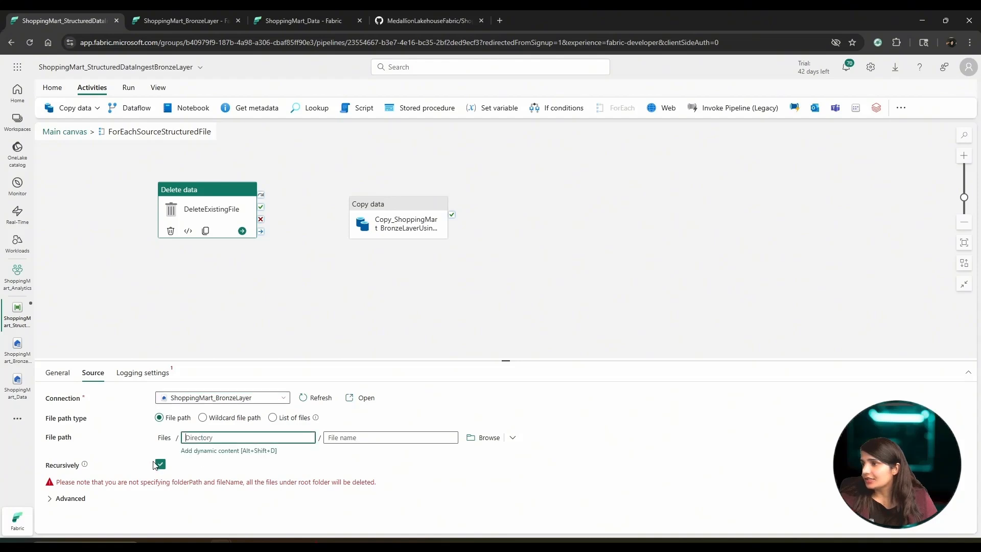
{"action": "left_click", "coordinate": [159, 464]}
{"action": "left_click", "coordinate": [221, 438]}
{"action": "left_click", "coordinate": [217, 451]}
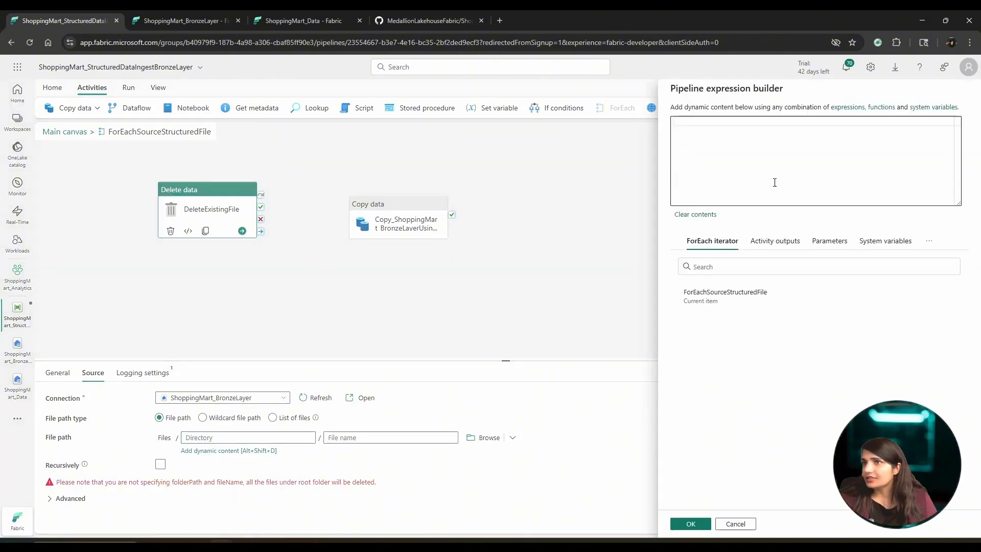
{"action": "type", "text": "@"}
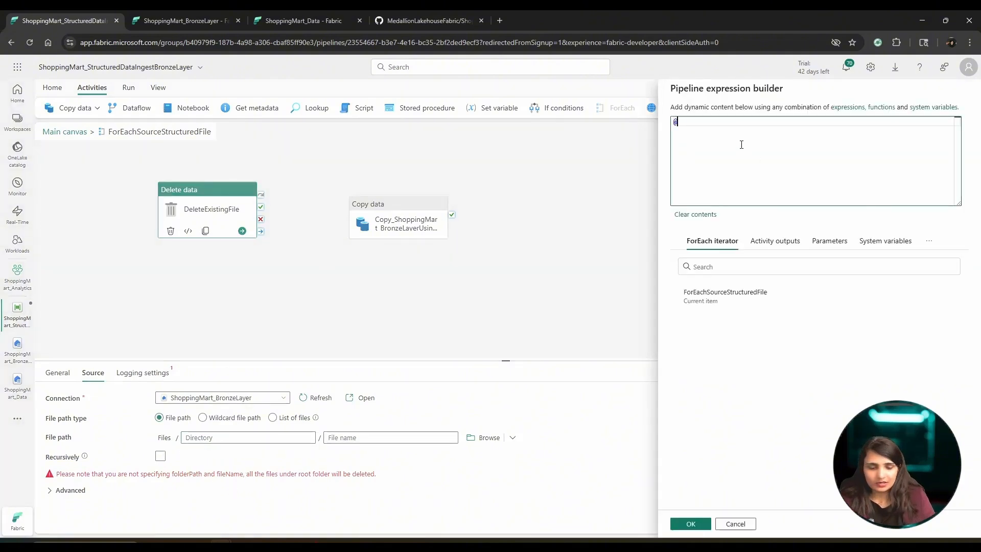
{"action": "type", "text": "ite"}
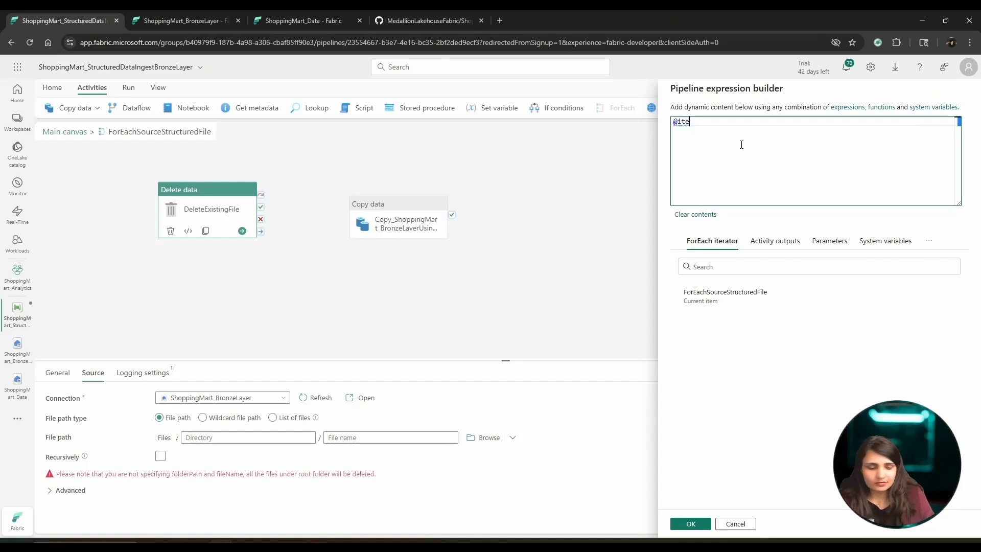
{"action": "type", "text": ".m()_"}
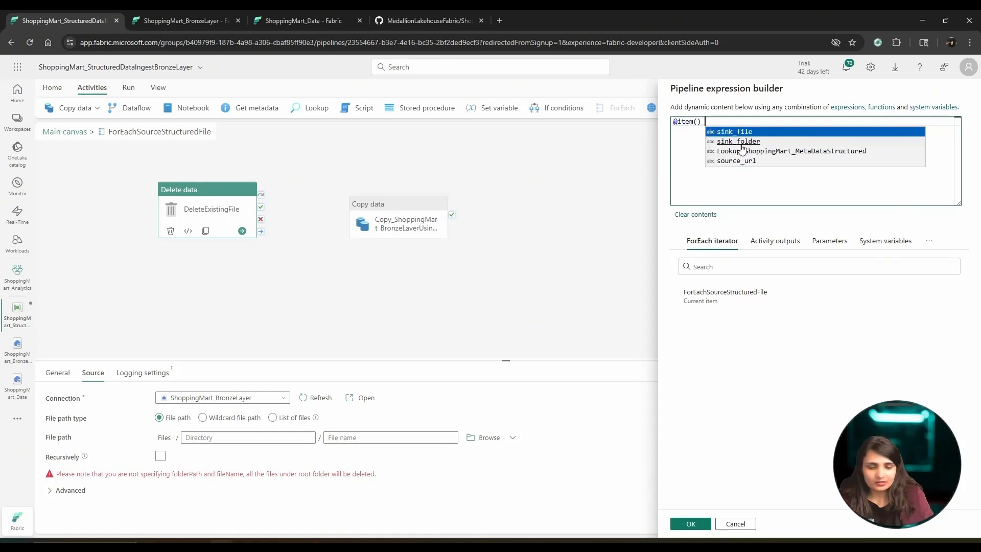
{"action": "key", "text": "BackSpace"}
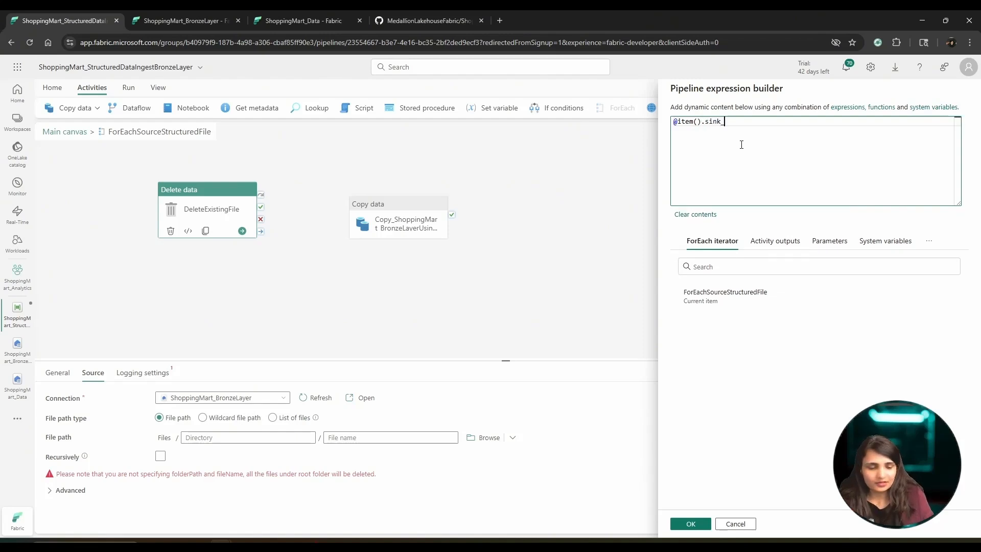
{"action": "type", "text": ".sink_folder"}
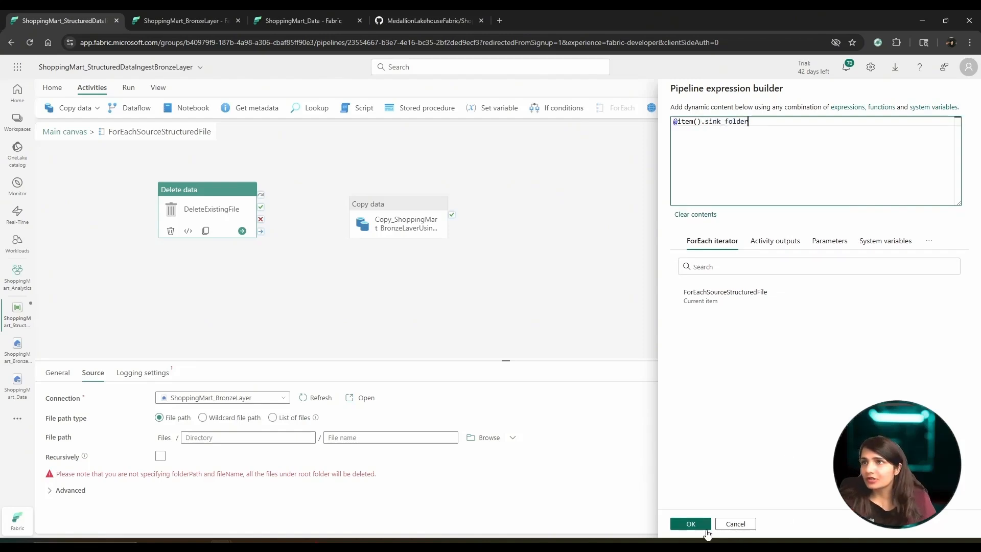
{"action": "left_click", "coordinate": [692, 524]}
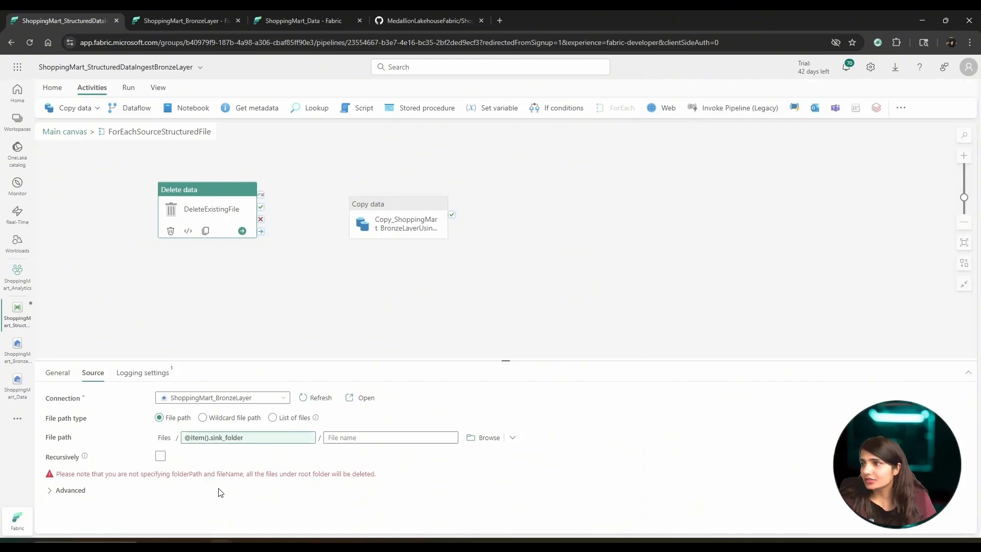
{"action": "left_click", "coordinate": [355, 438]}
{"action": "left_click", "coordinate": [353, 451]}
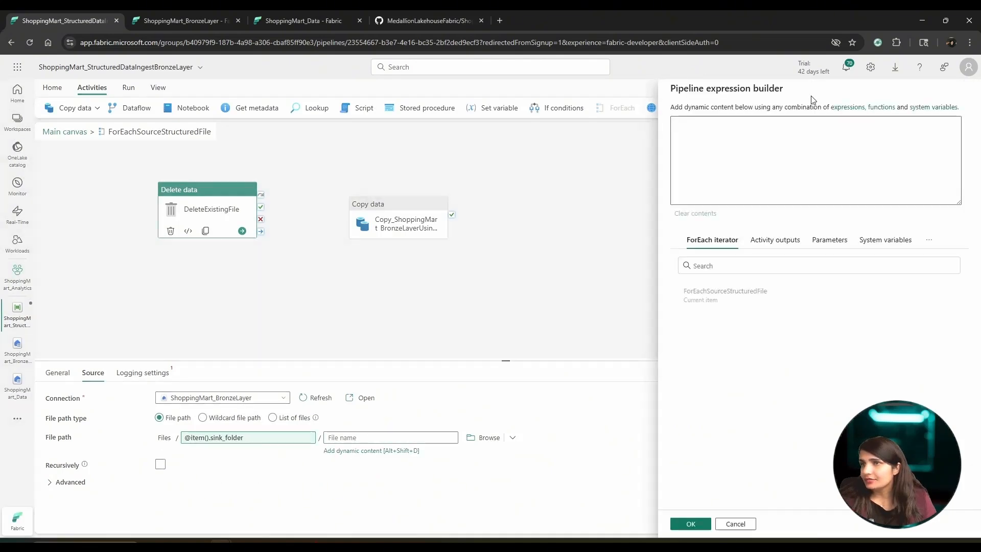
{"action": "left_click", "coordinate": [691, 128]}
{"action": "type", "text": "@item"}
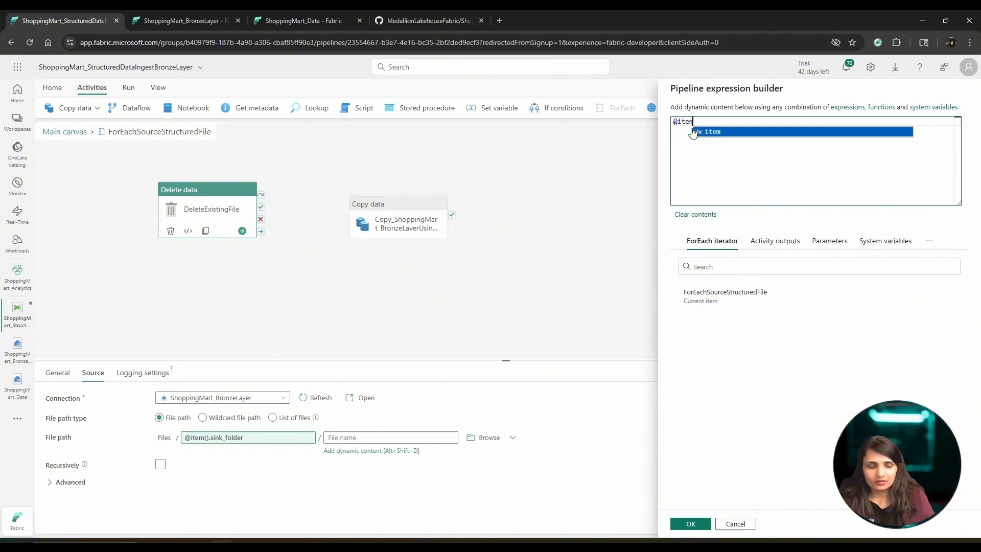
{"action": "type", "text": "()"}
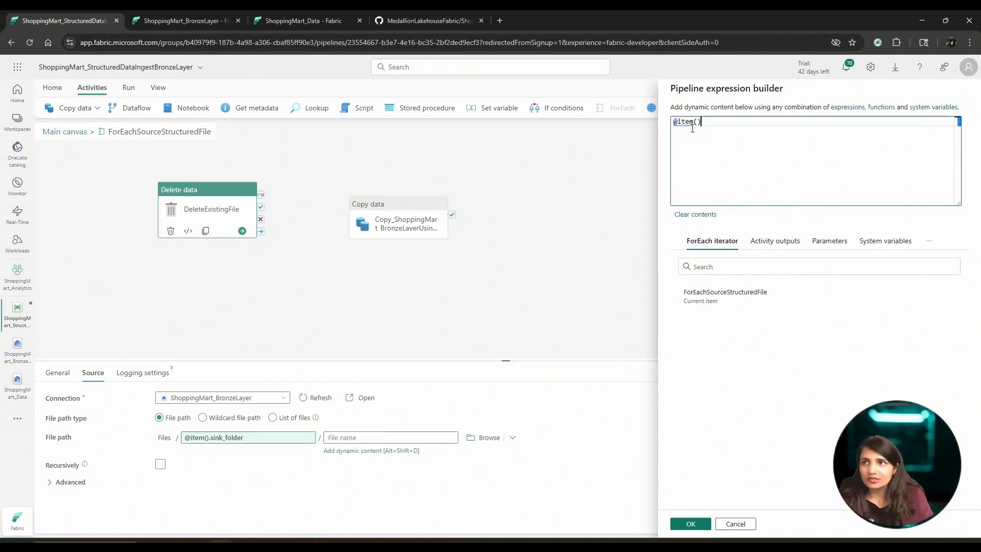
{"action": "type", "text": ".sin"}
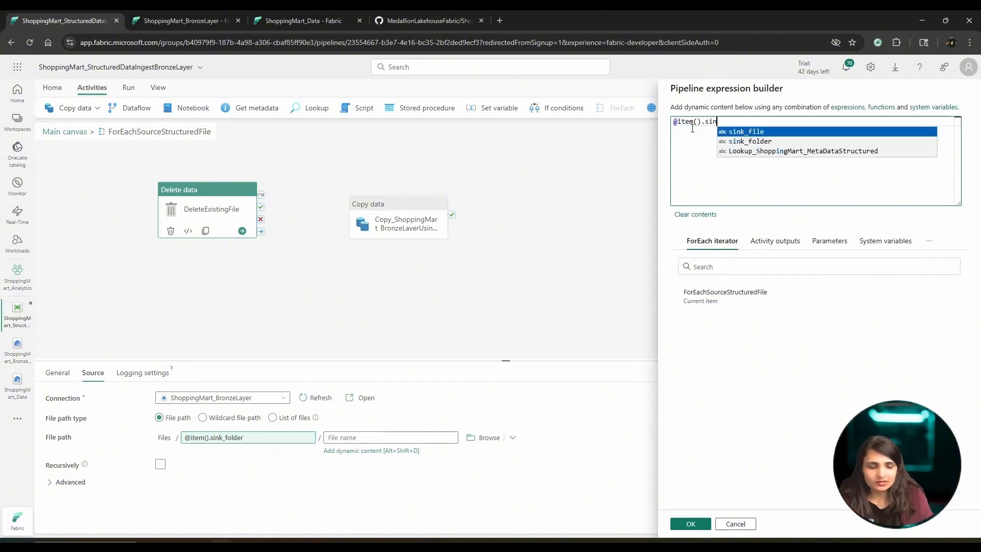
{"action": "type", "text": "k_file"}
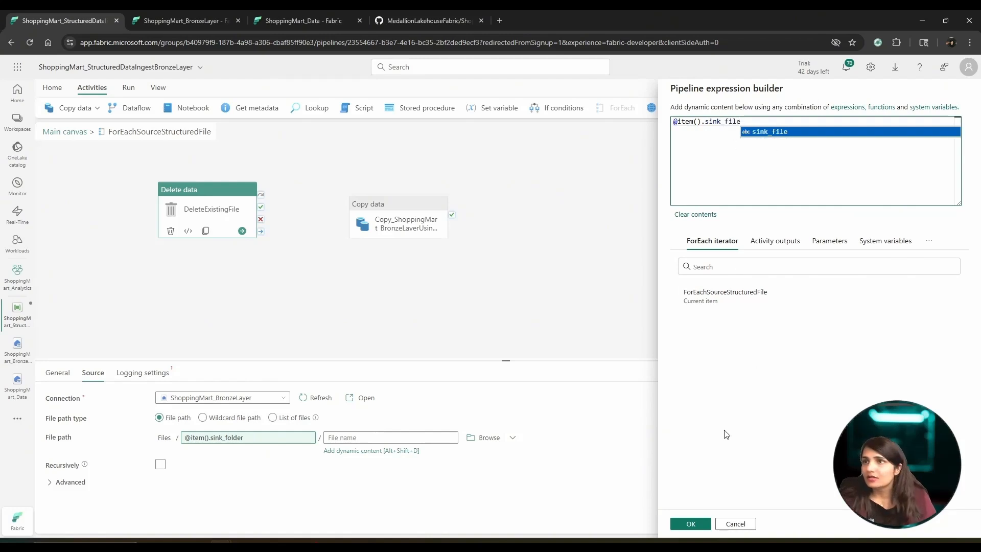
{"action": "left_click", "coordinate": [764, 134]}
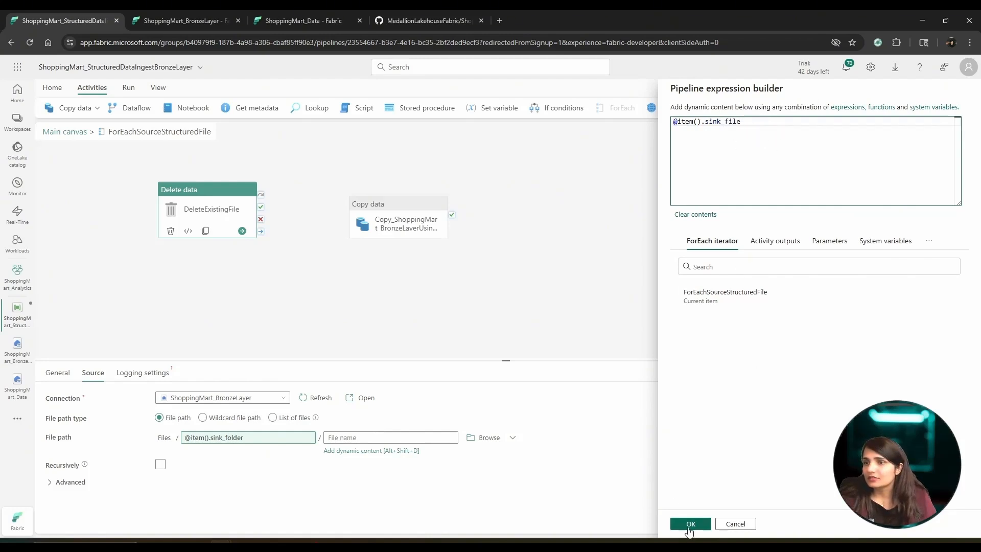
{"action": "left_click", "coordinate": [682, 525]}
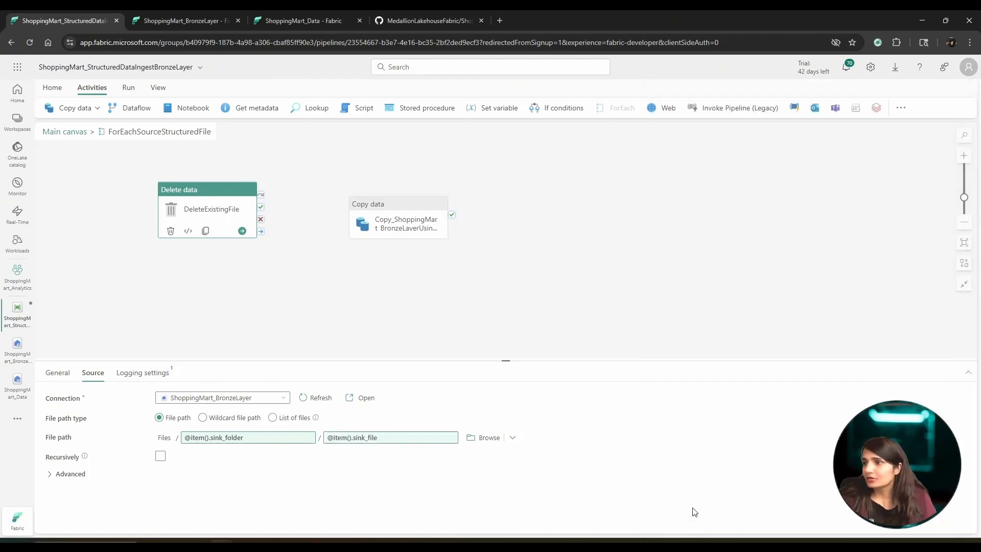
Disable logging for the DeleteExistingFile activity, review its source settings, and deselect it.
{"action": "left_click", "coordinate": [145, 376]}
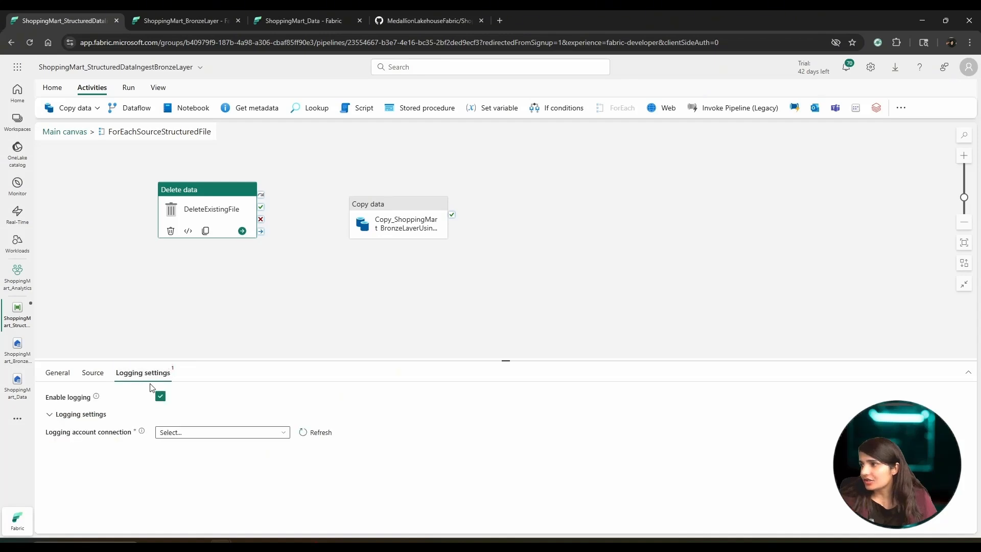
{"action": "left_click", "coordinate": [219, 434]}
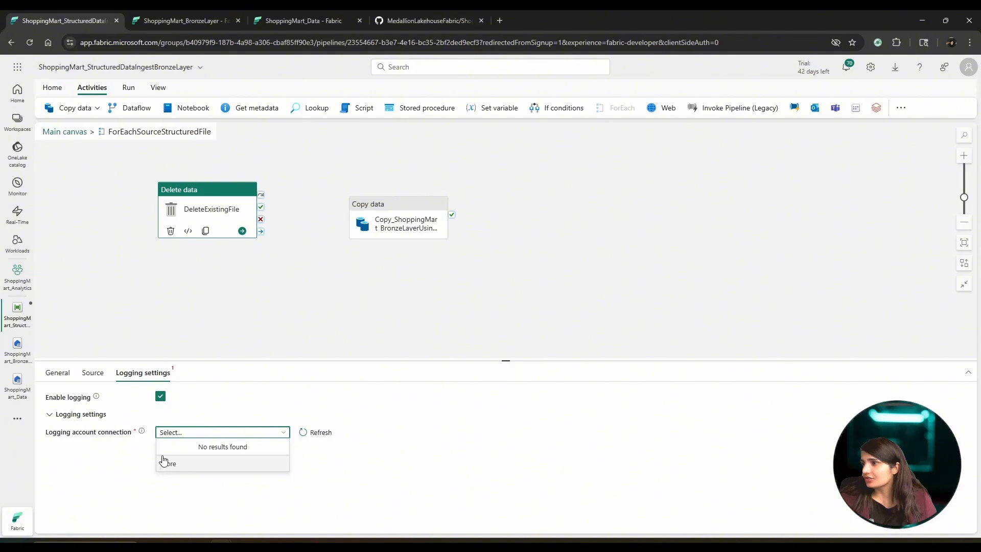
{"action": "left_click", "coordinate": [203, 401]}
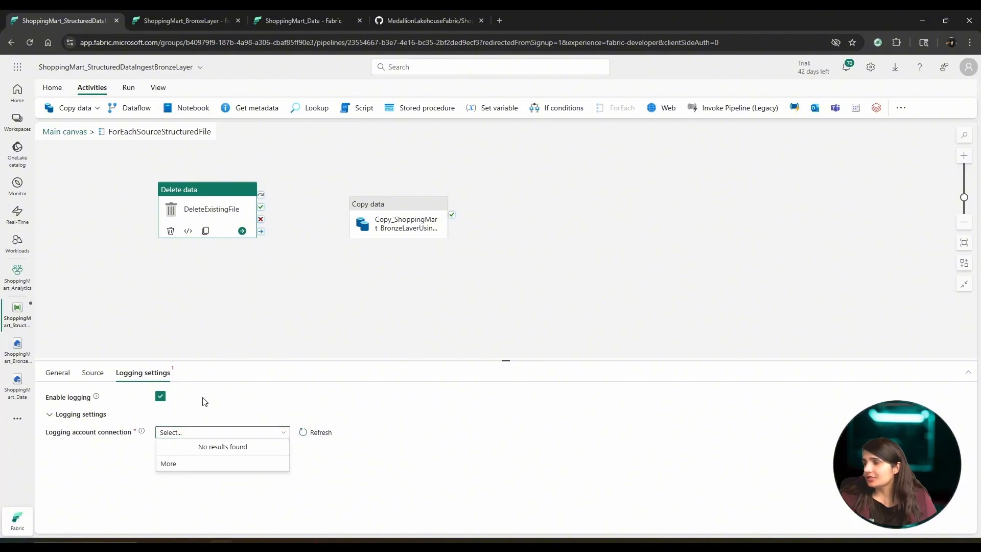
{"action": "left_click", "coordinate": [160, 397]}
{"action": "left_click", "coordinate": [92, 373]}
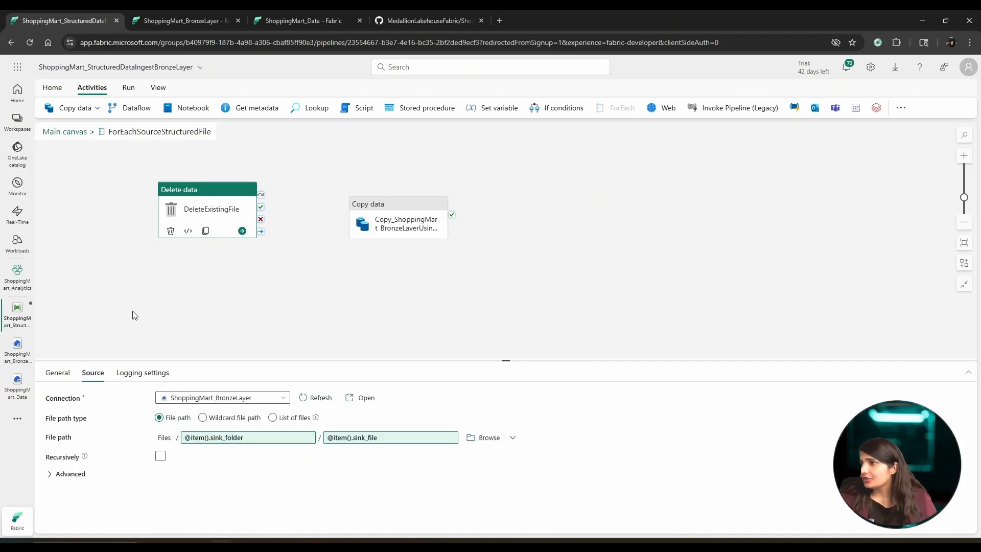
{"action": "left_click", "coordinate": [263, 267]}
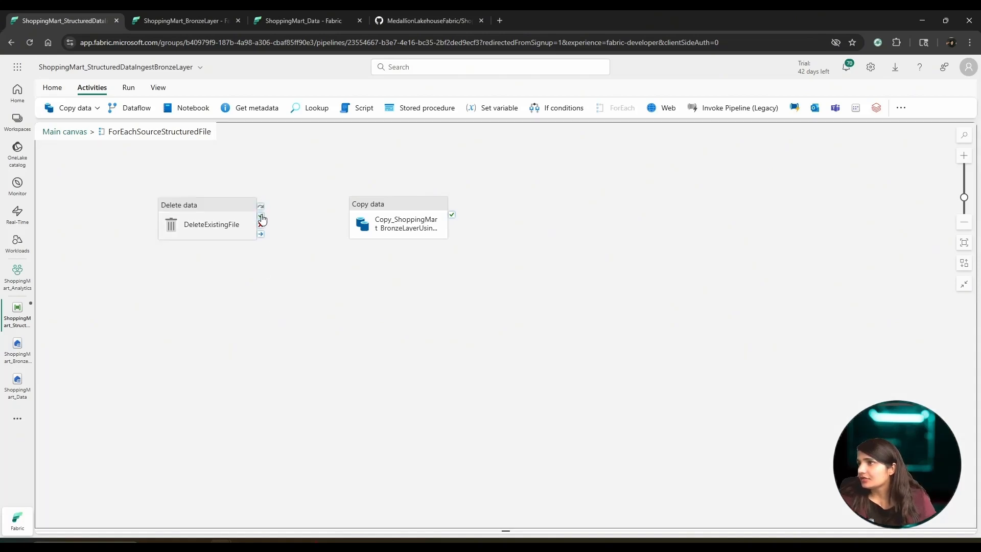
Connect the DeleteExistingFile activity's on-success output to the copy activity inside the ForEach loop.
{"action": "left_click_drag", "start_coordinate": [262, 219], "coordinate": [357, 220]}
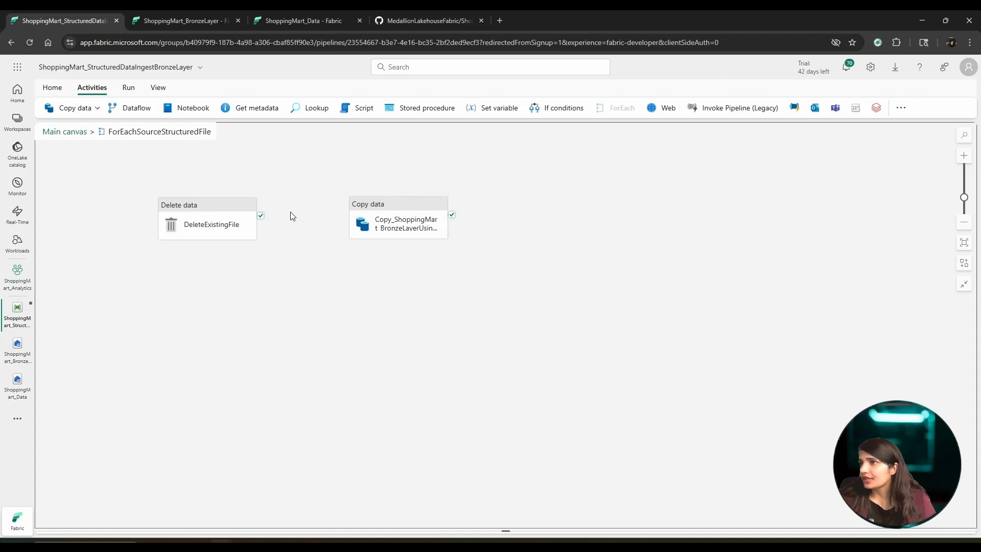
{"action": "left_click_drag", "start_coordinate": [261, 215], "coordinate": [359, 203]}
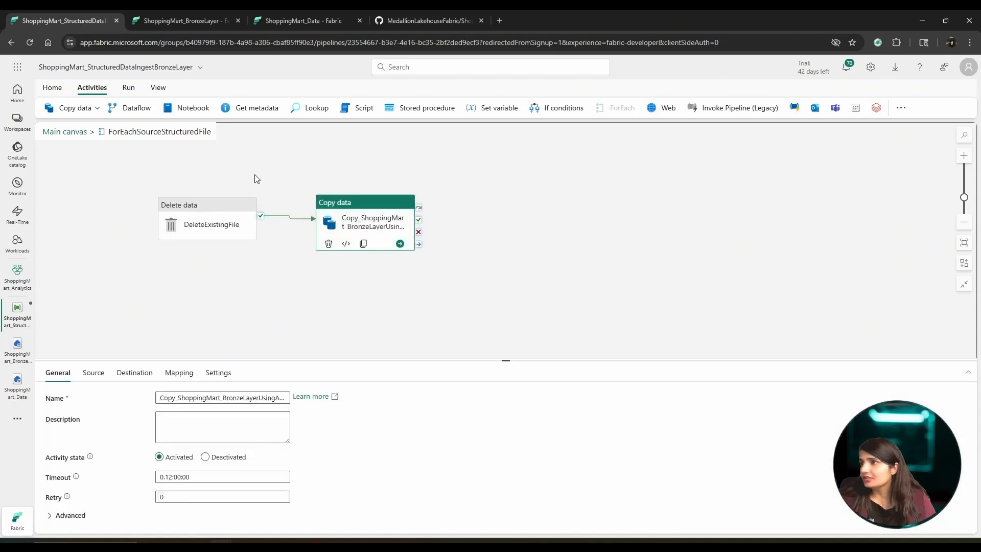
{"action": "left_click", "coordinate": [413, 16]}
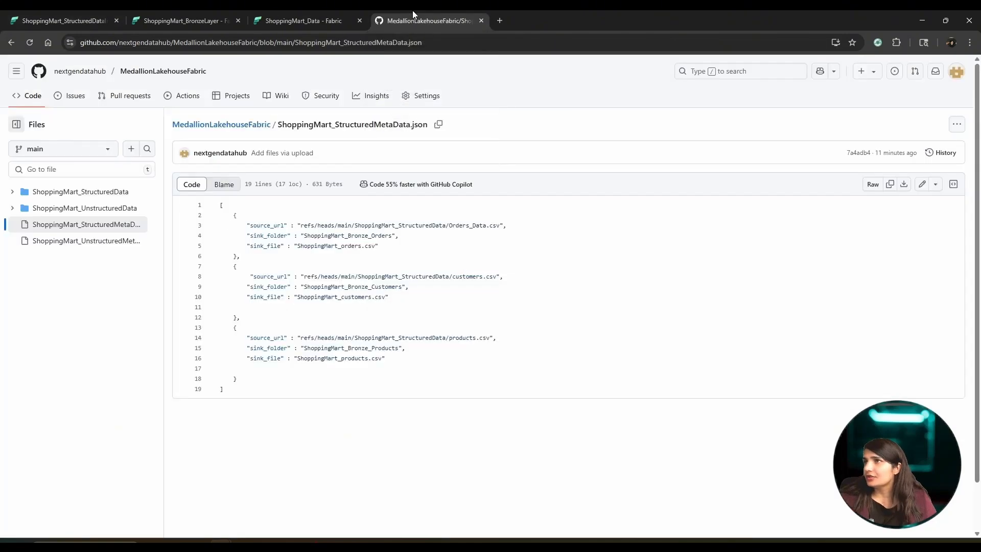
{"action": "left_click", "coordinate": [80, 192]}
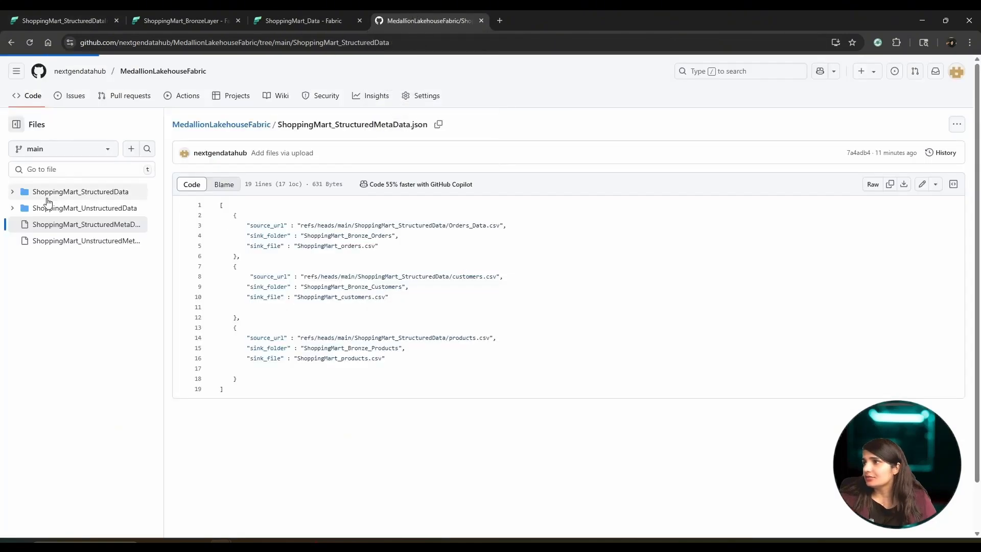
{"action": "left_click", "coordinate": [61, 11]}
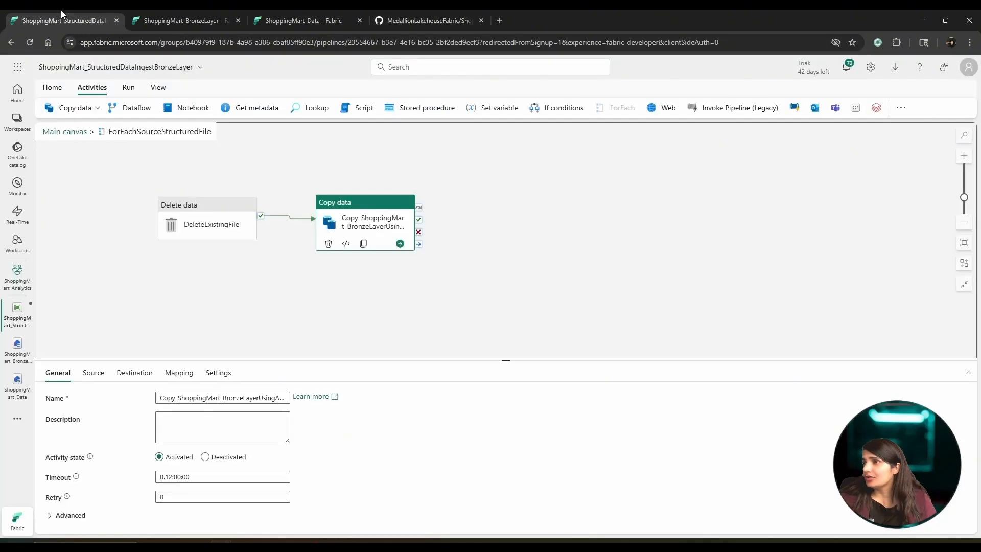
Return to the main canvas and rearrange it, setting Copy_ShoppingMart_MetaDataFiles well apart and moving the ForEach activity farther from the Lookup.
{"action": "left_click", "coordinate": [69, 137]}
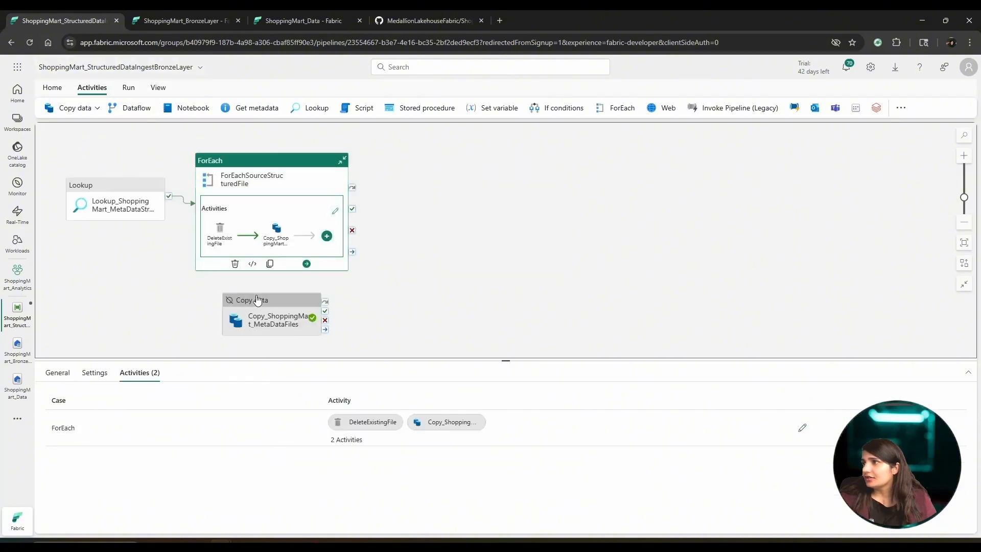
{"action": "left_click_drag", "start_coordinate": [247, 304], "coordinate": [684, 230]}
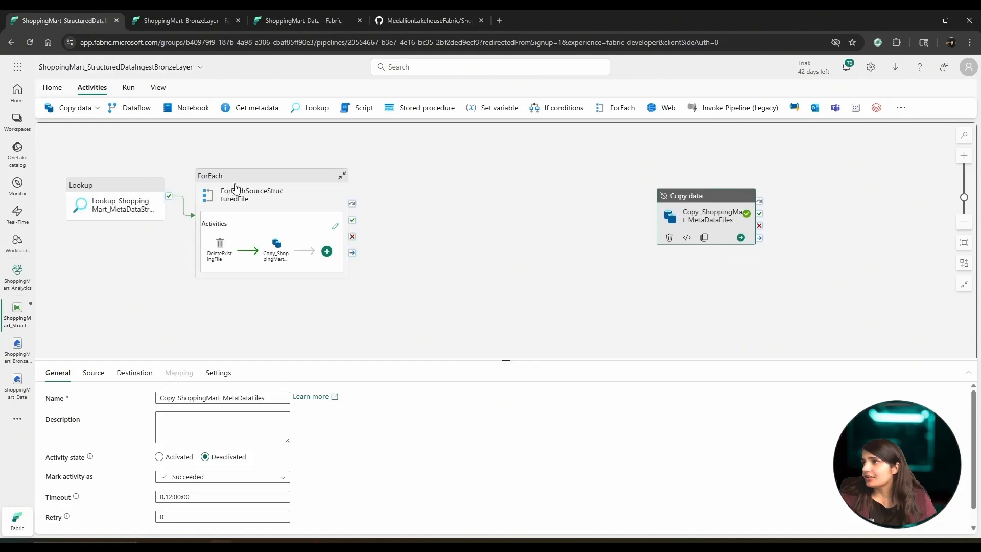
{"action": "left_click_drag", "start_coordinate": [244, 198], "coordinate": [299, 183]}
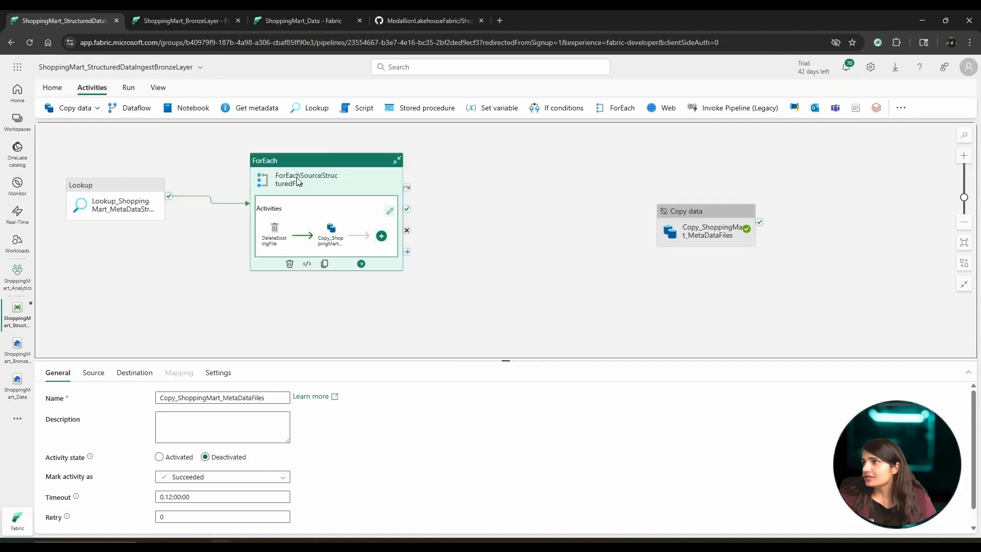
Validate the structured ingest pipeline, then save and run it and review the activity run output.
{"action": "left_click", "coordinate": [52, 87]}
{"action": "left_click", "coordinate": [216, 108]}
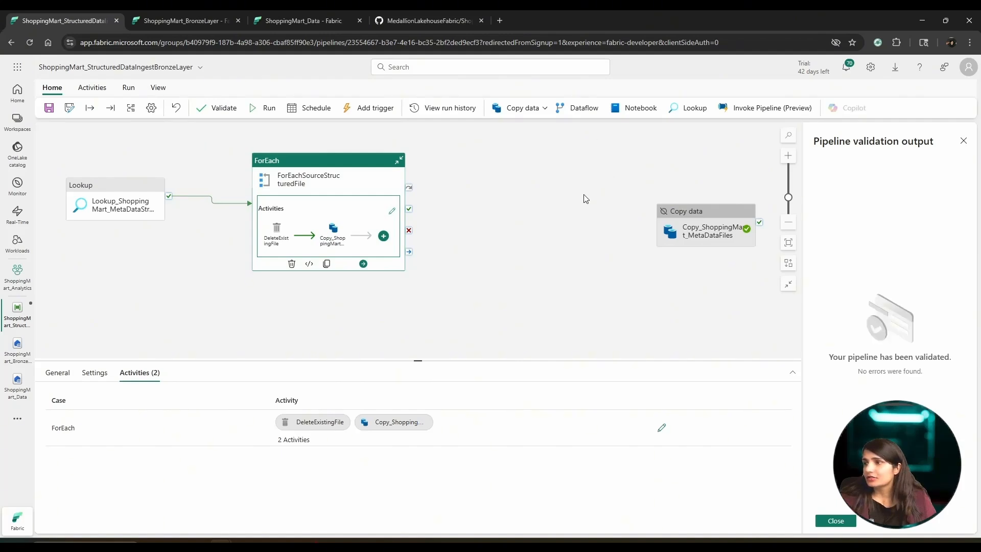
{"action": "left_click", "coordinate": [835, 520]}
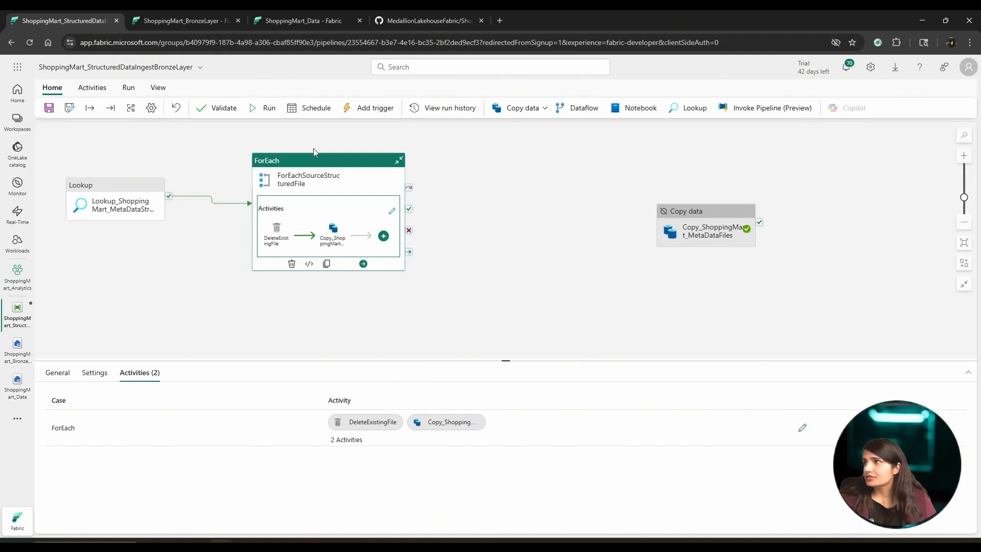
{"action": "left_click", "coordinate": [265, 108]}
{"action": "left_click", "coordinate": [480, 337]}
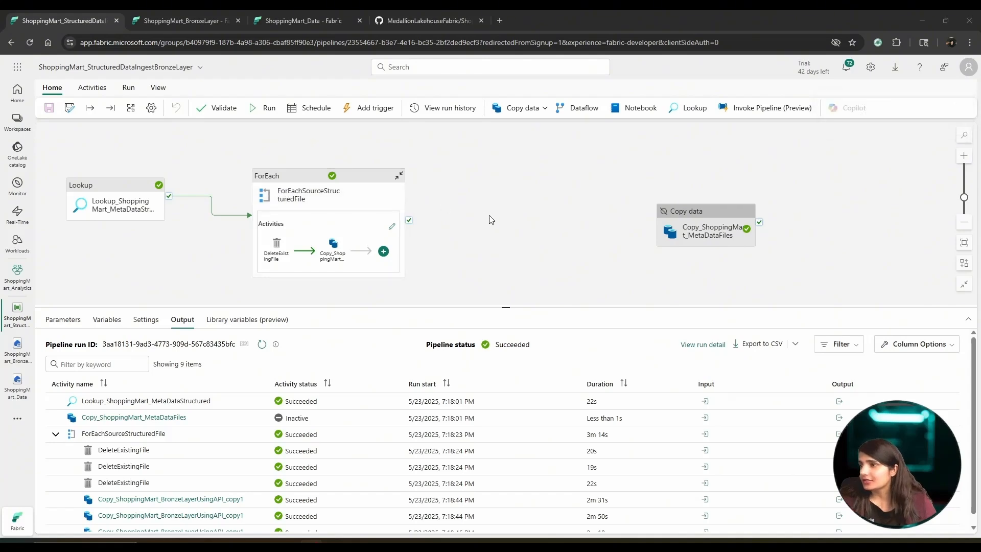
{"action": "scroll", "coordinate": [329, 462], "scroll_direction": "down", "scroll_amount": 1}
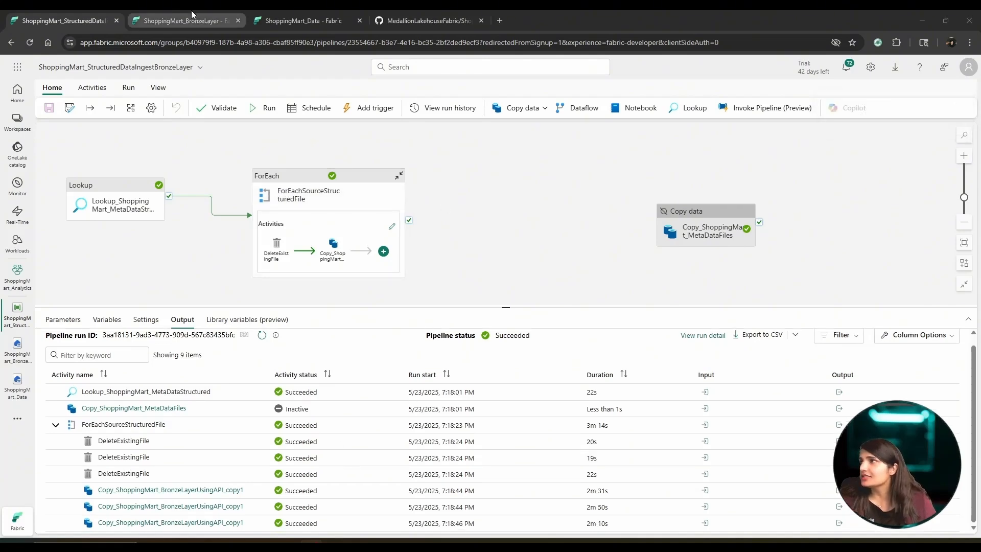
Refresh the ShoppingMart_BronzeLayer lakehouse and inspect the files in its Customers, Orders, Products and SourceMetaData folders.
{"action": "left_click", "coordinate": [191, 19]}
{"action": "left_click", "coordinate": [50, 108]}
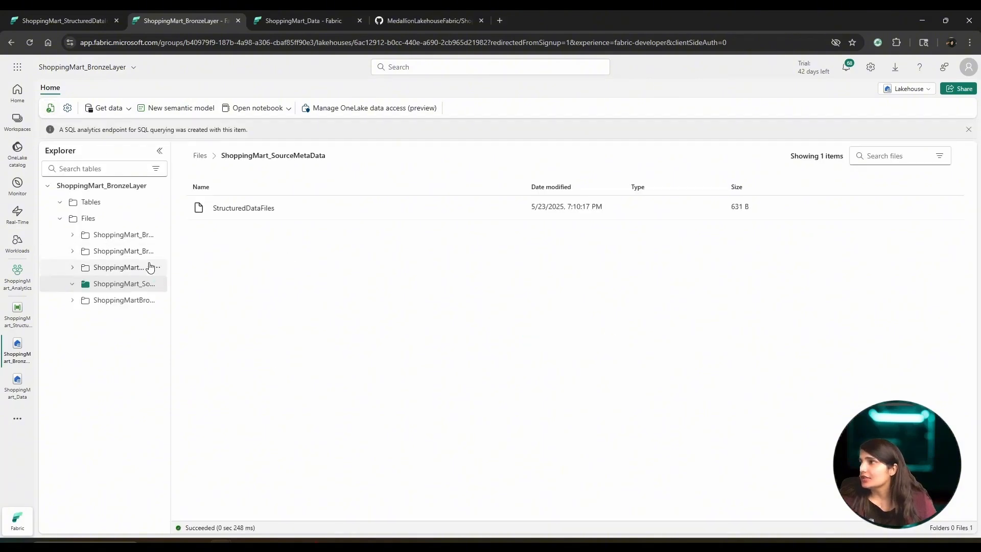
{"action": "left_click_drag", "start_coordinate": [171, 255], "coordinate": [279, 260]}
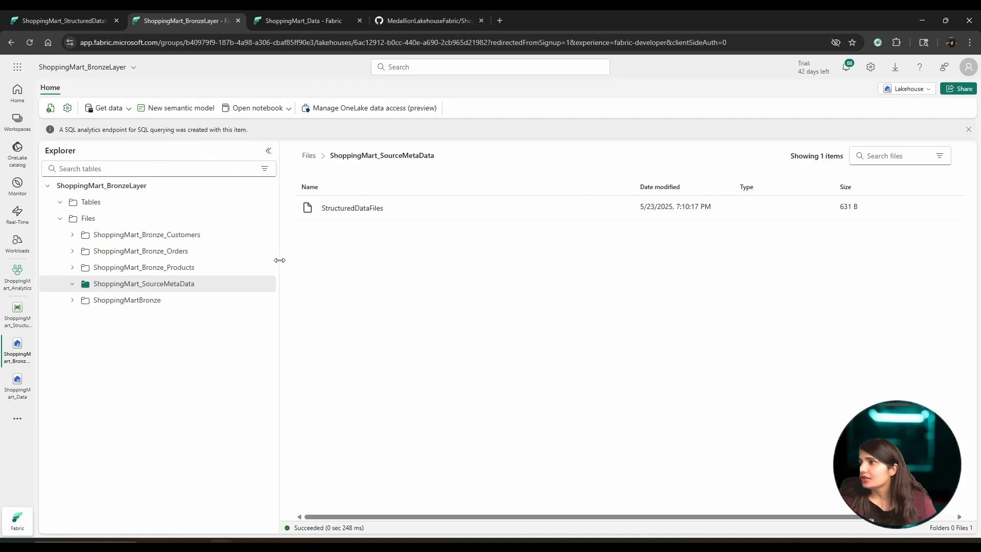
{"action": "left_click", "coordinate": [172, 238]}
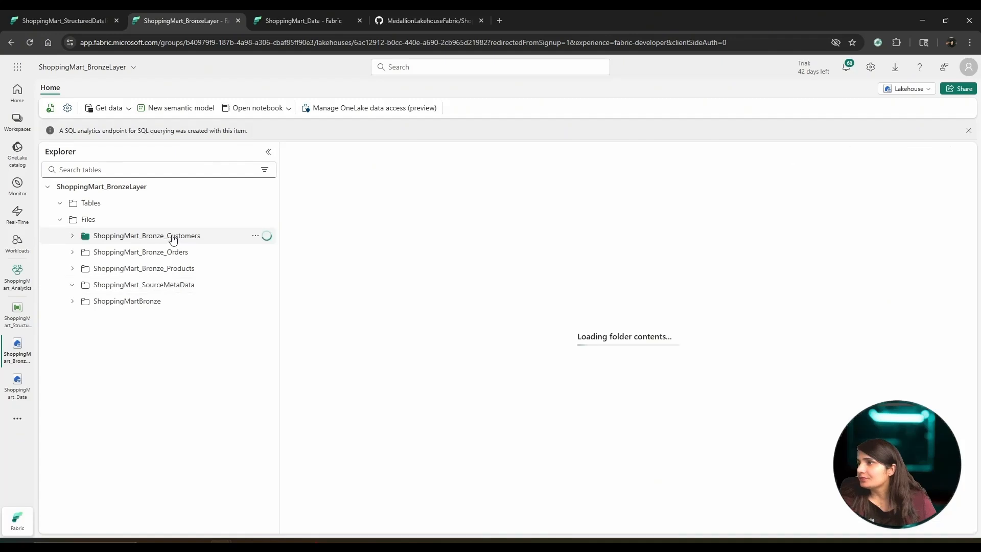
{"action": "left_click", "coordinate": [173, 249]}
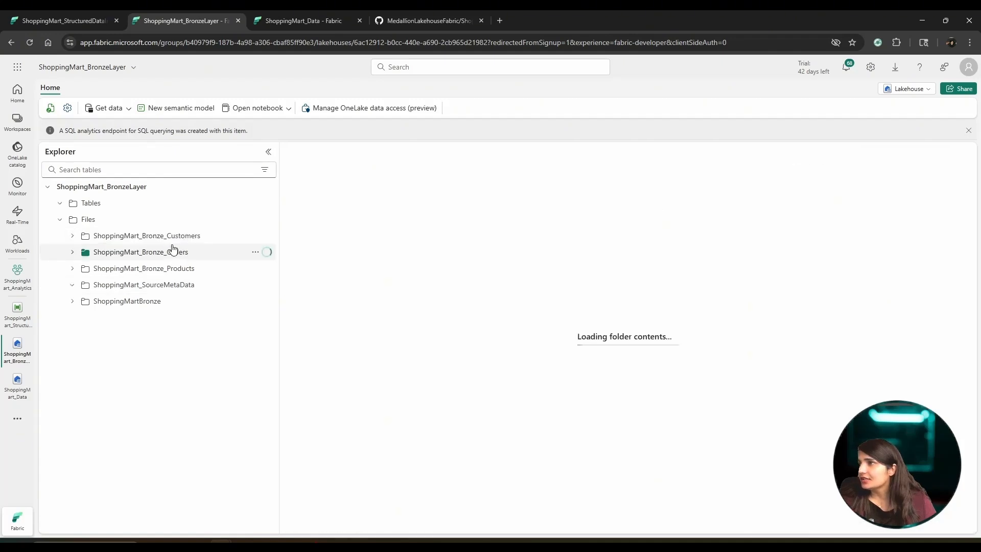
{"action": "left_click", "coordinate": [174, 268]}
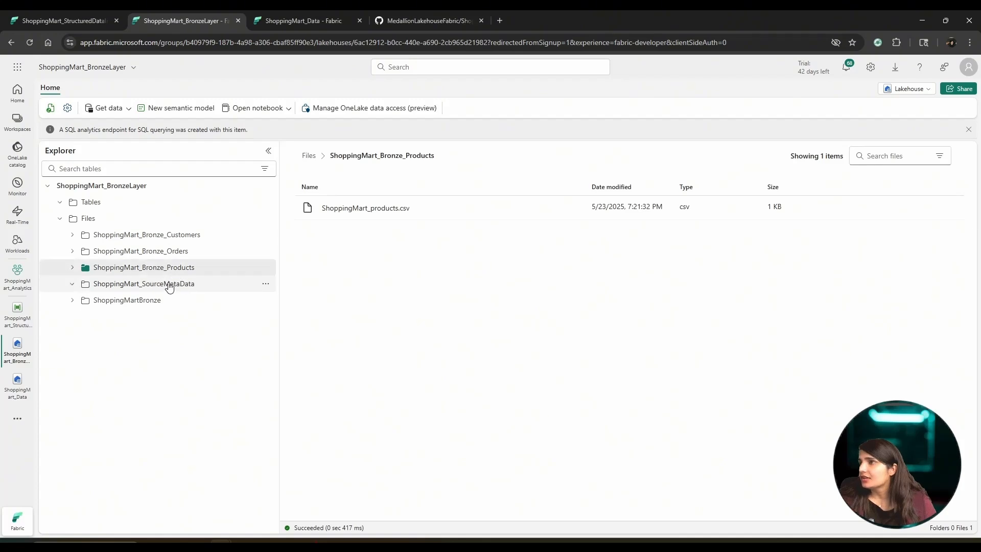
{"action": "left_click", "coordinate": [169, 285]}
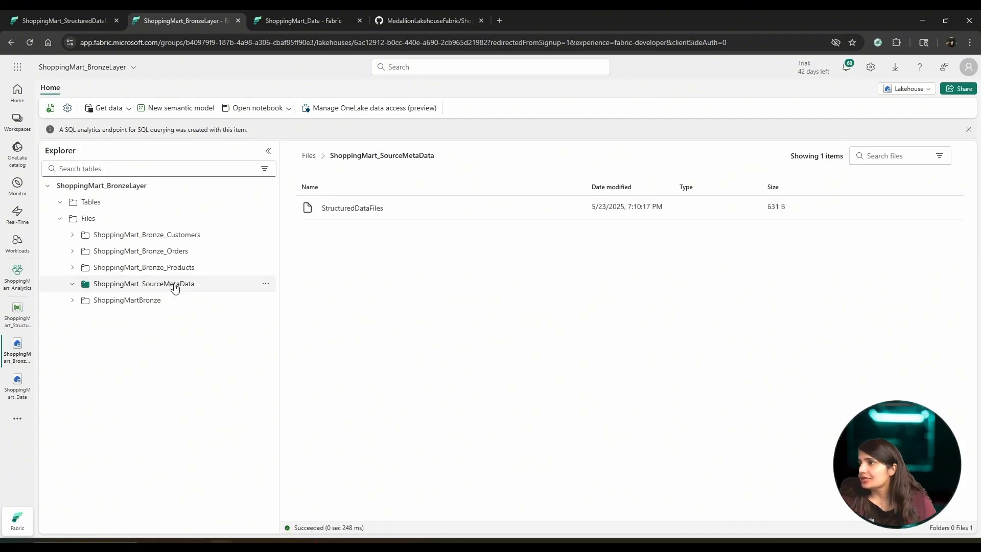
Delete the ShoppingMartBronze folder from the lakehouse and return to the structured ingest pipeline.
{"action": "left_click", "coordinate": [137, 303]}
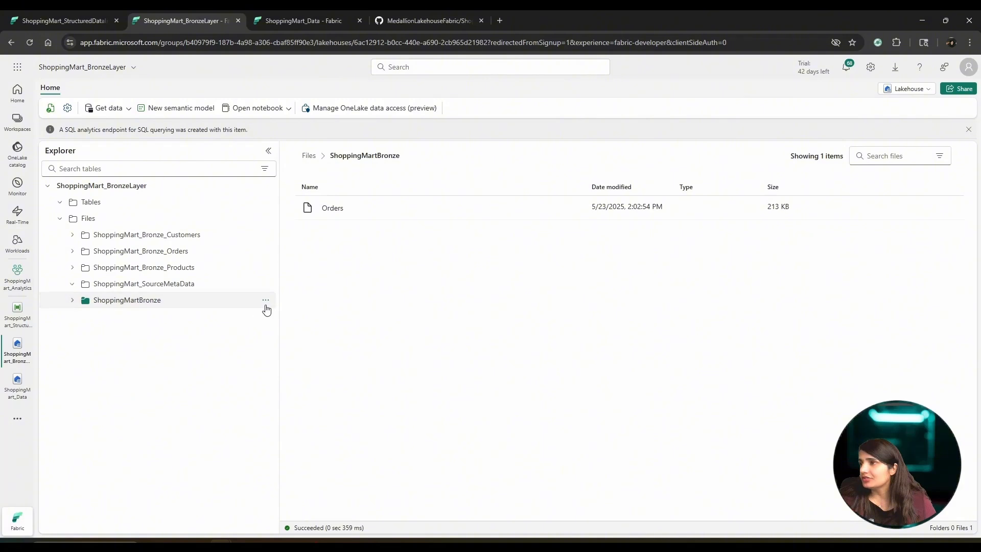
{"action": "left_click", "coordinate": [266, 303]}
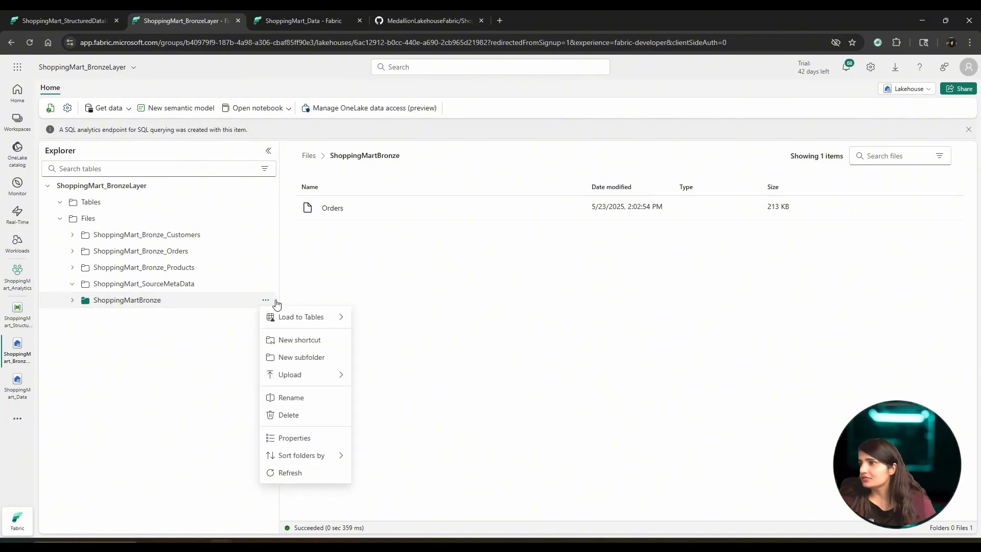
{"action": "left_click", "coordinate": [283, 413]}
{"action": "left_click", "coordinate": [504, 344]}
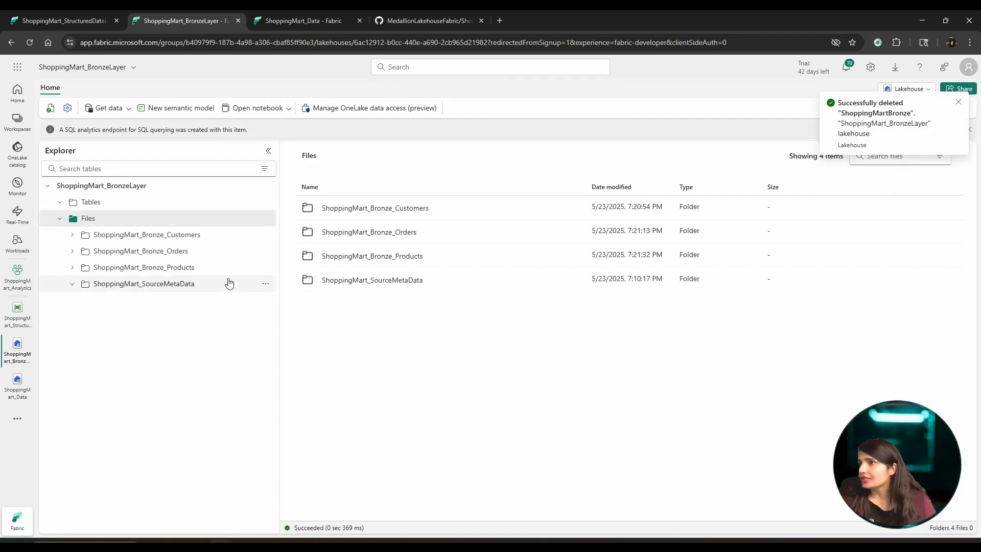
{"action": "left_click", "coordinate": [94, 20]}
{"action": "left_click_drag", "start_coordinate": [506, 307], "coordinate": [506, 398]}
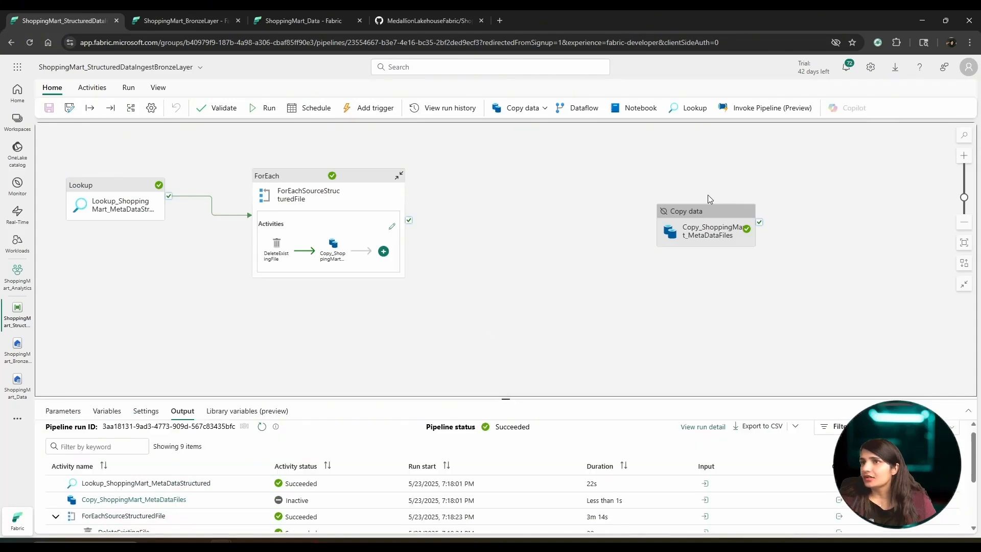
{"action": "left_click", "coordinate": [697, 224]}
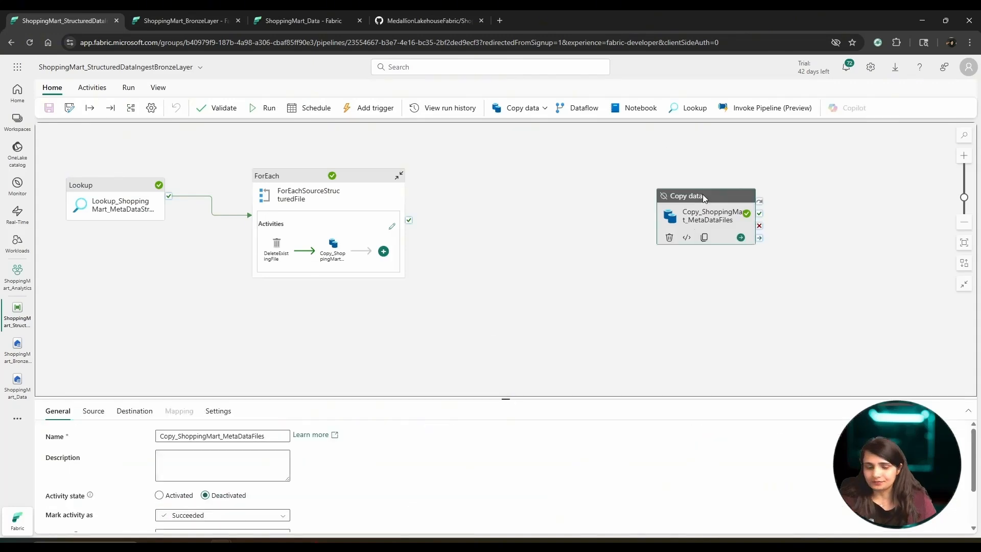
{"action": "left_click", "coordinate": [126, 311]}
{"action": "key", "text": "ctrl+v"}
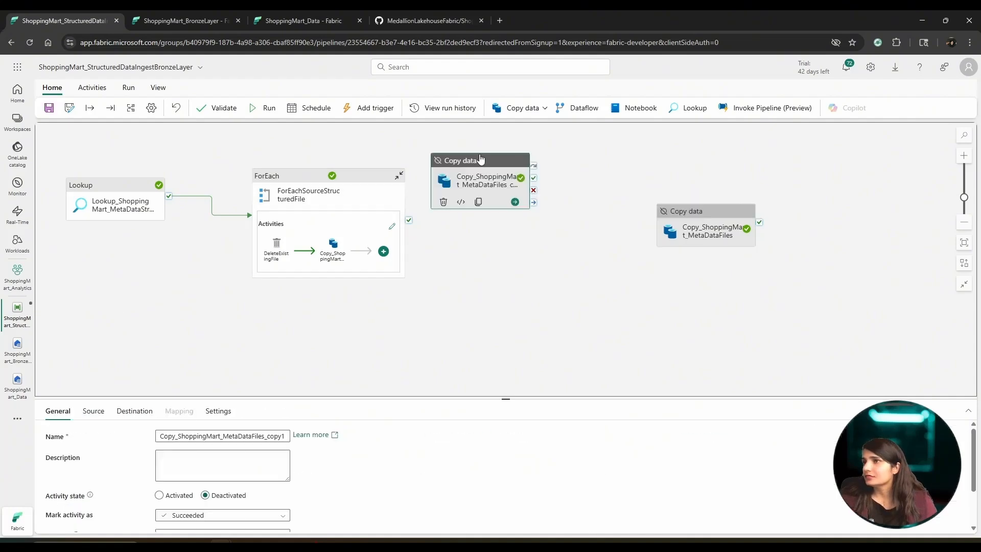
{"action": "left_click_drag", "start_coordinate": [481, 160], "coordinate": [149, 344]}
{"action": "left_click_drag", "start_coordinate": [718, 227], "coordinate": [508, 198]}
{"action": "left_click_drag", "start_coordinate": [506, 397], "coordinate": [502, 440]}
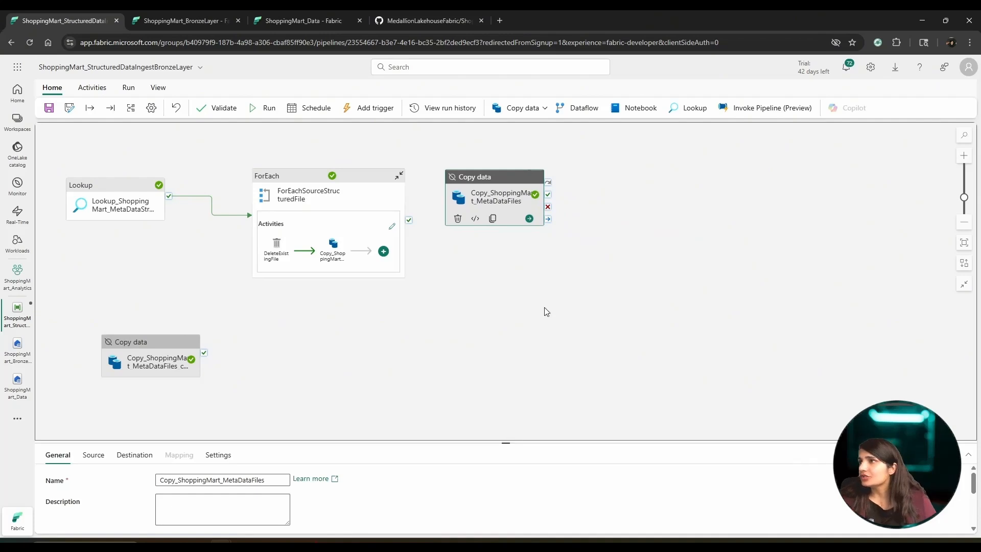
{"action": "left_click", "coordinate": [164, 349]}
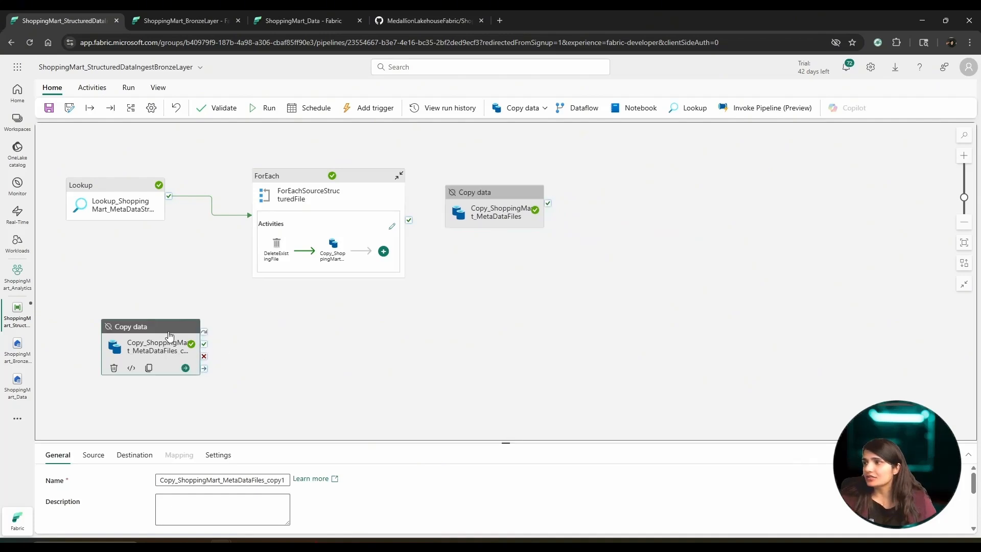
{"action": "key", "text": "Delete"}
Save a copy of the pipeline as ShoppingMart_UnStructuredDataIngestBronzeLayer in the ShoppingMart_Analytics workspace.
{"action": "left_click", "coordinate": [69, 108]}
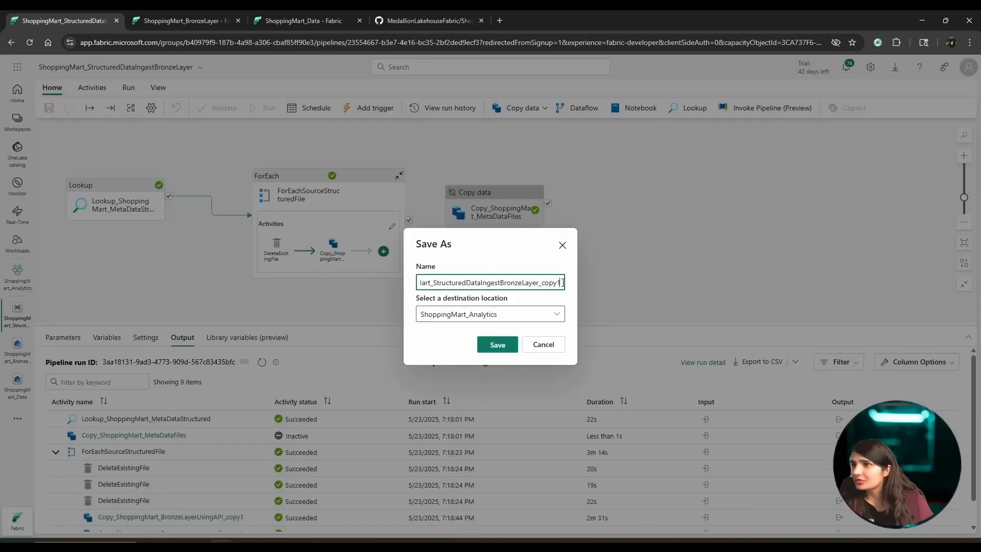
{"action": "left_click_drag", "start_coordinate": [562, 282], "coordinate": [536, 286]}
{"action": "key", "text": "BackSpace"}
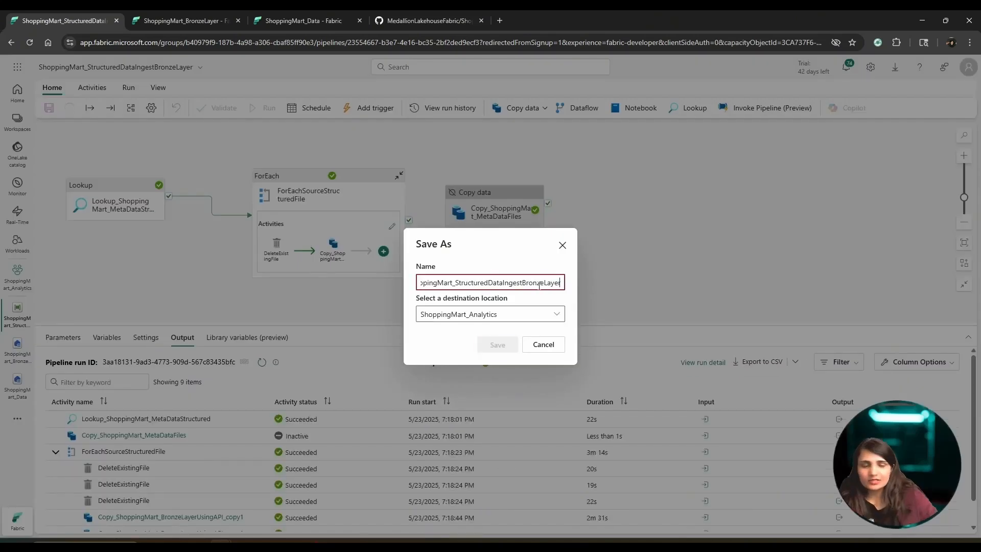
{"action": "left_click", "coordinate": [457, 283]}
{"action": "type", "text": "Un"}
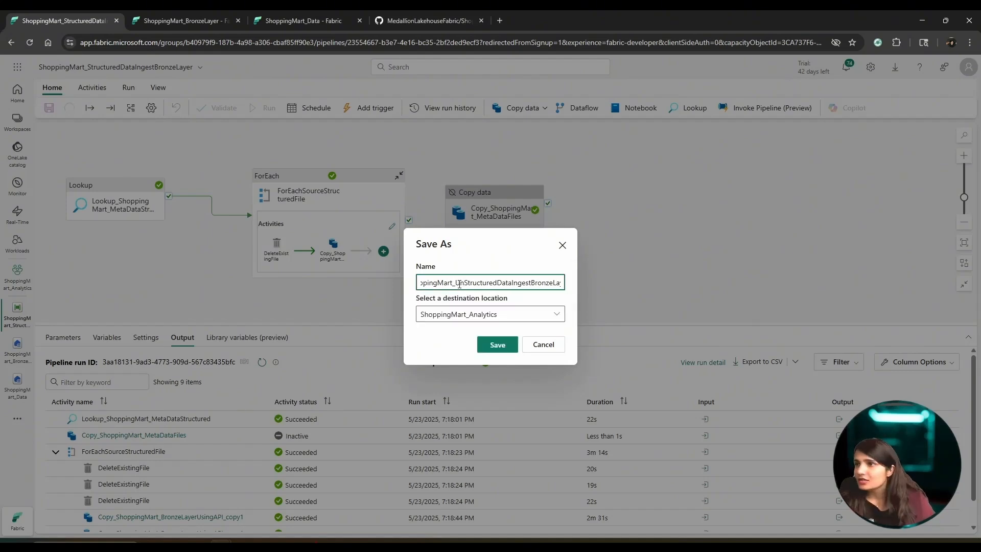
{"action": "left_click", "coordinate": [498, 345]}
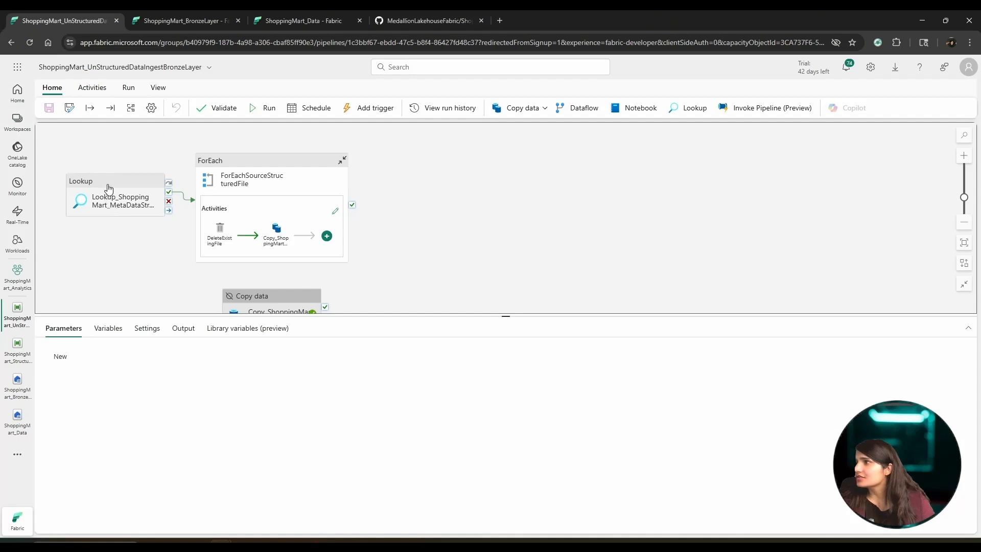
Check the ShoppingMart_Analytics workspace items for the new unstructured ingest pipeline, then return to that pipeline's canvas.
{"action": "left_click", "coordinate": [171, 15]}
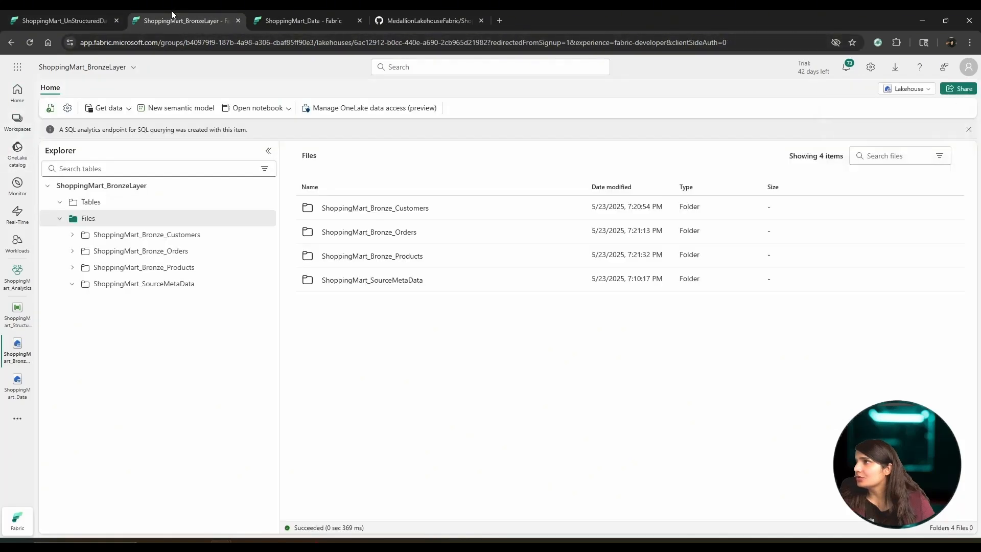
{"action": "left_click", "coordinate": [18, 122]}
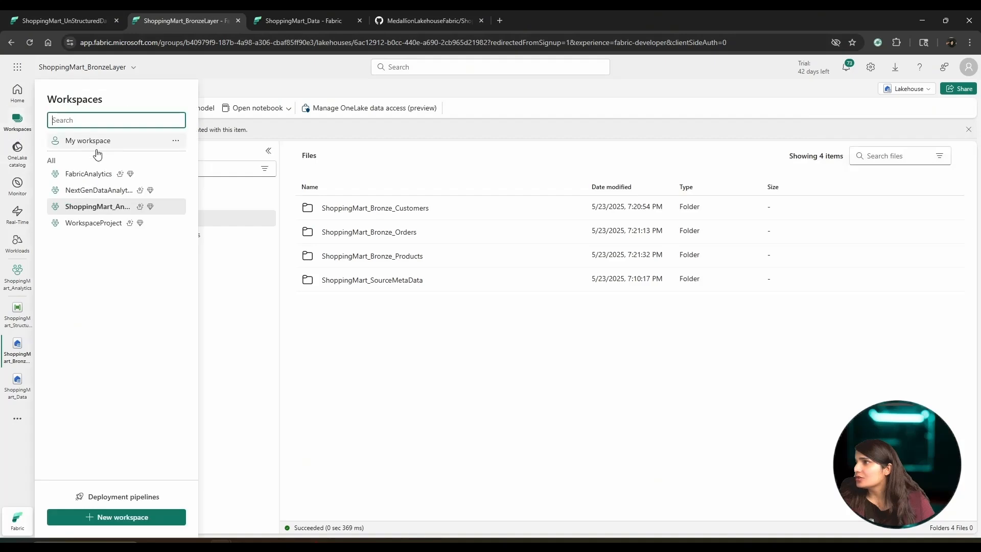
{"action": "left_click", "coordinate": [100, 205]}
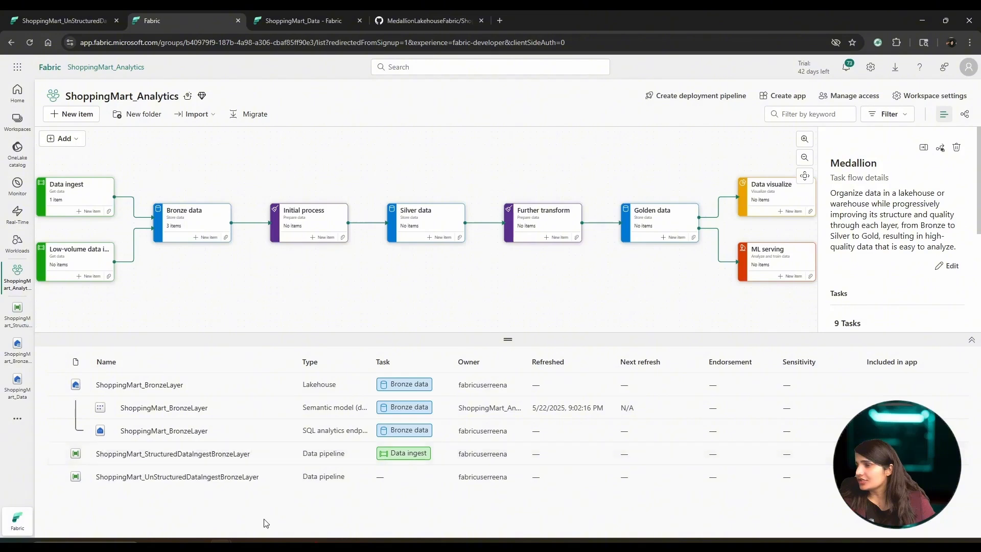
{"action": "left_click", "coordinate": [48, 17]}
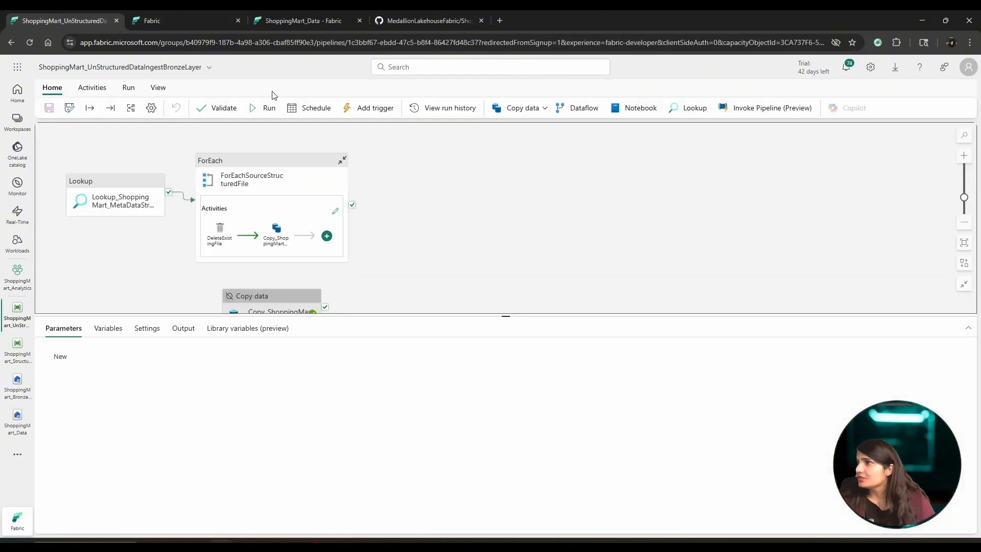
{"action": "left_click_drag", "start_coordinate": [466, 316], "coordinate": [455, 421]}
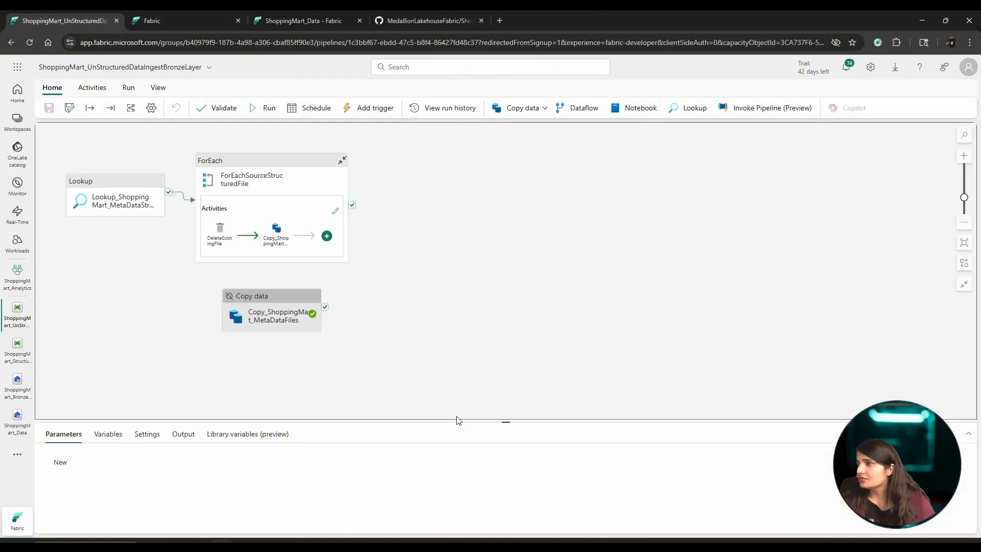
Deactivate the metadata Lookup activity and the ForEachSourceStructuredFile loop in the unstructured ingest pipeline.
{"action": "left_click", "coordinate": [247, 299]}
{"action": "left_click", "coordinate": [116, 186]}
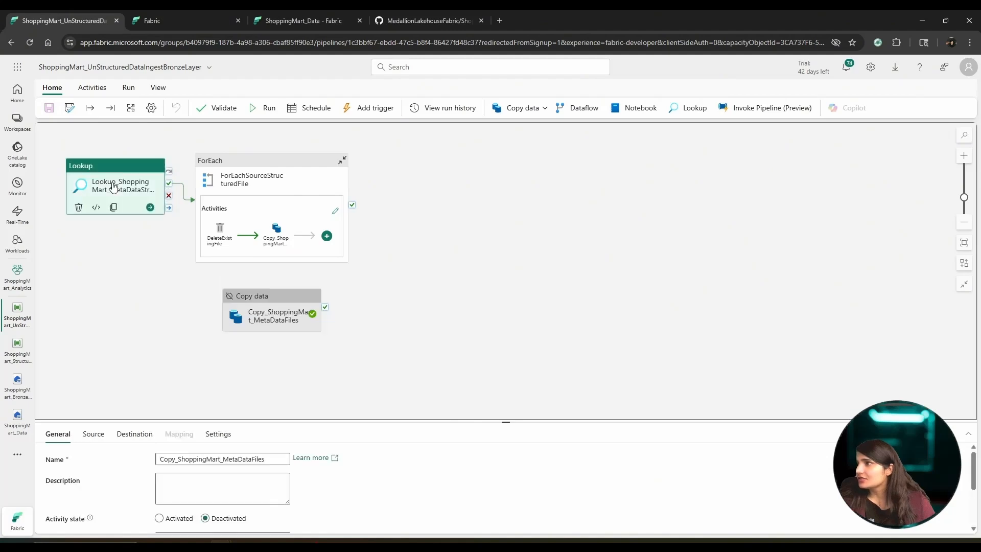
{"action": "right_click", "coordinate": [118, 184]}
{"action": "left_click", "coordinate": [131, 212]}
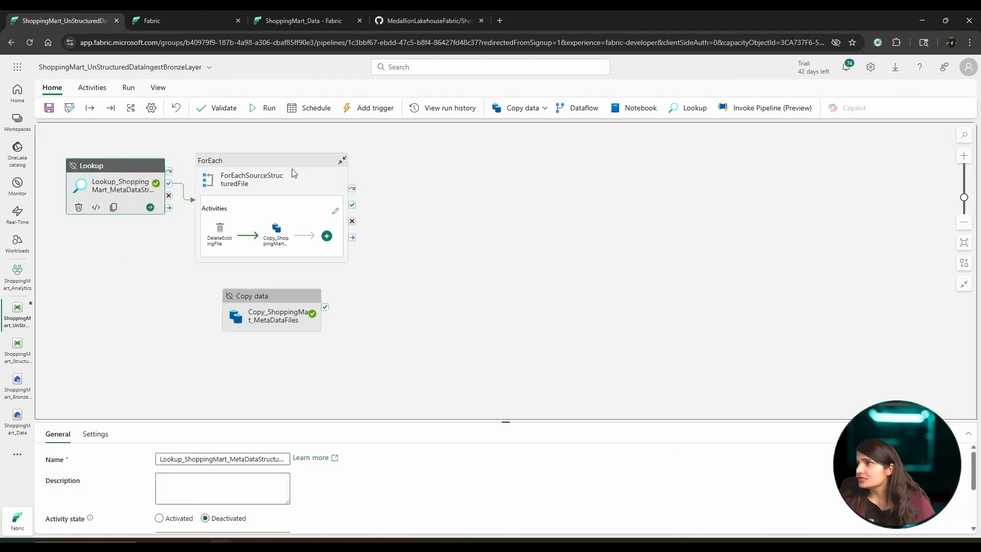
{"action": "right_click", "coordinate": [293, 172]}
{"action": "left_click", "coordinate": [323, 200]}
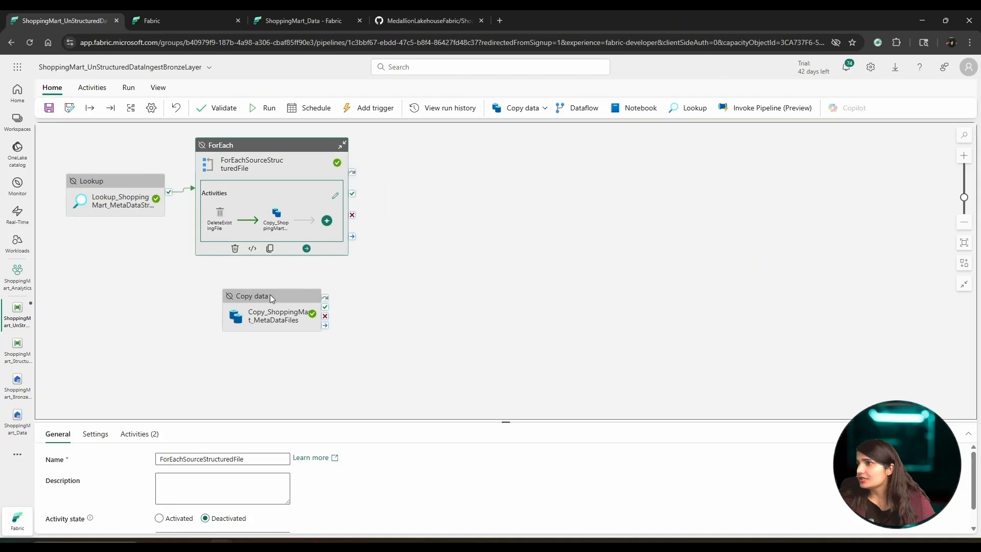
Activate the Copy_ShoppingMart_MetaDataFiles copy activity.
{"action": "left_click", "coordinate": [271, 300]}
{"action": "right_click", "coordinate": [271, 285]}
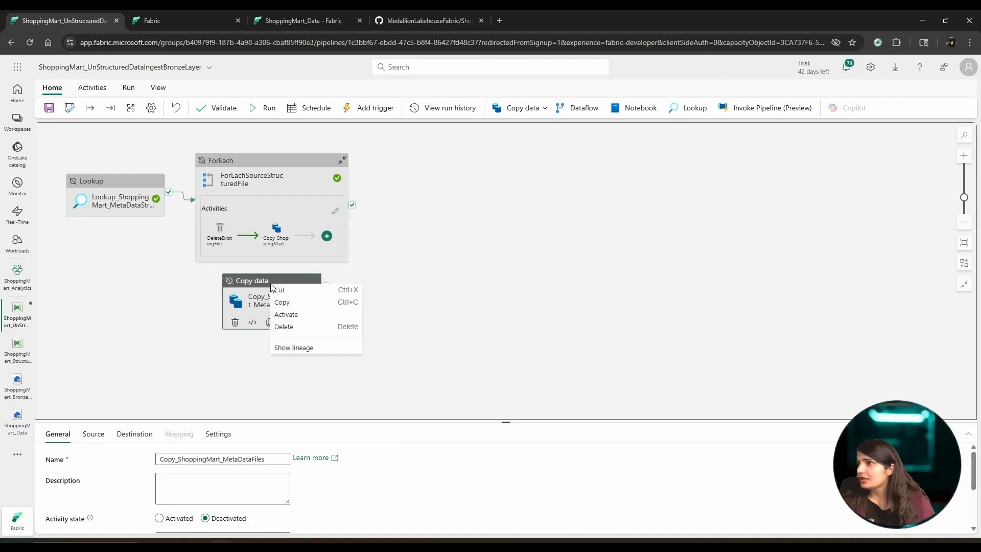
{"action": "left_click", "coordinate": [286, 315]}
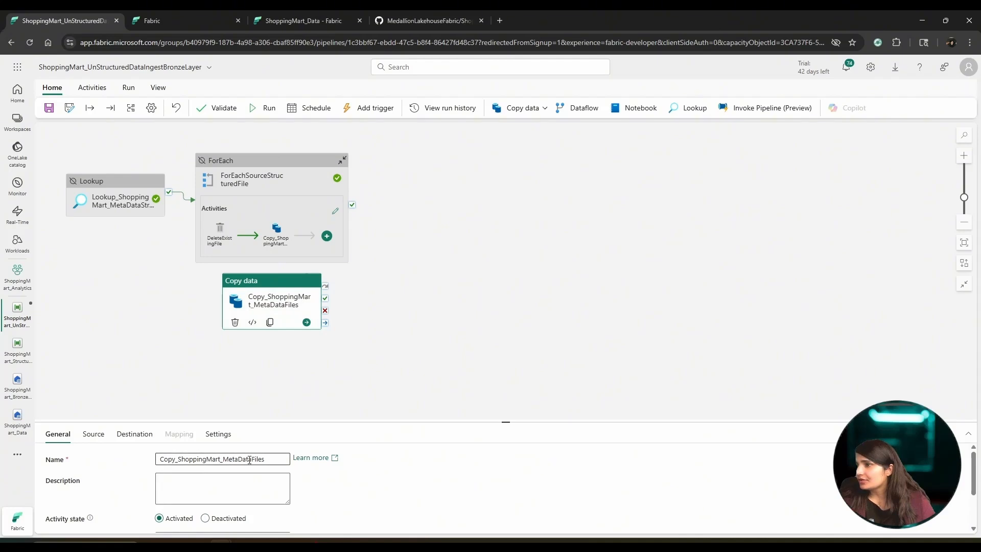
Copy the path refs/heads/main/ShoppingMart_UnstructuredMetaData.json from the raw URL of the unstructured metadata file in the GitHub repository.
{"action": "scroll", "coordinate": [247, 459], "scroll_direction": "down", "scroll_amount": 2}
{"action": "left_click", "coordinate": [93, 434]}
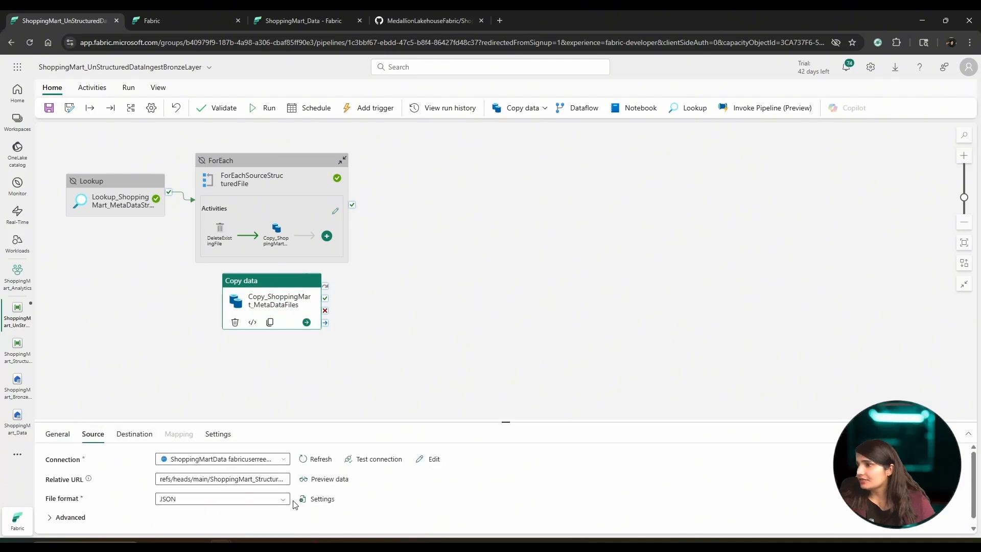
{"action": "left_click", "coordinate": [387, 14]}
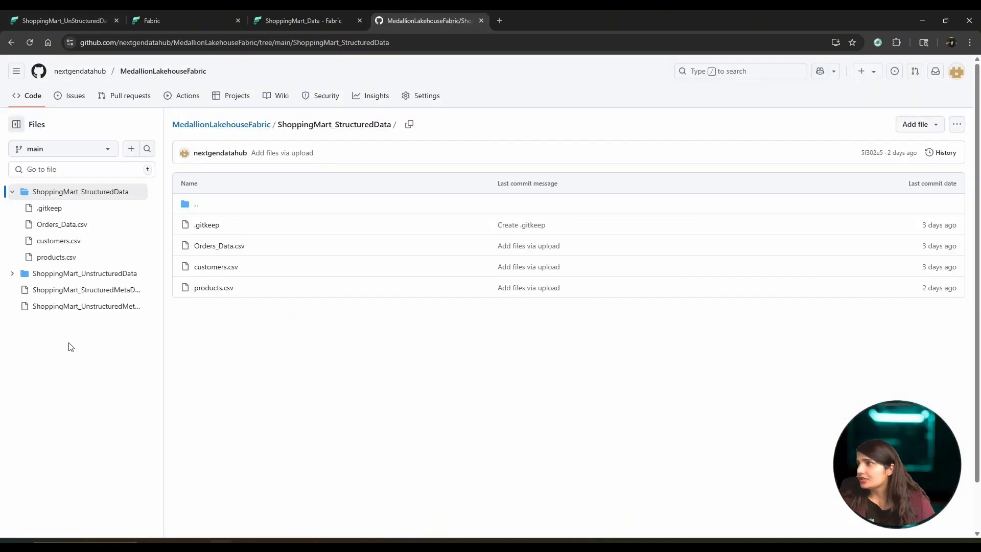
{"action": "left_click", "coordinate": [103, 310]}
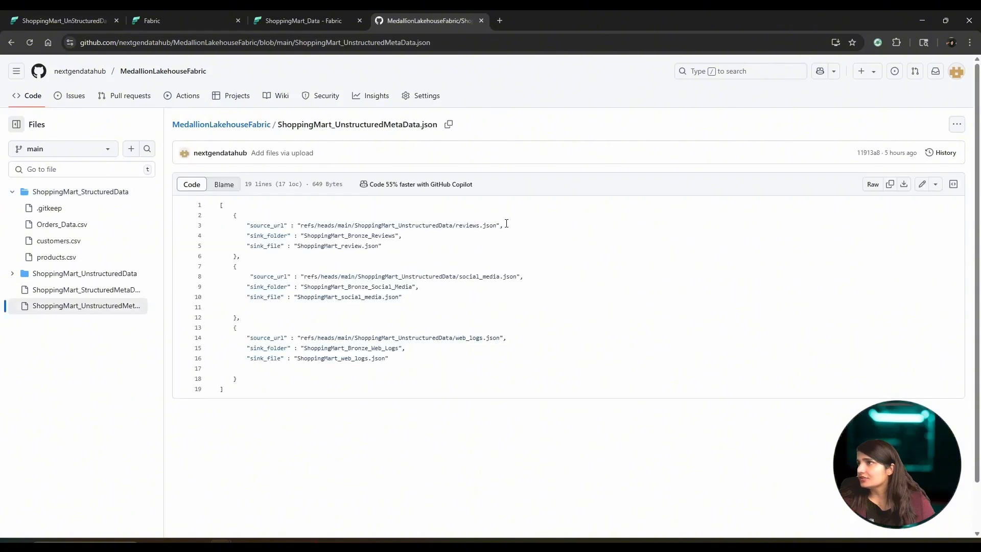
{"action": "left_click", "coordinate": [872, 184]}
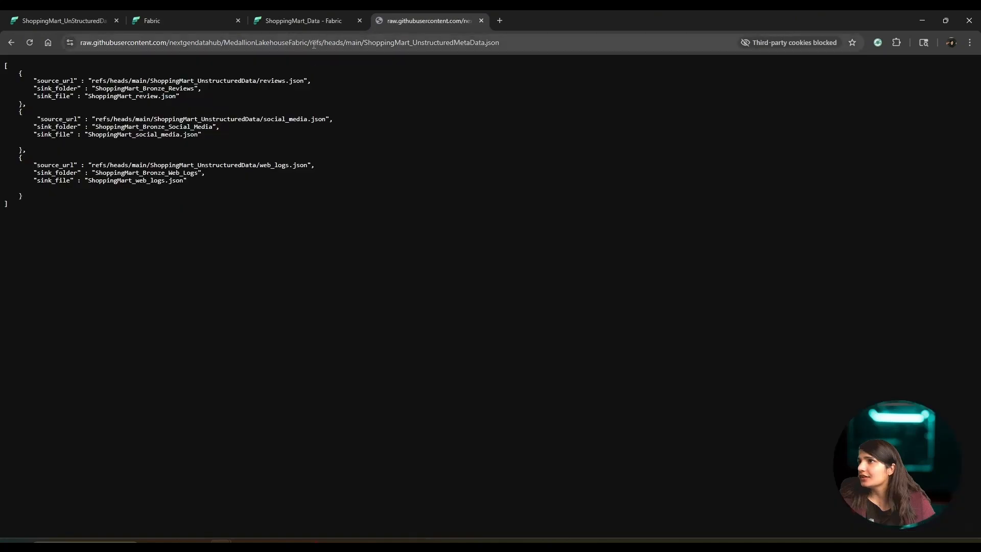
{"action": "left_click", "coordinate": [314, 45]}
{"action": "left_click_drag", "start_coordinate": [333, 42], "coordinate": [521, 51]}
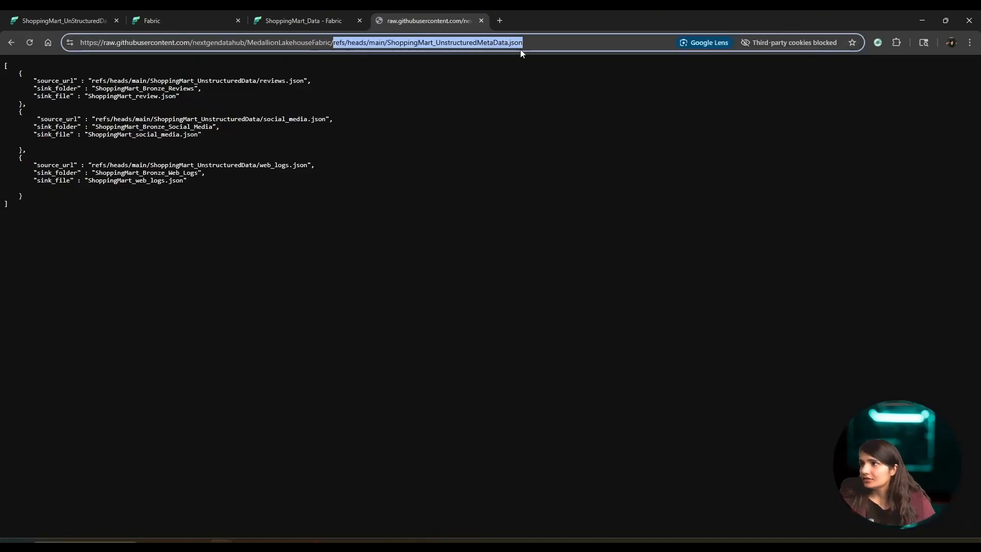
Back in the Fabric pipeline, set the metadata copy source's relative URL to refs/heads/main/ShoppingMart_UnstructuredMetaData.json.
{"action": "left_click", "coordinate": [60, 19]}
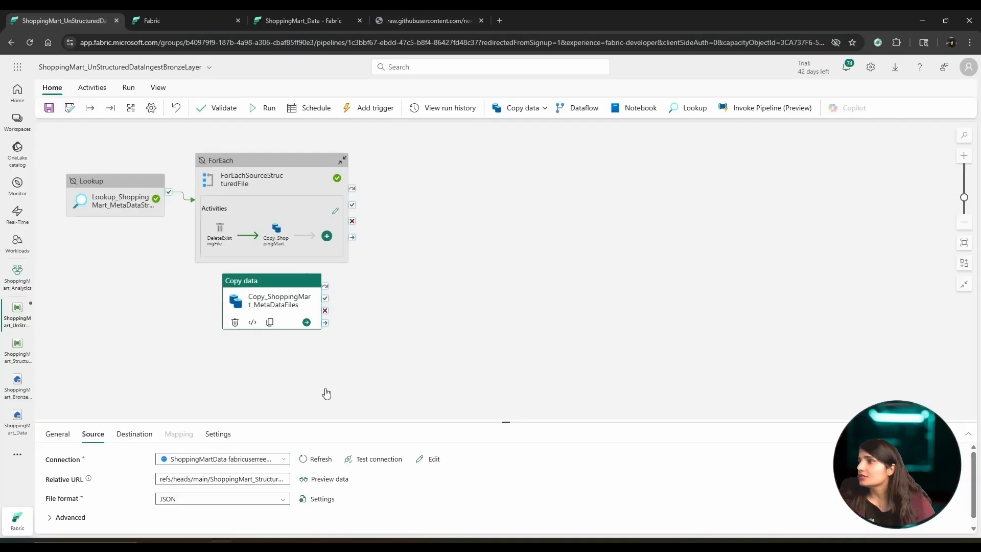
{"action": "left_click", "coordinate": [285, 478]}
{"action": "key", "text": "ctrl+a"}
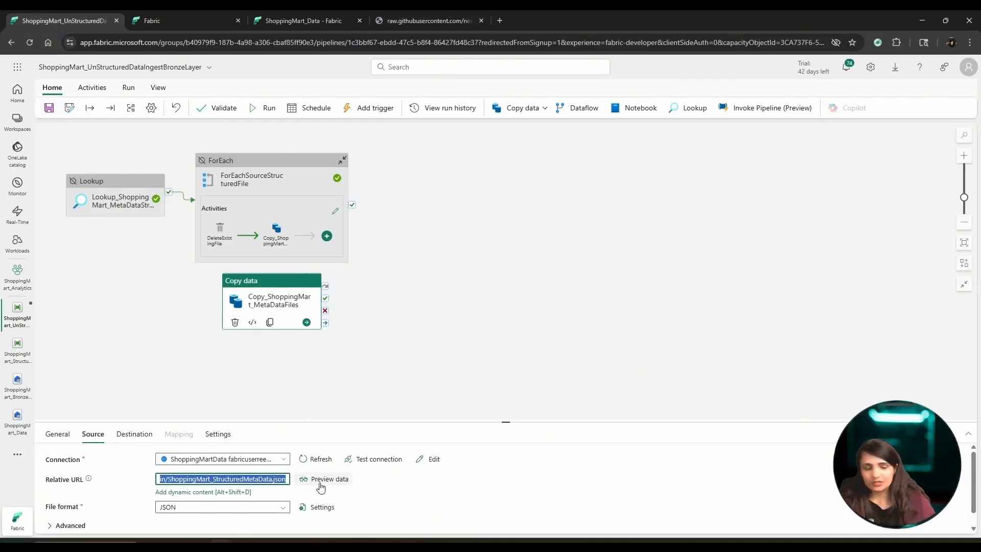
{"action": "key", "text": "BackSpace"}
{"action": "key", "text": "ctrl+v"}
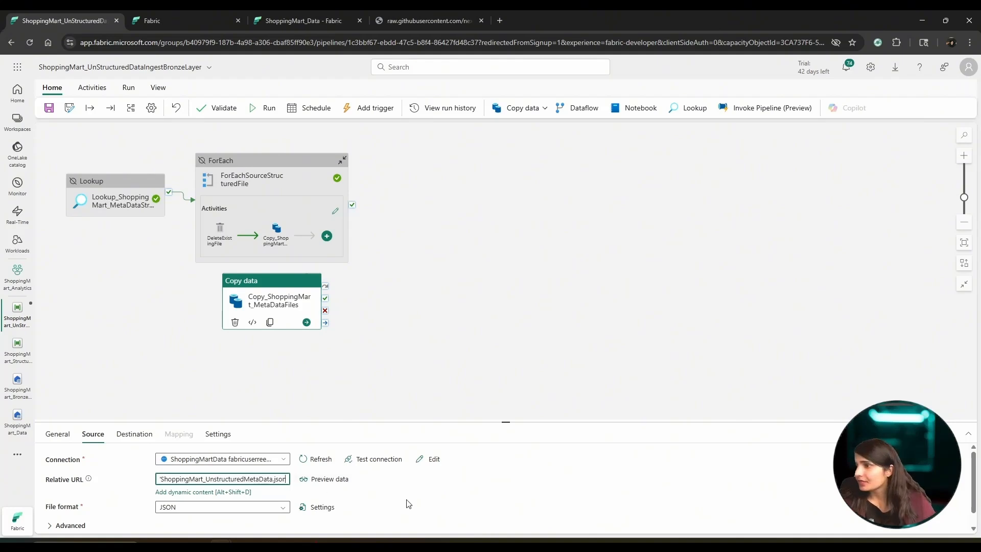
Set the metadata copy destination's file name to UnStructuredDataFile within the ShoppingMart_SourceMetaData folder.
{"action": "left_click", "coordinate": [135, 434]}
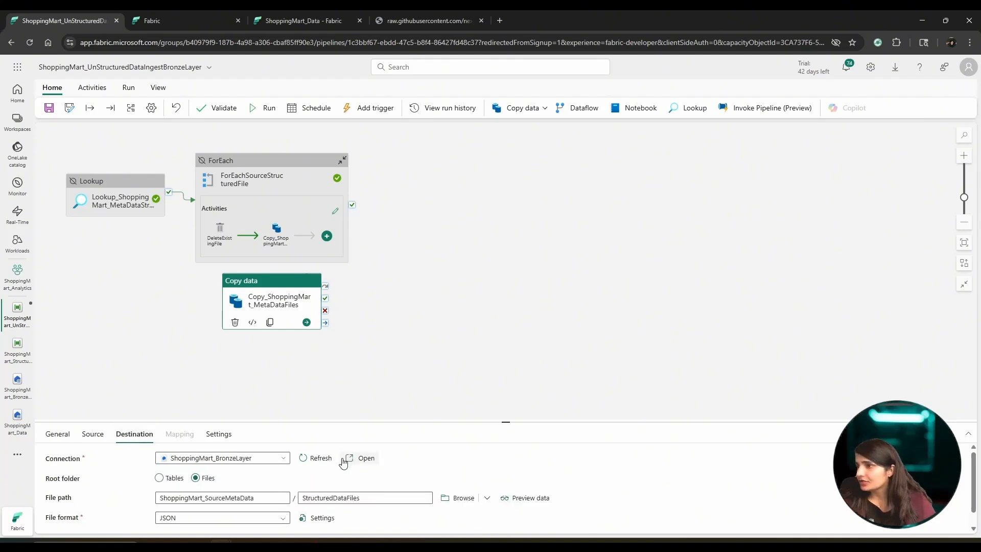
{"action": "scroll", "coordinate": [333, 465], "scroll_direction": "down", "scroll_amount": 1}
{"action": "left_click", "coordinate": [305, 482]}
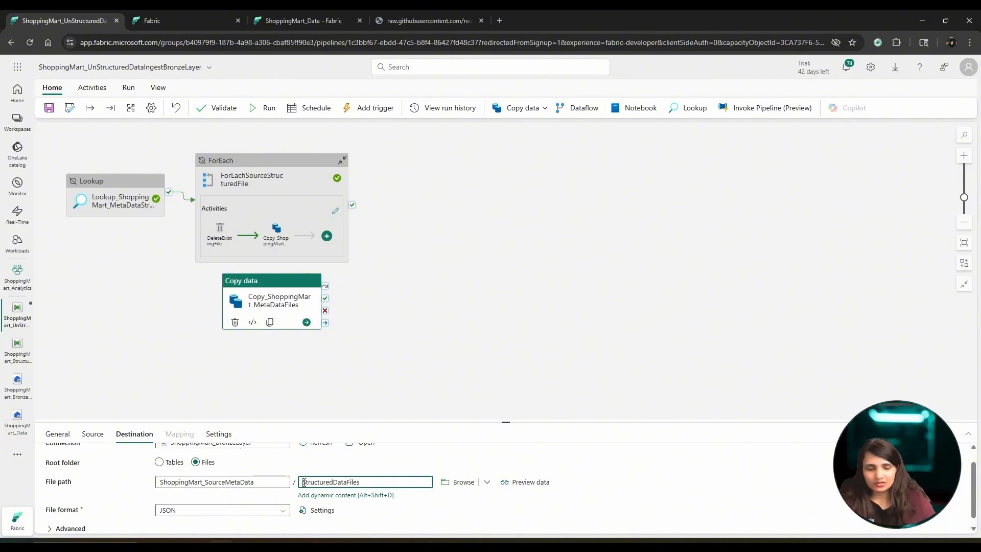
{"action": "type", "text": "Un"}
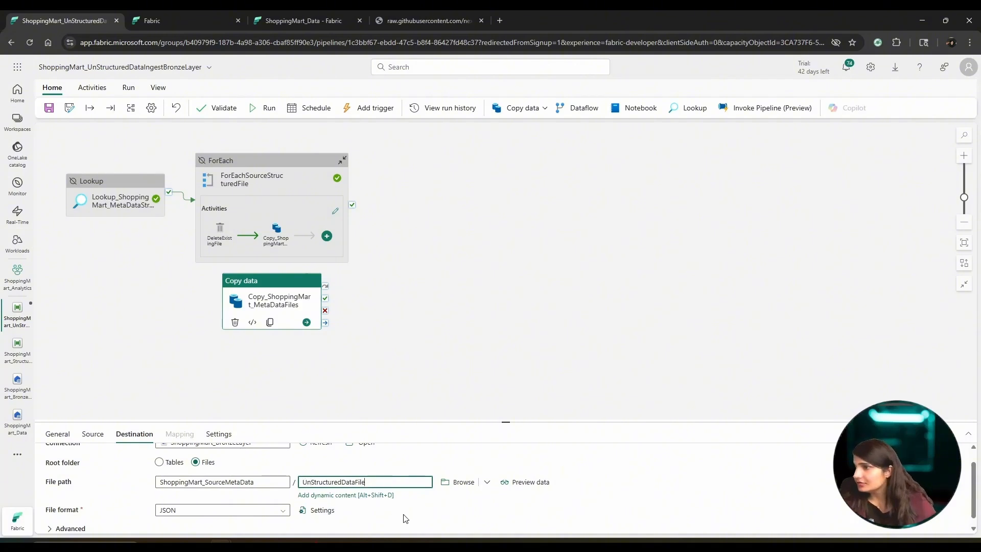
{"action": "scroll", "coordinate": [406, 518], "scroll_direction": "down", "scroll_amount": 1}
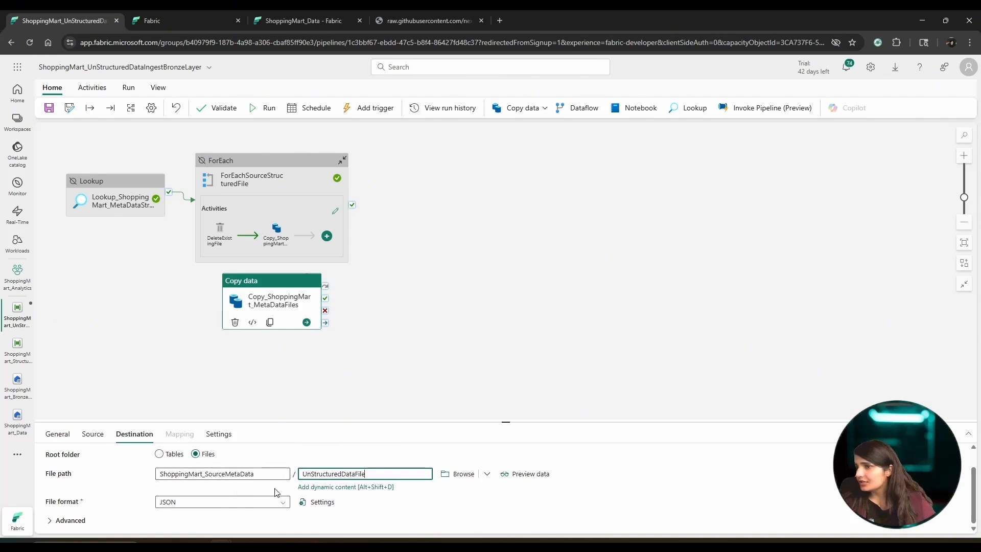
Validate the pipeline, save and run it, and enlarge the output area to follow the run.
{"action": "left_click", "coordinate": [93, 435]}
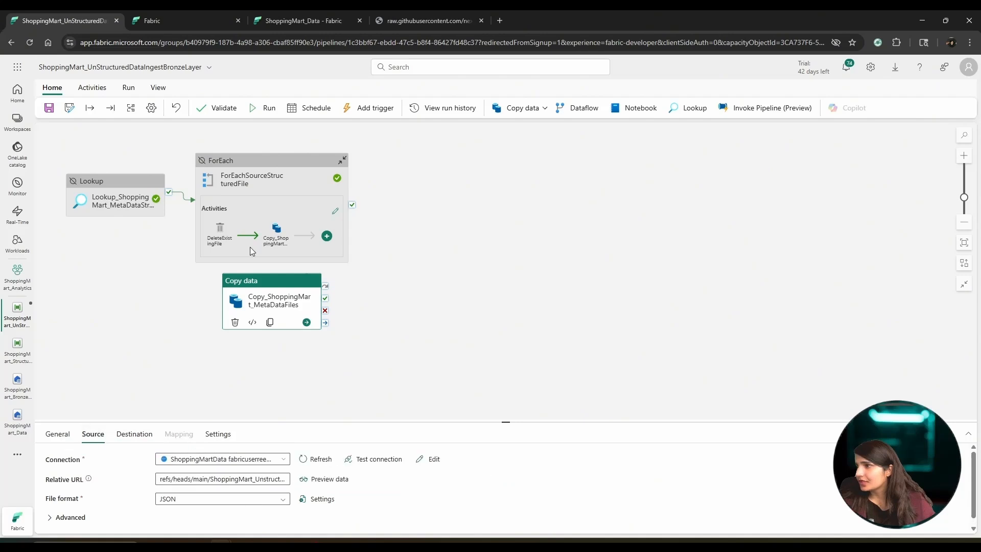
{"action": "left_click", "coordinate": [219, 107]}
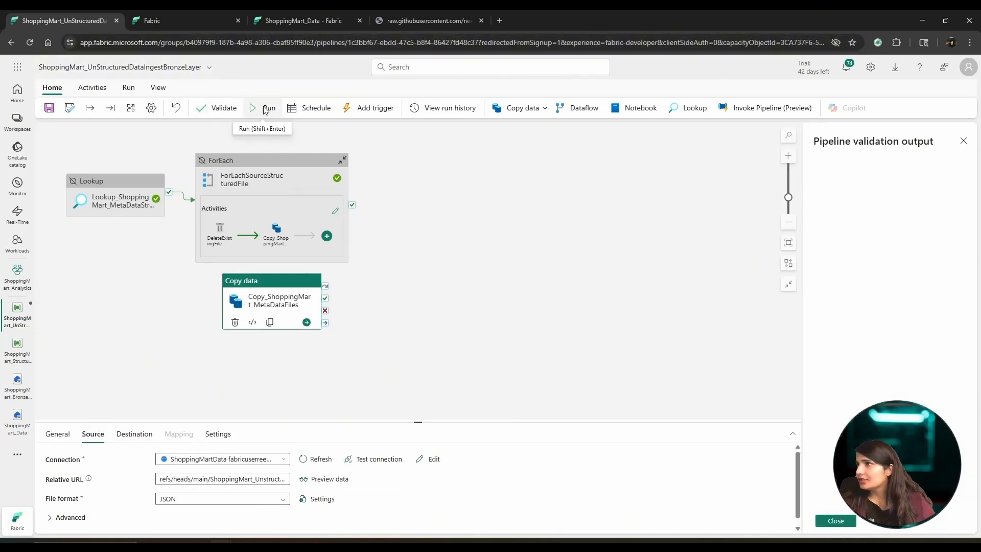
{"action": "left_click", "coordinate": [835, 521]}
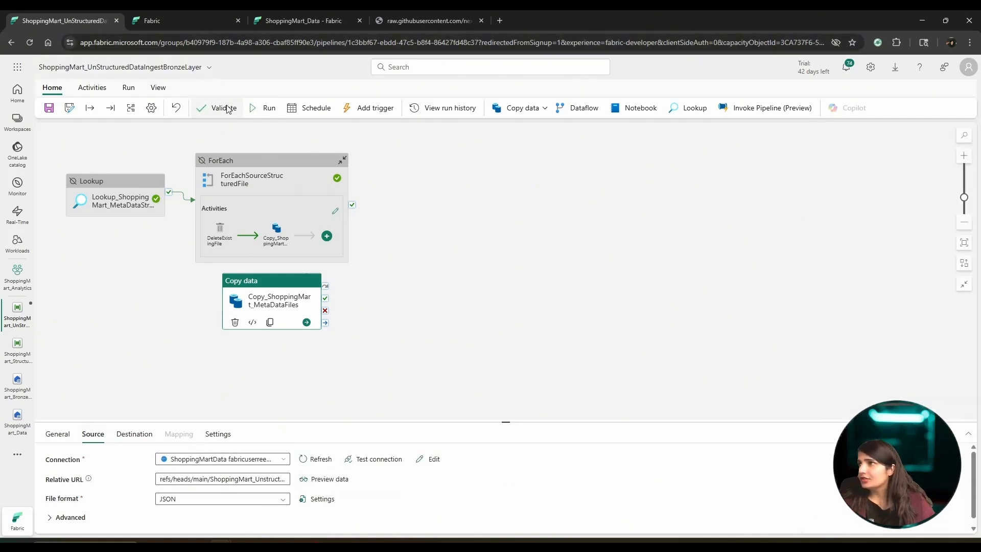
{"action": "left_click", "coordinate": [269, 108]}
{"action": "left_click", "coordinate": [505, 334]}
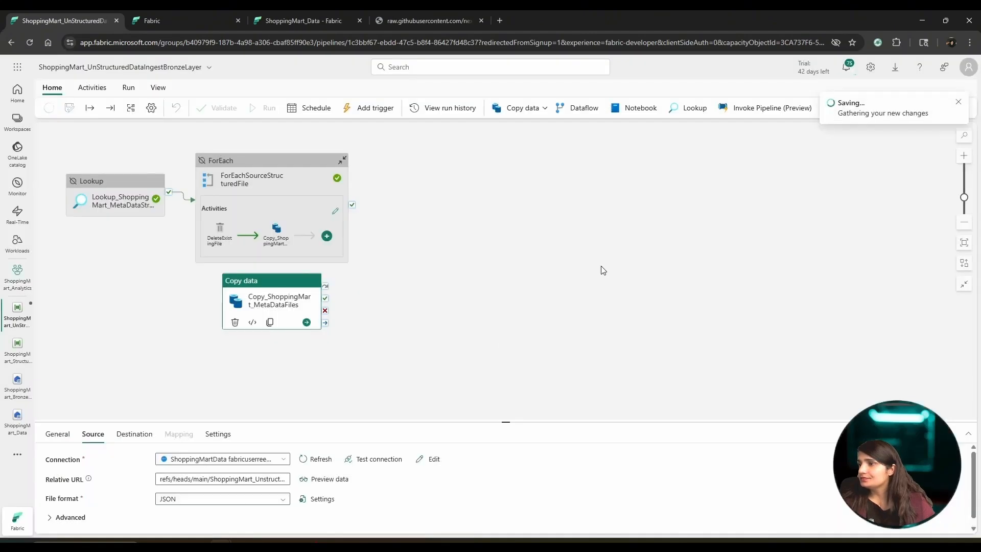
{"action": "left_click_drag", "start_coordinate": [524, 421], "coordinate": [524, 370]}
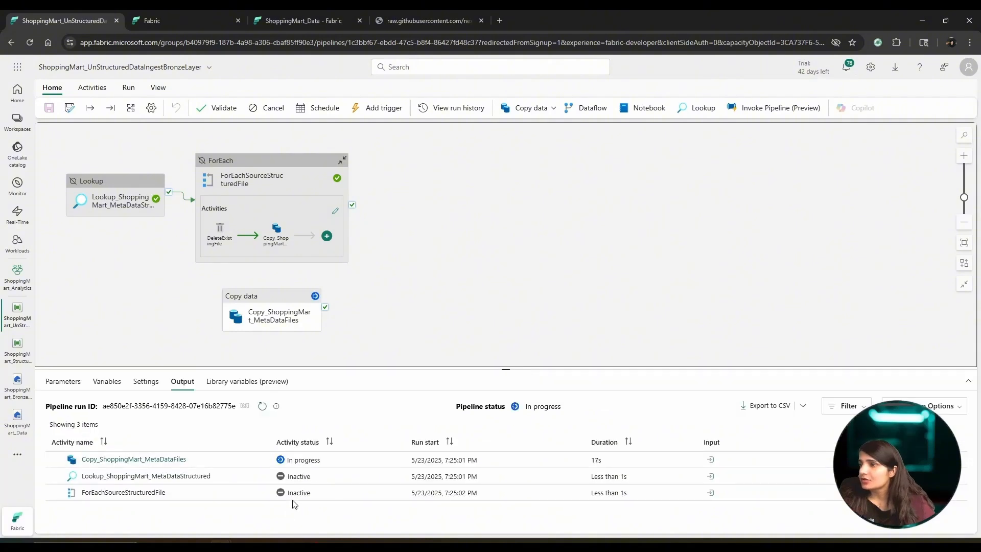
Refresh the ShoppingMart_BronzeLayer lakehouse and check the ShoppingMart_SourceMetaData folder for the unstructured metadata file.
{"action": "left_click", "coordinate": [151, 18]}
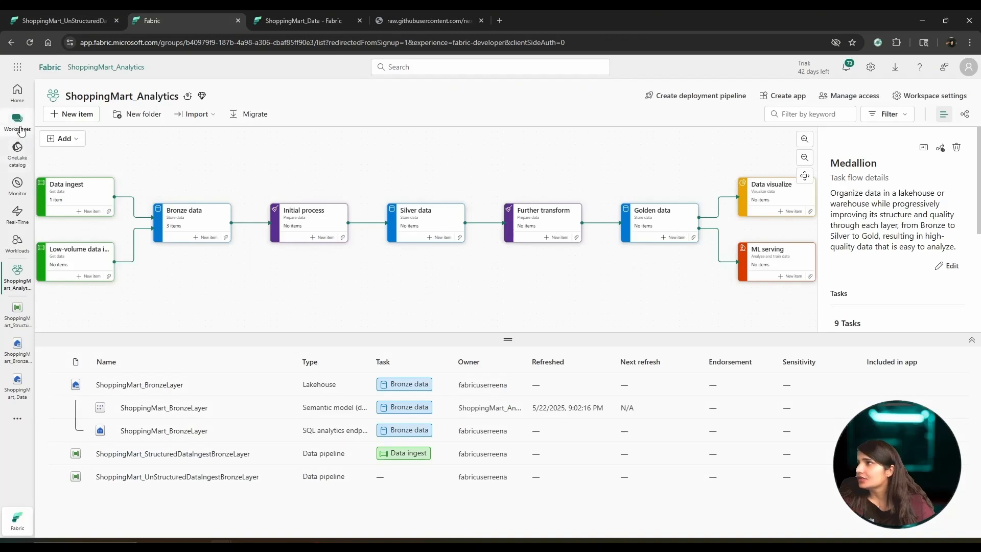
{"action": "left_click", "coordinate": [153, 385]}
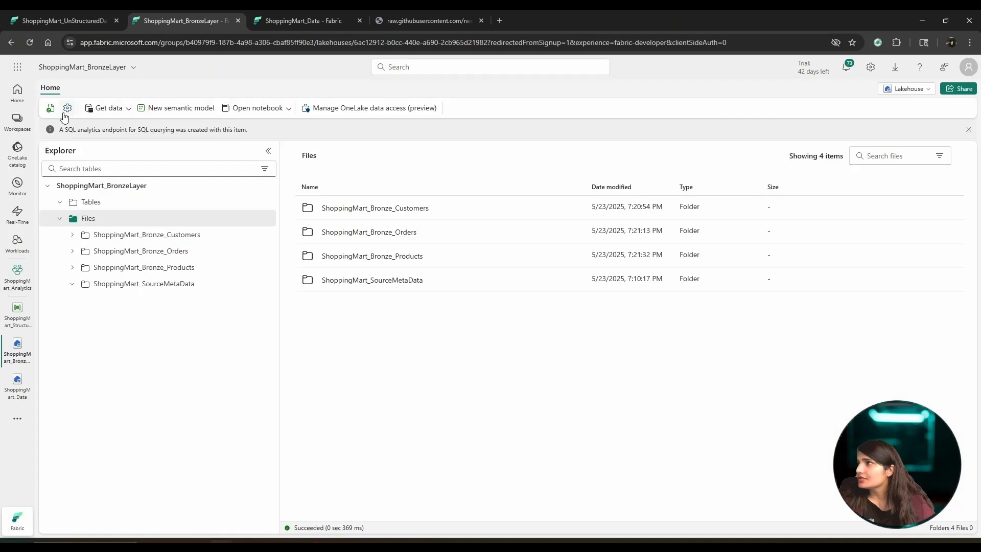
{"action": "left_click", "coordinate": [50, 108]}
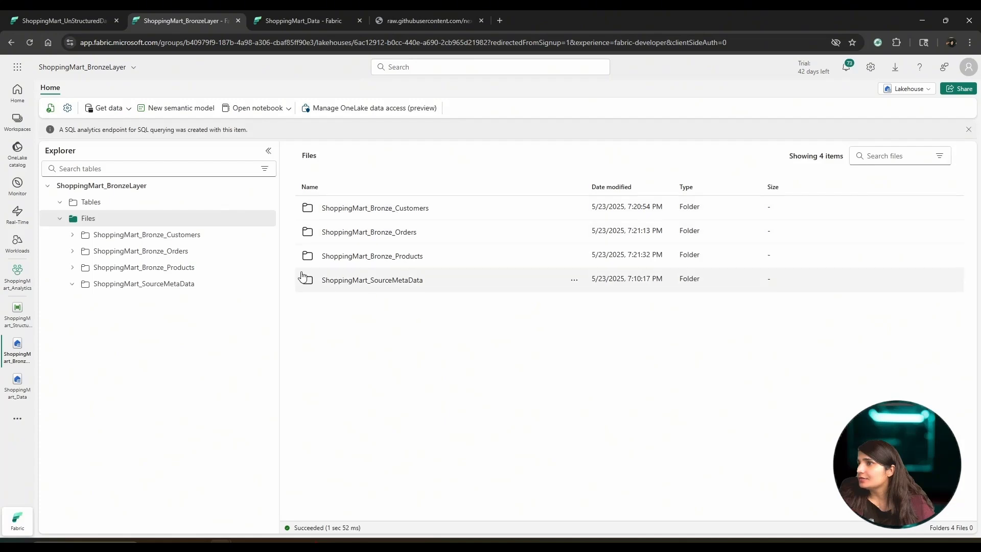
{"action": "left_click", "coordinate": [372, 280]}
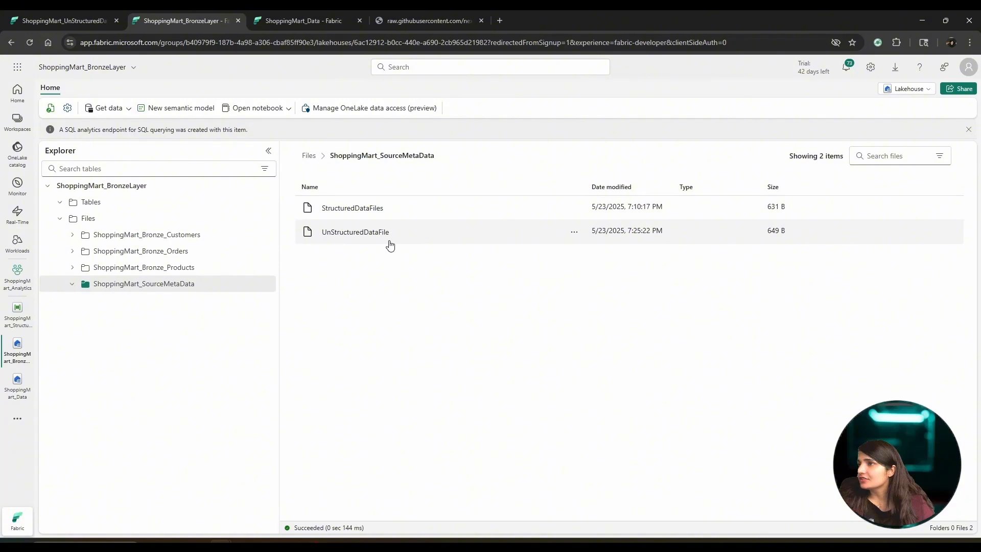
In the unstructured ingest pipeline, deactivate the metadata copy activity and reactivate the Lookup and ForEach activities.
{"action": "left_click", "coordinate": [78, 12]}
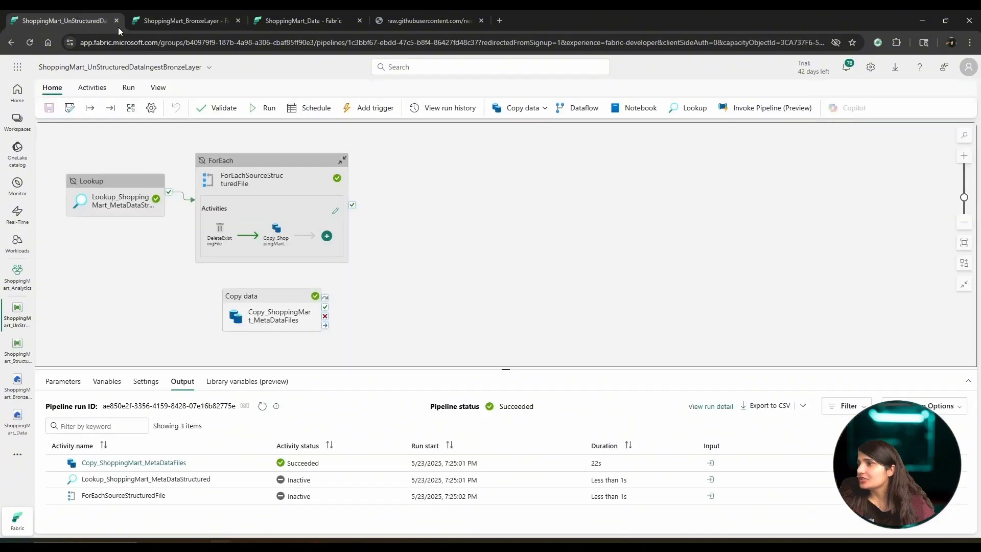
{"action": "right_click", "coordinate": [256, 295]}
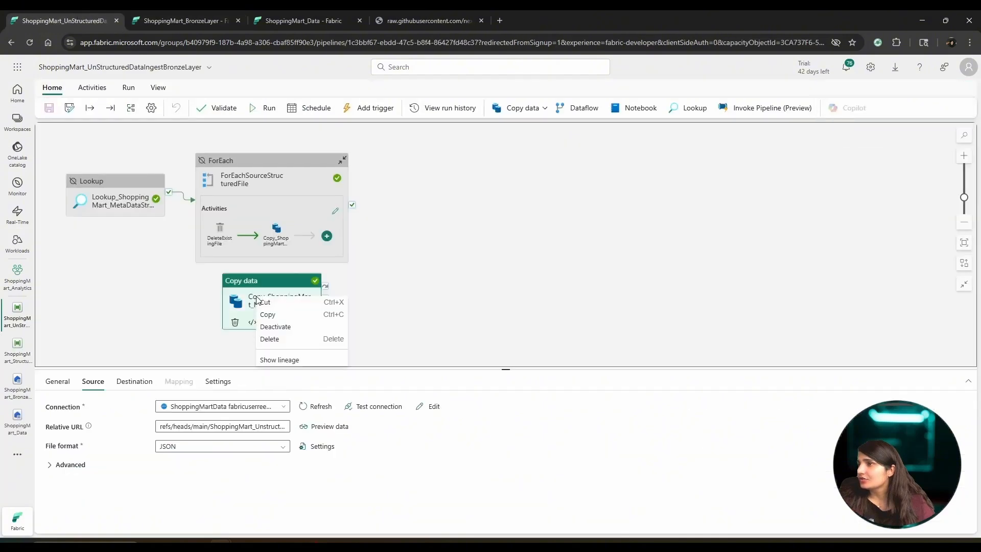
{"action": "left_click", "coordinate": [276, 326]}
{"action": "left_click", "coordinate": [120, 180]}
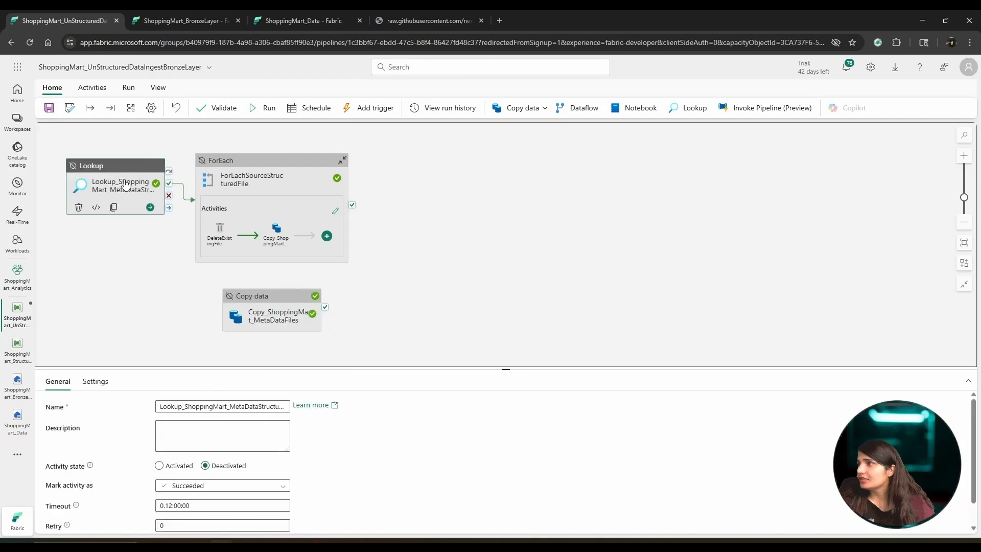
{"action": "right_click", "coordinate": [125, 183]}
{"action": "left_click", "coordinate": [141, 208]}
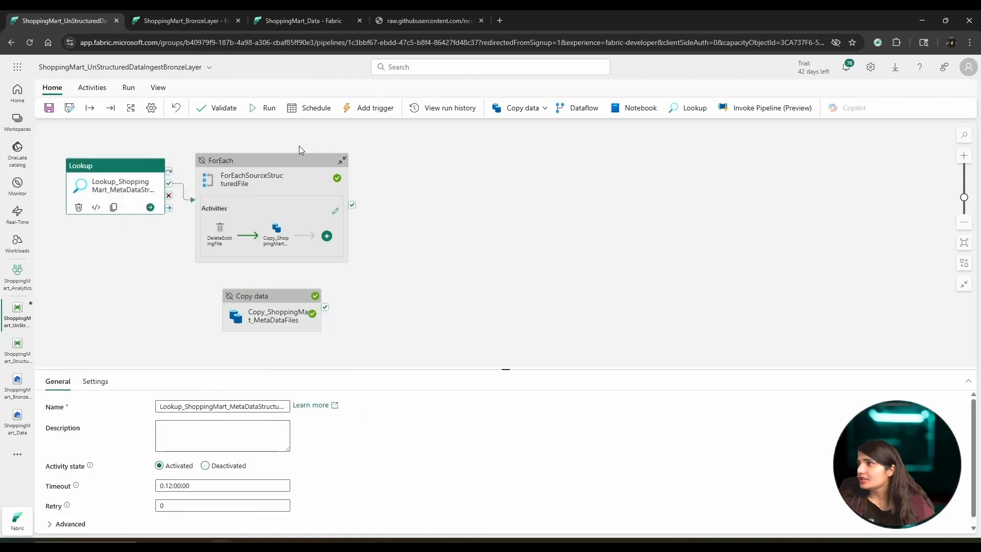
{"action": "right_click", "coordinate": [286, 160]}
{"action": "left_click", "coordinate": [319, 163]}
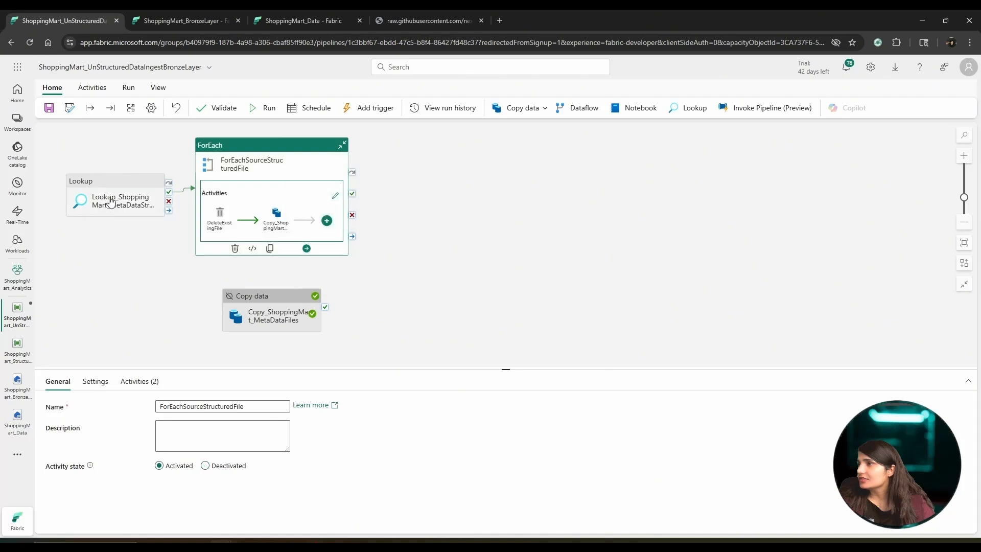
Rename the ForEach activity as ForEachSourceUnStructuredFile and open its loop settings.
{"action": "left_click", "coordinate": [205, 407]}
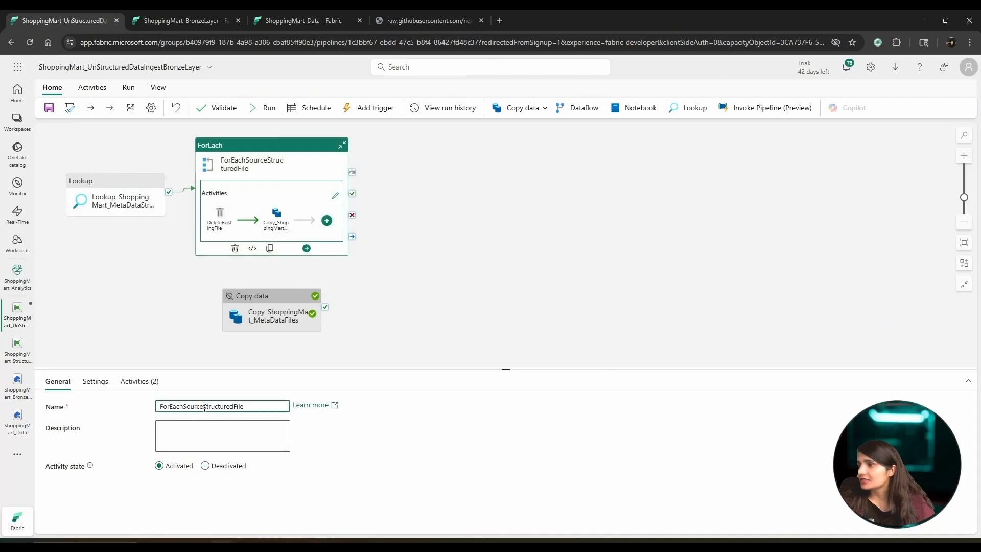
{"action": "type", "text": "Un"}
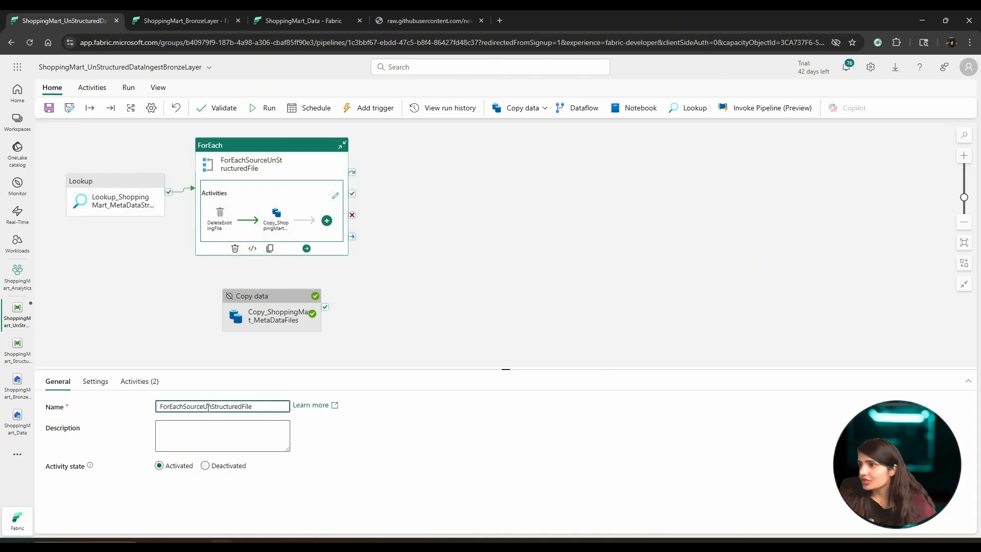
{"action": "left_click", "coordinate": [319, 376]}
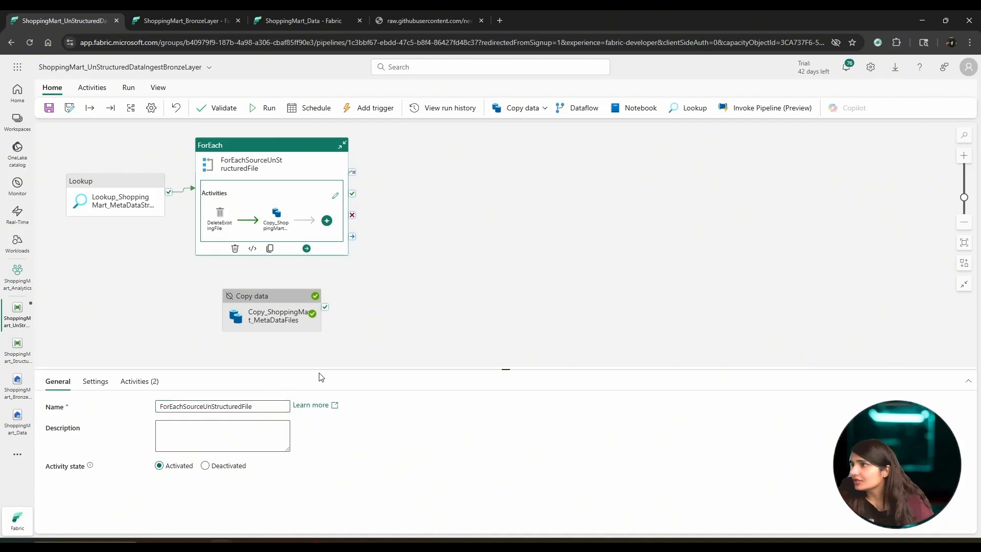
{"action": "left_click", "coordinate": [108, 381]}
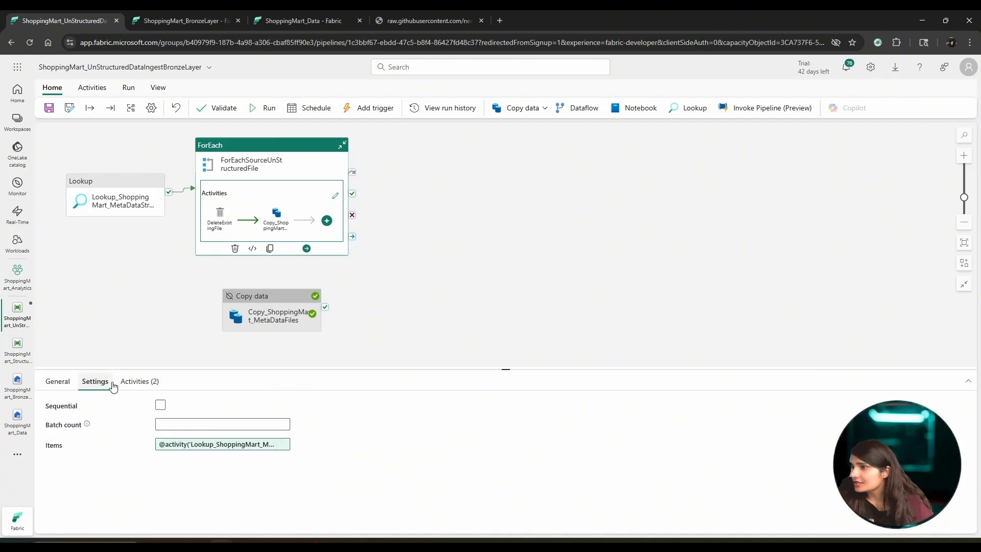
Review the Items expression of the ForEachSourceUnStructuredFile activity without changing it.
{"action": "left_click", "coordinate": [206, 450]}
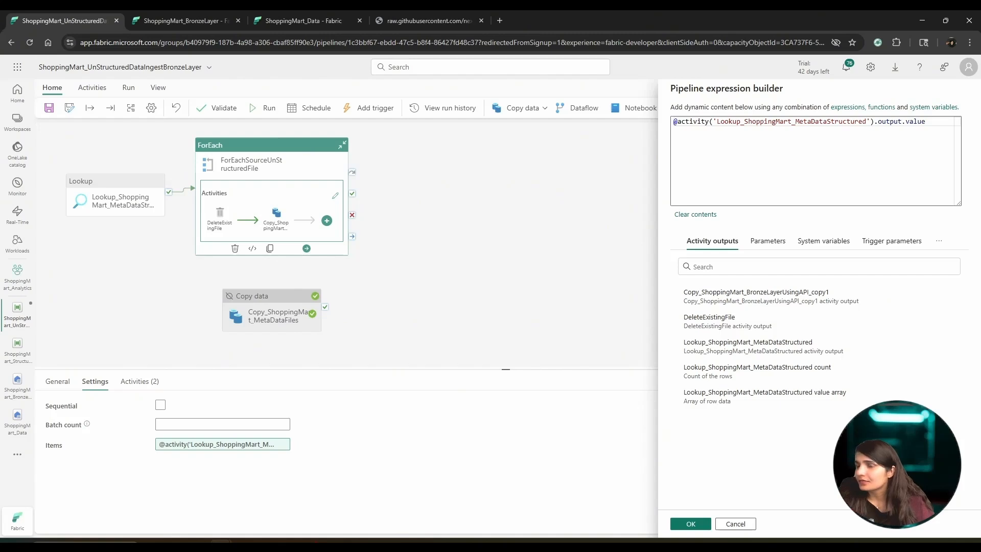
{"action": "left_click", "coordinate": [738, 523]}
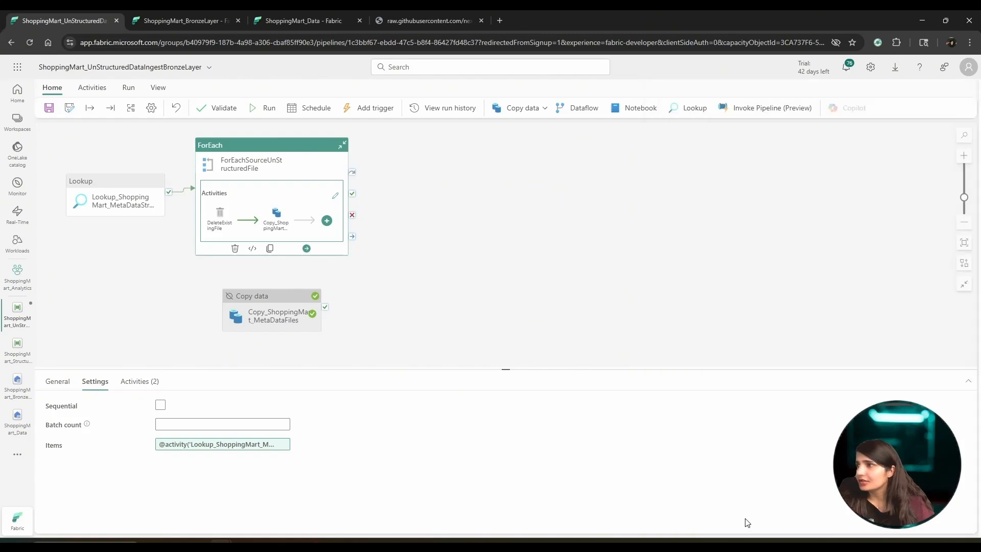
Set the Lookup activity's source file name to UnStructuredDataFile and check it against the ShoppingMart_SourceMetaData folder in the bronze lakehouse.
{"action": "left_click", "coordinate": [119, 193]}
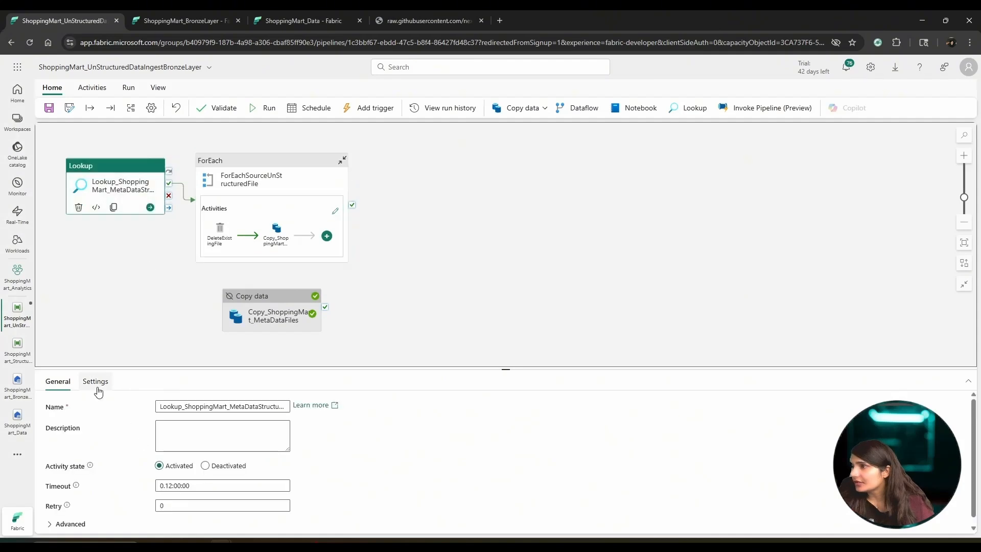
{"action": "left_click", "coordinate": [93, 382]}
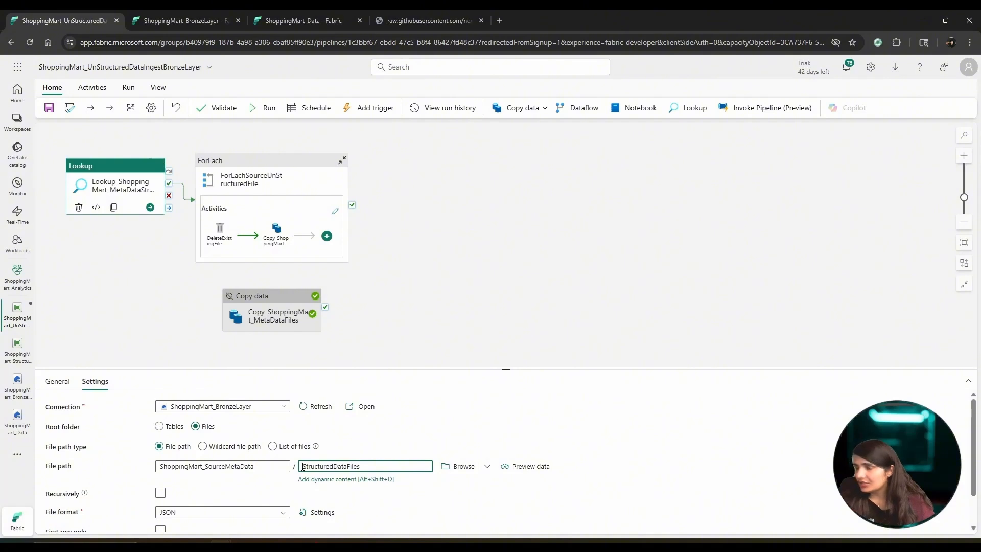
{"action": "type", "text": "Un"}
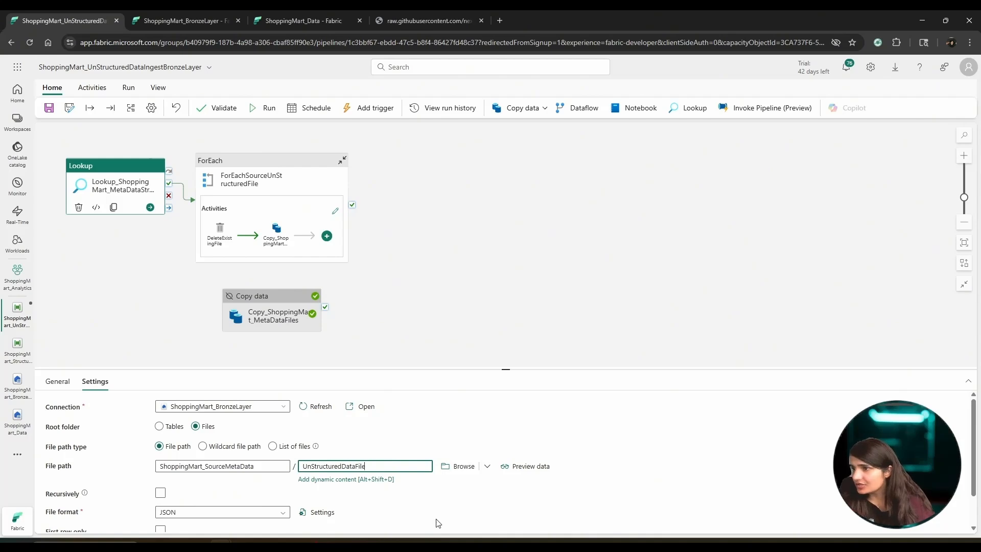
{"action": "left_click", "coordinate": [182, 21]}
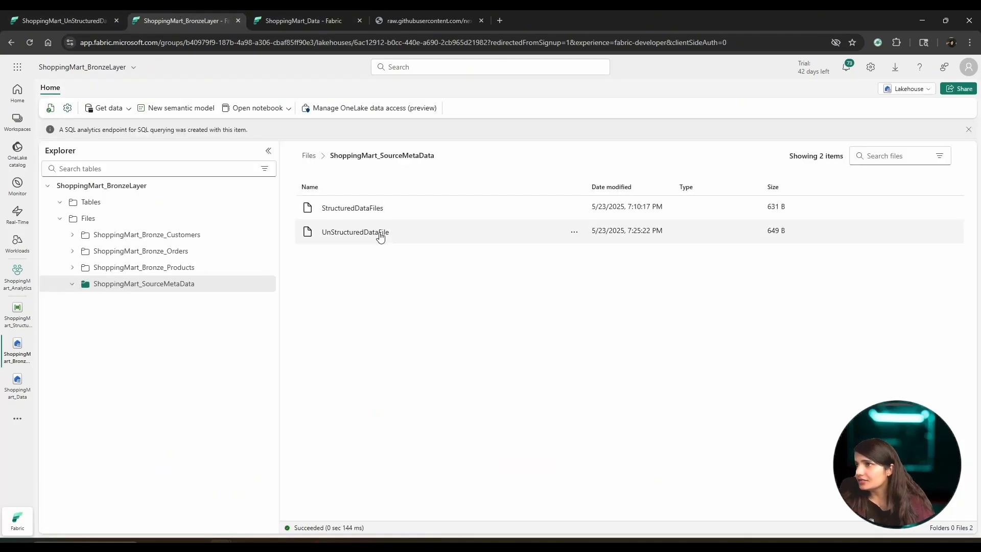
{"action": "left_click", "coordinate": [106, 20]}
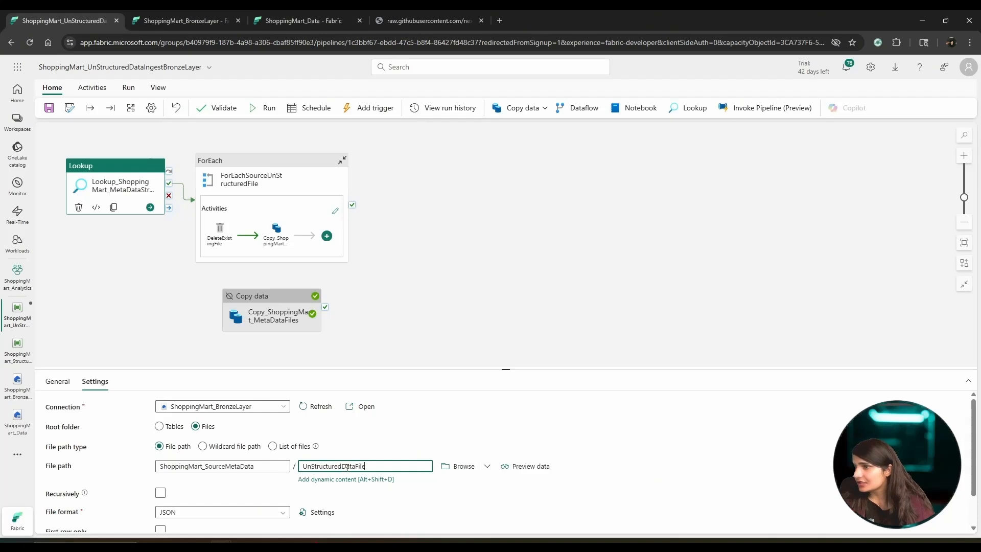
Rename the Lookup activity as Lookup_ShoppingMart_MetaDataUnStructured.
{"action": "left_click", "coordinate": [57, 381]}
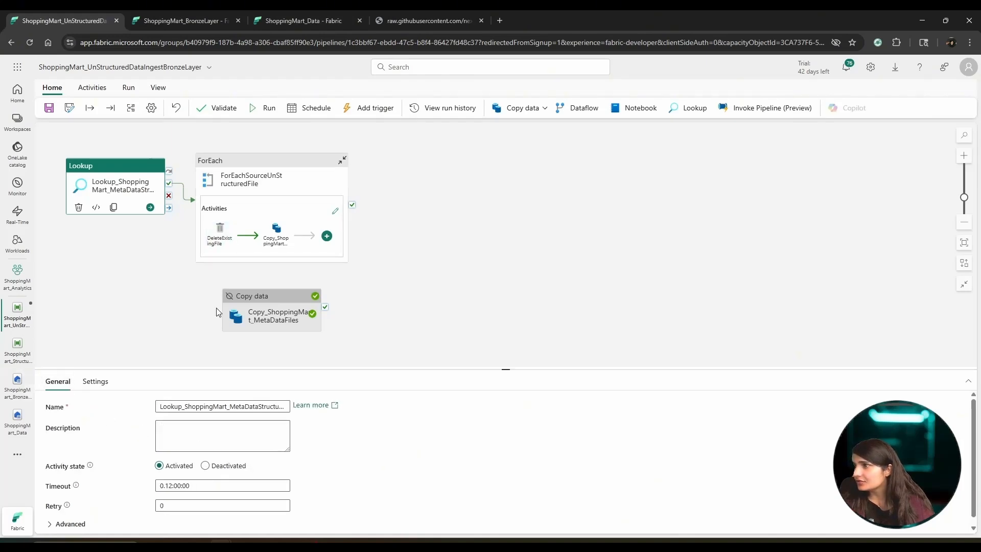
{"action": "left_click", "coordinate": [260, 407]}
{"action": "type", "text": "Un"}
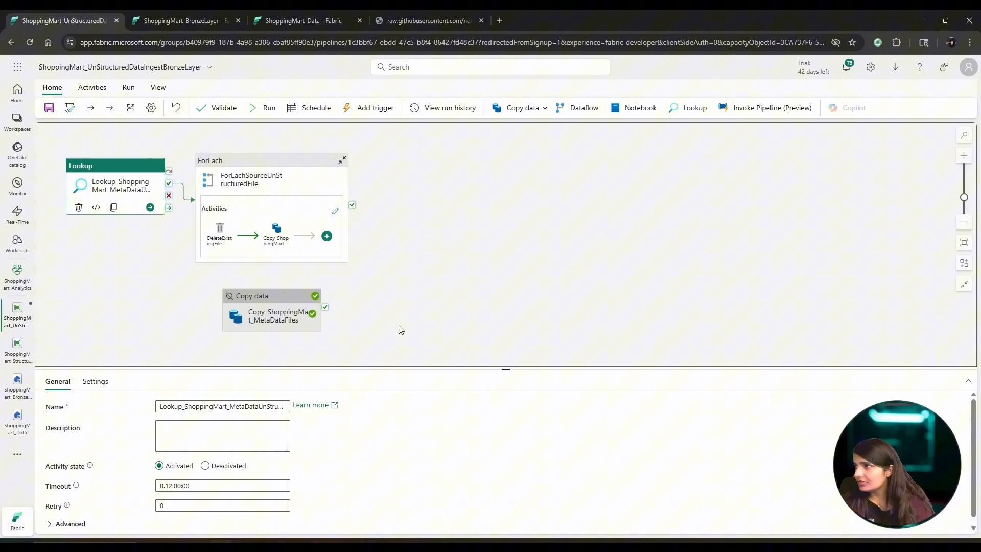
Replace the Items expression of the ForEachSourceUnStructuredFile loop with the Lookup_ShoppingMart_MetaDataUnStructured value array output.
{"action": "left_click", "coordinate": [401, 329]}
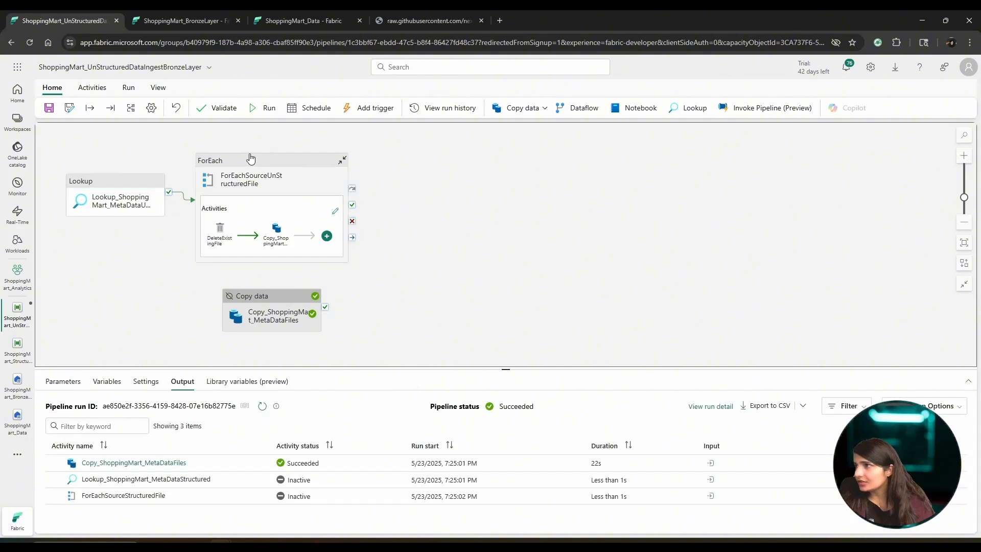
{"action": "left_click", "coordinate": [250, 165]}
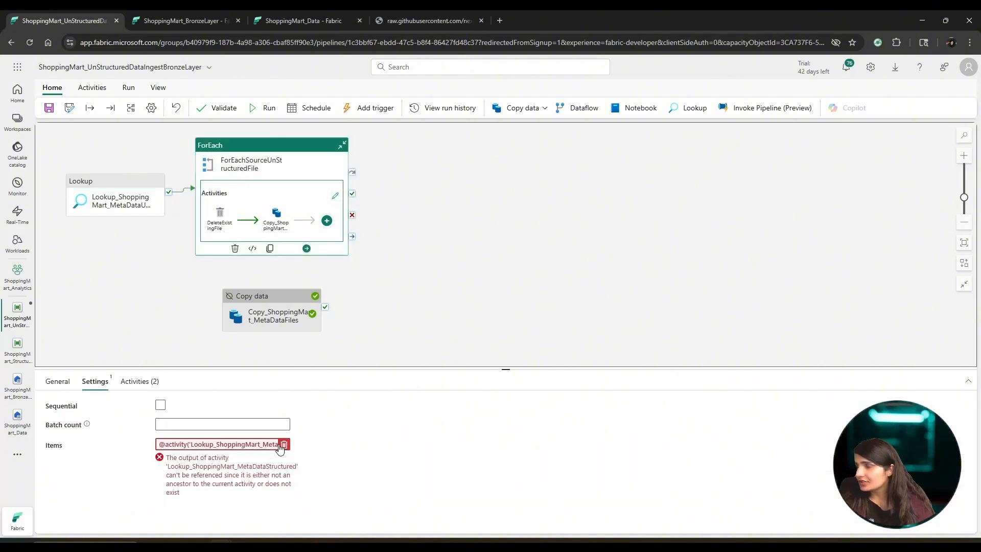
{"action": "left_click", "coordinate": [284, 444]}
{"action": "left_click", "coordinate": [214, 446]}
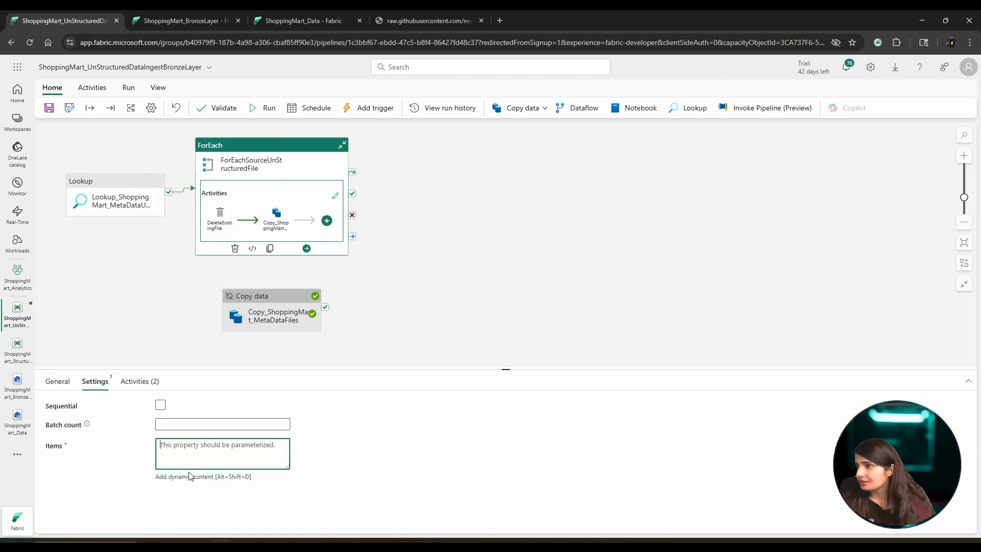
{"action": "left_click", "coordinate": [190, 476]}
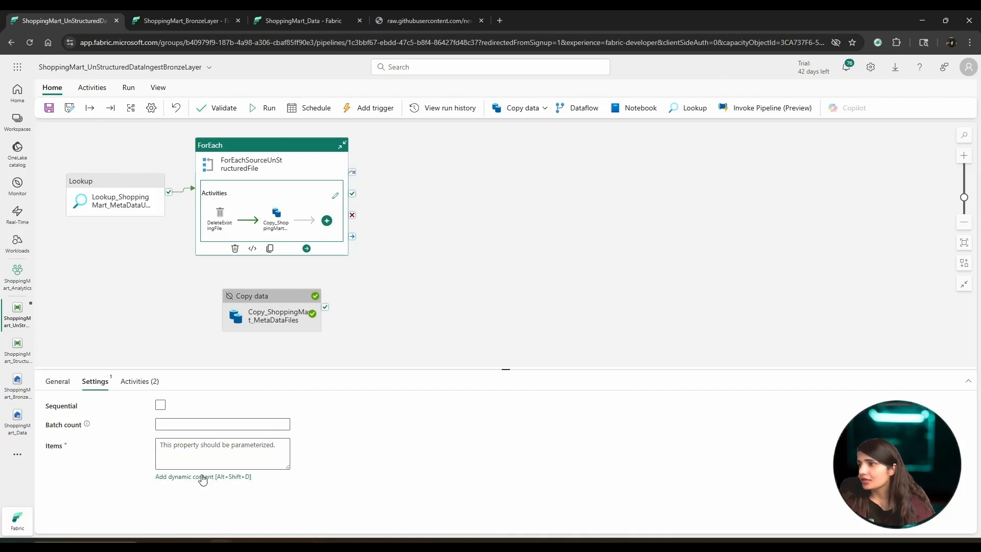
{"action": "left_click", "coordinate": [199, 477]}
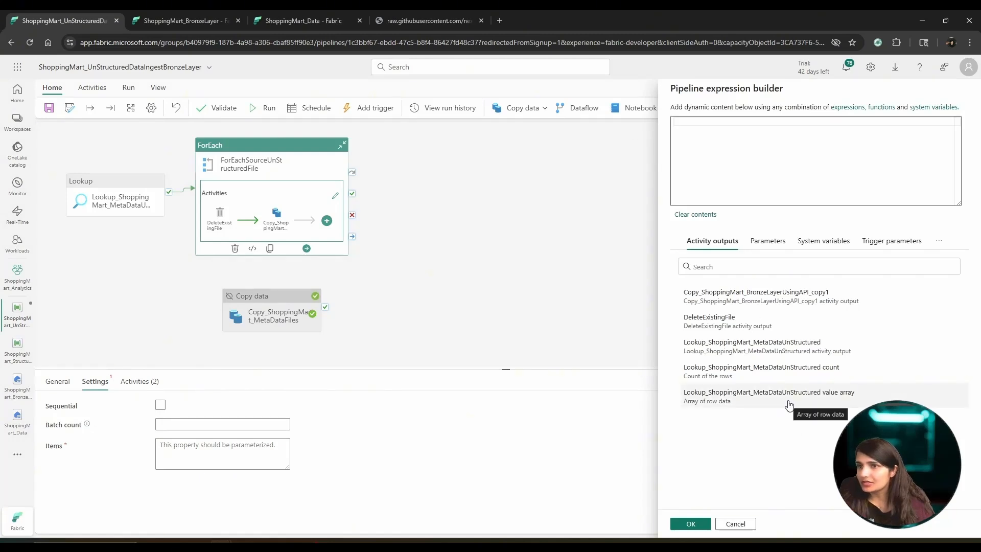
{"action": "left_click", "coordinate": [831, 397]}
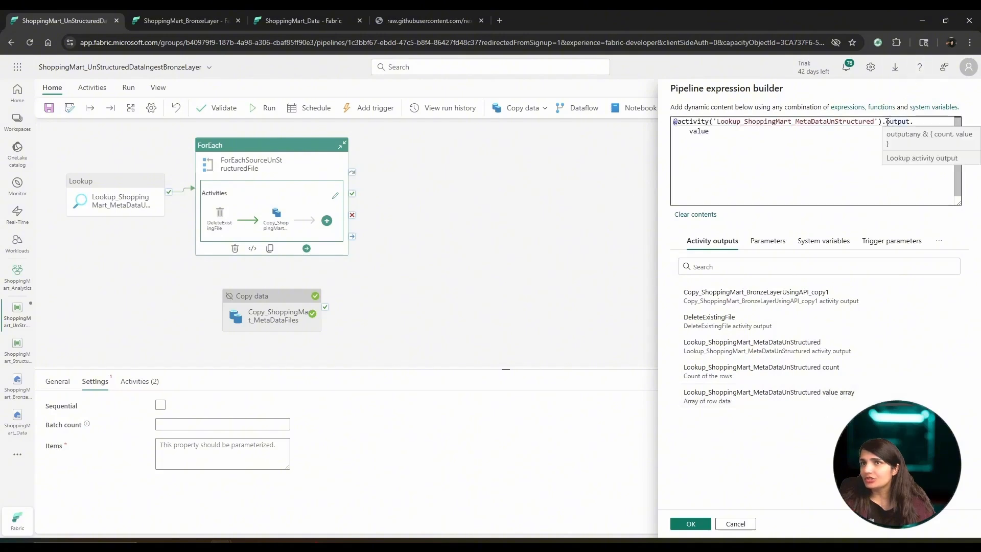
{"action": "left_click_drag", "start_coordinate": [886, 122], "coordinate": [925, 123]}
{"action": "left_click_drag", "start_coordinate": [692, 134], "coordinate": [849, 127]}
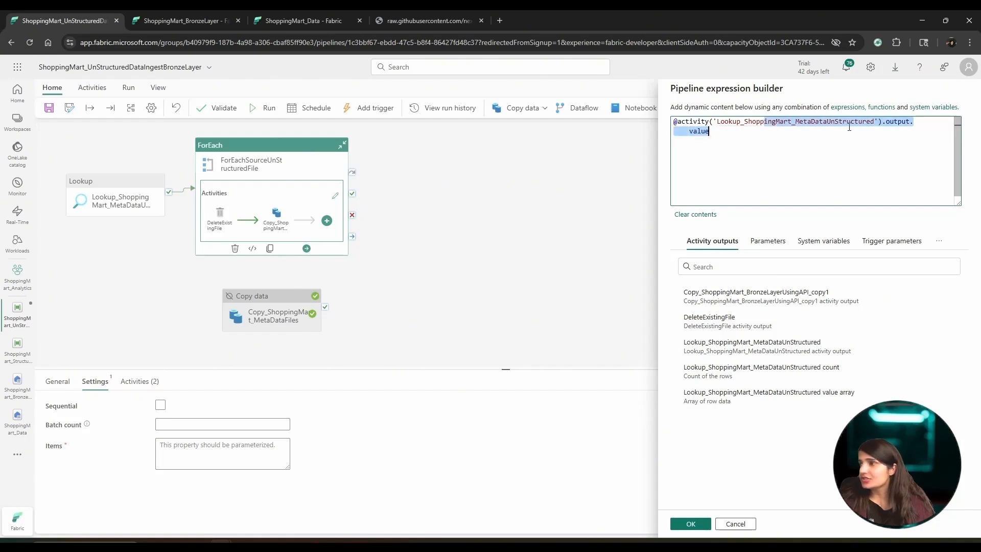
{"action": "left_click", "coordinate": [704, 524]}
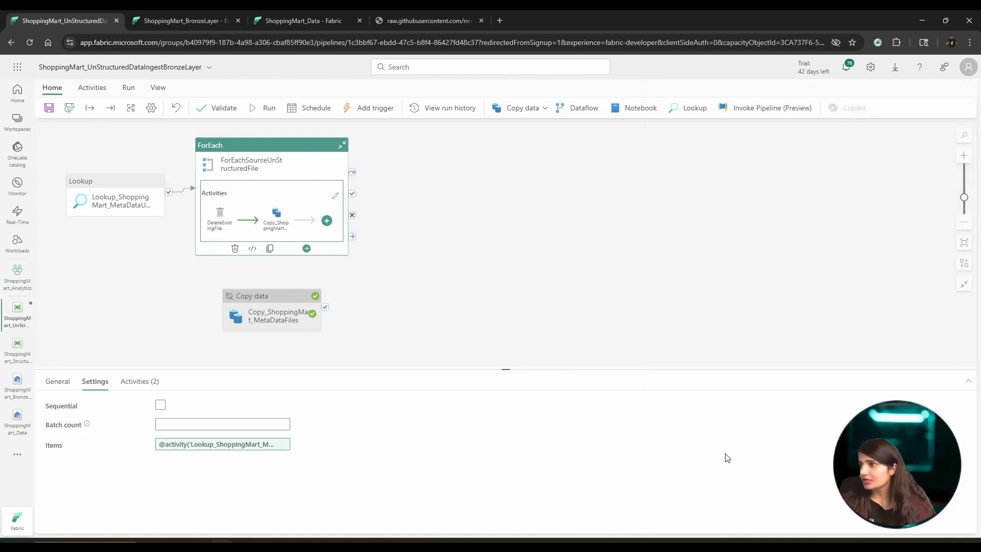
Open the loop's inner activities and examine the source settings of DeleteExistingFile and the copy activity.
{"action": "left_click", "coordinate": [235, 193]}
{"action": "left_click", "coordinate": [333, 197]}
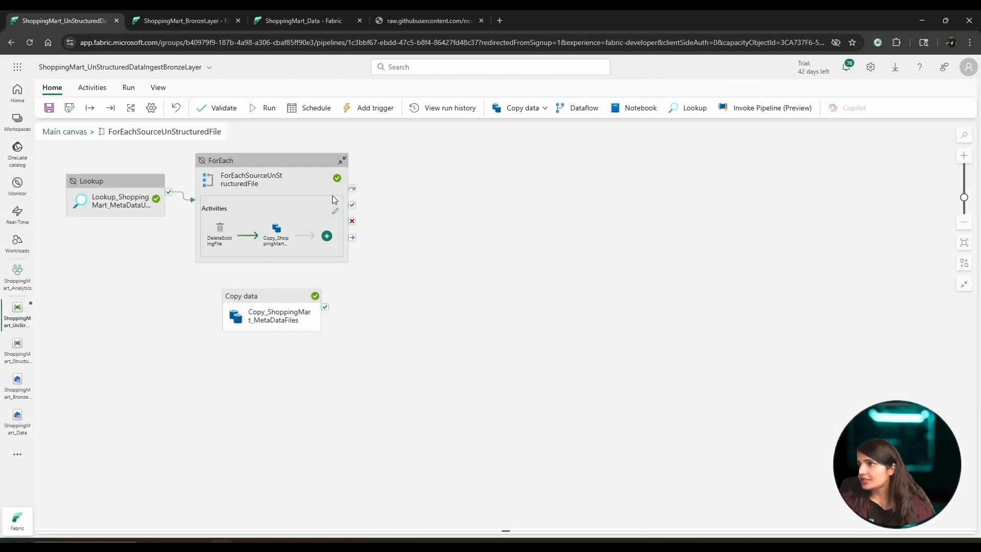
{"action": "left_click", "coordinate": [127, 190]}
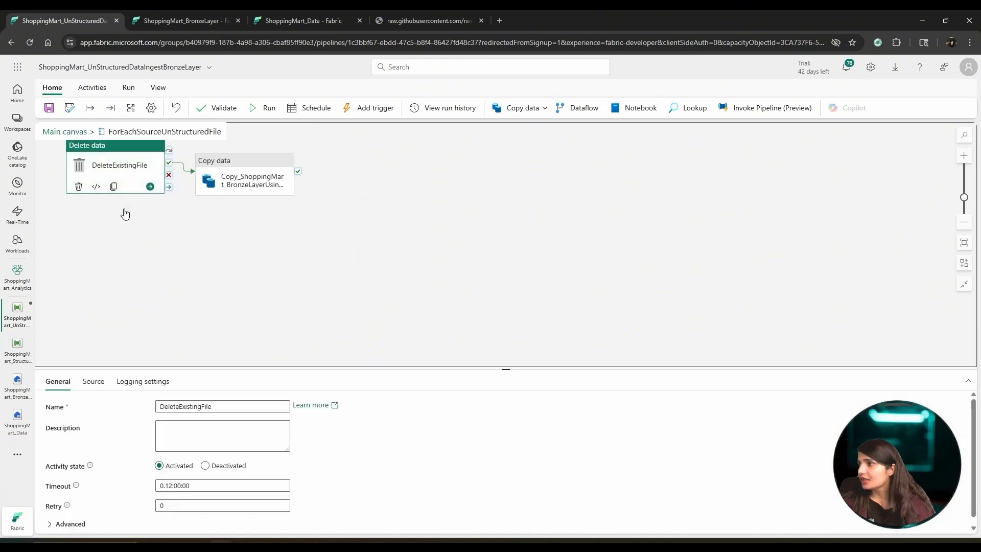
{"action": "left_click", "coordinate": [94, 382]}
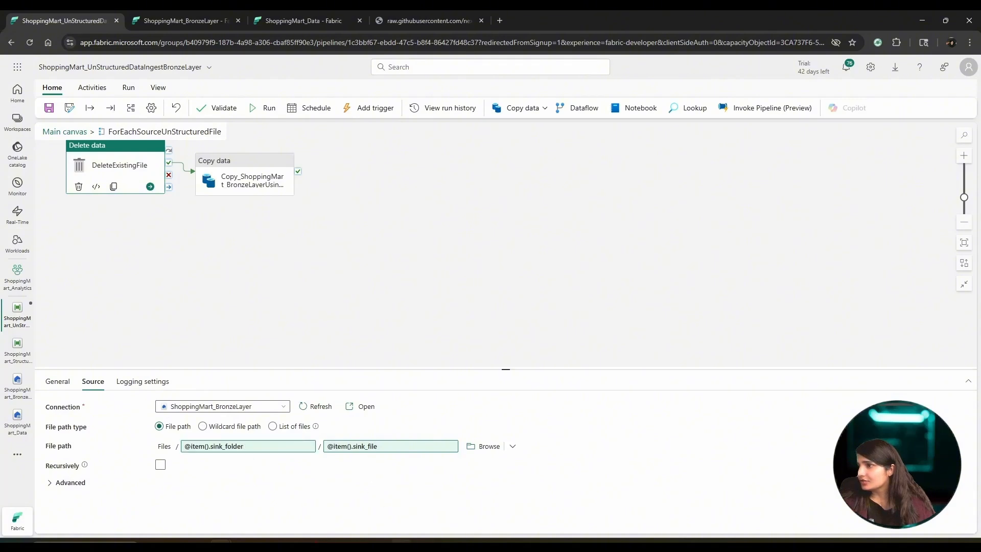
{"action": "left_click", "coordinate": [243, 176]}
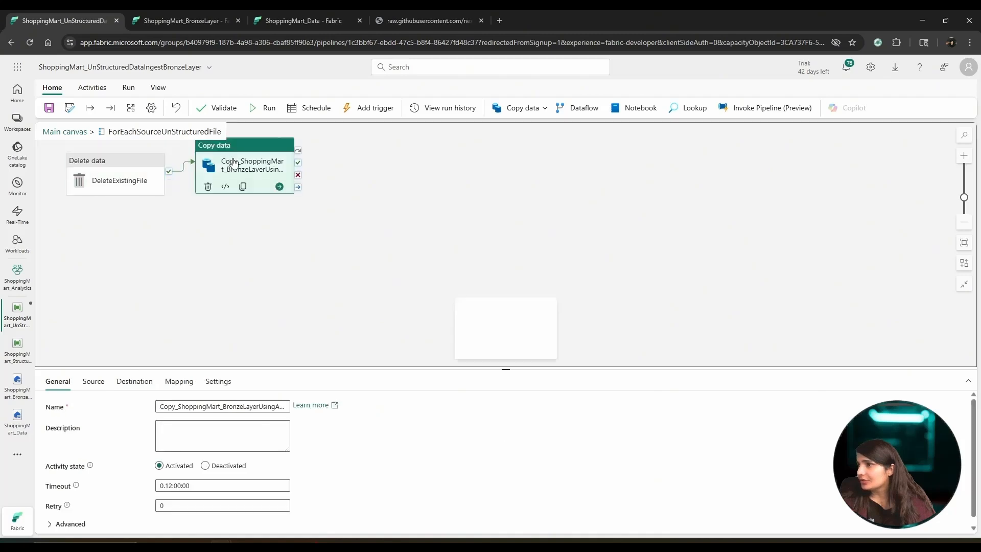
{"action": "left_click", "coordinate": [103, 386]}
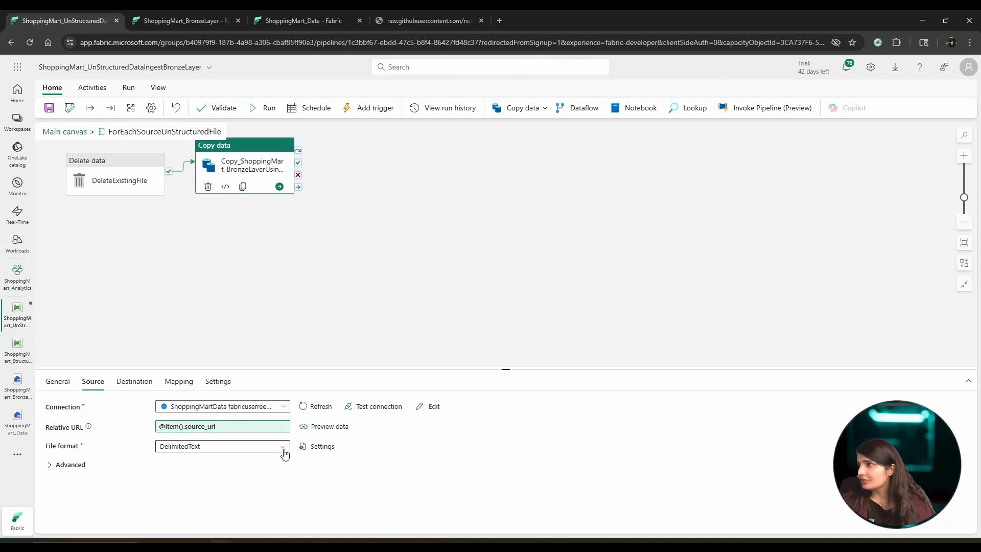
{"action": "left_click", "coordinate": [108, 166]}
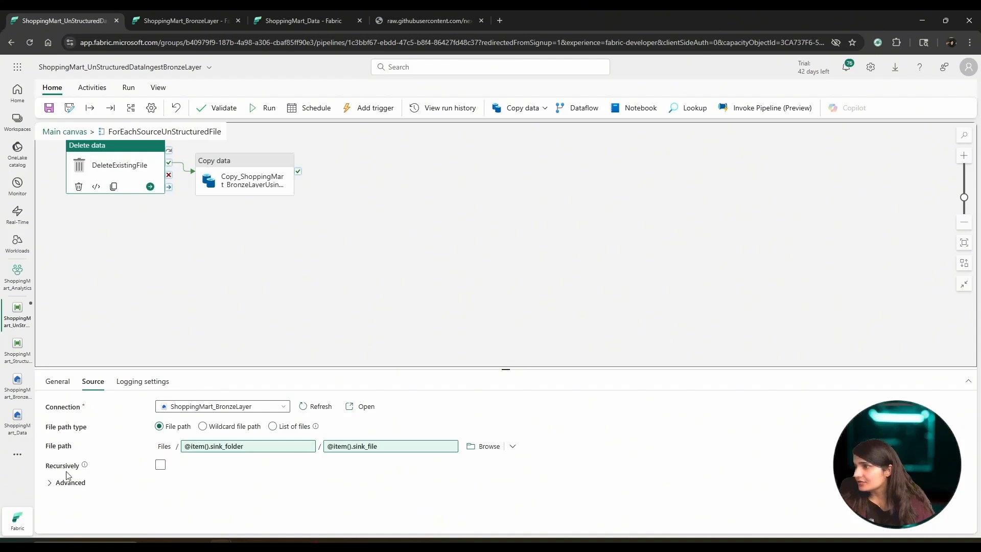
{"action": "left_click", "coordinate": [62, 484]}
{"action": "left_click", "coordinate": [62, 484]}
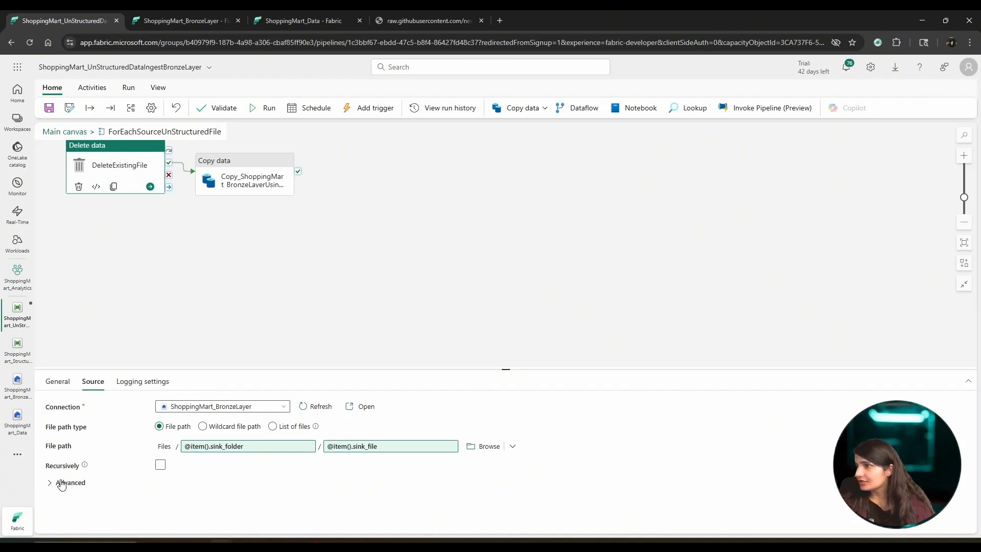
Set the source file format of the loop's copy activity to JSON.
{"action": "left_click", "coordinate": [217, 167]}
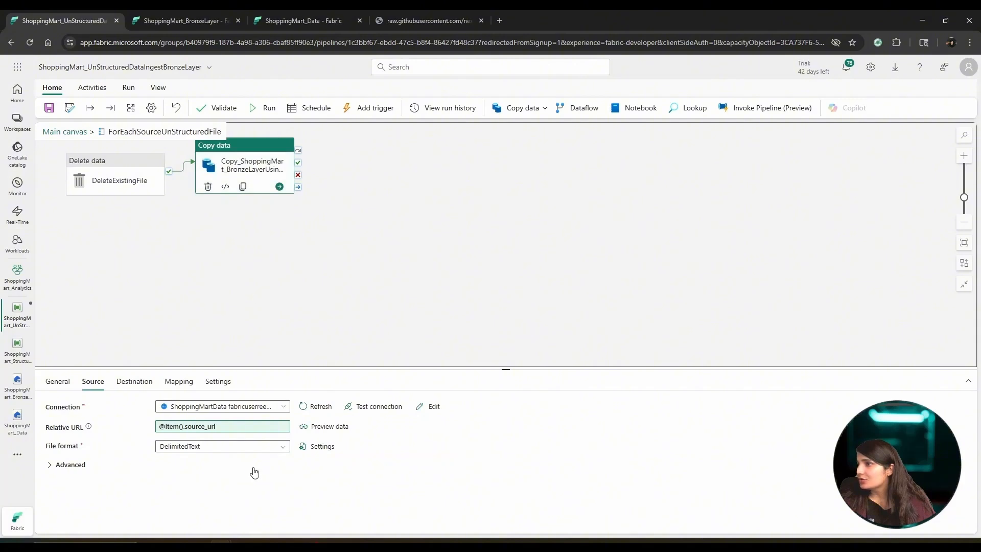
{"action": "left_click", "coordinate": [269, 447]}
{"action": "scroll", "coordinate": [204, 495], "scroll_direction": "down", "scroll_amount": 3}
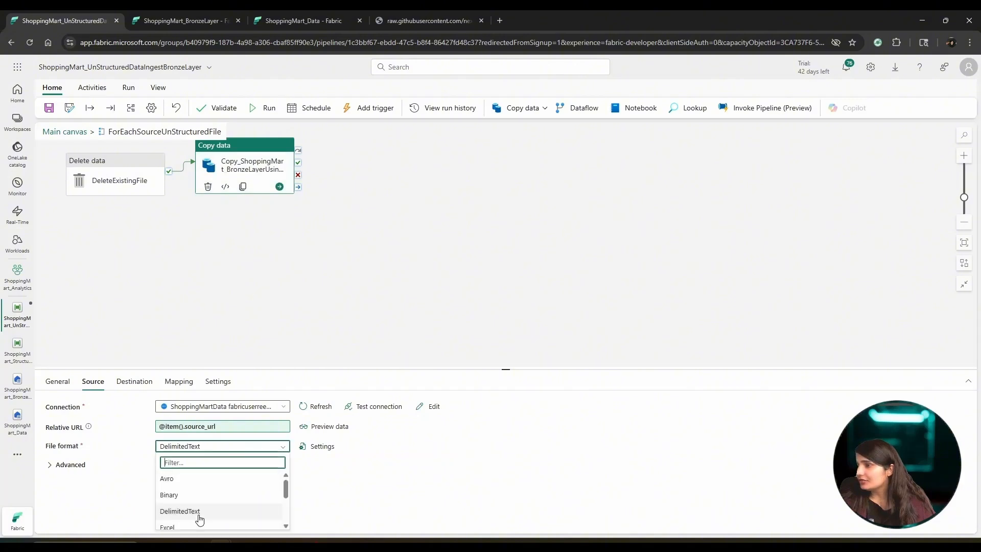
{"action": "left_click", "coordinate": [176, 494]}
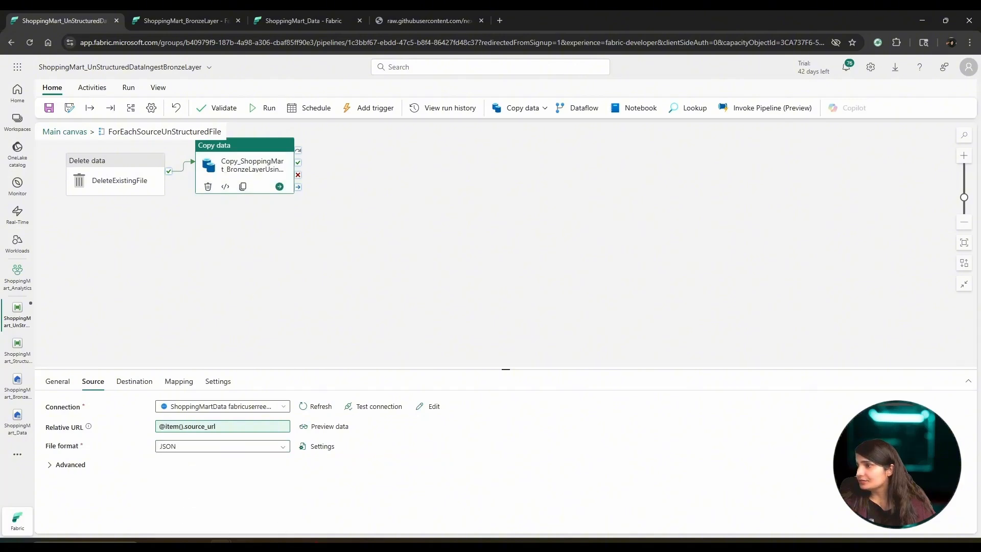
Set the destination file format of the loop's copy activity to JSON.
{"action": "left_click", "coordinate": [136, 383]}
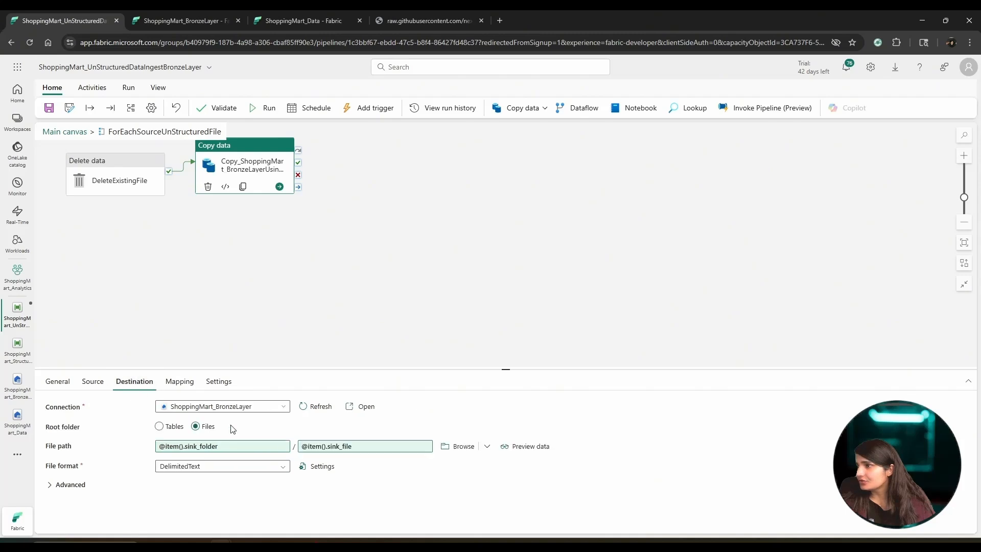
{"action": "left_click", "coordinate": [281, 468]}
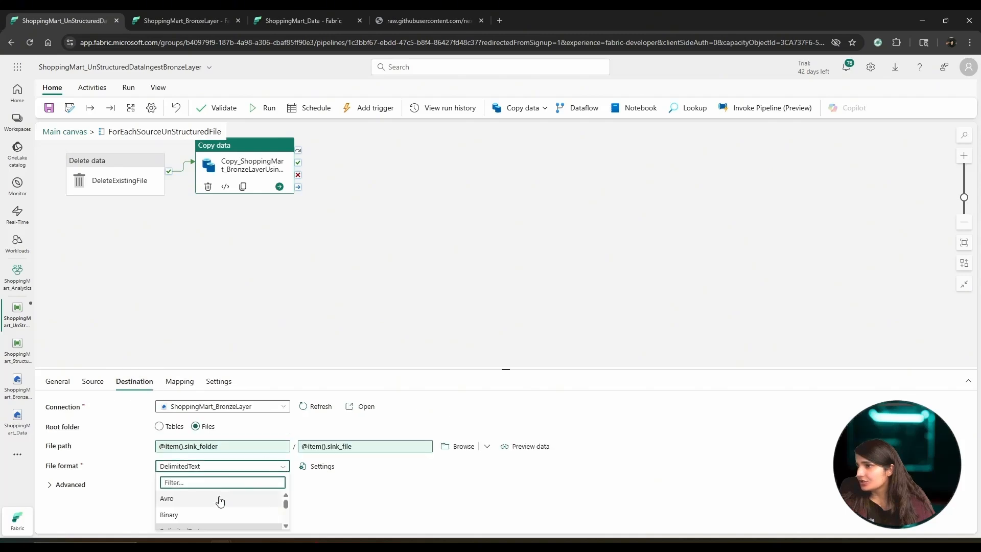
{"action": "scroll", "coordinate": [205, 503], "scroll_direction": "down", "scroll_amount": 2}
{"action": "scroll", "coordinate": [182, 516], "scroll_direction": "up", "scroll_amount": 2}
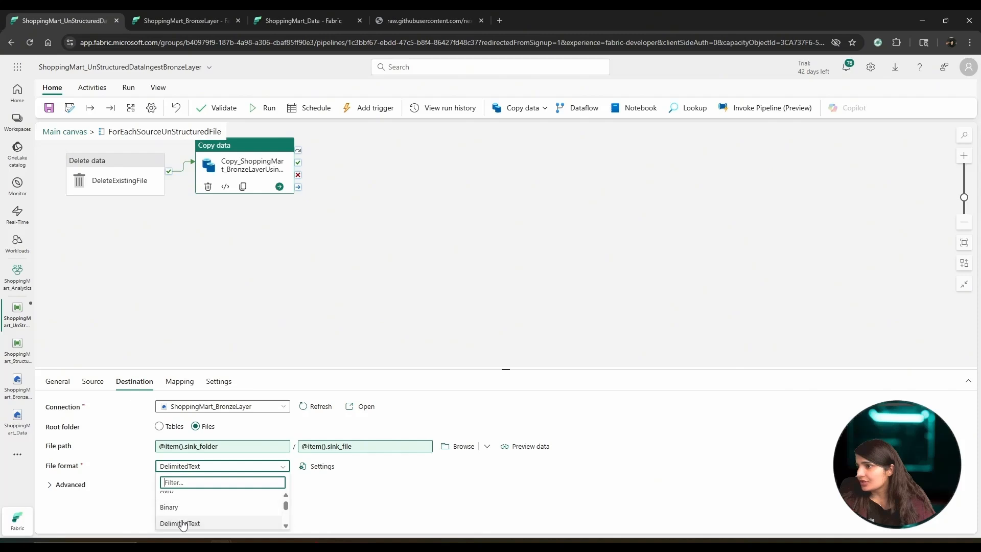
{"action": "scroll", "coordinate": [184, 513], "scroll_direction": "down", "scroll_amount": 2}
{"action": "scroll", "coordinate": [188, 510], "scroll_direction": "up", "scroll_amount": 2}
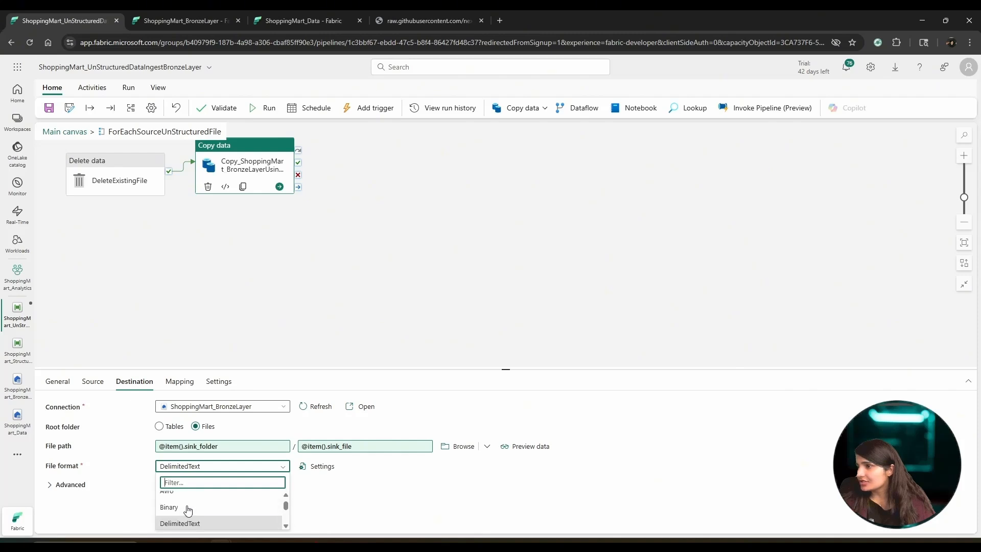
{"action": "left_click_drag", "start_coordinate": [378, 369], "coordinate": [384, 291]}
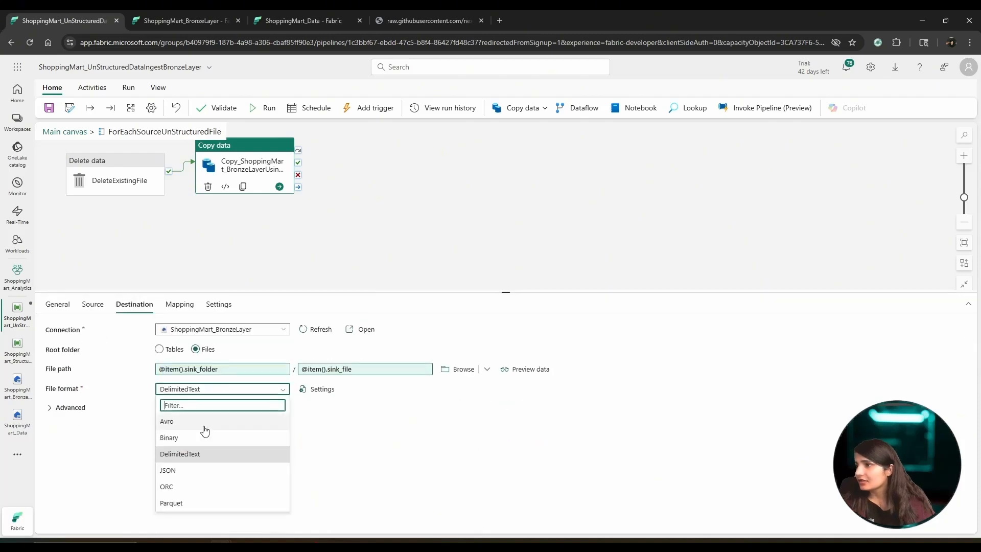
{"action": "left_click", "coordinate": [185, 468]}
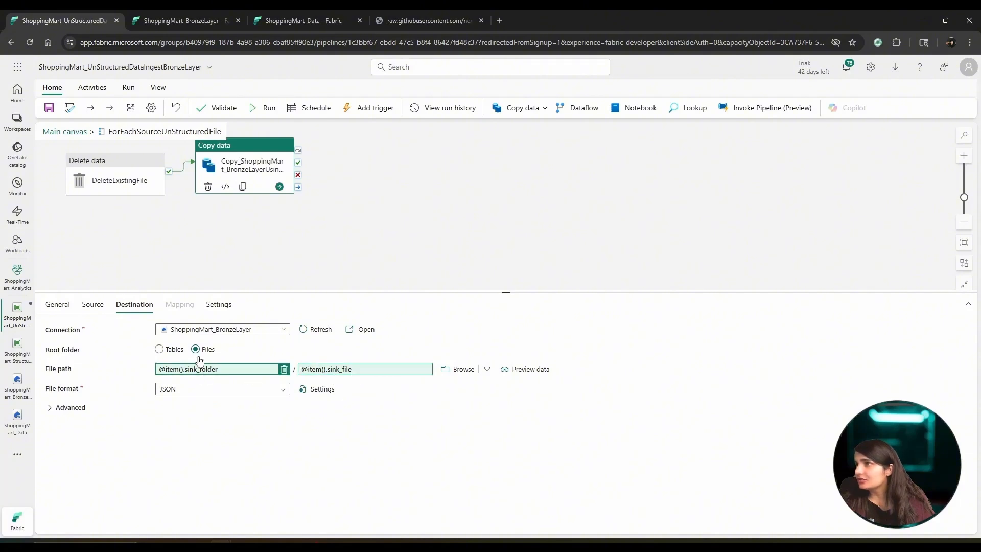
Check the sink_folder and sink_file entries in ShoppingMart_UnstructuredMetaData.json on GitHub and return to the pipeline.
{"action": "left_click", "coordinate": [420, 16]}
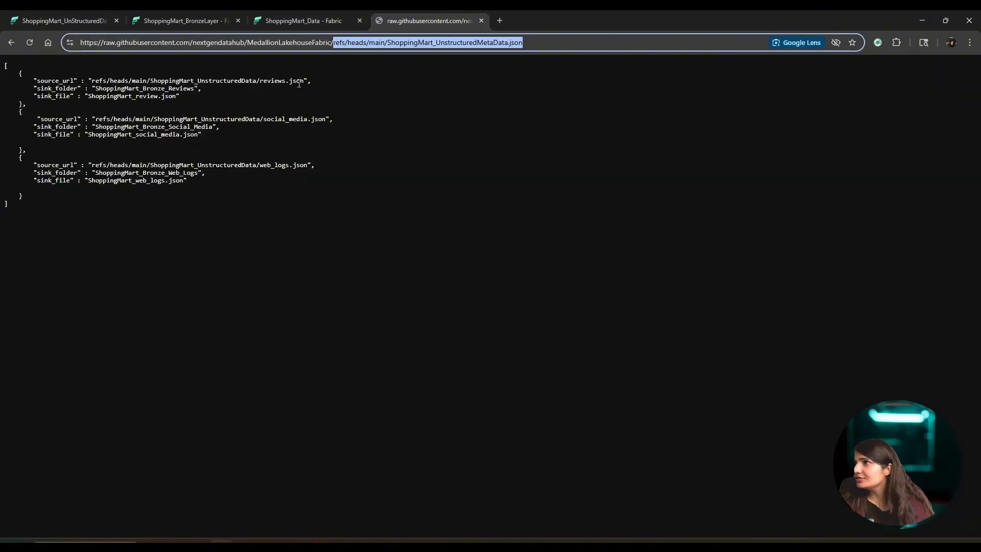
{"action": "left_click", "coordinate": [212, 92]}
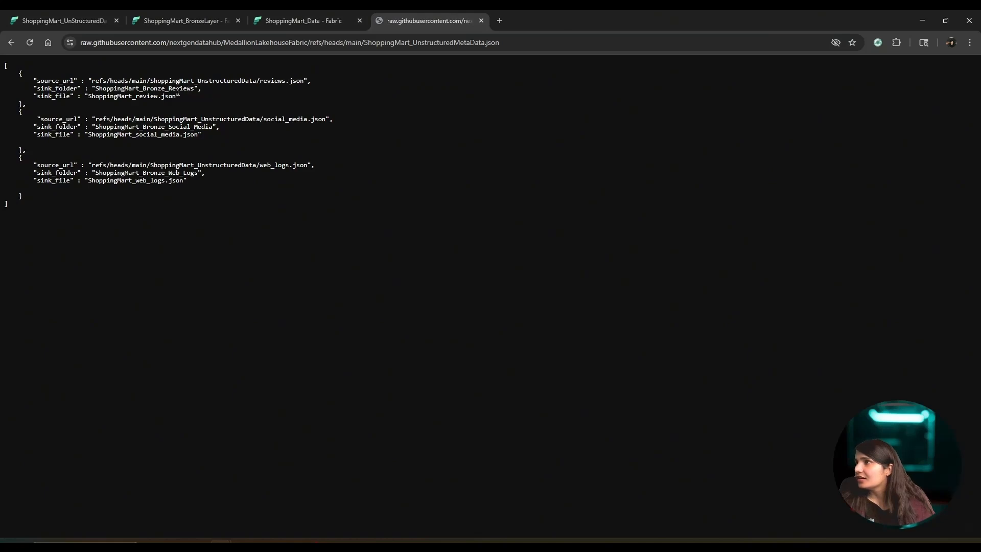
{"action": "left_click_drag", "start_coordinate": [66, 97], "coordinate": [32, 89]}
{"action": "left_click", "coordinate": [52, 86]}
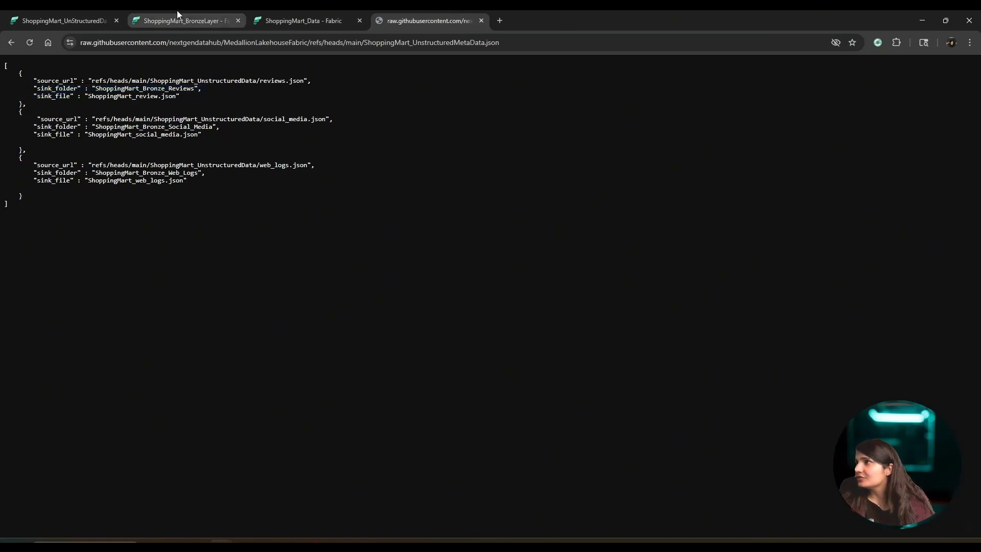
{"action": "left_click", "coordinate": [65, 12]}
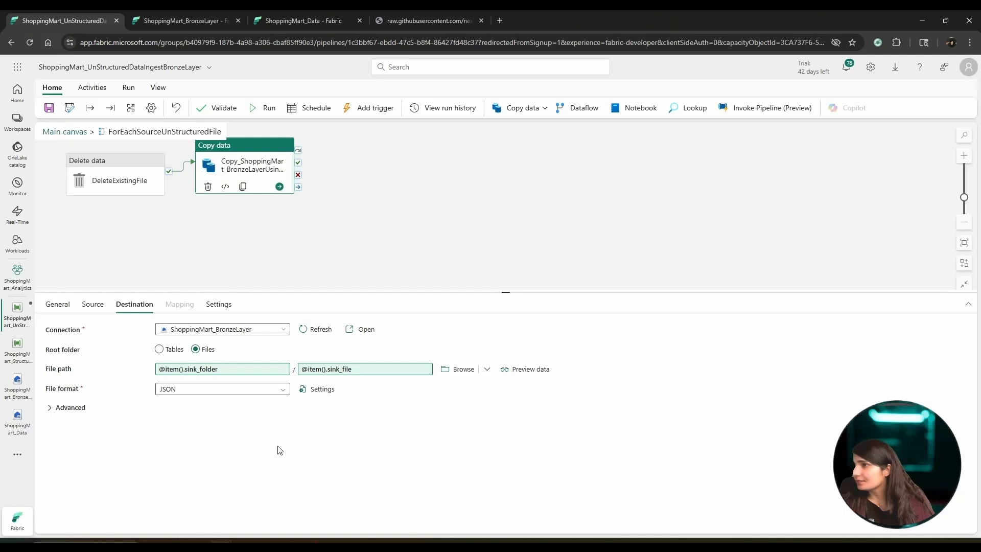
Return to the pipeline's main canvas and save the pipeline.
{"action": "left_click", "coordinate": [299, 249]}
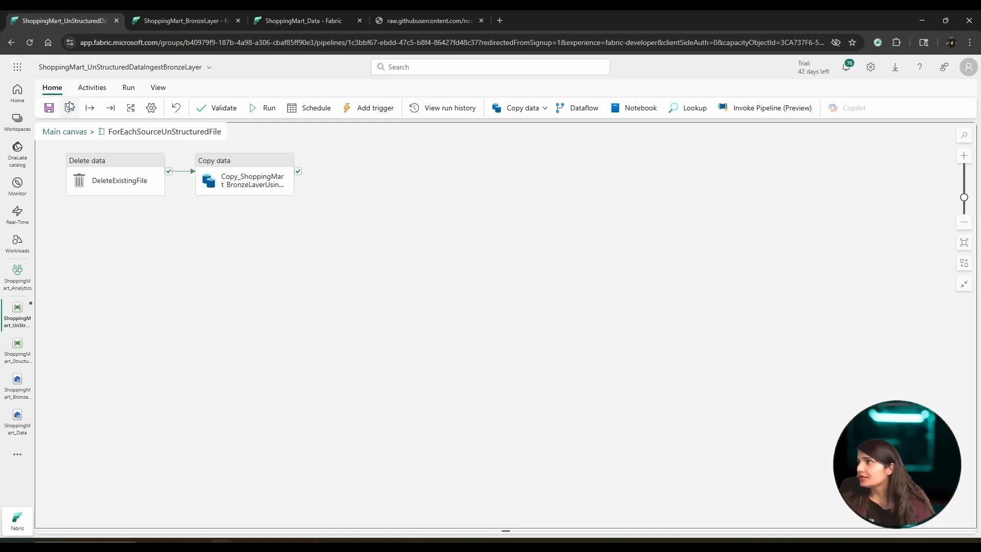
{"action": "left_click", "coordinate": [57, 134]}
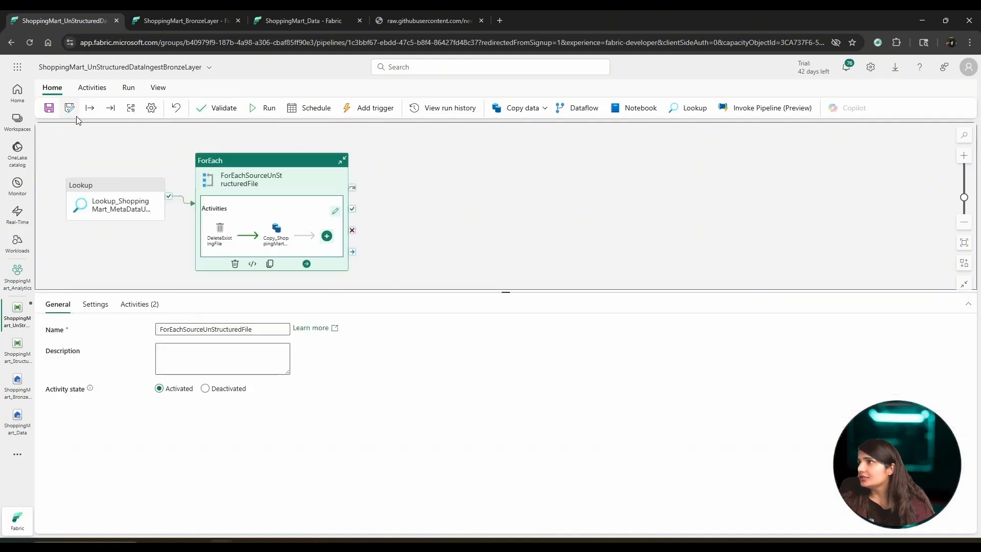
{"action": "left_click", "coordinate": [49, 107]}
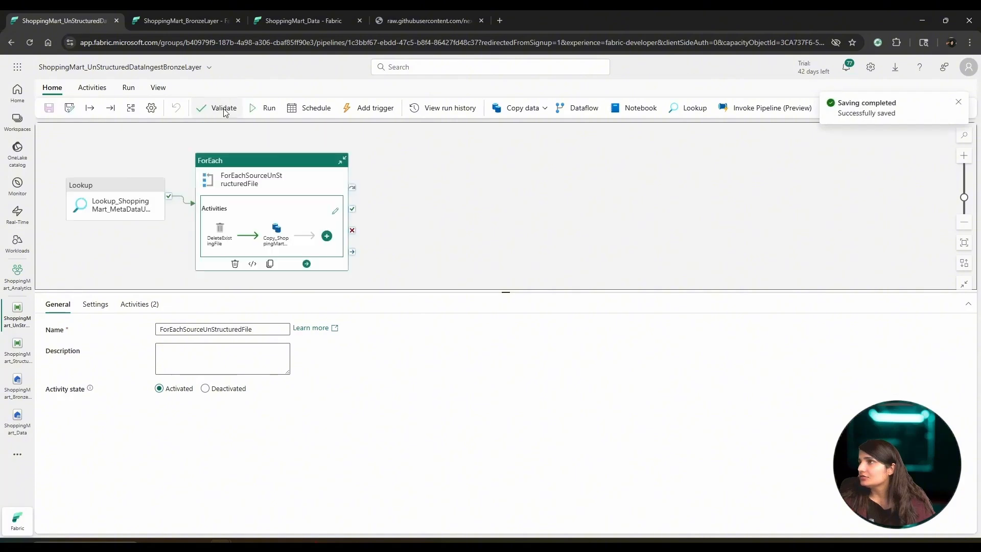
Validate the ShoppingMart_UnStructuredDataIngestBronzeLayer pipeline and run it.
{"action": "left_click", "coordinate": [224, 110]}
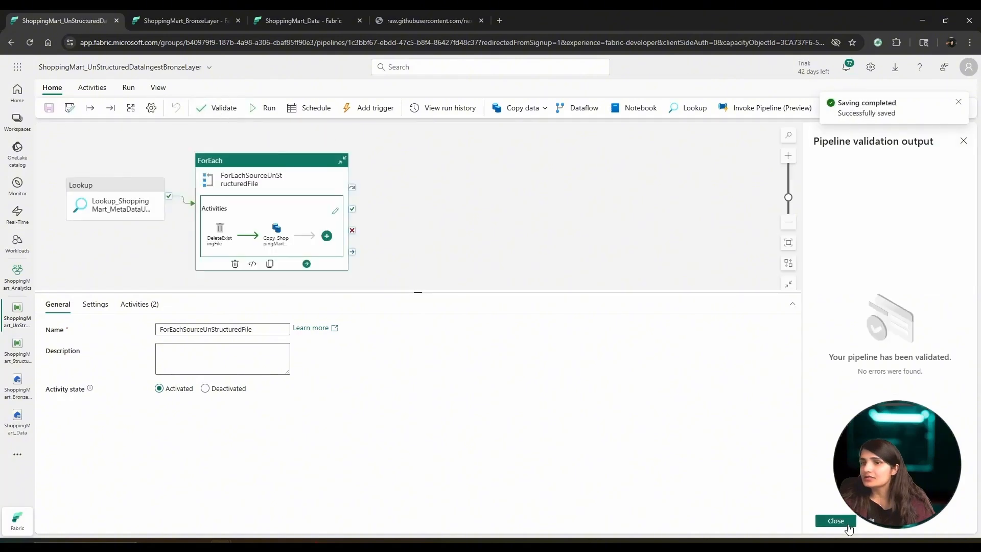
{"action": "left_click", "coordinate": [836, 520]}
{"action": "left_click", "coordinate": [266, 109]}
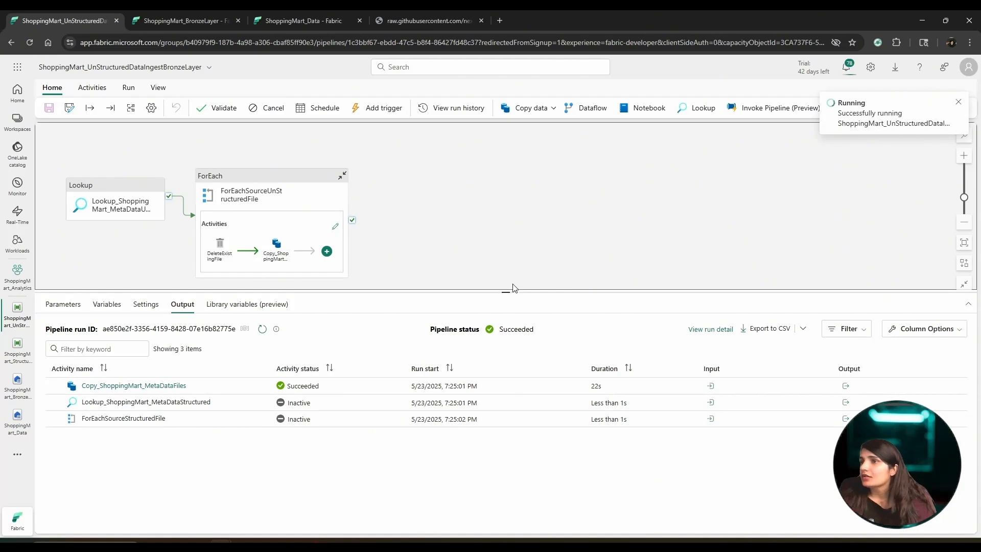
{"action": "left_click_drag", "start_coordinate": [506, 292], "coordinate": [505, 317]}
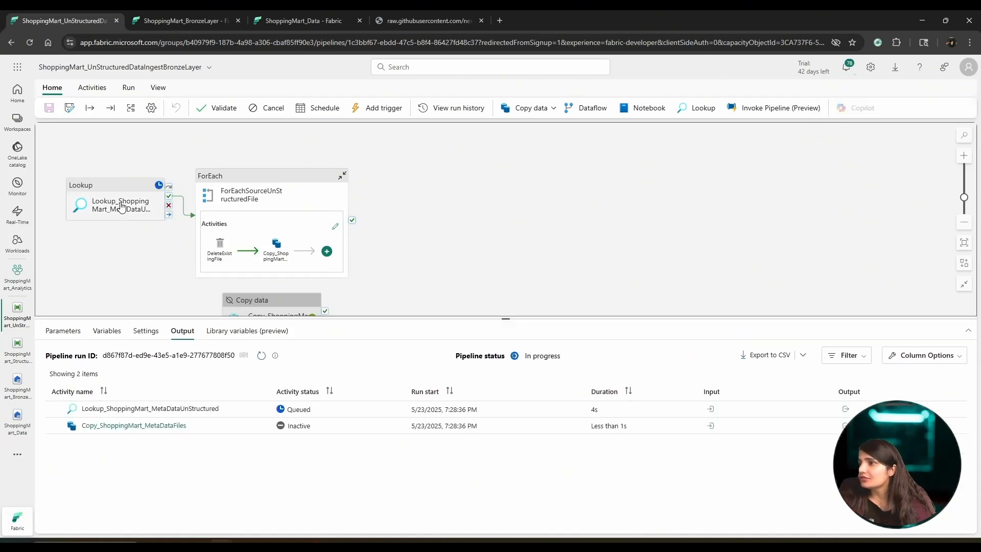
Check the bronze layer lakehouse's files, return to the pipeline and review the activity statuses of its run.
{"action": "left_click", "coordinate": [191, 15]}
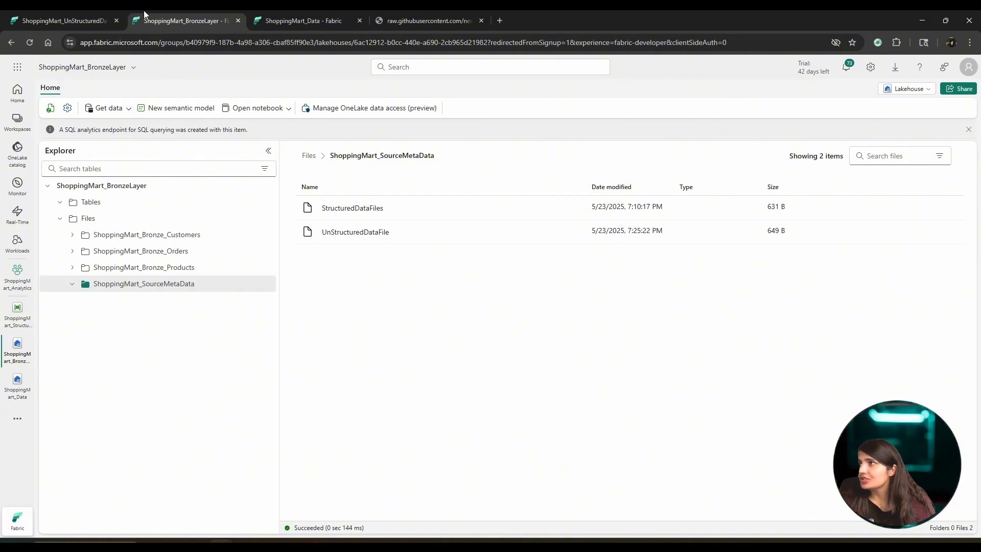
{"action": "left_click", "coordinate": [62, 12]}
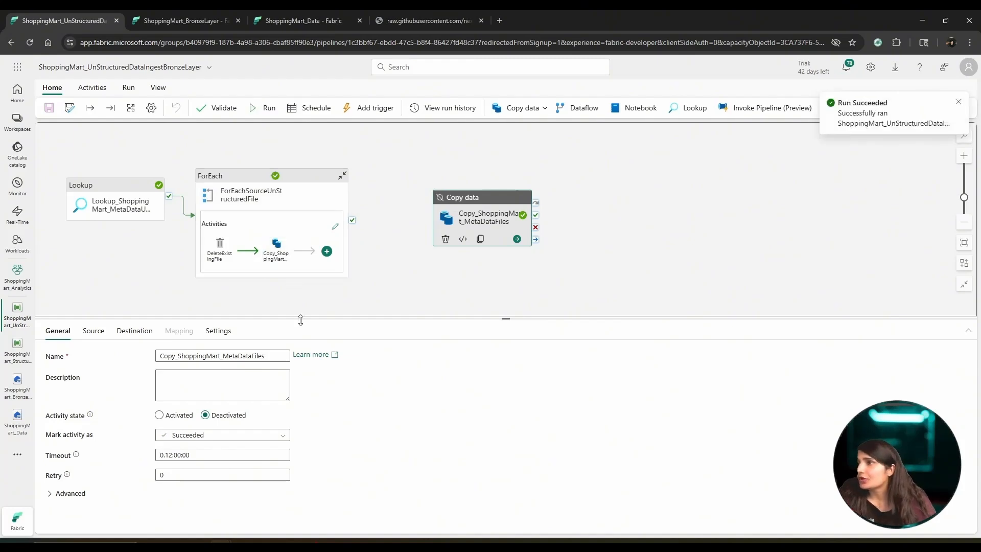
{"action": "left_click", "coordinate": [135, 277]}
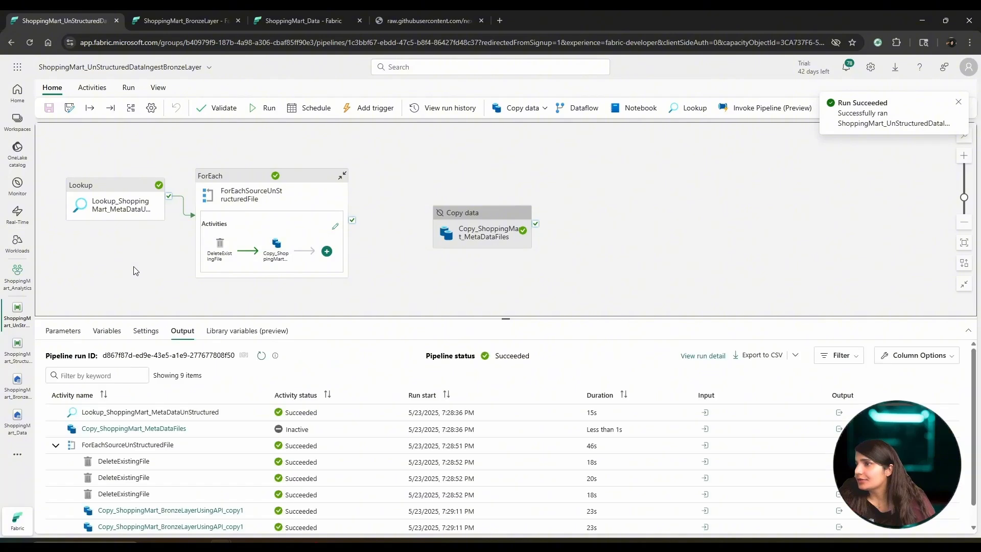
Refresh the ShoppingMart_BronzeLayer lakehouse and inspect the files in its ShoppingMart_Bronze_Reviews, ShoppingMart_Bronze_Social_Media and ShoppingMart_Bronze_Web_Logs folders.
{"action": "left_click", "coordinate": [196, 16]}
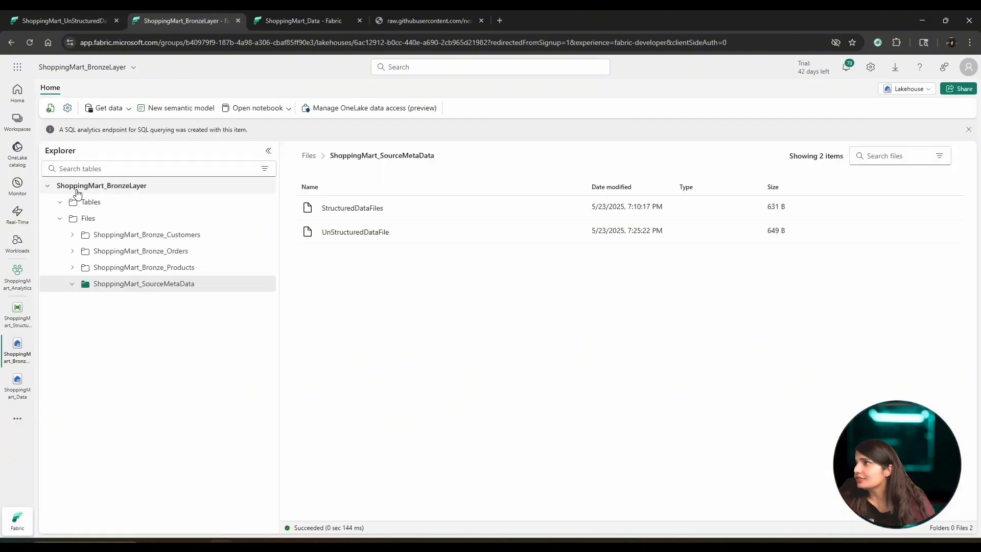
{"action": "left_click", "coordinate": [50, 108]}
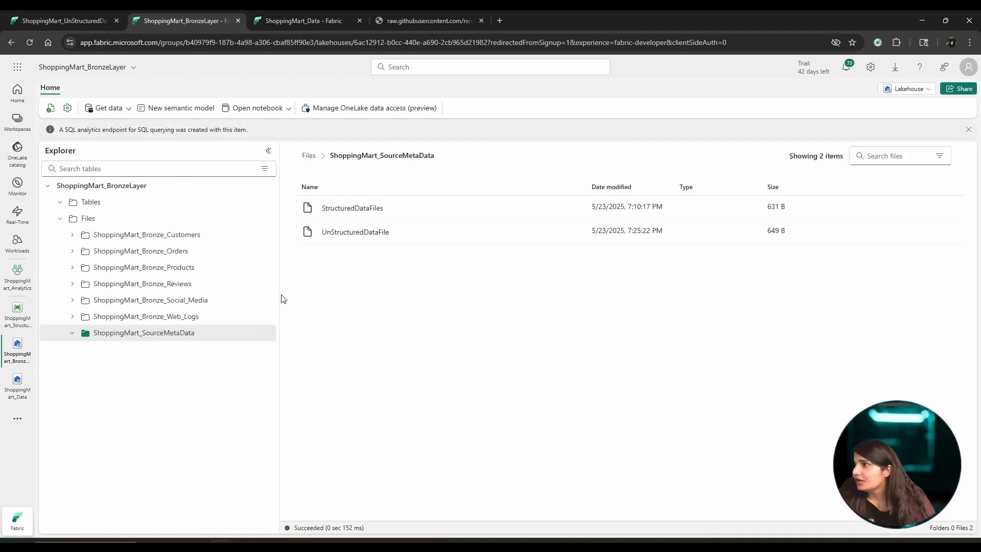
{"action": "left_click", "coordinate": [171, 286]}
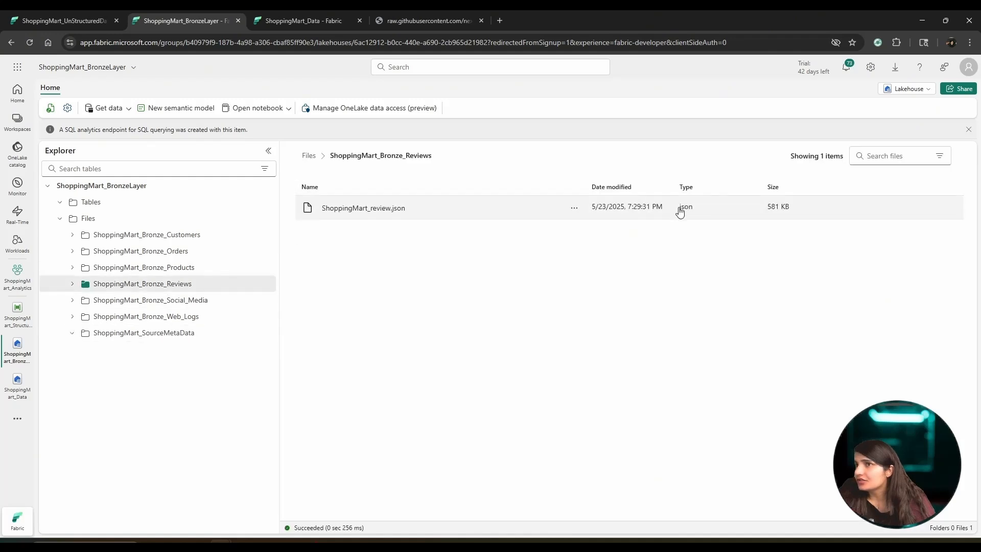
{"action": "left_click", "coordinate": [188, 302]}
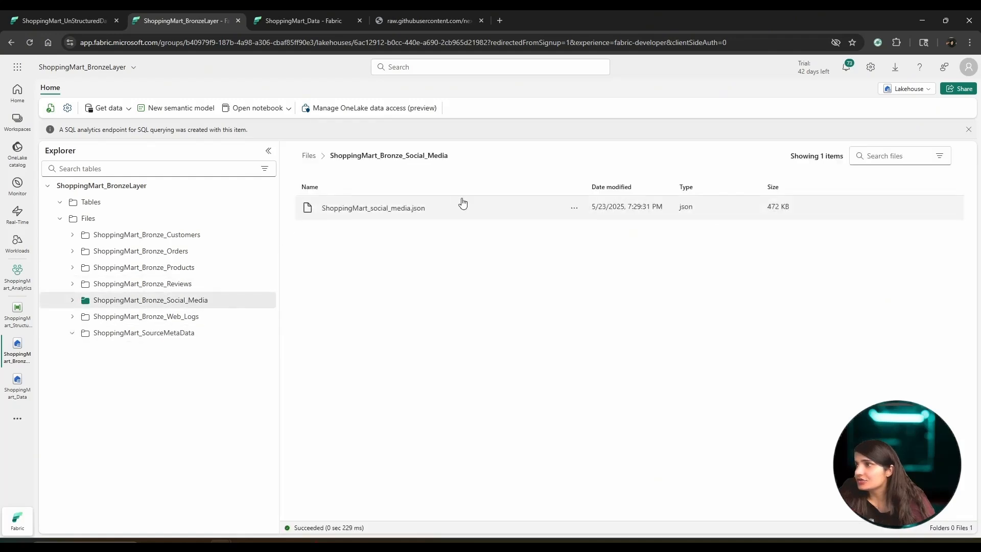
{"action": "left_click", "coordinate": [174, 318]}
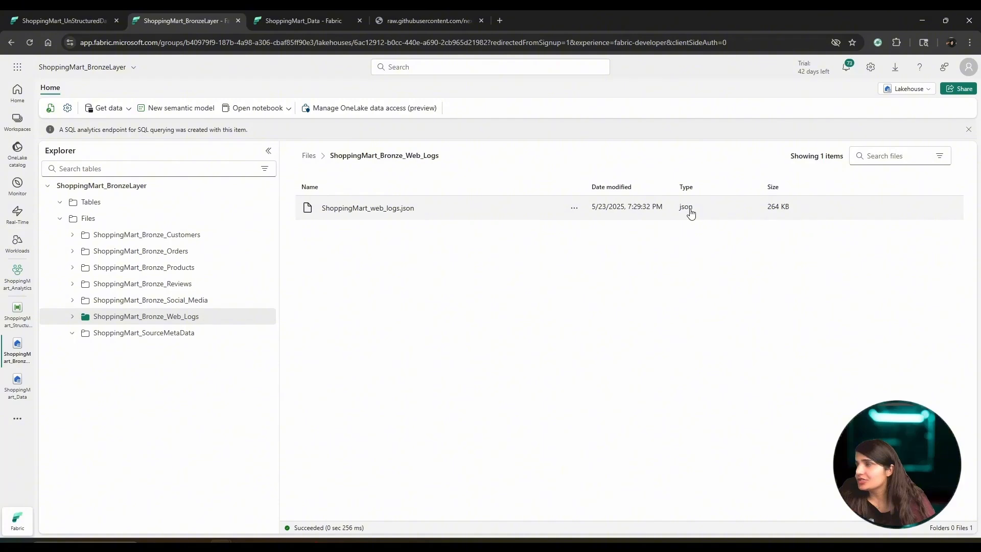
Assign the ShoppingMart_UnStructuredDataIngestBronzeLayer pipeline to the Data ingest task in the ShoppingMart_Analytics workspace's task flow.
{"action": "left_click", "coordinate": [79, 11]}
{"action": "left_click", "coordinate": [170, 10]}
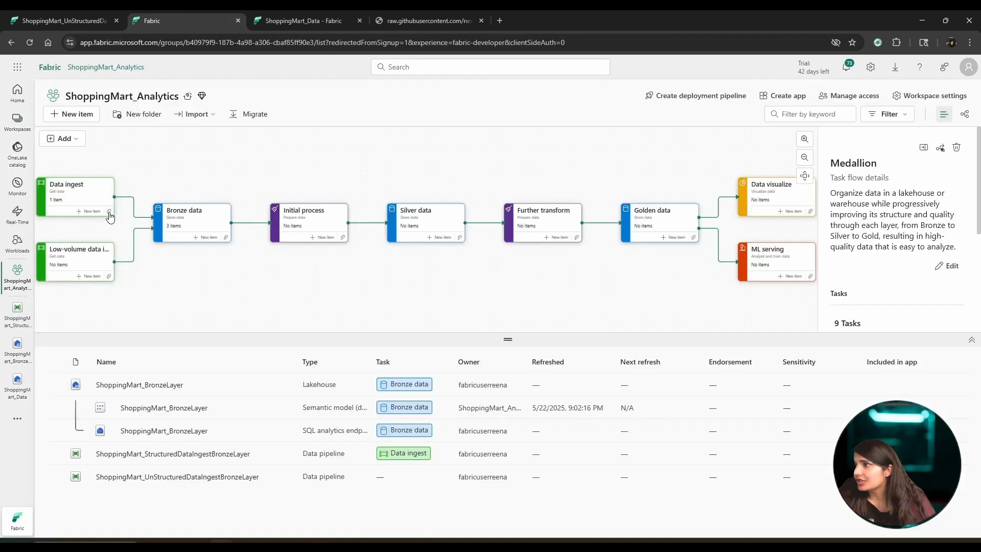
{"action": "left_click", "coordinate": [109, 211]}
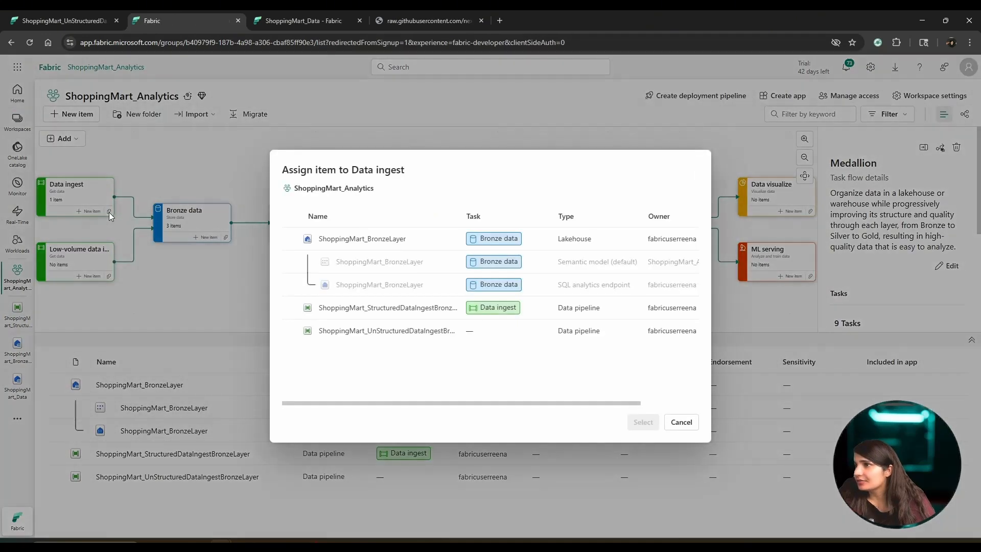
{"action": "left_click", "coordinate": [290, 331]}
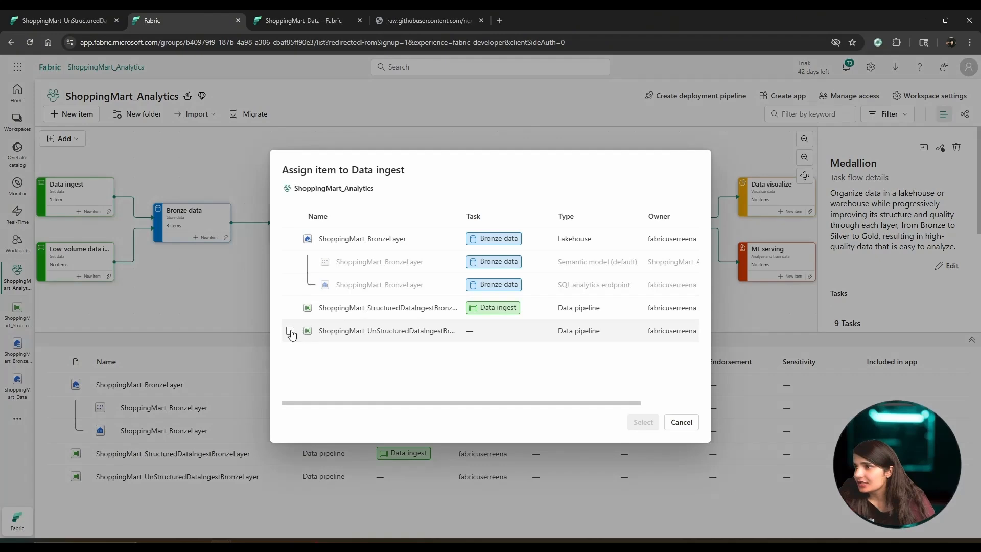
{"action": "left_click", "coordinate": [634, 427]}
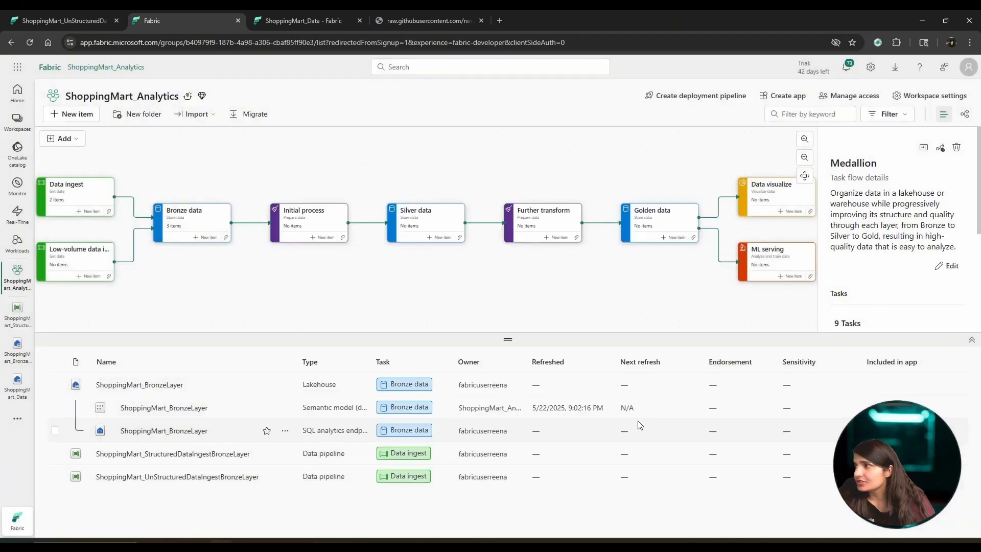
Open the ShoppingMart_BronzeLayer lakehouse from the workspace and create a new notebook attached to it.
{"action": "left_click", "coordinate": [185, 219]}
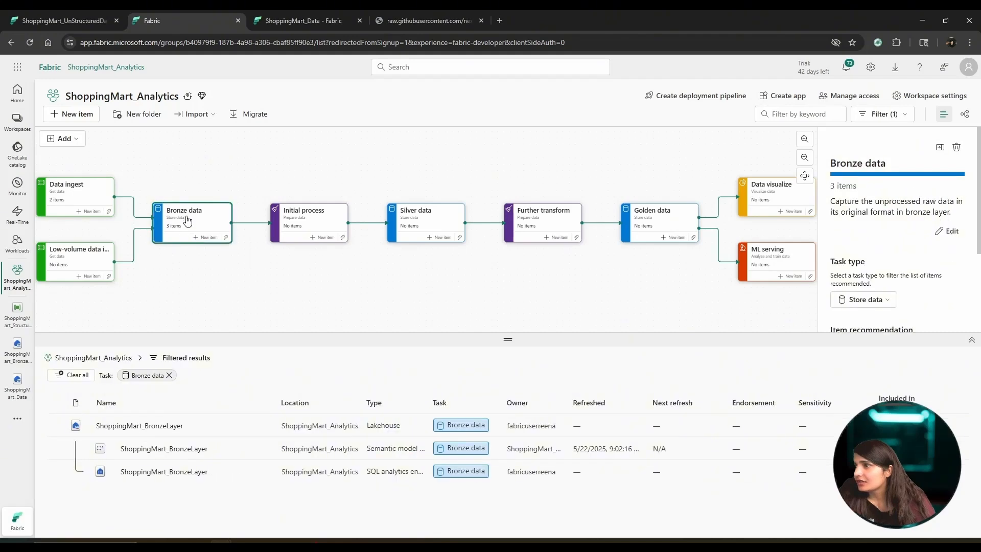
{"action": "left_click", "coordinate": [186, 220]}
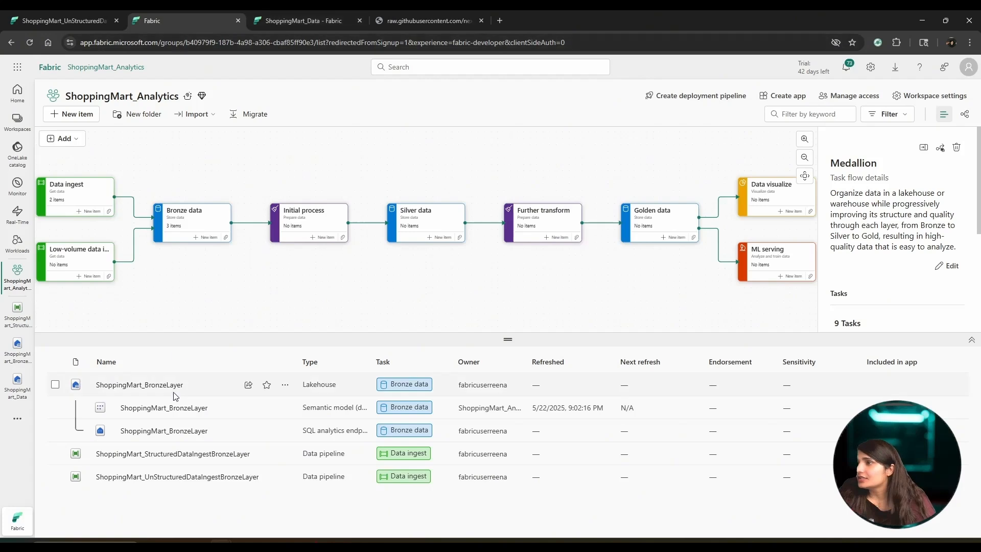
{"action": "left_click", "coordinate": [142, 387]}
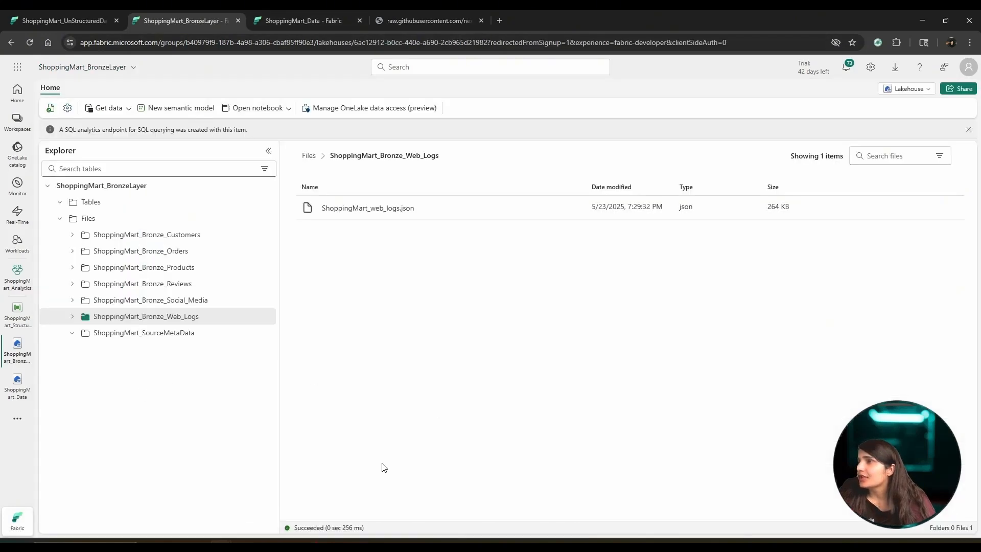
{"action": "left_click", "coordinate": [285, 109]}
{"action": "left_click", "coordinate": [284, 143]}
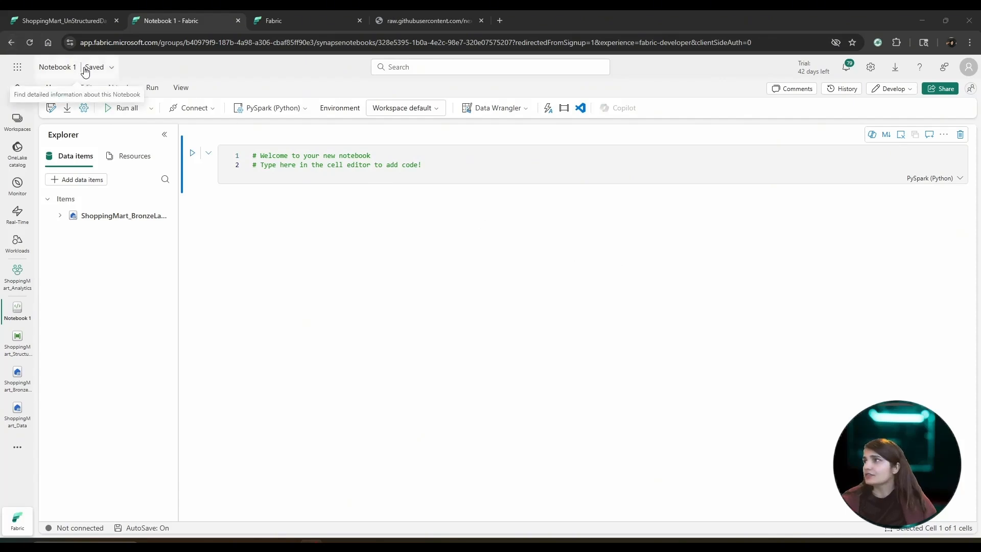
Rename the new notebook as NotebookSilvertransformation_ShoppingMartData.
{"action": "left_click", "coordinate": [59, 70]}
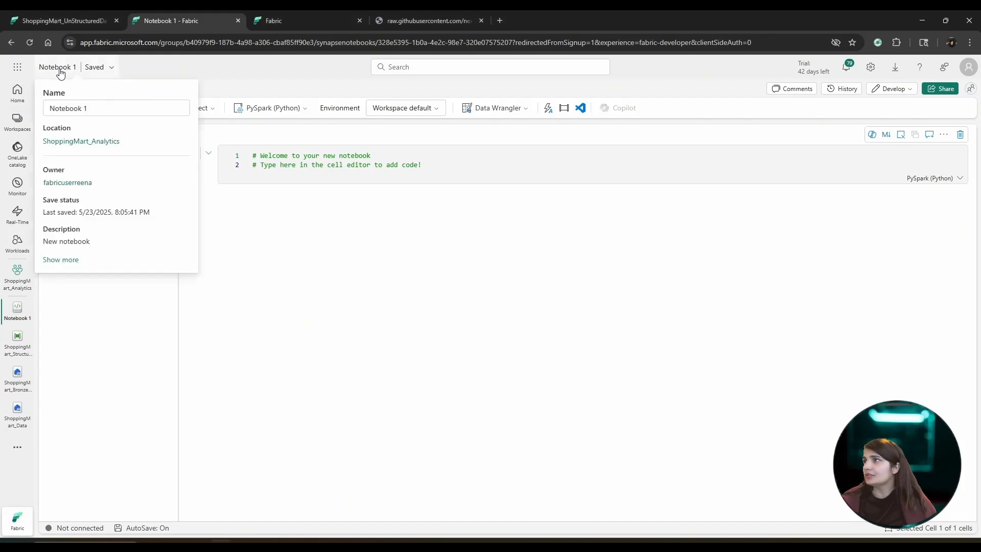
{"action": "left_click", "coordinate": [97, 108]}
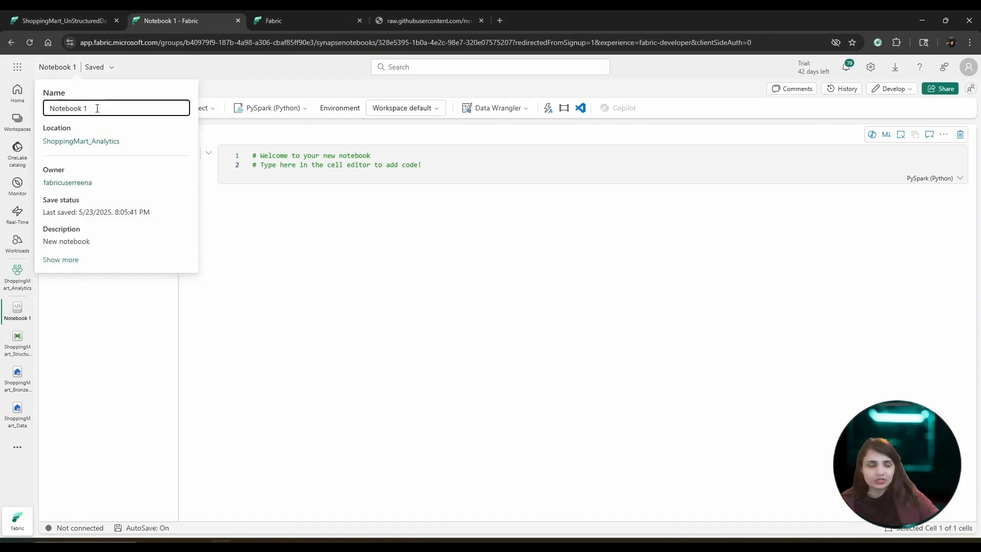
{"action": "key", "text": "BackSpace"}
{"action": "key", "text": "BackSpace"}
{"action": "type", "text": "S"}
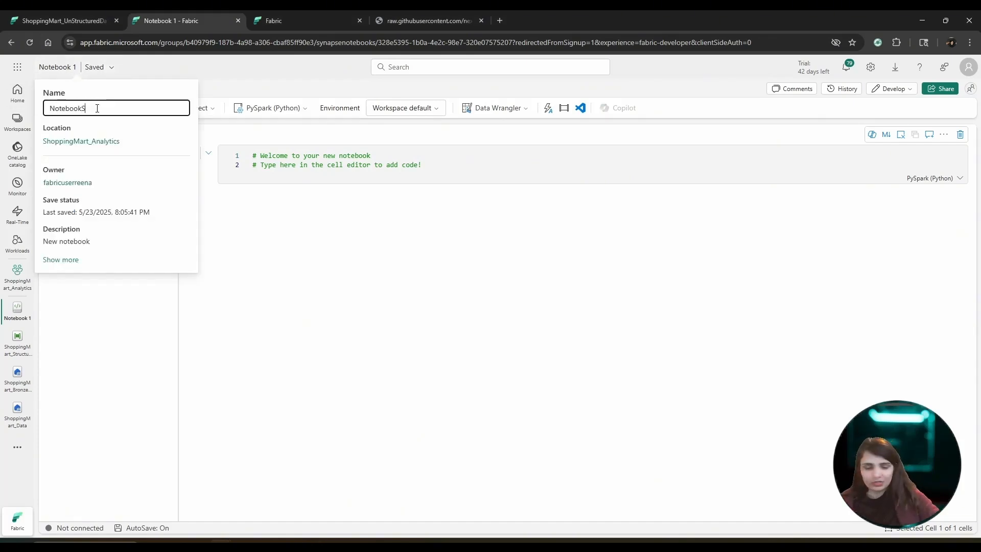
{"action": "type", "text": "ilvertran"}
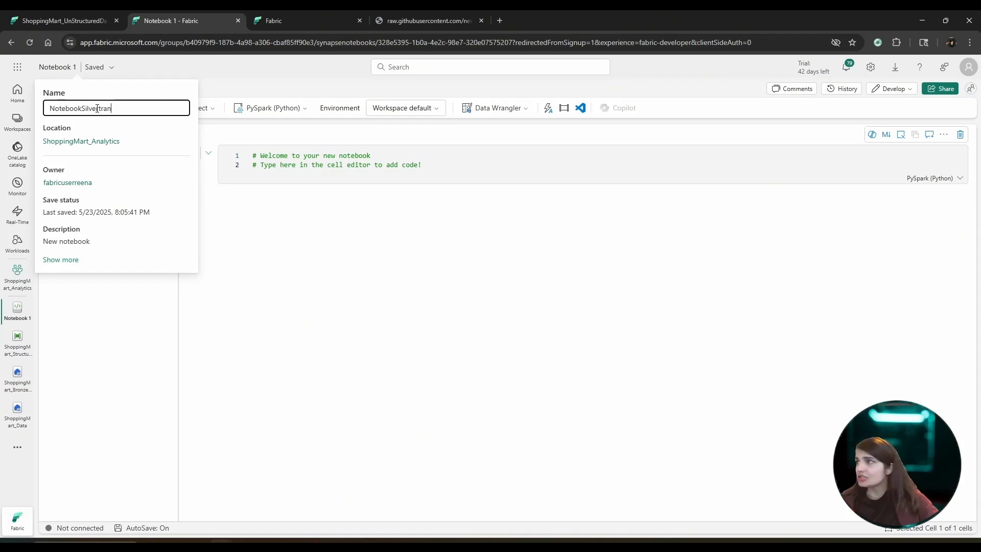
{"action": "type", "text": "sformation"}
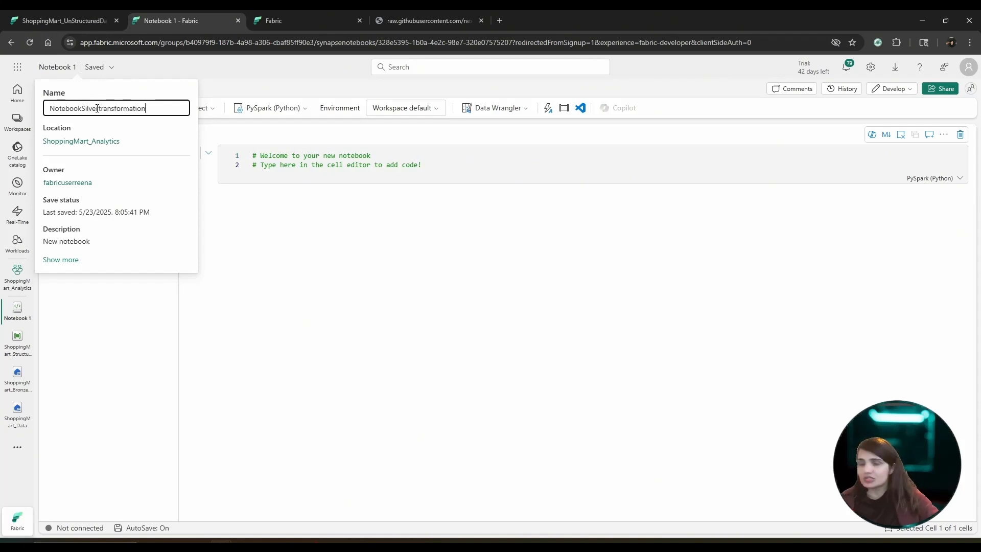
{"action": "type", "text": "_Shopping"}
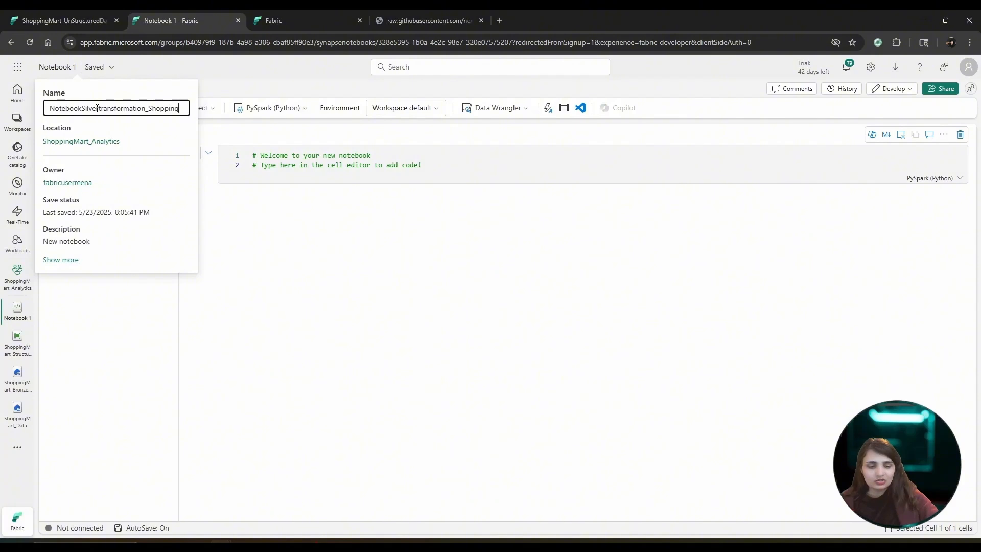
{"action": "type", "text": "MartDtaa"}
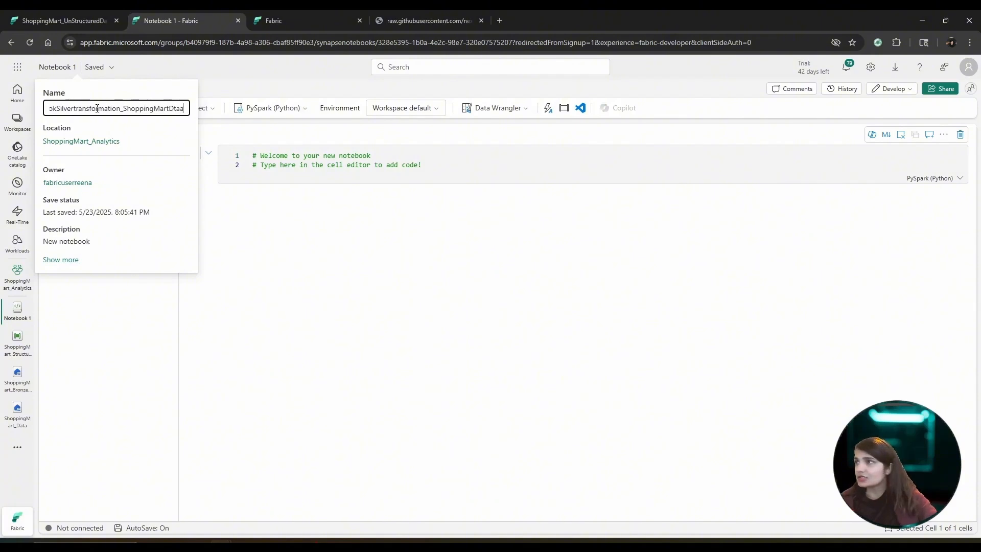
{"action": "key", "text": "BackSpace"}
{"action": "key", "text": "BackSpace"}
{"action": "key", "text": "BackSpace"}
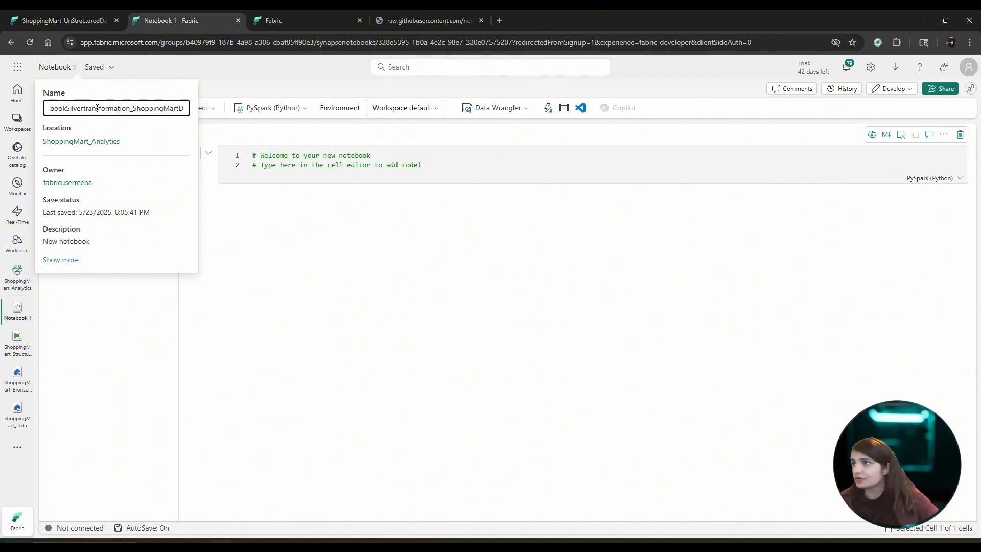
{"action": "type", "text": "ata"}
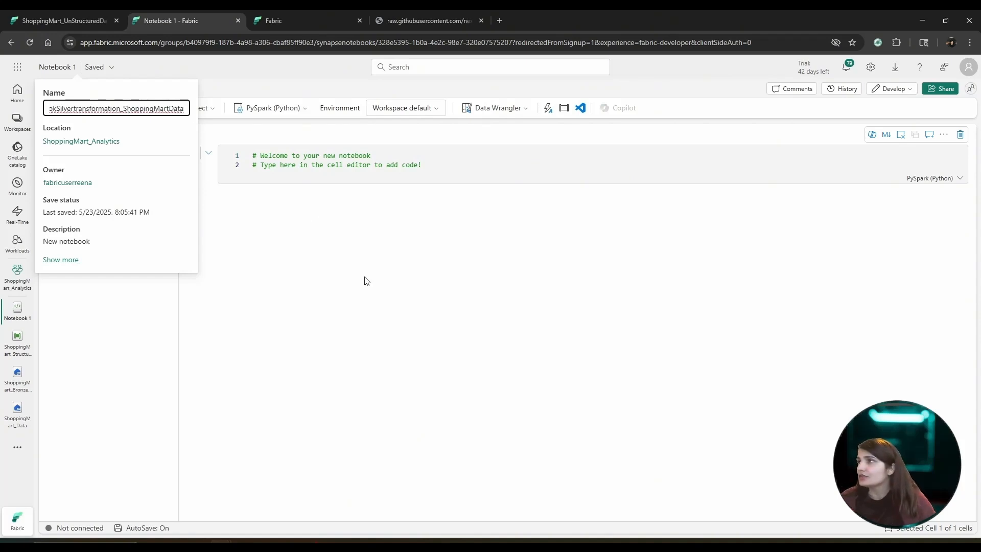
{"action": "key", "text": "Return"}
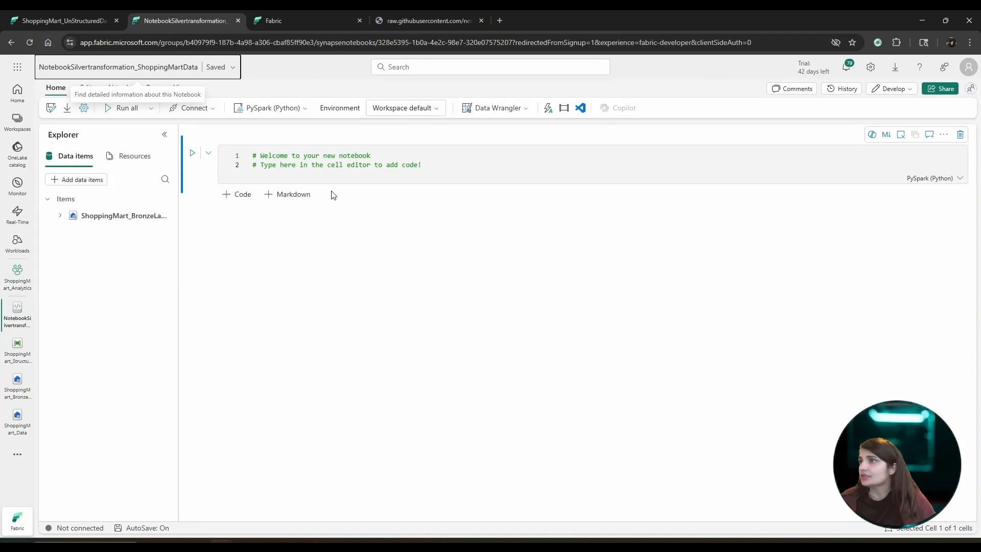
Replace the first cell's default code with "SILVER Layer Notebook : Data Cleaning & Integration" and convert the cell to Markdown.
{"action": "left_click", "coordinate": [438, 164]}
{"action": "key", "text": "ctrl+a"}
{"action": "key", "text": "Delete"}
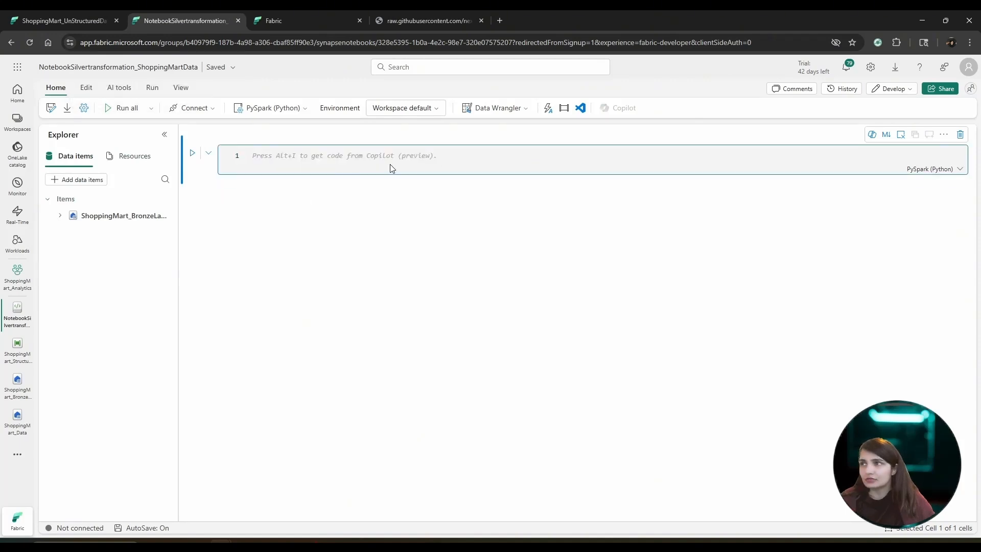
{"action": "type", "text": "SIL"}
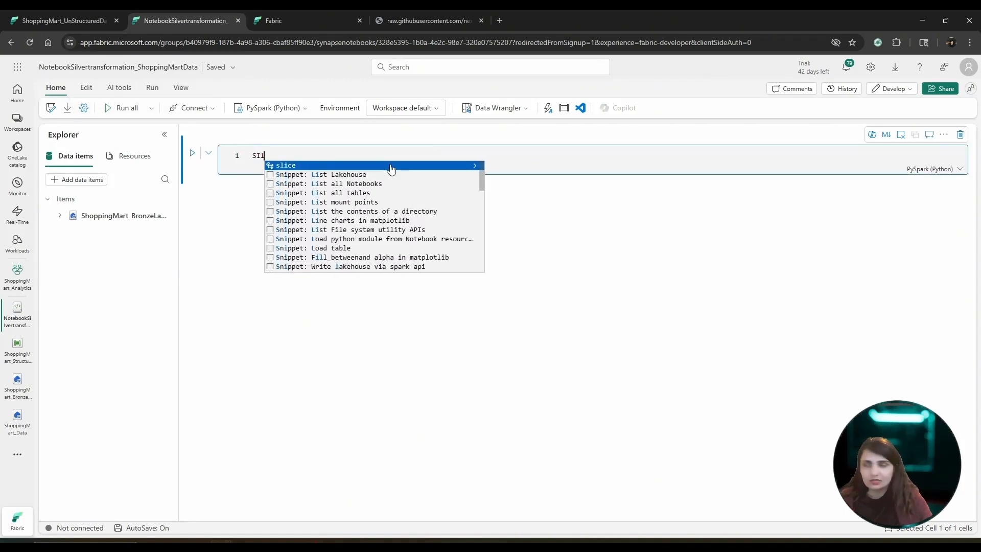
{"action": "type", "text": "VER Layer Noteb"}
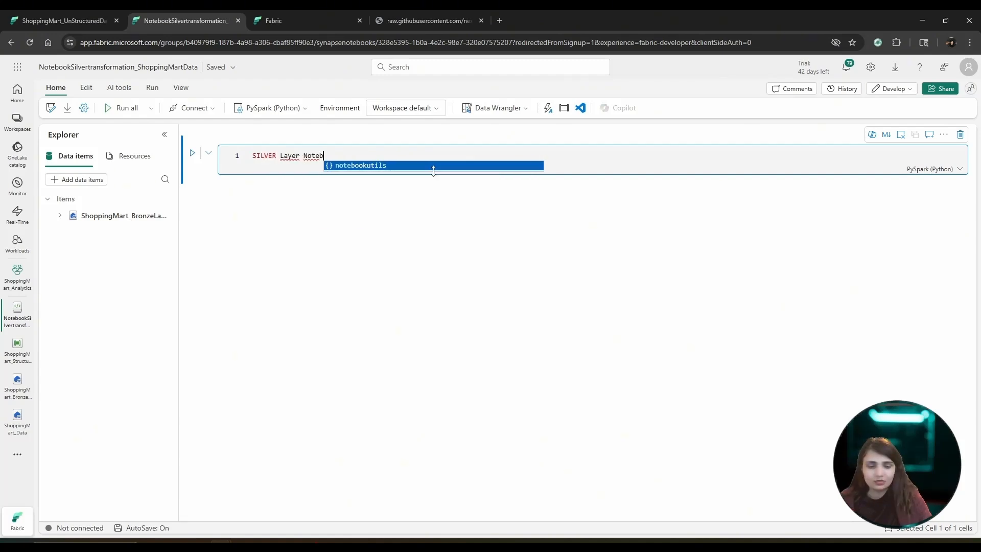
{"action": "type", "text": "ook : D"}
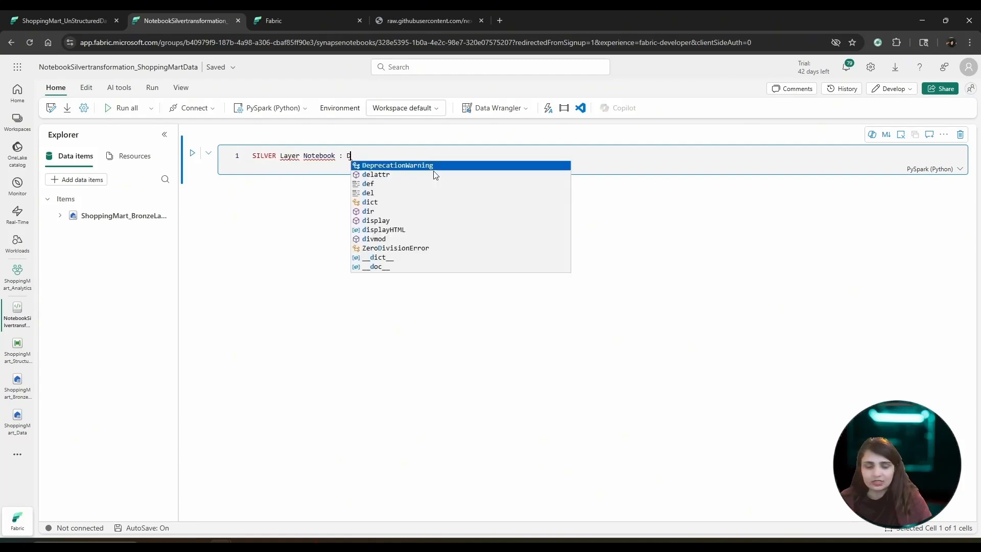
{"action": "type", "text": "ata Clea"}
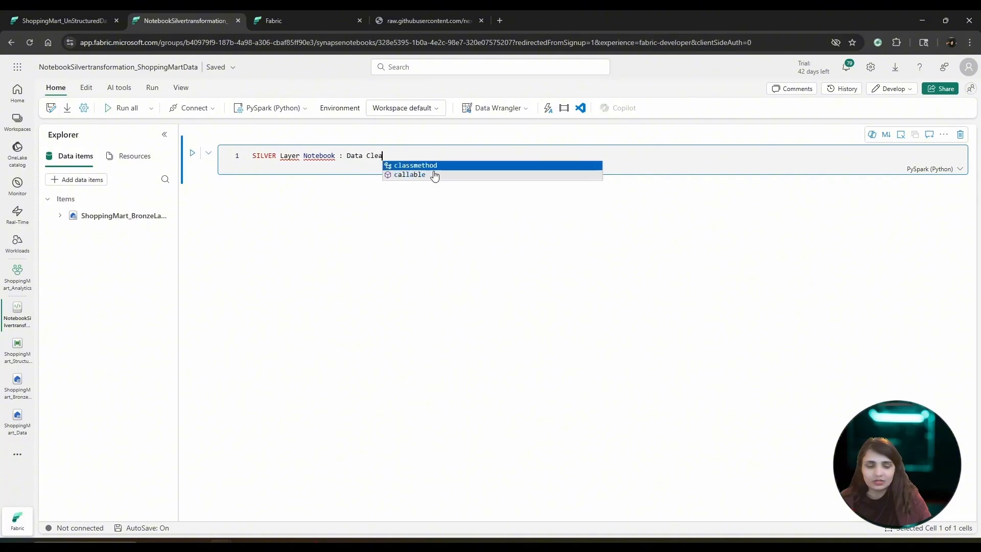
{"action": "type", "text": "ning & "}
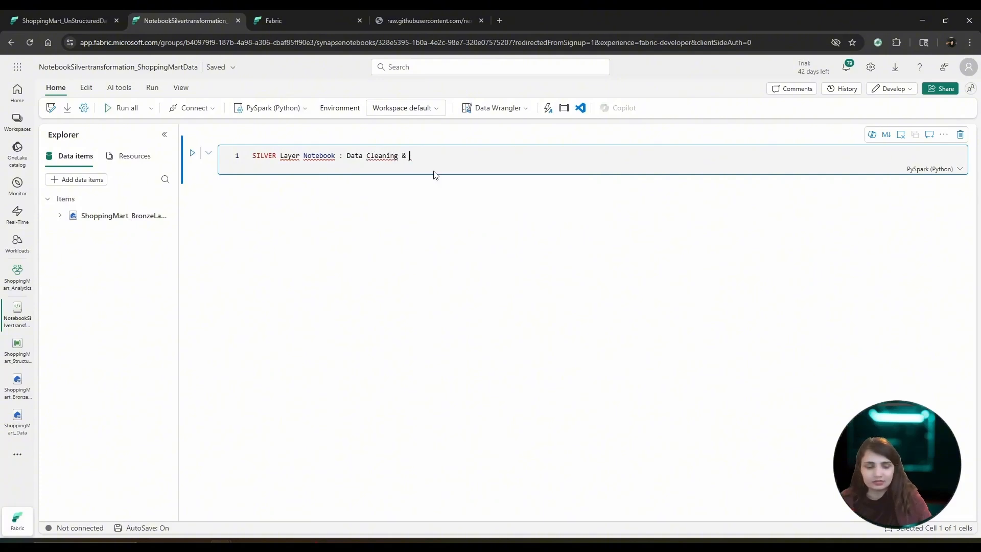
{"action": "type", "text": "Integrat"}
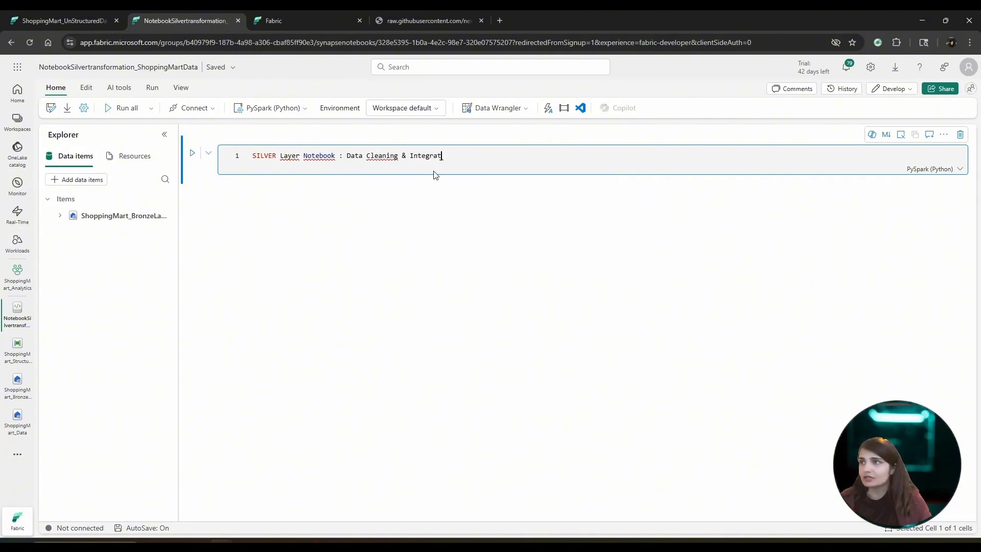
{"action": "type", "text": "ion"}
{"action": "left_click_drag", "start_coordinate": [475, 155], "coordinate": [248, 157]}
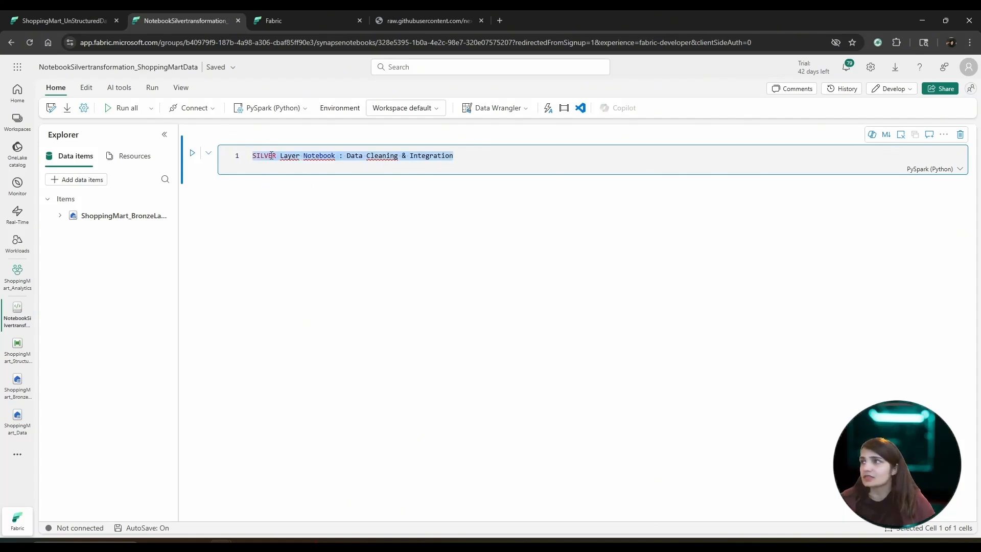
{"action": "left_click", "coordinate": [887, 135]}
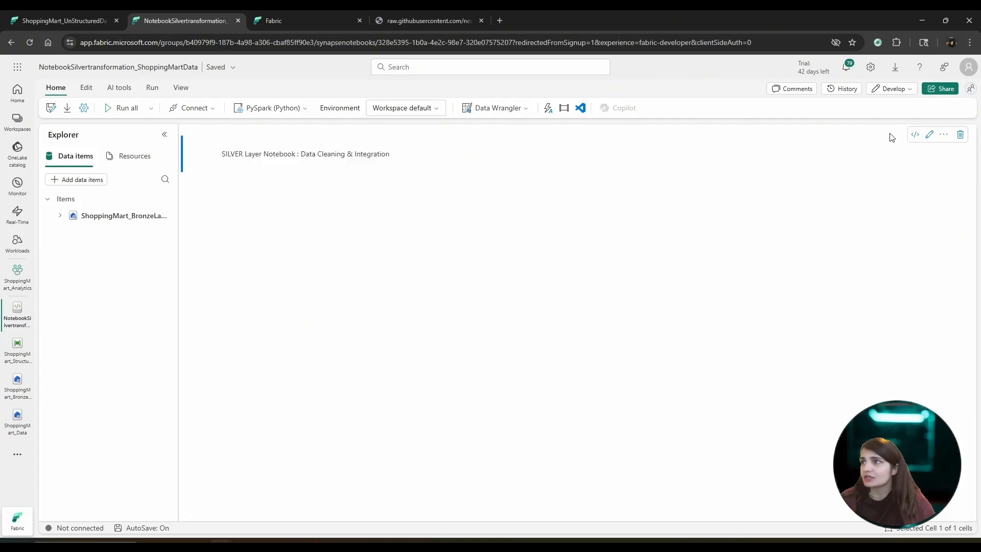
Format the notebook title "SILVER Layer Notebook : Data Cleaning & Integration" as Heading 1.
{"action": "left_click", "coordinate": [930, 135]}
{"action": "left_click_drag", "start_coordinate": [459, 155], "coordinate": [234, 152]}
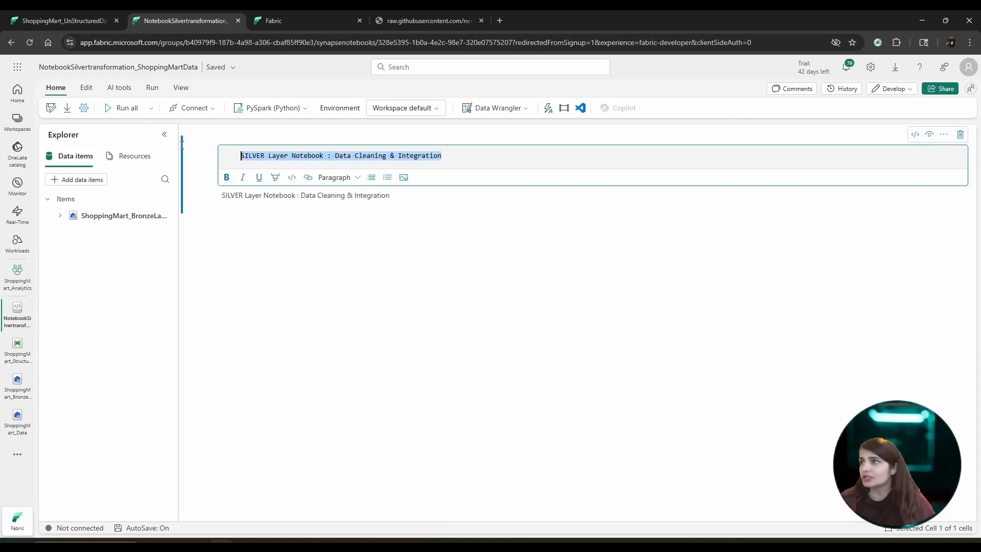
{"action": "left_click", "coordinate": [335, 177]}
{"action": "left_click", "coordinate": [347, 216]}
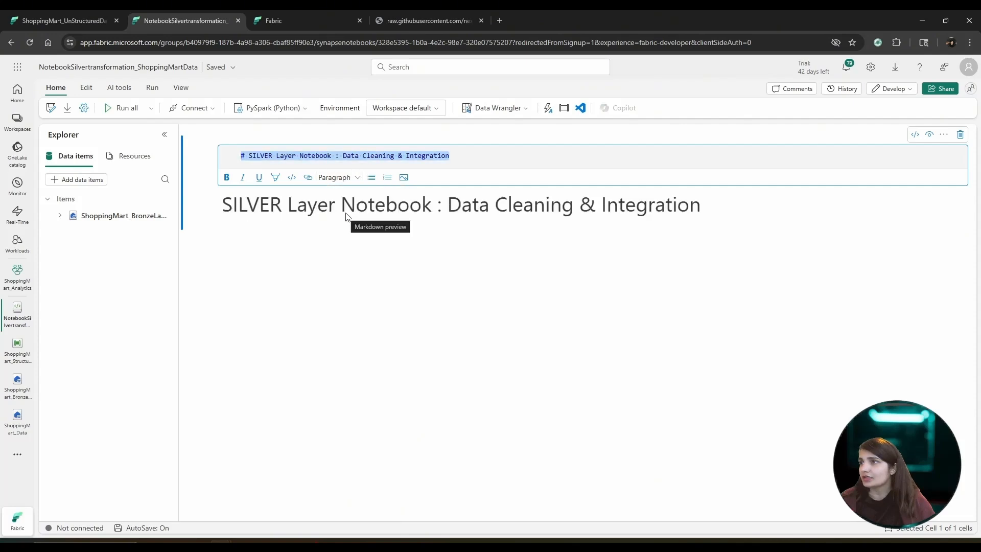
{"action": "left_click", "coordinate": [524, 284]}
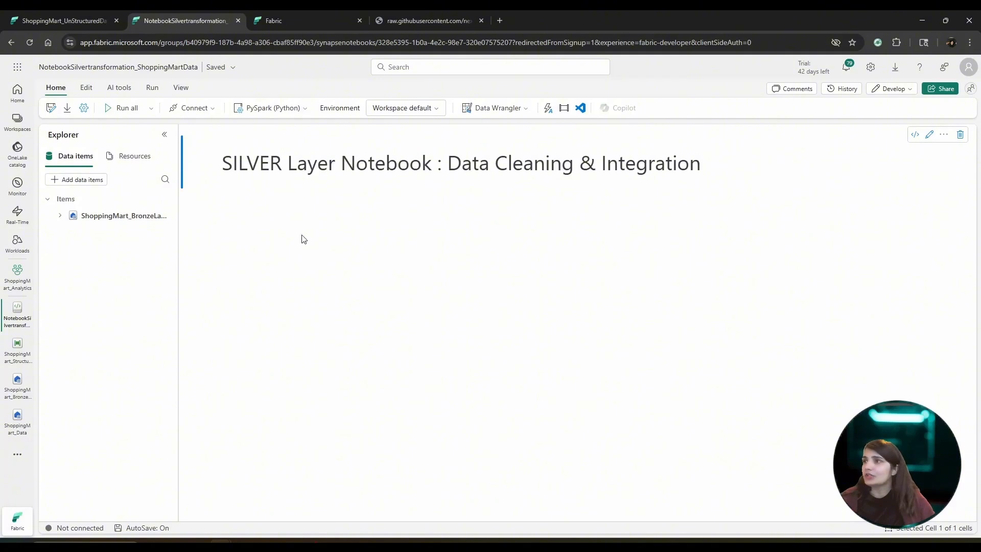
Add a cell below the title with the text "Load Bronze Data" and convert it to Markdown.
{"action": "left_click", "coordinate": [235, 189]}
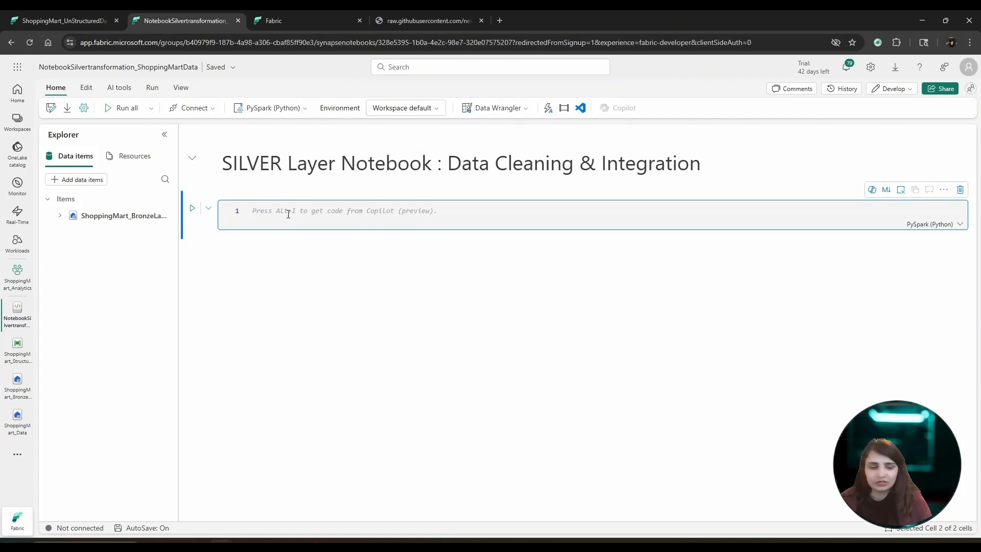
{"action": "type", "text": "Load B"}
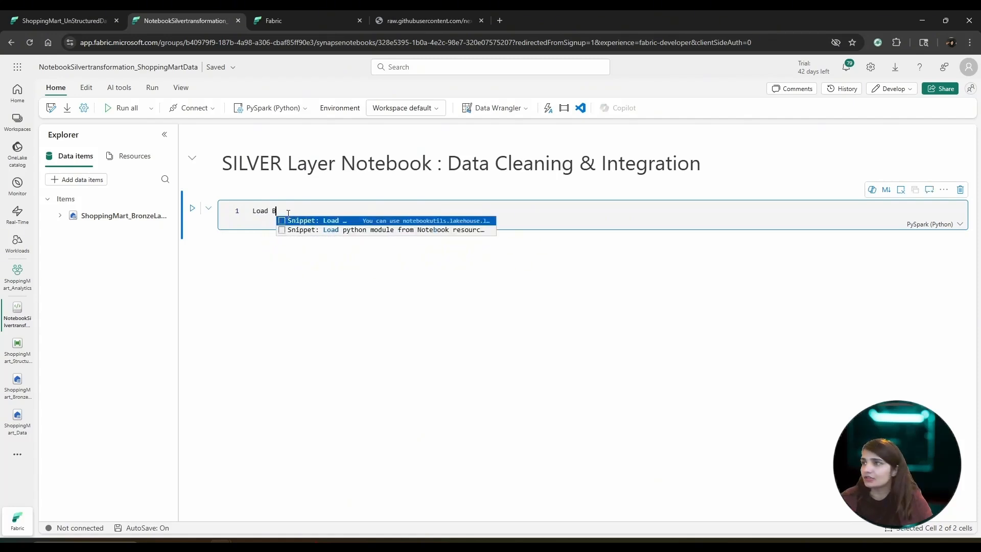
{"action": "type", "text": "ronz"}
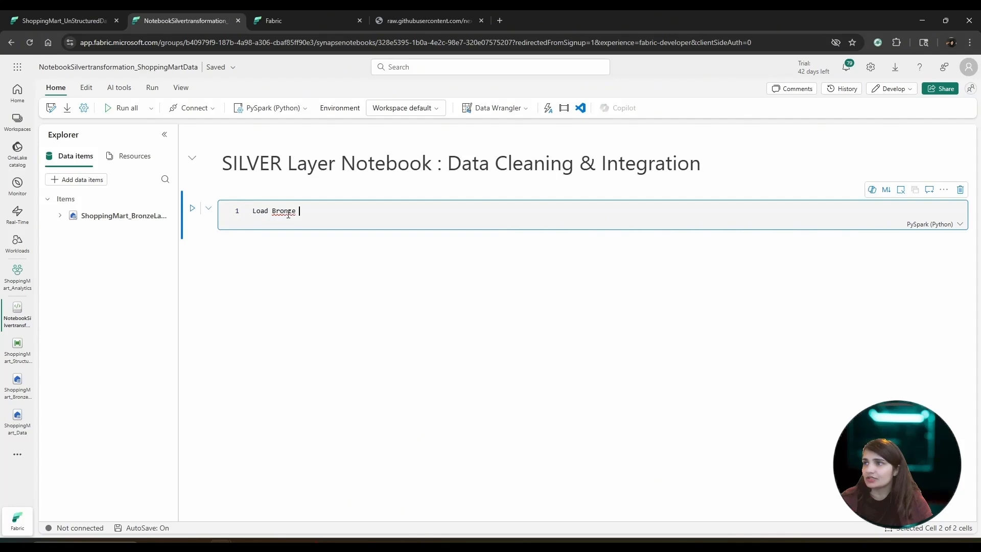
{"action": "type", "text": "e Data"}
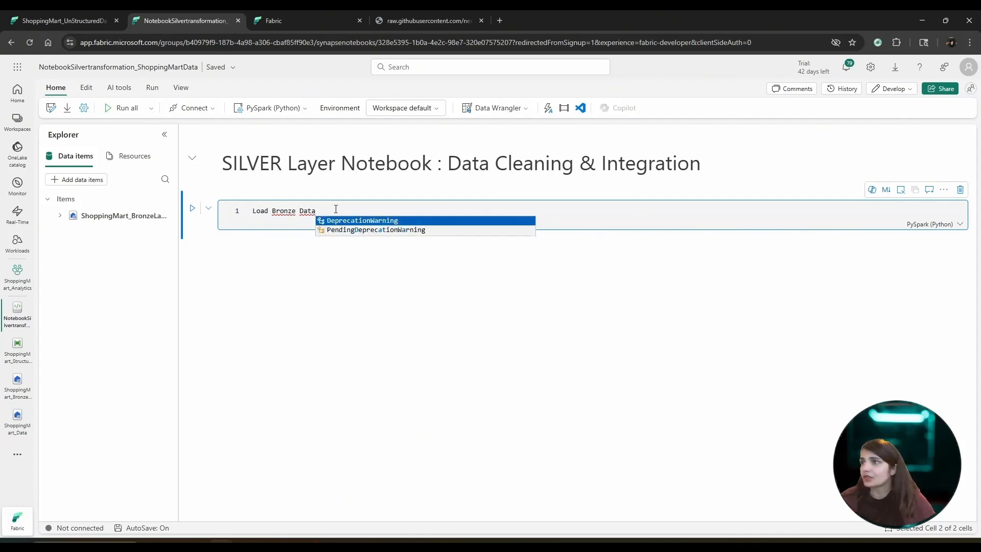
{"action": "key", "text": "Escape"}
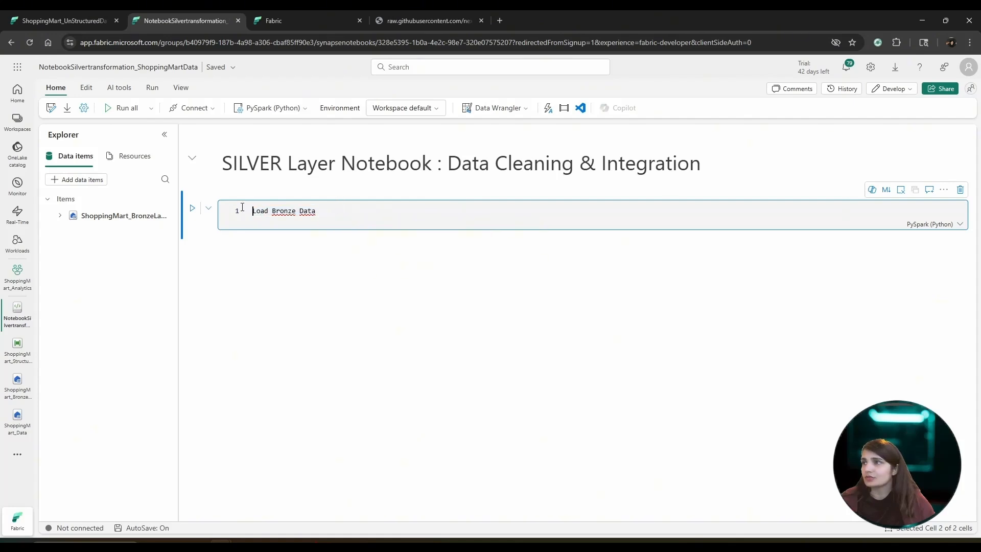
{"action": "key", "text": "shift+Home"}
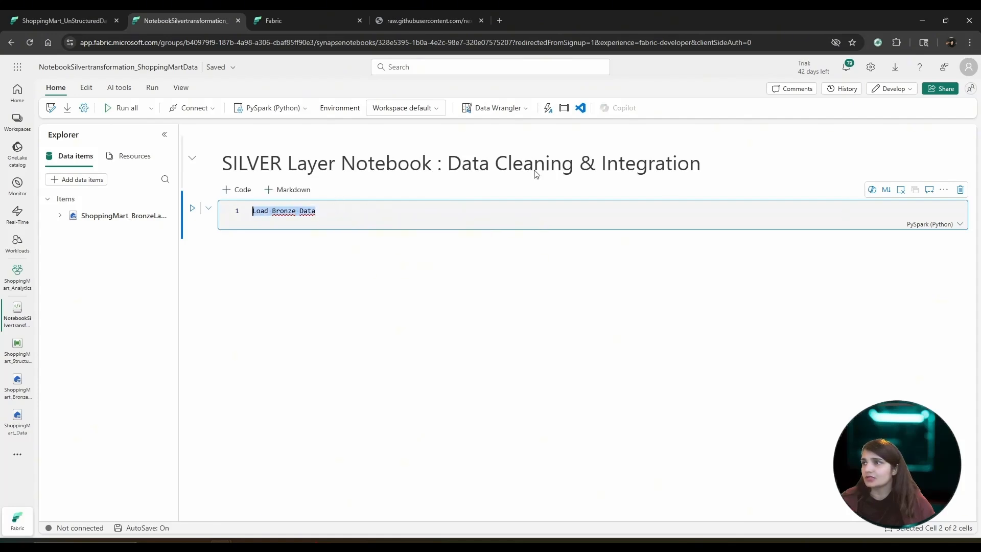
{"action": "left_click", "coordinate": [887, 189]}
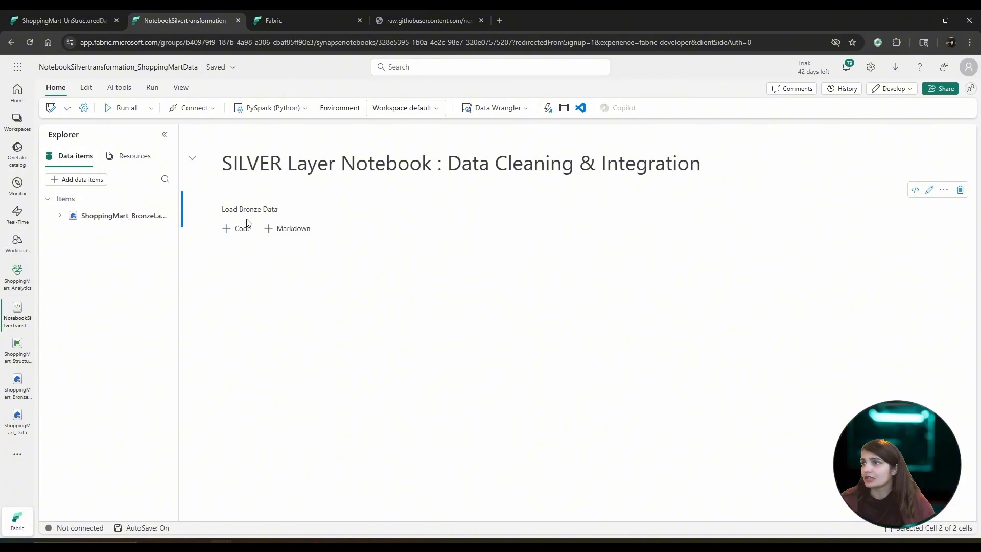
Format the "Load Bronze Data" text as Heading 3.
{"action": "left_click", "coordinate": [930, 190]}
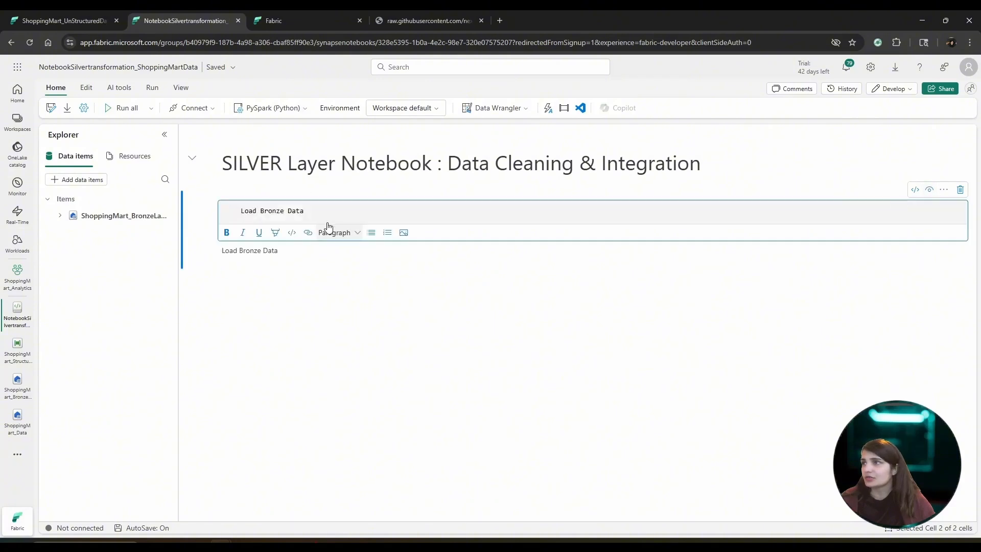
{"action": "left_click_drag", "start_coordinate": [306, 210], "coordinate": [239, 211]}
{"action": "left_click", "coordinate": [357, 233]}
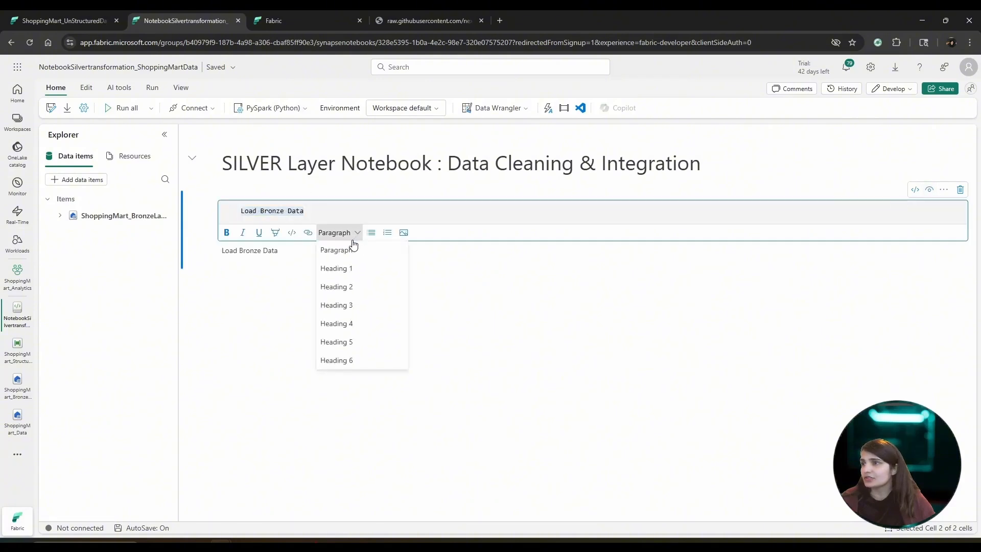
{"action": "left_click", "coordinate": [341, 284]}
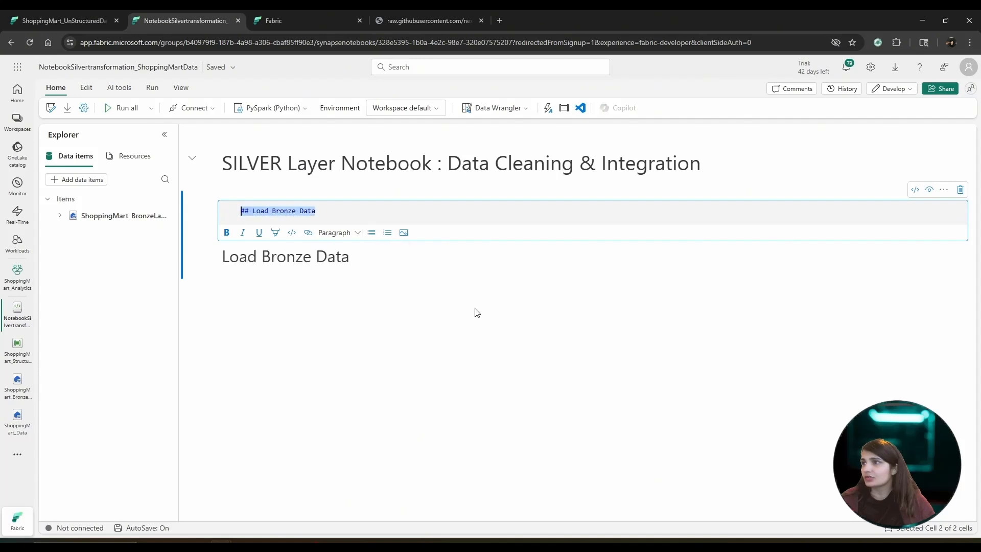
{"action": "left_click", "coordinate": [358, 233]}
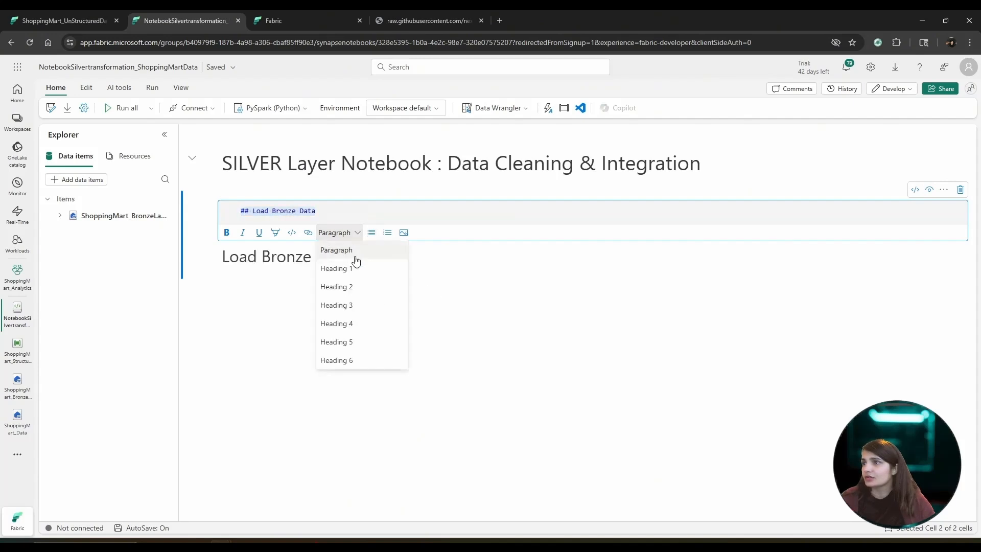
{"action": "left_click", "coordinate": [342, 304]}
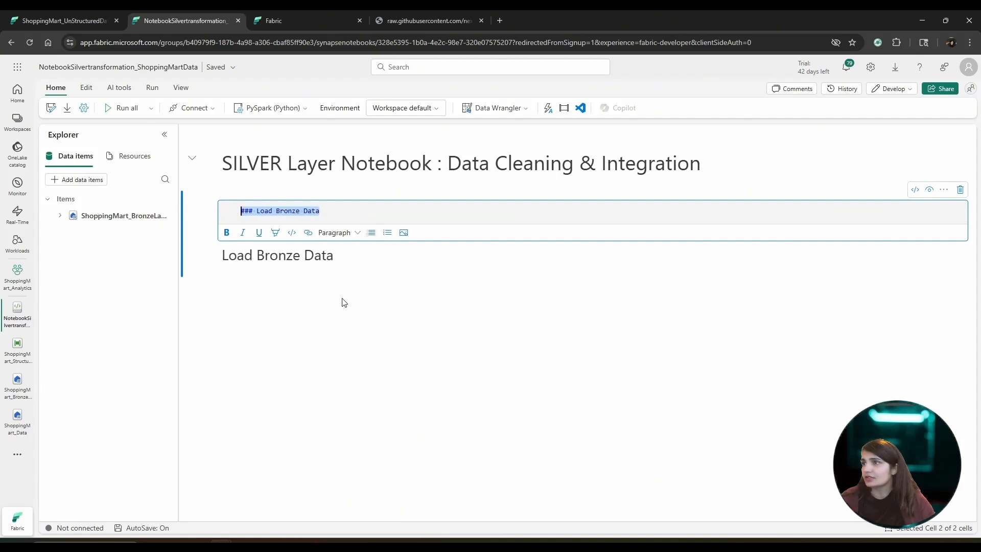
{"action": "left_click", "coordinate": [457, 311]}
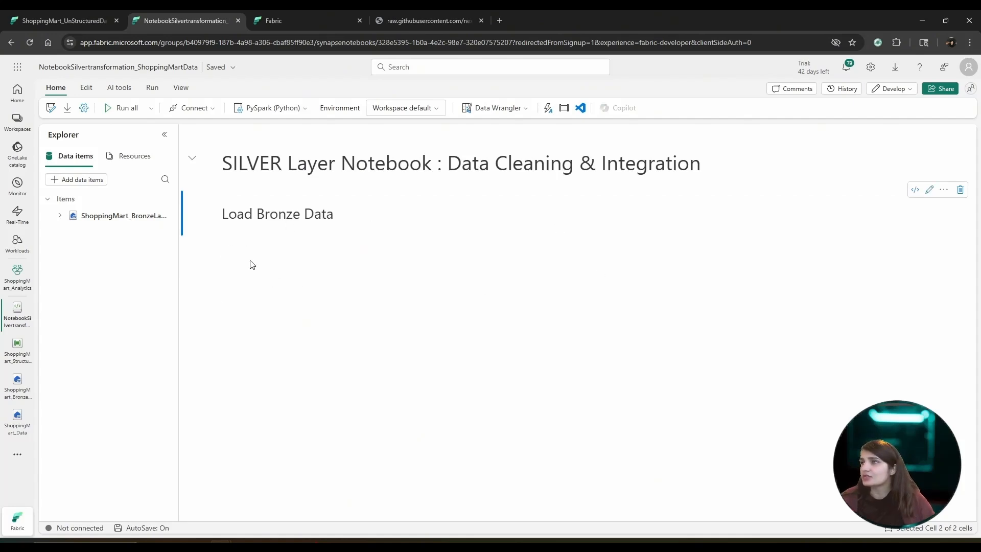
Add a code cell below the Load Bronze Data heading containing "from pyspark.sql.functions import *", followed by blank lines.
{"action": "left_click", "coordinate": [237, 236]}
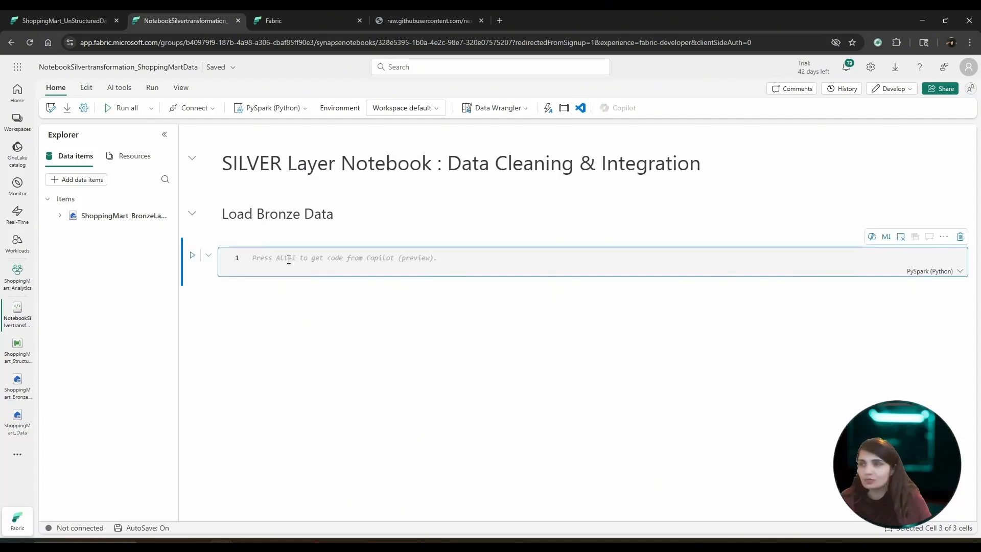
{"action": "type", "text": "import"}
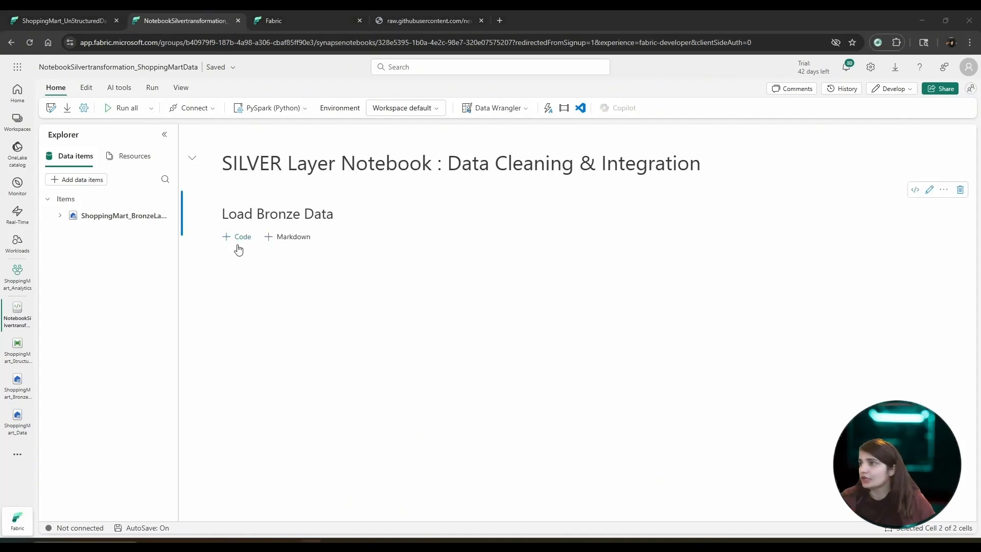
{"action": "left_click", "coordinate": [241, 246]}
{"action": "left_click", "coordinate": [240, 242]}
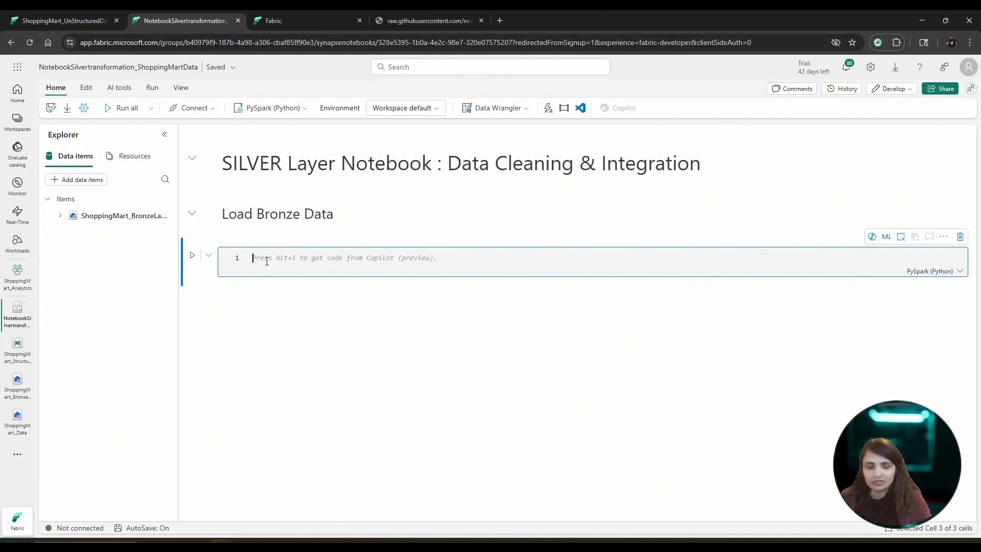
{"action": "type", "text": "from"}
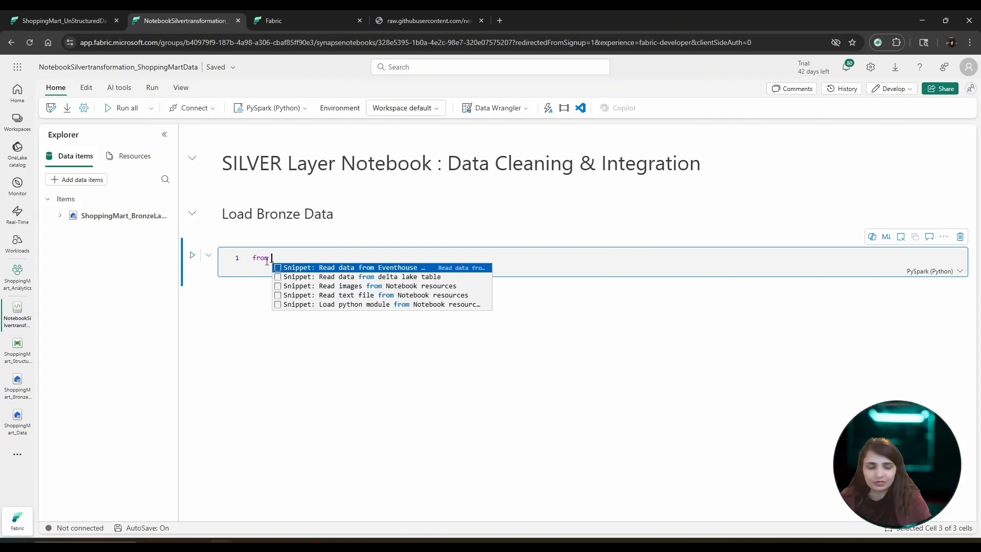
{"action": "type", "text": " pyspark"}
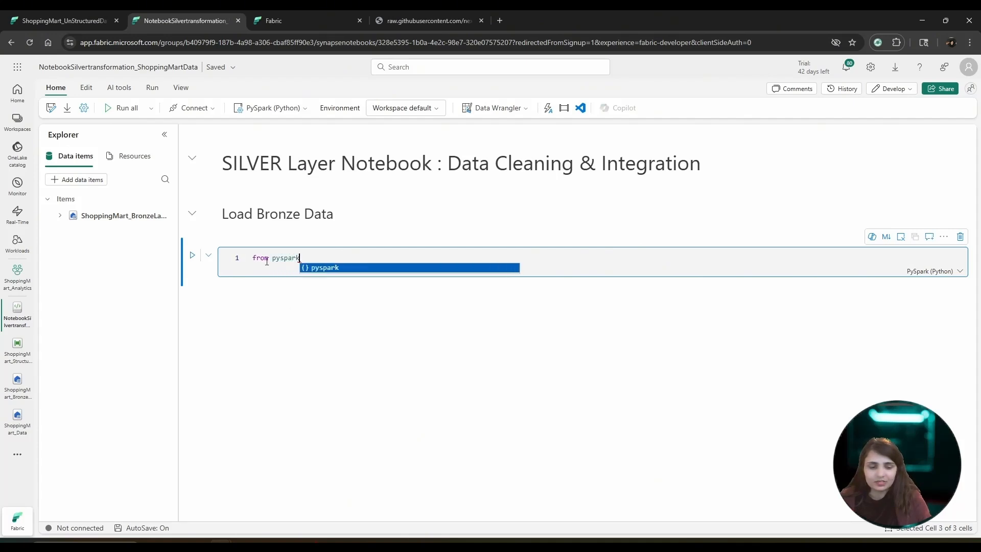
{"action": "type", "text": ".sql"}
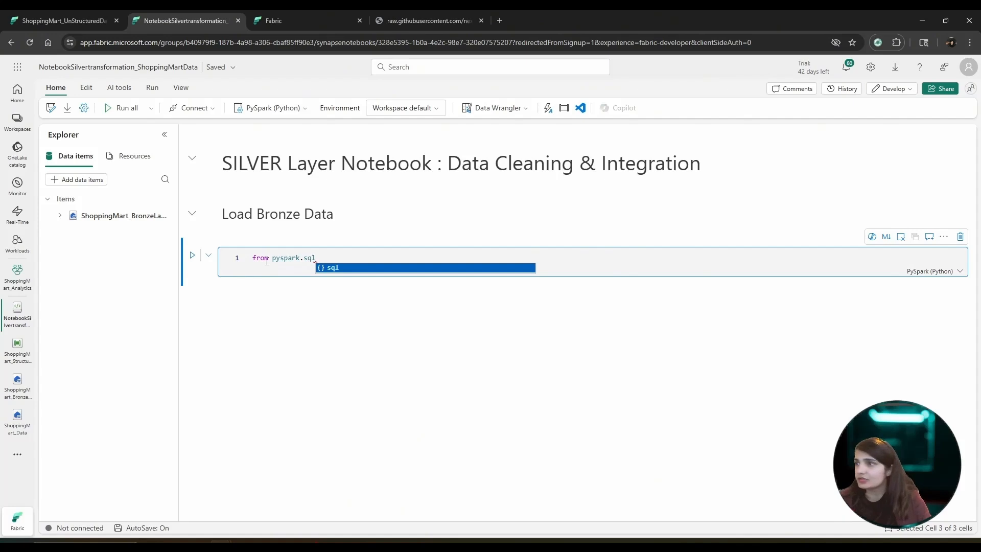
{"action": "type", "text": ".functions"}
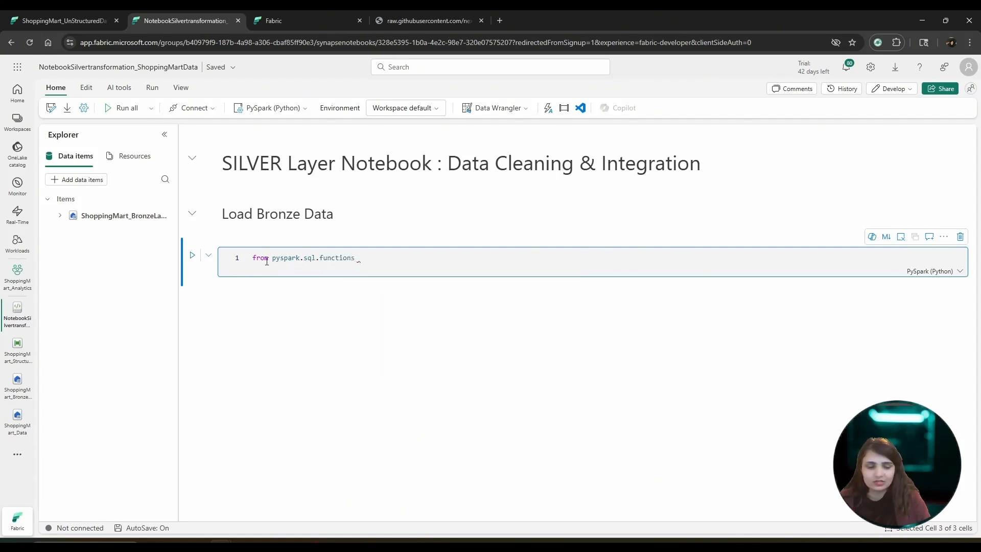
{"action": "type", "text": " import"}
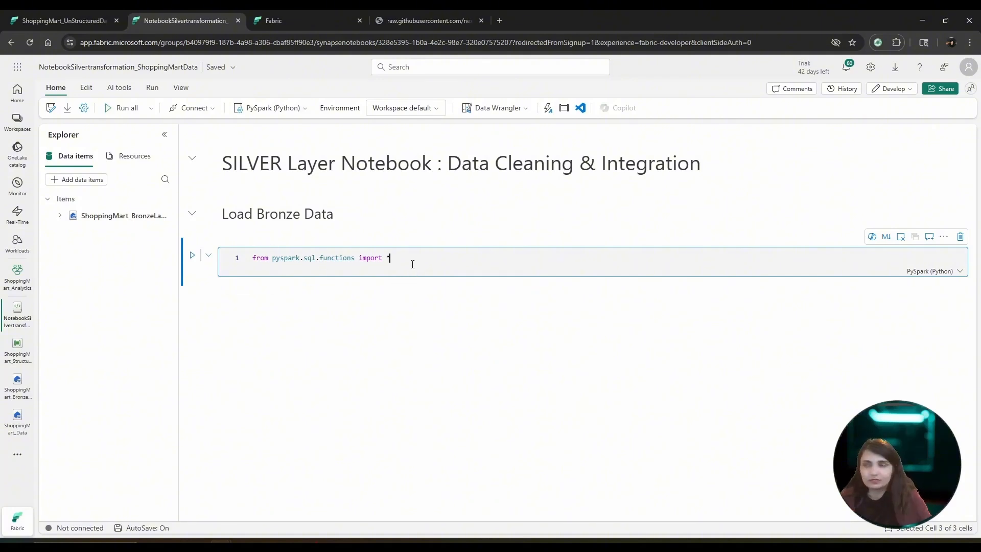
{"action": "type", "text": "*"}
{"action": "key", "text": "Return"}
{"action": "key", "text": "Return"}
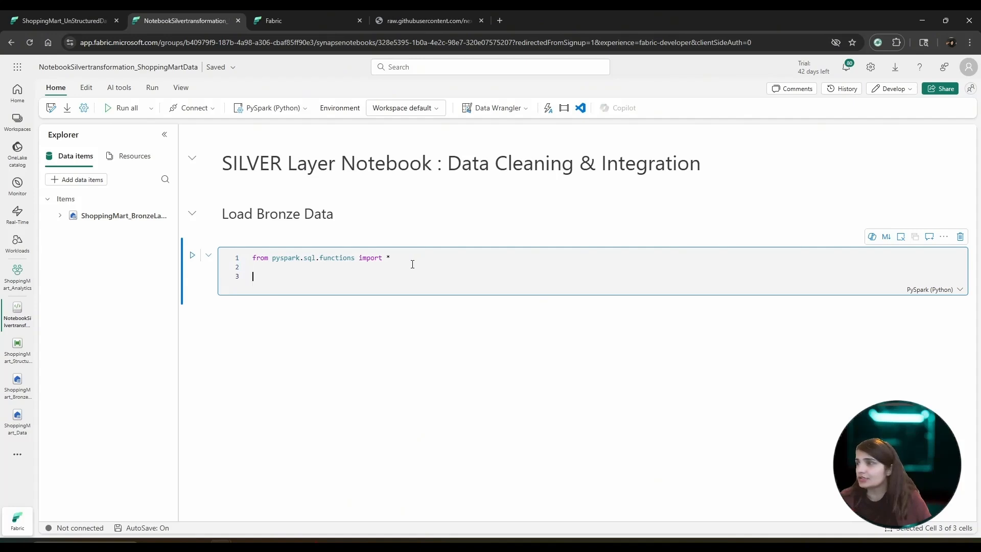
Generate a cell with Spark load code for ShoppingMart_customers.csv from the bronze lakehouse's ShoppingMart_Bronze_Customers folder, and collapse the file list.
{"action": "left_click", "coordinate": [60, 217]}
{"action": "left_click", "coordinate": [72, 247]}
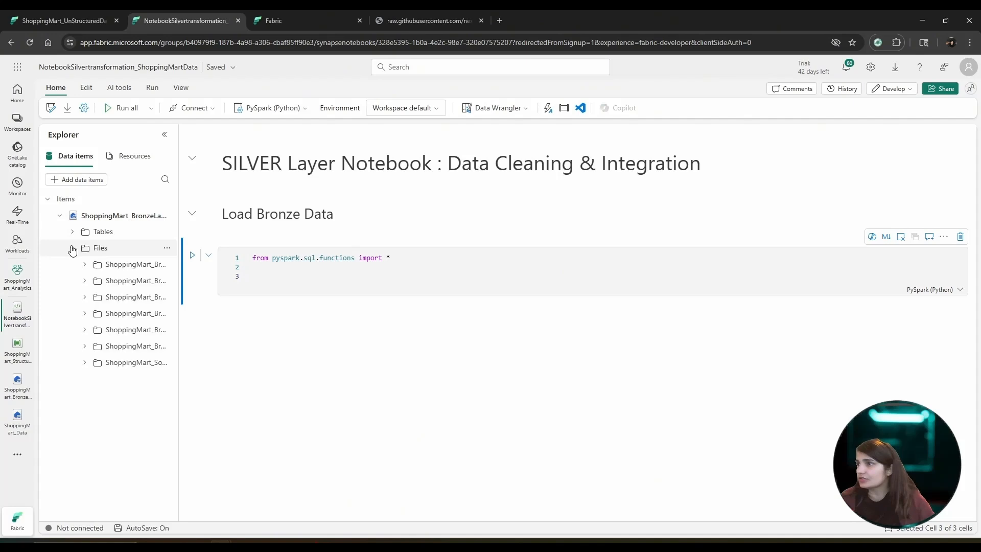
{"action": "left_click_drag", "start_coordinate": [181, 289], "coordinate": [299, 303]}
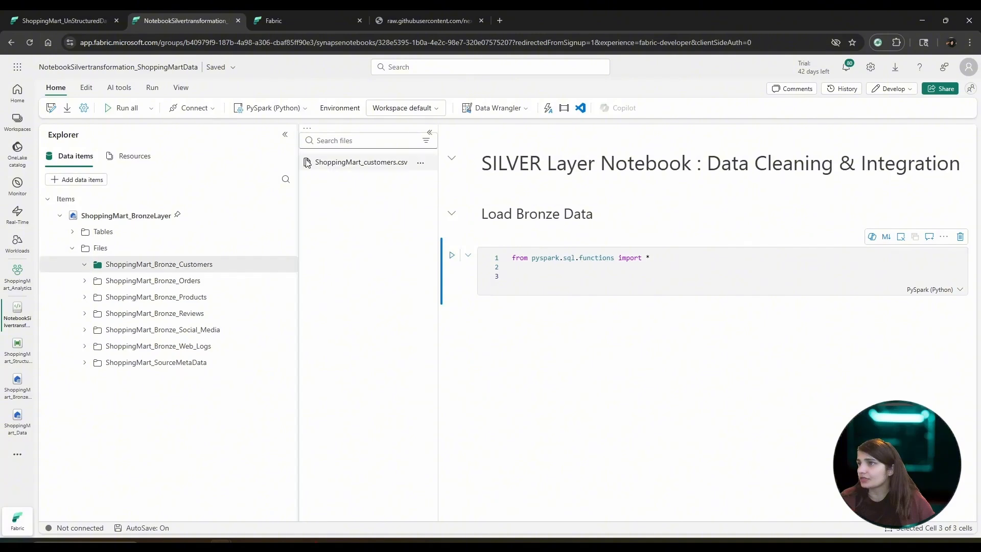
{"action": "right_click", "coordinate": [347, 166]}
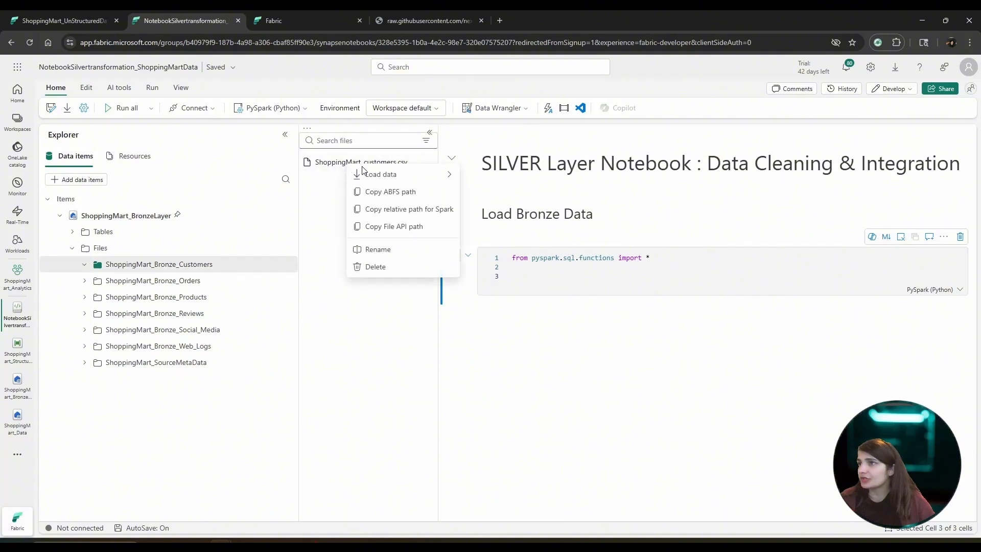
{"action": "mouse_move", "coordinate": [378, 174]}
{"action": "left_click", "coordinate": [491, 181]}
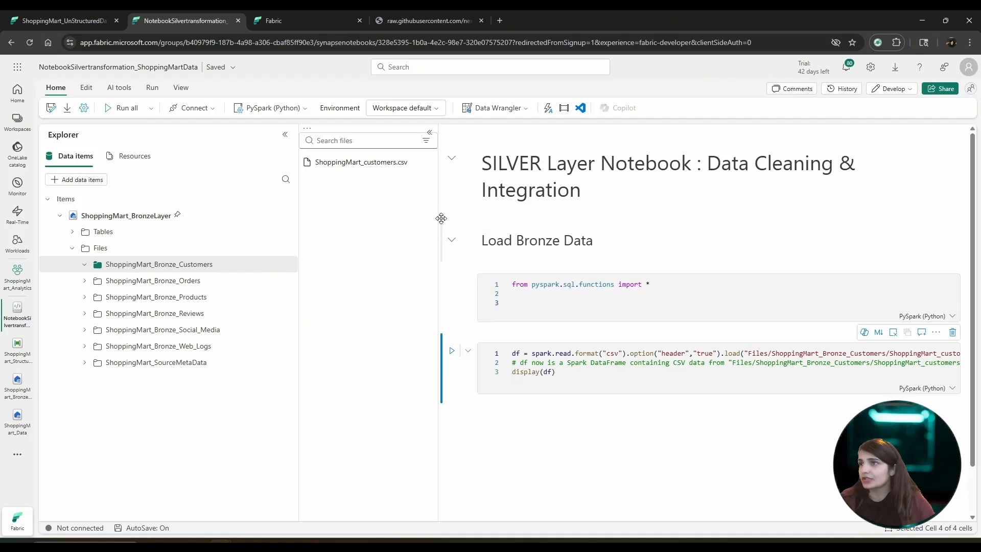
{"action": "left_click", "coordinate": [430, 132]}
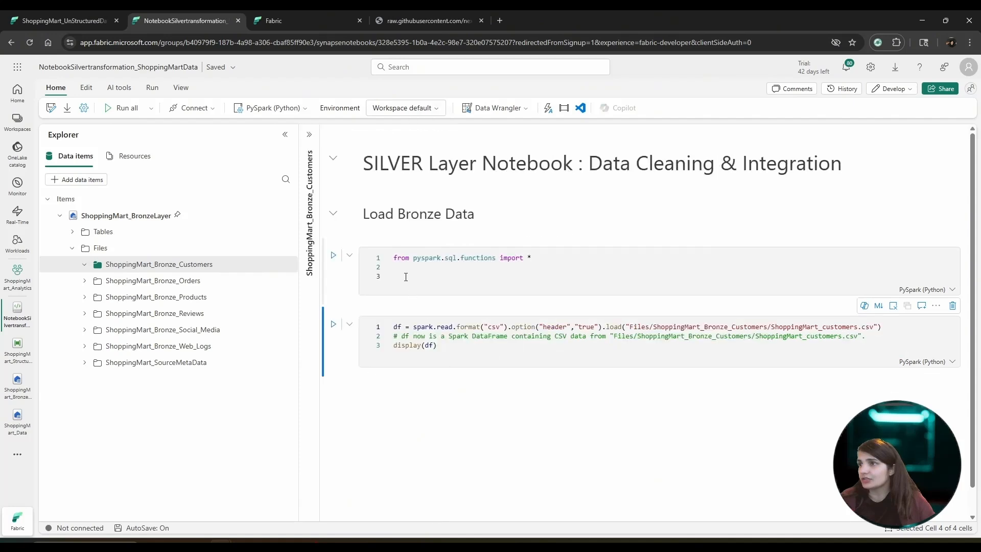
Run the generated cell that reads and displays the customers CSV.
{"action": "left_click", "coordinate": [449, 348]}
{"action": "key", "text": "ctrl+a"}
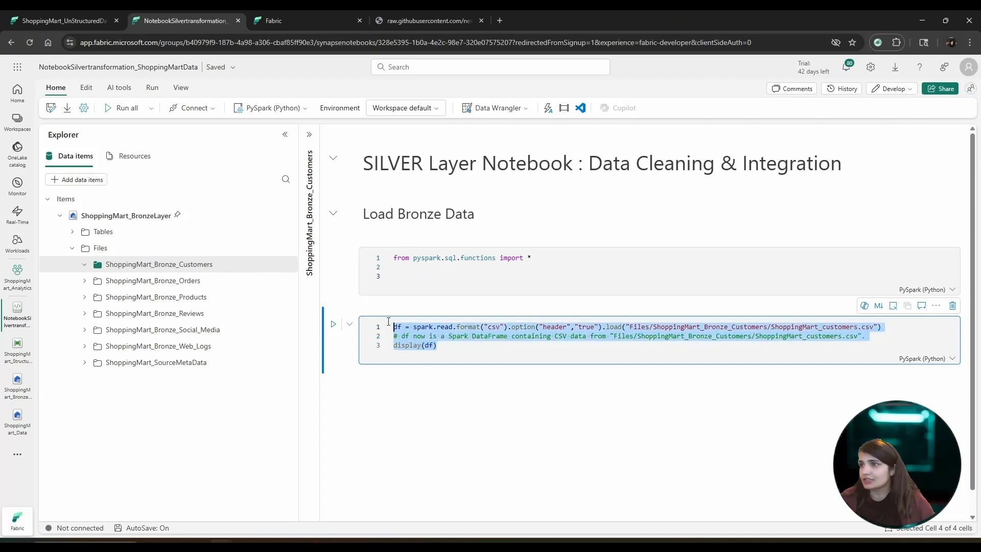
{"action": "left_click", "coordinate": [333, 324]}
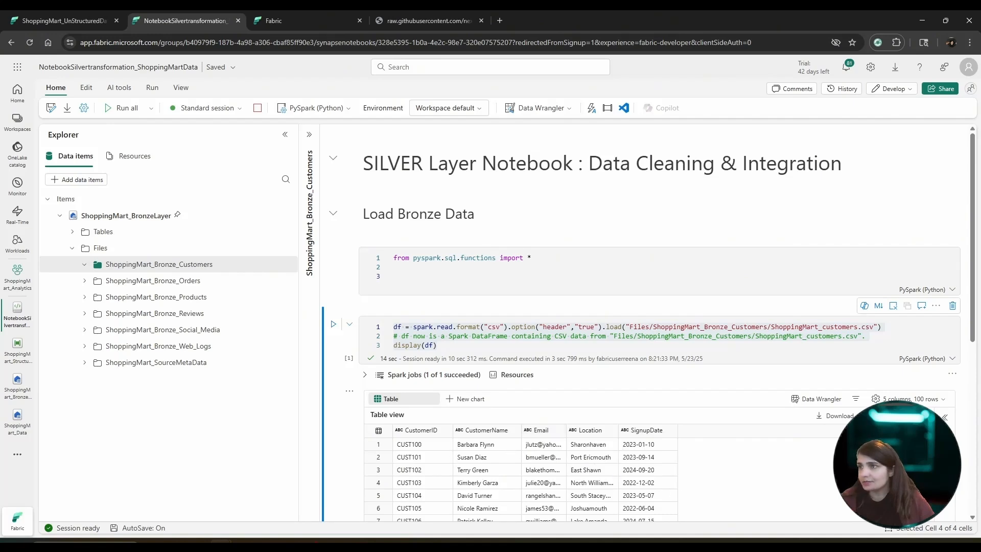
Copy the customers CSV load line into the import cell below the import and rename its variable to df_customers.
{"action": "left_click", "coordinate": [410, 269]}
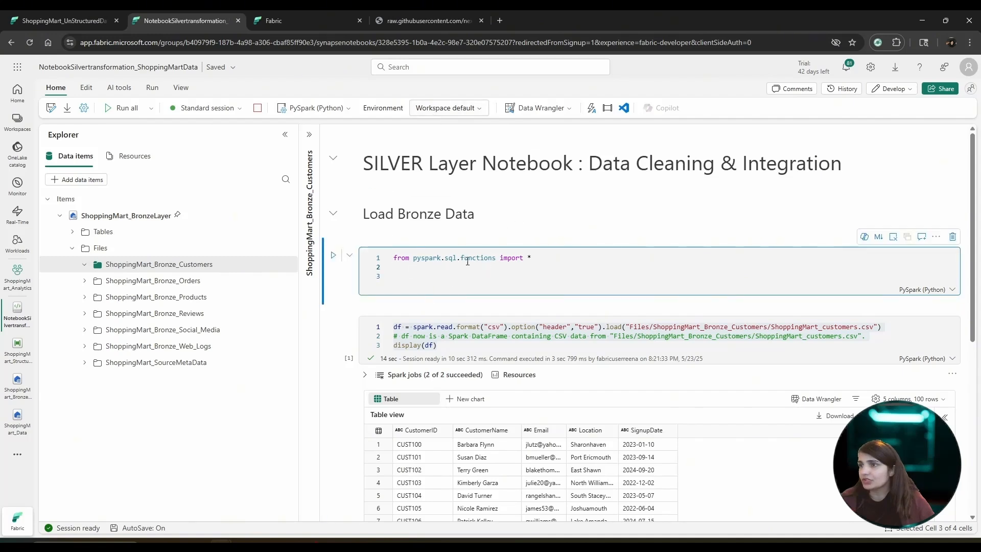
{"action": "left_click", "coordinate": [606, 336]}
{"action": "left_click_drag", "start_coordinate": [888, 330], "coordinate": [381, 321]}
{"action": "key", "text": "ctrl+c"}
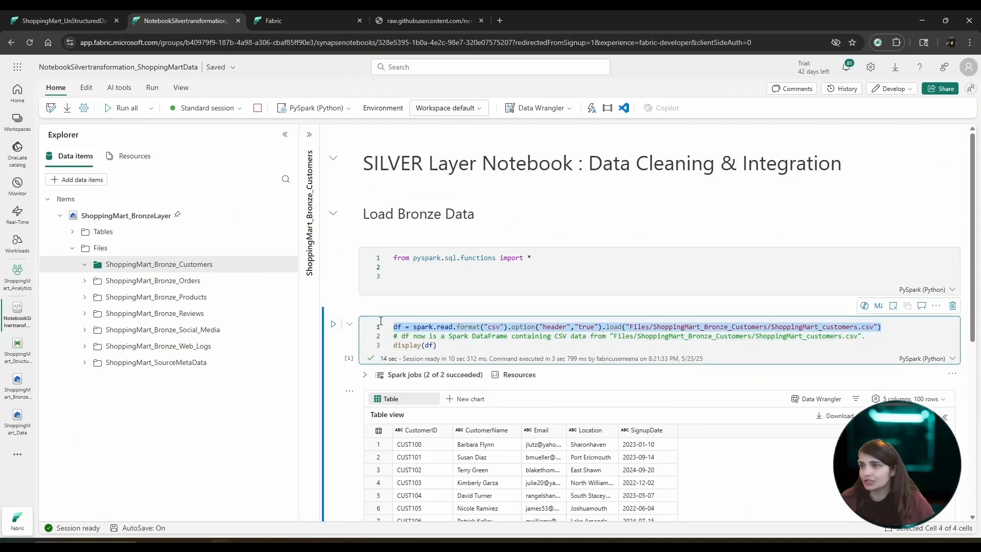
{"action": "left_click", "coordinate": [397, 270]}
{"action": "key", "text": "Return"}
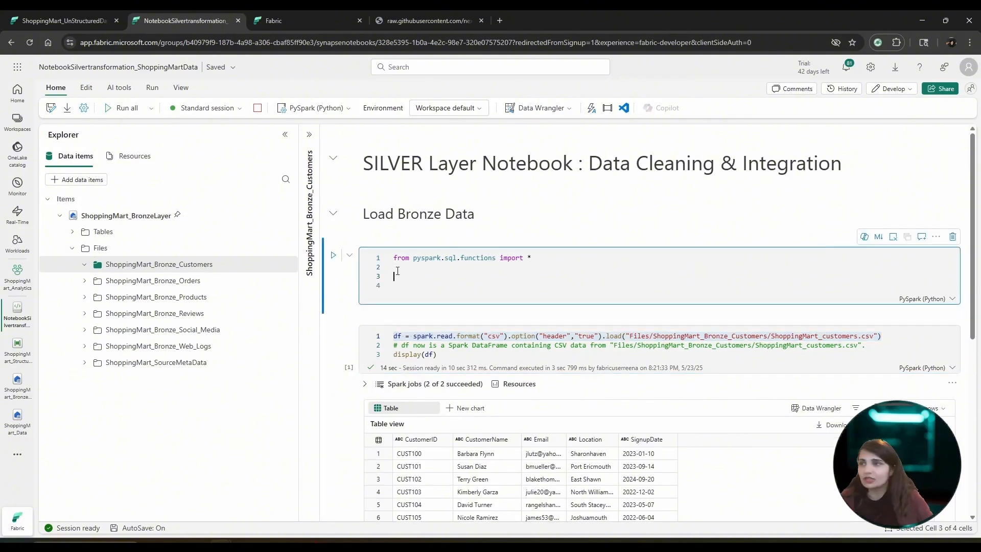
{"action": "key", "text": "ctrl+v"}
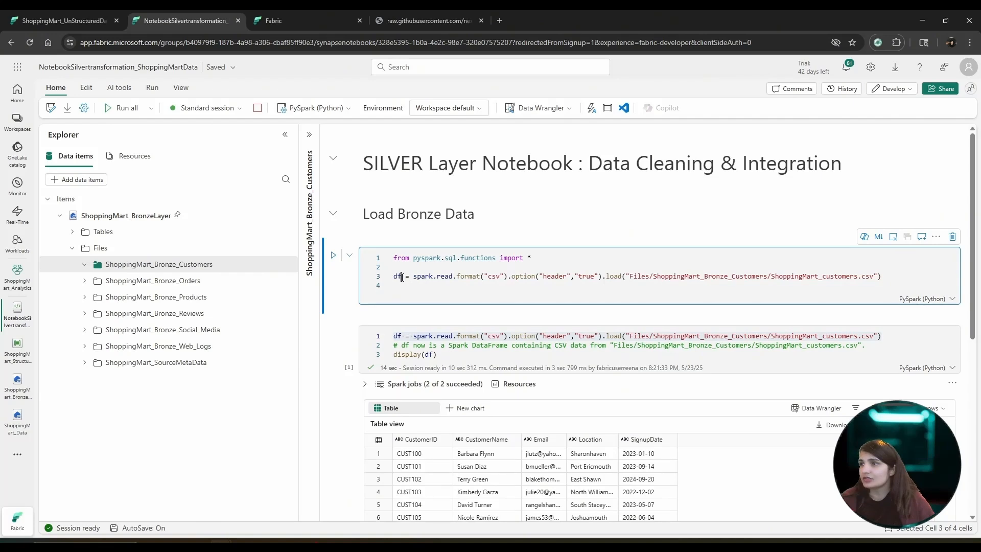
{"action": "type", "text": "_"}
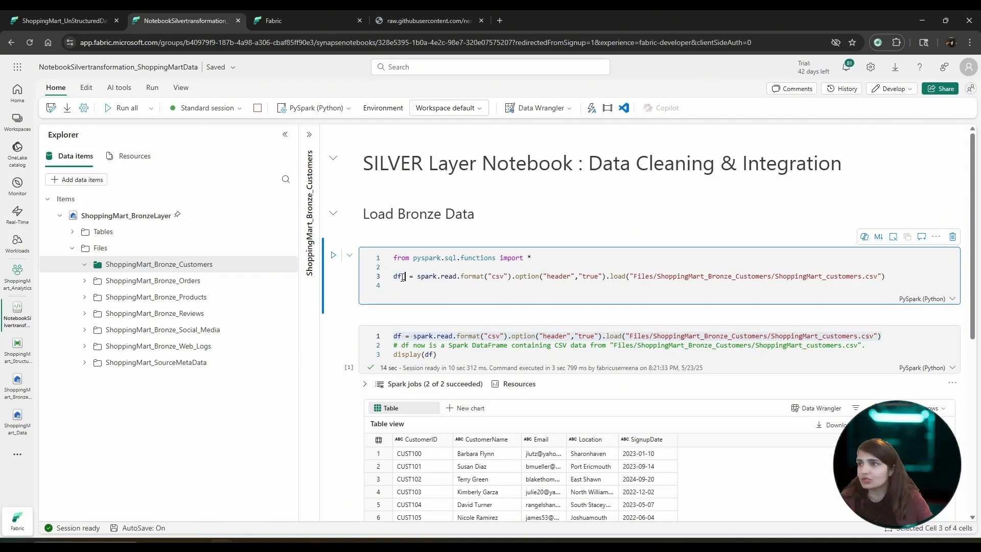
{"action": "type", "text": "customers"}
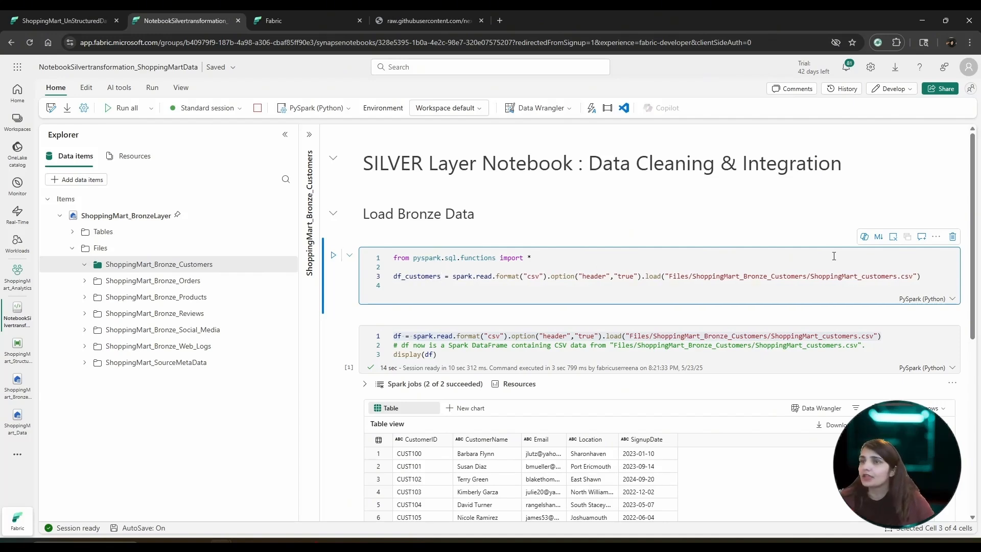
Duplicate the df_customers load line directly below it and rename the copy's variable to df_orders.
{"action": "left_click_drag", "start_coordinate": [931, 277], "coordinate": [383, 280]}
{"action": "key", "text": "ctrl+c"}
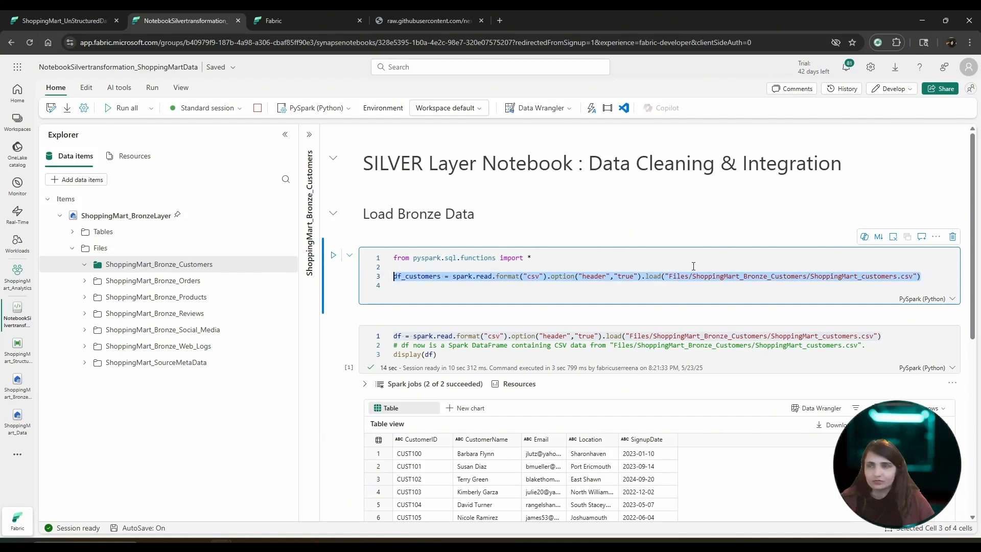
{"action": "left_click", "coordinate": [930, 280]}
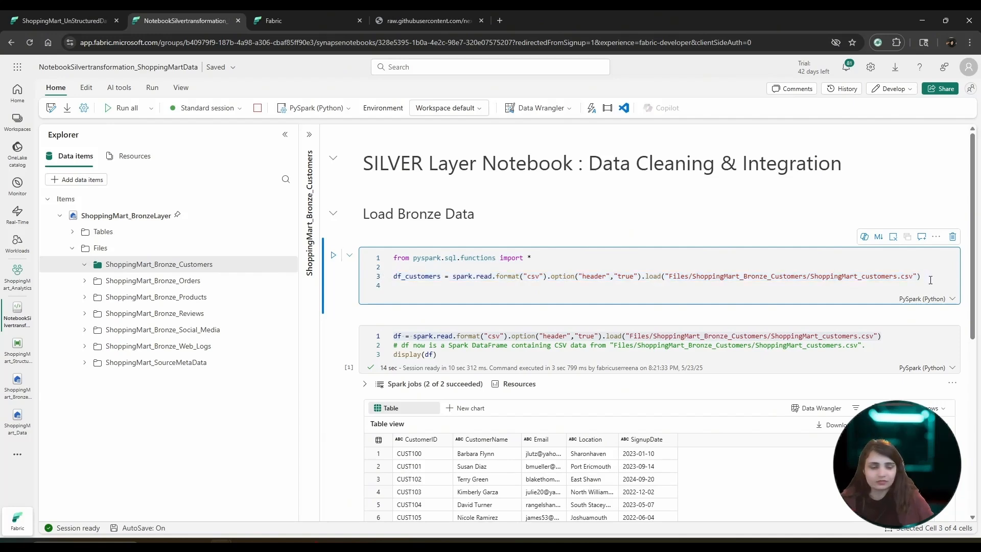
{"action": "key", "text": "Return"}
{"action": "key", "text": "ctrl+v"}
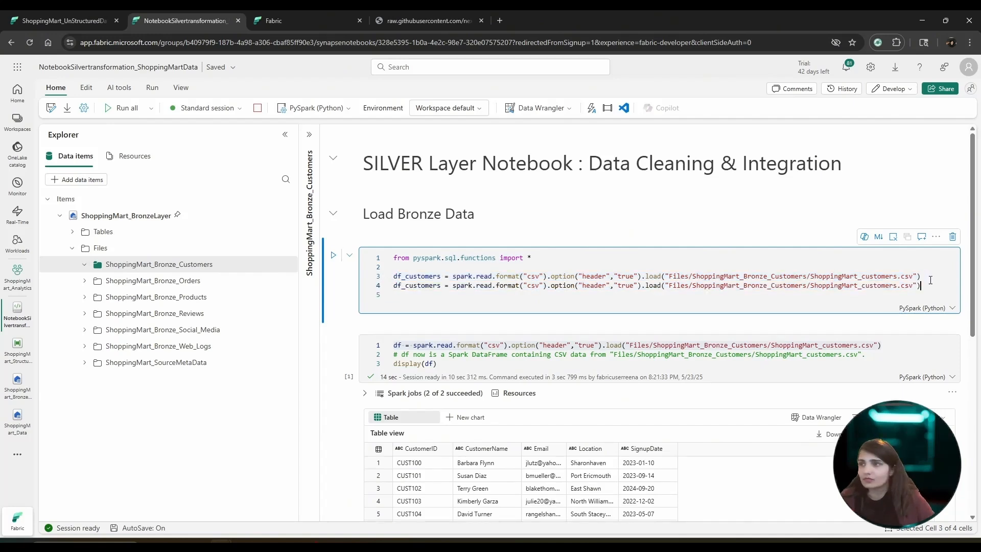
{"action": "double_click", "coordinate": [440, 286]}
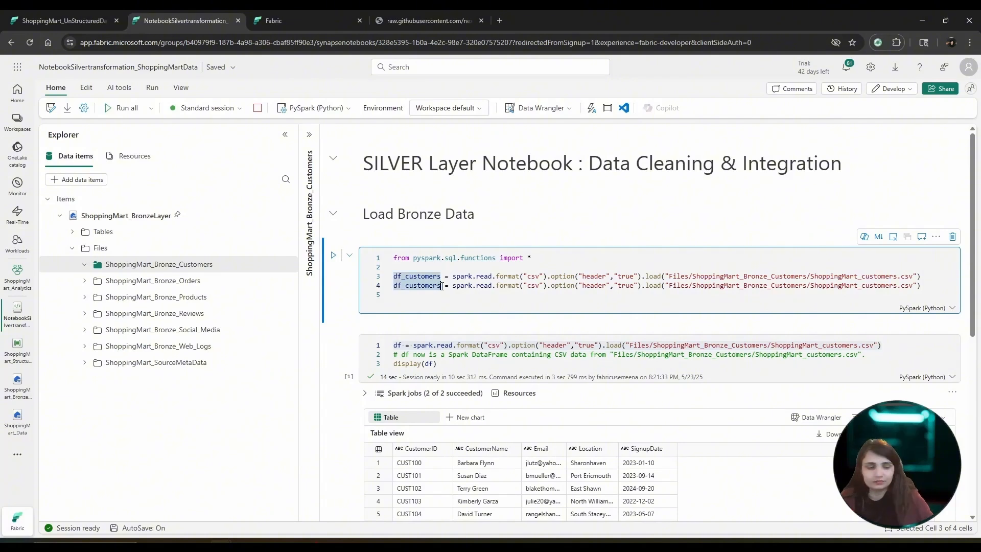
{"action": "type", "text": "df_c"}
{"action": "key", "text": "BackSpace"}
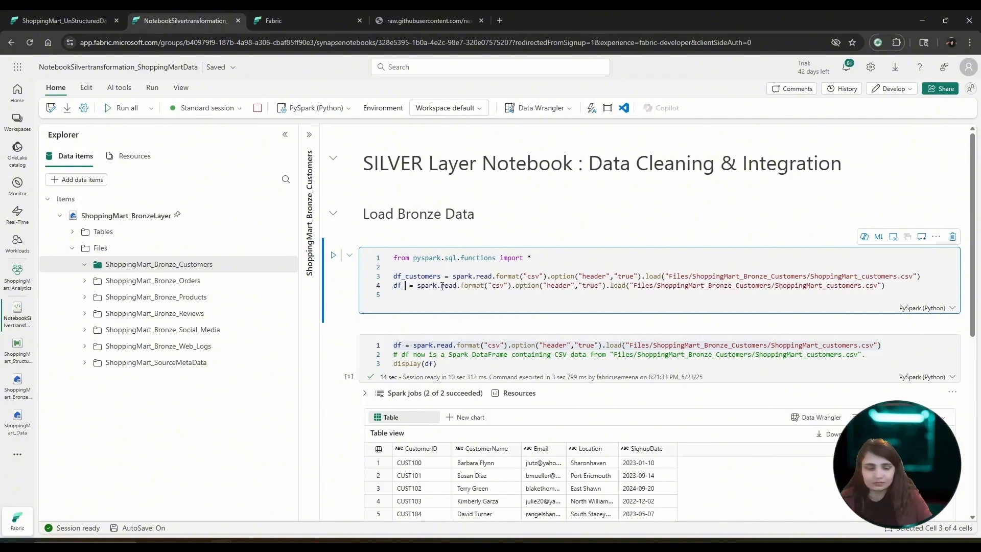
{"action": "type", "text": "orders"}
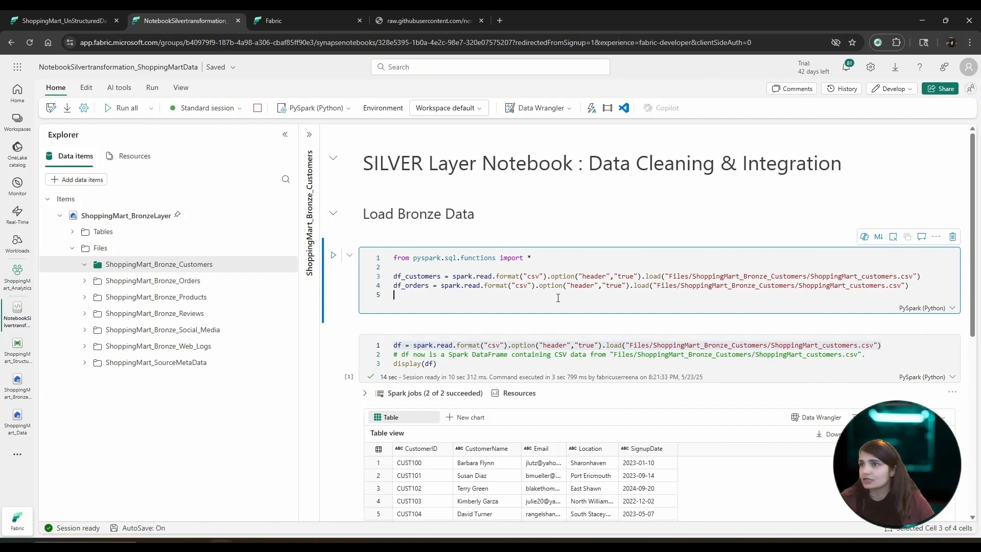
Replace the path in the df_orders line with the relative Spark path of ShoppingMart_orders.csv from the ShoppingMart_Bronze_Orders folder.
{"action": "left_click", "coordinate": [164, 284]}
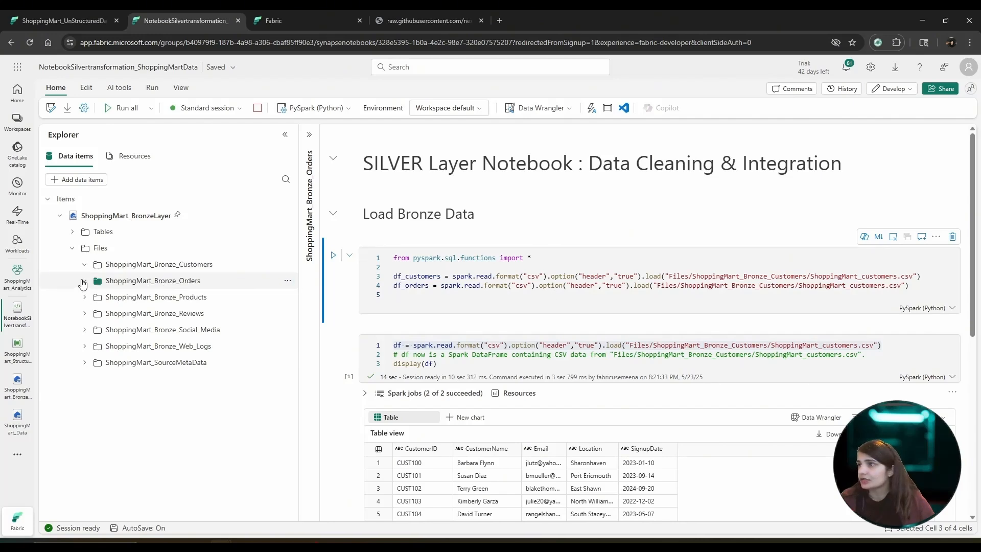
{"action": "left_click", "coordinate": [84, 284]}
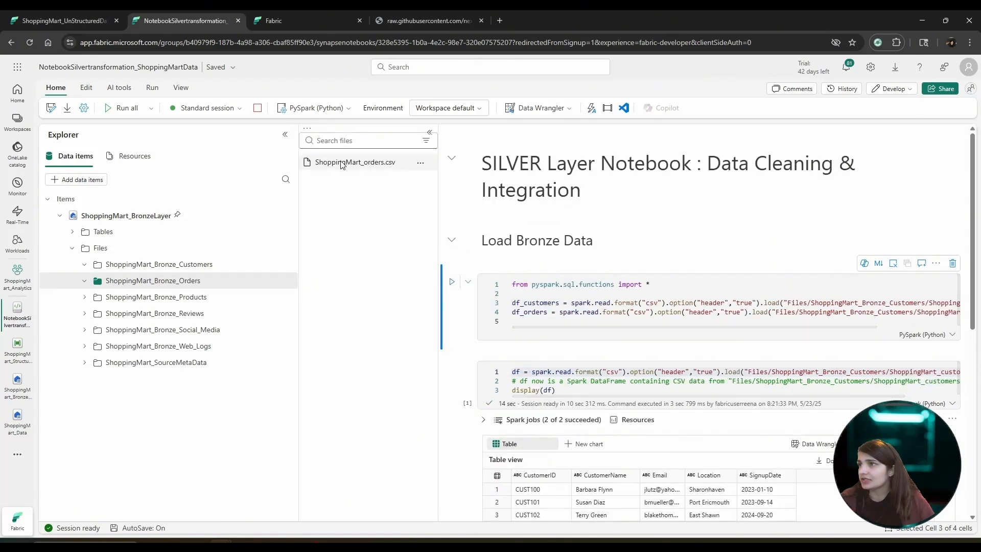
{"action": "left_click", "coordinate": [428, 162]}
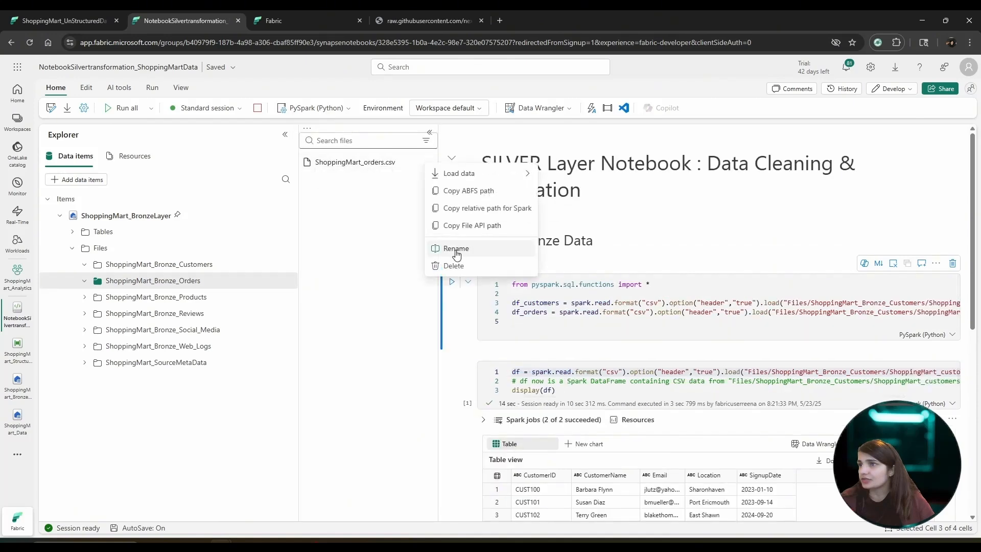
{"action": "left_click", "coordinate": [461, 209]}
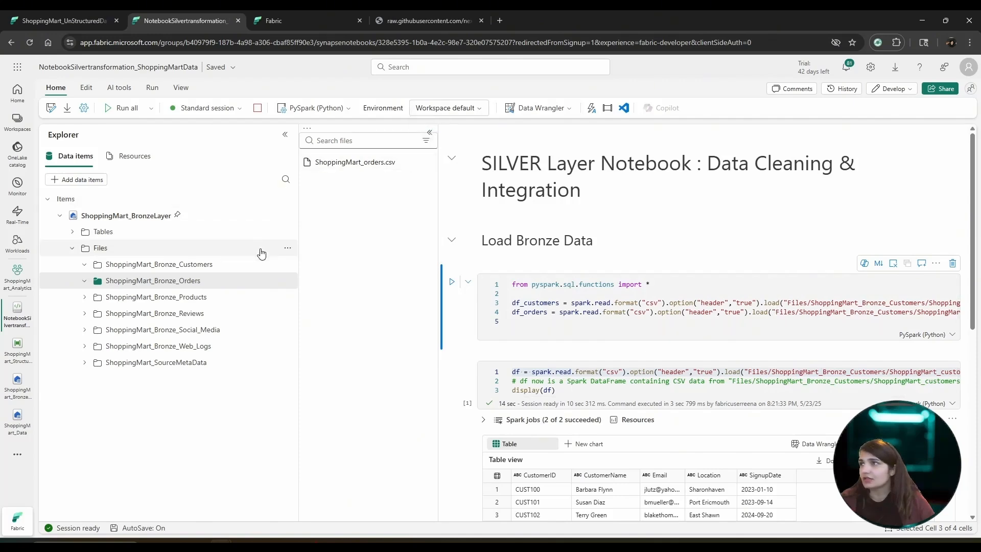
{"action": "left_click_drag", "start_coordinate": [298, 253], "coordinate": [192, 252]}
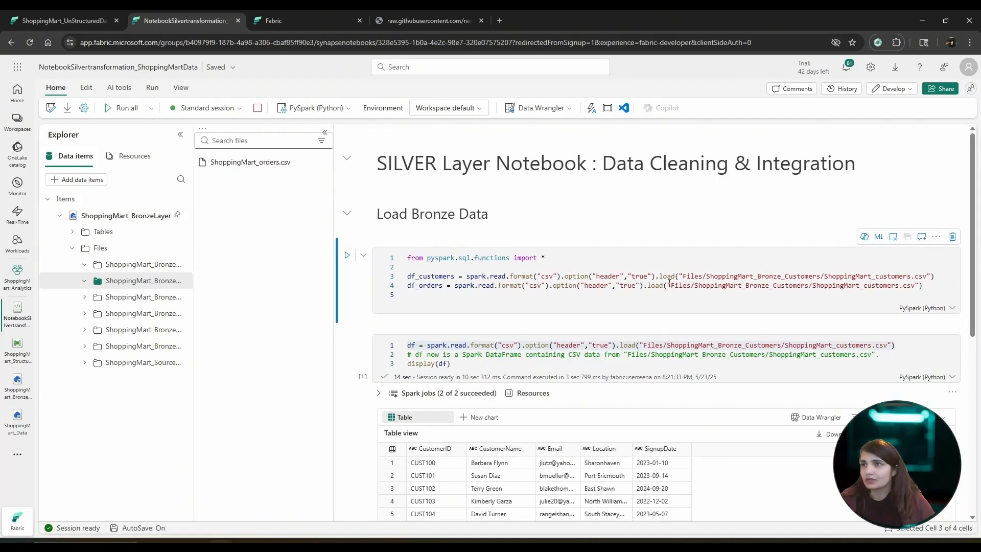
{"action": "left_click_drag", "start_coordinate": [670, 284], "coordinate": [915, 285]}
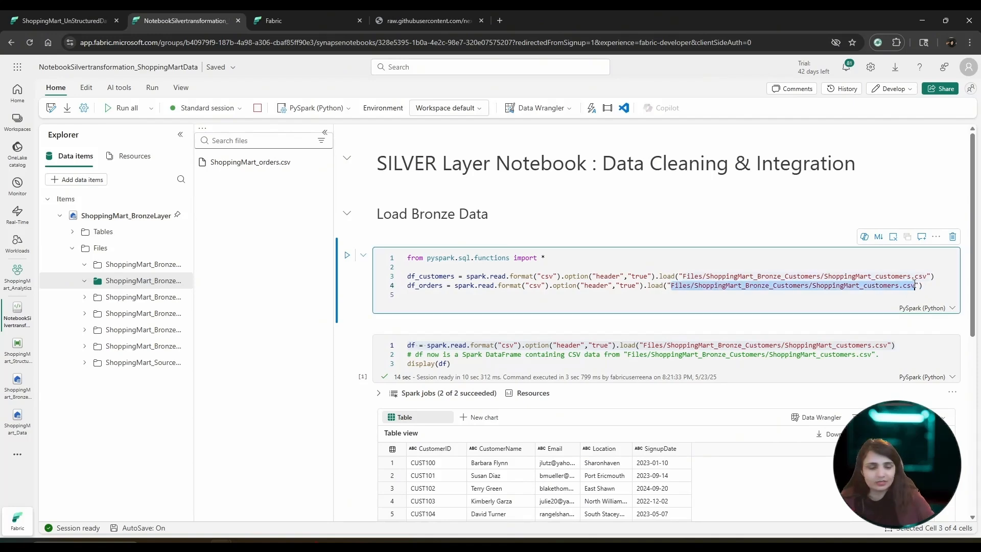
{"action": "key", "text": "ctrl+v"}
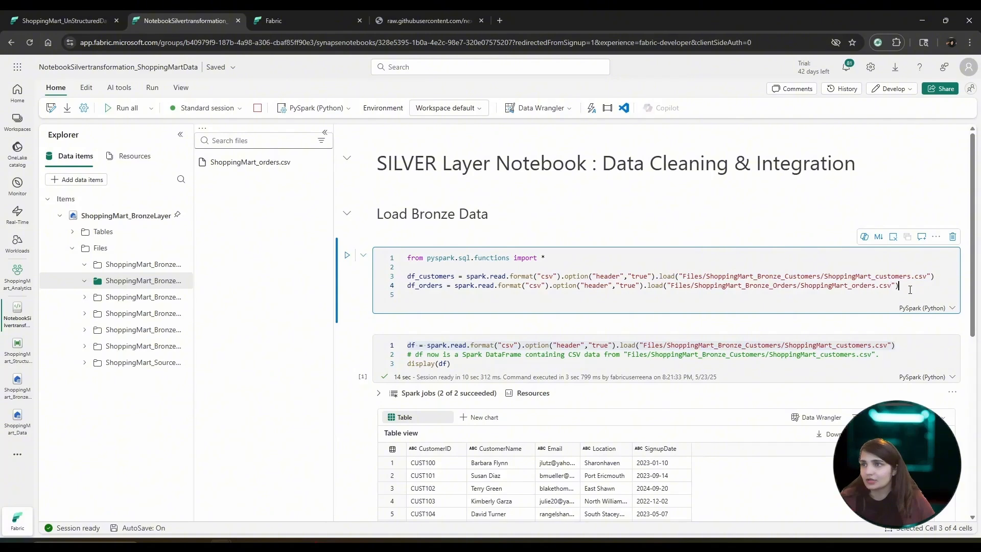
Duplicate the df_orders load line directly below it and rename the copy's variable to df_products.
{"action": "left_click_drag", "start_coordinate": [473, 292], "coordinate": [410, 287]}
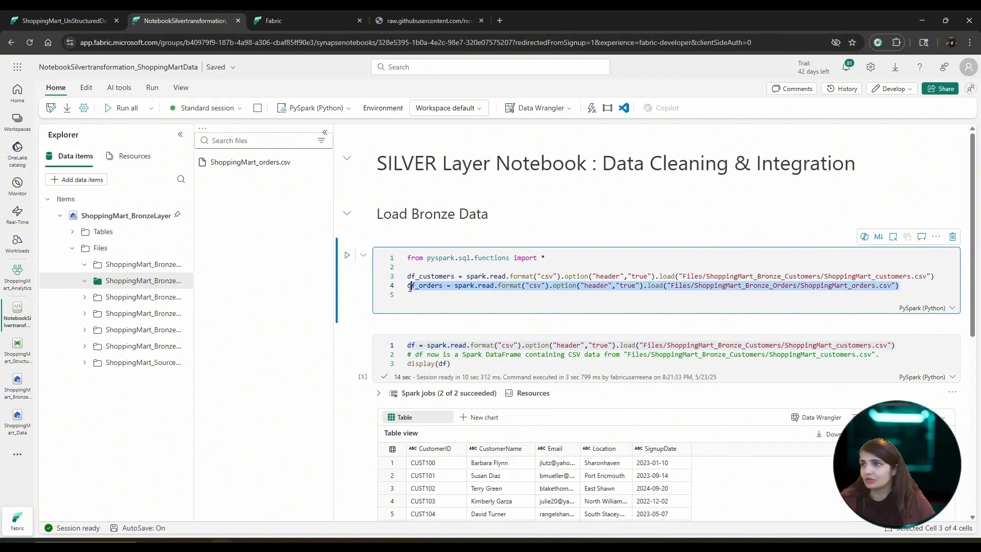
{"action": "left_click", "coordinate": [924, 284]}
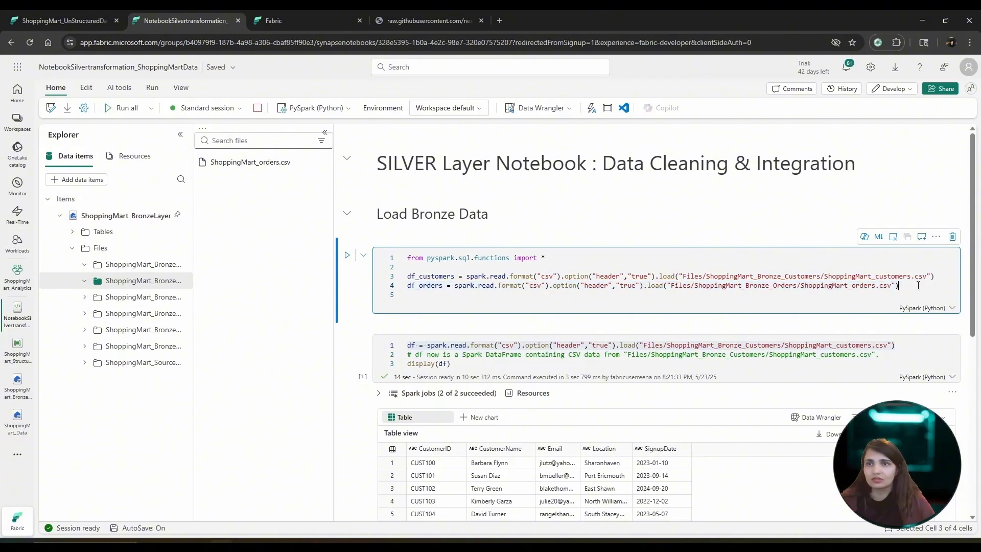
{"action": "key", "text": "Return"}
{"action": "key", "text": "ctrl+v"}
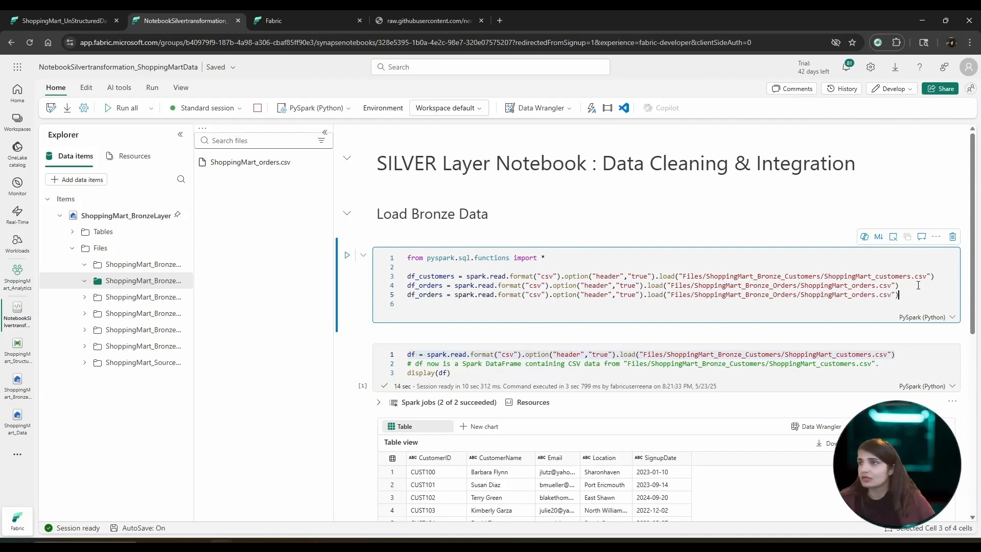
{"action": "double_click", "coordinate": [443, 297]}
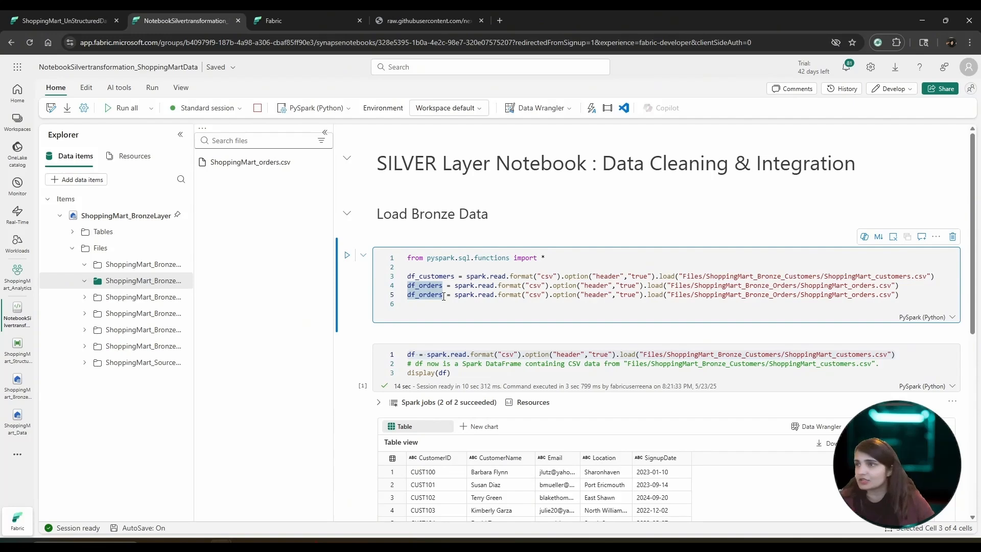
{"action": "type", "text": "df_"}
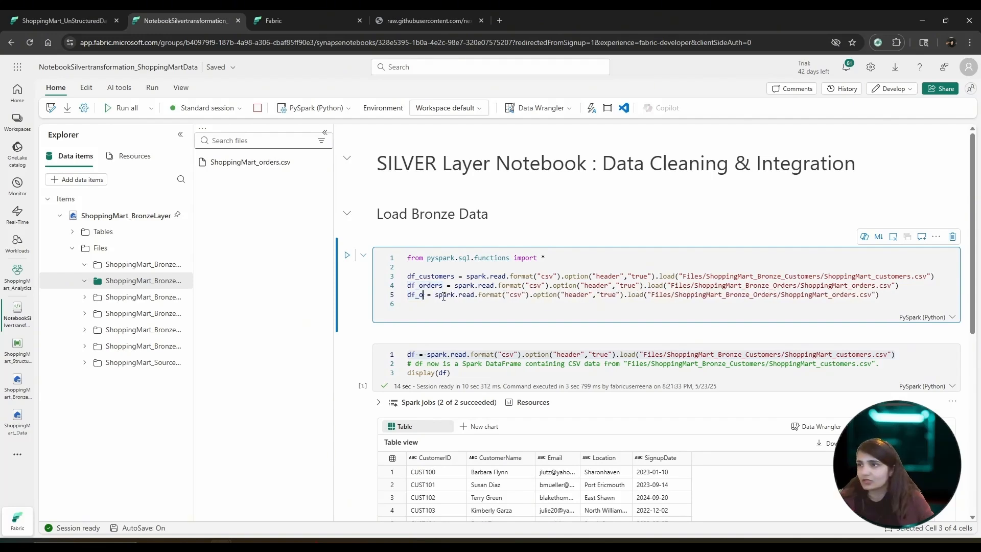
{"action": "type", "text": "products"}
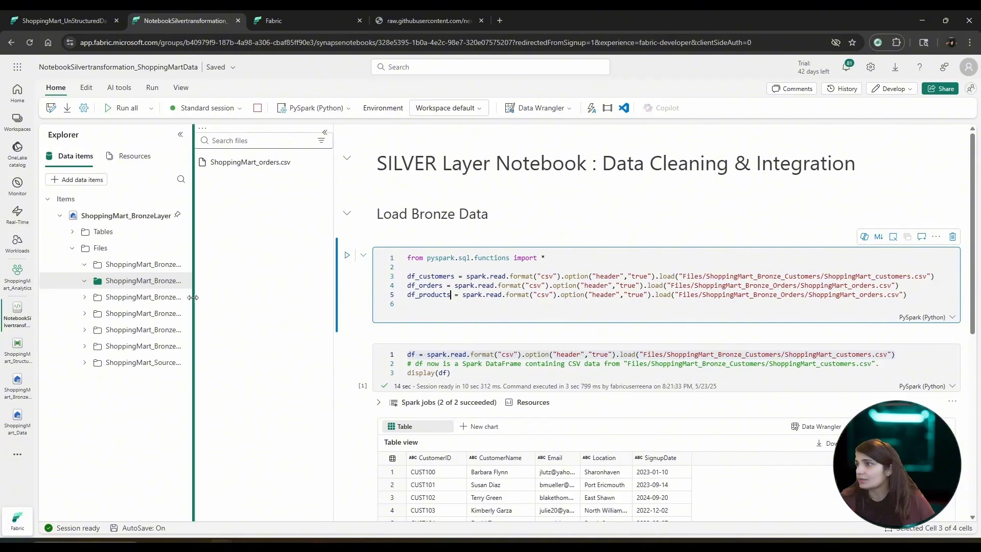
Replace the path in the df_products line with the relative Spark path of ShoppingMart_products.csv from the ShoppingMart_Bronze_Products folder.
{"action": "left_click", "coordinate": [150, 299]}
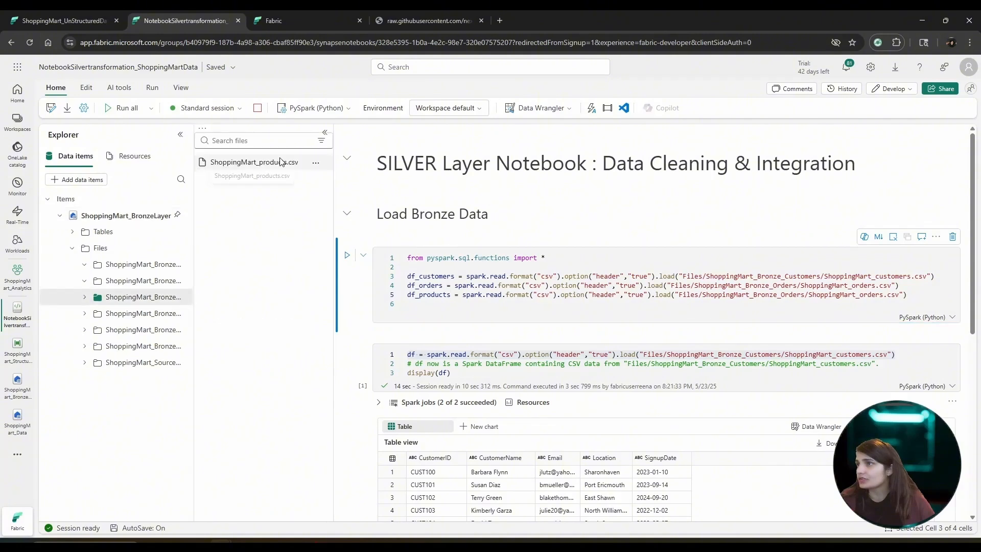
{"action": "left_click", "coordinate": [316, 163]}
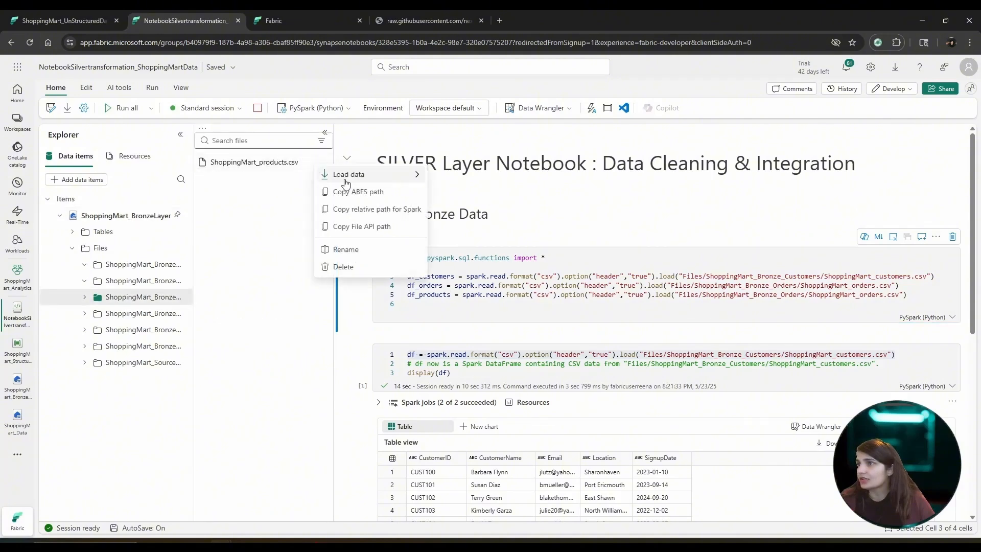
{"action": "left_click", "coordinate": [346, 210]}
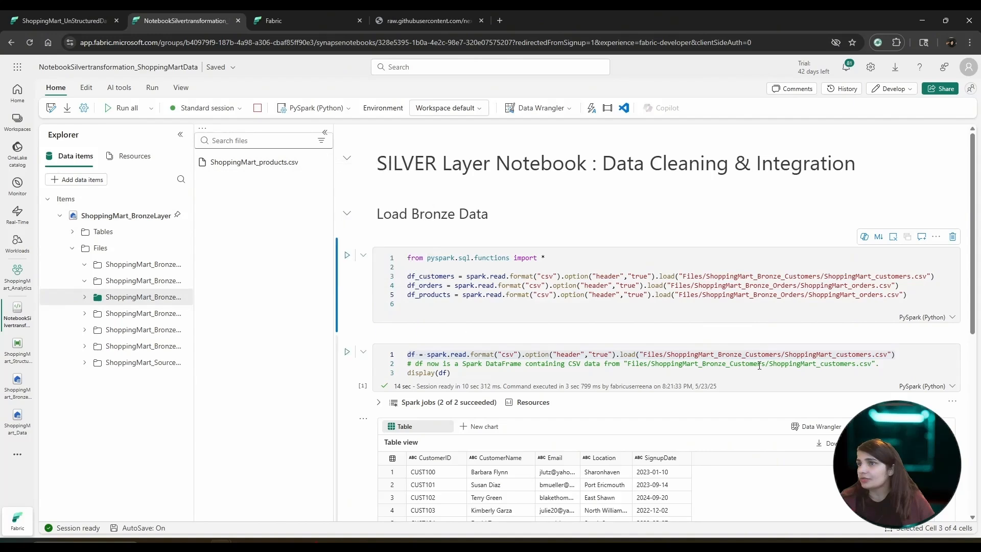
{"action": "left_click", "coordinate": [679, 295]}
{"action": "left_click_drag", "start_coordinate": [682, 295], "coordinate": [900, 297]}
{"action": "key", "text": "BackSpace"}
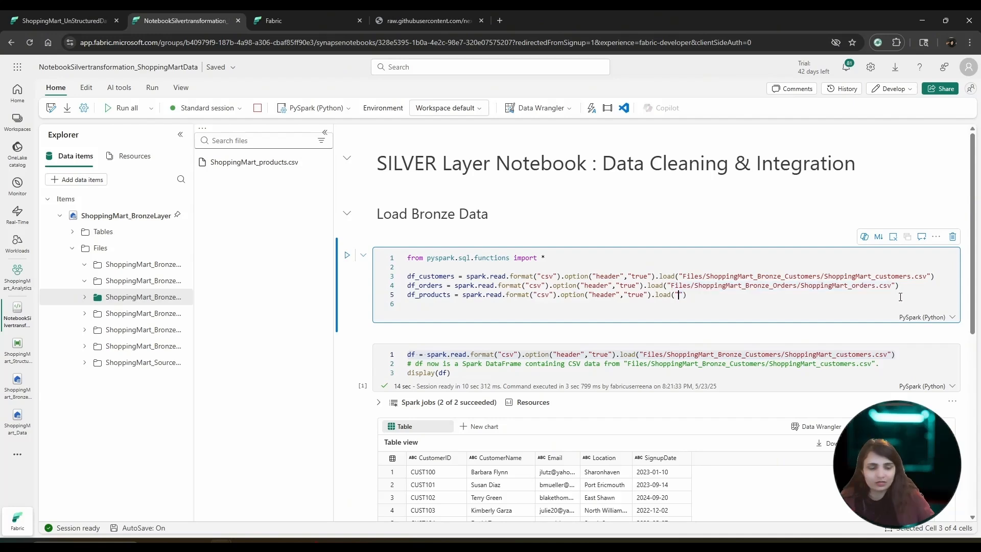
{"action": "key", "text": "ctrl+v"}
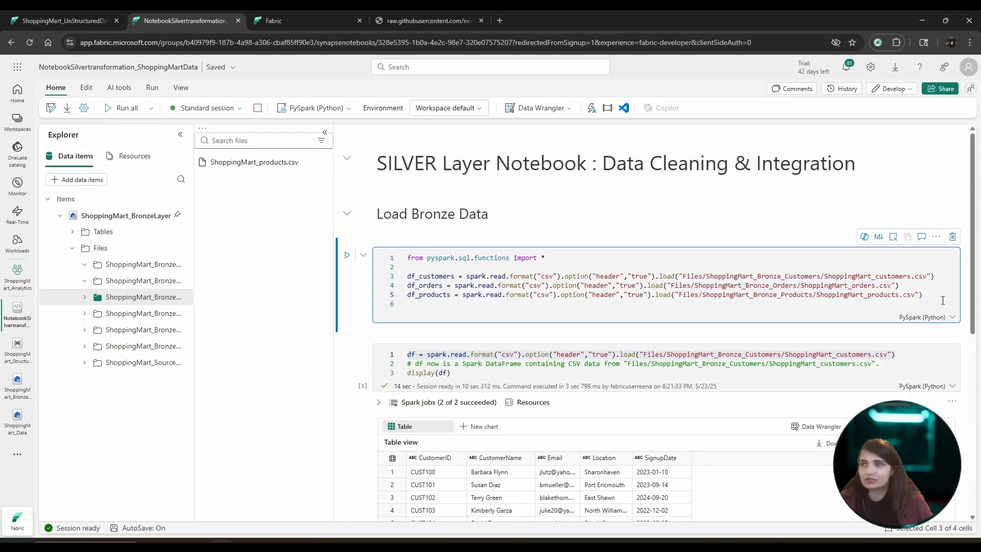
Copy the display(df) line from the lower cell into the load cell, directly below the df_products line.
{"action": "left_click", "coordinate": [942, 301]}
{"action": "key", "text": "Return"}
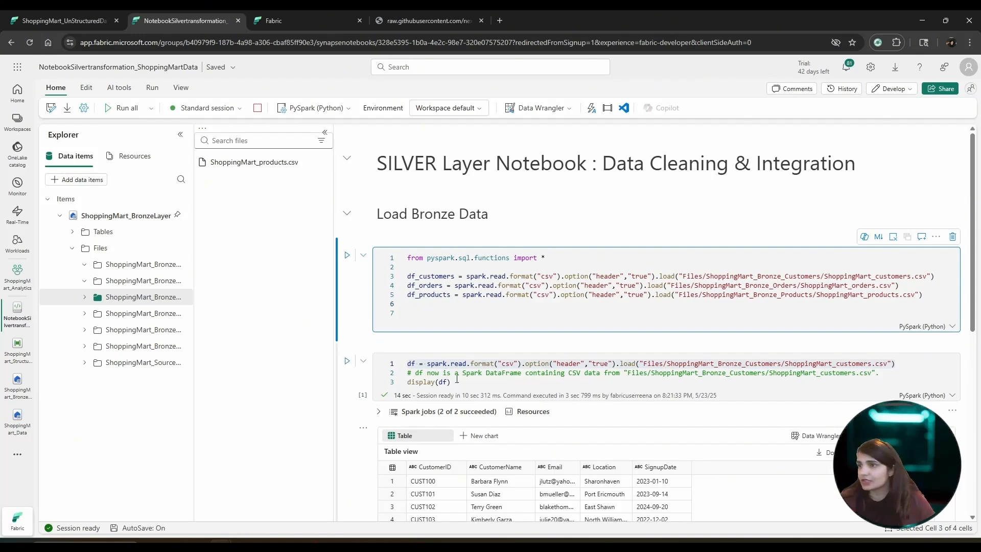
{"action": "left_click_drag", "start_coordinate": [457, 378], "coordinate": [407, 383]}
{"action": "key", "text": "ctrl+c"}
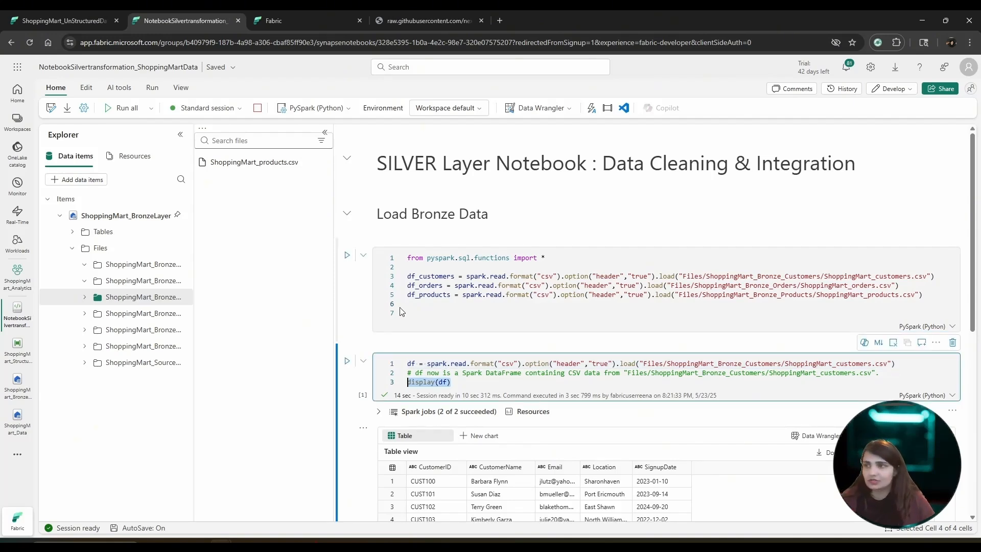
{"action": "left_click", "coordinate": [404, 305]}
{"action": "key", "text": "ctrl+v"}
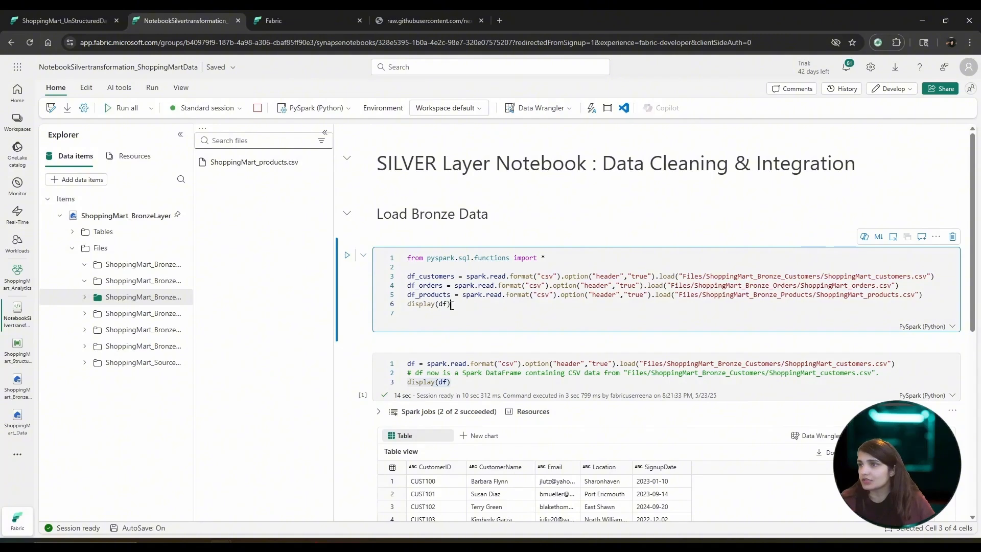
Change the load cell's display call to show df_orders and run the cell.
{"action": "left_click", "coordinate": [448, 305]}
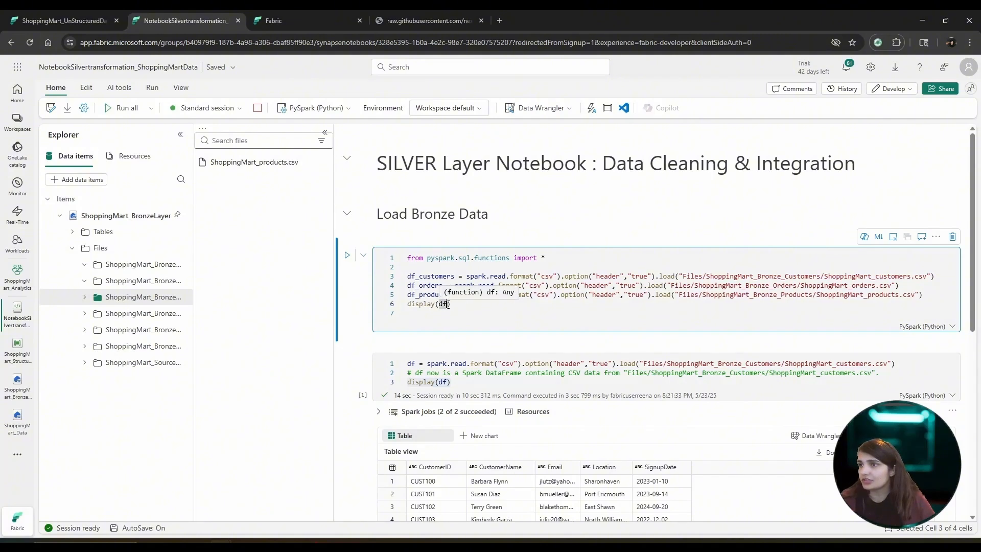
{"action": "key", "text": "BackSpace"}
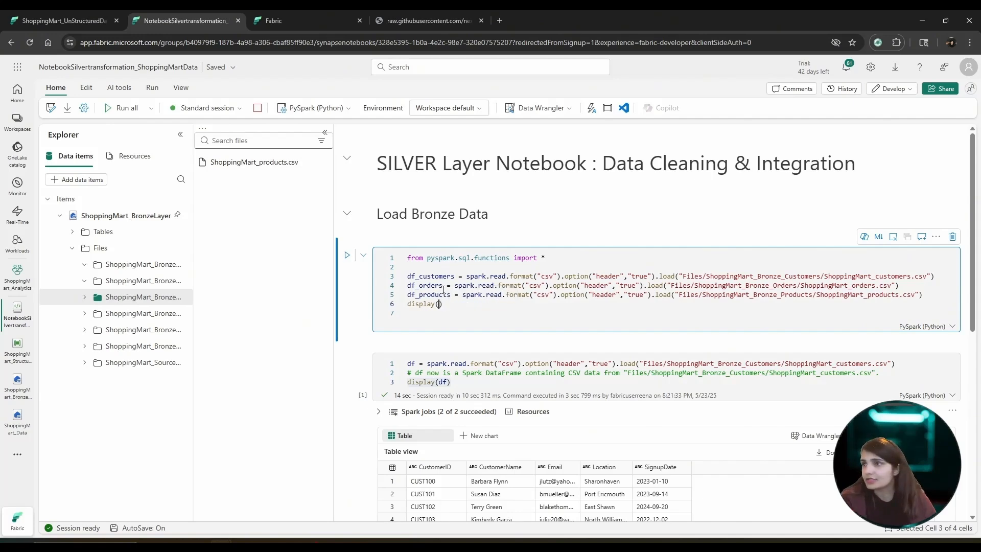
{"action": "left_click_drag", "start_coordinate": [442, 286], "coordinate": [408, 286]}
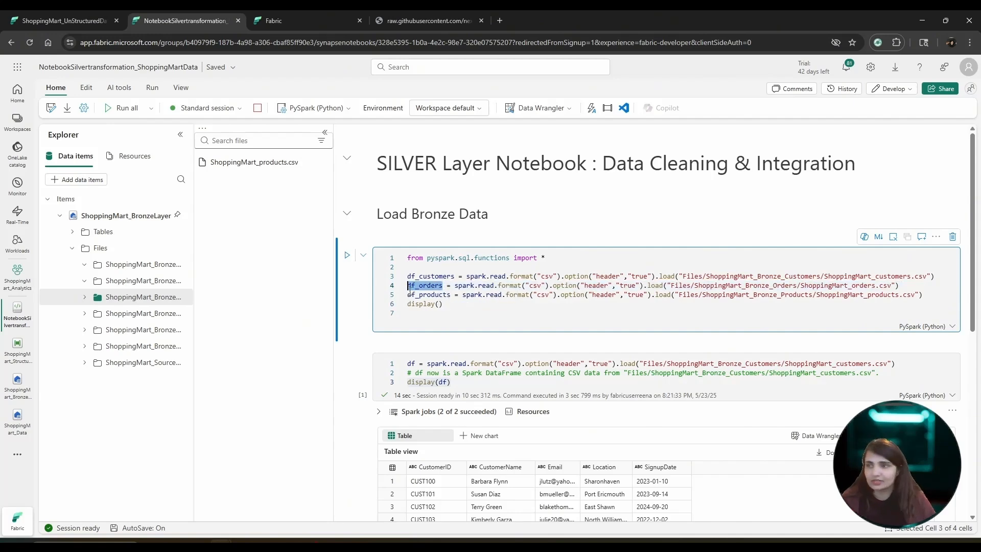
{"action": "left_click", "coordinate": [438, 304]}
{"action": "key", "text": "ctrl+v"}
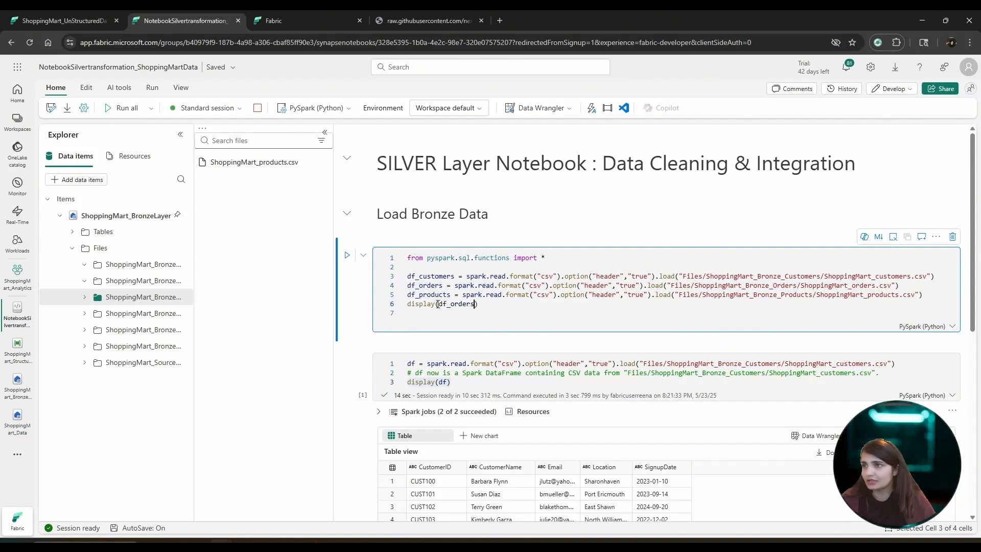
{"action": "left_click_drag", "start_coordinate": [480, 304], "coordinate": [423, 294]}
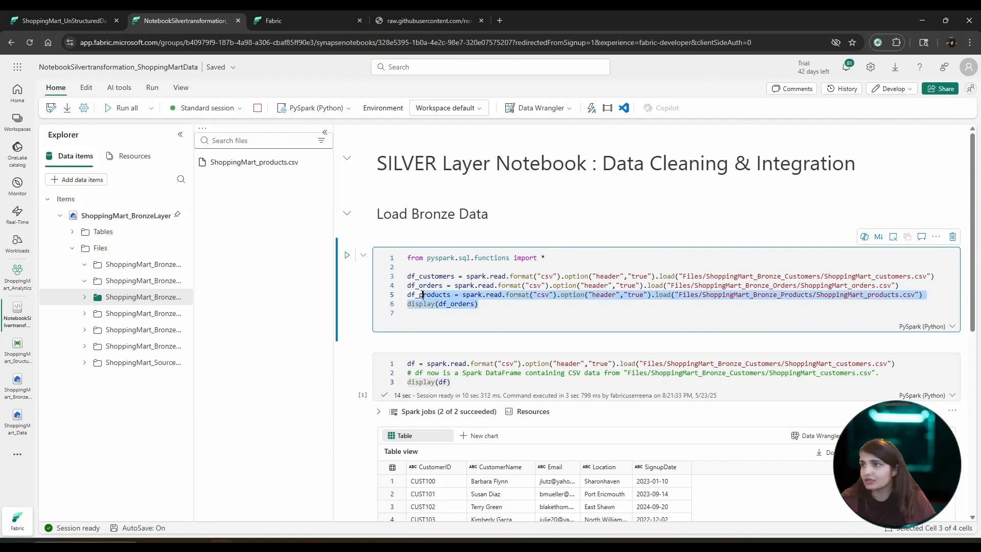
{"action": "left_click", "coordinate": [348, 257]}
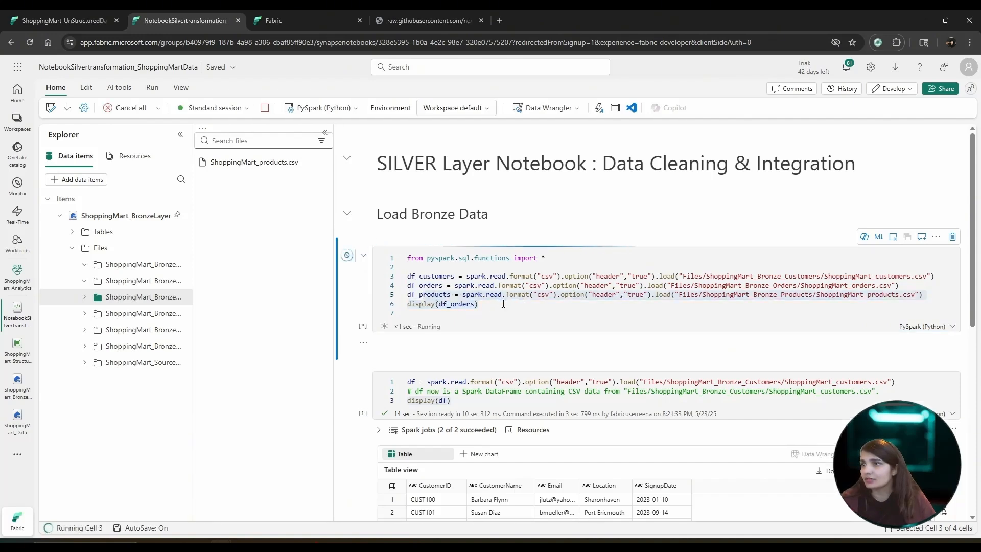
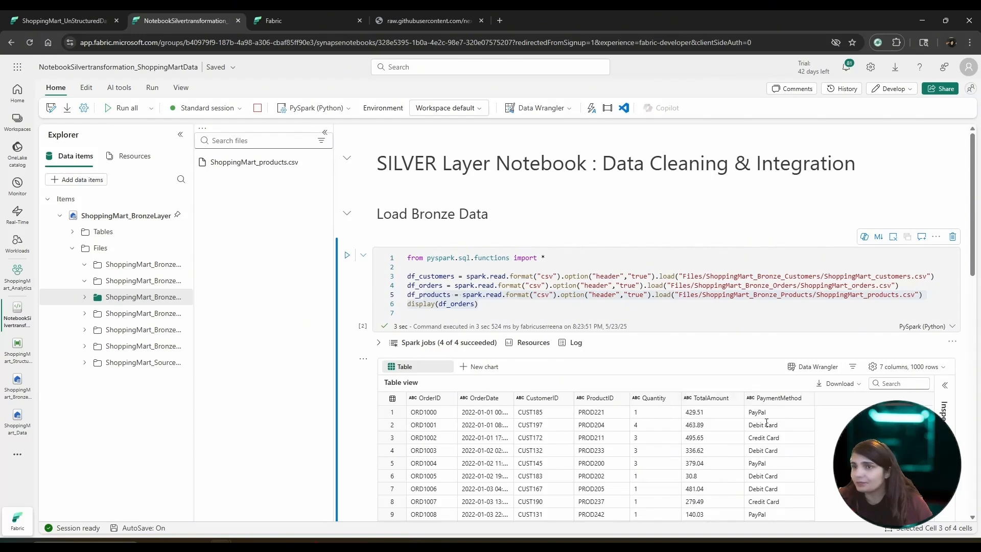
Change the display call to df_products and rerun the cell to review the products table.
{"action": "left_click", "coordinate": [451, 303]}
{"action": "left_click", "coordinate": [420, 295]}
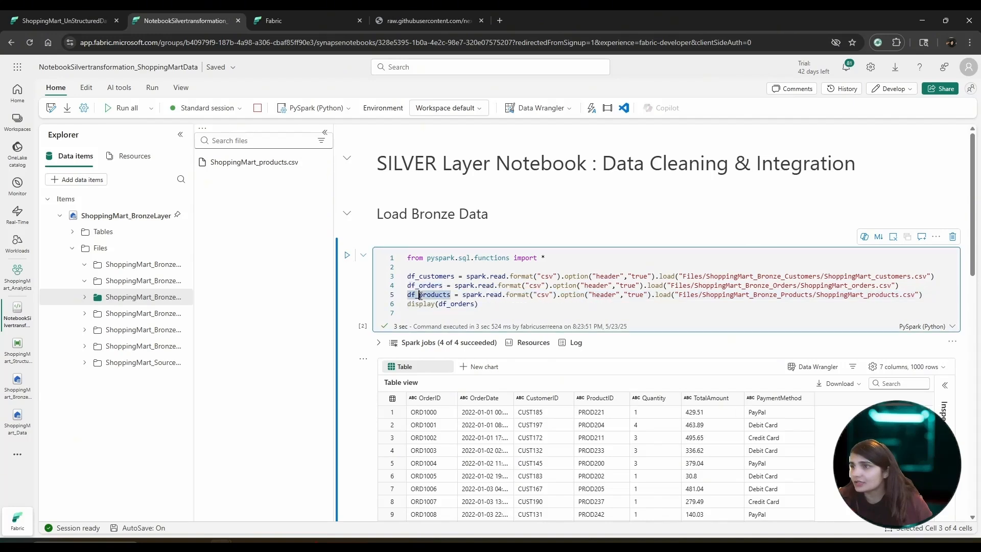
{"action": "left_click_drag", "start_coordinate": [430, 295], "coordinate": [448, 295]}
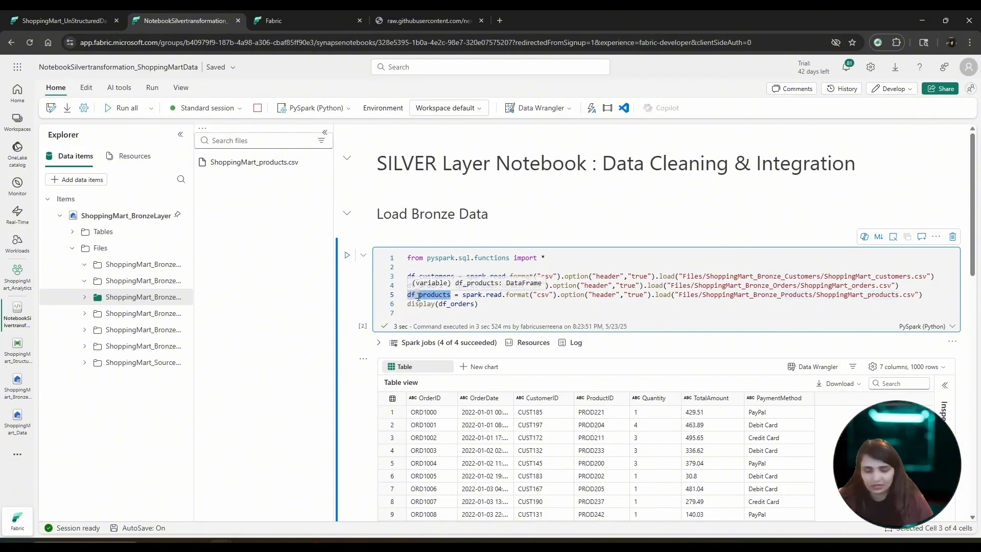
{"action": "left_click_drag", "start_coordinate": [451, 305], "coordinate": [473, 304]}
{"action": "key", "text": "BackSpace"}
{"action": "type", "text": "products"}
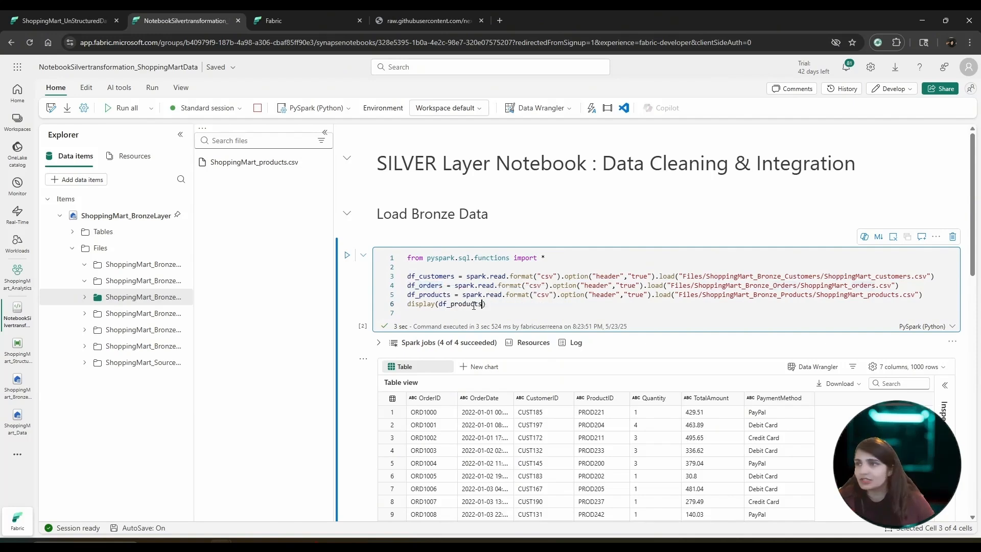
{"action": "key", "text": "ctrl+Return"}
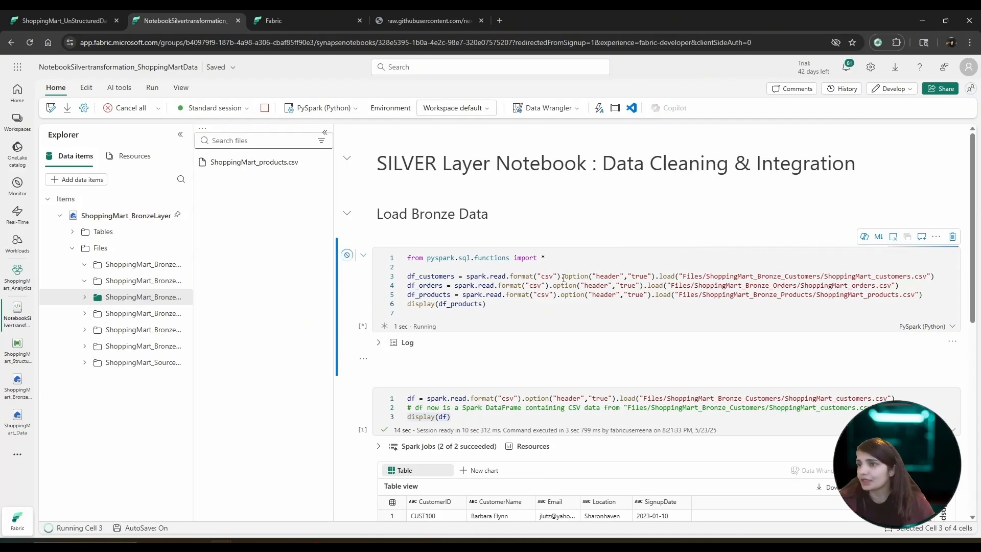
{"action": "scroll", "coordinate": [548, 386], "scroll_direction": "down", "scroll_amount": 2}
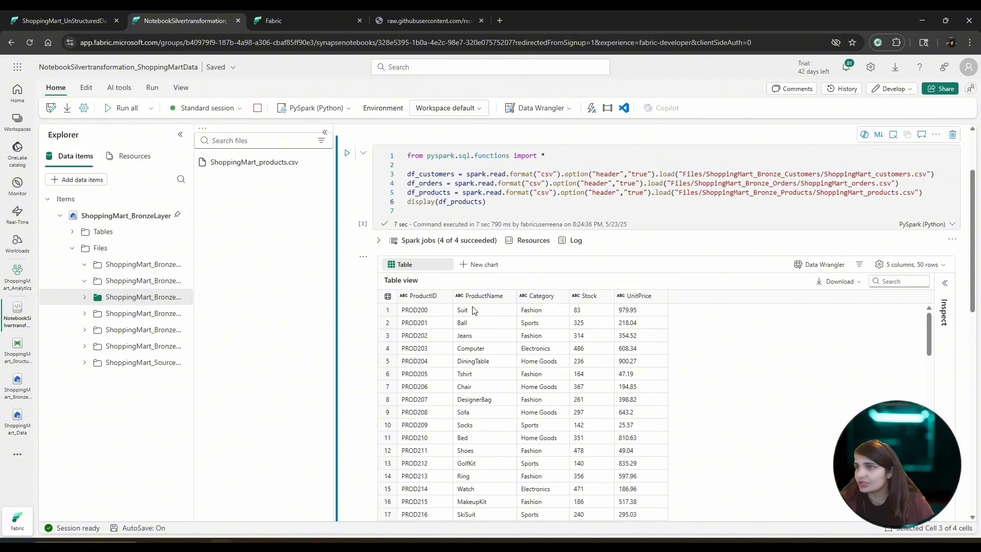
{"action": "scroll", "coordinate": [506, 386], "scroll_direction": "down", "scroll_amount": 5}
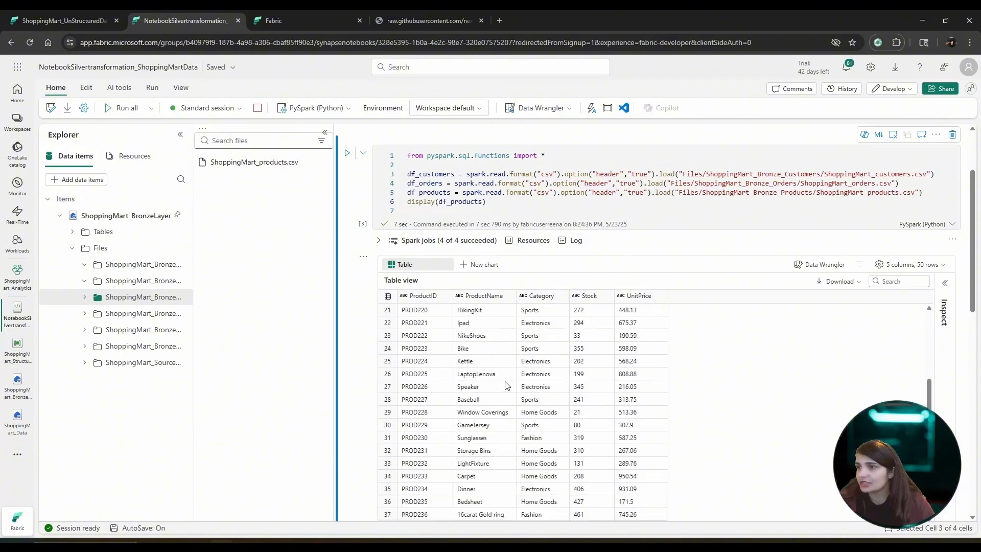
{"action": "scroll", "coordinate": [507, 386], "scroll_direction": "up", "scroll_amount": 4}
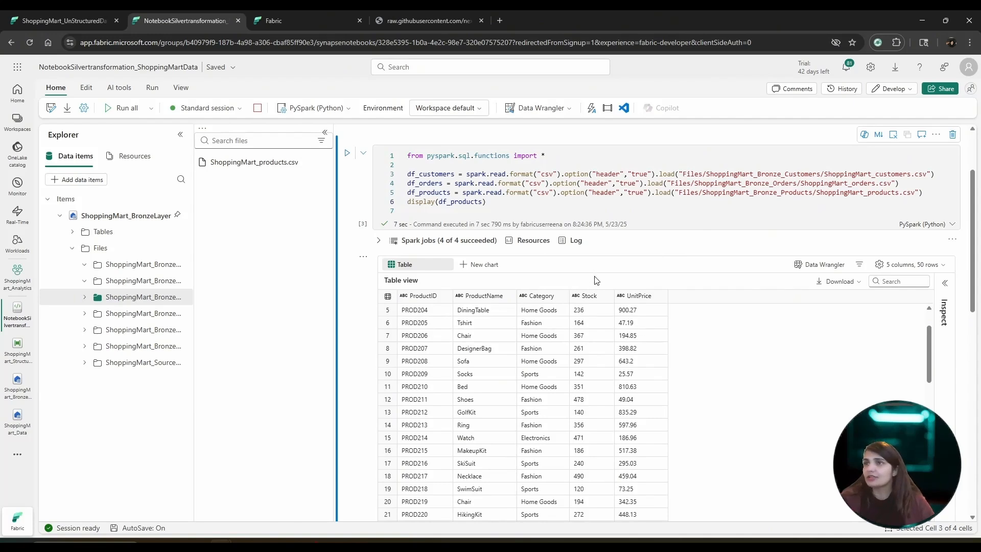
Remove the display(df_products) line from the load cell and hide the cell's output.
{"action": "left_click", "coordinate": [502, 203]}
{"action": "left_click_drag", "start_coordinate": [511, 204], "coordinate": [410, 204]}
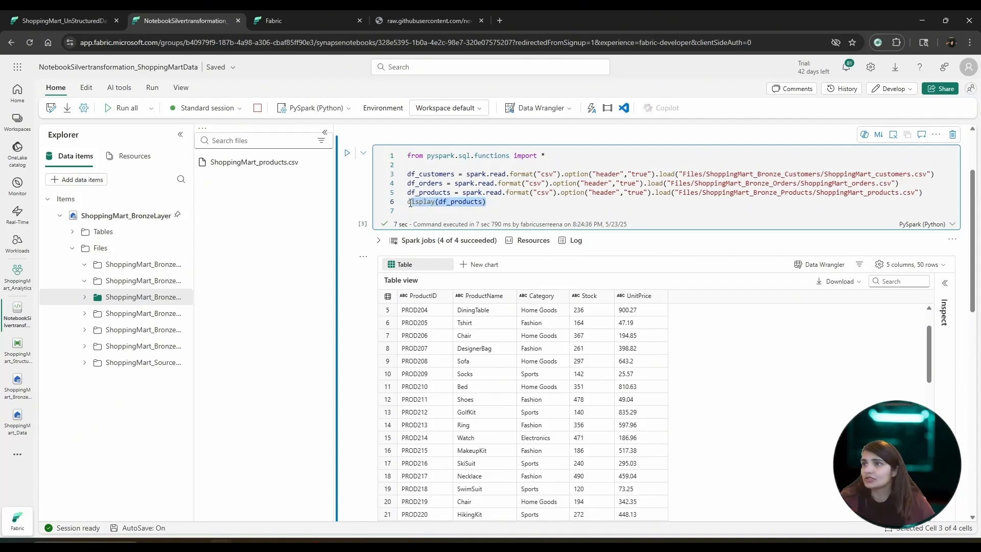
{"action": "key", "text": "BackSpace"}
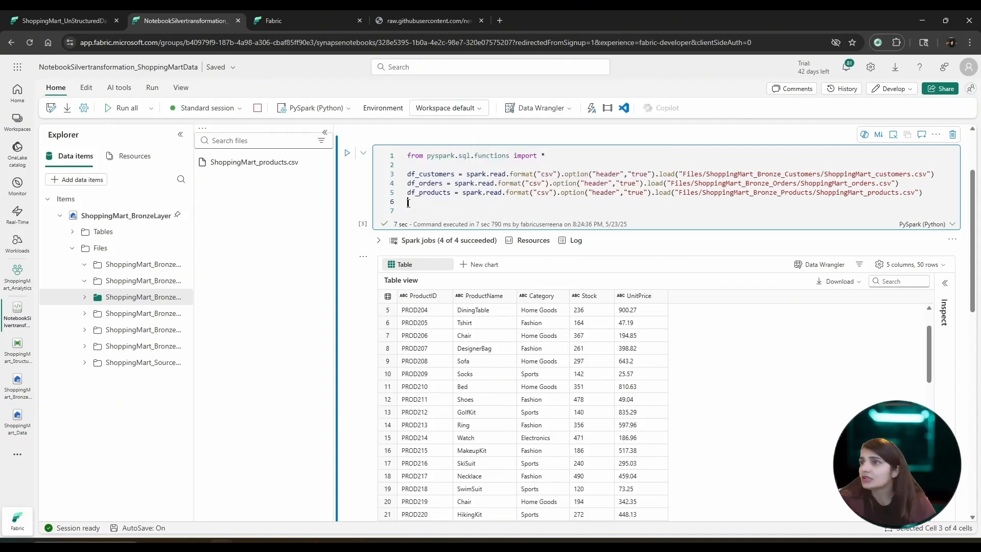
{"action": "left_click", "coordinate": [378, 240]}
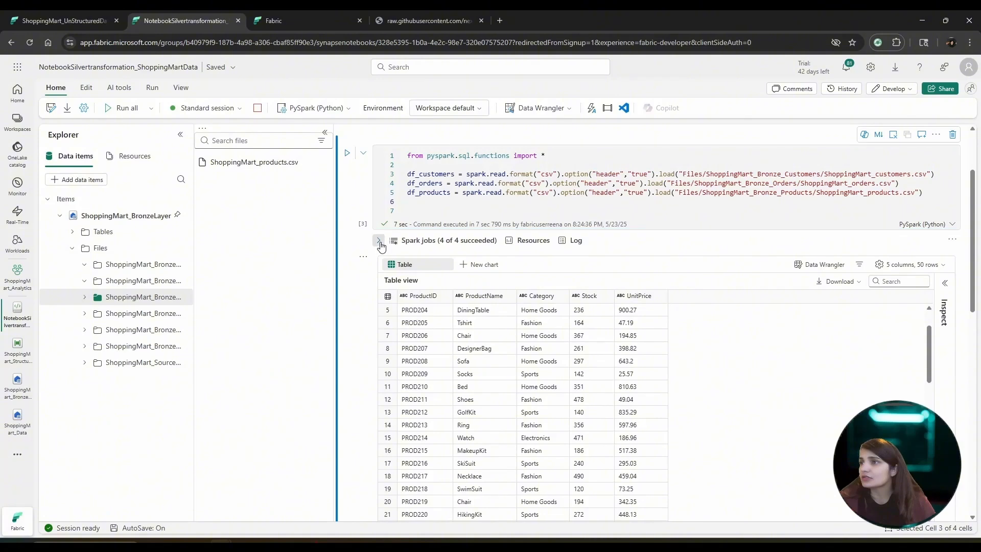
{"action": "left_click", "coordinate": [379, 240]}
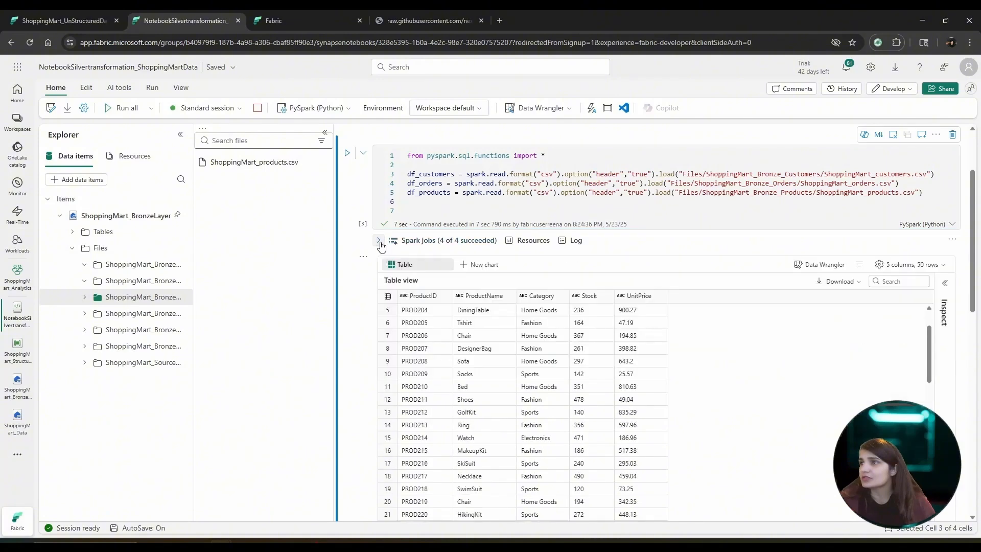
{"action": "left_click", "coordinate": [363, 260]}
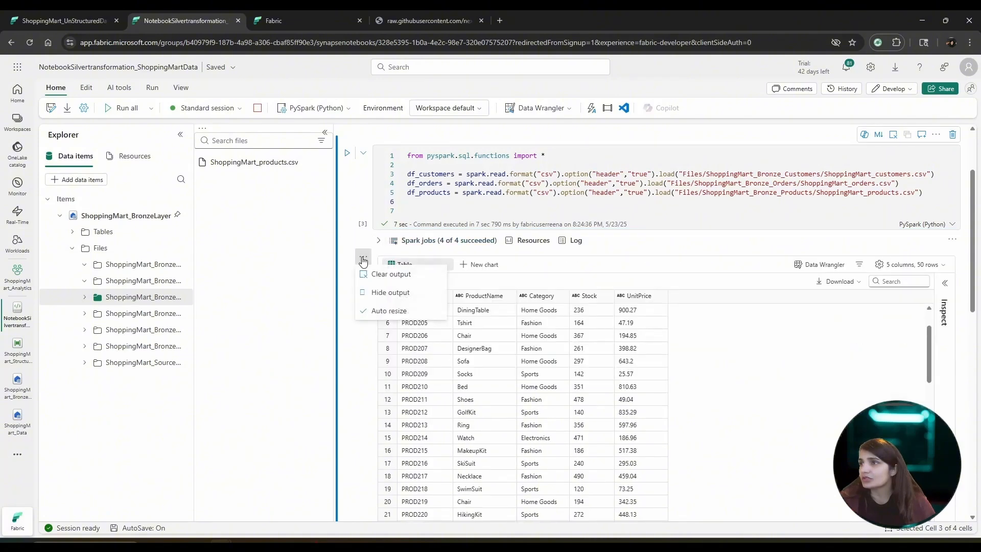
{"action": "left_click", "coordinate": [373, 291]}
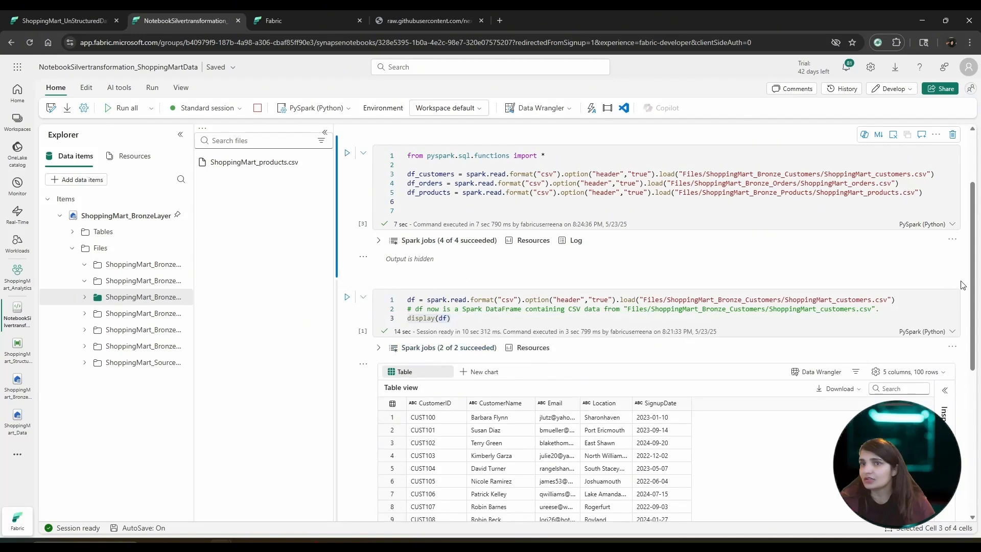
Hide the output of the old cell that loads customers into df, and delete that cell.
{"action": "left_click", "coordinate": [951, 348]}
{"action": "left_click", "coordinate": [800, 351]}
{"action": "scroll", "coordinate": [800, 352], "scroll_direction": "down", "scroll_amount": 2}
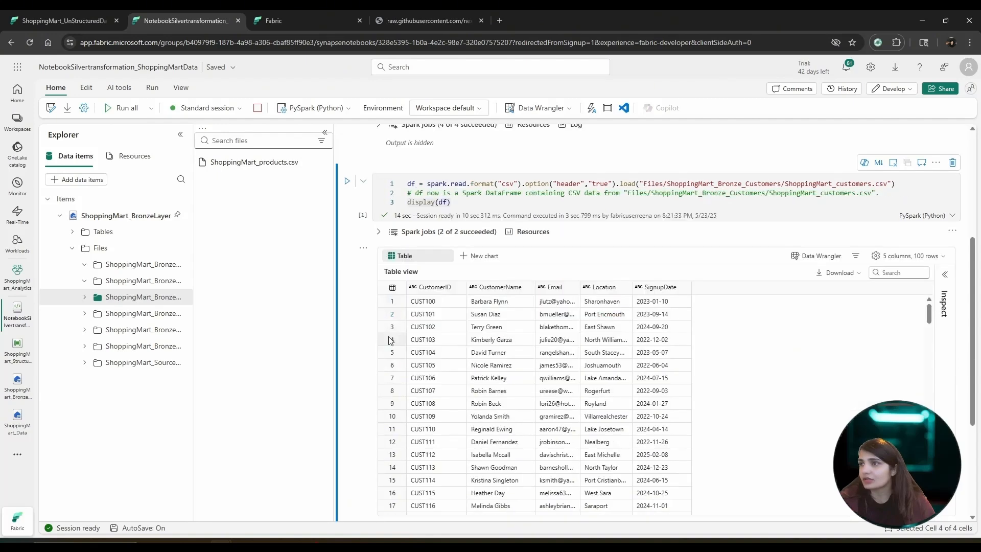
{"action": "left_click", "coordinate": [363, 248]}
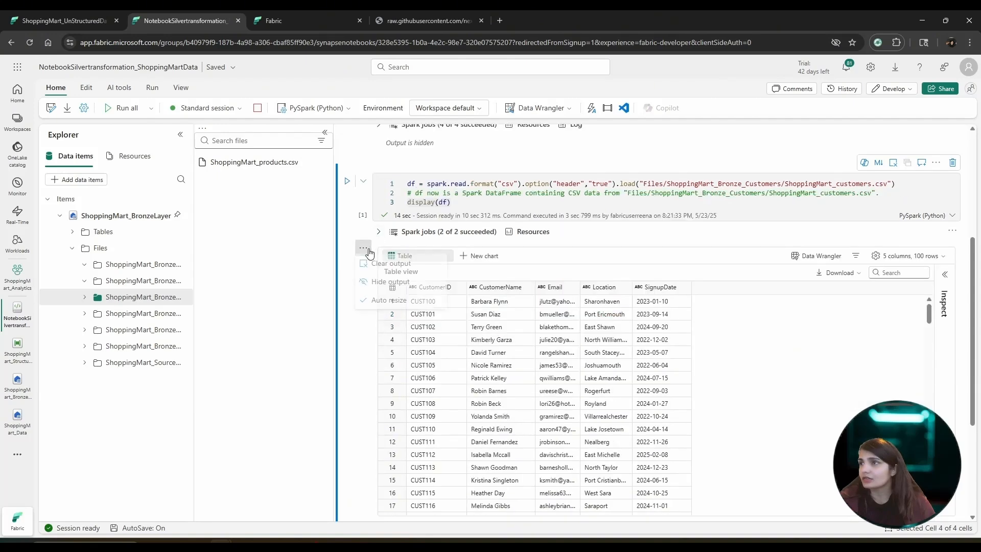
{"action": "left_click", "coordinate": [384, 284]}
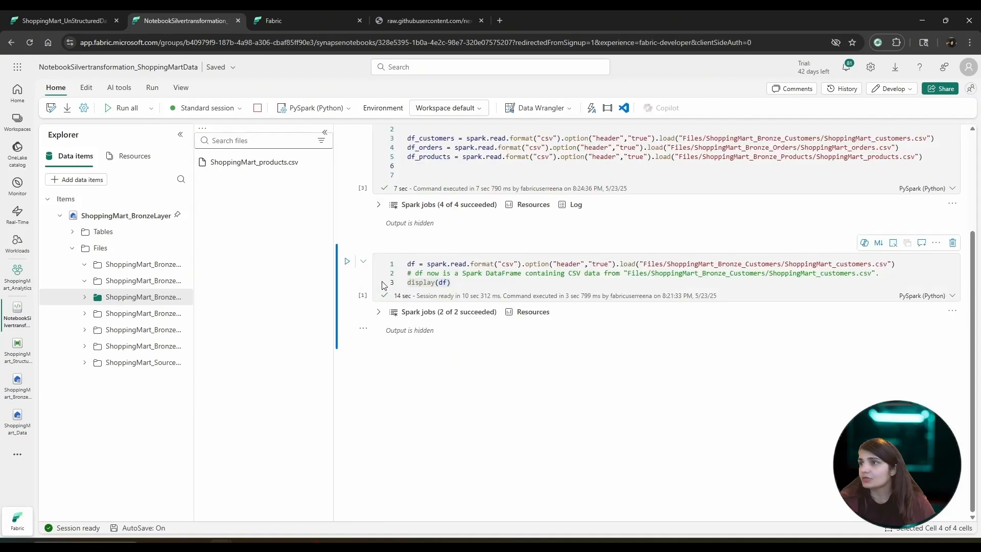
{"action": "left_click", "coordinate": [951, 243]}
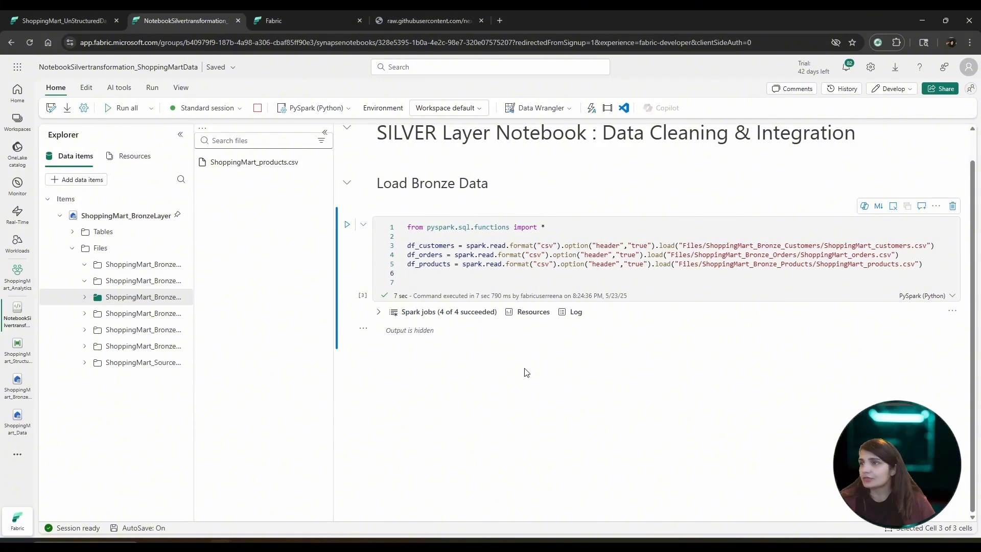
Add a new code cell below the load cell and enter df_orders = df_orders in it.
{"action": "left_click", "coordinate": [396, 350]}
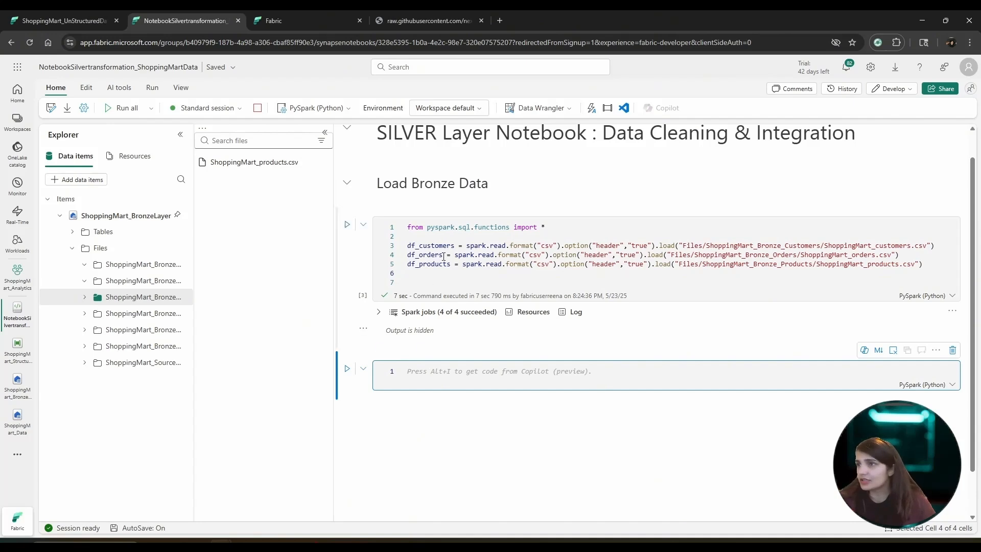
{"action": "left_click_drag", "start_coordinate": [443, 254], "coordinate": [408, 256]}
{"action": "key", "text": "ctrl+c"}
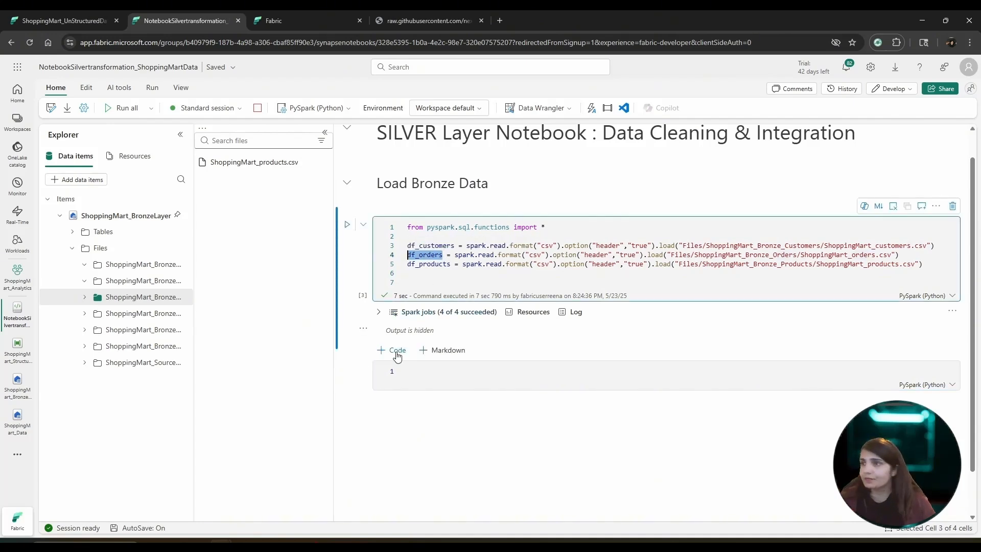
{"action": "left_click", "coordinate": [412, 378]}
{"action": "key", "text": "ctrl+v"}
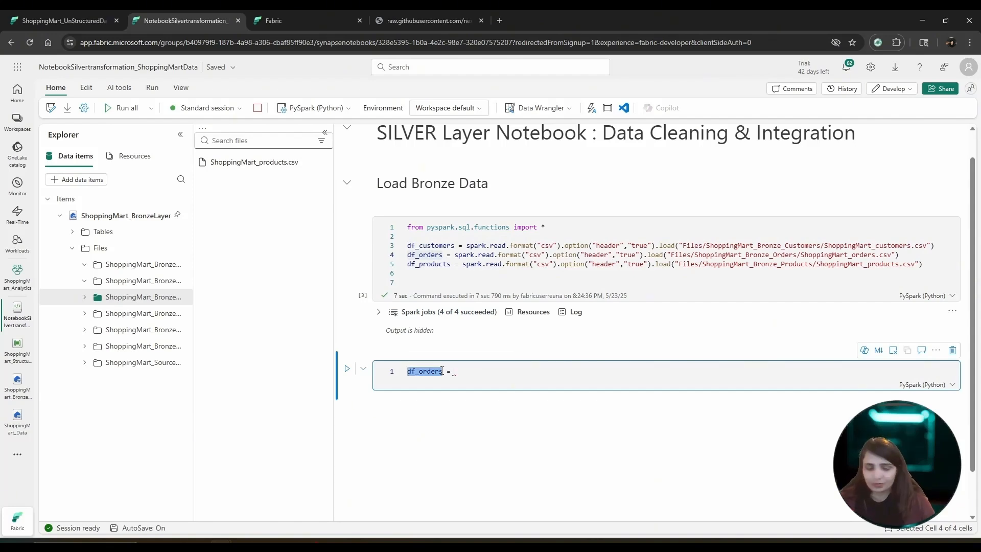
{"action": "type", "text": "="}
{"action": "key", "text": "ctrl+v"}
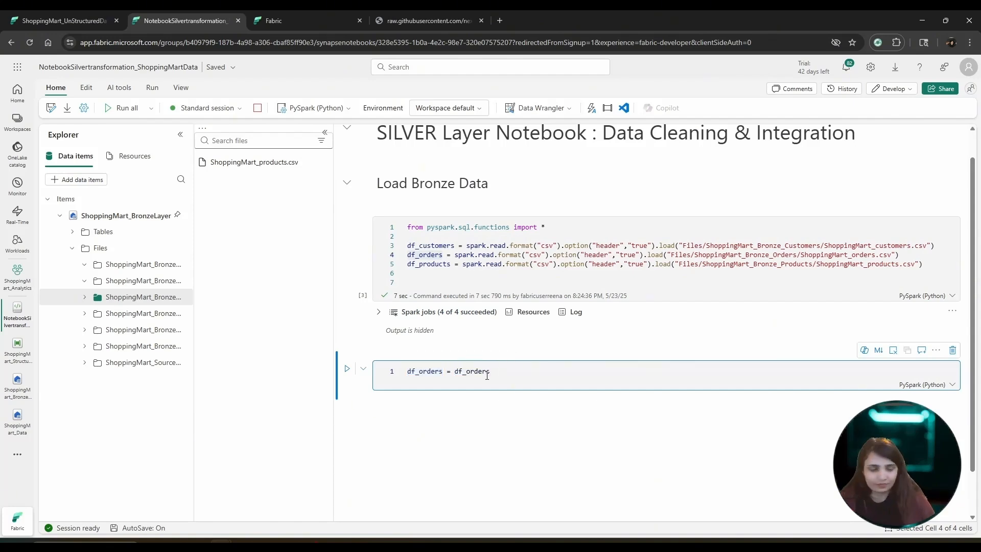
Complete the df_orders line with dropna(subset = ["OrderID", "CustomerID", "ProductID", "OrderDate", "TotalAmount"]).
{"action": "type", "text": ".dropna"}
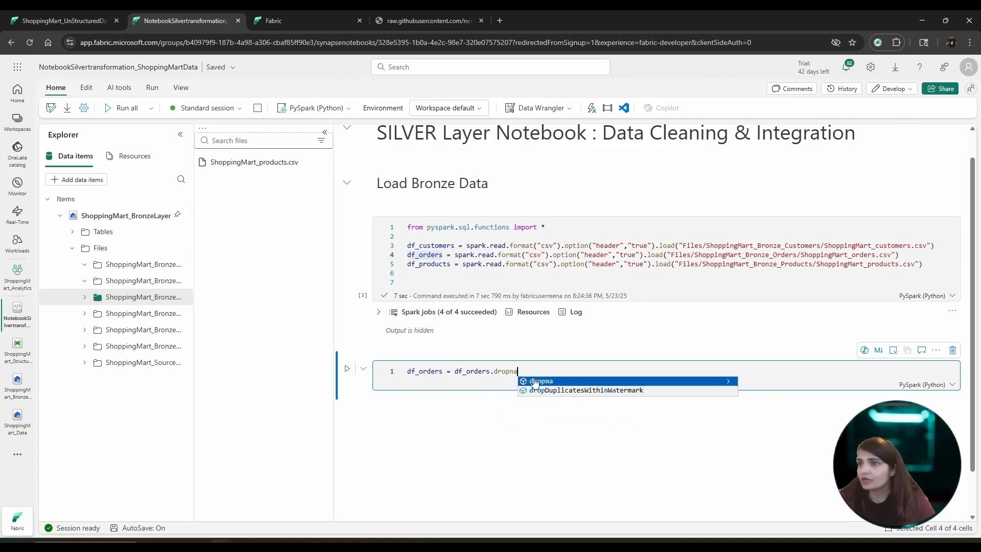
{"action": "left_click", "coordinate": [536, 382]}
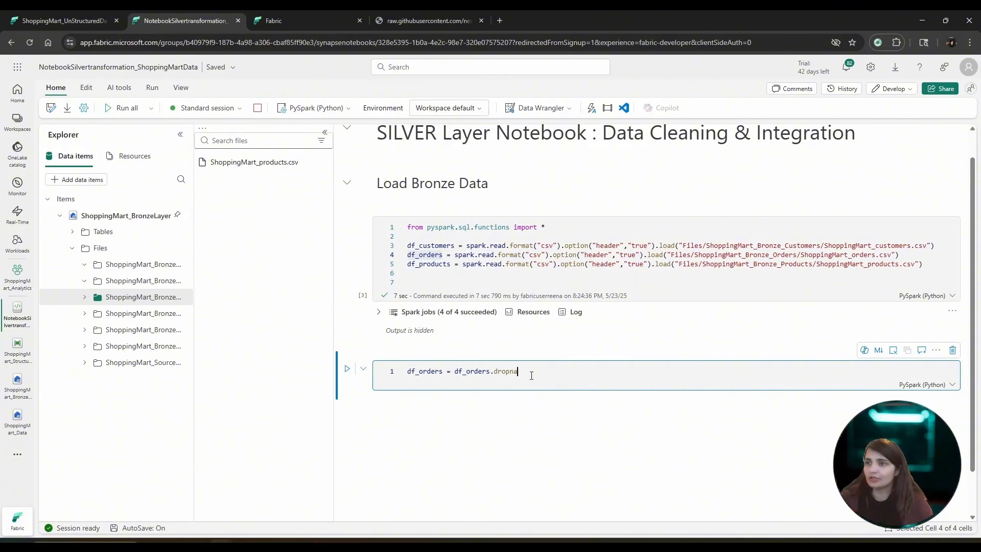
{"action": "type", "text": "(subs"}
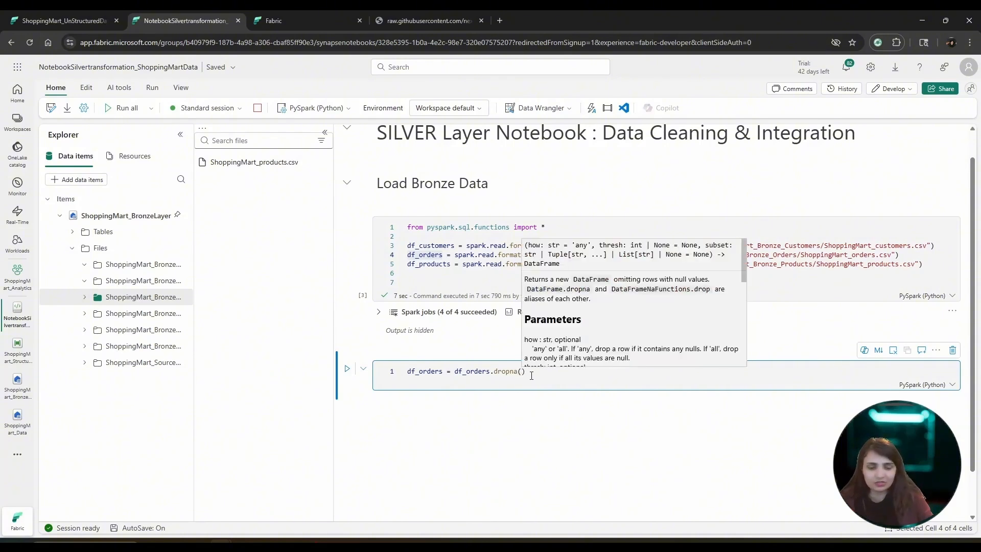
{"action": "type", "text": "et"}
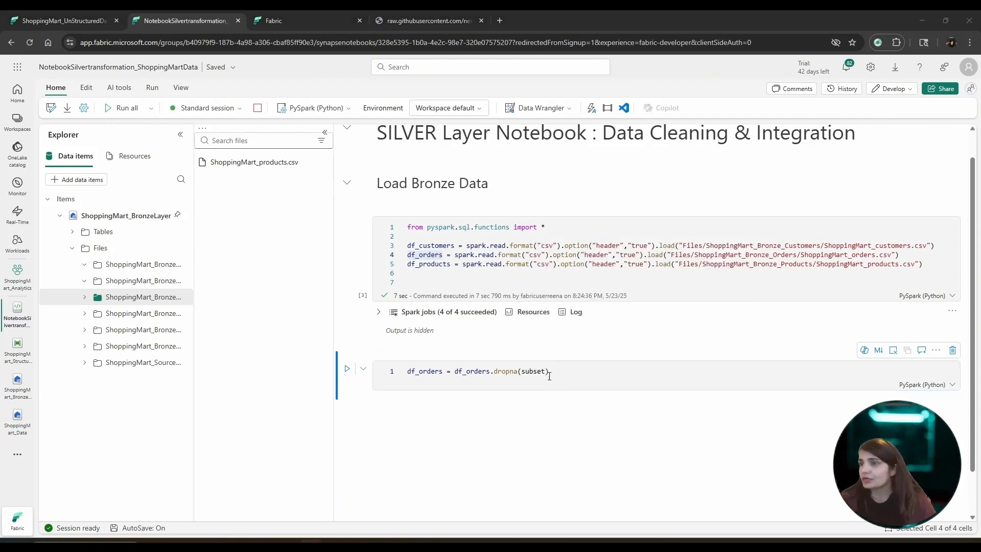
{"action": "left_click", "coordinate": [546, 372]}
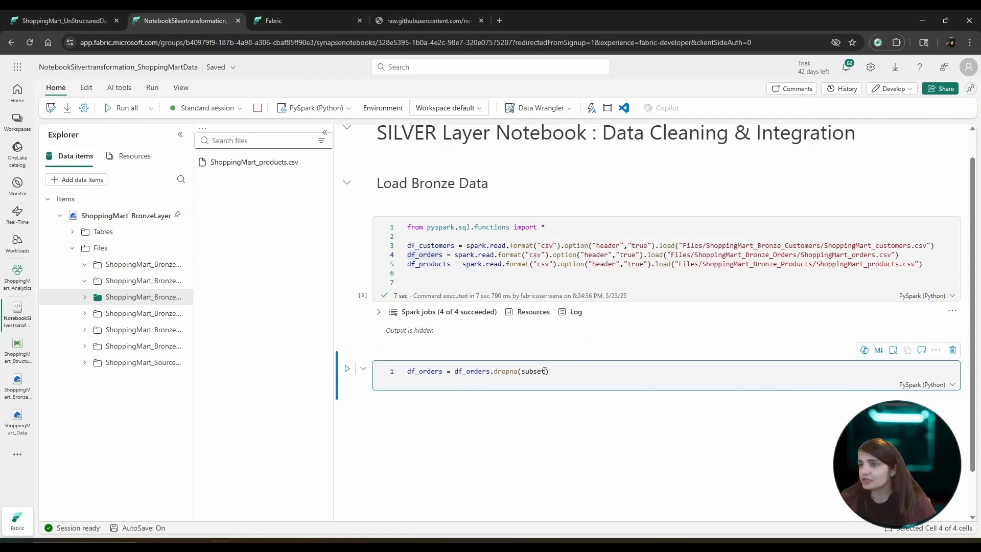
{"action": "double_click", "coordinate": [534, 371]}
{"action": "type", "text": "subset = [\"OrderID\", \"CustomerID\", \"ProductID\", \"OrderDate\", \"TotalAmount\"]"}
{"action": "left_click", "coordinate": [560, 372]}
{"action": "key", "text": "BackSpace"}
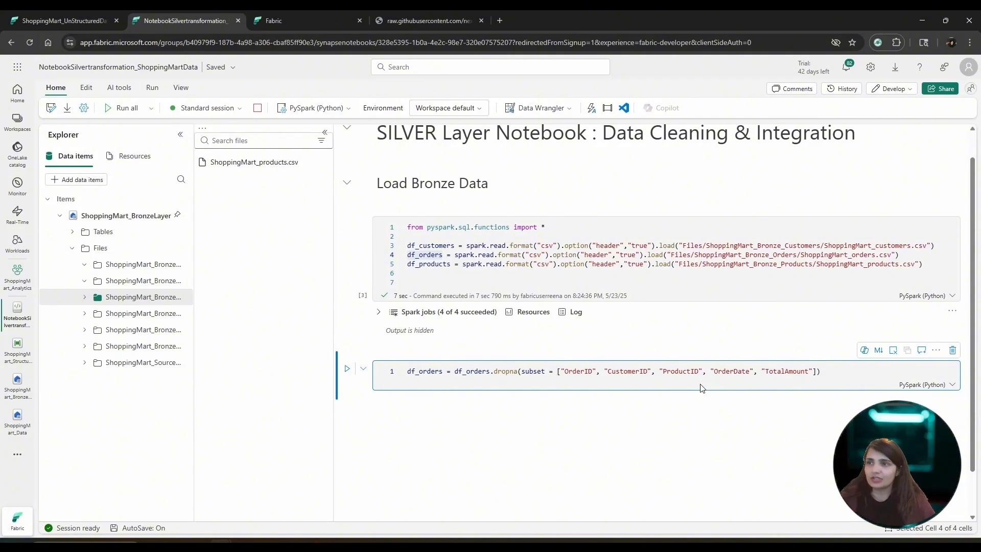
Start a second line that reassigns df_orders with a withColumn call on the "OrderDate" column, reusing the prefix of the first line.
{"action": "mouse_move", "coordinate": [518, 374]}
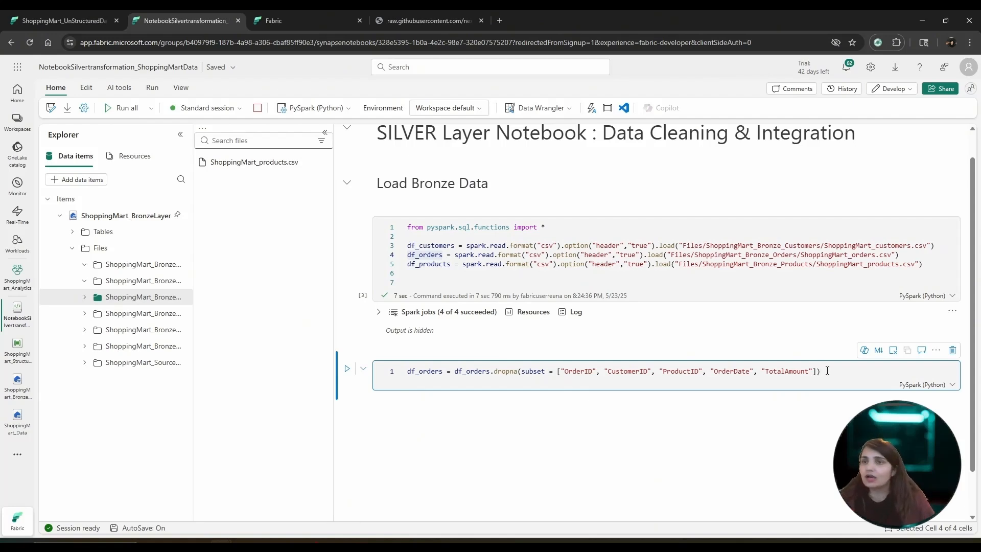
{"action": "left_click_drag", "start_coordinate": [830, 374], "coordinate": [493, 373]}
{"action": "key", "text": "ctrl+c"}
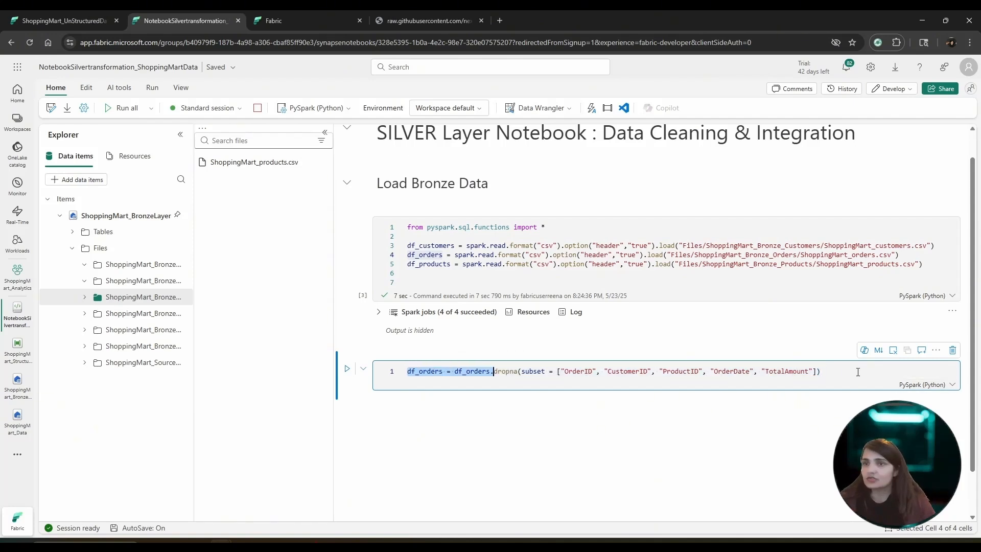
{"action": "left_click", "coordinate": [847, 373]}
{"action": "key", "text": "Return"}
{"action": "key", "text": "ctrl+v"}
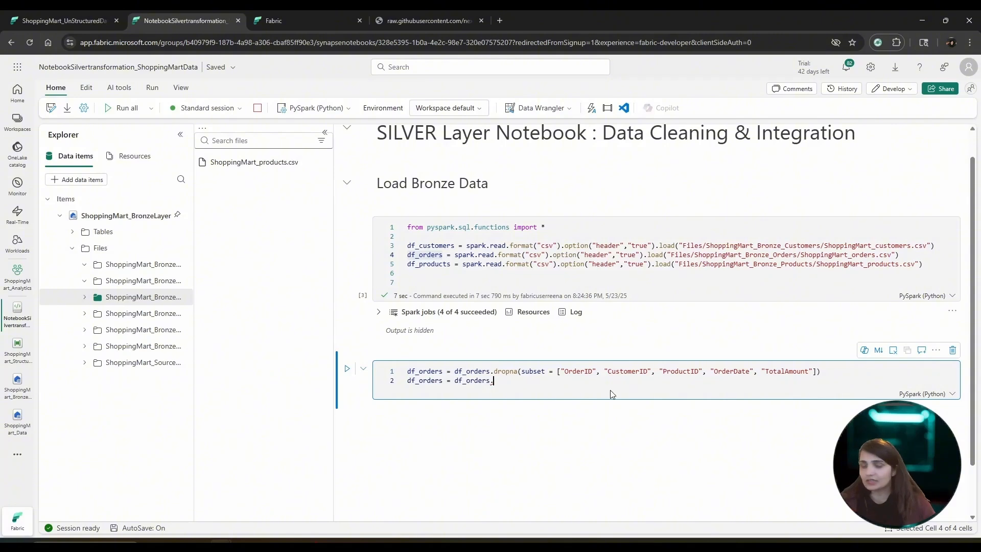
{"action": "type", "text": "With"}
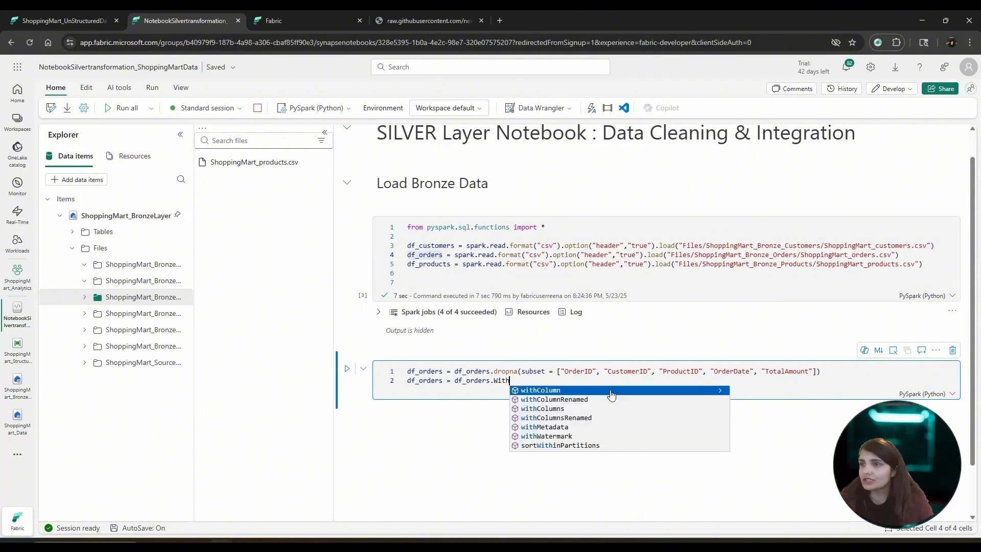
{"action": "left_click", "coordinate": [553, 390]}
{"action": "type", "text": "("}
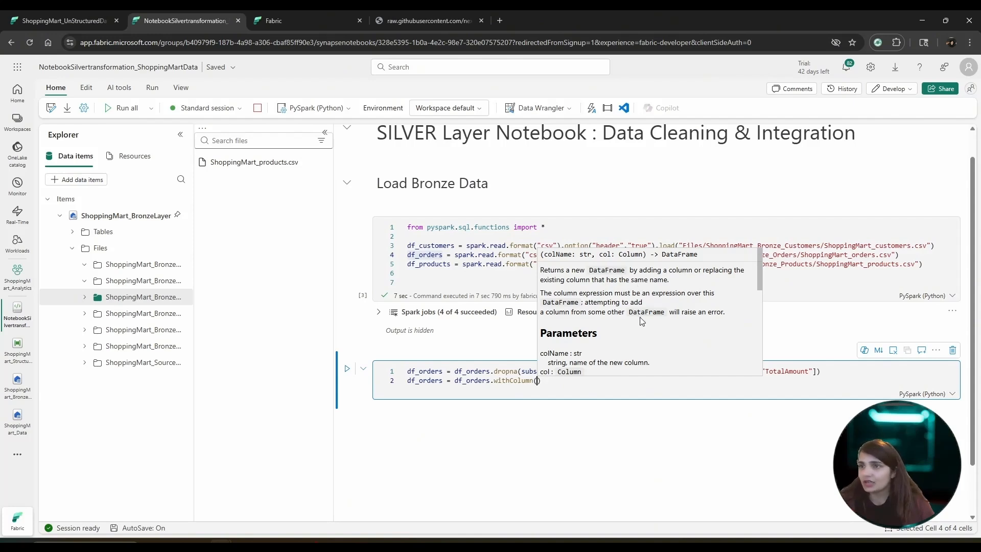
{"action": "type", "text": "\"ord"}
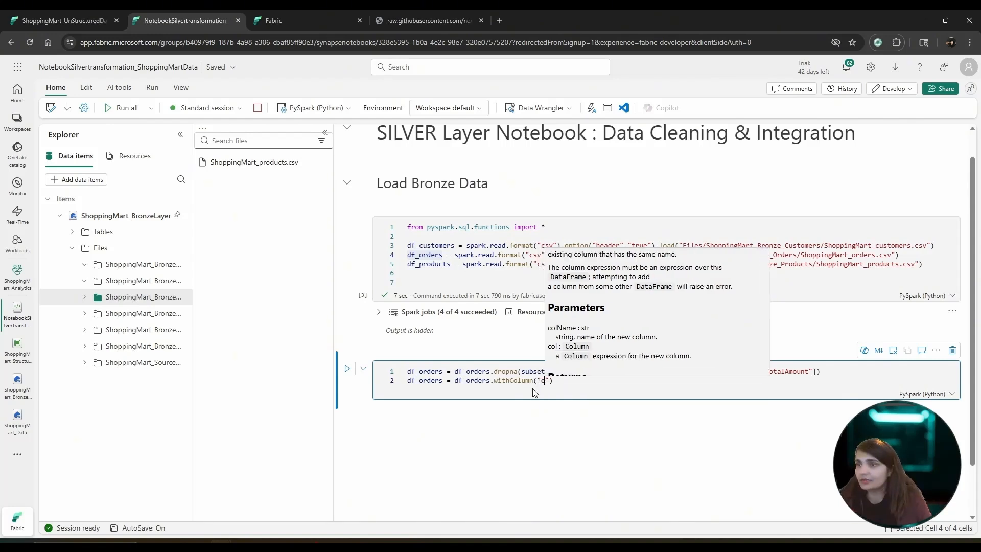
{"action": "type", "text": "er"}
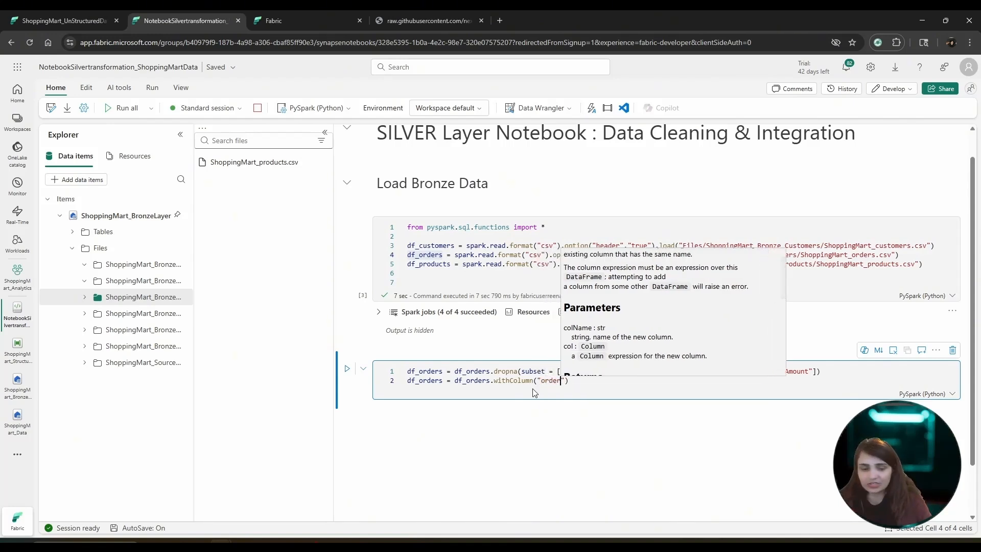
{"action": "left_click_drag", "start_coordinate": [541, 381], "coordinate": [558, 380]}
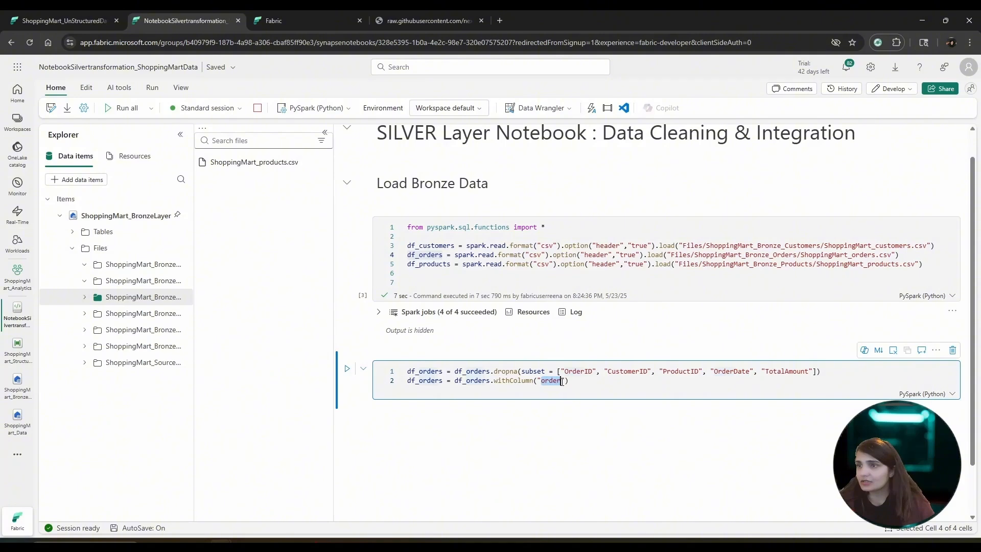
{"action": "type", "text": "OrderDate\""}
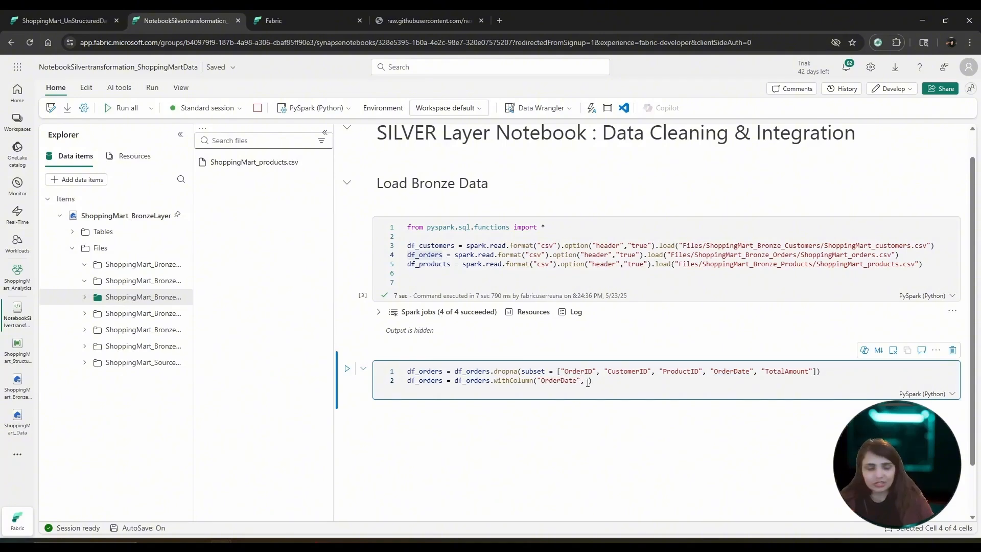
Complete the withColumn call with to_date(col("OrderDate")) as its second argument.
{"action": "type", "text": ", to_date"}
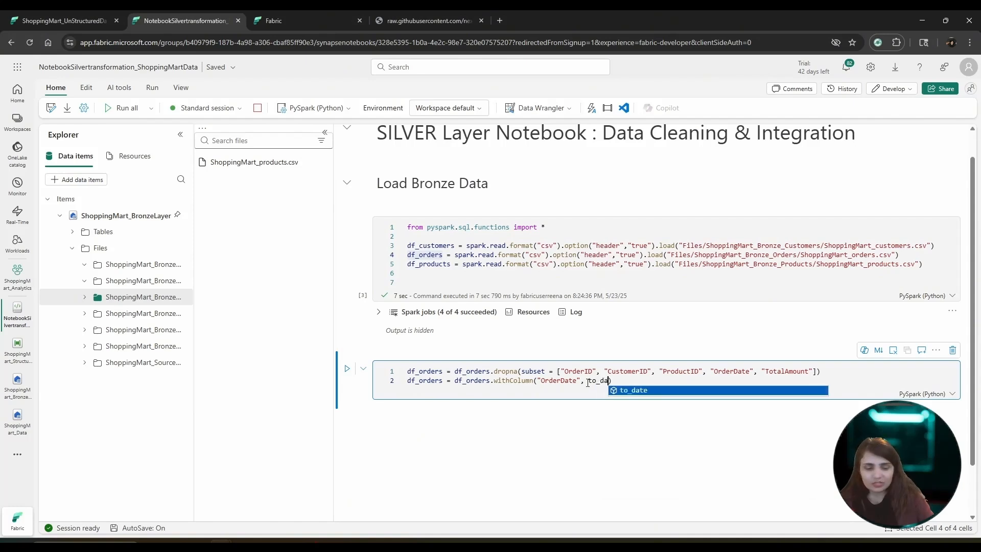
{"action": "type", "text": "(col"}
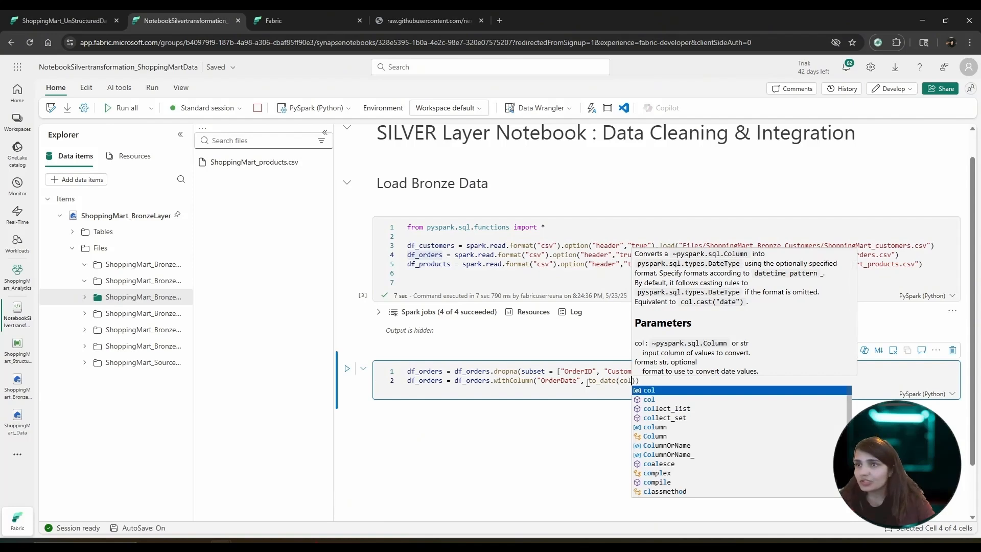
{"action": "type", "text": "(\""}
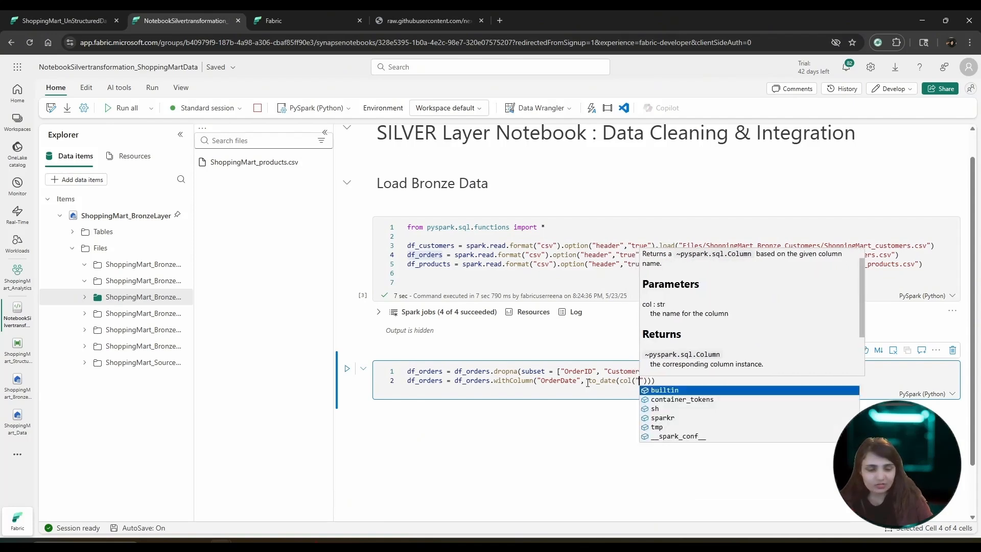
{"action": "type", "text": "Order"}
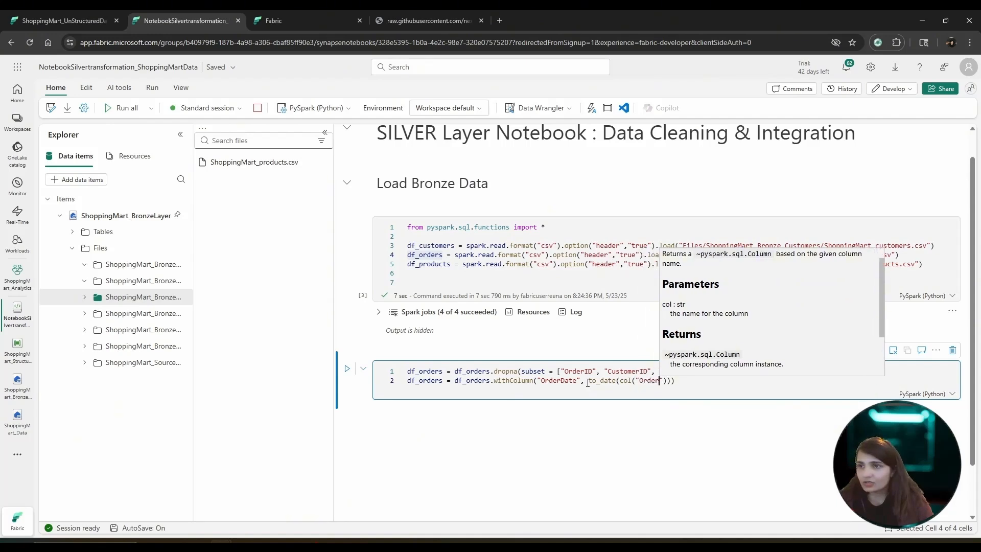
{"action": "type", "text": "d"}
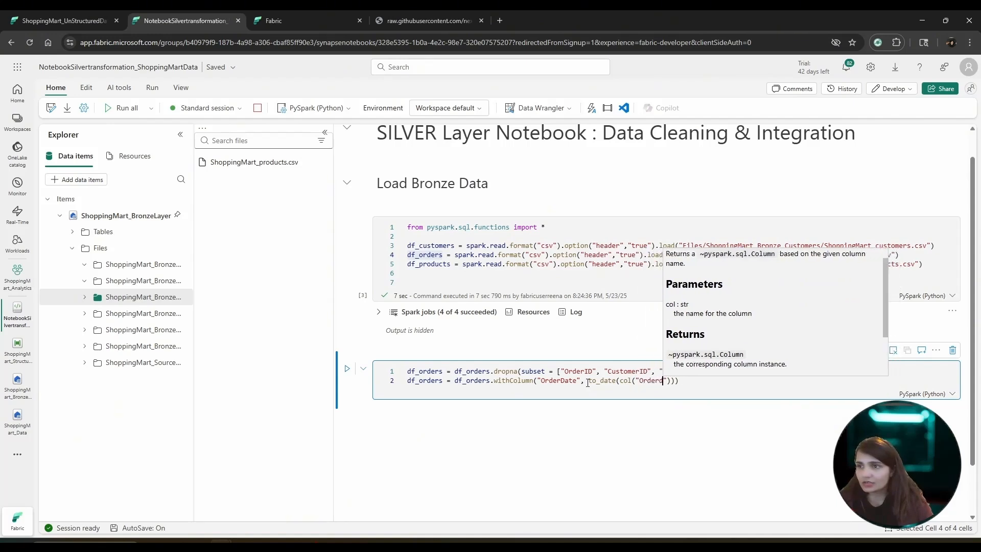
{"action": "key", "text": "BackSpace"}
{"action": "type", "text": "Date"}
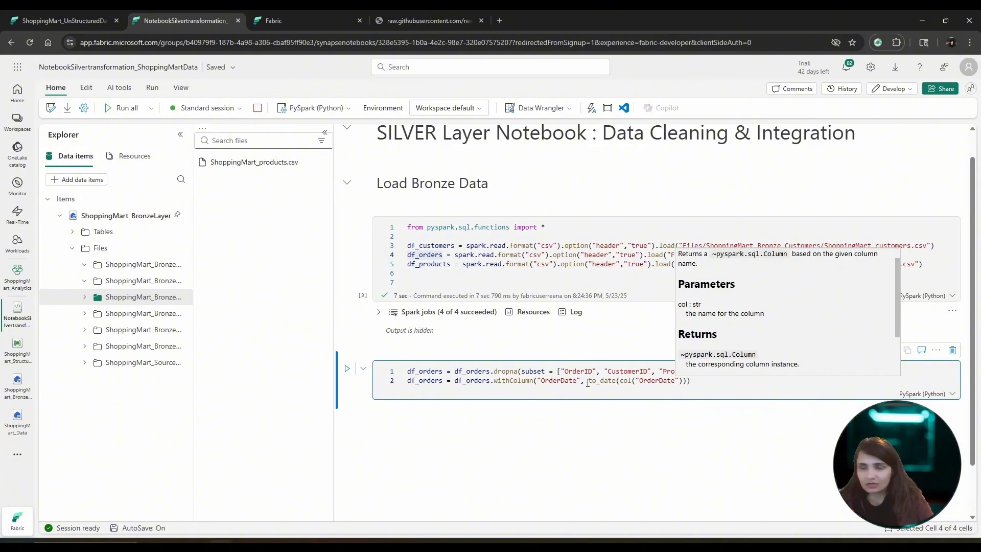
{"action": "left_click", "coordinate": [703, 382]}
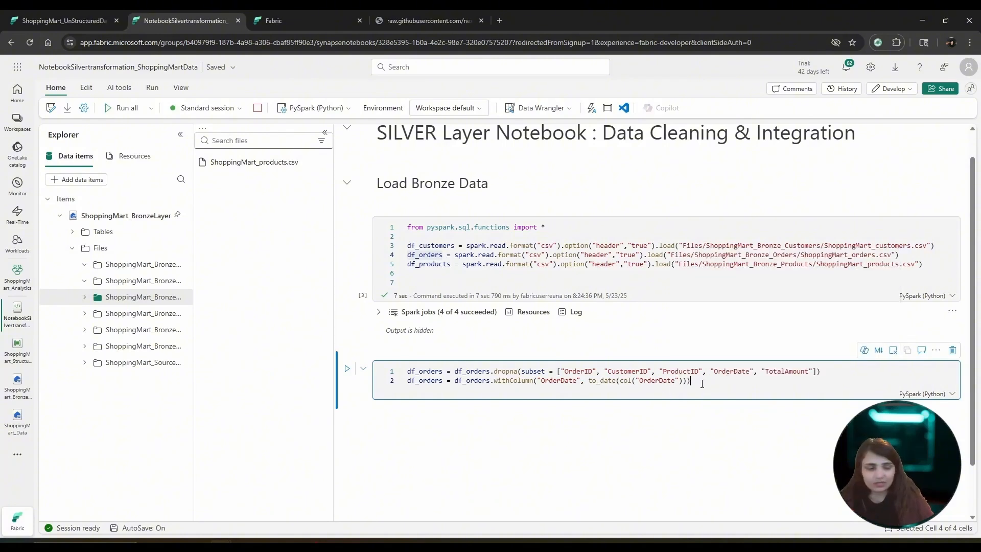
Add display(df_orders) at the end and the ShoppingMart_orders.csv load line at the start of the cell, and run it to review the orders.
{"action": "key", "text": "Return"}
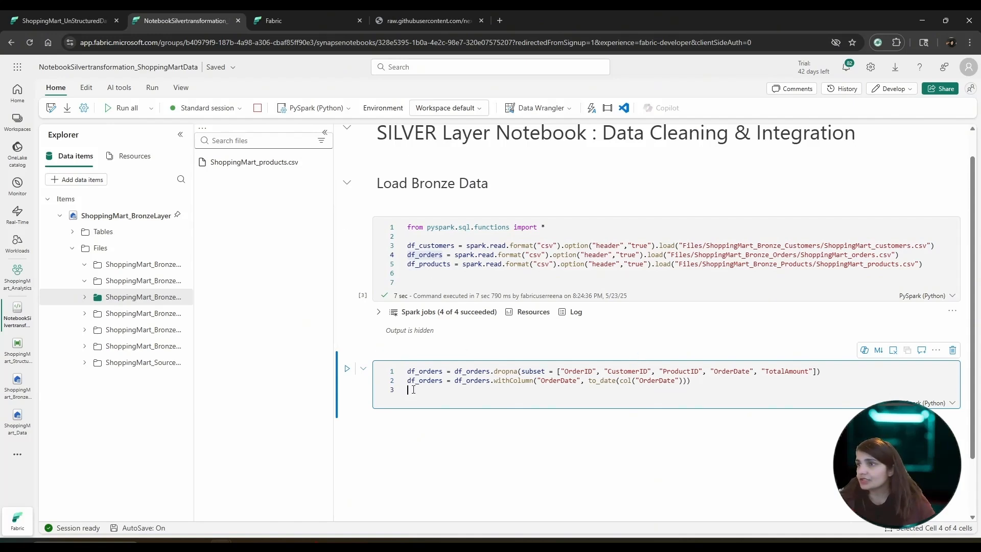
{"action": "type", "text": "display("}
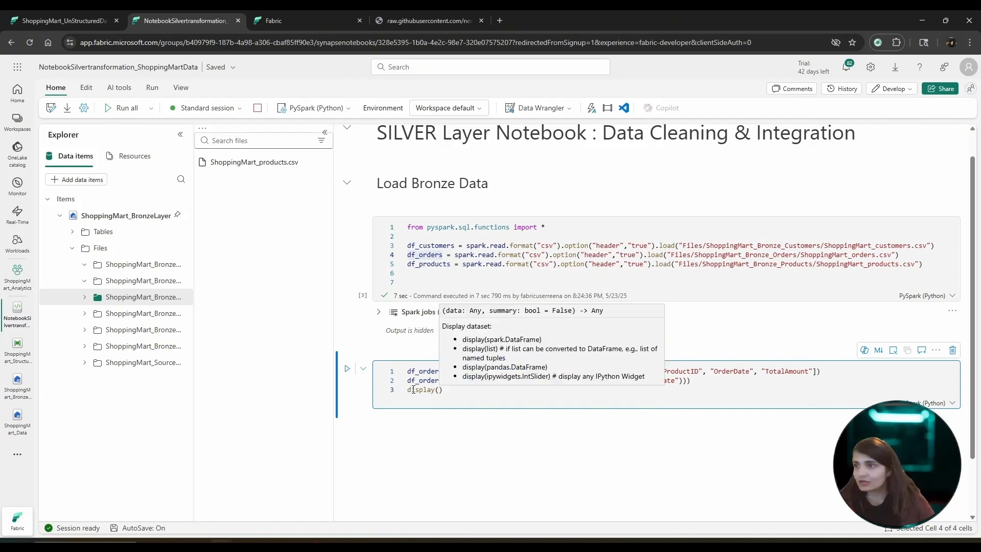
{"action": "left_click_drag", "start_coordinate": [407, 382], "coordinate": [408, 382]}
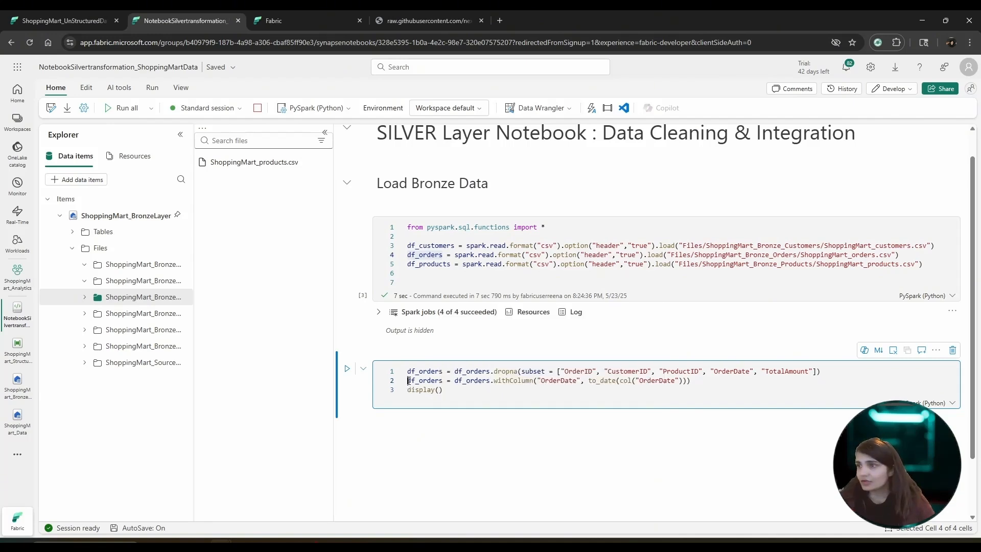
{"action": "left_click_drag", "start_coordinate": [408, 382], "coordinate": [435, 382]}
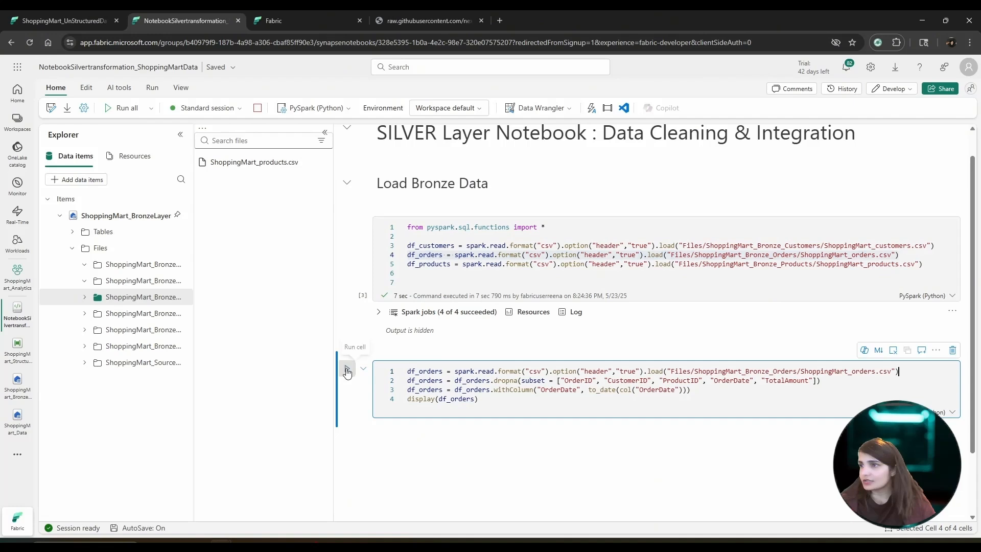
{"action": "left_click", "coordinate": [347, 370]}
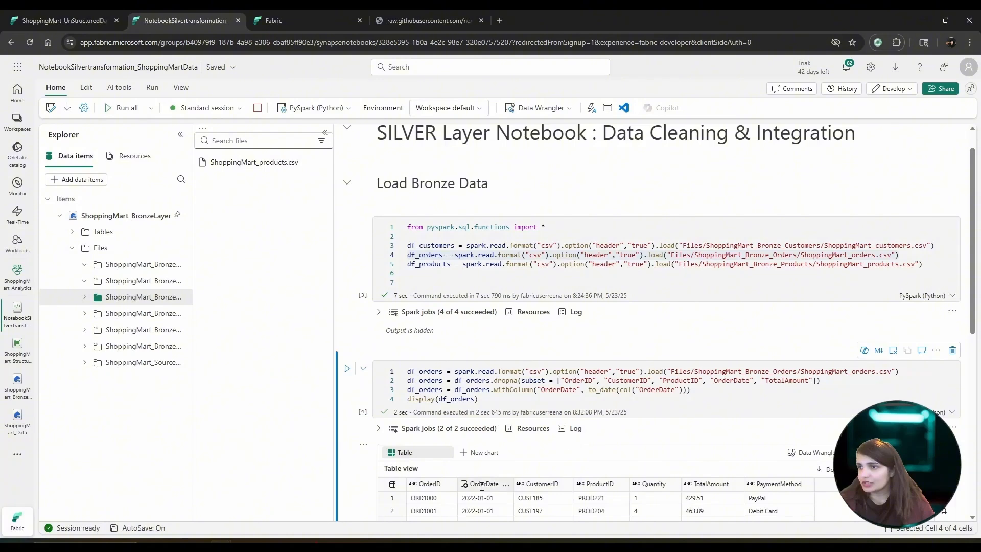
{"action": "left_click", "coordinate": [325, 134]}
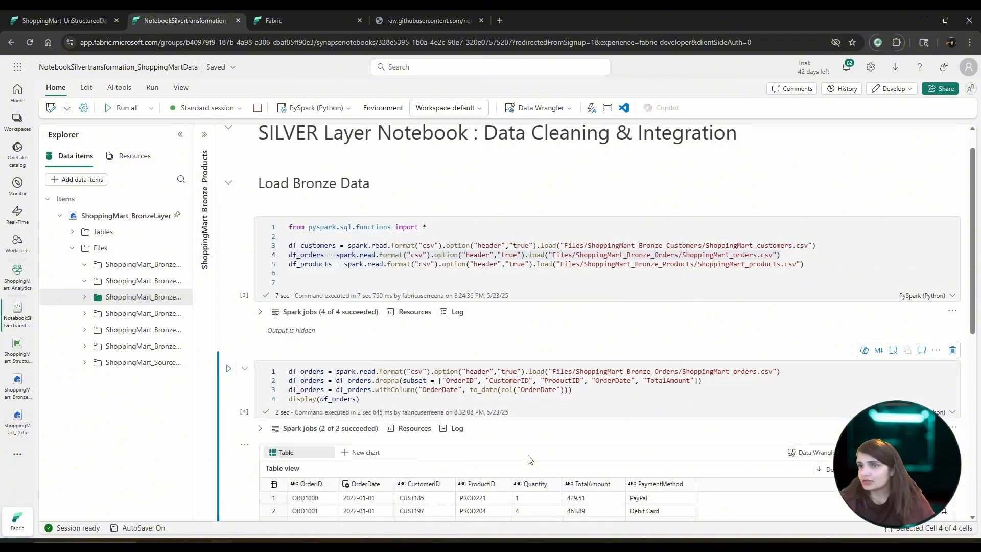
{"action": "scroll", "coordinate": [530, 441], "scroll_direction": "down", "scroll_amount": 3}
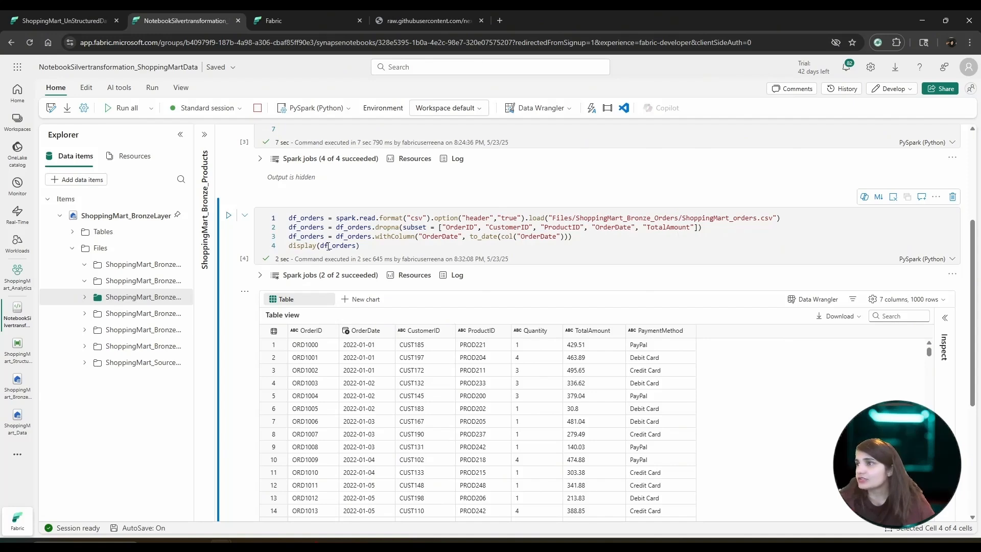
Comment out display(df_orders) and delete the ShoppingMart_orders.csv load line from the orders cleaning cell.
{"action": "double_click", "coordinate": [301, 246]}
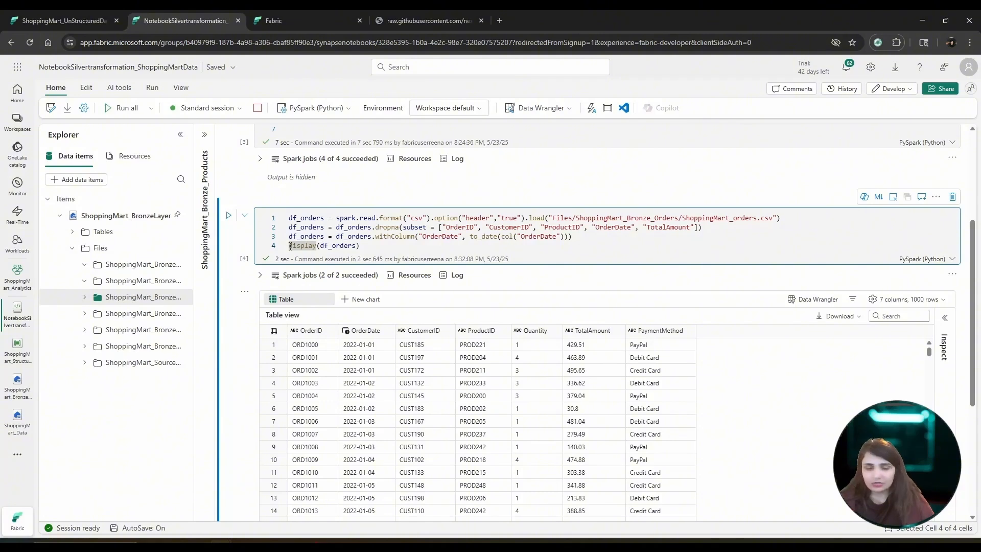
{"action": "key", "text": "ctrl+slash"}
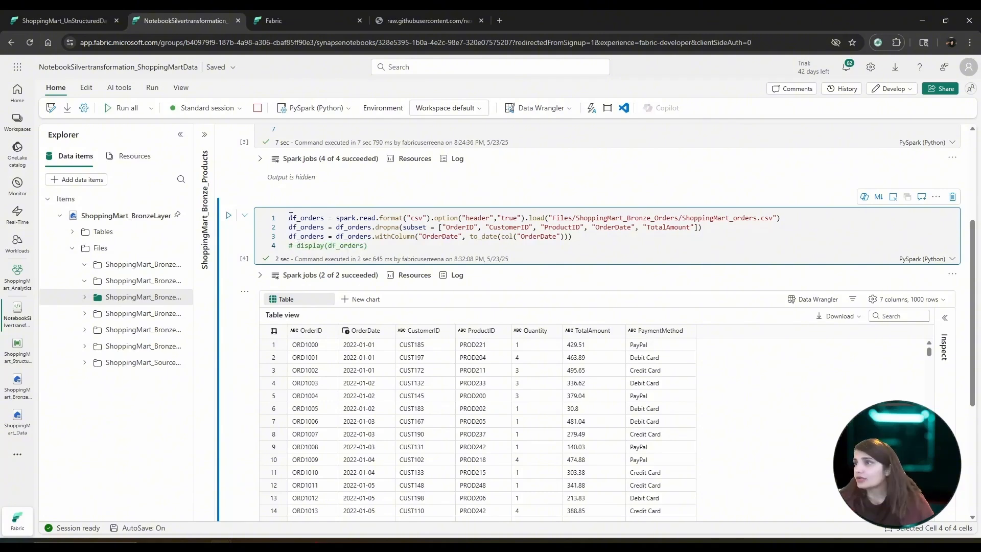
{"action": "left_click_drag", "start_coordinate": [290, 217], "coordinate": [785, 218]}
{"action": "key", "text": "BackSpace"}
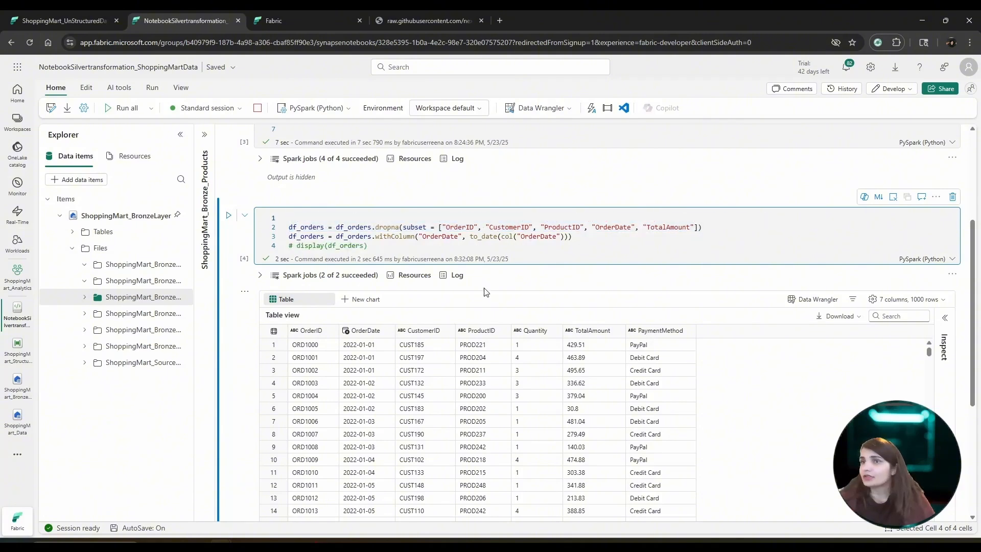
Hide the orders cell's output and add a markdown cell below it reading "Data cleaning & enriching".
{"action": "left_click", "coordinate": [244, 291]}
{"action": "left_click", "coordinate": [260, 328]}
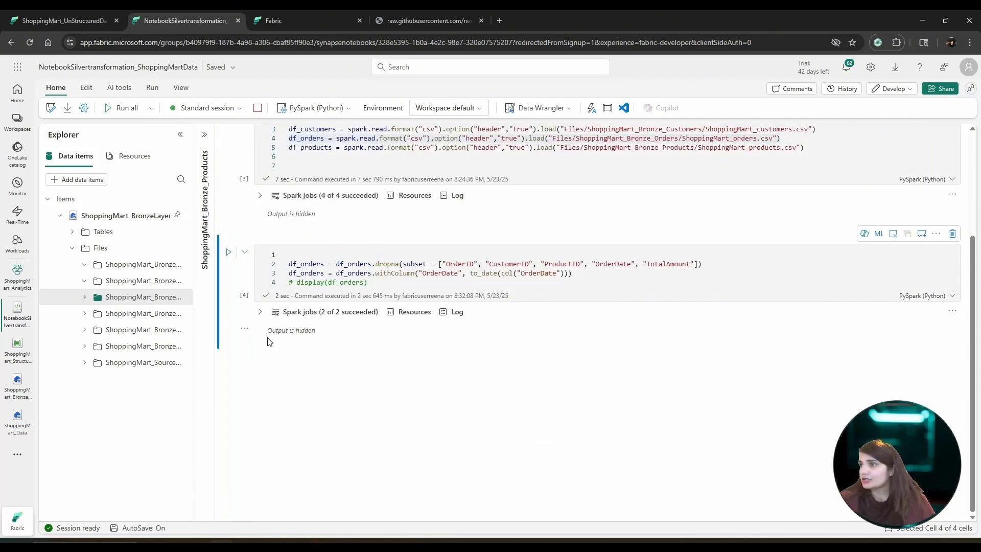
{"action": "left_click", "coordinate": [280, 348]}
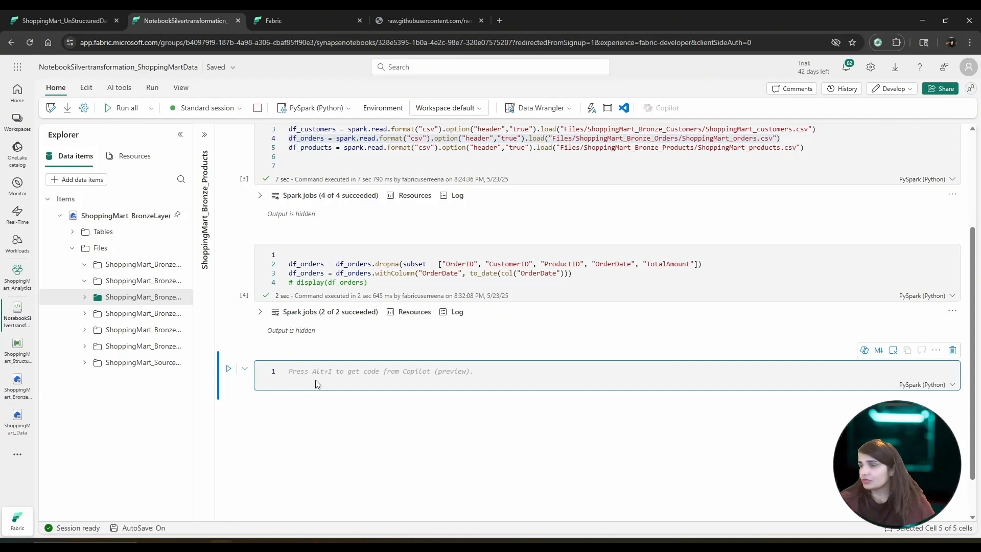
{"action": "type", "text": "Data cleaning & enriching"}
{"action": "left_click", "coordinate": [878, 349]}
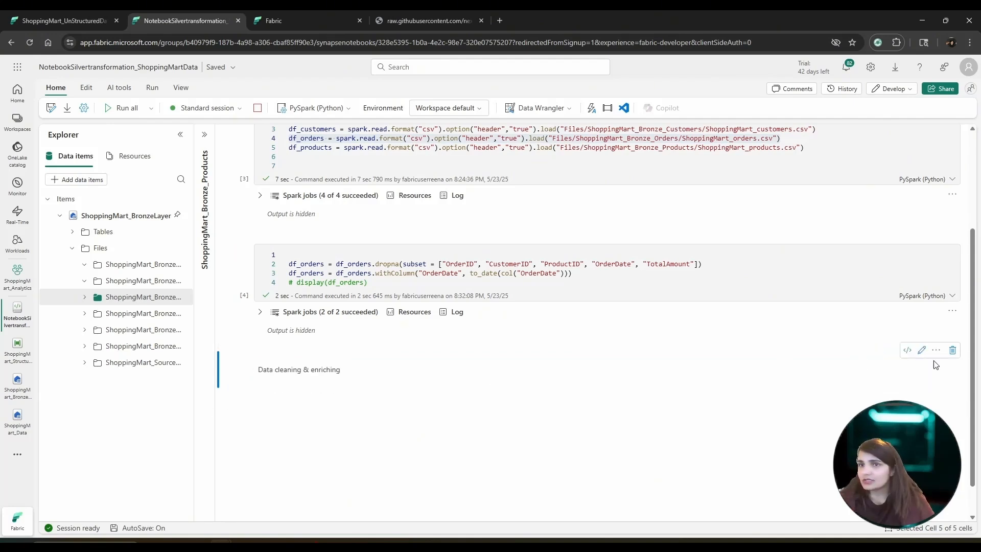
Format the "Data cleaning & enriching" text as Heading 3 and move its cell above the orders cleaning cell.
{"action": "left_click", "coordinate": [922, 350]}
{"action": "left_click_drag", "start_coordinate": [385, 368], "coordinate": [275, 371]}
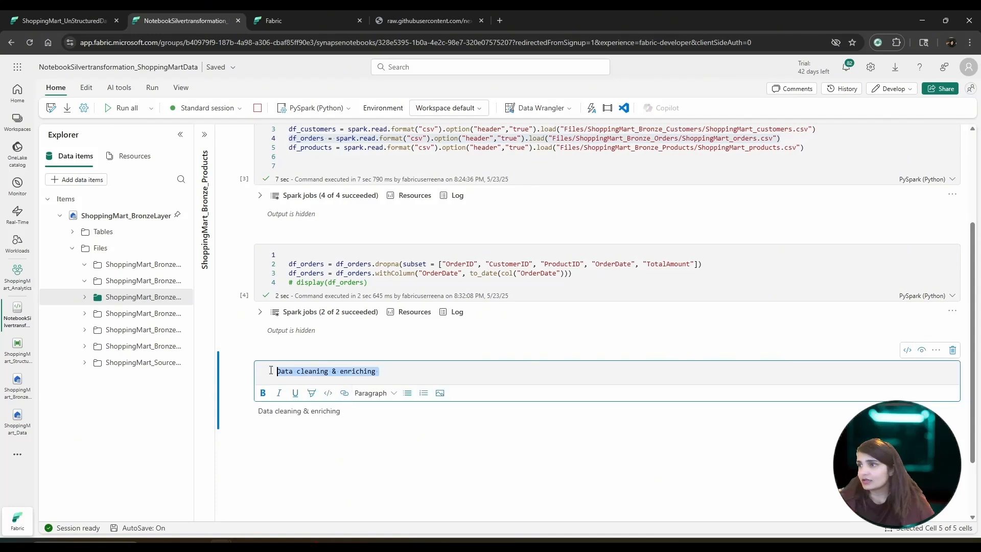
{"action": "left_click", "coordinate": [388, 395]}
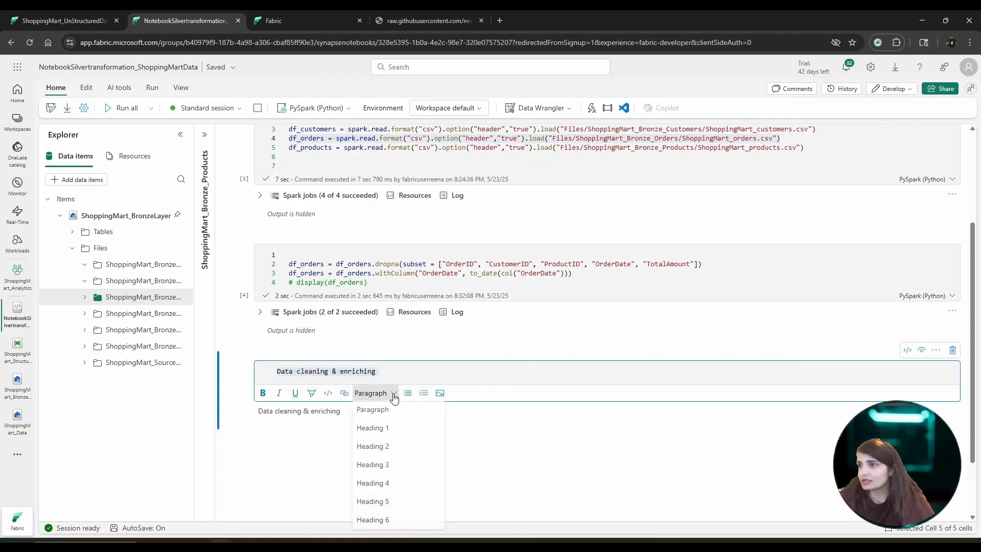
{"action": "left_click", "coordinate": [385, 465]}
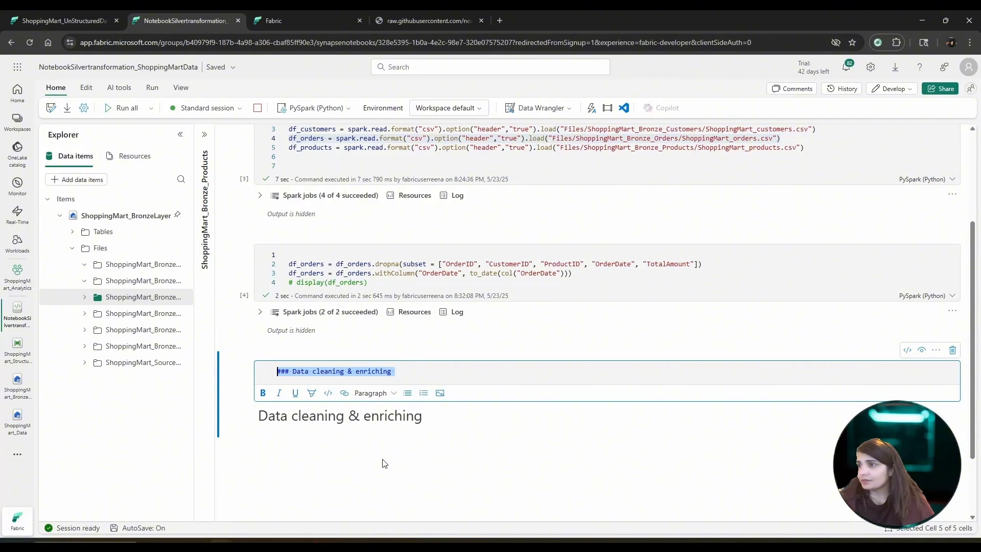
{"action": "left_click", "coordinate": [384, 453]}
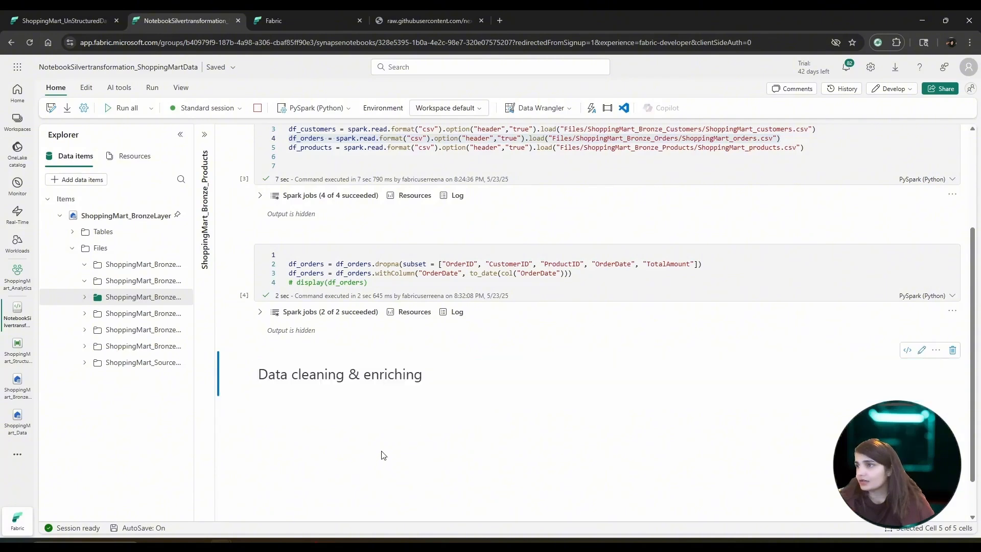
{"action": "left_click", "coordinate": [936, 350]}
{"action": "left_click", "coordinate": [919, 367]}
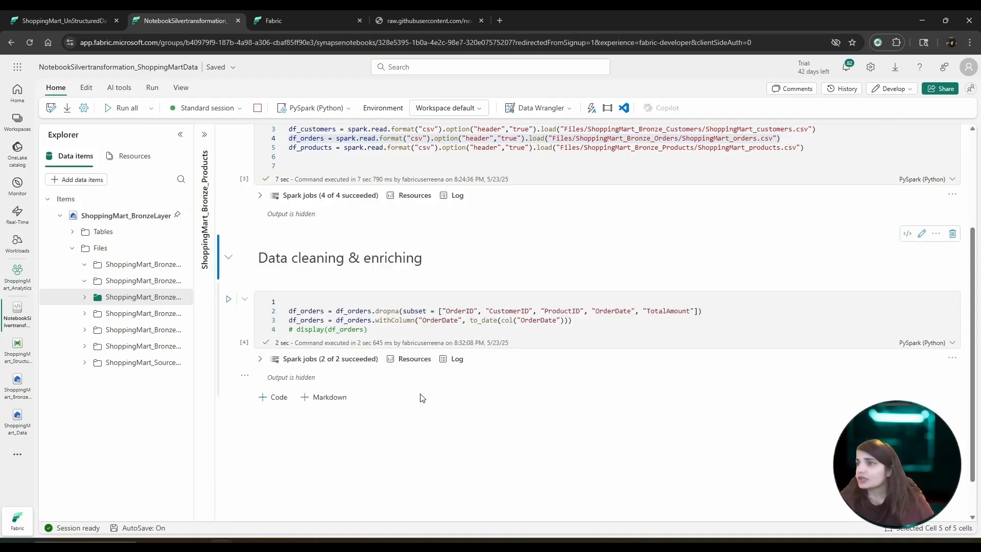
Add display(df_orders) at the end of the Load Bronze Data code cell and run it to review the orders.
{"action": "scroll", "coordinate": [422, 398], "scroll_direction": "up", "scroll_amount": 2}
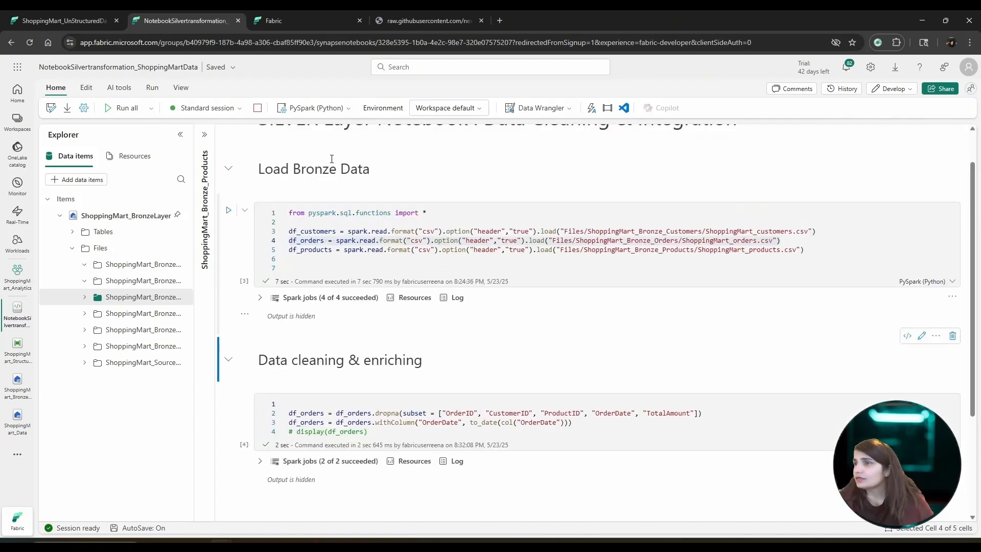
{"action": "left_click_drag", "start_coordinate": [373, 435], "coordinate": [296, 432]}
{"action": "key", "text": "ctrl+c"}
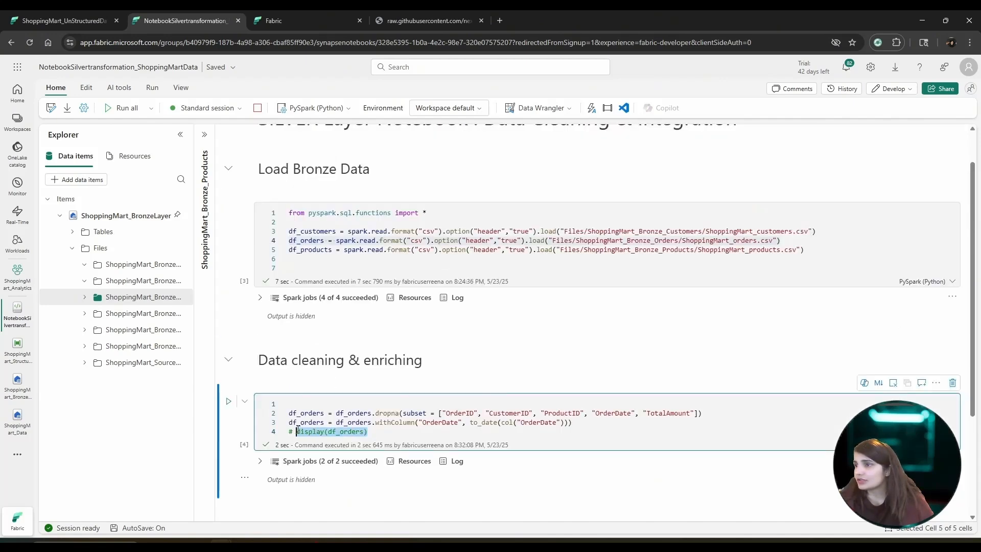
{"action": "left_click", "coordinate": [291, 258]}
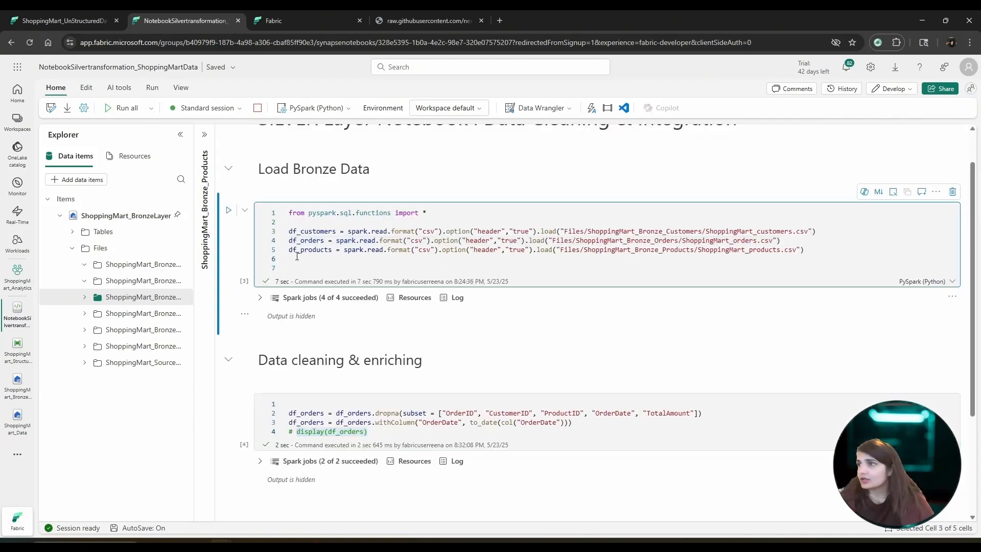
{"action": "key", "text": "ctrl+v"}
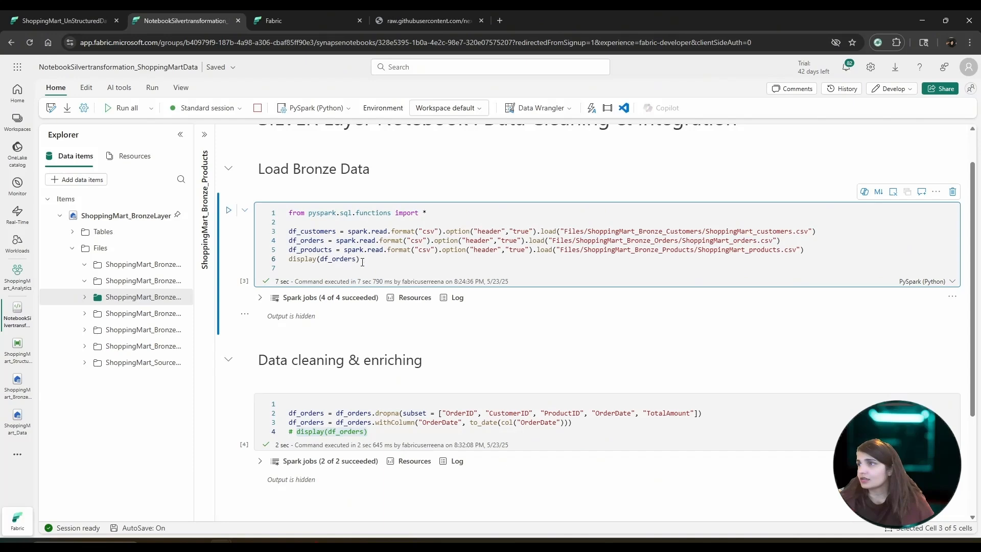
{"action": "left_click", "coordinate": [236, 211]}
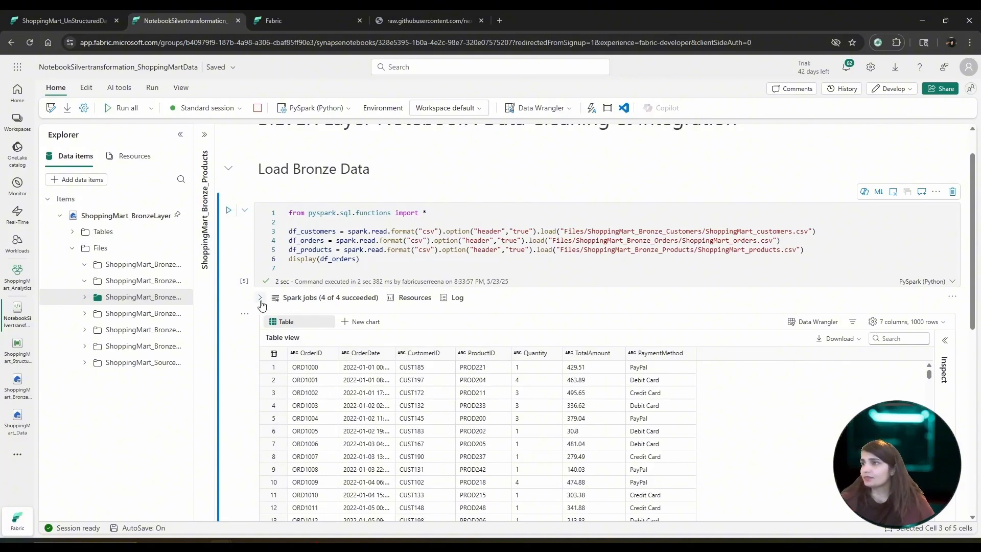
Hide the load cell's output and add a code cell below the orders cleaning cell.
{"action": "left_click", "coordinate": [244, 314]}
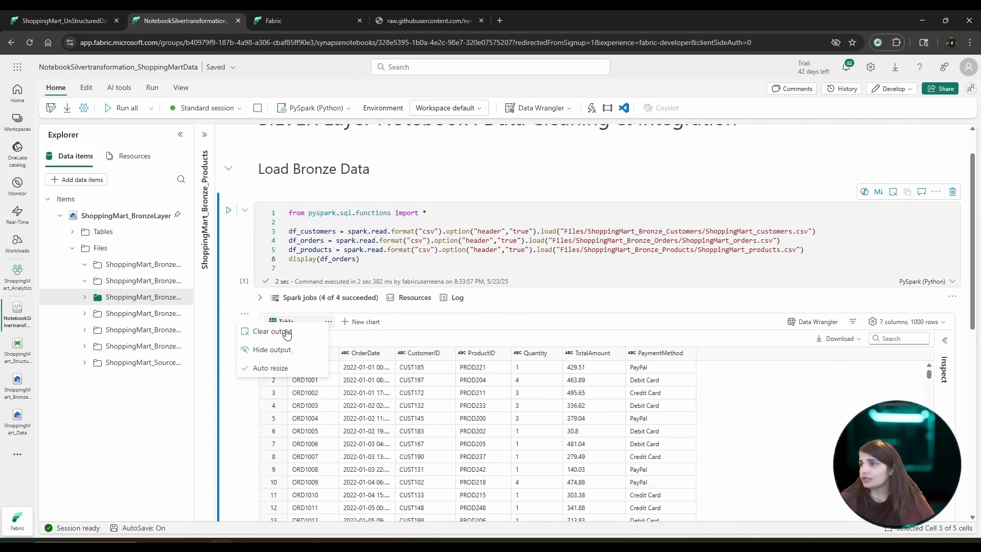
{"action": "left_click", "coordinate": [262, 355]}
{"action": "left_click", "coordinate": [279, 397]}
Enter "df_orders = df_orders \" as the first line of the empty code cell, reusing the names from the cleaning cell.
{"action": "double_click", "coordinate": [321, 320]}
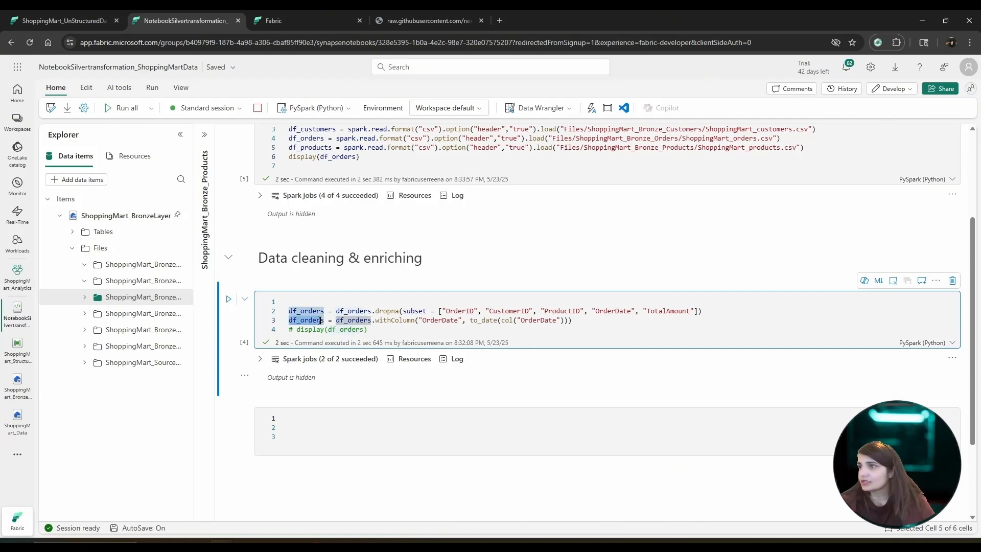
{"action": "left_click_drag", "start_coordinate": [320, 320], "coordinate": [371, 320]}
{"action": "key", "text": "ctrl+c"}
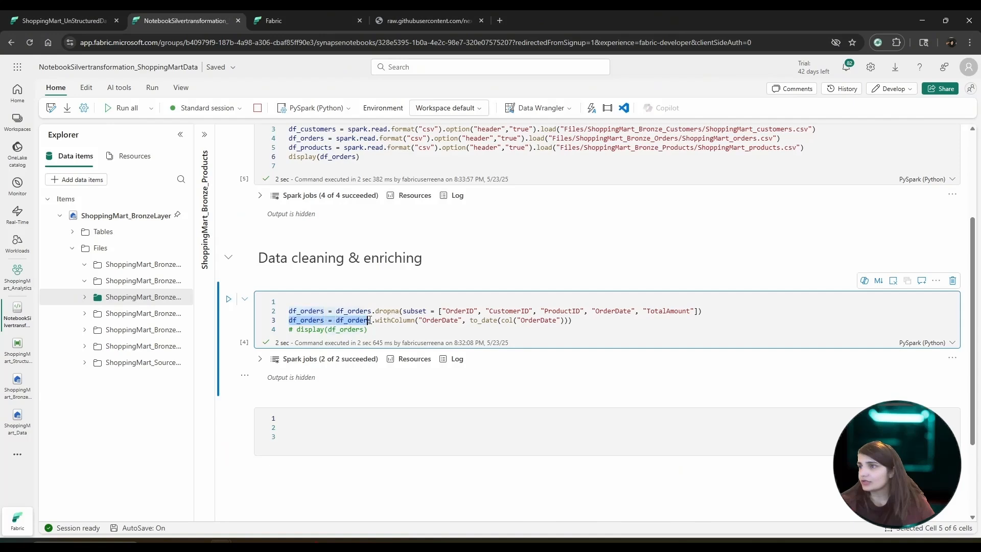
{"action": "left_click", "coordinate": [318, 417]}
{"action": "key", "text": "ctrl+v"}
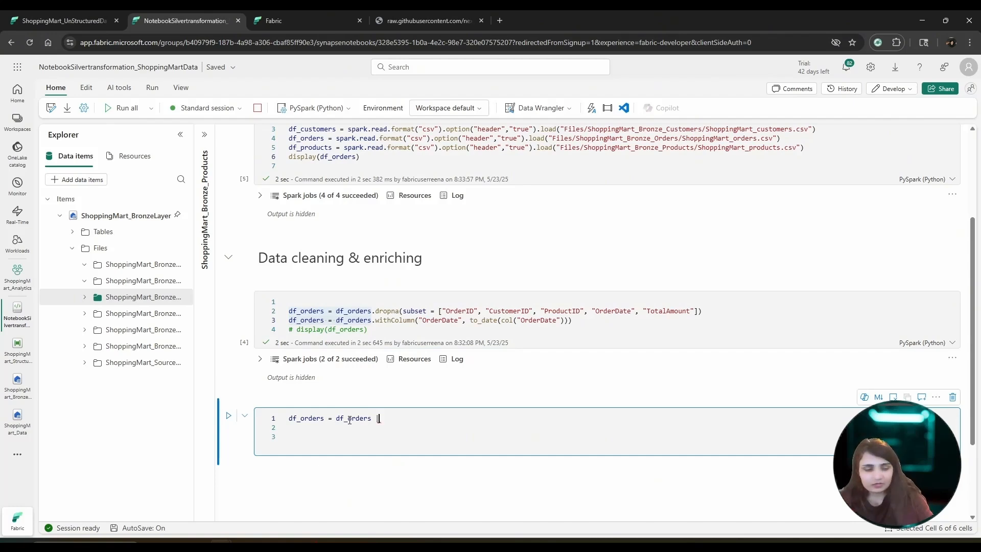
{"action": "key", "text": "BackSpace"}
{"action": "type", "text": "\\"}
{"action": "key", "text": "Return"}
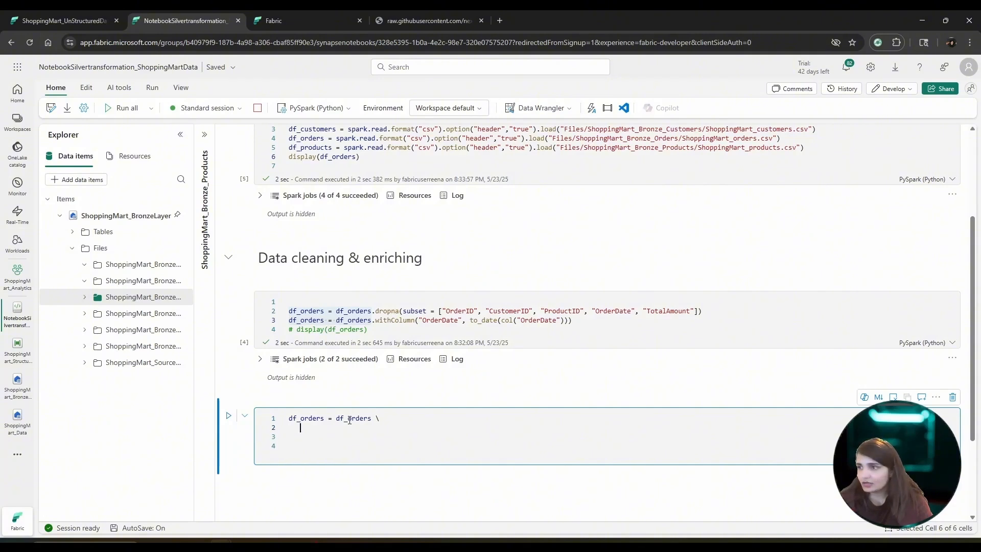
Write a join call on the second line with df_customers as its first argument.
{"action": "type", "text": "join"}
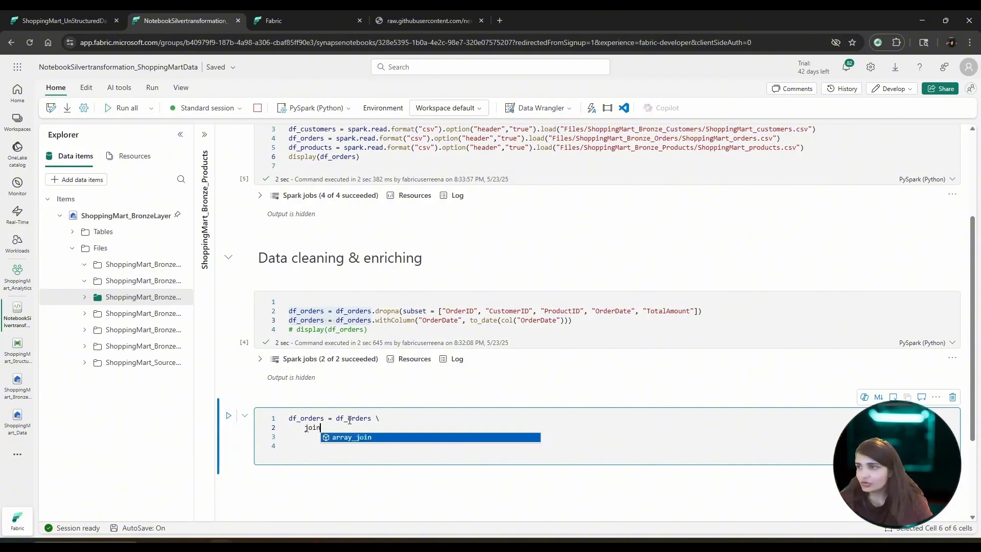
{"action": "type", "text": " ("}
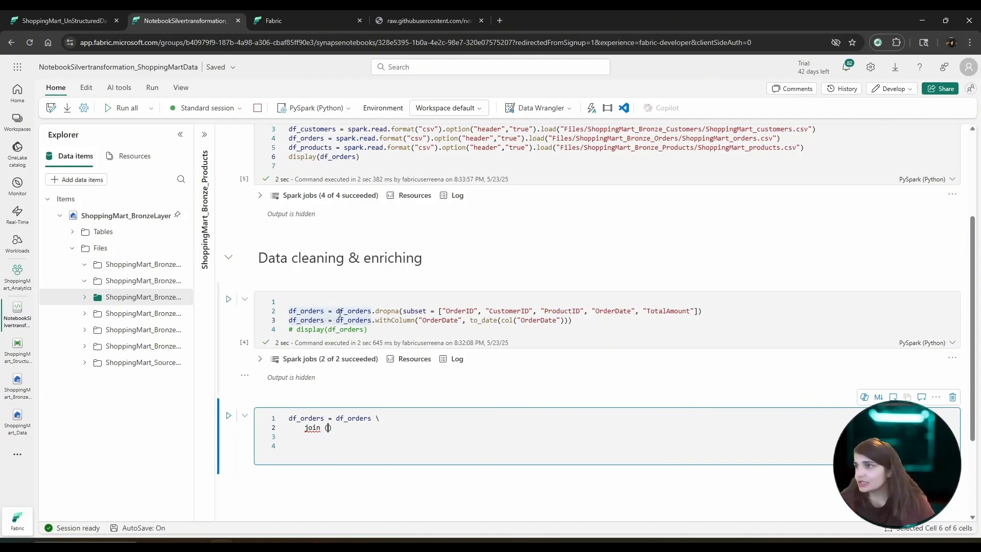
{"action": "left_click", "coordinate": [314, 131]}
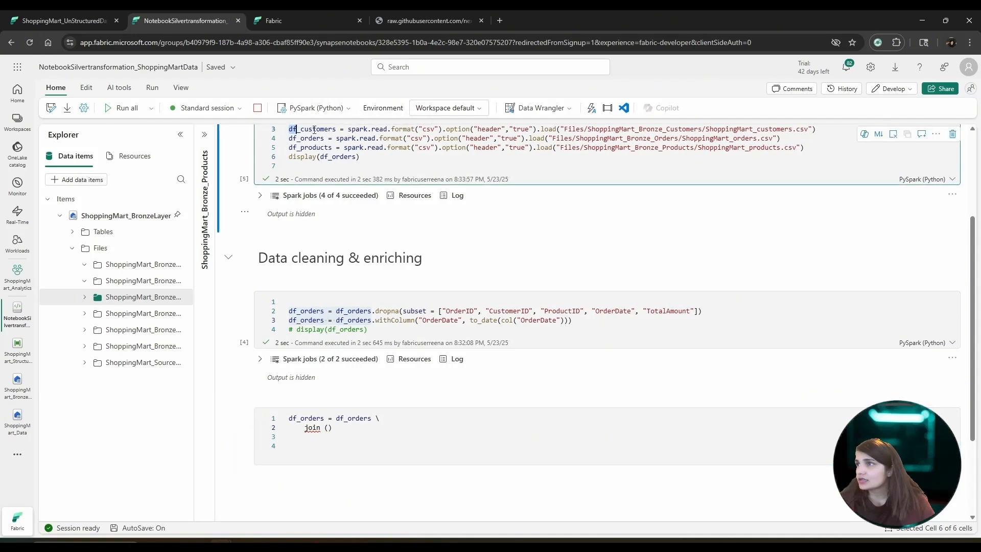
{"action": "double_click", "coordinate": [314, 131]}
{"action": "key", "text": "ctrl+c"}
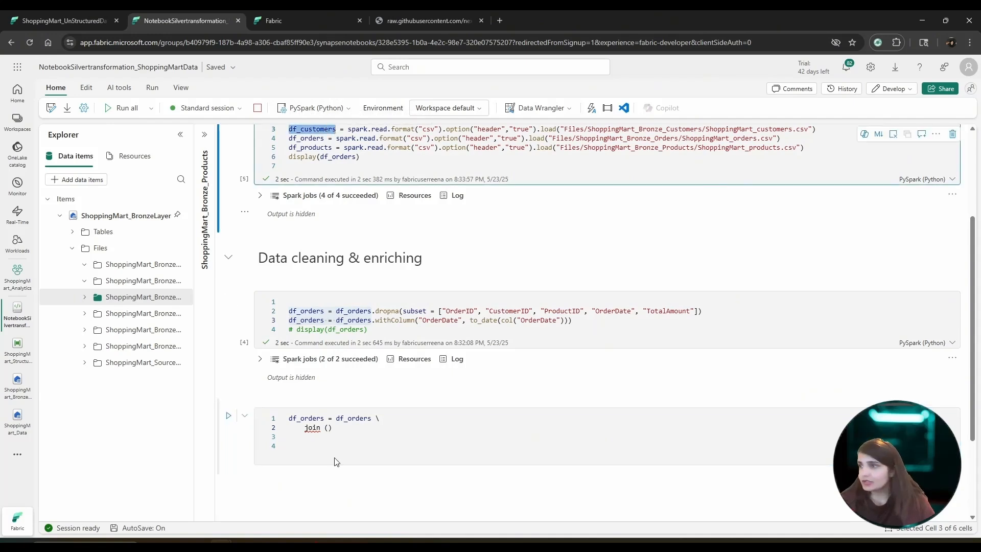
{"action": "left_click", "coordinate": [329, 428]}
{"action": "key", "text": "ctrl+v"}
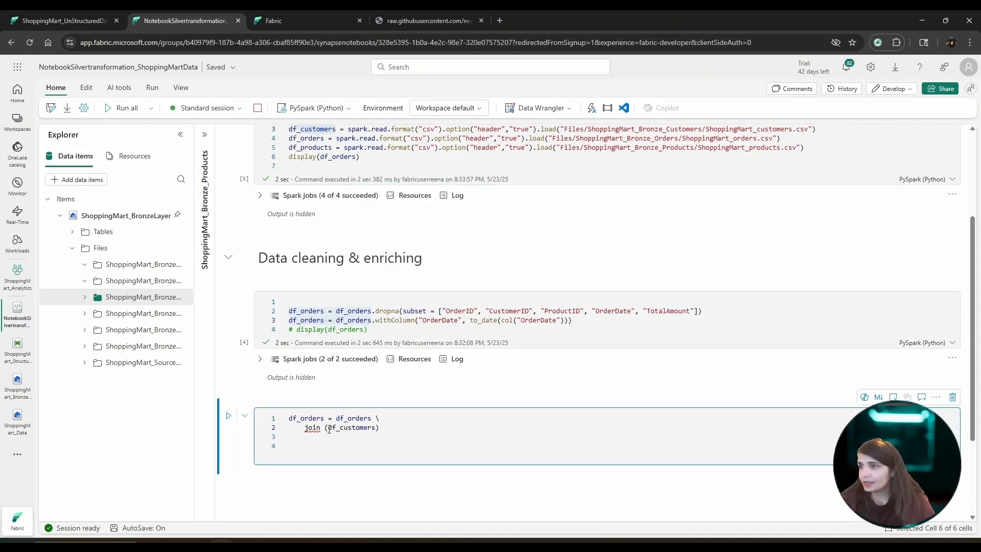
Add on = 'CustomerID' as the key argument of the df_customers join.
{"action": "type", "text": ", on"}
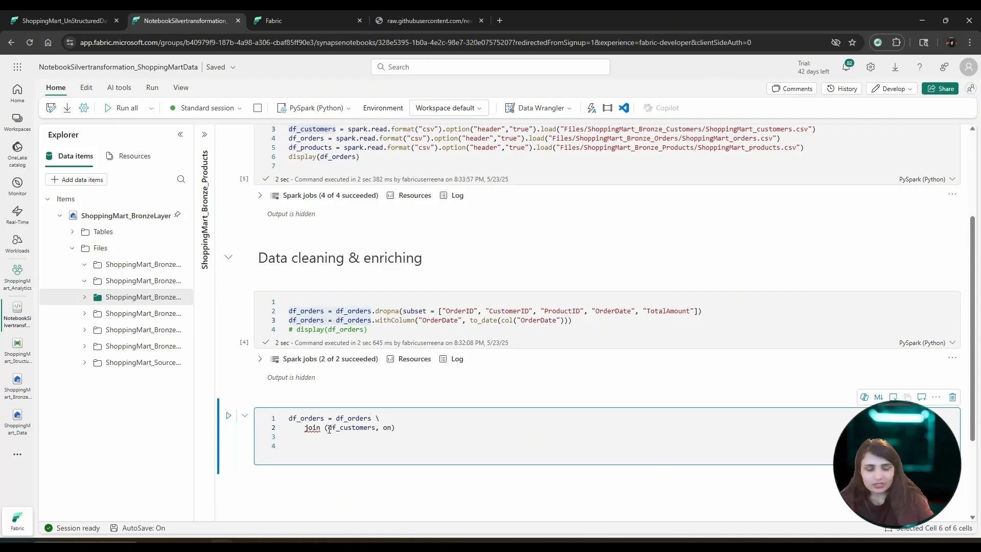
{"action": "type", "text": " = "}
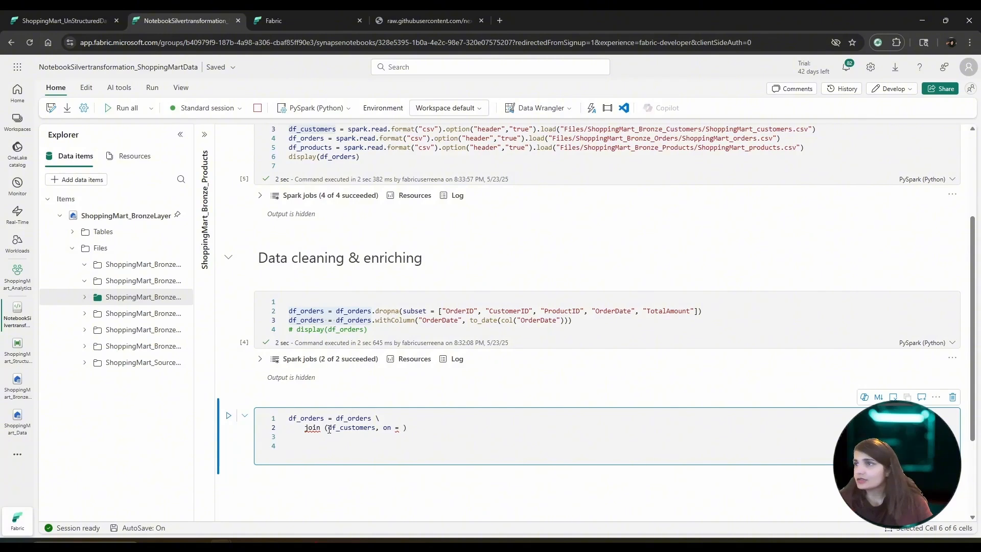
{"action": "type", "text": "'"}
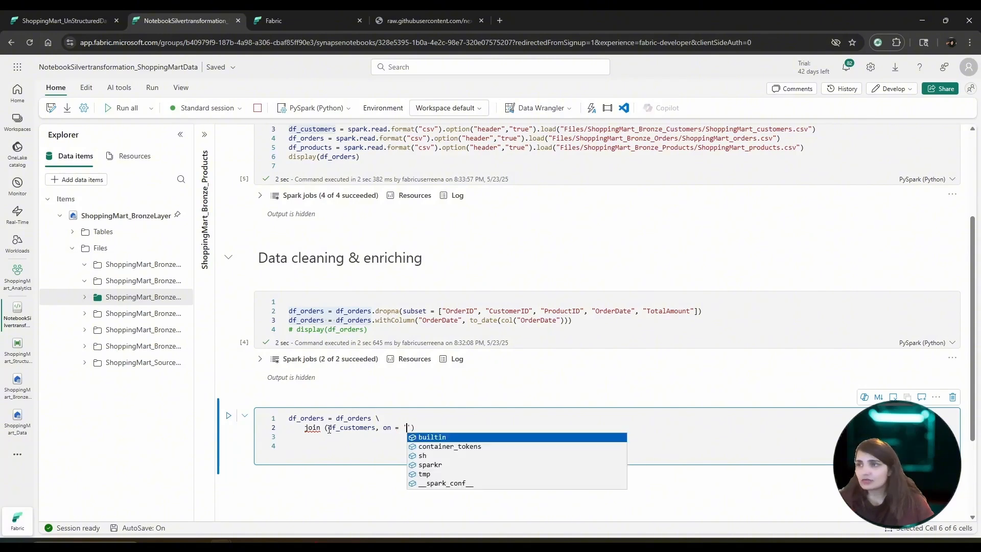
{"action": "left_click_drag", "start_coordinate": [491, 312], "coordinate": [531, 312]}
{"action": "key", "text": "ctrl+c"}
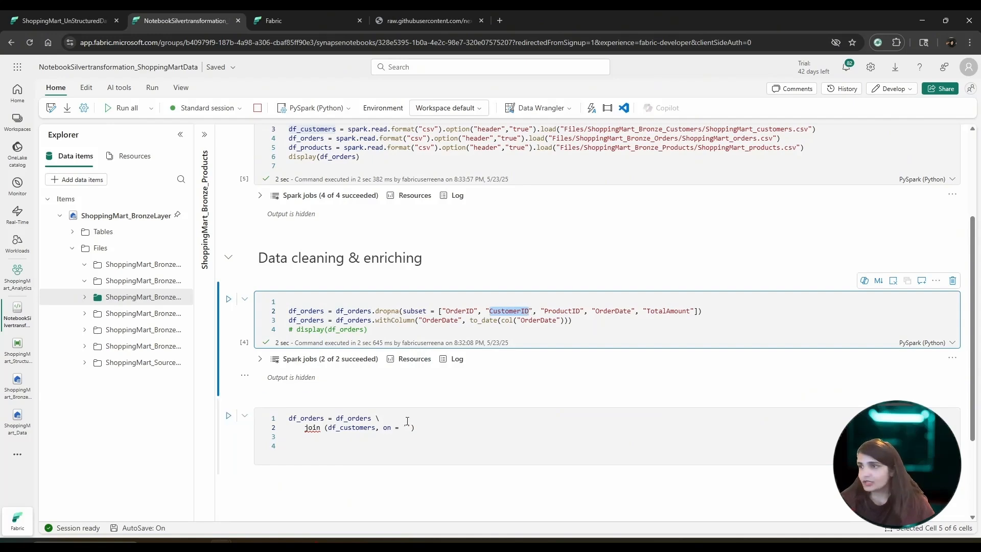
{"action": "left_click", "coordinate": [407, 425]}
{"action": "key", "text": "ctrl+v"}
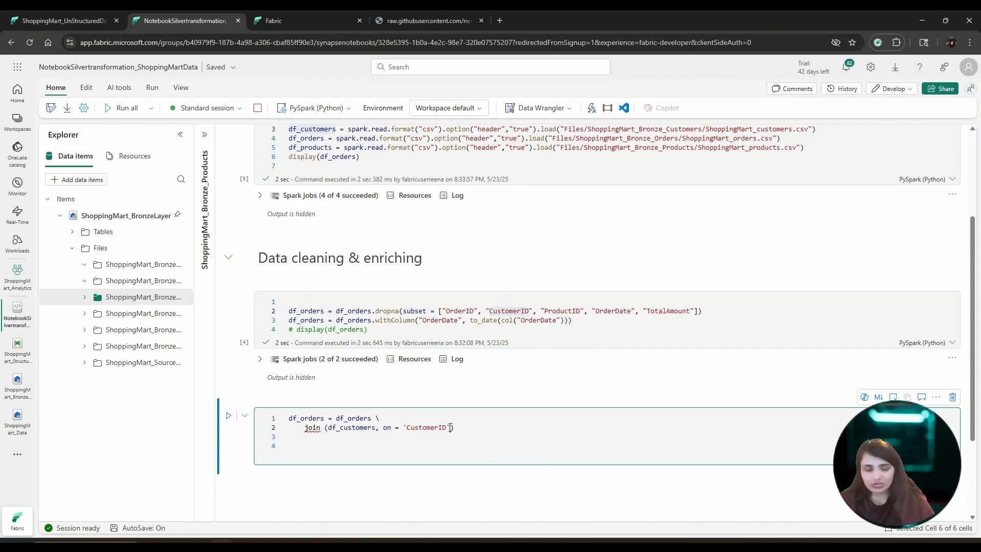
Add how = "inner" to the df_customers join and prefix join with a dot to make it a method call.
{"action": "type", "text": ", how"}
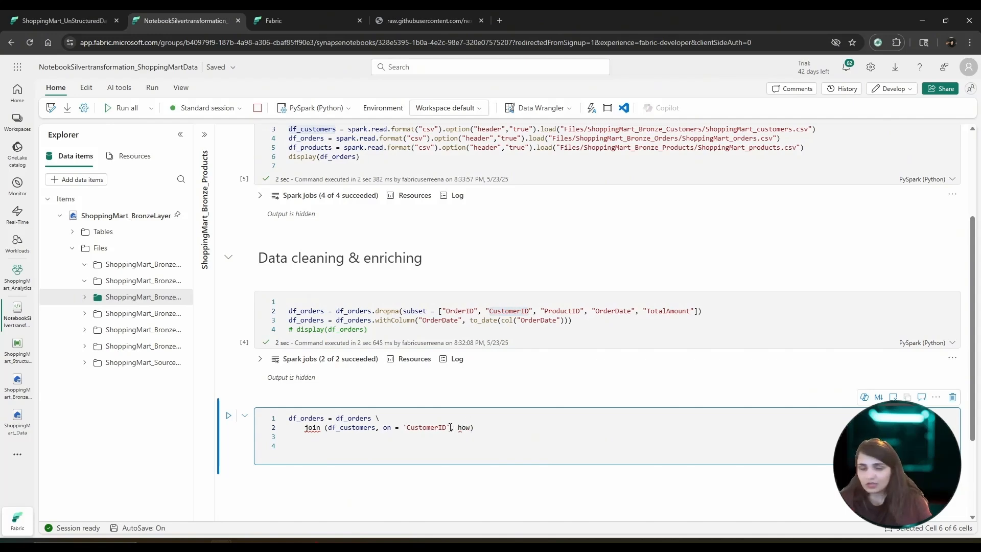
{"action": "type", "text": " = \"inner\""}
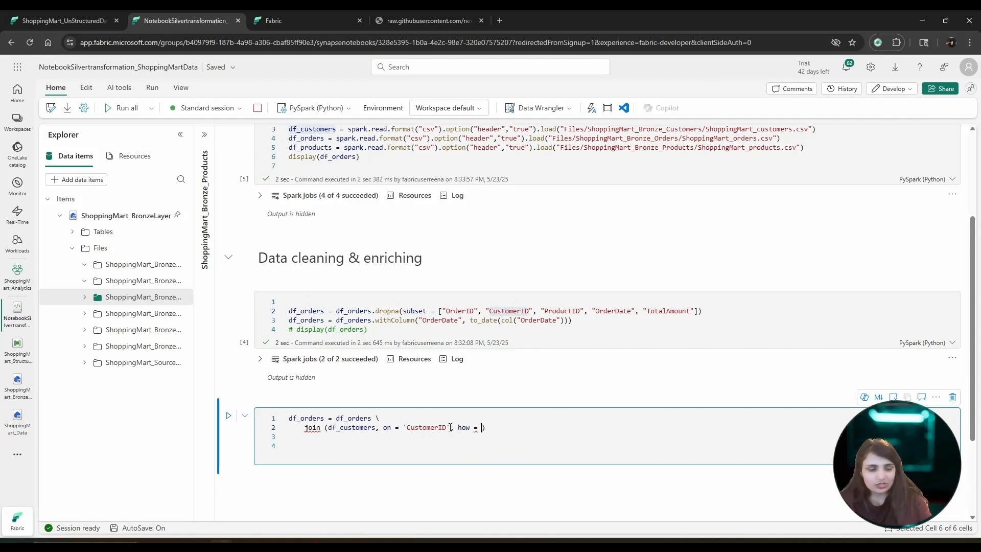
{"action": "left_click", "coordinate": [305, 430]}
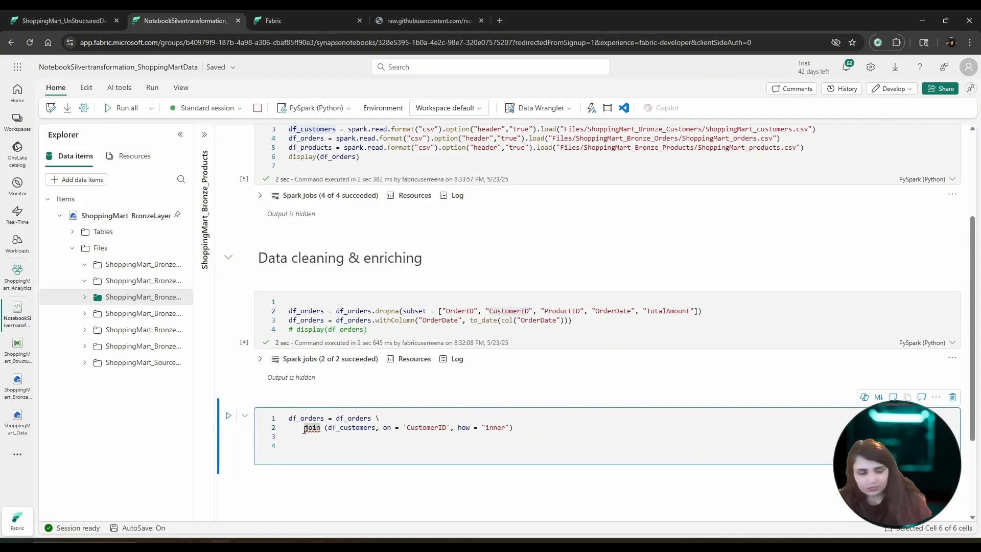
{"action": "type", "text": "."}
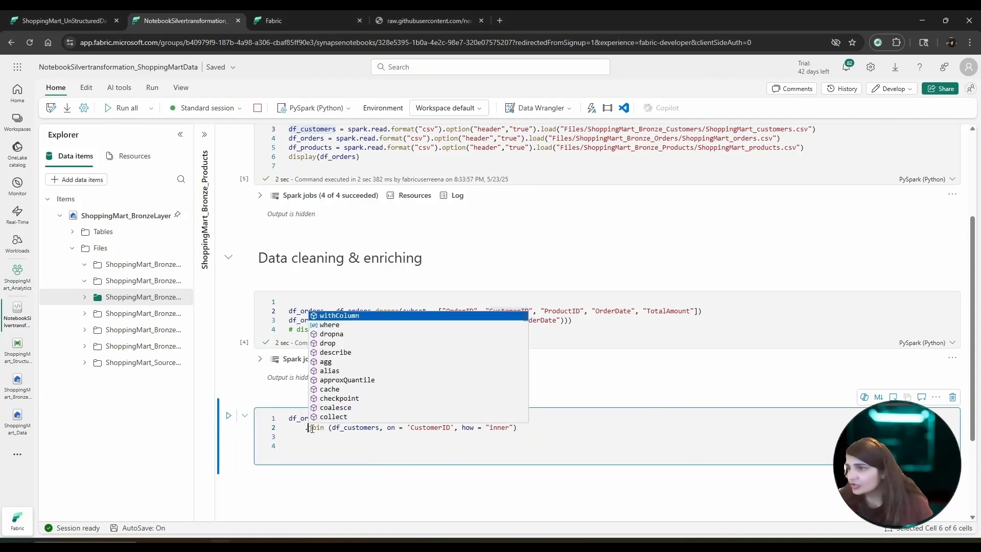
{"action": "left_click", "coordinate": [319, 438]}
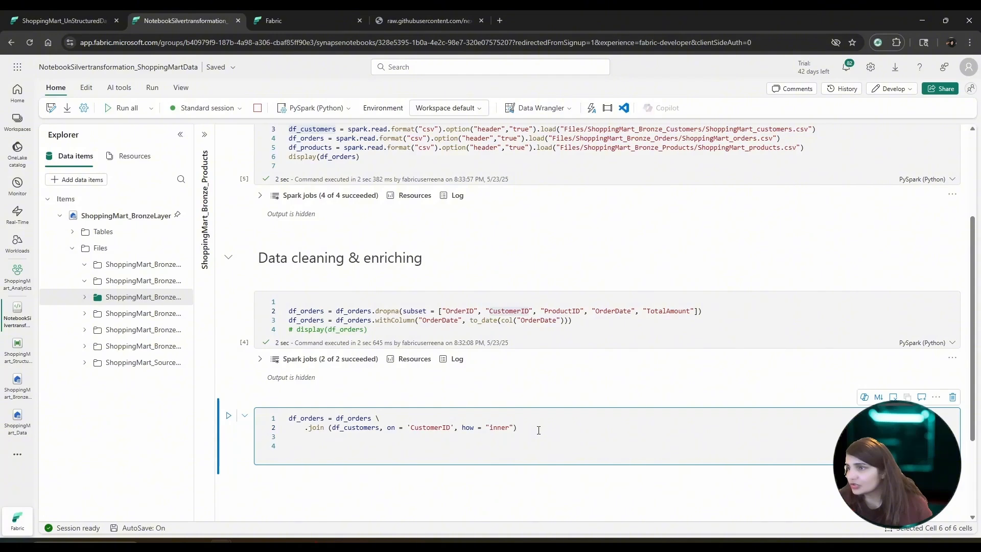
{"action": "key", "text": "Return"}
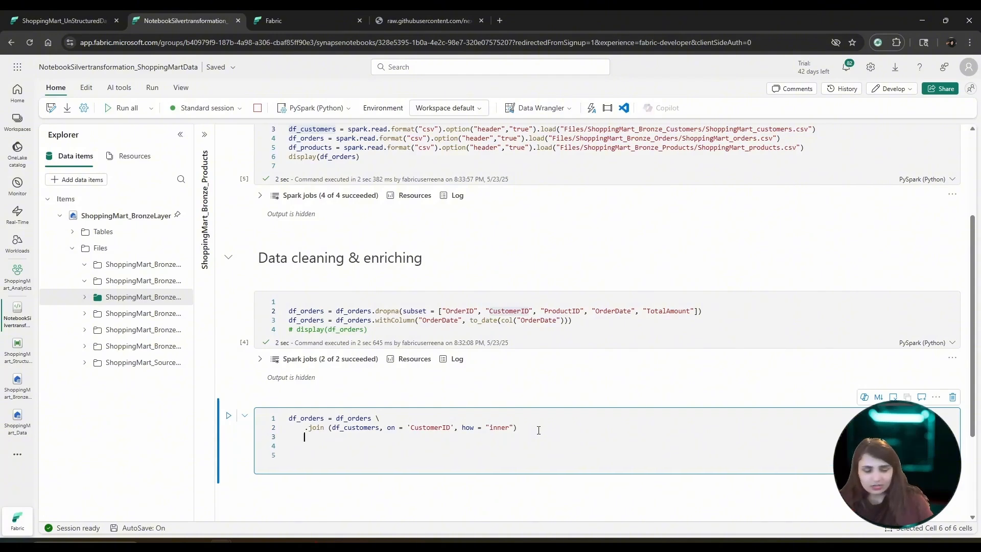
{"action": "type", "text": "."}
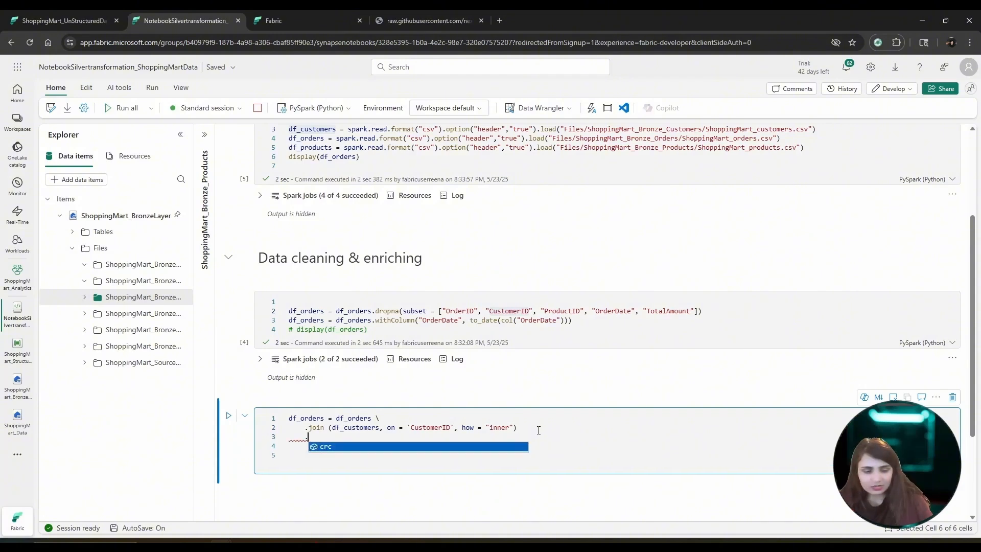
{"action": "type", "text": "join"}
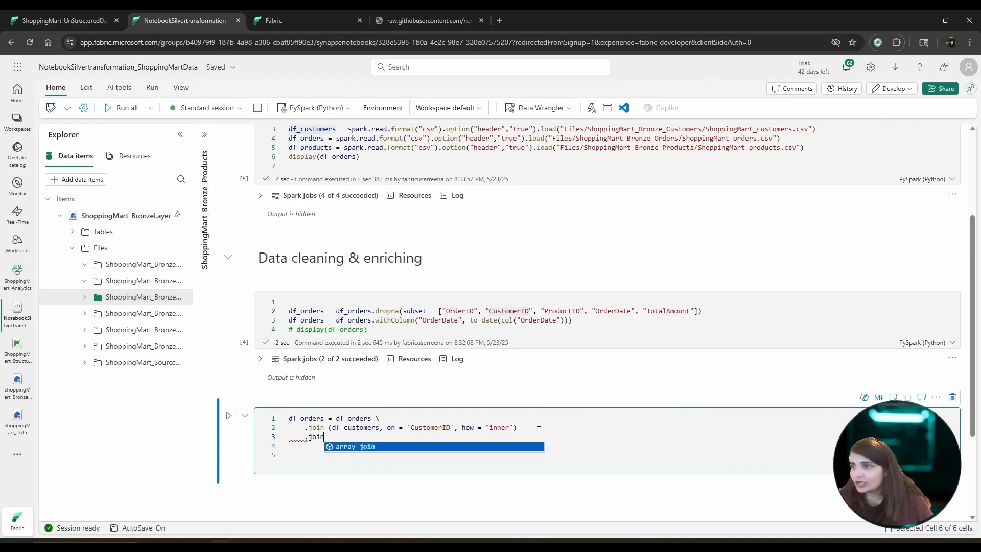
{"action": "key", "text": "BackSpace"}
{"action": "key", "text": "BackSpace"}
{"action": "key", "text": "BackSpace"}
{"action": "key", "text": "BackSpace"}
{"action": "key", "text": "BackSpace"}
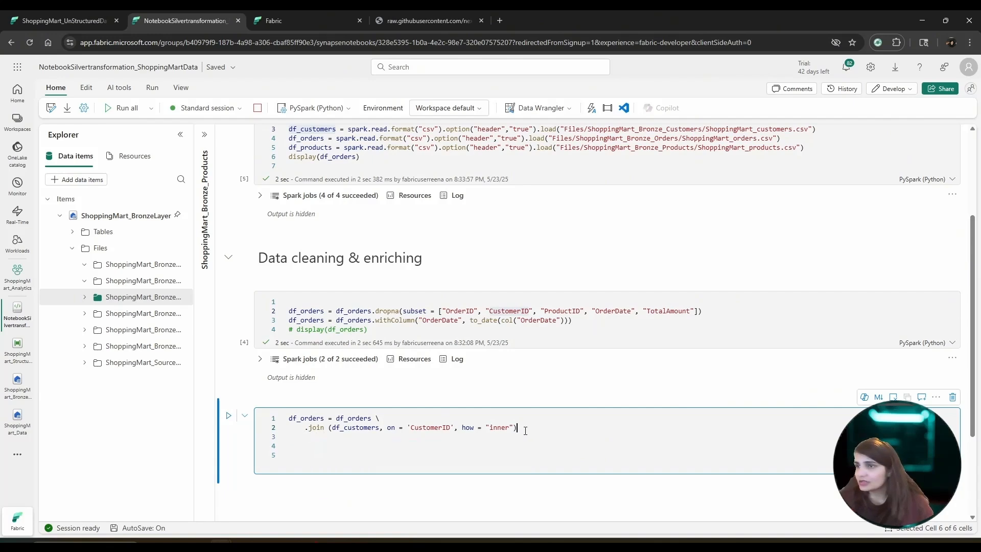
Duplicate the df_customers join call onto the third line, chaining both joins with a backslash and aligning their indentation.
{"action": "left_click_drag", "start_coordinate": [525, 431], "coordinate": [301, 431]}
{"action": "key", "text": "ctrl+c"}
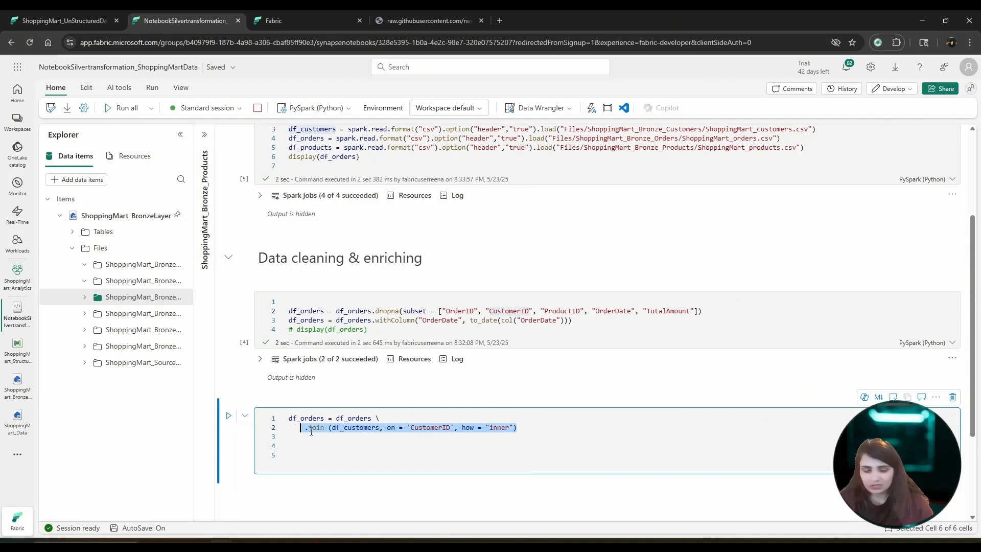
{"action": "left_click", "coordinate": [312, 439]}
{"action": "key", "text": "ctrl+v"}
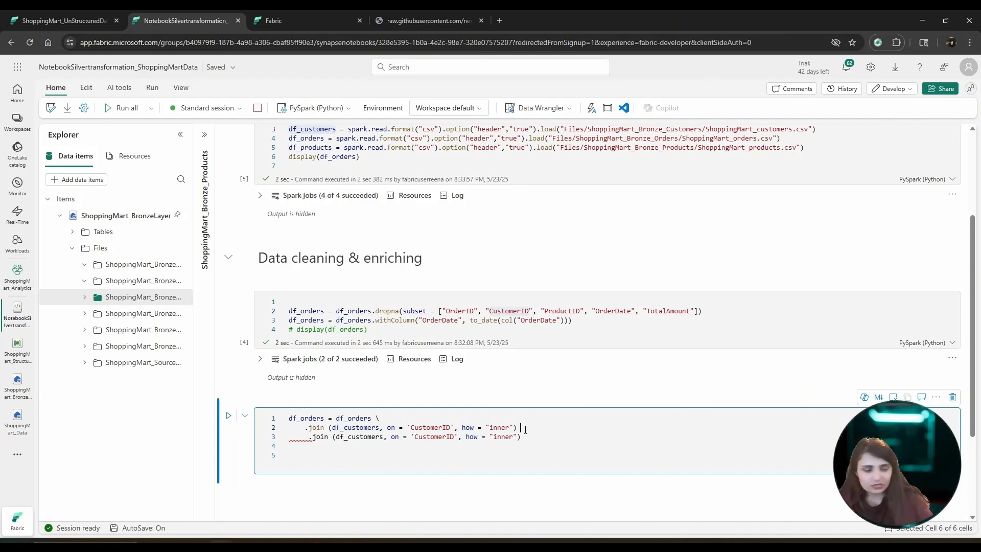
{"action": "left_click", "coordinate": [309, 437]}
{"action": "key", "text": "BackSpace"}
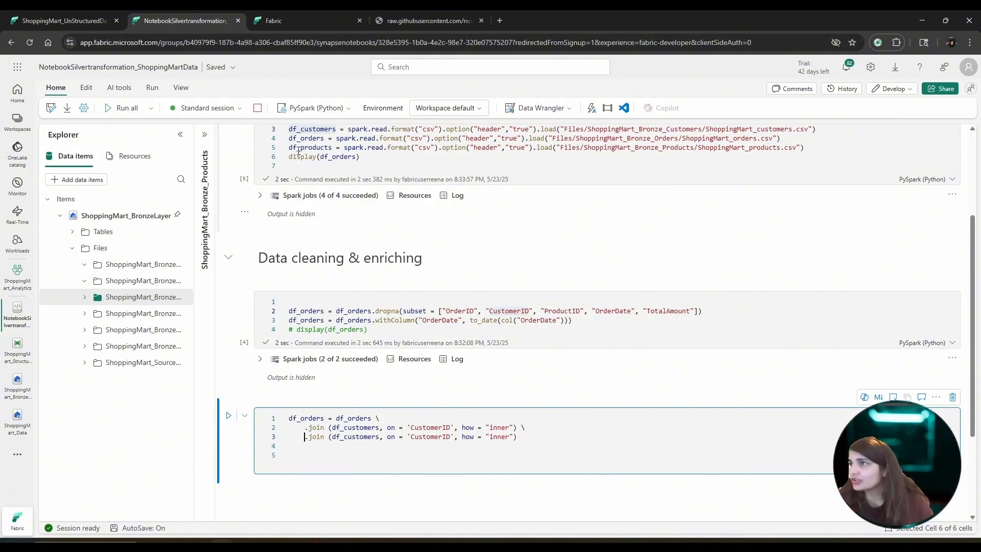
Change the duplicated join to use the products dataframe, with 'ProductID' as its key.
{"action": "left_click_drag", "start_coordinate": [332, 147], "coordinate": [293, 148]}
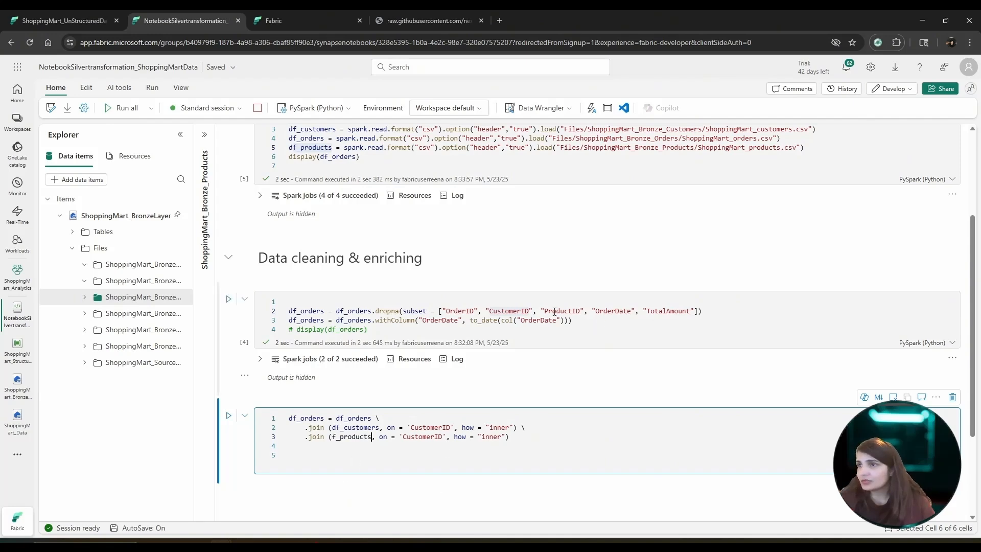
{"action": "left_click_drag", "start_coordinate": [544, 311], "coordinate": [581, 312]}
{"action": "key", "text": "ctrl+c"}
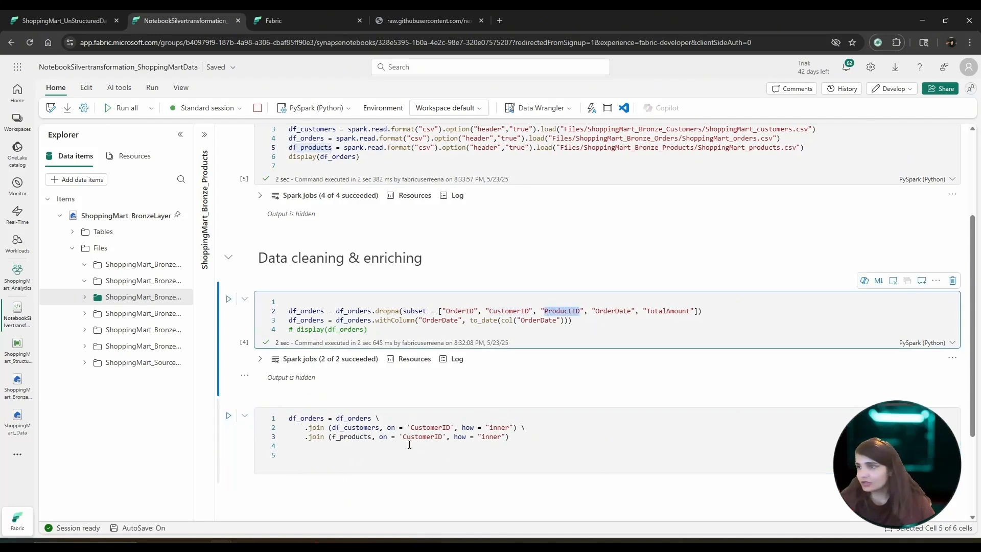
{"action": "left_click_drag", "start_coordinate": [405, 438], "coordinate": [443, 438]}
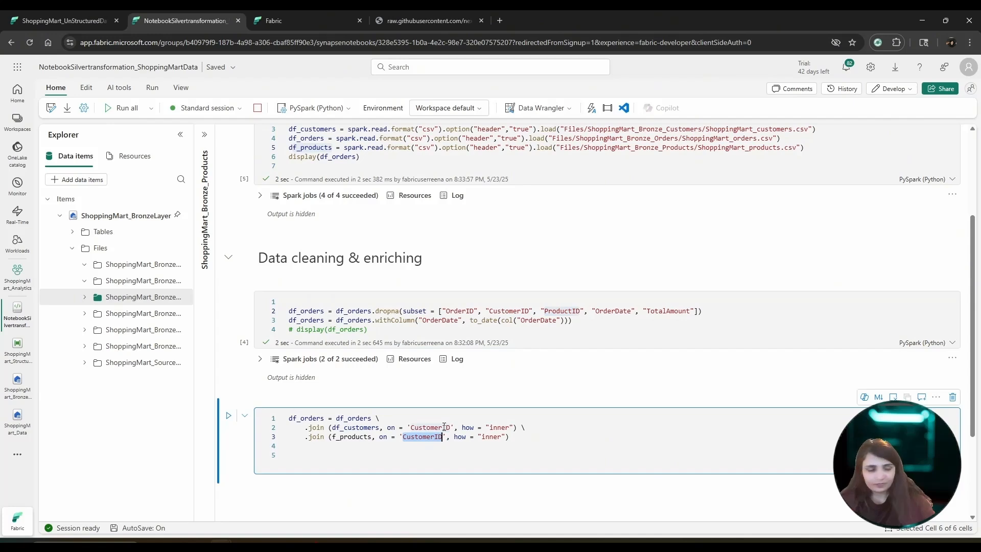
{"action": "key", "text": "ctrl+v"}
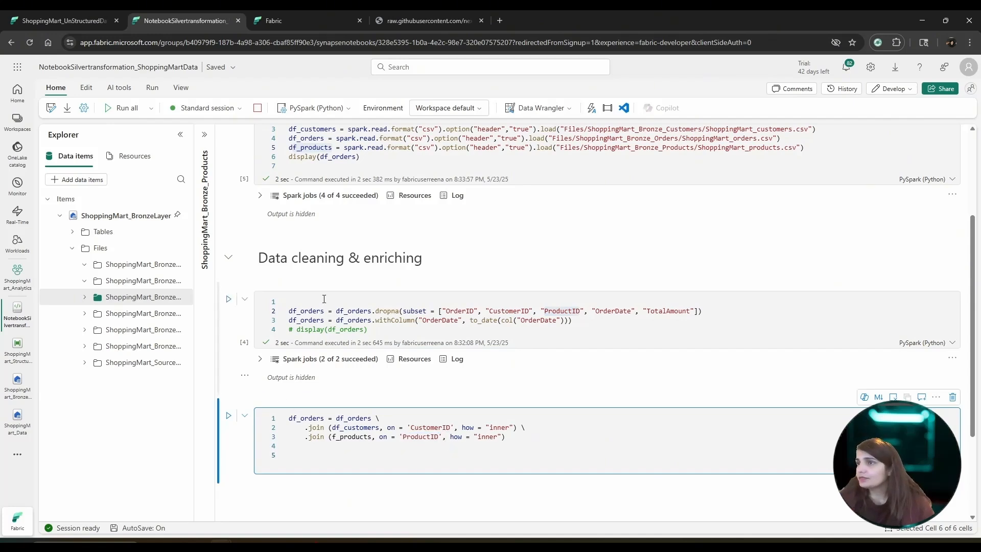
Copy the pyspark.sql.functions import and the three spark.read lines from the Load Bronze Data cell.
{"action": "scroll", "coordinate": [324, 299], "scroll_direction": "up", "scroll_amount": 2}
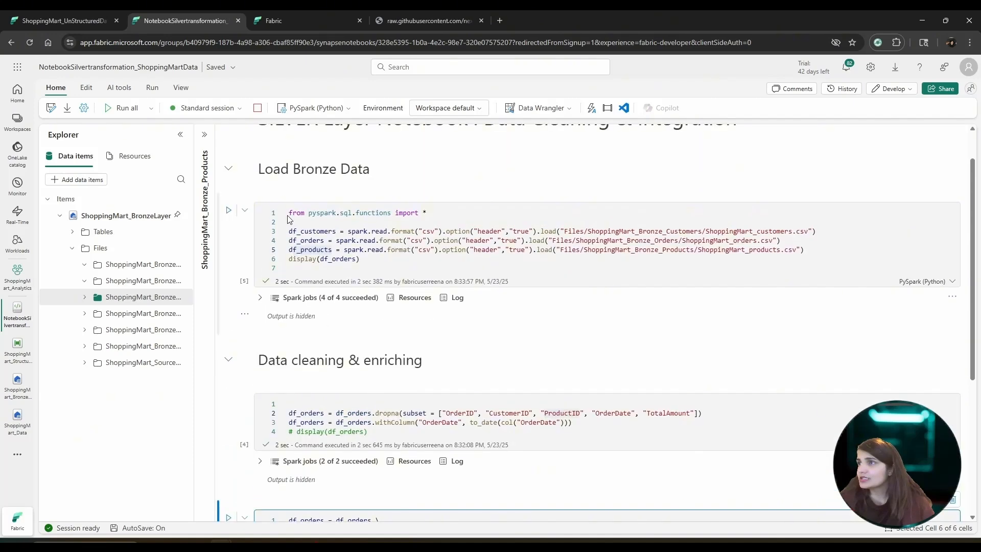
{"action": "left_click", "coordinate": [291, 247]}
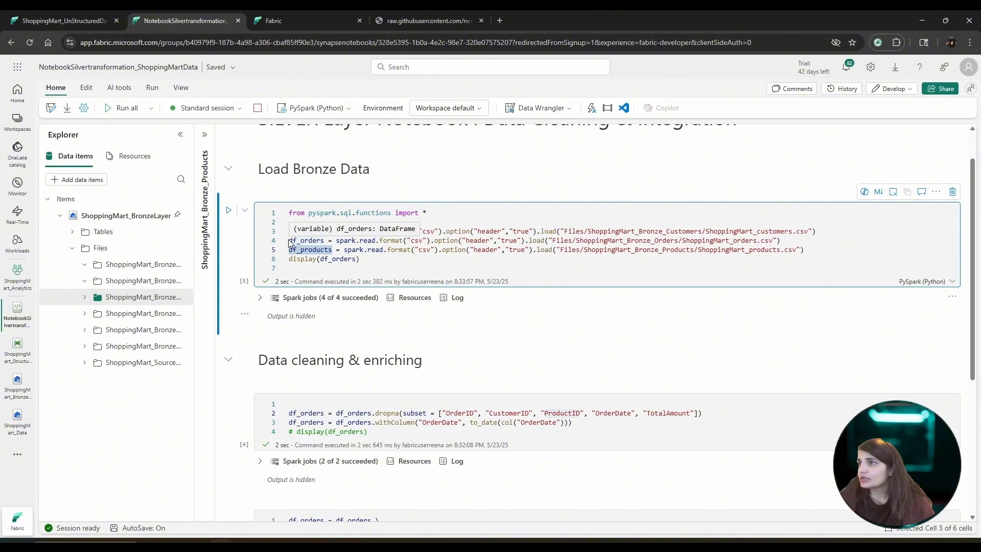
{"action": "left_click_drag", "start_coordinate": [289, 241], "coordinate": [787, 237]}
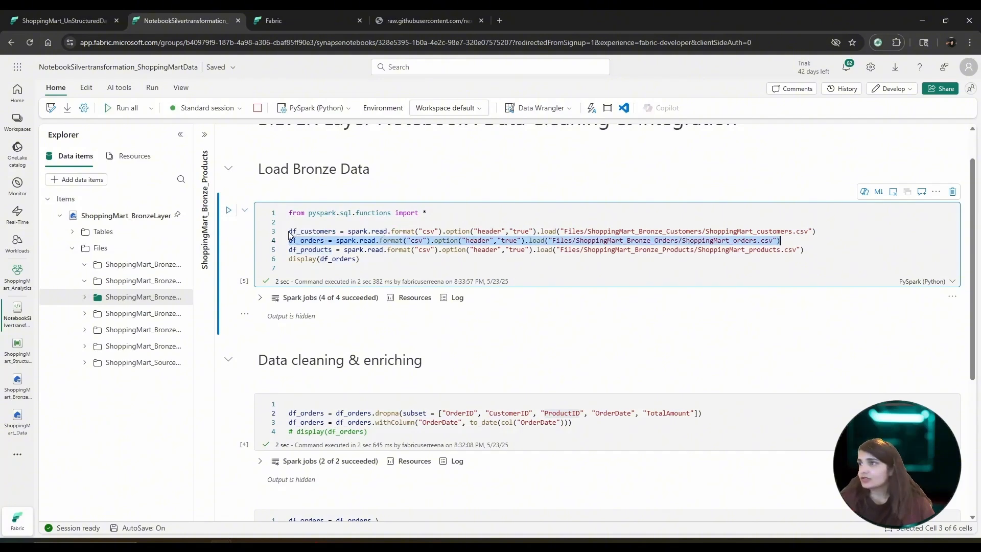
{"action": "scroll", "coordinate": [357, 286], "scroll_direction": "down", "scroll_amount": 2}
{"action": "scroll", "coordinate": [330, 206], "scroll_direction": "up", "scroll_amount": 1}
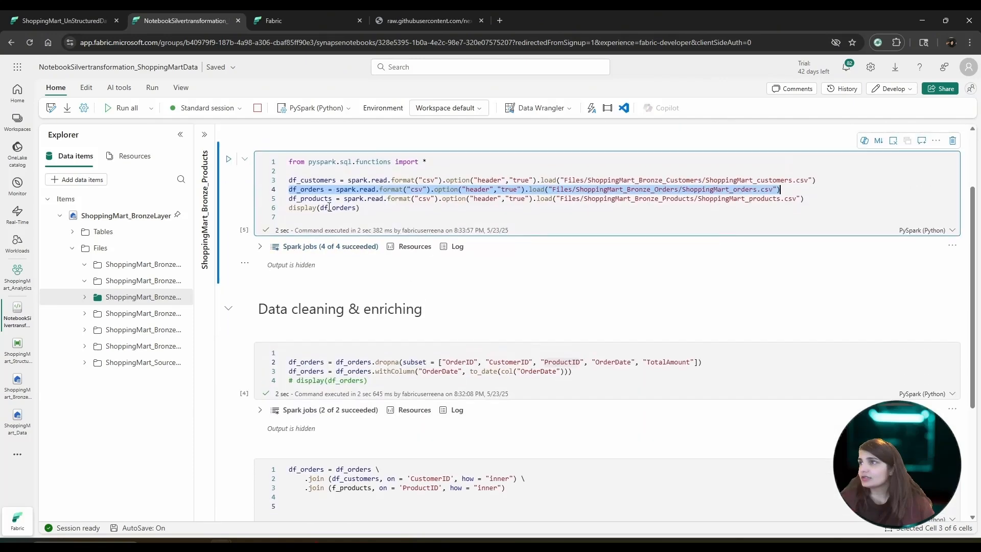
{"action": "left_click_drag", "start_coordinate": [289, 181], "coordinate": [340, 181]}
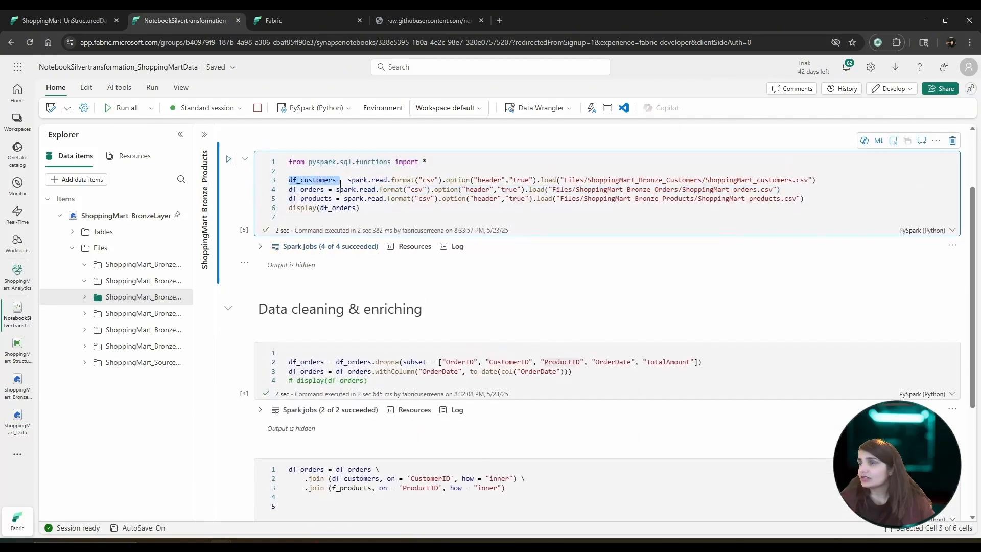
{"action": "left_click_drag", "start_coordinate": [290, 162], "coordinate": [809, 198]}
{"action": "key", "text": "ctrl+c"}
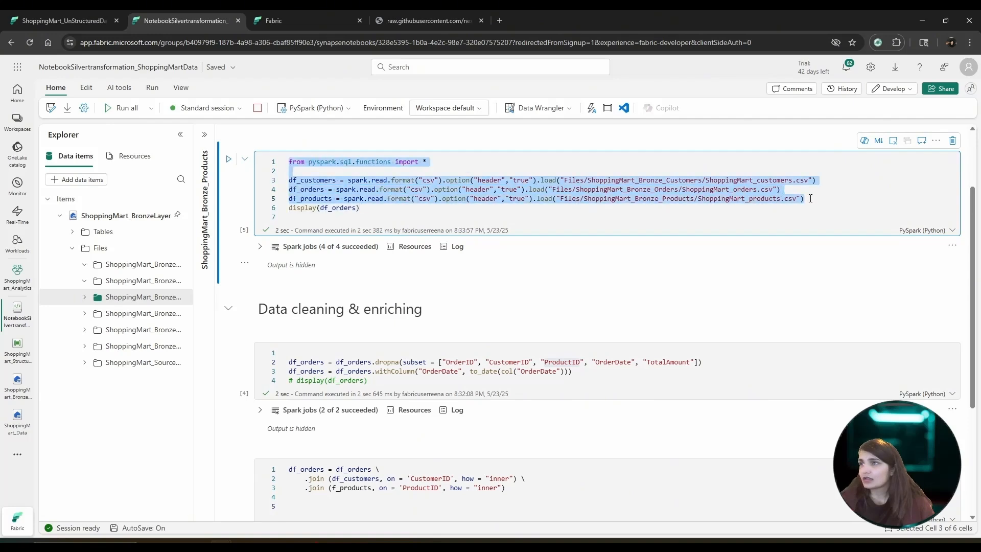
Paste the import and load statements above the join code in the last cell, separated from it by a blank line.
{"action": "scroll", "coordinate": [315, 420], "scroll_direction": "down", "scroll_amount": 2}
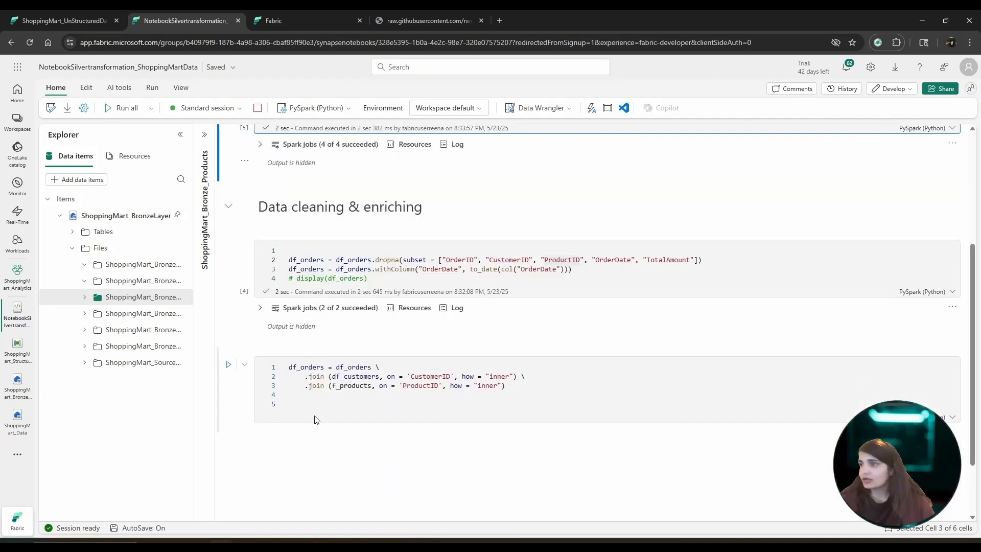
{"action": "left_click", "coordinate": [282, 367]}
{"action": "left_click", "coordinate": [282, 367]}
{"action": "double_click", "coordinate": [290, 367]}
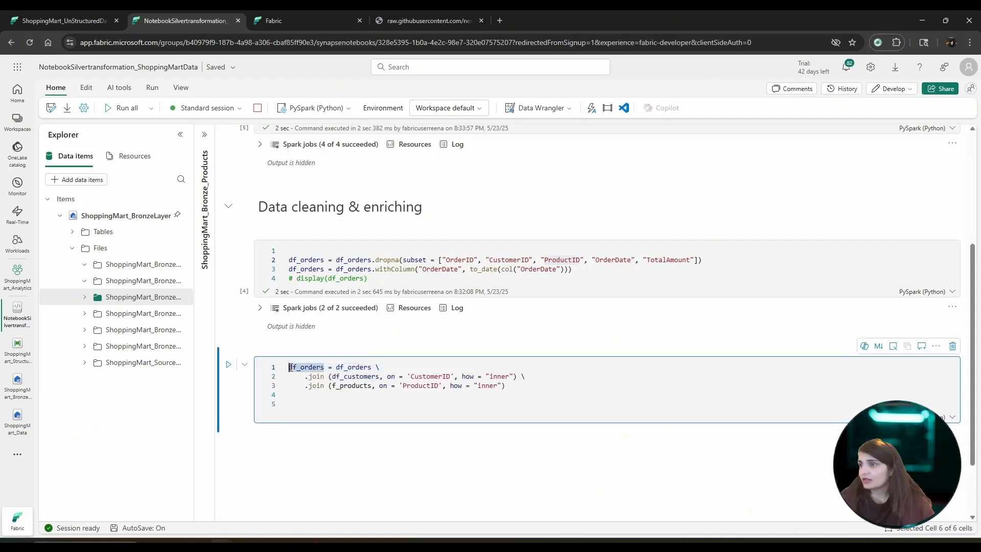
{"action": "left_click", "coordinate": [290, 367]}
{"action": "key", "text": "Return"}
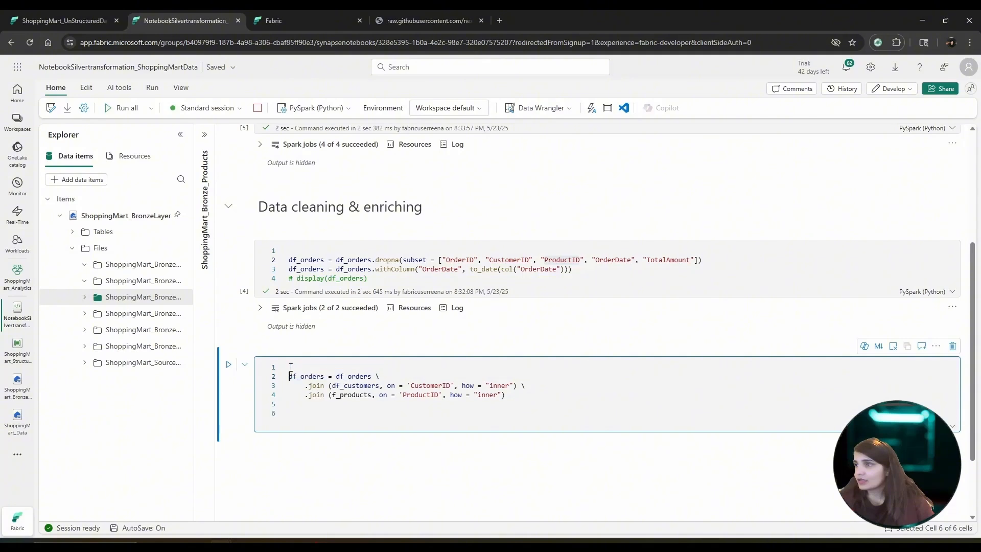
{"action": "key", "text": "ctrl+v"}
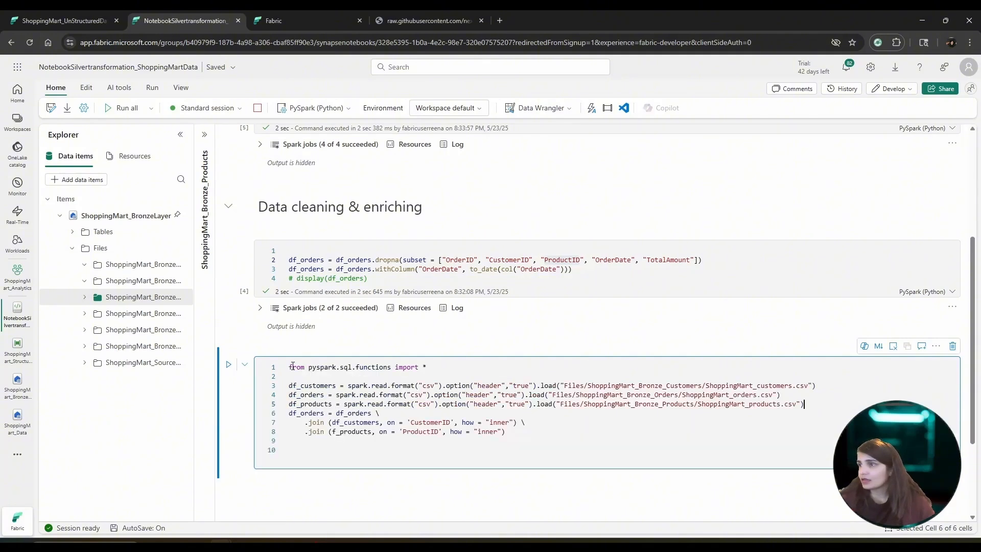
{"action": "key", "text": "Return"}
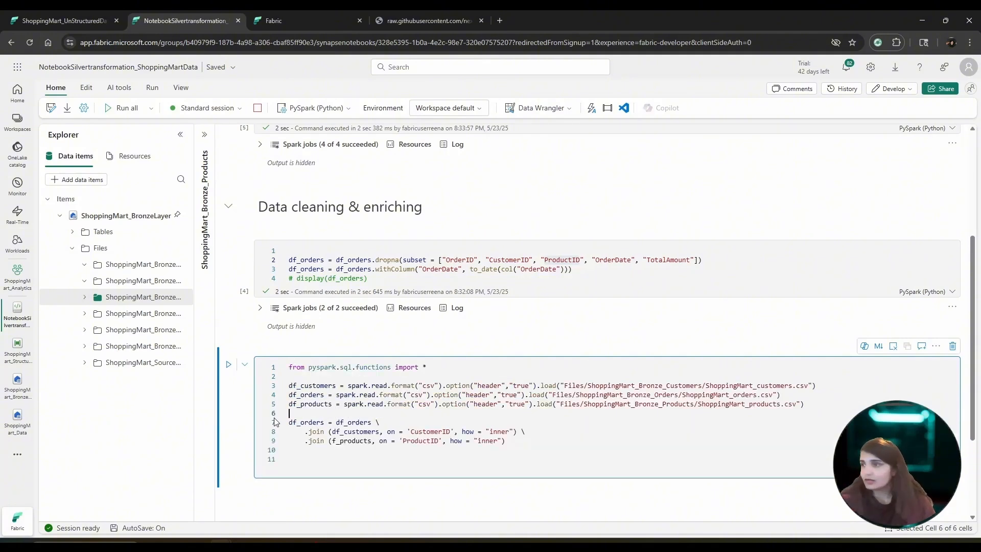
Copy the dropna and OrderDate to_date lines from the cleaning cell into the join cell, between the load statements and the joins.
{"action": "left_click_drag", "start_coordinate": [604, 268], "coordinate": [292, 253]}
{"action": "key", "text": "ctrl+c"}
{"action": "left_click", "coordinate": [812, 403]}
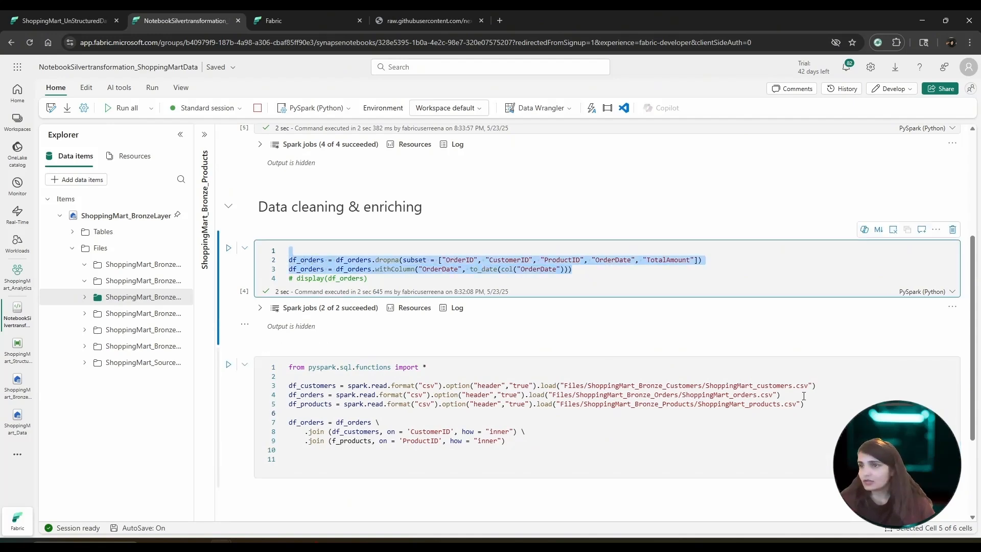
{"action": "key", "text": "Return"}
{"action": "key", "text": "Return"}
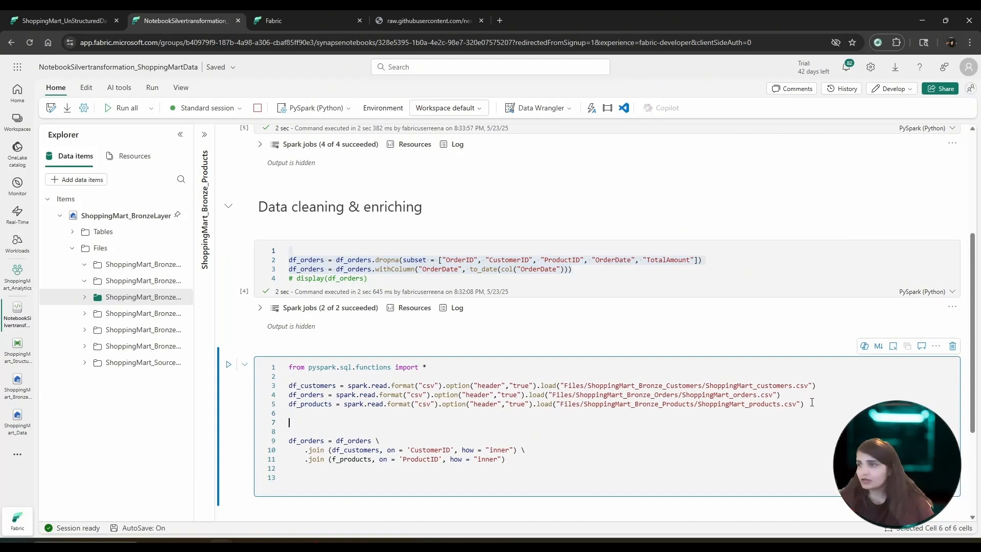
{"action": "key", "text": "ctrl+v"}
{"action": "scroll", "coordinate": [313, 462], "scroll_direction": "down", "scroll_amount": 2}
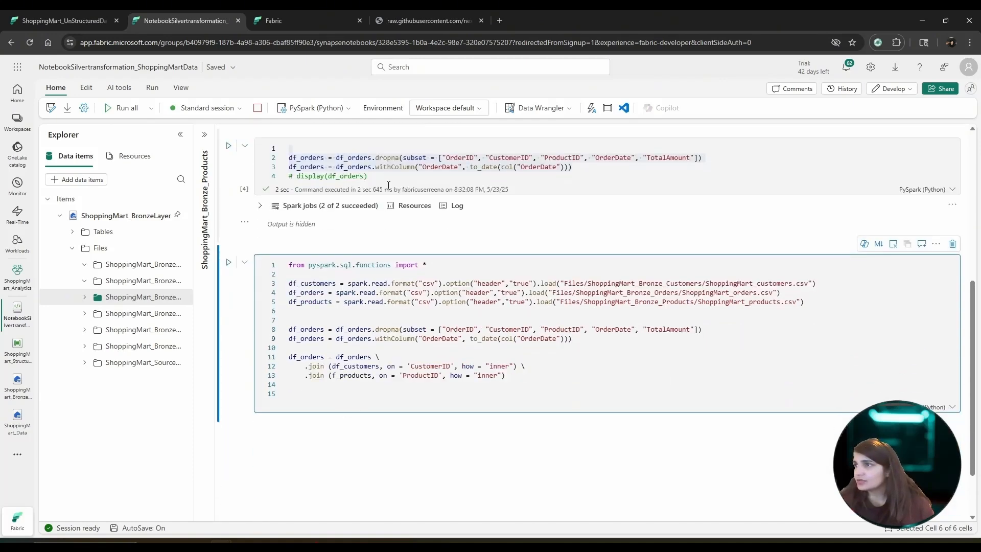
Complete the join cell with df_products in the second join and display(df_orders) as its last line, and run it.
{"action": "left_click_drag", "start_coordinate": [384, 180], "coordinate": [289, 177]}
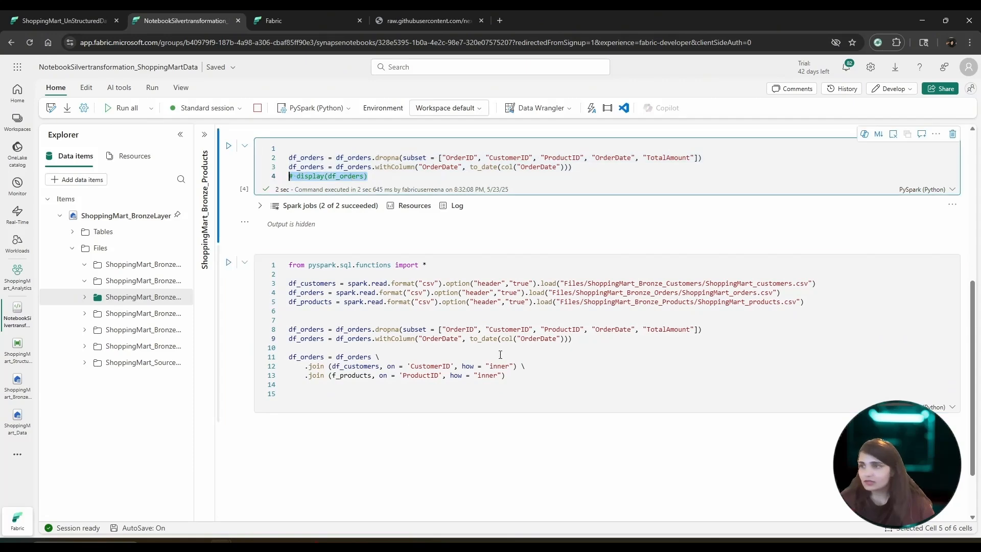
{"action": "left_click", "coordinate": [522, 380]}
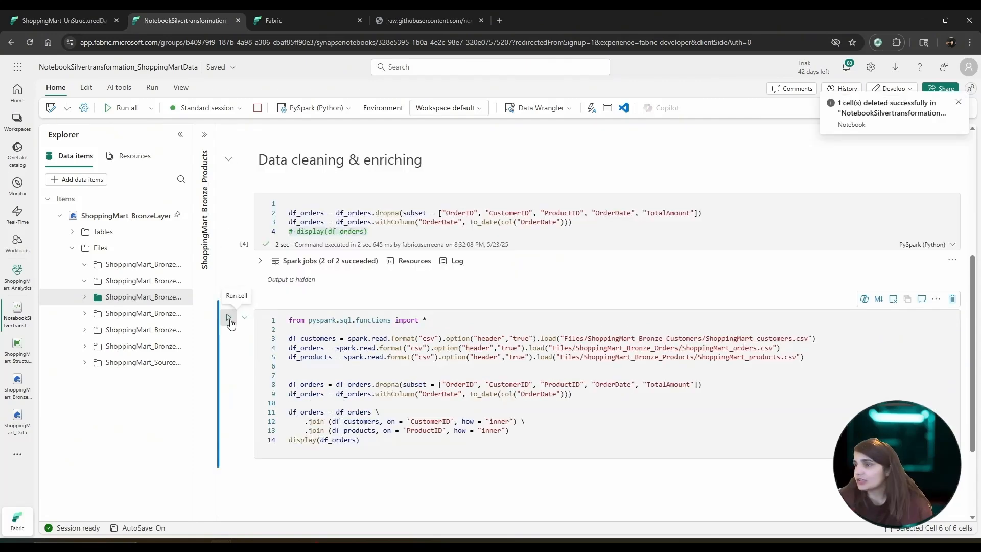
{"action": "left_click", "coordinate": [228, 317]}
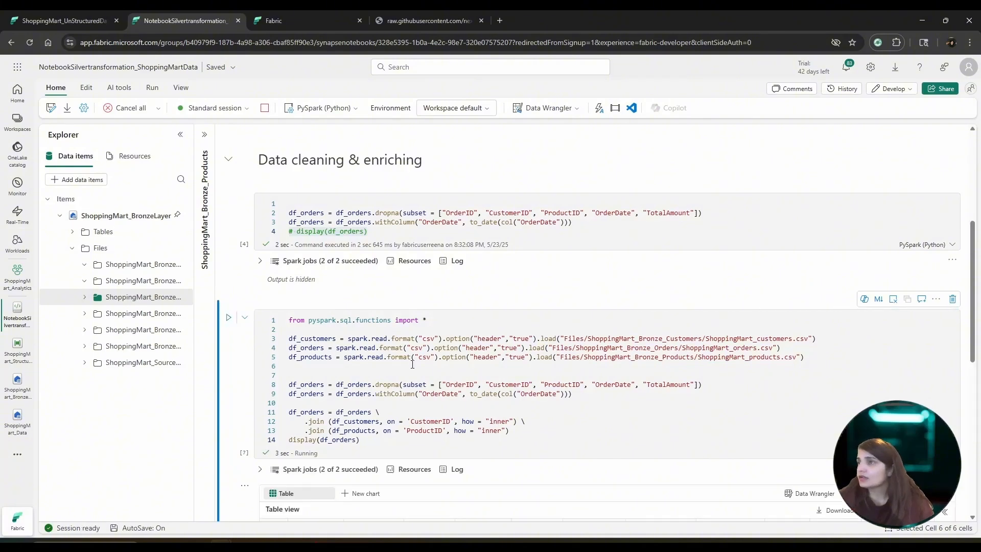
Examine the joined output table, checking the order, customer and product columns across its full width.
{"action": "scroll", "coordinate": [414, 383], "scroll_direction": "down", "scroll_amount": 3}
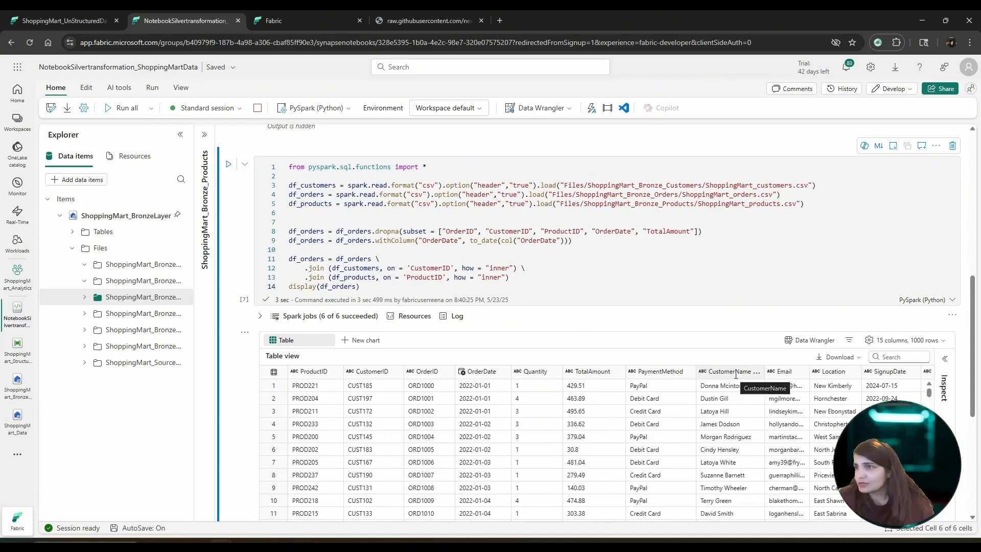
{"action": "scroll", "coordinate": [735, 375], "scroll_direction": "down", "scroll_amount": 3}
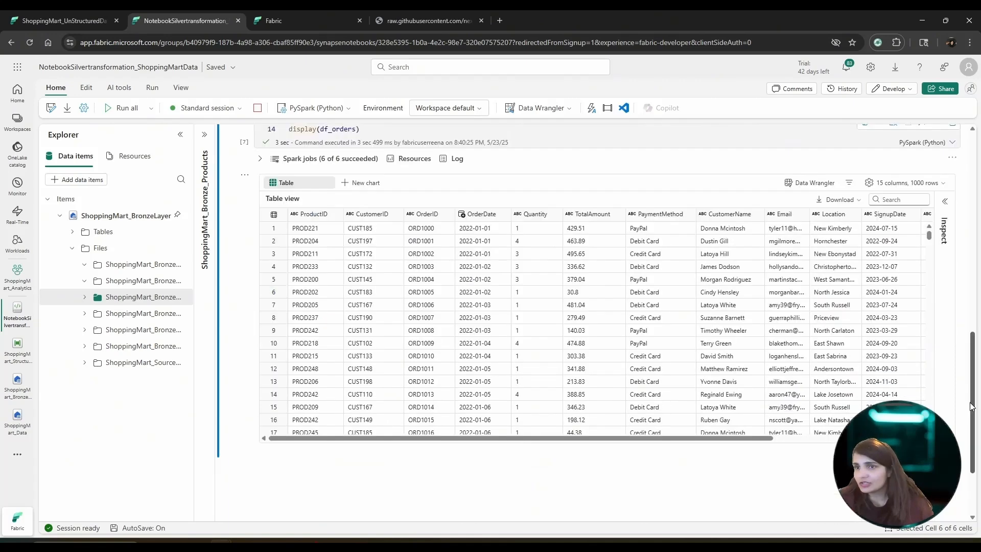
{"action": "left_click_drag", "start_coordinate": [761, 439], "coordinate": [808, 440]}
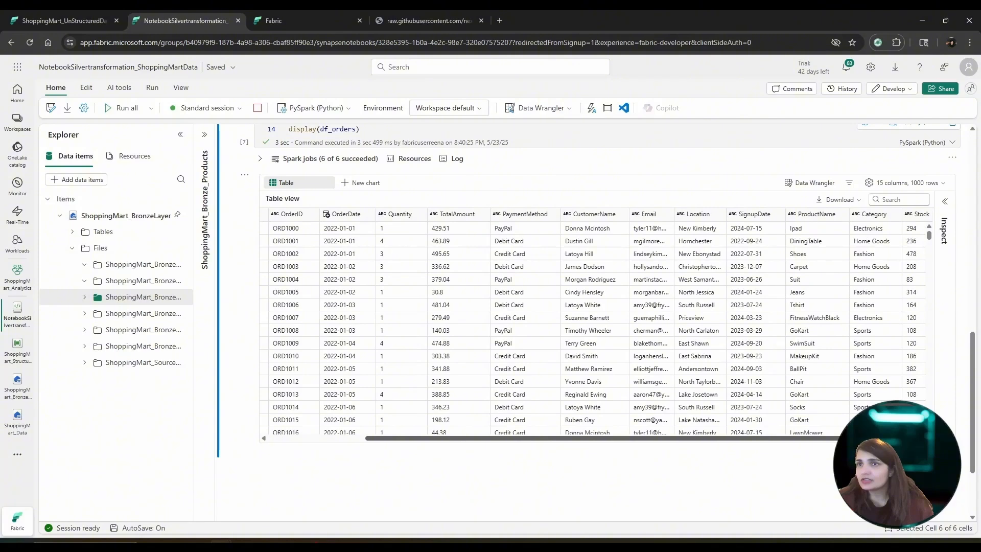
{"action": "scroll", "coordinate": [595, 325], "scroll_direction": "right", "scroll_amount": 3}
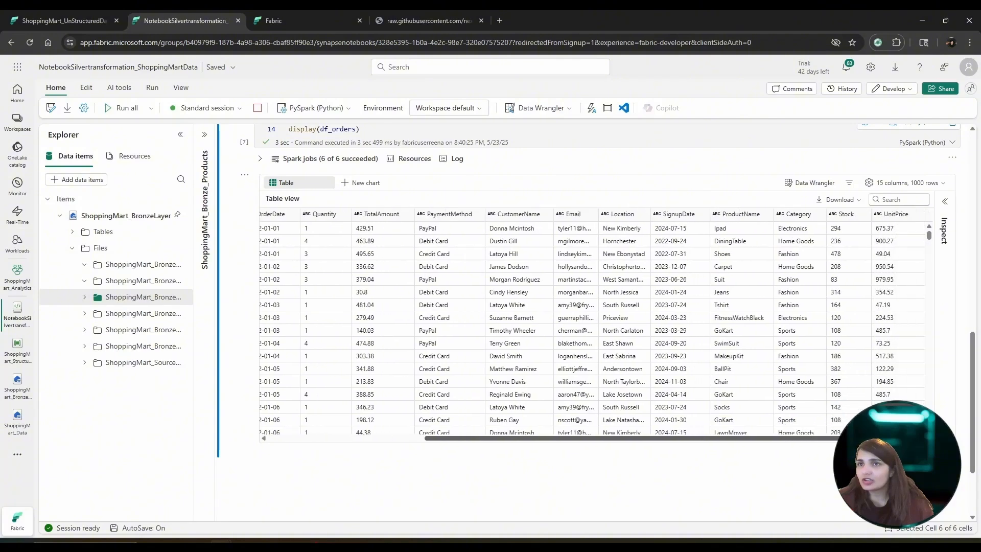
{"action": "left_click_drag", "start_coordinate": [843, 438], "coordinate": [675, 438]}
{"action": "scroll", "coordinate": [670, 473], "scroll_direction": "up", "scroll_amount": 4}
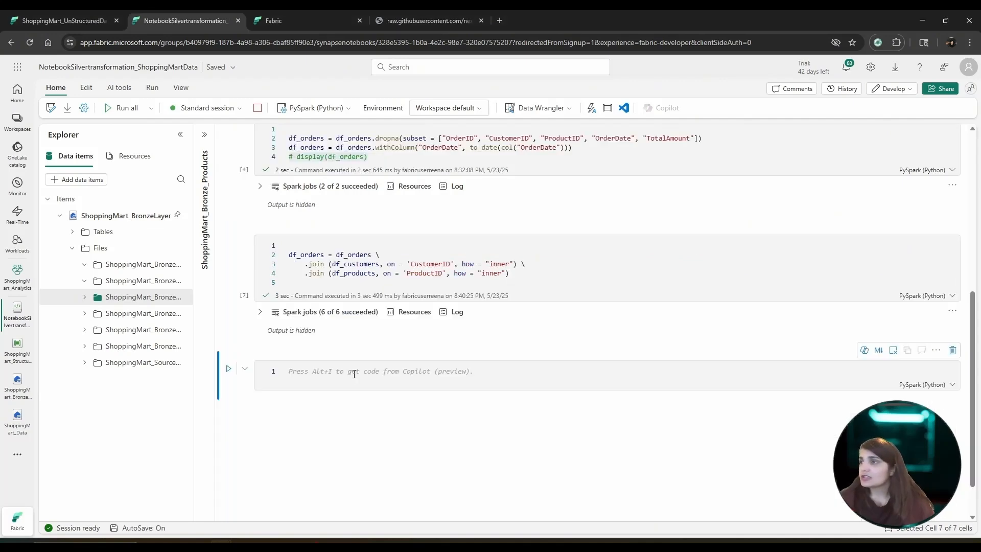
Start the new empty code cell with df_orders.write, reusing the dataframe name from the join cell.
{"action": "left_click", "coordinate": [356, 373]}
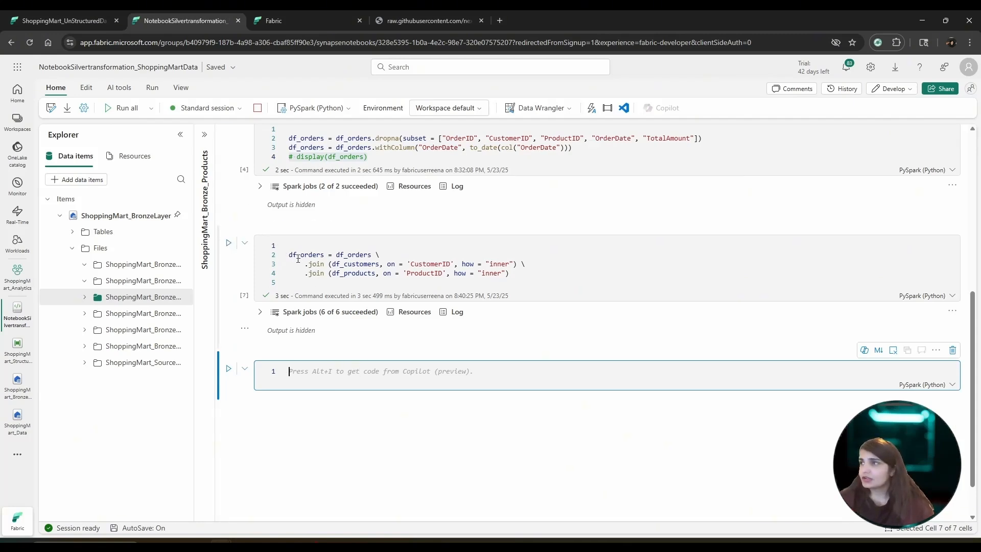
{"action": "left_click_drag", "start_coordinate": [289, 255], "coordinate": [326, 255]}
{"action": "key", "text": "ctrl+c"}
{"action": "left_click", "coordinate": [297, 369]}
{"action": "key", "text": "ctrl+v"}
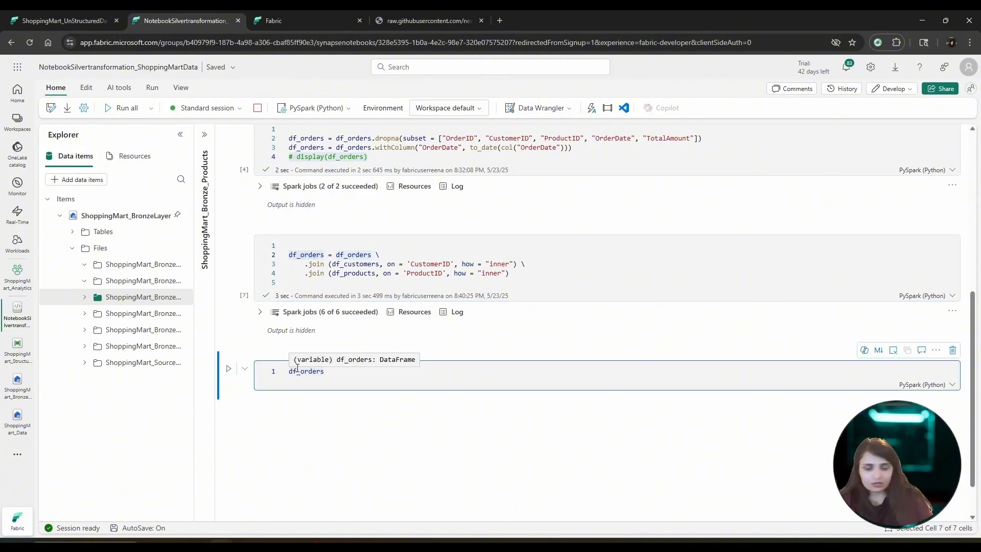
{"action": "type", "text": ".write"}
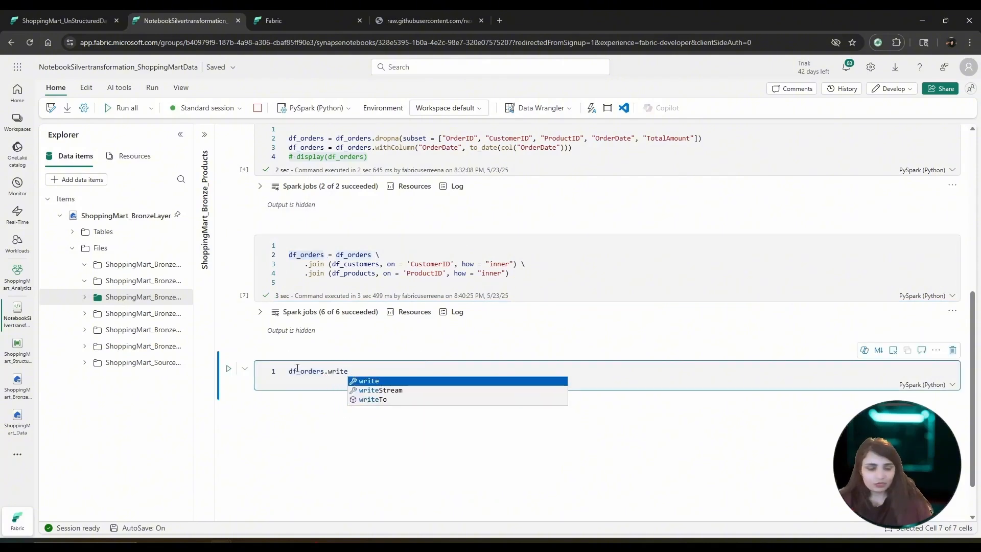
Append .mode("overwrite") to the df_orders.write statement.
{"action": "type", "text": ".mode("}
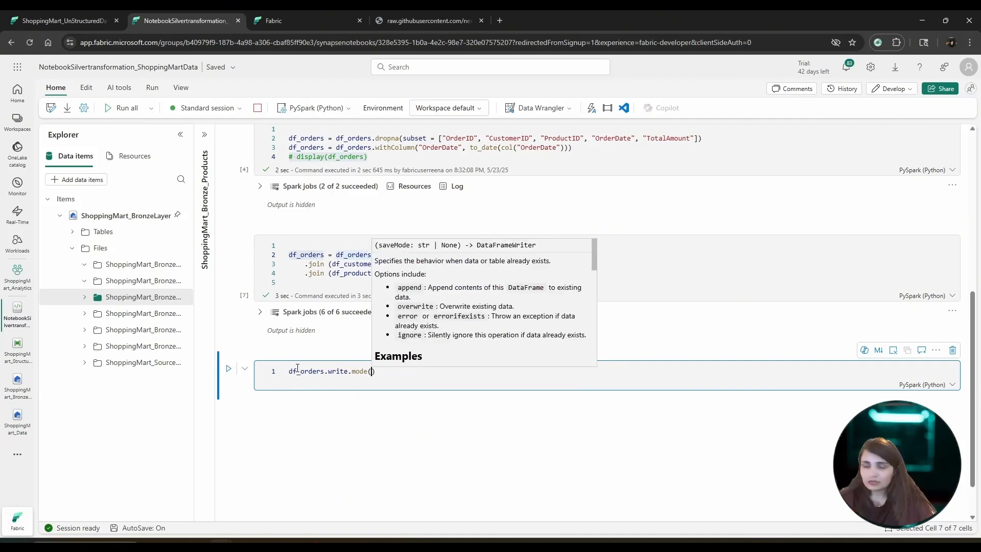
{"action": "type", "text": "\"over"}
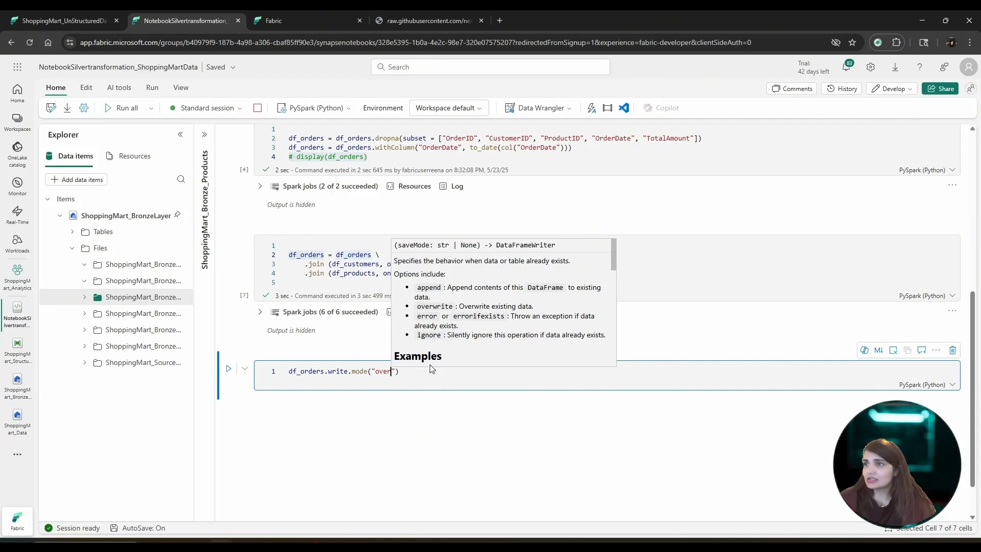
{"action": "type", "text": "write"}
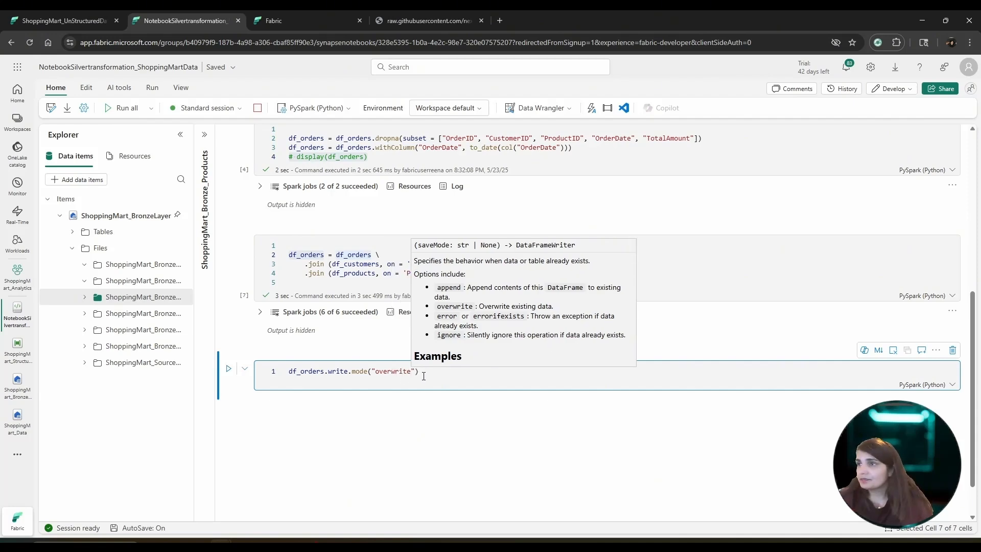
Append .parquet("") with an empty quoted path to the df_orders.write.mode("overwrite") statement.
{"action": "left_click", "coordinate": [424, 372]}
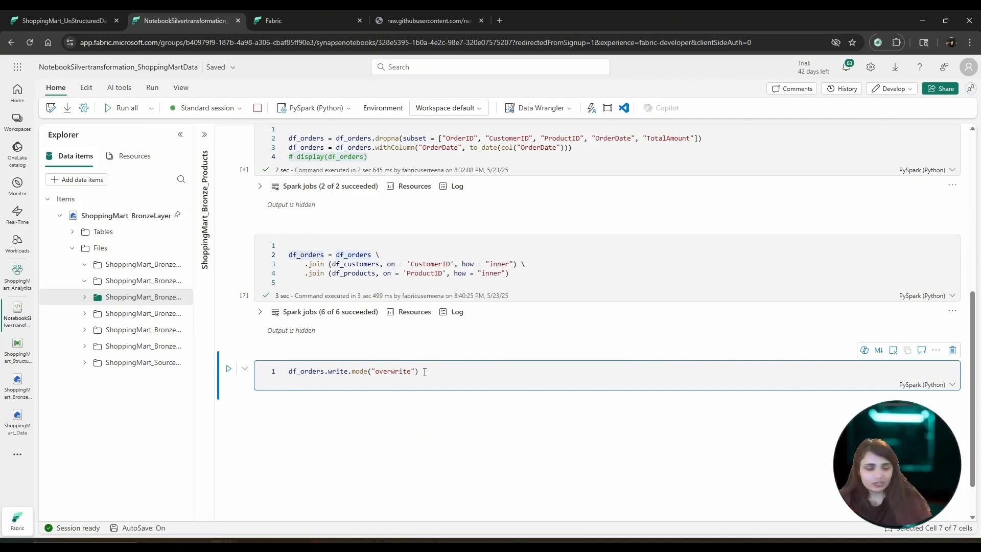
{"action": "type", "text": ".par"}
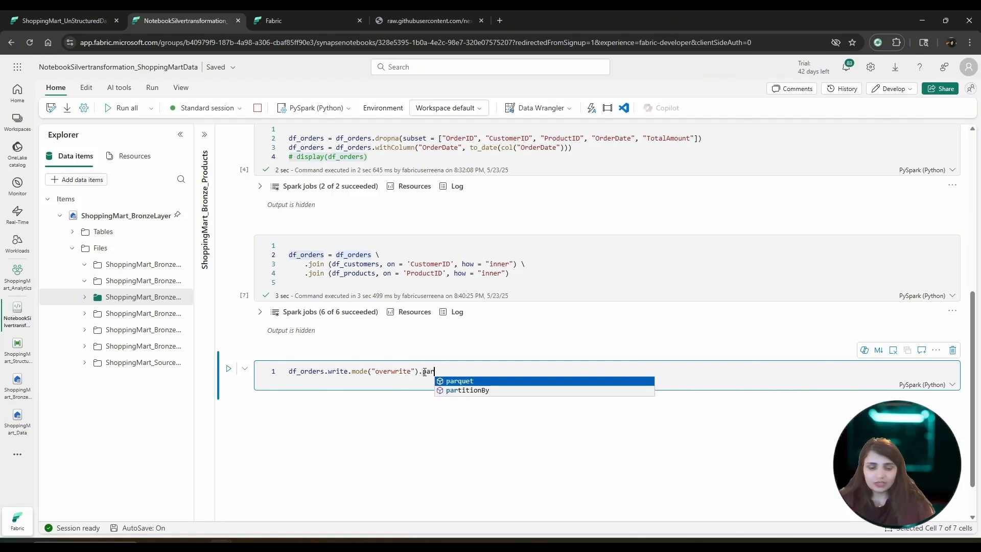
{"action": "type", "text": "quet"}
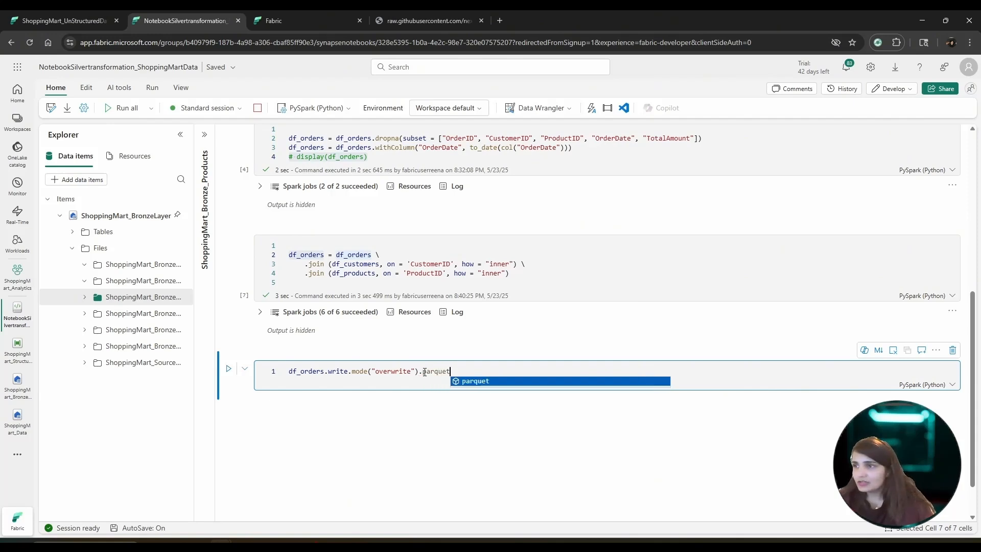
{"action": "type", "text": "("}
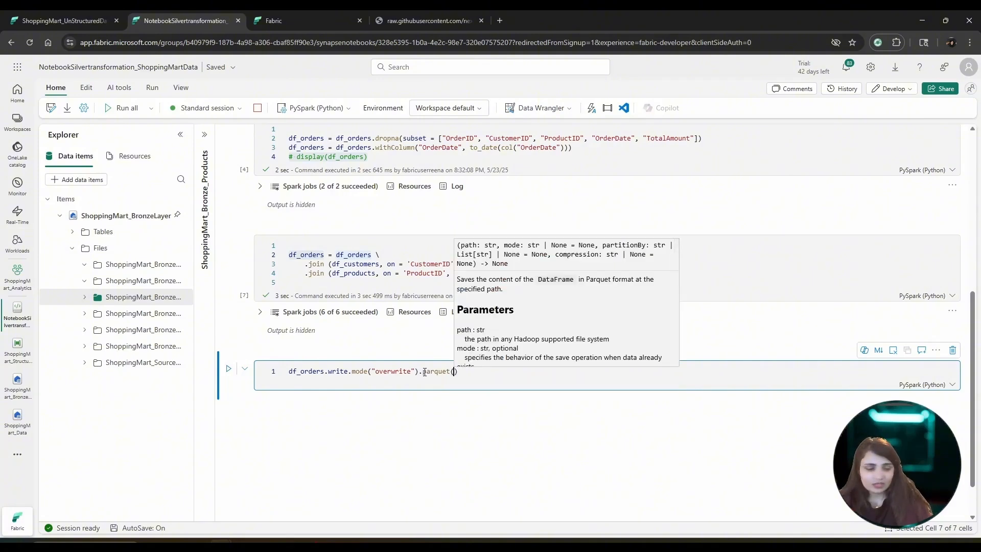
{"action": "type", "text": "\""}
Copy Files/ShoppingMart_Bronze_Customers/ShoppingMart_customers from the customers load line and paste it as the parquet output path.
{"action": "scroll", "coordinate": [569, 211], "scroll_direction": "up", "scroll_amount": 5}
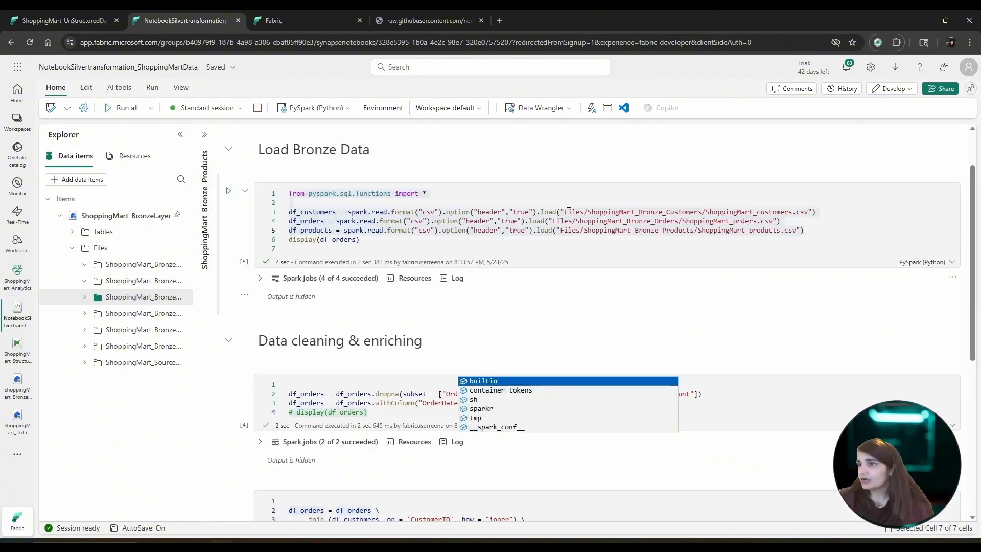
{"action": "left_click_drag", "start_coordinate": [567, 211], "coordinate": [721, 215]}
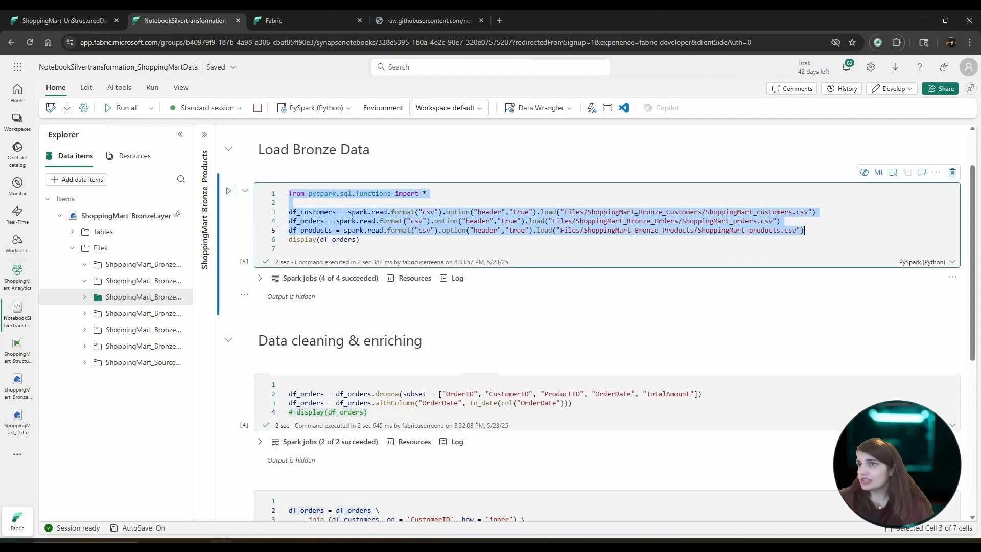
{"action": "left_click", "coordinate": [588, 213]}
{"action": "left_click_drag", "start_coordinate": [565, 213], "coordinate": [792, 211]}
{"action": "scroll", "coordinate": [614, 304], "scroll_direction": "down", "scroll_amount": 6}
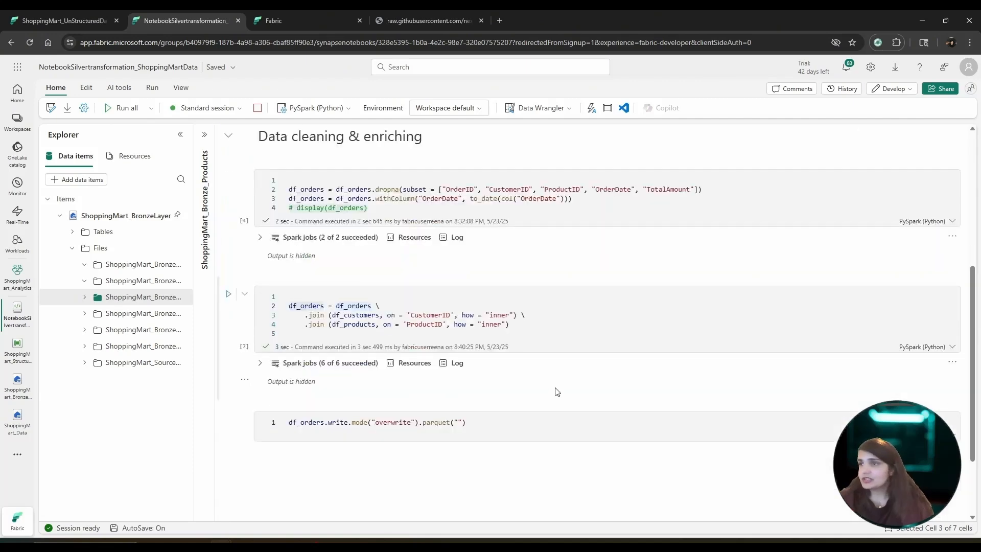
{"action": "left_click", "coordinate": [458, 321]}
{"action": "key", "text": "ctrl+v"}
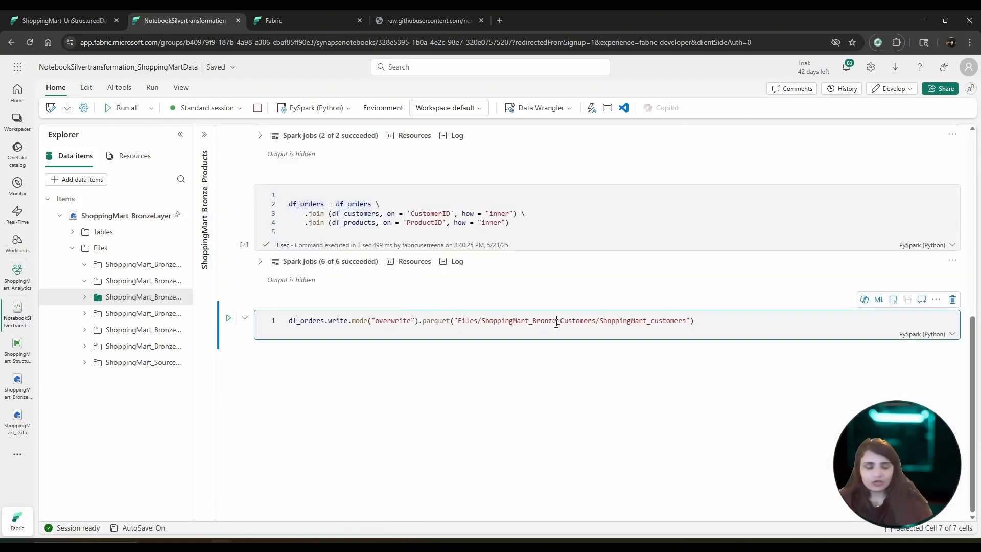
Replace Bronze with Silver in the folder name of the parquet output path.
{"action": "key", "text": "BackSpace"}
{"action": "key", "text": "BackSpace"}
{"action": "key", "text": "BackSpace"}
{"action": "key", "text": "BackSpace"}
{"action": "key", "text": "BackSpace"}
{"action": "key", "text": "BackSpace"}
{"action": "type", "text": "Si"}
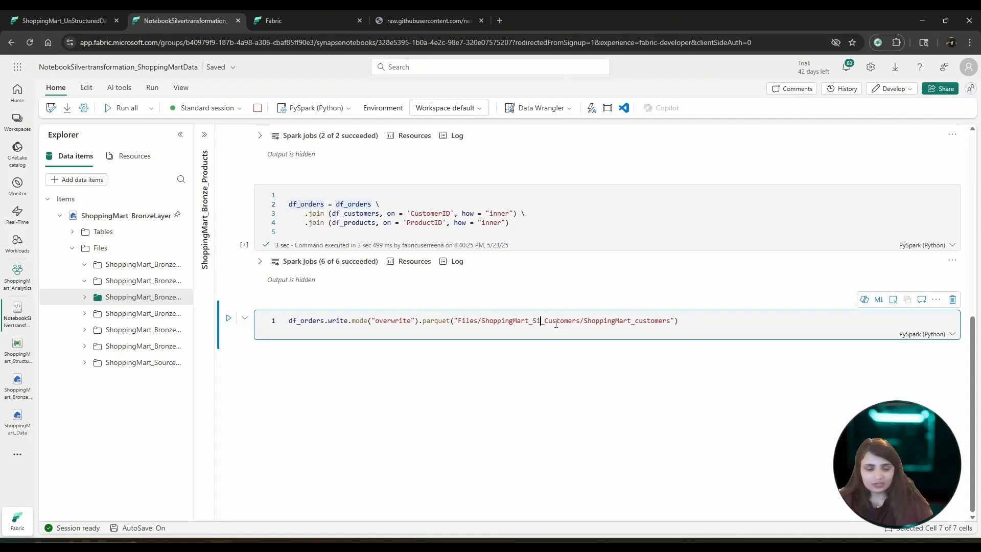
{"action": "type", "text": "lver"}
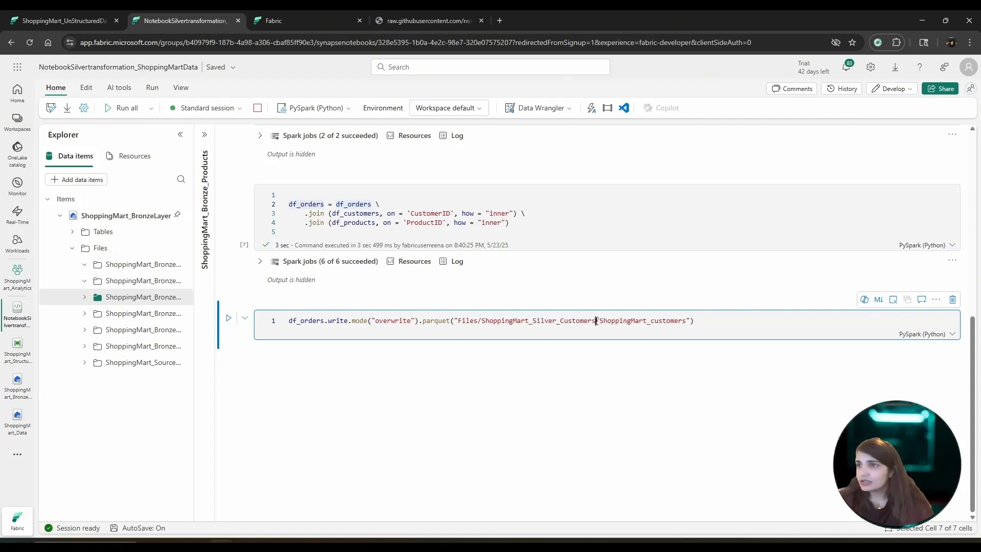
Replace Customers with Orders in the output folder name so the folder reads ShoppingMart_Silver_Orders.
{"action": "key", "text": "BackSpace"}
{"action": "key", "text": "BackSpace"}
{"action": "key", "text": "BackSpace"}
{"action": "key", "text": "BackSpace"}
{"action": "key", "text": "BackSpace"}
{"action": "key", "text": "BackSpace"}
{"action": "key", "text": "BackSpace"}
{"action": "key", "text": "BackSpace"}
{"action": "key", "text": "BackSpace"}
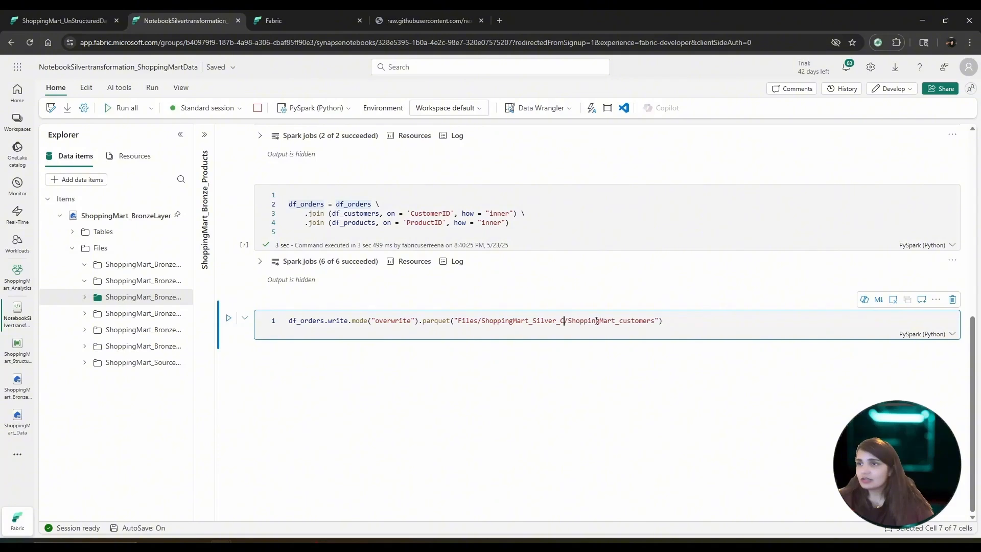
{"action": "type", "text": "Orders"}
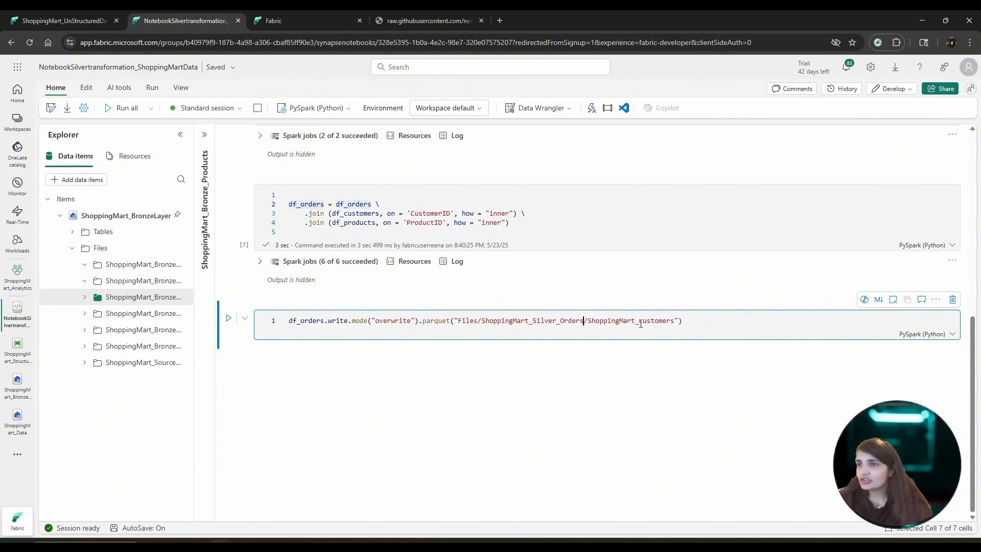
Extend the last part of the parquet output path to ShoppingMart_customers_orderdata.
{"action": "left_click_drag", "start_coordinate": [640, 322], "coordinate": [656, 323]}
{"action": "left_click", "coordinate": [676, 321]}
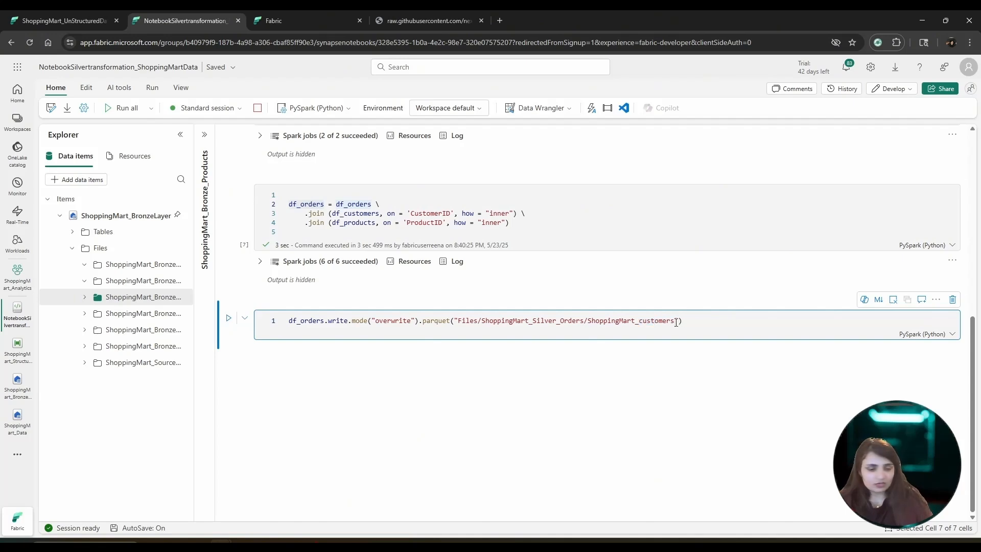
{"action": "type", "text": "order"}
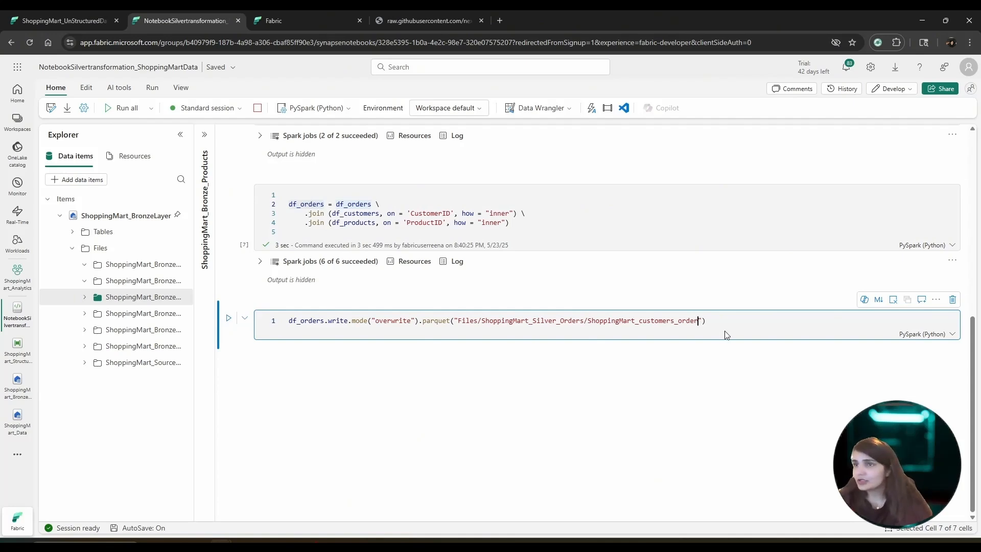
{"action": "type", "text": "data"}
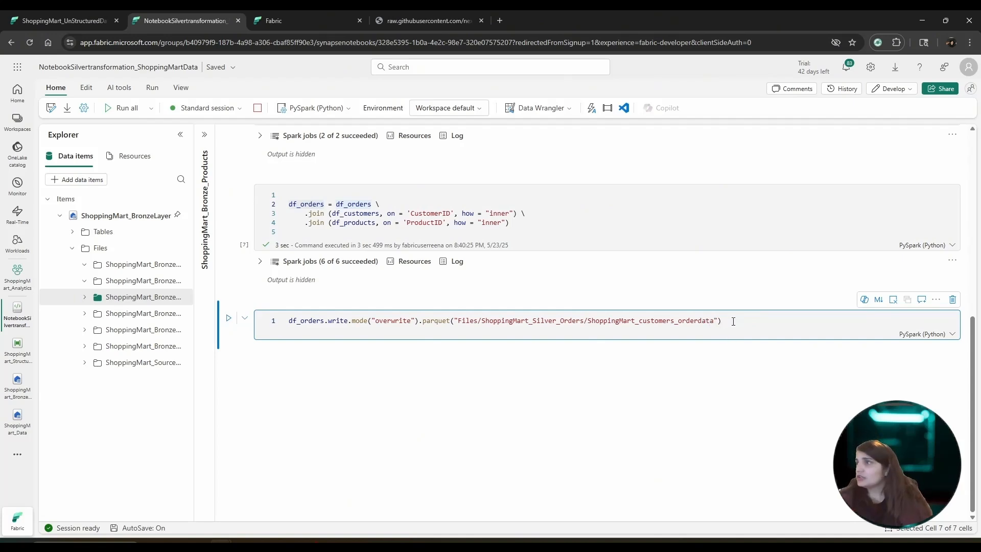
Collapse the ShoppingMart_BronzeLayer lakehouse in the notebook's explorer and widen the explorer pane.
{"action": "mouse_move", "coordinate": [670, 345]}
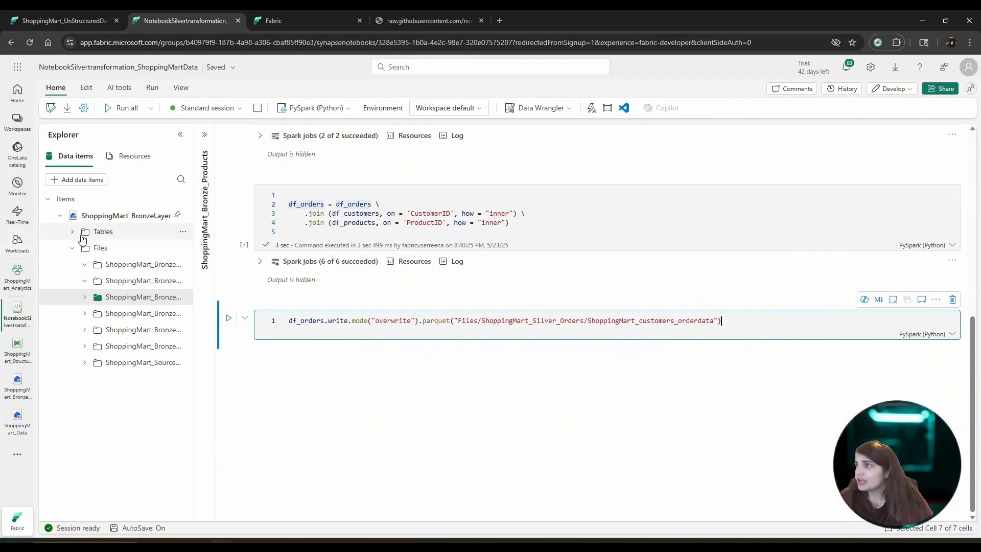
{"action": "mouse_move", "coordinate": [436, 298]}
{"action": "left_click_drag", "start_coordinate": [481, 320], "coordinate": [714, 321]}
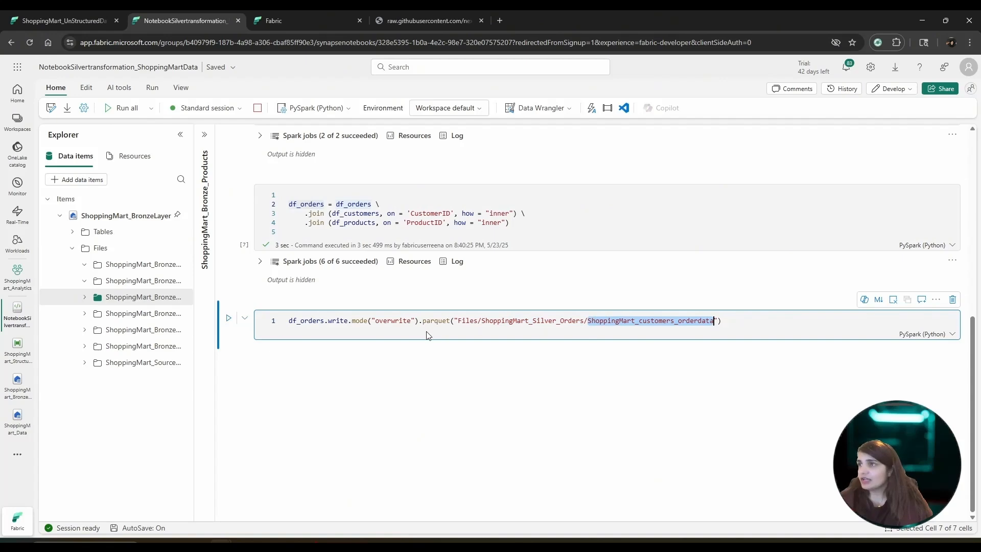
{"action": "scroll", "coordinate": [430, 328], "scroll_direction": "up", "scroll_amount": 5}
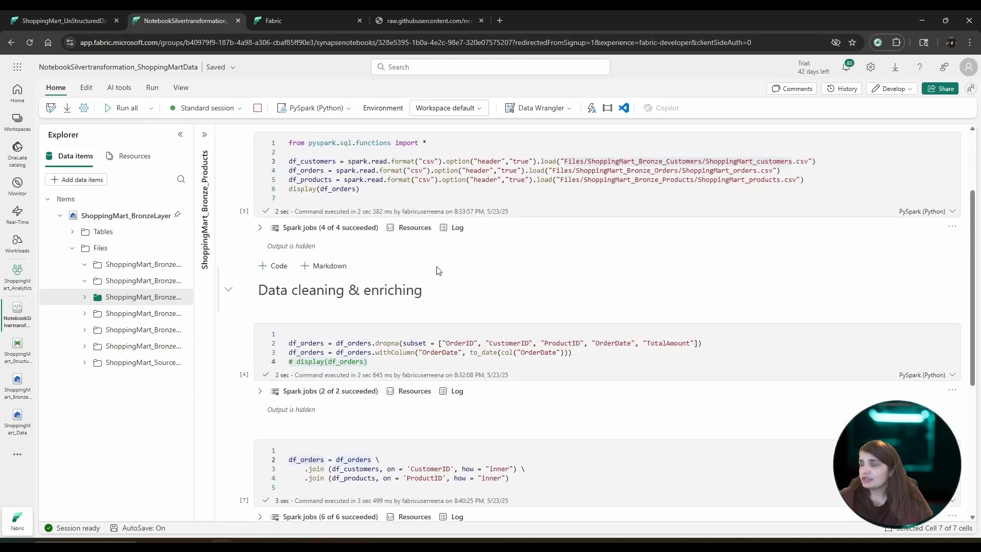
{"action": "scroll", "coordinate": [501, 346], "scroll_direction": "down", "scroll_amount": 2}
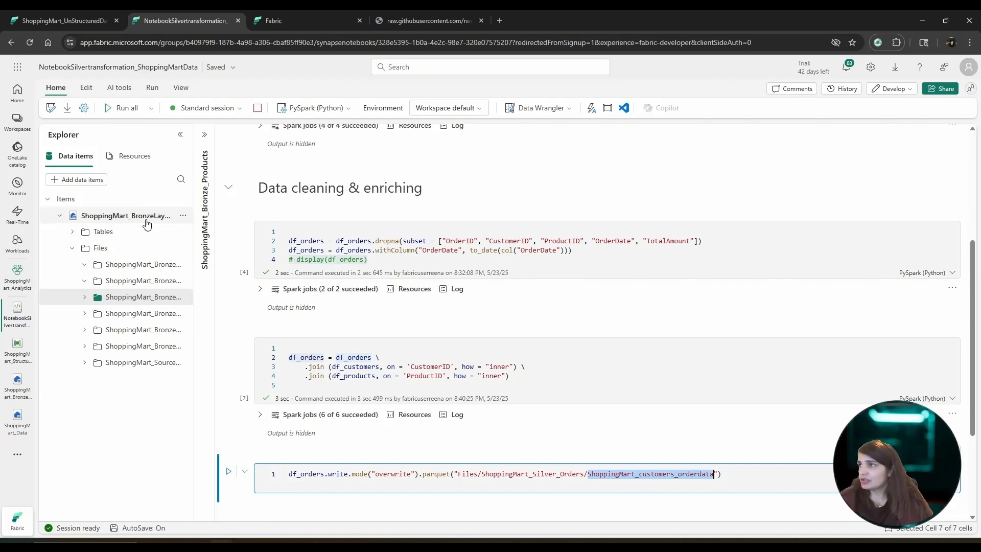
{"action": "left_click", "coordinate": [60, 216]}
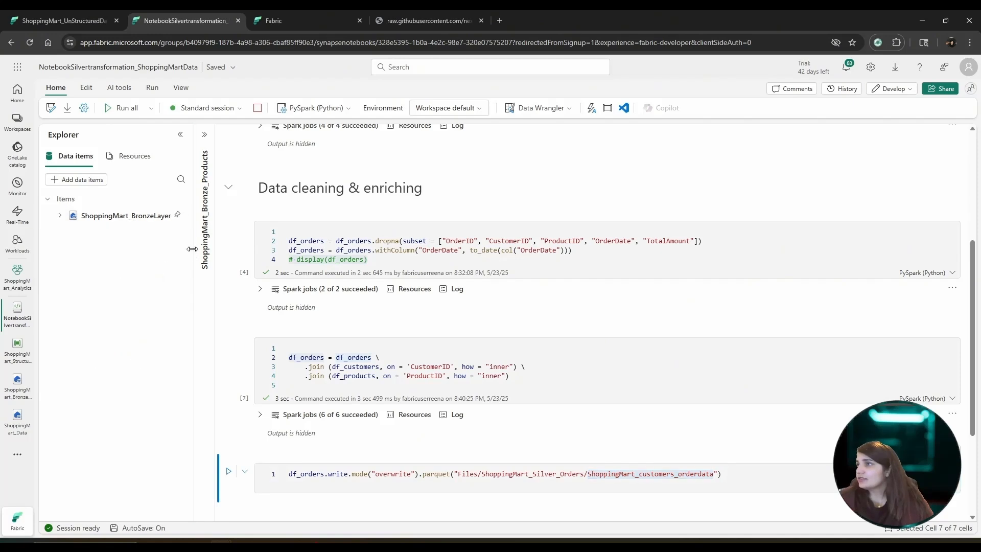
{"action": "left_click_drag", "start_coordinate": [193, 249], "coordinate": [217, 250]}
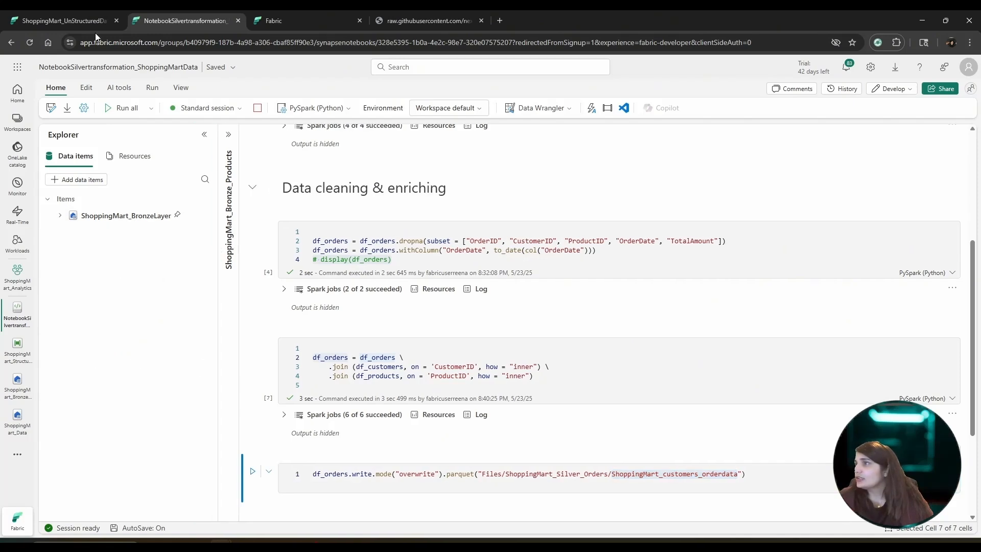
Open the ShoppingMart_Analytics workspace and start a new lakehouse for the Silver data task.
{"action": "left_click", "coordinate": [67, 11]}
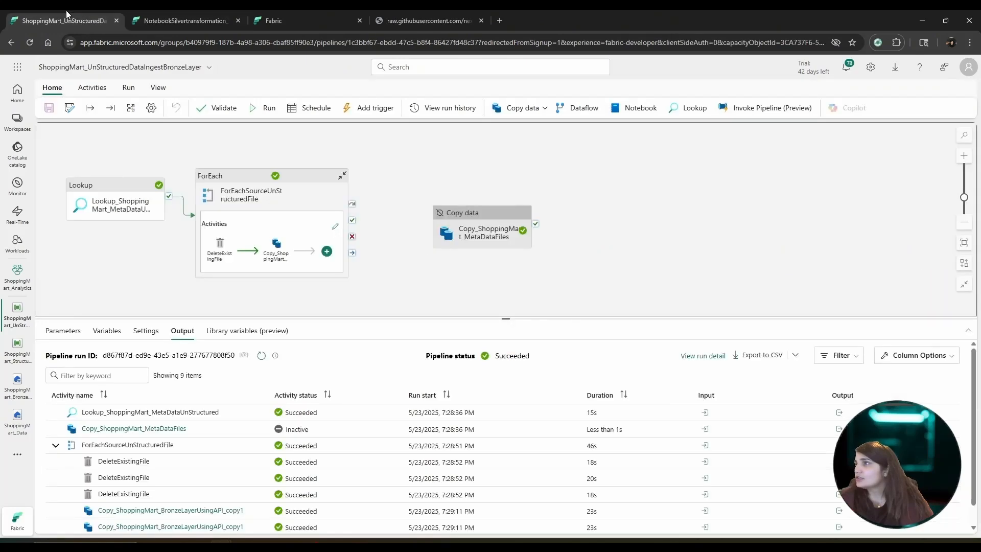
{"action": "left_click", "coordinate": [17, 123]}
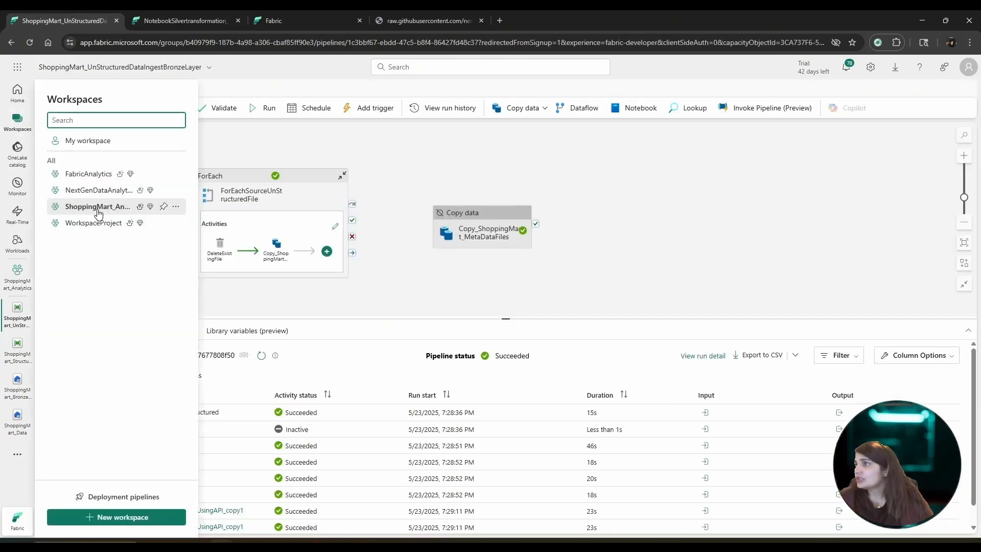
{"action": "left_click", "coordinate": [97, 206]}
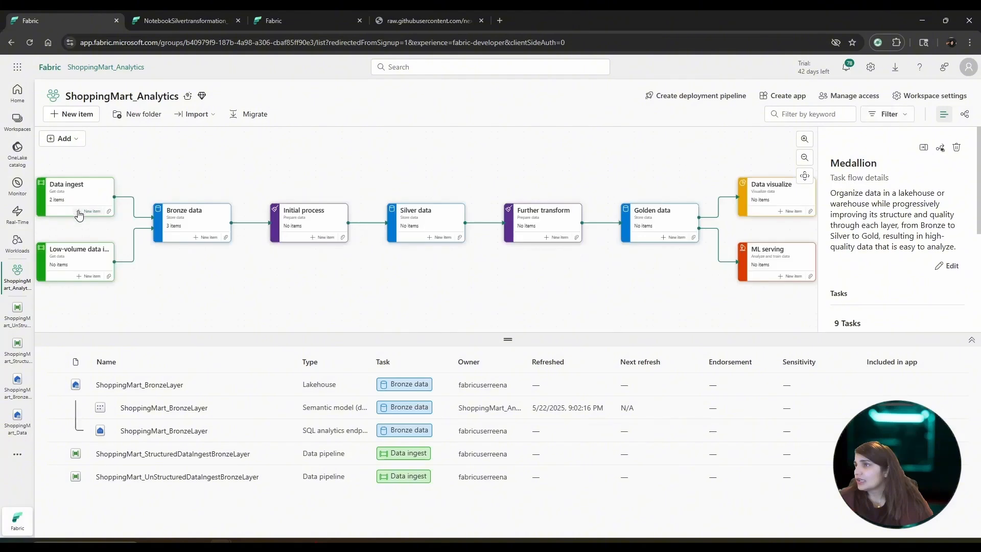
{"action": "left_click", "coordinate": [442, 237]}
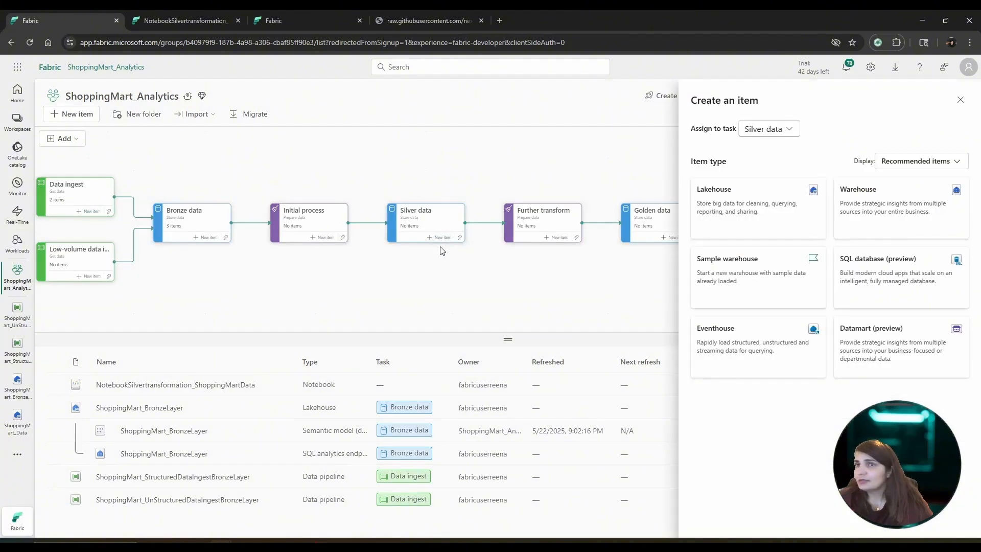
{"action": "left_click", "coordinate": [767, 208]}
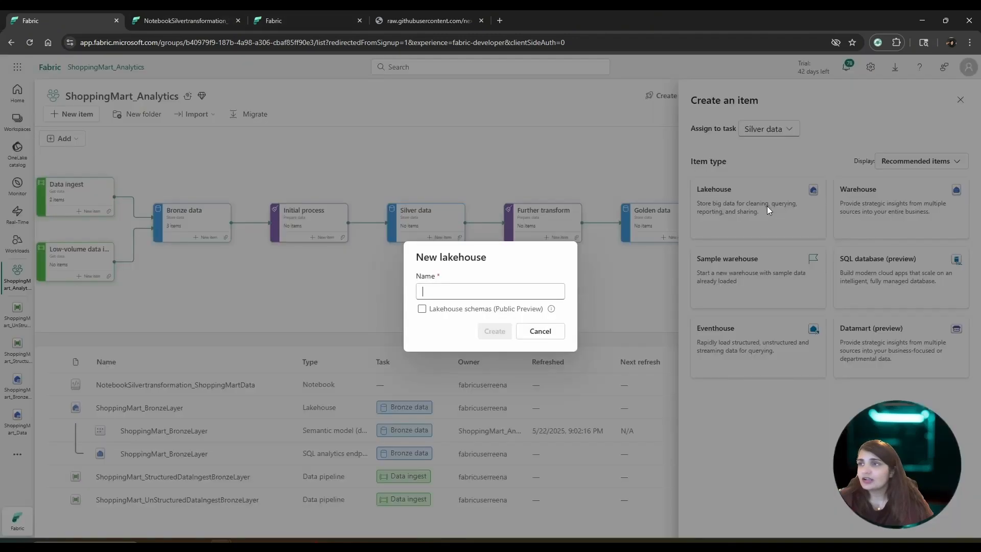
Name the new lakehouse ShoppingMart_SilverLayer and create it without lakehouse schemas.
{"action": "left_click", "coordinate": [198, 21]}
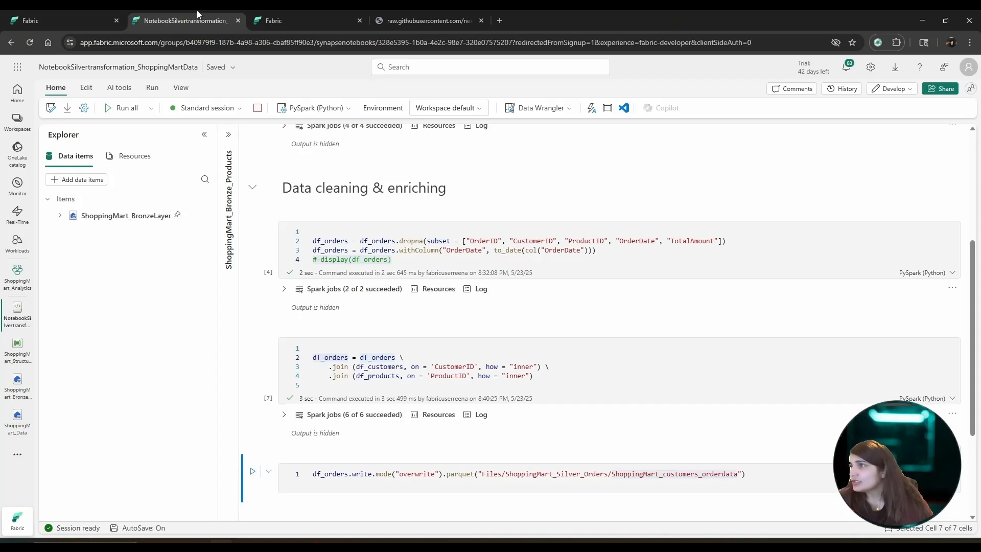
{"action": "left_click", "coordinate": [207, 216]}
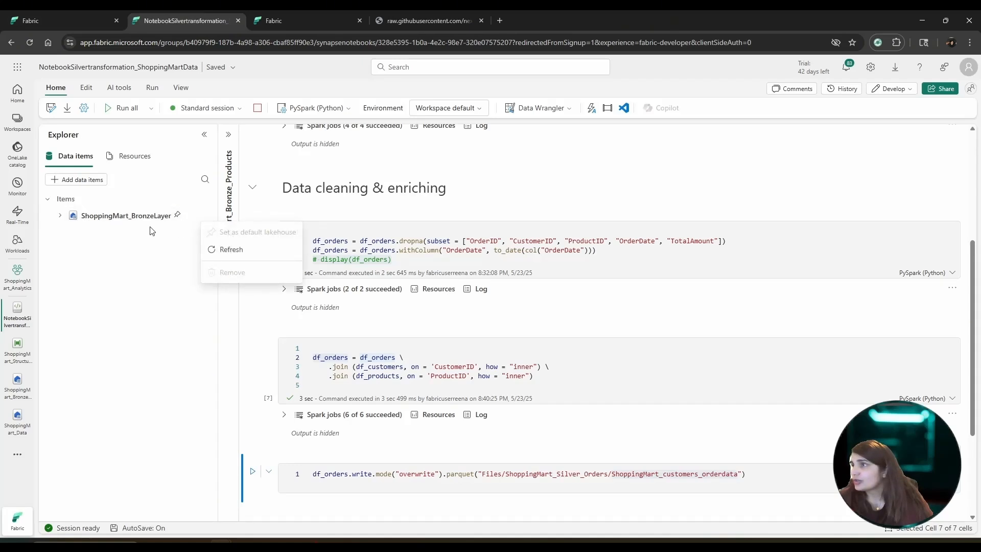
{"action": "left_click", "coordinate": [97, 20]}
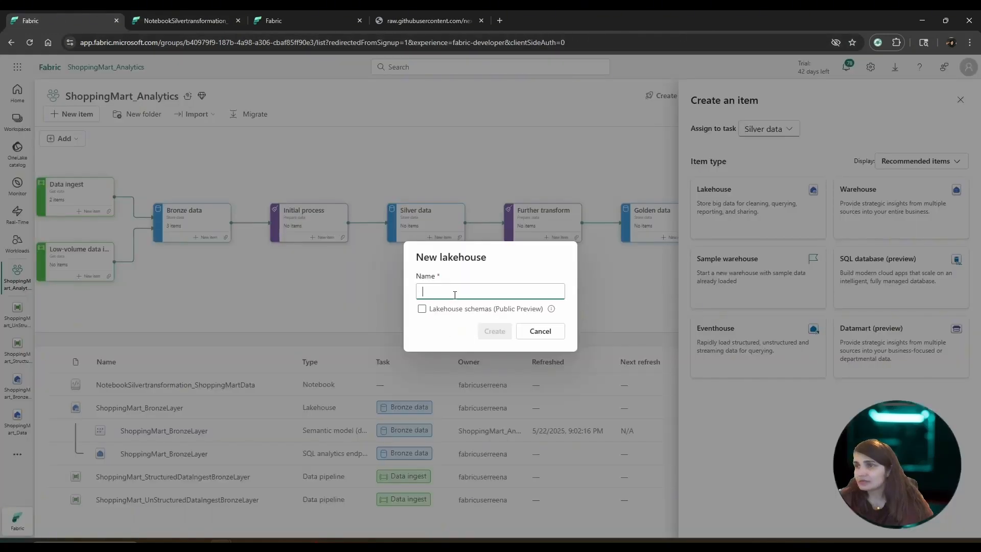
{"action": "type", "text": "Shopping"}
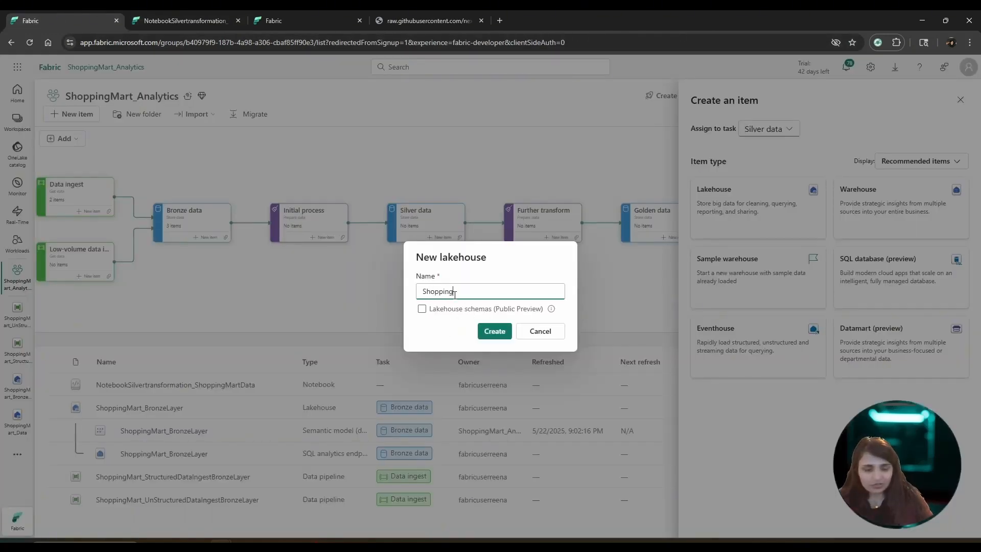
{"action": "type", "text": "Mart_Si"}
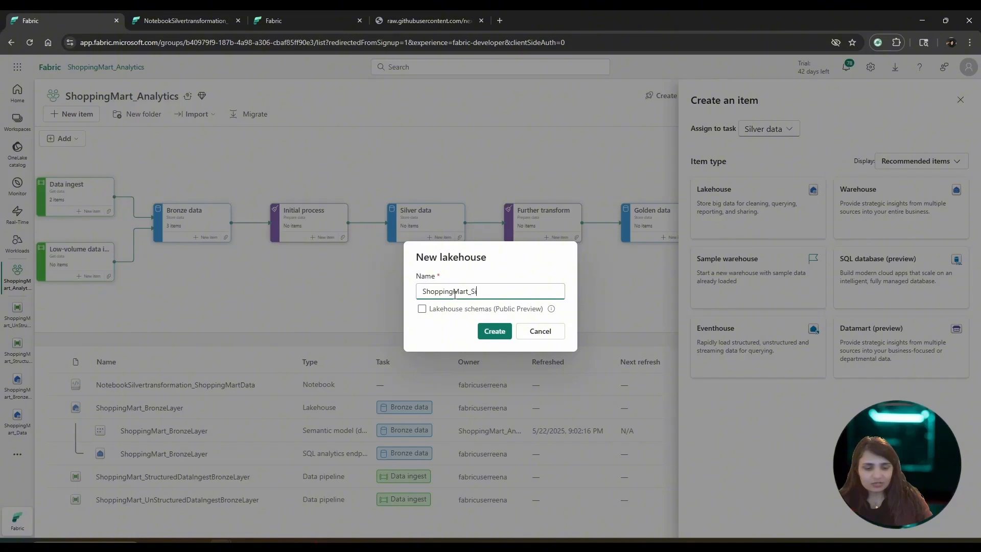
{"action": "type", "text": "lverLayer"}
{"action": "left_click", "coordinate": [497, 331]}
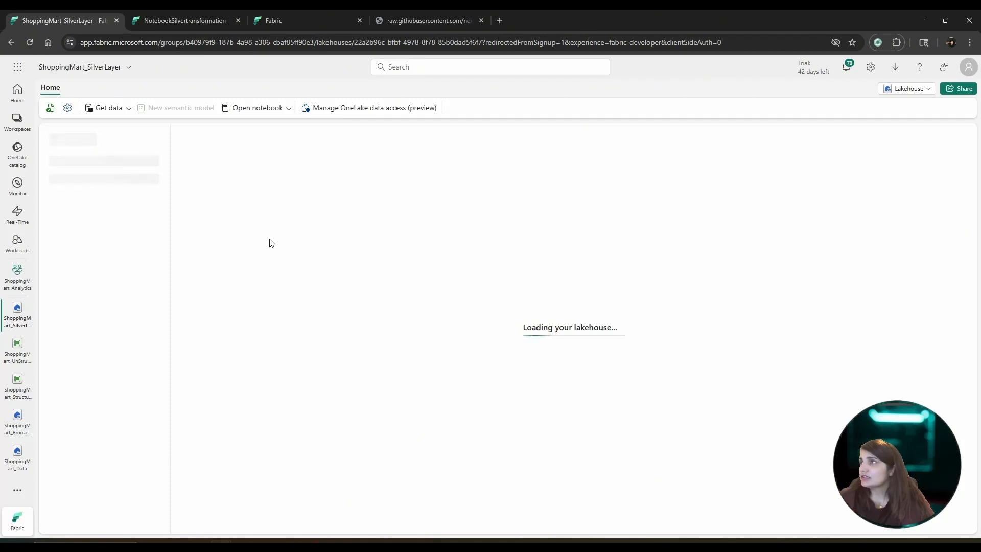
Add the existing ShoppingMart_SilverLayer lakehouse from the OneLake catalog to the silver transformation notebook's data items.
{"action": "left_click", "coordinate": [185, 10]}
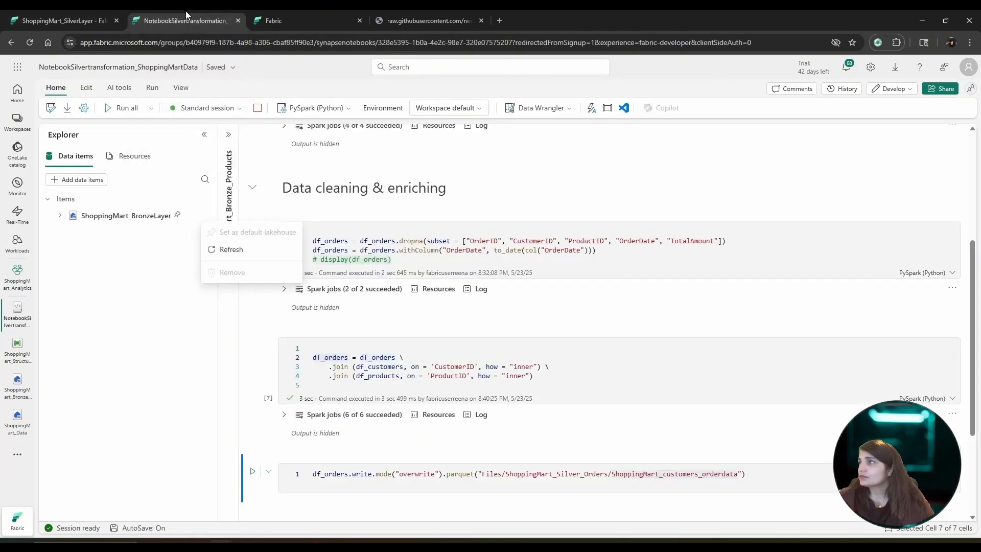
{"action": "left_click", "coordinate": [86, 183]}
{"action": "left_click", "coordinate": [158, 267]}
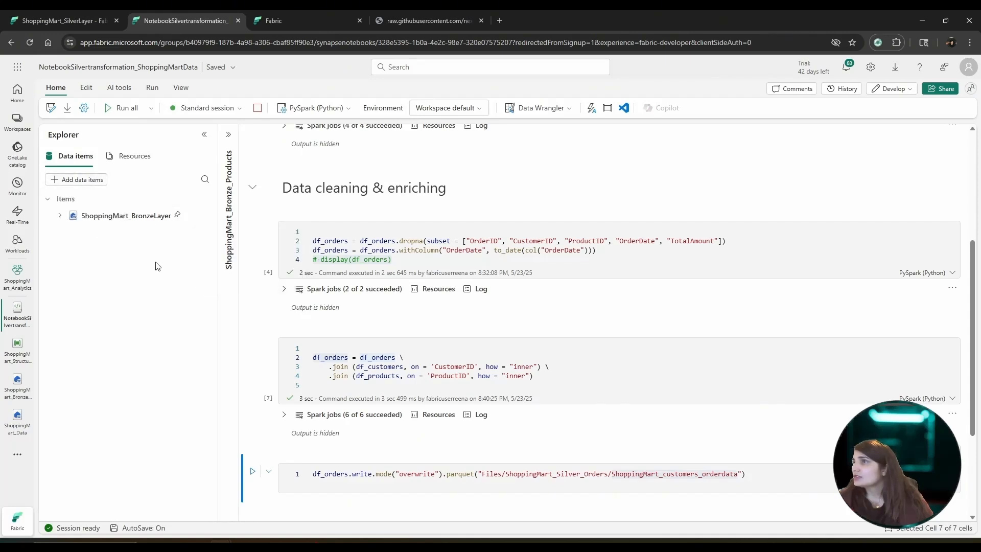
{"action": "left_click", "coordinate": [89, 182]}
{"action": "left_click", "coordinate": [84, 218]}
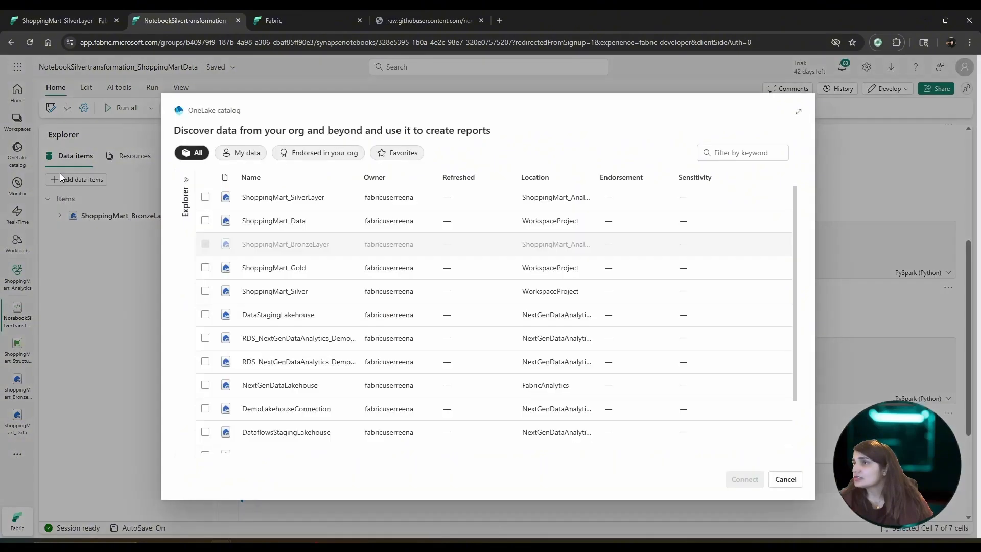
{"action": "left_click", "coordinate": [205, 197]}
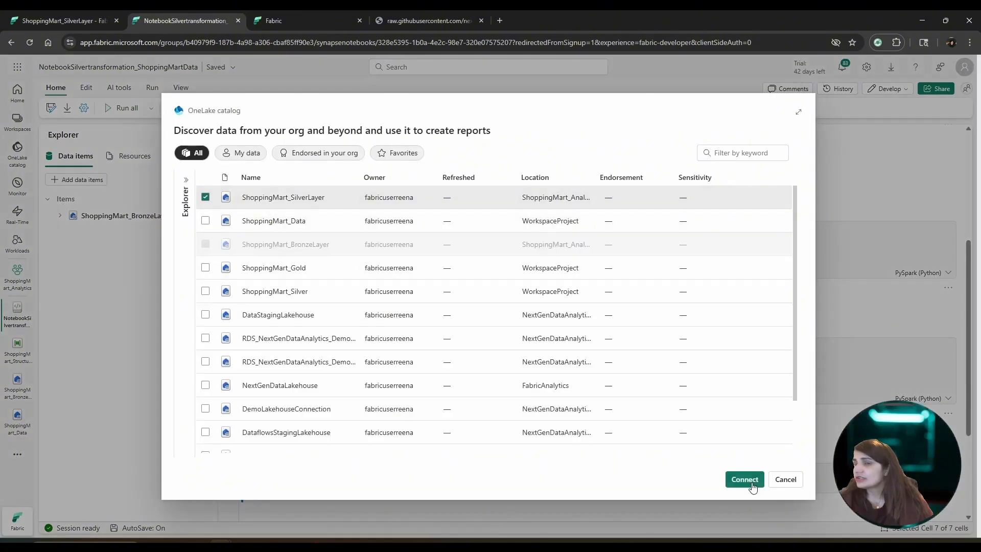
{"action": "left_click", "coordinate": [747, 480]}
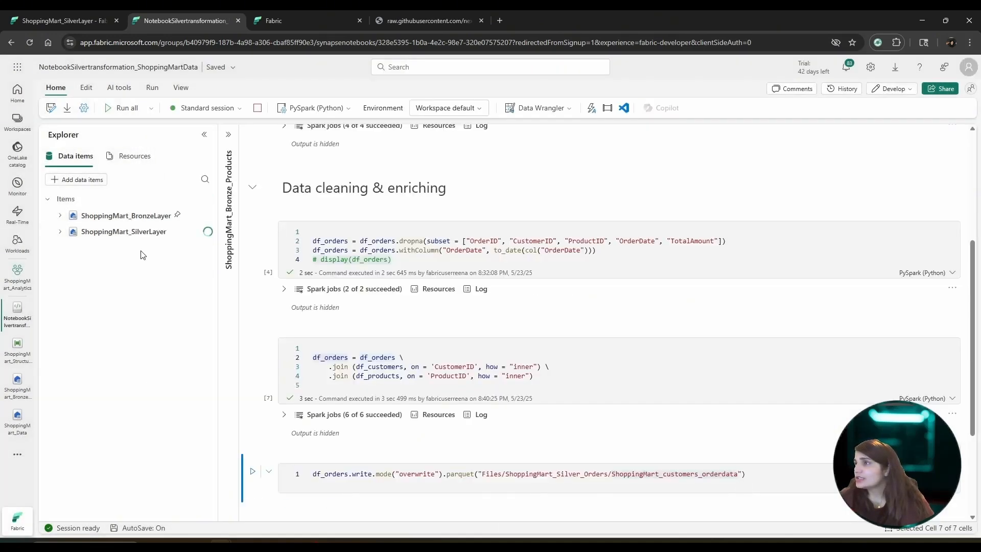
Set ShoppingMart_SilverLayer as the notebook's default lakehouse, stopping the current session.
{"action": "left_click", "coordinate": [197, 232]}
{"action": "left_click", "coordinate": [238, 252]}
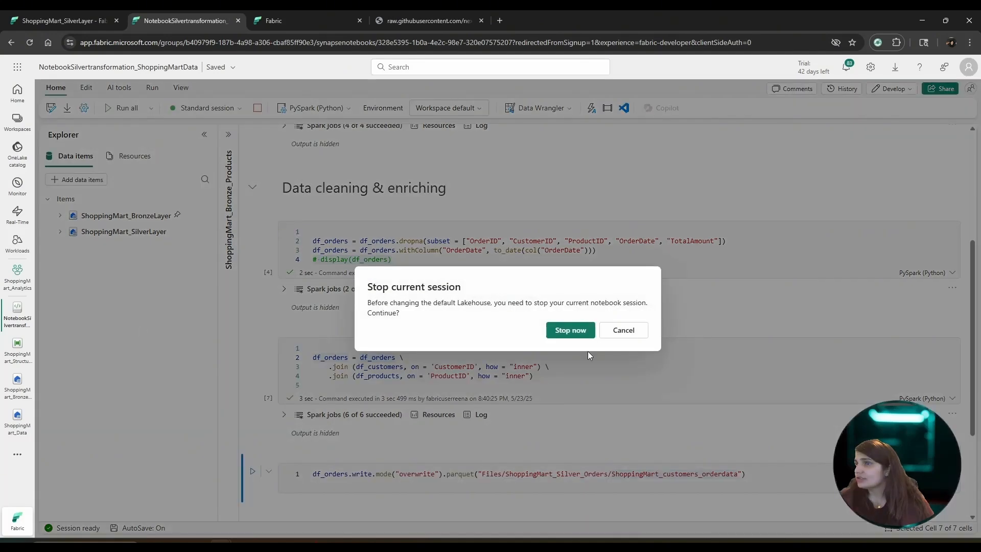
{"action": "left_click", "coordinate": [570, 330]}
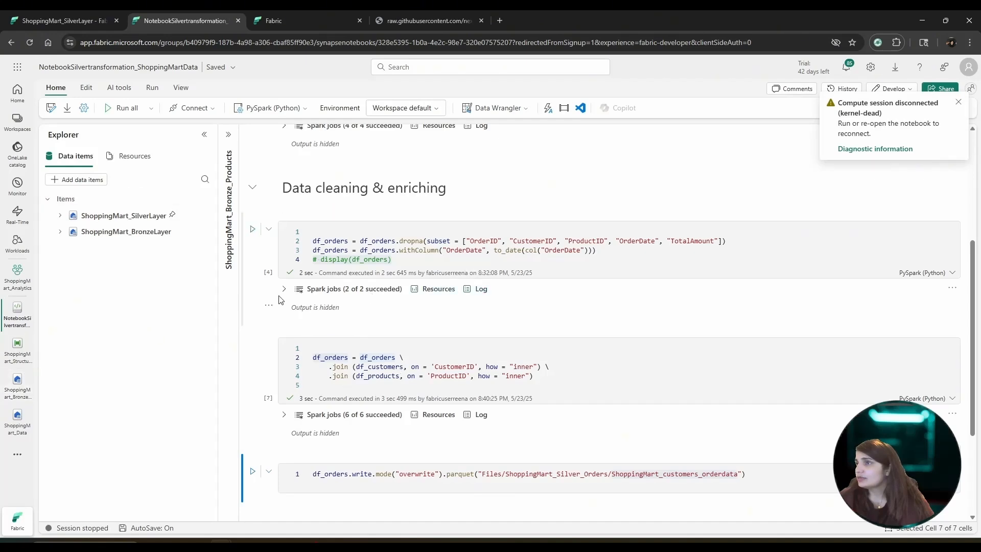
{"action": "scroll", "coordinate": [425, 215], "scroll_direction": "up", "scroll_amount": 4}
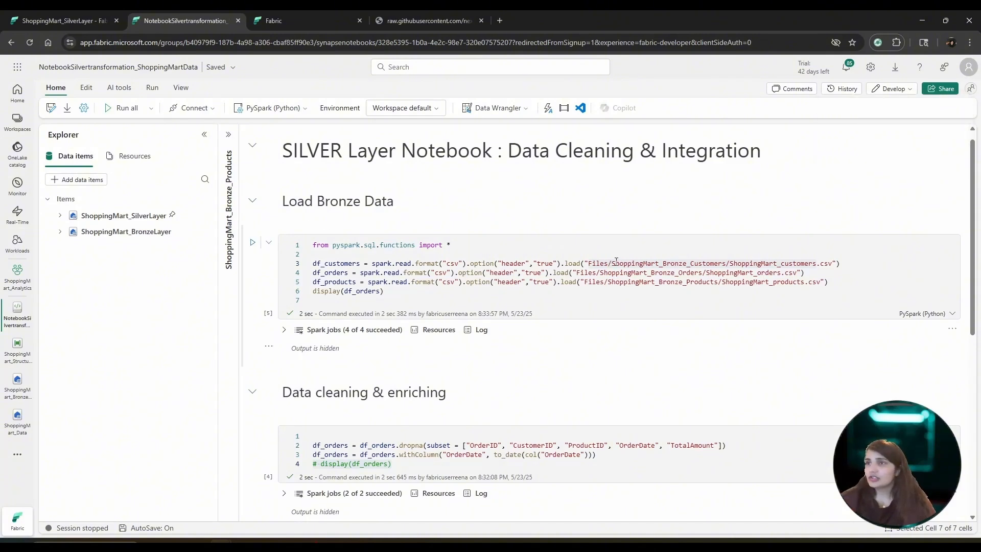
Create OneLake shortcuts under the Silver lakehouse's Files to the ShoppingMart_BronzeLayer folders ShoppingMart_Bronze_Customers, ShoppingMart_Bronze_Orders and ShoppingMart_Bronze_Products.
{"action": "left_click", "coordinate": [74, 20]}
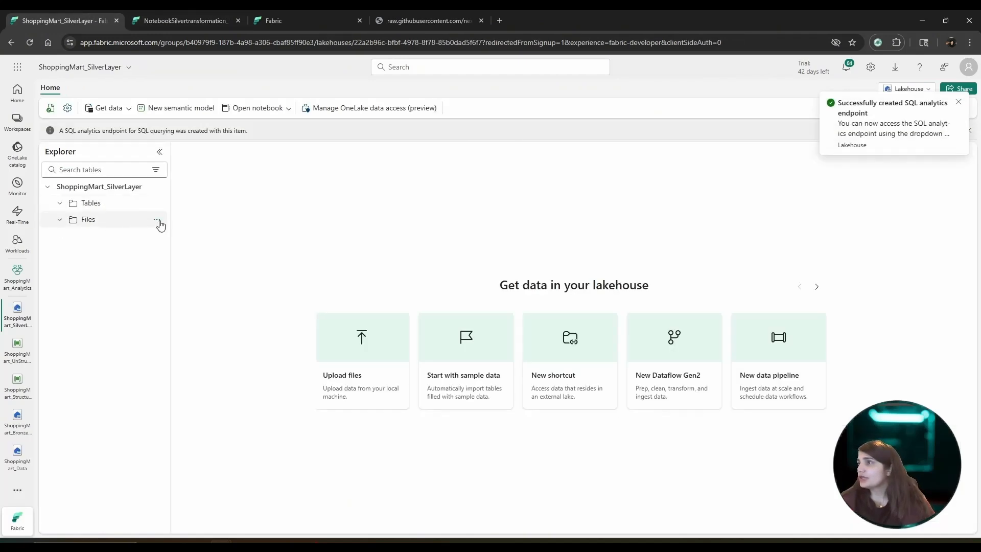
{"action": "left_click", "coordinate": [158, 221]}
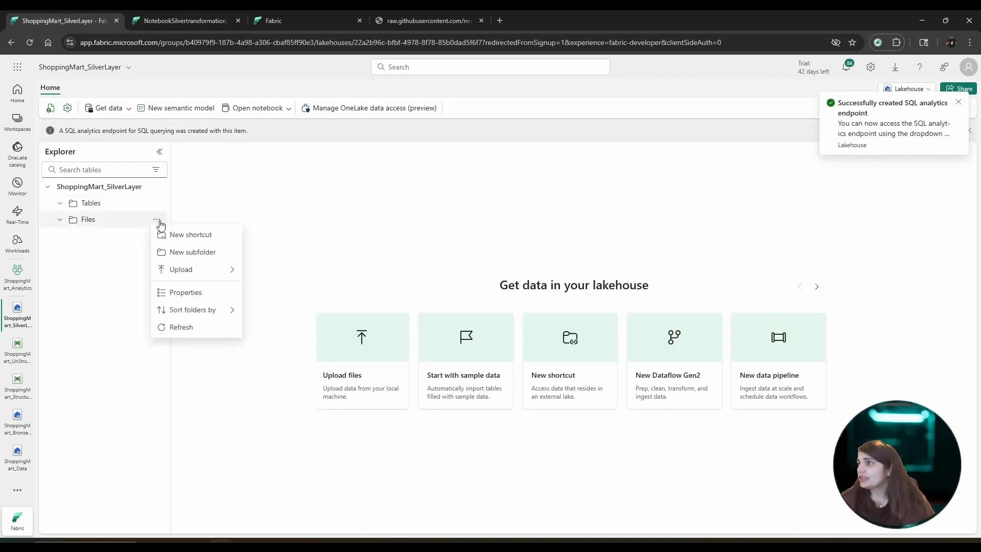
{"action": "left_click", "coordinate": [204, 237]}
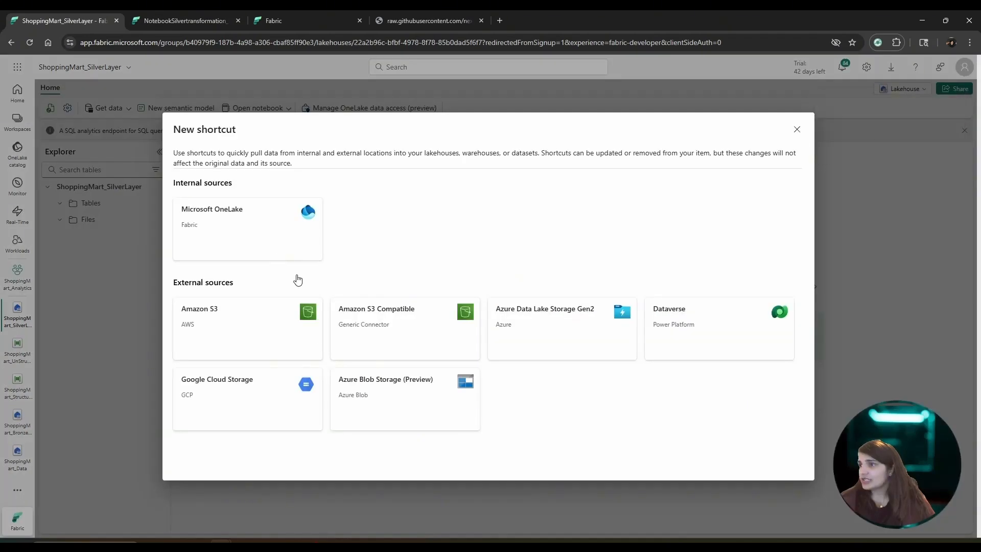
{"action": "left_click", "coordinate": [259, 238]}
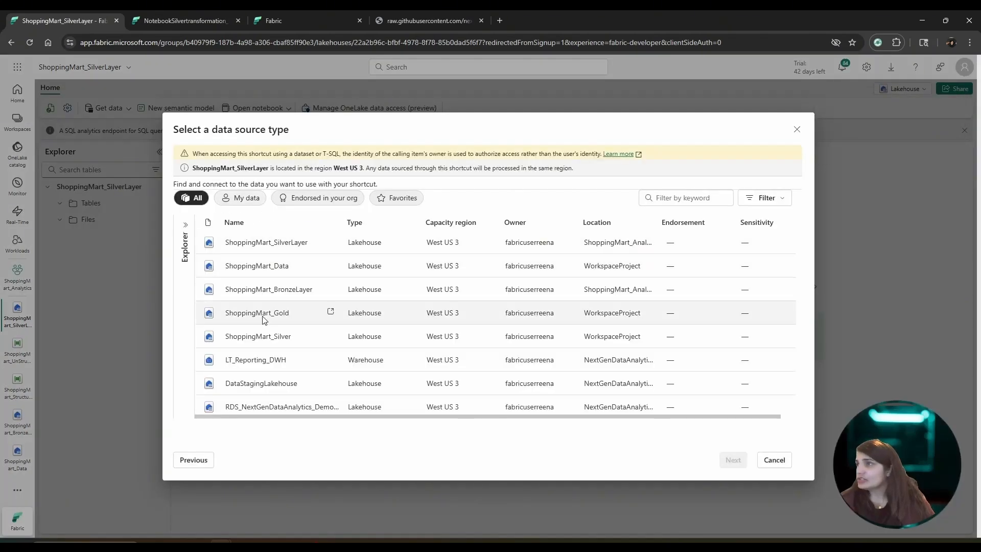
{"action": "left_click", "coordinate": [255, 289]}
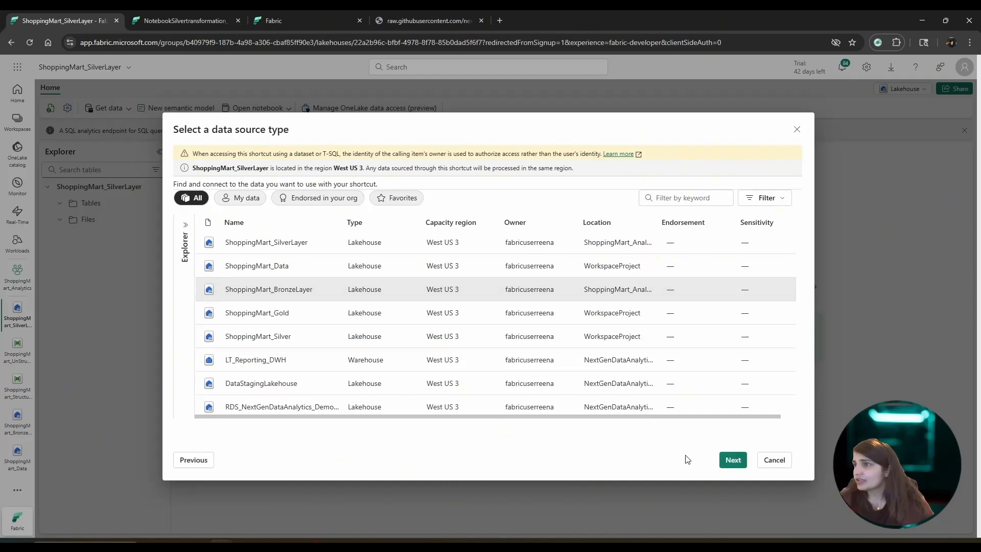
{"action": "left_click", "coordinate": [732, 459]}
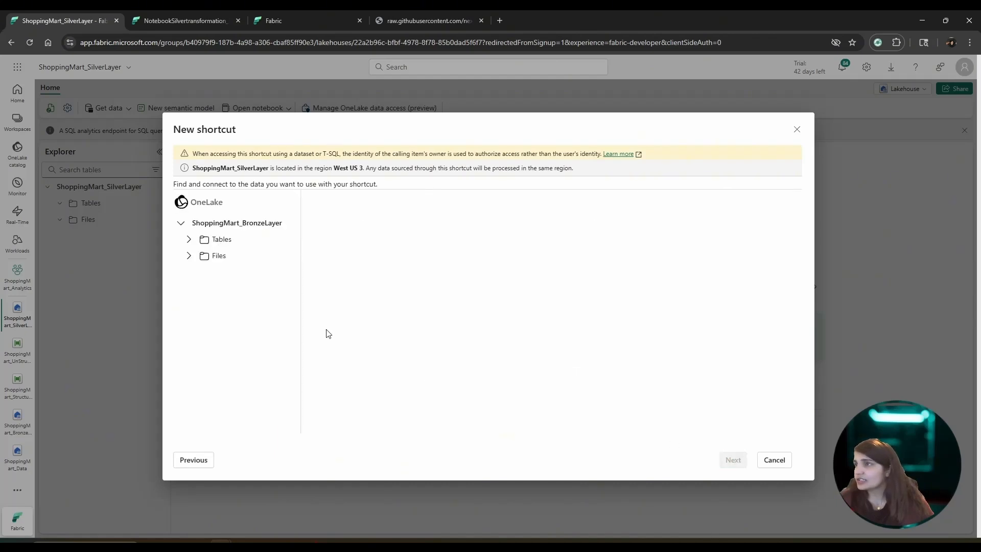
{"action": "left_click", "coordinate": [190, 257]}
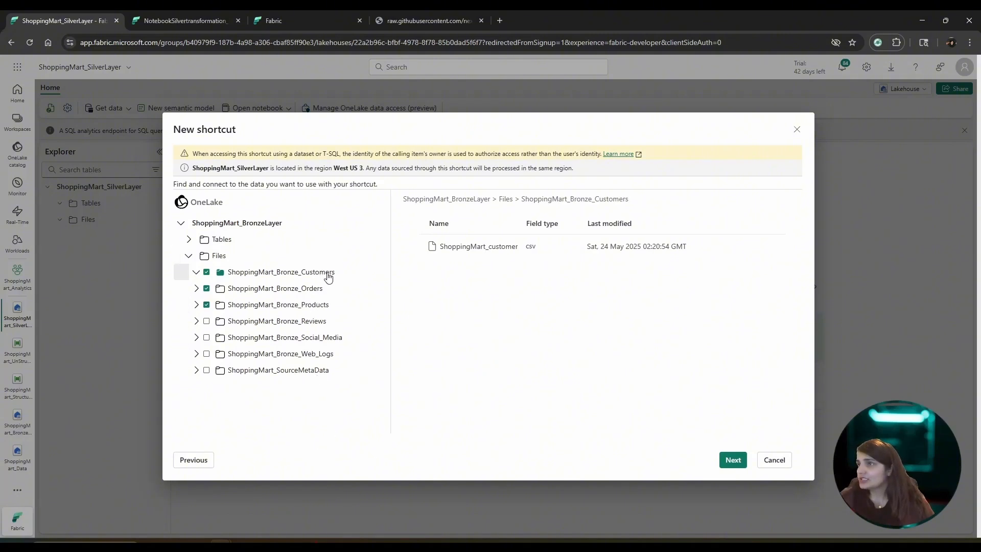
{"action": "left_click", "coordinate": [733, 460]}
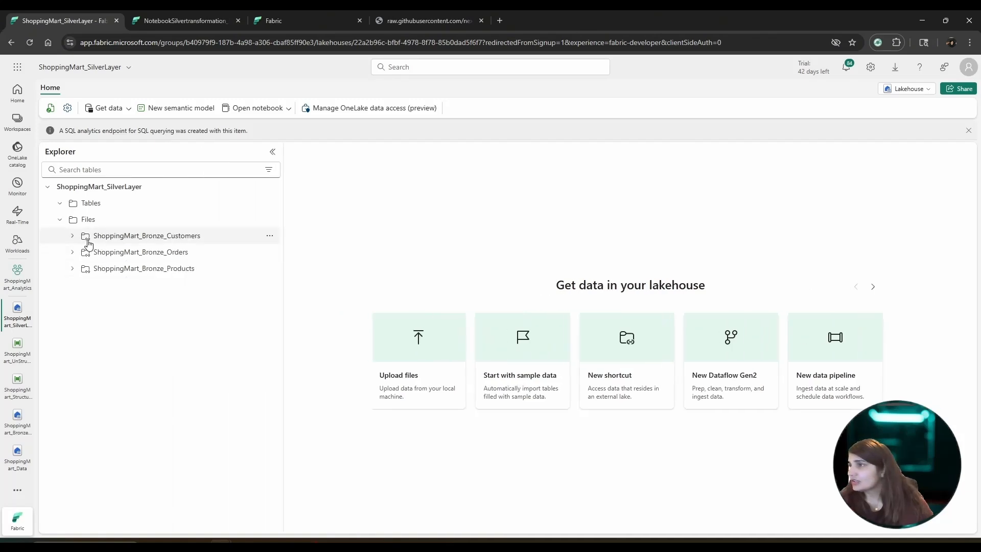
Check the folder and file names in the notebook's parquet output path against the Silver lakehouse's Files folders.
{"action": "left_click", "coordinate": [164, 19]}
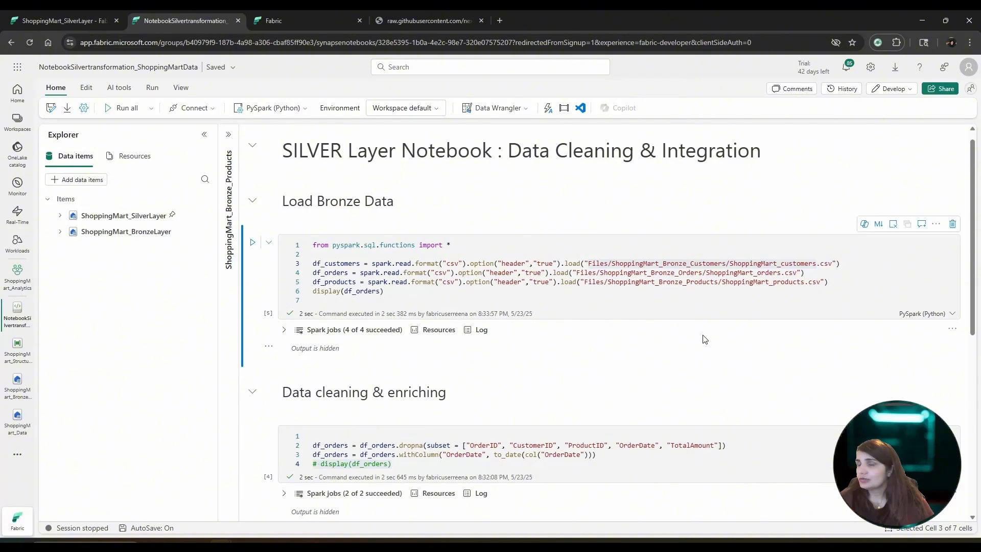
{"action": "scroll", "coordinate": [700, 340], "scroll_direction": "down", "scroll_amount": 5}
{"action": "scroll", "coordinate": [695, 340], "scroll_direction": "down", "scroll_amount": 2}
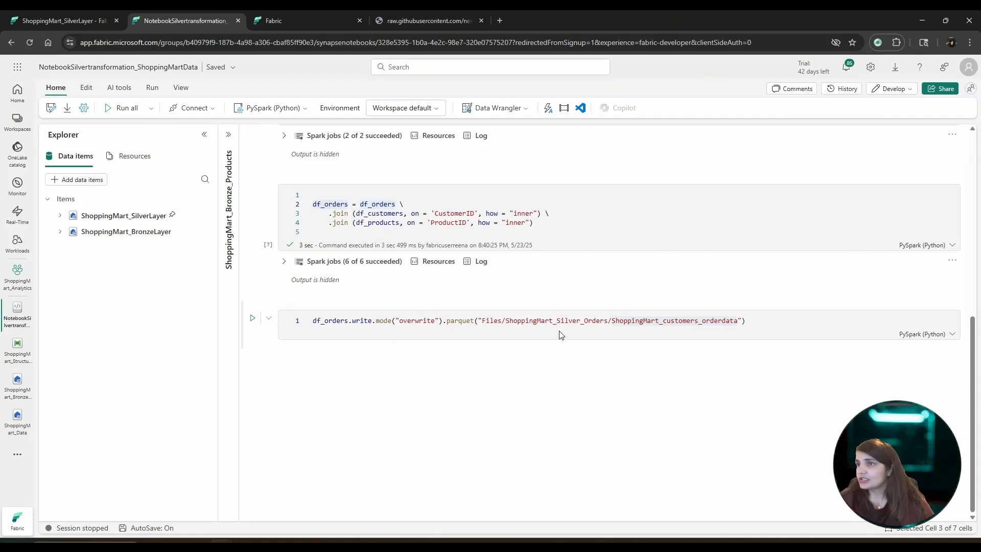
{"action": "left_click_drag", "start_coordinate": [507, 322], "coordinate": [600, 324]}
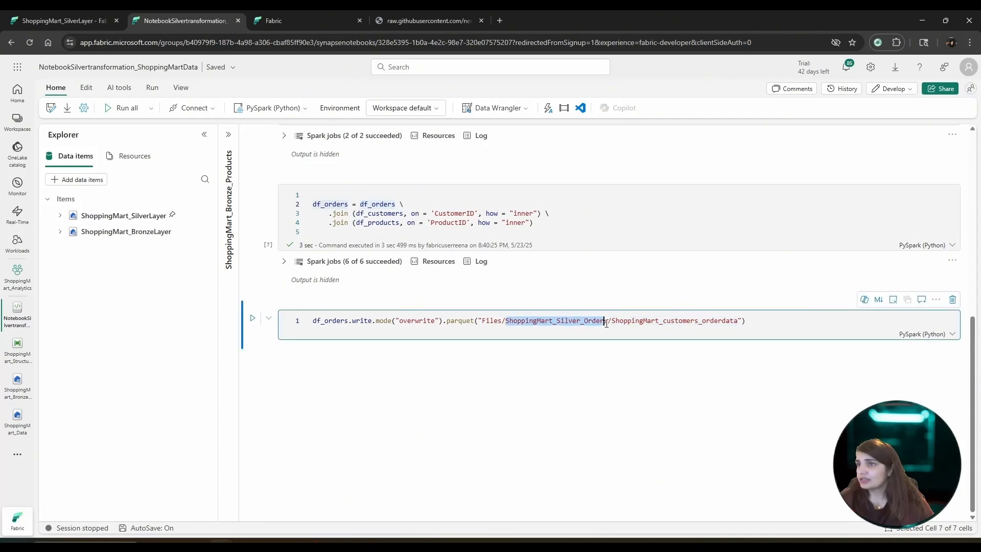
{"action": "key", "text": "ctrl+shift+Tab"}
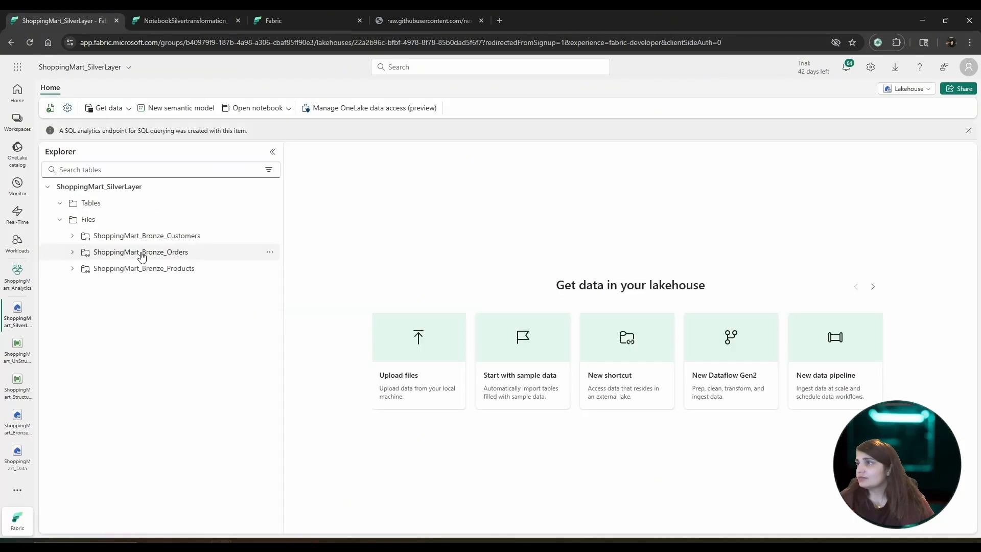
{"action": "left_click", "coordinate": [193, 20]}
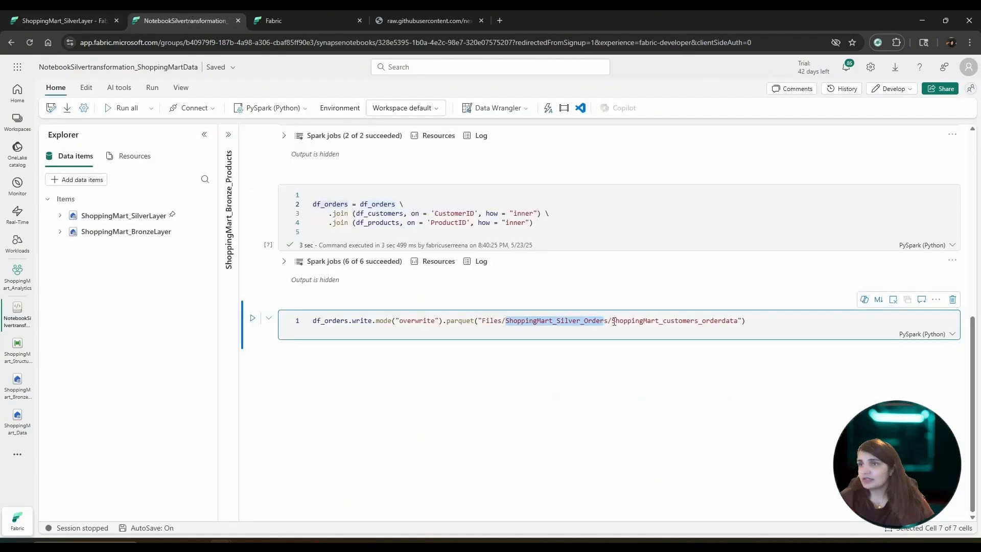
{"action": "left_click_drag", "start_coordinate": [613, 322], "coordinate": [741, 320]}
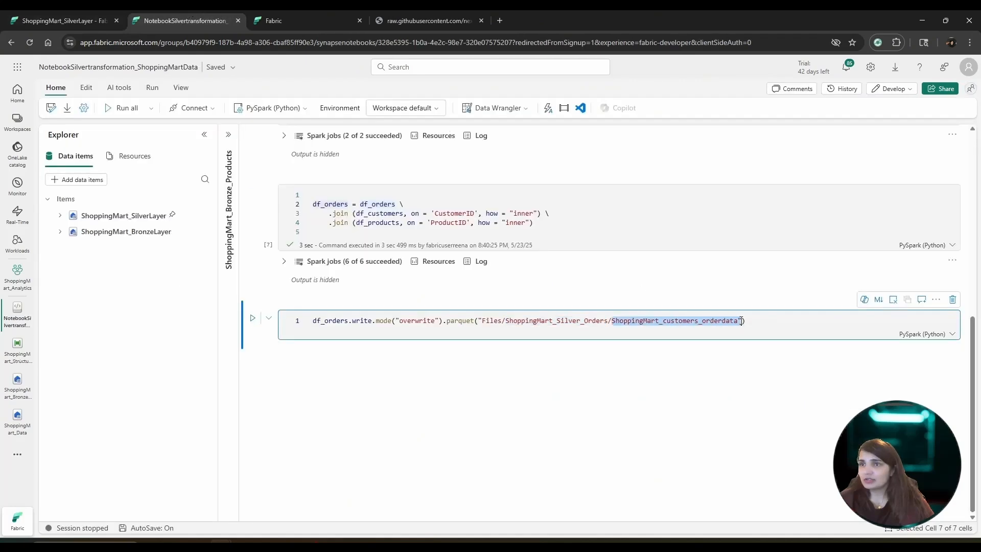
Run all cells of the silver notebook, including the final parquet write.
{"action": "scroll", "coordinate": [413, 363], "scroll_direction": "up", "scroll_amount": 15}
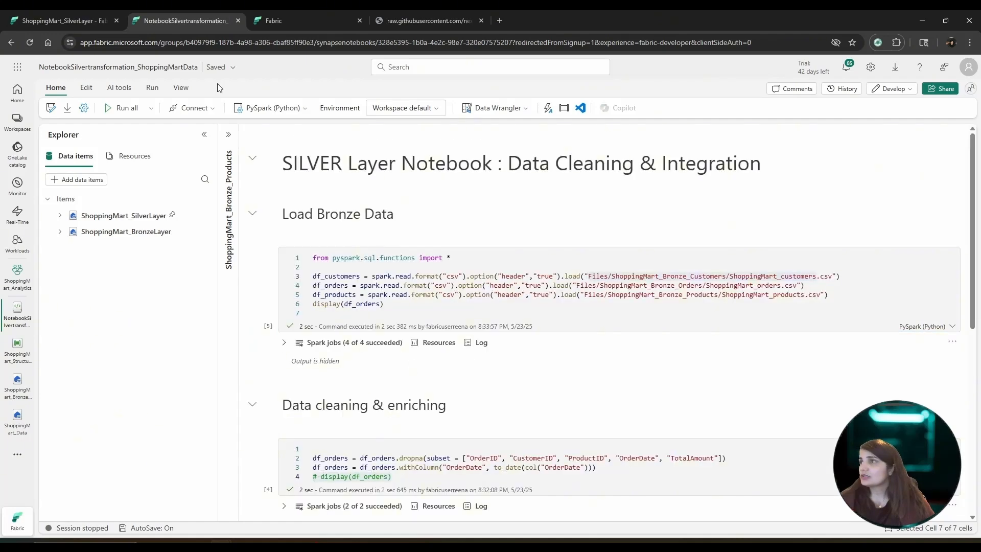
{"action": "left_click", "coordinate": [138, 110]}
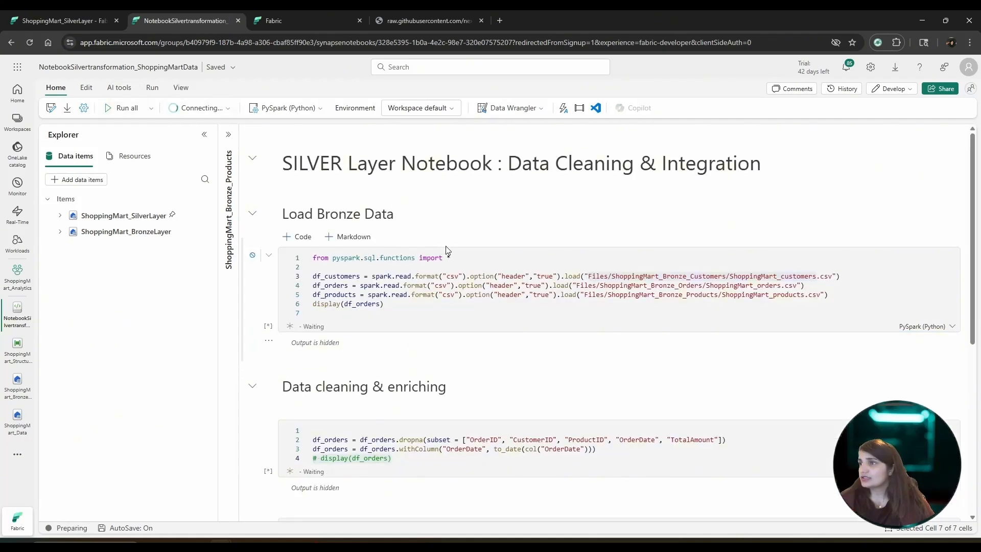
{"action": "scroll", "coordinate": [445, 246], "scroll_direction": "down", "scroll_amount": 5}
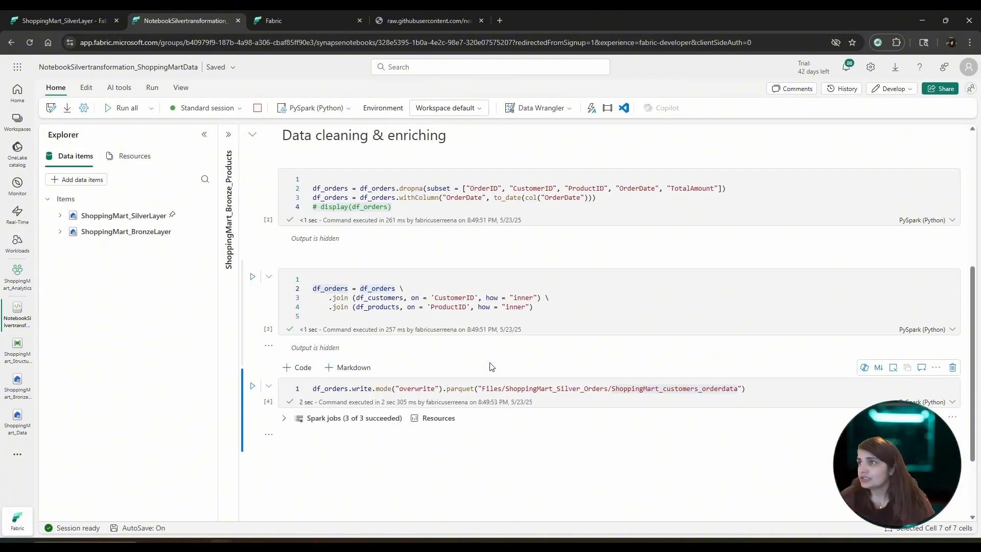
Refresh the ShoppingMart_SilverLayer lakehouse and inspect the files in ShoppingMart_Silver_Orders/ShoppingMart_customers_orderdata.
{"action": "left_click", "coordinate": [53, 14]}
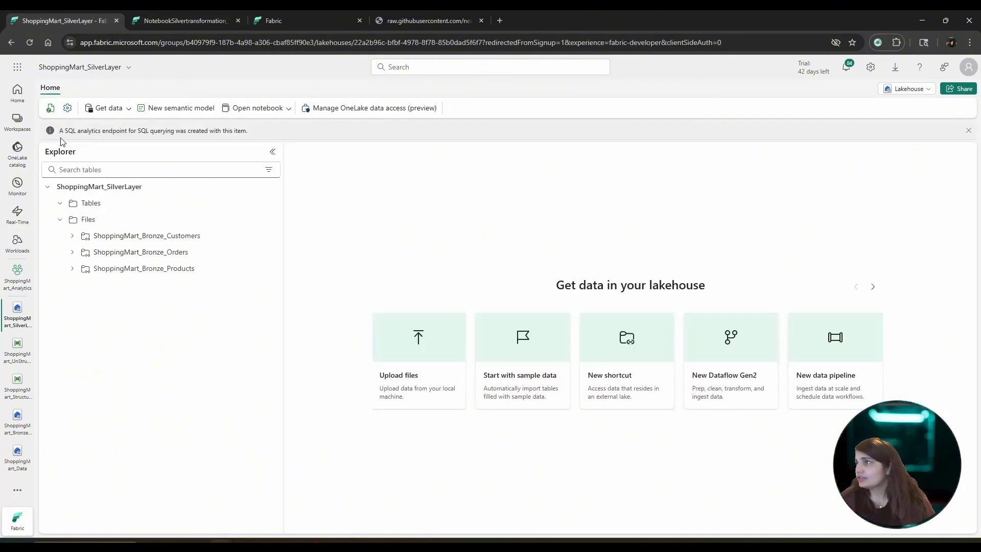
{"action": "left_click", "coordinate": [50, 109]}
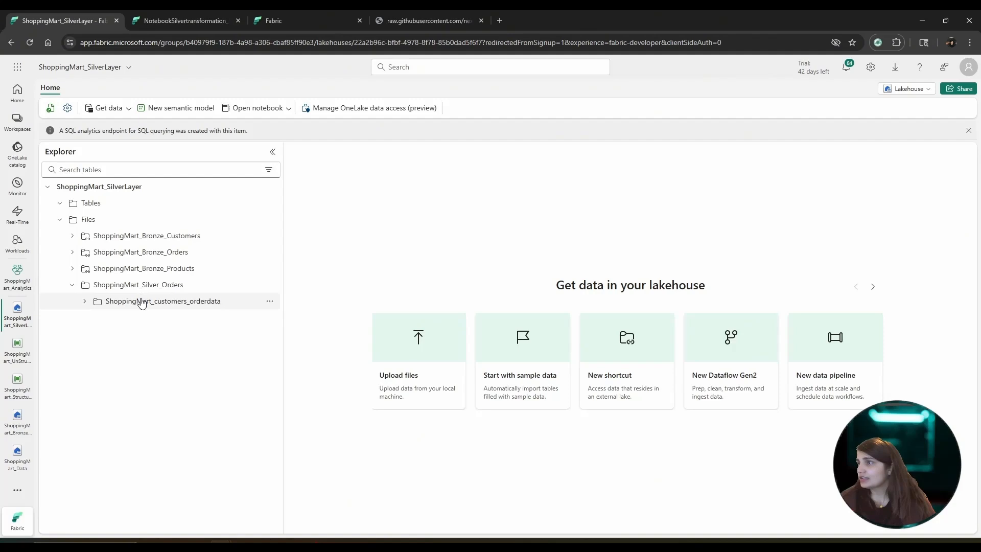
{"action": "left_click", "coordinate": [141, 303]}
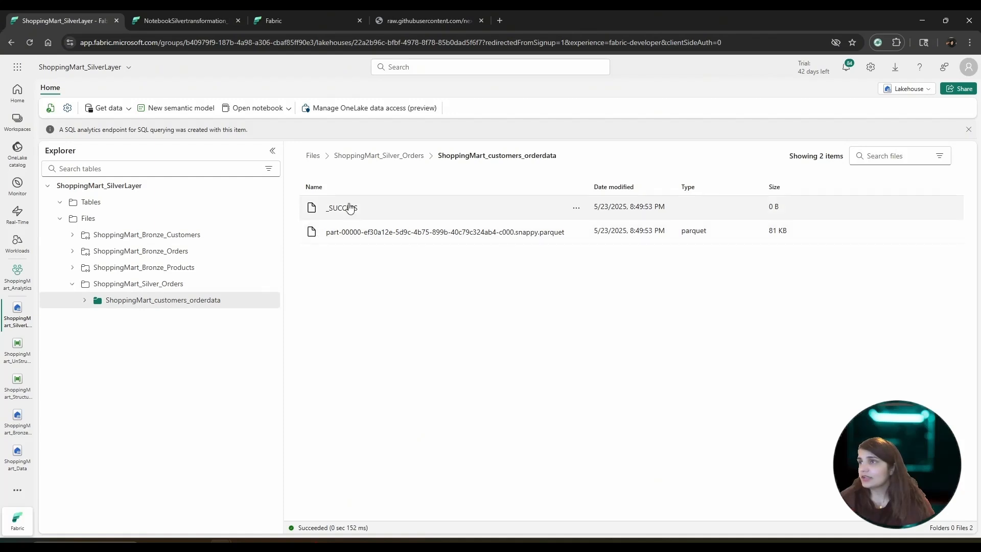
{"action": "left_click", "coordinate": [71, 285]}
Return to the notebook's Load Bronze Data cell and expand the ShoppingMart_Bronze_Products file pane.
{"action": "left_click", "coordinate": [174, 15]}
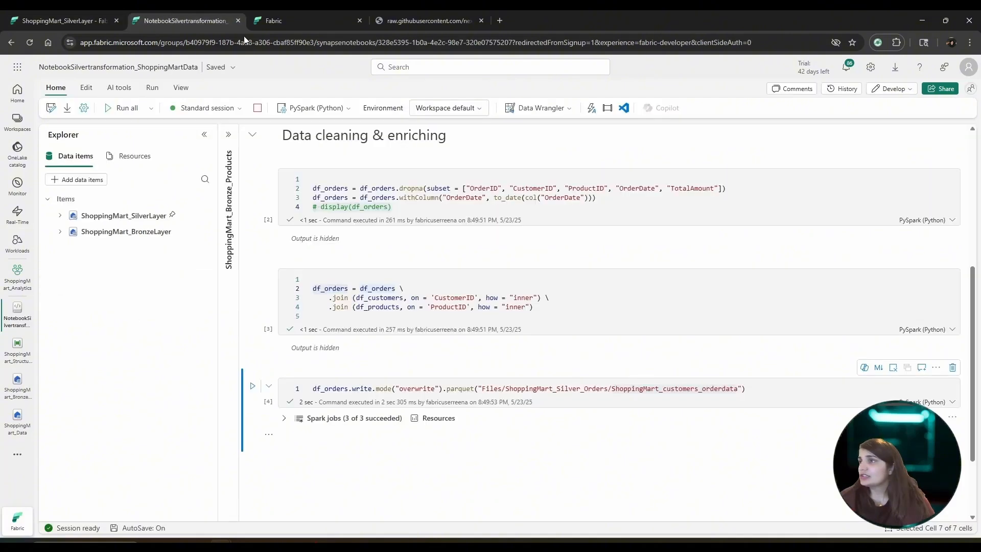
{"action": "scroll", "coordinate": [426, 237], "scroll_direction": "up", "scroll_amount": 5}
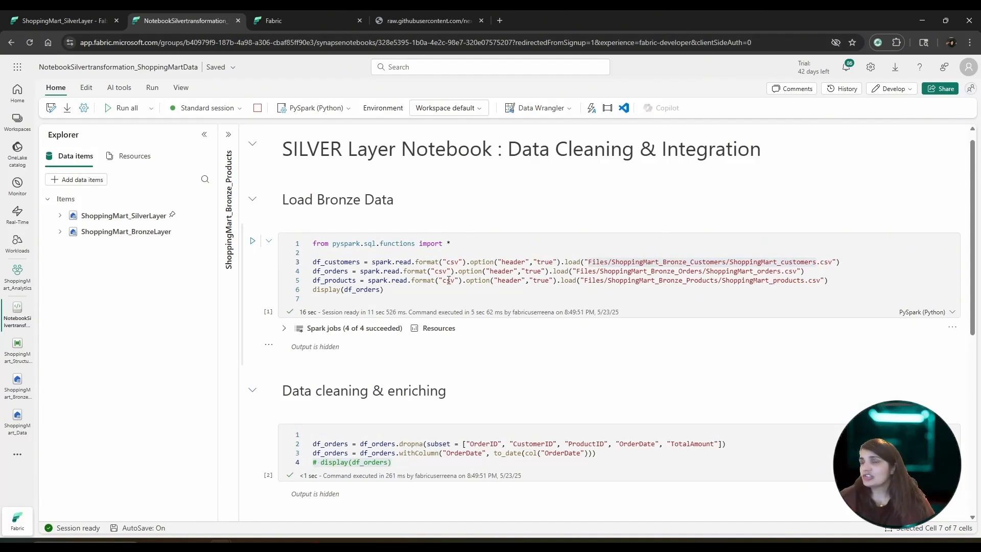
{"action": "left_click", "coordinate": [838, 282]}
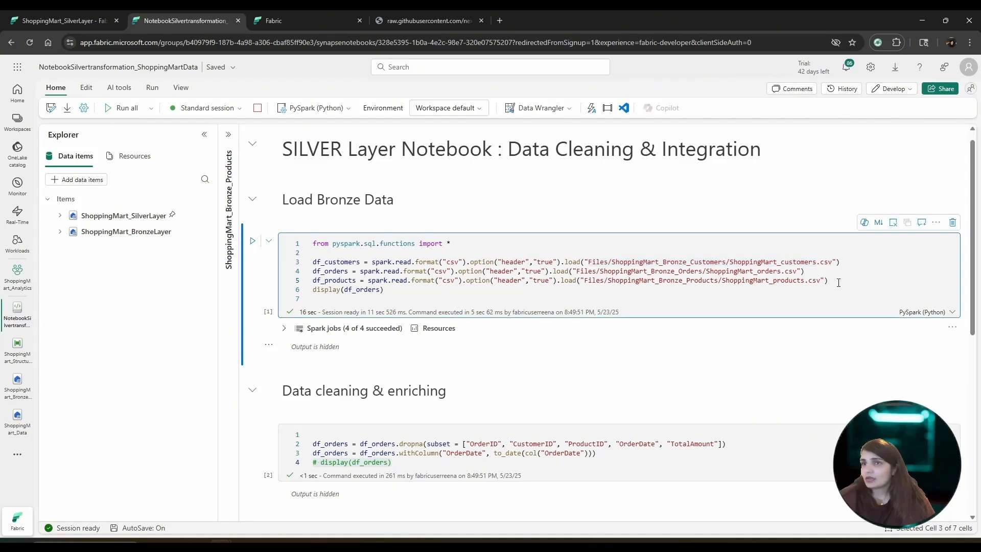
{"action": "left_click", "coordinate": [228, 135]}
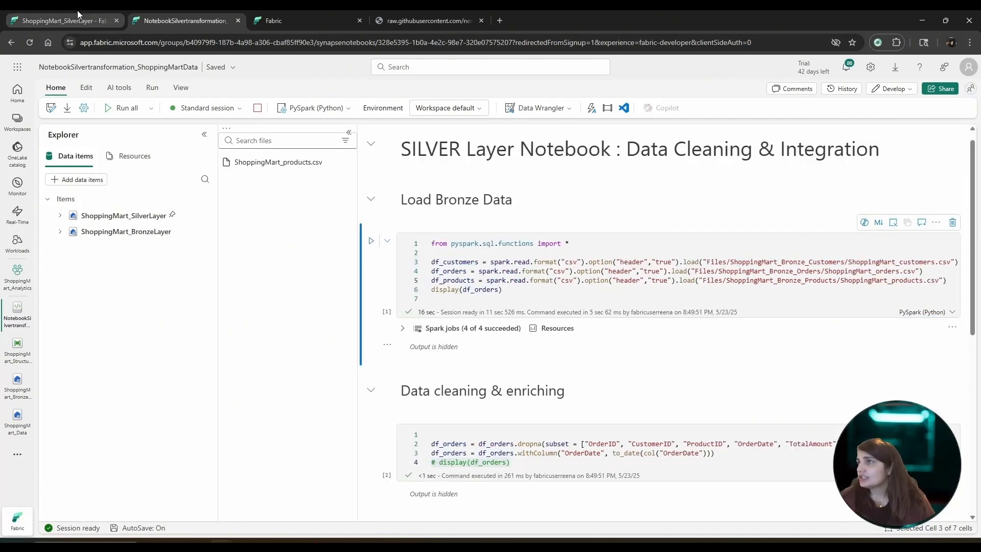
Start a new OneLake shortcut in the ShoppingMart_SilverLayer lakehouse's Files folder, using ShoppingMart_BronzeLayer as the source.
{"action": "left_click", "coordinate": [77, 10]}
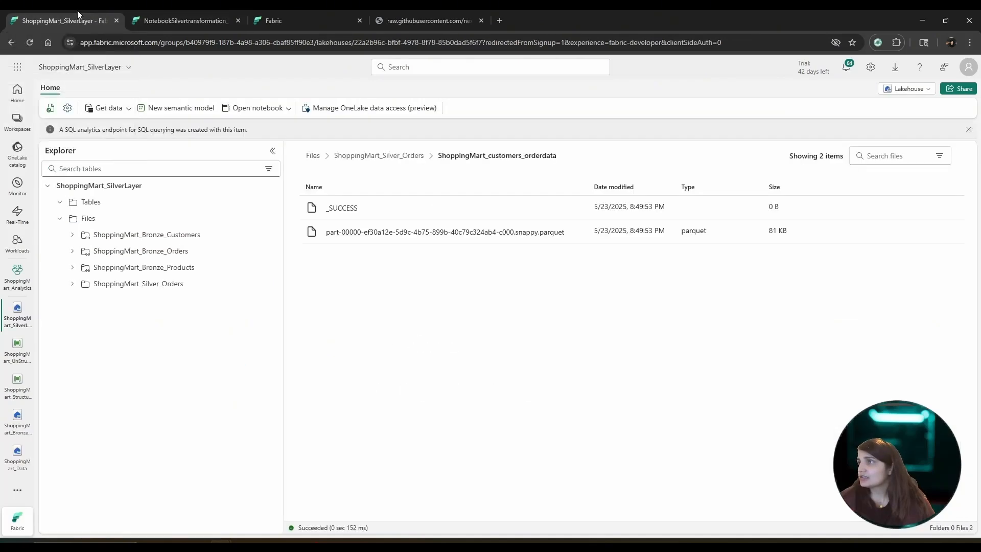
{"action": "left_click", "coordinate": [269, 218]}
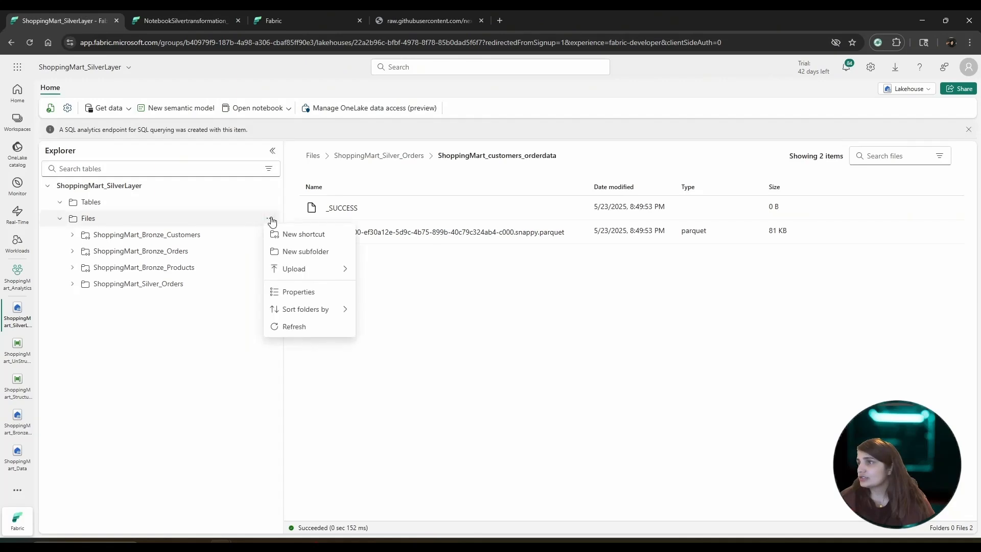
{"action": "left_click", "coordinate": [301, 237]}
{"action": "left_click", "coordinate": [240, 218]}
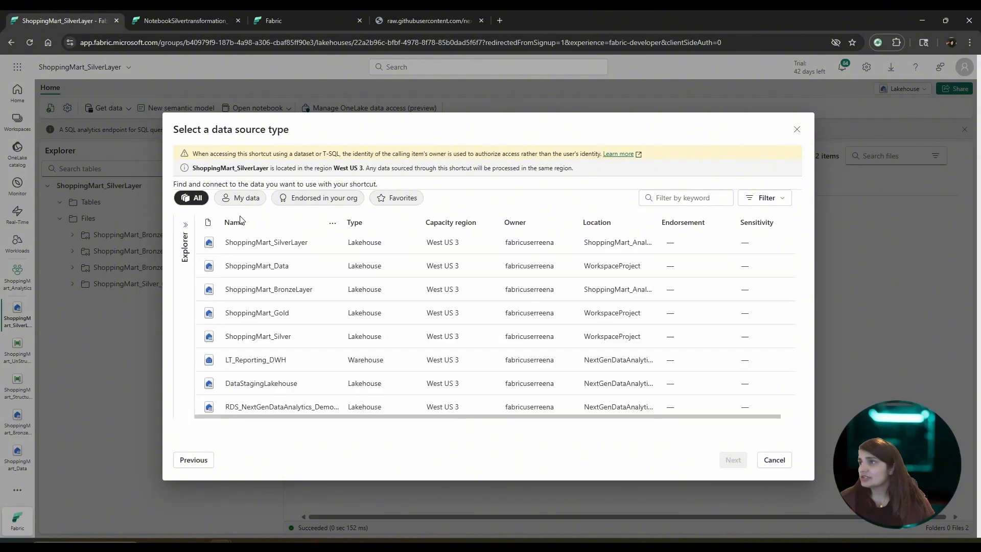
{"action": "left_click", "coordinate": [202, 295]}
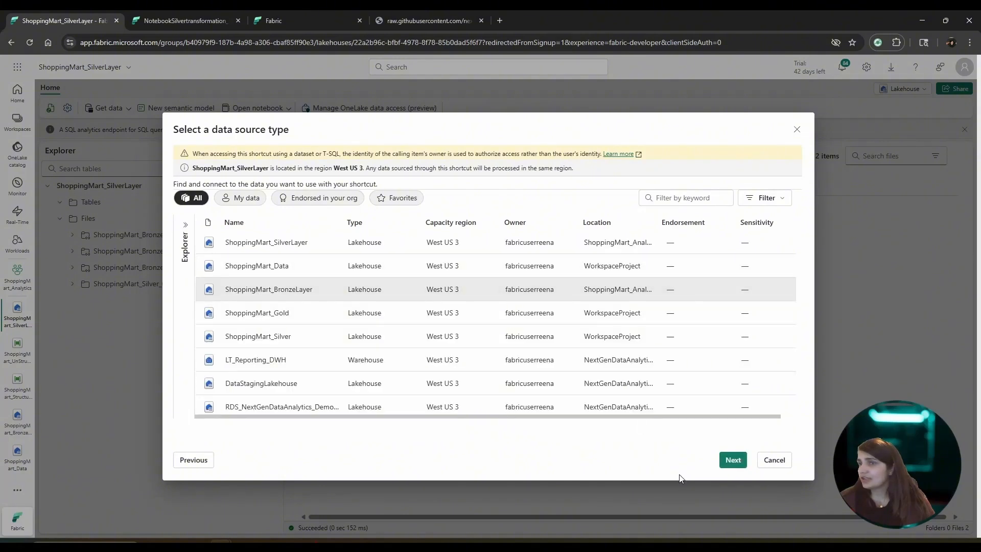
{"action": "left_click", "coordinate": [732, 460]}
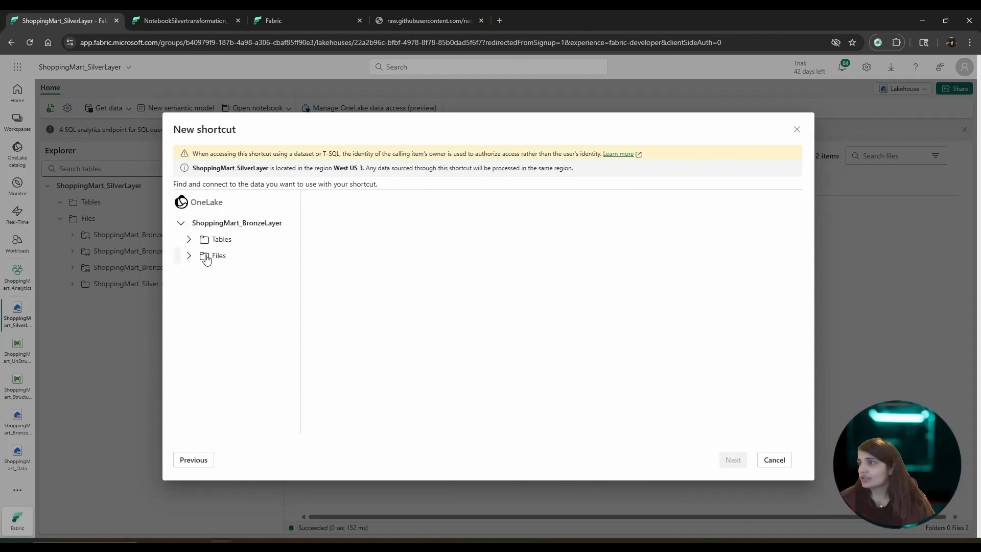
Select the Bronze Files folders ShoppingMart_Bronze_Reviews, ShoppingMart_Bronze_Social_Media and ShoppingMart_Bronze_Web_Logs and create their shortcuts.
{"action": "left_click", "coordinate": [190, 256]}
{"action": "left_click_drag", "start_coordinate": [301, 316], "coordinate": [380, 321]}
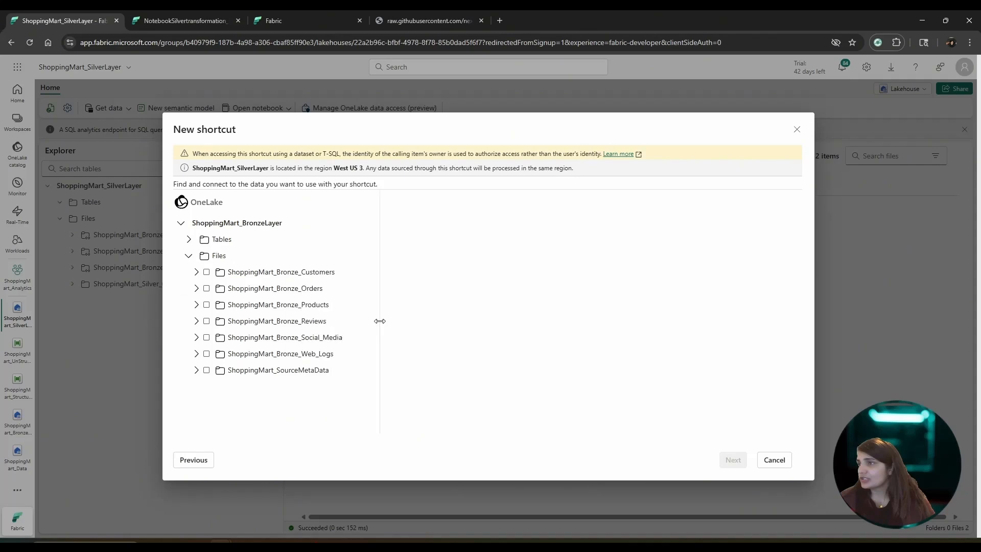
{"action": "left_click", "coordinate": [207, 321]}
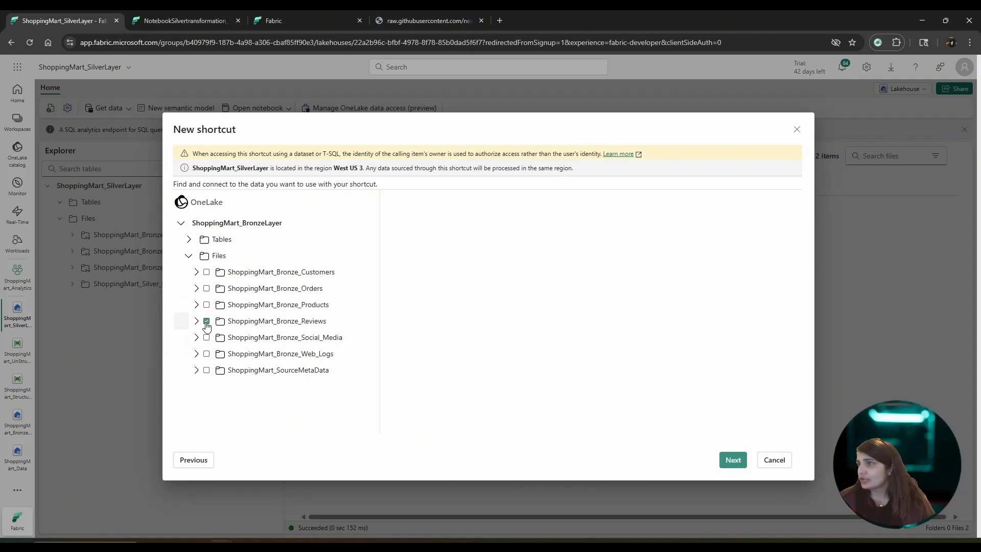
{"action": "left_click", "coordinate": [206, 337]}
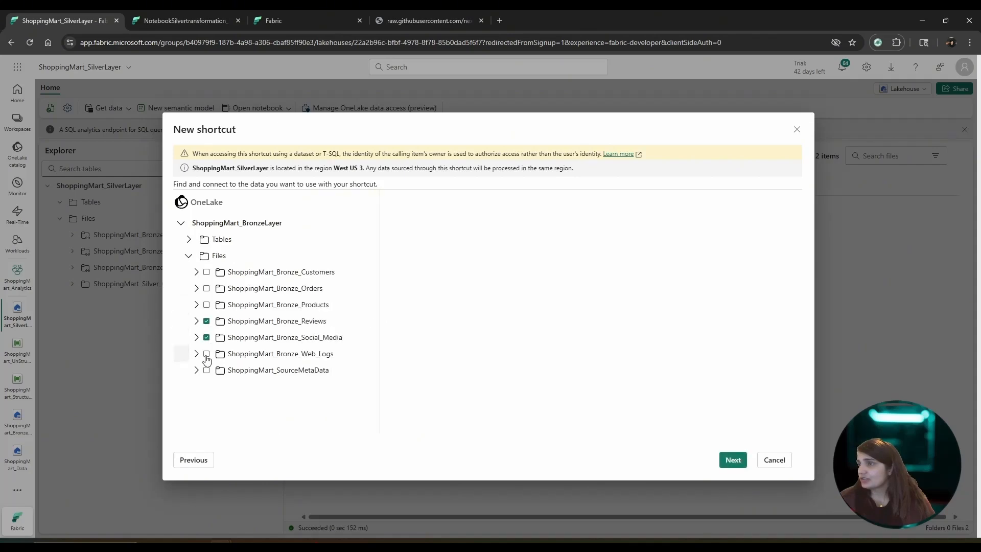
{"action": "left_click", "coordinate": [207, 355]}
{"action": "left_click", "coordinate": [734, 461]}
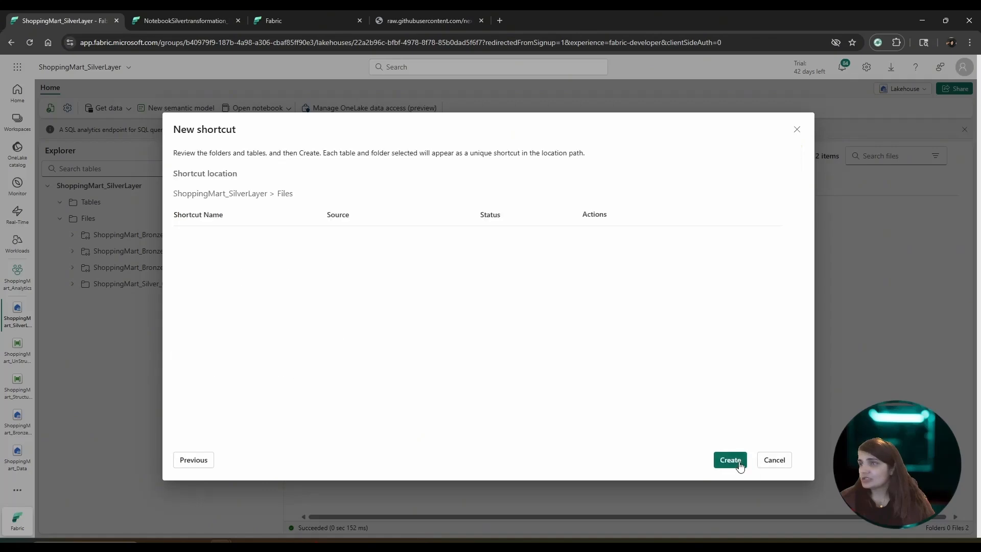
{"action": "left_click", "coordinate": [736, 463]}
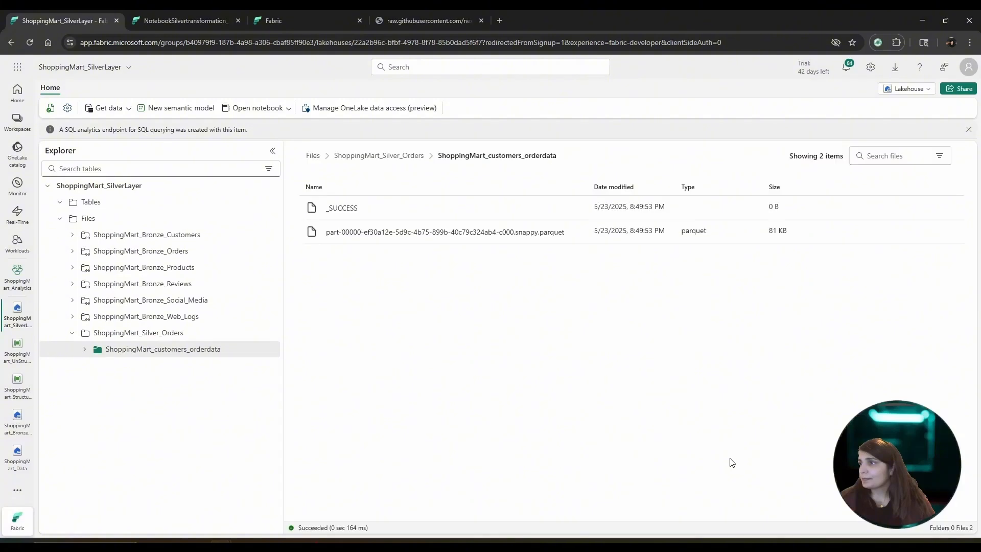
In the silver notebook, refresh the Silver lakehouse's Files and copy the relative Spark path of ShoppingMart_review.json in ShoppingMart_Bronze_Reviews.
{"action": "left_click", "coordinate": [152, 17]}
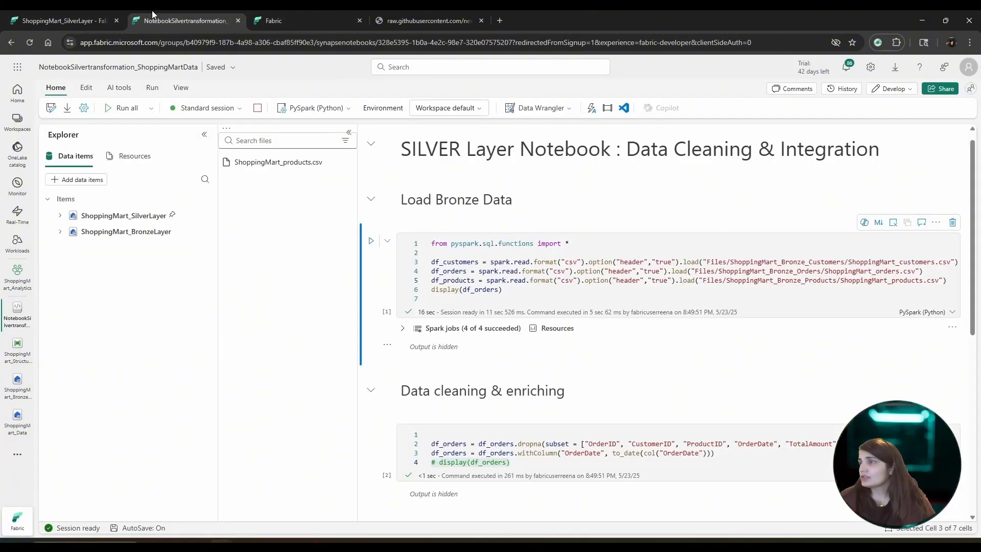
{"action": "left_click", "coordinate": [57, 216]}
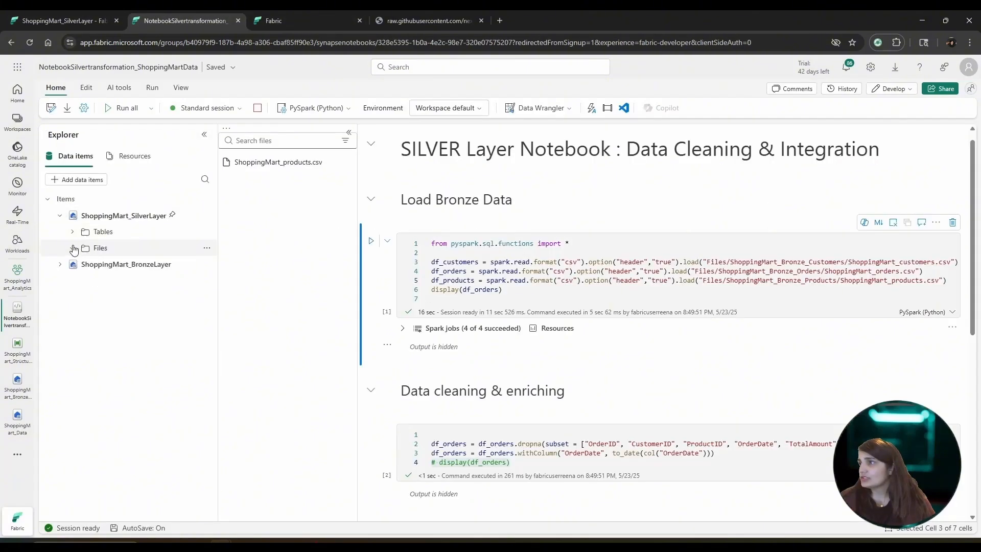
{"action": "left_click", "coordinate": [206, 248]}
{"action": "left_click", "coordinate": [220, 247]}
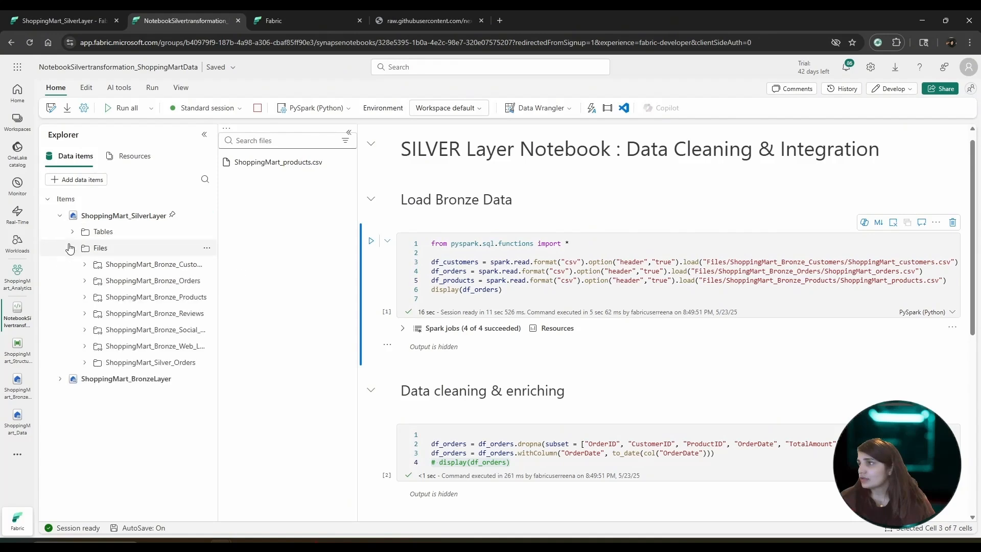
{"action": "left_click_drag", "start_coordinate": [218, 315], "coordinate": [265, 315]}
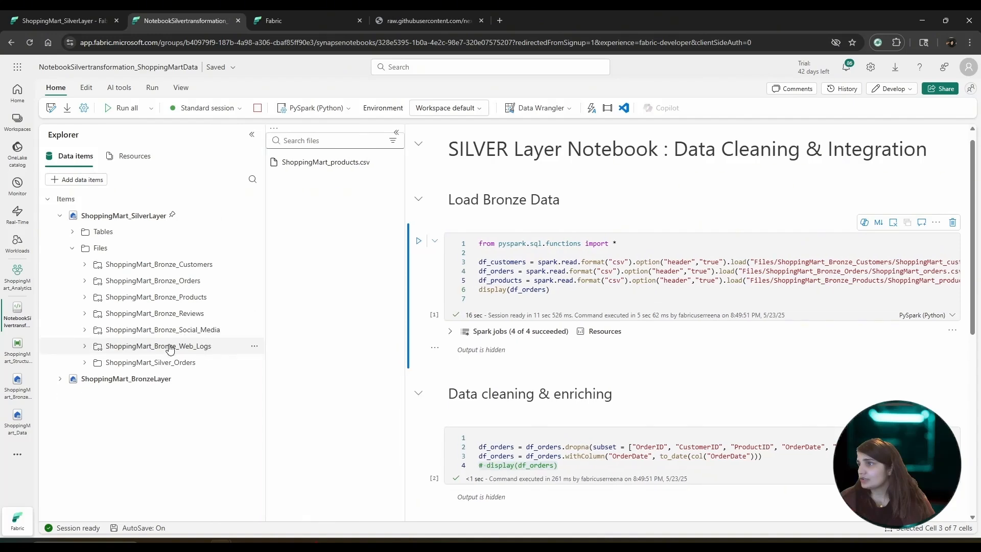
{"action": "left_click", "coordinate": [159, 319]}
{"action": "right_click", "coordinate": [383, 165]}
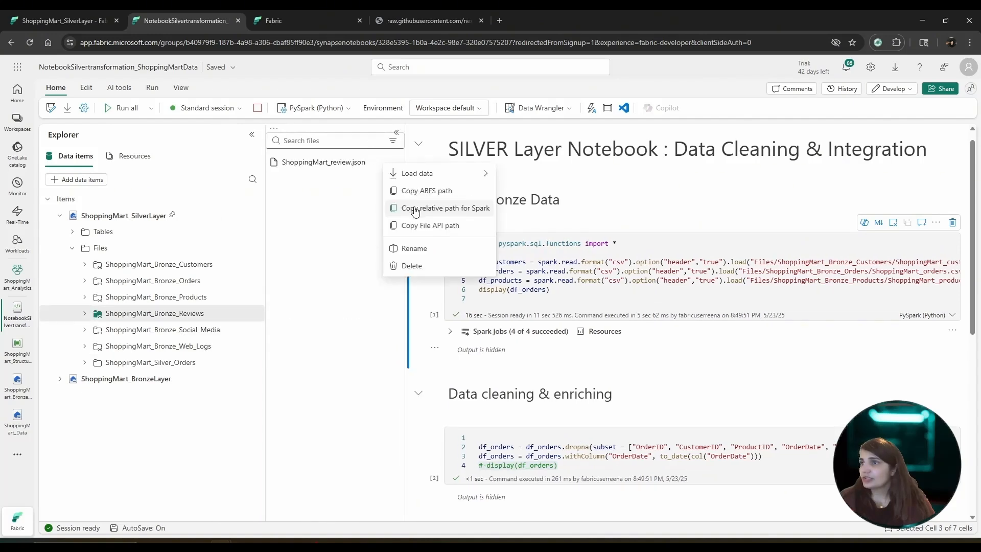
{"action": "left_click", "coordinate": [415, 212]}
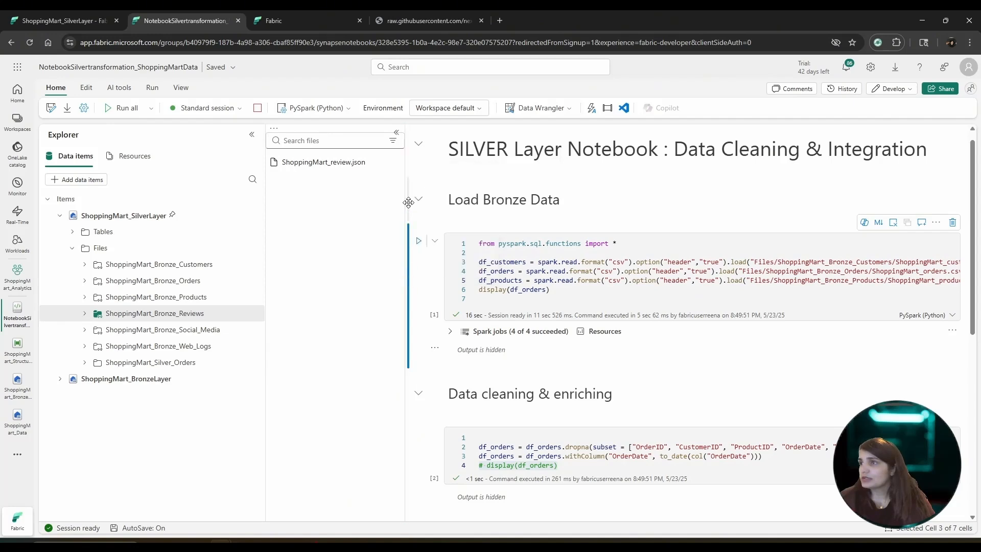
Collapse the file list, duplicate the df_products read line in the Load Bronze Data cell and rename the copy's variable to df_reviews.
{"action": "left_click_drag", "start_coordinate": [407, 200], "coordinate": [347, 189]}
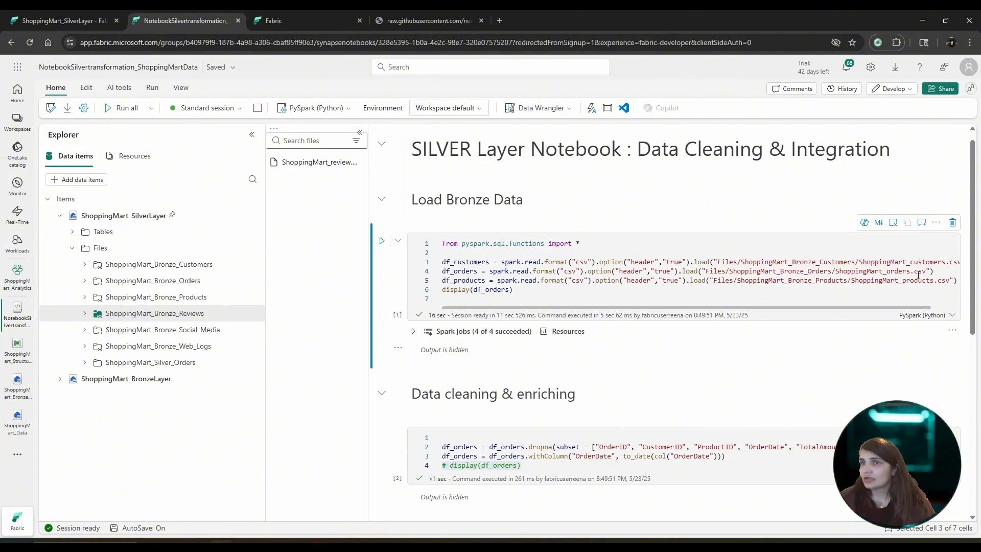
{"action": "left_click_drag", "start_coordinate": [960, 282], "coordinate": [448, 278]}
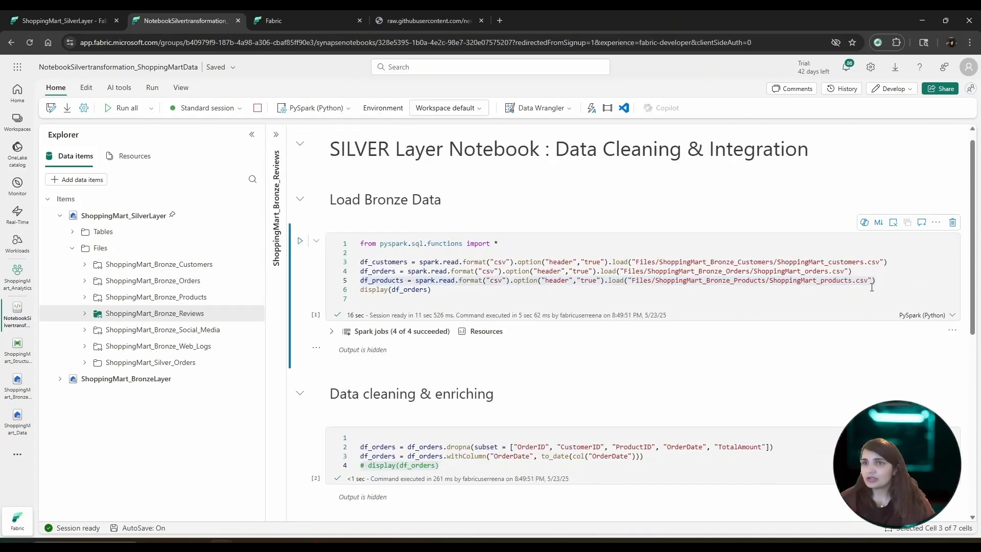
{"action": "left_click", "coordinate": [898, 284]}
{"action": "key", "text": "Return"}
{"action": "type", "text": "df_products = spark.read.format(\"csv\").option(\"header\",\"true\").load(\"Files/ShoppingMart_Bronze_Products/ShoppingMart_products.csv\")"}
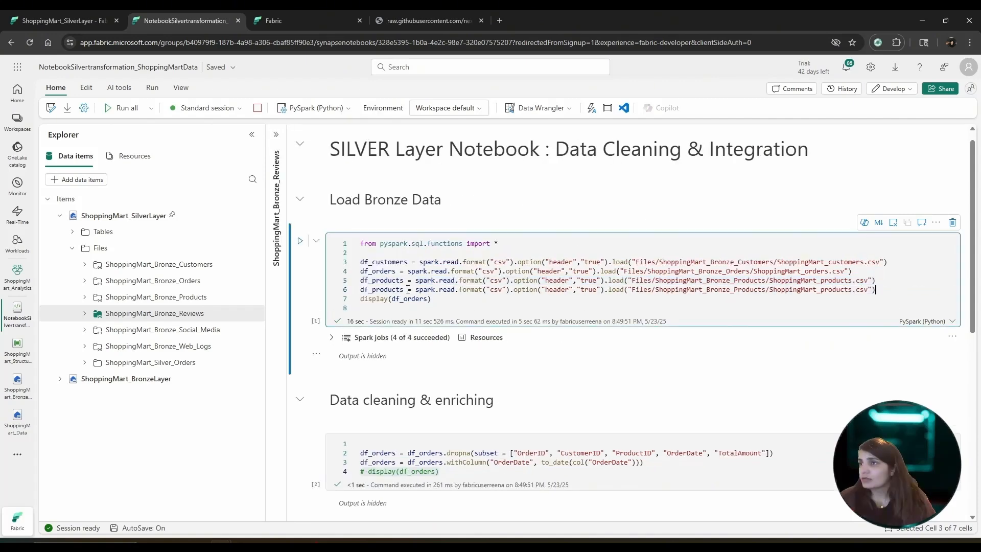
{"action": "left_click_drag", "start_coordinate": [408, 289], "coordinate": [376, 289]}
{"action": "type", "text": "reviews"}
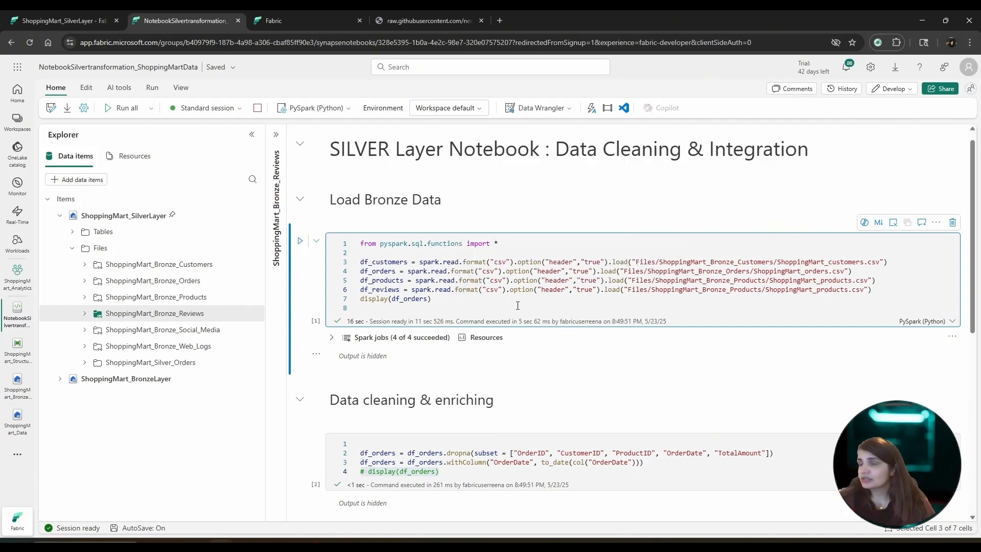
Replace the CSV format, header option and load call in the df_reviews line with spark.read.json.
{"action": "left_click_drag", "start_coordinate": [455, 290], "coordinate": [621, 291]}
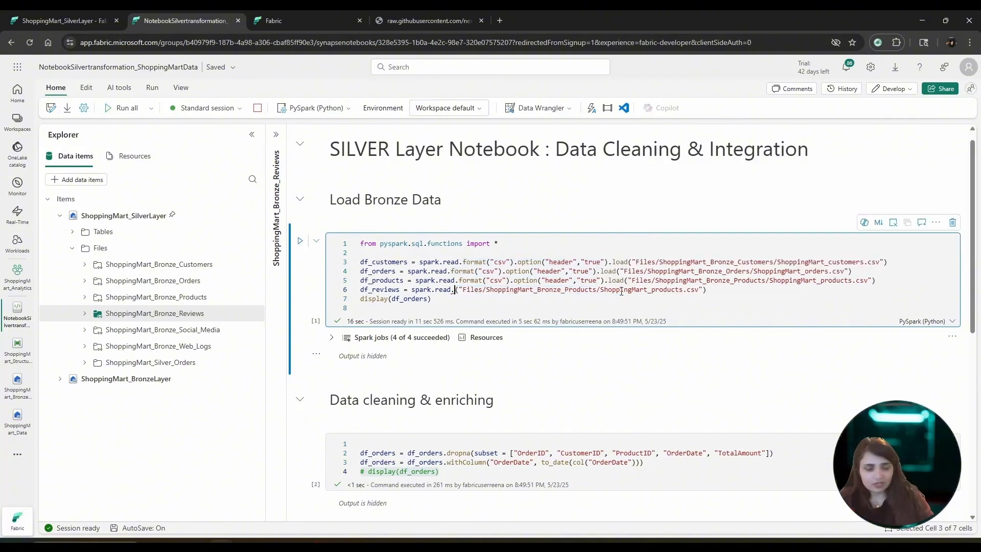
{"action": "type", "text": ".json"}
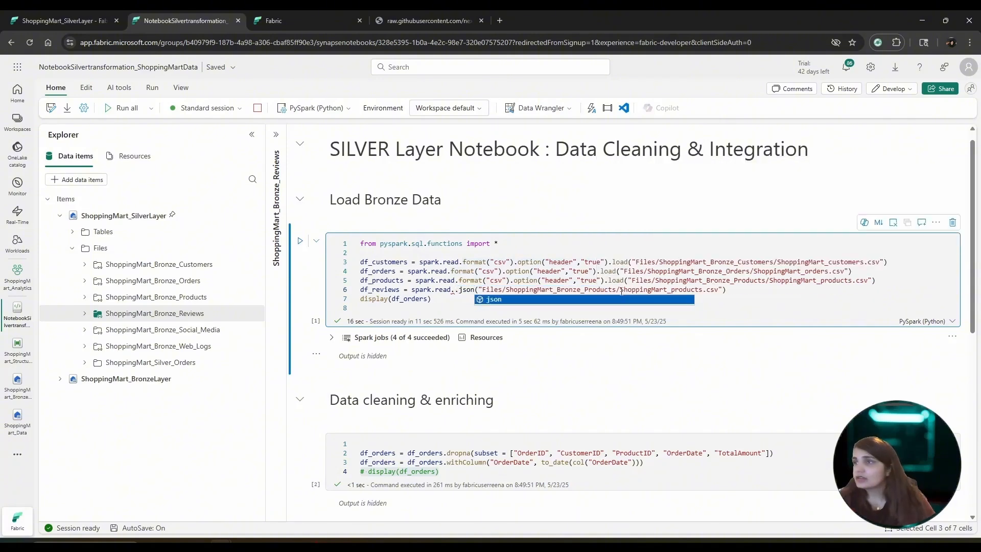
{"action": "left_click", "coordinate": [502, 301]}
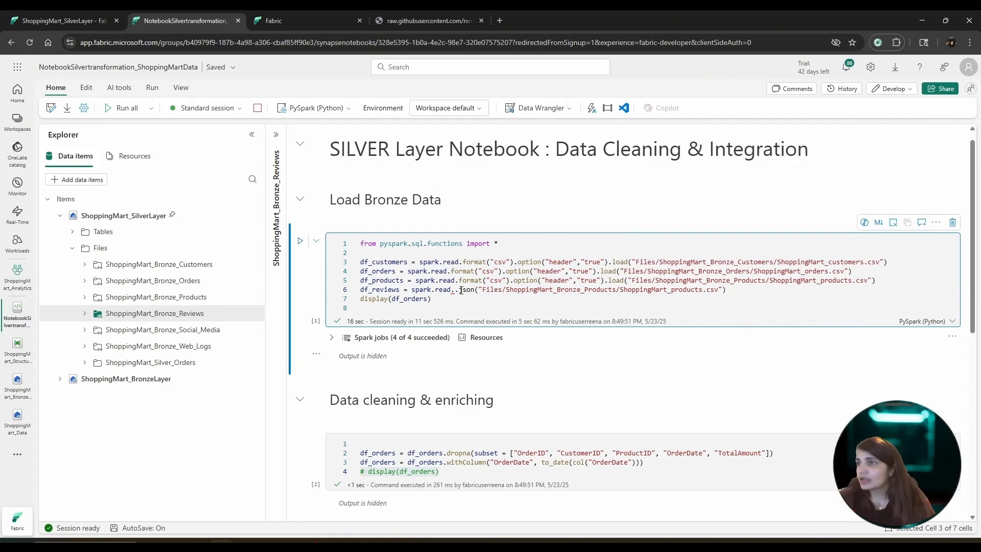
{"action": "key", "text": "BackSpace"}
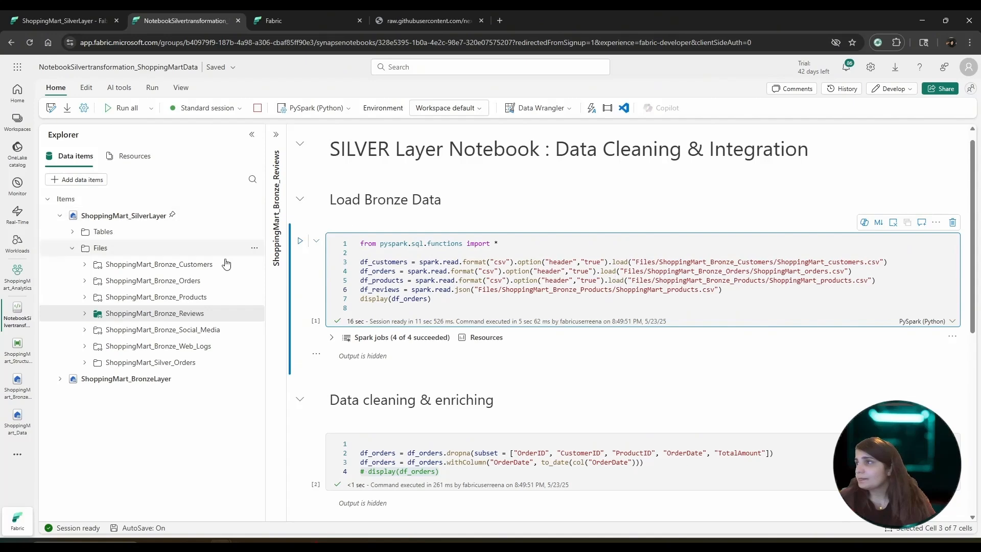
Copy the review file's relative Spark path and set the df_reviews path to Files/ShoppingMart_Bronze_Reviews/ShoppingMart_review.json.
{"action": "left_click", "coordinate": [276, 135]}
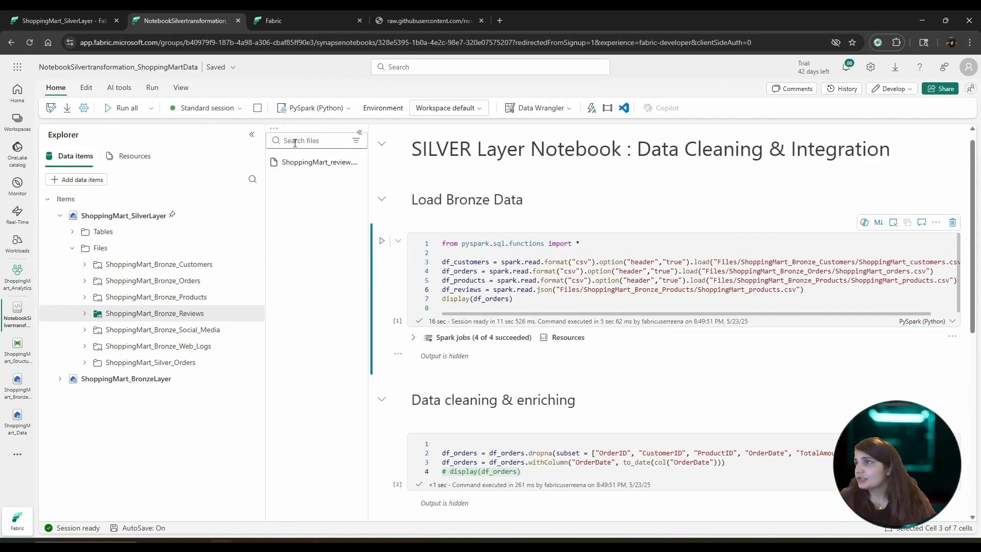
{"action": "left_click", "coordinate": [351, 165]}
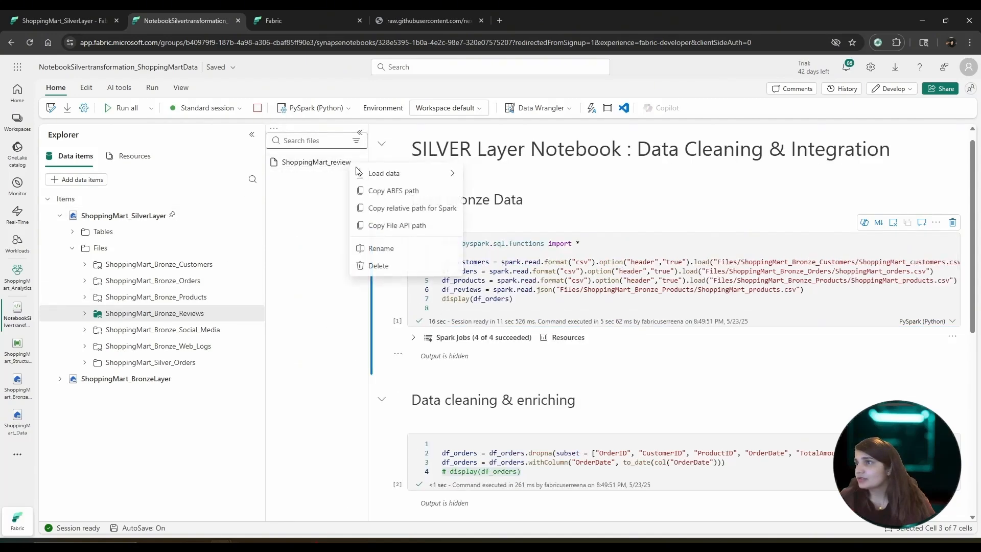
{"action": "left_click", "coordinate": [400, 214]}
{"action": "left_click", "coordinate": [360, 132]}
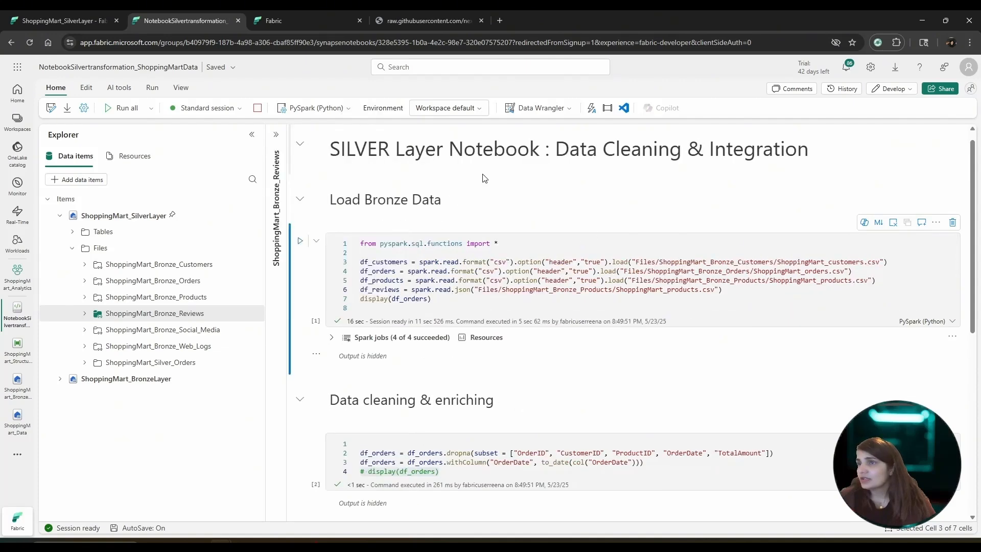
{"action": "left_click_drag", "start_coordinate": [479, 290], "coordinate": [714, 290]}
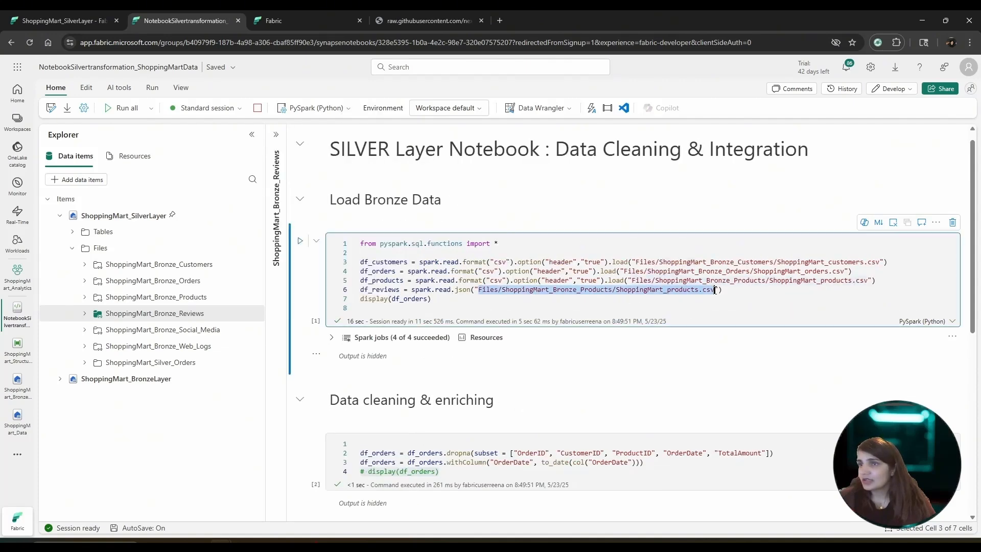
{"action": "key", "text": "BackSpace"}
{"action": "key", "text": "ctrl+v"}
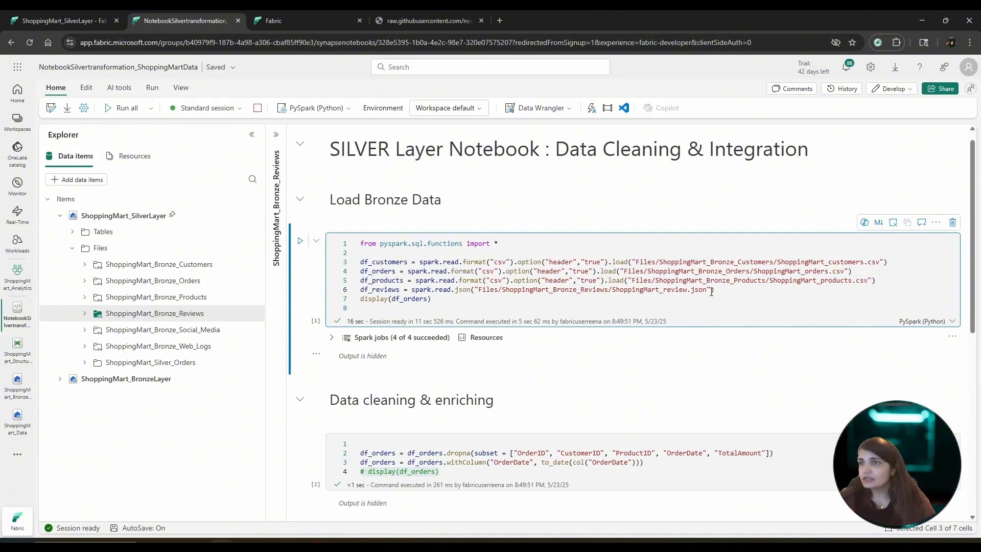
Change the display call to df_reviews and run the Load Bronze Data cell.
{"action": "double_click", "coordinate": [399, 290]}
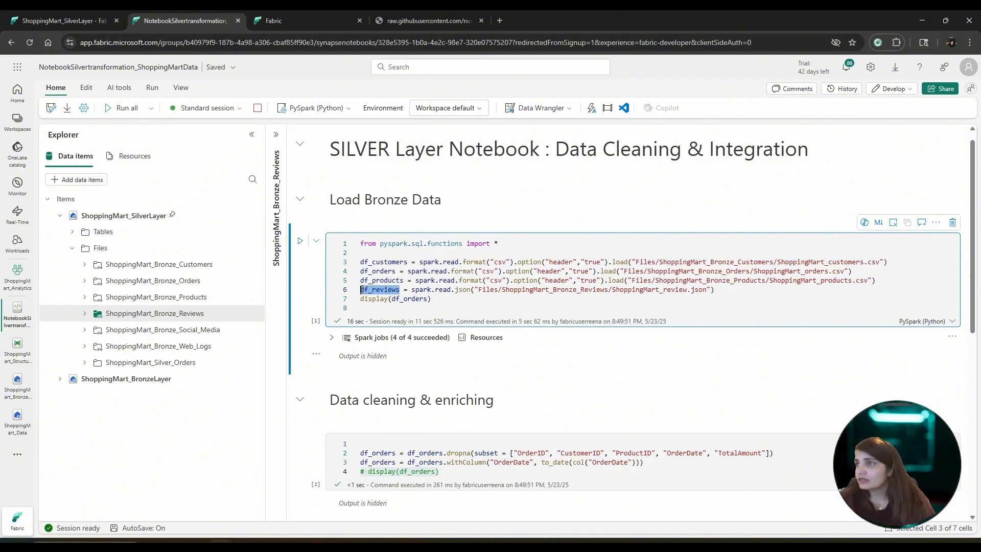
{"action": "double_click", "coordinate": [405, 299]}
{"action": "key", "text": "ctrl+v"}
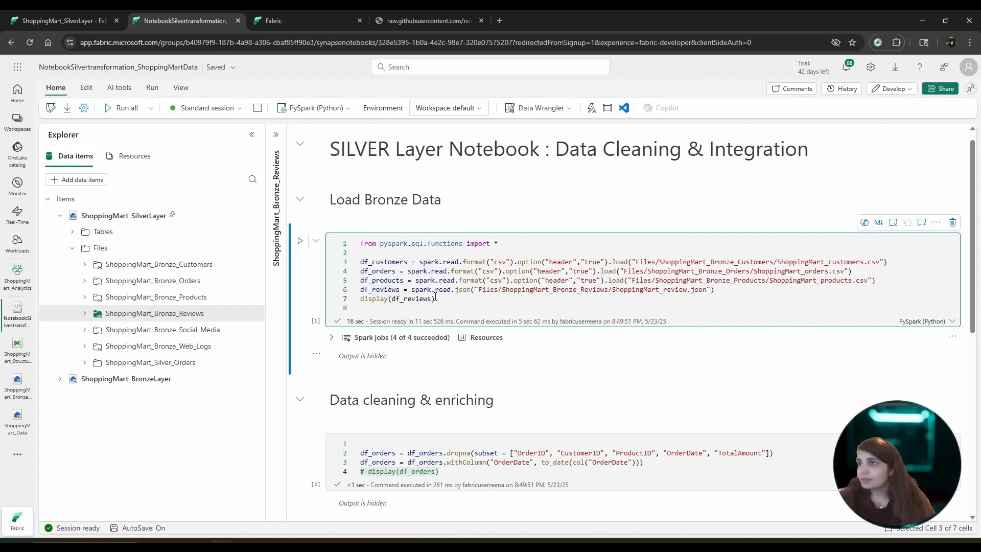
{"action": "left_click", "coordinate": [301, 242]}
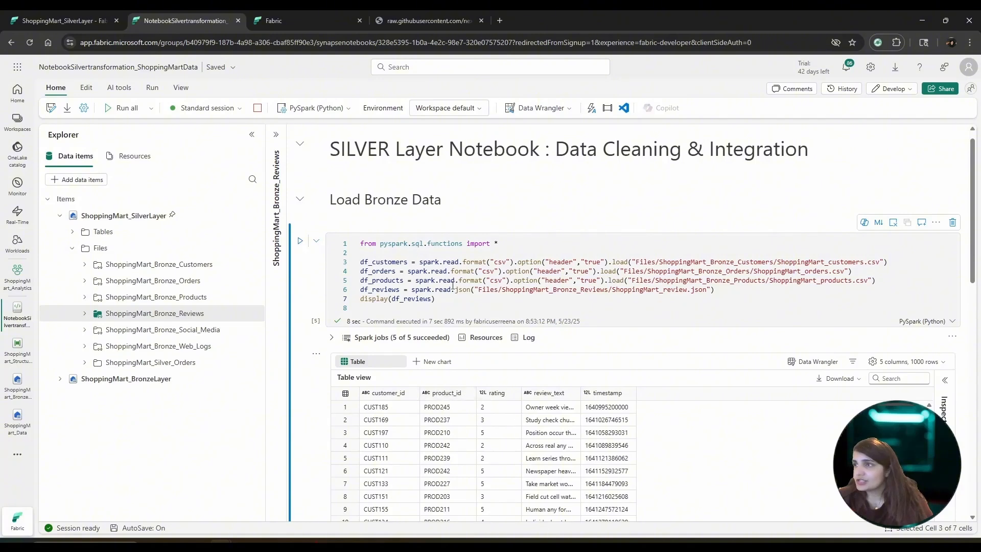
Duplicate the df_reviews read line in the Load Bronze Data cell and rename the copy's variable to df_social.
{"action": "left_click_drag", "start_coordinate": [714, 289], "coordinate": [365, 289]}
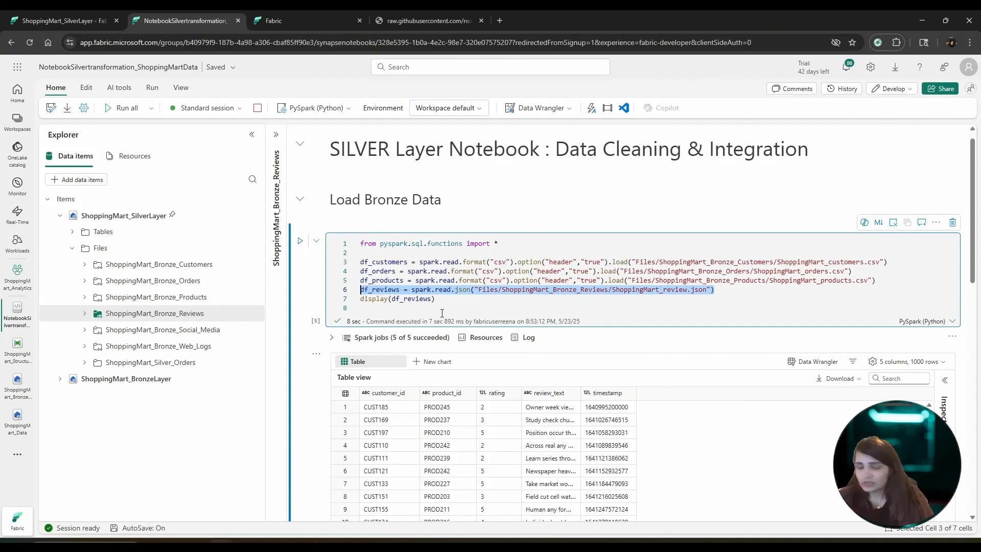
{"action": "left_click", "coordinate": [720, 292]}
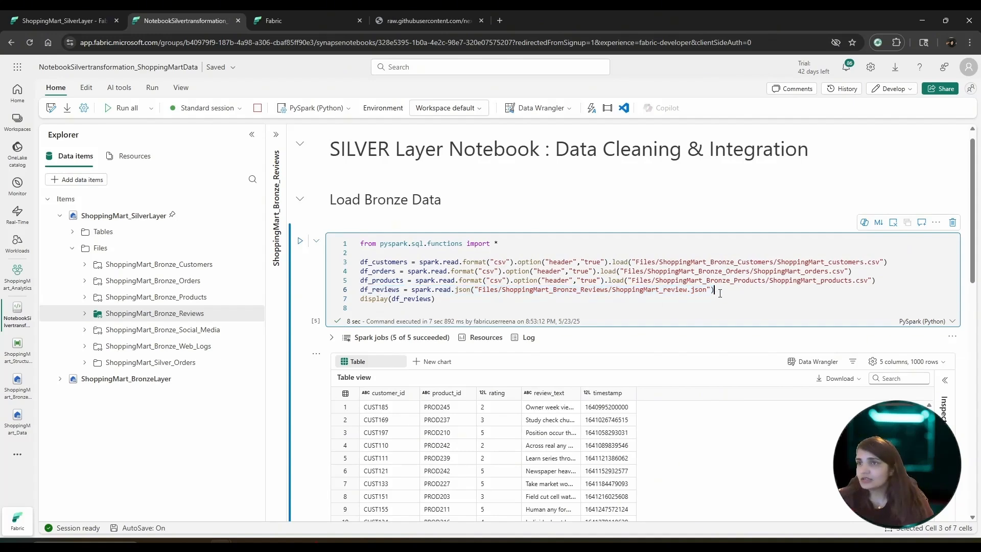
{"action": "key", "text": "Return"}
{"action": "key", "text": "ctrl+v"}
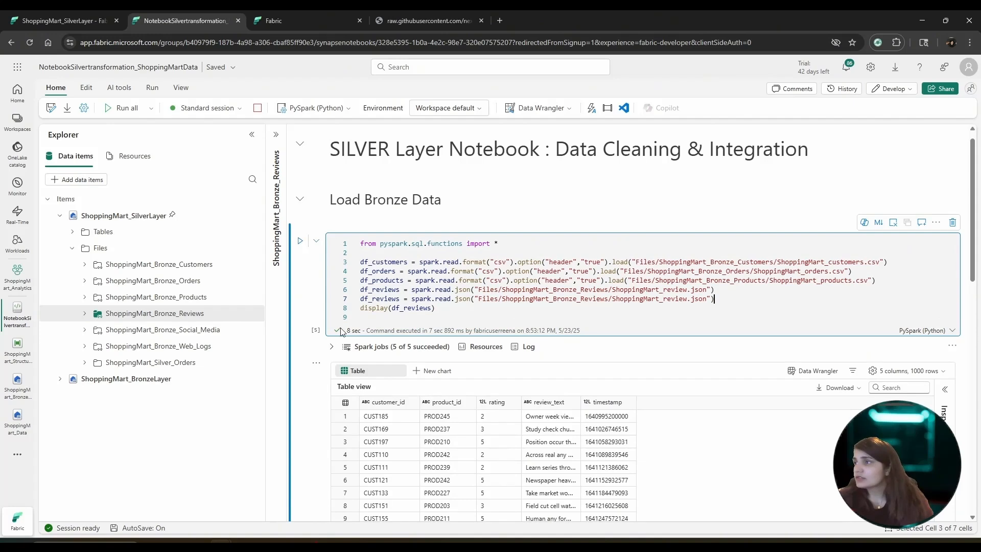
{"action": "left_click", "coordinate": [399, 298]}
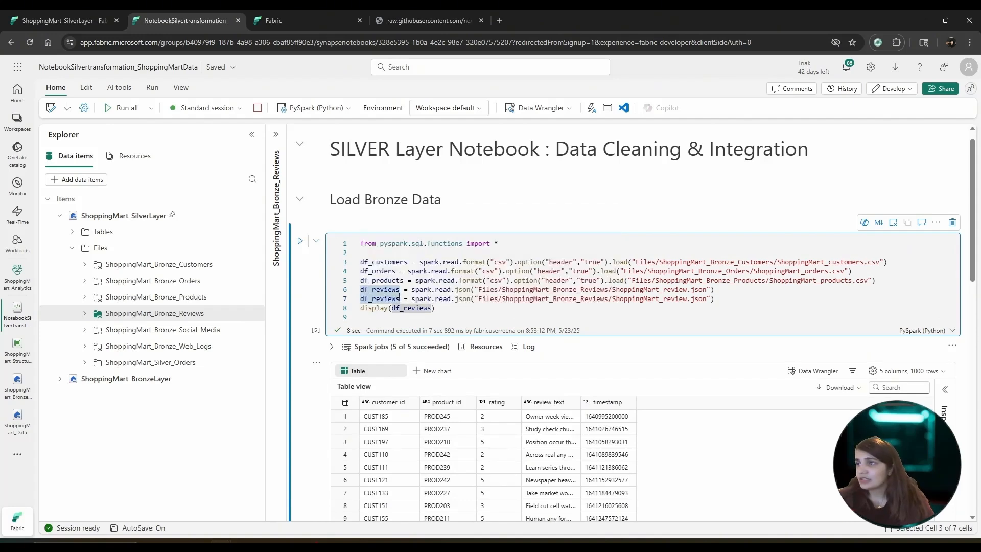
{"action": "key", "text": "BackSpace"}
{"action": "key", "text": "BackSpace"}
{"action": "key", "text": "BackSpace"}
{"action": "key", "text": "BackSpace"}
{"action": "key", "text": "BackSpace"}
{"action": "key", "text": "BackSpace"}
{"action": "key", "text": "BackSpace"}
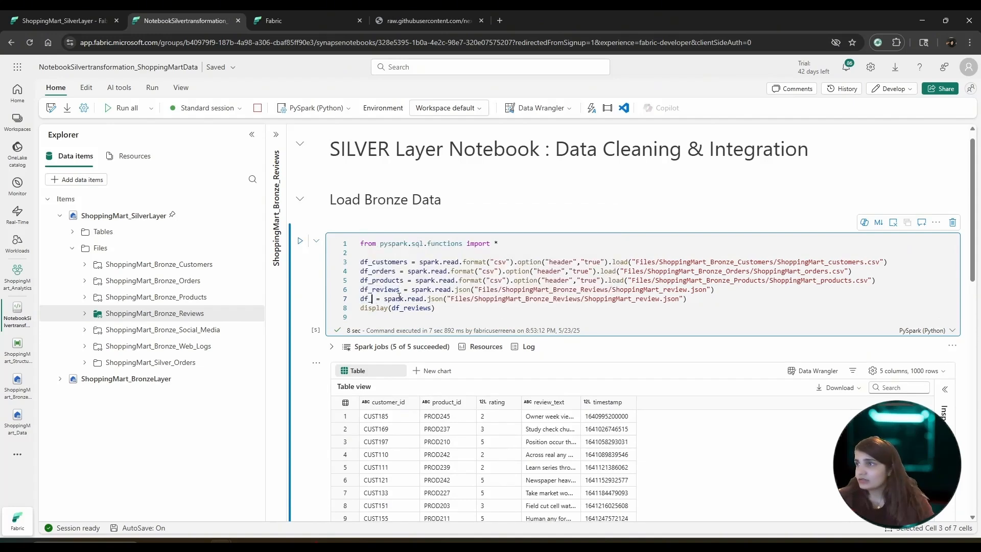
{"action": "type", "text": "social"}
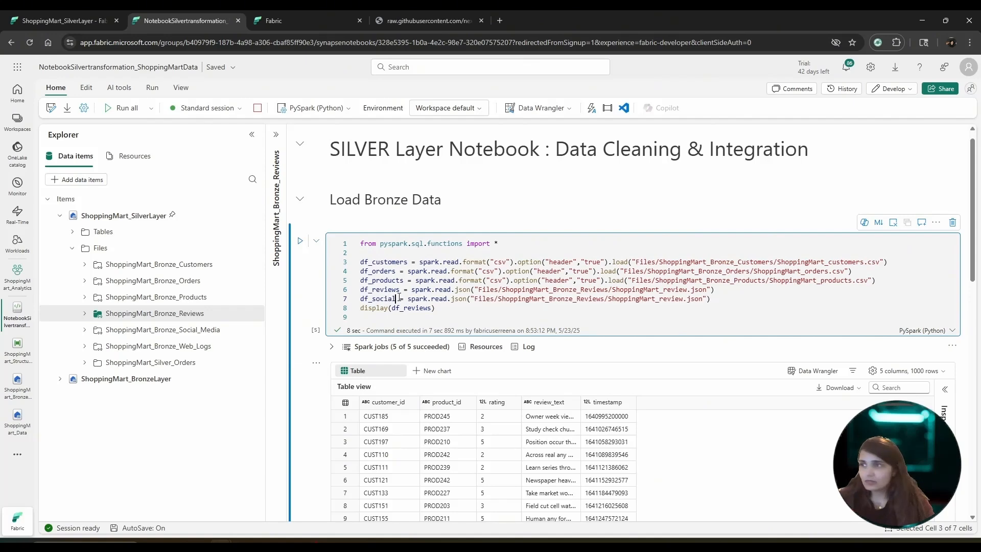
Copy the social media file's relative Spark path and set the df_social path to Files/ShoppingMart_Bronze_Social_Media/ShoppingMart_social_media.json.
{"action": "left_click", "coordinate": [162, 330]}
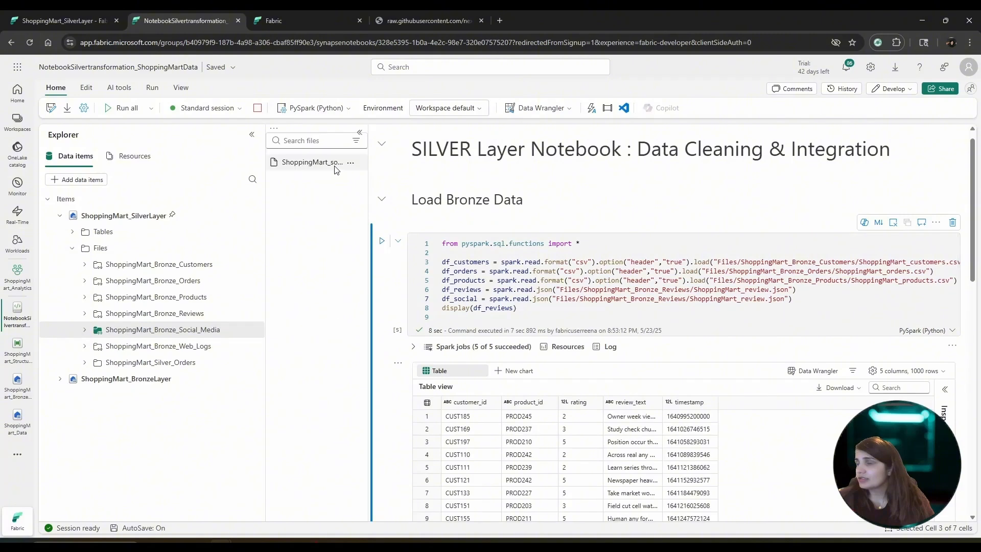
{"action": "left_click", "coordinate": [357, 165]}
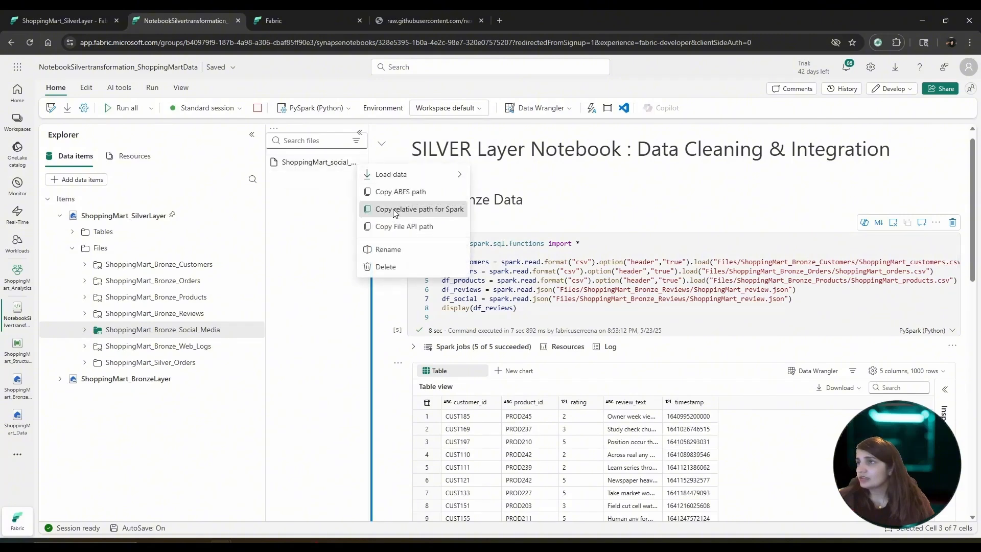
{"action": "left_click", "coordinate": [394, 208]}
{"action": "left_click_drag", "start_coordinate": [556, 299], "coordinate": [788, 299]}
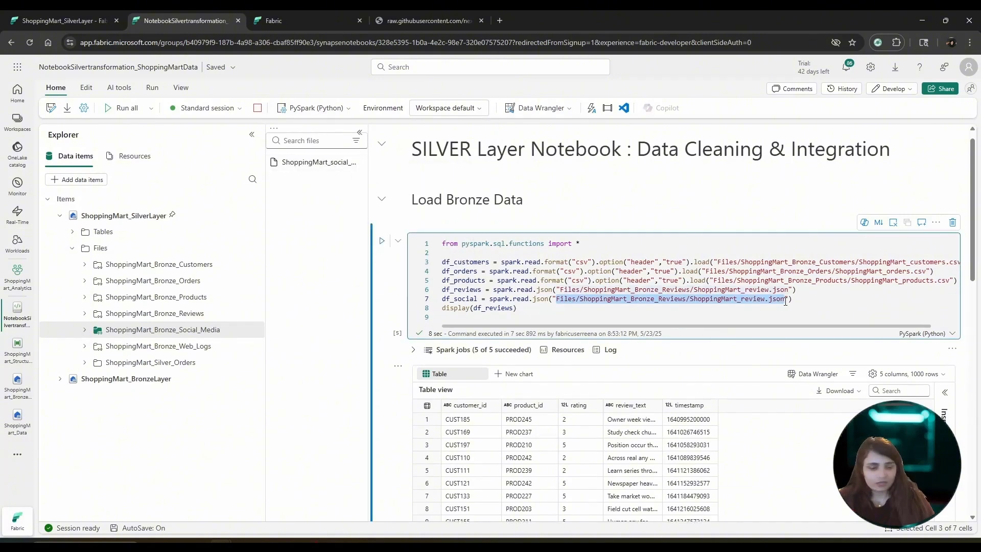
{"action": "key", "text": "ctrl+v"}
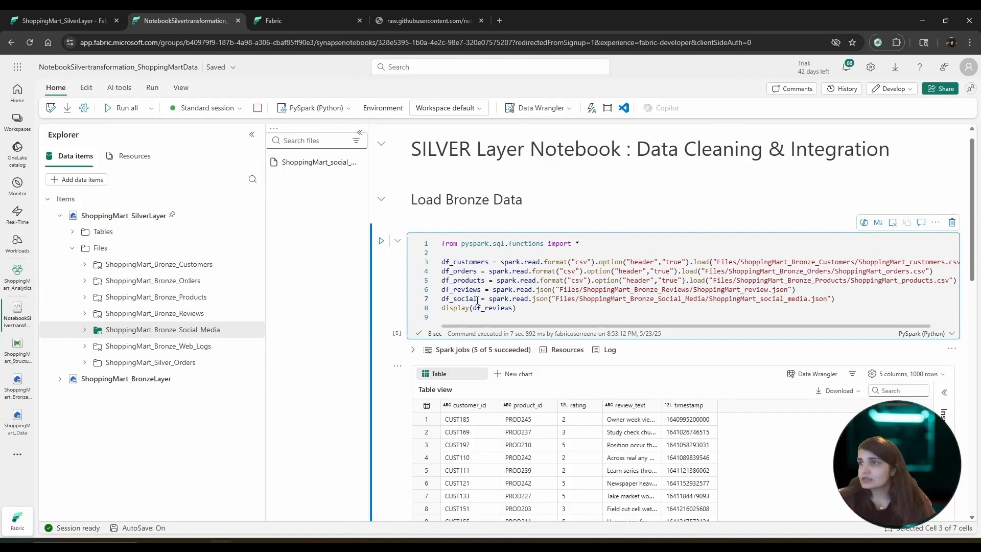
Change the display call to df_social and run the Load Bronze Data cell.
{"action": "left_click_drag", "start_coordinate": [476, 300], "coordinate": [442, 299]}
{"action": "key", "text": "ctrl+c"}
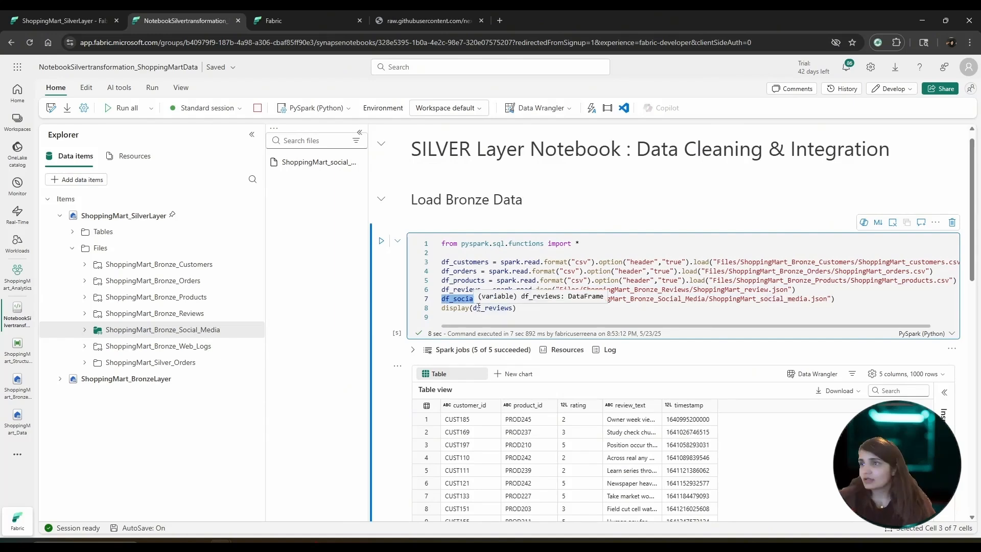
{"action": "double_click", "coordinate": [490, 308]}
{"action": "key", "text": "ctrl+v"}
{"action": "left_click", "coordinate": [383, 246]}
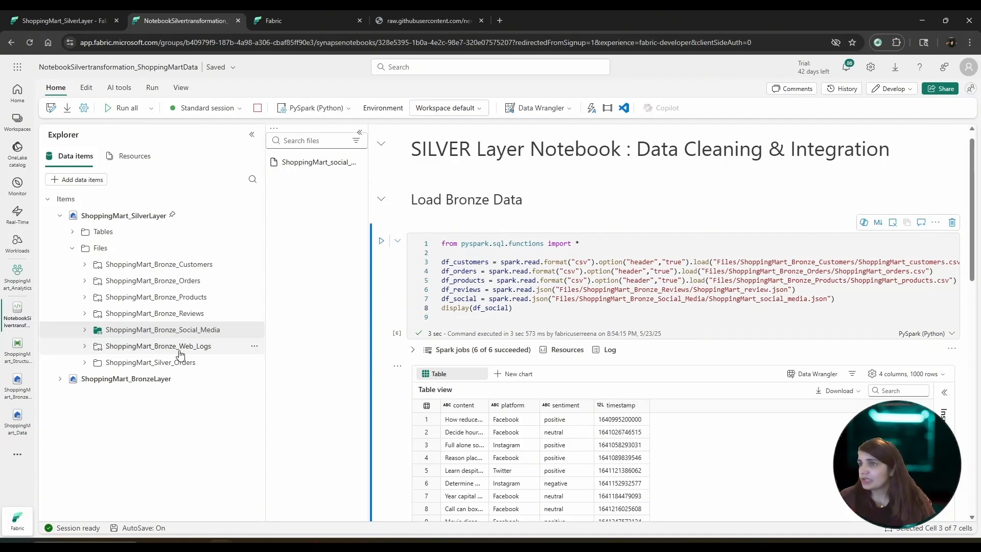
Duplicate the df_social read line and rename the copy's variable to df_weblogs.
{"action": "left_click_drag", "start_coordinate": [837, 299], "coordinate": [419, 295]}
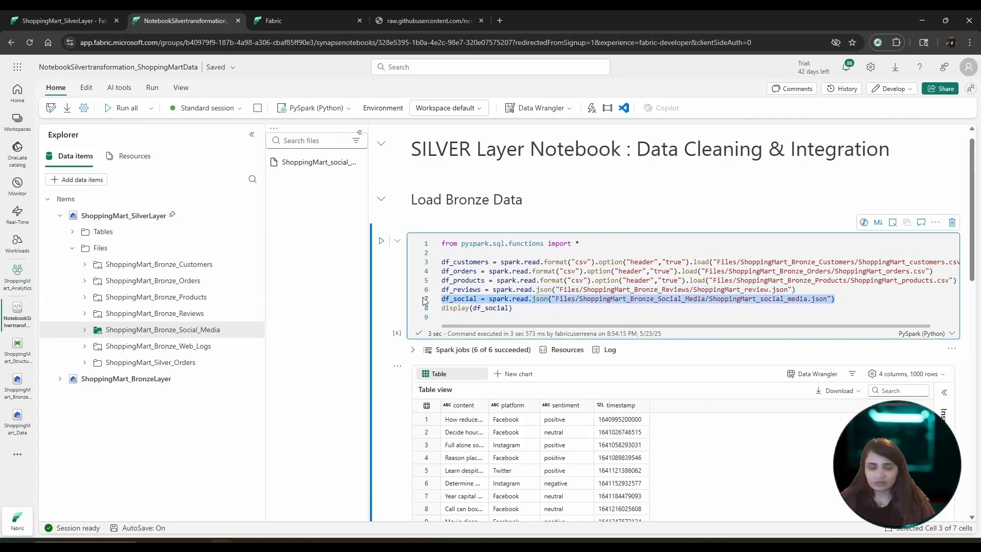
{"action": "left_click", "coordinate": [851, 299]}
{"action": "key", "text": "Return"}
{"action": "key", "text": "ctrl+v"}
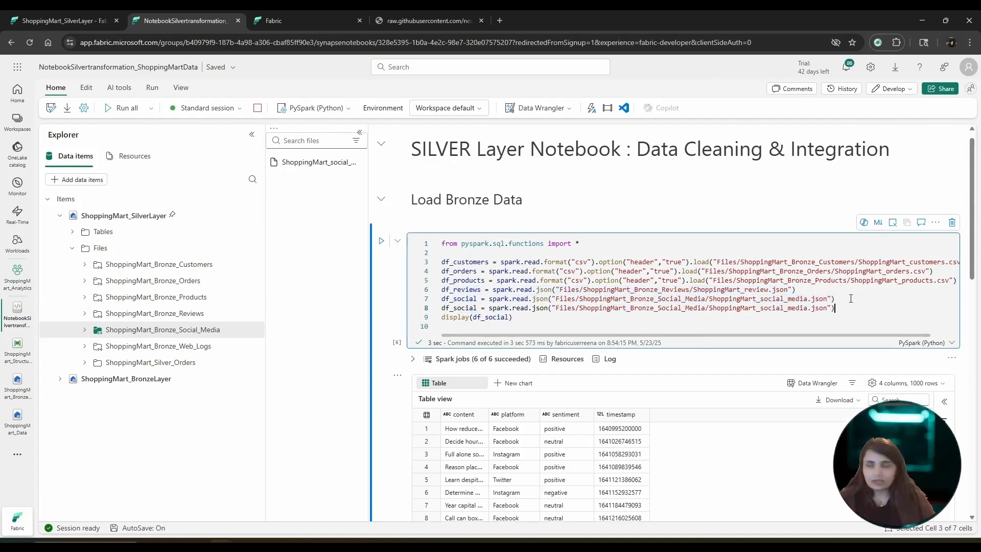
{"action": "left_click", "coordinate": [478, 308]}
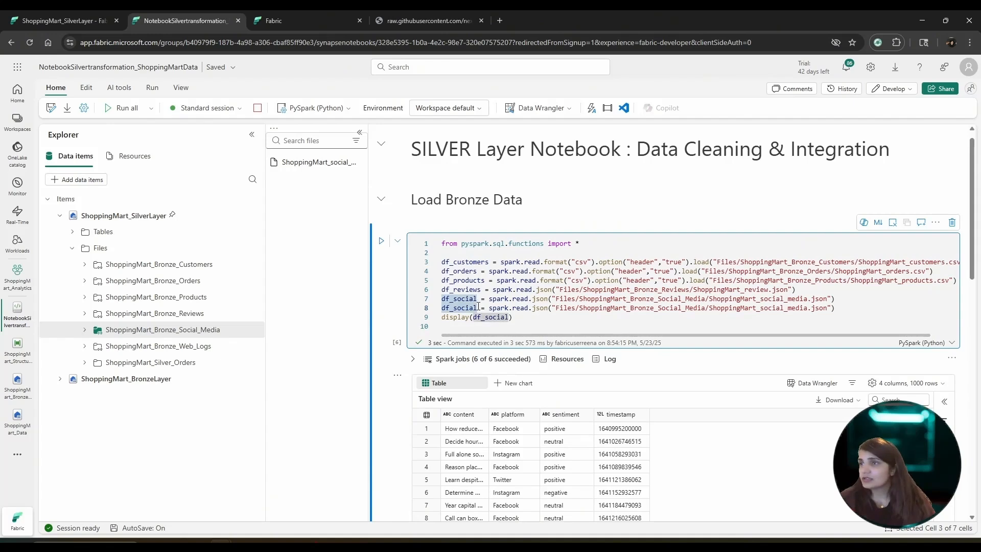
{"action": "key", "text": "BackSpace"}
{"action": "key", "text": "BackSpace"}
{"action": "key", "text": "BackSpace"}
{"action": "key", "text": "BackSpace"}
{"action": "key", "text": "BackSpace"}
{"action": "key", "text": "BackSpace"}
{"action": "type", "text": "weblogs"}
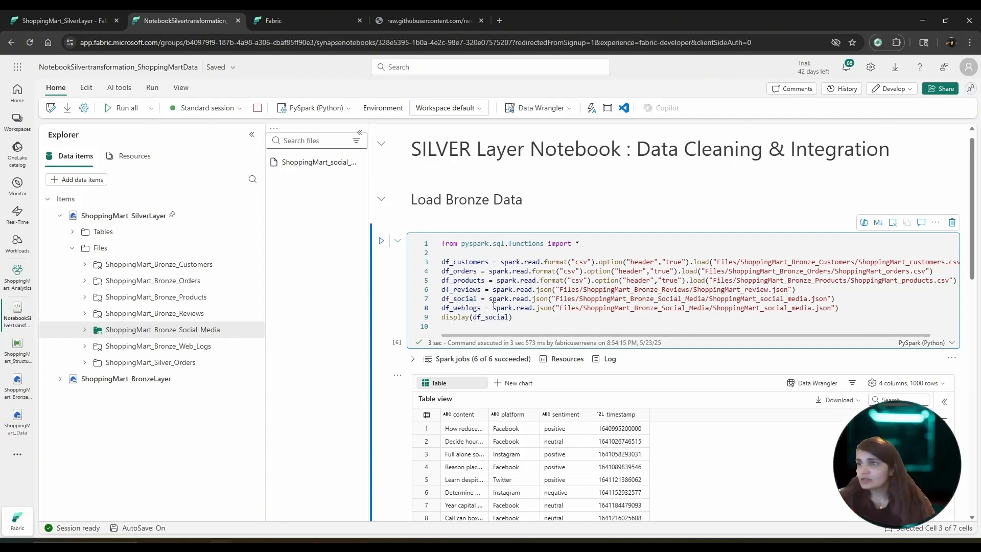
Copy the web logs file's relative Spark path and set the df_weblogs path to Files/ShoppingMart_Bronze_Web_Logs/ShoppingMart_web_logs.json.
{"action": "left_click", "coordinate": [158, 346]}
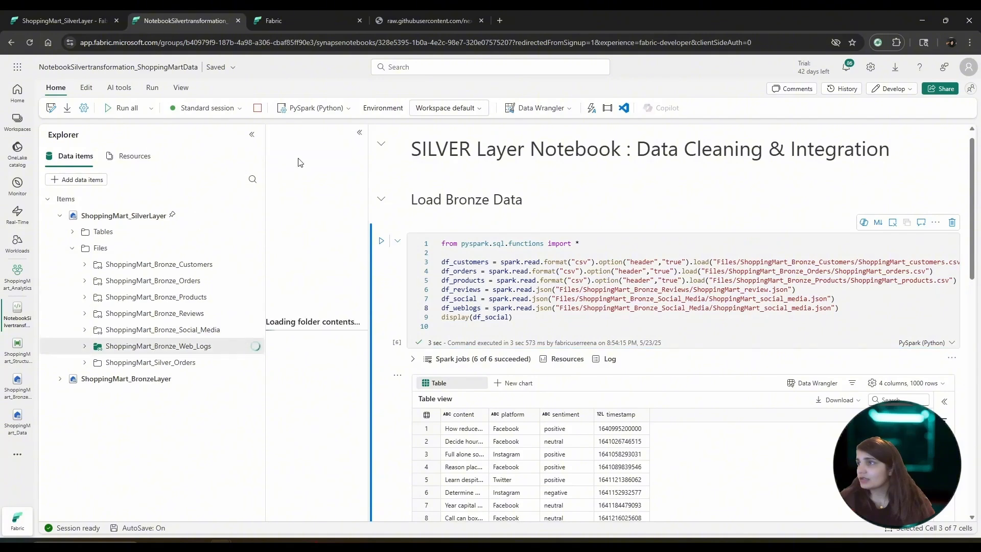
{"action": "left_click", "coordinate": [360, 162]}
{"action": "left_click", "coordinate": [388, 204]}
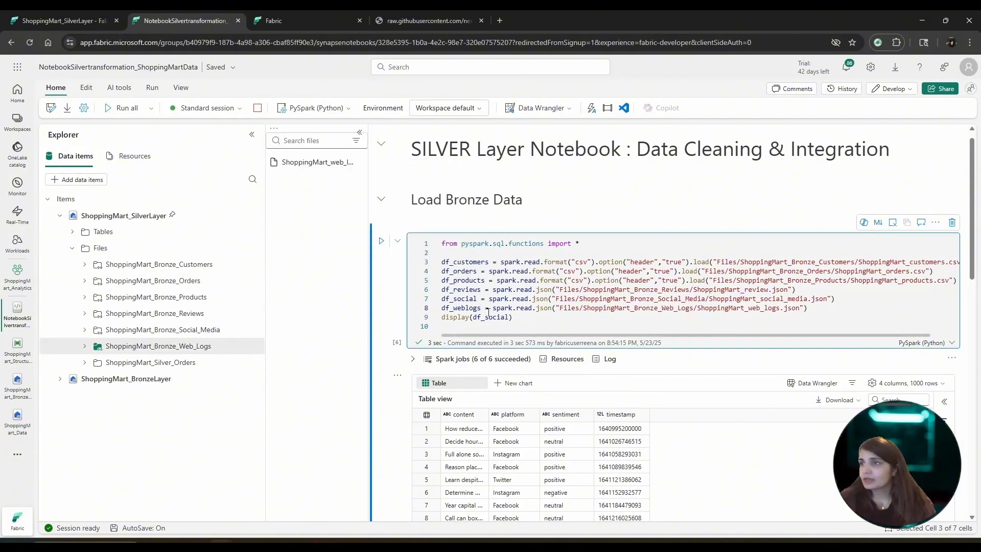
Change the display call to df_weblogs.
{"action": "left_click_drag", "start_coordinate": [482, 309], "coordinate": [509, 317]}
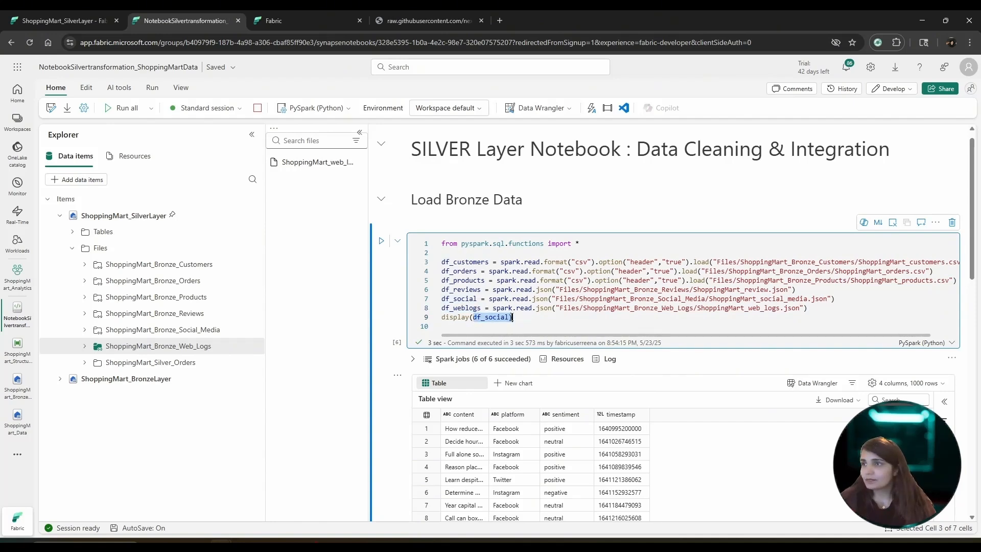
Display df_weblogs by running the Load Bronze Data cell, then remove the display line from the code.
{"action": "type", "text": "df_weblogs"}
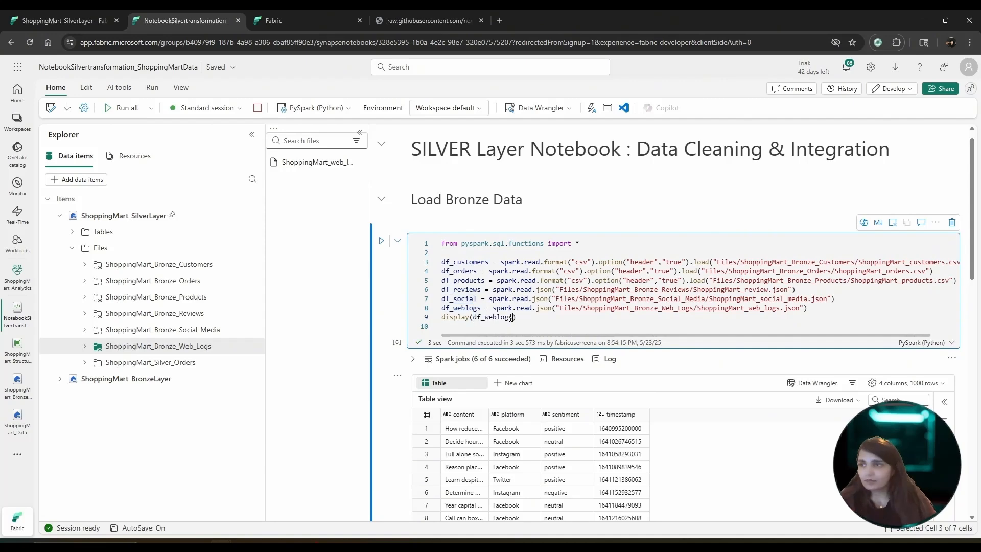
{"action": "left_click", "coordinate": [381, 240]}
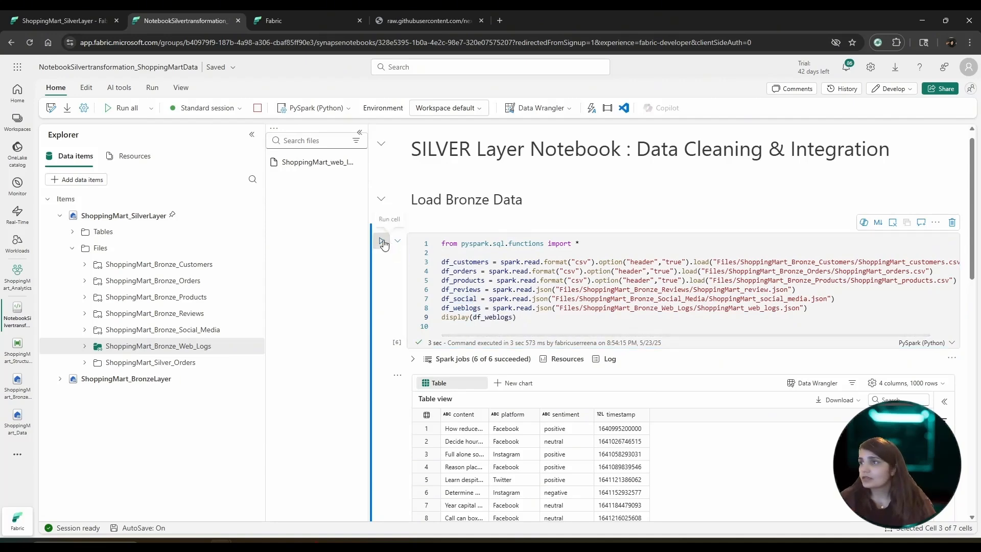
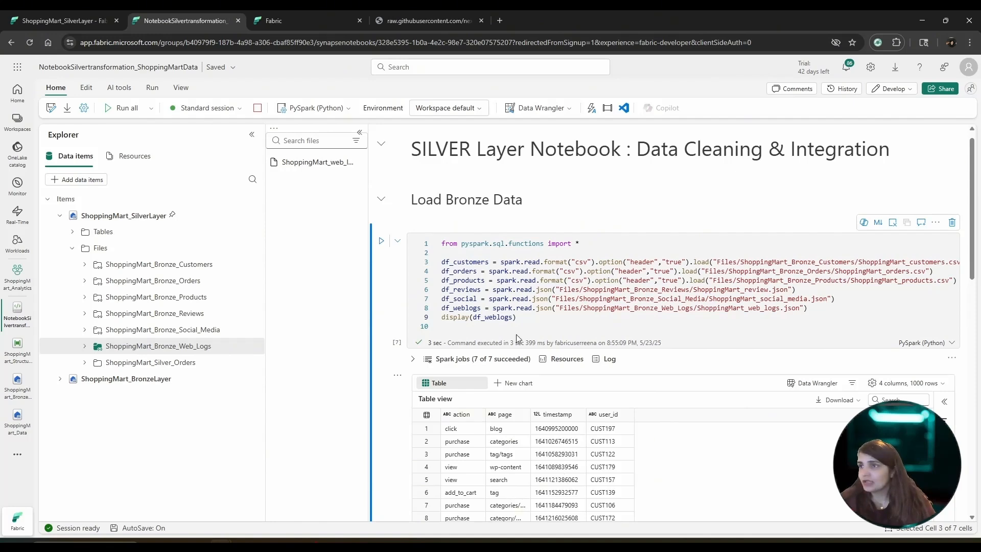
{"action": "left_click_drag", "start_coordinate": [528, 319], "coordinate": [441, 319]}
{"action": "key", "text": "BackSpace"}
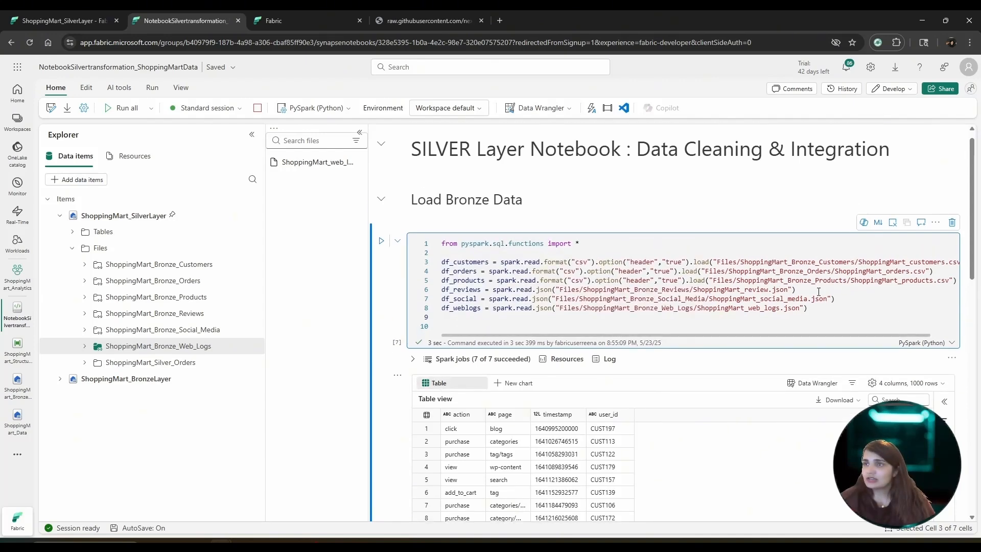
Copy the df_orders parquet write statement into a new cell at the notebook's end and change its dataframe to df_reviews.
{"action": "scroll", "coordinate": [531, 281], "scroll_direction": "down", "scroll_amount": 10}
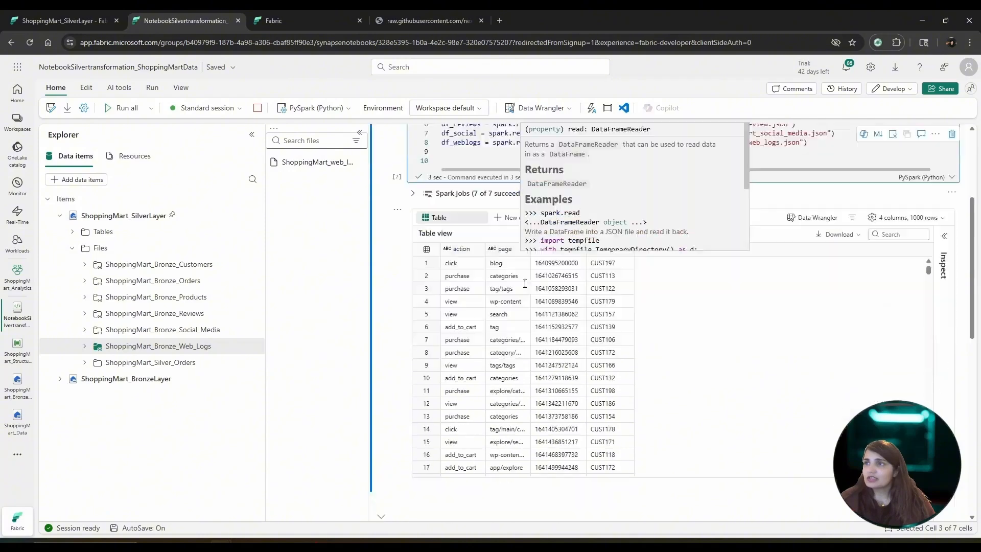
{"action": "scroll", "coordinate": [525, 287], "scroll_direction": "up", "scroll_amount": 10}
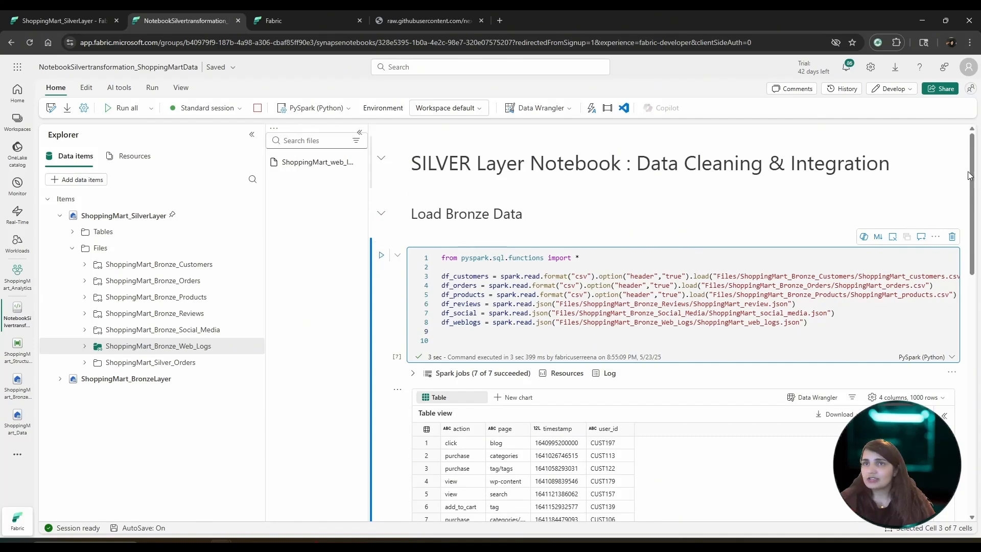
{"action": "left_click_drag", "start_coordinate": [971, 174], "coordinate": [961, 407]}
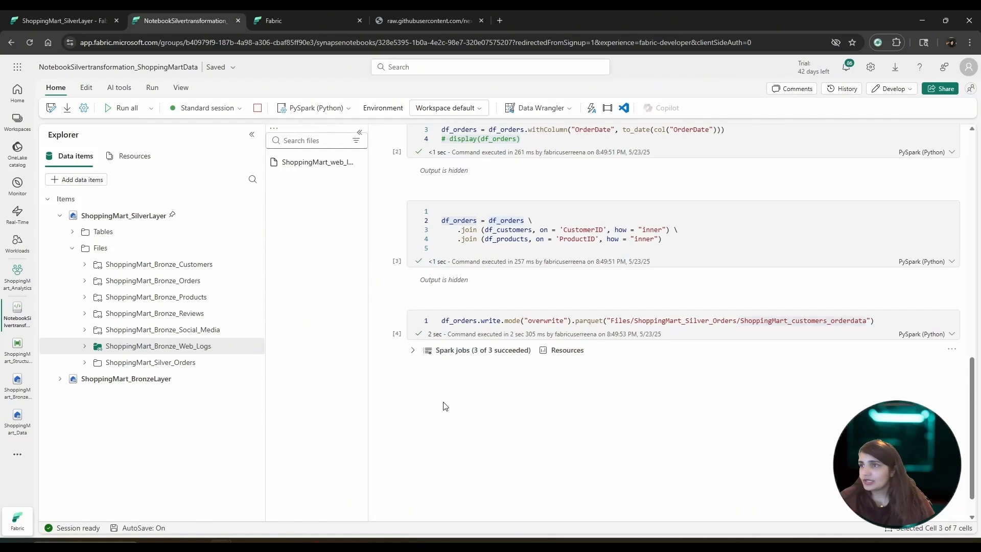
{"action": "left_click_drag", "start_coordinate": [874, 321], "coordinate": [443, 318]}
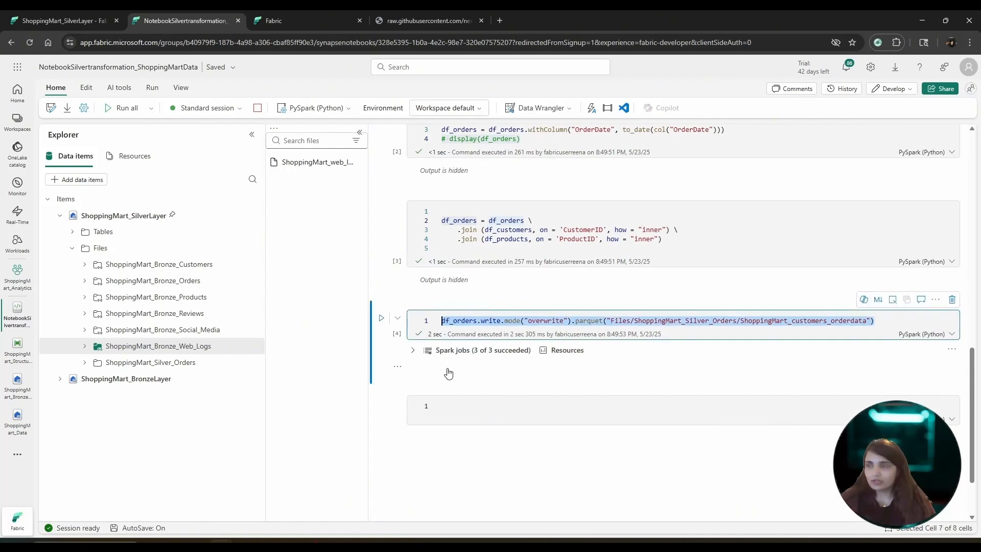
{"action": "key", "text": "ctrl+c"}
{"action": "left_click", "coordinate": [453, 401]}
{"action": "key", "text": "ctrl+v"}
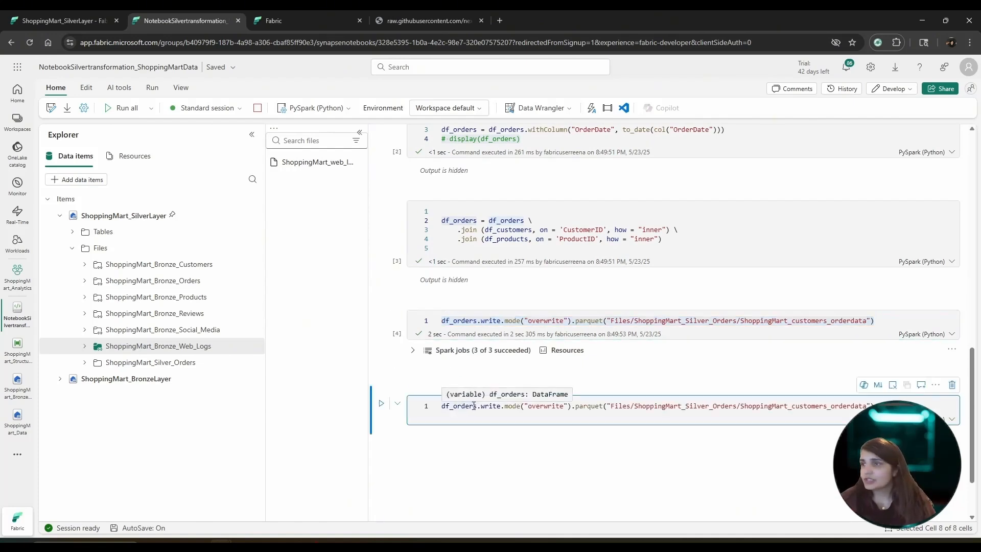
{"action": "scroll", "coordinate": [475, 405], "scroll_direction": "up", "scroll_amount": 20}
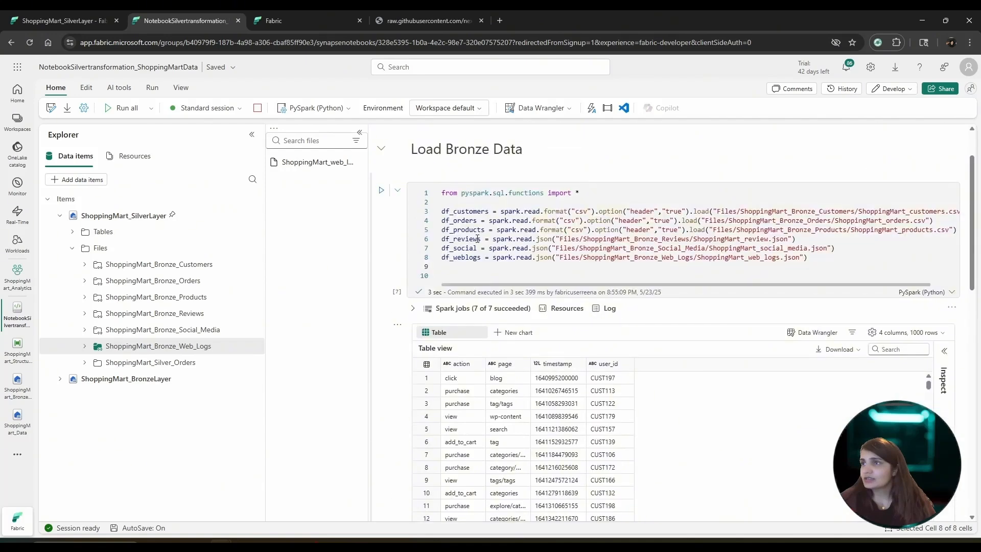
{"action": "left_click_drag", "start_coordinate": [478, 239], "coordinate": [442, 239]}
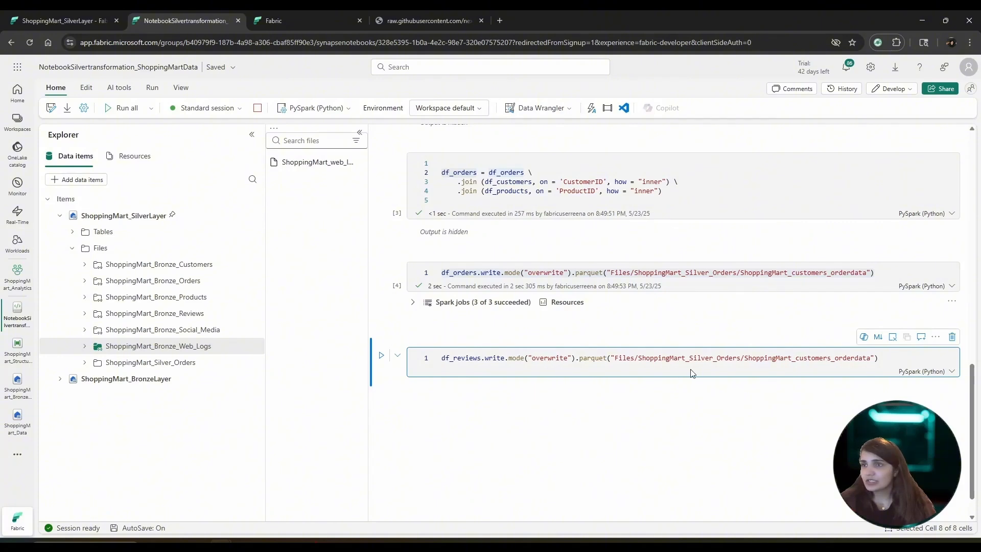
Copy the three JSON read lines for reviews, social and weblogs into the new cell below the df_reviews write statement.
{"action": "scroll", "coordinate": [636, 290], "scroll_direction": "up", "scroll_amount": 8}
{"action": "scroll", "coordinate": [635, 289], "scroll_direction": "up", "scroll_amount": 4}
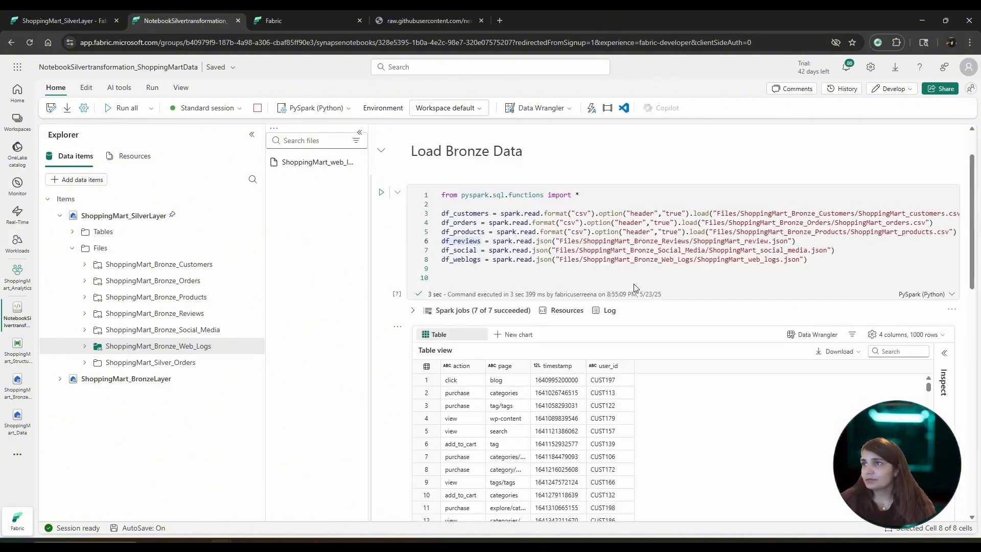
{"action": "left_click_drag", "start_coordinate": [817, 263], "coordinate": [434, 243]}
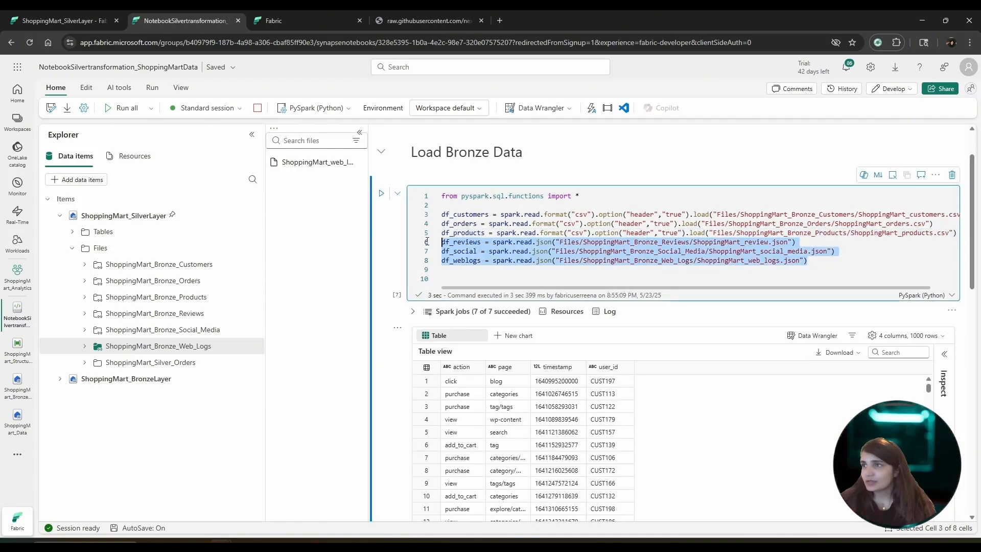
{"action": "scroll", "coordinate": [600, 336], "scroll_direction": "down", "scroll_amount": 7}
{"action": "scroll", "coordinate": [599, 336], "scroll_direction": "down", "scroll_amount": 5}
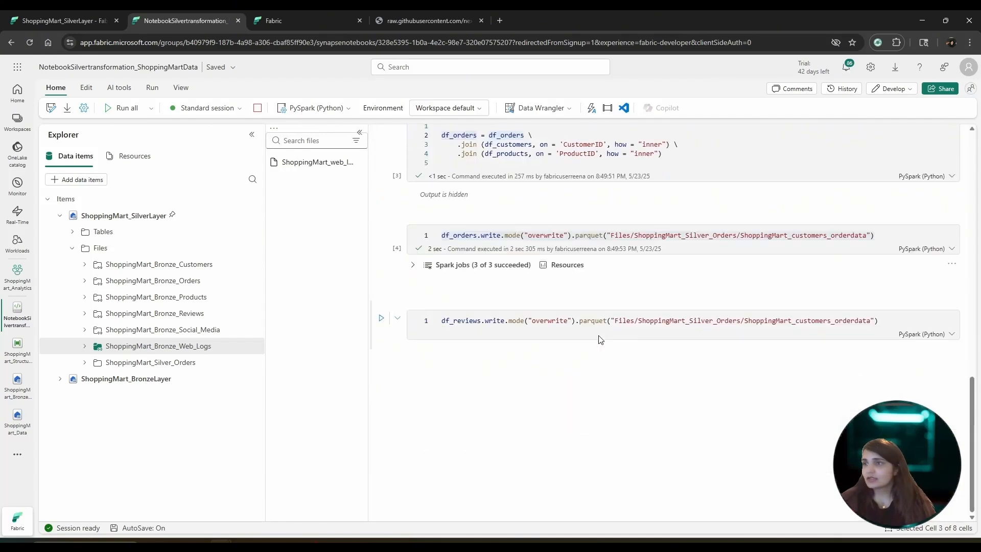
{"action": "left_click", "coordinate": [890, 318]}
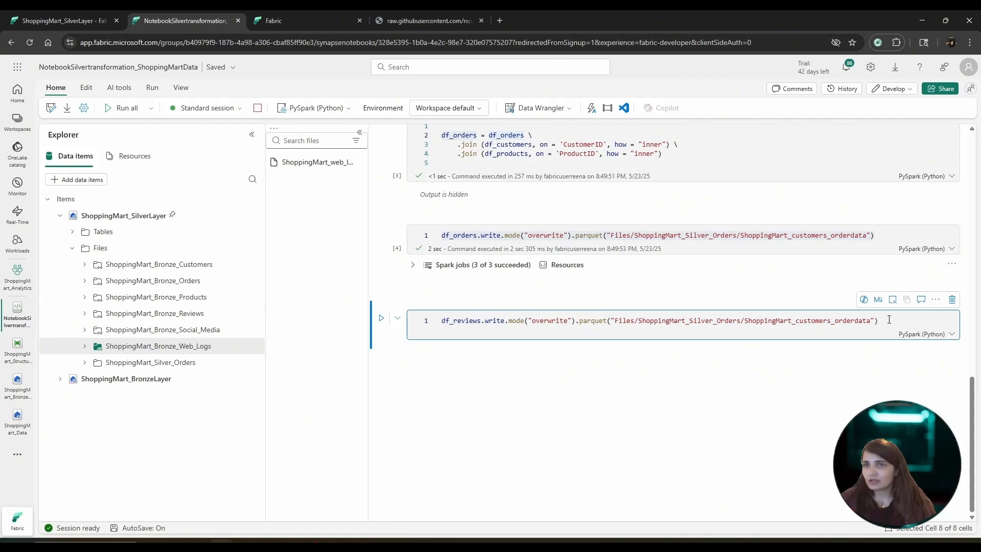
{"action": "key", "text": "Return"}
{"action": "key", "text": "Return"}
{"action": "key", "text": "ctrl+v"}
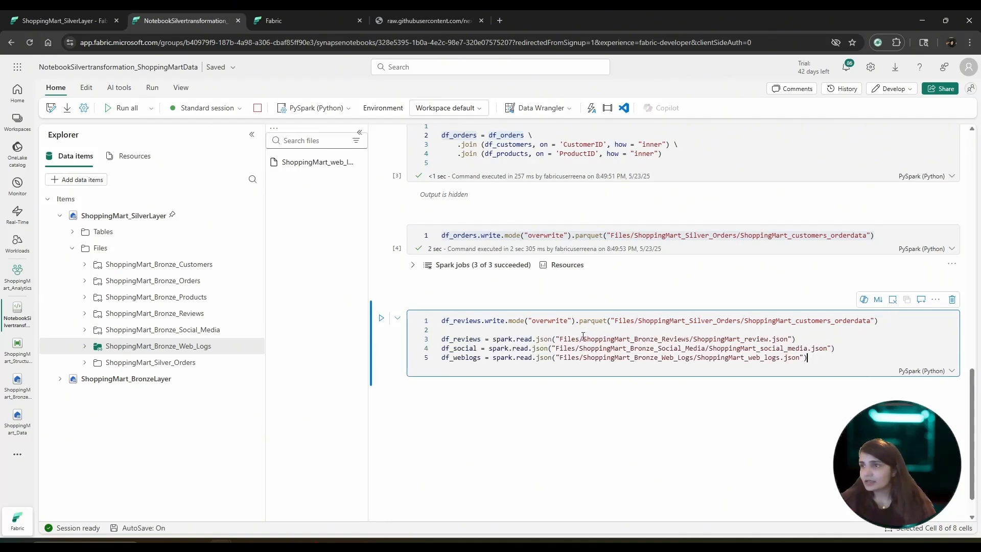
Replace the df_reviews write path with the copied reviews path without its .json extension, changing Bronze to Silver.
{"action": "left_click_drag", "start_coordinate": [559, 339], "coordinate": [790, 339]}
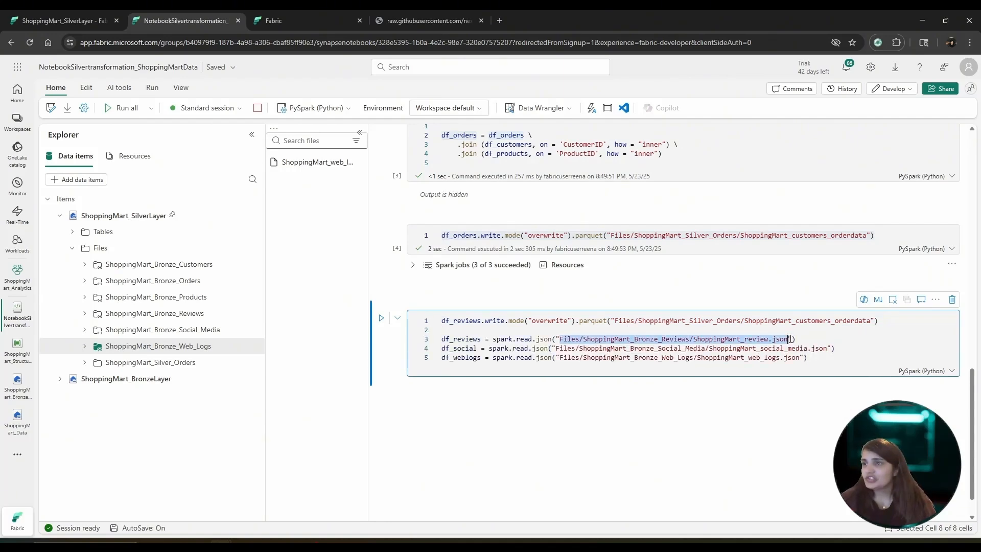
{"action": "left_click", "coordinate": [716, 327]}
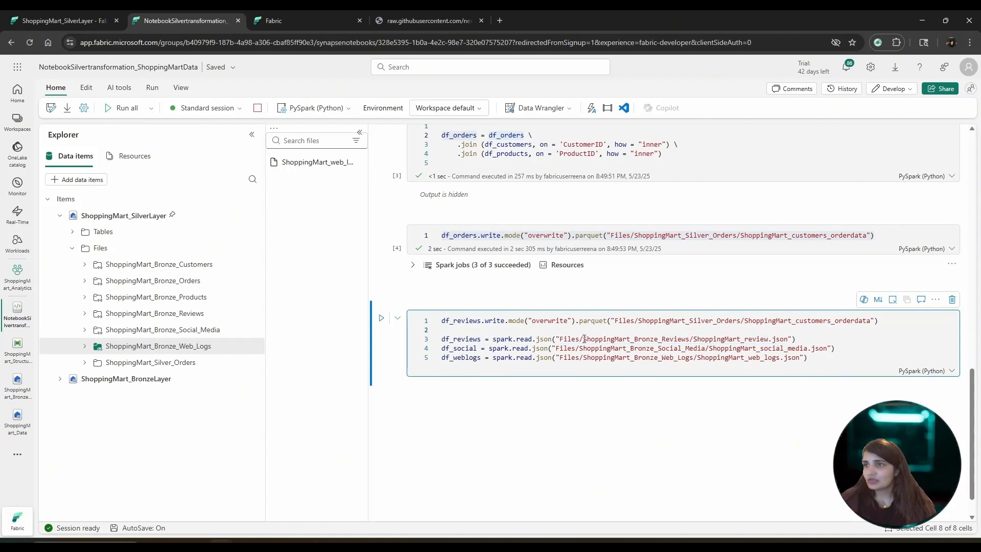
{"action": "left_click_drag", "start_coordinate": [583, 339], "coordinate": [772, 340]}
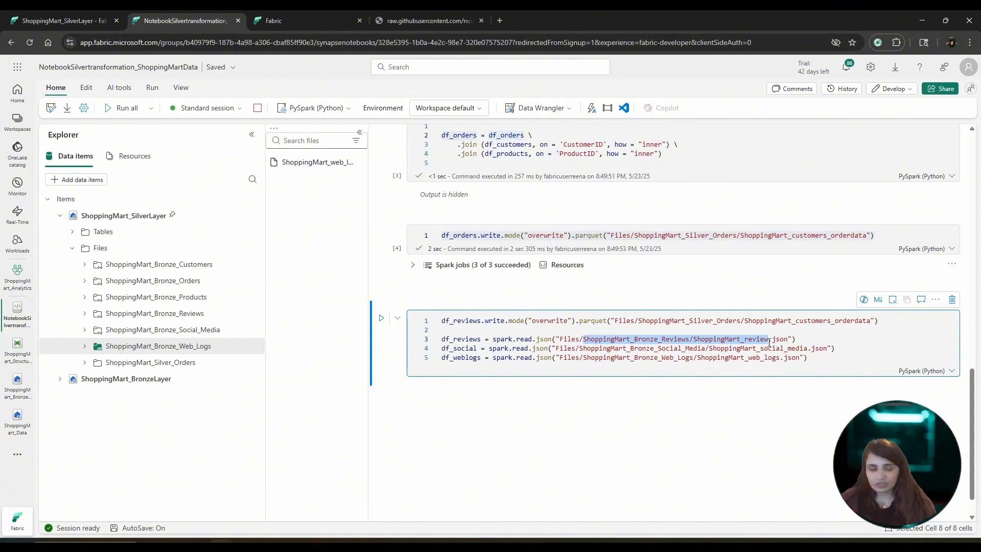
{"action": "left_click_drag", "start_coordinate": [643, 321], "coordinate": [872, 321]}
{"action": "key", "text": "ctrl+v"}
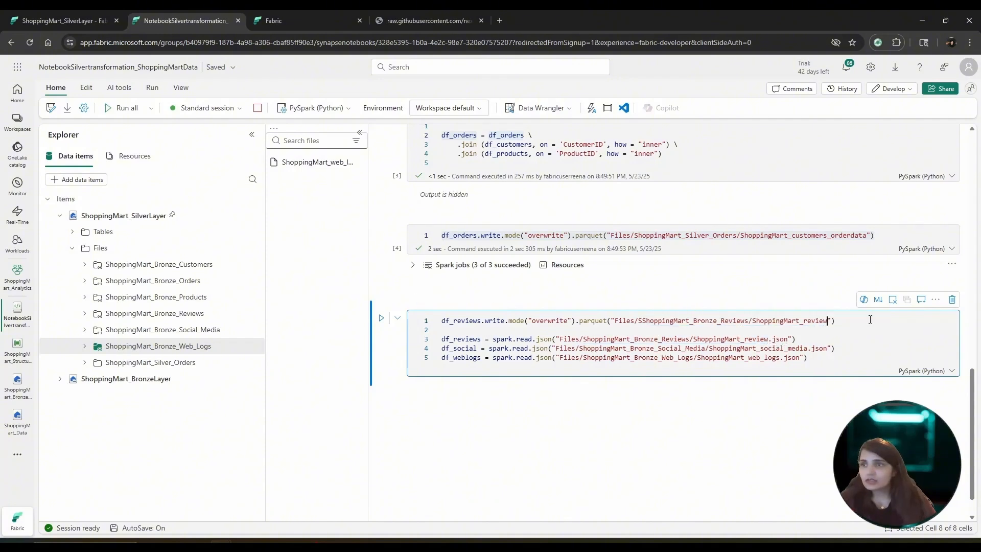
{"action": "left_click", "coordinate": [717, 320]}
{"action": "key", "text": "BackSpace"}
{"action": "key", "text": "BackSpace"}
{"action": "key", "text": "BackSpace"}
{"action": "key", "text": "BackSpace"}
{"action": "key", "text": "BackSpace"}
{"action": "key", "text": "BackSpace"}
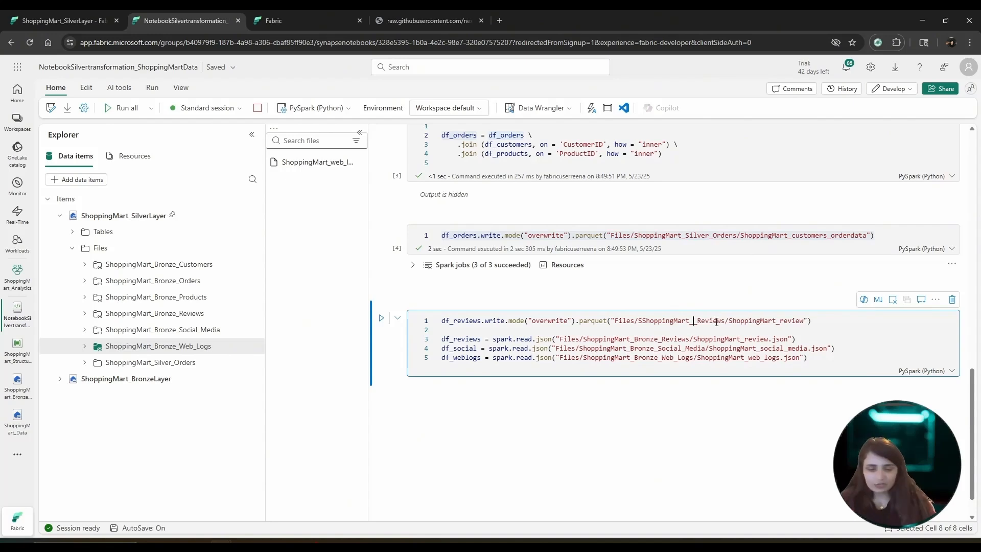
{"action": "type", "text": "Silver_"}
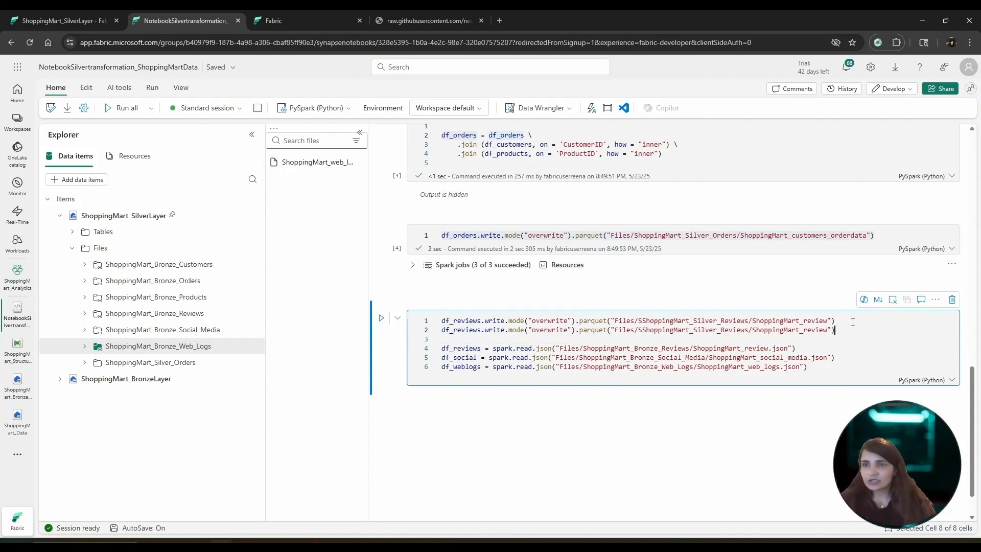
Repeat the df_reviews write statement on the two lines below it and change the second line's dataframe to df_social.
{"action": "key", "text": "Return"}
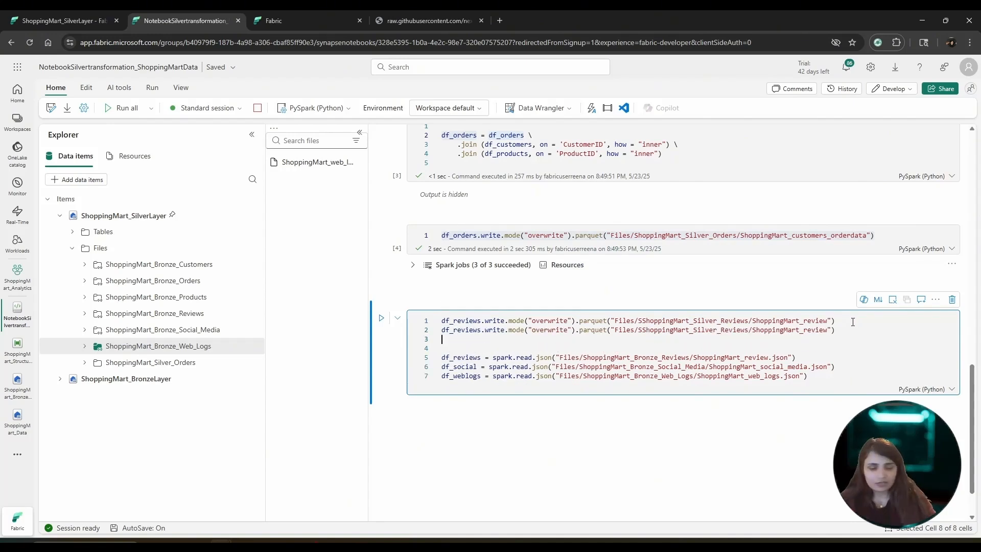
{"action": "key", "text": "ctrl+v"}
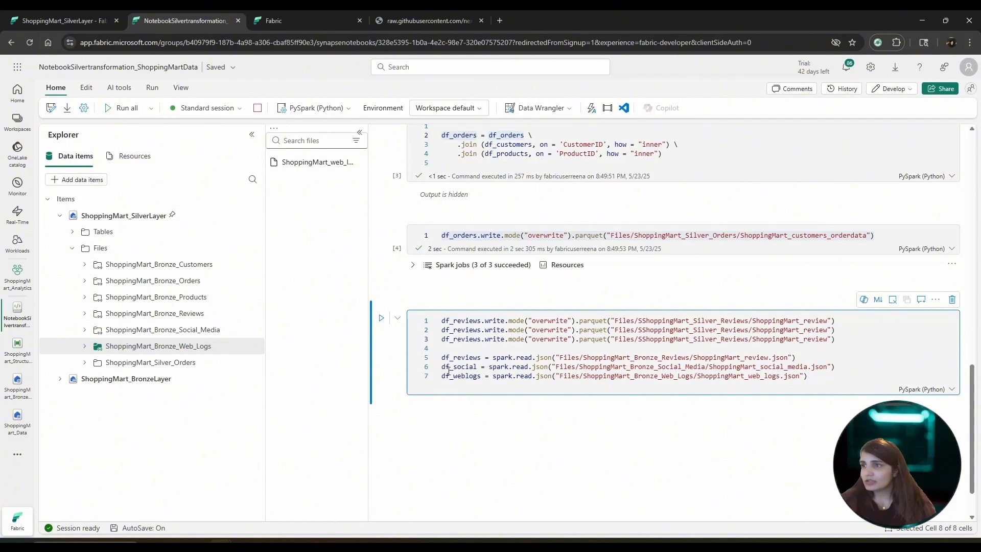
{"action": "left_click", "coordinate": [450, 329]}
{"action": "double_click", "coordinate": [466, 330]}
{"action": "key", "text": "BackSpace"}
{"action": "key", "text": "ctrl+v"}
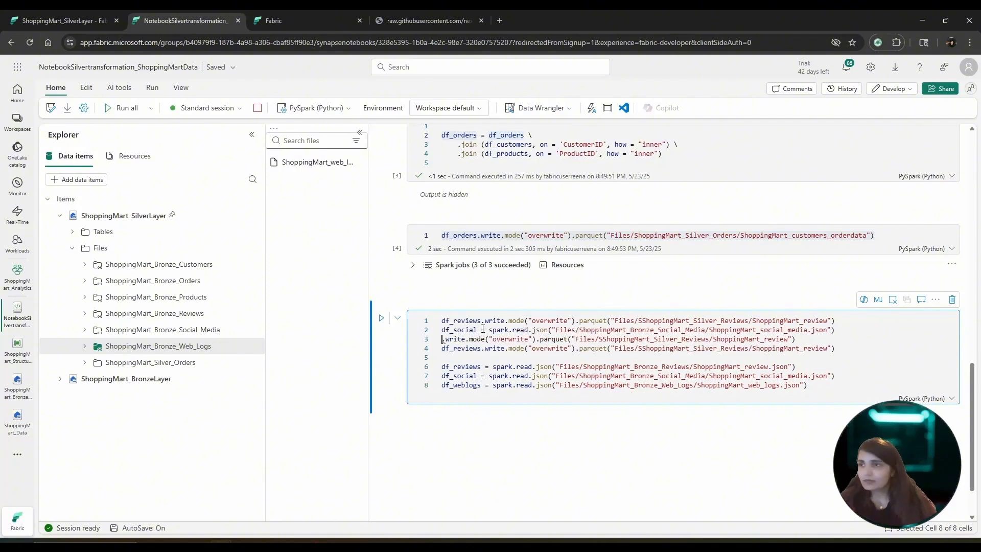
{"action": "left_click", "coordinate": [477, 329], "text": "shift"}
{"action": "key", "text": "BackSpace"}
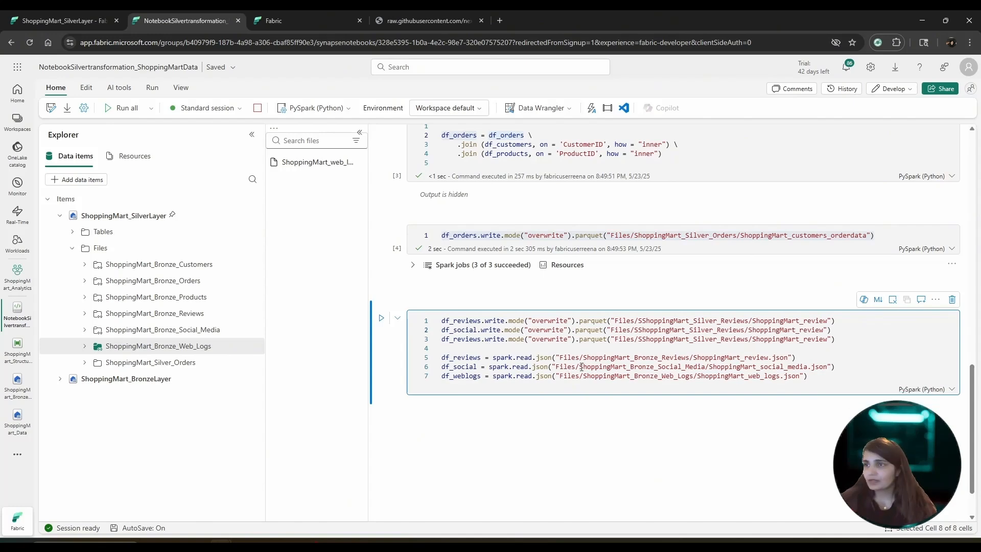
Set the df_social write path to Files/ShoppingMart_Silver_Social_Media/ShoppingMart_social_media and remove the extra S from the df_reviews path.
{"action": "left_click_drag", "start_coordinate": [581, 367], "coordinate": [808, 366]}
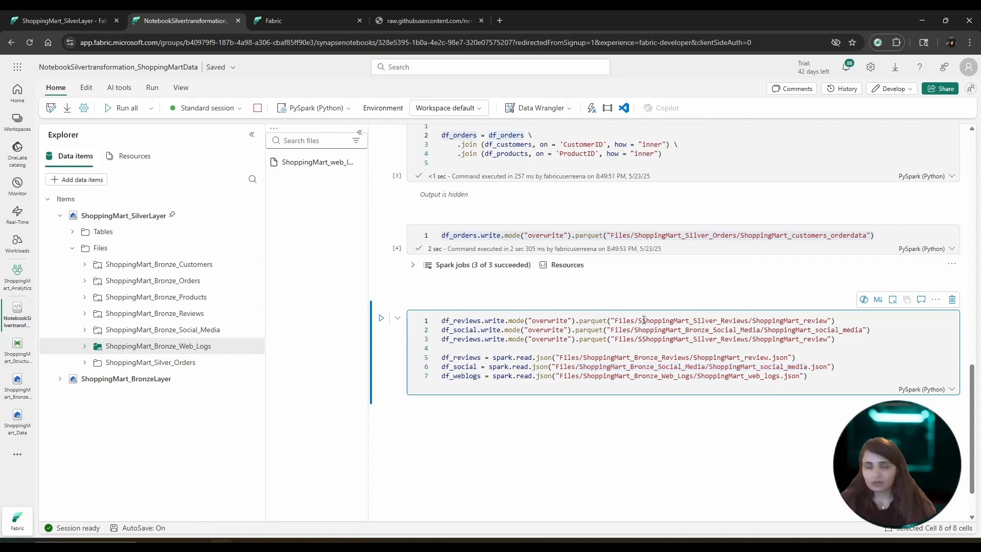
{"action": "left_click", "coordinate": [644, 320]}
{"action": "key", "text": "BackSpace"}
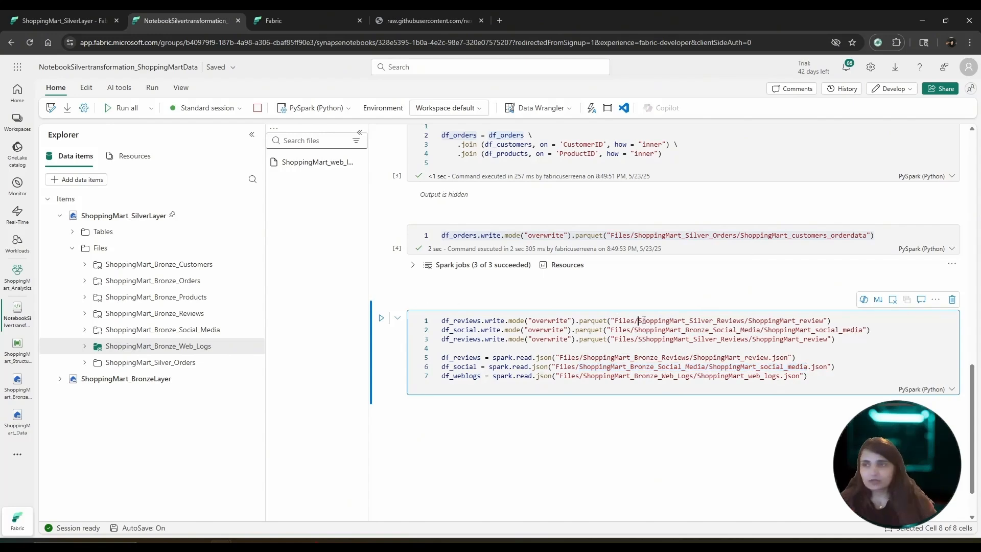
{"action": "left_click", "coordinate": [709, 331]}
{"action": "key", "text": "BackSpace"}
{"action": "key", "text": "BackSpace"}
{"action": "key", "text": "BackSpace"}
{"action": "key", "text": "BackSpace"}
{"action": "key", "text": "BackSpace"}
{"action": "key", "text": "BackSpace"}
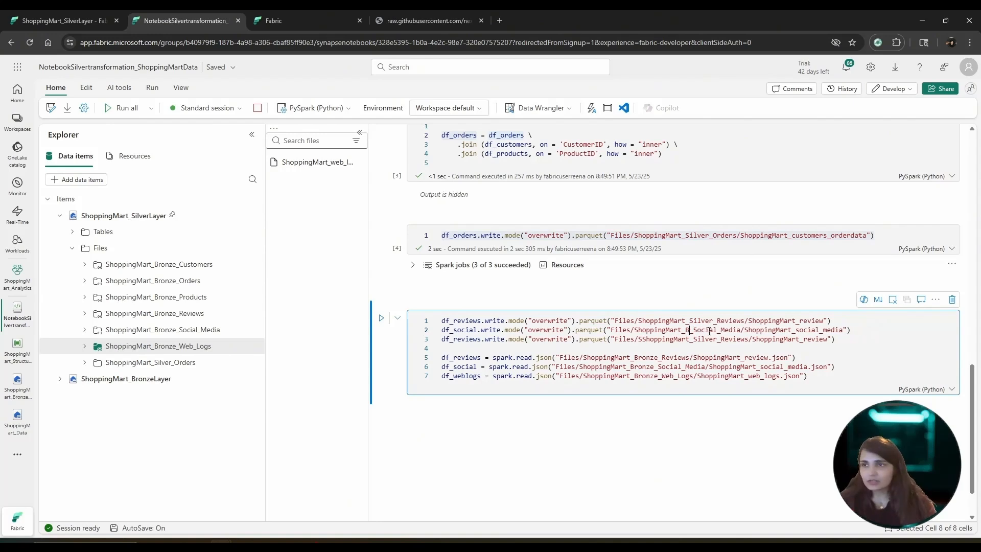
{"action": "type", "text": "Silver"}
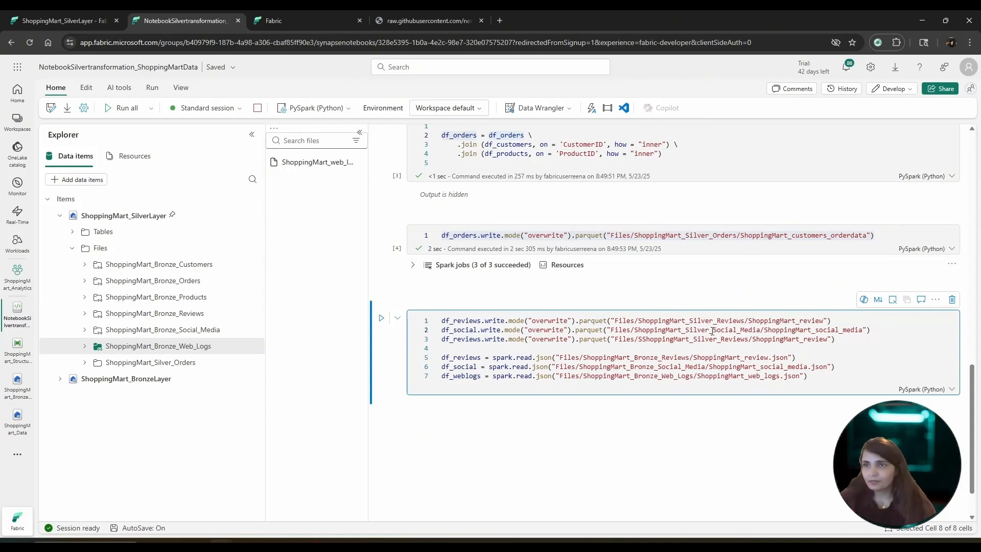
Change the third write statement's dataframe to df_weblogs.
{"action": "double_click", "coordinate": [460, 376]}
{"action": "key", "text": "ctrl+c"}
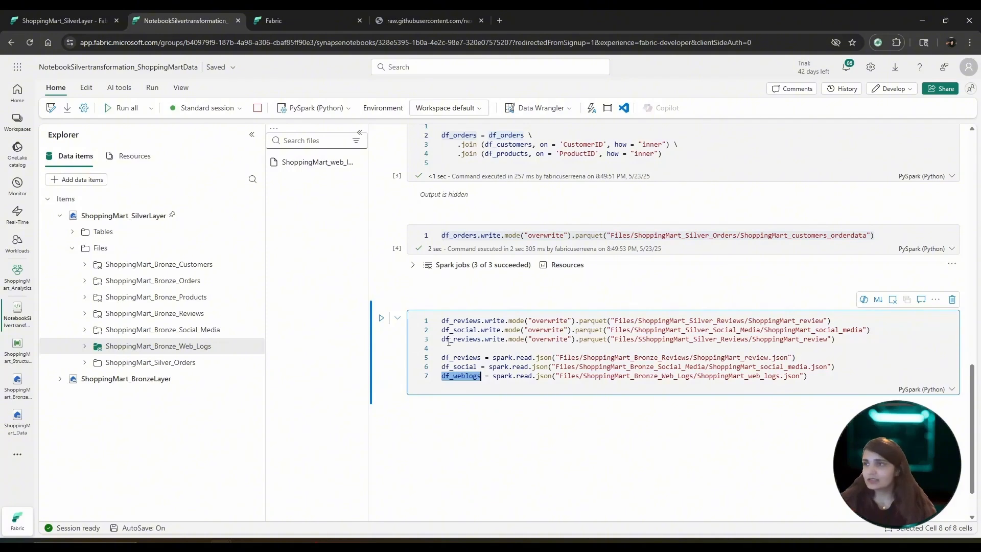
{"action": "double_click", "coordinate": [444, 339]}
{"action": "key", "text": "ctrl+v"}
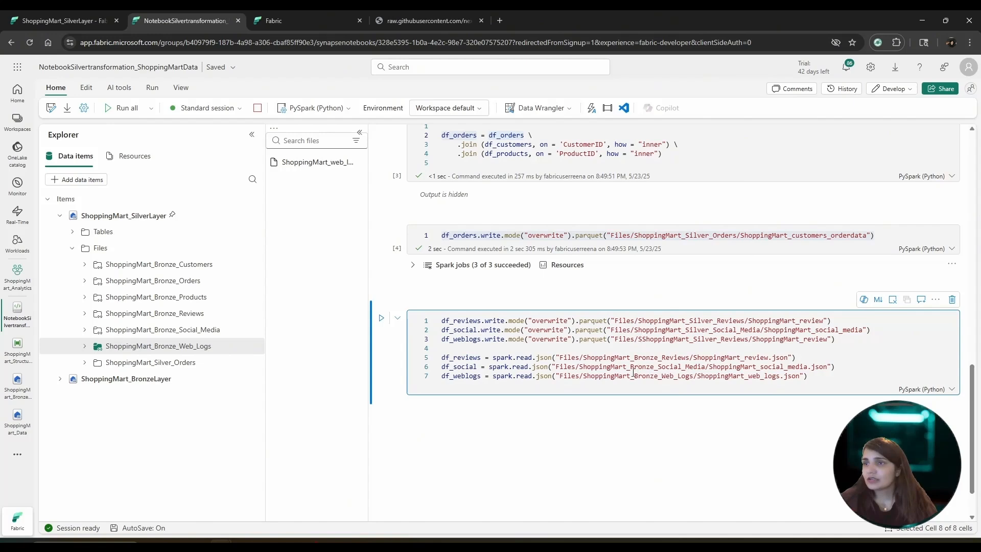
Set the df_weblogs write path to Files/ShoppingMart_Silver_Web_Logs/ShoppingMart_web_logs.
{"action": "left_click_drag", "start_coordinate": [638, 339], "coordinate": [827, 339]}
{"action": "type", "text": "ShoppingMart_Bronze_Web_Logs/ShoppingMart_web_logs"}
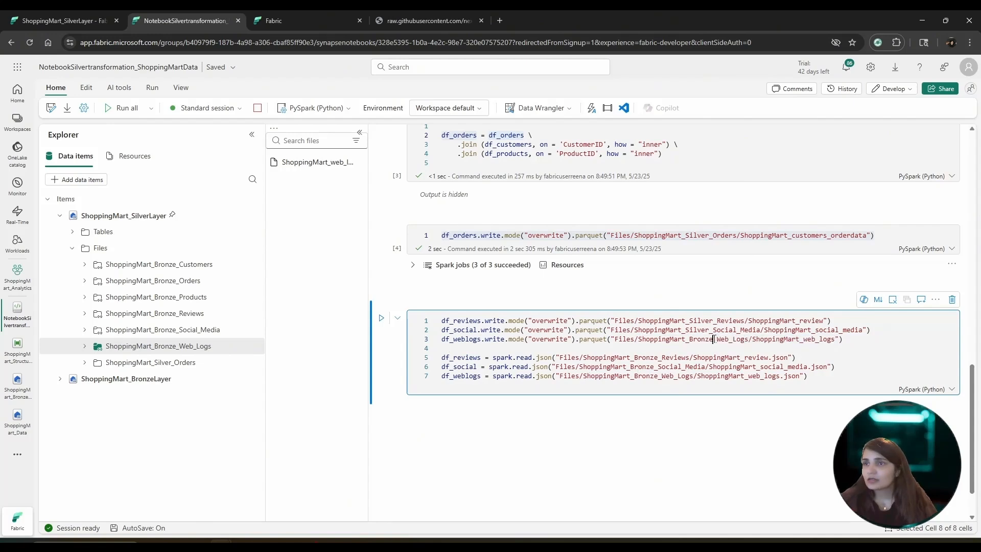
{"action": "left_click", "coordinate": [715, 339]}
{"action": "key", "text": "BackSpace"}
{"action": "key", "text": "BackSpace"}
{"action": "key", "text": "BackSpace"}
{"action": "key", "text": "BackSpace"}
{"action": "key", "text": "BackSpace"}
{"action": "key", "text": "BackSpace"}
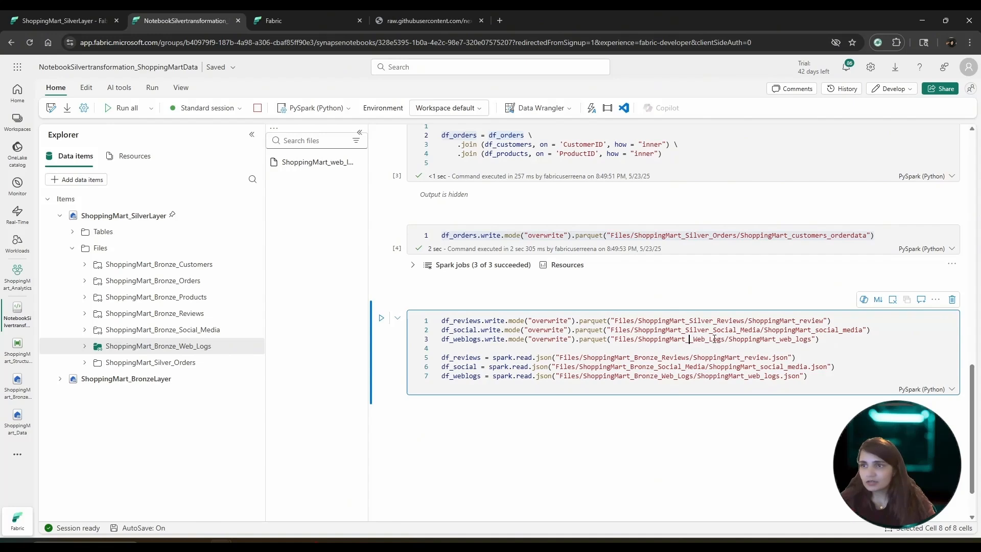
{"action": "type", "text": "Silver"}
Delete the three leftover spark.read.json lines below the Silver write statements.
{"action": "left_click_drag", "start_coordinate": [808, 376], "coordinate": [443, 358]}
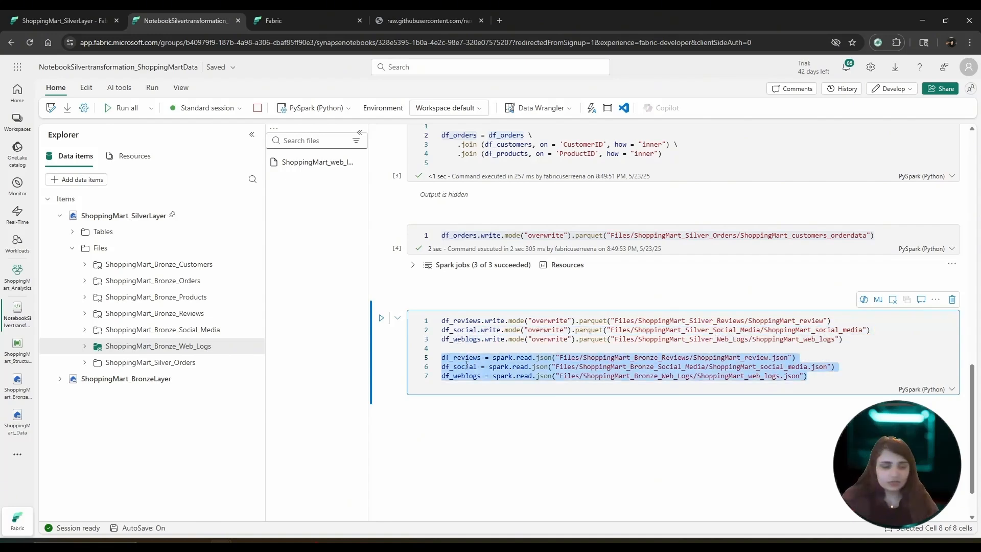
{"action": "key", "text": "BackSpace"}
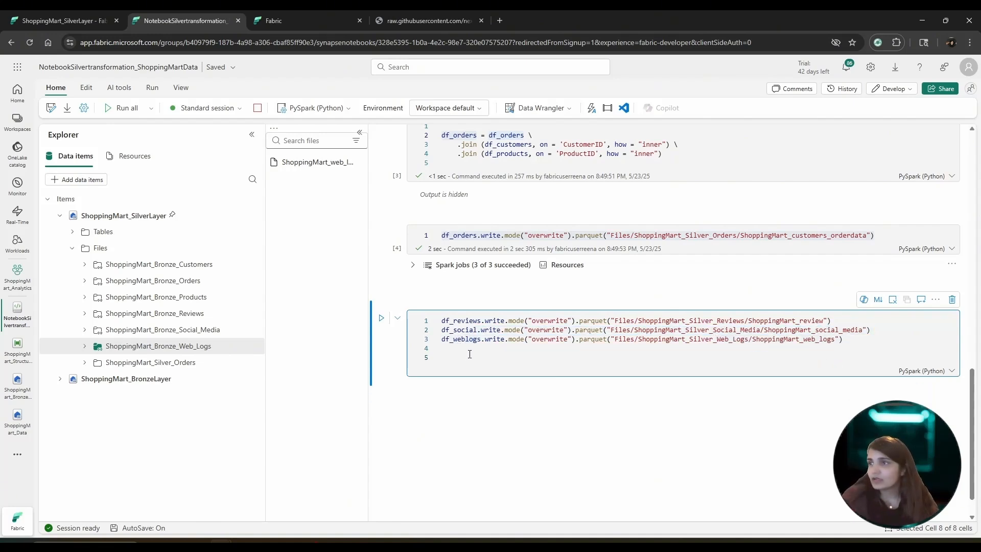
Add a Markdown cell above the df_orders join code with the text JOIN WITH PRODUCTS AND CUSTOMERS formatted as Heading 3.
{"action": "scroll", "coordinate": [472, 281], "scroll_direction": "up", "scroll_amount": 2}
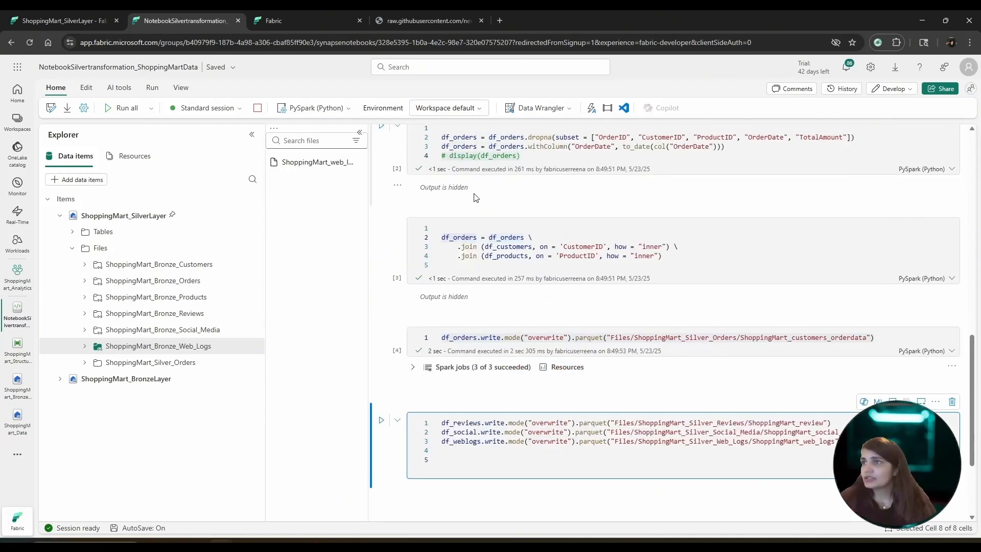
{"action": "left_click", "coordinate": [433, 209]}
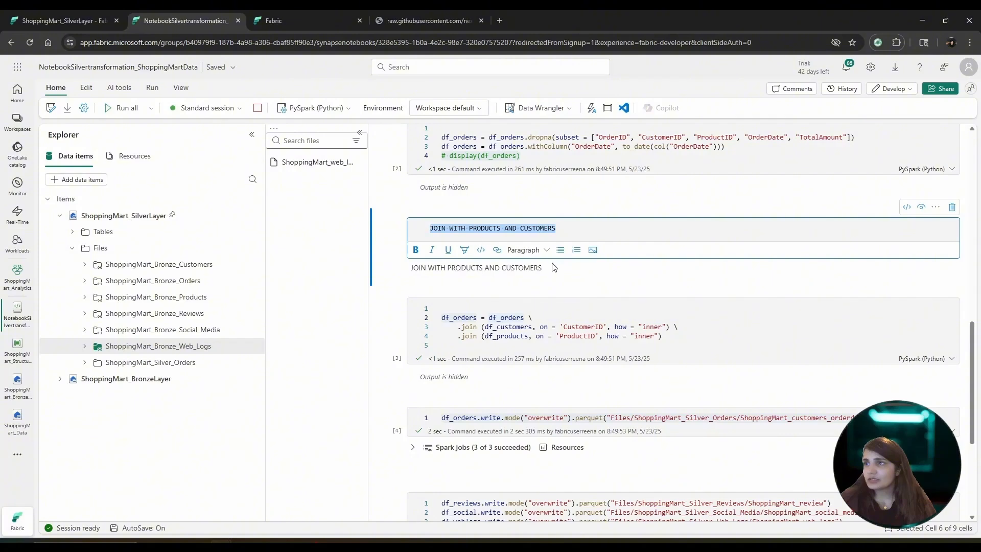
{"action": "left_click", "coordinate": [526, 250]}
{"action": "left_click", "coordinate": [541, 295]}
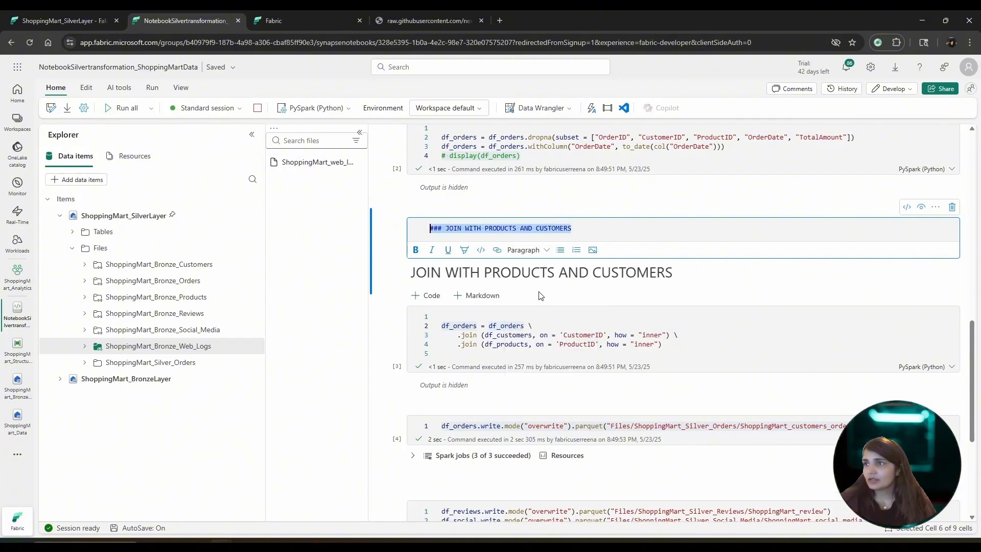
{"action": "left_click", "coordinate": [372, 313]}
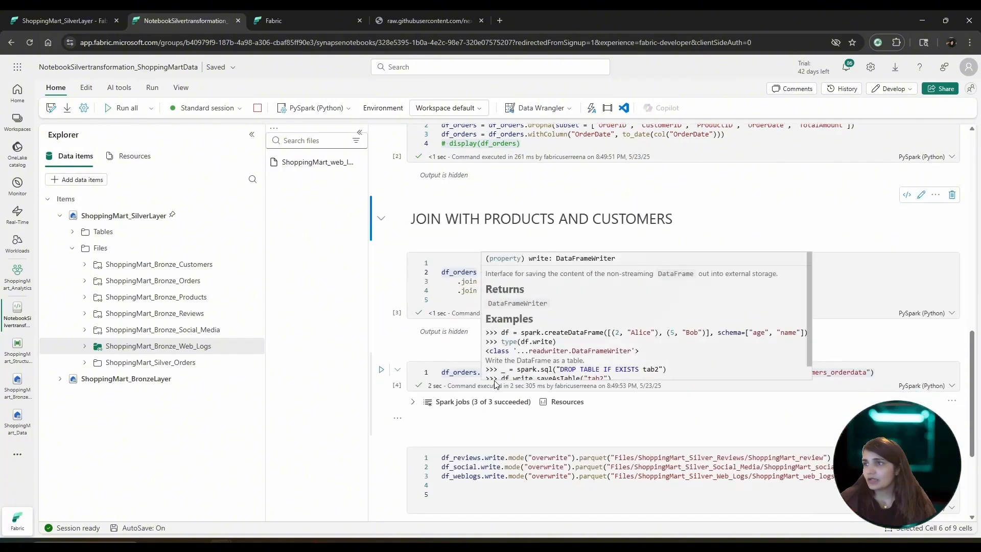
Insert a cell above the df_orders write statement containing WRITE DATA TO SILVER LAYER and convert it to Markdown.
{"action": "scroll", "coordinate": [495, 384], "scroll_direction": "down", "scroll_amount": 1}
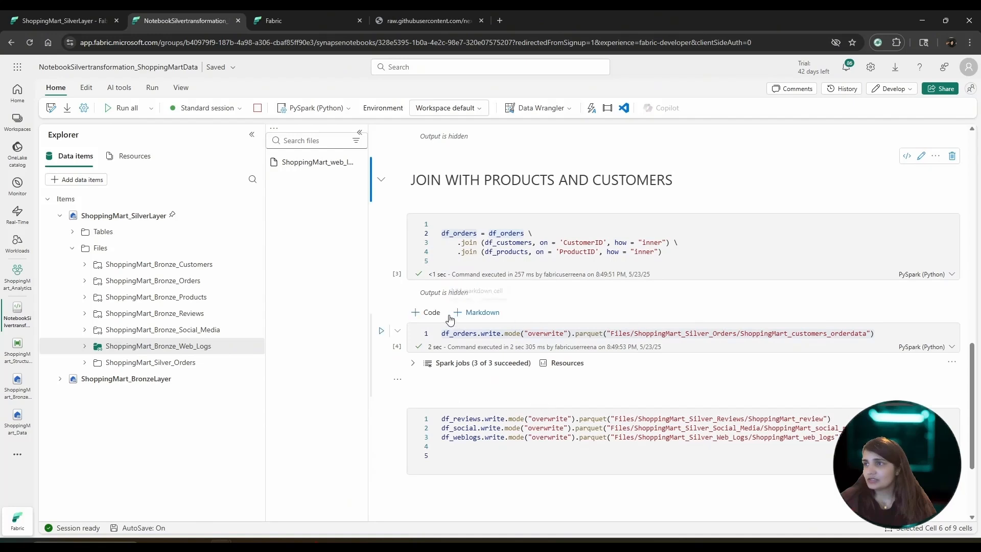
{"action": "left_click", "coordinate": [429, 312]}
{"action": "type", "text": "WRITE D"}
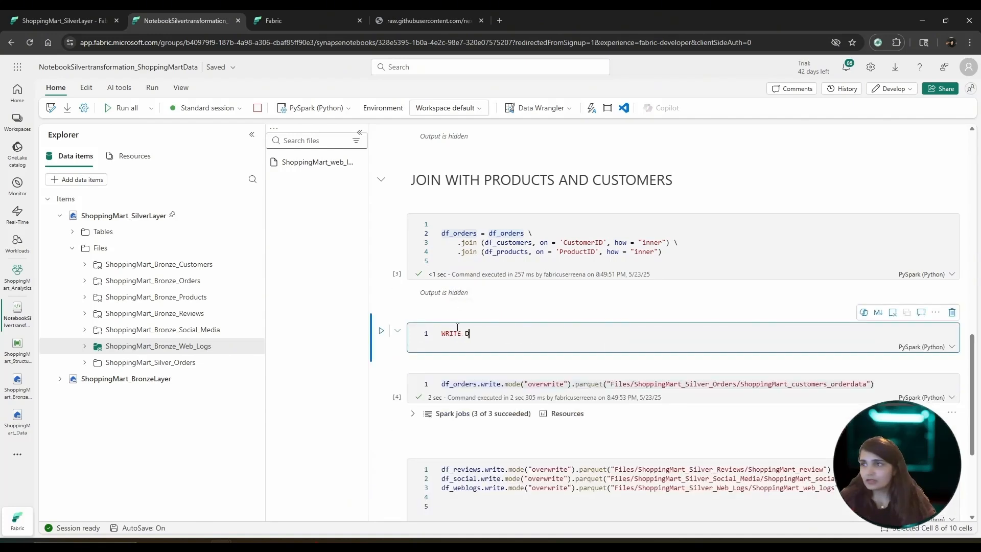
{"action": "type", "text": "ATA TO SILV"}
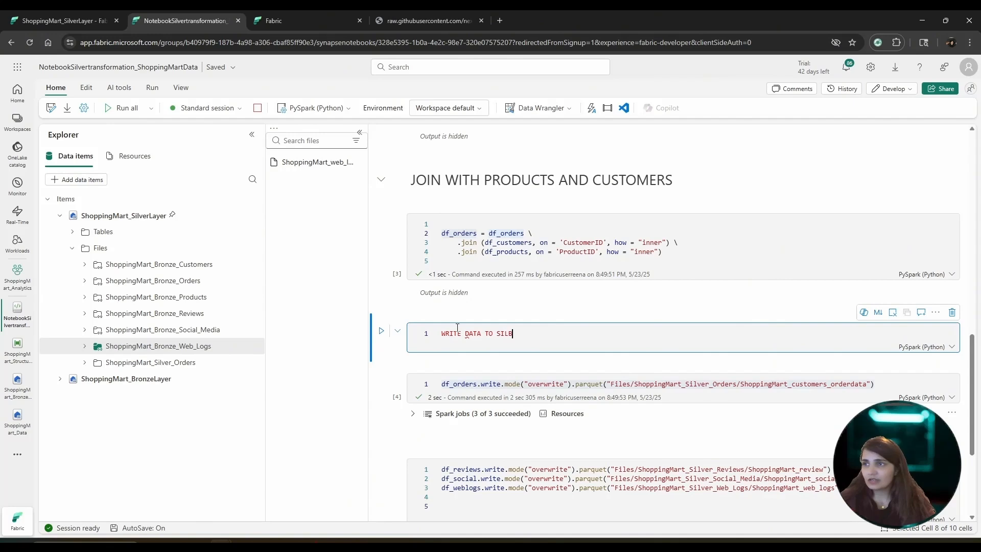
{"action": "type", "text": "ER LAYER"}
{"action": "left_click", "coordinate": [878, 312]}
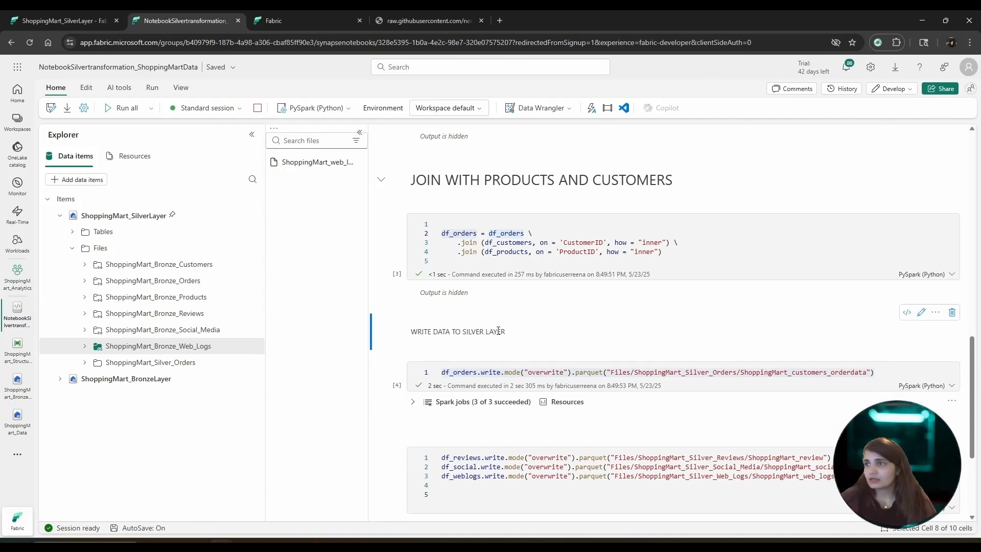
Format the WRITE DATA TO SILVER LAYER text as Heading 3.
{"action": "left_click", "coordinate": [921, 313]}
{"action": "left_click_drag", "start_coordinate": [532, 333], "coordinate": [429, 335]}
{"action": "left_click", "coordinate": [546, 356]}
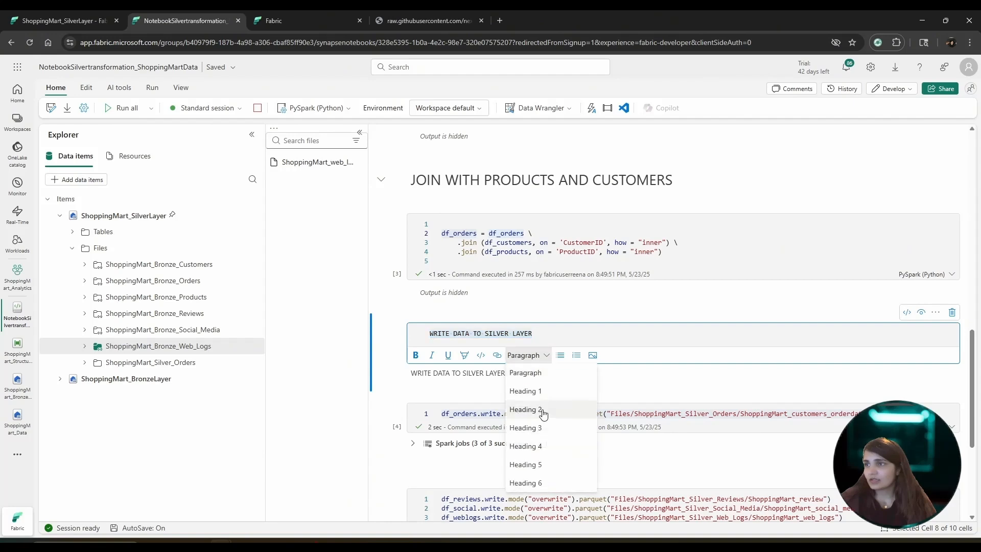
{"action": "left_click", "coordinate": [539, 428]}
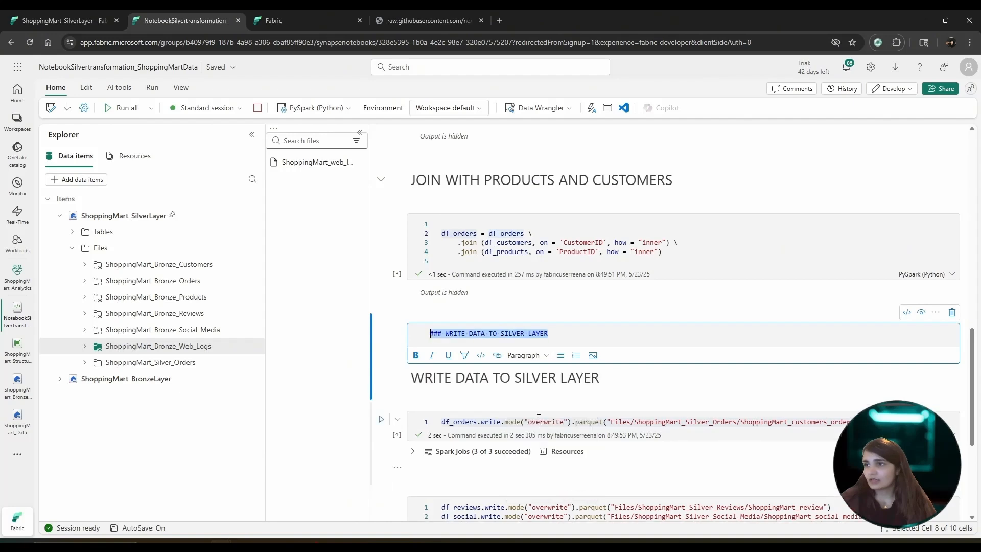
{"action": "left_click", "coordinate": [615, 302]}
Collapse the ShoppingMart_Bronze_Web_Logs file list and run all cells of the notebook.
{"action": "scroll", "coordinate": [492, 404], "scroll_direction": "down", "scroll_amount": 2}
{"action": "scroll", "coordinate": [488, 403], "scroll_direction": "down", "scroll_amount": 2}
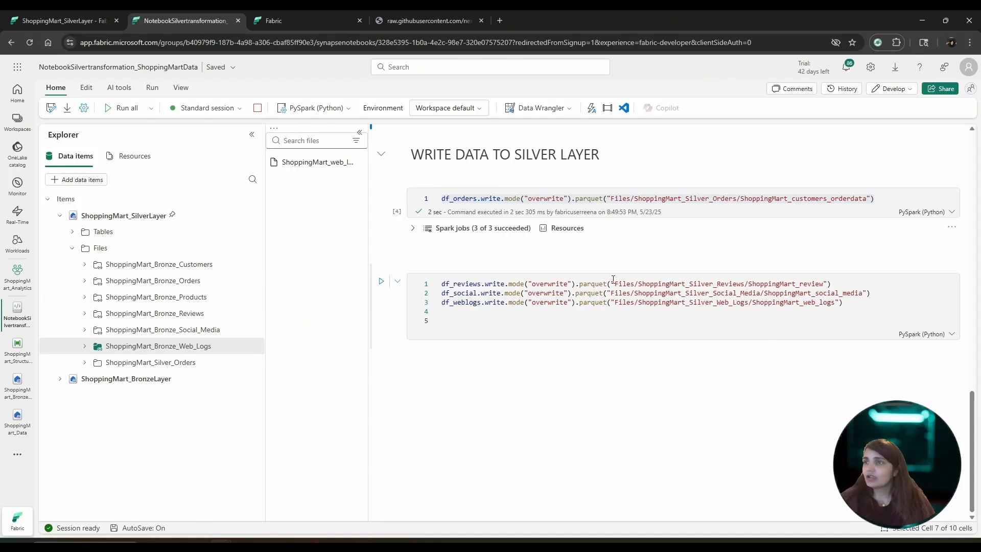
{"action": "scroll", "coordinate": [403, 199], "scroll_direction": "up", "scroll_amount": 15}
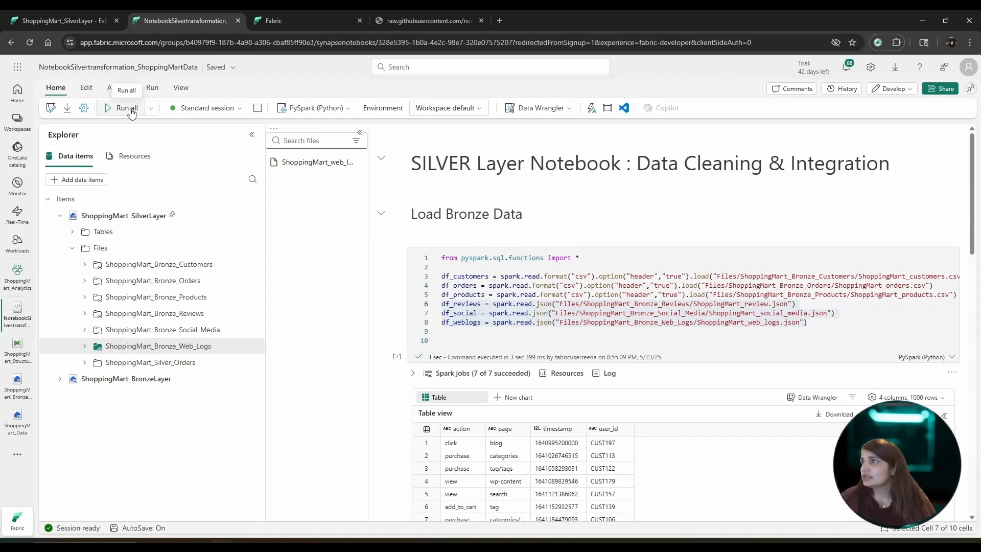
{"action": "left_click", "coordinate": [360, 132]}
{"action": "left_click", "coordinate": [132, 111]}
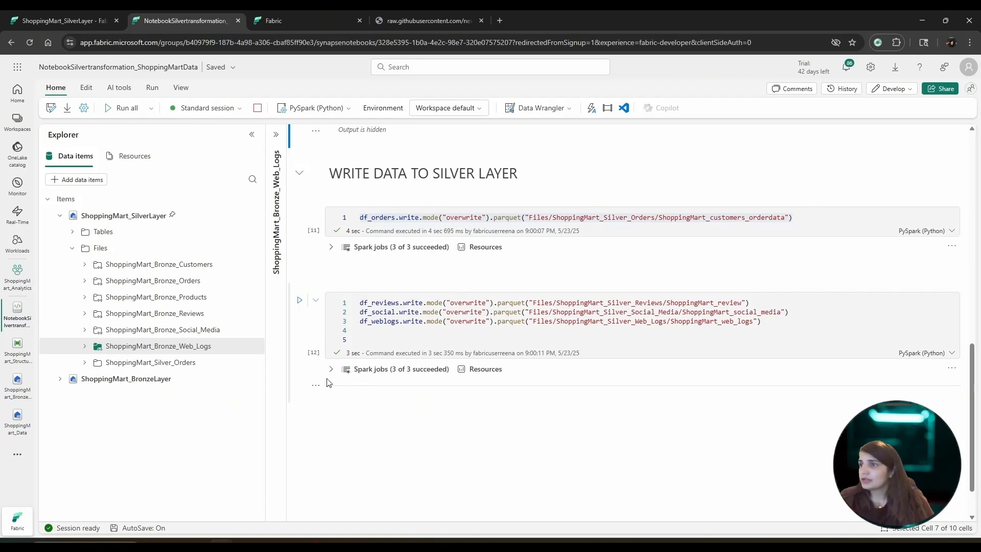
Refresh the ShoppingMart_SilverLayer lakehouse and examine the output folders of the Silver reviews, social media and web logs data.
{"action": "left_click", "coordinate": [66, 15]}
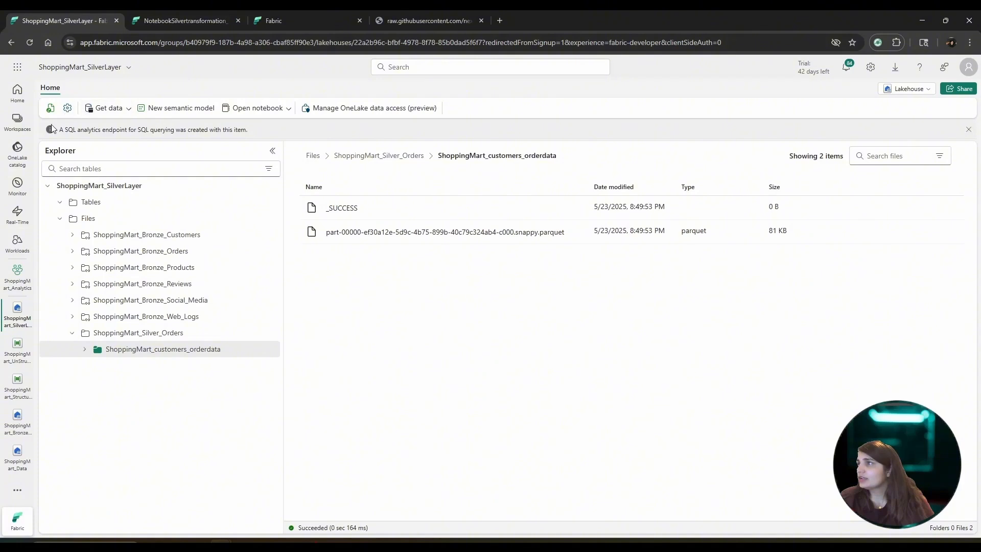
{"action": "left_click", "coordinate": [50, 109]}
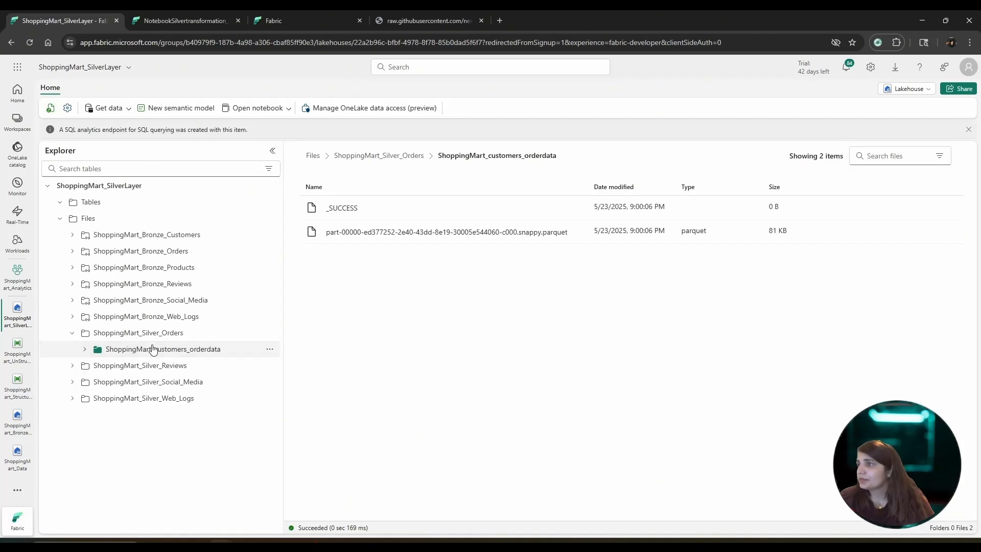
{"action": "left_click", "coordinate": [143, 365]}
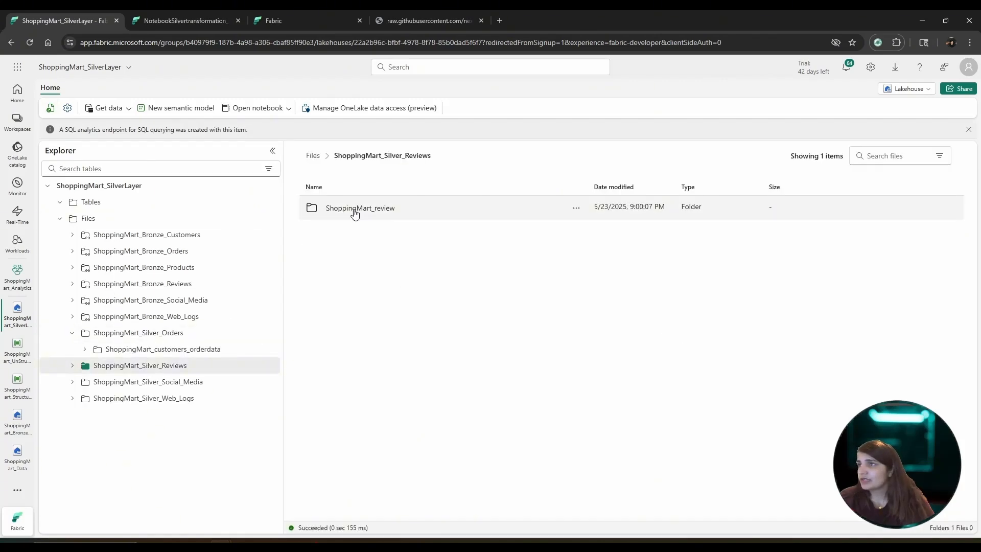
{"action": "left_click", "coordinate": [355, 212]}
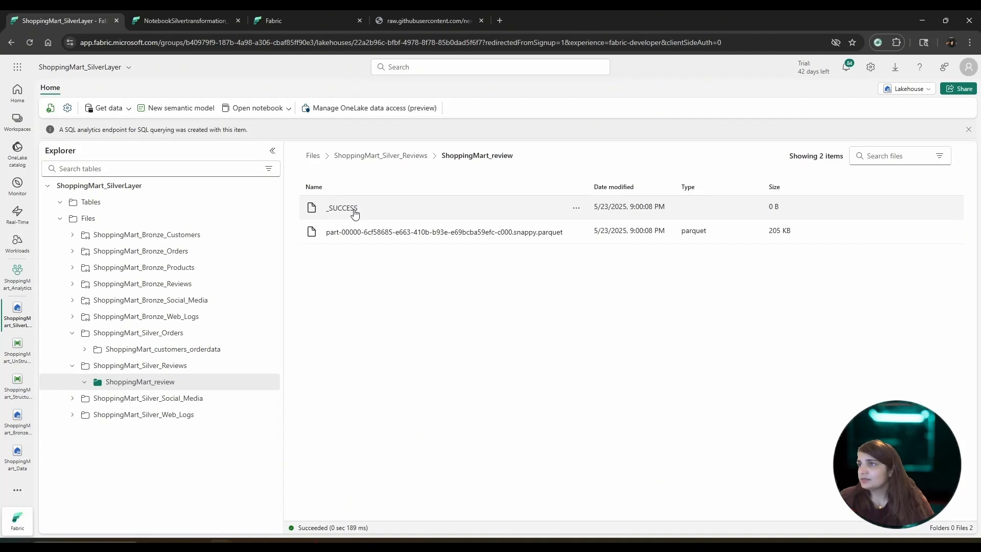
{"action": "left_click", "coordinate": [168, 398]}
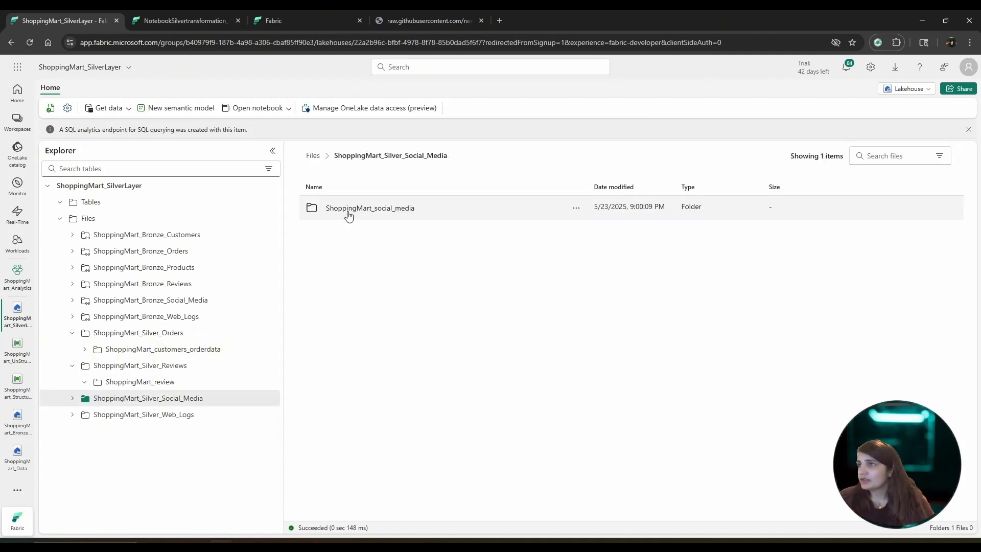
{"action": "left_click", "coordinate": [349, 216]}
{"action": "left_click", "coordinate": [128, 431]}
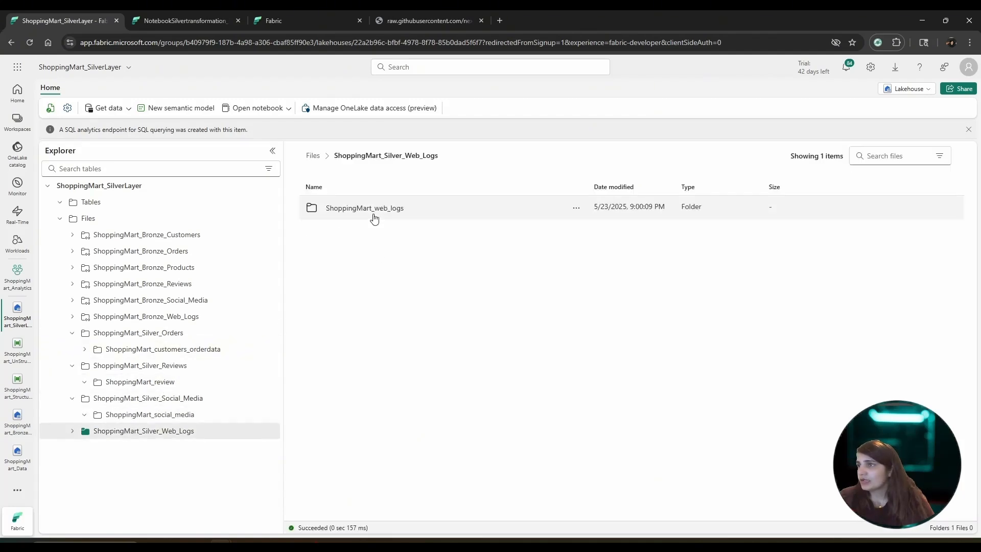
{"action": "left_click", "coordinate": [373, 213]}
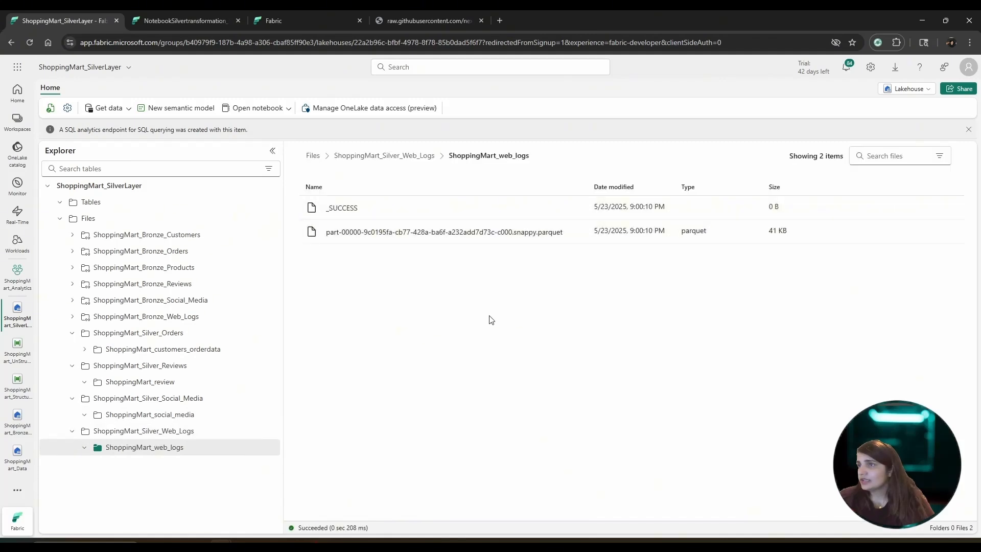
{"action": "left_click", "coordinate": [183, 15]}
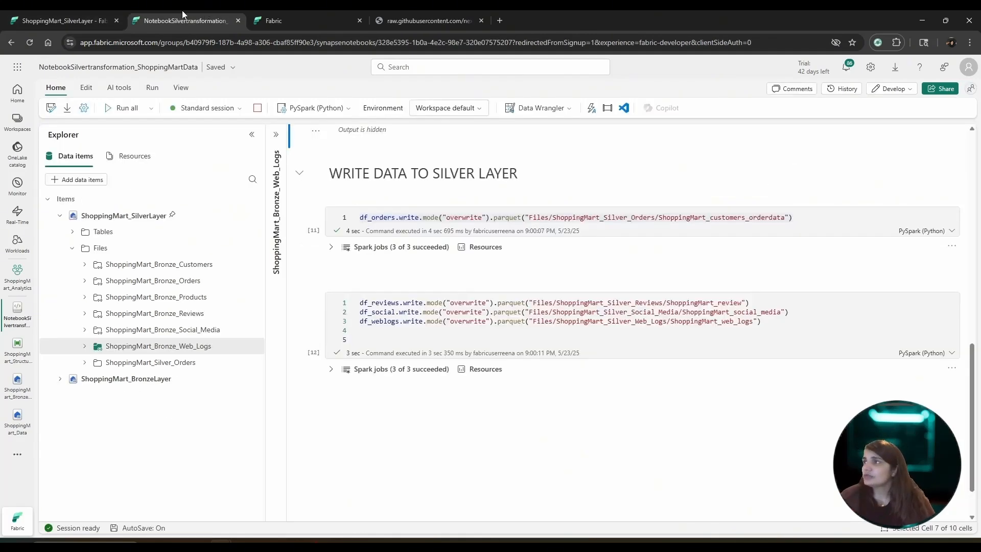
{"action": "left_click", "coordinate": [83, 11]}
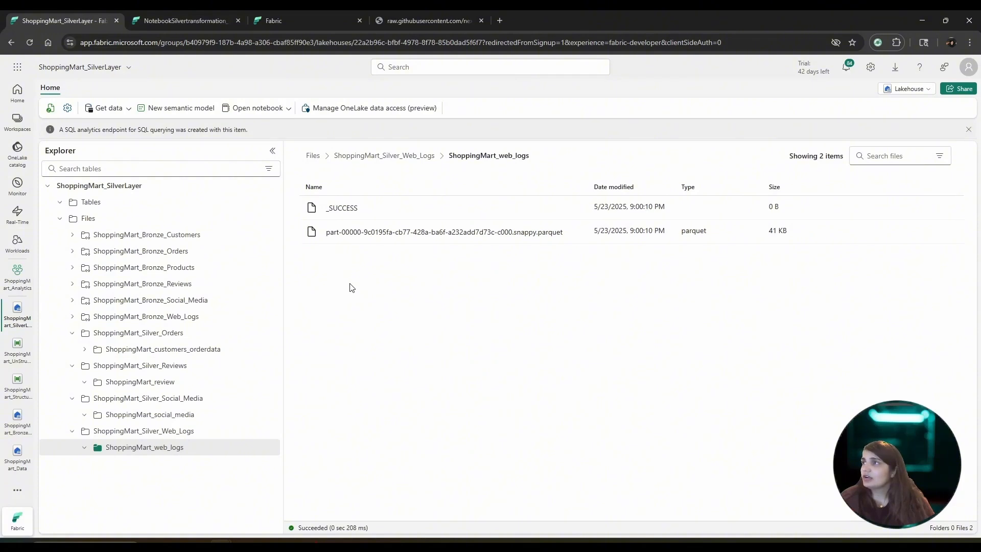
Create a lakehouse named ShoppingMart_GoldLayer for the Golden data task in the ShoppingMart_Analytics workspace.
{"action": "left_click", "coordinate": [20, 127]}
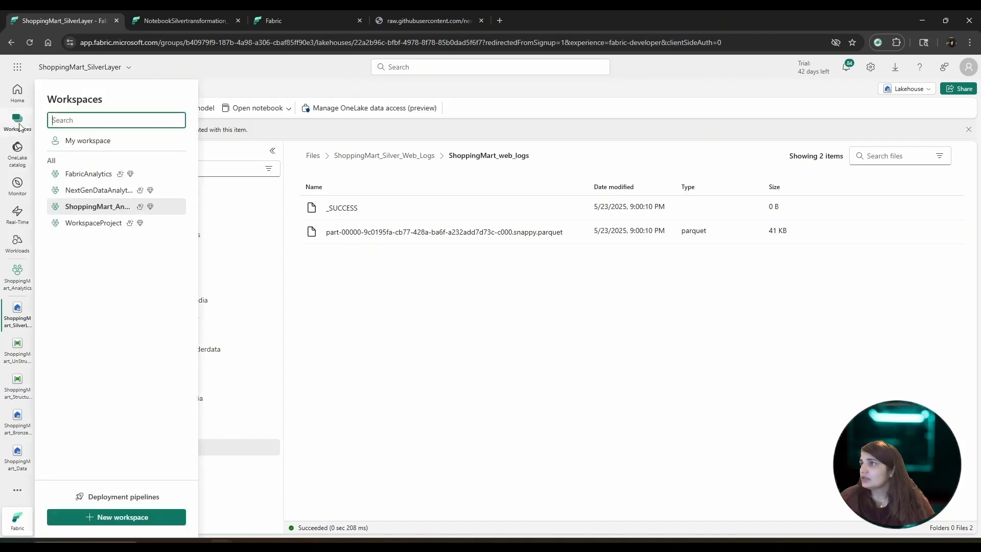
{"action": "left_click", "coordinate": [99, 210]}
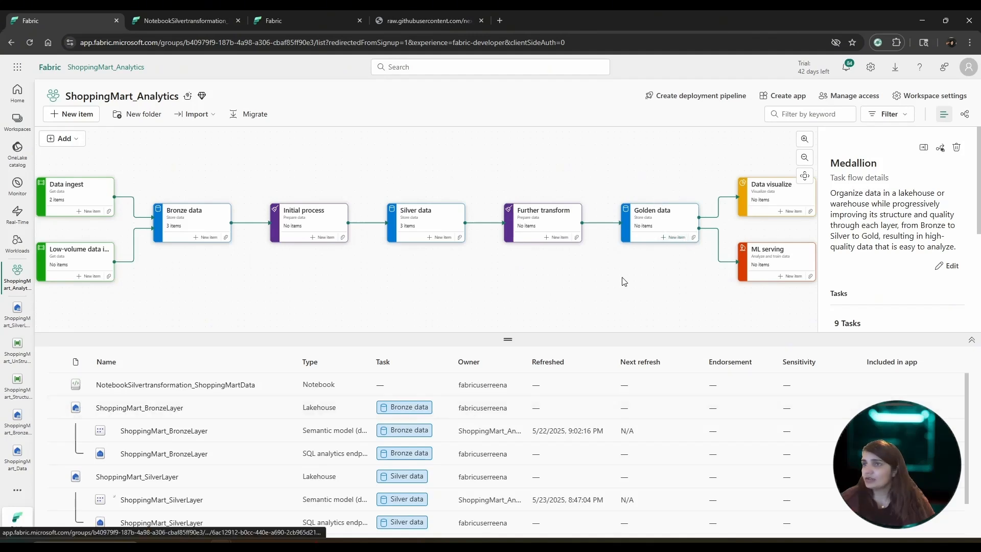
{"action": "left_click", "coordinate": [682, 241]}
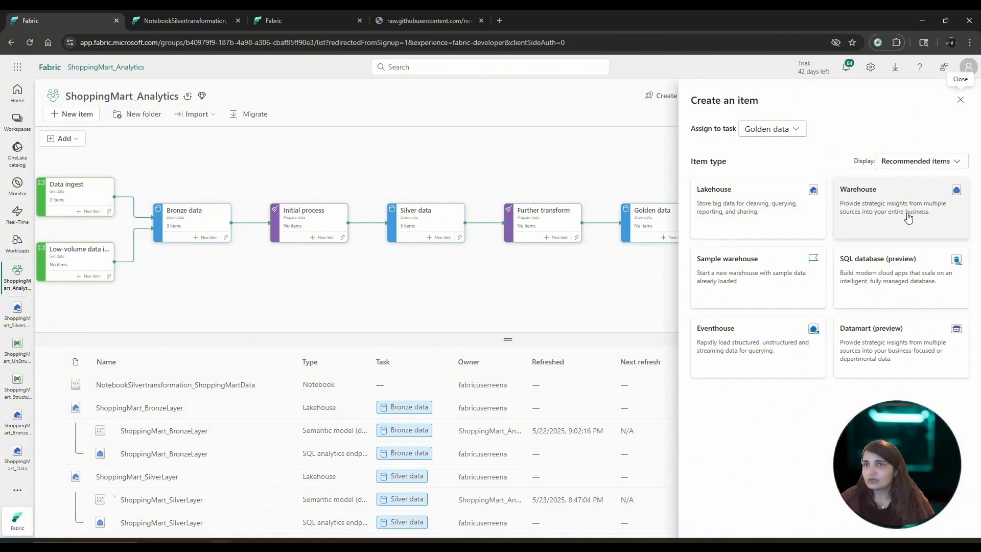
{"action": "left_click", "coordinate": [750, 206]}
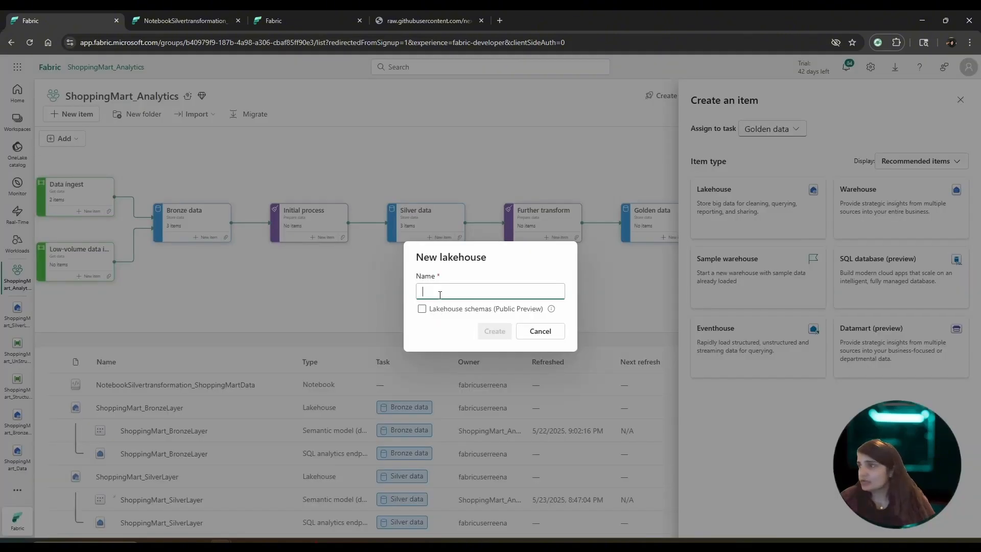
{"action": "type", "text": "Shopp"}
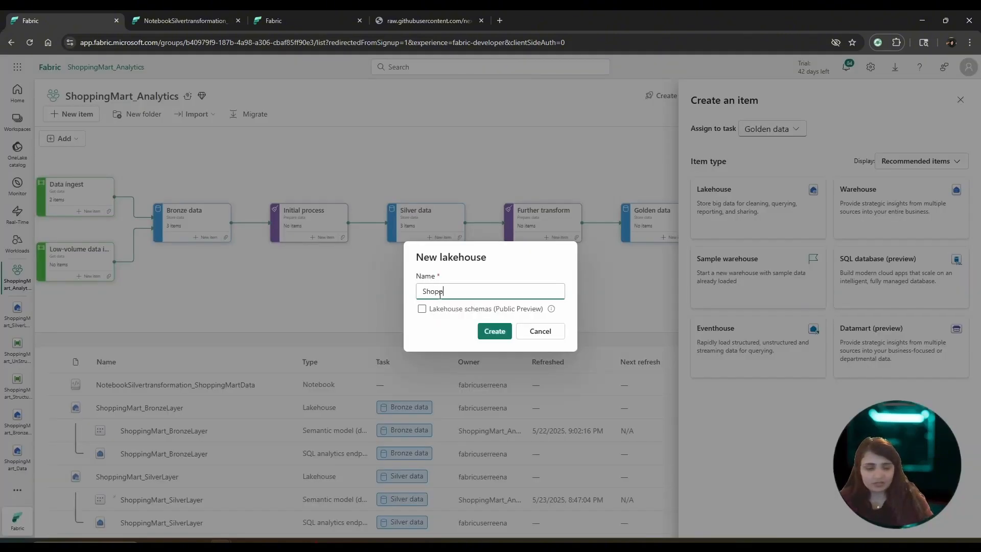
{"action": "type", "text": "ingMart"}
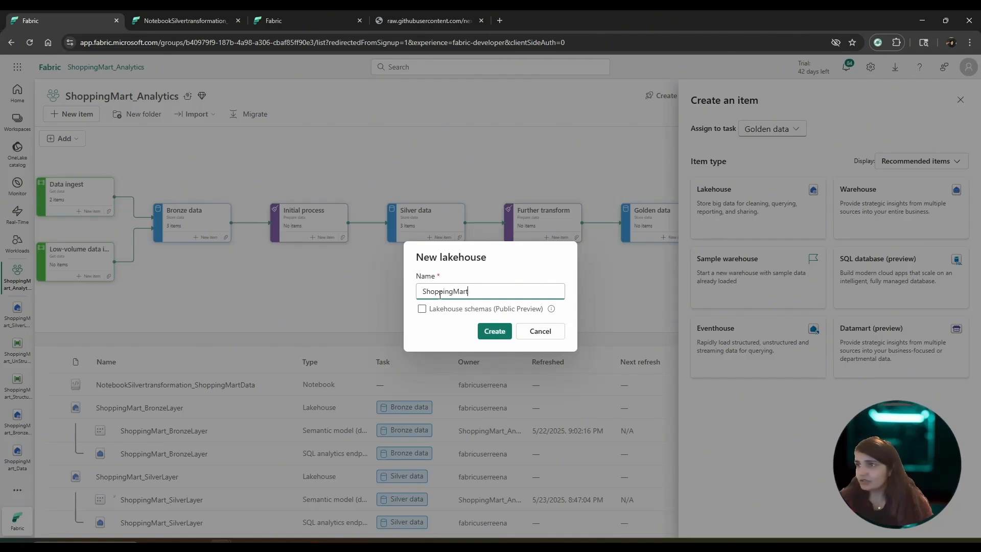
{"action": "type", "text": "_GoldLa"}
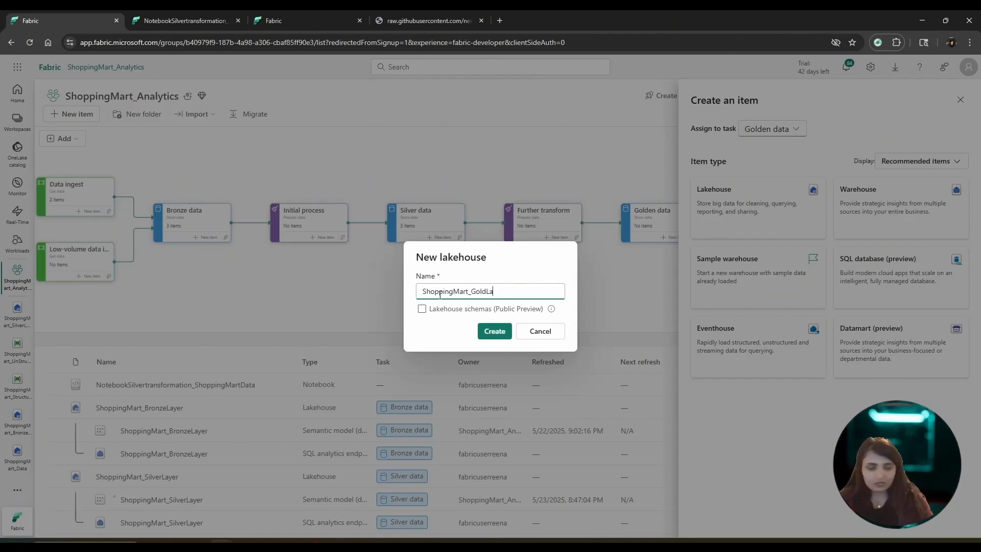
{"action": "type", "text": "yer"}
{"action": "left_click", "coordinate": [494, 332]}
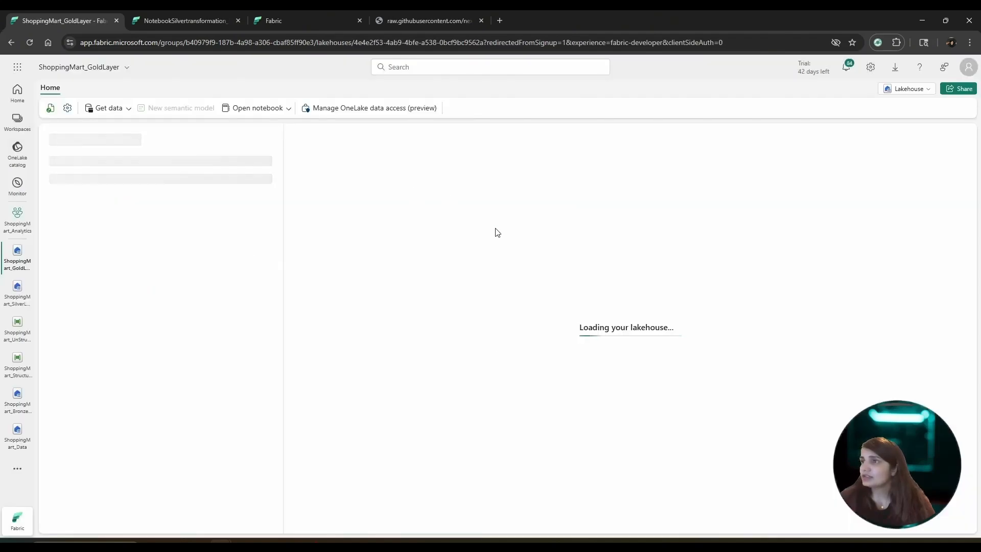
Create a new notebook from the ShoppingMart_GoldLayer lakehouse and rename it NotebookGoldTransformation_ShoppingMart.
{"action": "left_click", "coordinate": [276, 112]}
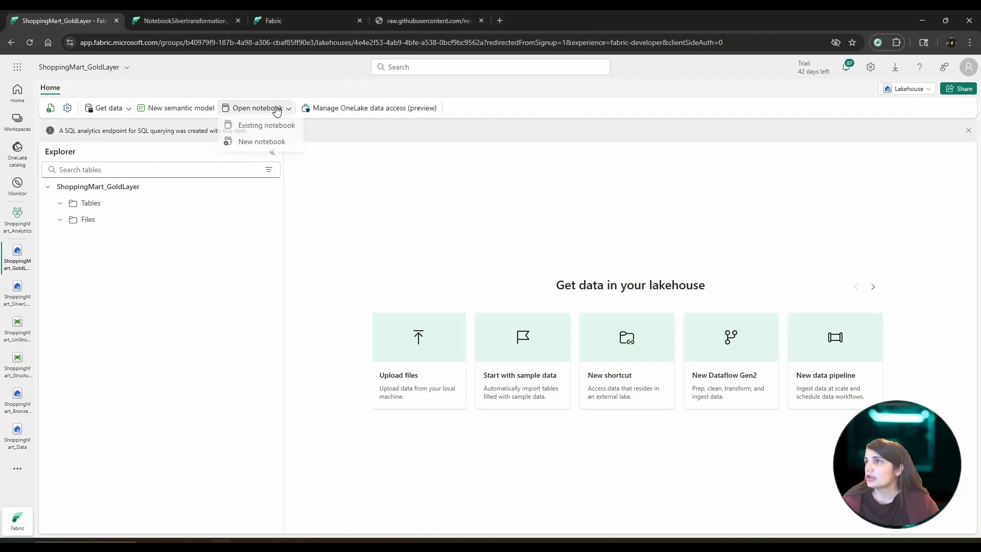
{"action": "left_click", "coordinate": [262, 143]}
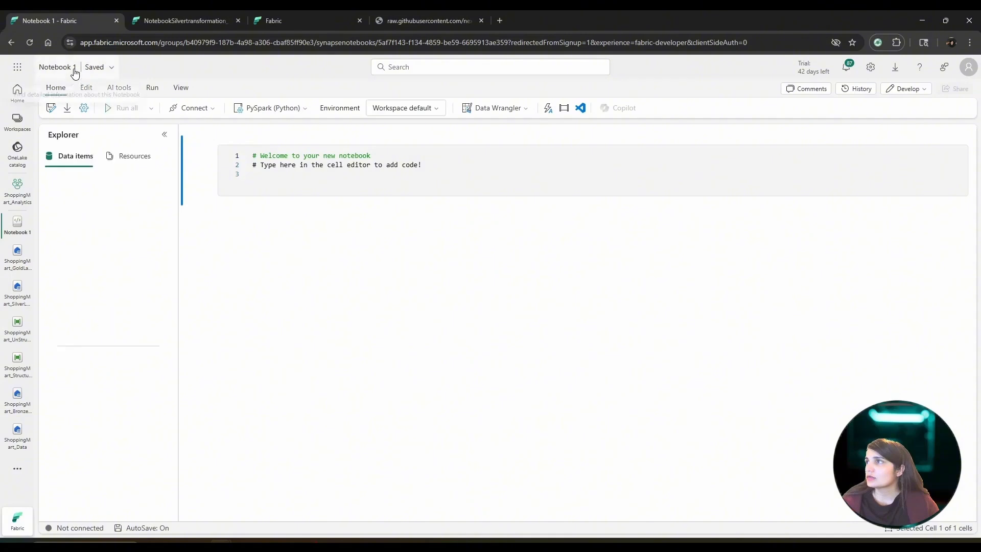
{"action": "left_click", "coordinate": [110, 70]}
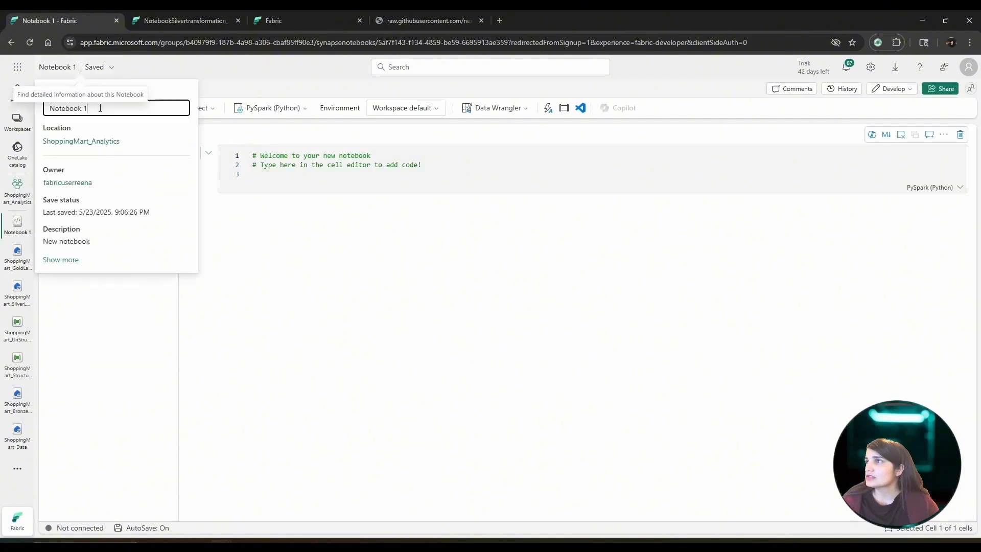
{"action": "left_click_drag", "start_coordinate": [111, 111], "coordinate": [79, 110]}
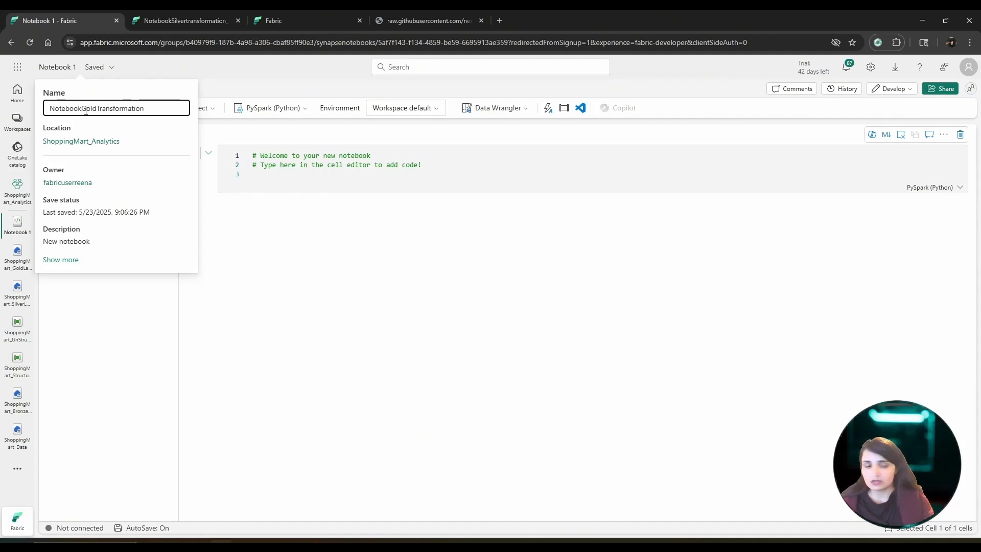
{"action": "type", "text": "kGoldTransformation_Shopping"}
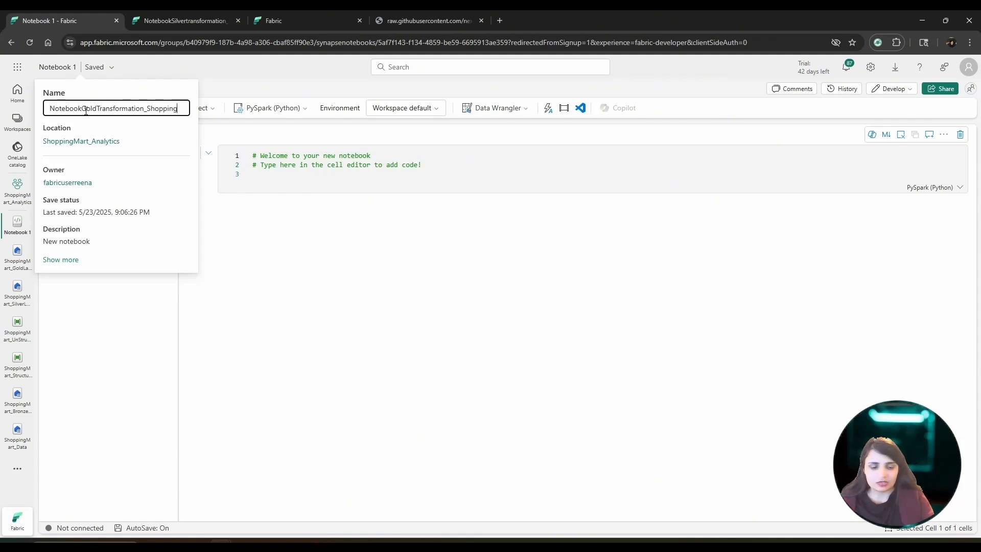
{"action": "type", "text": "Mart"}
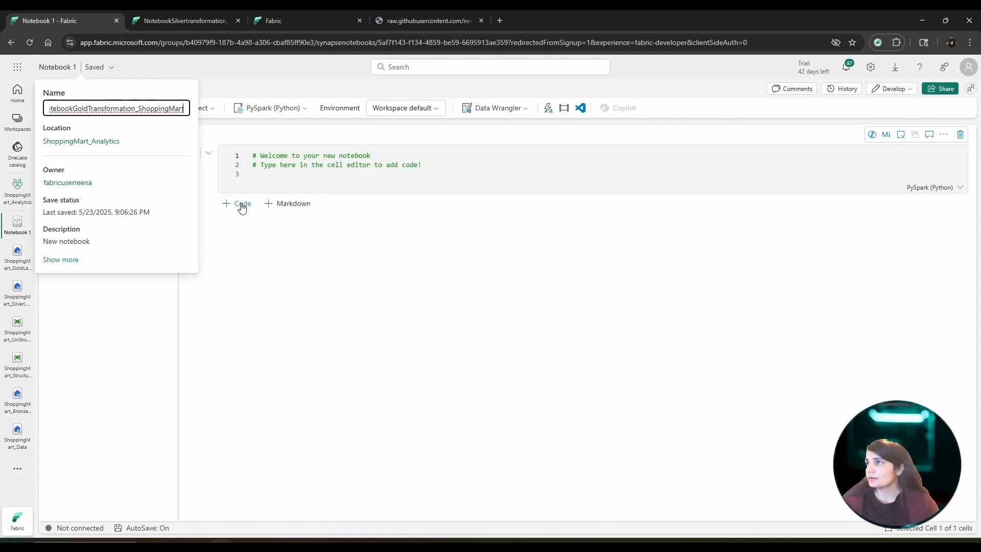
{"action": "left_click", "coordinate": [305, 232]}
{"action": "left_click_drag", "start_coordinate": [180, 245], "coordinate": [231, 247]}
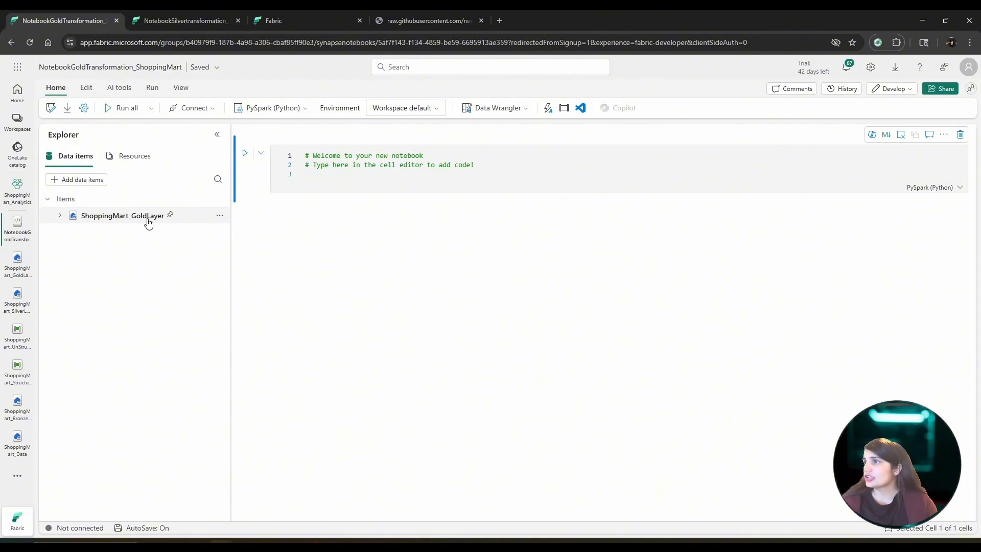
In the ShoppingMart_GoldLayer lakehouse, start a Files shortcut from Microsoft OneLake with ShoppingMart_SilverLayer as source and expand its Files folder.
{"action": "left_click", "coordinate": [219, 216]}
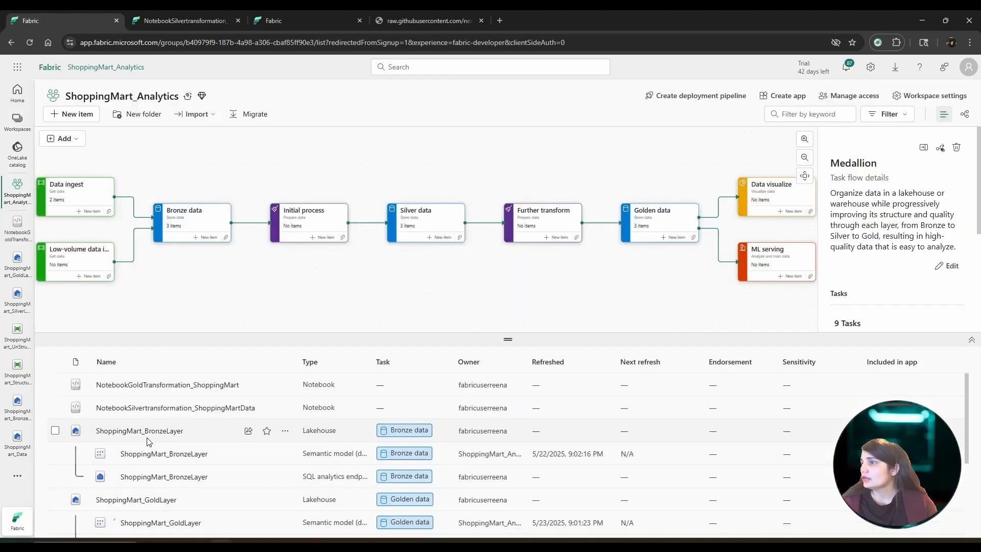
{"action": "left_click", "coordinate": [153, 502]}
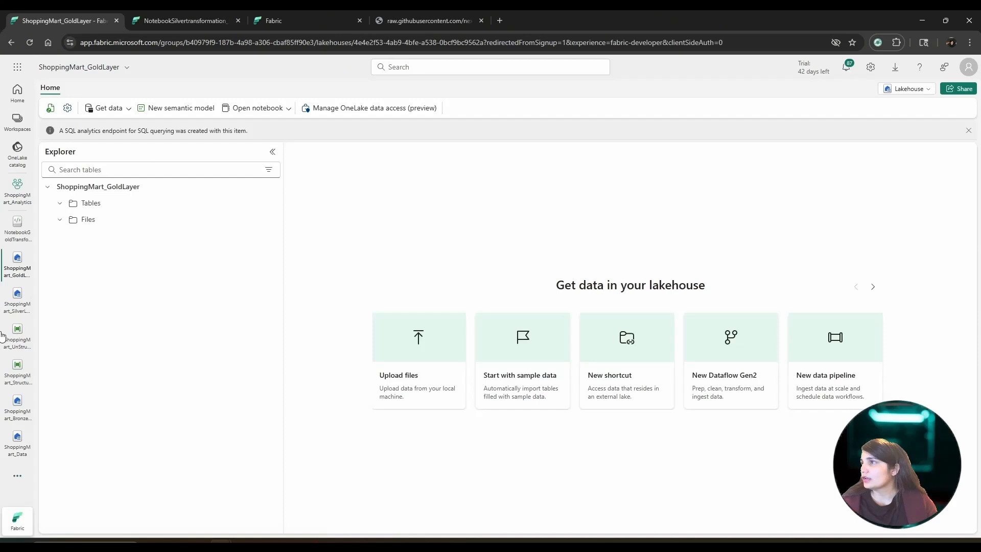
{"action": "left_click", "coordinate": [265, 220]}
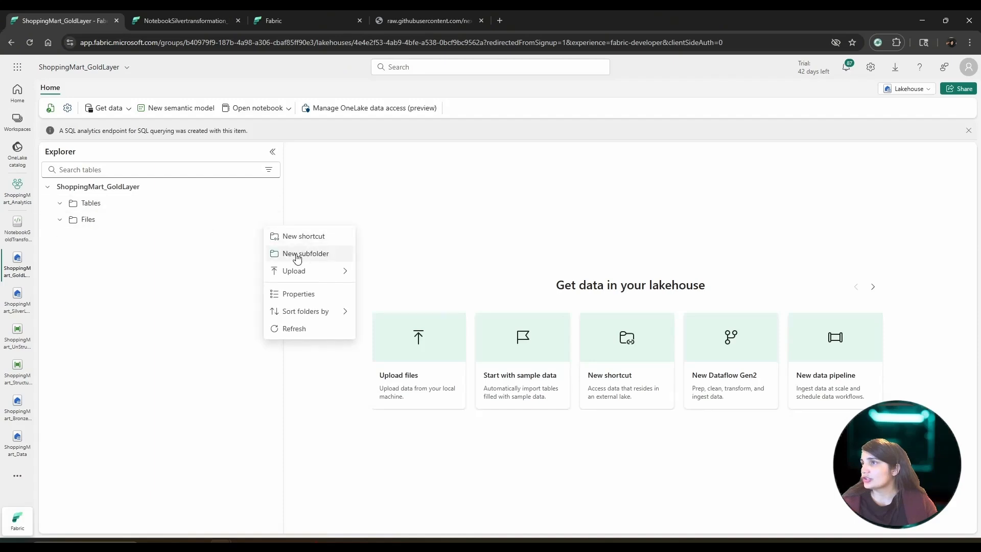
{"action": "left_click", "coordinate": [298, 237]}
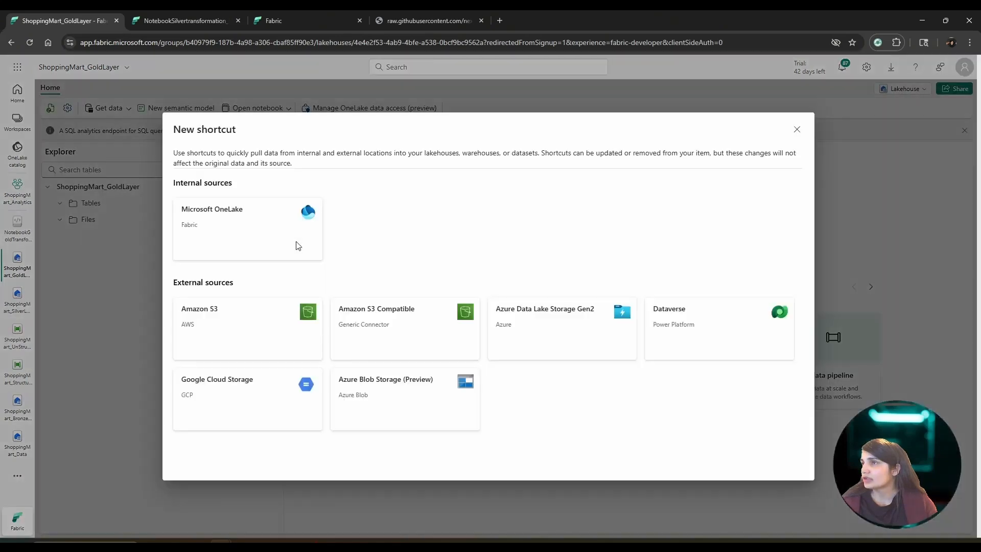
{"action": "left_click", "coordinate": [247, 226]}
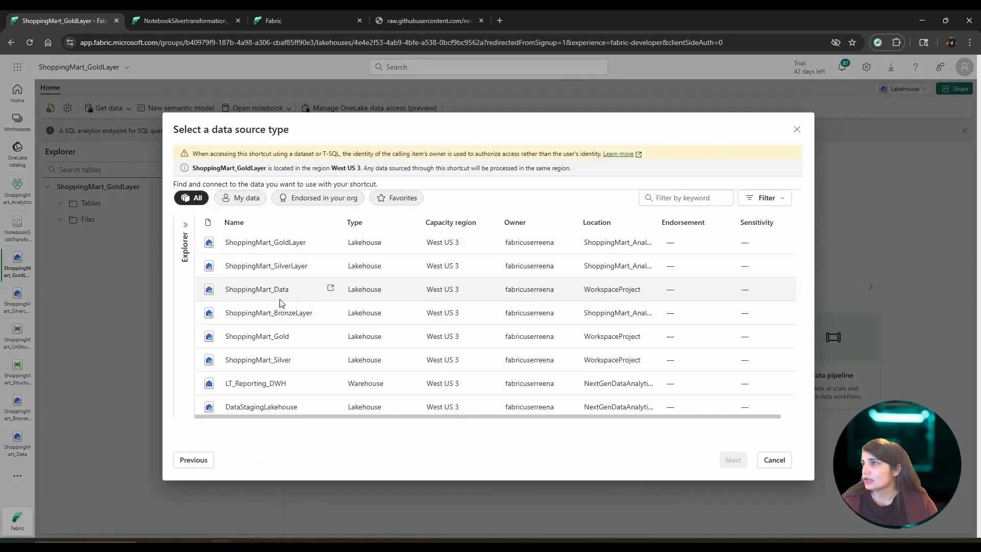
{"action": "double_click", "coordinate": [284, 269]}
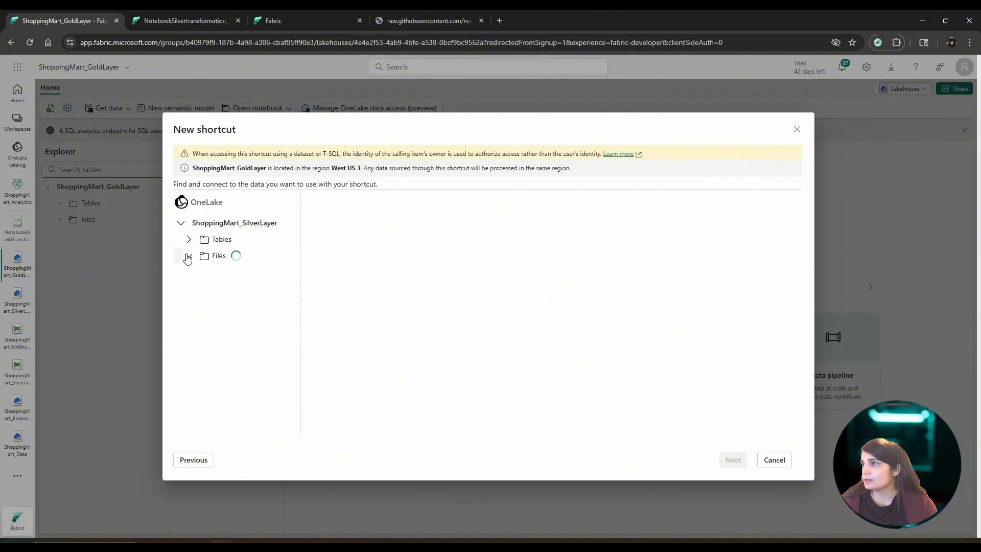
{"action": "left_click_drag", "start_coordinate": [299, 301], "coordinate": [402, 305]}
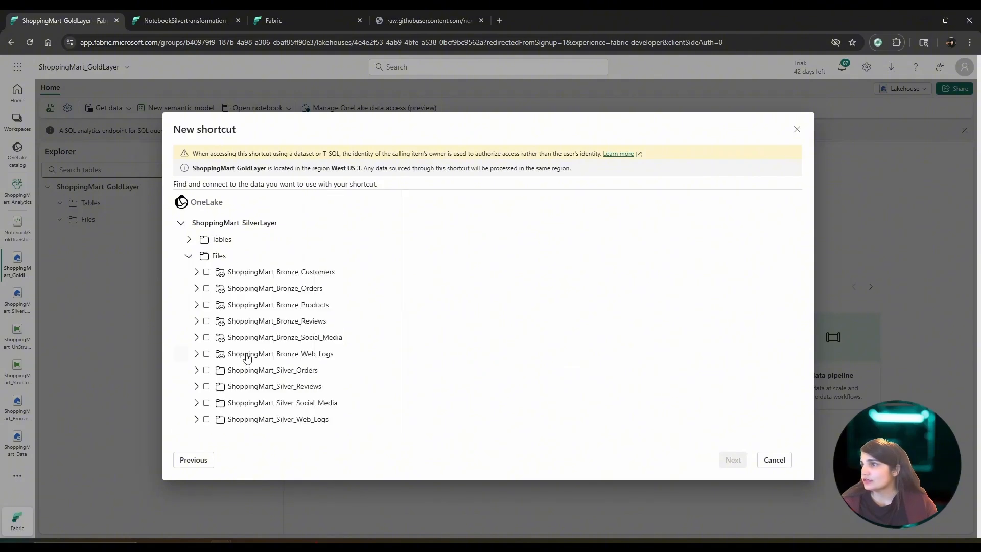
Create shortcuts to the ShoppingMart_Silver_Orders, ShoppingMart_Silver_Reviews, ShoppingMart_Silver_Social_Media and ShoppingMart_Silver_Web_Logs folders.
{"action": "left_click", "coordinate": [206, 370]}
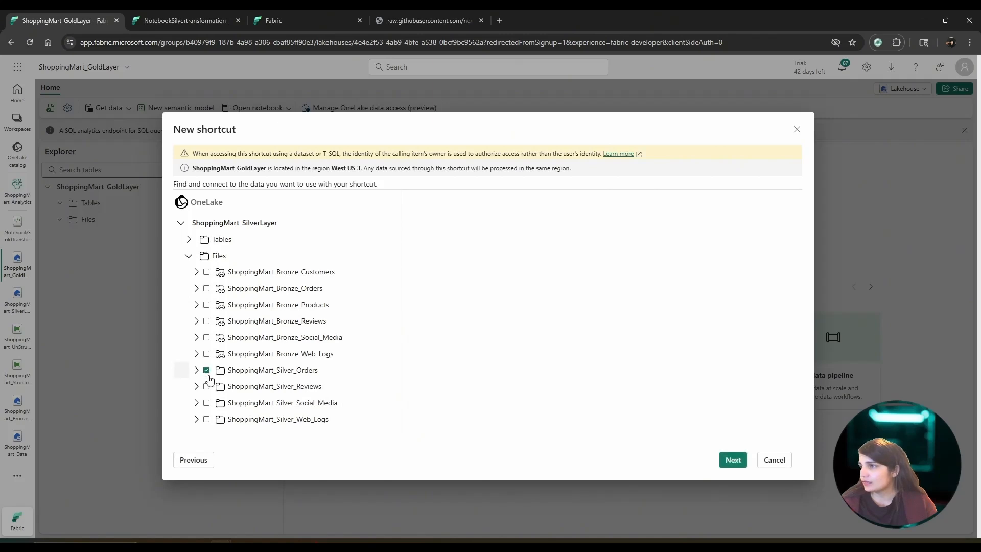
{"action": "left_click", "coordinate": [206, 386]}
{"action": "left_click", "coordinate": [206, 403]}
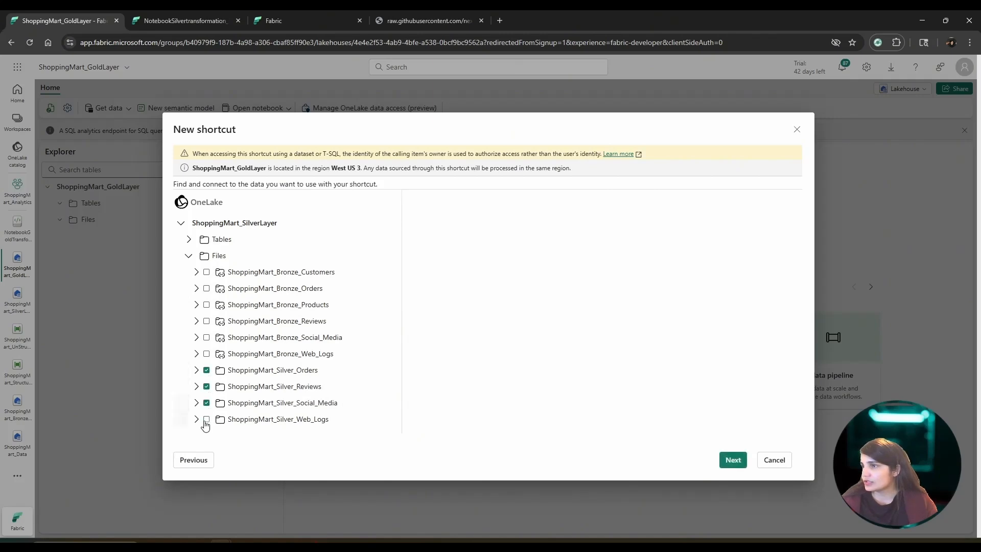
{"action": "left_click", "coordinate": [206, 419]}
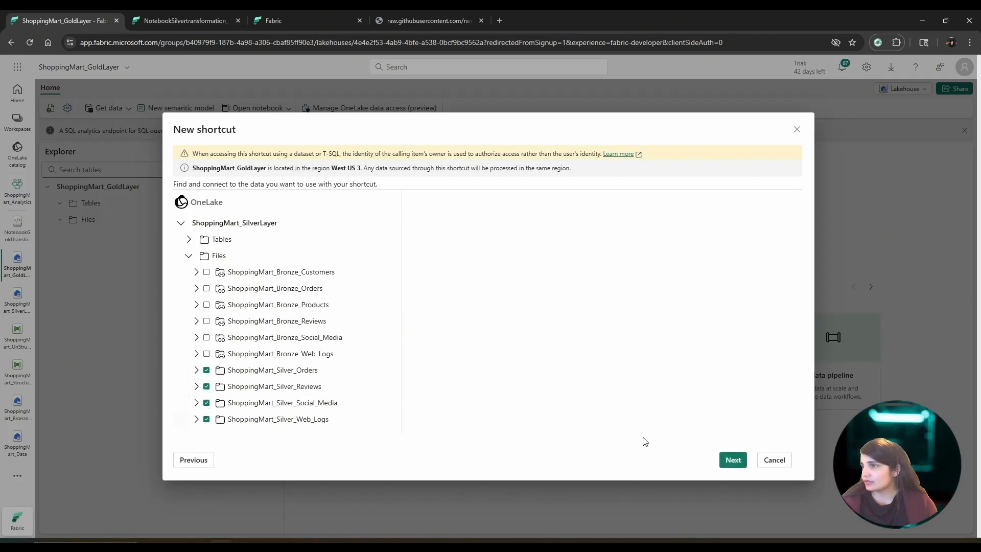
{"action": "left_click", "coordinate": [734, 460]}
{"action": "left_click", "coordinate": [727, 458]}
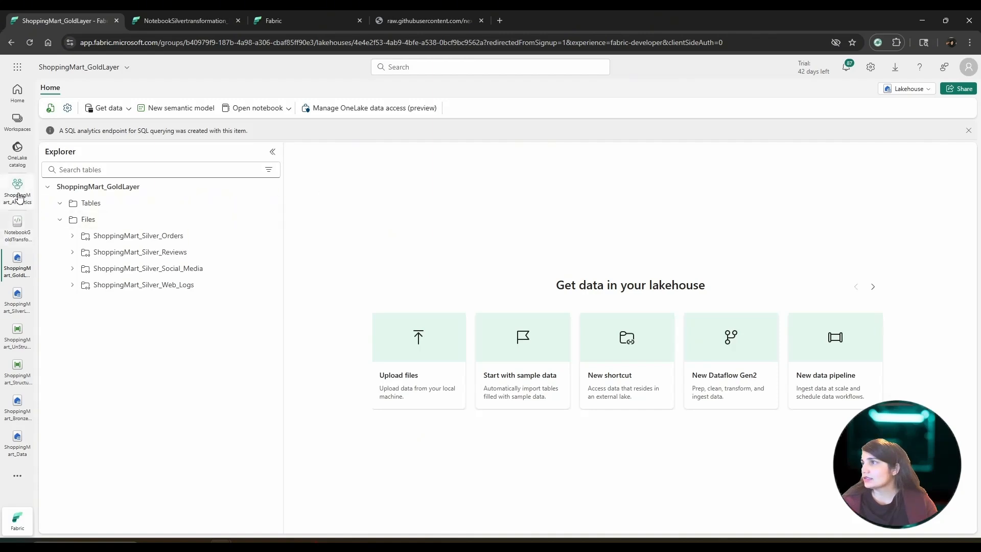
Open NotebookGoldTransformation_ShoppingMart from the ShoppingMart_Analytics workspace and replace the default cell content with "GOLD LAYER TRANSFORMATIONS & AGGREGATIONS : SHOPPINGMART DATA".
{"action": "left_click", "coordinate": [18, 122]}
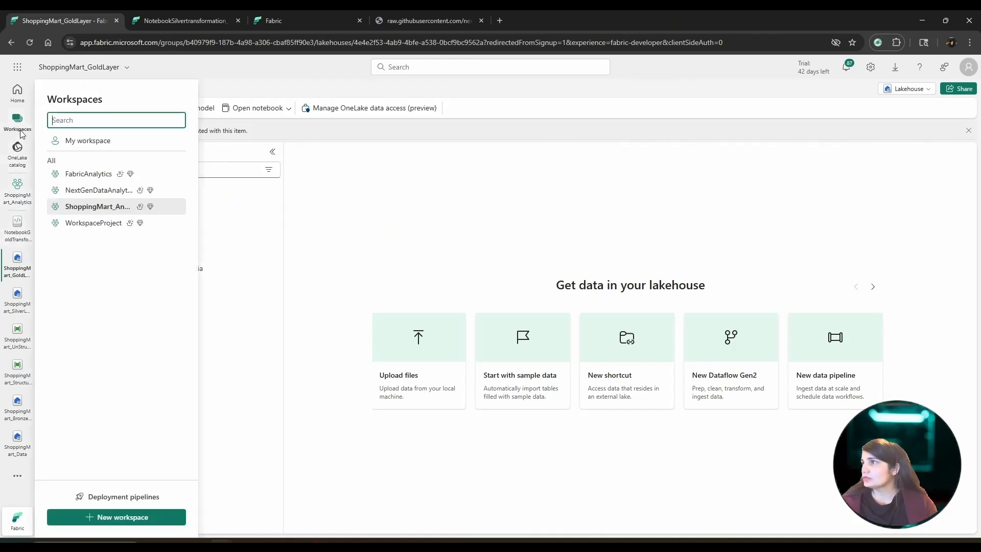
{"action": "left_click", "coordinate": [97, 206]}
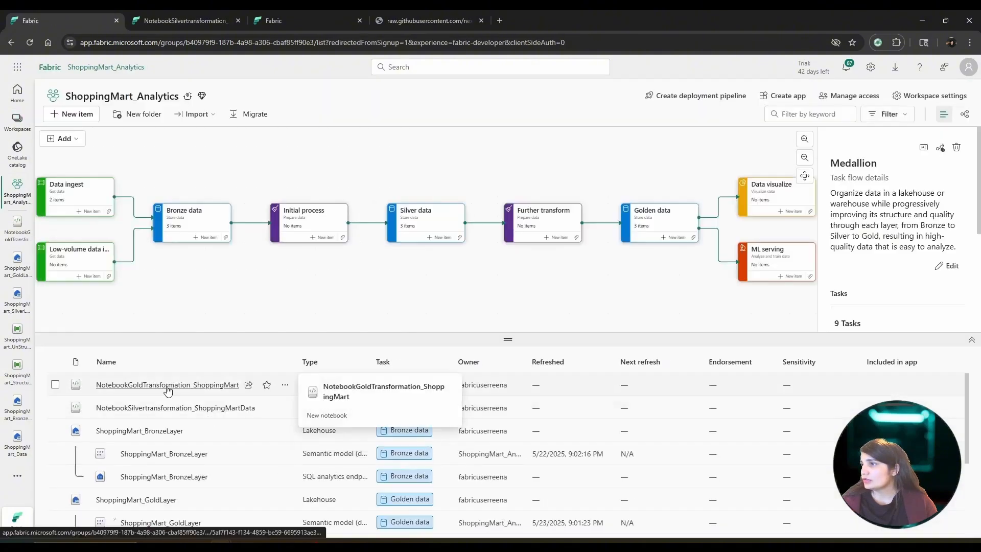
{"action": "left_click", "coordinate": [168, 389]}
{"action": "left_click", "coordinate": [493, 166]}
{"action": "key", "text": "BackSpace"}
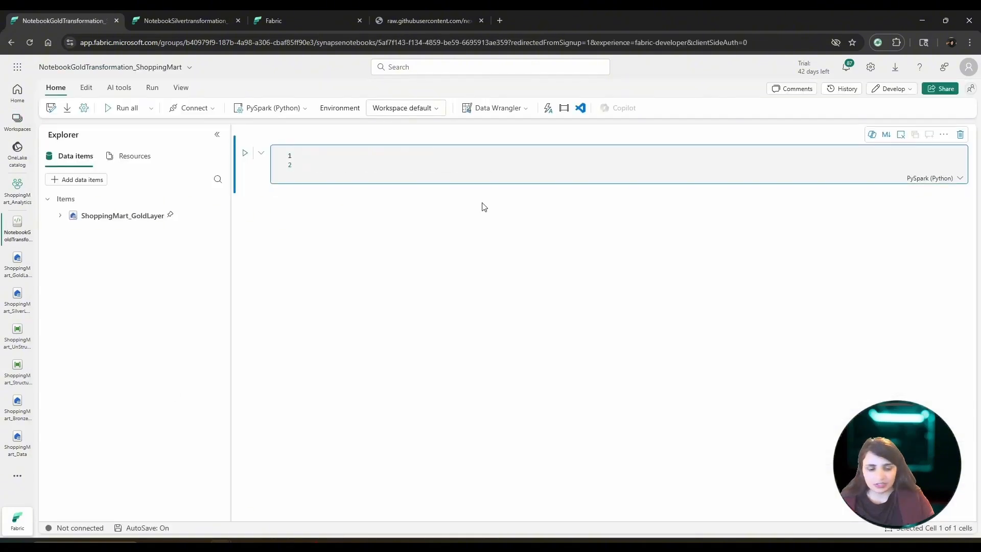
{"action": "type", "text": "GO"}
{"action": "type", "text": "LD LAYER TRANSFORMATIONS  & AGGREGATIONS : SHOPPINGMART DATA"}
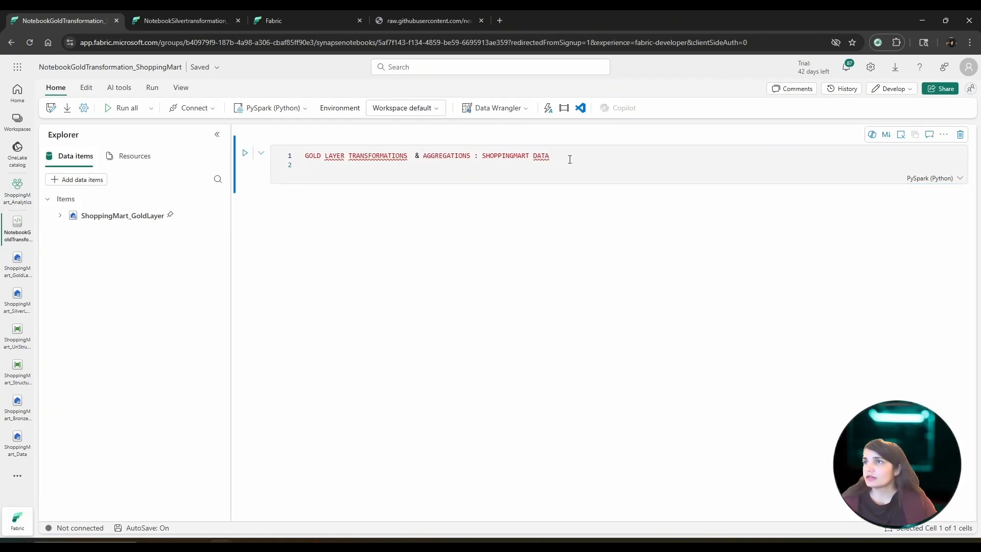
Convert the title cell to Markdown and format its text as a heading.
{"action": "left_click_drag", "start_coordinate": [570, 159], "coordinate": [304, 155]}
{"action": "left_click", "coordinate": [886, 135]}
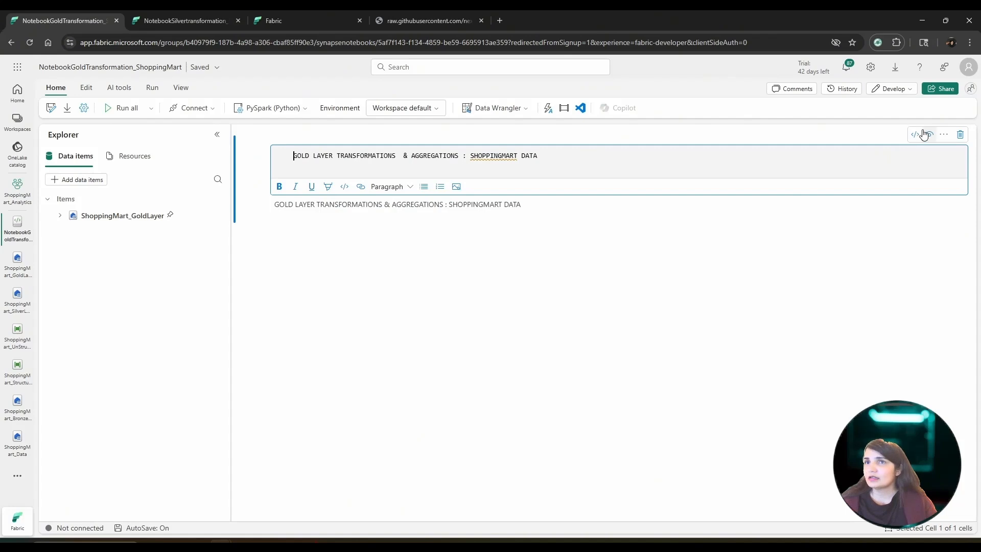
{"action": "left_click_drag", "start_coordinate": [557, 159], "coordinate": [289, 154]}
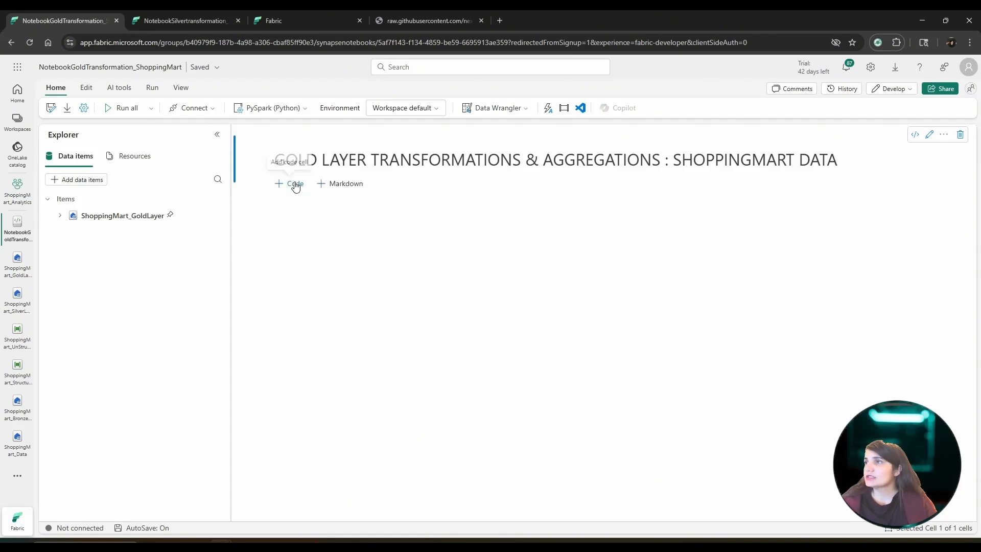
Add a code cell below the title, and refresh the notebook's ShoppingMart_GoldLayer lakehouse to list the contents of ShoppingMart_Silver_Orders.
{"action": "left_click", "coordinate": [293, 183]}
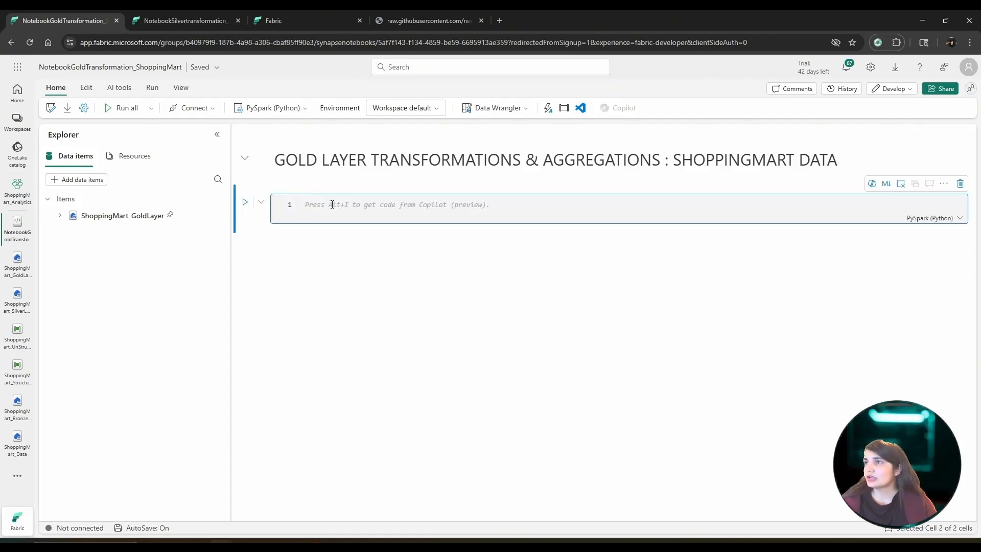
{"action": "left_click", "coordinate": [60, 215]}
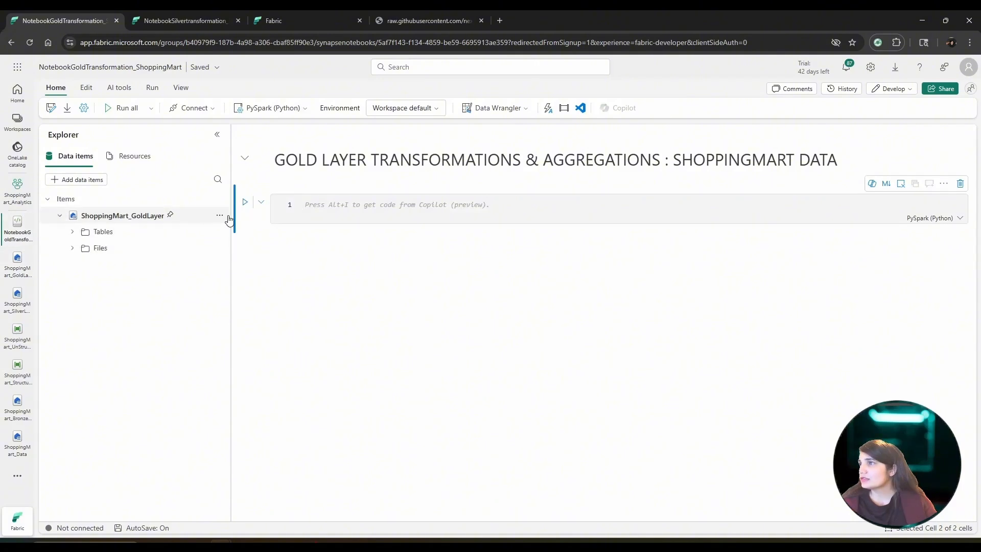
{"action": "left_click", "coordinate": [220, 216]}
{"action": "left_click", "coordinate": [248, 242]}
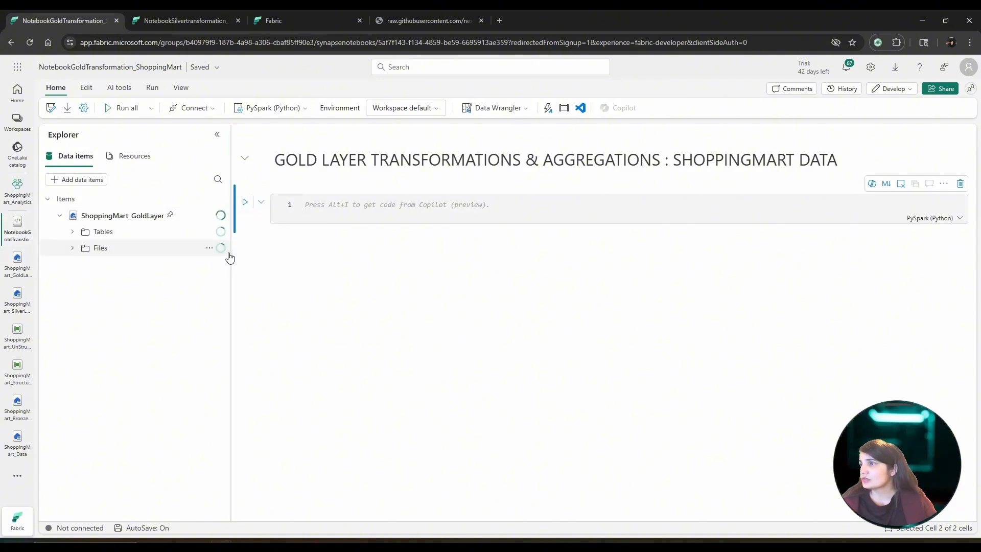
{"action": "left_click", "coordinate": [72, 248]}
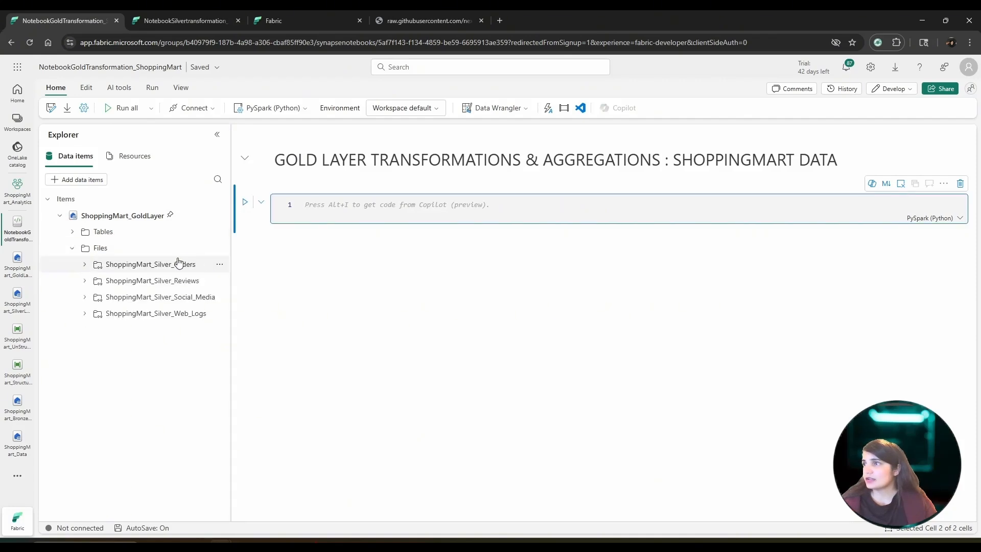
{"action": "left_click", "coordinate": [154, 266]}
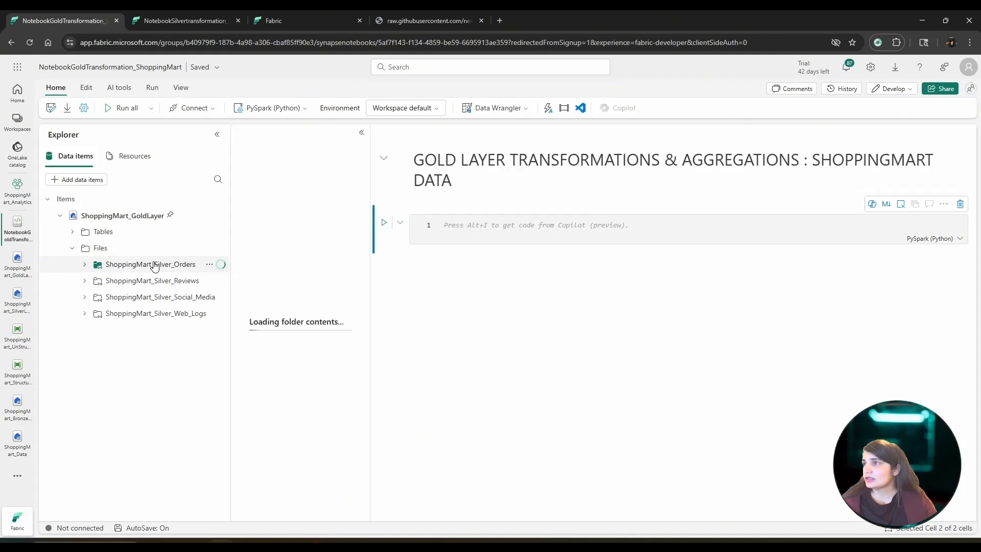
{"action": "left_click", "coordinate": [461, 225]}
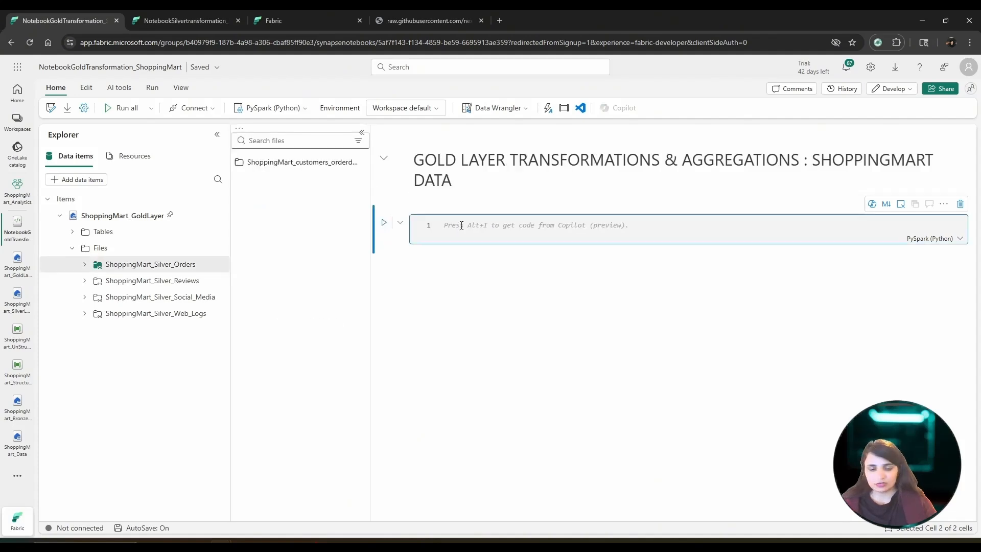
{"action": "type", "text": "orders"}
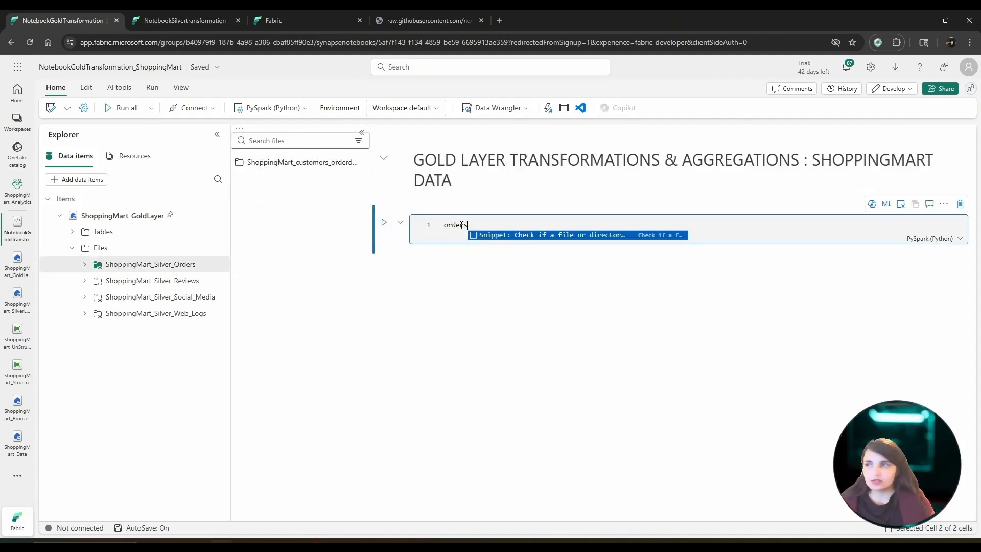
{"action": "type", "text": "_df"}
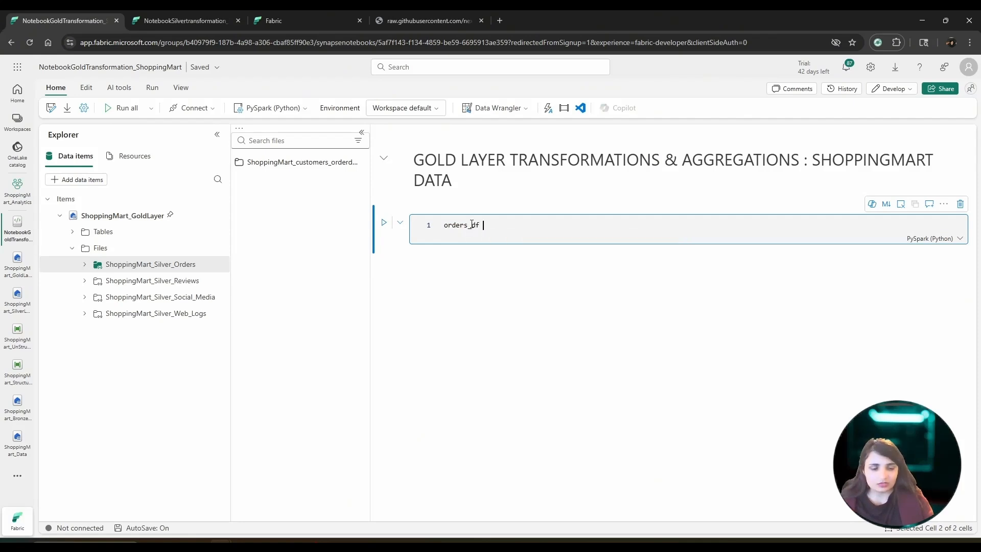
{"action": "type", "text": " -"}
{"action": "key", "text": "BackSpace"}
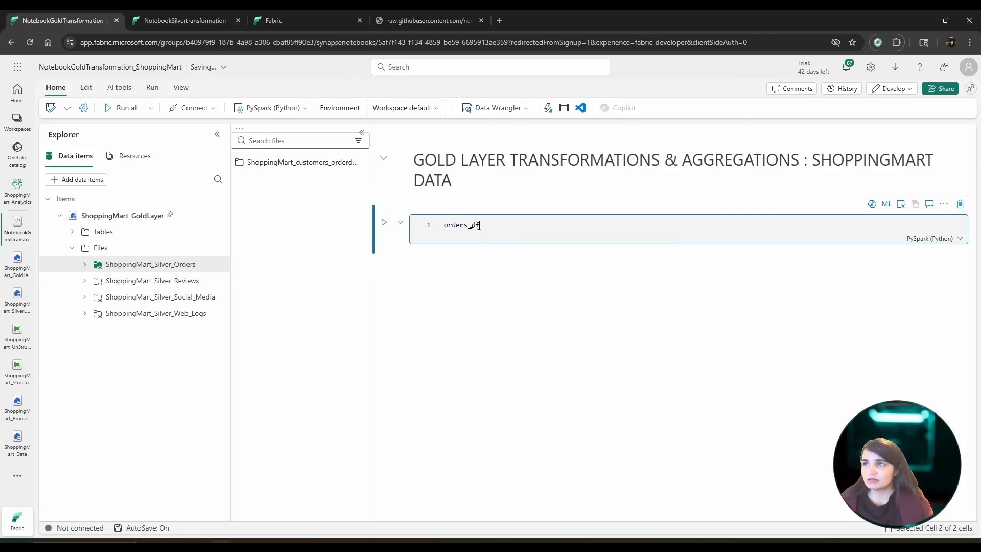
{"action": "key", "text": "BackSpace"}
{"action": "key", "text": "BackSpace"}
{"action": "key", "text": "BackSpace"}
{"action": "key", "text": "BackSpace"}
{"action": "key", "text": "BackSpace"}
{"action": "key", "text": "BackSpace"}
Begin the code cell with the import line "from pyspark.sql.functions import *", followed by a blank line.
{"action": "type", "text": "from "}
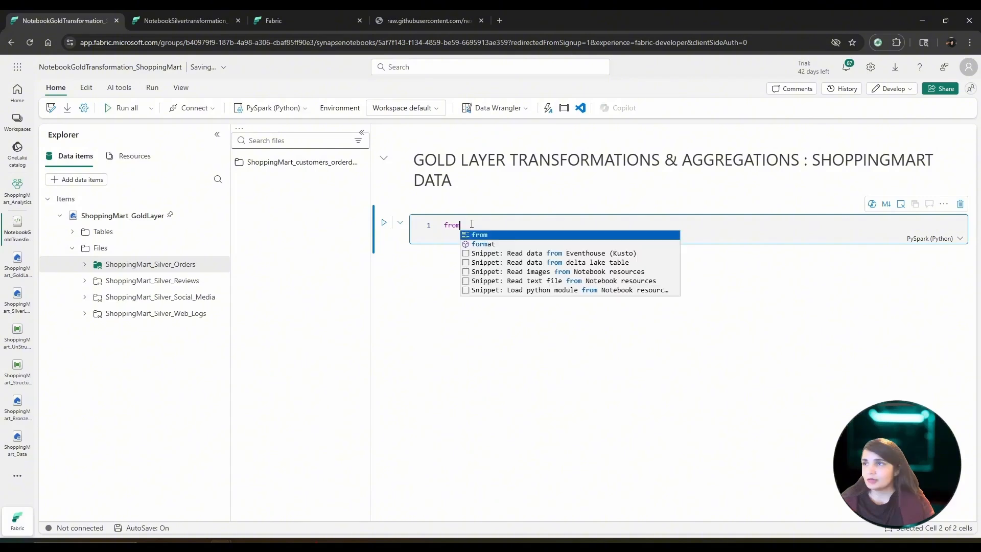
{"action": "type", "text": "py"}
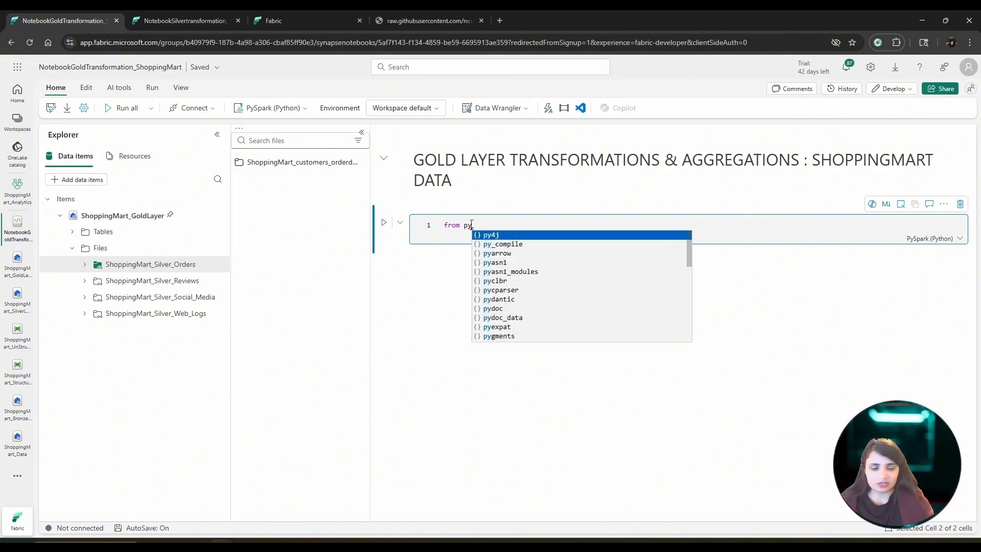
{"action": "type", "text": "spark.sql.functions i"}
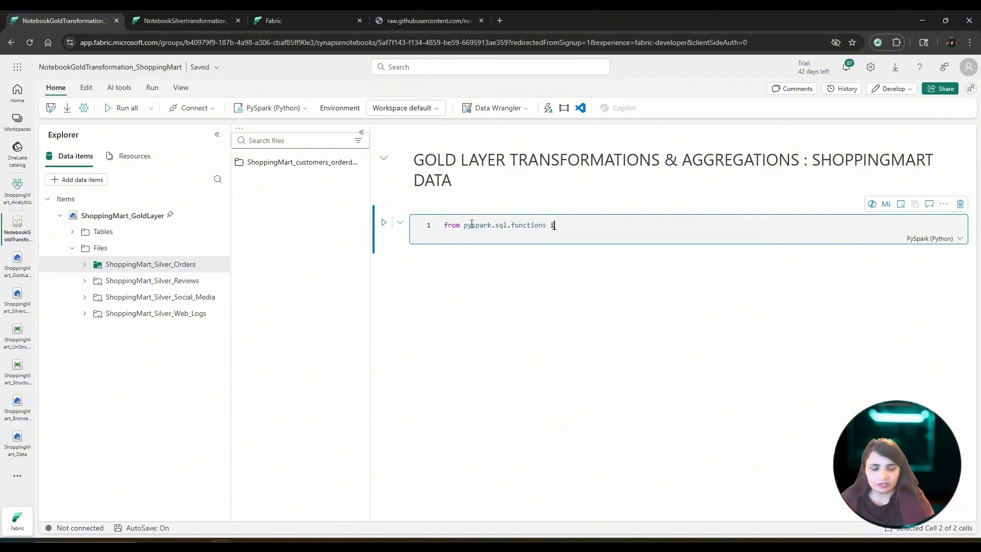
{"action": "type", "text": "mport "}
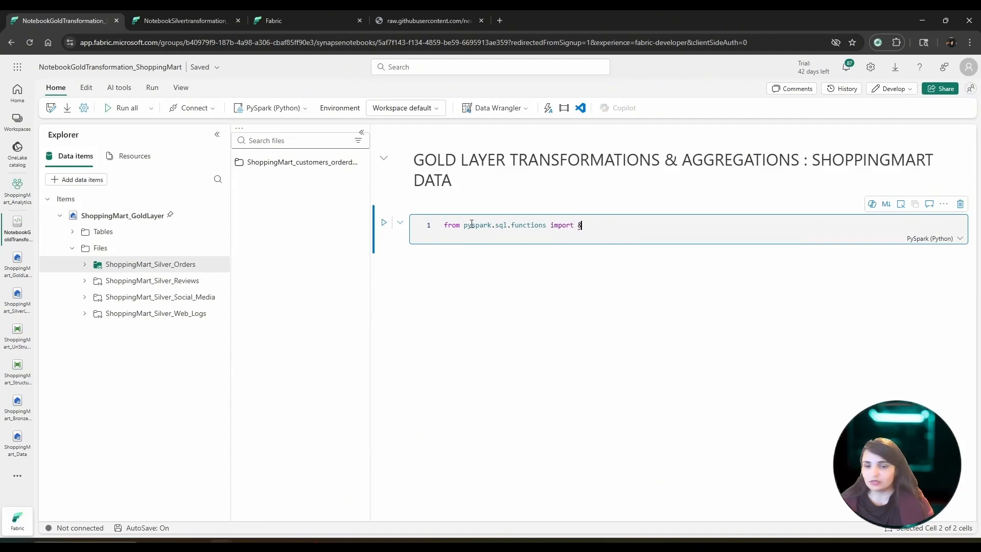
{"action": "type", "text": "*"}
{"action": "key", "text": "Return"}
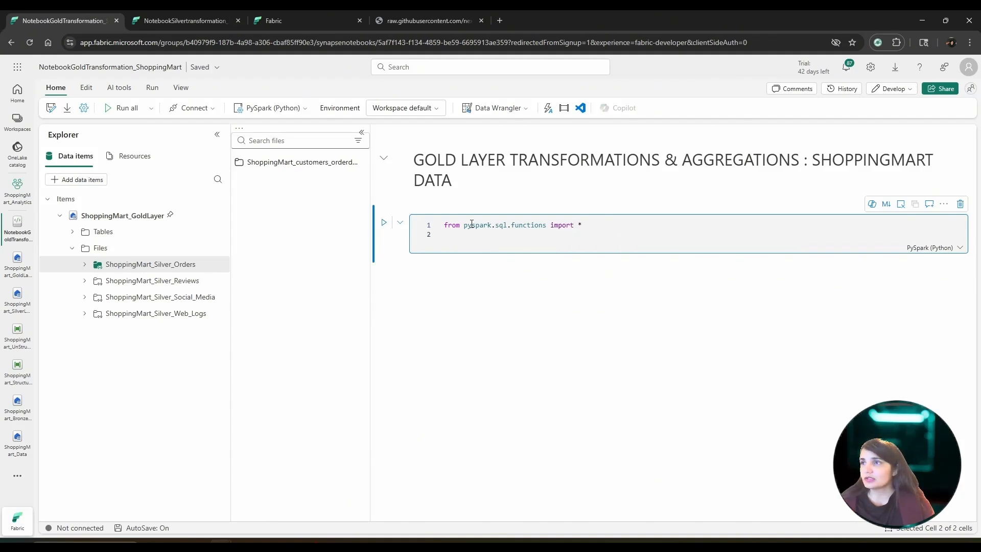
{"action": "key", "text": "Return"}
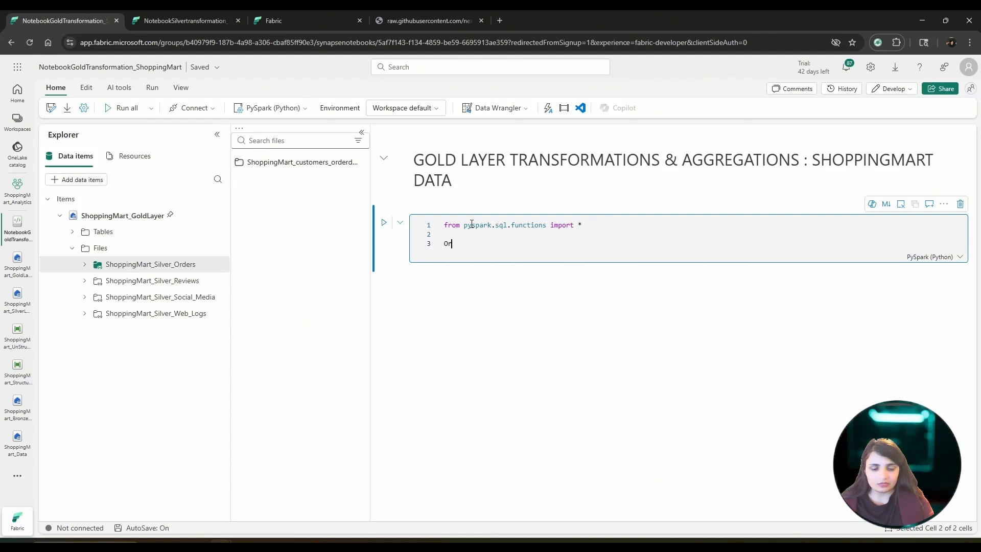
Define Orders_df with spark.read.parquet, using the quoted relative Spark path "Files/ShoppingMart_Silver_Orders/ShoppingMart_customers_orderdata".
{"action": "type", "text": "Orders_df = spar"}
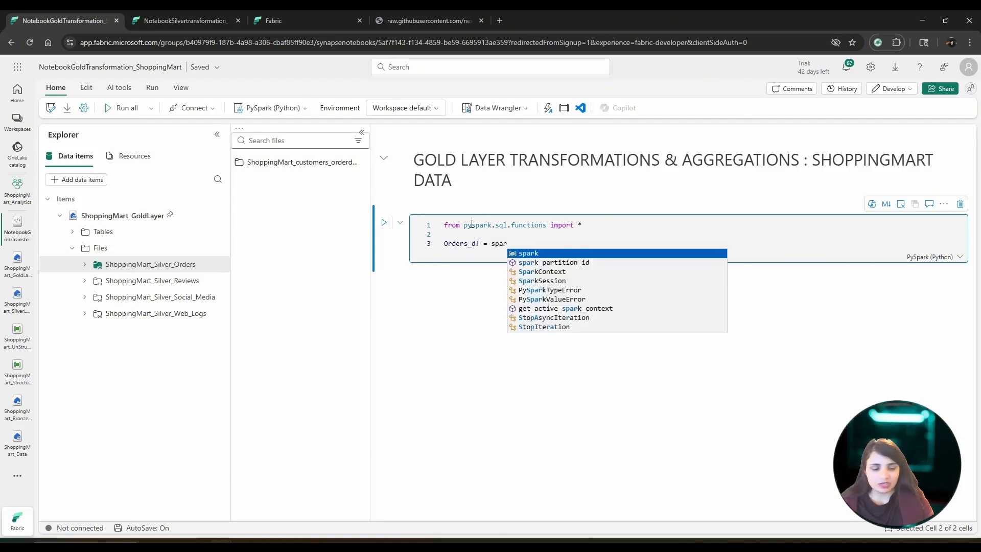
{"action": "type", "text": "k.read.parquet"}
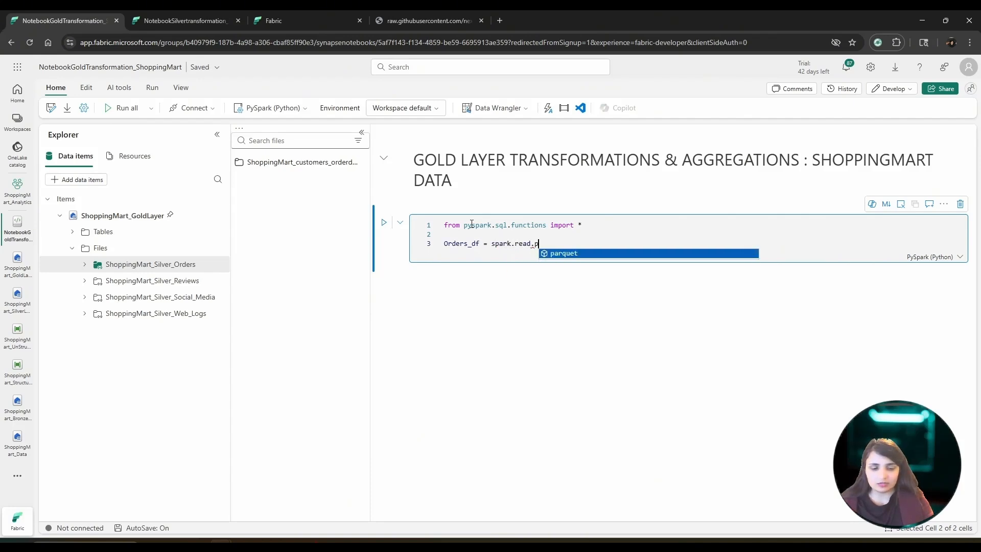
{"action": "left_click", "coordinate": [568, 255]}
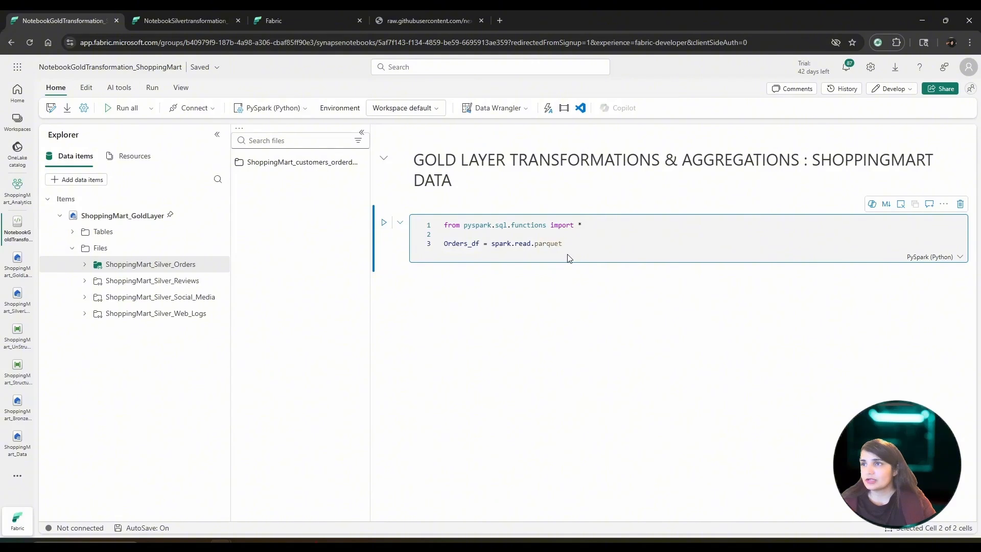
{"action": "right_click", "coordinate": [351, 164]}
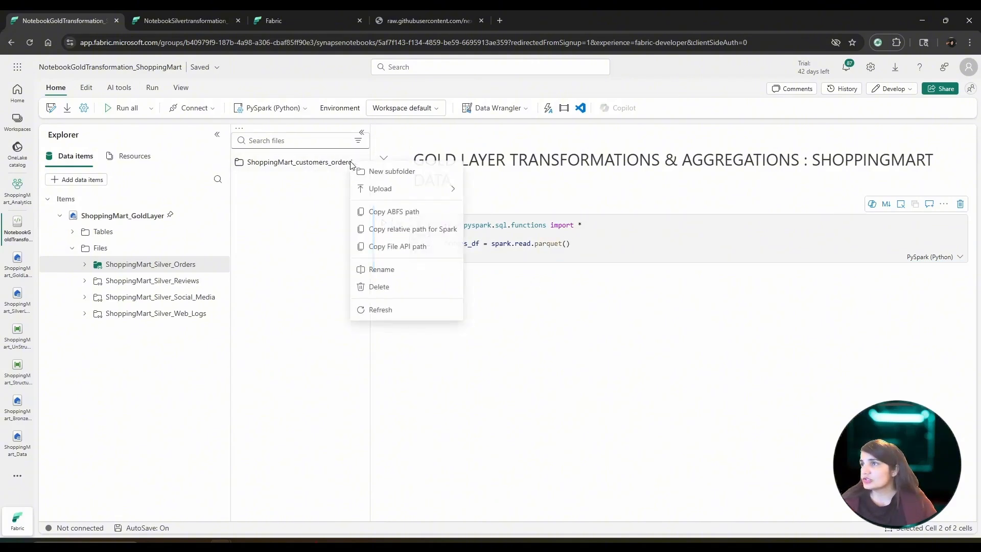
{"action": "left_click", "coordinate": [391, 229]}
{"action": "left_click", "coordinate": [566, 244]}
{"action": "type", "text": "Files/ShoppingMart_Silver_Orders/ShoppingMart_customers_orderdata"}
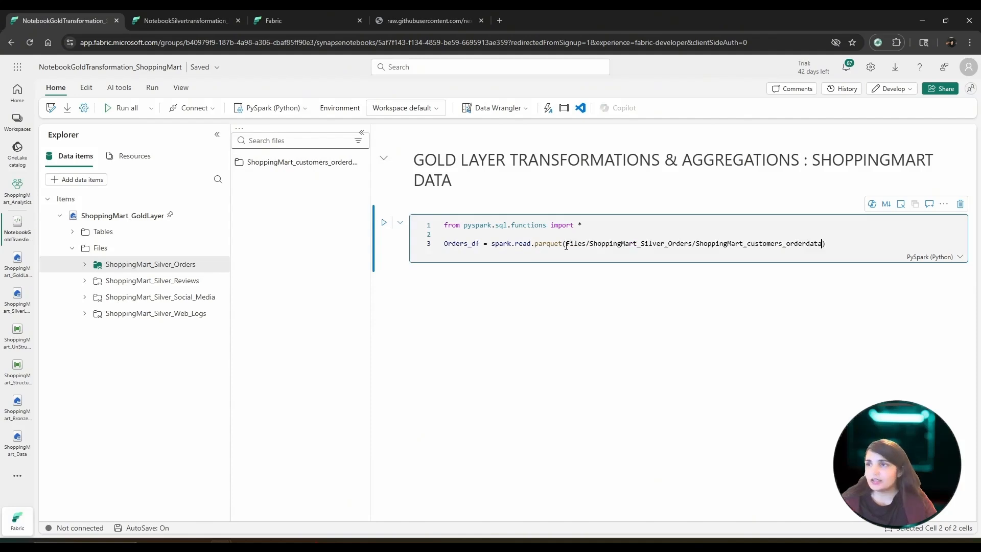
{"action": "double_click", "coordinate": [568, 245]}
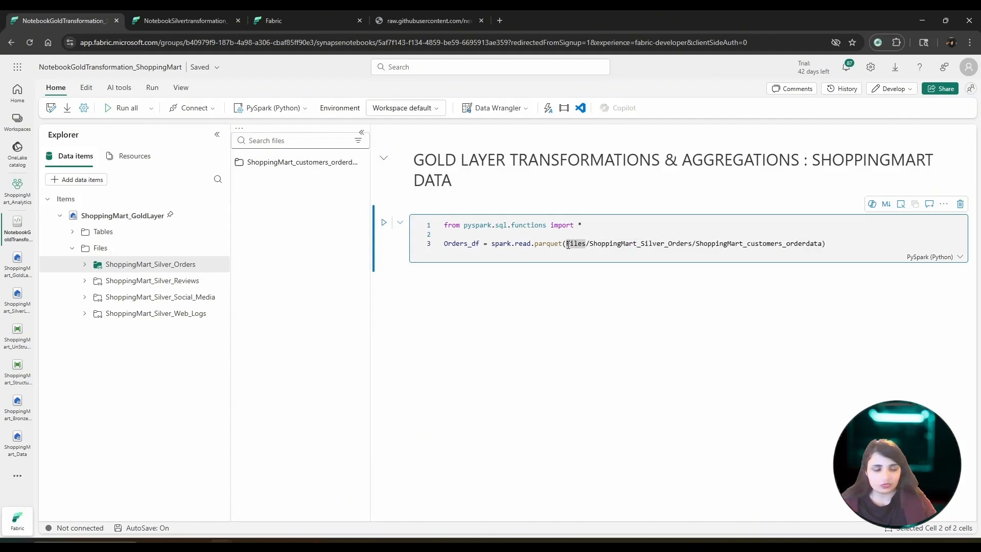
{"action": "type", "text": "\""}
{"action": "left_click", "coordinate": [828, 244]}
{"action": "type", "text": "\""}
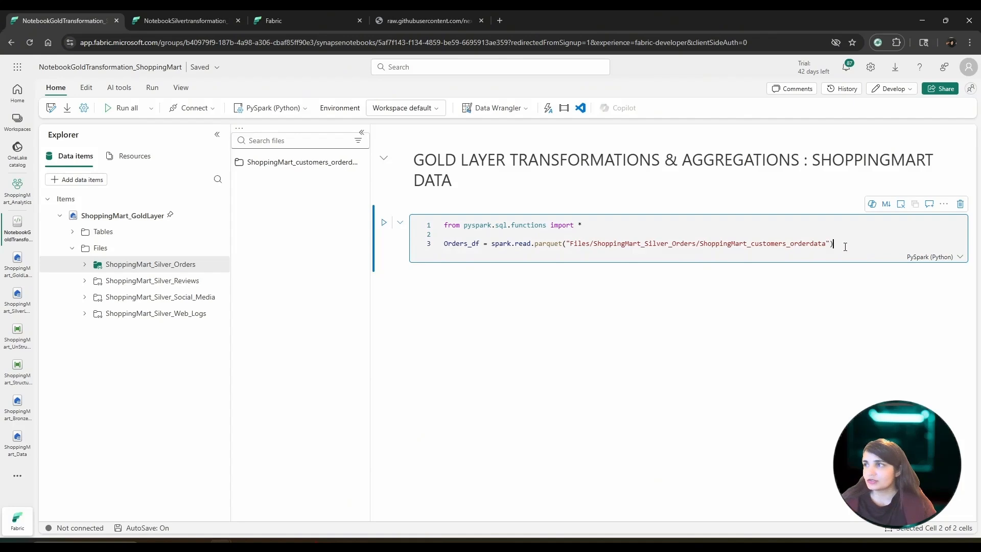
Add a reviews_df line that reads the parquet data from "Files/ShoppingMart_Silver_Reviews/ShoppingMart_review".
{"action": "type", "text": "reviews_df = spark.read.parquet(\"Files/ShoppingMart_Silver_Orders/ShoppingMart_customers_orderdata\")"}
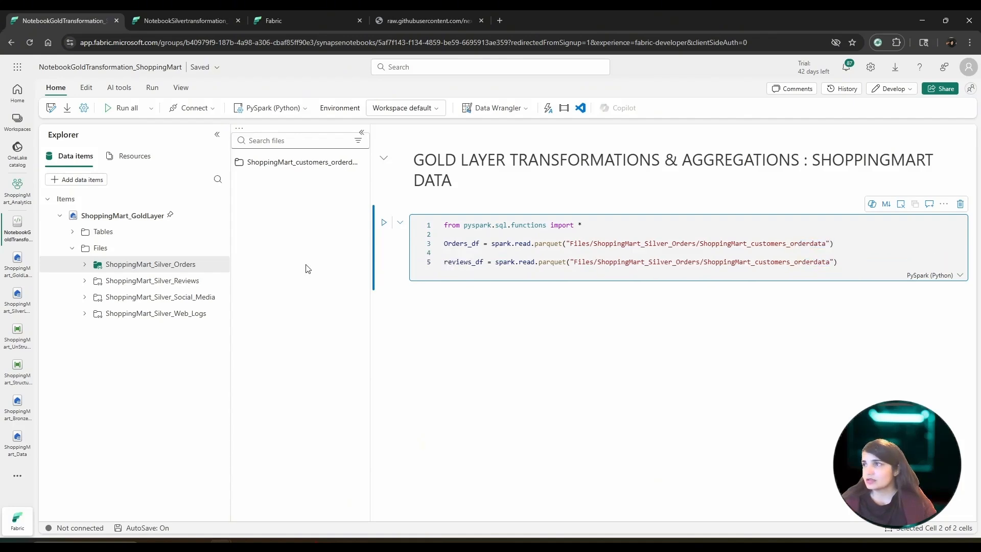
{"action": "left_click", "coordinate": [185, 286]}
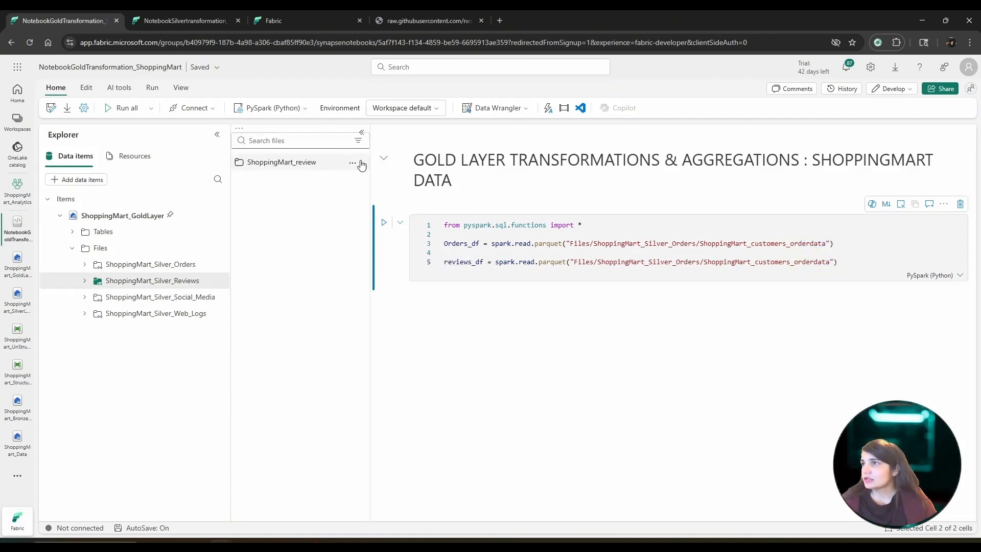
{"action": "left_click", "coordinate": [356, 162]}
{"action": "left_click", "coordinate": [403, 229]}
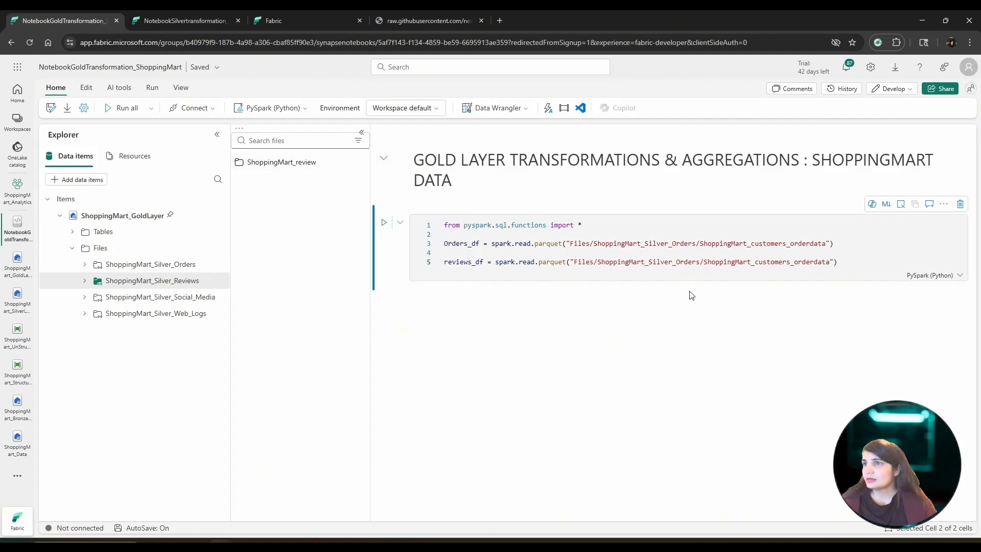
{"action": "left_click", "coordinate": [574, 261]}
{"action": "left_click_drag", "start_coordinate": [575, 262], "coordinate": [831, 261]}
{"action": "key", "text": "ctrl+v"}
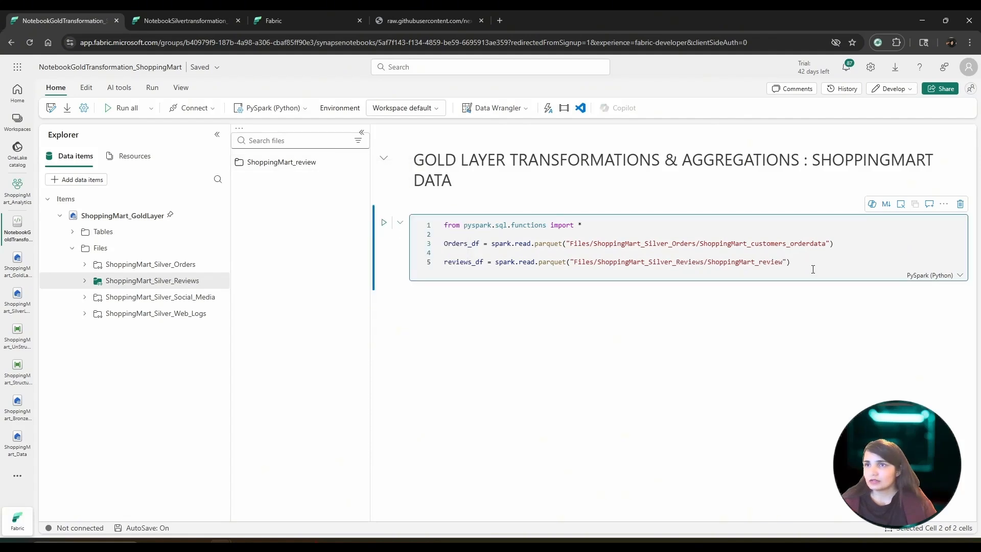
Add display(reviews_df) to the end of the cell, run it, and hide the cell's output.
{"action": "key", "text": "Return"}
{"action": "type", "text": "disp"}
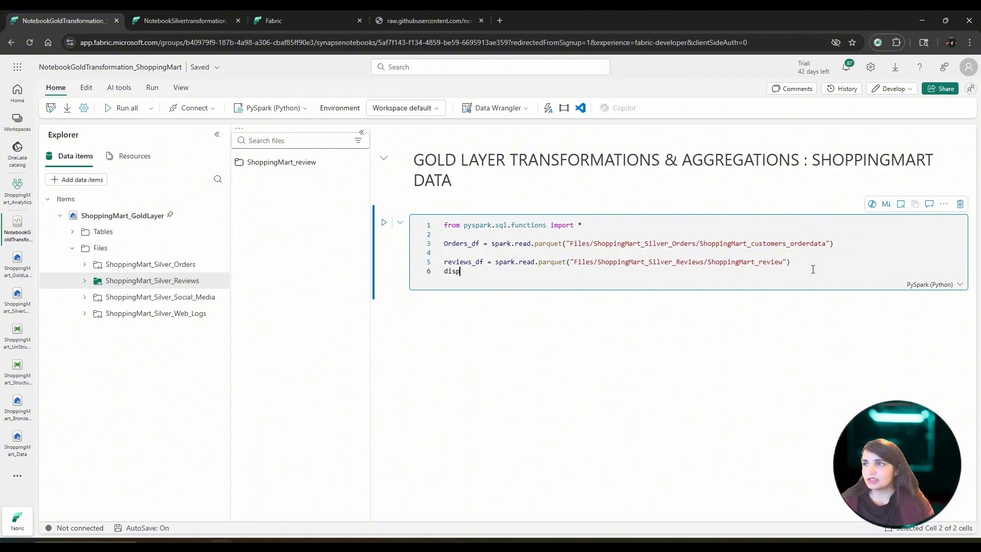
{"action": "type", "text": "lay "}
{"action": "type", "text": "(reviews_df"}
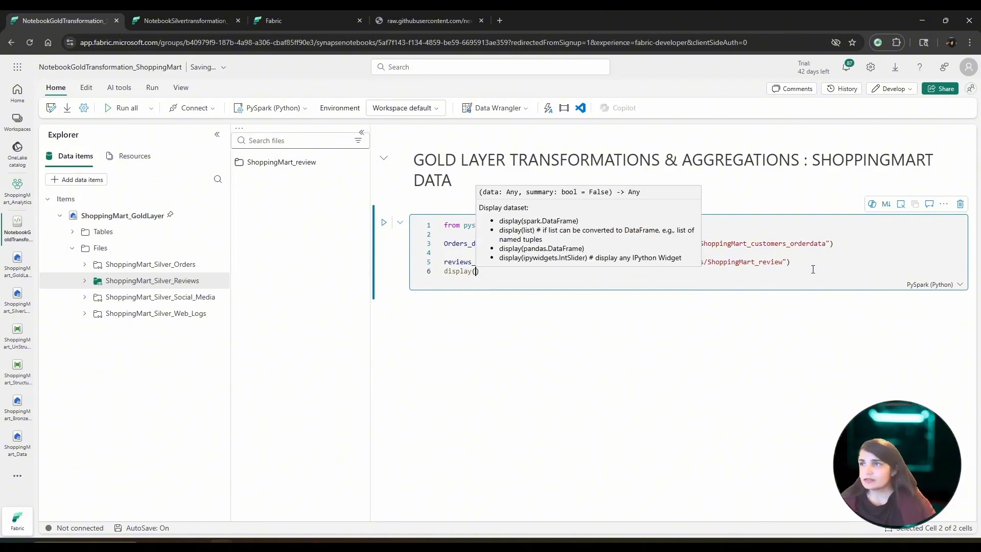
{"action": "left_click", "coordinate": [384, 224]}
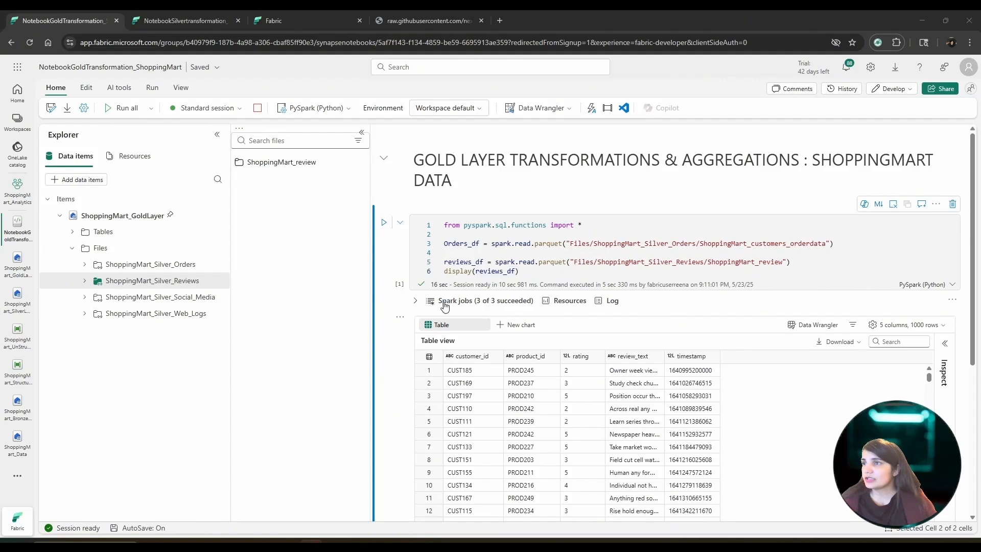
{"action": "left_click", "coordinate": [400, 317]}
{"action": "left_click", "coordinate": [415, 360]}
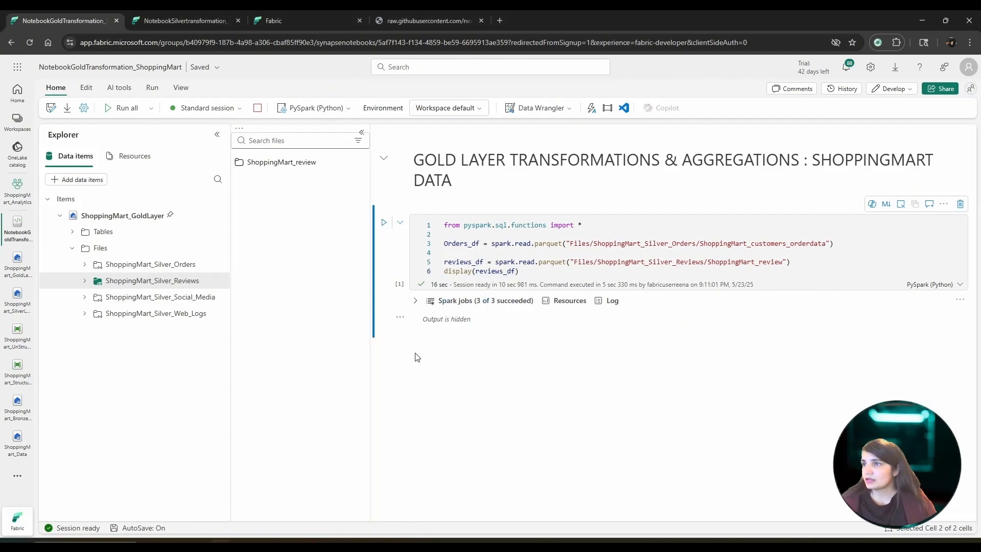
Duplicate the reviews_df read line directly below it and rename the copy's variable to social_df.
{"action": "left_click_drag", "start_coordinate": [804, 264], "coordinate": [444, 261]}
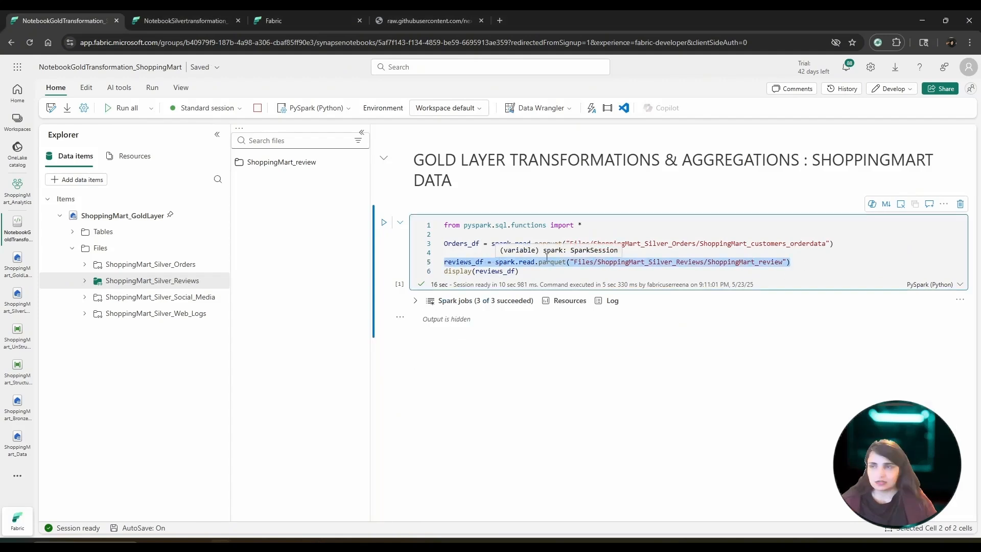
{"action": "left_click", "coordinate": [814, 259]}
{"action": "key", "text": "Return"}
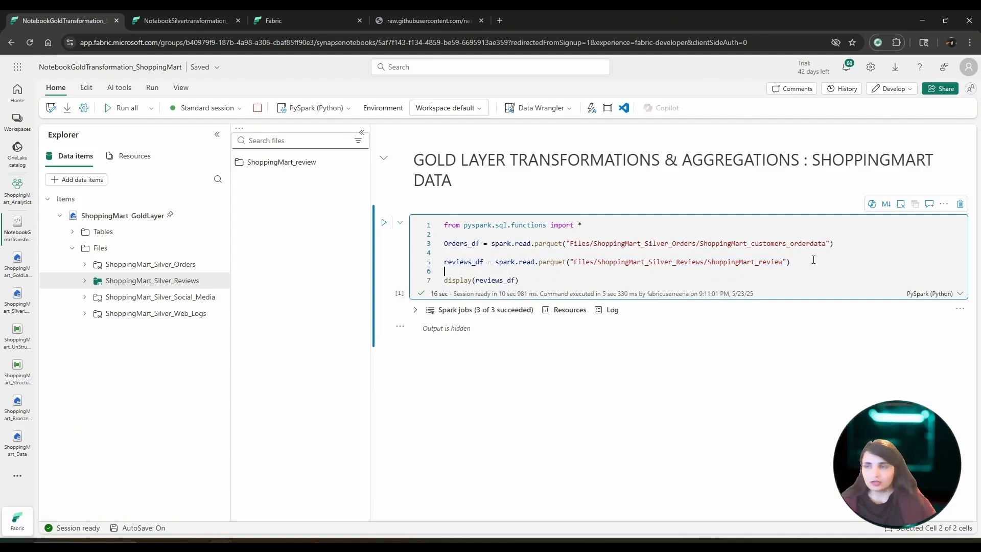
{"action": "key", "text": "ctrl+v"}
{"action": "left_click", "coordinate": [472, 272]}
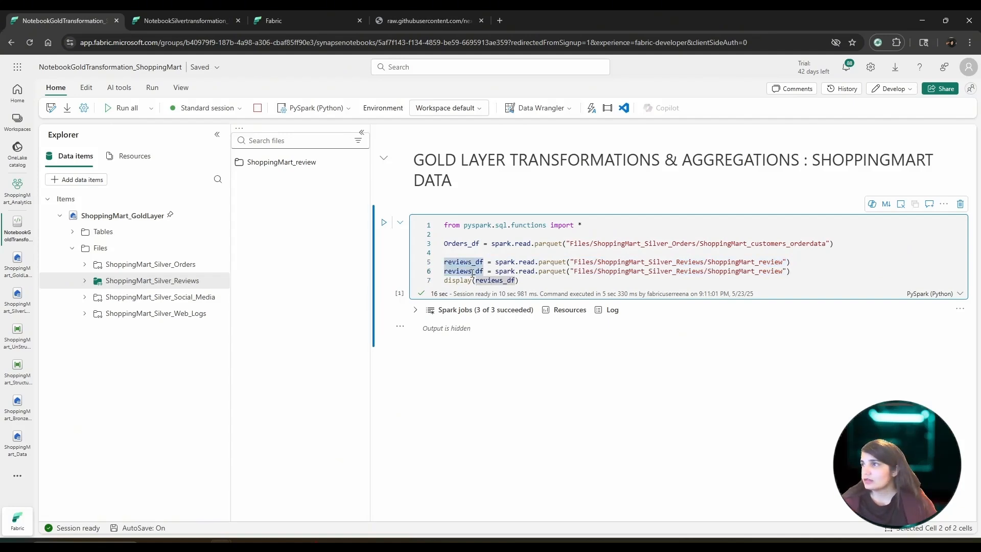
{"action": "key", "text": "BackSpace"}
{"action": "key", "text": "BackSpace"}
{"action": "key", "text": "BackSpace"}
{"action": "key", "text": "BackSpace"}
{"action": "key", "text": "BackSpace"}
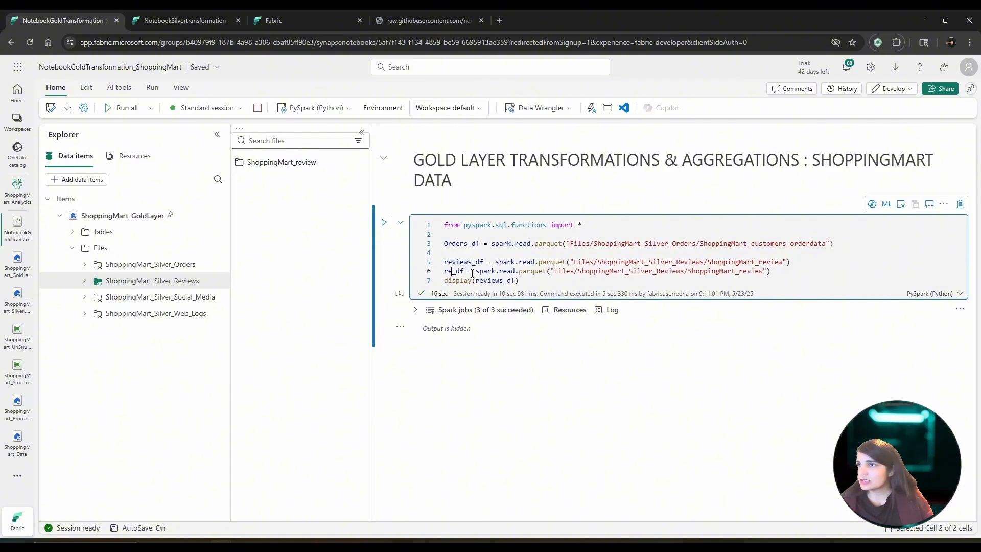
{"action": "key", "text": "BackSpace"}
{"action": "key", "text": "BackSpace"}
{"action": "type", "text": "social"}
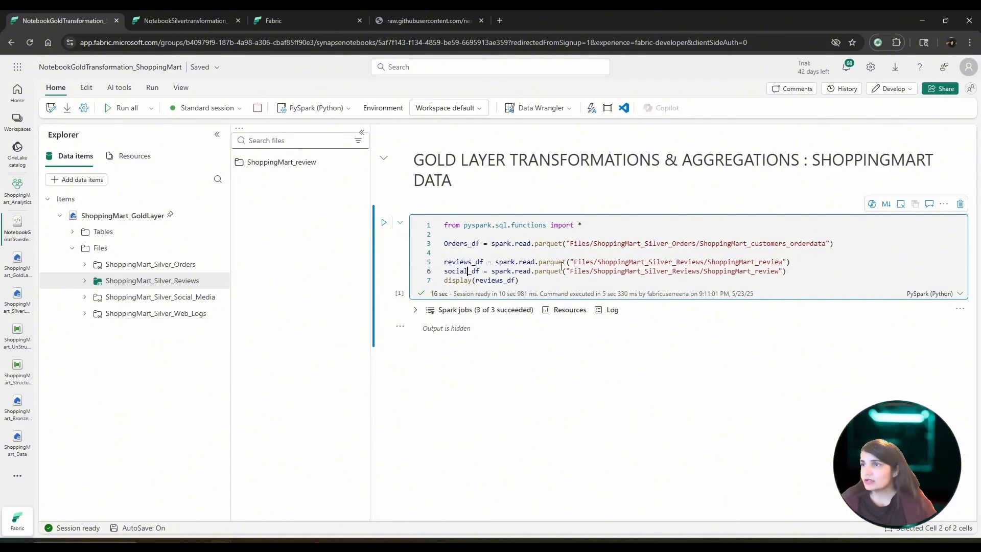
Replace the social_df path with the relative Spark path "Files/ShoppingMart_Silver_Social_Media/ShoppingMart_social_media".
{"action": "left_click", "coordinate": [196, 298]}
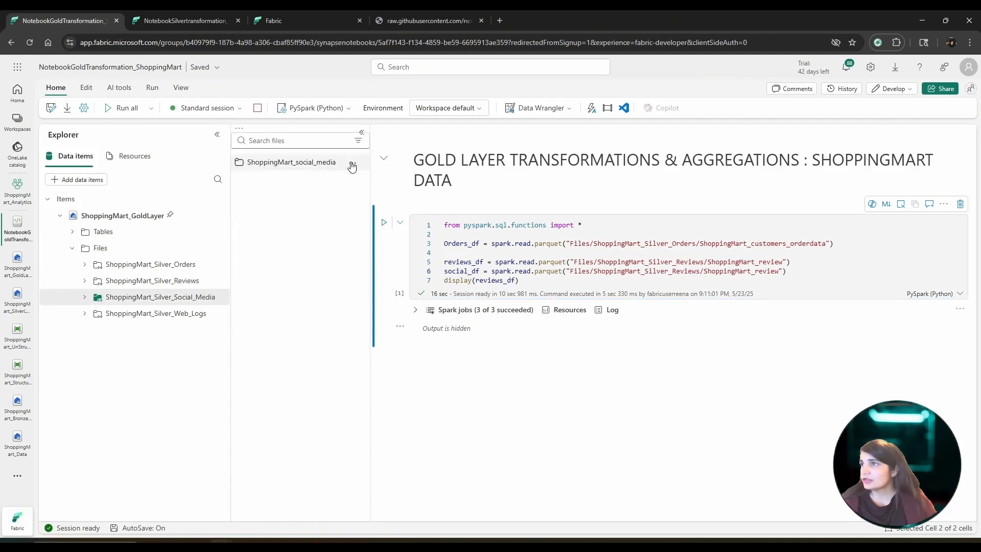
{"action": "left_click", "coordinate": [352, 166]}
{"action": "left_click", "coordinate": [405, 228]}
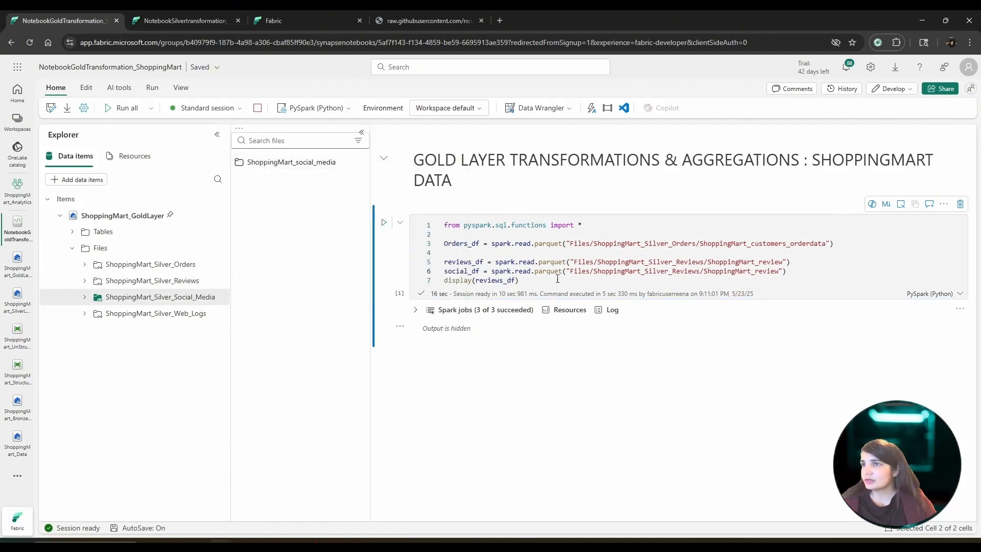
{"action": "key", "text": "ctrl+v"}
Duplicate the social_df read line onto a new line below it and rename the copy's variable to weblogs_df.
{"action": "left_click", "coordinate": [851, 272]}
{"action": "key", "text": "Return"}
{"action": "left_click_drag", "start_coordinate": [574, 271], "coordinate": [443, 272]}
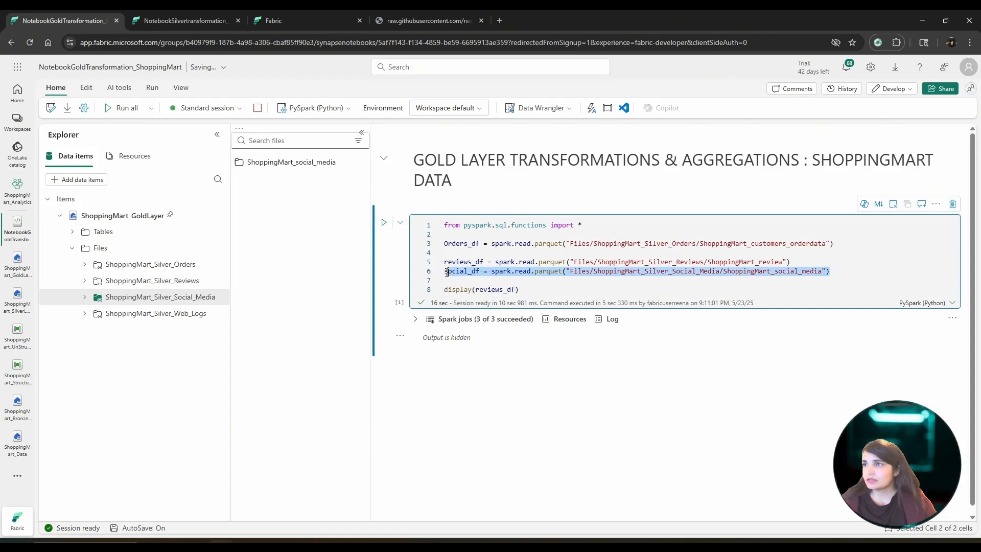
{"action": "key", "text": "ctrl+c"}
{"action": "left_click", "coordinate": [469, 281]}
{"action": "key", "text": "ctrl+v"}
{"action": "key", "text": "BackSpace"}
{"action": "key", "text": "BackSpace"}
{"action": "key", "text": "BackSpace"}
{"action": "key", "text": "BackSpace"}
{"action": "key", "text": "BackSpace"}
{"action": "key", "text": "BackSpace"}
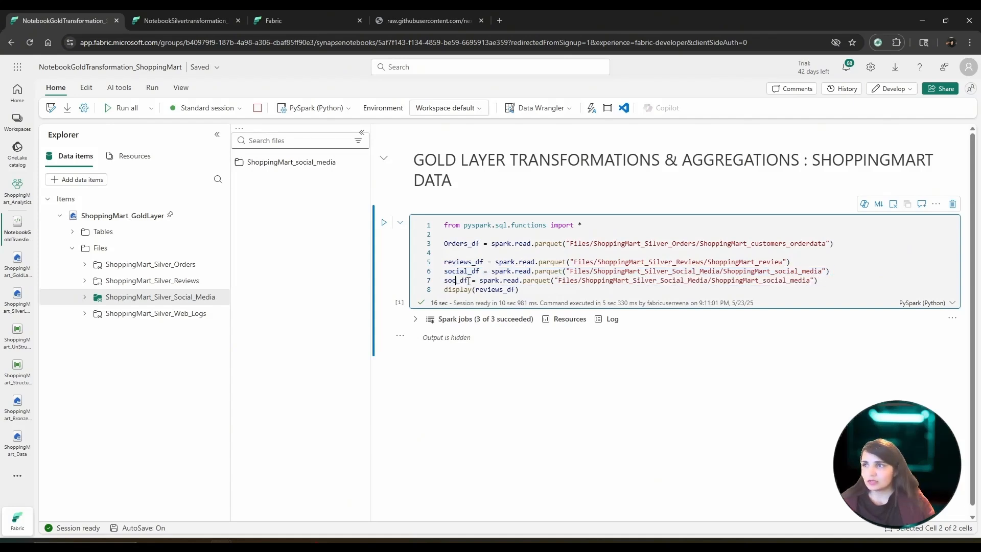
{"action": "type", "text": "weblog"}
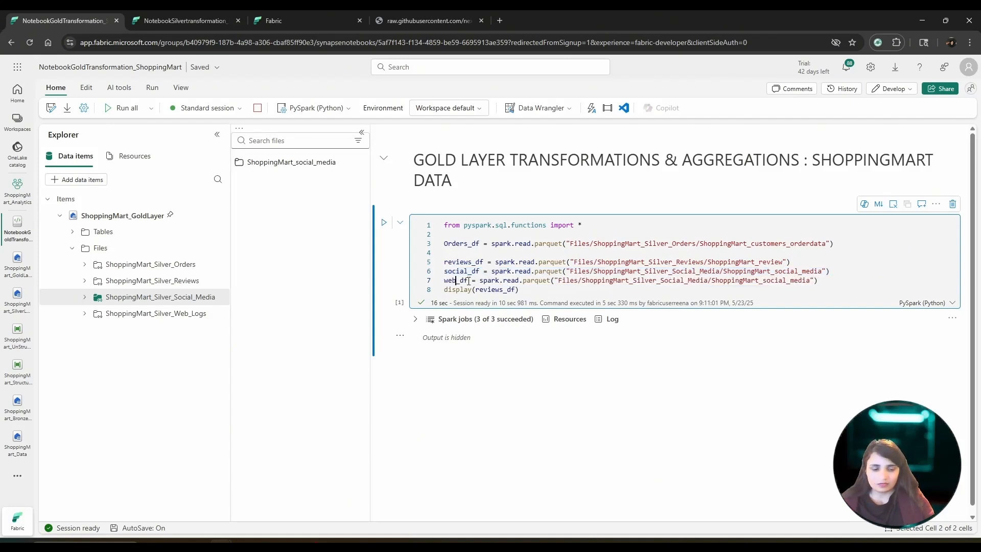
{"action": "type", "text": "s"}
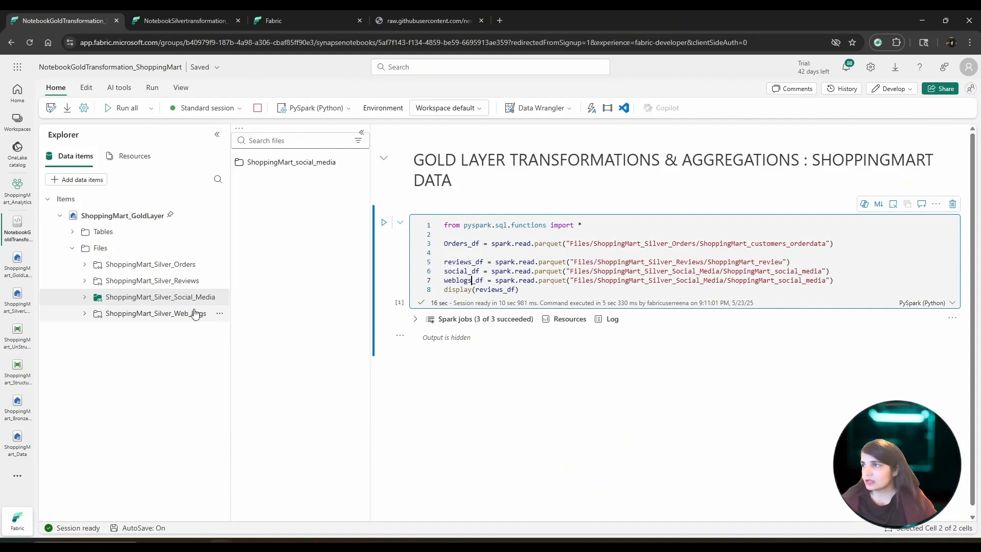
Replace the weblogs_df path with the relative Spark path "Files/ShoppingMart_Silver_Web_Logs/ShoppingMart_web_logs".
{"action": "left_click", "coordinate": [195, 313]}
{"action": "left_click", "coordinate": [352, 162]}
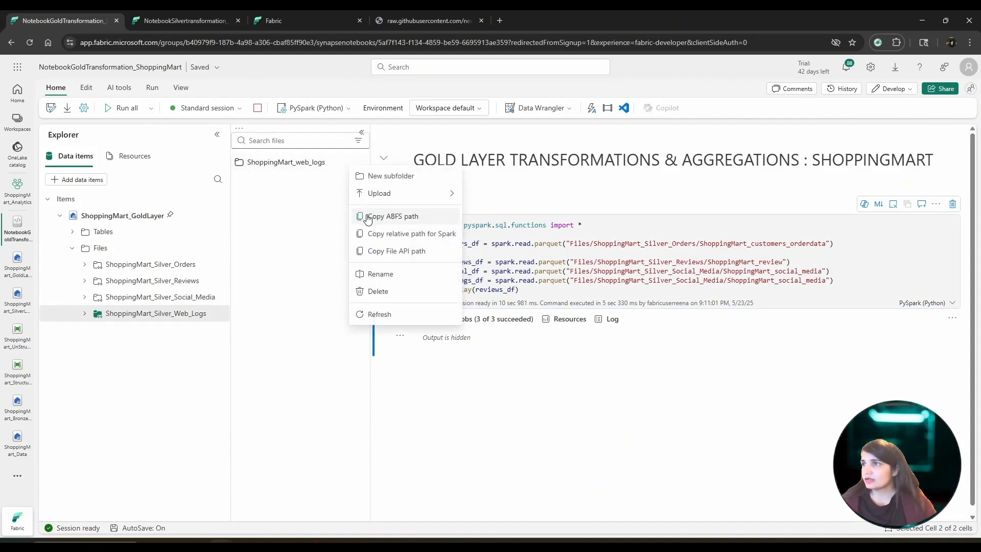
{"action": "left_click", "coordinate": [373, 230]}
{"action": "left_click_drag", "start_coordinate": [574, 280], "coordinate": [825, 279]}
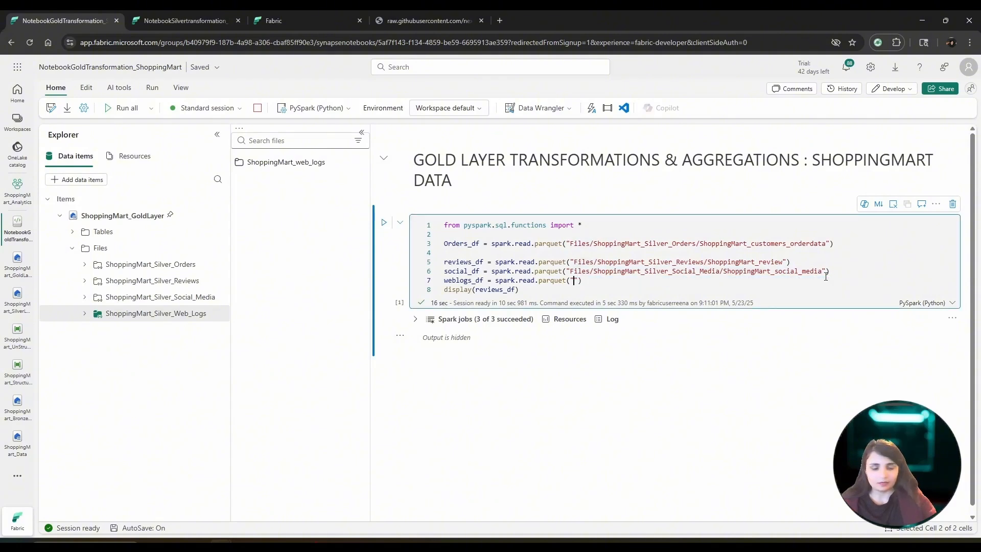
{"action": "key", "text": "ctrl+v"}
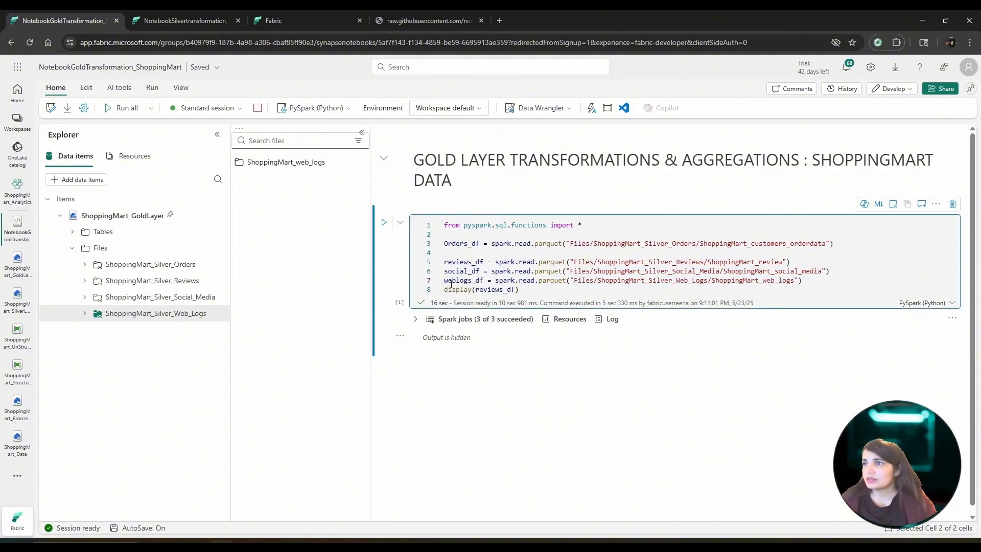
Change the display call in the data-loading cell to weblogs_df and run the cell.
{"action": "left_click_drag", "start_coordinate": [444, 280], "coordinate": [515, 289]}
{"action": "key", "text": "ctrl+v"}
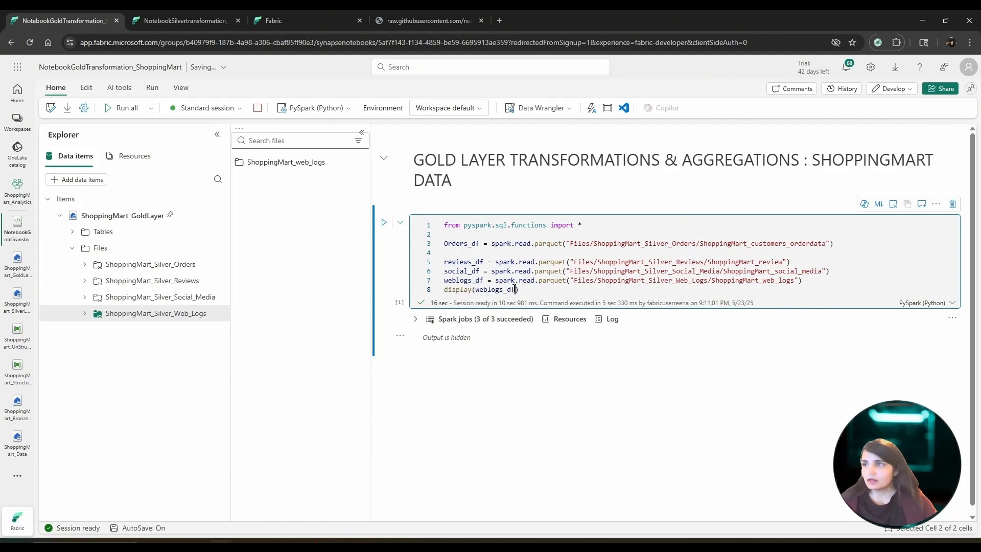
{"action": "left_click", "coordinate": [387, 230]}
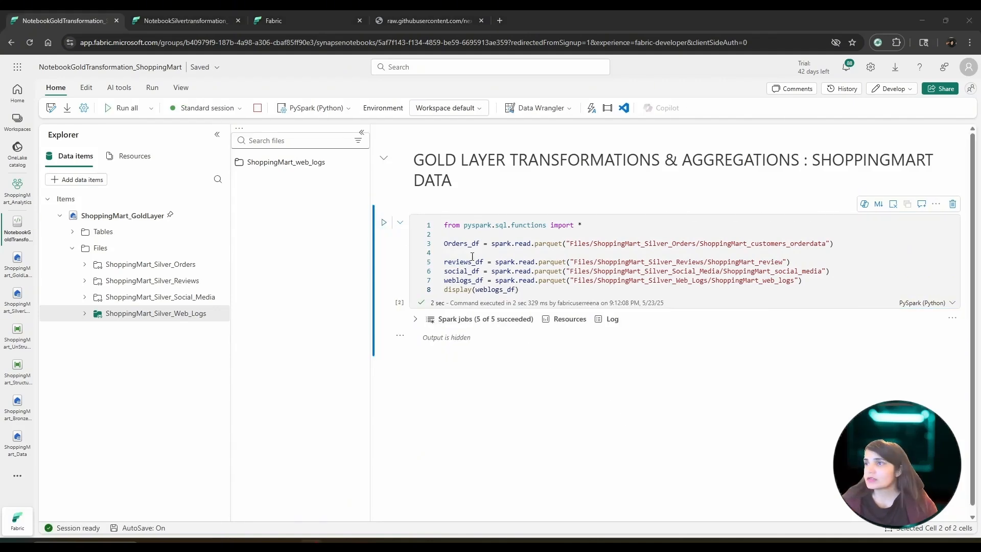
Show the data-loading cell's output, examine the web logs rows and columns, and hide the output again.
{"action": "left_click", "coordinate": [400, 336]}
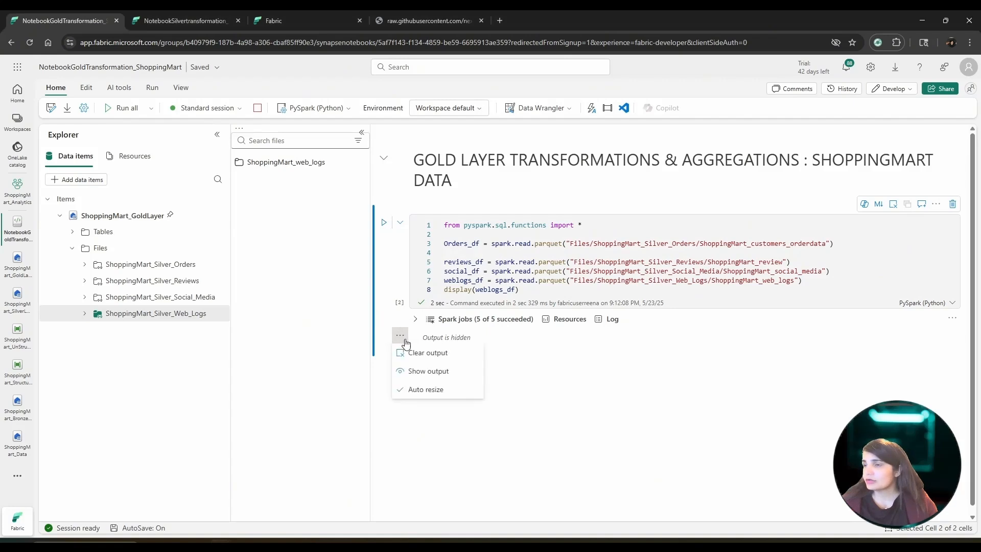
{"action": "left_click", "coordinate": [411, 370]}
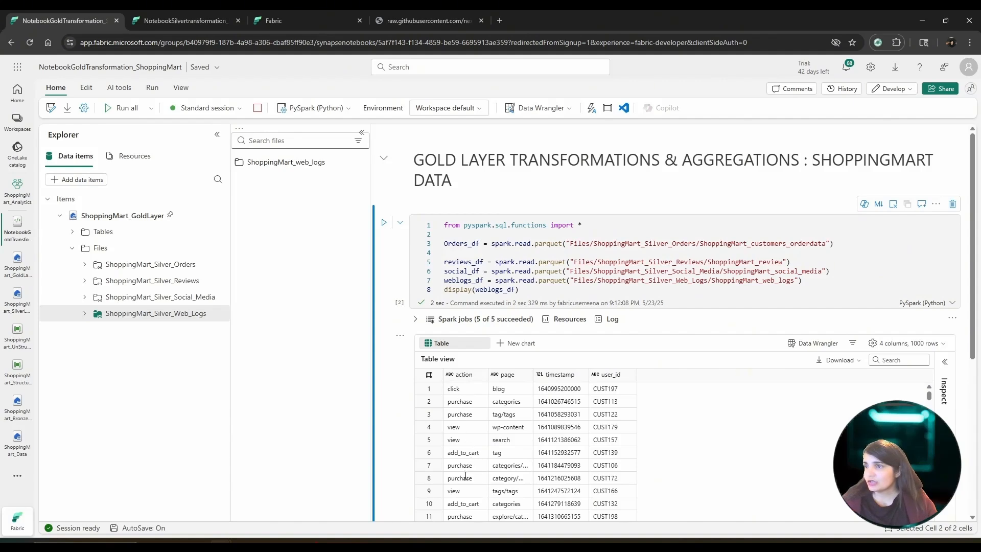
{"action": "scroll", "coordinate": [478, 485], "scroll_direction": "down", "scroll_amount": 2}
{"action": "scroll", "coordinate": [466, 478], "scroll_direction": "down", "scroll_amount": 6}
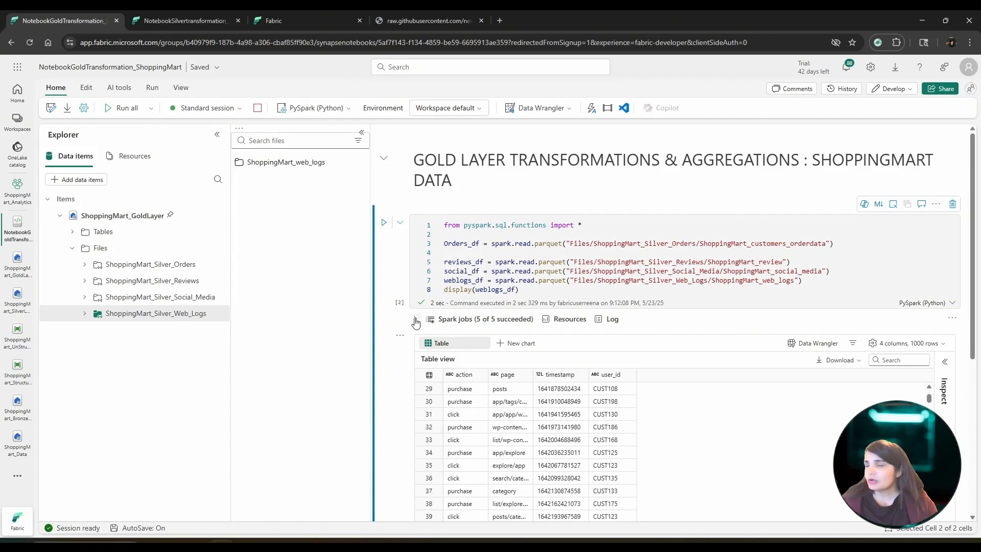
{"action": "left_click", "coordinate": [402, 335]}
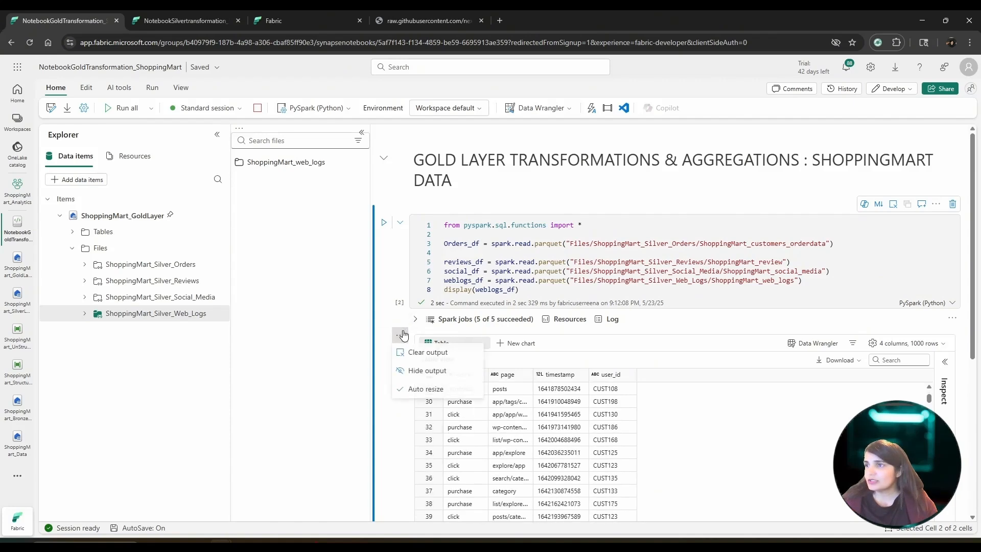
{"action": "left_click", "coordinate": [407, 371]}
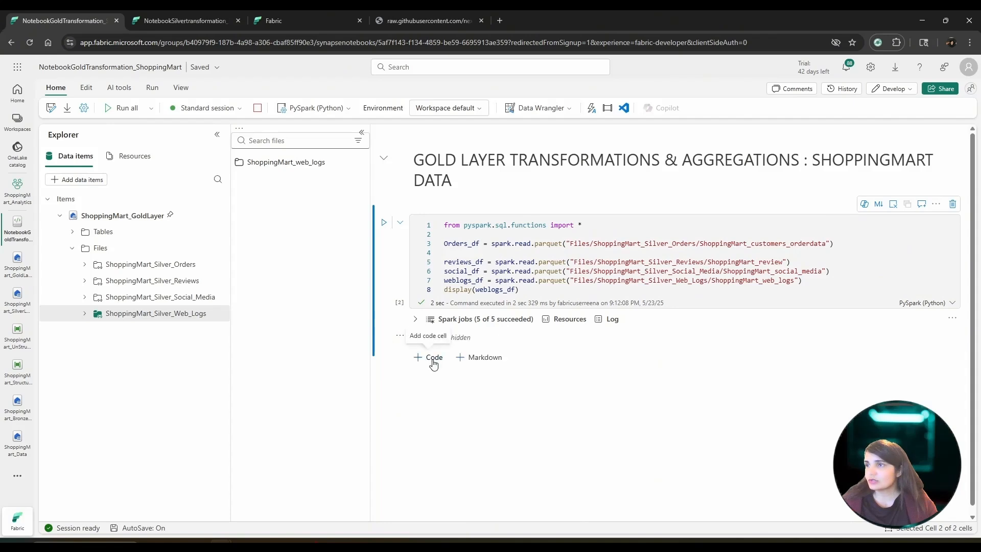
Add a code cell below with the comment "# Aggregates web log data to measure engagement per user on each page and action.".
{"action": "left_click", "coordinate": [432, 358]}
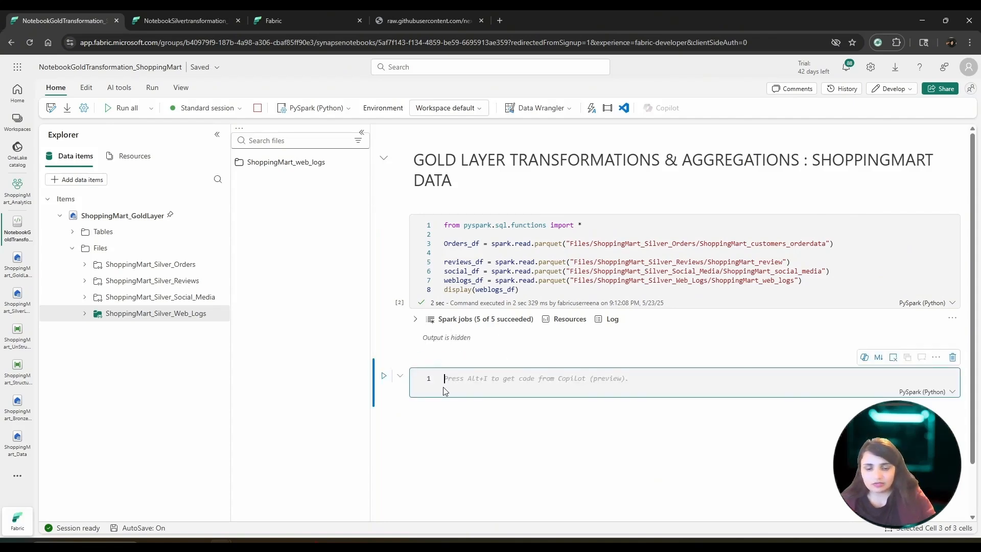
{"action": "type", "text": "#"}
{"action": "key", "text": "ctrl+v"}
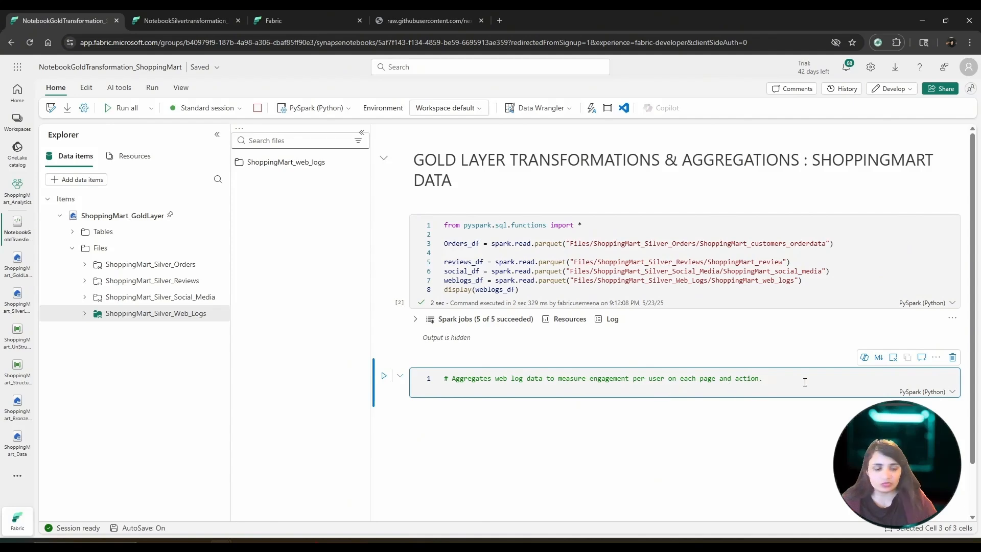
{"action": "key", "text": "Return"}
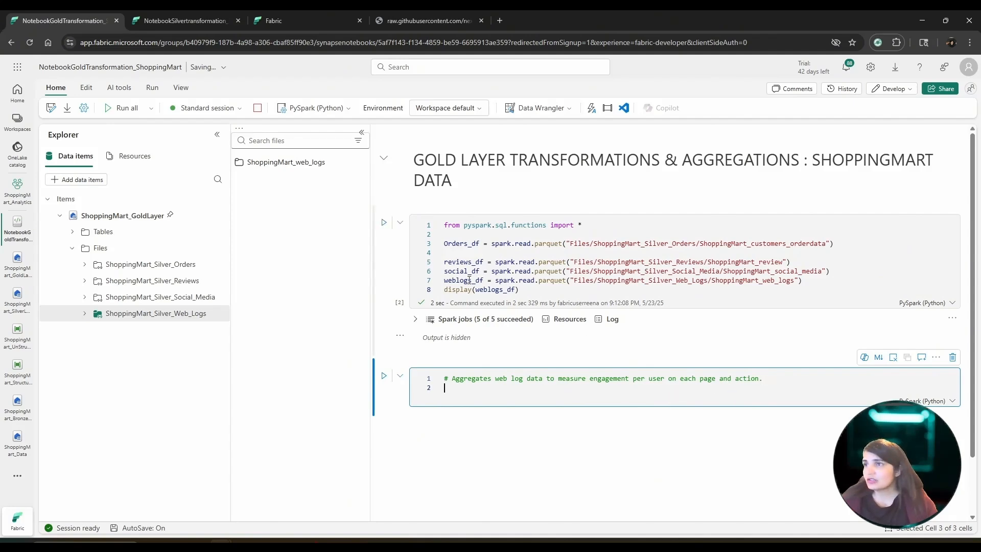
Below the comment, start the aggregation line as weblogs_df = weblogs_df.groupBy() with empty parentheses.
{"action": "left_click_drag", "start_coordinate": [444, 281], "coordinate": [495, 281]}
{"action": "key", "text": "ctrl+c"}
{"action": "left_click", "coordinate": [446, 387]}
{"action": "key", "text": "ctrl+v"}
{"action": "left_click_drag", "start_coordinate": [445, 388], "coordinate": [484, 388]}
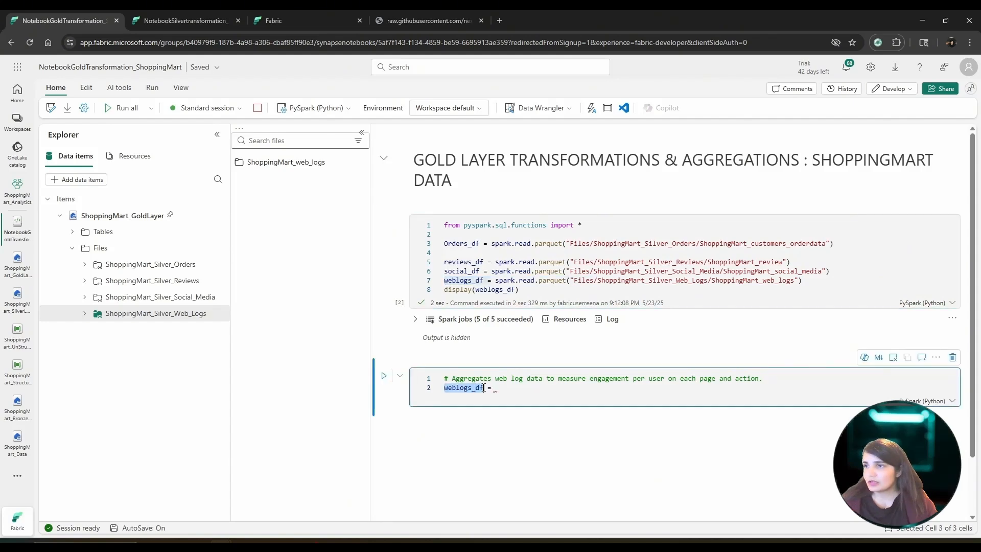
{"action": "key", "text": "ctrl+c"}
{"action": "left_click", "coordinate": [524, 389]}
{"action": "key", "text": "ctrl+v"}
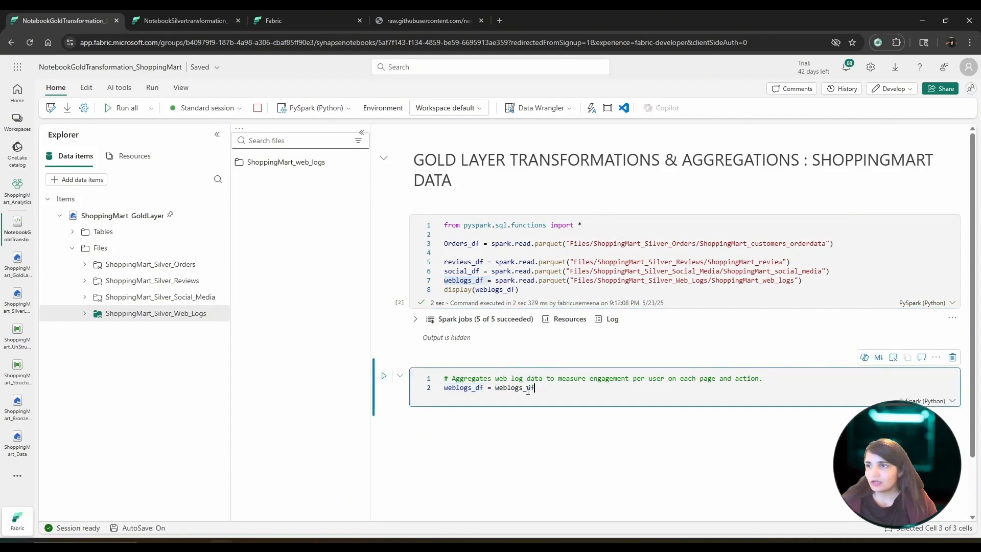
{"action": "type", "text": ".gro"}
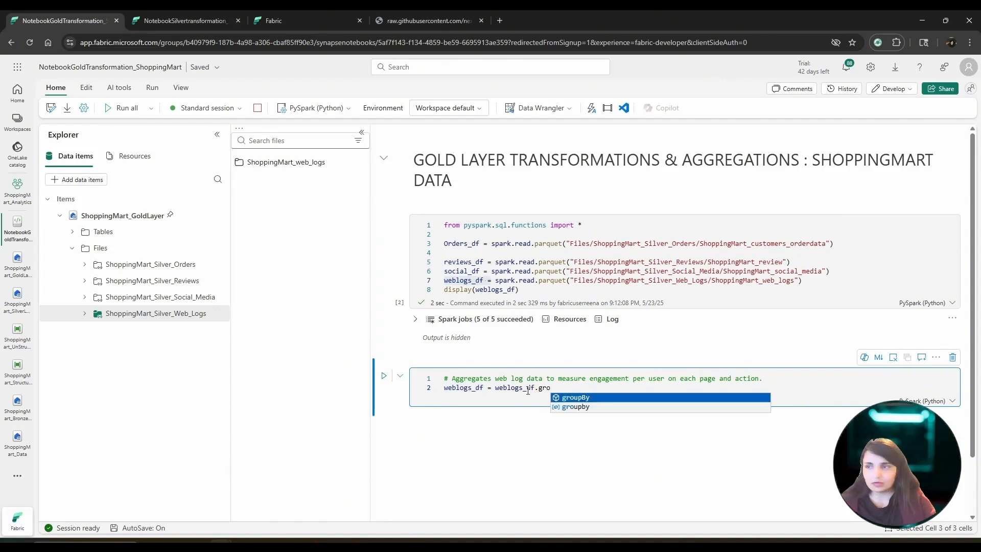
{"action": "left_click", "coordinate": [565, 398]}
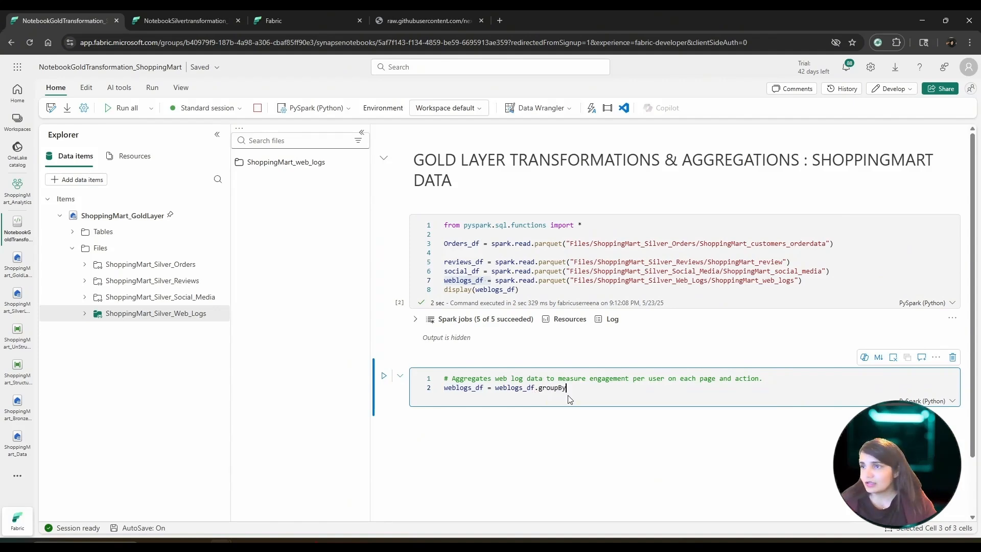
{"action": "type", "text": "("}
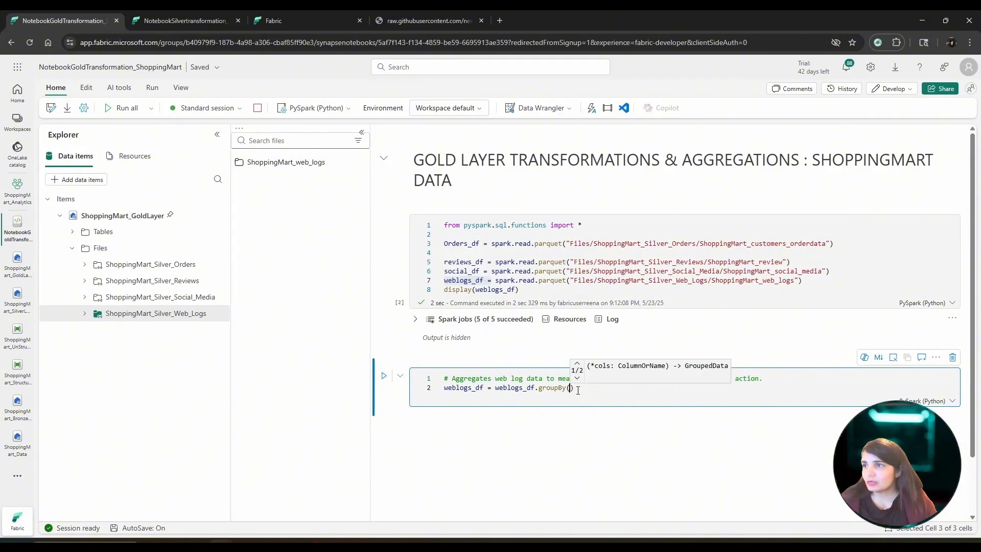
Show the web logs output again to check the column names for grouping, and hide it.
{"action": "left_click", "coordinate": [400, 336]}
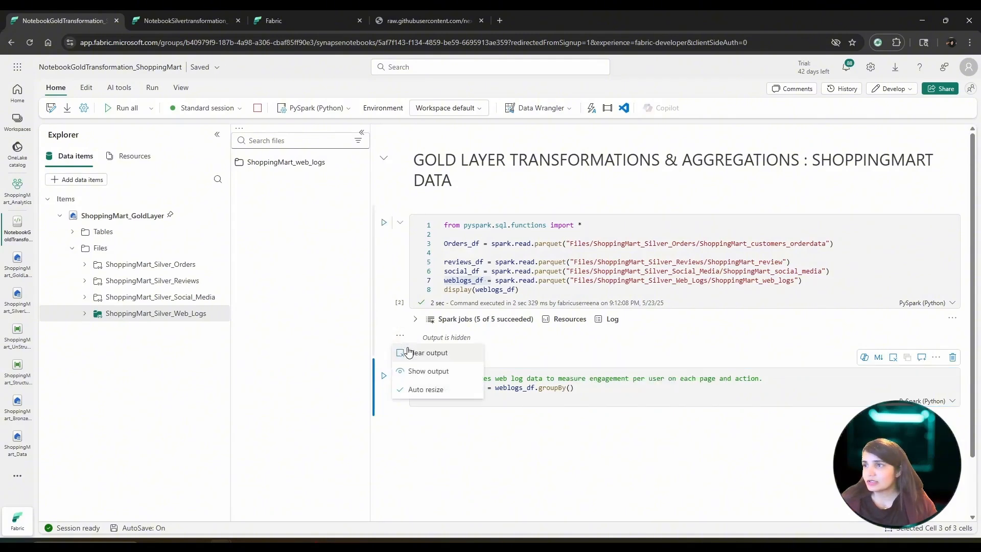
{"action": "left_click", "coordinate": [411, 372]}
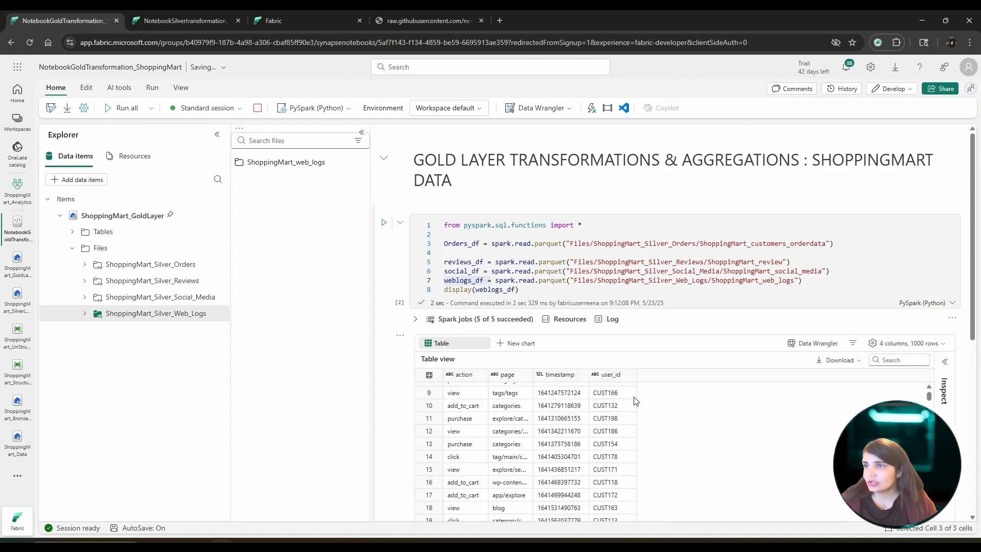
{"action": "scroll", "coordinate": [636, 401], "scroll_direction": "down", "scroll_amount": 5}
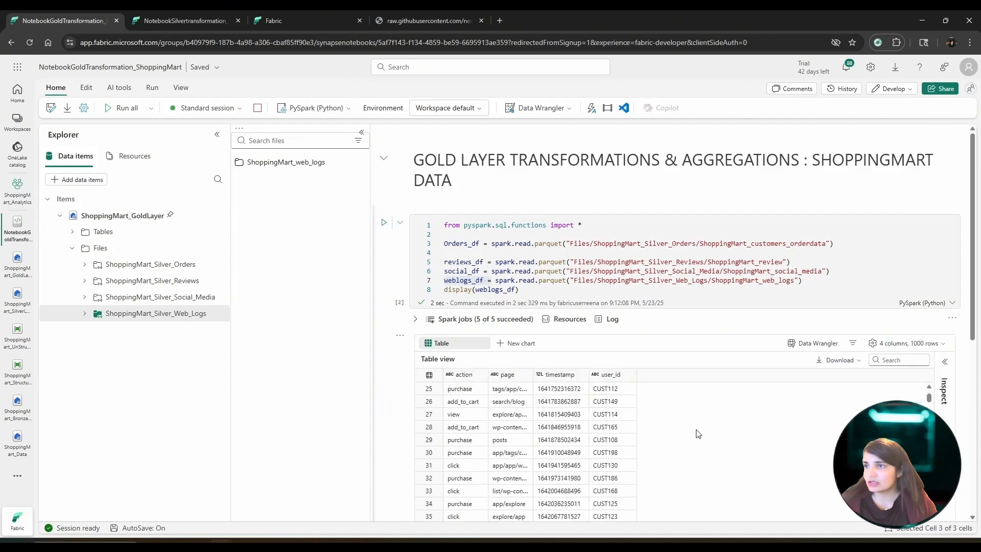
{"action": "scroll", "coordinate": [715, 393], "scroll_direction": "down", "scroll_amount": 5}
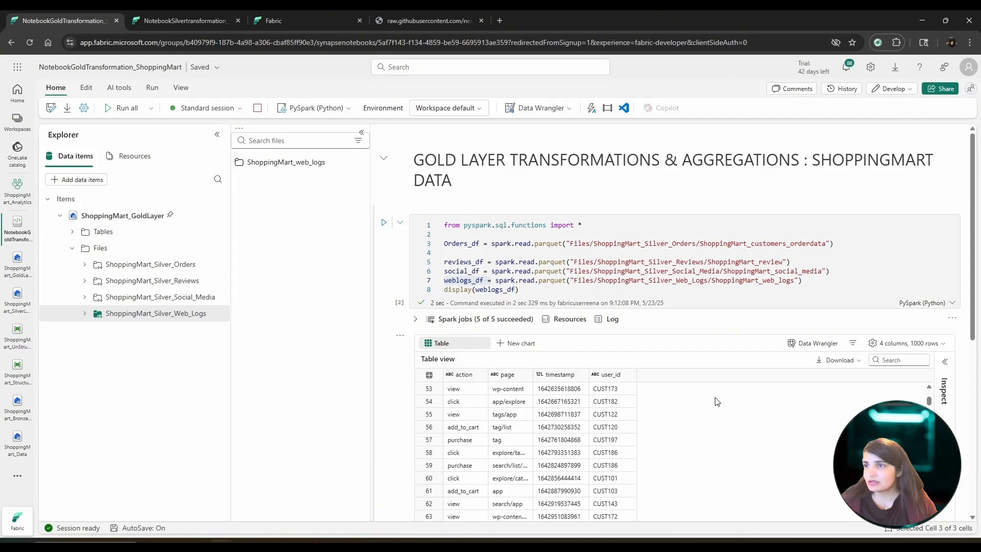
{"action": "left_click", "coordinate": [400, 336]}
{"action": "left_click", "coordinate": [426, 372]}
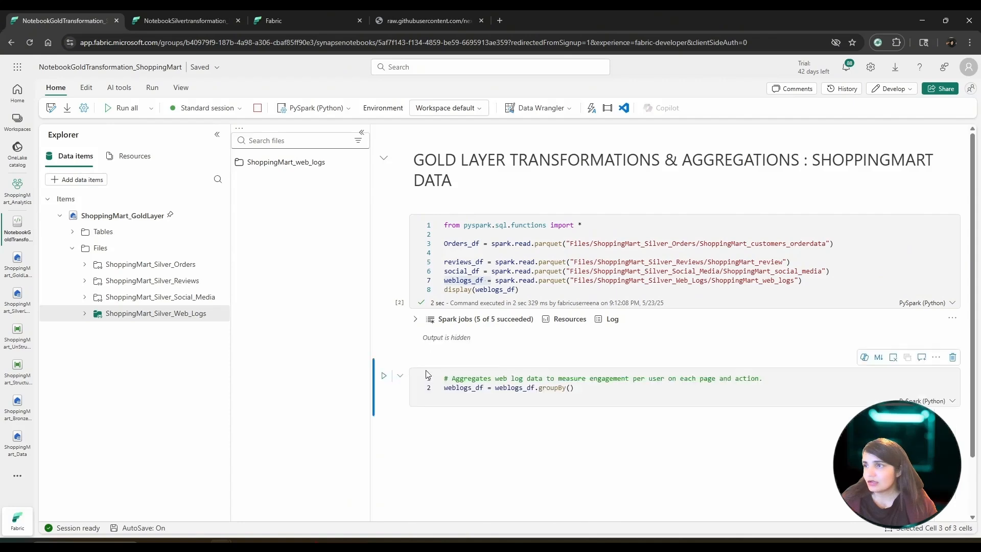
Complete the groupBy with the columns "userid", "page" and "action", and append .count() to the line.
{"action": "left_click", "coordinate": [572, 389]}
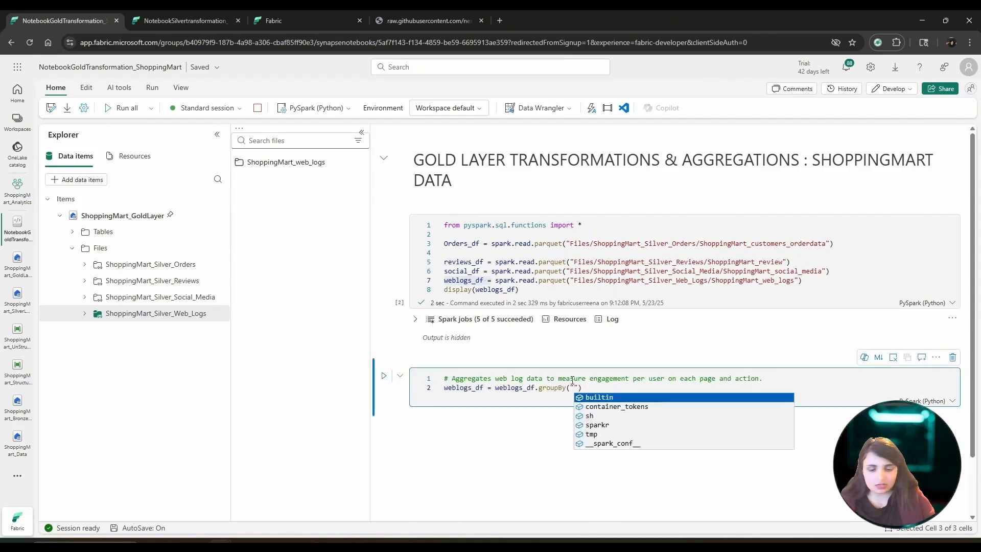
{"action": "type", "text": "user"}
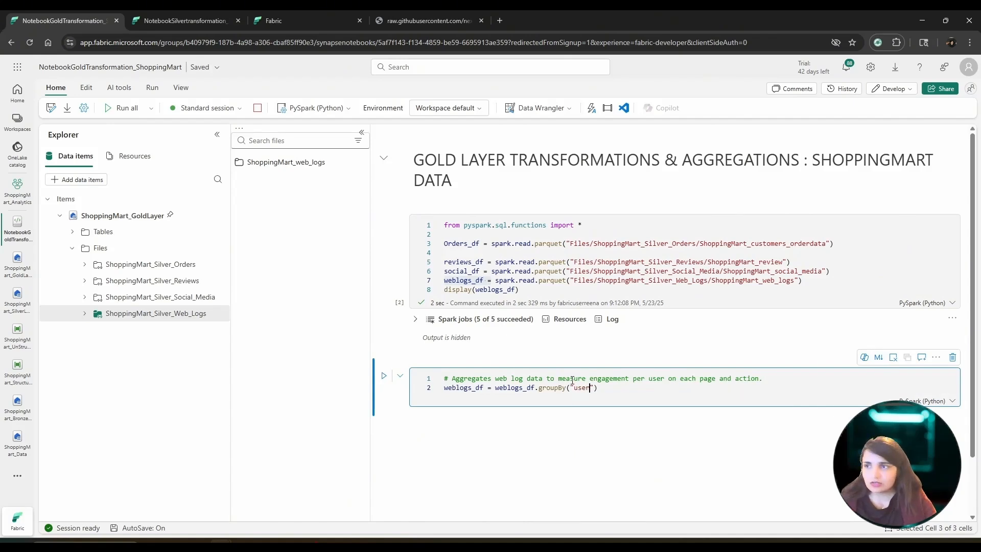
{"action": "type", "text": "id\""}
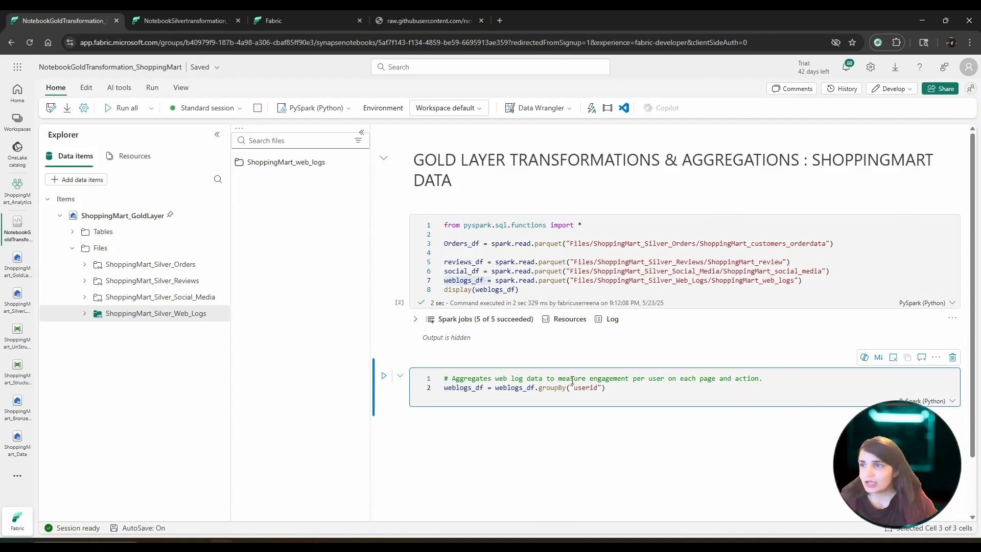
{"action": "type", "text": ", \"p"}
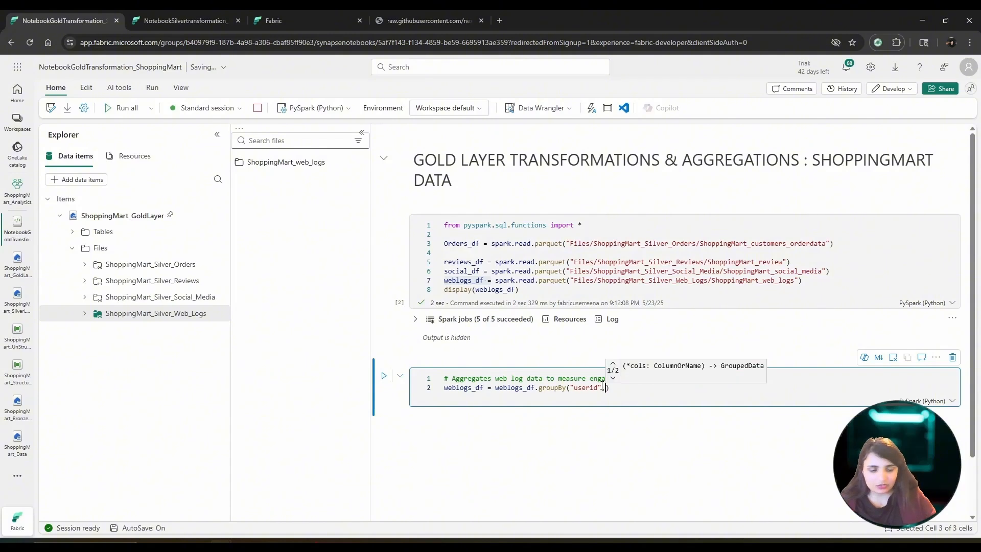
{"action": "type", "text": "age"}
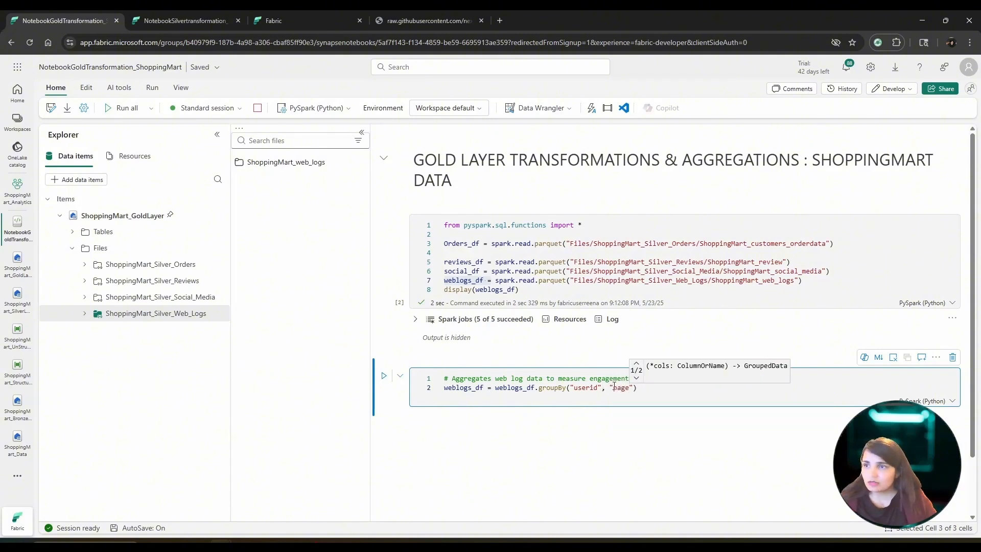
{"action": "left_click", "coordinate": [637, 390]}
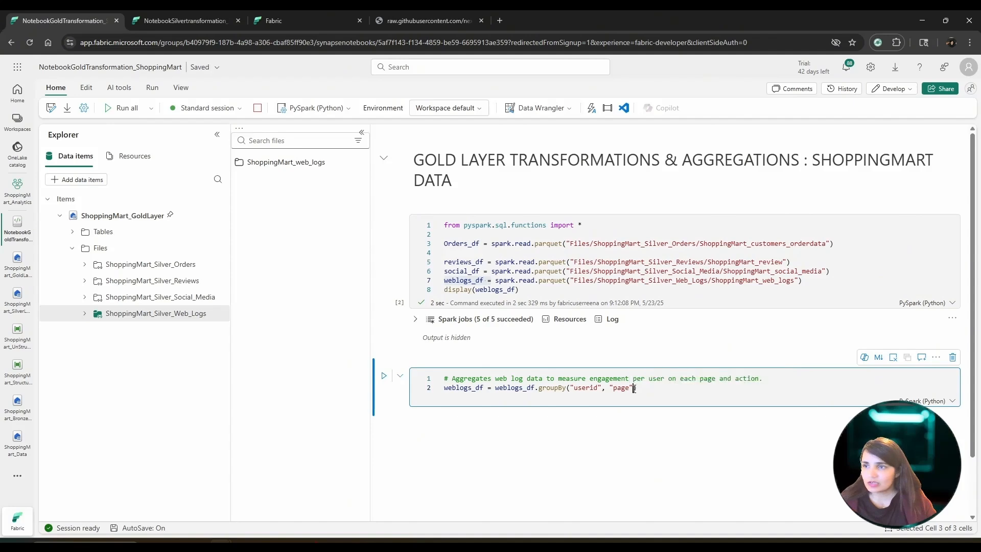
{"action": "type", "text": ", \"actio"}
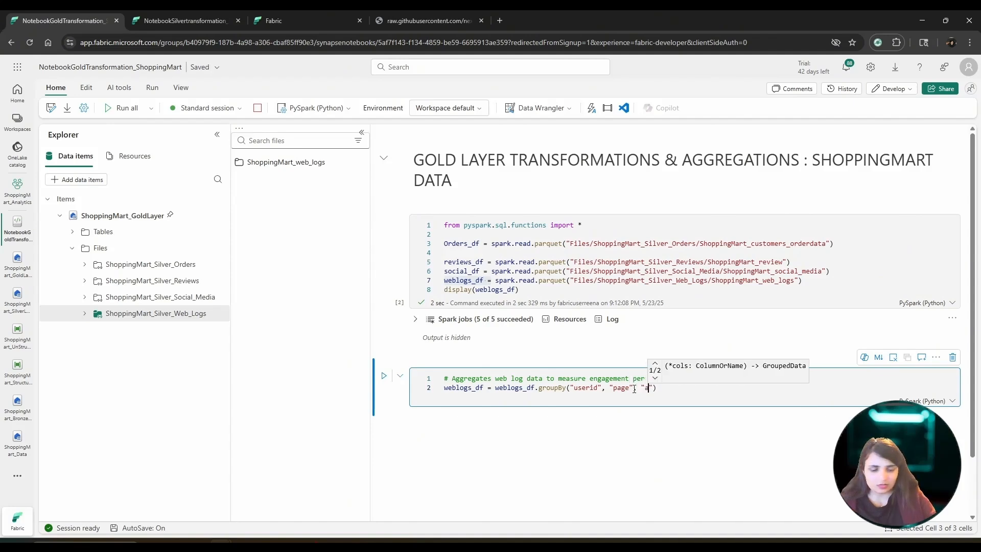
{"action": "type", "text": "n"}
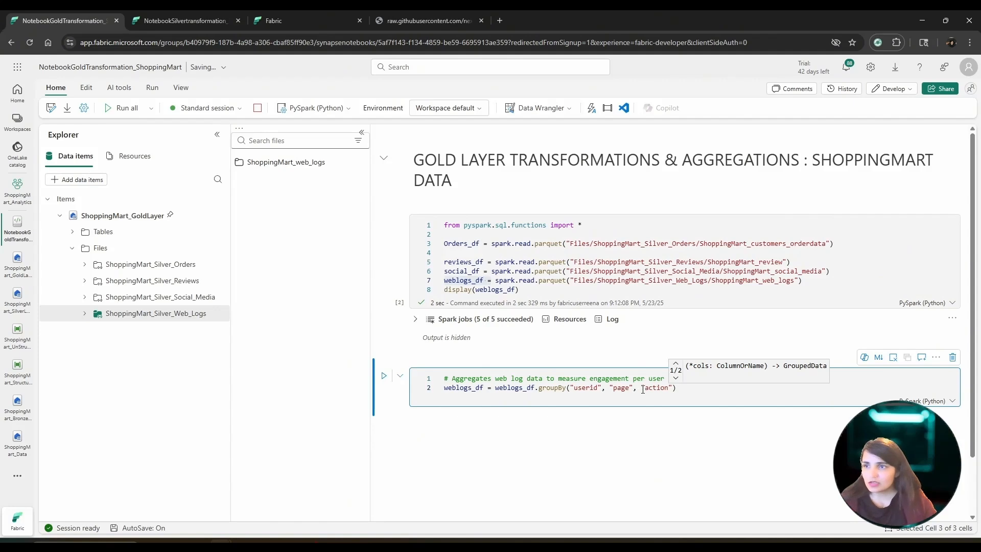
{"action": "left_click", "coordinate": [687, 392]}
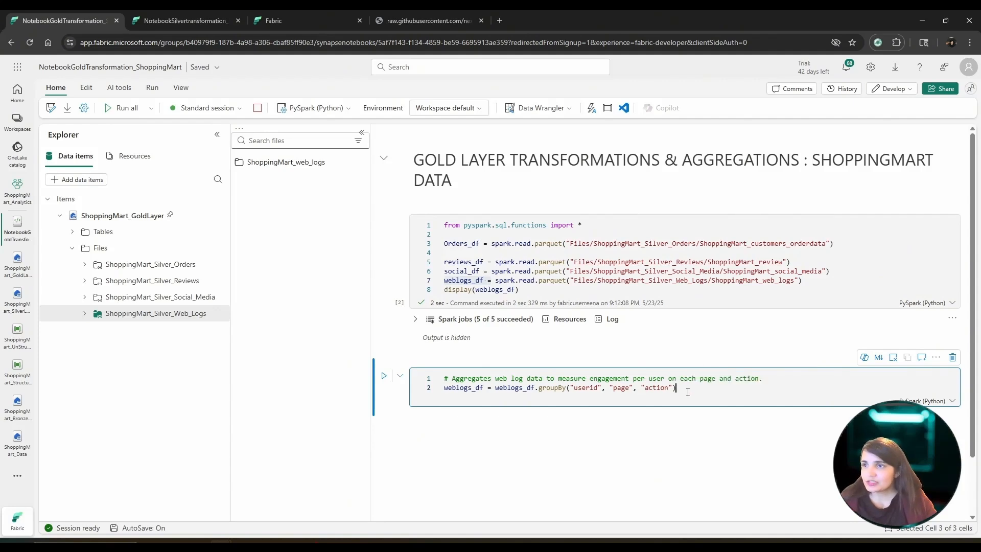
{"action": "type", "text": ".count()"}
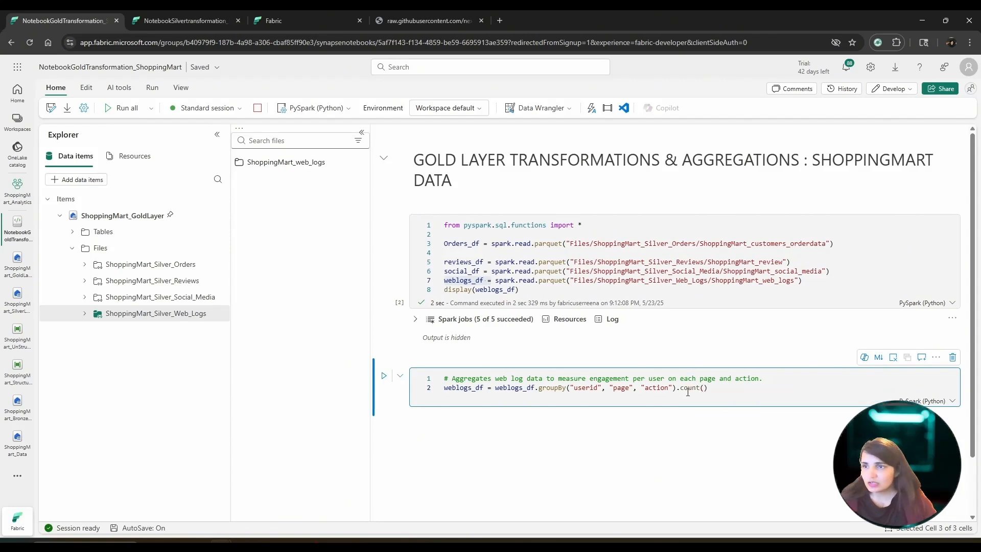
Add the line display(weblogs_df) below the aggregation line.
{"action": "key", "text": "Return"}
{"action": "type", "text": "display"}
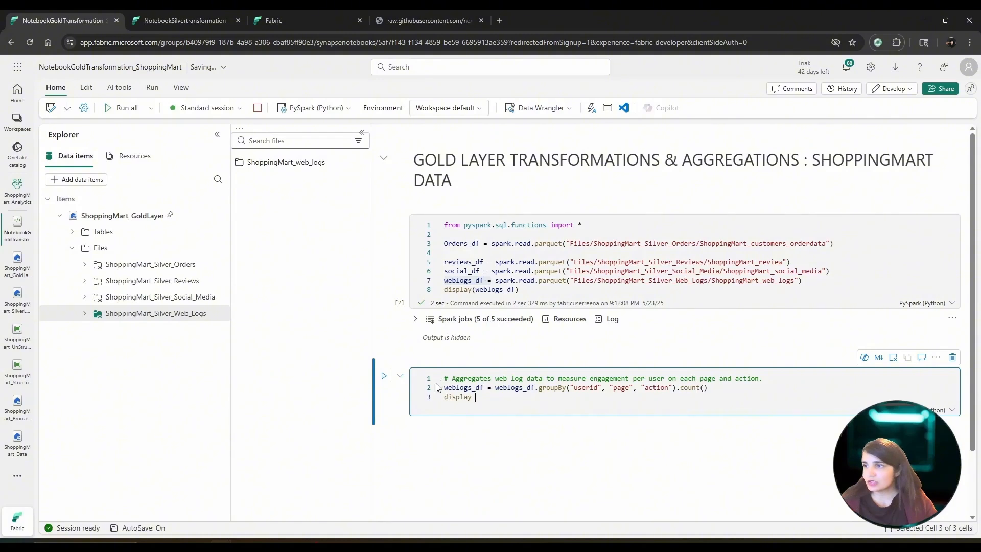
{"action": "left_click_drag", "start_coordinate": [444, 388], "coordinate": [483, 388]}
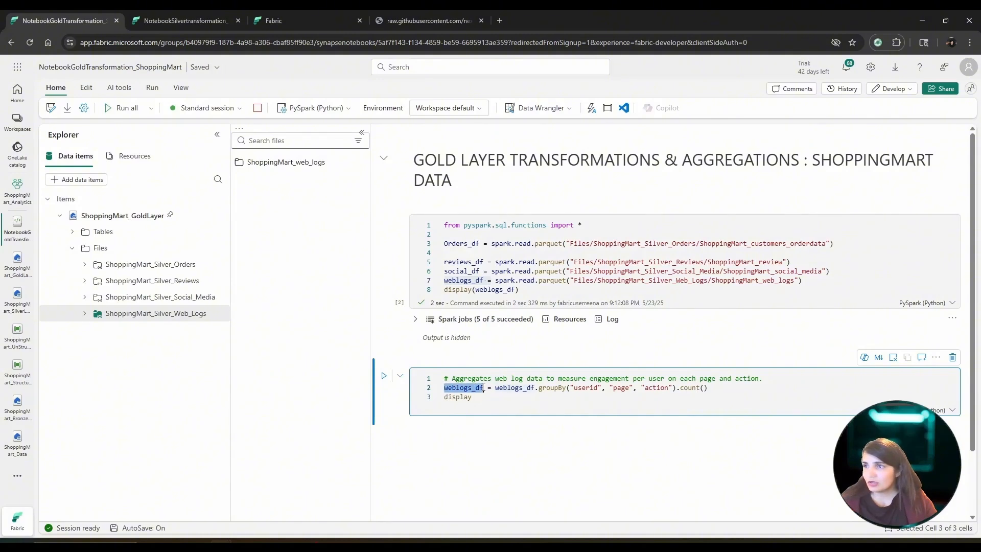
{"action": "key", "text": "ctrl+c"}
{"action": "left_click", "coordinate": [478, 397]}
{"action": "type", "text": "("}
{"action": "key", "text": "ctrl+v"}
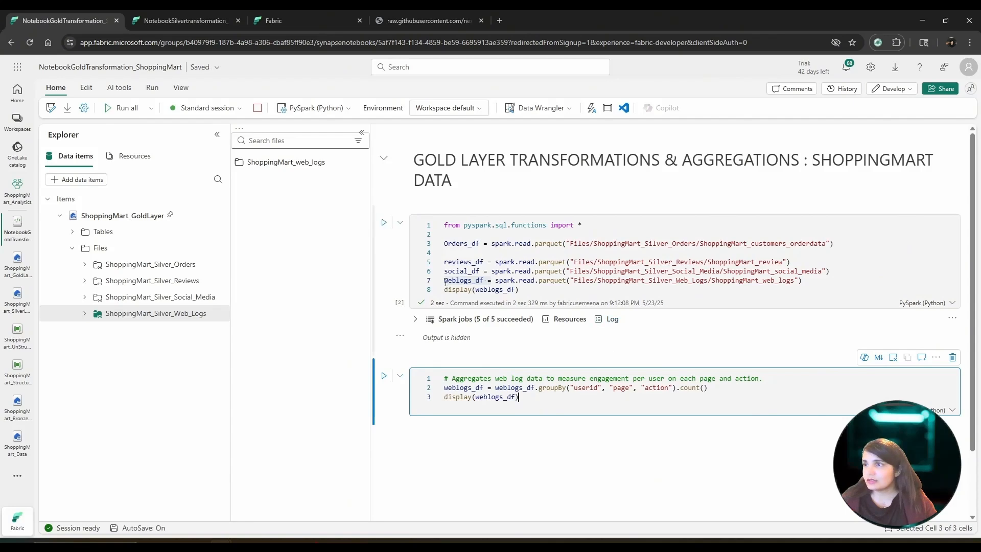
Copy the weblogs_df parquet read line from the data-loading cell to above the groupBy line and run the aggregation cell.
{"action": "left_click_drag", "start_coordinate": [445, 281], "coordinate": [683, 280]}
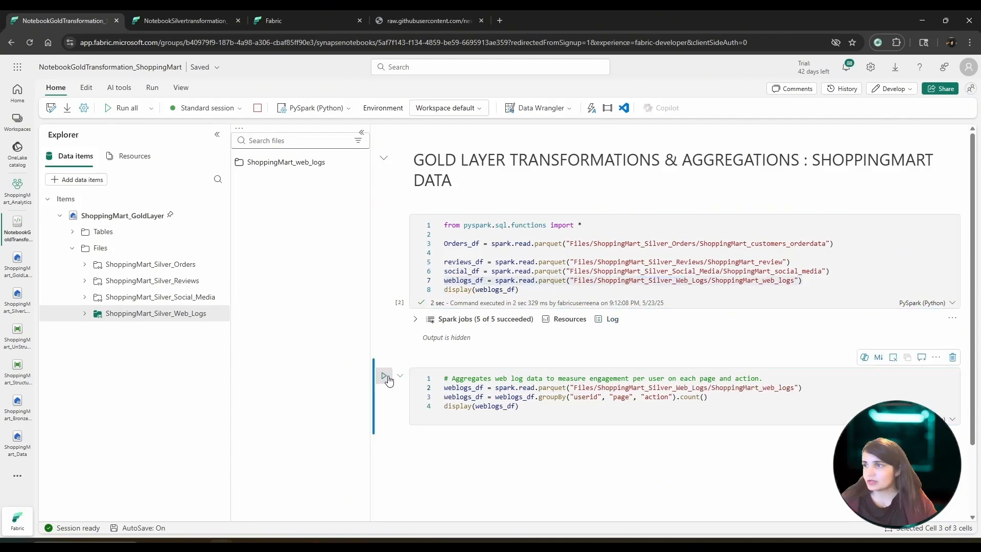
{"action": "left_click", "coordinate": [383, 376]}
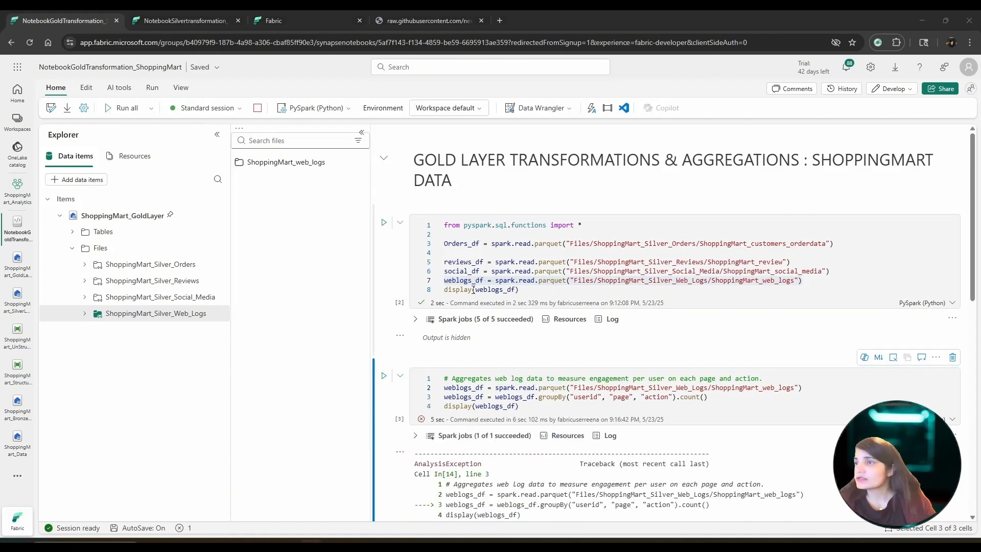
Read the error below the aggregation cell and show the web logs output to check the user column's name, hiding it again.
{"action": "scroll", "coordinate": [639, 405], "scroll_direction": "down", "scroll_amount": 10}
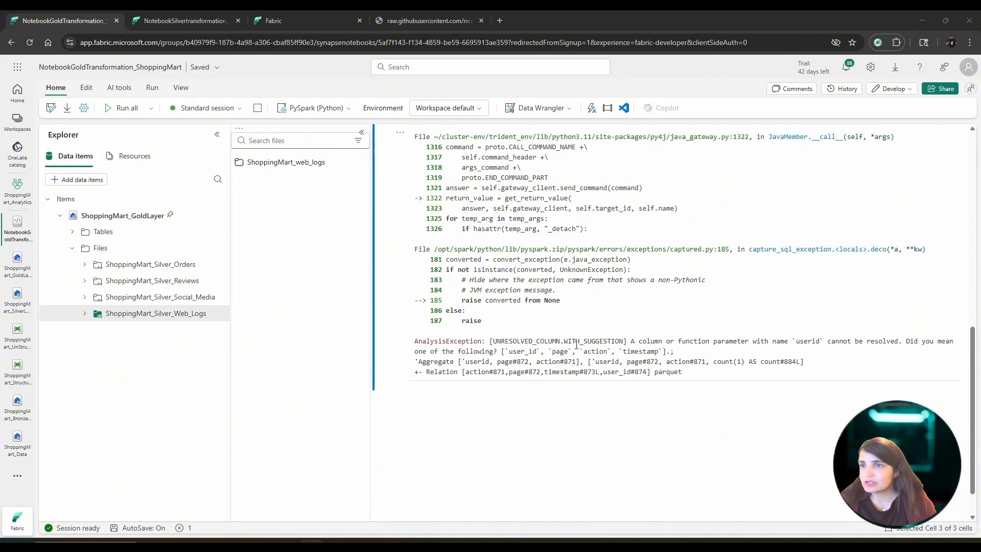
{"action": "scroll", "coordinate": [522, 347], "scroll_direction": "up", "scroll_amount": 8}
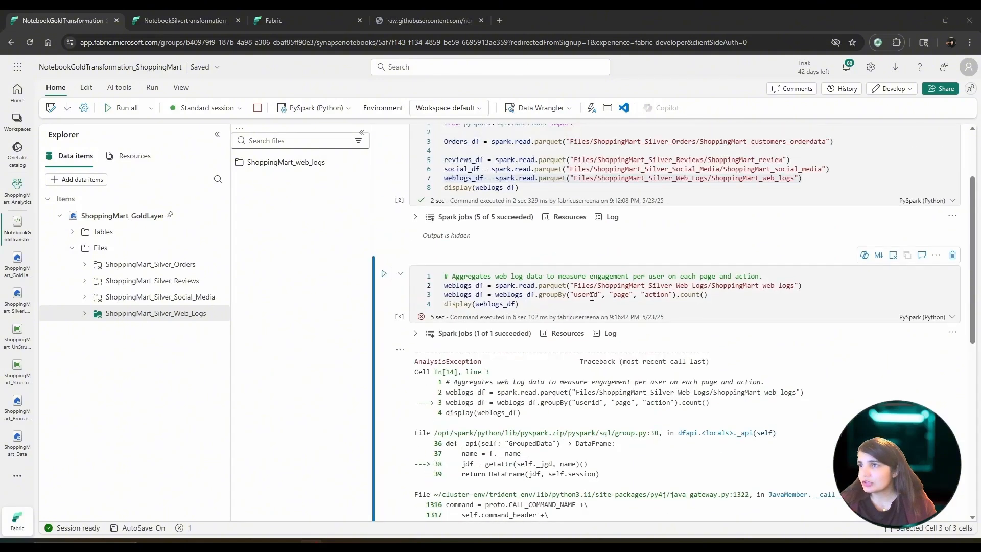
{"action": "left_click", "coordinate": [400, 233]}
{"action": "left_click", "coordinate": [410, 269]}
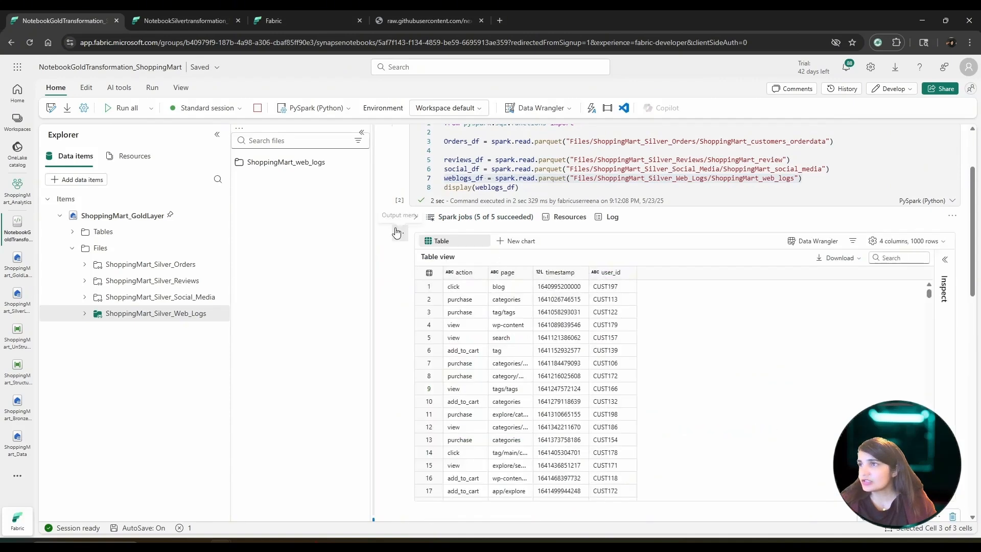
{"action": "left_click", "coordinate": [396, 233]}
{"action": "left_click", "coordinate": [409, 268]}
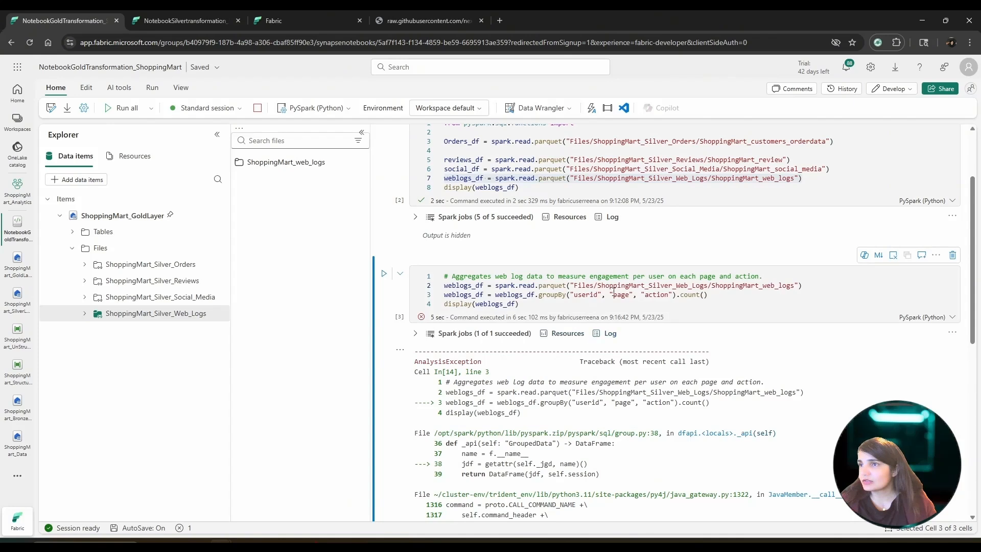
Correct the first groupBy column to "user_id", rerun the web logs aggregation cell and hide its output.
{"action": "left_click", "coordinate": [591, 296]}
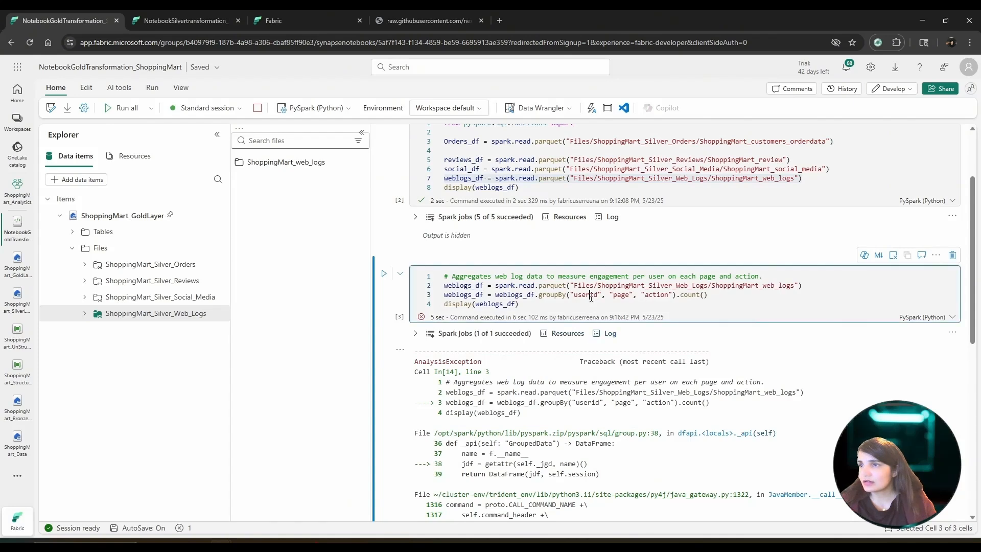
{"action": "type", "text": "_"}
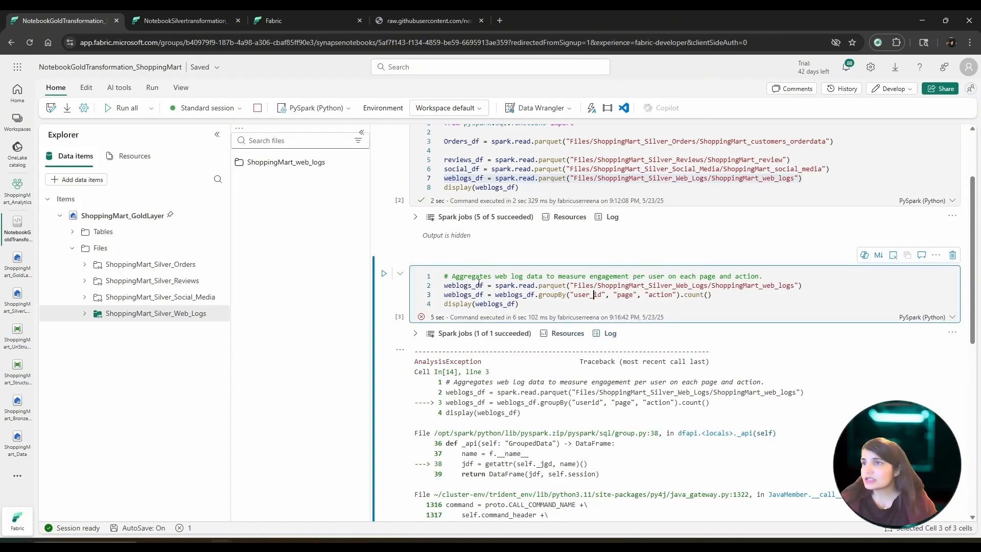
{"action": "left_click", "coordinate": [384, 273]}
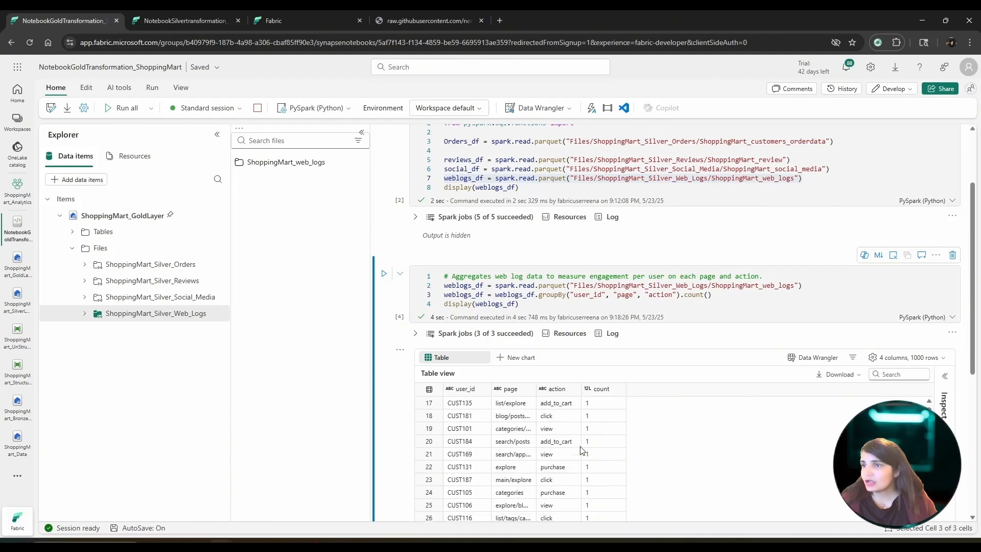
{"action": "left_click", "coordinate": [400, 349]}
{"action": "left_click", "coordinate": [427, 381]}
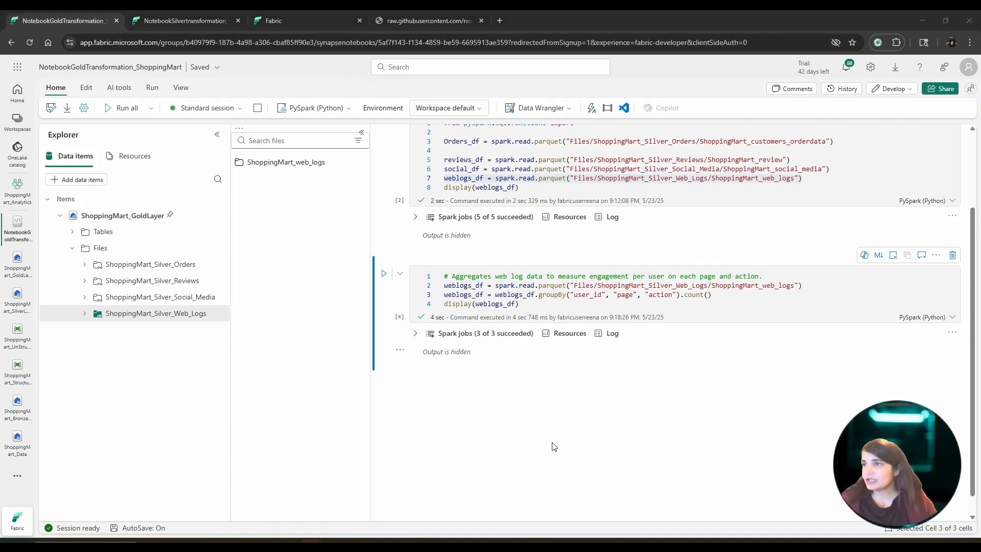
Add a code cell at the end with the comment "# Aggregates unstructured social media data to track sentiment trends across different platforms.".
{"action": "left_click", "coordinate": [435, 372]}
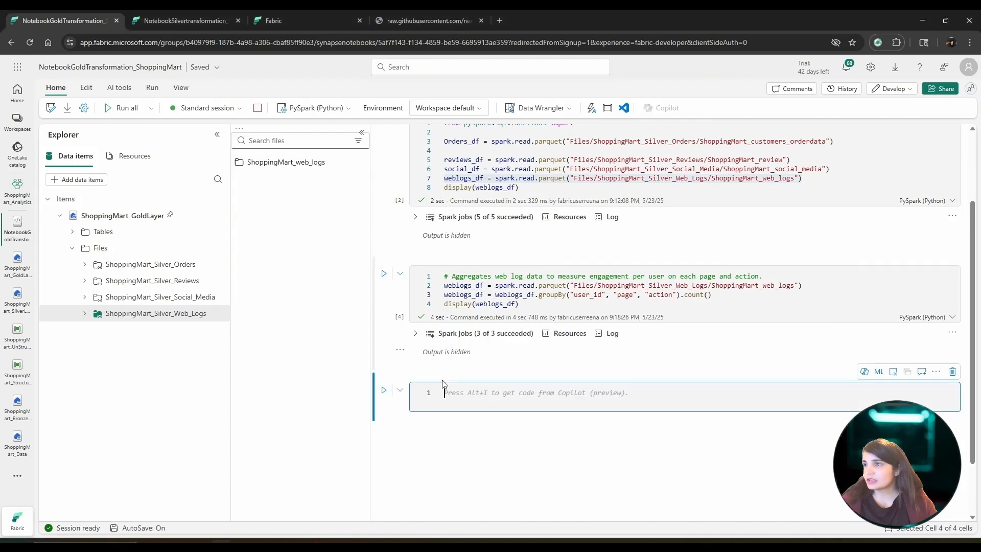
{"action": "key", "text": "ctrl+v"}
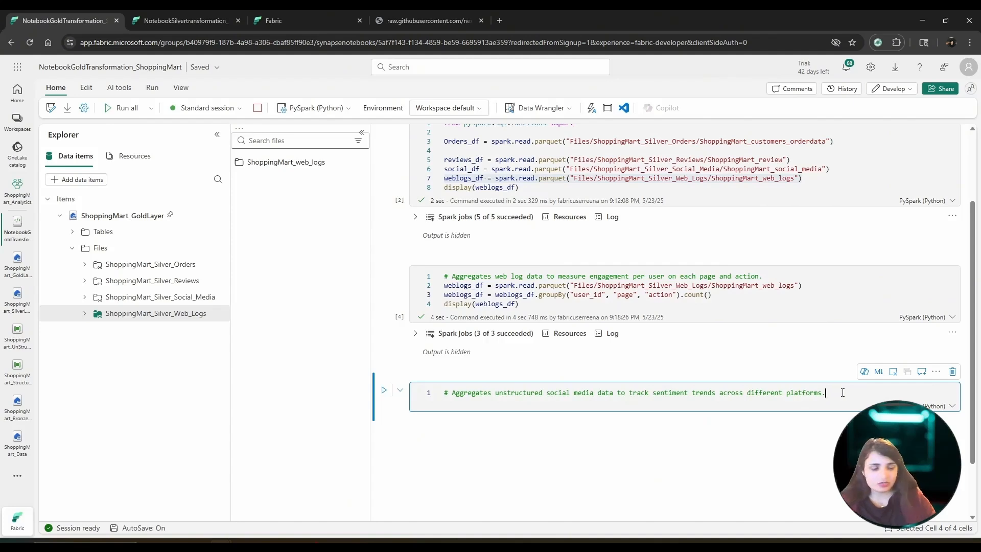
{"action": "key", "text": "Return"}
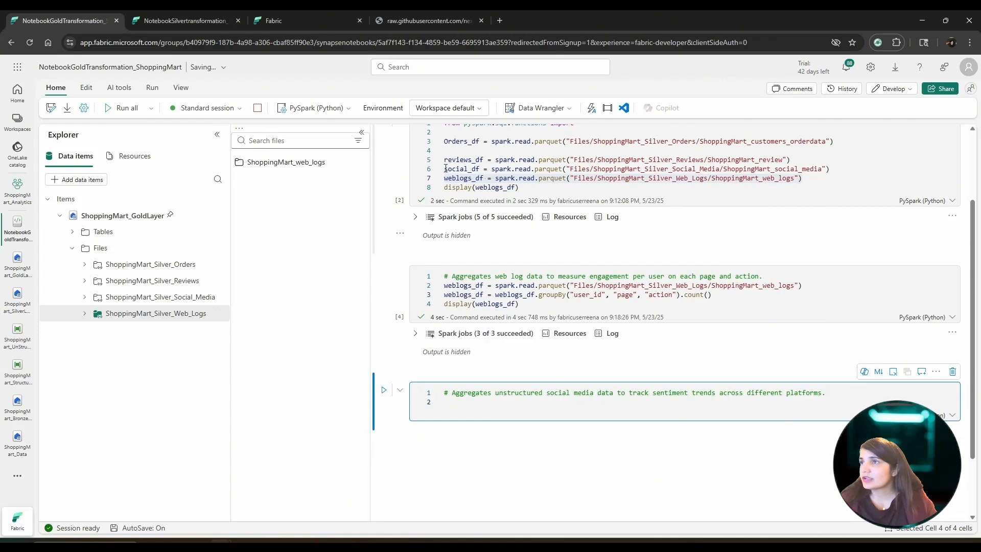
Copy the social_df parquet read line from the data-loading cell to below the comment in the new cell.
{"action": "left_click_drag", "start_coordinate": [445, 168], "coordinate": [841, 173]}
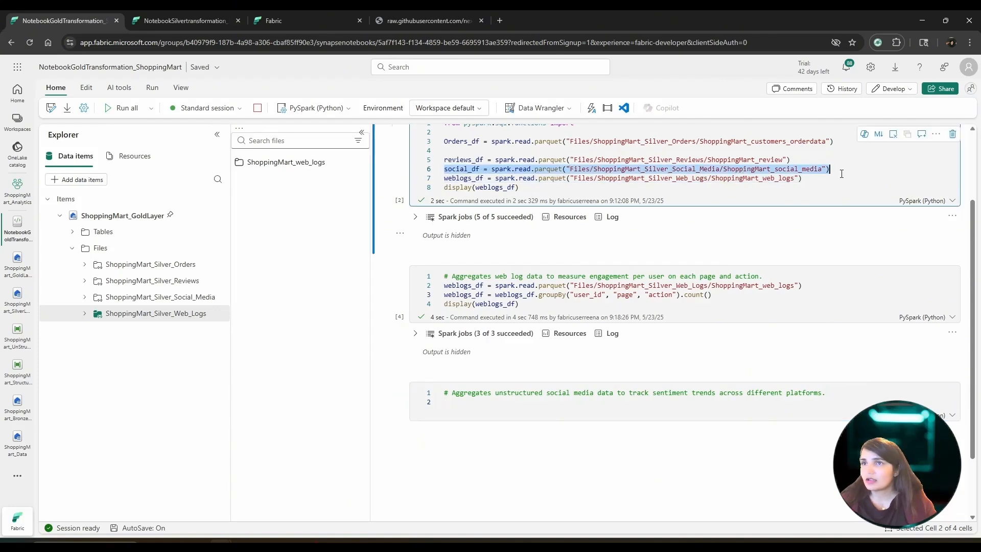
{"action": "left_click", "coordinate": [459, 404]}
{"action": "key", "text": "ctrl+v"}
{"action": "key", "text": "Return"}
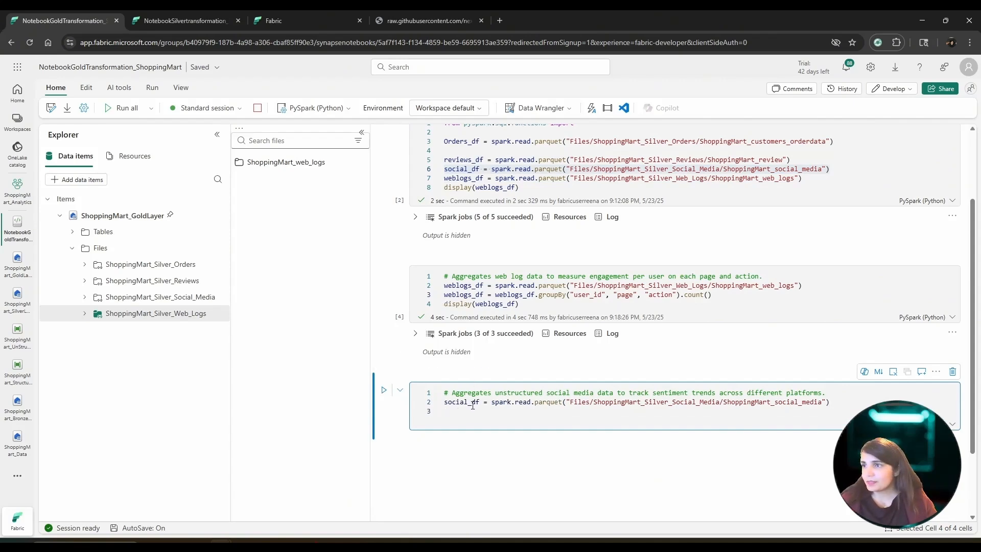
Start the aggregation line social_df= social_df.groupBy("platform", ) below the social media read line.
{"action": "type", "text": "soc"}
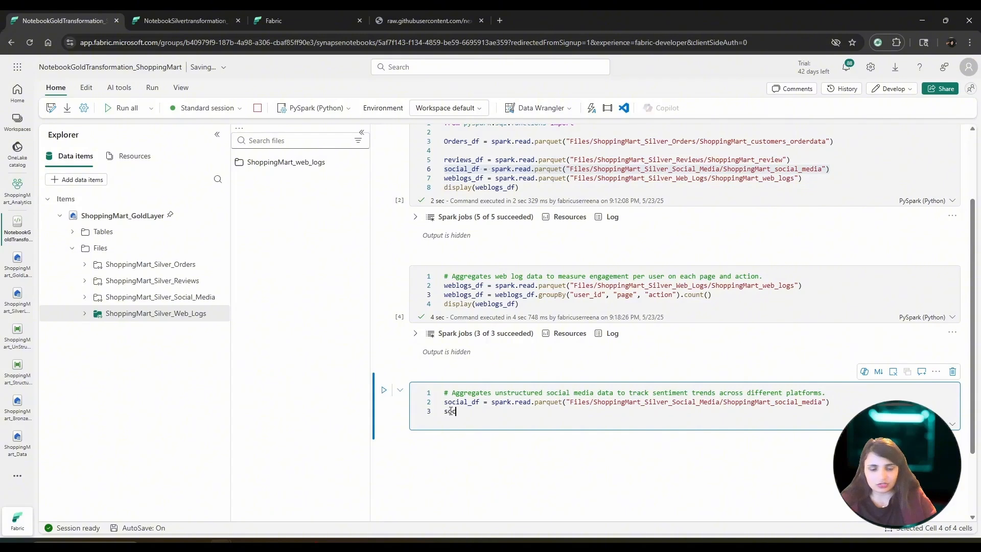
{"action": "type", "text": "ial_df"}
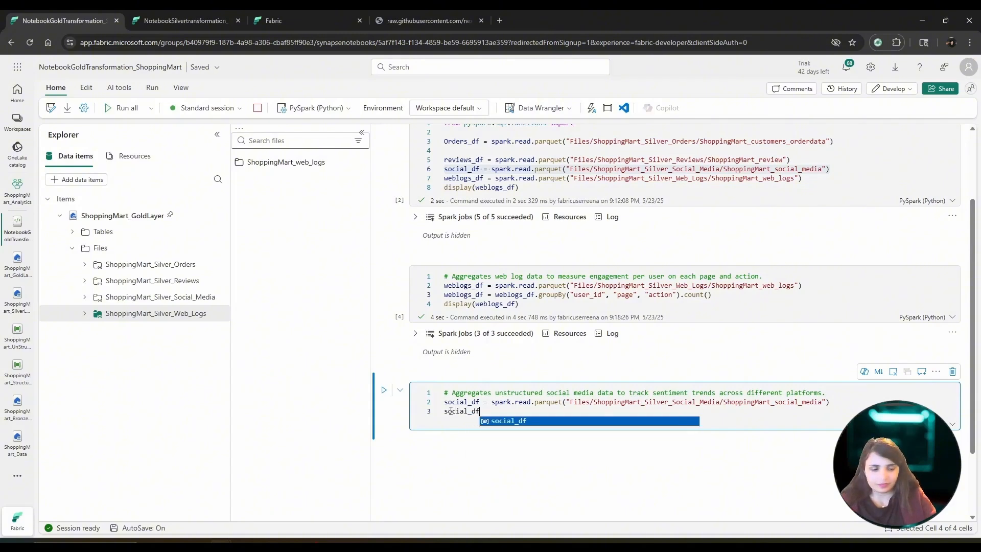
{"action": "type", "text": "= social"}
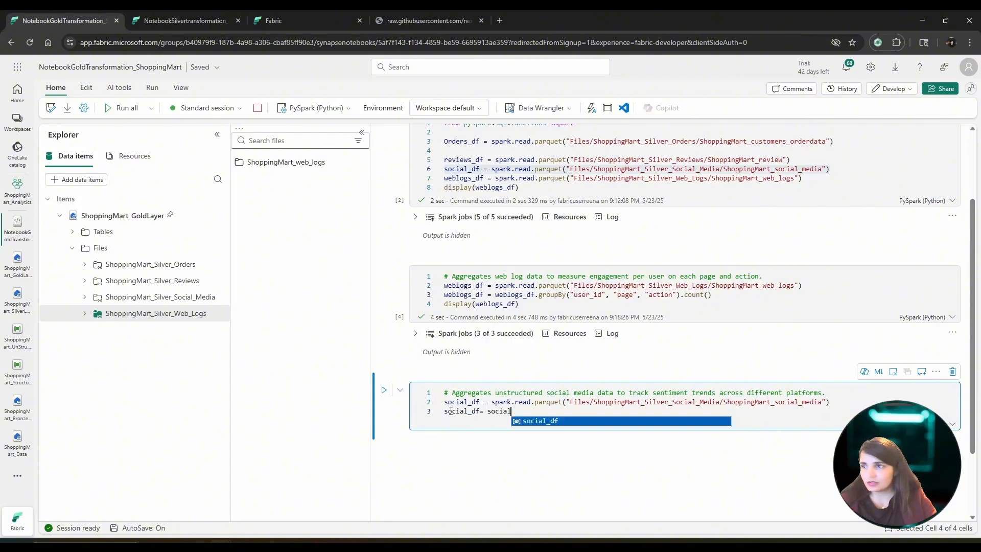
{"action": "type", "text": "_df.grou"}
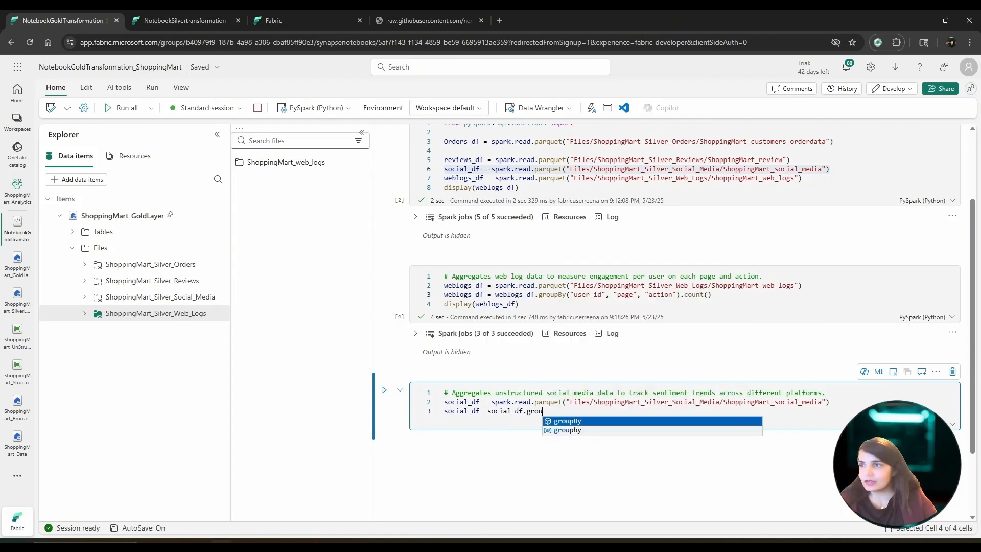
{"action": "left_click", "coordinate": [563, 421]}
{"action": "type", "text": "("}
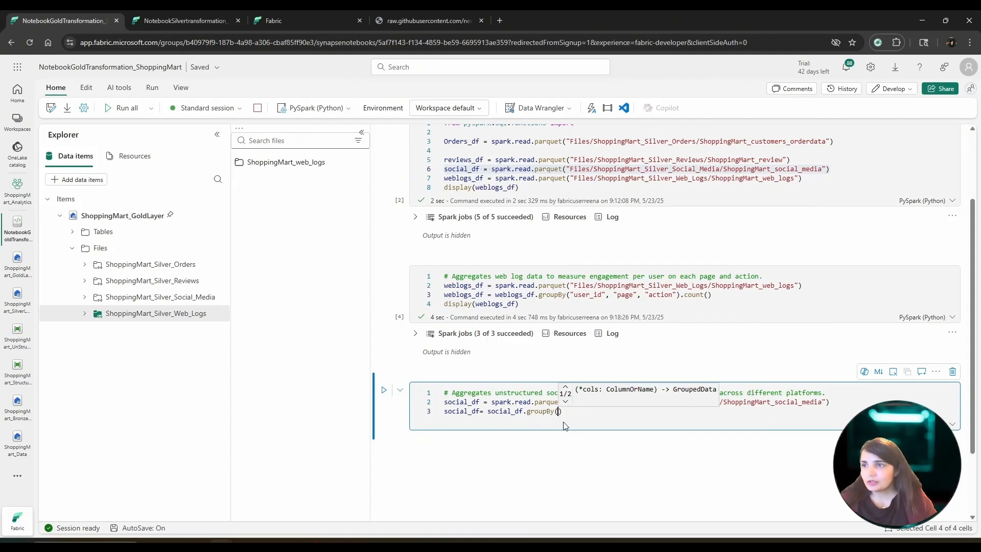
{"action": "type", "text": "\"platfor"}
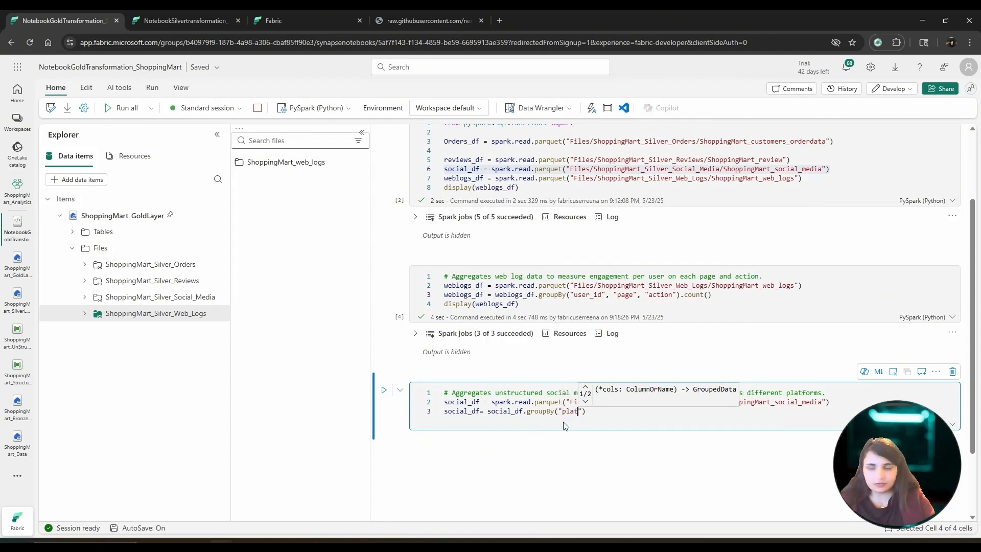
{"action": "type", "text": "m"}
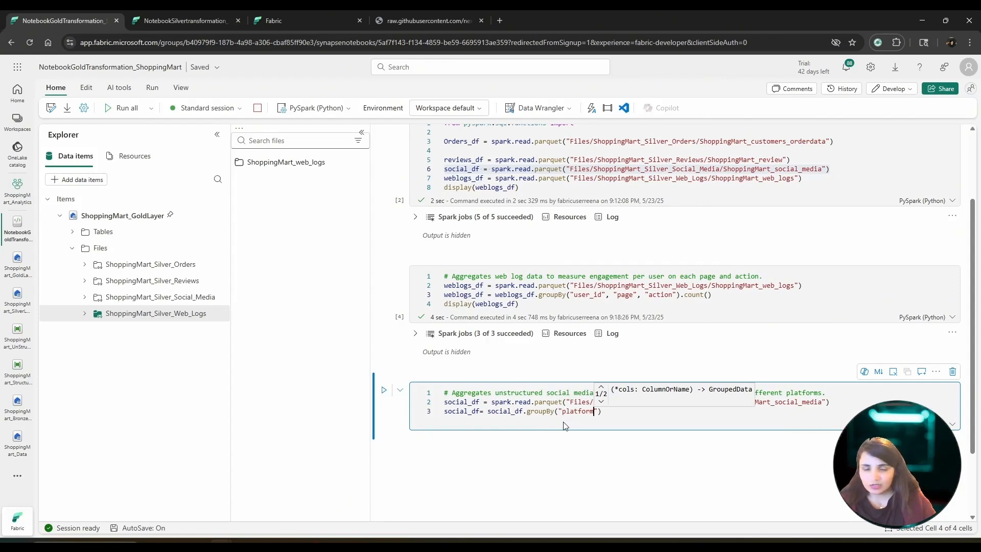
{"action": "type", "text": "\","}
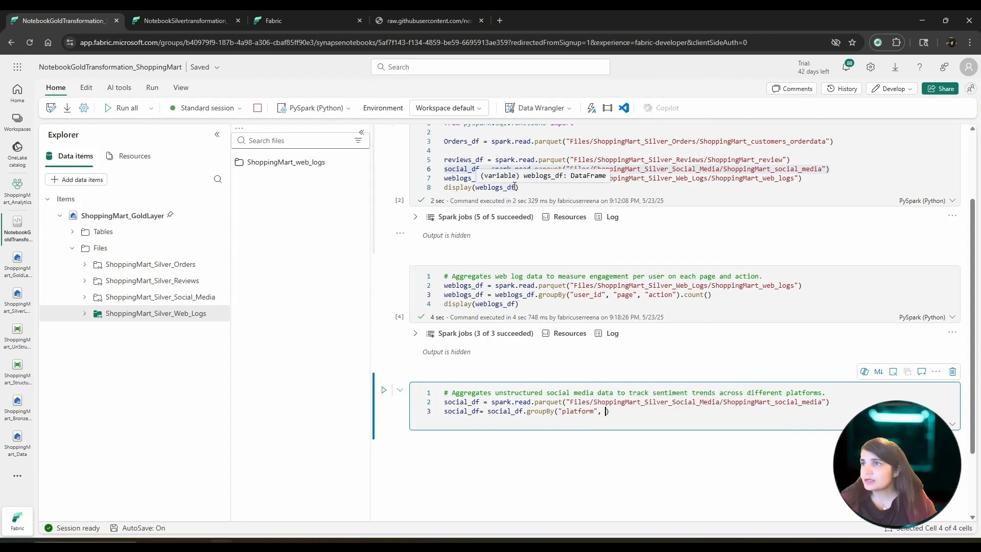
Change the display call in the data-loading cell to display(social_df) and run that cell.
{"action": "double_click", "coordinate": [480, 188]}
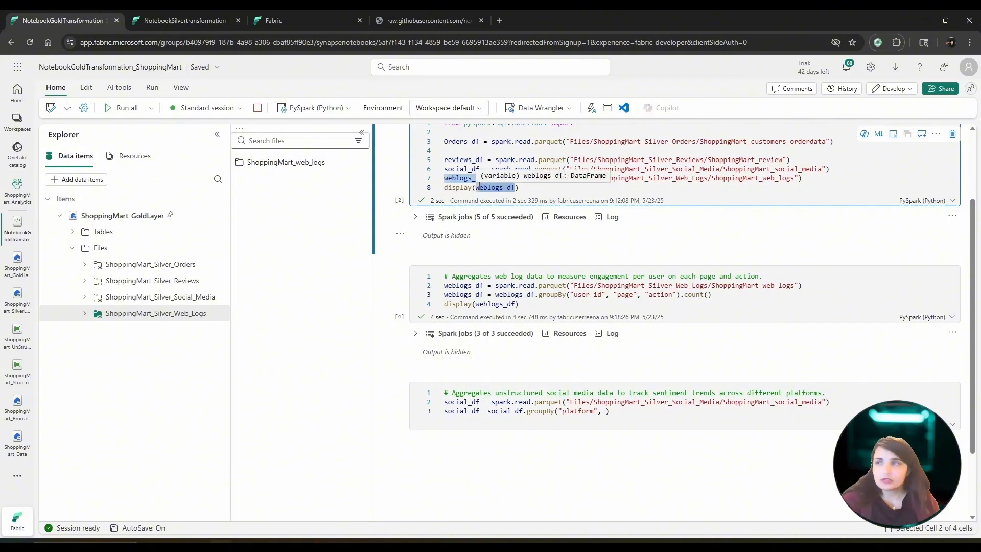
{"action": "type", "text": "w"}
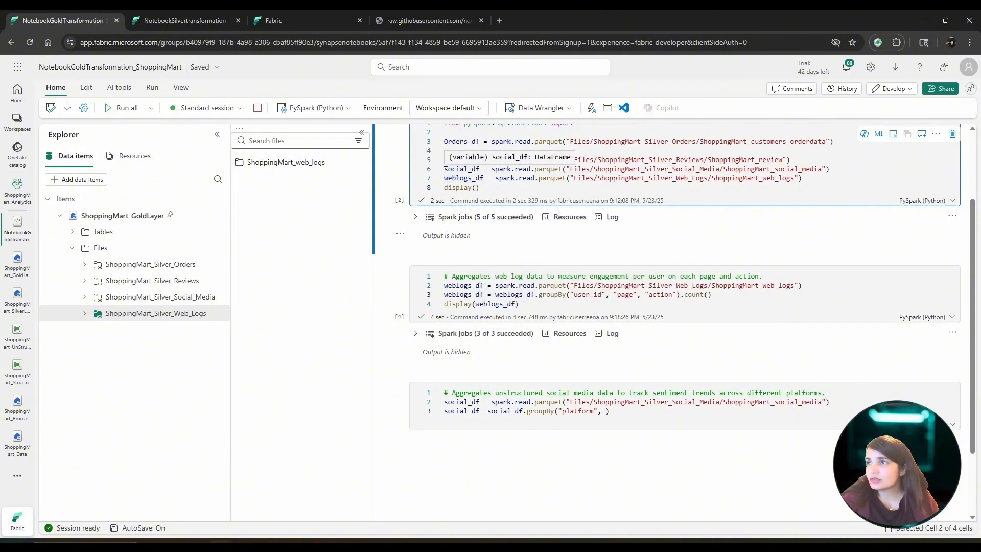
{"action": "left_click_drag", "start_coordinate": [444, 169], "coordinate": [479, 170]}
{"action": "key", "text": "ctrl+c"}
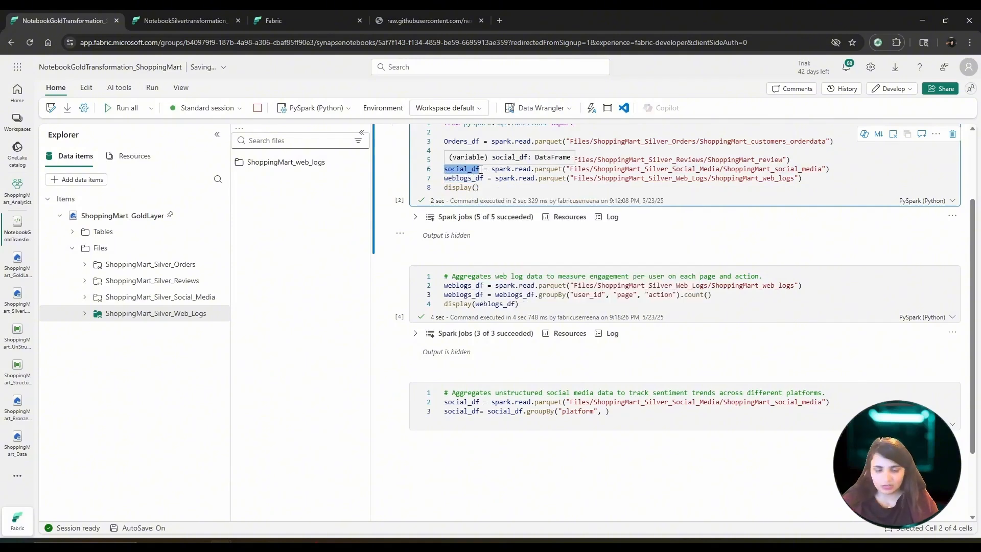
{"action": "left_click", "coordinate": [476, 187]}
{"action": "key", "text": "ctrl+v"}
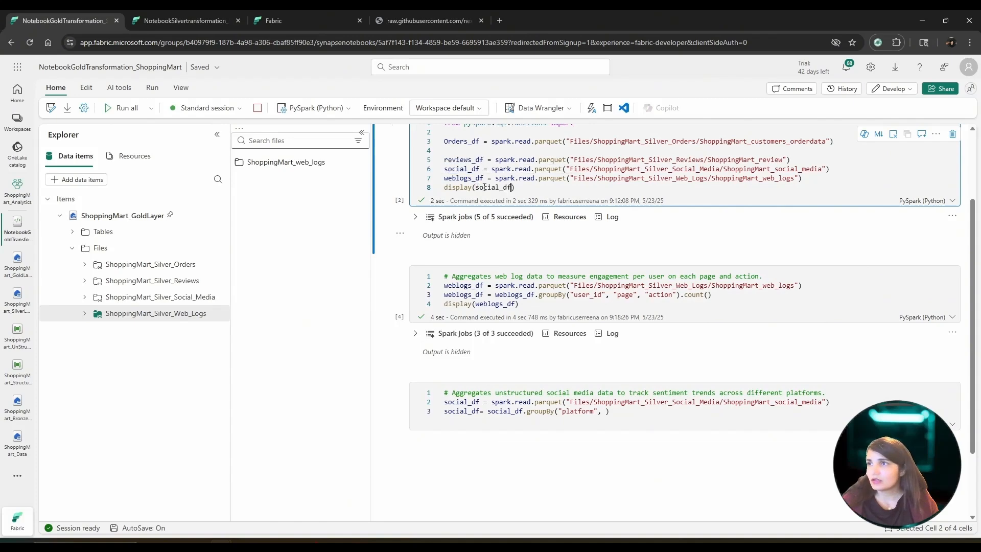
{"action": "scroll", "coordinate": [393, 191], "scroll_direction": "up", "scroll_amount": 1}
{"action": "scroll", "coordinate": [394, 192], "scroll_direction": "up", "scroll_amount": 3}
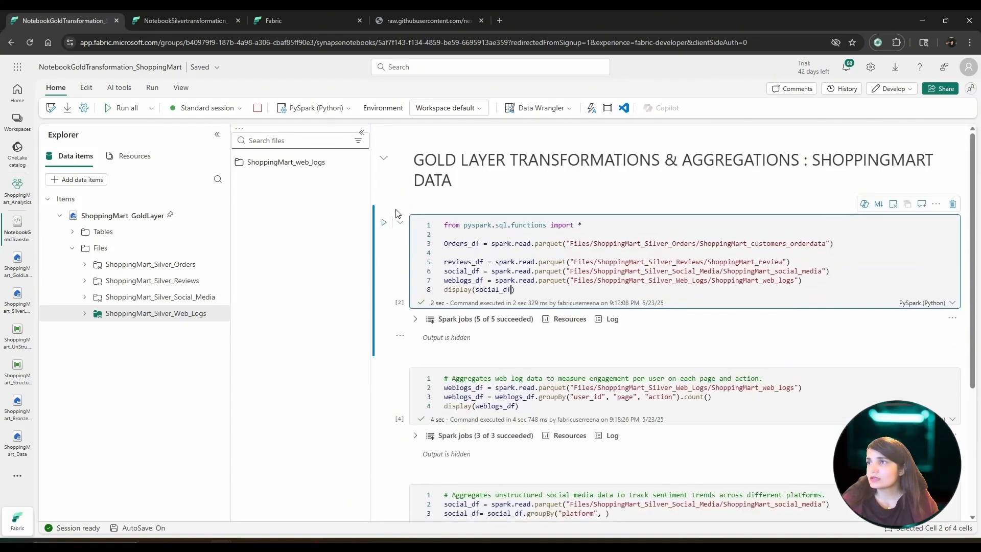
{"action": "left_click", "coordinate": [383, 222]}
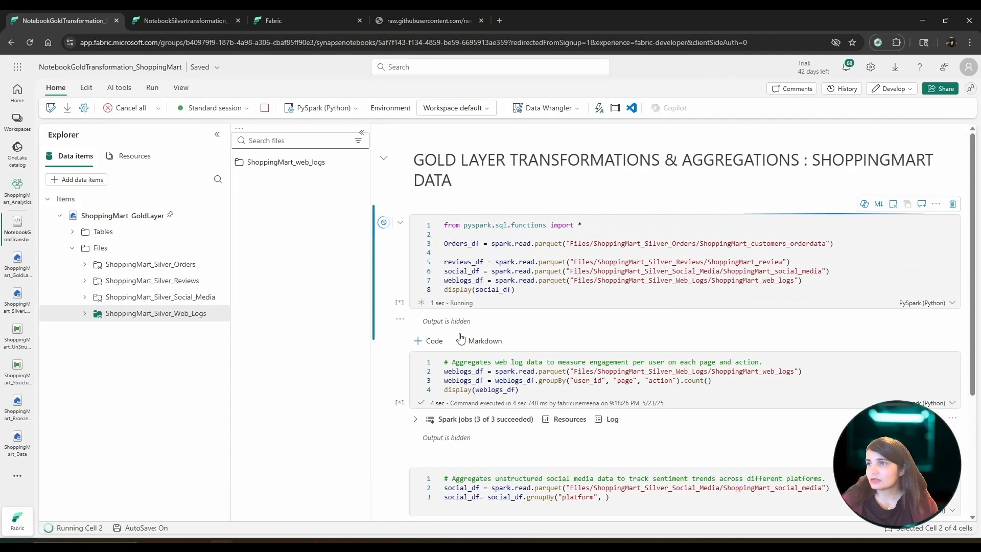
Show the data-loading cell's output to check the social media column names, and hide it again.
{"action": "left_click", "coordinate": [400, 335]}
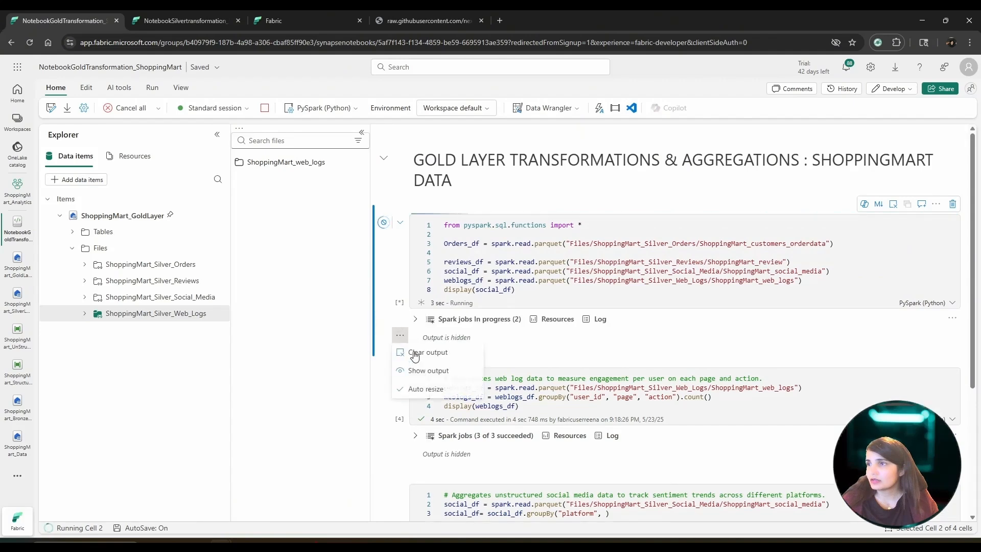
{"action": "left_click", "coordinate": [424, 372]}
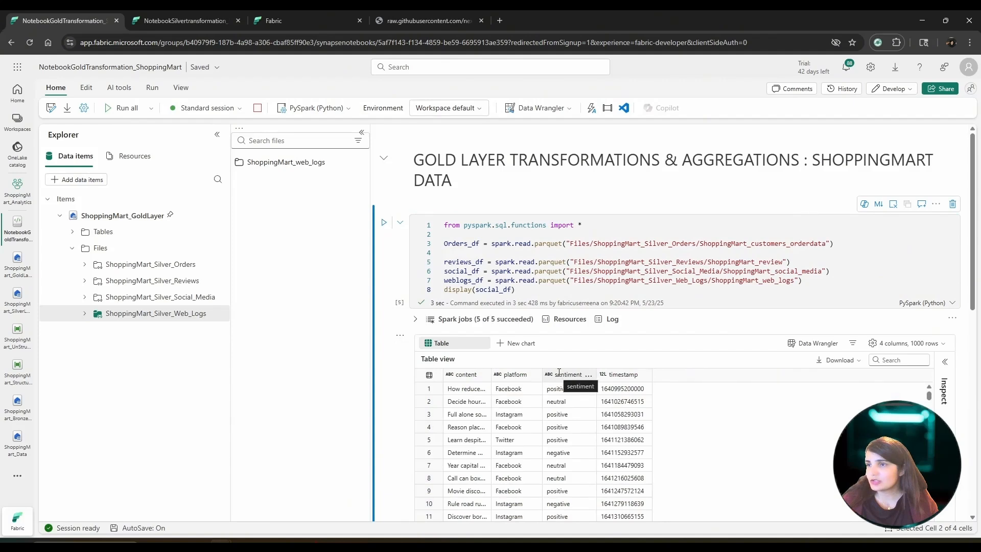
{"action": "left_click", "coordinate": [400, 336]}
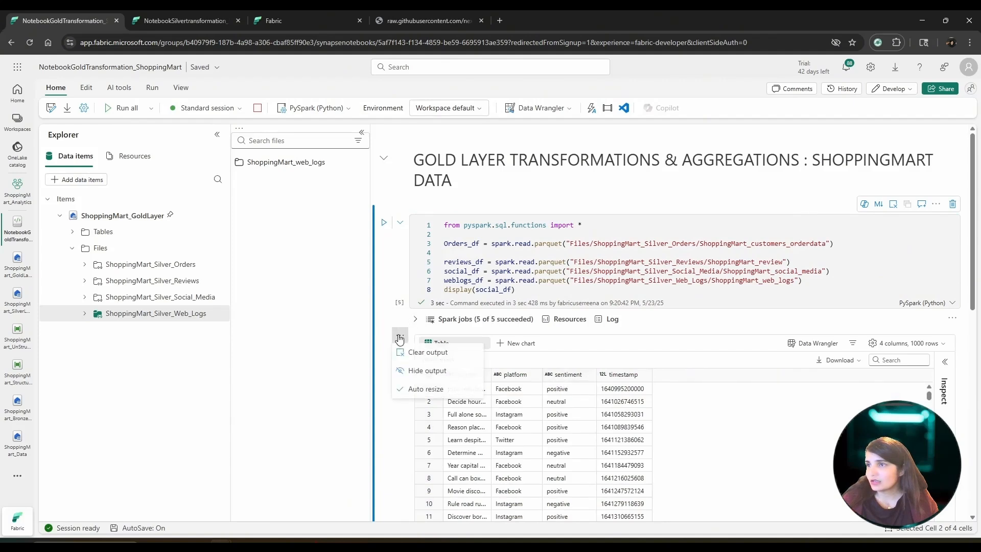
{"action": "left_click", "coordinate": [419, 373]}
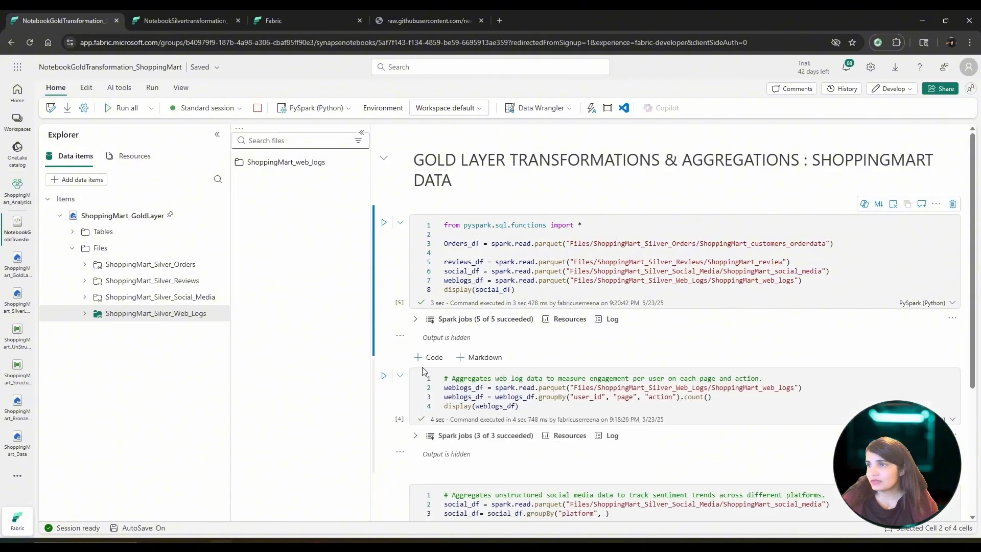
Add "sentiment" as the second groupBy column in the social media aggregation line and append .count().
{"action": "scroll", "coordinate": [428, 366], "scroll_direction": "down", "scroll_amount": 3}
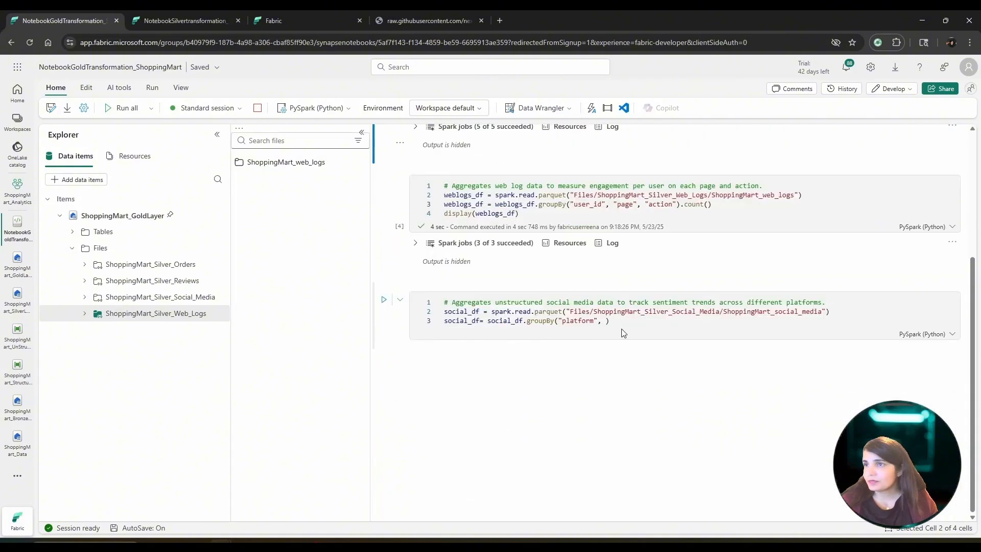
{"action": "left_click", "coordinate": [603, 323]}
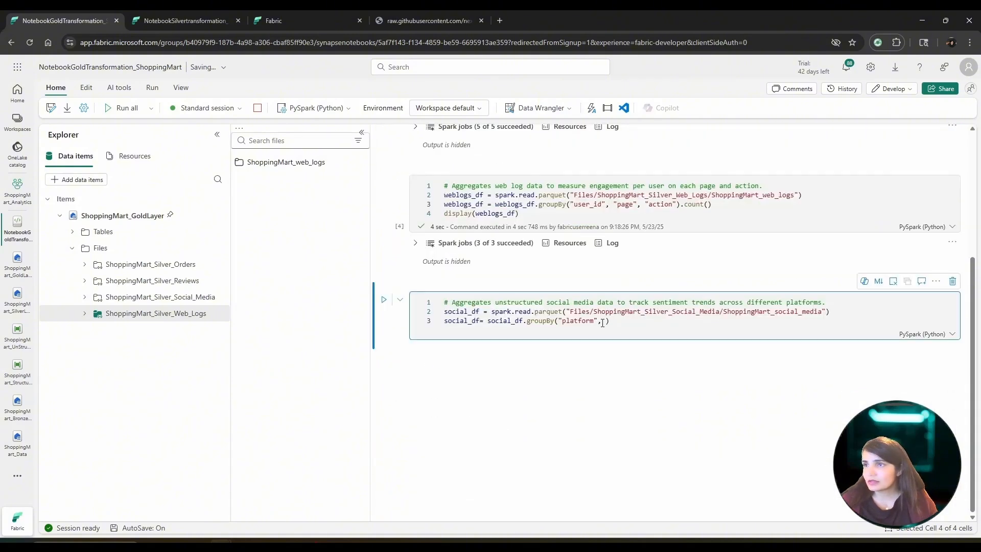
{"action": "type", "text": "\"sentiment"}
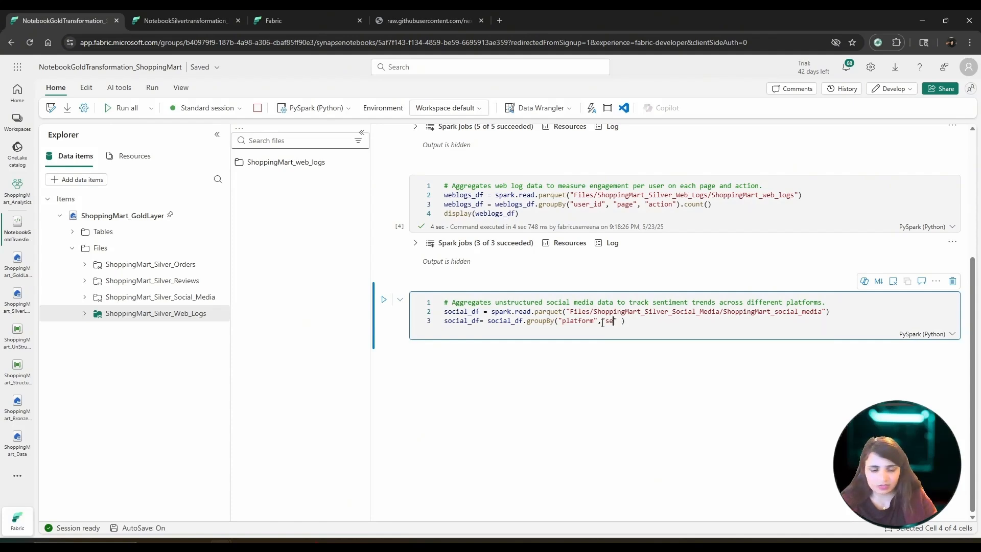
{"action": "key", "text": "End"}
{"action": "type", "text": ".count()"}
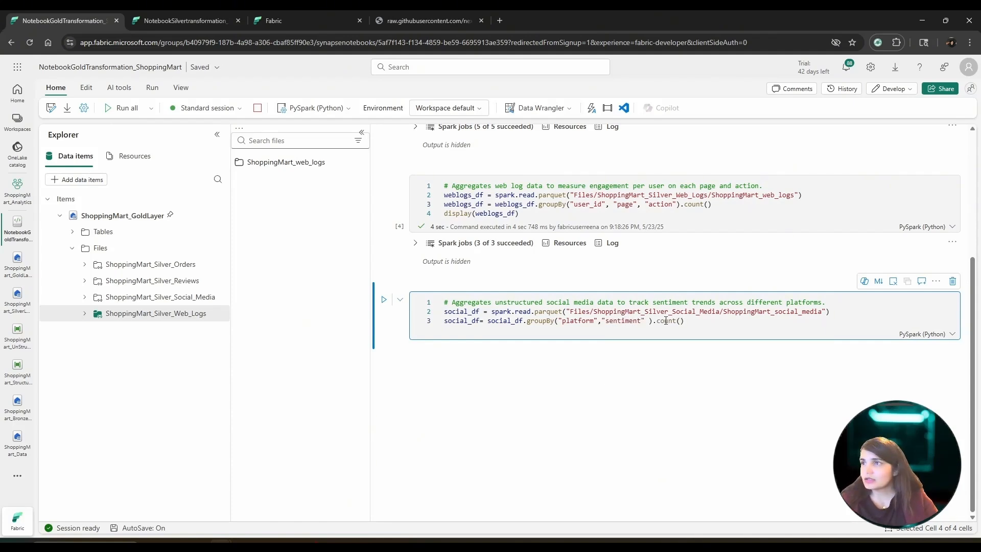
Add the line display(social_df) below the platform and sentiment aggregation in the social media cell.
{"action": "key", "text": "Return"}
{"action": "type", "text": "disp"}
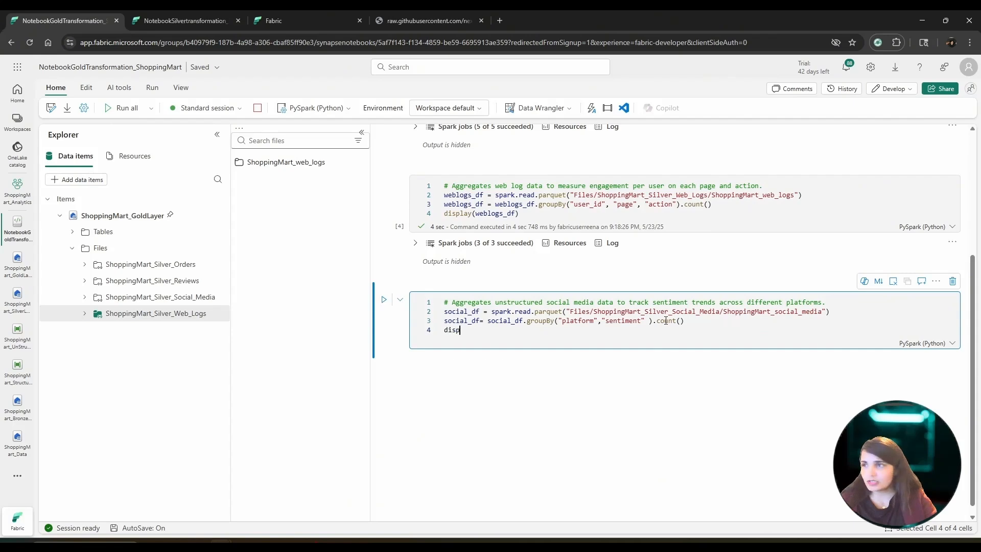
{"action": "type", "text": "lay"}
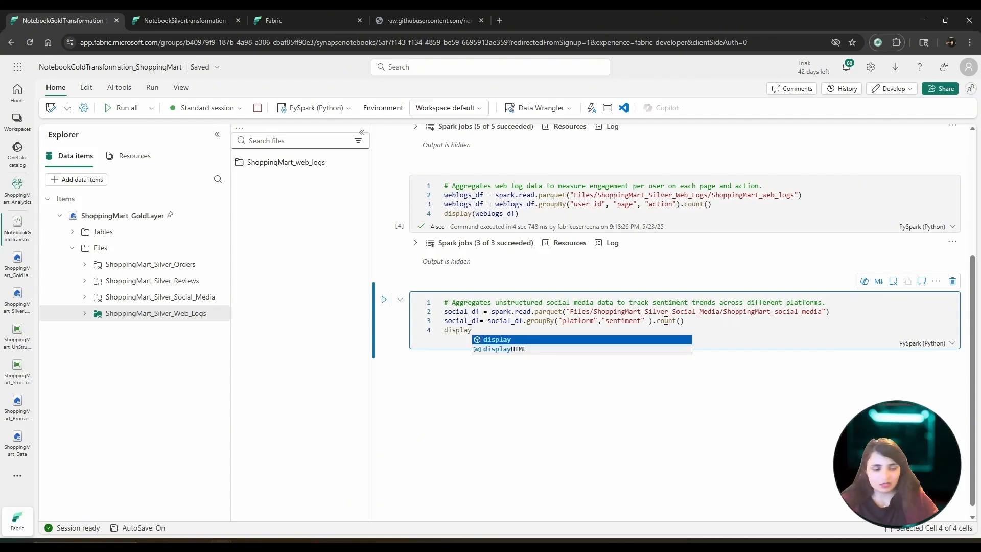
{"action": "type", "text": "()"}
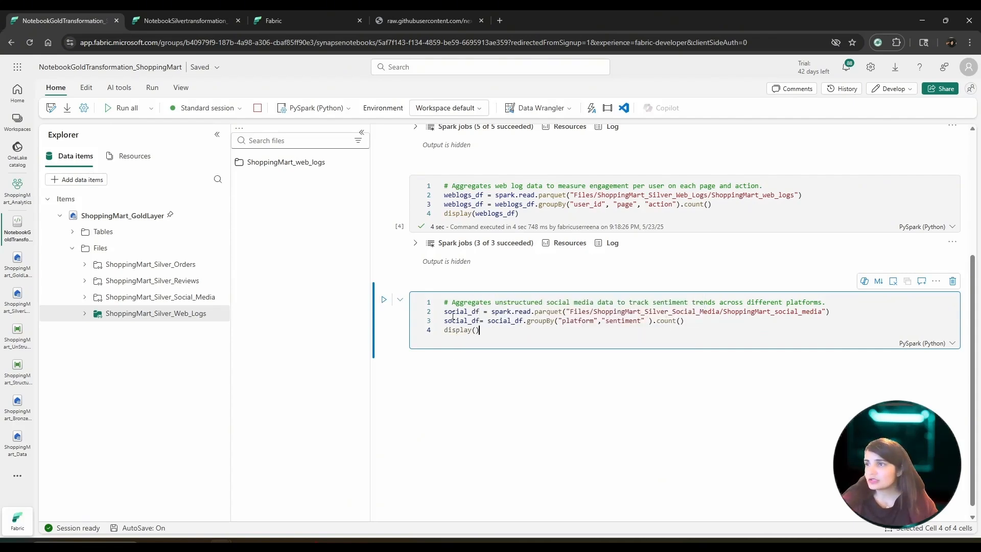
{"action": "double_click", "coordinate": [448, 320]}
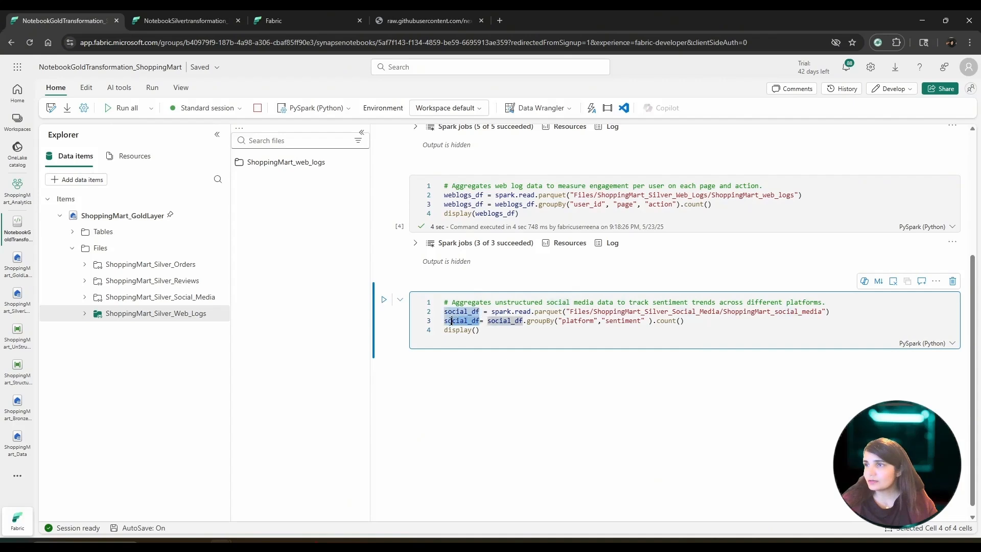
{"action": "key", "text": "ctrl+c"}
{"action": "left_click", "coordinate": [476, 330]}
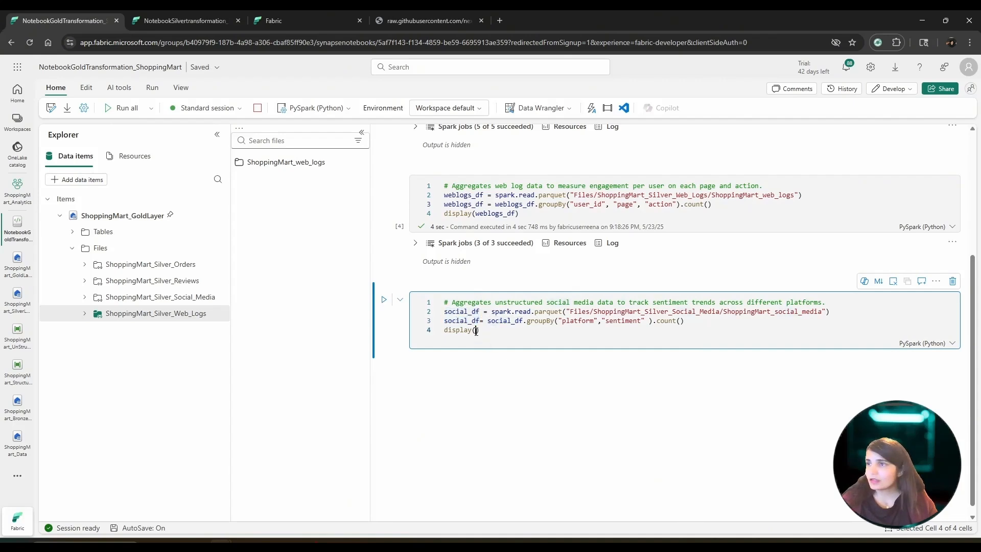
{"action": "key", "text": "ctrl+v"}
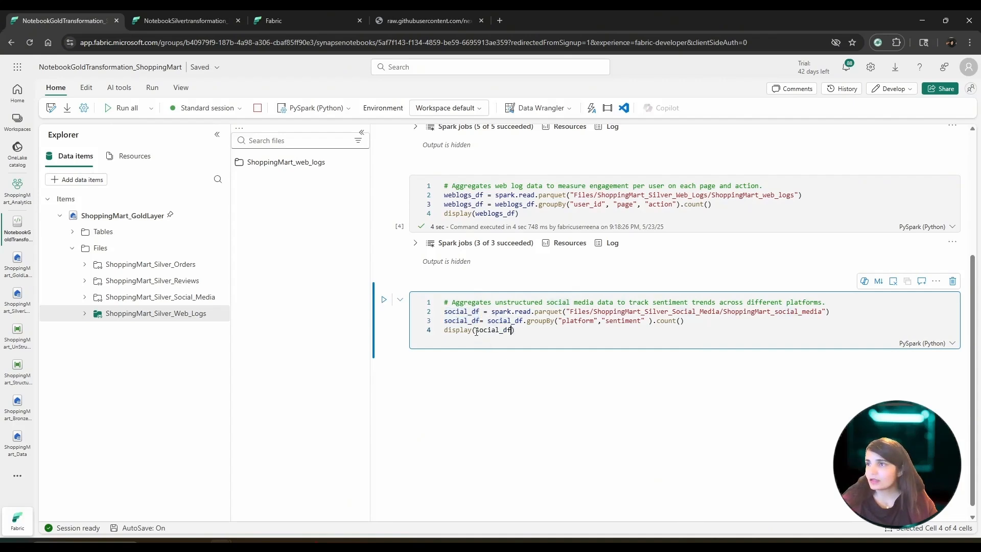
Run the social media aggregation cell and hide its output.
{"action": "left_click", "coordinate": [384, 300]}
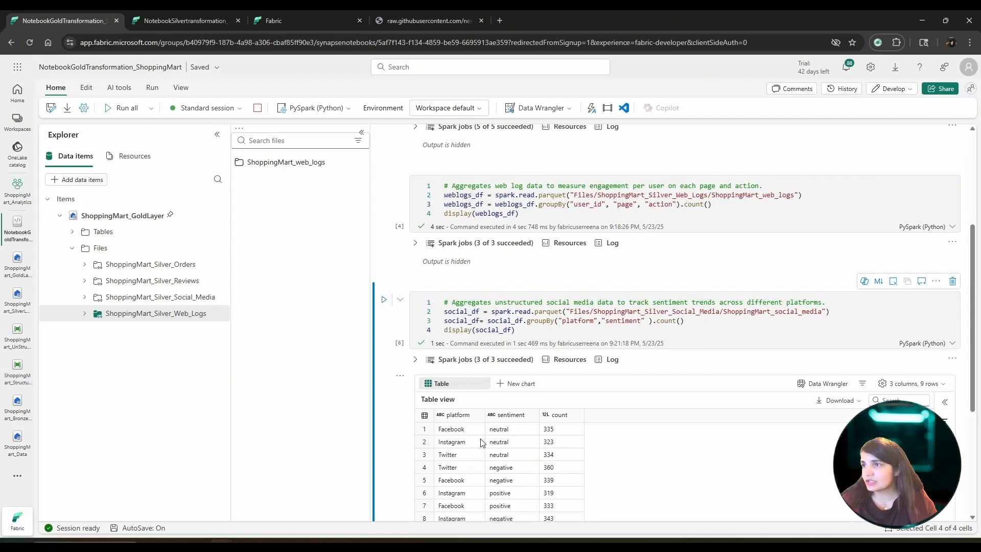
{"action": "left_click", "coordinate": [400, 376]}
{"action": "left_click", "coordinate": [428, 396]}
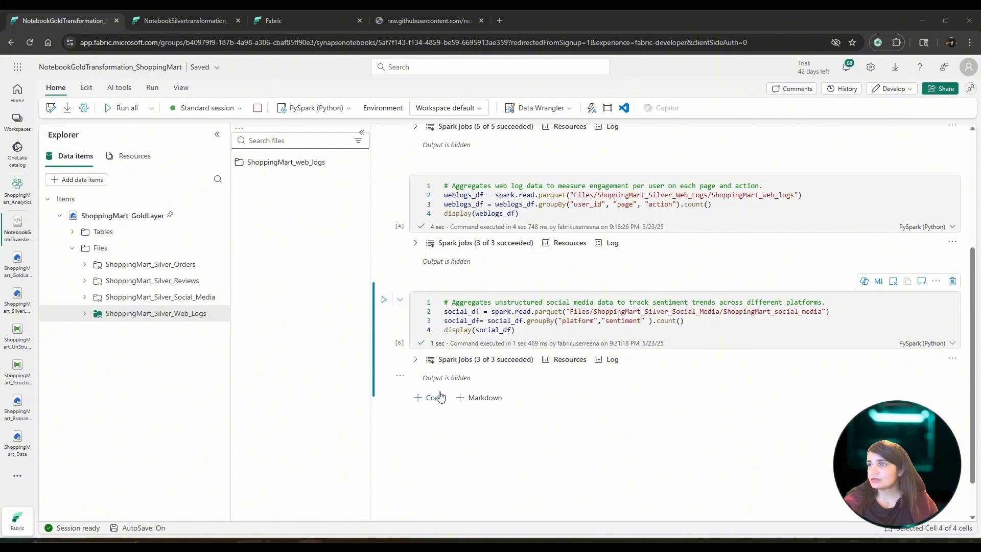
Add a code cell below the social media cell with the comment "#Aggregates product reviews to calculate the average rating per product.".
{"action": "left_click", "coordinate": [435, 398]}
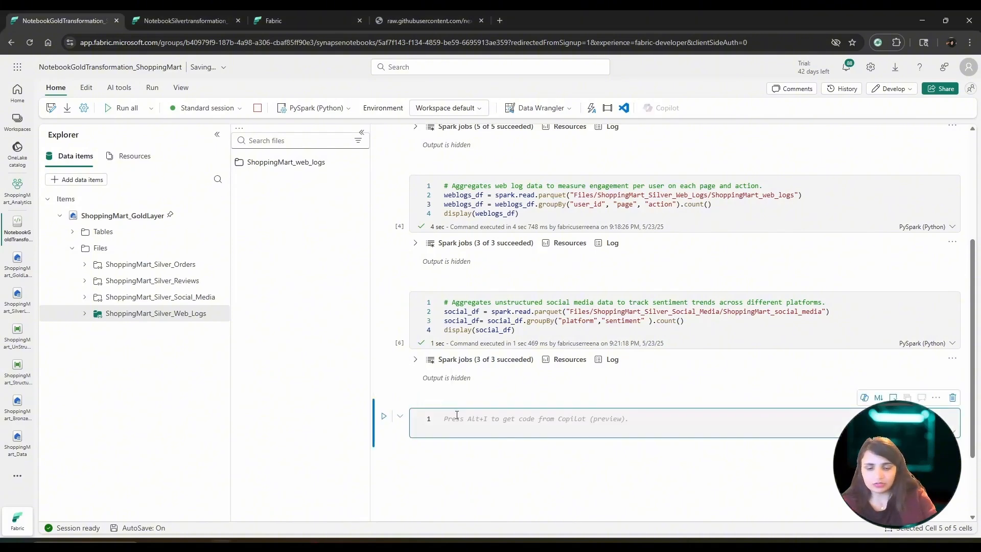
{"action": "left_click", "coordinate": [457, 415]}
{"action": "key", "text": "ctrl+v"}
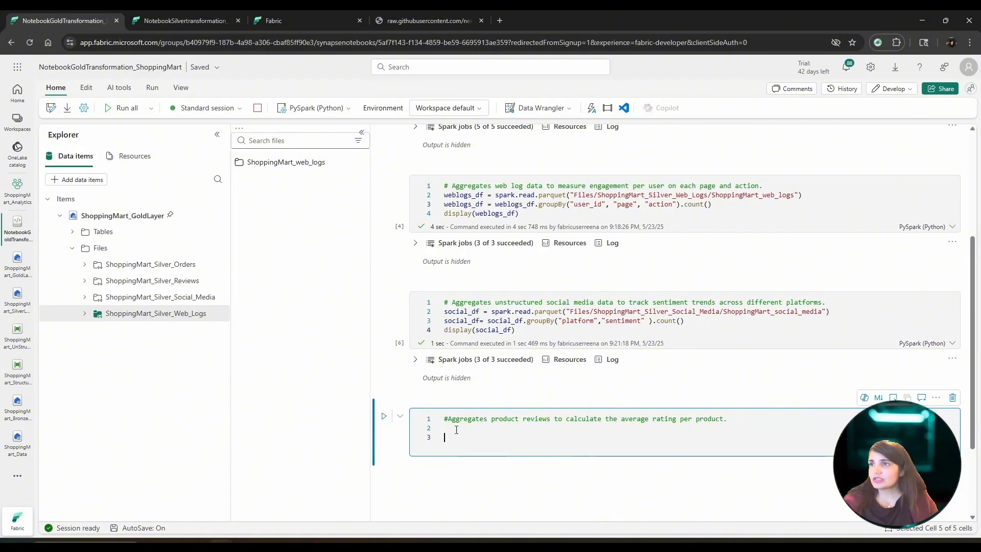
Copy the reviews_df parquet read line from the data-loading cell to below the comment in the product reviews cell.
{"action": "scroll", "coordinate": [457, 430], "scroll_direction": "up", "scroll_amount": 2}
{"action": "left_click_drag", "start_coordinate": [444, 171], "coordinate": [795, 172]}
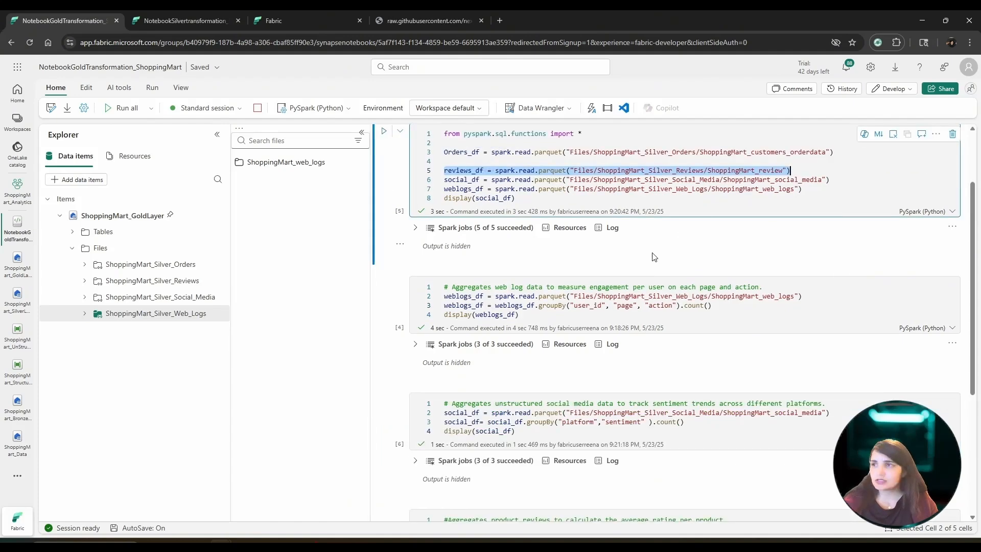
{"action": "scroll", "coordinate": [795, 171], "scroll_direction": "down", "scroll_amount": 4}
{"action": "left_click", "coordinate": [455, 328]}
{"action": "key", "text": "ctrl+v"}
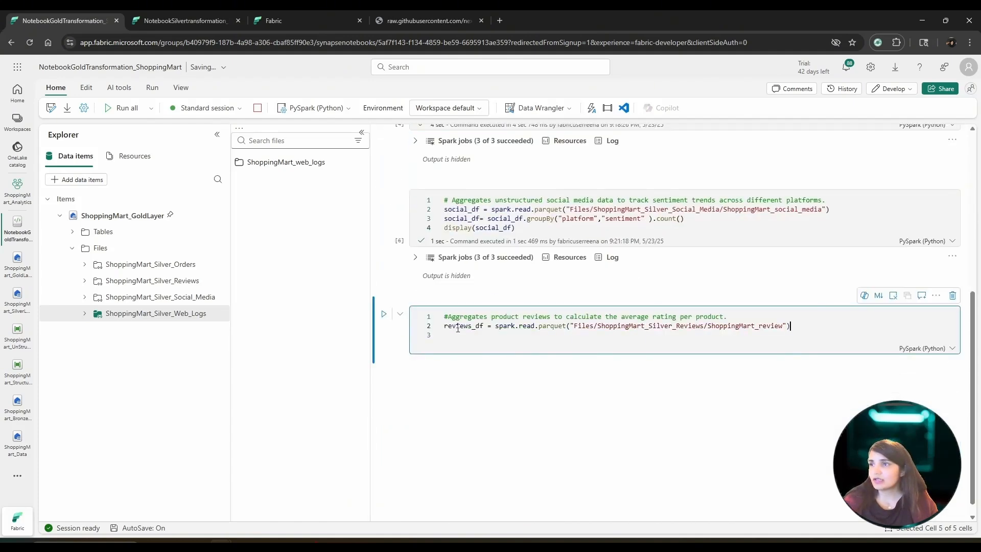
Start the aggregation line reviews_df = reviews_df.groupBy("productid") below the reviews read line.
{"action": "key", "text": "Return"}
{"action": "type", "text": "revie"}
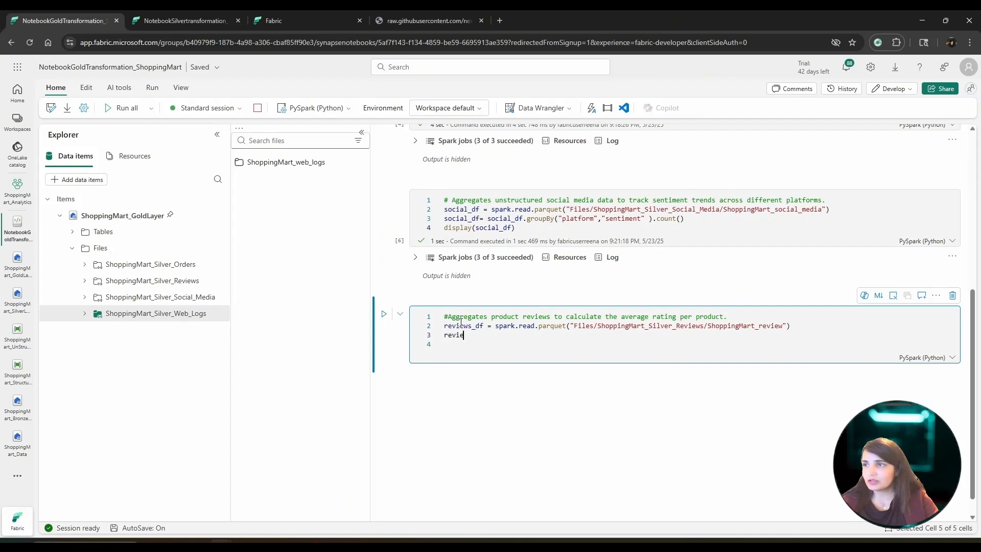
{"action": "type", "text": "ws_"}
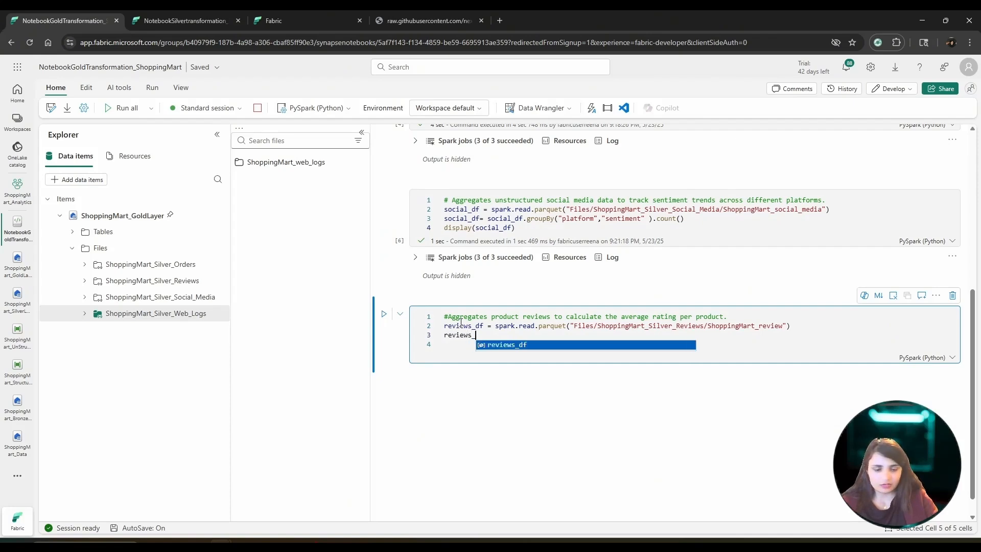
{"action": "type", "text": "df ="}
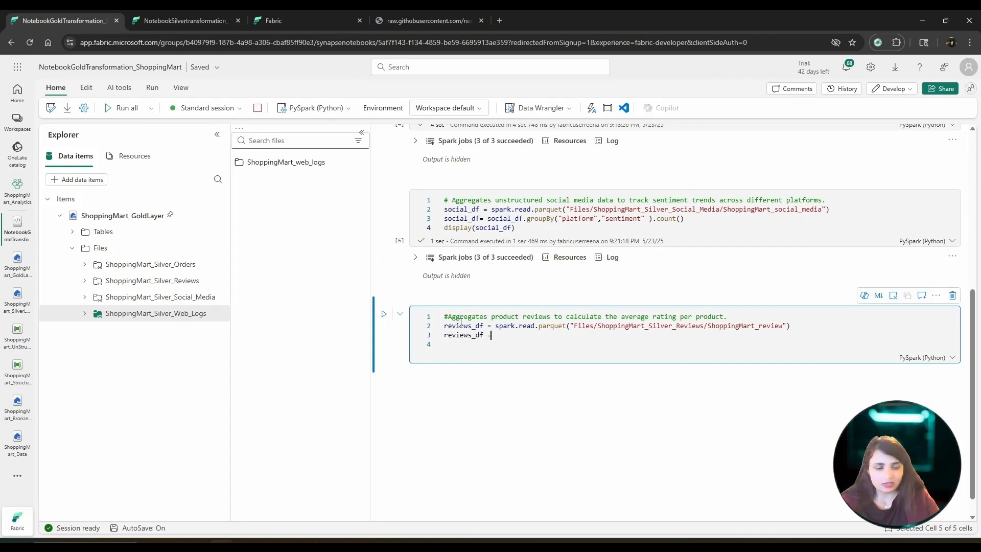
{"action": "type", "text": " rev"}
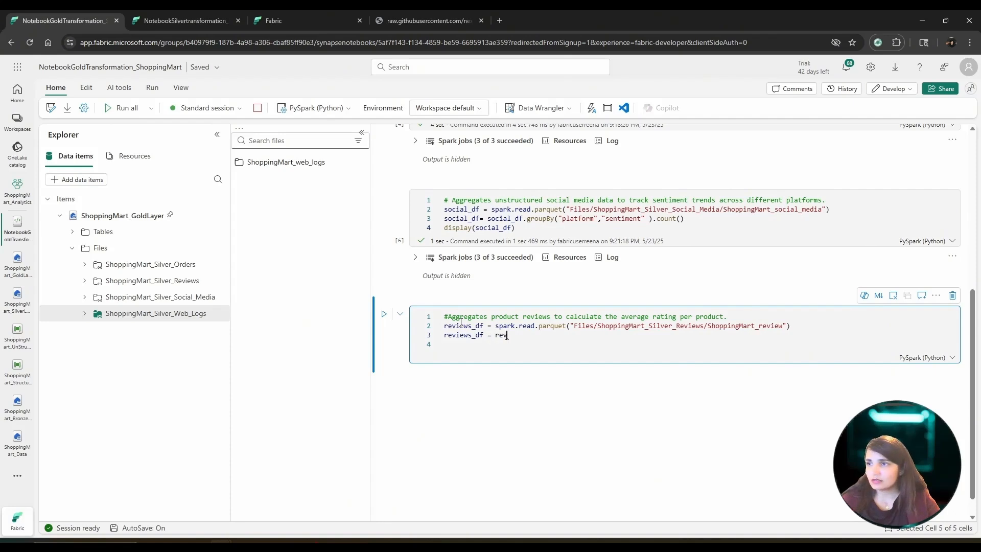
{"action": "type", "text": "iews_df"}
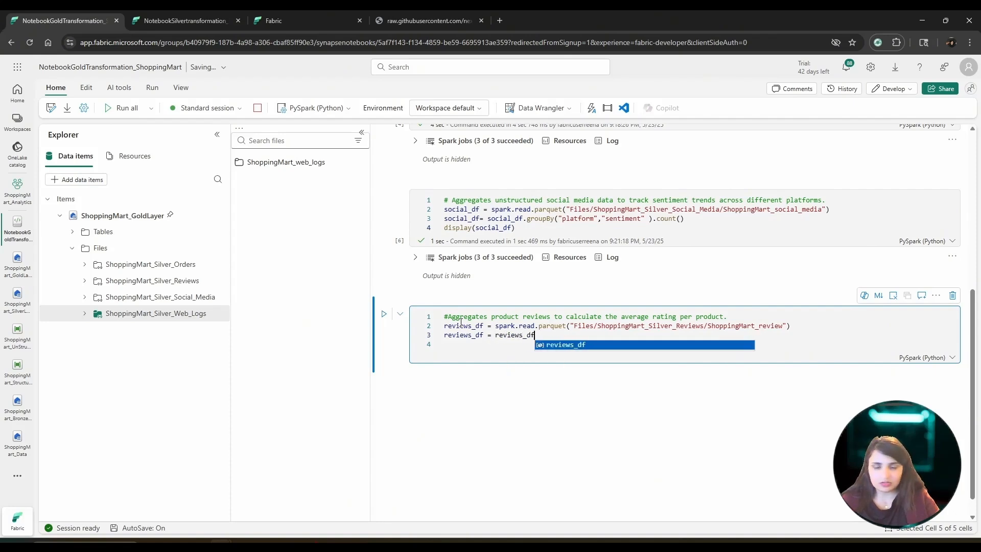
{"action": "type", "text": ".group"}
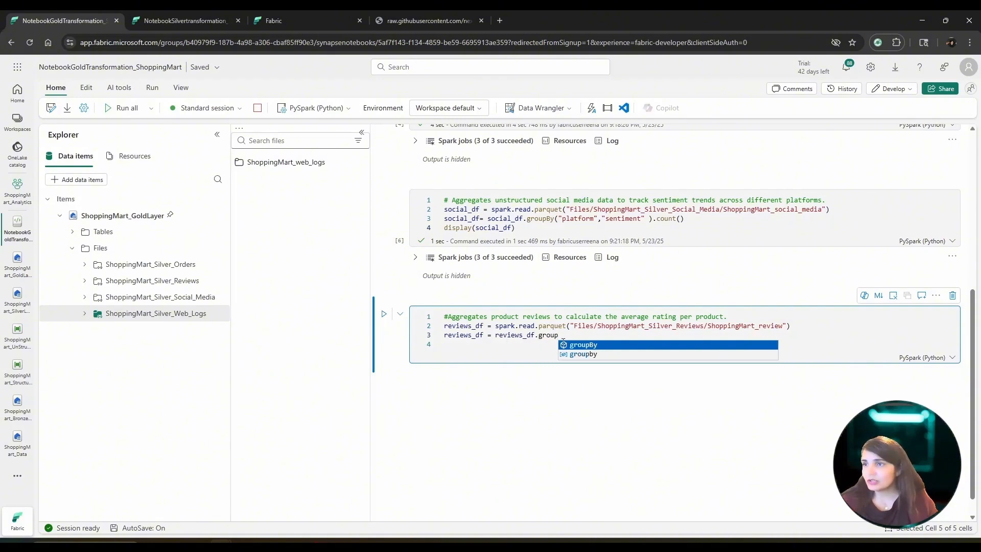
{"action": "left_click", "coordinate": [579, 345]}
{"action": "type", "text": "(\"prod"}
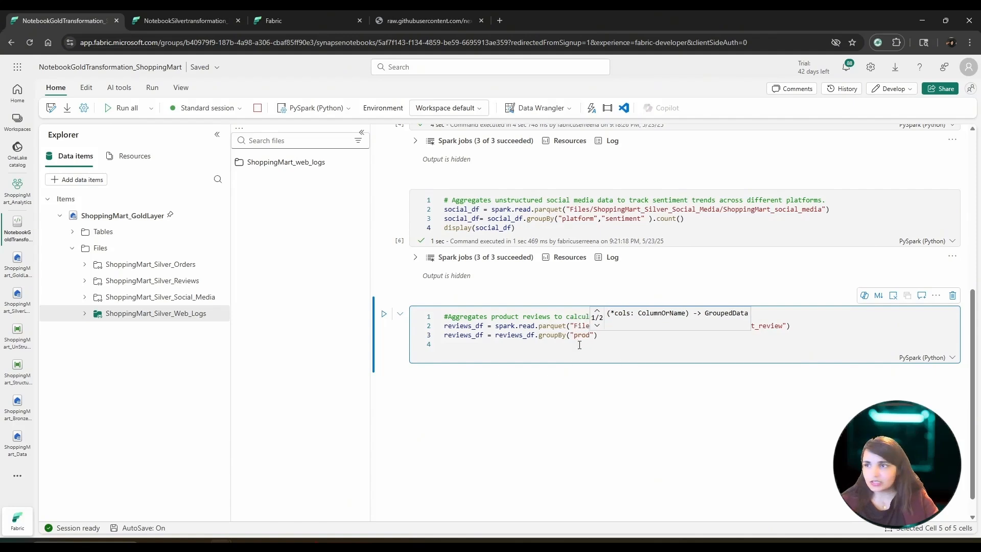
{"action": "type", "text": "uctid"}
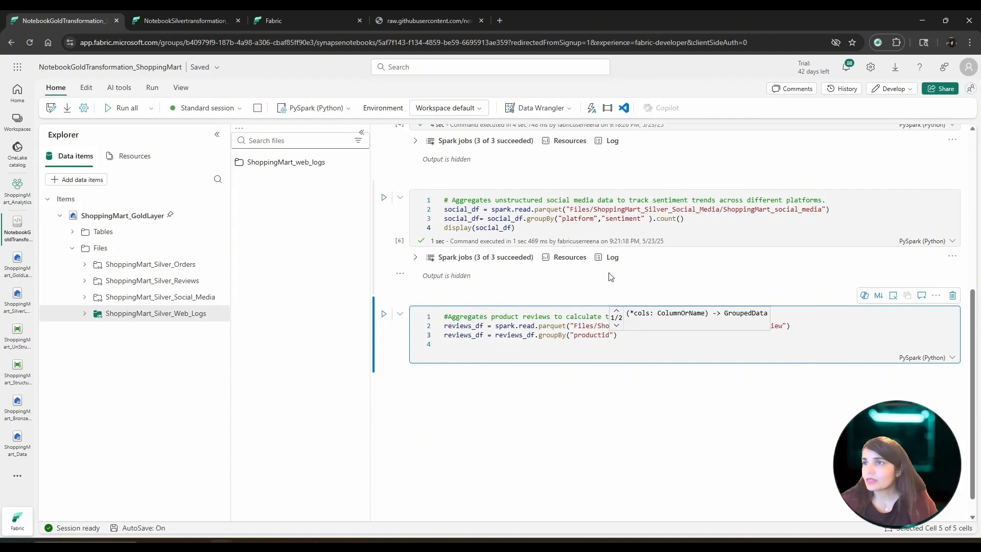
Append .agg(avg("rating")) to the groupBy("productid") call in the reviews aggregation line.
{"action": "scroll", "coordinate": [611, 277], "scroll_direction": "up", "scroll_amount": 2}
{"action": "scroll", "coordinate": [611, 277], "scroll_direction": "up", "scroll_amount": 2}
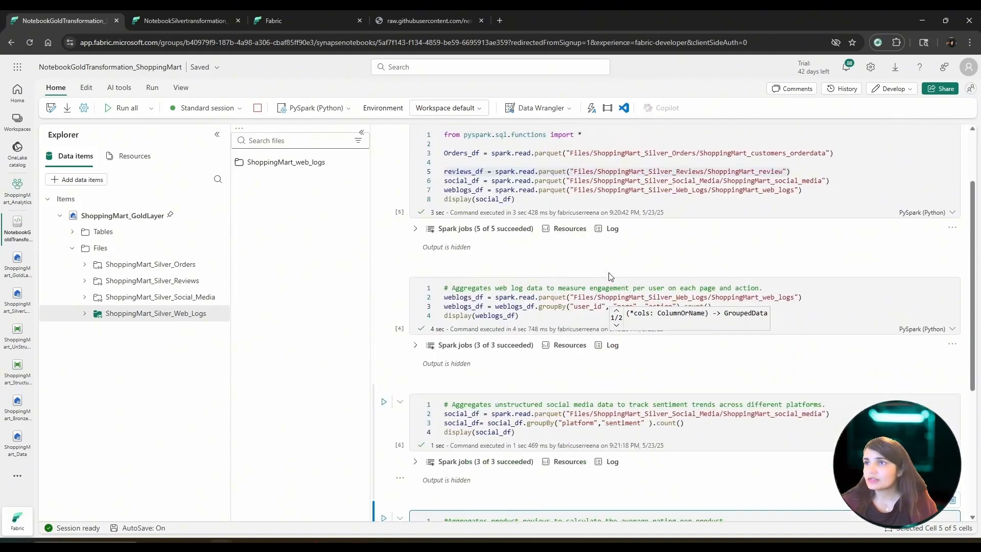
{"action": "scroll", "coordinate": [611, 277], "scroll_direction": "up", "scroll_amount": 2}
{"action": "scroll", "coordinate": [611, 277], "scroll_direction": "down", "scroll_amount": 4}
{"action": "scroll", "coordinate": [611, 277], "scroll_direction": "down", "scroll_amount": 2}
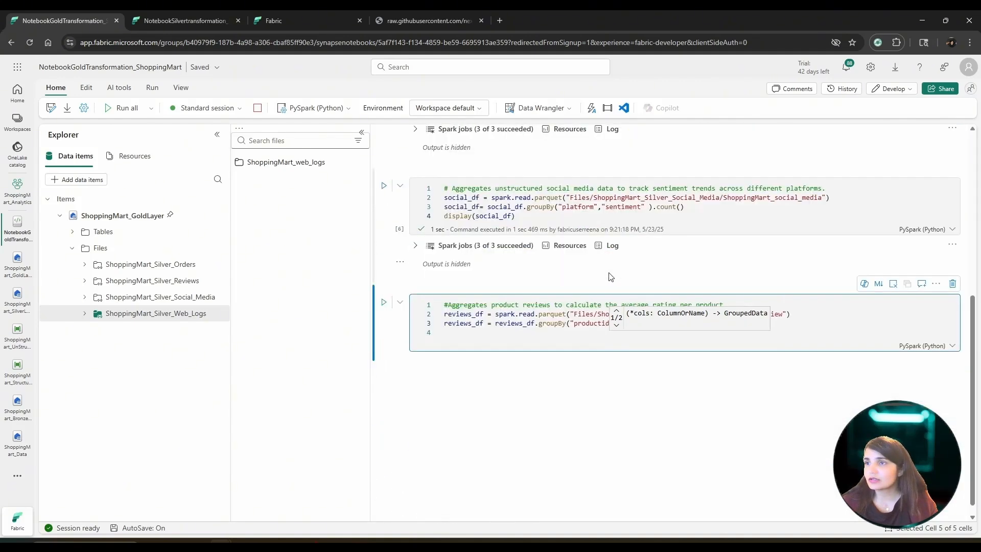
{"action": "left_click", "coordinate": [598, 335]}
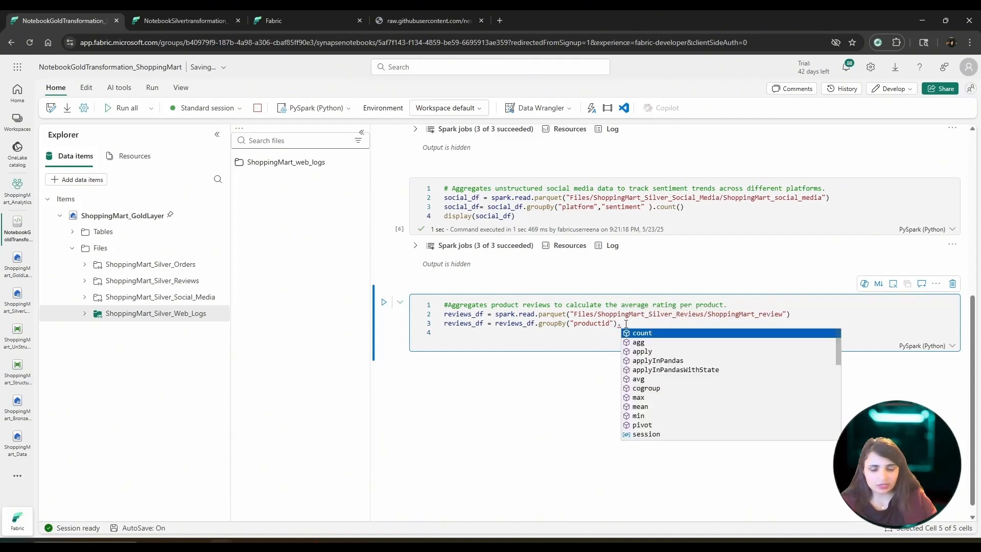
{"action": "type", "text": "agg"}
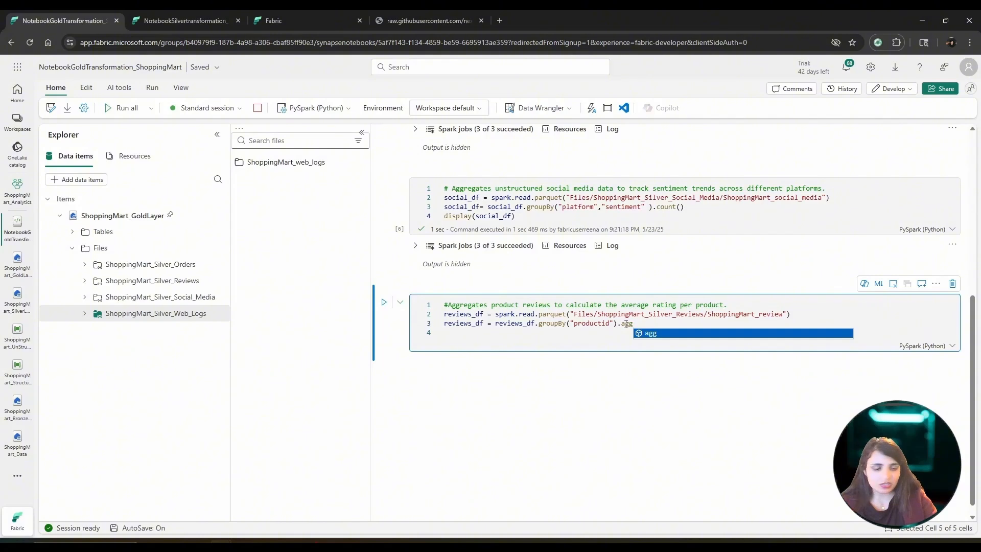
{"action": "type", "text": "(avg"}
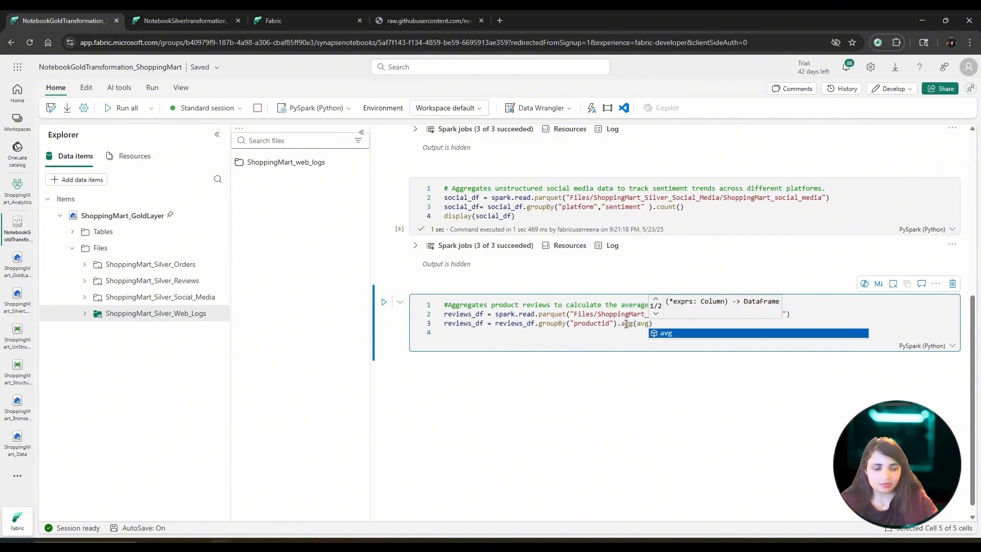
{"action": "type", "text": "(\"rating"}
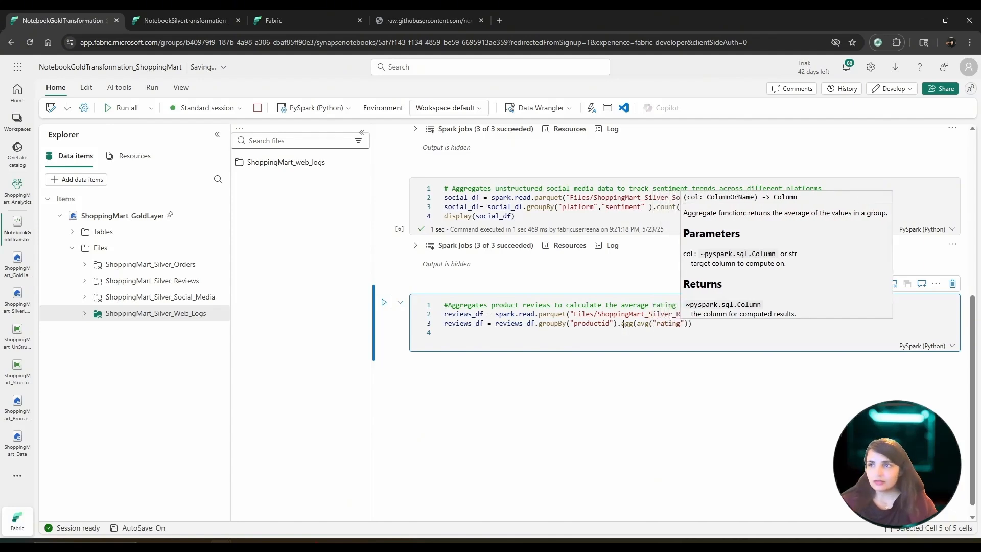
Give the average rating expression the alias "AvgRating" inside the agg call.
{"action": "left_click", "coordinate": [689, 327]}
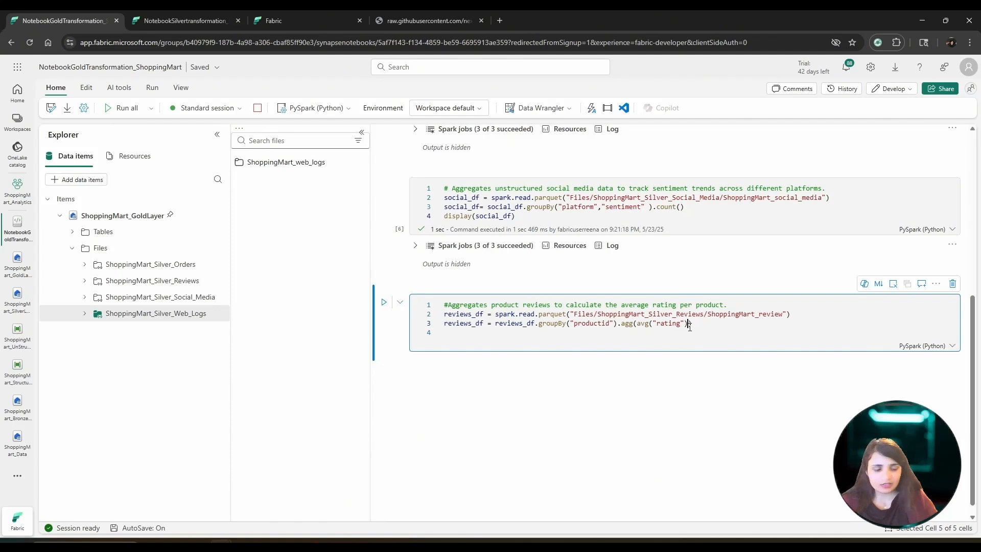
{"action": "type", "text": ".ali"}
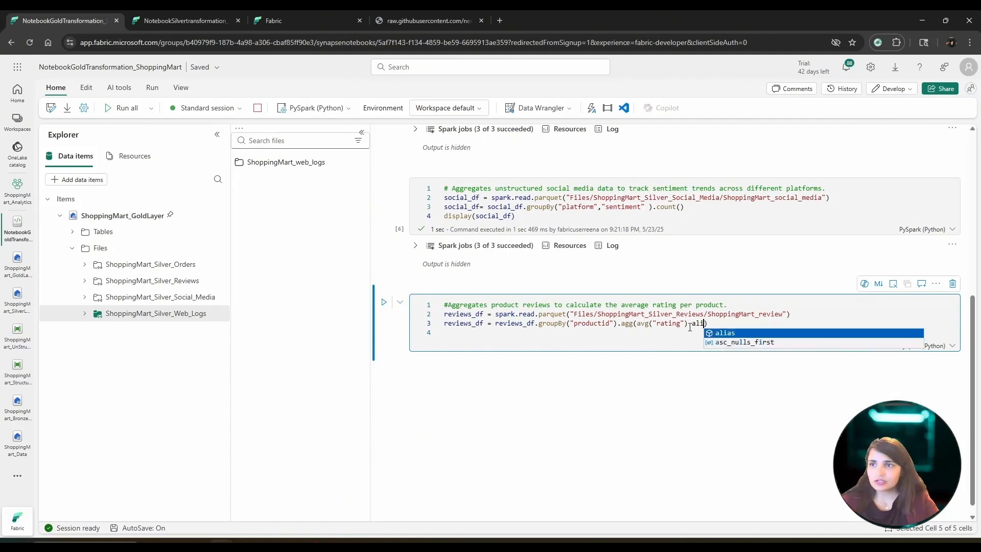
{"action": "type", "text": "as("}
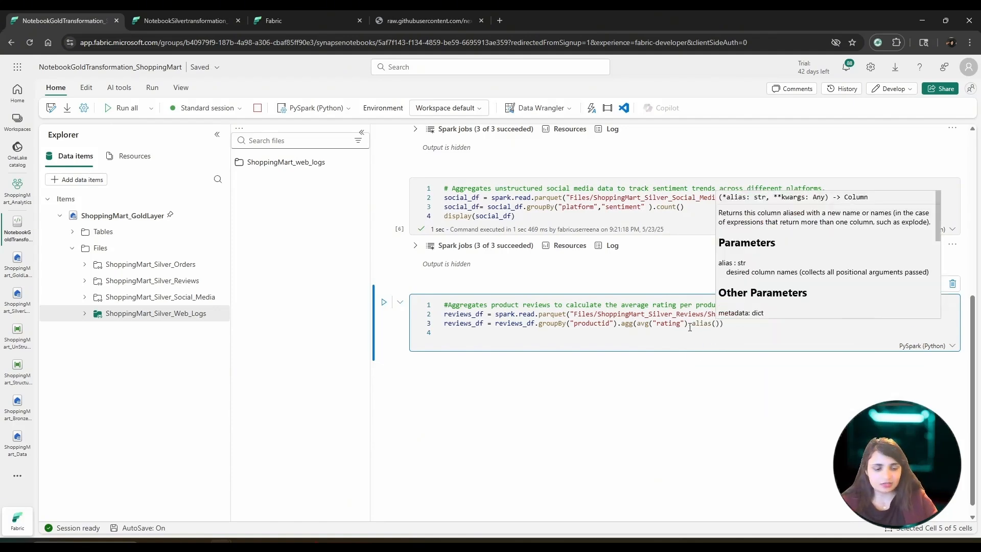
{"action": "type", "text": "\"AvgRa"}
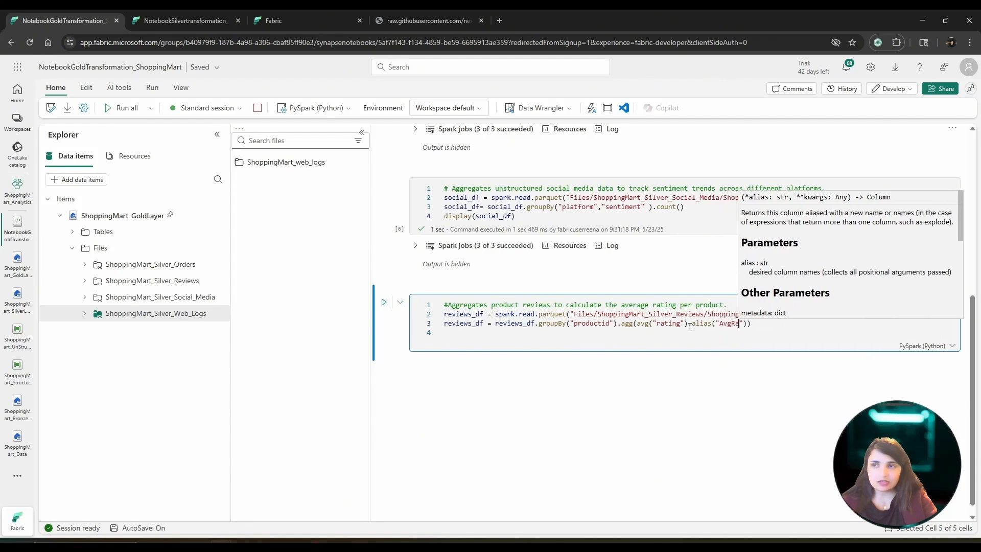
{"action": "type", "text": "ting"}
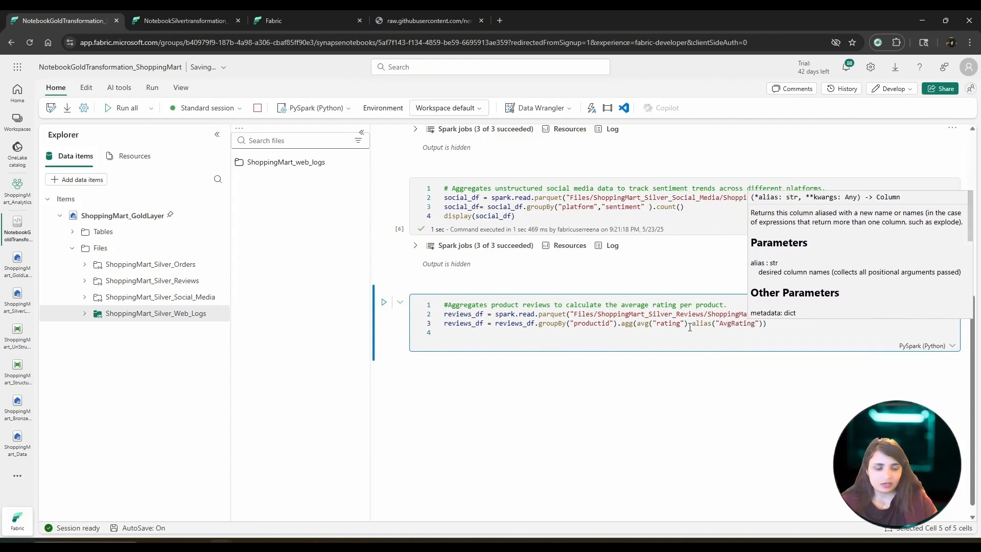
Add display(reviews_df) below the aggregation line in the product reviews cell and run the cell.
{"action": "left_click", "coordinate": [772, 321]}
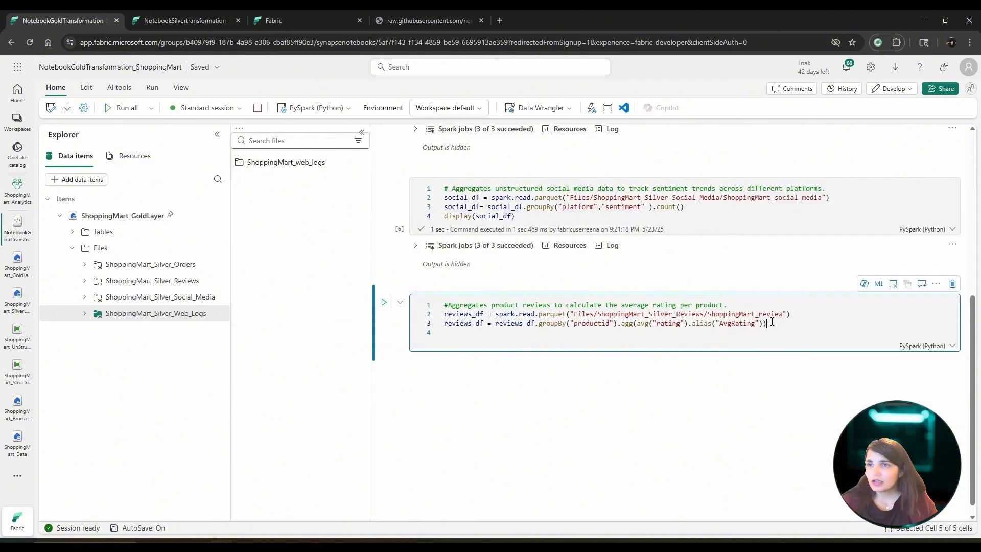
{"action": "key", "text": "Return"}
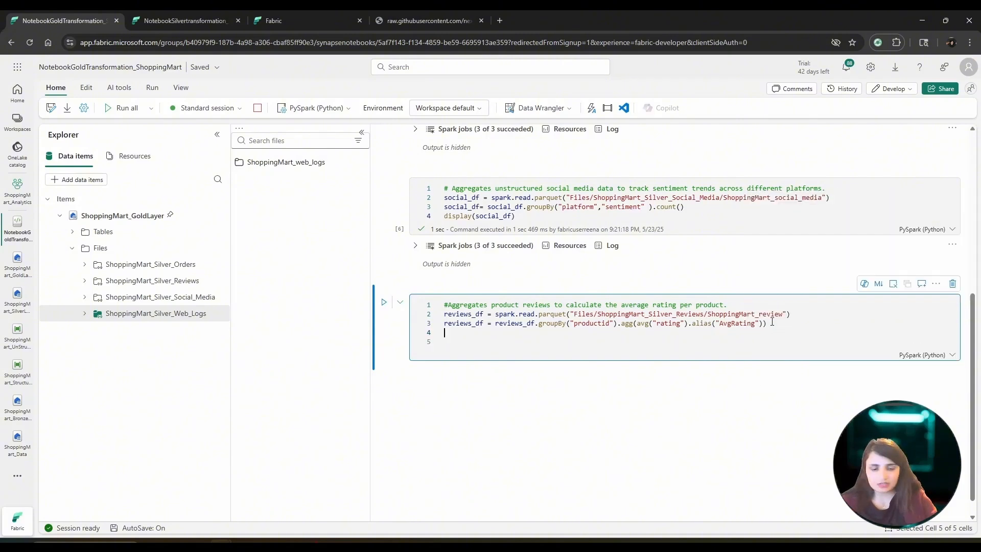
{"action": "type", "text": "display("}
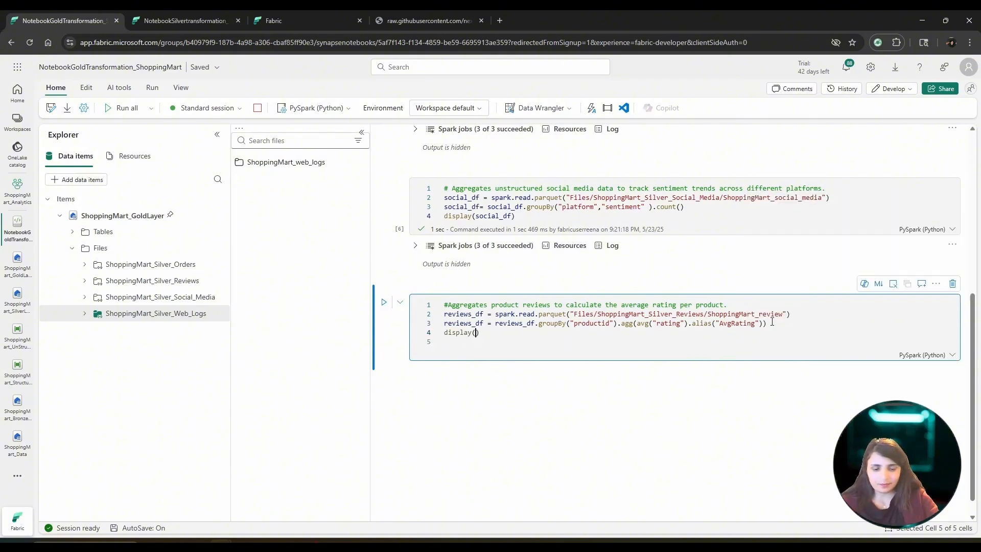
{"action": "type", "text": "reviews"}
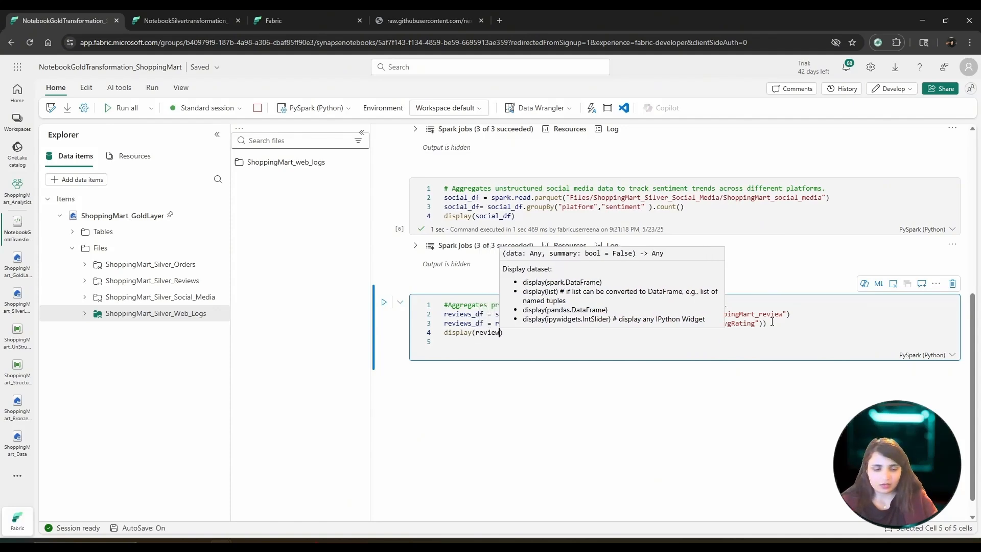
{"action": "type", "text": "_df)"}
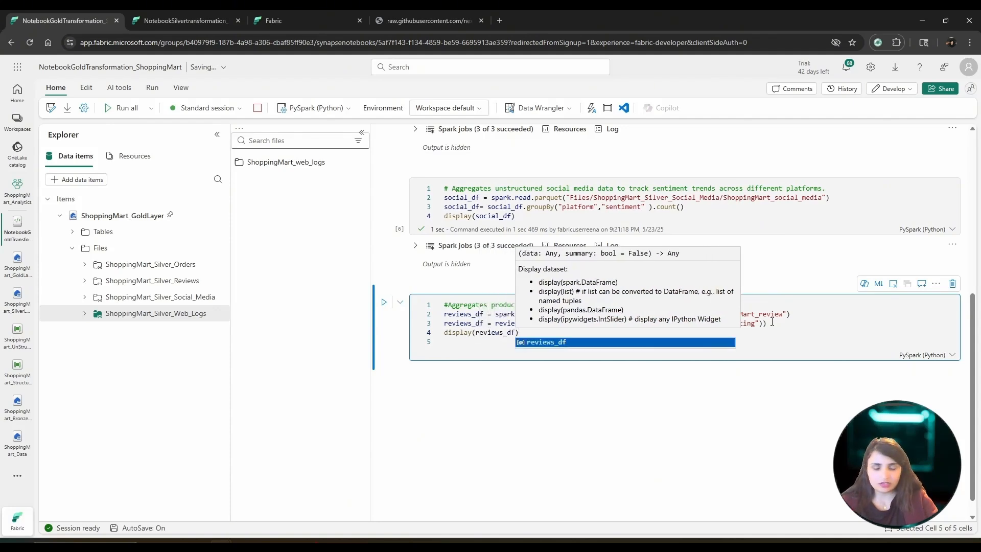
{"action": "left_click", "coordinate": [384, 302]}
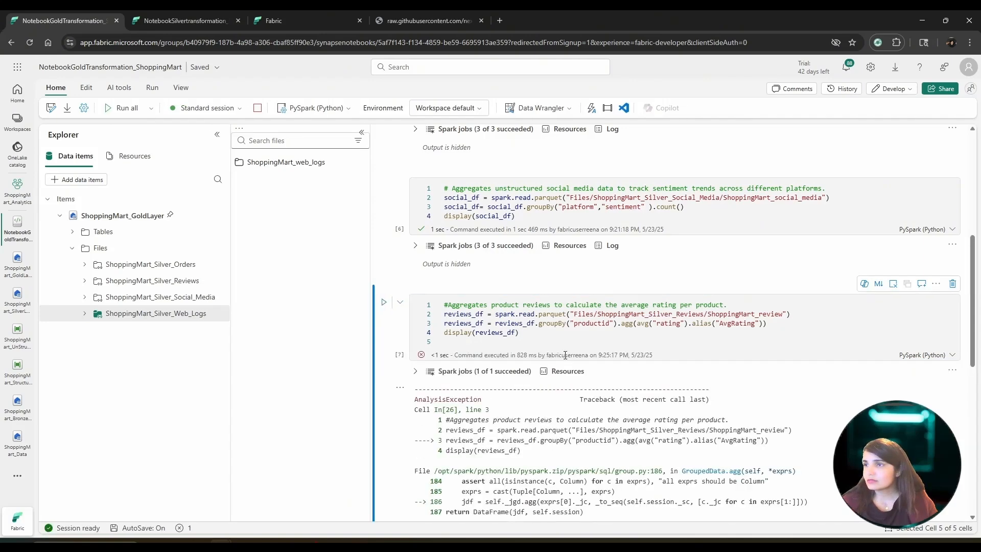
Correct the groupBy column in the product reviews cell to "product_id" and rerun the cell.
{"action": "scroll", "coordinate": [562, 389], "scroll_direction": "down", "scroll_amount": 5}
{"action": "scroll", "coordinate": [560, 428], "scroll_direction": "down", "scroll_amount": 2}
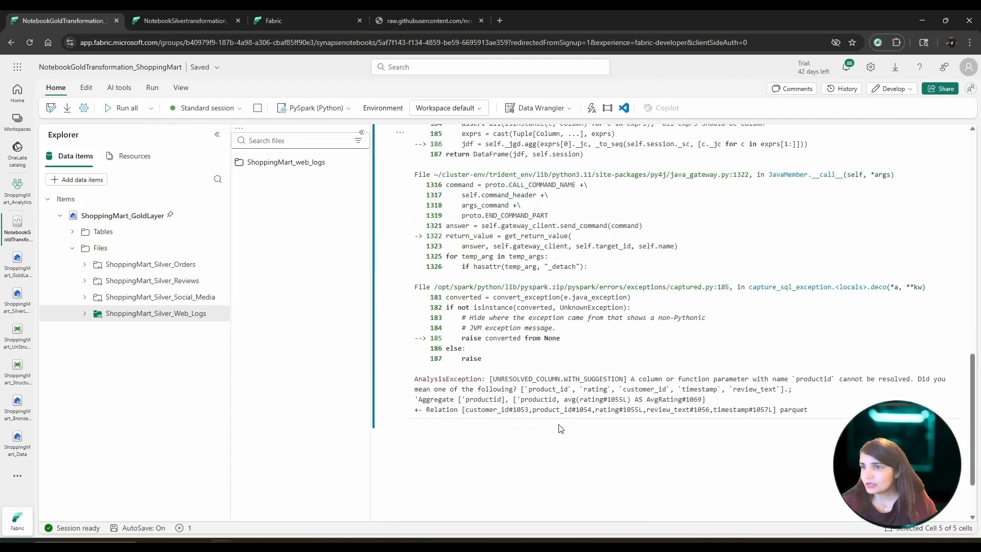
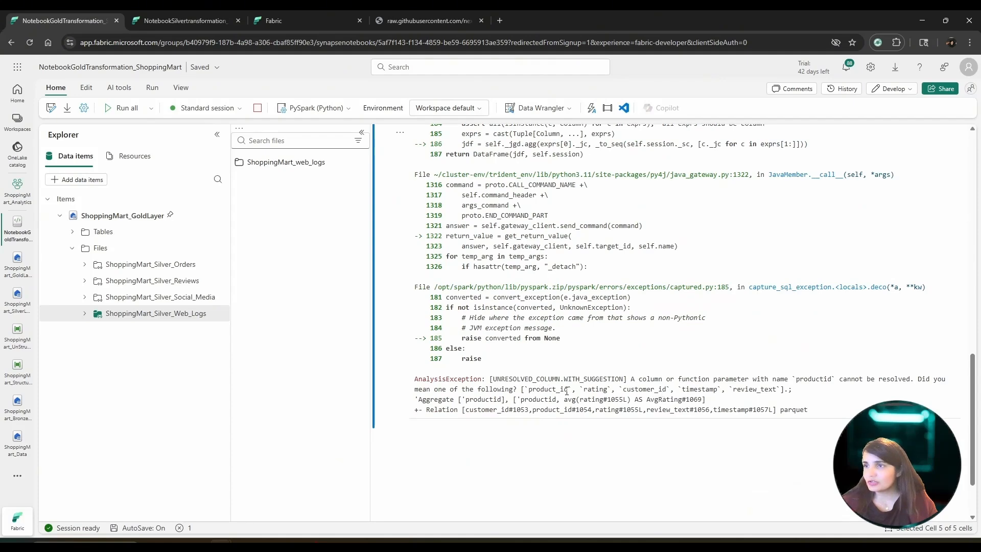
{"action": "scroll", "coordinate": [567, 387], "scroll_direction": "up", "scroll_amount": 7}
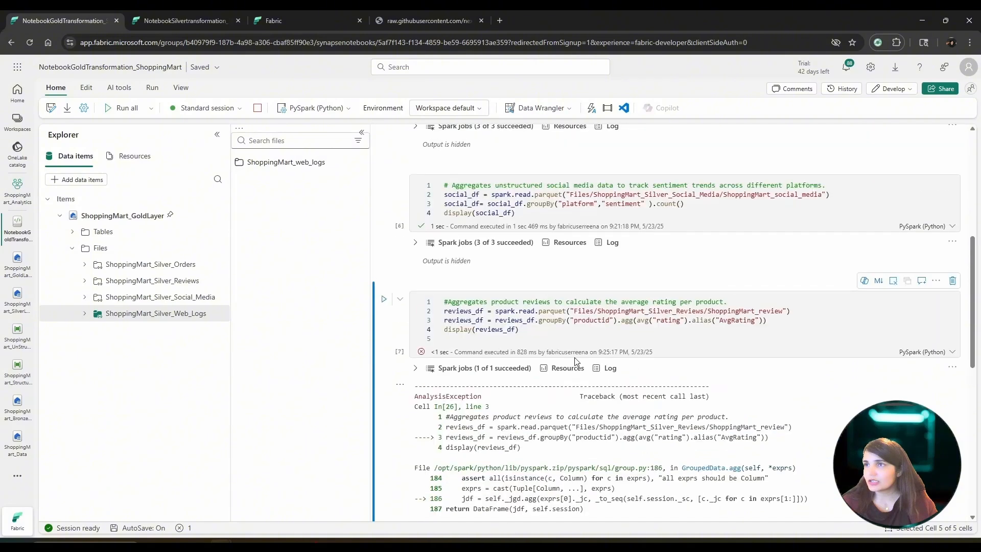
{"action": "left_click", "coordinate": [599, 325]}
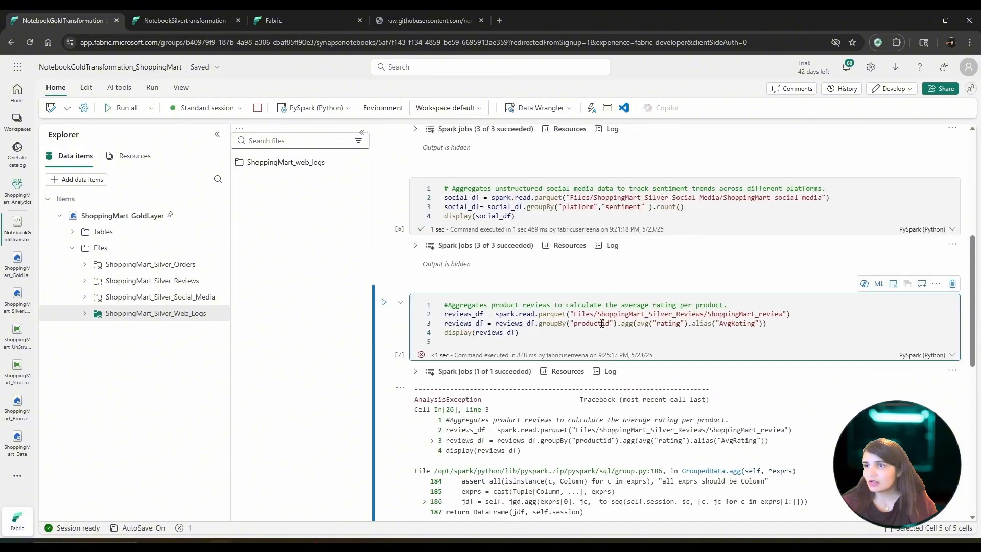
{"action": "type", "text": "_"}
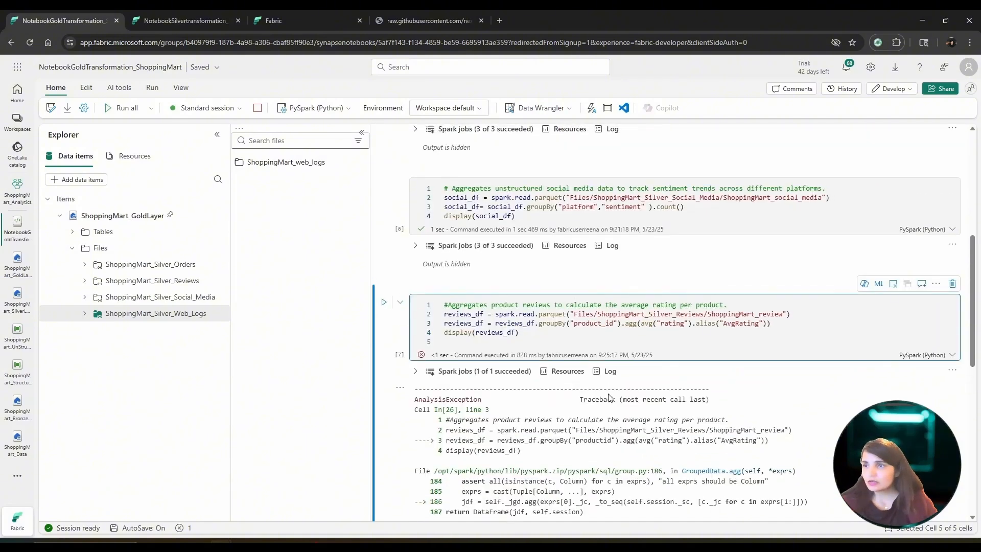
{"action": "scroll", "coordinate": [614, 464], "scroll_direction": "down", "scroll_amount": 3}
{"action": "scroll", "coordinate": [614, 463], "scroll_direction": "down", "scroll_amount": 4}
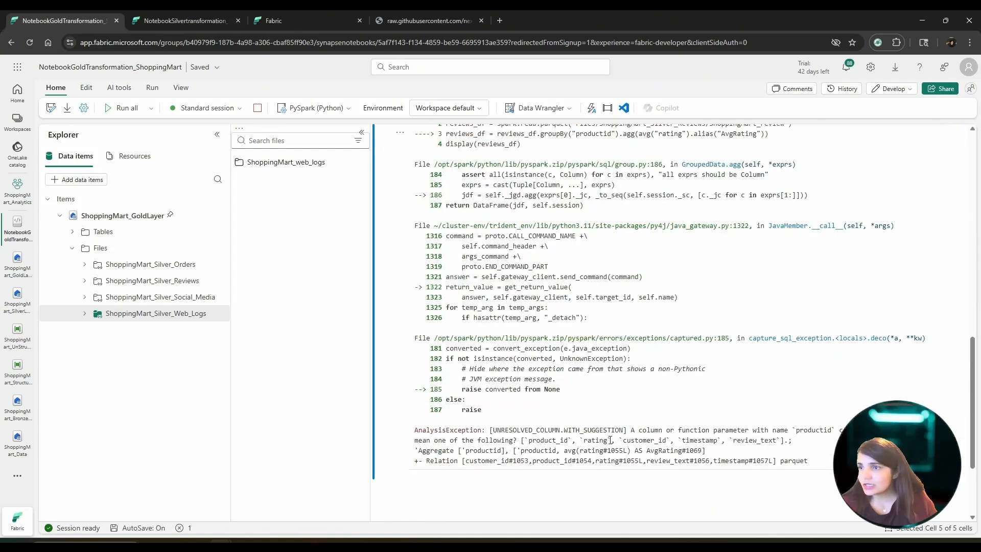
{"action": "scroll", "coordinate": [613, 463], "scroll_direction": "up", "scroll_amount": 6}
{"action": "scroll", "coordinate": [611, 440], "scroll_direction": "up", "scroll_amount": 3}
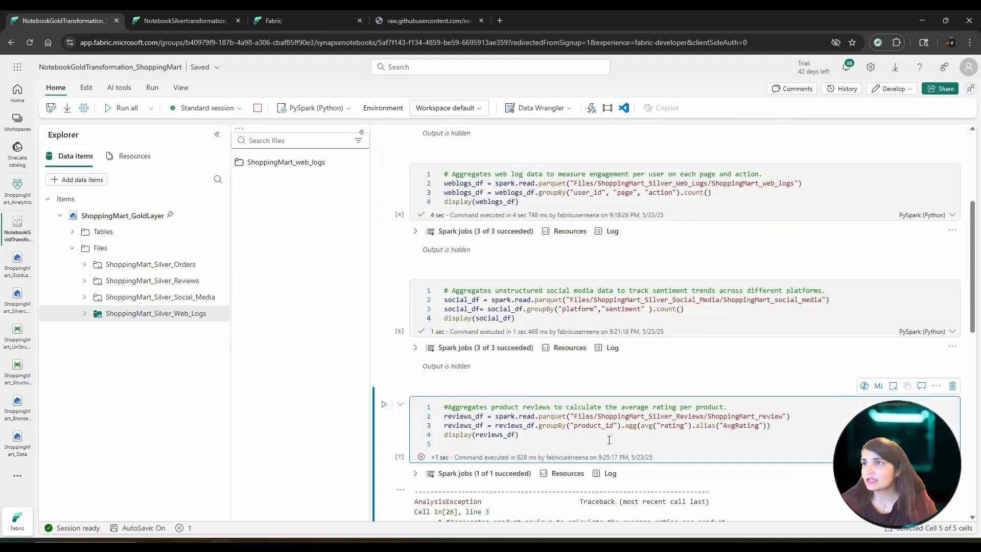
{"action": "left_click", "coordinate": [384, 403]}
Look through the average rating table per product and hide the output of the product reviews cell.
{"action": "scroll", "coordinate": [587, 431], "scroll_direction": "down", "scroll_amount": 2}
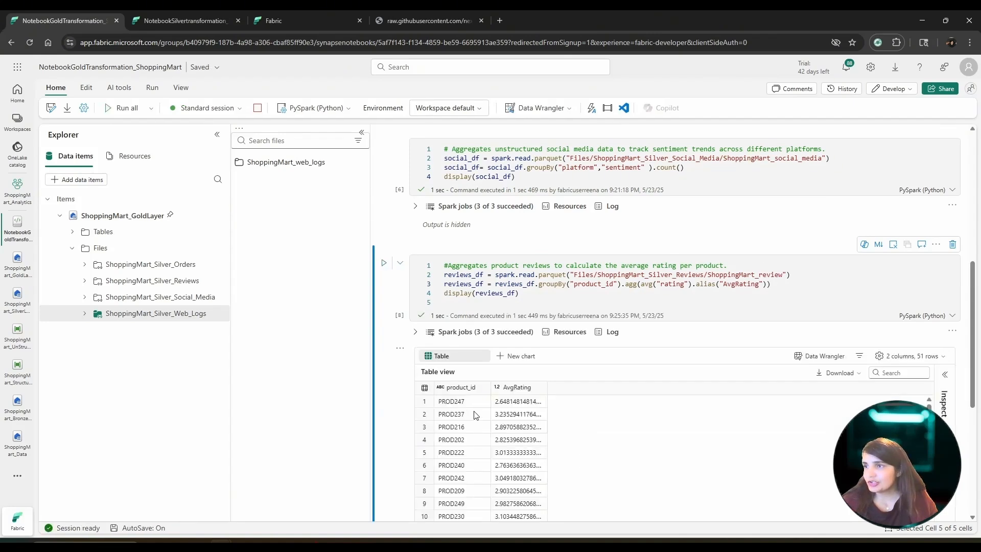
{"action": "scroll", "coordinate": [476, 437], "scroll_direction": "down", "scroll_amount": 3}
{"action": "scroll", "coordinate": [476, 438], "scroll_direction": "down", "scroll_amount": 8}
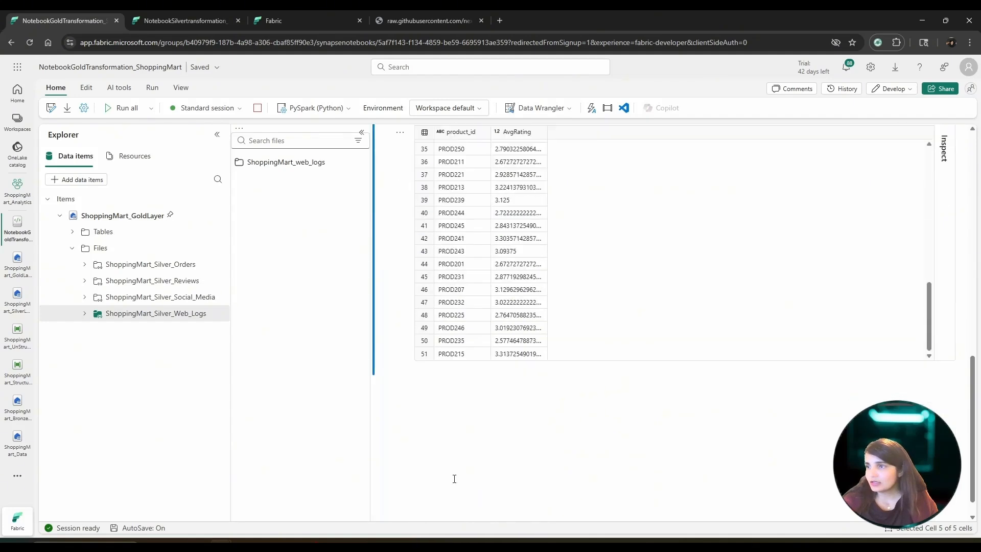
{"action": "scroll", "coordinate": [457, 465], "scroll_direction": "up", "scroll_amount": 3}
{"action": "scroll", "coordinate": [456, 465], "scroll_direction": "up", "scroll_amount": 10}
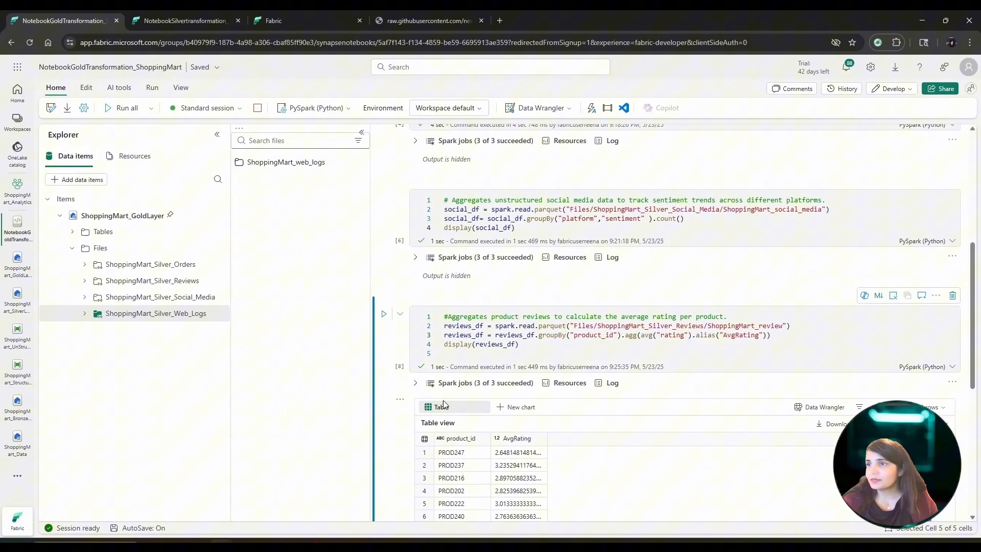
{"action": "left_click", "coordinate": [400, 399]}
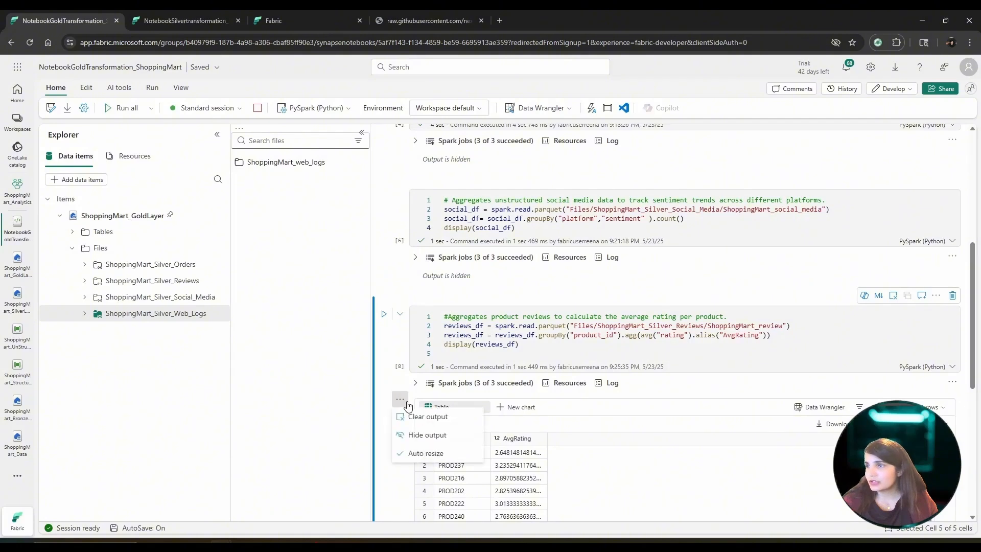
{"action": "left_click", "coordinate": [422, 436]}
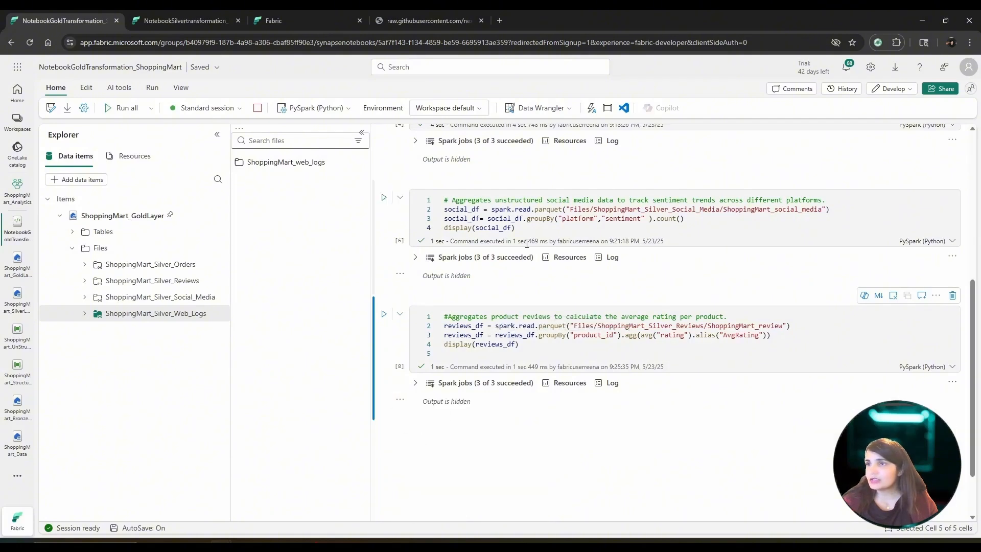
Add the line weblogs_df.write.mode("overwrite").parquet() below the groupBy line in the web logs aggregation cell.
{"action": "scroll", "coordinate": [521, 266], "scroll_direction": "up", "scroll_amount": 5}
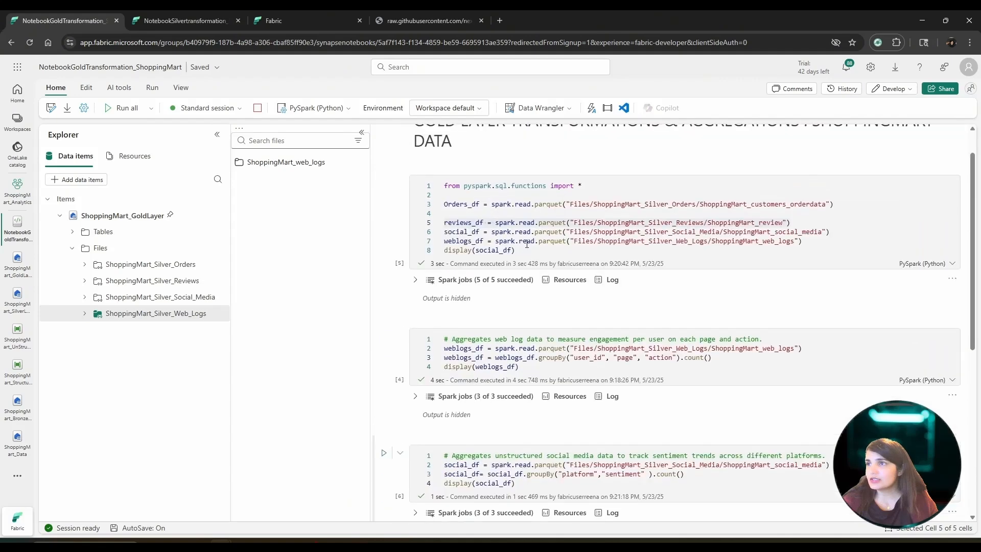
{"action": "left_click", "coordinate": [724, 360]}
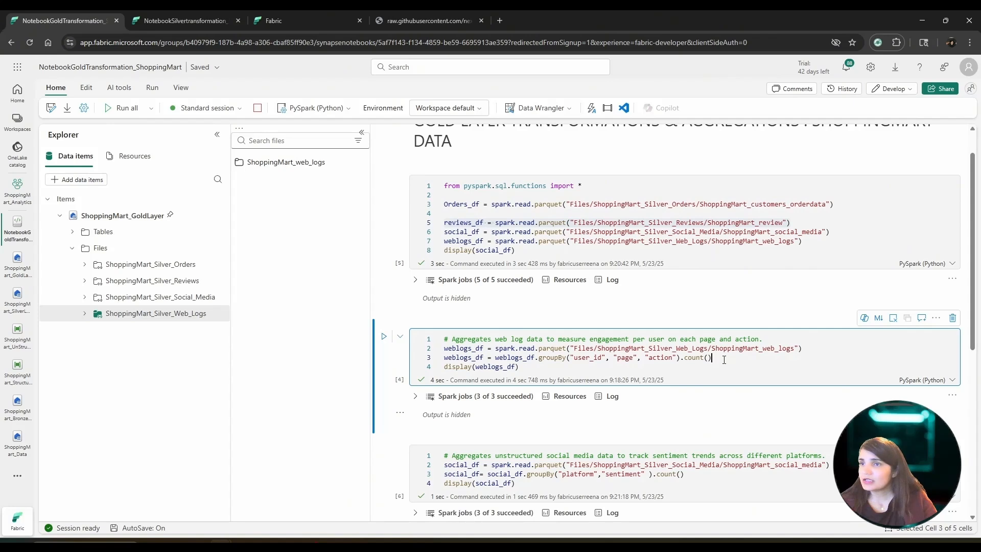
{"action": "key", "text": "Return"}
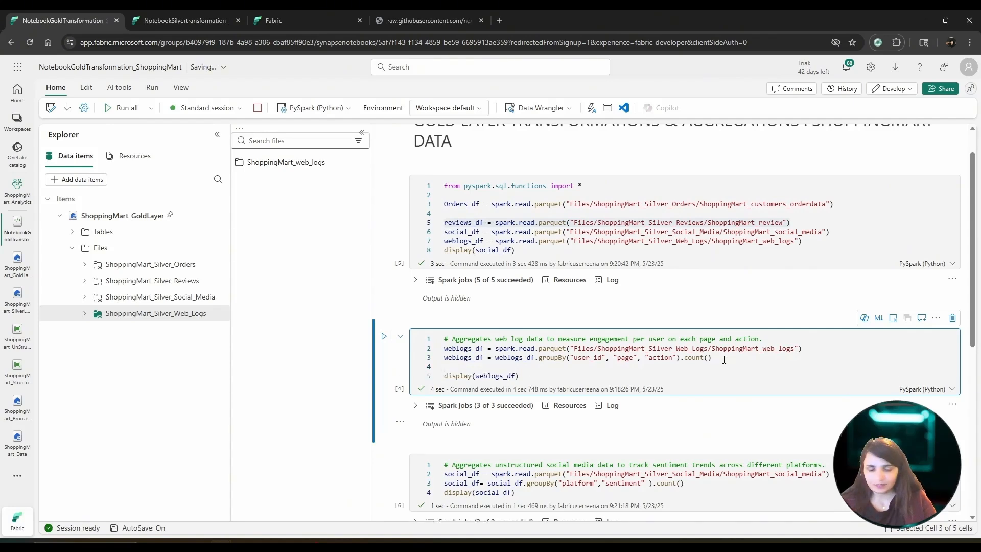
{"action": "type", "text": "weblo"}
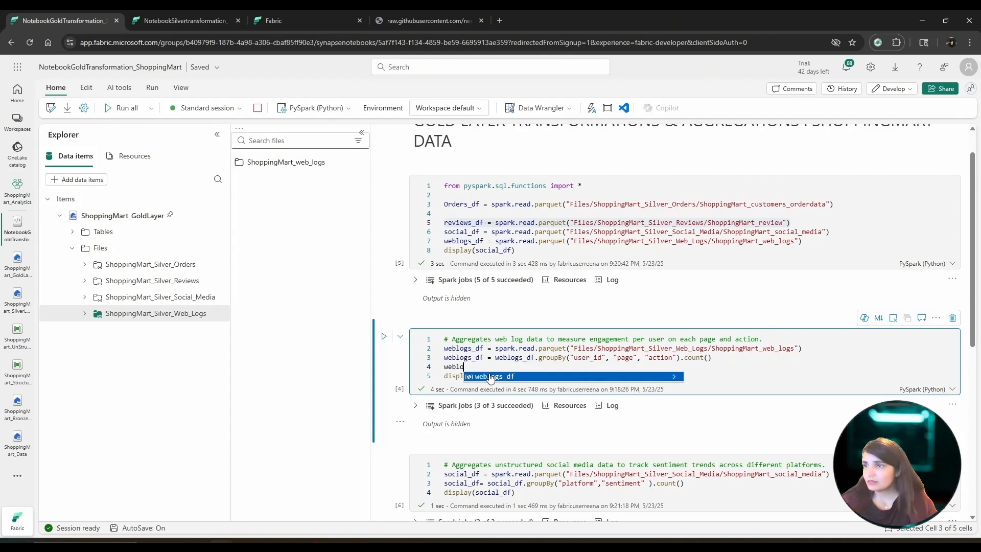
{"action": "key", "text": "Tab"}
{"action": "type", "text": ".write"}
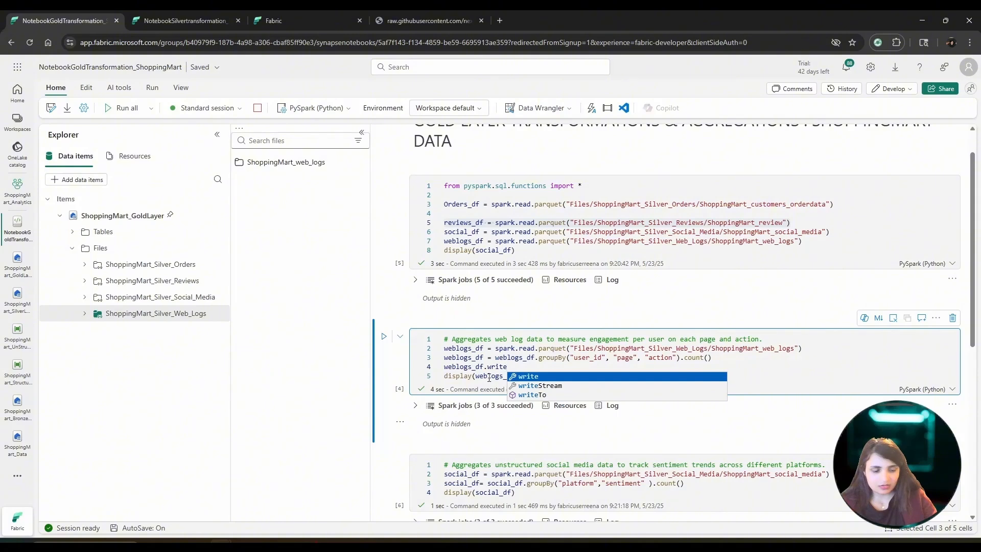
{"action": "type", "text": ".mode"}
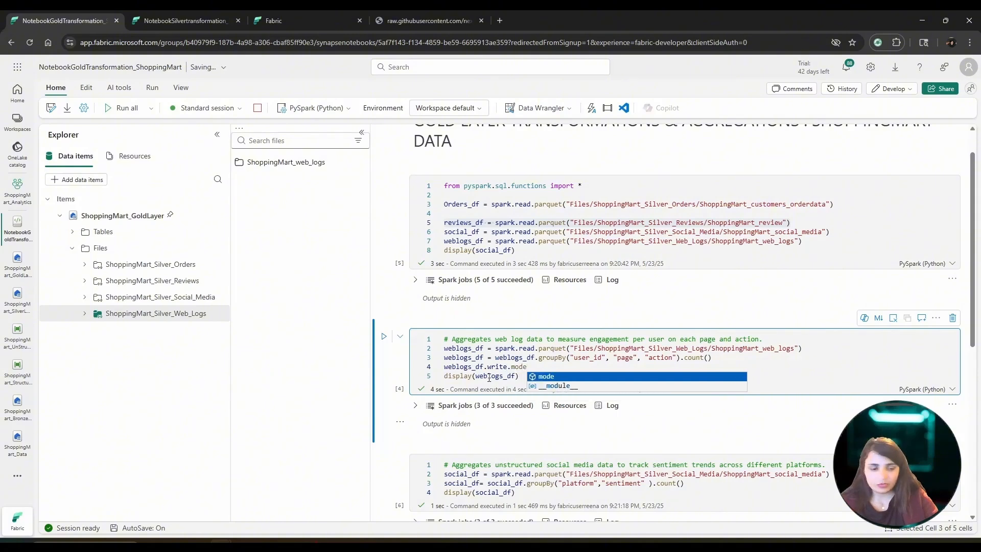
{"action": "type", "text": "(\"overwrite\")."}
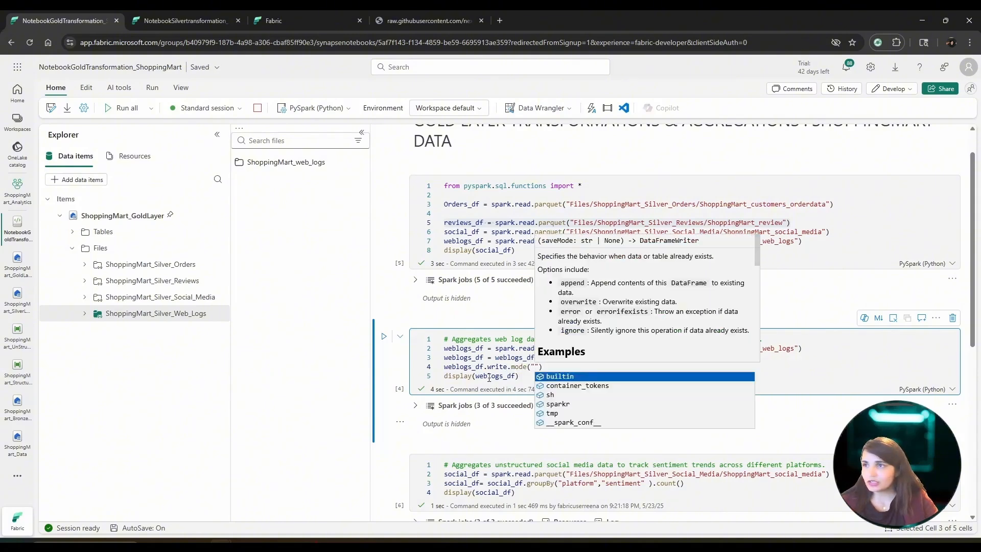
{"action": "type", "text": "parquet"}
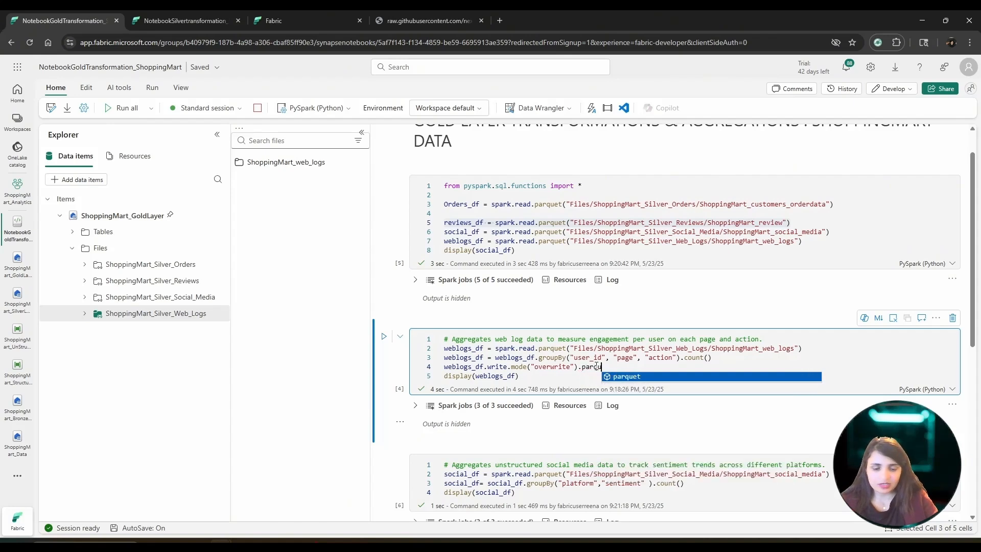
{"action": "left_click", "coordinate": [644, 377]}
{"action": "type", "text": "()"}
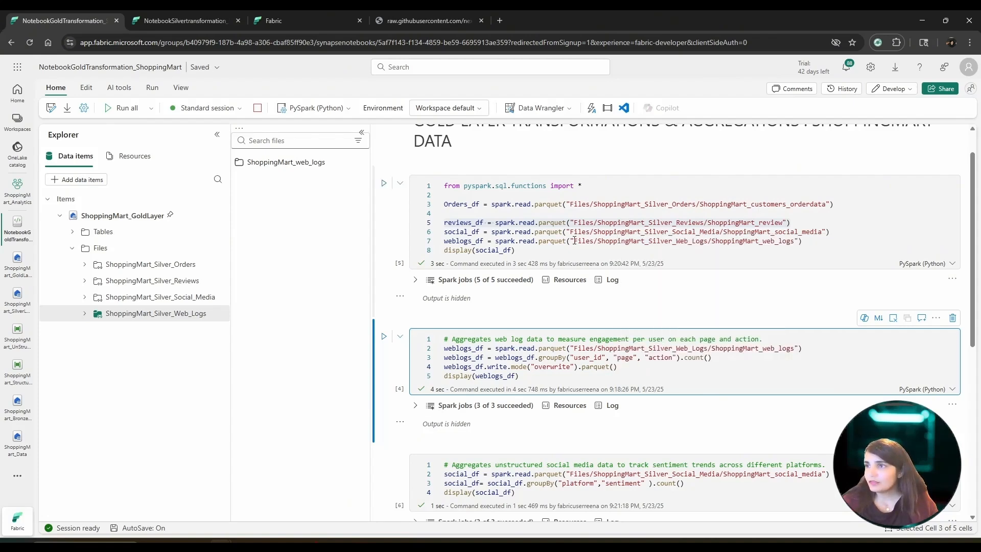
Copy the path Files/ShoppingMart_Silver_Web_Logs/ShoppingMart_web_logs from the data-loading cell into the parquet() write call, enclosed in double quotes.
{"action": "left_click_drag", "start_coordinate": [574, 240], "coordinate": [795, 241]}
{"action": "key", "text": "ctrl+c"}
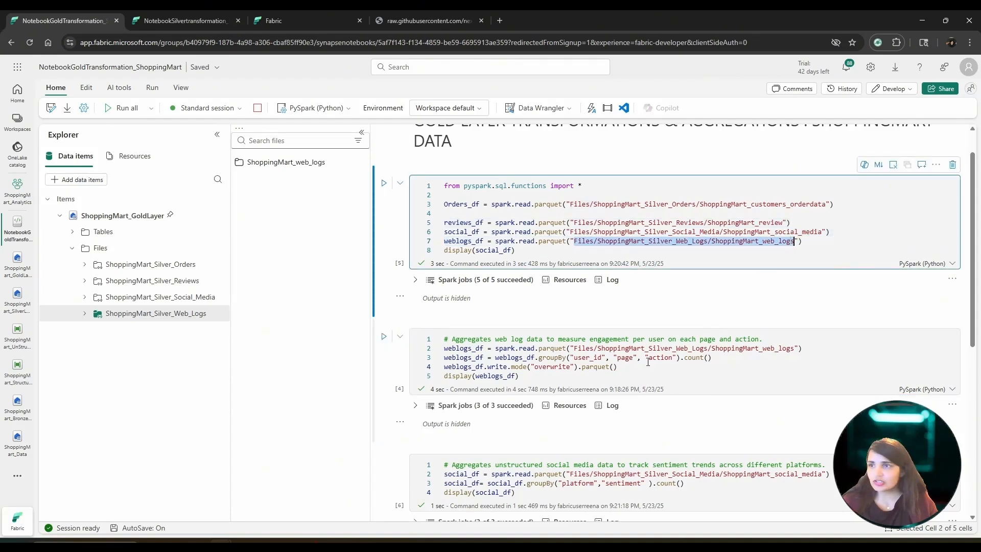
{"action": "left_click", "coordinate": [613, 367]}
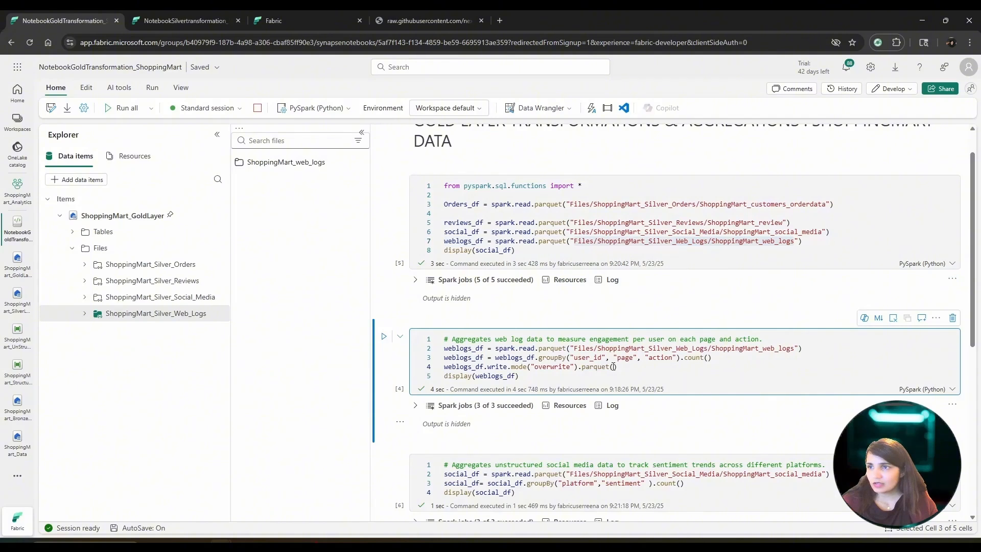
{"action": "key", "text": "ctrl+v"}
{"action": "left_click", "coordinate": [615, 366]}
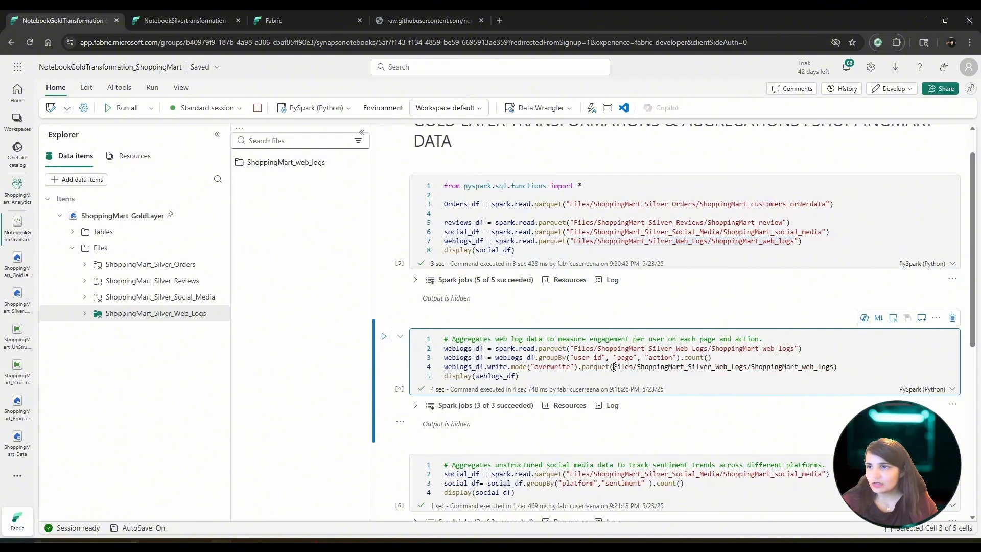
{"action": "type", "text": "\""}
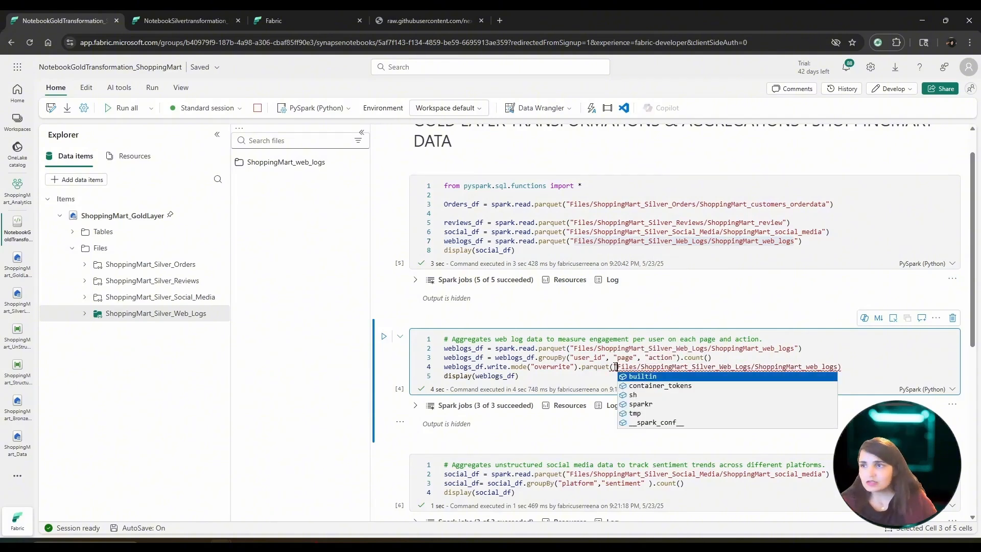
{"action": "left_click", "coordinate": [838, 367]}
{"action": "type", "text": "\""}
Replace Silver with Gold in the web logs write path, making the folder ShoppingMart_Gold_Web_Logs.
{"action": "left_click", "coordinate": [715, 367]}
{"action": "key", "text": "BackSpace"}
{"action": "key", "text": "BackSpace"}
{"action": "key", "text": "BackSpace"}
{"action": "key", "text": "BackSpace"}
{"action": "key", "text": "BackSpace"}
{"action": "key", "text": "BackSpace"}
{"action": "type", "text": "Gold"}
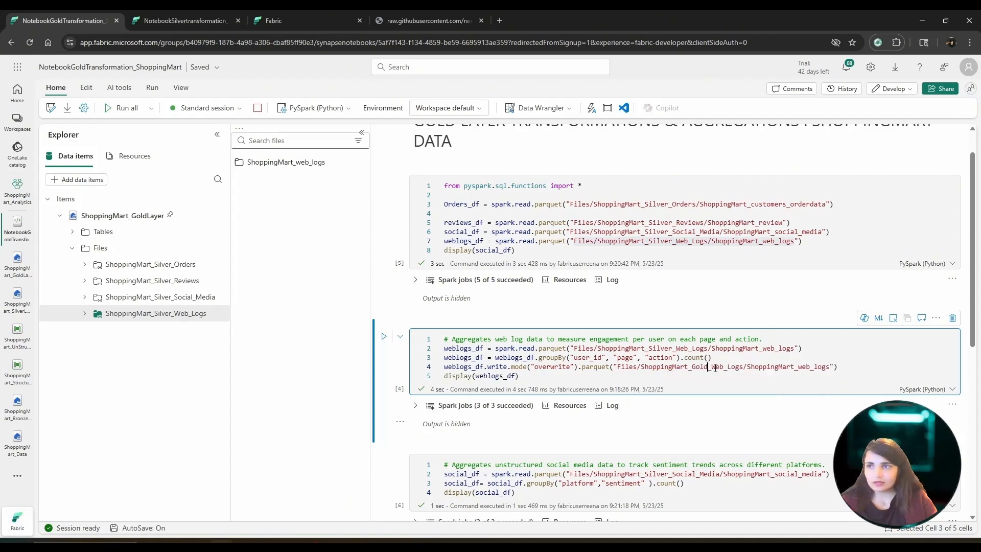
Comment out the display(weblogs_df) line in the web logs aggregation cell with a #.
{"action": "left_click", "coordinate": [706, 381]}
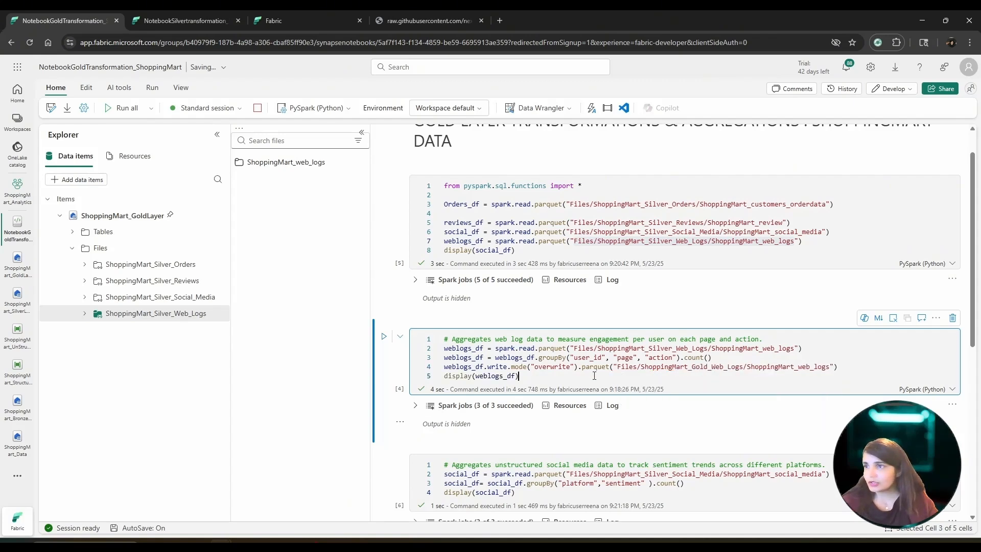
{"action": "double_click", "coordinate": [446, 377]}
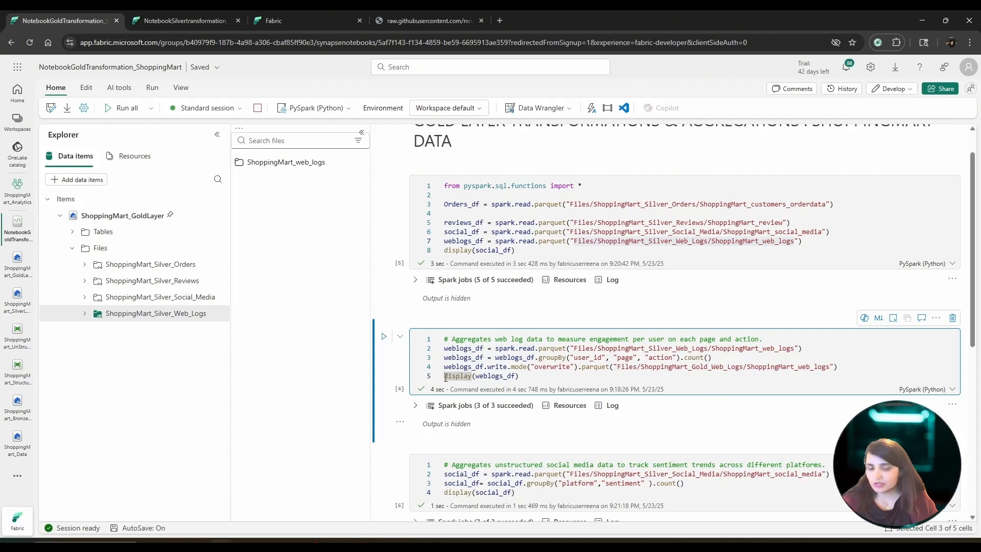
{"action": "left_click", "coordinate": [446, 377]}
{"action": "type", "text": "#"}
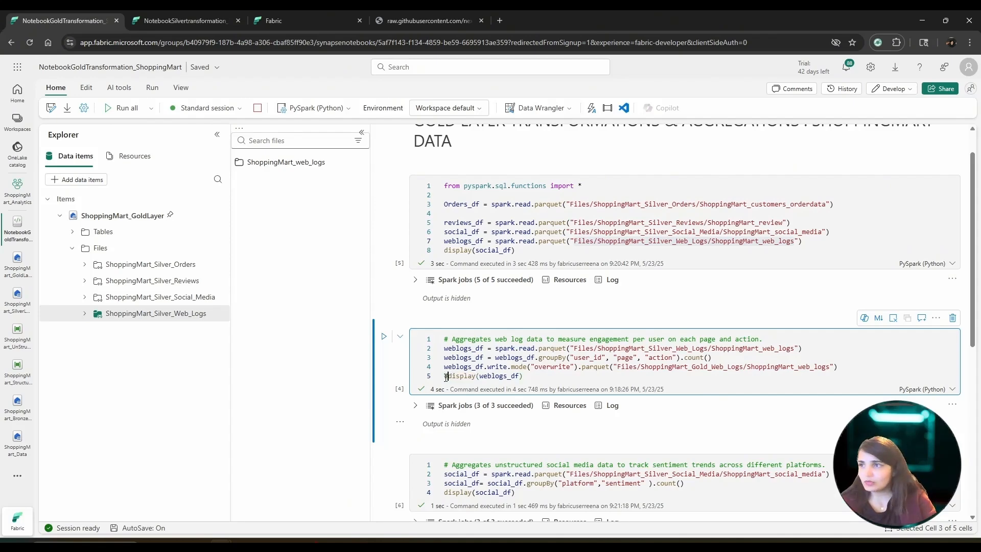
Add the web logs write line below the groupBy line in the social media aggregation cell, changing its DataFrame to social_df.
{"action": "scroll", "coordinate": [462, 377], "scroll_direction": "down", "scroll_amount": 2}
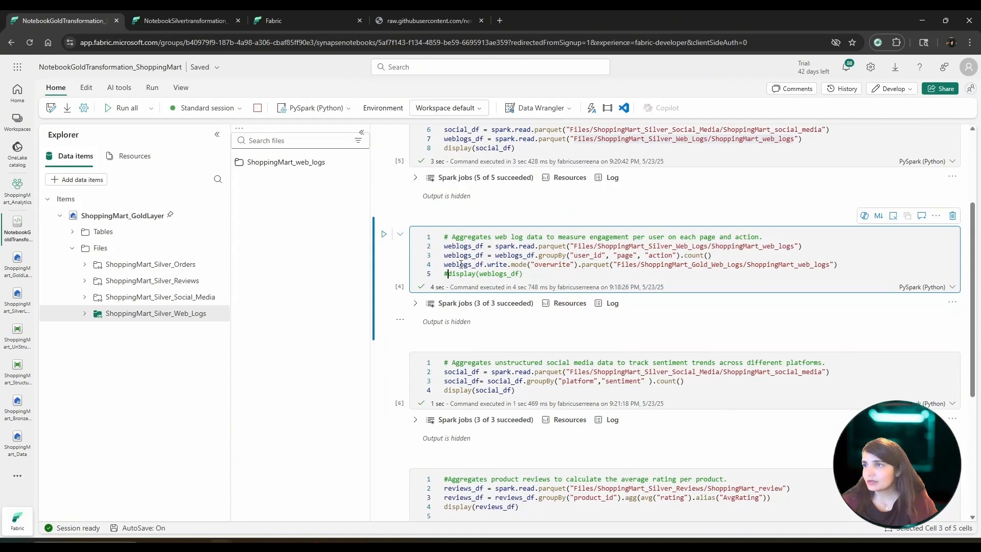
{"action": "left_click", "coordinate": [703, 385]}
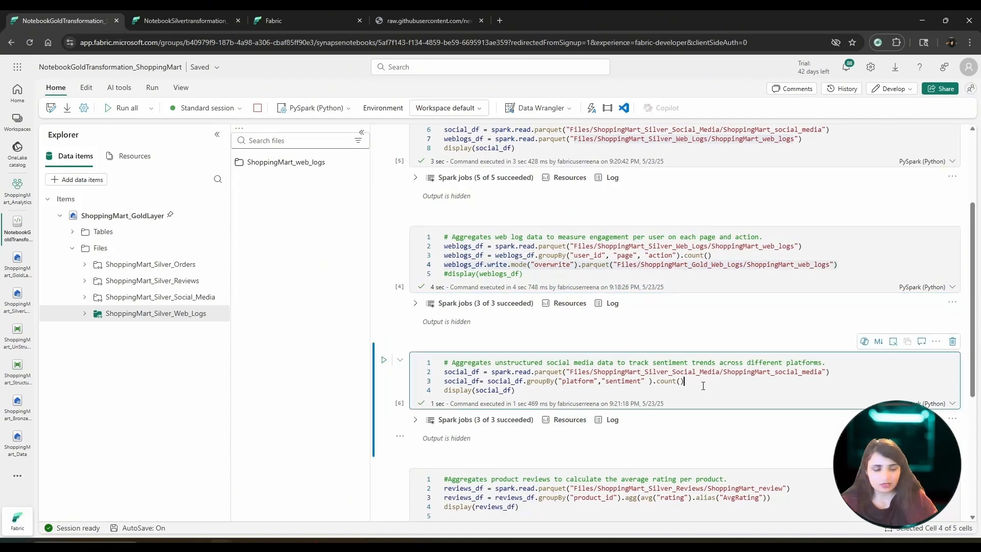
{"action": "key", "text": "Return"}
{"action": "type", "text": "weblogs_df.write.mode(\"overwrite\").parquet(\"Files/ShoppingMart_Gold_Web_Logs/ShoppingMart_web_logs\")"}
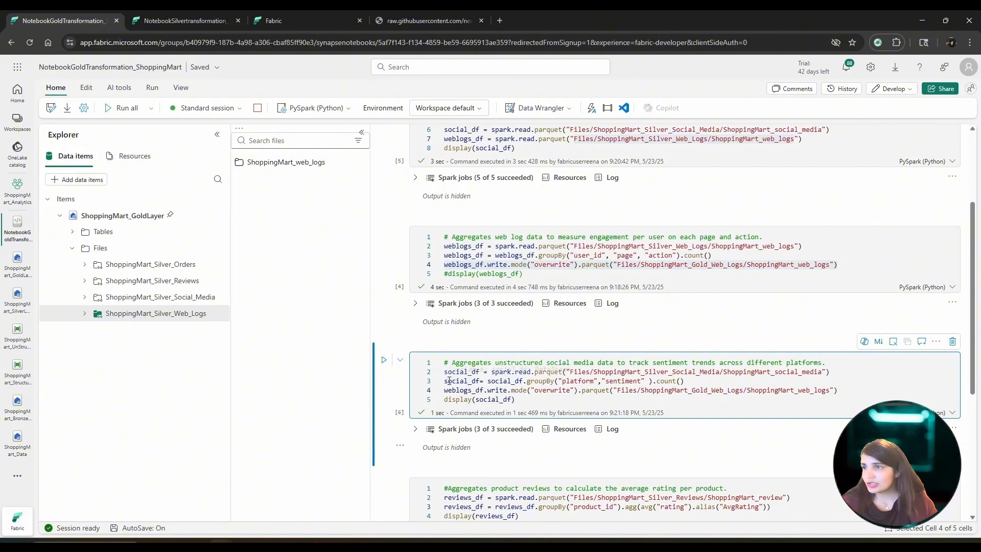
{"action": "left_click_drag", "start_coordinate": [443, 381], "coordinate": [484, 391]}
{"action": "type", "text": "social_df"}
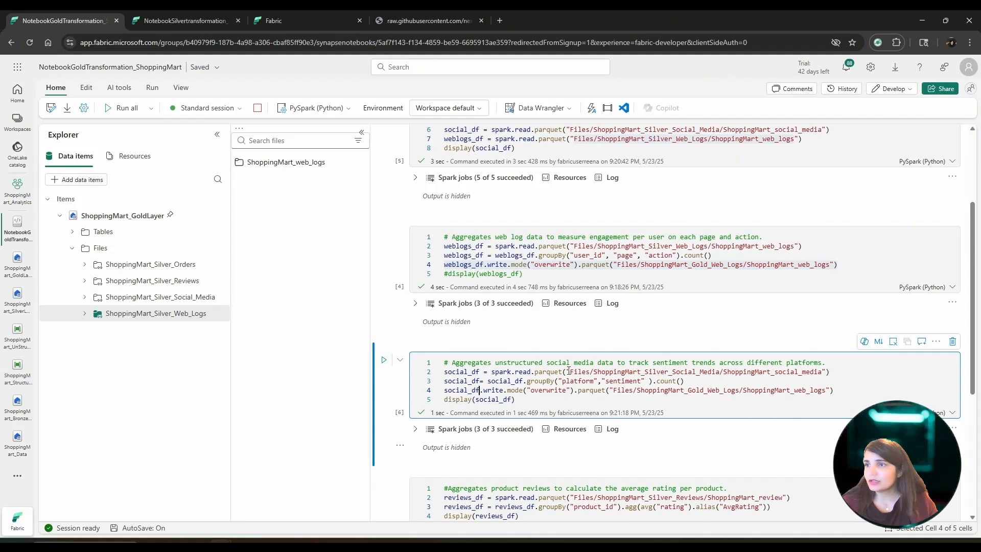
Replace the path in the social_df write call with Files/ShoppingMart_Silver_Social_Media/ShoppingMart_social_media, copied from the cell's read line.
{"action": "left_click_drag", "start_coordinate": [570, 371], "coordinate": [824, 370]}
{"action": "key", "text": "ctrl+c"}
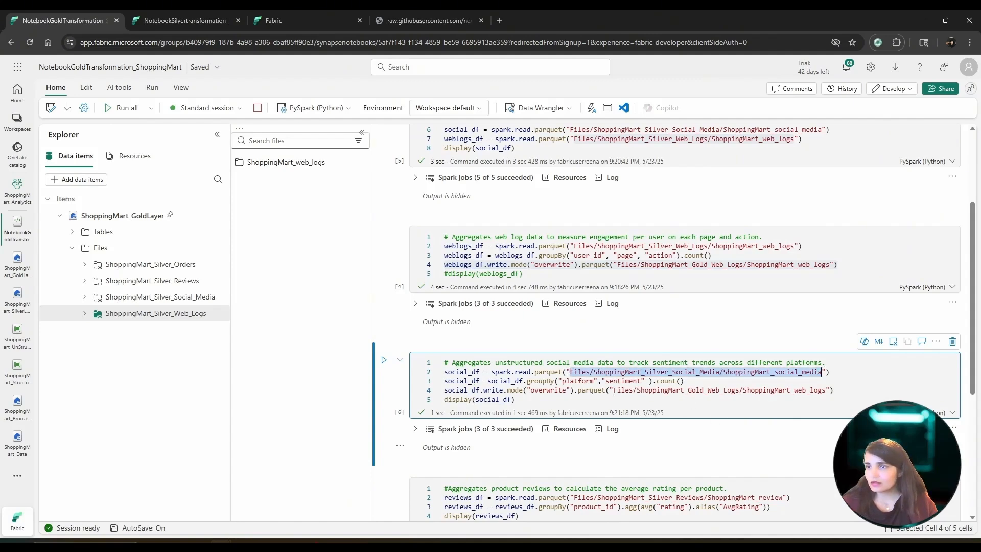
{"action": "left_click_drag", "start_coordinate": [614, 392], "coordinate": [826, 393]}
{"action": "key", "text": "ctrl+v"}
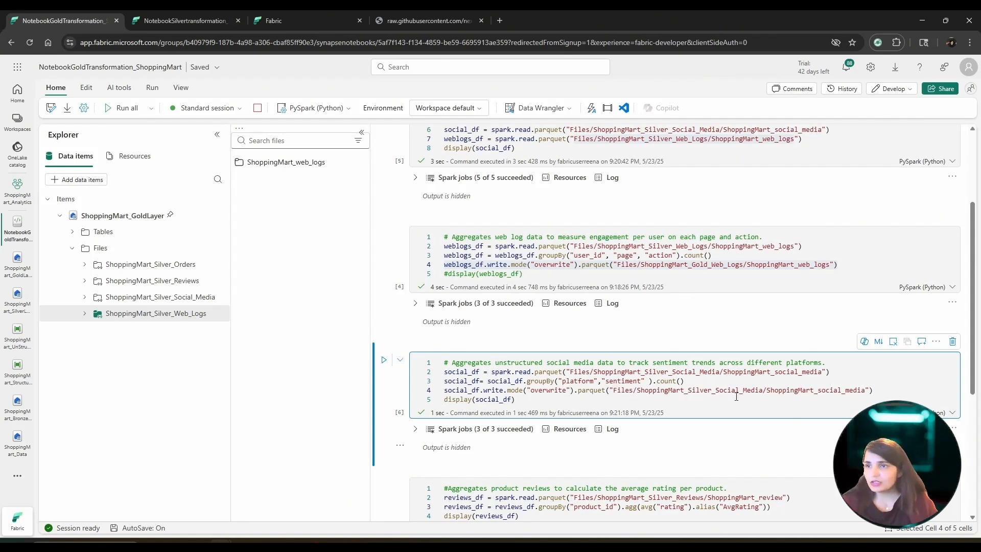
Replace Silver with Gold in the social media write path, making the folder ShoppingMart_Gold_Social_Media.
{"action": "left_click", "coordinate": [712, 390]}
{"action": "key", "text": "BackSpace"}
{"action": "key", "text": "BackSpace"}
{"action": "key", "text": "BackSpace"}
{"action": "key", "text": "BackSpace"}
{"action": "key", "text": "BackSpace"}
{"action": "key", "text": "BackSpace"}
{"action": "type", "text": "Gold"}
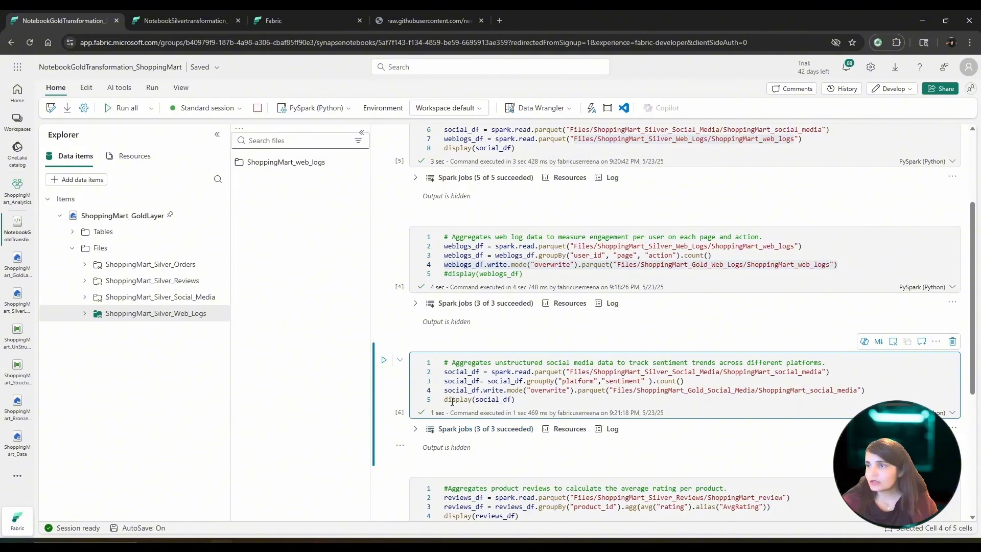
Comment out the display(social_df) line in the social media aggregation cell with a #.
{"action": "double_click", "coordinate": [445, 401]}
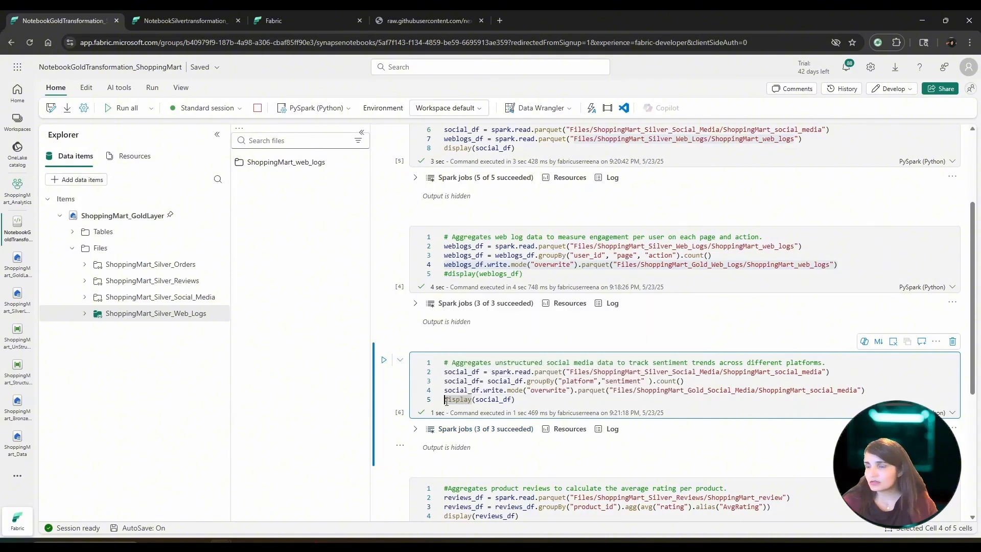
{"action": "left_click", "coordinate": [446, 402]}
{"action": "type", "text": "#"}
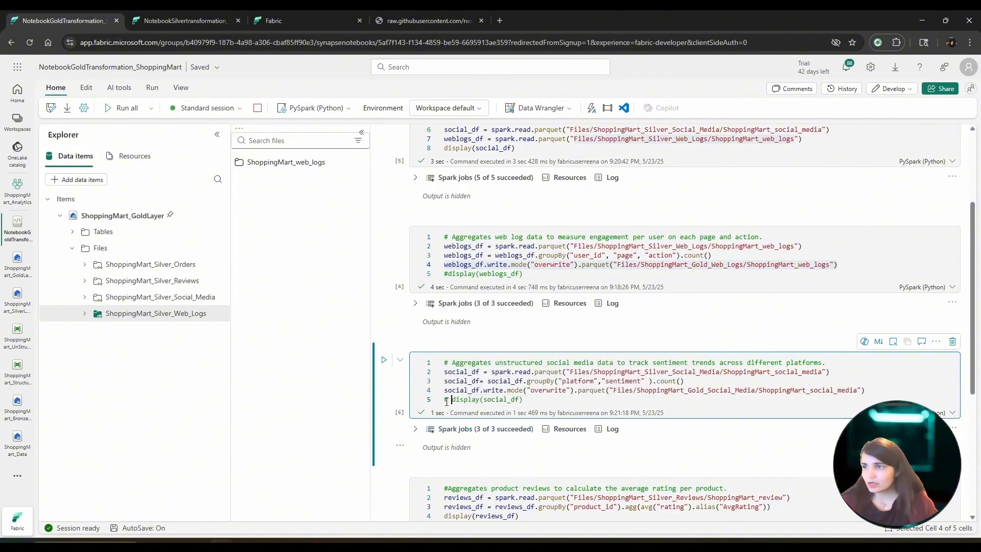
Add the social media write line below the groupBy line in the reviews aggregation cell, changing its DataFrame to reviews_df.
{"action": "scroll", "coordinate": [497, 397], "scroll_direction": "down", "scroll_amount": 1}
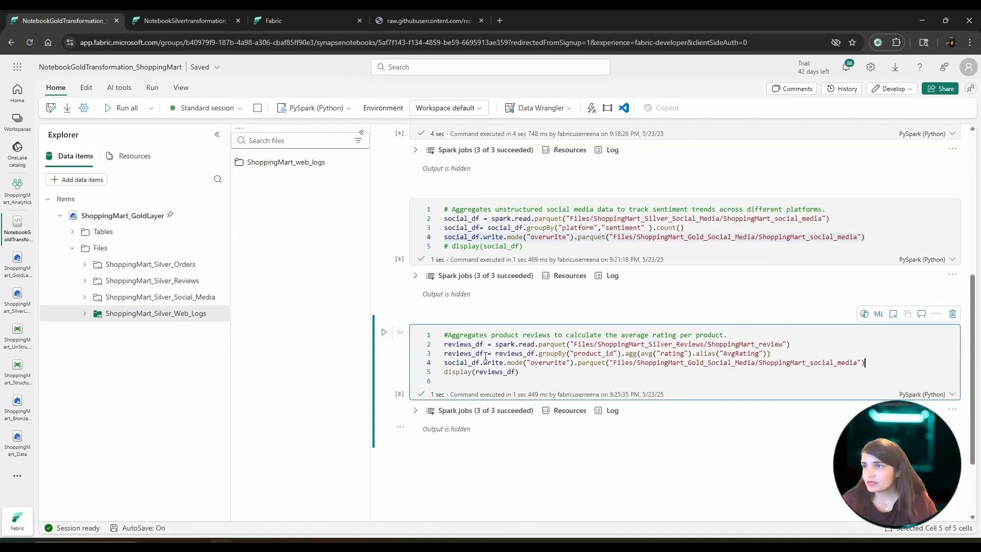
{"action": "mouse_move", "coordinate": [485, 356]}
{"action": "left_mouse_down"}
{"action": "mouse_move", "coordinate": [444, 357]}
{"action": "mouse_move", "coordinate": [477, 364]}
{"action": "left_mouse_up"}
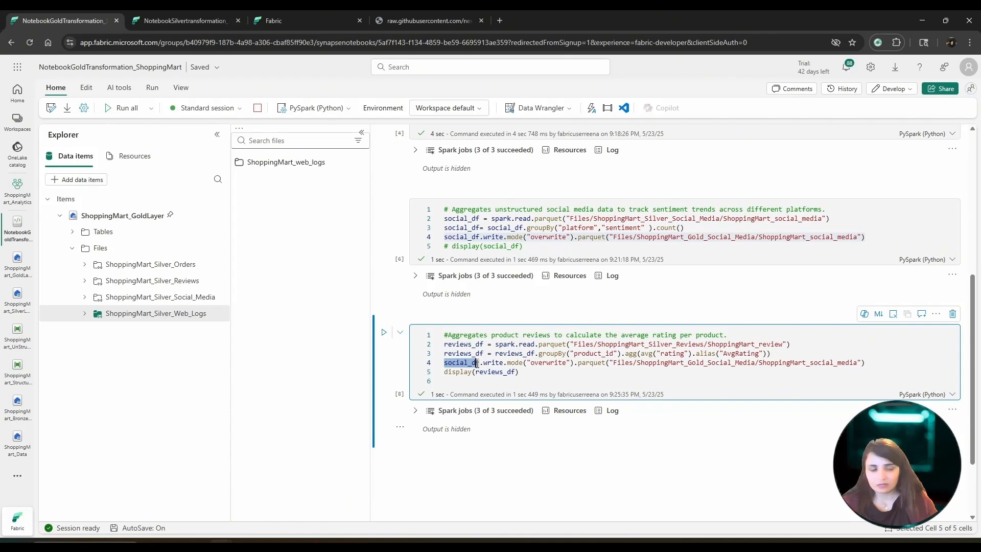
{"action": "type", "text": "reviews_df"}
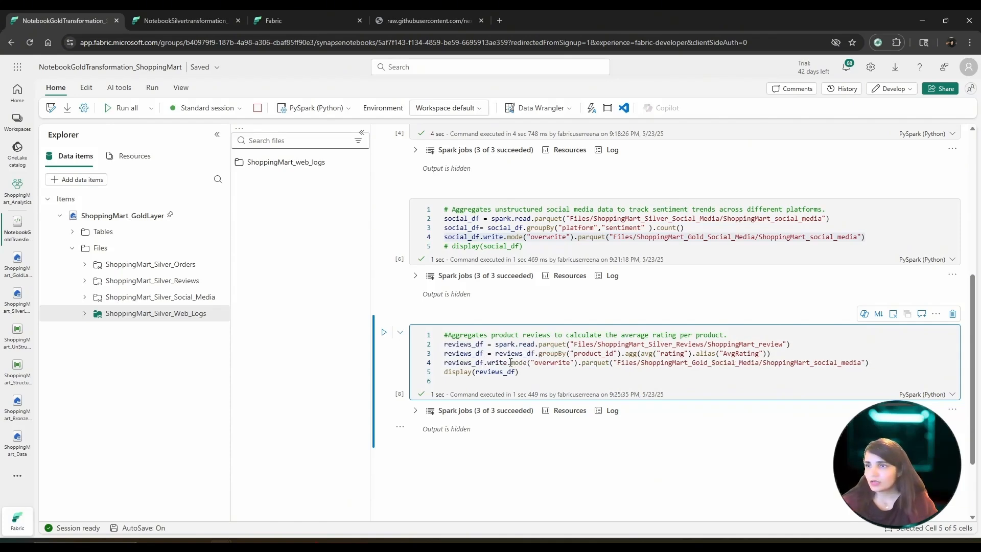
Replace the reviews_df write path with "Files/ShoppingMart_Silver_Reviews/ShoppingMart_review" copied from the read line, keeping only one pair of parentheses.
{"action": "left_click_drag", "start_coordinate": [567, 343], "coordinate": [791, 344]}
{"action": "key", "text": "ctrl+c"}
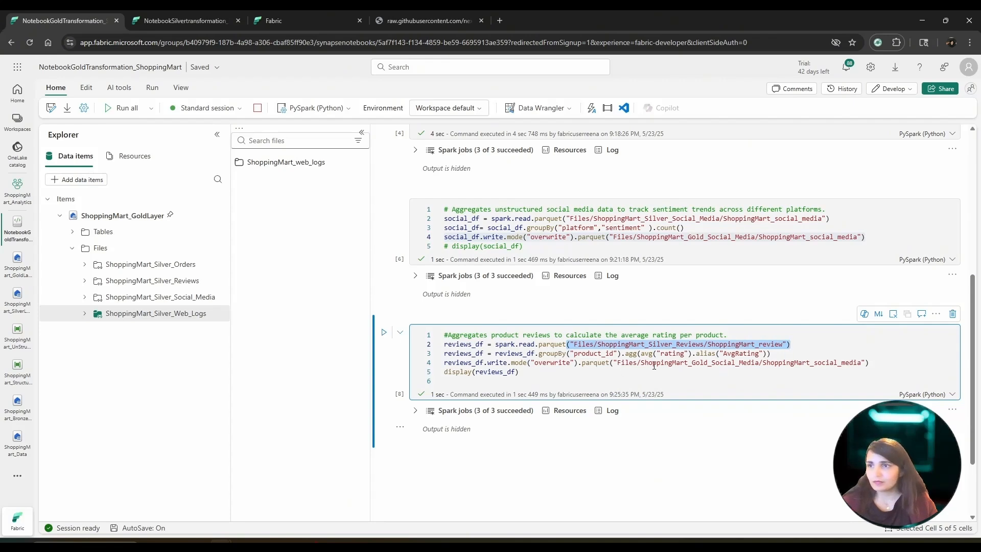
{"action": "left_click", "coordinate": [613, 363]}
{"action": "left_click_drag", "start_coordinate": [613, 362], "coordinate": [862, 363]}
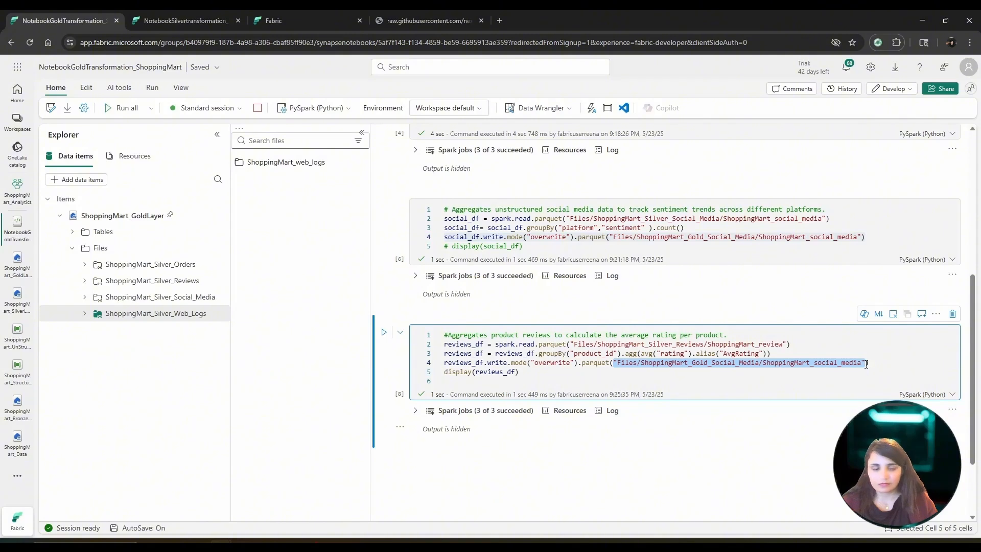
{"action": "key", "text": "ctrl+v"}
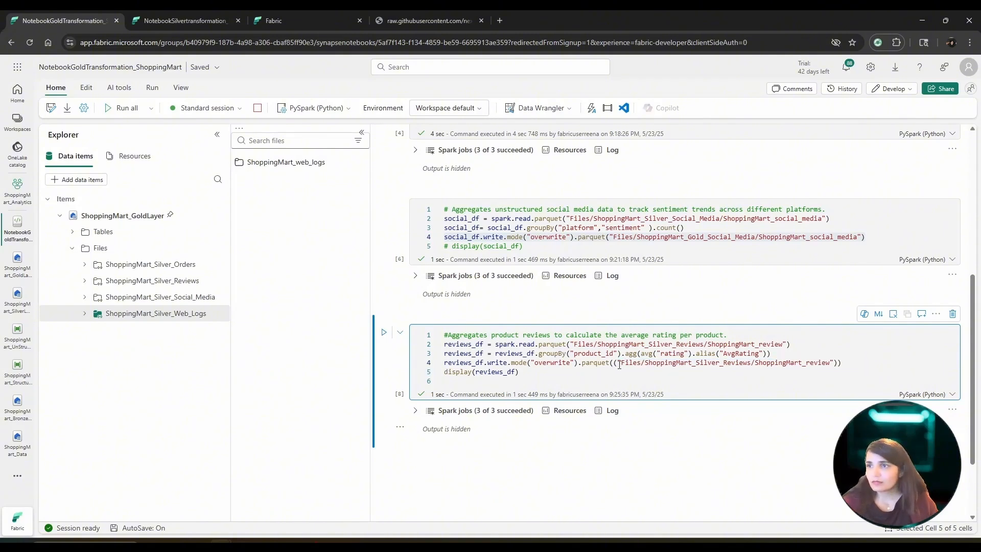
{"action": "left_click", "coordinate": [619, 363]}
{"action": "key", "text": "BackSpace"}
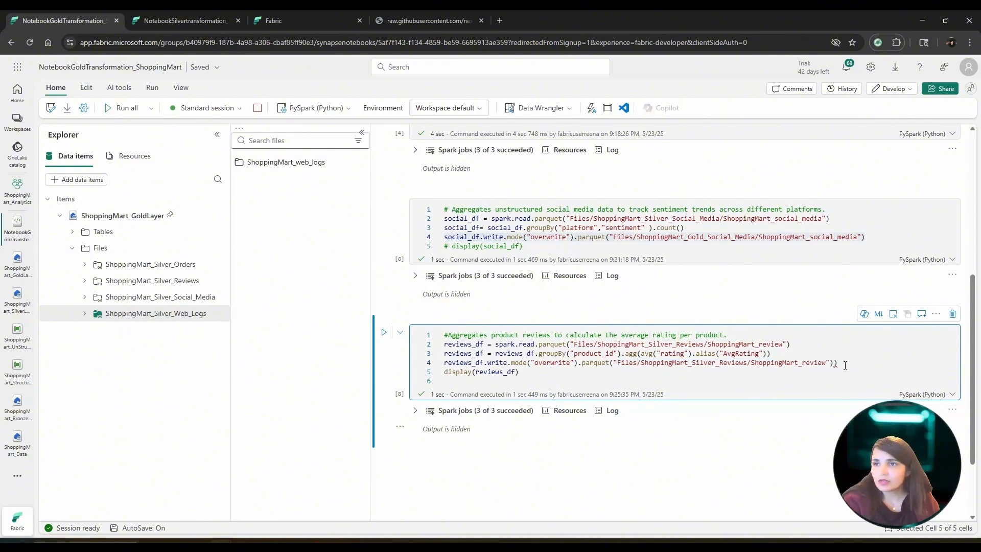
{"action": "left_click", "coordinate": [833, 364]}
{"action": "key", "text": "BackSpace"}
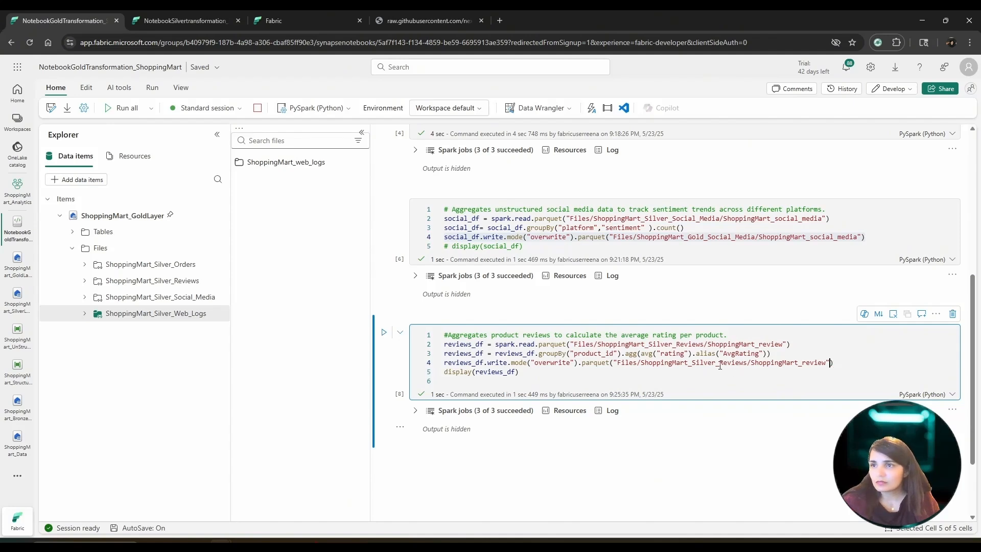
Replace Silver with Gold in the reviews write path, making the folder ShoppingMart_Gold_Reviews.
{"action": "left_click", "coordinate": [714, 364]}
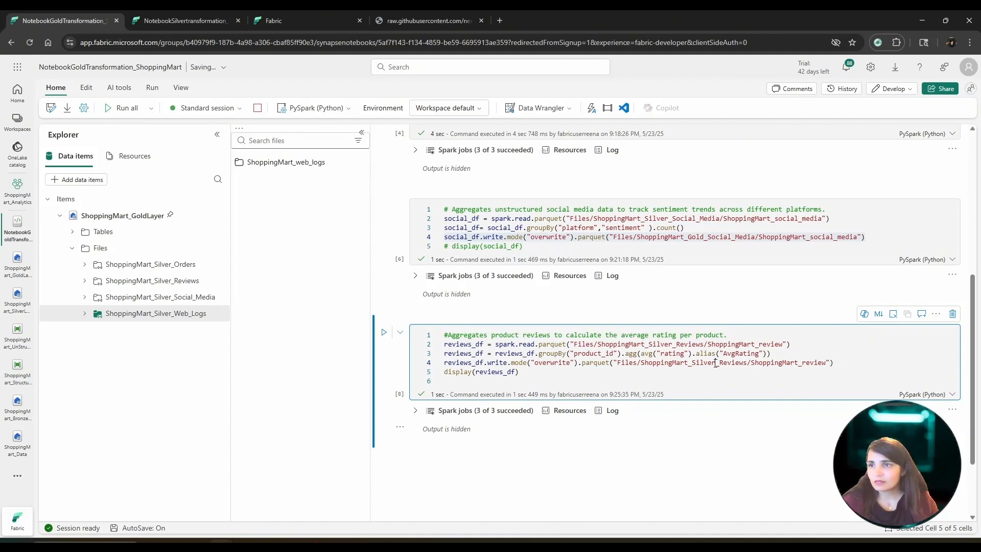
{"action": "key", "text": "BackSpace"}
{"action": "key", "text": "BackSpace"}
{"action": "key", "text": "BackSpace"}
{"action": "key", "text": "BackSpace"}
{"action": "key", "text": "BackSpace"}
{"action": "key", "text": "BackSpace"}
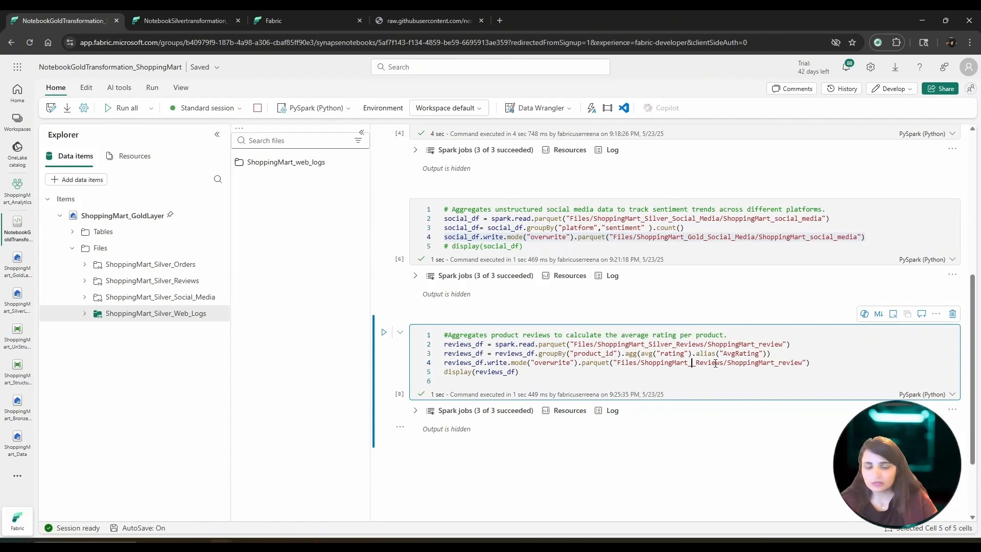
{"action": "type", "text": "GOld"}
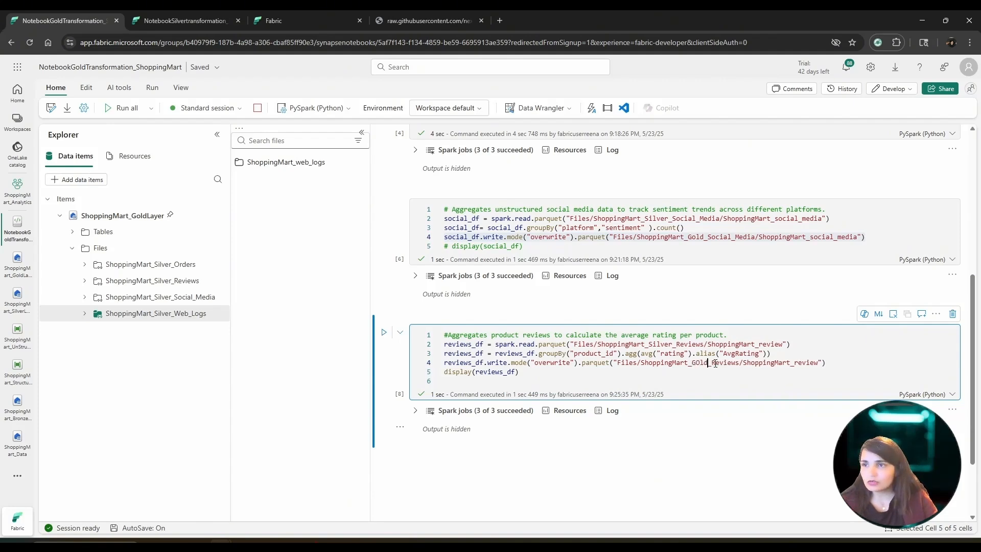
{"action": "key", "text": "BackSpace"}
{"action": "key", "text": "BackSpace"}
{"action": "key", "text": "BackSpace"}
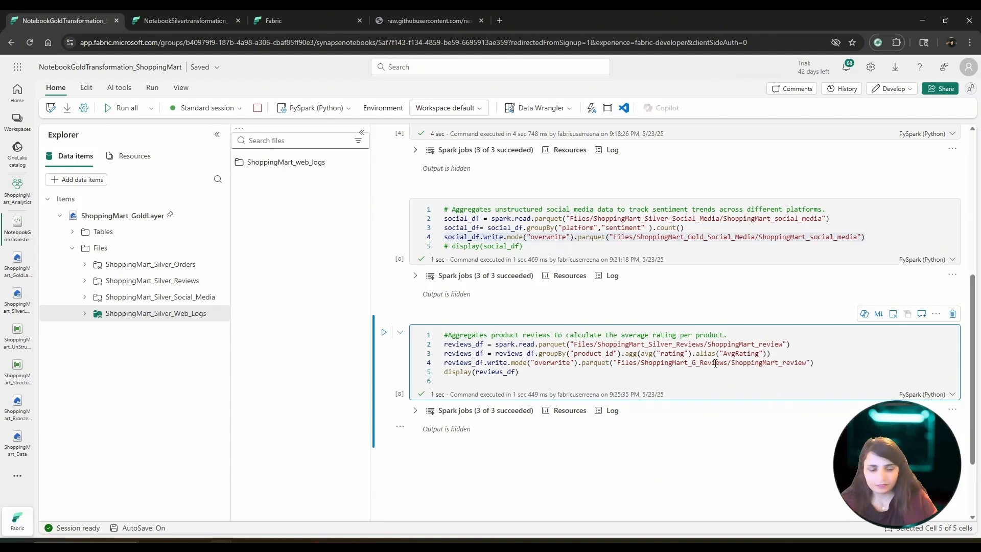
{"action": "type", "text": "old"}
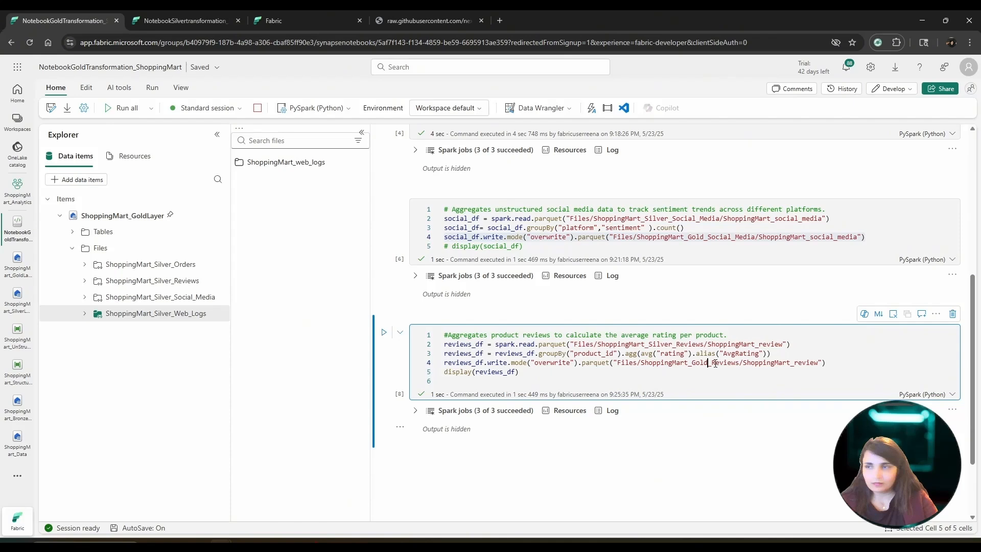
Comment out the display(reviews_df) line and the spark.read.parquet lines in the reviews, social media and web logs aggregation cells.
{"action": "double_click", "coordinate": [445, 371]}
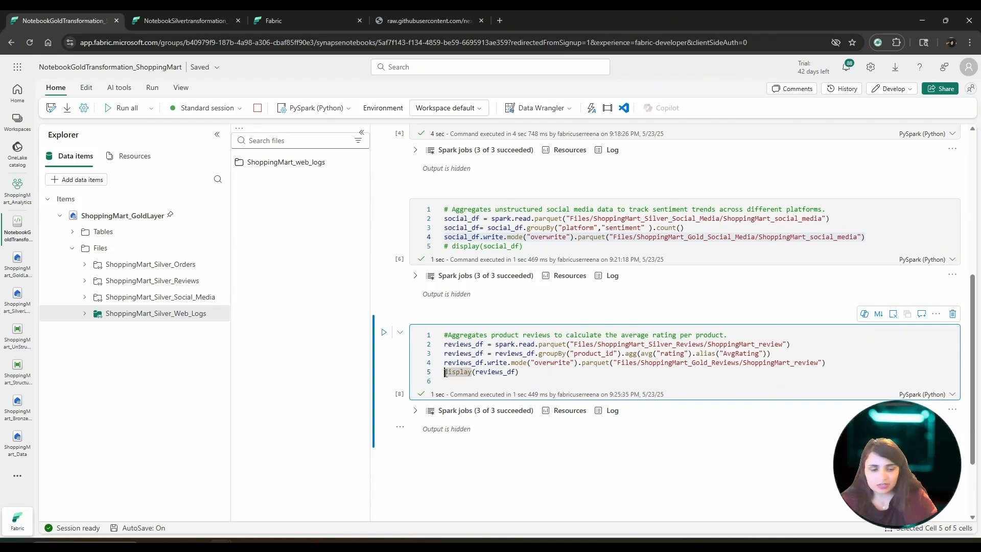
{"action": "left_click", "coordinate": [445, 372]}
{"action": "type", "text": "#"}
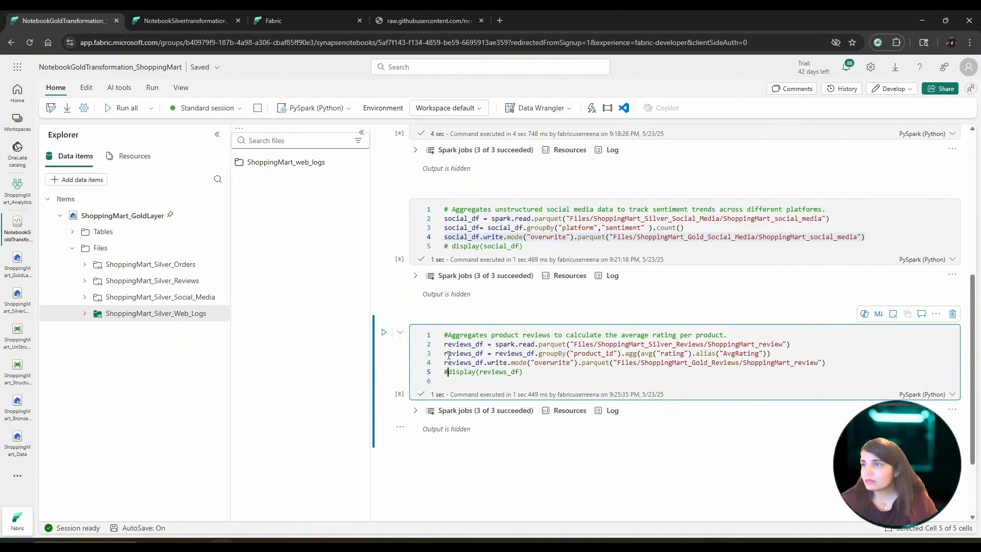
{"action": "left_click", "coordinate": [445, 346]}
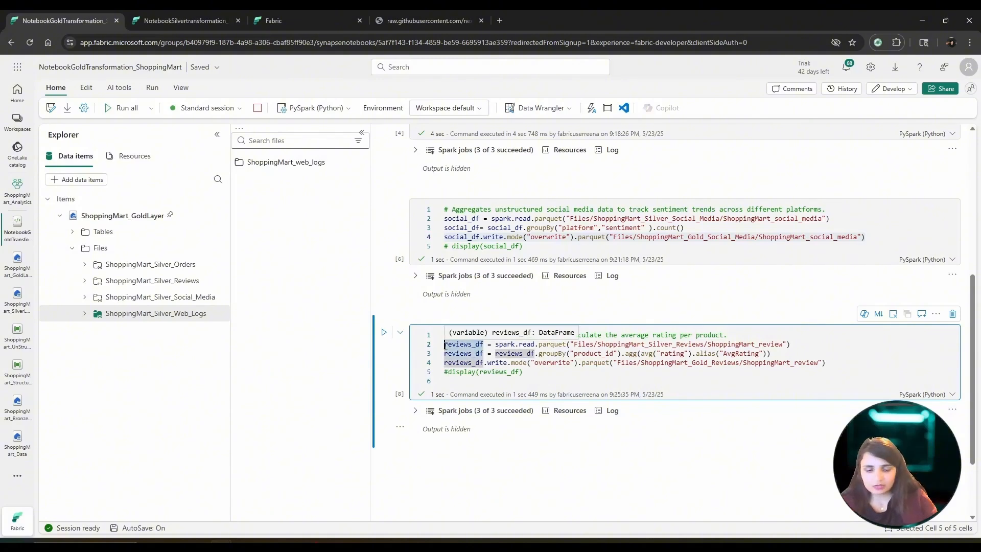
{"action": "type", "text": "#"}
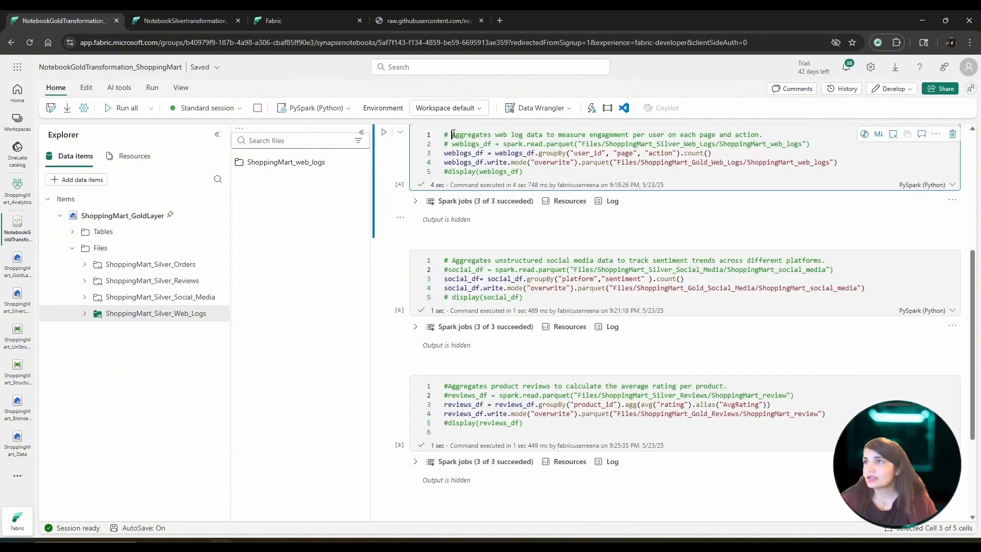
Prefix the description comments of the web logs, social media and reviews cells with KPI1 :, KPI2 : and KPI3: respectively.
{"action": "type", "text": "KPI1 "}
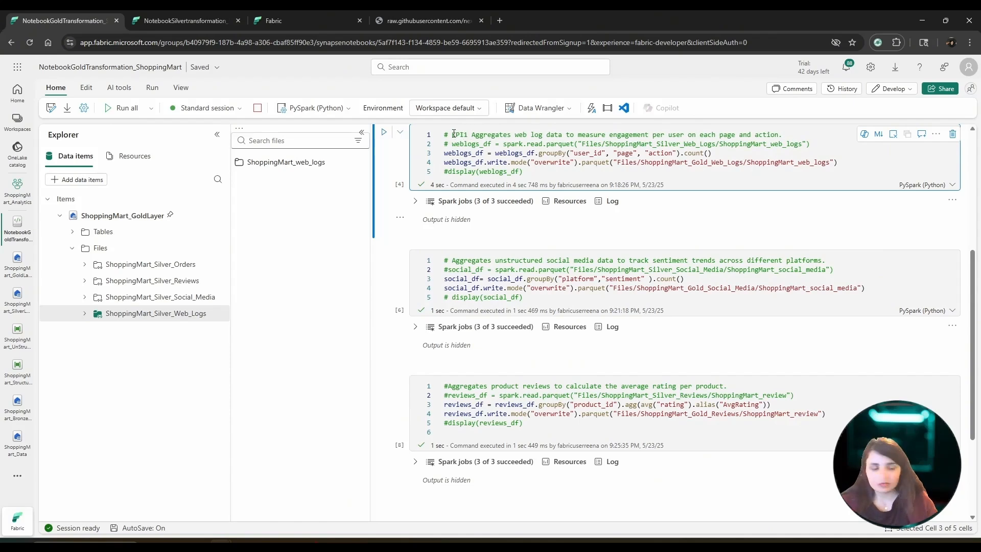
{"action": "type", "text": ":"}
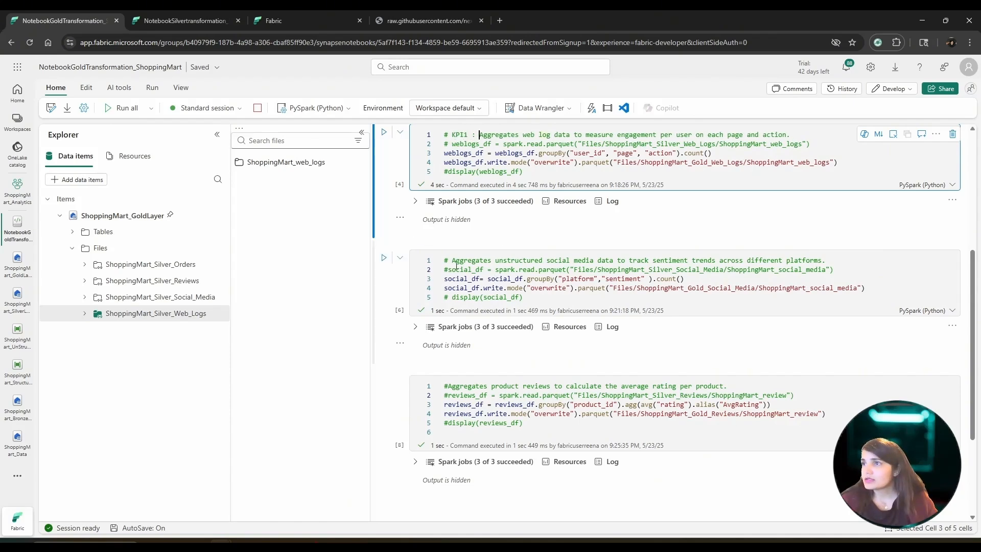
{"action": "left_click", "coordinate": [453, 261]}
{"action": "type", "text": "KPI2 "}
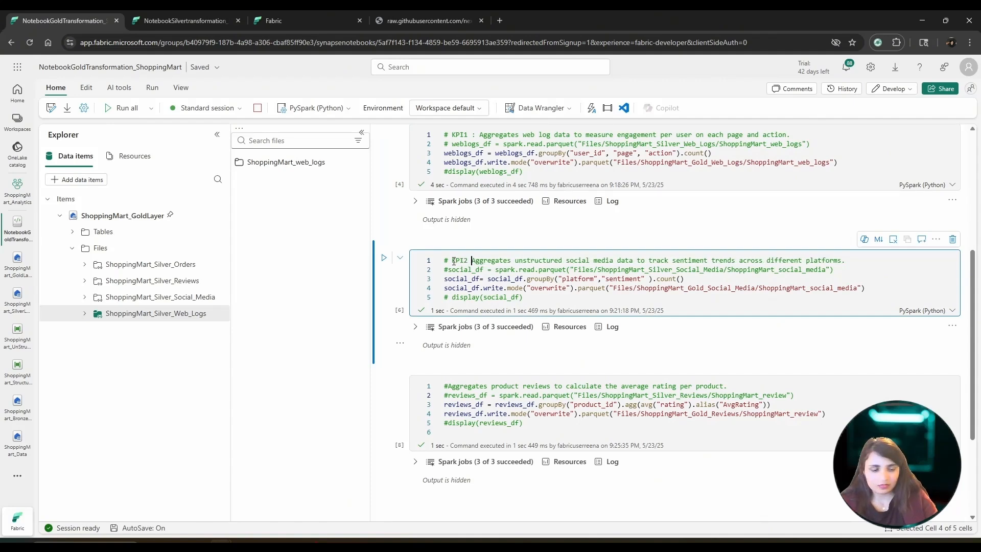
{"action": "type", "text": " :"}
{"action": "left_click", "coordinate": [447, 386]}
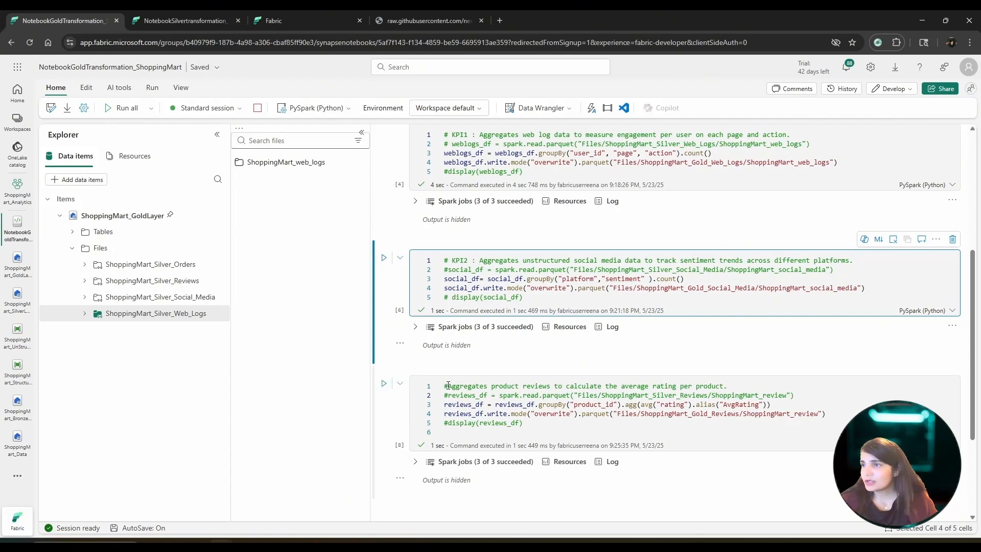
{"action": "type", "text": "KPI3:"}
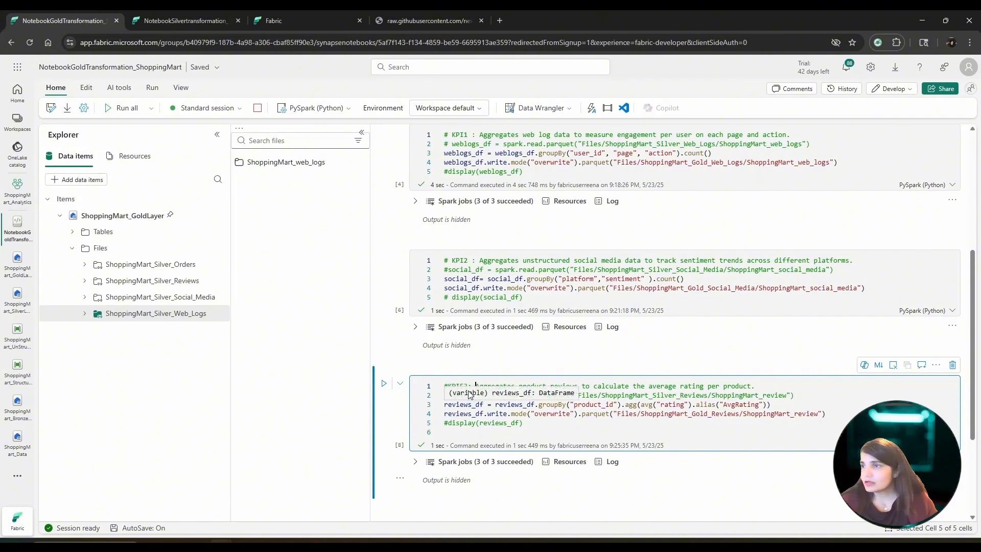
{"action": "key", "text": "BackSpace"}
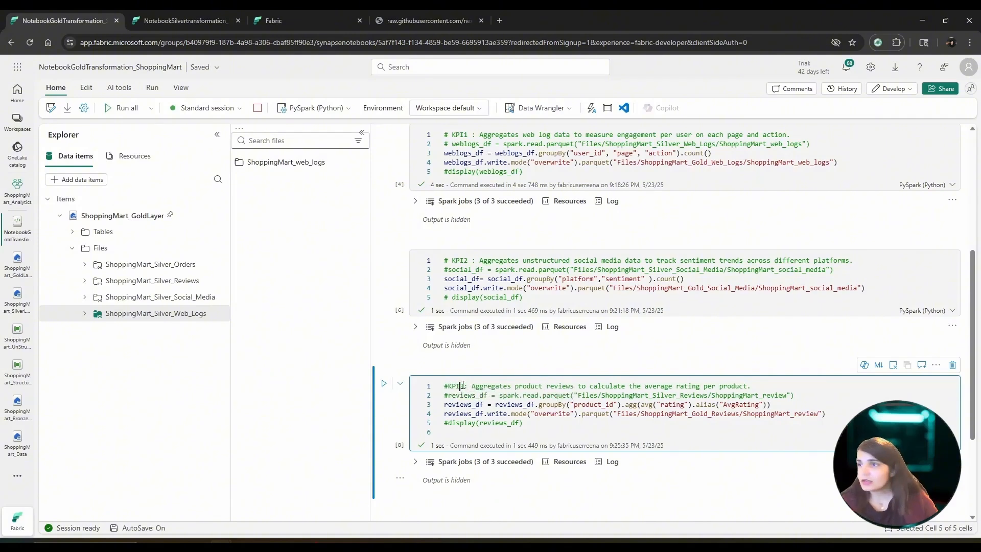
Add a code cell below the reviews aggregation cell and copy the reviews_df.write.mode("overwrite").parquet line into it.
{"action": "scroll", "coordinate": [492, 401], "scroll_direction": "down", "scroll_amount": 1}
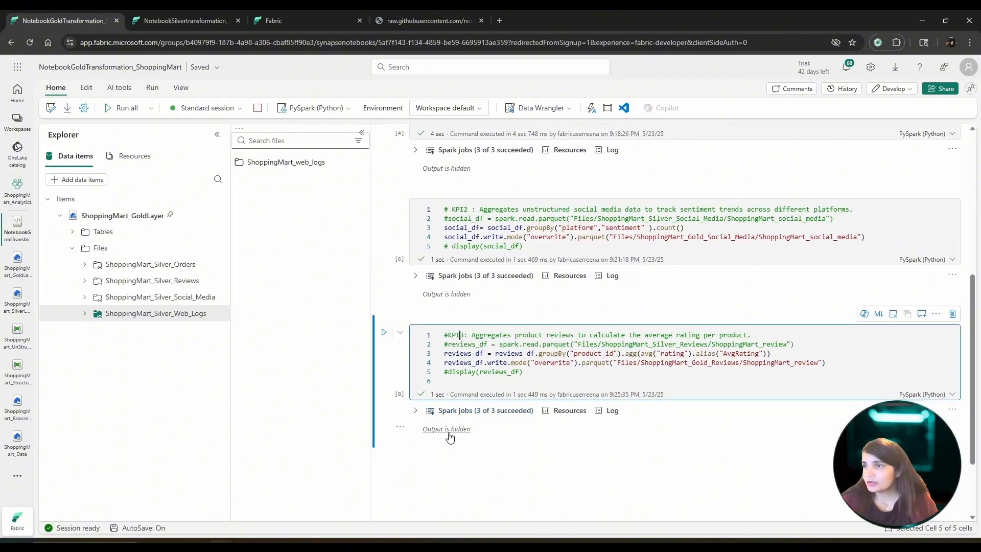
{"action": "left_click", "coordinate": [434, 449]}
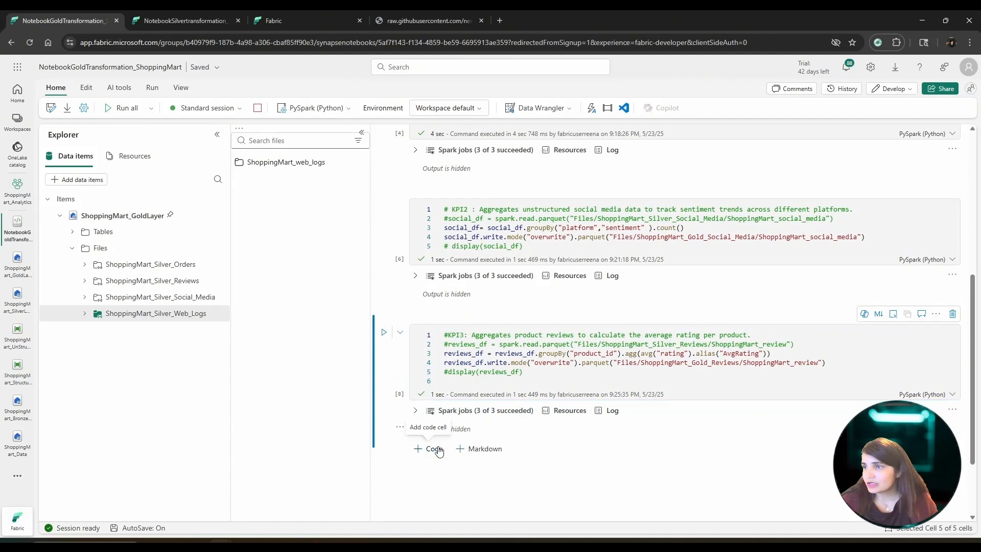
{"action": "left_click_drag", "start_coordinate": [825, 363], "coordinate": [432, 367]}
{"action": "key", "text": "ctrl+c"}
{"action": "left_click", "coordinate": [505, 469]}
{"action": "key", "text": "ctrl+v"}
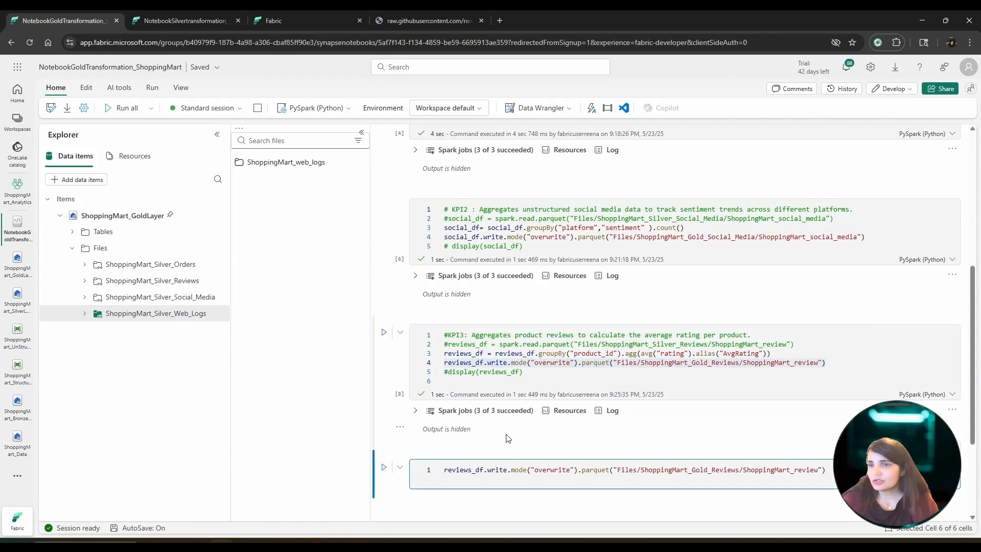
Replace reviews_df with Orders_df in the parquet write line of the last code cell.
{"action": "scroll", "coordinate": [506, 437], "scroll_direction": "up", "scroll_amount": 5}
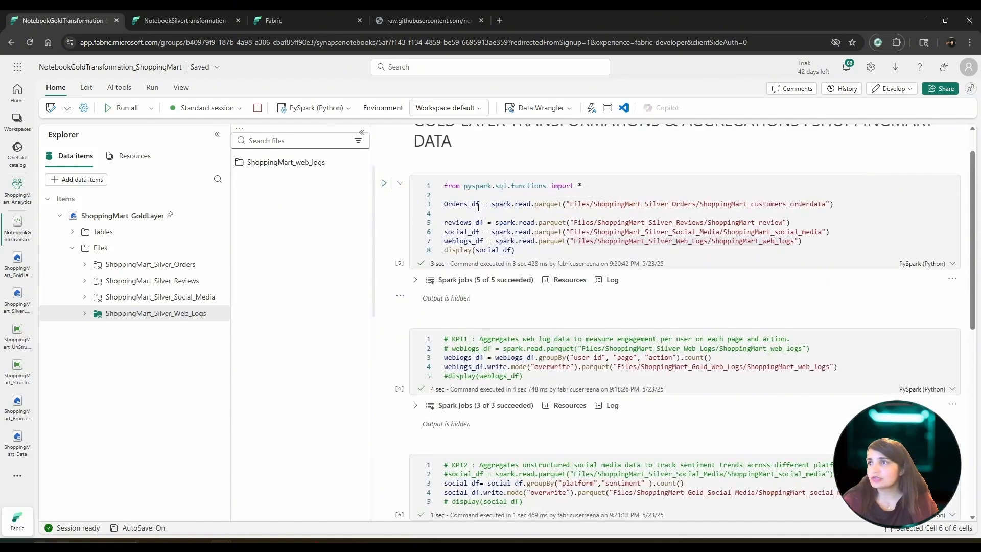
{"action": "double_click", "coordinate": [482, 204]}
{"action": "scroll", "coordinate": [475, 317], "scroll_direction": "down", "scroll_amount": 8}
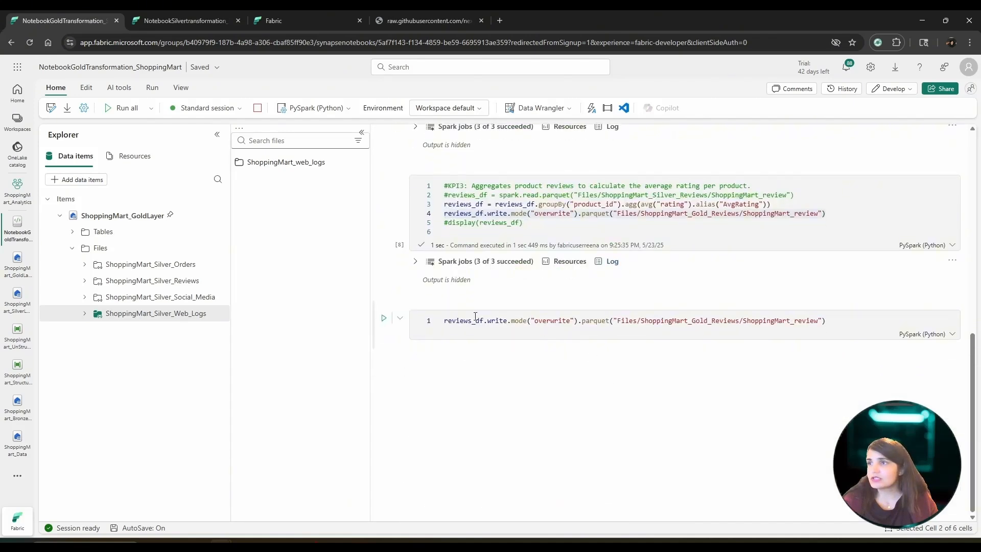
{"action": "left_click_drag", "start_coordinate": [484, 321], "coordinate": [442, 325]}
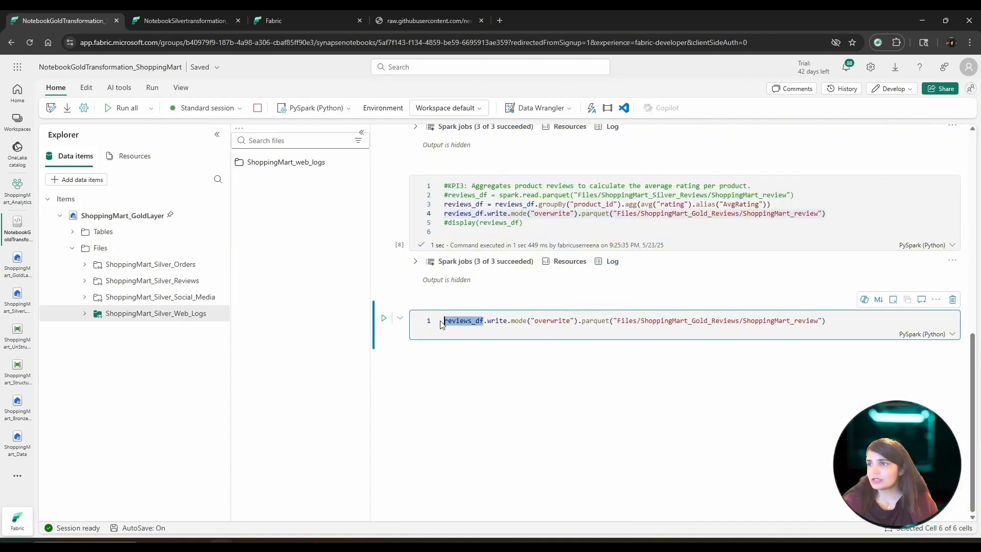
{"action": "key", "text": "ctrl+v"}
Replace the last cell's write path with the orders path "Files/ShoppingMart_Silver_Orders/ShoppingMart_customers_orderdata" copied from the first code cell.
{"action": "scroll", "coordinate": [475, 327], "scroll_direction": "up", "scroll_amount": 15}
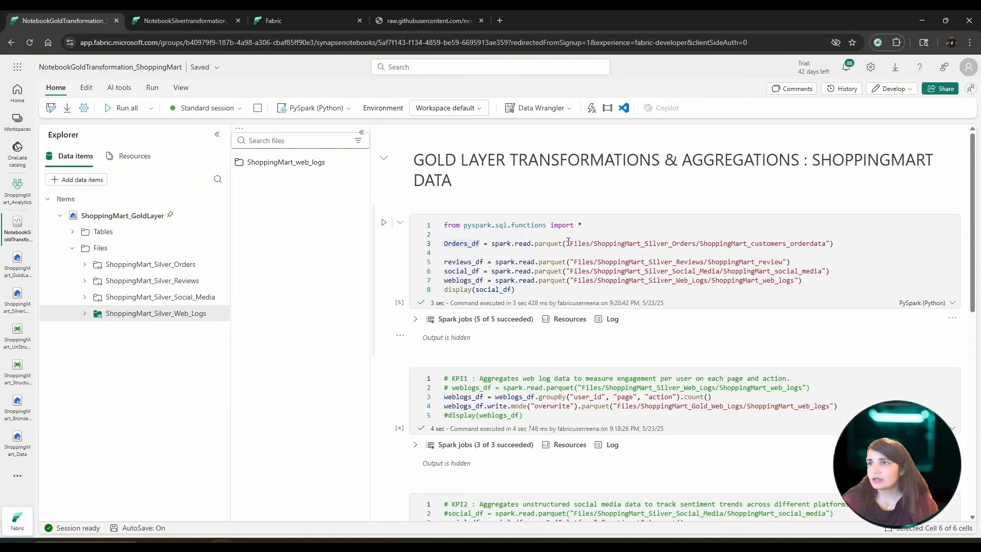
{"action": "left_click_drag", "start_coordinate": [568, 241], "coordinate": [831, 243]}
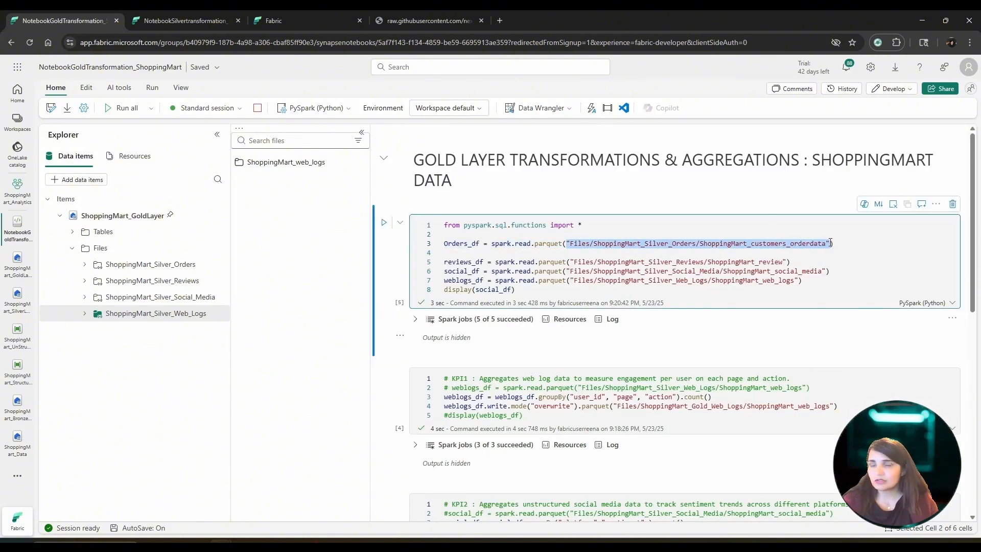
{"action": "key", "text": "ctrl+v"}
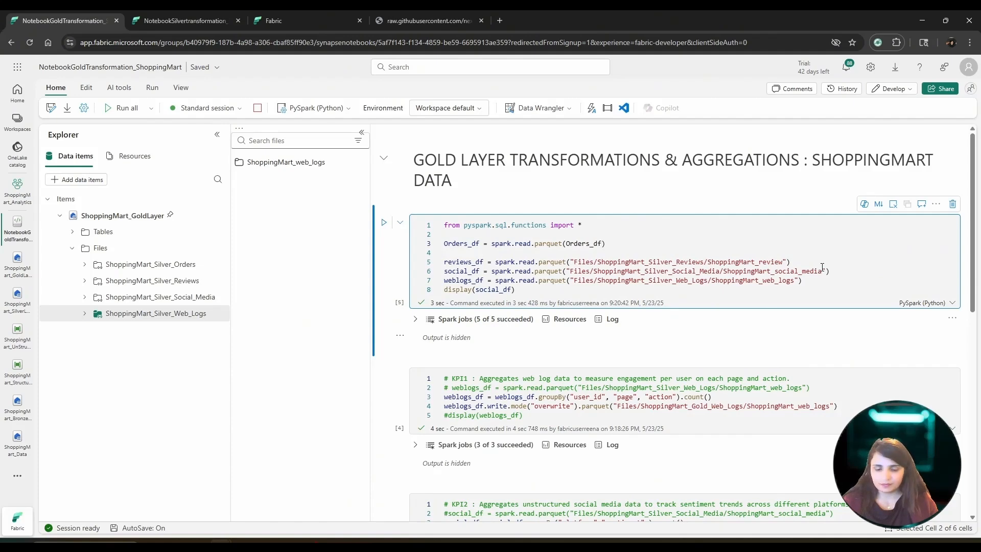
{"action": "key", "text": "ctrl+z"}
{"action": "scroll", "coordinate": [731, 402], "scroll_direction": "down", "scroll_amount": 7}
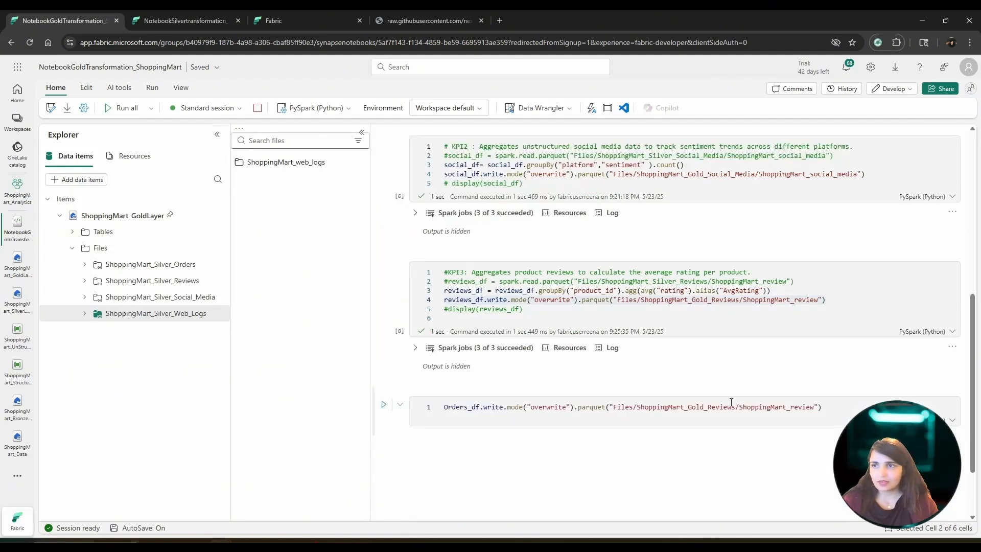
{"action": "left_click_drag", "start_coordinate": [610, 407], "coordinate": [810, 404]}
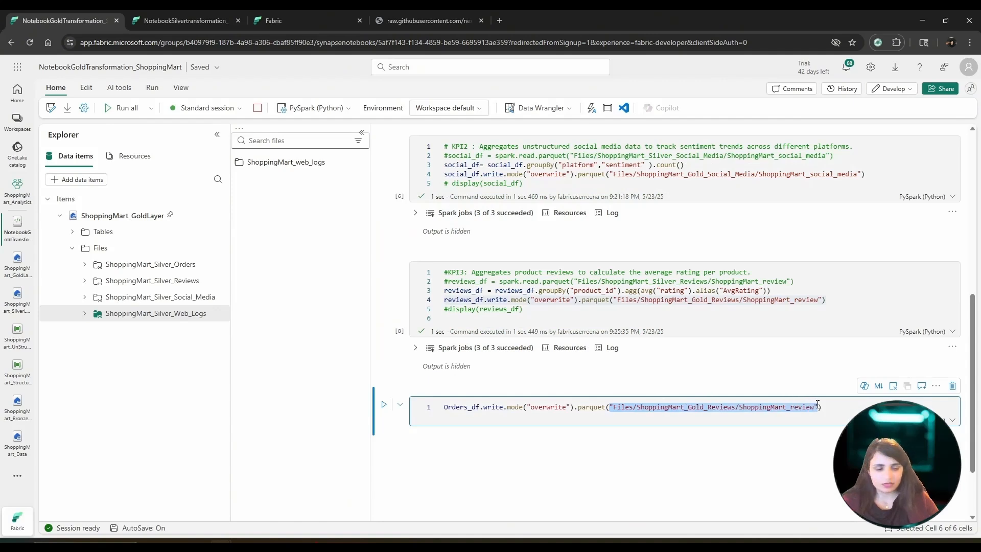
{"action": "key", "text": "ctrl+v"}
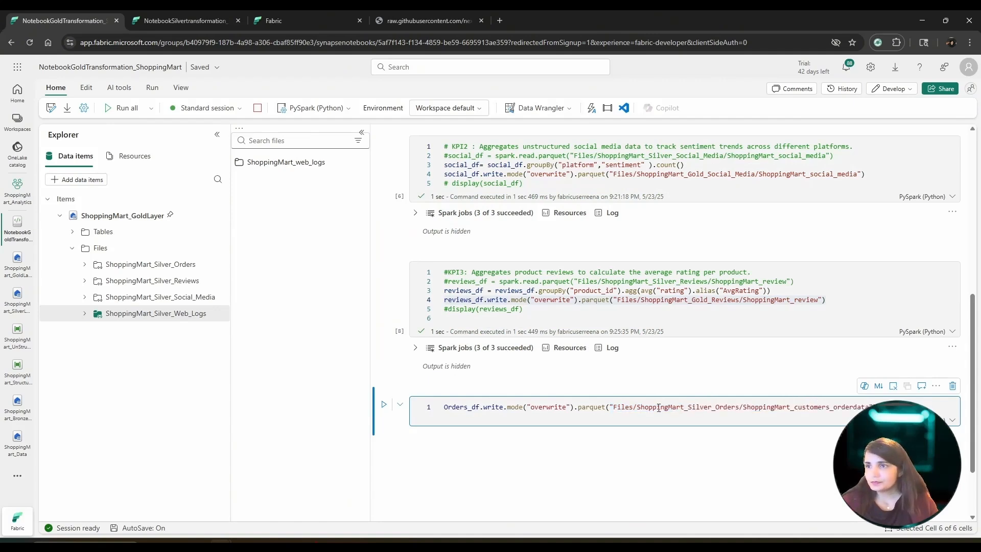
Change Silver to Gold in the orders write path, making the folder ShoppingMart_Gold_Orders.
{"action": "left_click", "coordinate": [712, 408]}
{"action": "key", "text": "BackSpace"}
{"action": "key", "text": "BackSpace"}
{"action": "key", "text": "BackSpace"}
{"action": "key", "text": "BackSpace"}
{"action": "key", "text": "BackSpace"}
{"action": "key", "text": "BackSpace"}
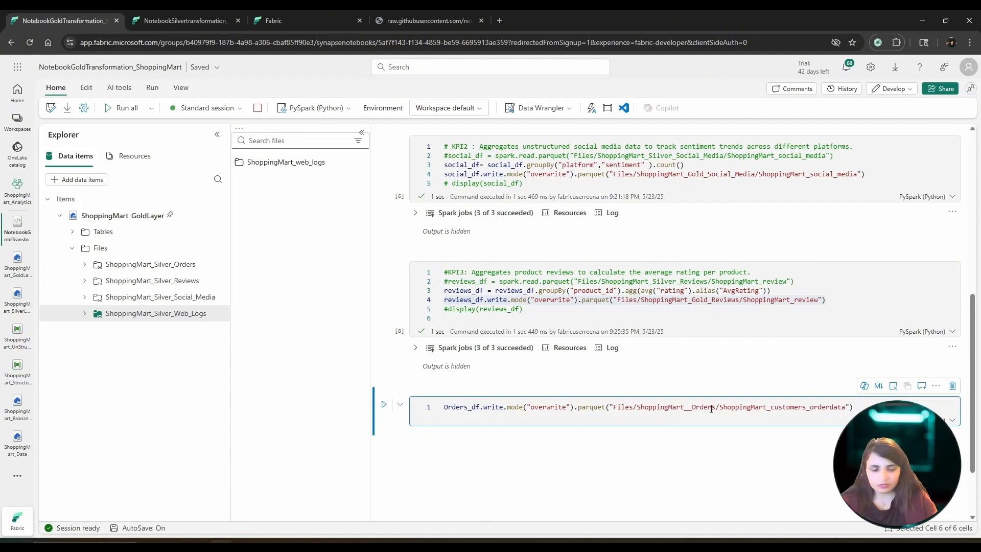
{"action": "type", "text": "Gold"}
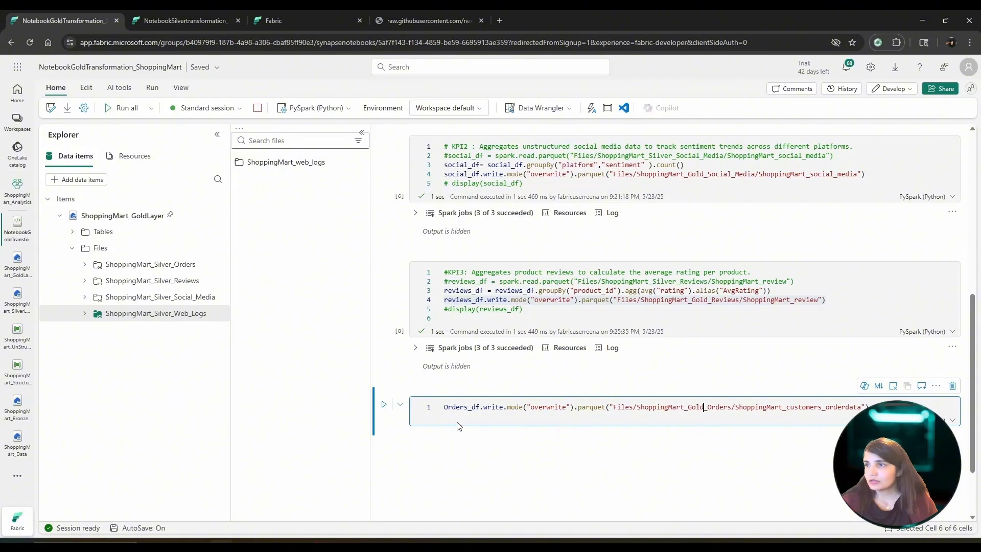
Run all cells of the Gold transformation notebook and refresh the ShoppingMart_GoldLayer lakehouse in the explorer.
{"action": "scroll", "coordinate": [531, 453], "scroll_direction": "up", "scroll_amount": 7}
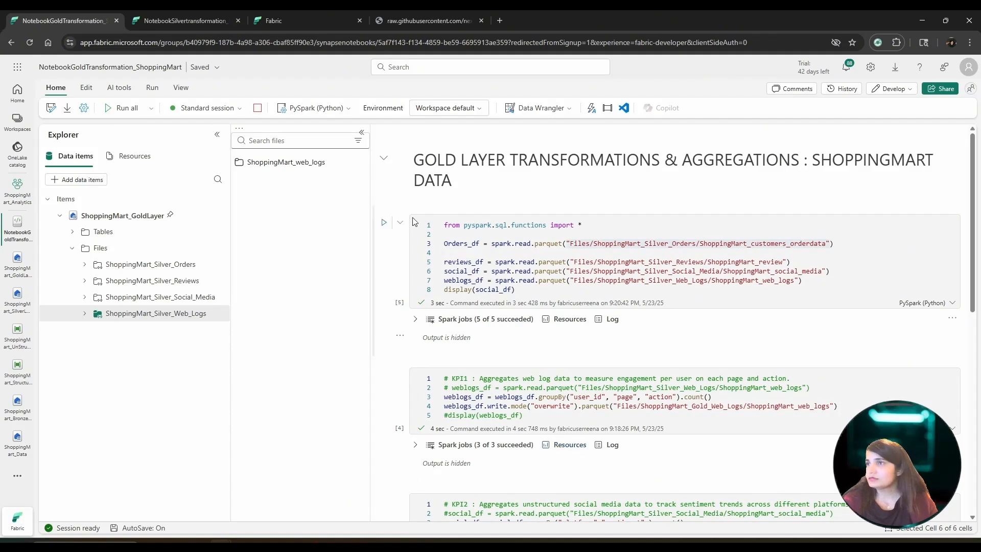
{"action": "mouse_move", "coordinate": [433, 210]}
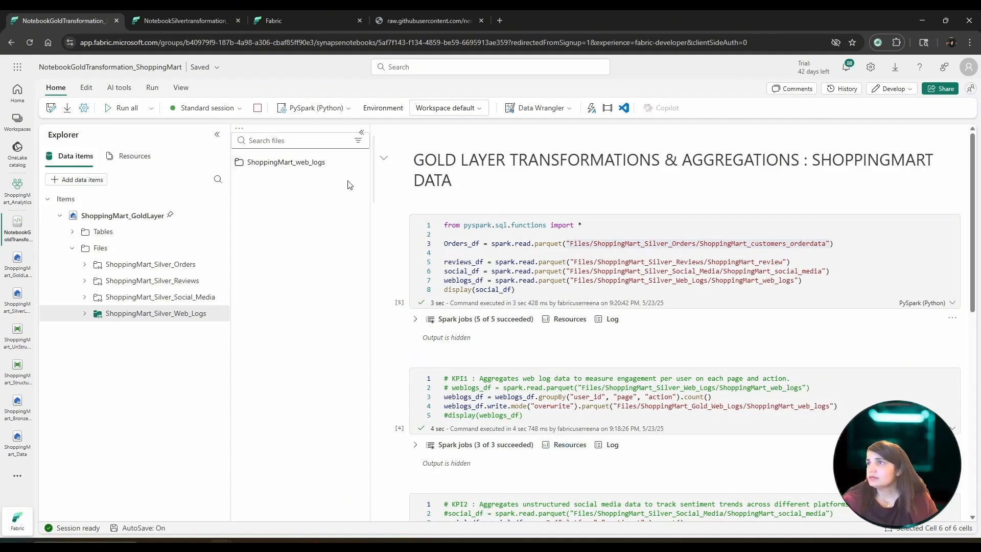
{"action": "left_click", "coordinate": [125, 110]}
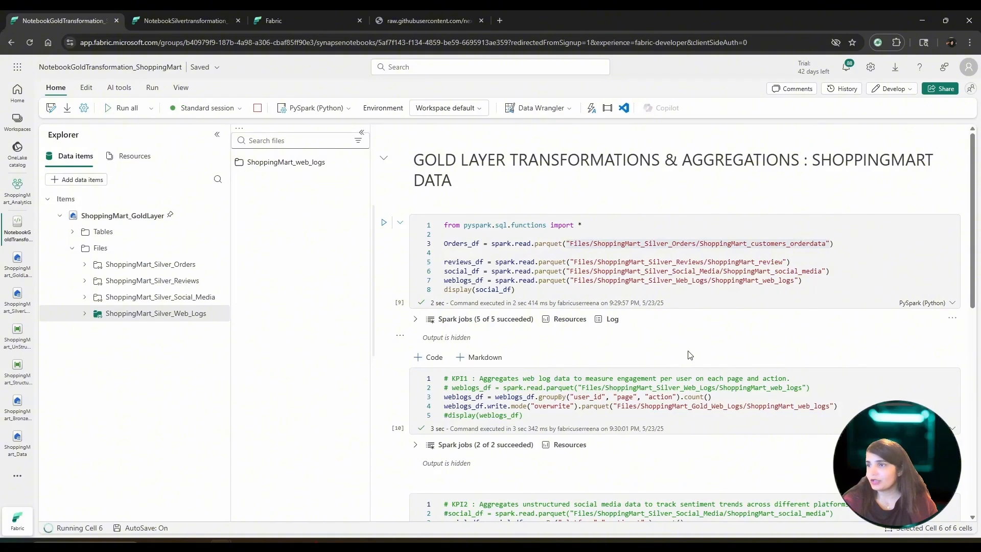
{"action": "scroll", "coordinate": [679, 364], "scroll_direction": "down", "scroll_amount": 15}
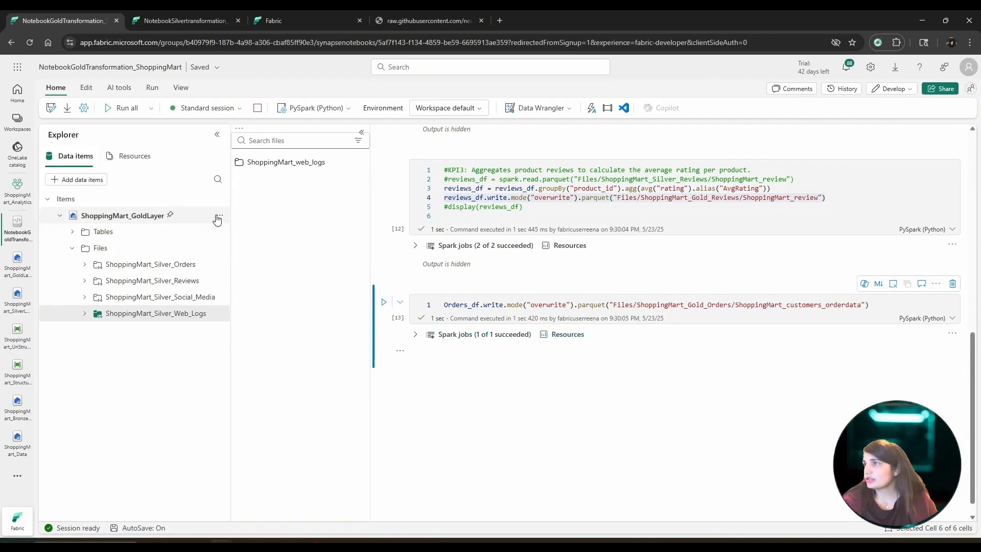
{"action": "left_click", "coordinate": [218, 219]}
{"action": "left_click", "coordinate": [236, 244]}
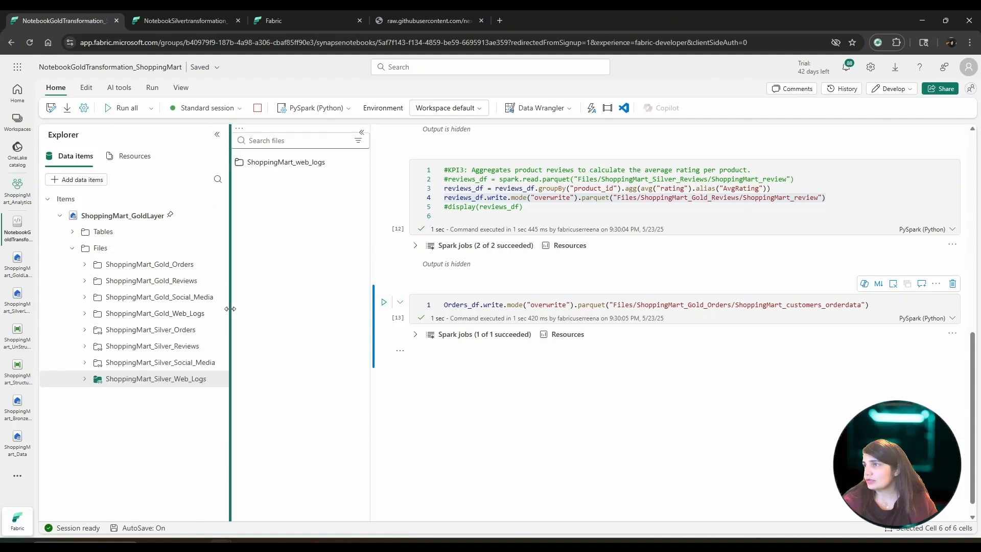
Check the output files inside the Gold Orders, Reviews, Social_Media and Web_Logs folders, widening the explorer panes to read the names.
{"action": "left_click_drag", "start_coordinate": [230, 309], "coordinate": [275, 308]}
{"action": "left_click", "coordinate": [147, 265]}
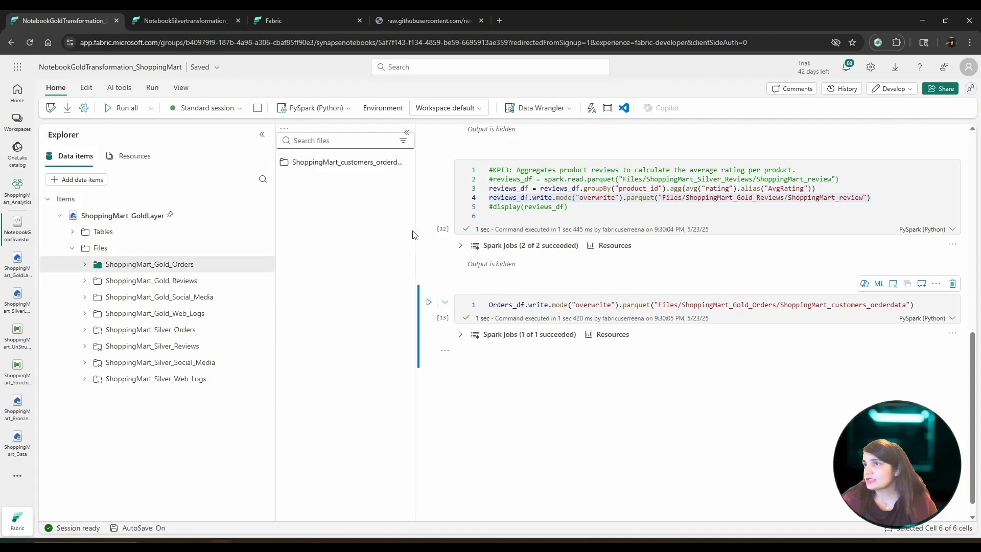
{"action": "left_click_drag", "start_coordinate": [414, 235], "coordinate": [486, 235]}
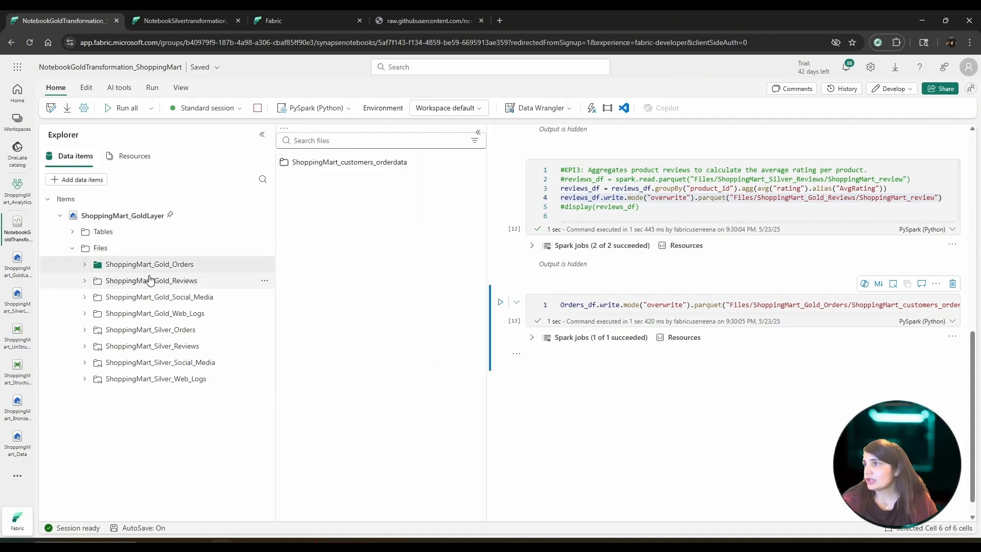
{"action": "double_click", "coordinate": [356, 162]}
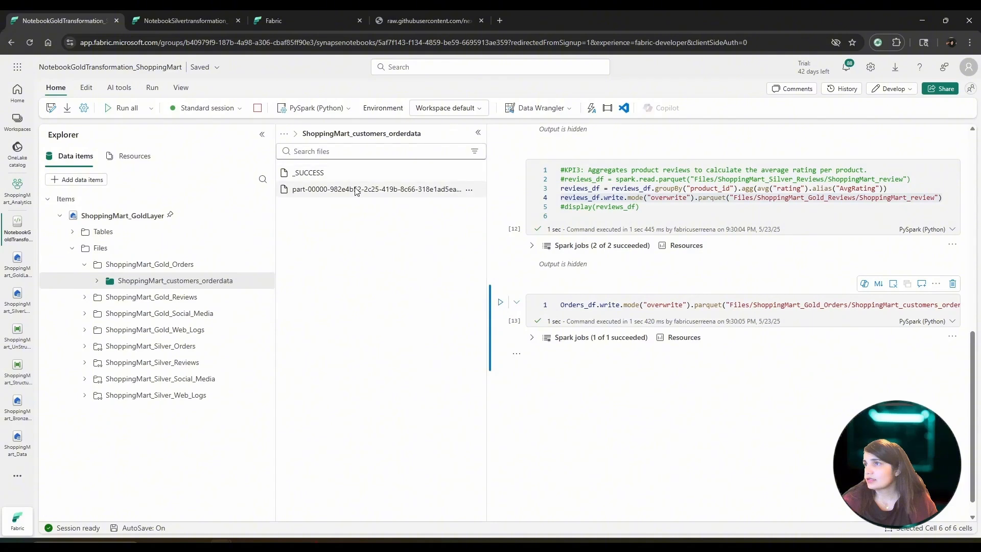
{"action": "left_click", "coordinate": [153, 302]}
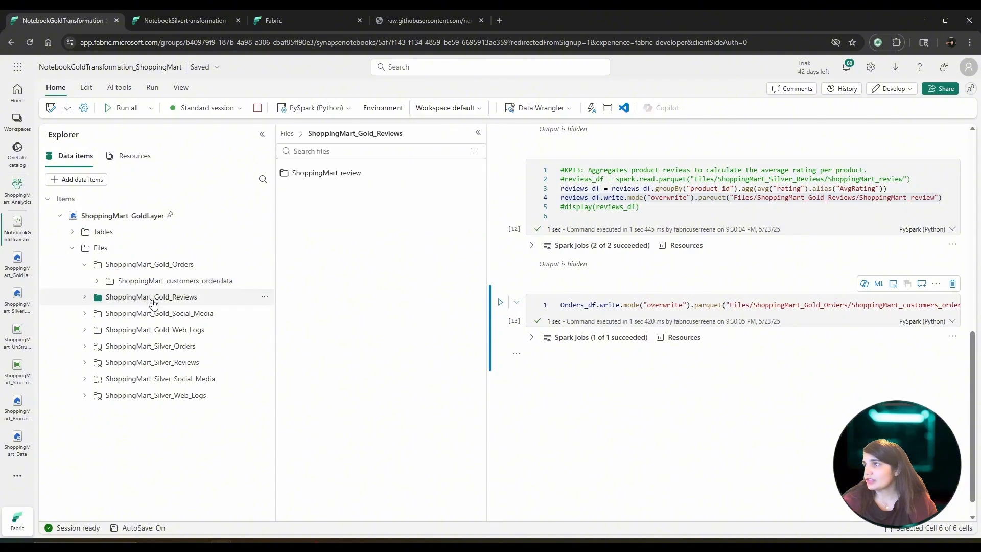
{"action": "double_click", "coordinate": [312, 172]}
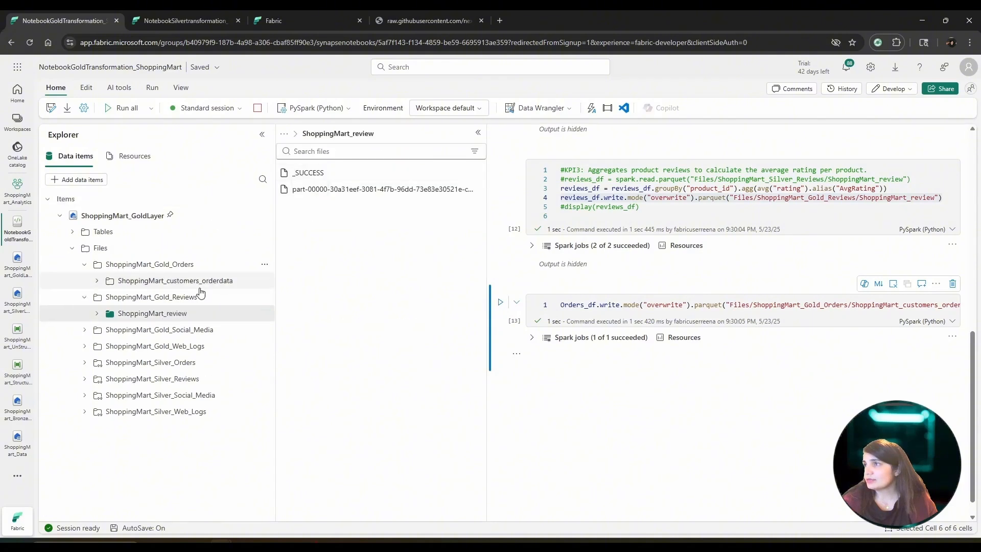
{"action": "left_click", "coordinate": [163, 330]}
{"action": "double_click", "coordinate": [338, 173]}
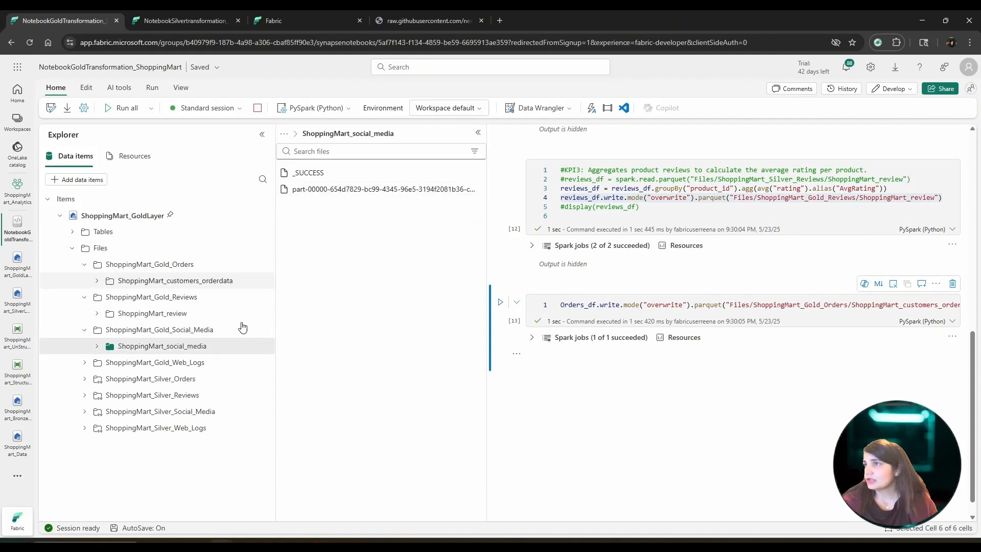
{"action": "left_click", "coordinate": [165, 366]}
{"action": "double_click", "coordinate": [309, 174]}
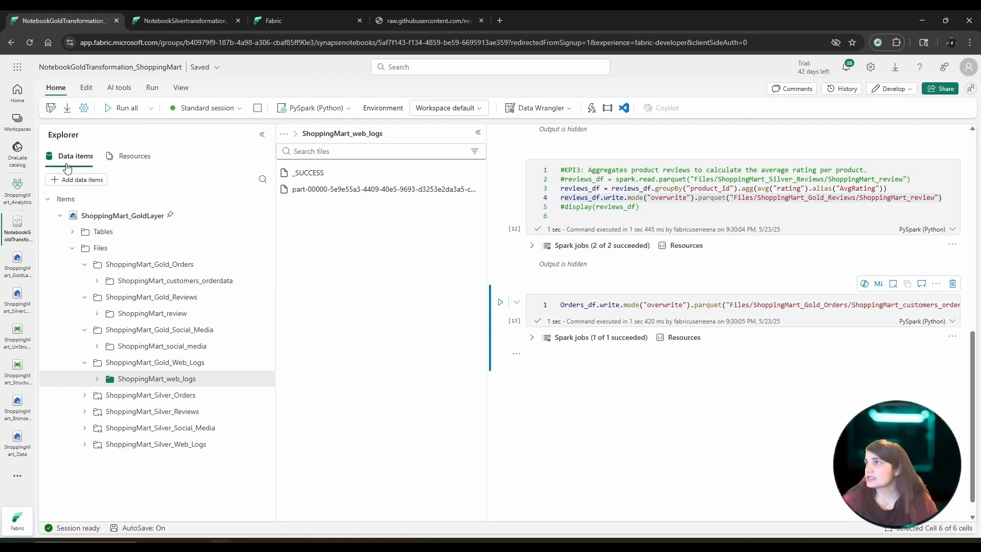
Open the ShoppingMart_Analytics workspace and assign the NotebookSilvertransformation_ShoppingMartData notebook to the Initial process task.
{"action": "left_click", "coordinate": [18, 124]}
{"action": "left_click", "coordinate": [87, 207]}
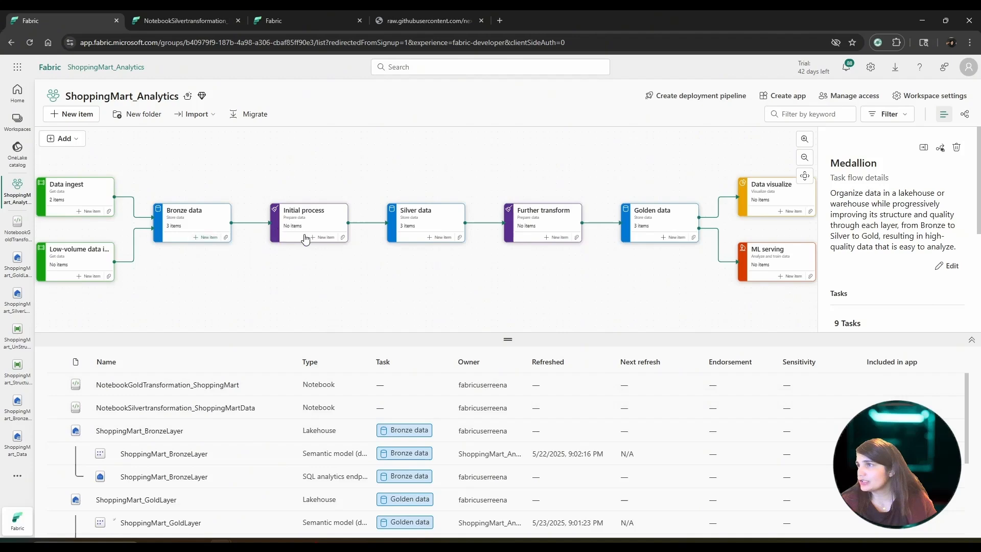
{"action": "left_click", "coordinate": [343, 238]}
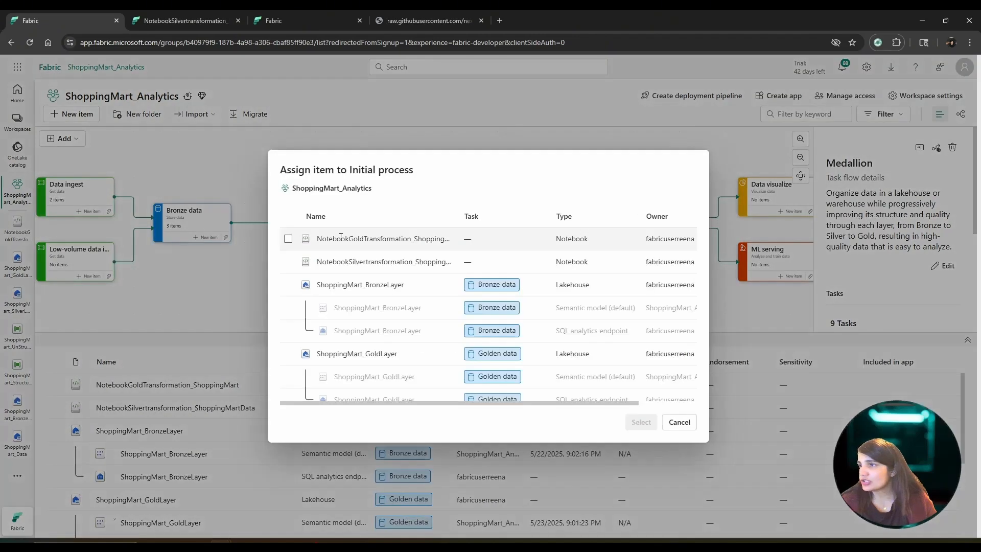
{"action": "left_click", "coordinate": [288, 261]}
{"action": "left_click", "coordinate": [641, 422]}
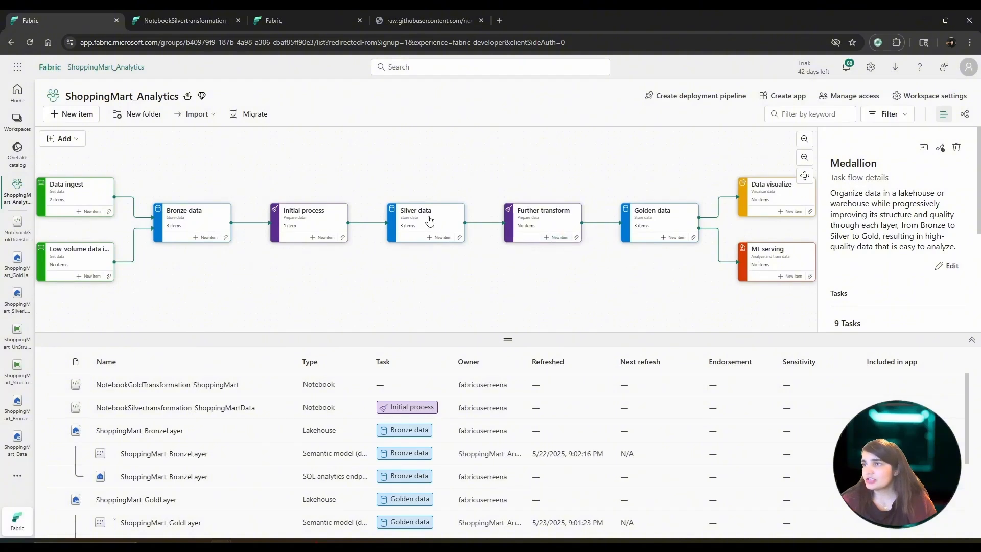
Assign the existing NotebookGoldTransformation_ShoppingMart notebook to the Further transform task in the task flow.
{"action": "left_click", "coordinate": [559, 238]}
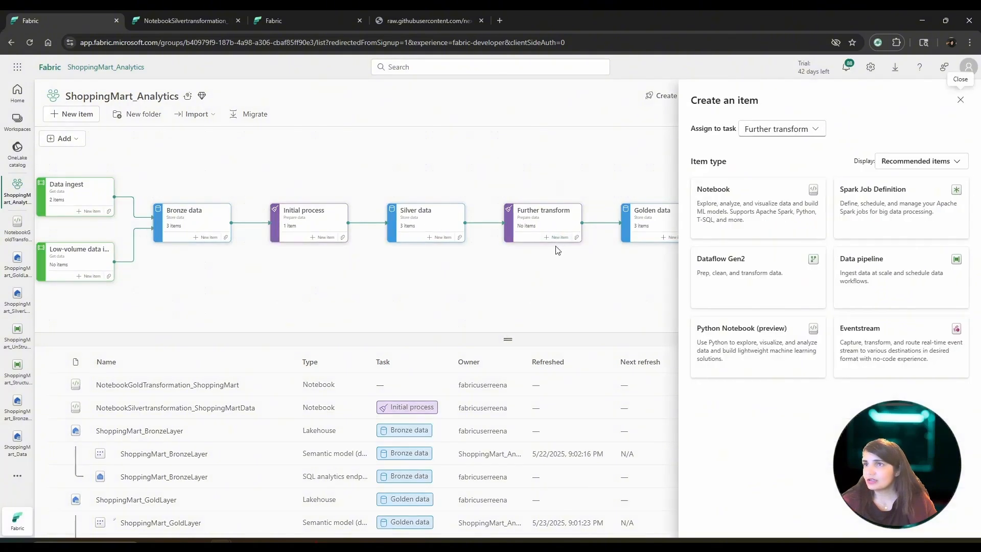
{"action": "left_click", "coordinate": [960, 100]}
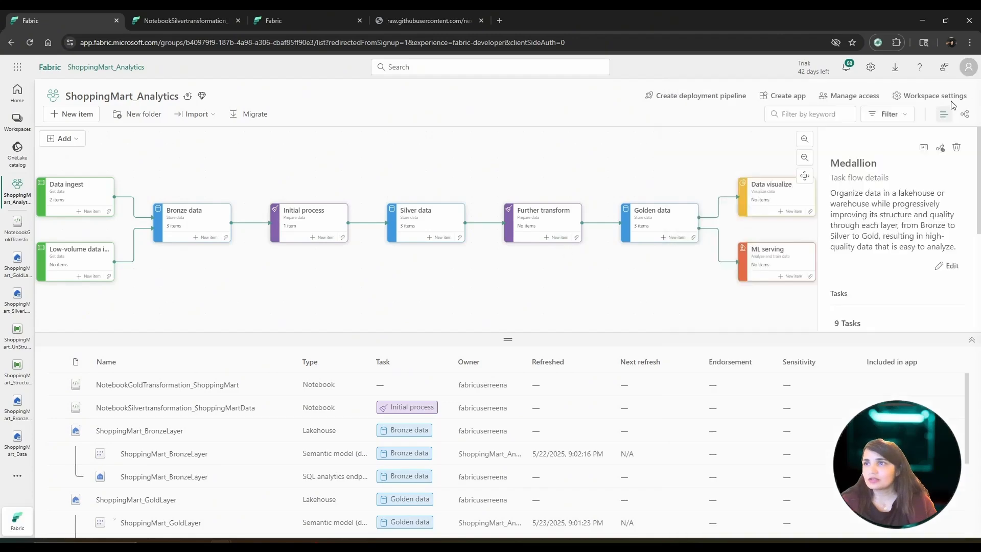
{"action": "left_click", "coordinate": [577, 238]}
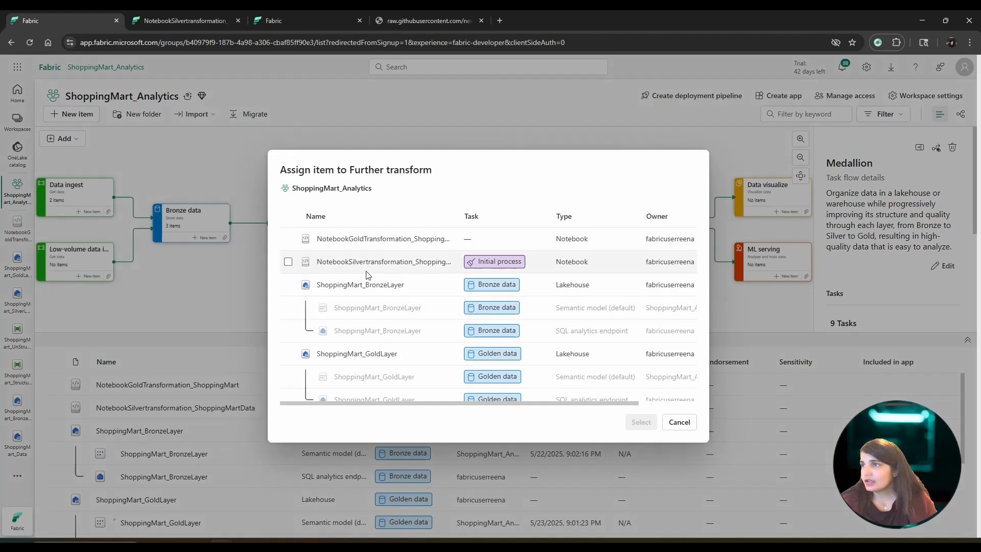
{"action": "left_click", "coordinate": [288, 240]}
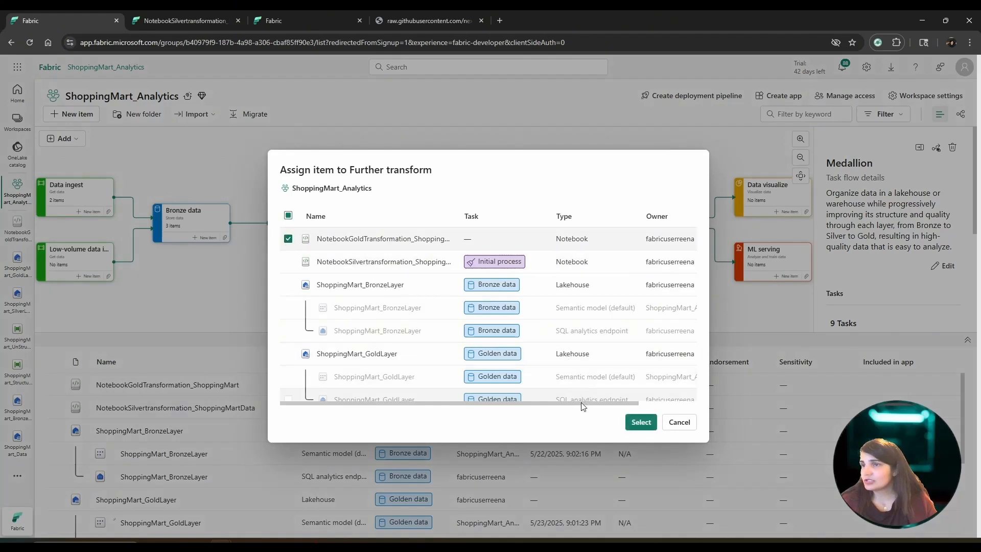
{"action": "left_click", "coordinate": [636, 422]}
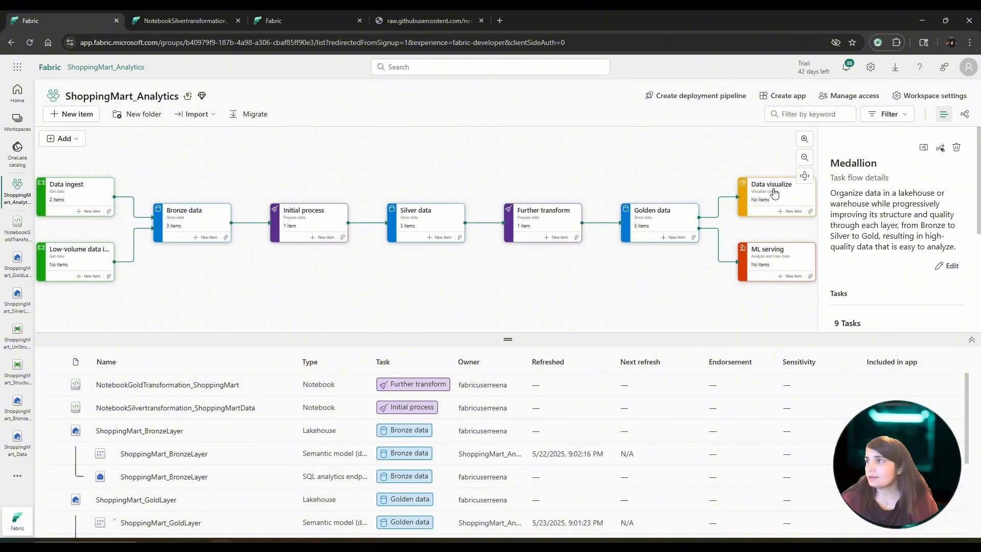
View the item types available for the Data visualize task, then open the ShoppingMart_GoldLayer lakehouse.
{"action": "left_click", "coordinate": [790, 211]}
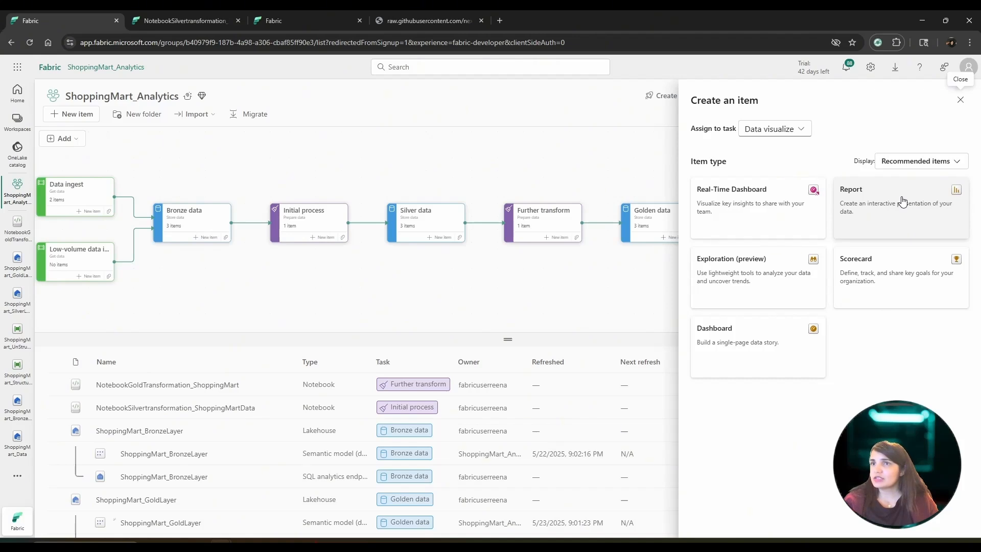
{"action": "left_click", "coordinate": [600, 163]}
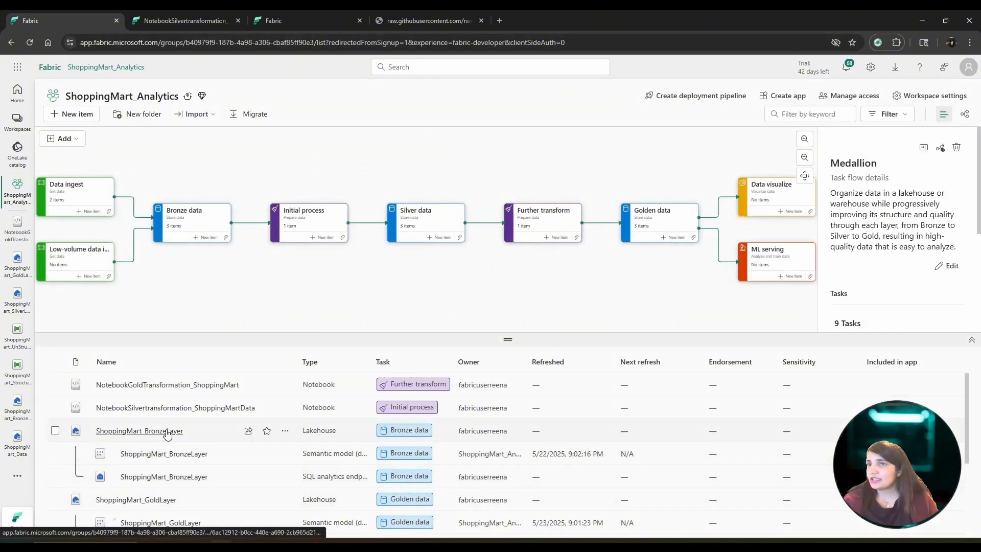
{"action": "scroll", "coordinate": [163, 472], "scroll_direction": "down", "scroll_amount": 1}
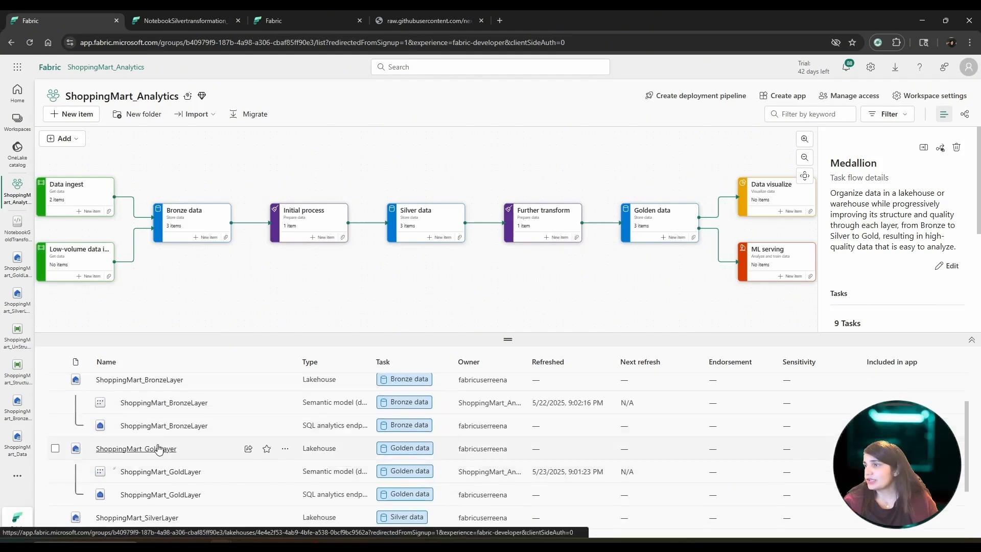
{"action": "left_click", "coordinate": [153, 448]}
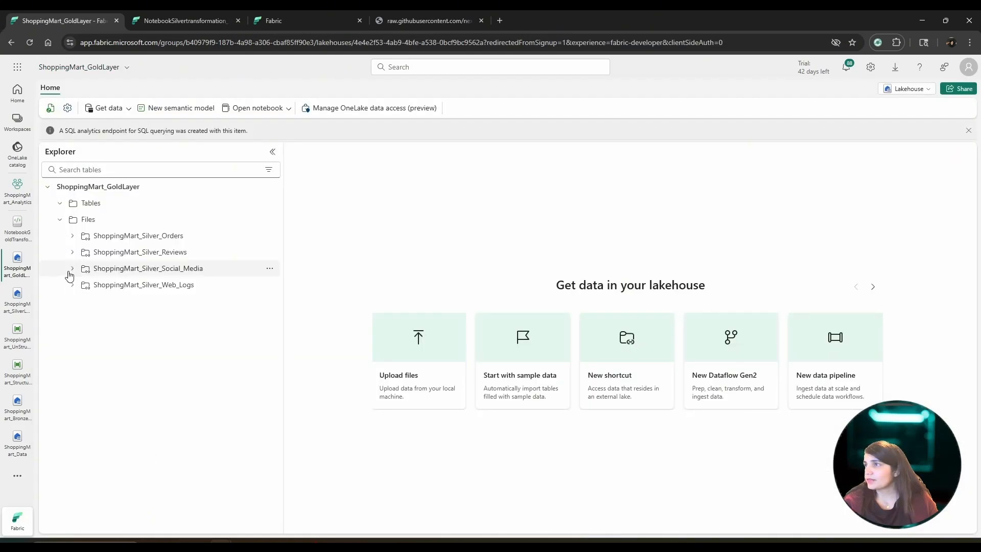
{"action": "left_click", "coordinate": [268, 251]}
{"action": "mouse_move", "coordinate": [315, 253]}
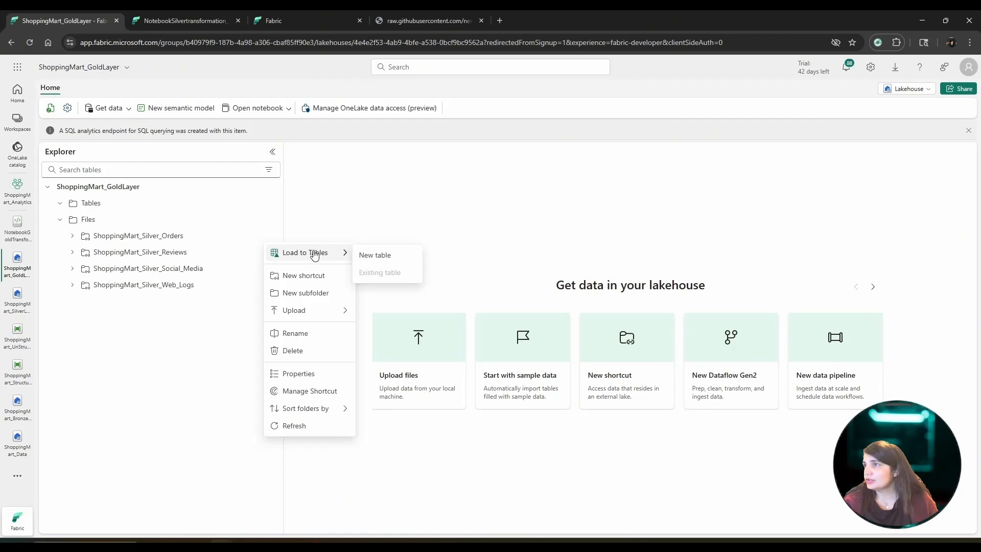
{"action": "left_click", "coordinate": [375, 254]}
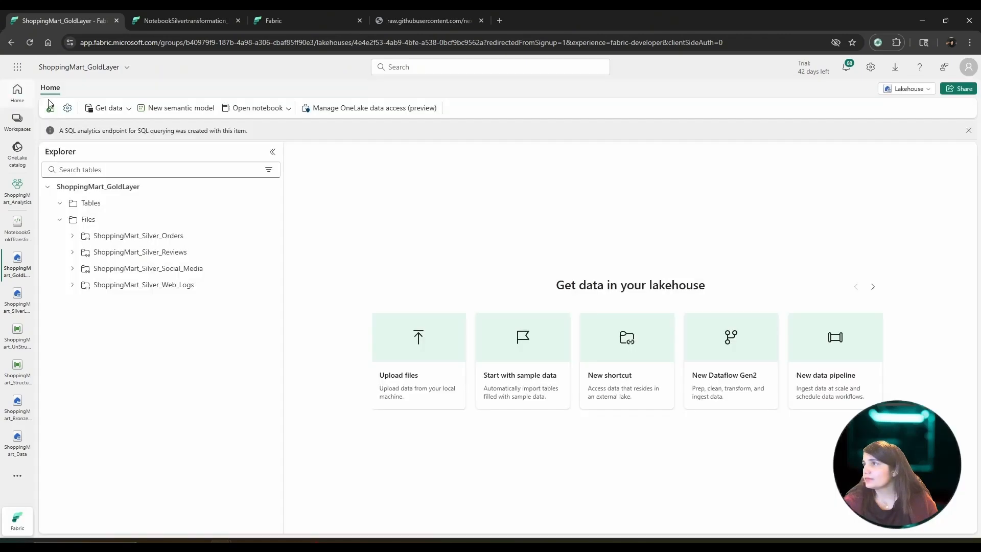
Refresh the lakehouse and load the ShoppingMart_Gold_Orders folder's parquet files into a new table named shoppingmart_gold_orders, opening its preview.
{"action": "left_click", "coordinate": [50, 108]}
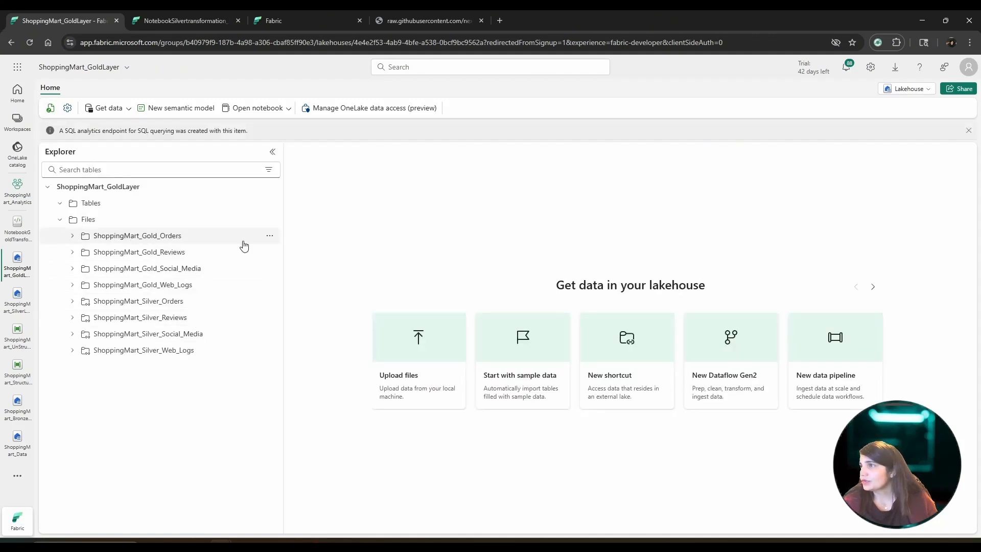
{"action": "left_click", "coordinate": [269, 239]}
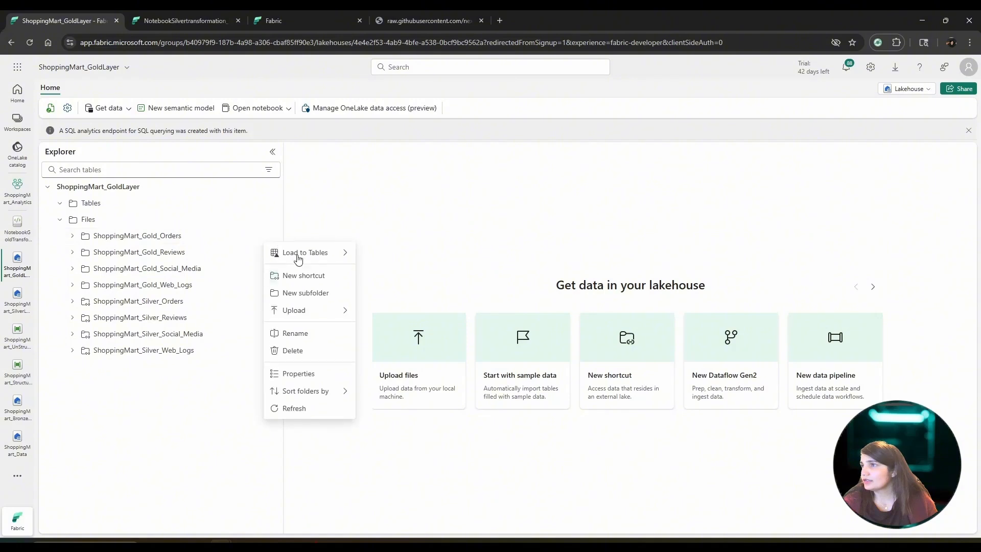
{"action": "mouse_move", "coordinate": [311, 253]}
{"action": "left_click", "coordinate": [371, 255]}
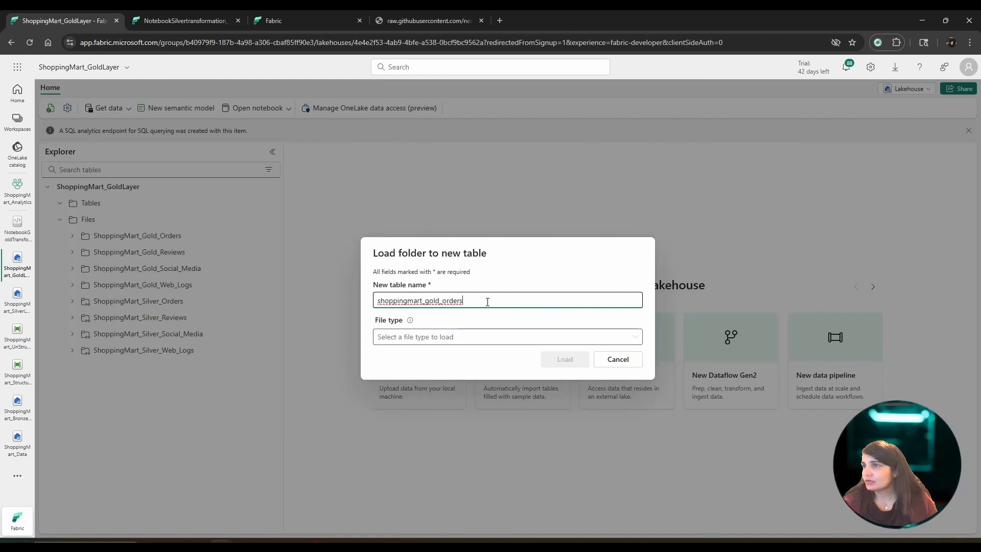
{"action": "left_click", "coordinate": [472, 336]}
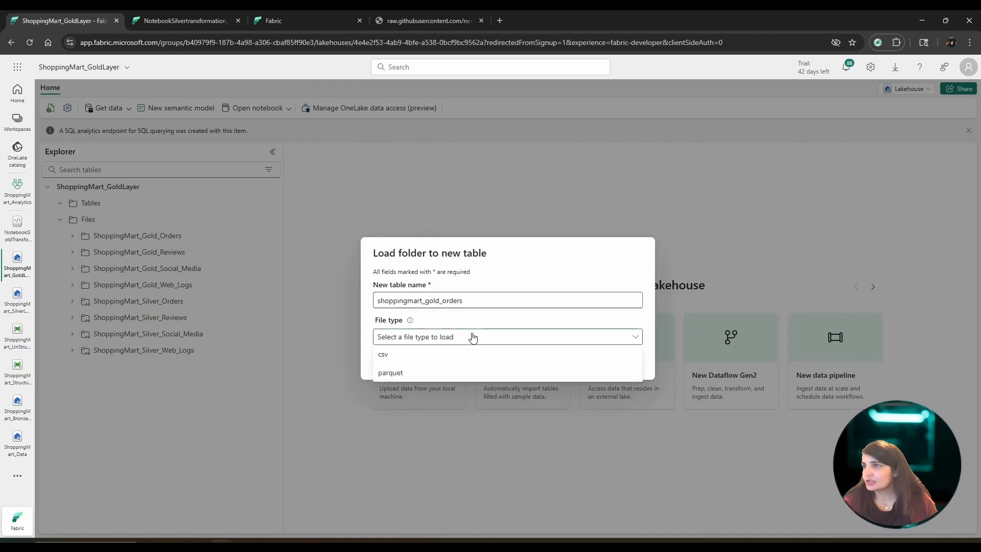
{"action": "left_click", "coordinate": [390, 372]}
{"action": "left_click", "coordinate": [557, 359]}
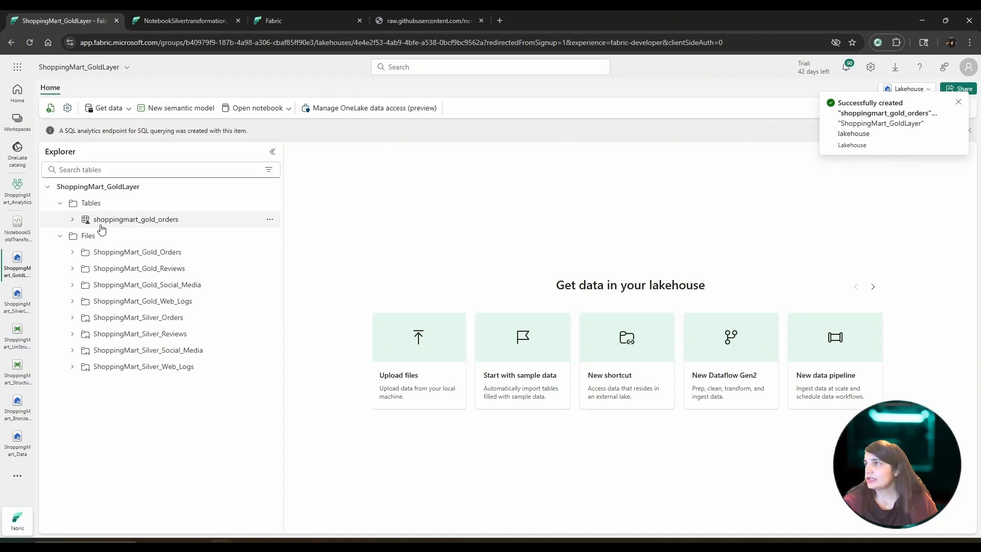
{"action": "left_click", "coordinate": [141, 224]}
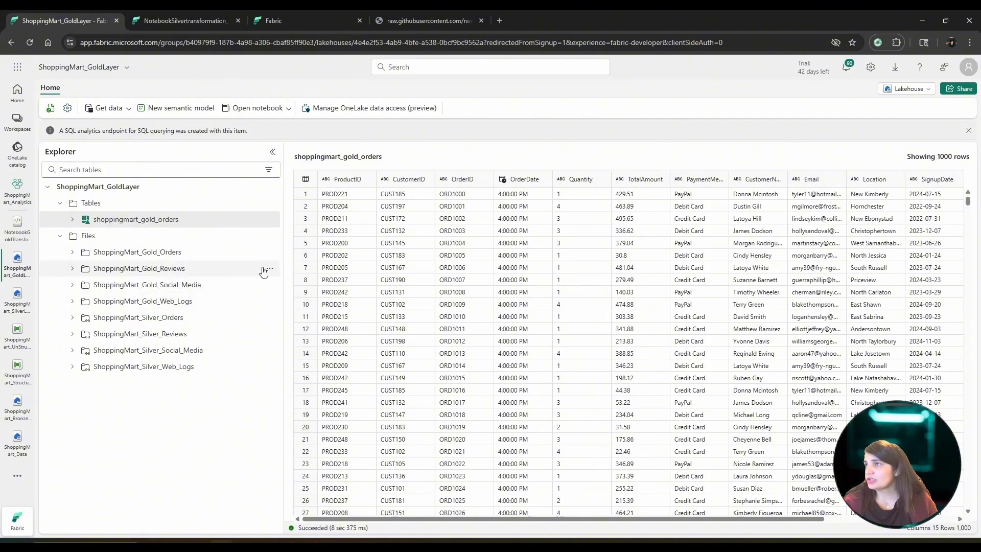
Load the ShoppingMart_Gold_Reviews folder into a new table named shoppingmart_gold_reviews with parquet as the file type.
{"action": "left_click", "coordinate": [268, 271]}
{"action": "mouse_move", "coordinate": [324, 286]}
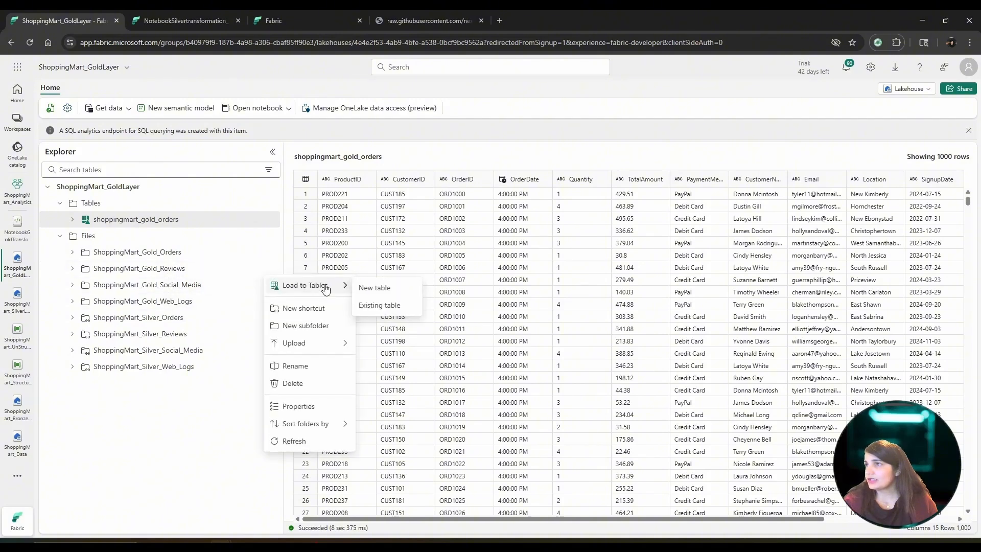
{"action": "left_click", "coordinate": [378, 288]}
{"action": "left_click", "coordinate": [571, 364]}
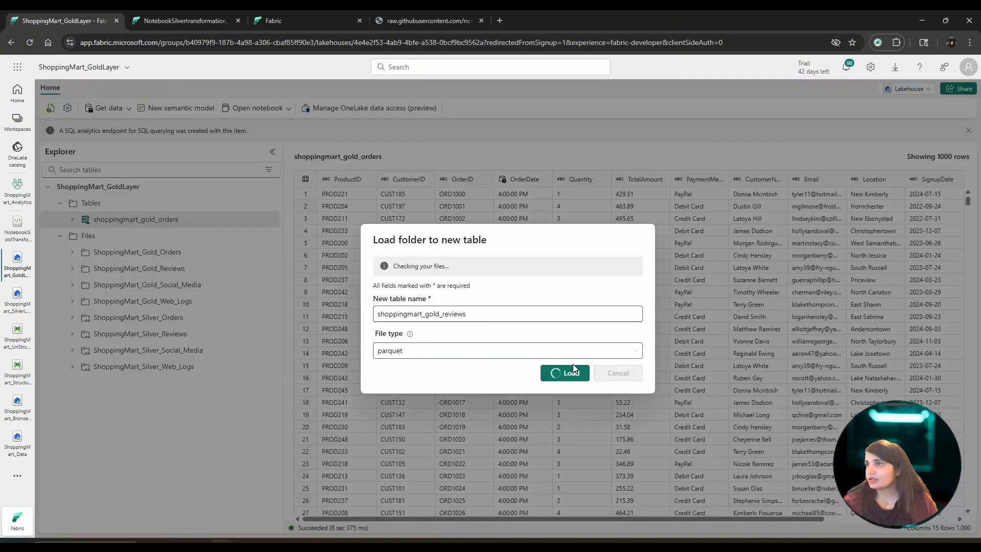
View the underlying files of the shoppingmart_gold_orders table and check which lakehouse viewing modes are available.
{"action": "left_click", "coordinate": [73, 219]}
{"action": "left_click", "coordinate": [73, 219]}
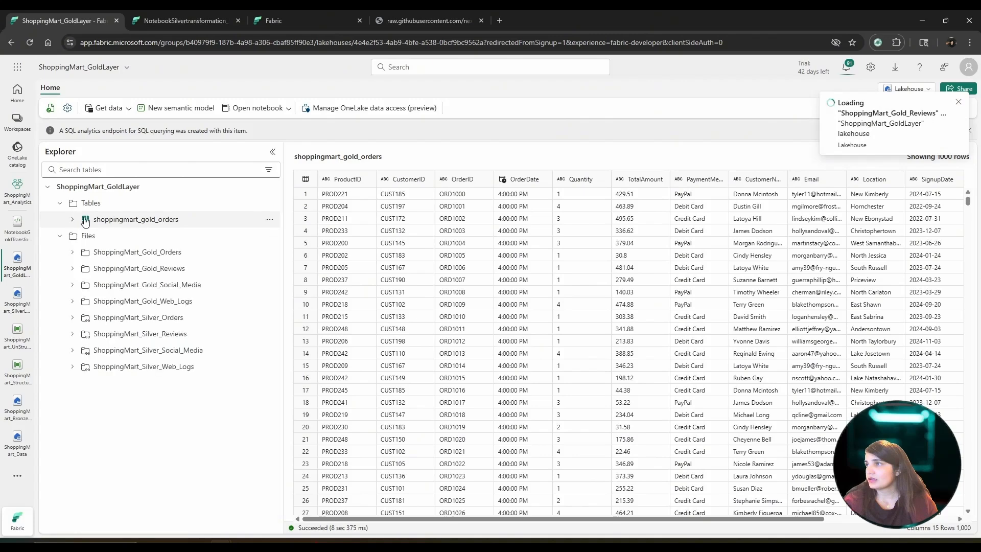
{"action": "left_click", "coordinate": [262, 219]}
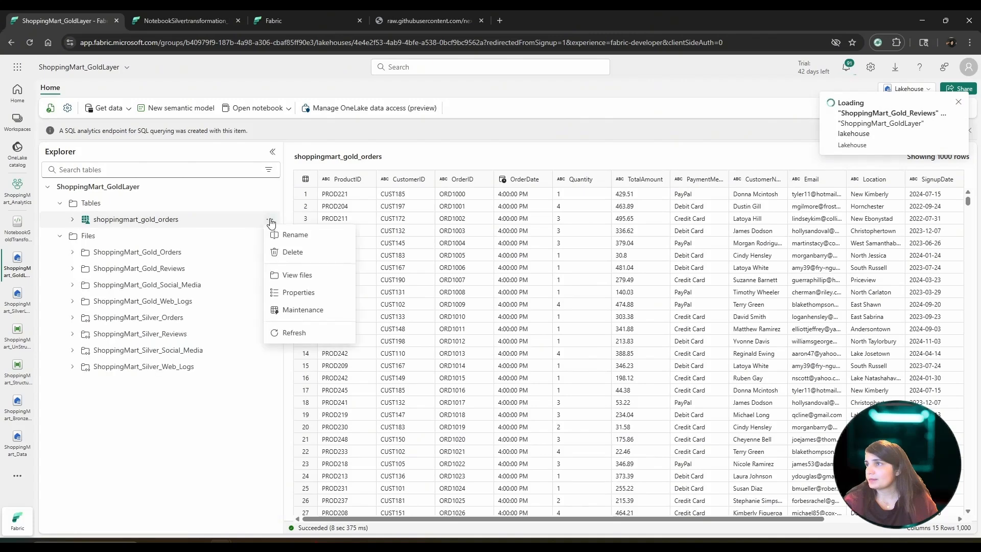
{"action": "left_click", "coordinate": [298, 278]}
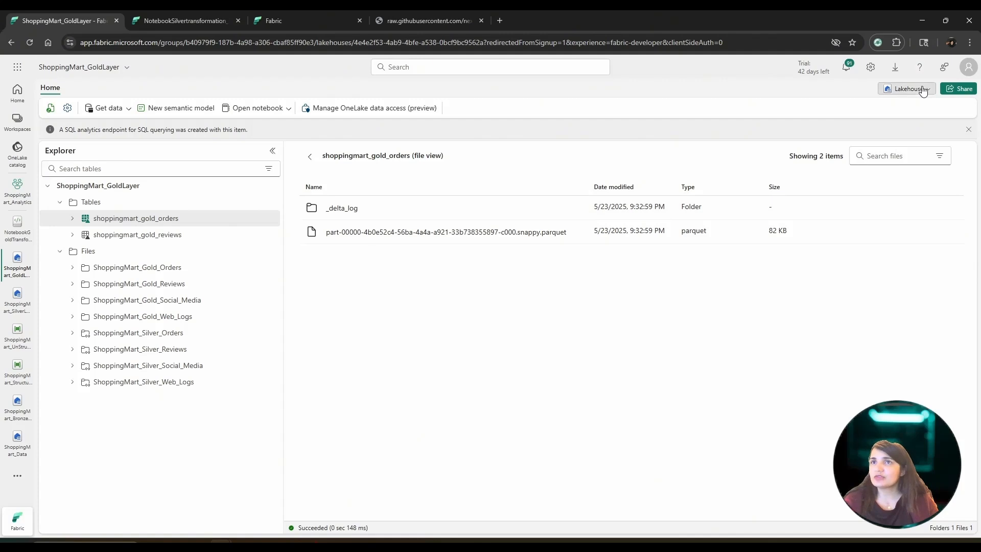
{"action": "left_click", "coordinate": [905, 89]}
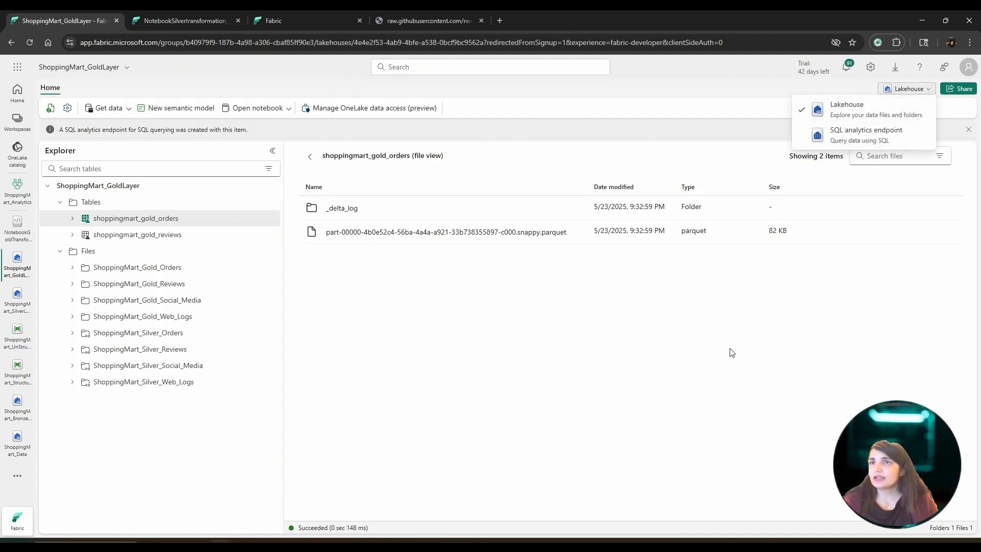
{"action": "left_click", "coordinate": [697, 343]}
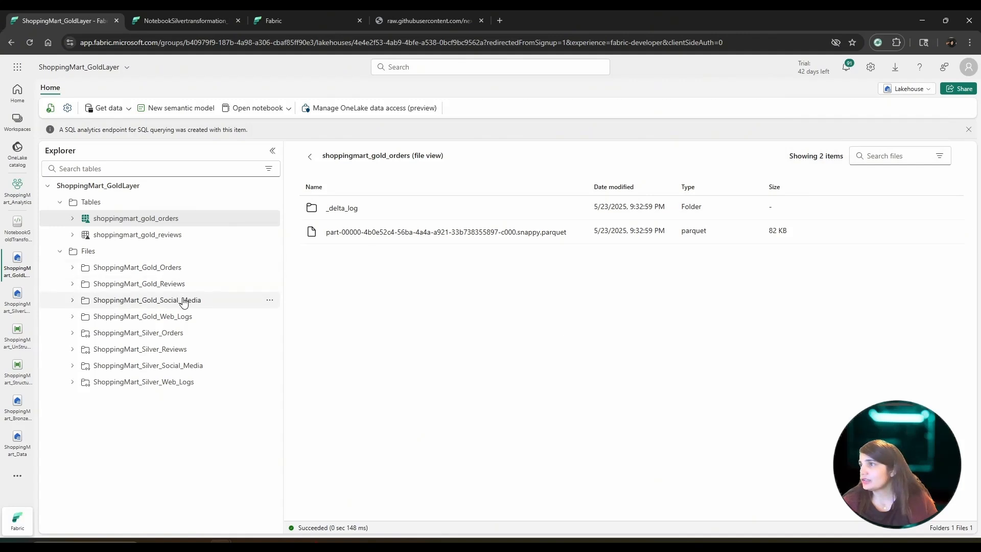
Load the ShoppingMart_Gold_Social_Media folder into a new table named shoppingmart_gold_social_media with parquet as the file type.
{"action": "left_click", "coordinate": [270, 302]}
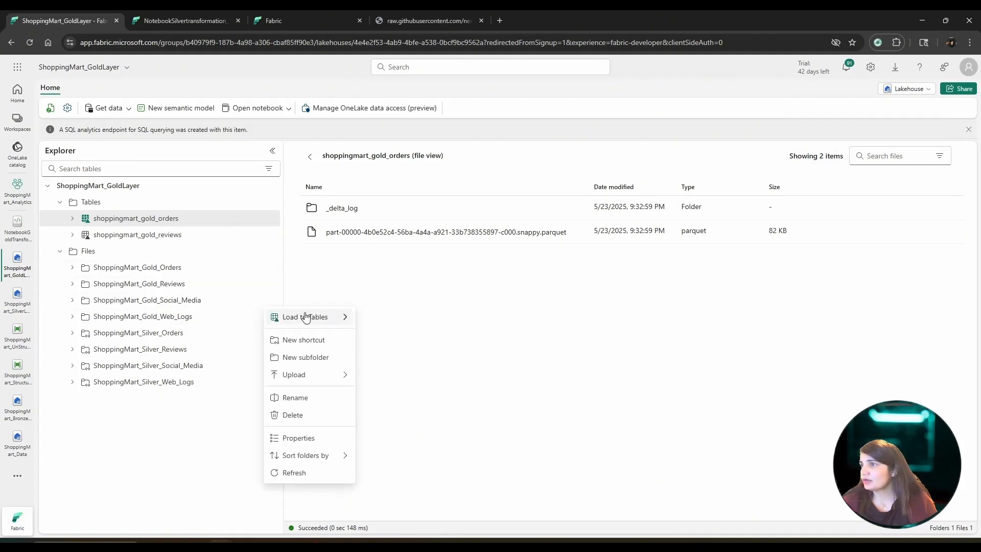
{"action": "mouse_move", "coordinate": [306, 317]}
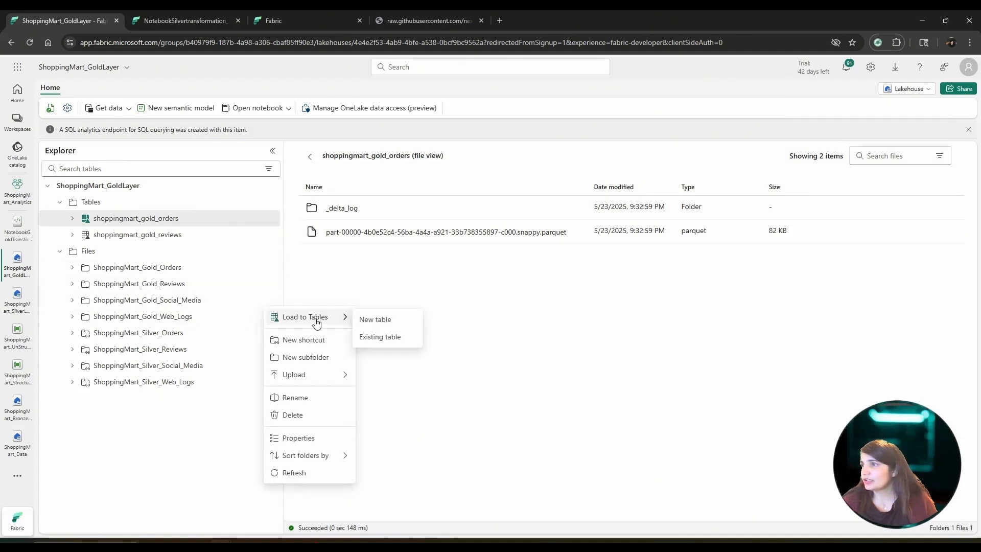
{"action": "left_click", "coordinate": [382, 321]}
{"action": "left_click", "coordinate": [511, 336]}
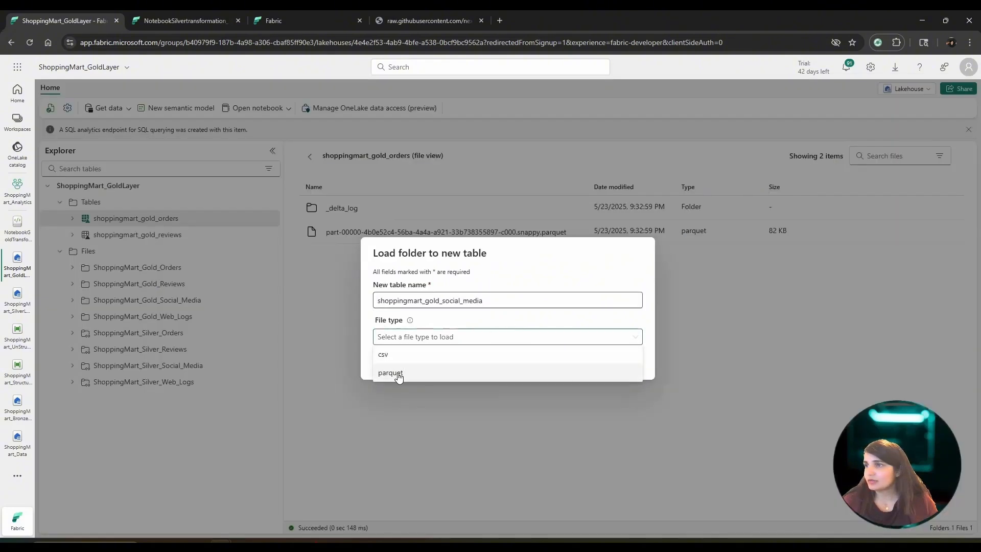
{"action": "left_click", "coordinate": [398, 372]}
{"action": "left_click", "coordinate": [546, 361]}
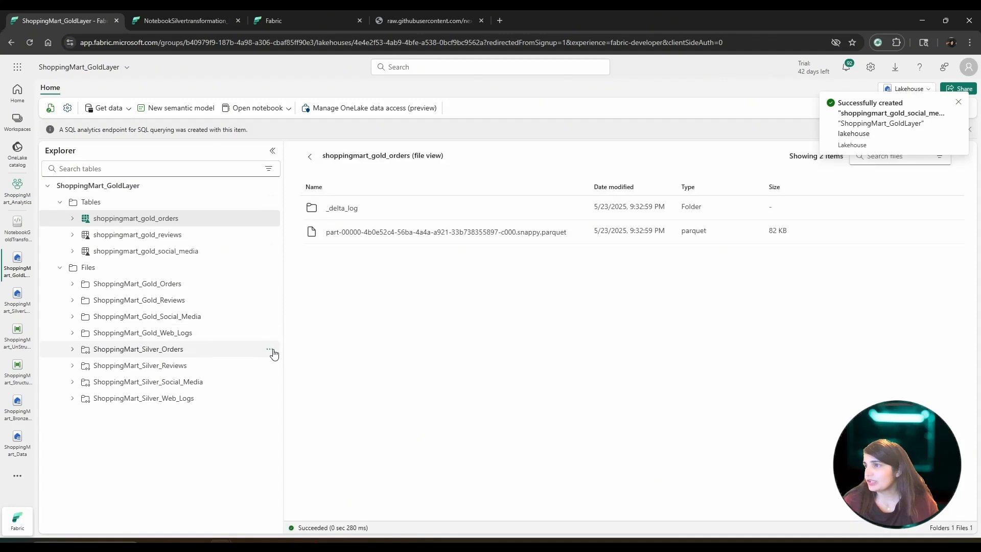
Load the ShoppingMart_Gold_Web_Logs folder into a new table named shoppingmart_gold_web_logs with parquet as the file type.
{"action": "left_click", "coordinate": [271, 333]}
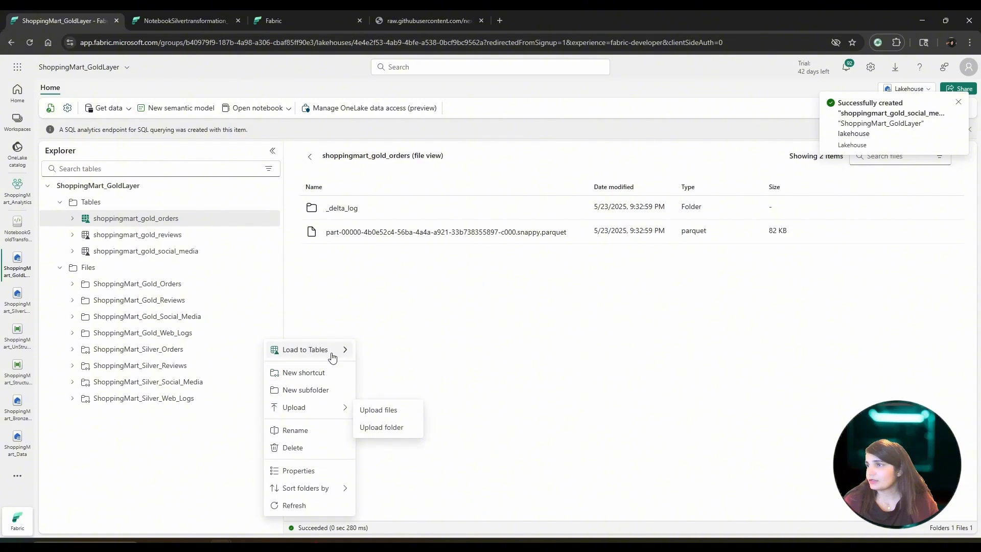
{"action": "mouse_move", "coordinate": [333, 350]}
{"action": "left_click", "coordinate": [375, 352]}
{"action": "left_click", "coordinate": [588, 336]}
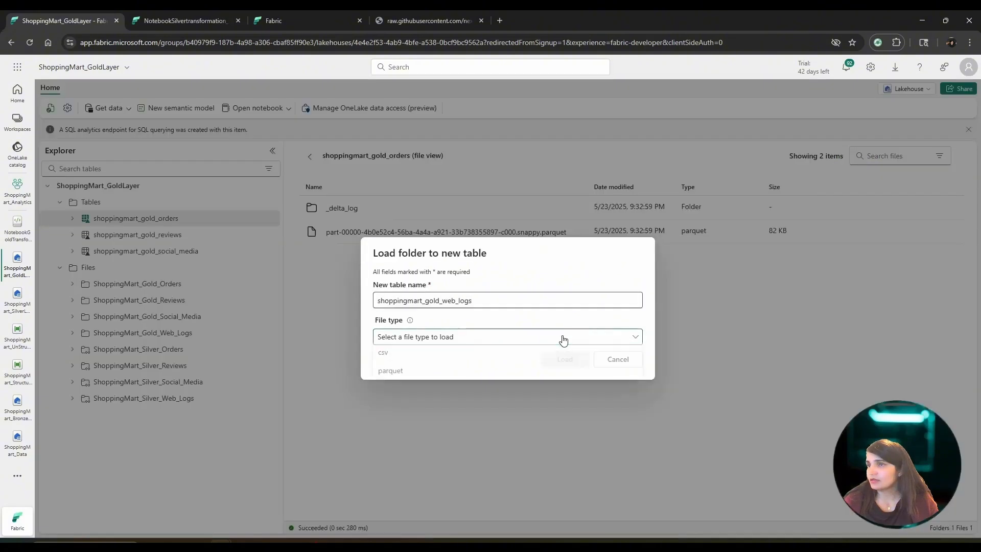
{"action": "left_click", "coordinate": [392, 367]}
{"action": "left_click", "coordinate": [556, 360]}
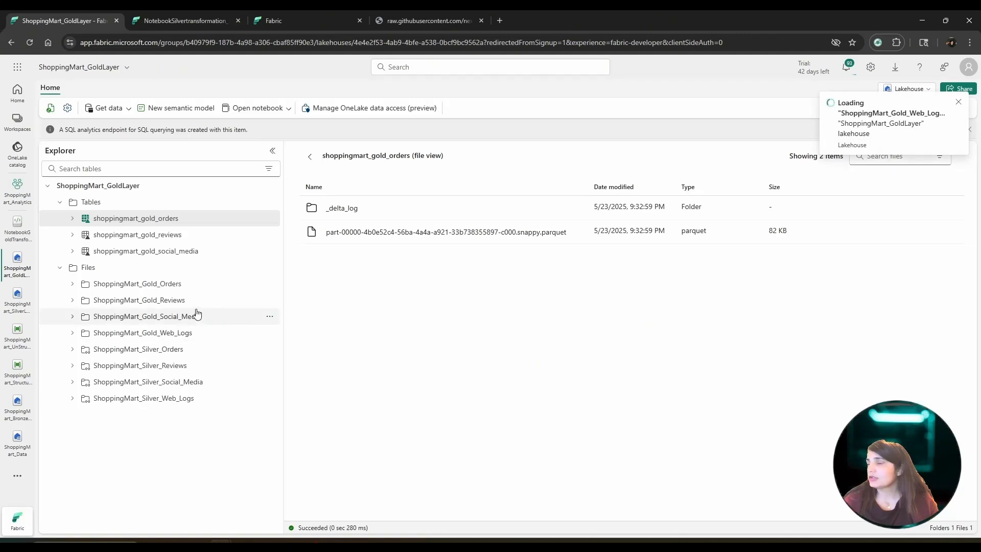
Start a new semantic model from the Gold lakehouse and name it ShoppingMart_LT_Model.
{"action": "left_click", "coordinate": [182, 108]}
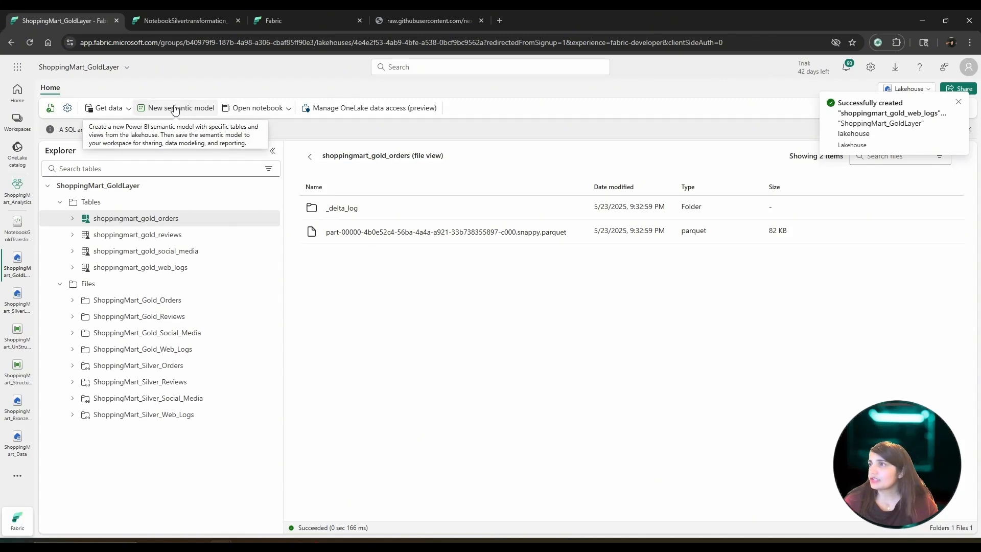
{"action": "left_click", "coordinate": [176, 109]}
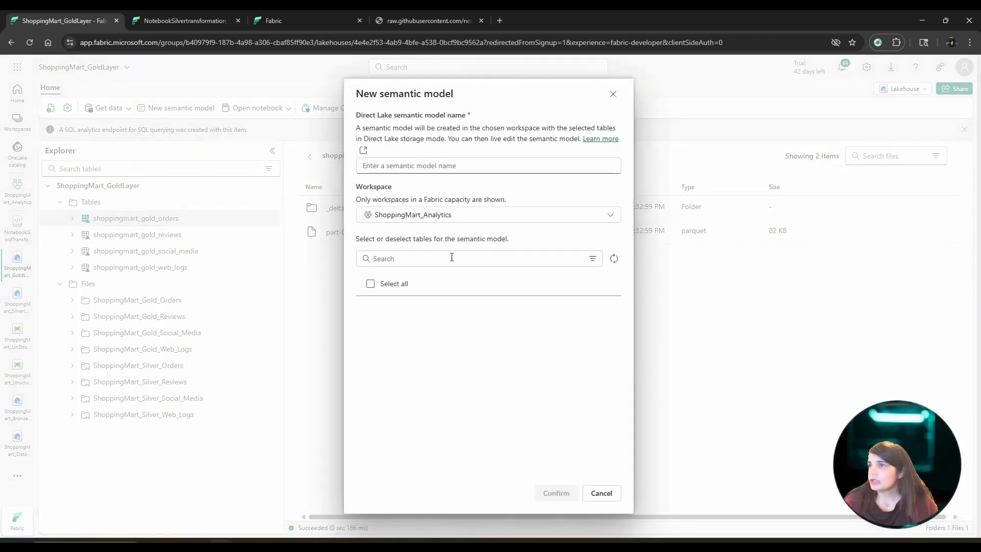
{"action": "left_click", "coordinate": [403, 168]}
{"action": "type", "text": "Shopping"}
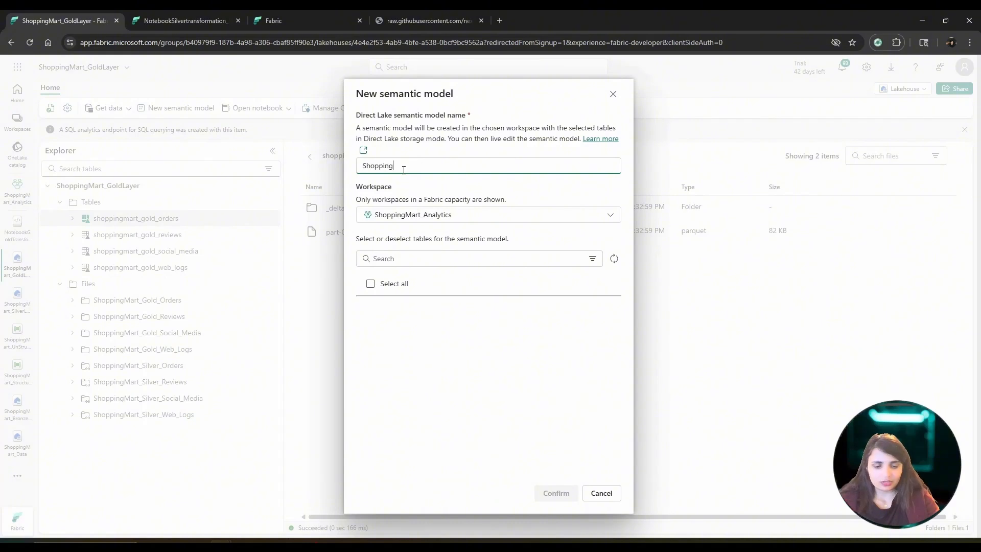
{"action": "type", "text": "Mart"}
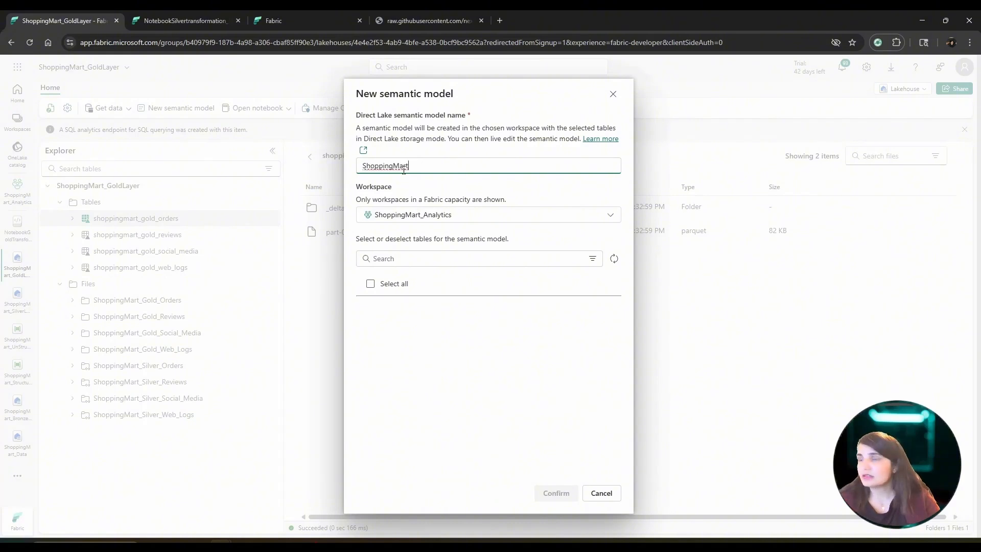
{"action": "type", "text": "_A"}
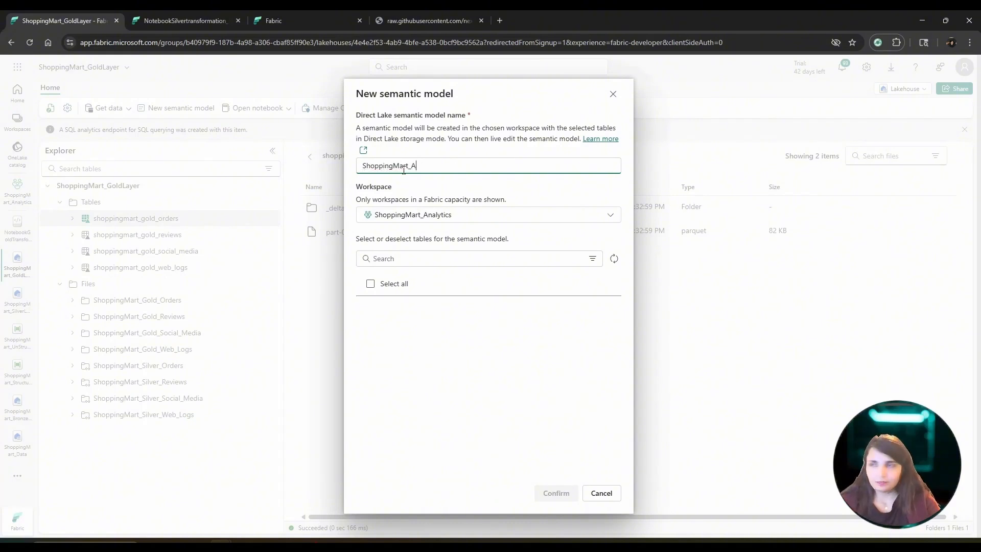
{"action": "type", "text": "nal"}
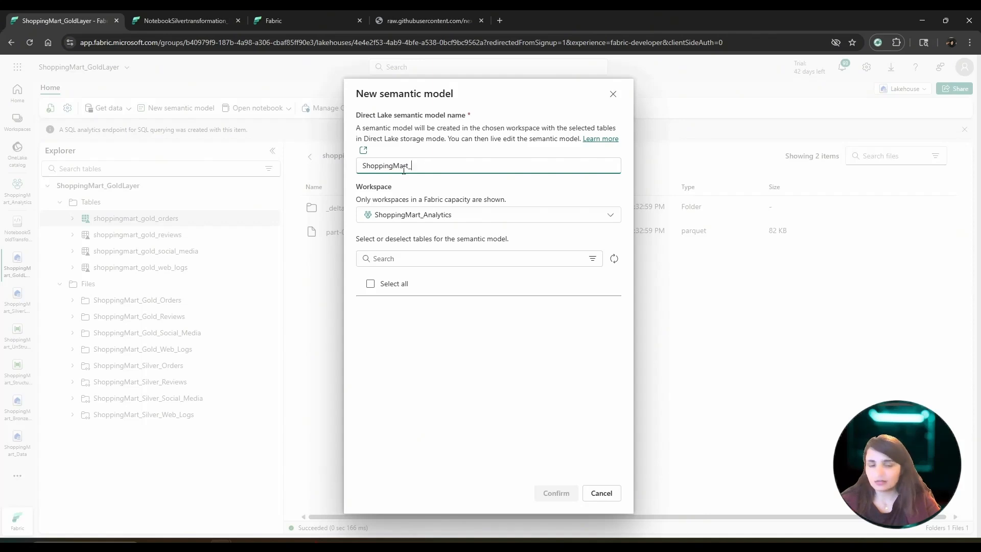
{"action": "type", "text": "LT_"}
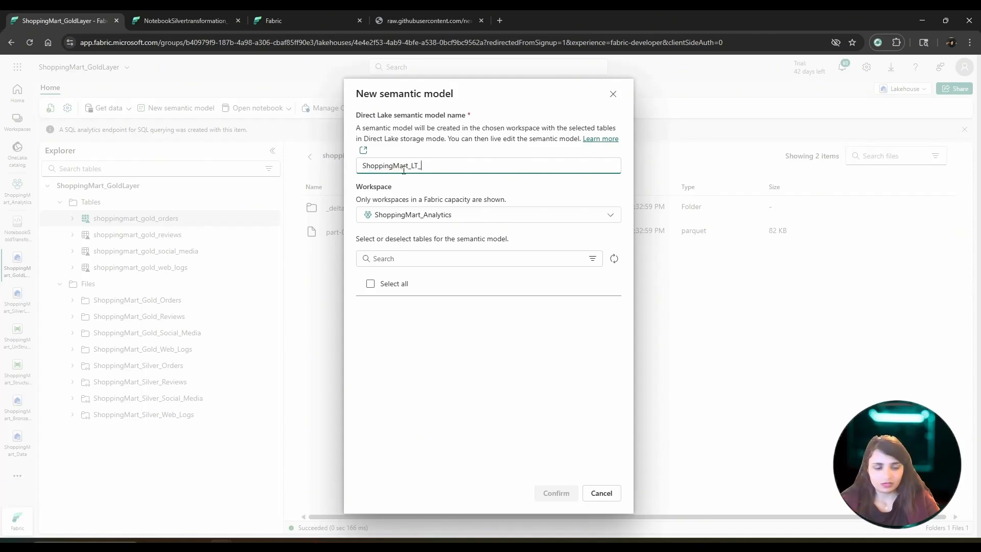
{"action": "type", "text": "Model"}
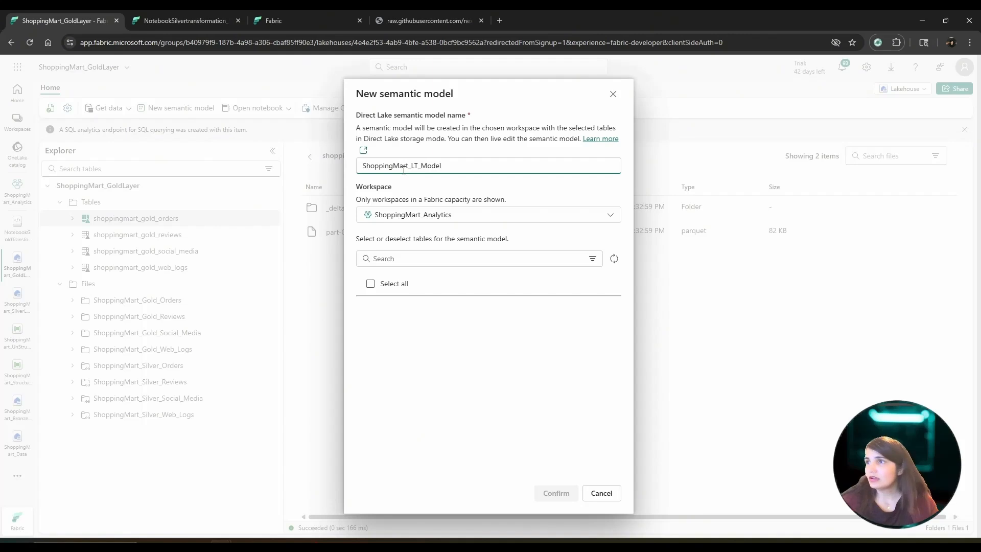
{"action": "left_click", "coordinate": [372, 285]}
{"action": "left_click", "coordinate": [378, 286]}
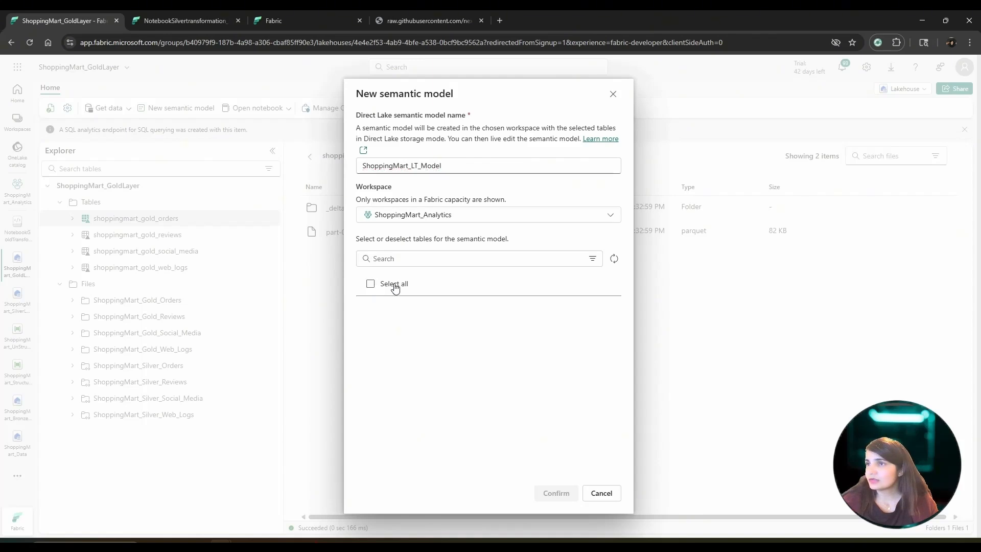
{"action": "left_click", "coordinate": [592, 259]}
{"action": "left_click", "coordinate": [593, 260]}
{"action": "left_click", "coordinate": [593, 259]}
{"action": "left_click", "coordinate": [508, 305]}
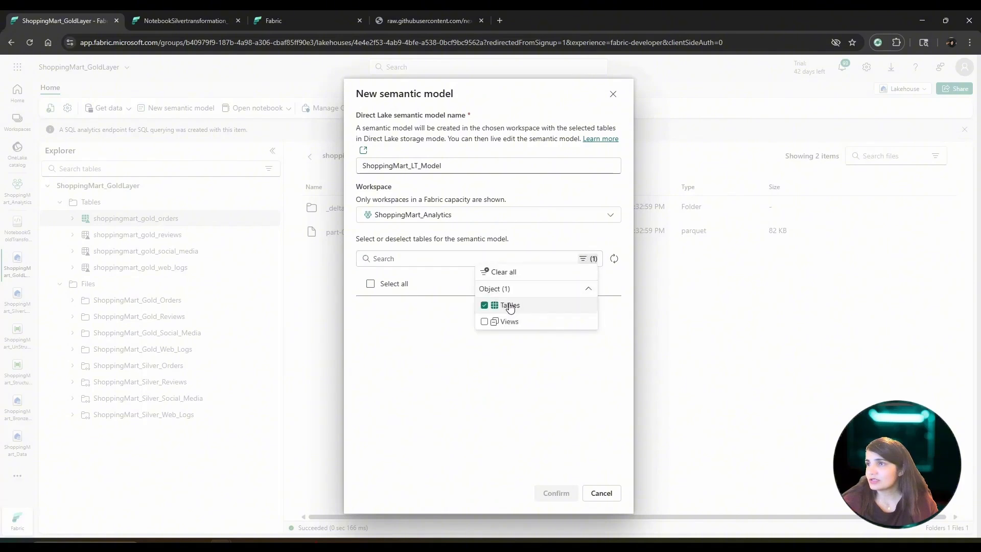
{"action": "left_click", "coordinate": [509, 306]}
{"action": "left_click", "coordinate": [509, 305]}
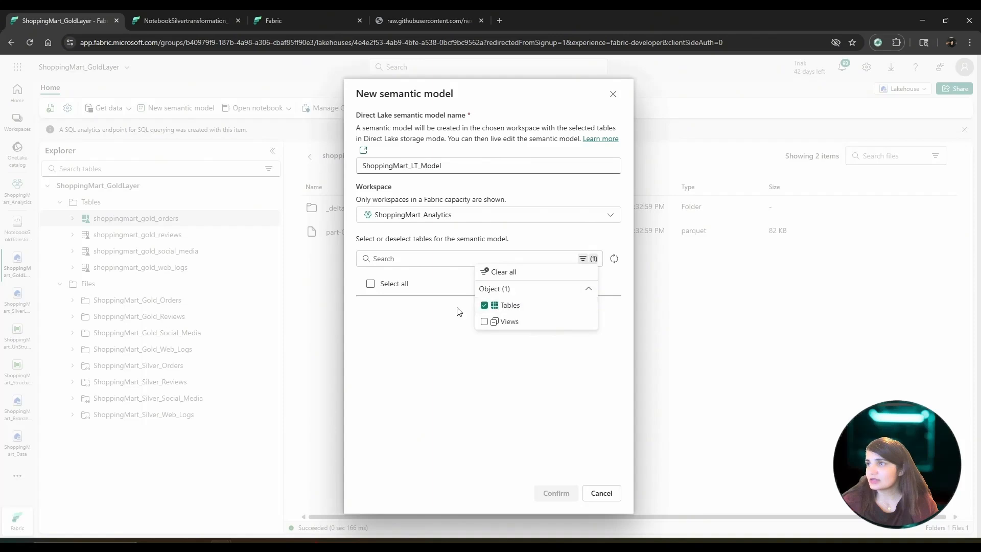
{"action": "left_click", "coordinate": [441, 324]}
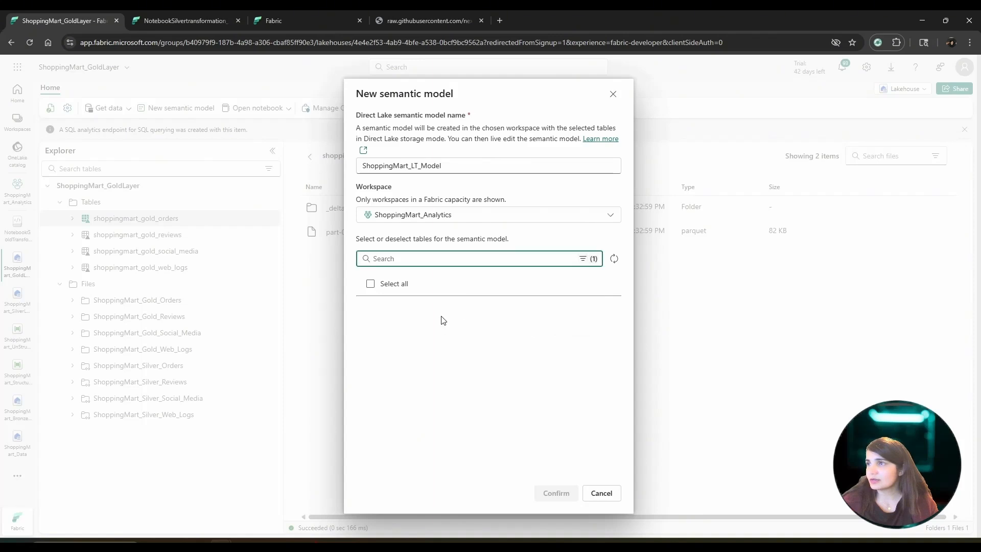
{"action": "left_click", "coordinate": [576, 214]}
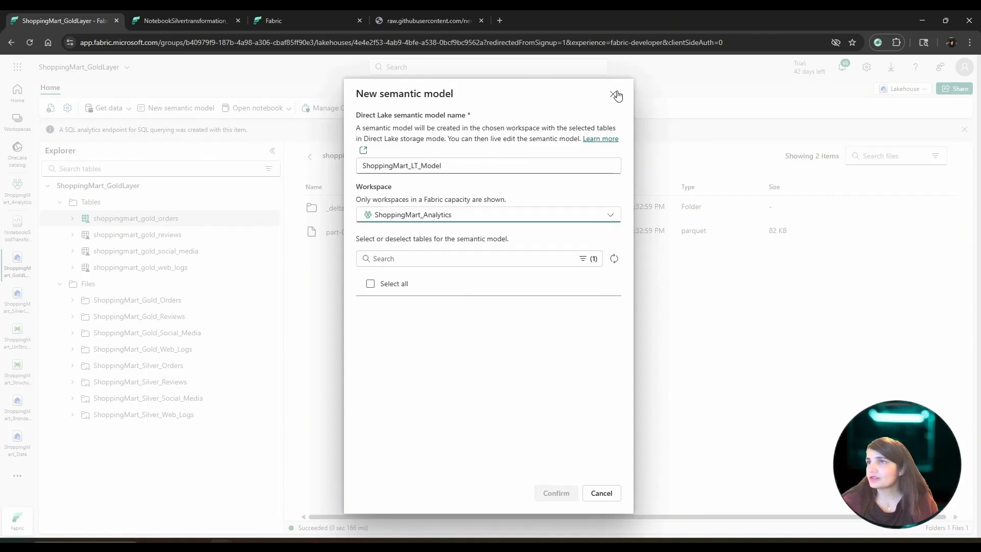
{"action": "left_click", "coordinate": [598, 494]}
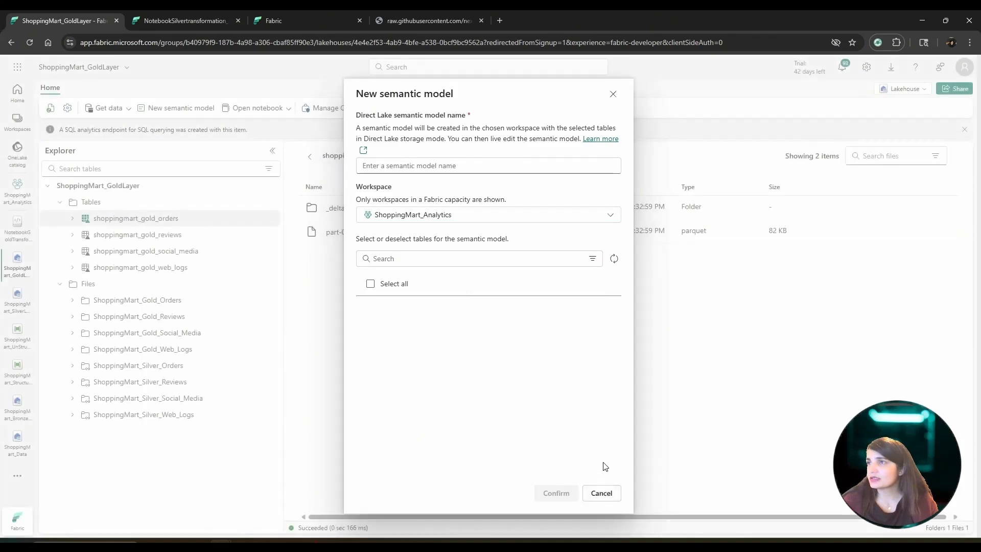
{"action": "left_click", "coordinate": [602, 494]}
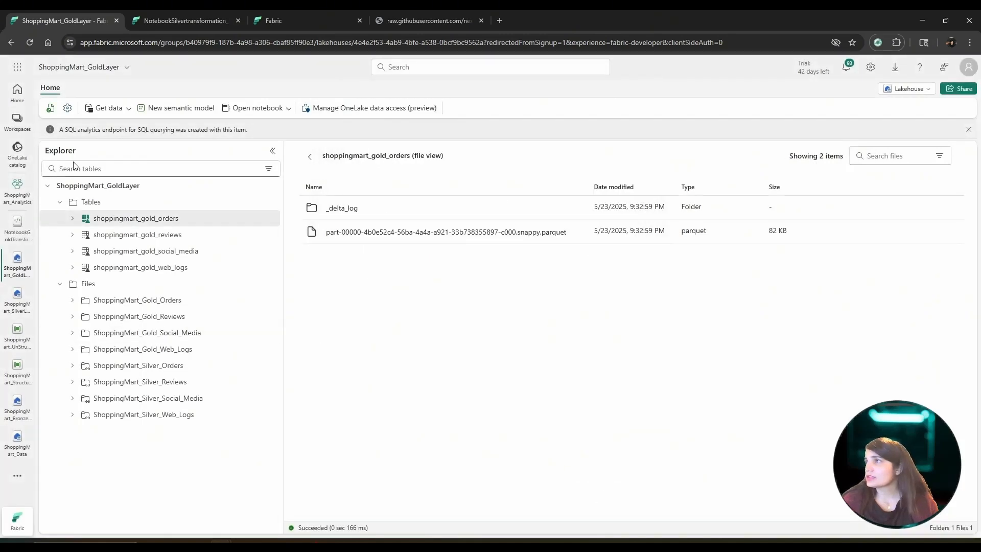
Refresh the Gold lakehouse and start a new semantic model named ShoppingMart_LT_model in the ShoppingMart_Analytics workspace.
{"action": "left_click", "coordinate": [51, 108]}
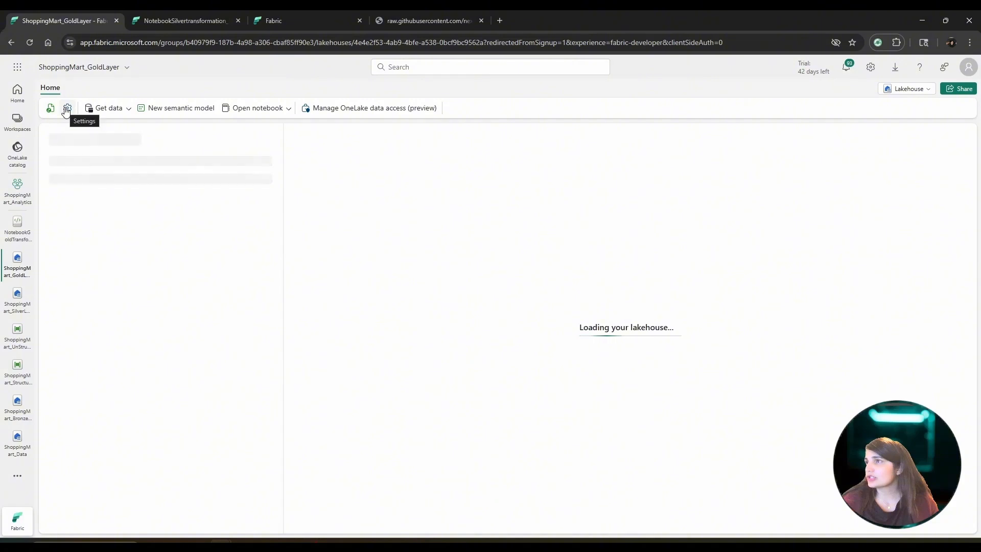
{"action": "left_click", "coordinate": [174, 109]}
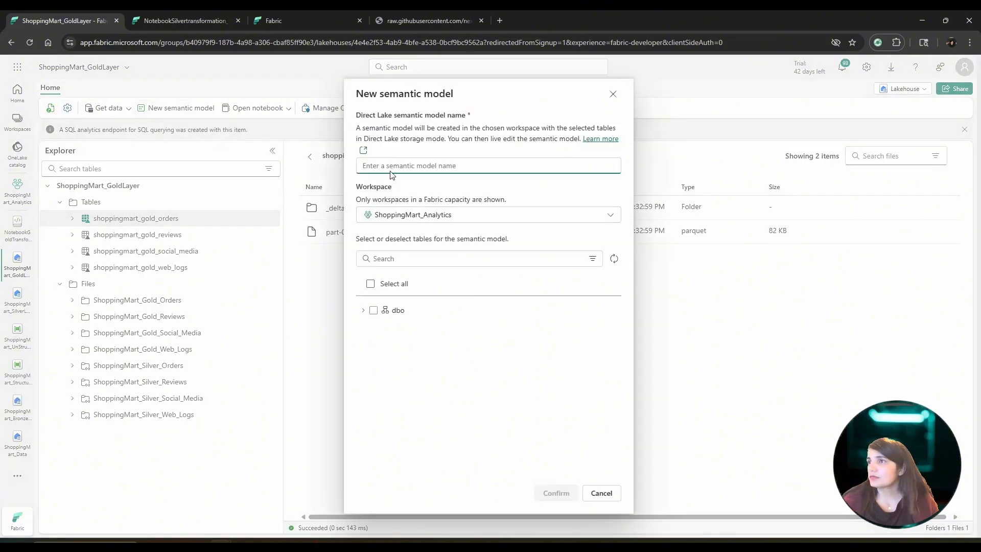
{"action": "type", "text": "Sh"}
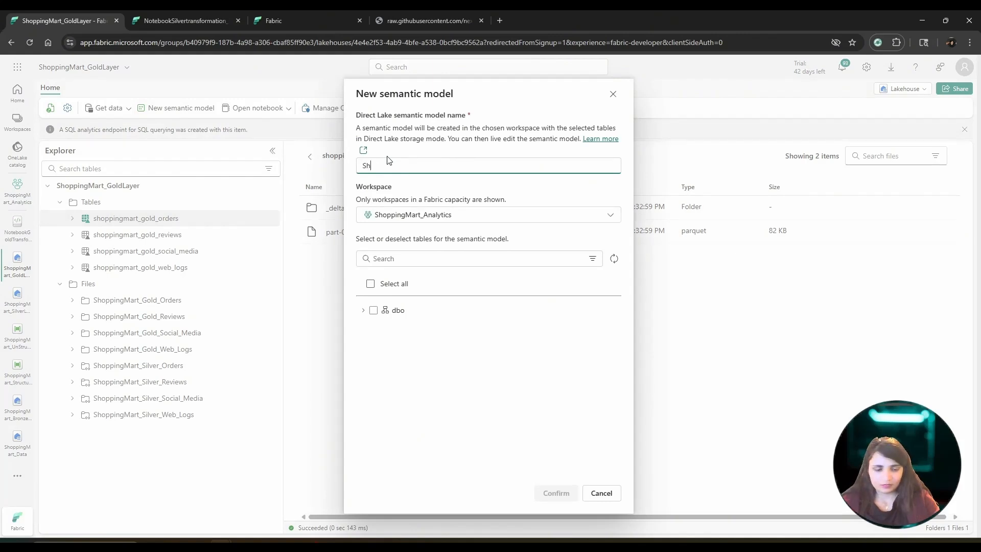
{"action": "type", "text": "oppin"}
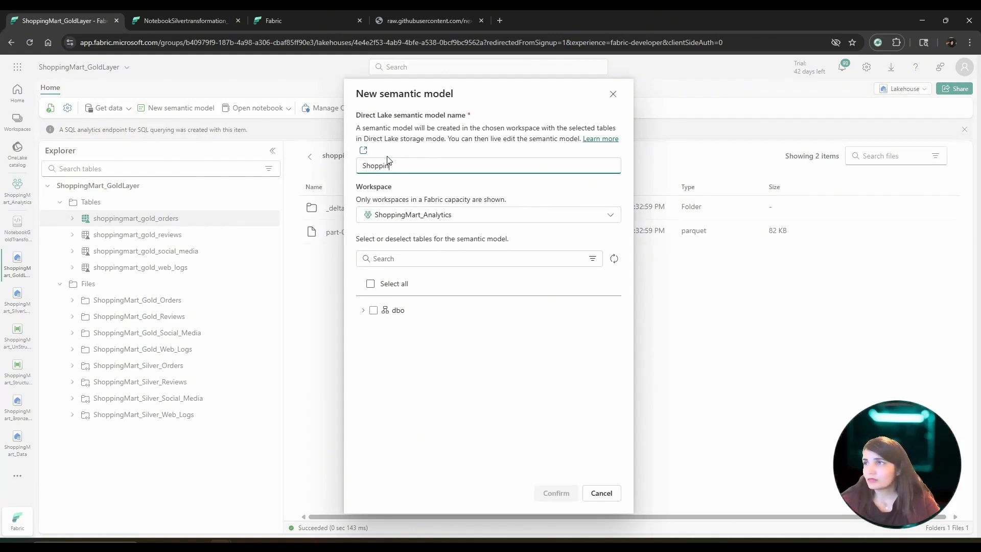
{"action": "type", "text": "gMart_LT_model"}
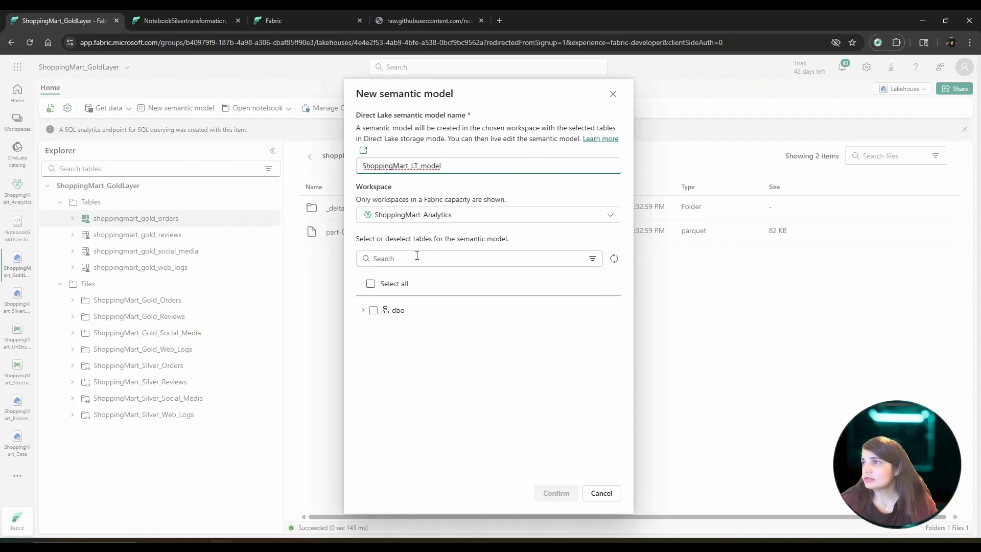
Include the shoppingmart_gold_orders, reviews, social_media and web_logs tables from dbo in ShoppingMart_LT_model and create the semantic model.
{"action": "left_click", "coordinate": [363, 310]}
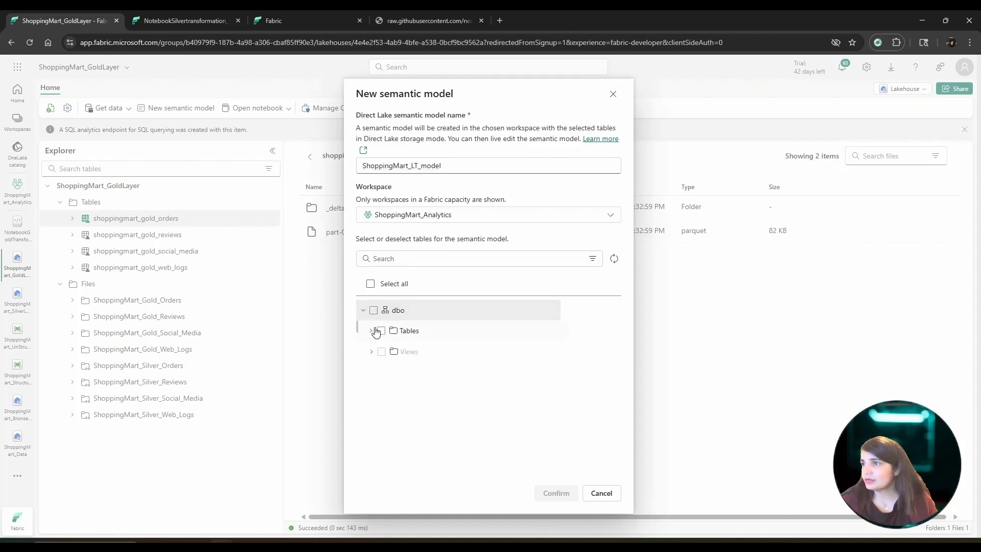
{"action": "left_click", "coordinate": [380, 331]}
{"action": "left_click", "coordinate": [371, 331]}
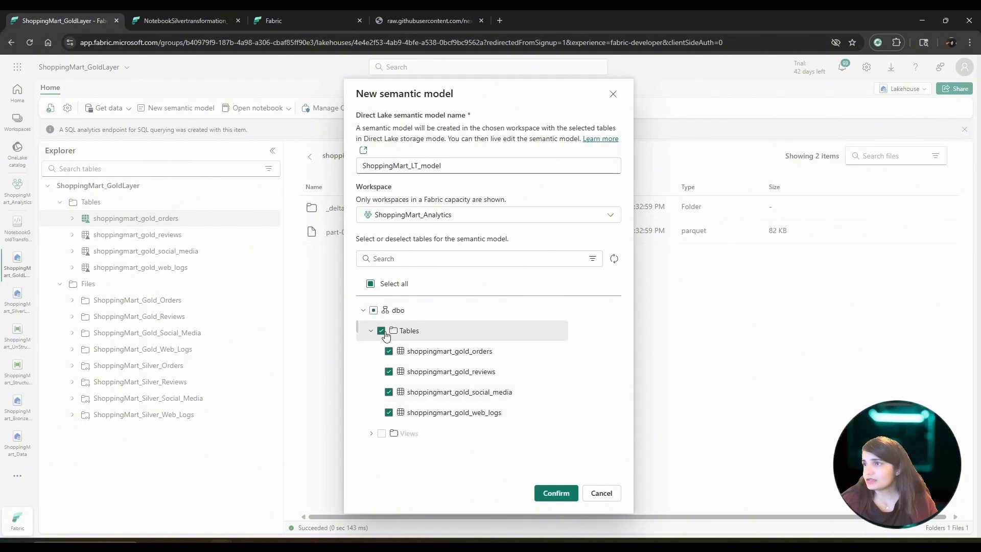
{"action": "left_click", "coordinate": [381, 330]}
{"action": "left_click", "coordinate": [389, 351]}
{"action": "left_click", "coordinate": [388, 372]}
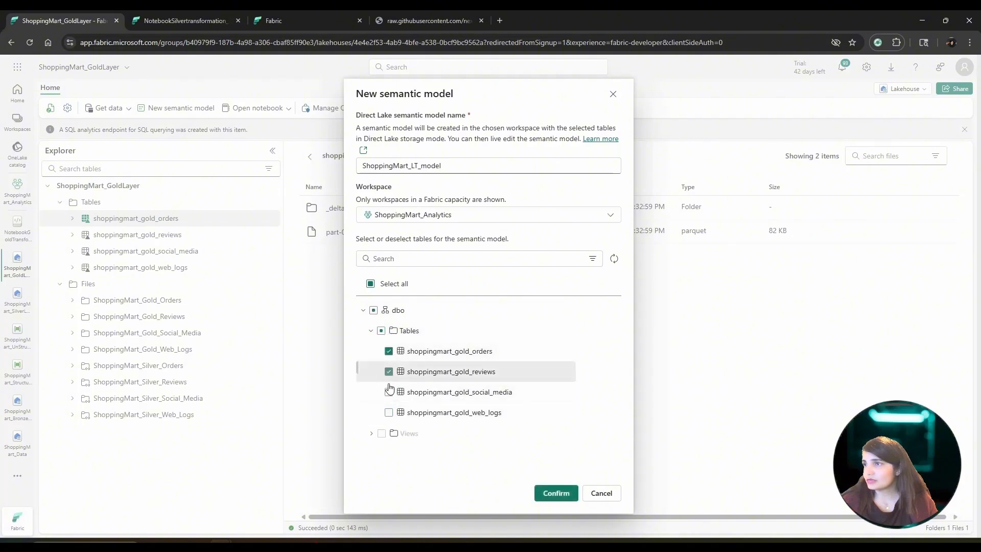
{"action": "left_click", "coordinate": [388, 392]}
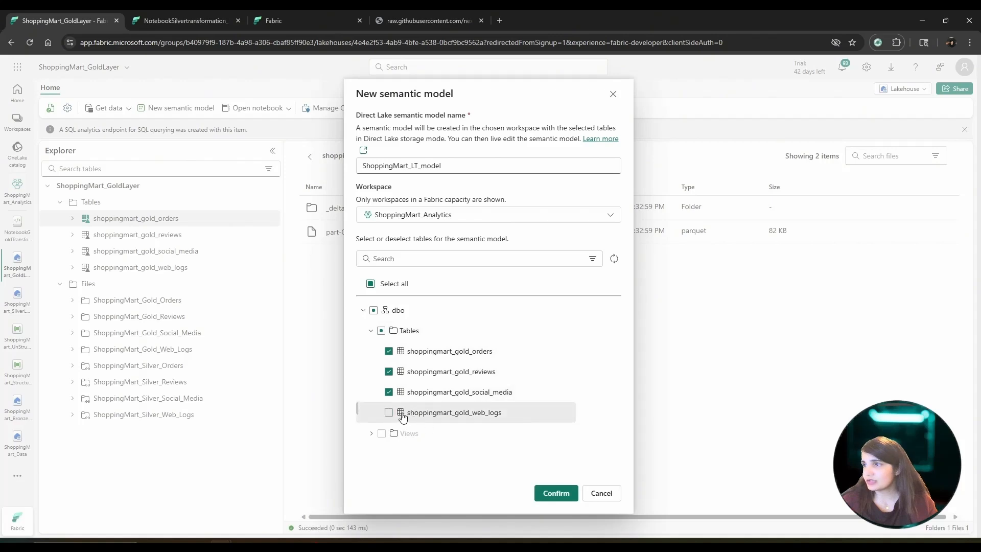
{"action": "left_click", "coordinate": [390, 414]}
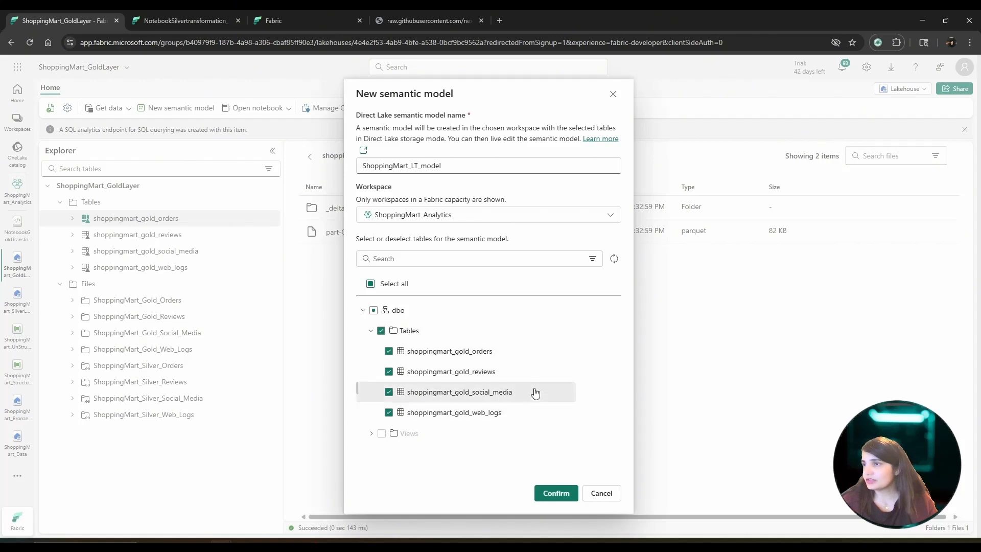
{"action": "left_click", "coordinate": [556, 494]}
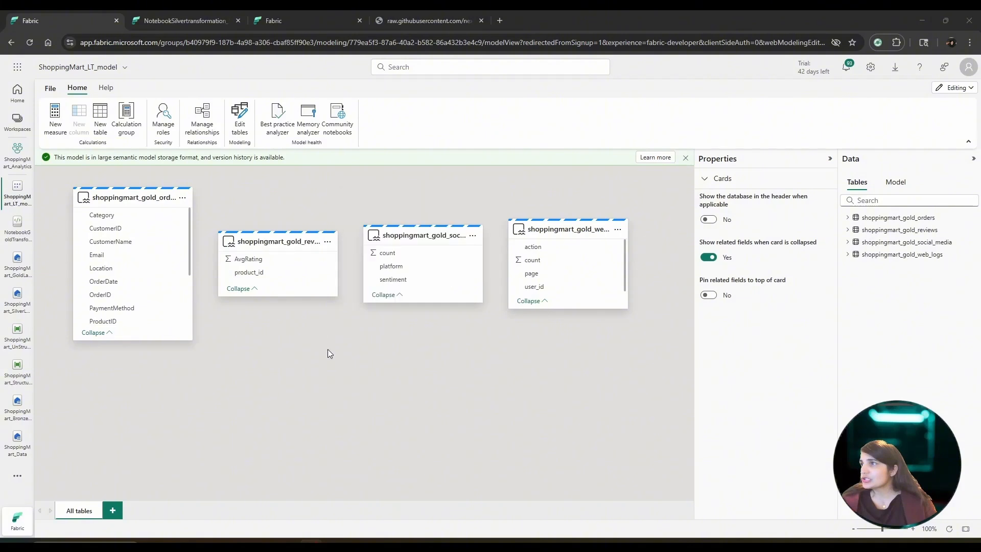
Arrange the table cards with reviews left of orders, web_logs right of orders, and social_media below and right of web_logs.
{"action": "mouse_move", "coordinate": [110, 198]}
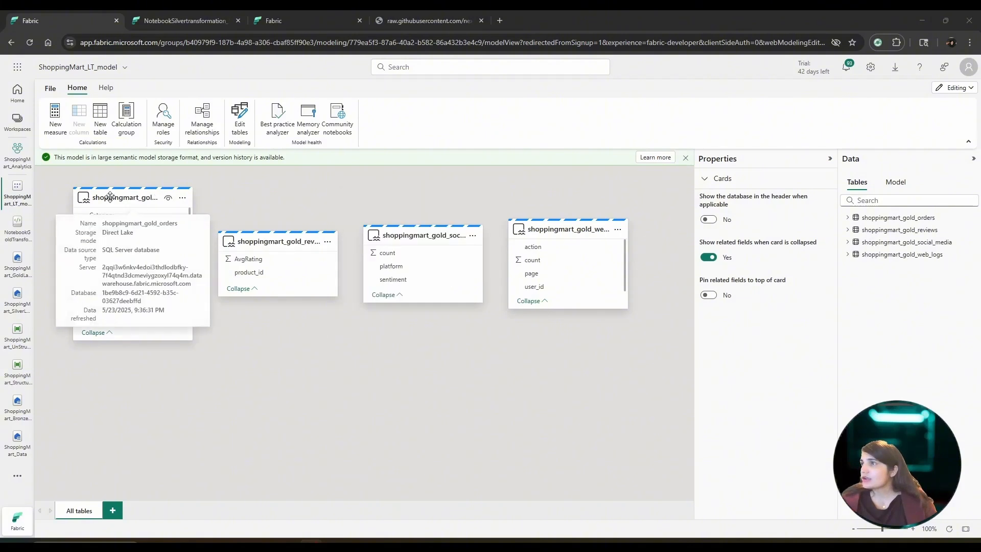
{"action": "left_click_drag", "start_coordinate": [110, 197], "coordinate": [338, 309]}
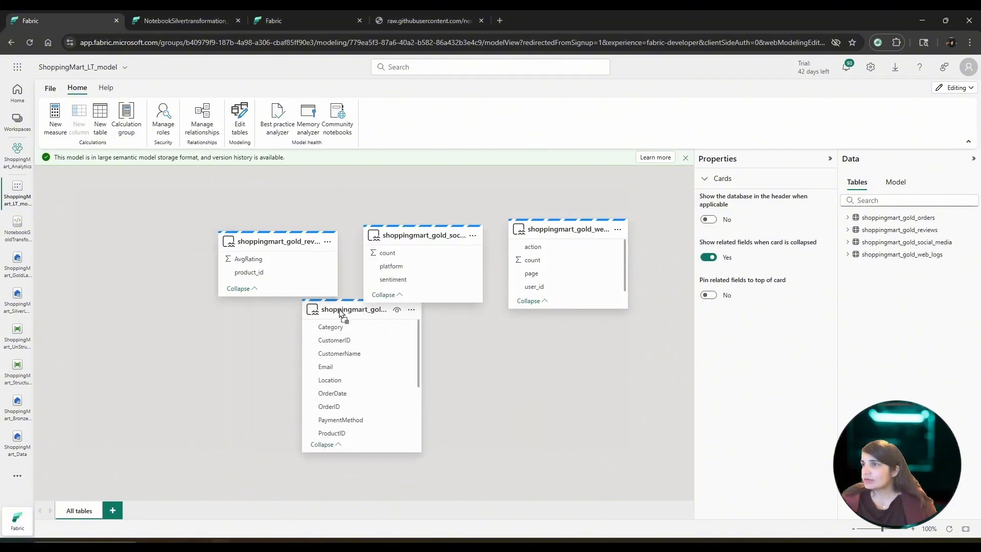
{"action": "mouse_move", "coordinate": [274, 240]}
{"action": "left_click_drag", "start_coordinate": [275, 239], "coordinate": [154, 249]}
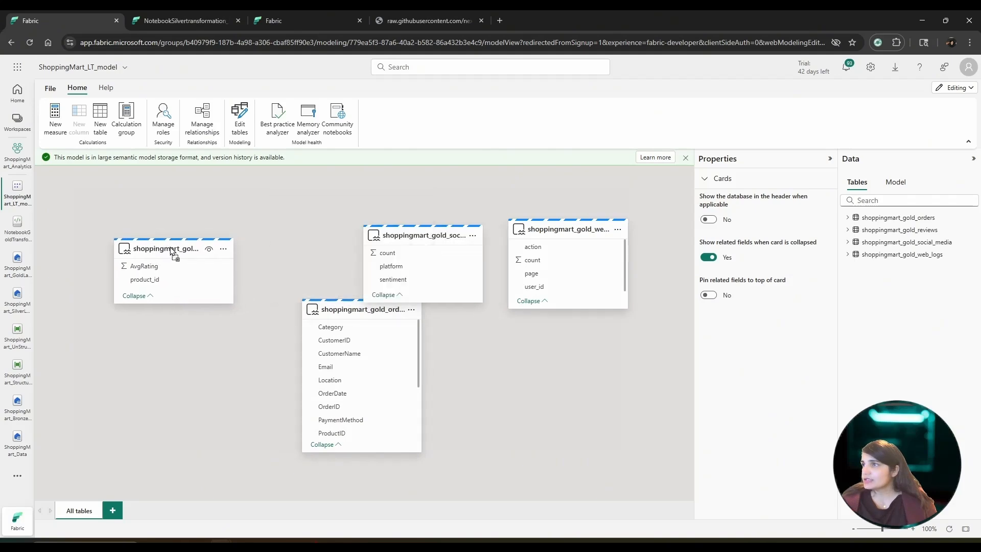
{"action": "mouse_move", "coordinate": [154, 249]}
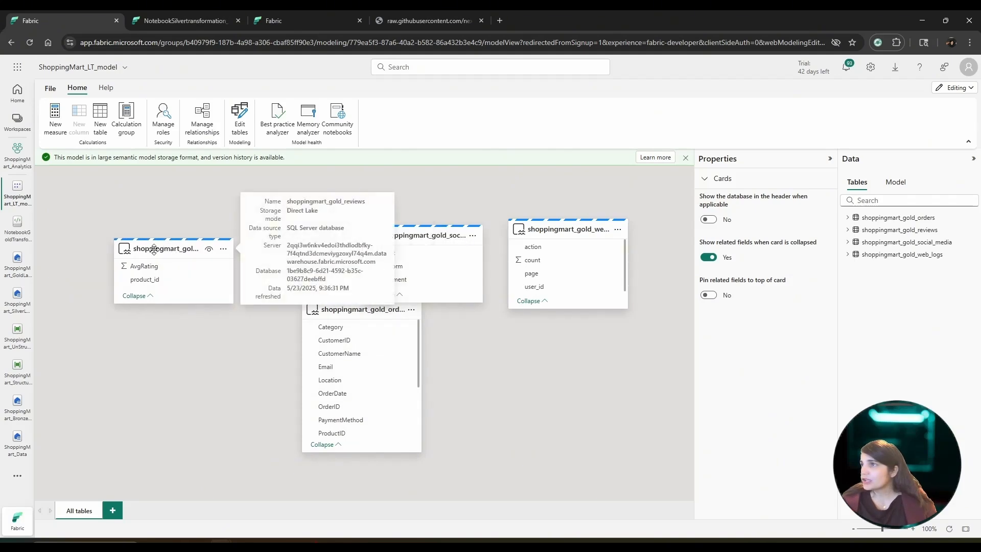
{"action": "mouse_move", "coordinate": [415, 236]}
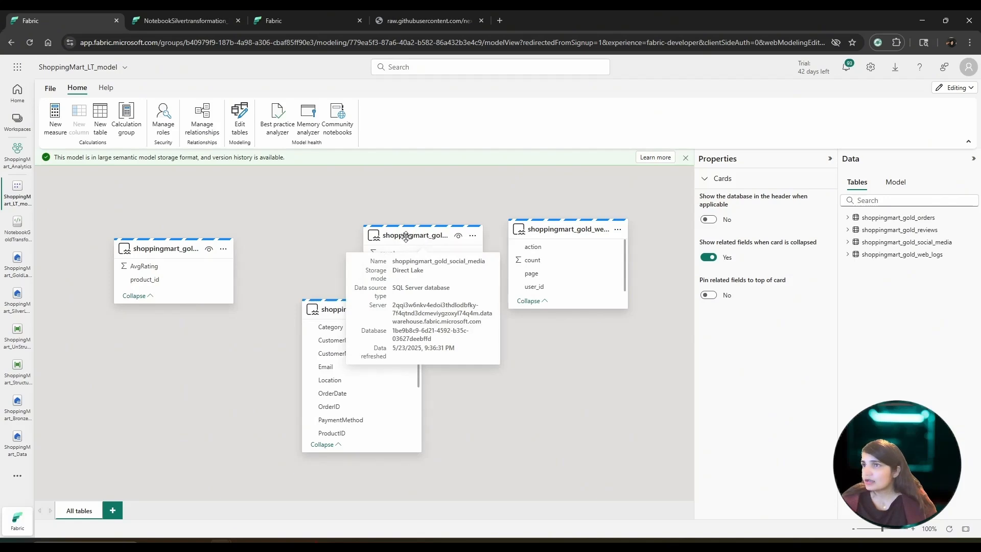
{"action": "left_click_drag", "start_coordinate": [407, 237], "coordinate": [634, 401]}
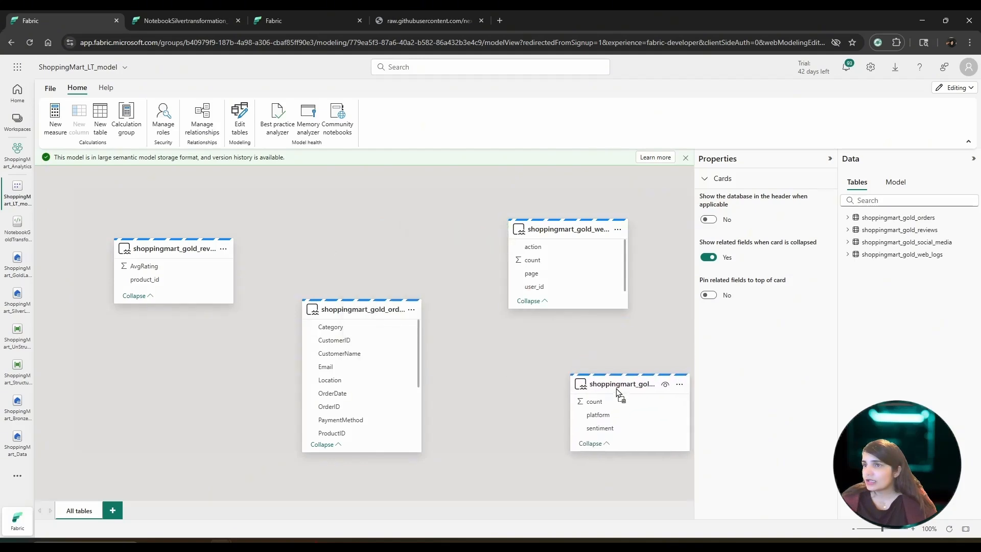
{"action": "mouse_move", "coordinate": [547, 219]}
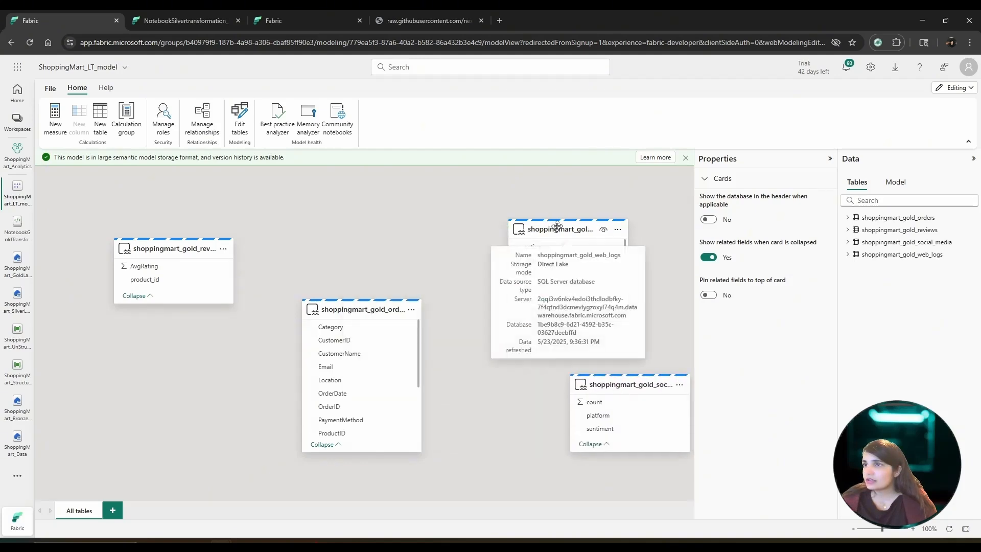
{"action": "left_click_drag", "start_coordinate": [557, 226], "coordinate": [510, 308]}
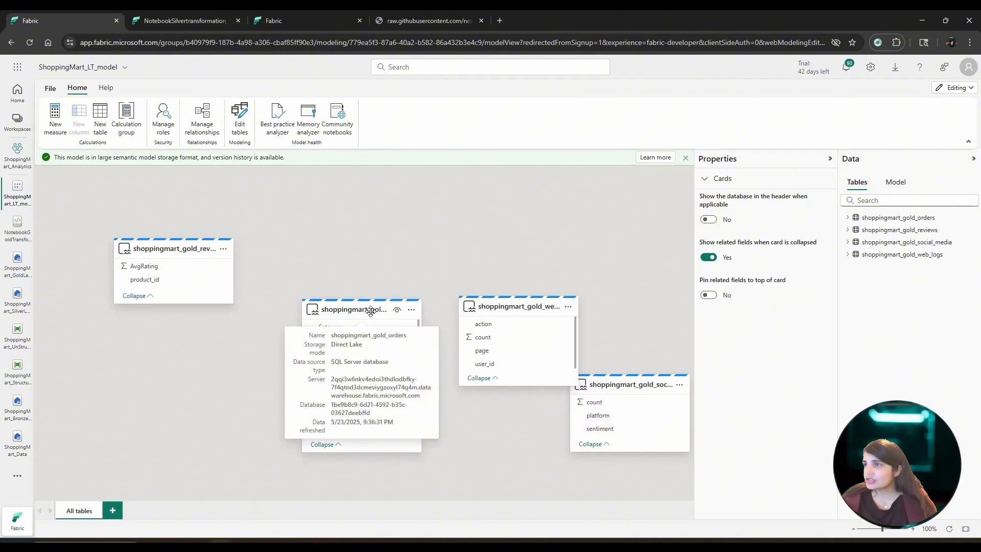
{"action": "left_click_drag", "start_coordinate": [368, 309], "coordinate": [364, 250]}
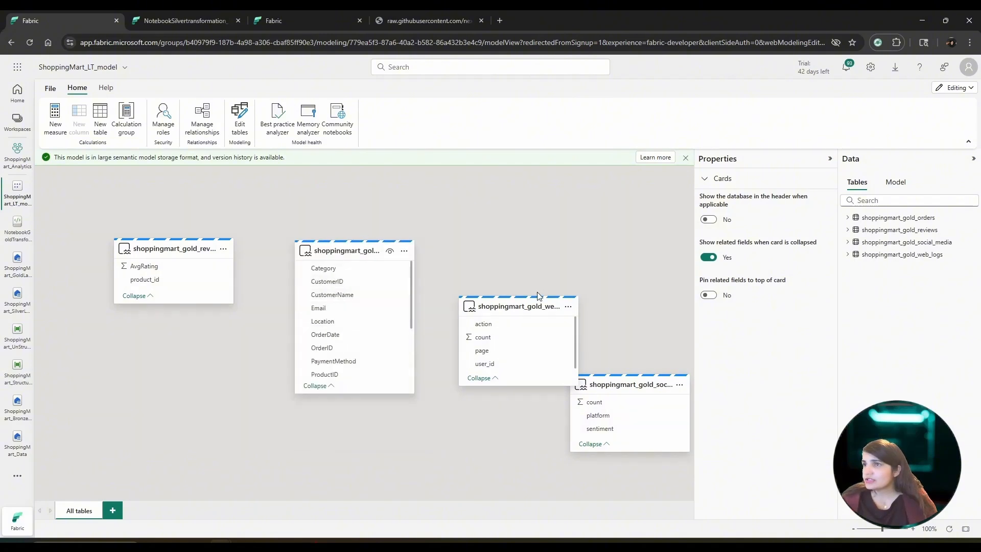
{"action": "left_click_drag", "start_coordinate": [526, 304], "coordinate": [525, 280]}
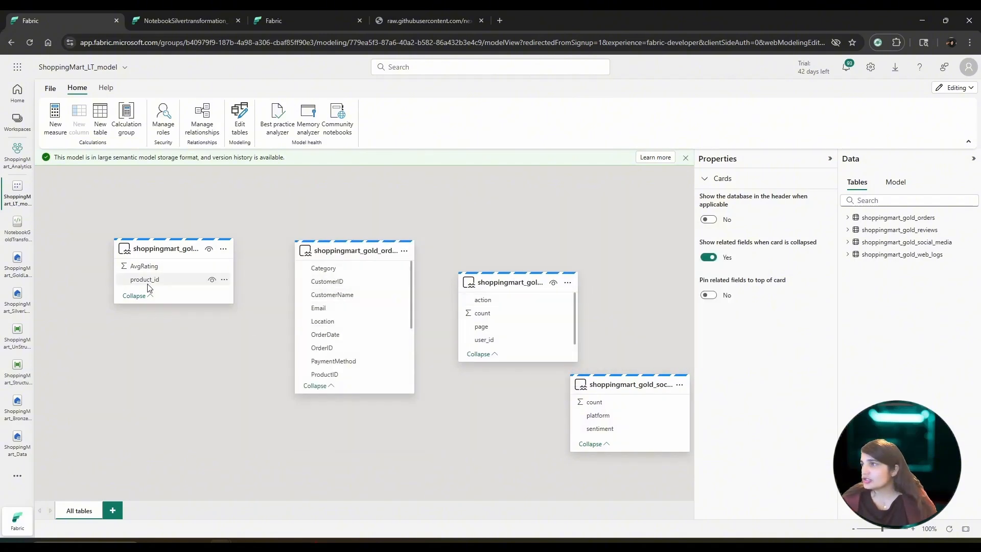
Create an active one-to-many relationship from product_id in shoppingmart_gold_reviews to ProductID in shoppingmart_gold_orders with single cross-filter direction.
{"action": "left_click_drag", "start_coordinate": [166, 284], "coordinate": [343, 379]}
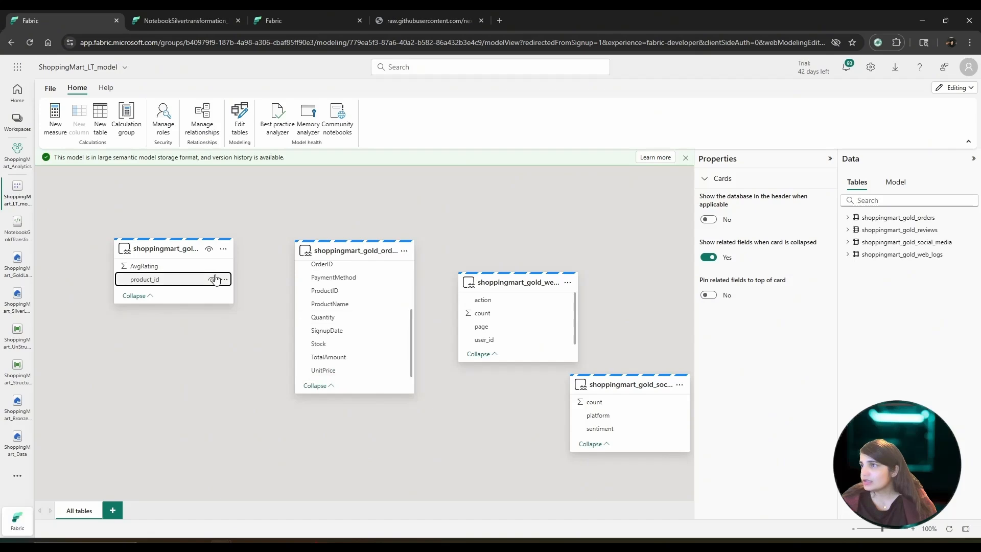
{"action": "left_click_drag", "start_coordinate": [166, 279], "coordinate": [324, 293]}
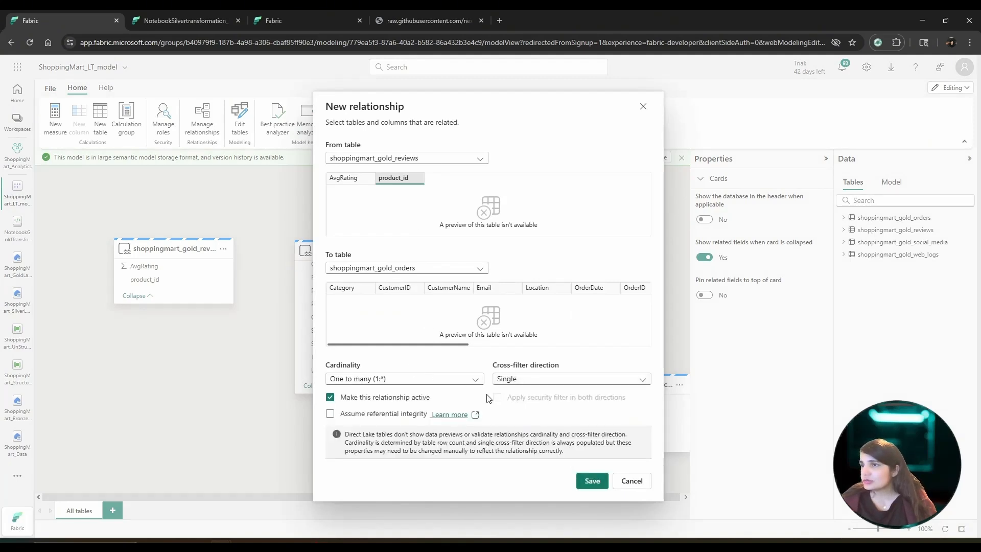
{"action": "left_click", "coordinate": [592, 481]}
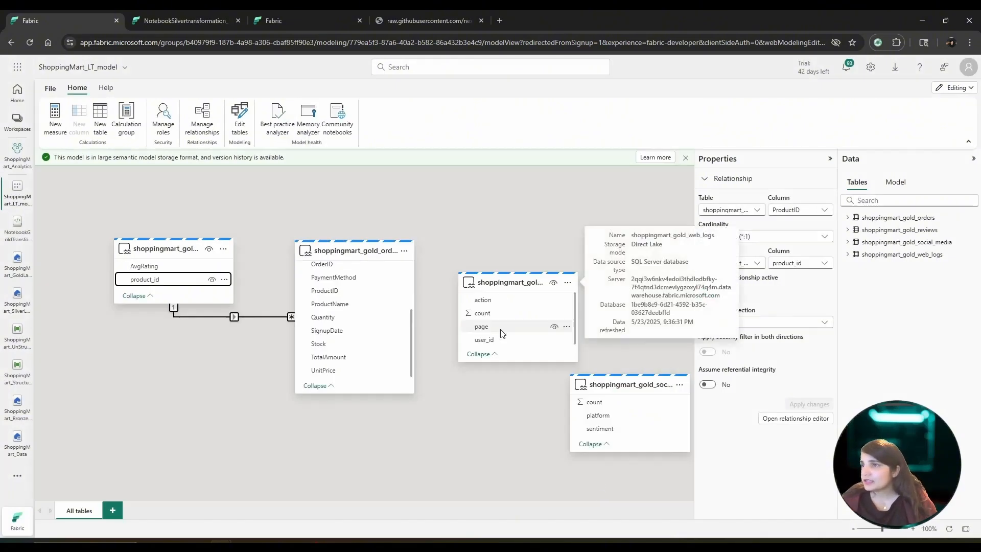
Create an active one-to-many relationship from user_id in shoppingmart_gold_web_logs to CustomerID in shoppingmart_gold_orders with single cross-filter direction.
{"action": "scroll", "coordinate": [346, 316], "scroll_direction": "up", "scroll_amount": 3}
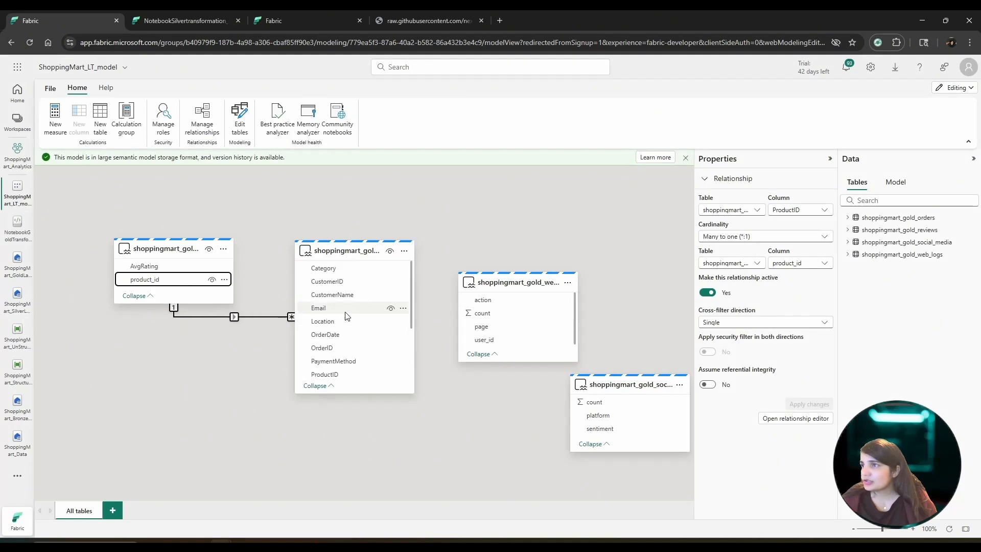
{"action": "left_click_drag", "start_coordinate": [487, 340], "coordinate": [338, 283]}
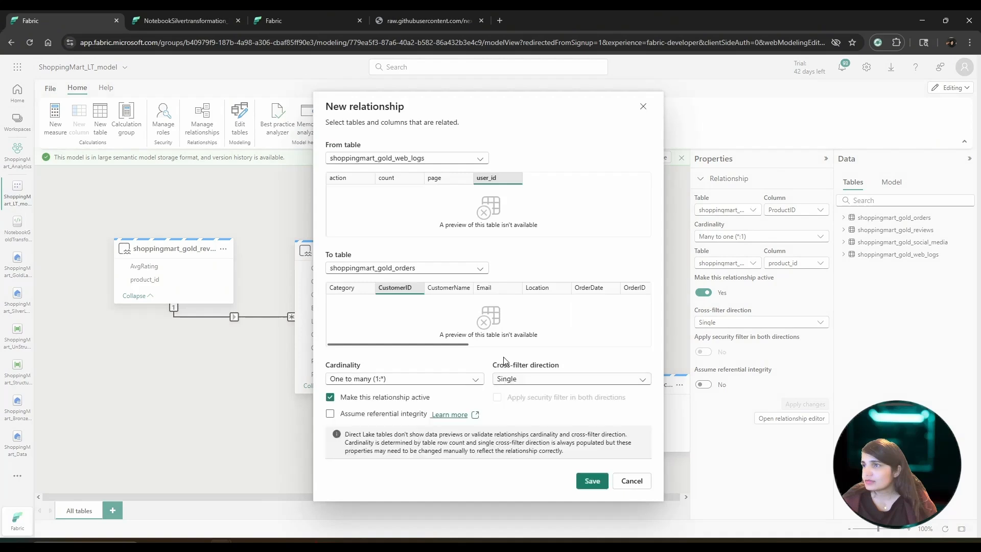
{"action": "left_click", "coordinate": [591, 481]}
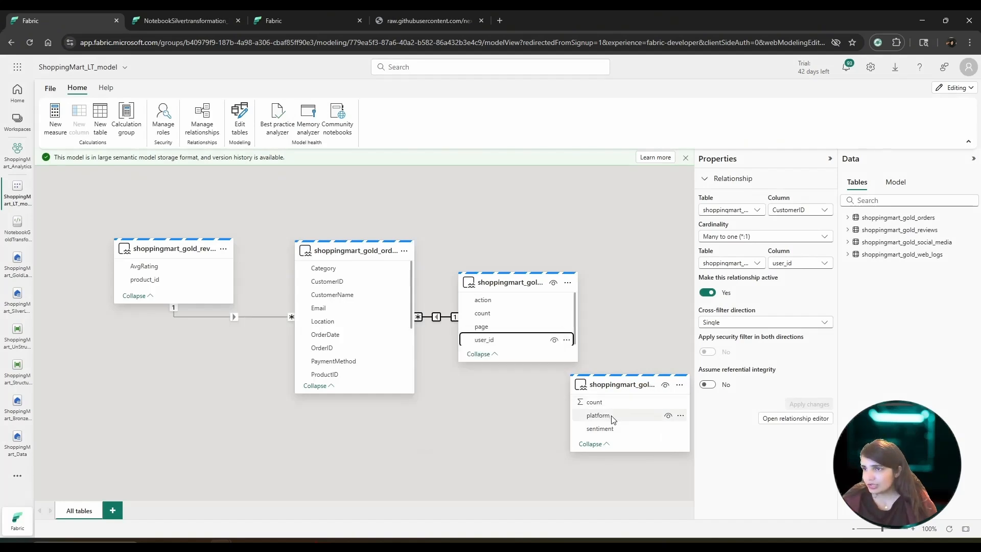
Spread the four table cards further apart so the orders card sits lower between the reviews and web_logs cards.
{"action": "left_click_drag", "start_coordinate": [634, 387], "coordinate": [599, 424]}
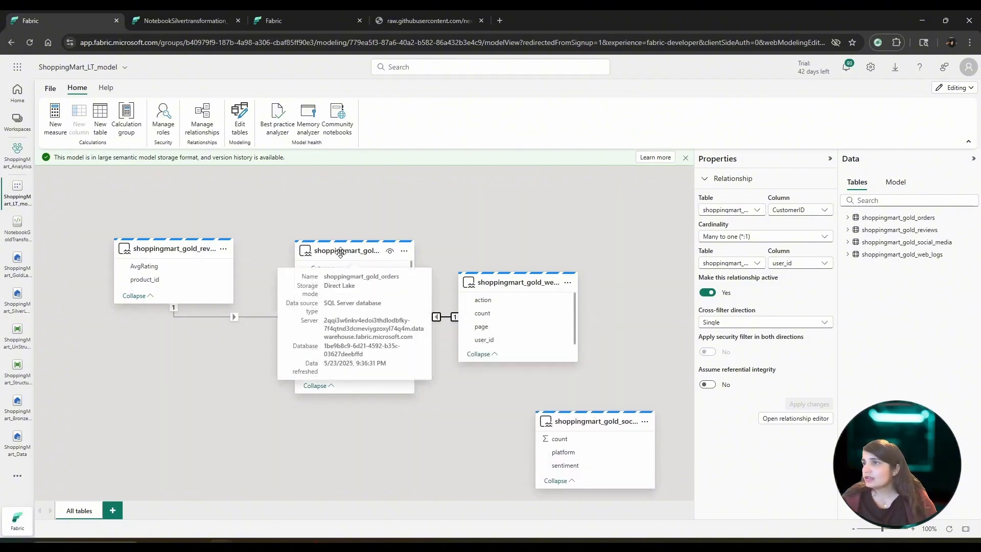
{"action": "left_click_drag", "start_coordinate": [346, 255], "coordinate": [316, 293]}
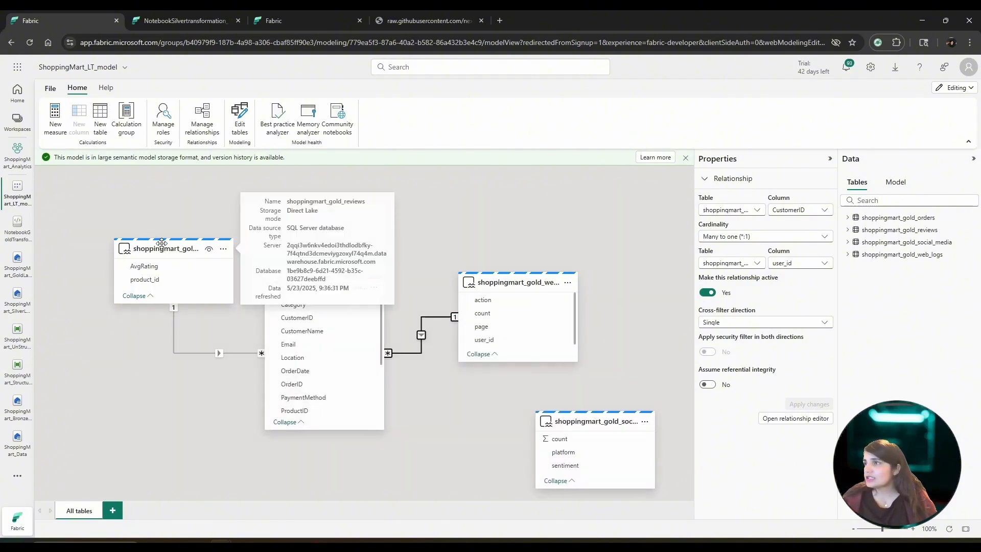
{"action": "left_click_drag", "start_coordinate": [159, 245], "coordinate": [123, 225]}
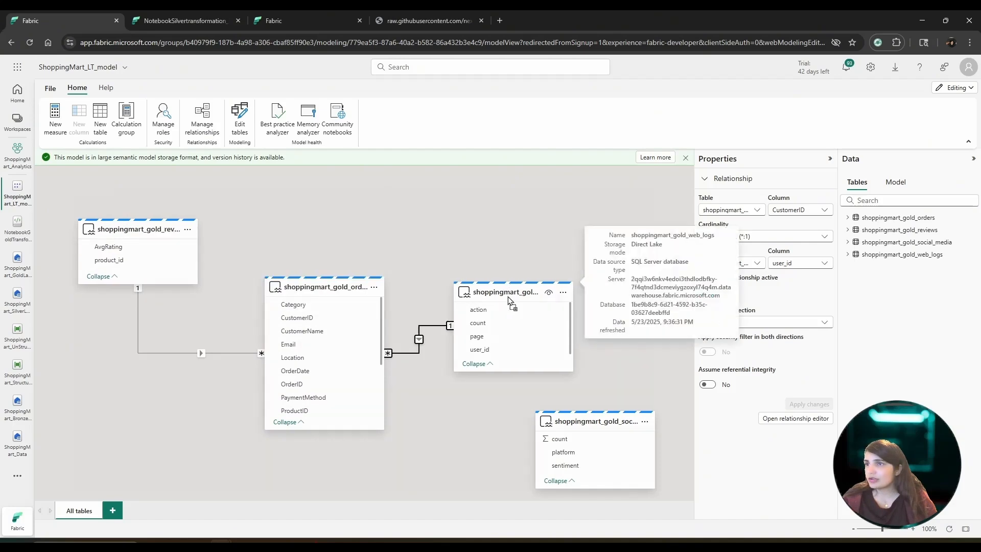
{"action": "left_click_drag", "start_coordinate": [513, 287], "coordinate": [527, 279]}
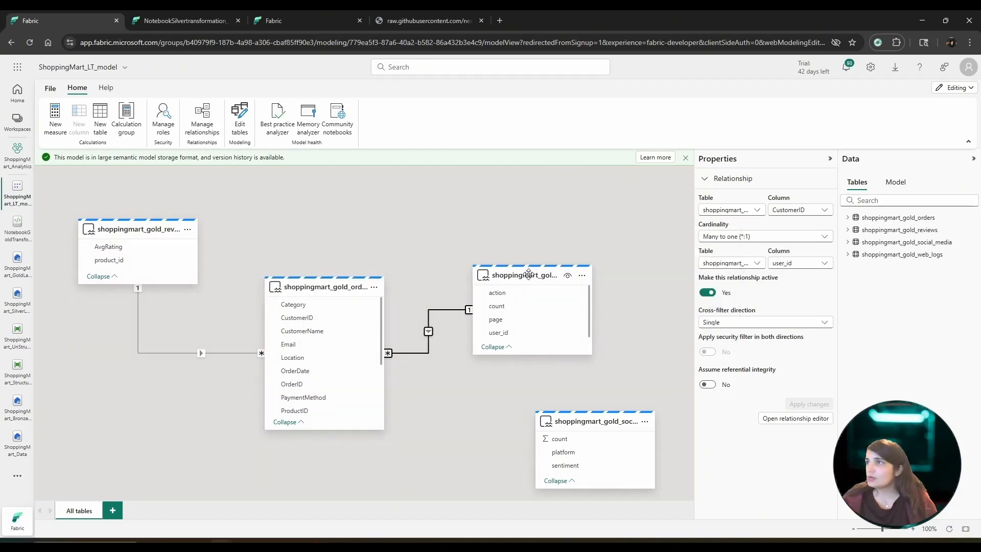
{"action": "mouse_move", "coordinate": [529, 274]}
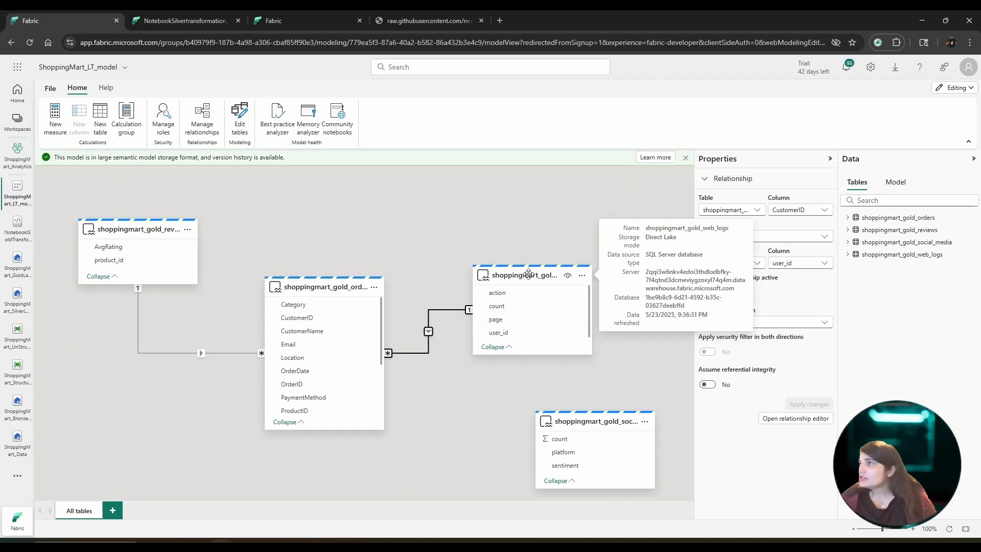
Create a calculated table DateTable using ADDCOLUMNS over CALENDAR from 2022-01-01 to 2024-12-31, with year, month, quarter, weekday, day and YearMonth columns.
{"action": "left_click", "coordinate": [101, 119]}
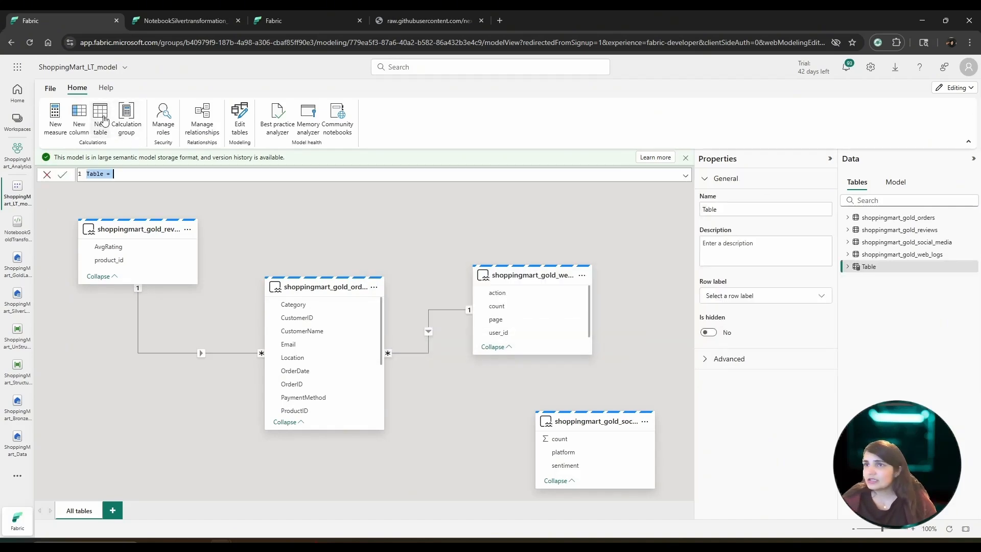
{"action": "left_click", "coordinate": [138, 175]}
{"action": "left_click_drag", "start_coordinate": [137, 175], "coordinate": [90, 174]}
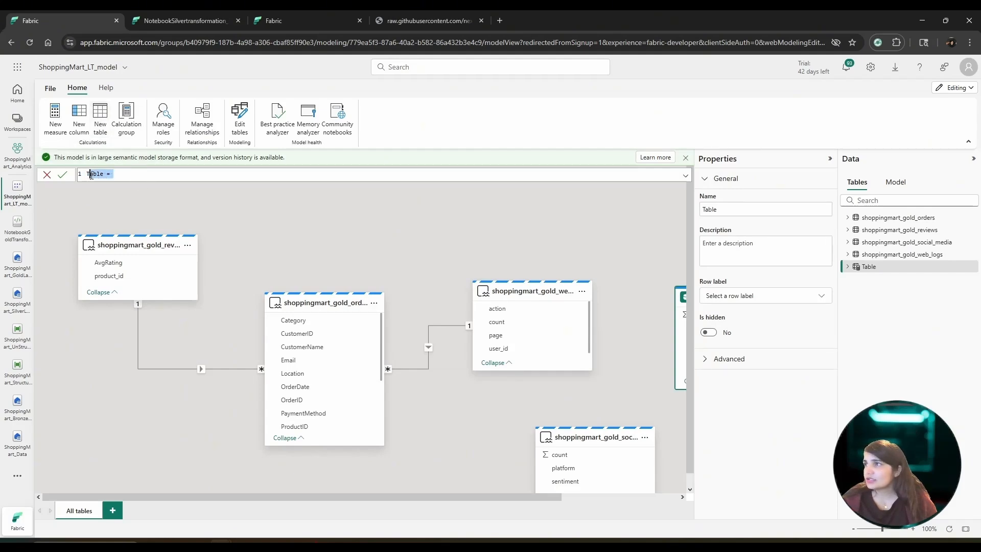
{"action": "key", "text": "BackSpace"}
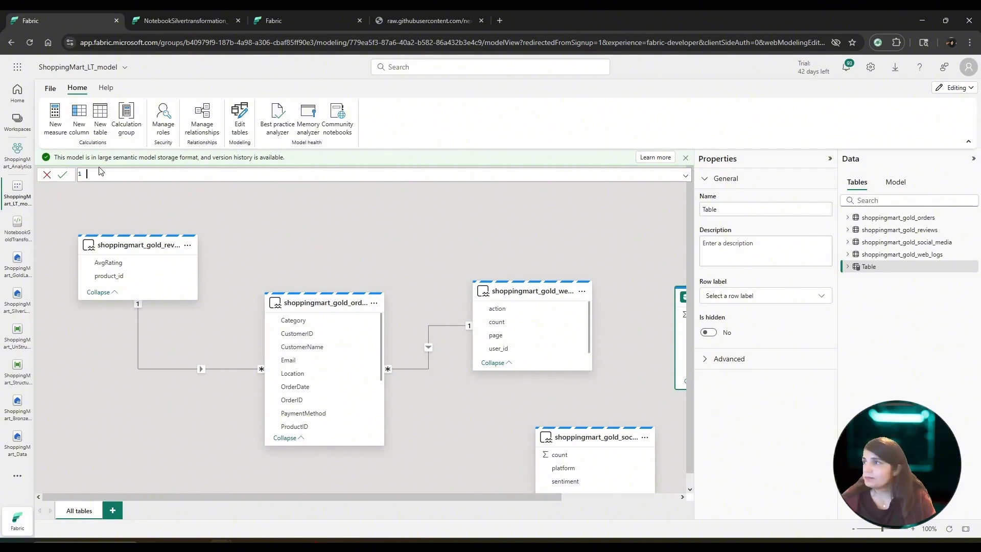
{"action": "type", "text": "DateTable = ADDCOLUMNS(     CALENDAR(DATE(2022, 1, 1), DATE(2024, 12, 31)),     \"Year\", YEAR([Date]),     \"Month Number\", MONTH([Date]),     \"Month\", FORMAT([Date], \"MMMM\"),     \"Month Short\", FORMAT([Date], \"MMM\"),     \"Quarter\", \"Q\" & FORMAT([Date], \"Q\"),     \"Weekday\", FORMAT([Date], \"dddd\"),     \"Weekday Short\", FORMAT([Date], \"ddd\"),     \"Day\", DAY([Date]),     \"YearMonth\", FORMAT([Date], \"YYYY-MM\"),     \"Quarter Number\", QUARTER([Date]) )"}
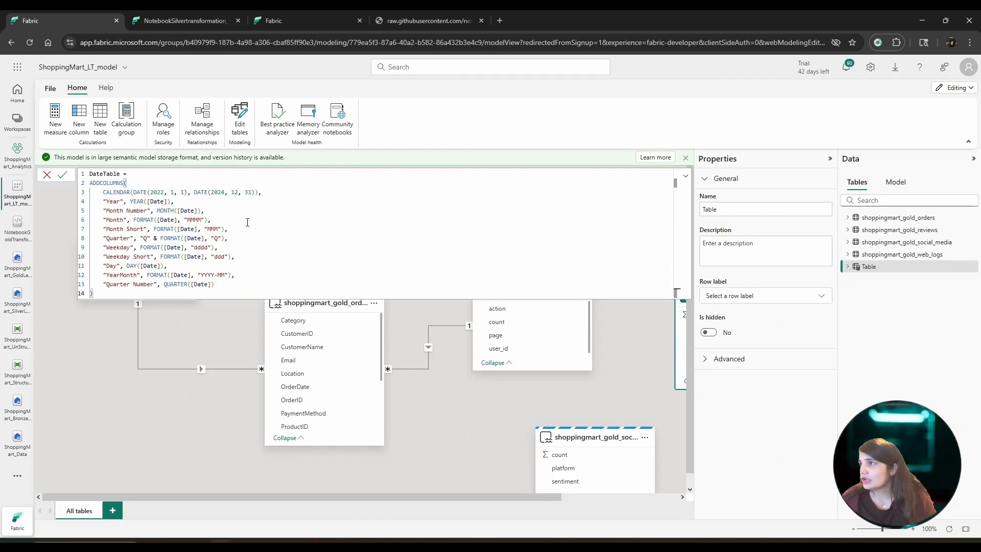
{"action": "left_click_drag", "start_coordinate": [106, 202], "coordinate": [176, 204]}
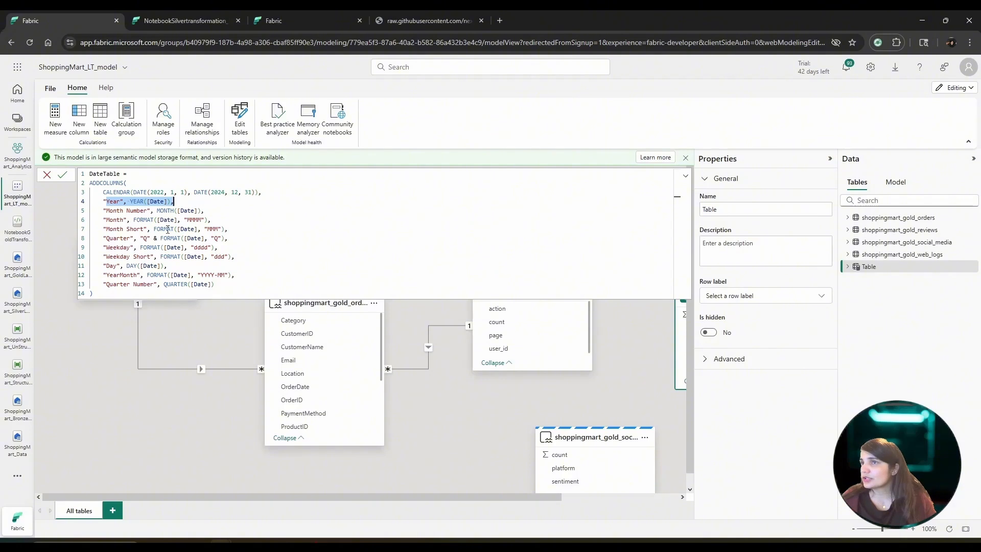
{"action": "left_click", "coordinate": [634, 336]}
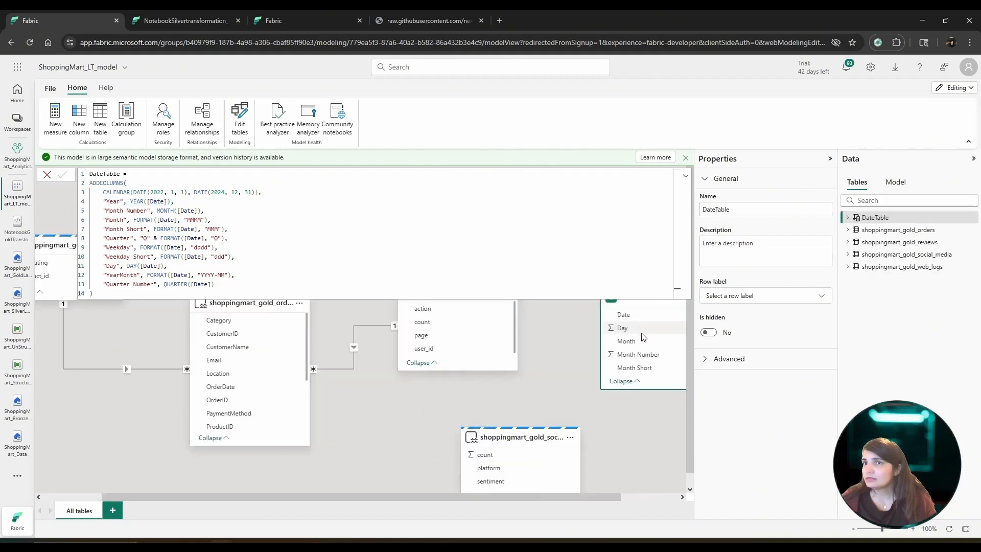
{"action": "left_click", "coordinate": [128, 388]}
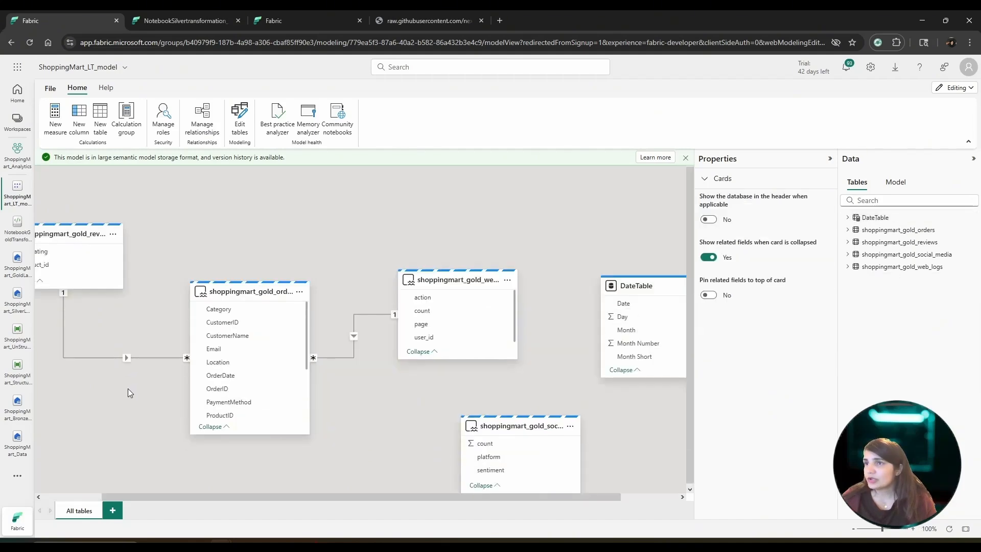
Mark DateTable as a date table using its Date column and save the setting.
{"action": "left_click", "coordinate": [875, 219]}
{"action": "right_click", "coordinate": [887, 218]}
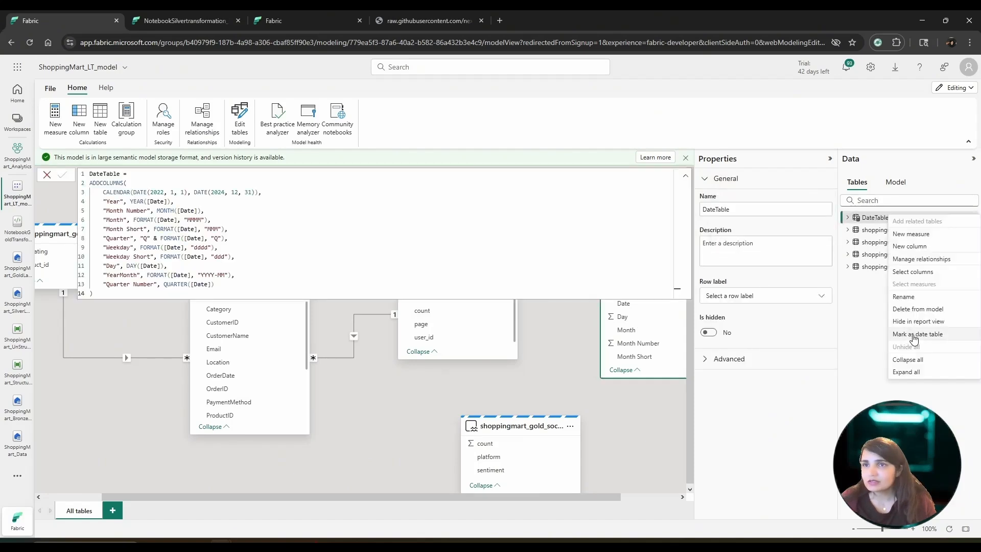
{"action": "left_click", "coordinate": [914, 335]}
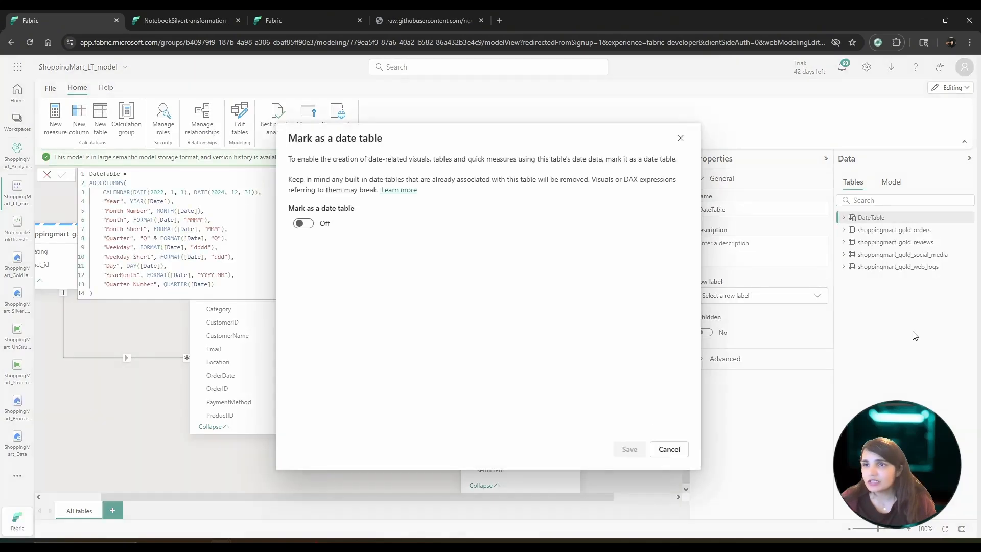
{"action": "left_click", "coordinate": [306, 224]}
{"action": "left_click", "coordinate": [361, 266]}
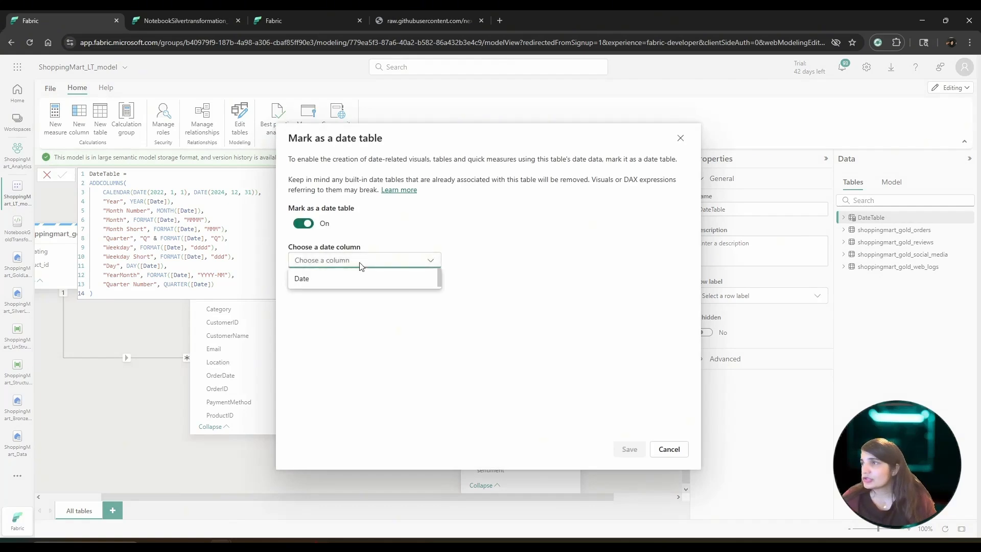
{"action": "left_click", "coordinate": [305, 280]}
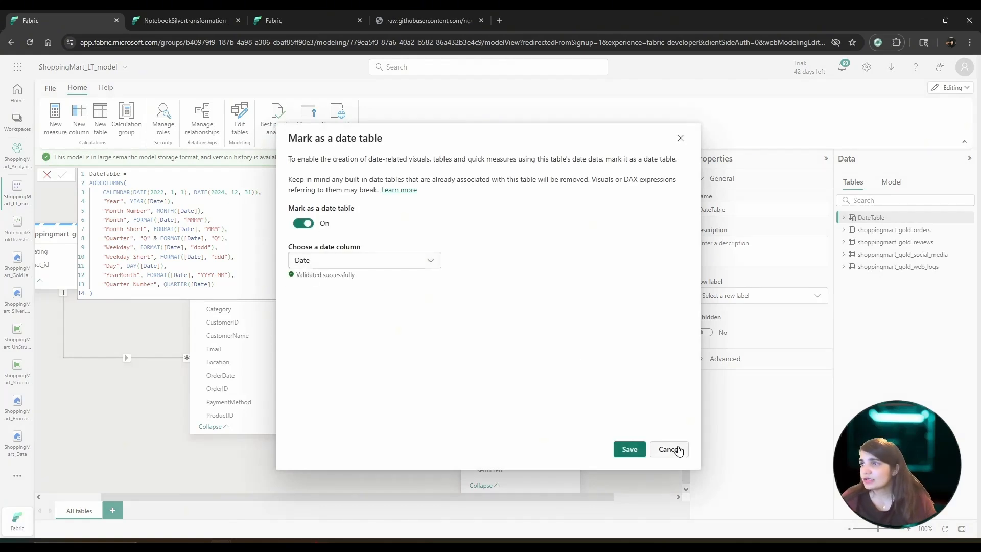
{"action": "left_click", "coordinate": [630, 449]}
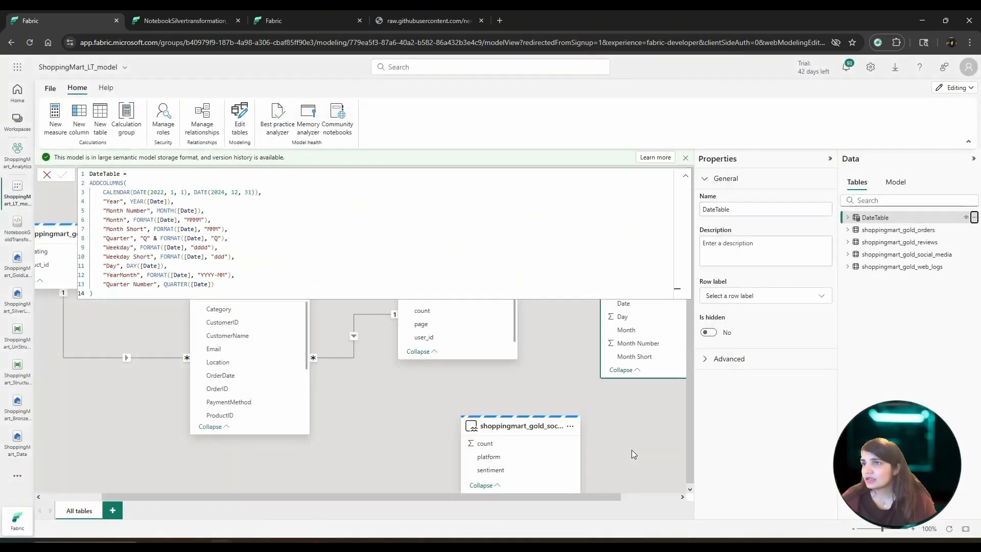
Create an active one-to-many relationship from Date in DateTable to OrderDate in shoppingmart_gold_orders with single cross-filter direction, bringing the DateTable card closer first.
{"action": "left_click", "coordinate": [556, 350]}
{"action": "left_click_drag", "start_coordinate": [645, 285], "coordinate": [460, 191]}
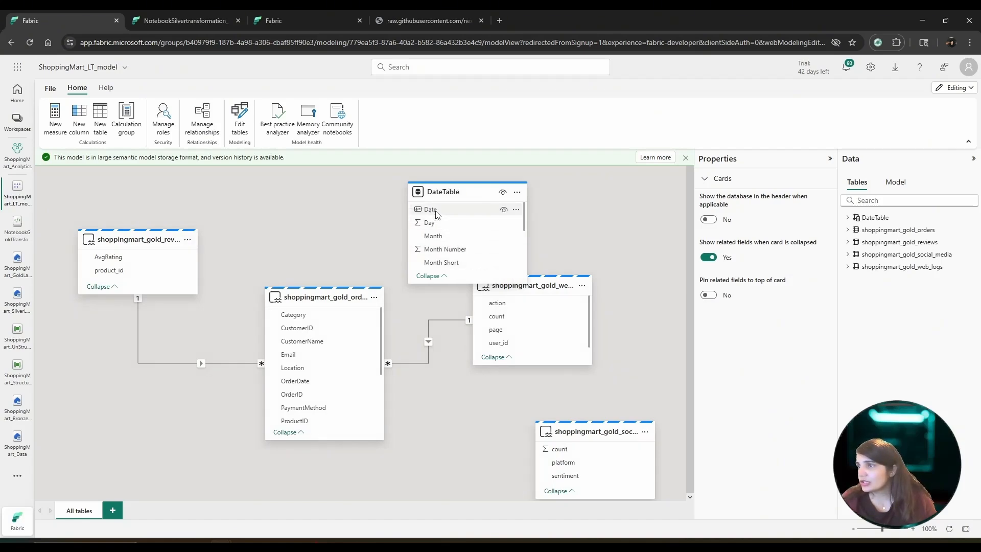
{"action": "left_click_drag", "start_coordinate": [437, 214], "coordinate": [335, 383]}
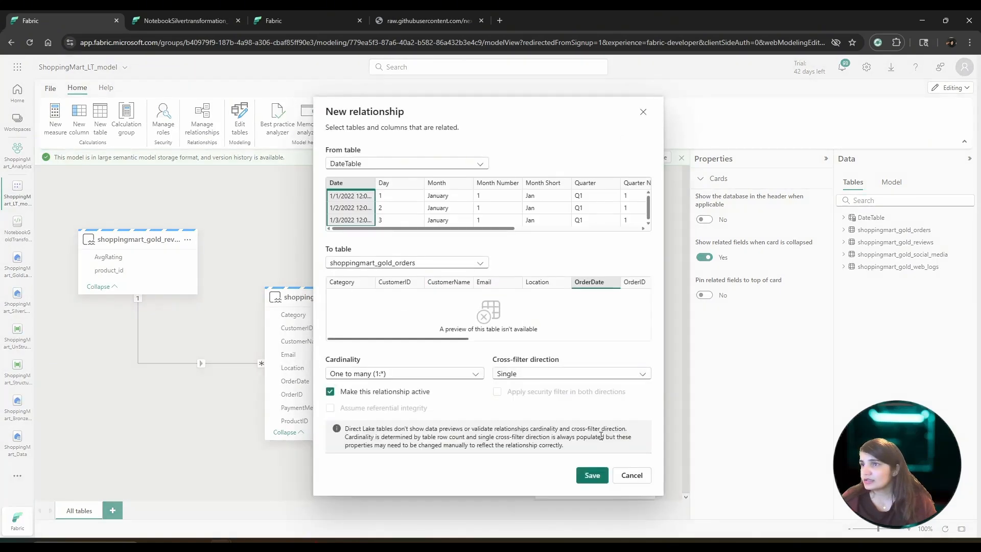
{"action": "left_click", "coordinate": [592, 475]}
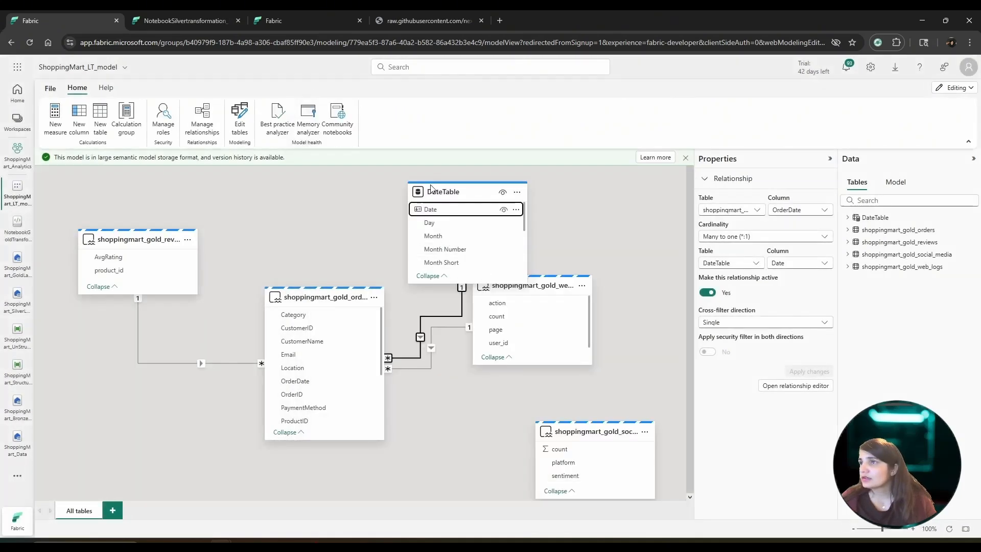
Rearrange the cards so DateTable sits directly above the orders card and web_logs stands further away from them.
{"action": "left_click_drag", "start_coordinate": [446, 191], "coordinate": [318, 191]}
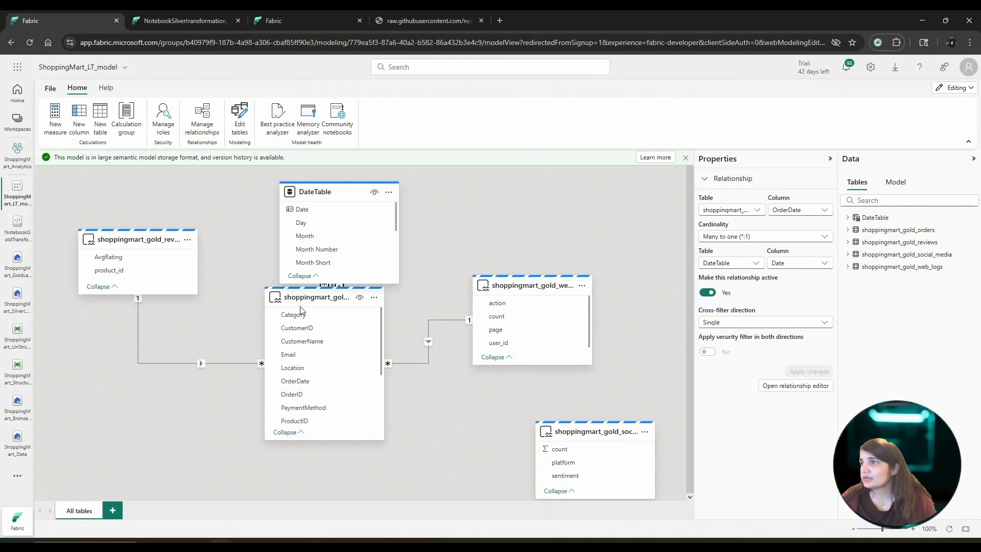
{"action": "left_click_drag", "start_coordinate": [305, 295], "coordinate": [307, 329]}
{"action": "left_click_drag", "start_coordinate": [525, 287], "coordinate": [547, 288]}
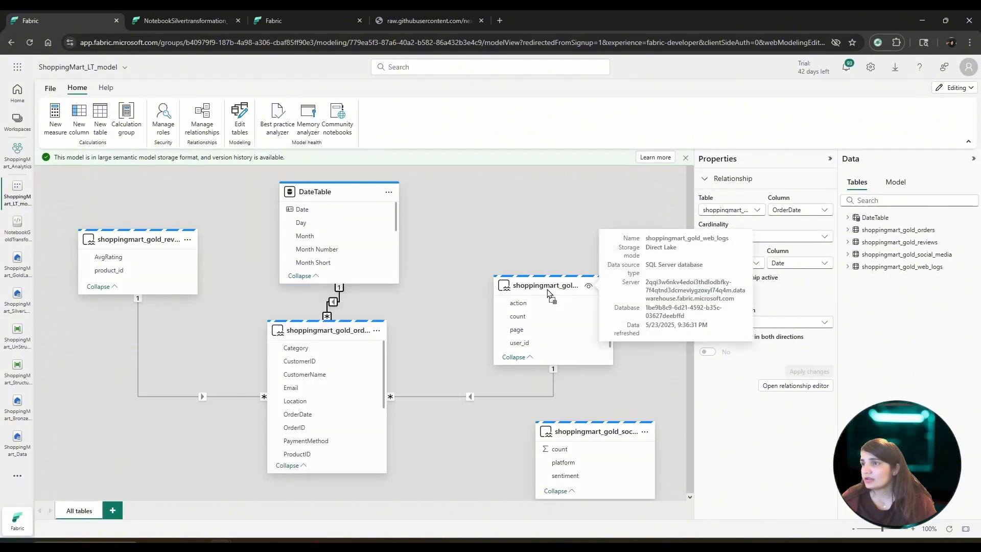
Review the data types of the shoppingmart_gold_orders columns from Category through ProductName.
{"action": "left_click", "coordinate": [847, 231]}
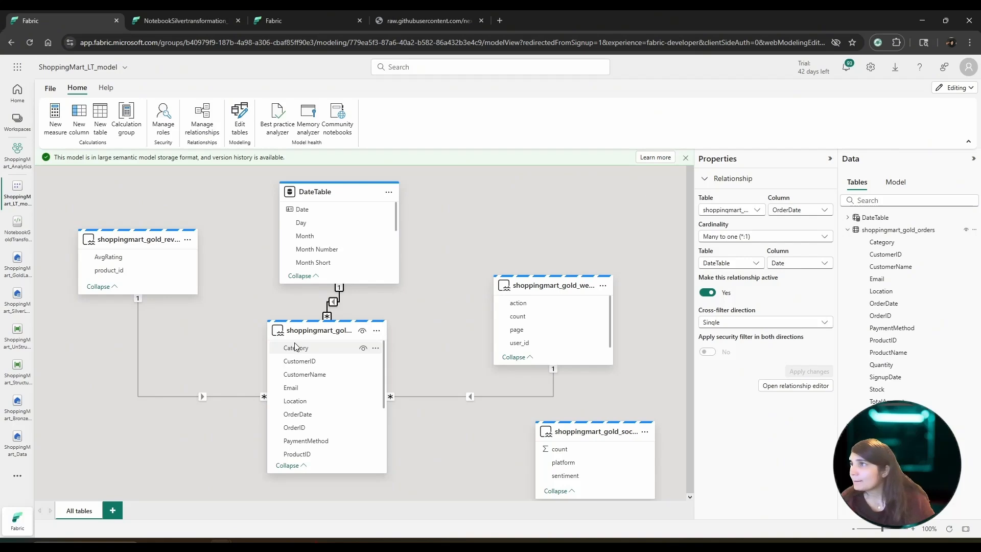
{"action": "left_click", "coordinate": [335, 331]}
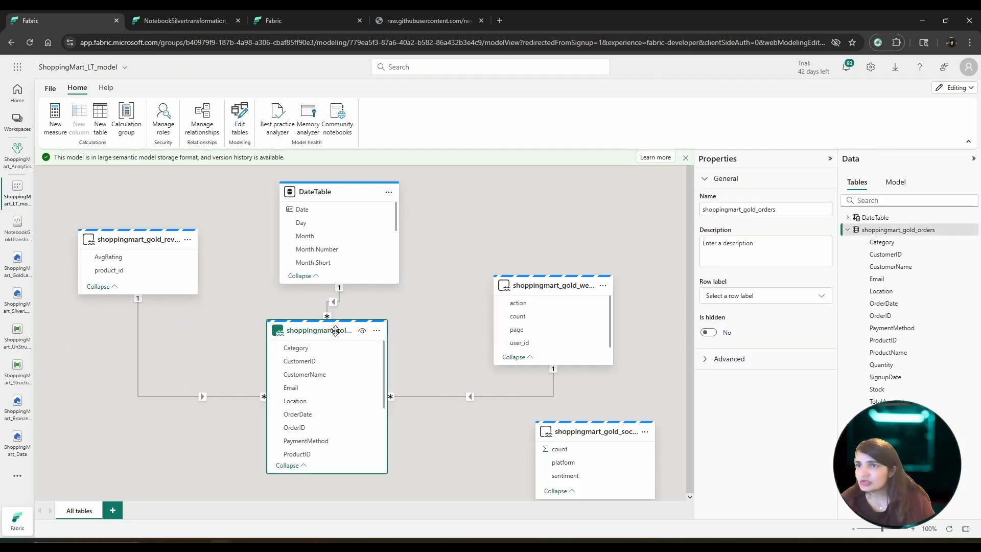
{"action": "left_click", "coordinate": [889, 242]}
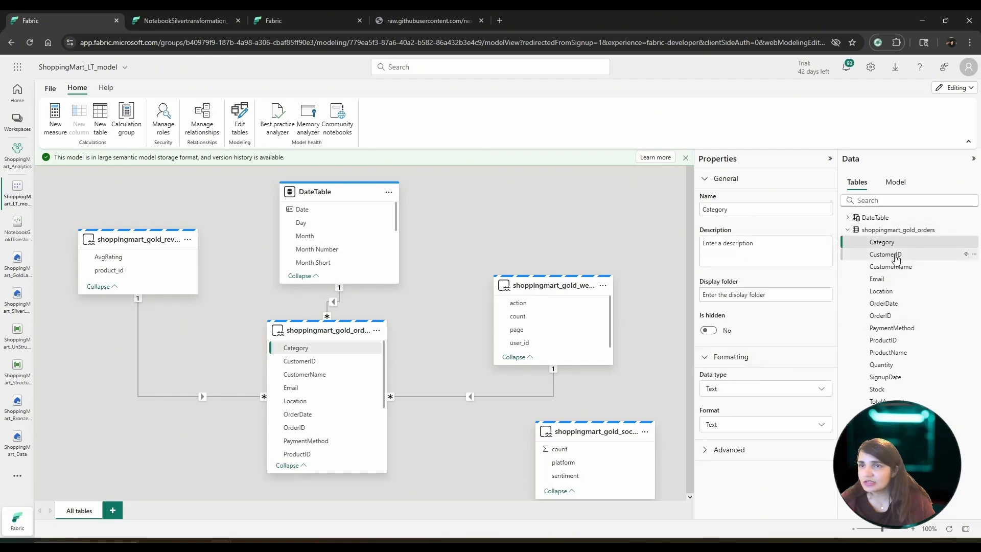
{"action": "left_click", "coordinate": [896, 256]}
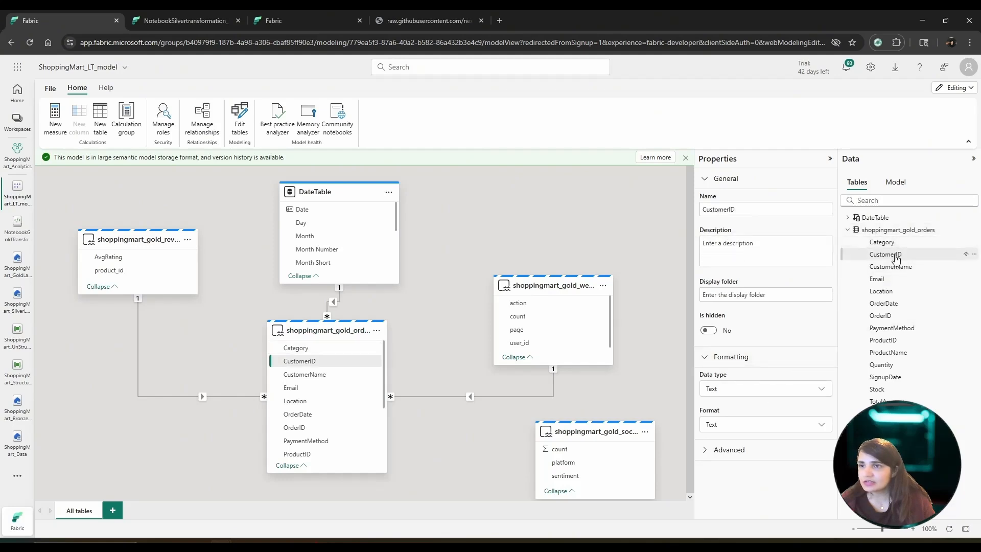
{"action": "left_click", "coordinate": [888, 279]}
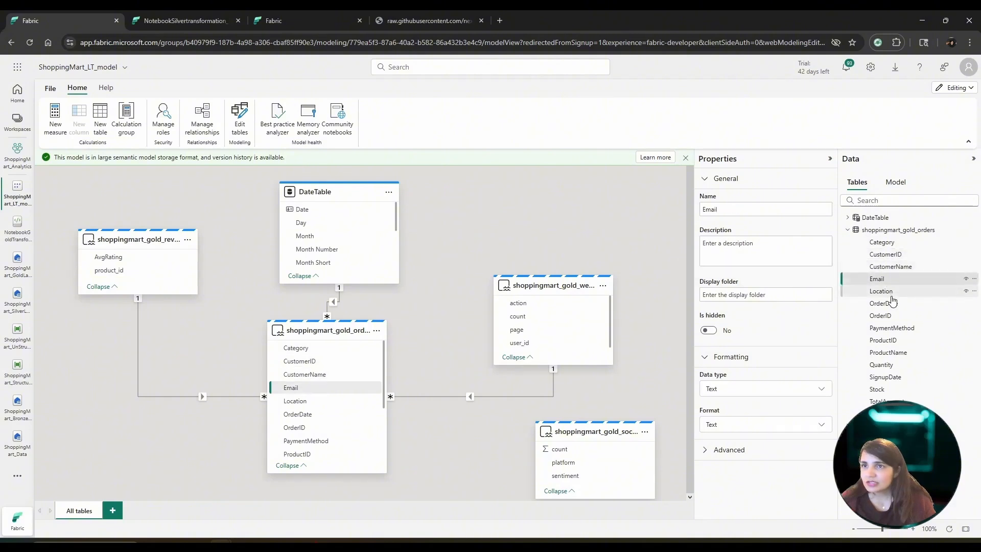
{"action": "left_click", "coordinate": [892, 295]}
{"action": "left_click", "coordinate": [897, 306]}
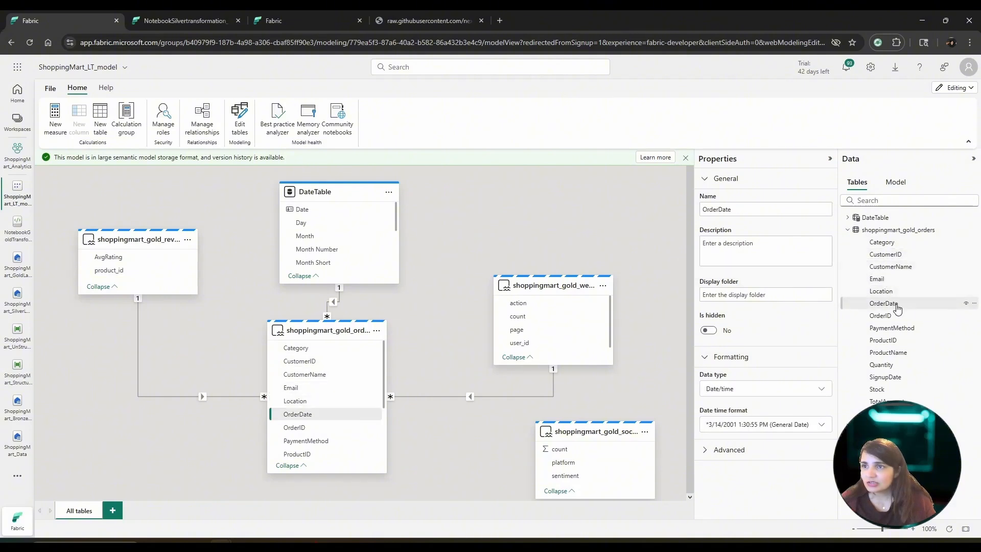
{"action": "left_click", "coordinate": [893, 317]}
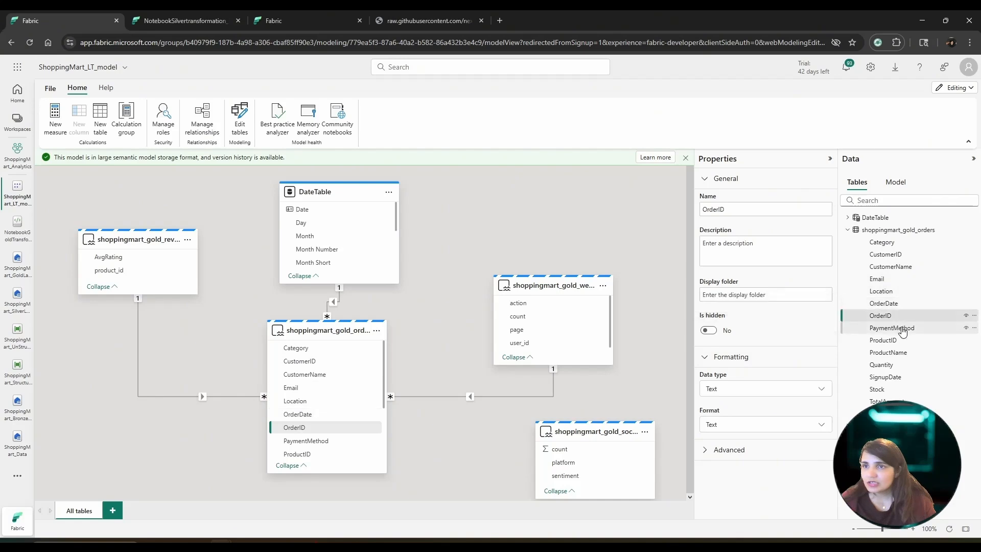
{"action": "left_click", "coordinate": [903, 330]}
{"action": "left_click", "coordinate": [894, 341]}
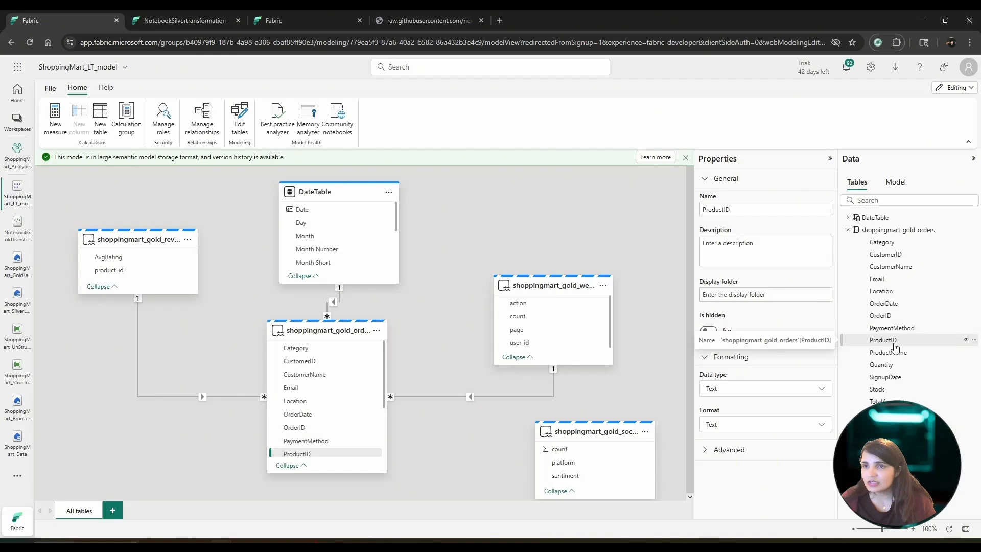
{"action": "left_click", "coordinate": [895, 352]}
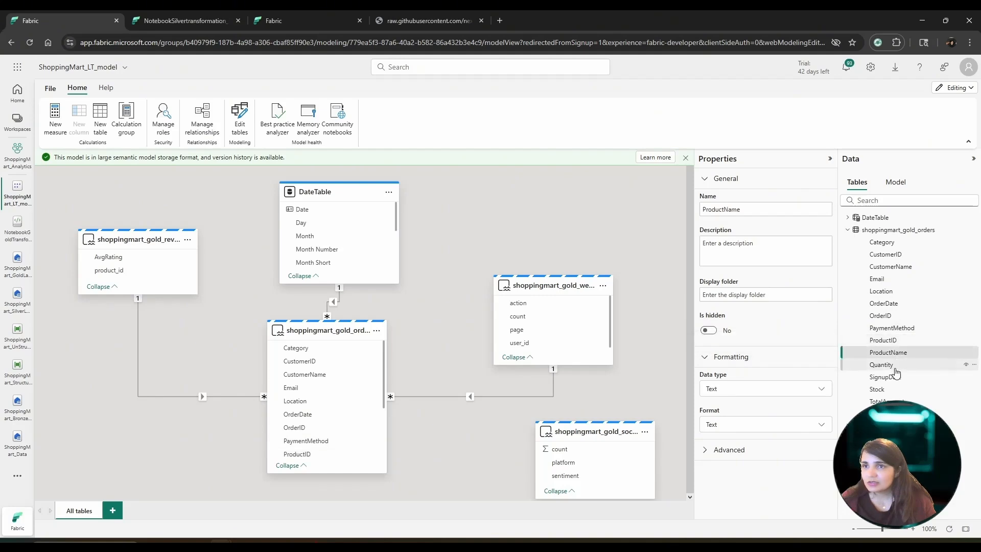
Change the data type of the Quantity column in shoppingmart_gold_orders to Decimal number and accept the conversion.
{"action": "left_click", "coordinate": [895, 366]}
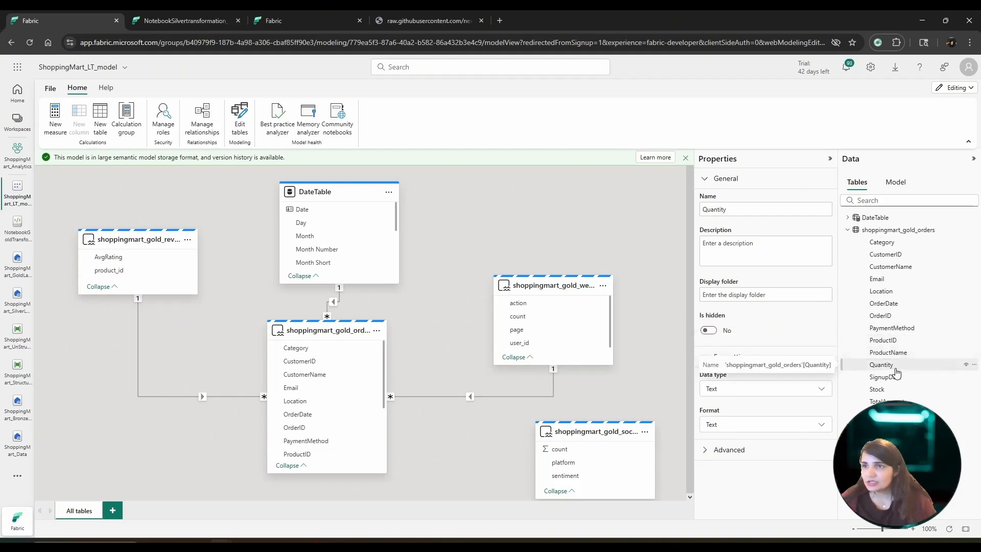
{"action": "left_click", "coordinate": [825, 391]}
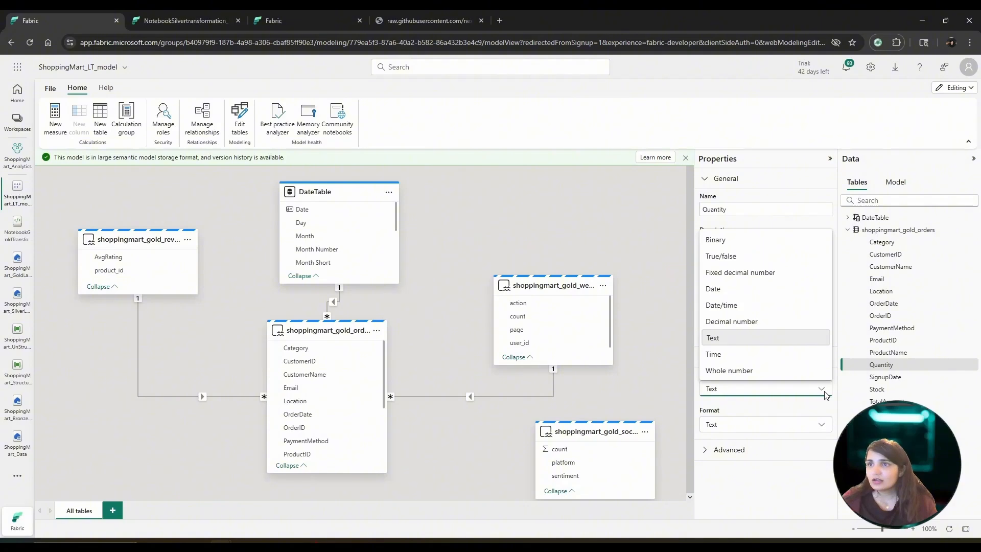
{"action": "left_click", "coordinate": [760, 322]}
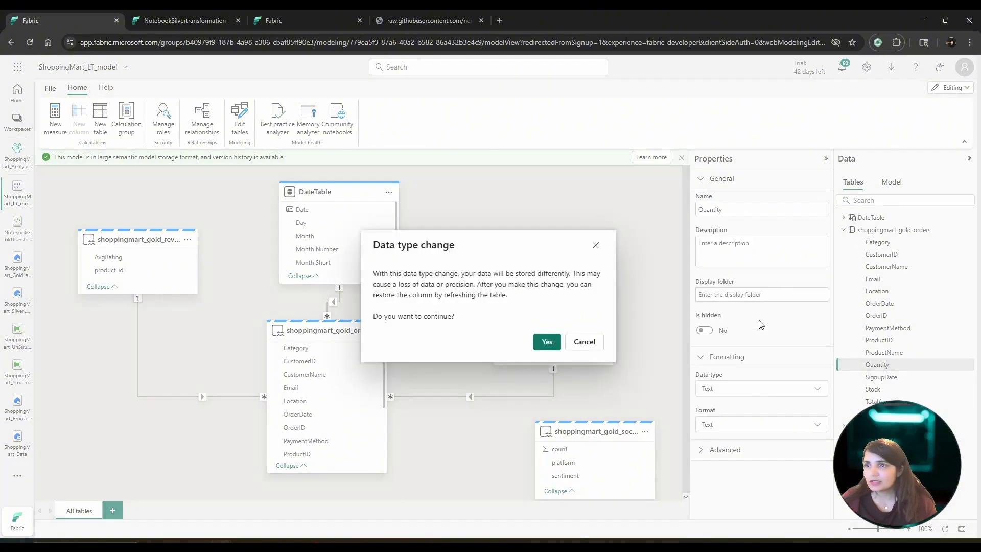
{"action": "left_click", "coordinate": [546, 342]}
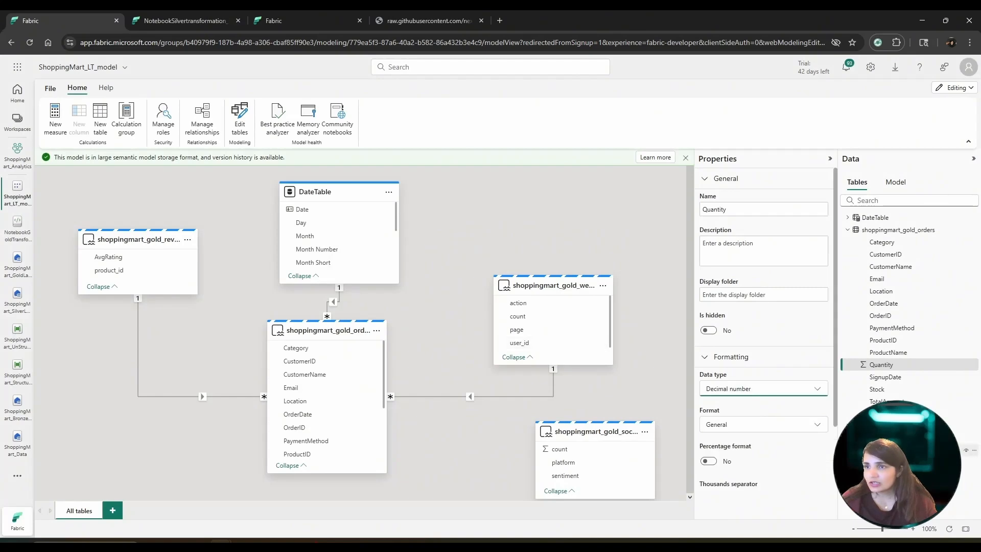
{"action": "left_click", "coordinate": [804, 428]}
{"action": "left_click", "coordinate": [804, 467]}
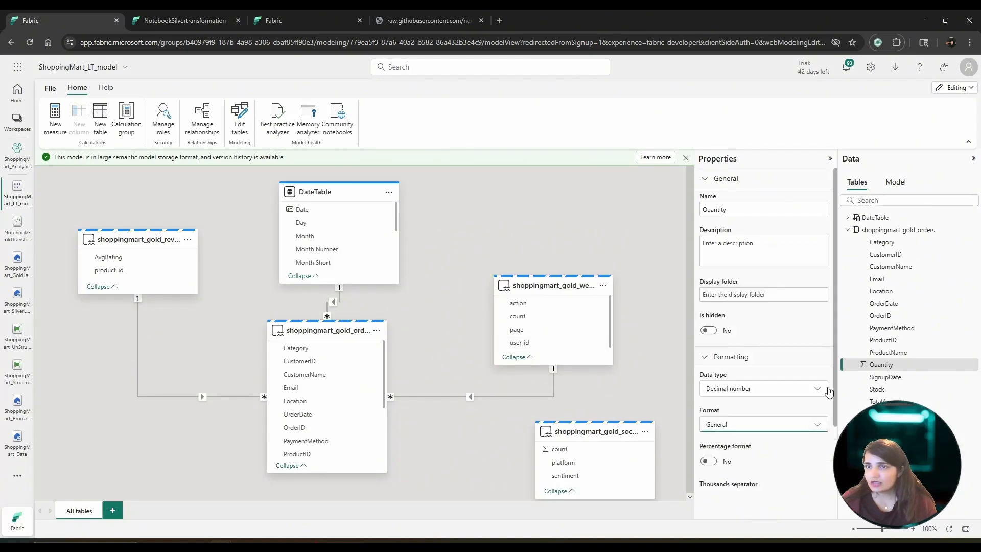
Change the data type of the SignupDate column in shoppingmart_gold_orders to Date/time and accept the conversion.
{"action": "left_click", "coordinate": [897, 381]}
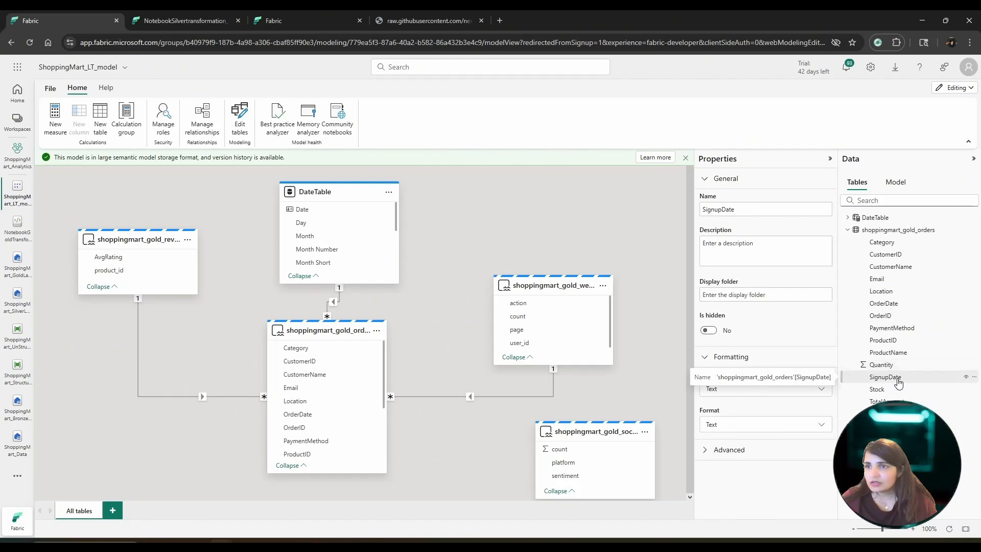
{"action": "left_click", "coordinate": [792, 390]}
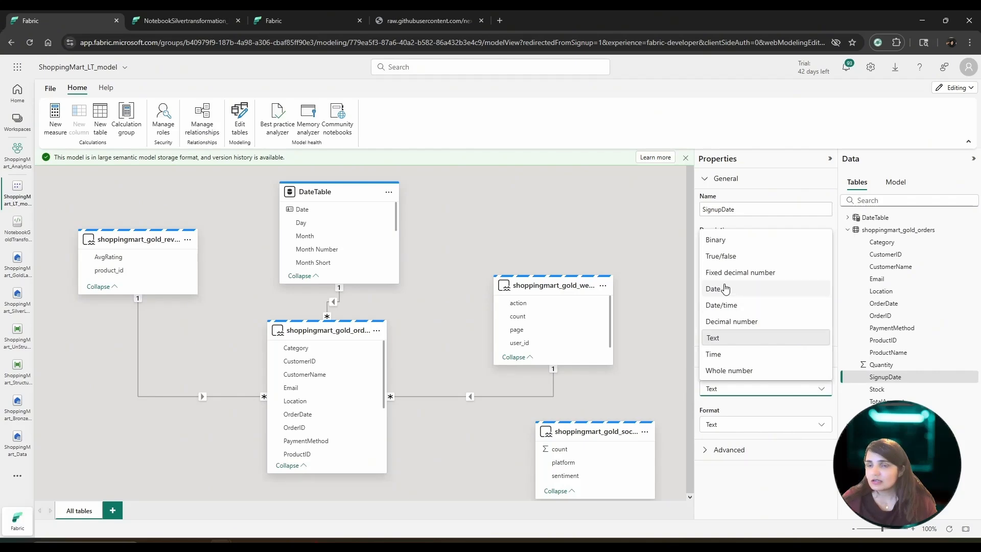
{"action": "left_click", "coordinate": [739, 306]}
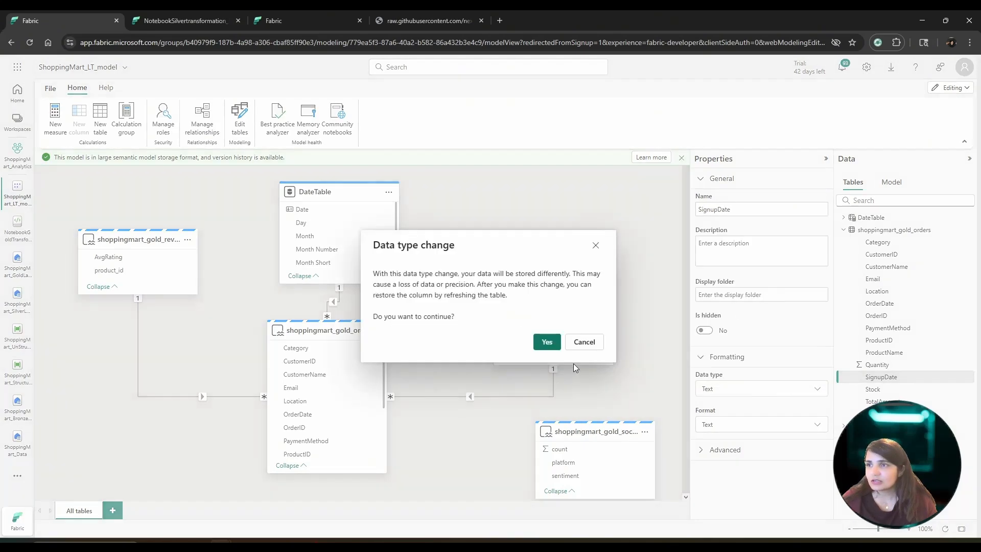
{"action": "left_click", "coordinate": [546, 341]}
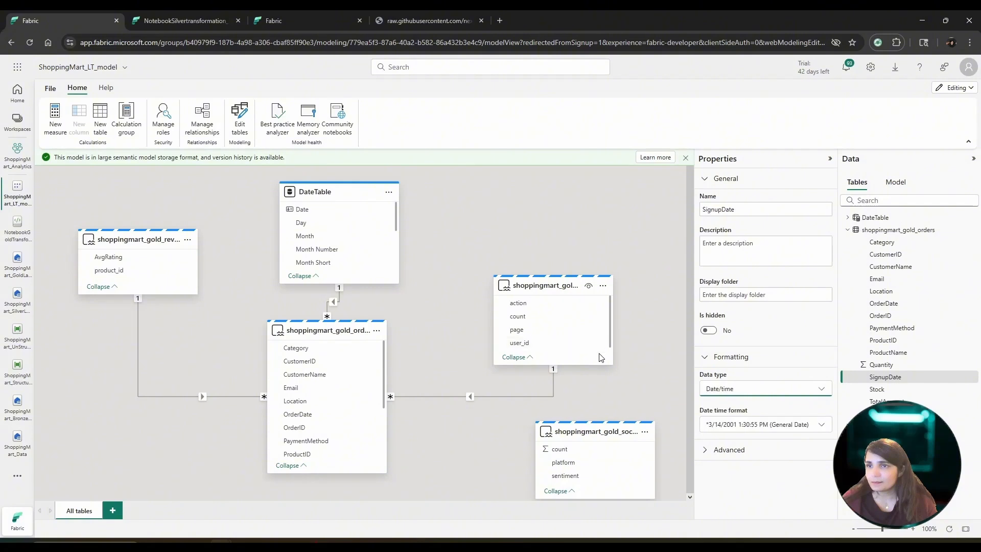
Change the data type of the Stock column in shoppingmart_gold_orders to Decimal number and accept the conversion.
{"action": "left_click", "coordinate": [894, 391]}
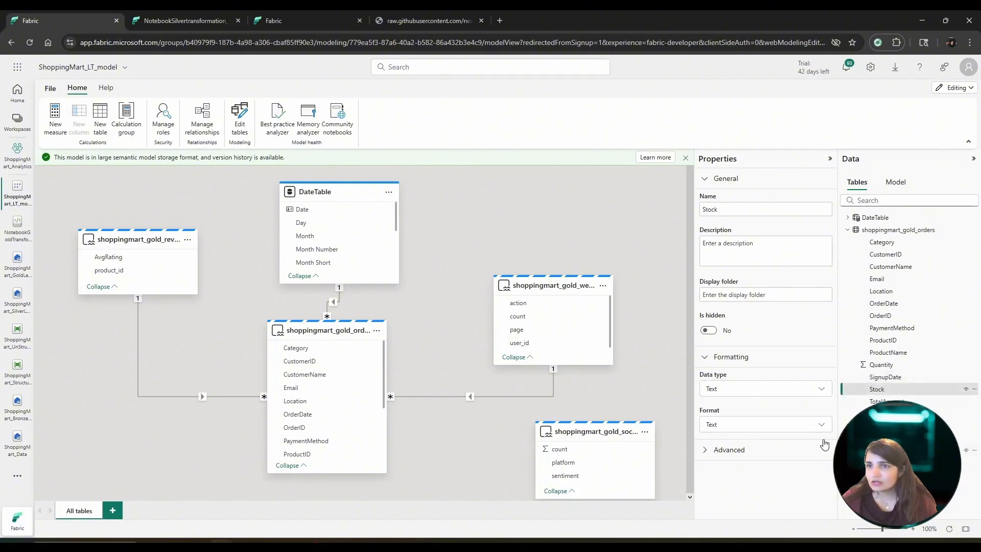
{"action": "left_click", "coordinate": [737, 392]}
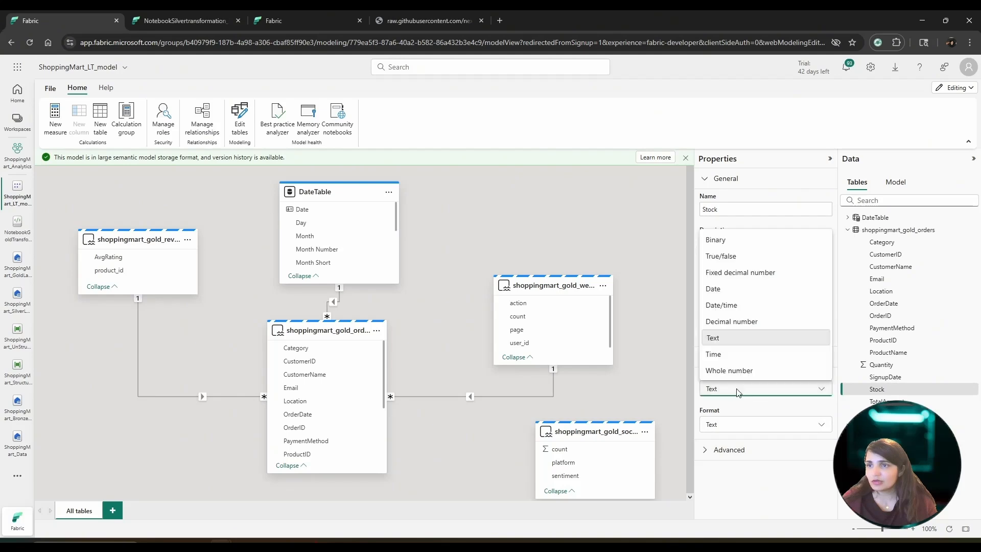
{"action": "left_click", "coordinate": [726, 323]}
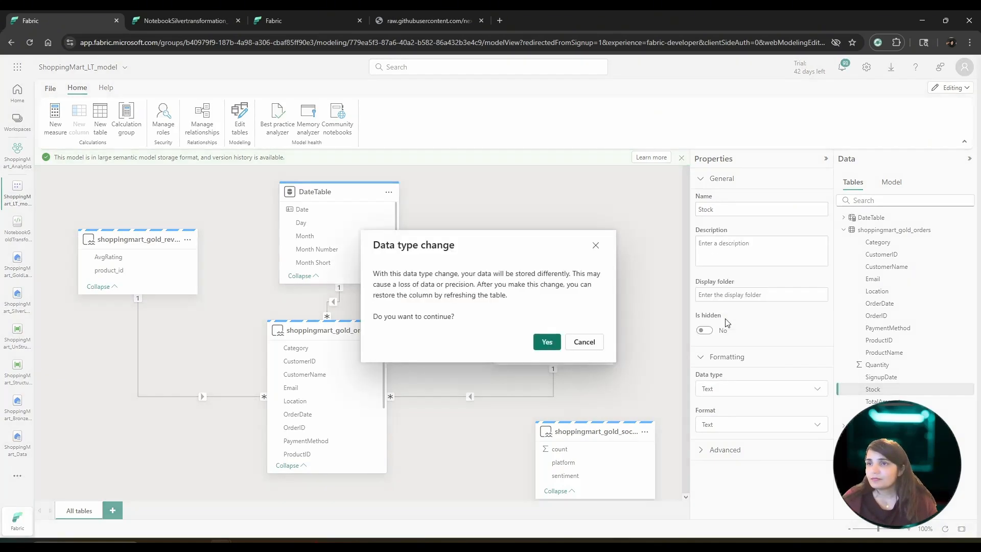
{"action": "left_click", "coordinate": [552, 342]}
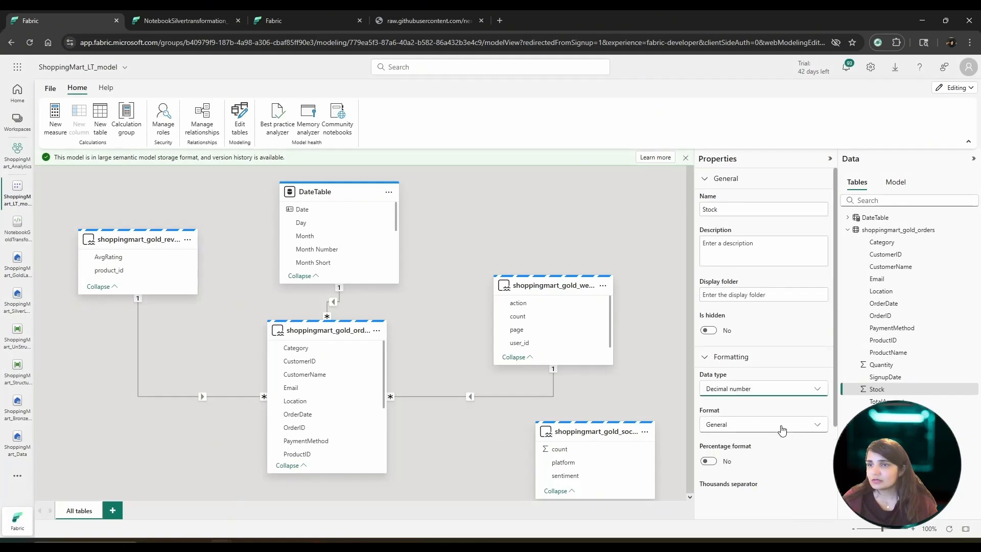
Change the data type of the TotalAmount column in shoppingmart_gold_orders to Decimal number, accept the conversion and format it as Currency.
{"action": "left_click", "coordinate": [884, 401]}
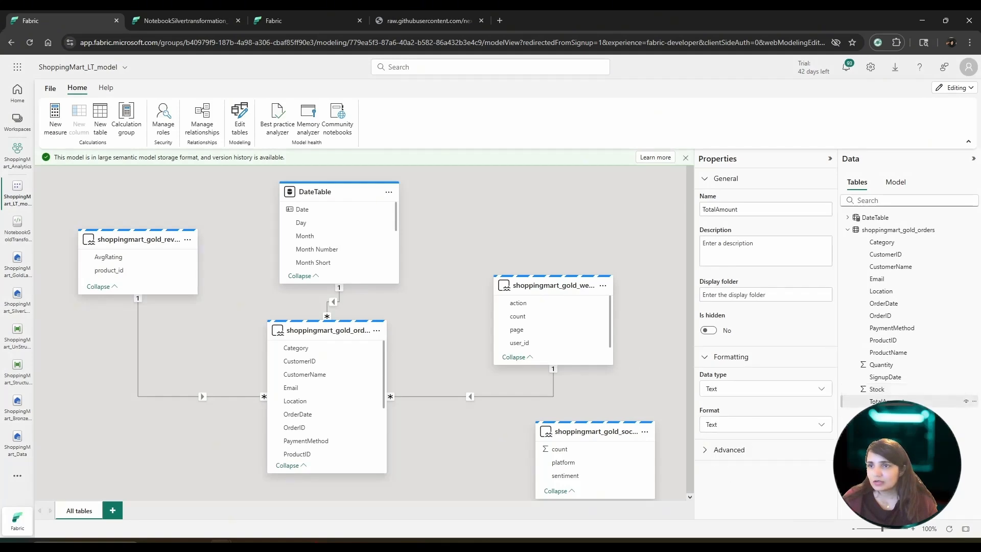
{"action": "left_click", "coordinate": [715, 391]}
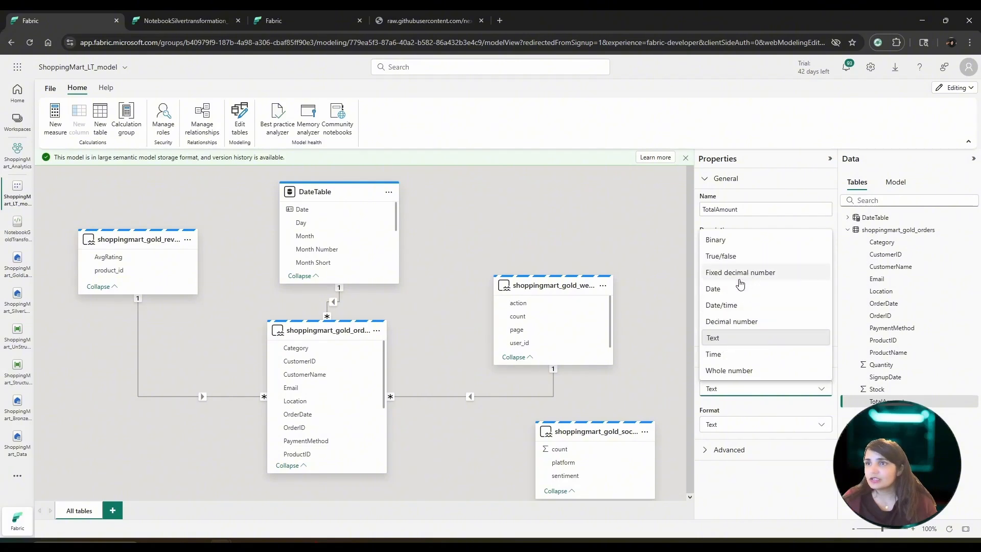
{"action": "left_click", "coordinate": [744, 322]}
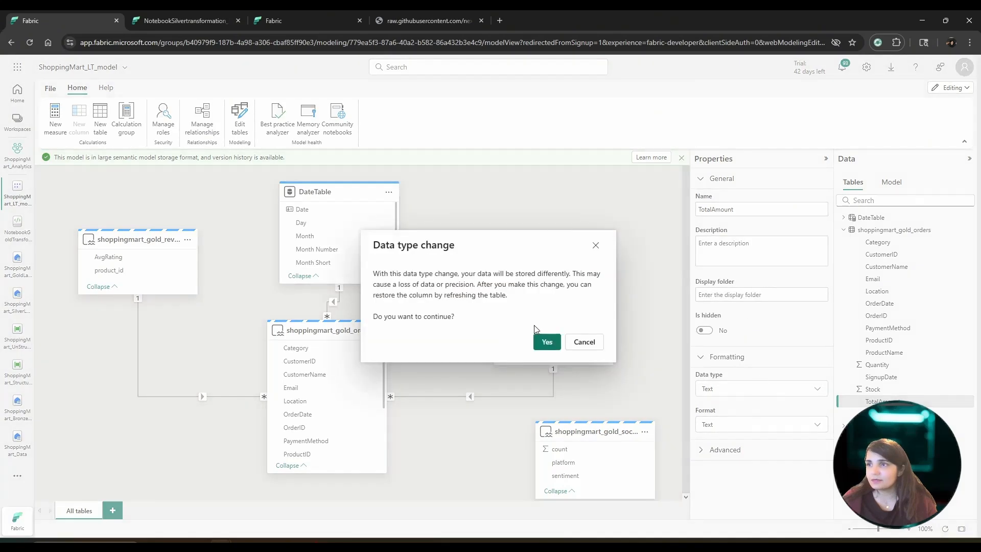
{"action": "left_click", "coordinate": [546, 342]}
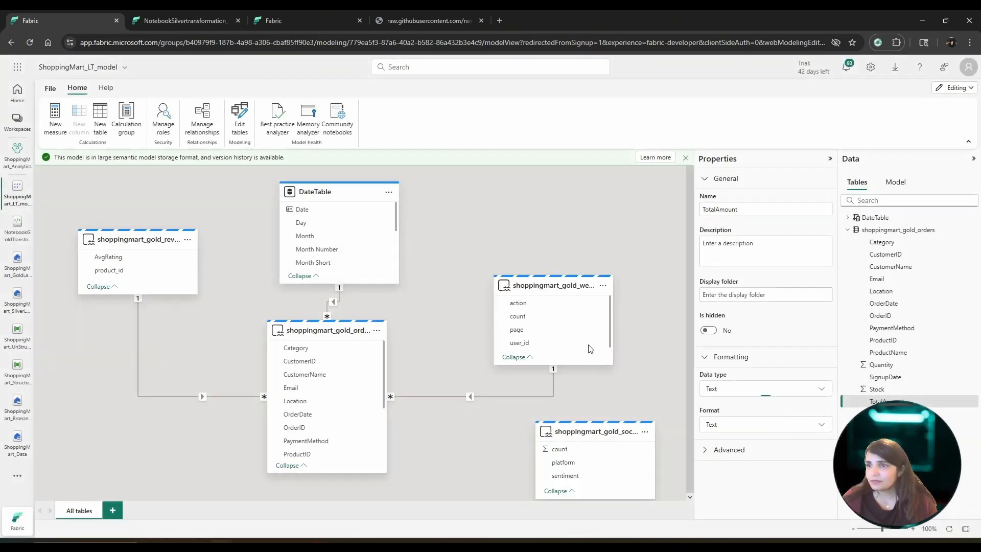
{"action": "left_click", "coordinate": [769, 427]}
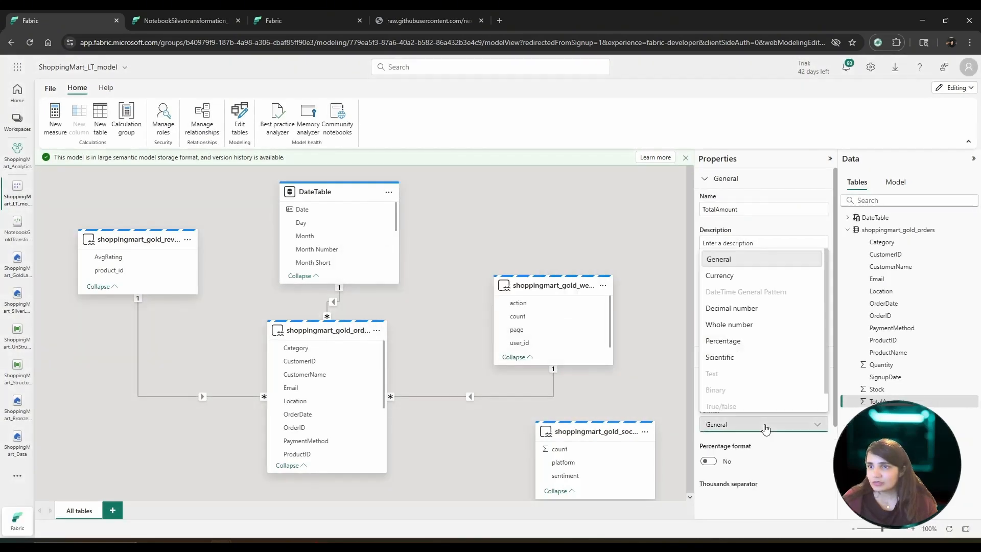
{"action": "left_click", "coordinate": [724, 282]}
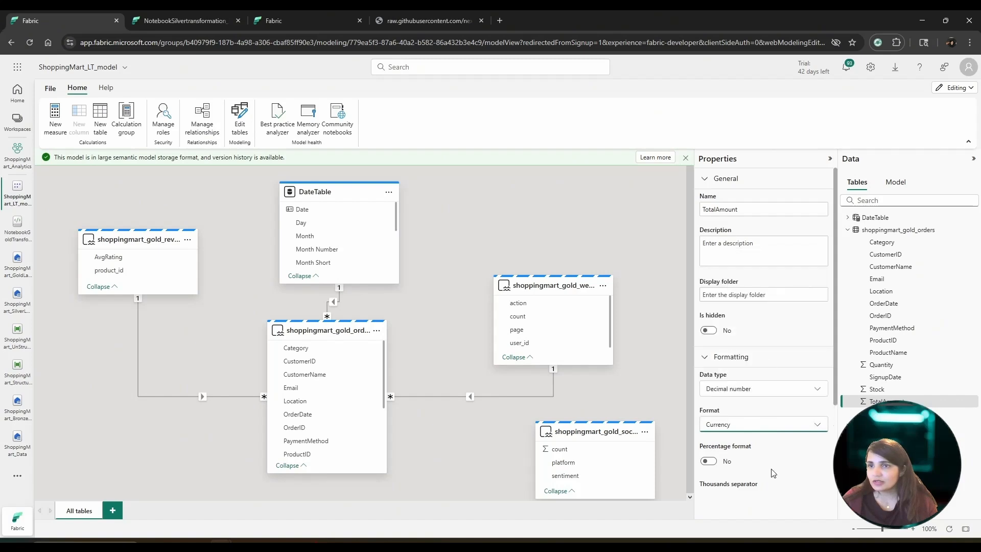
Change the data type of the UnitPrice column in shoppingmart_gold_orders to Decimal number, accept the conversion and format it as Currency.
{"action": "left_click", "coordinate": [889, 414]}
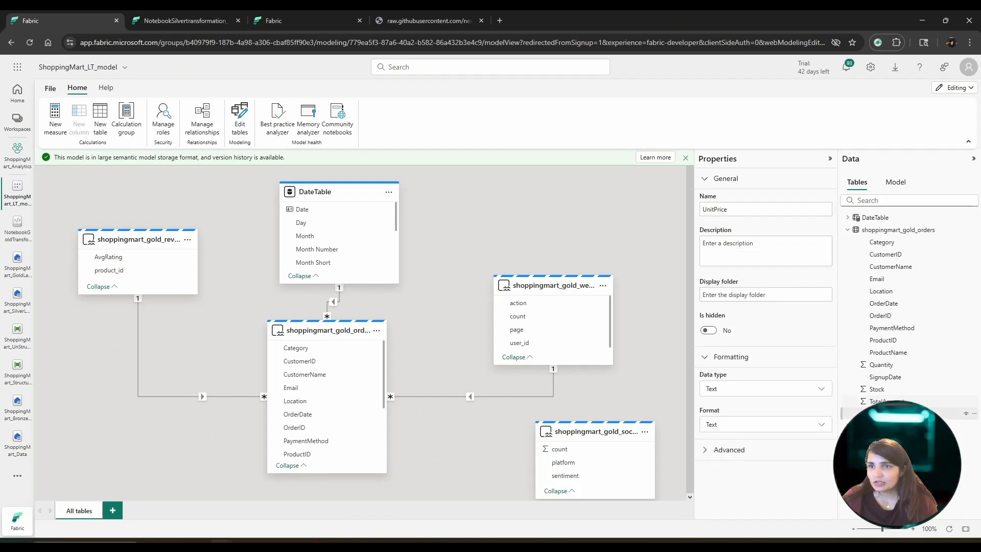
{"action": "left_click", "coordinate": [734, 391]}
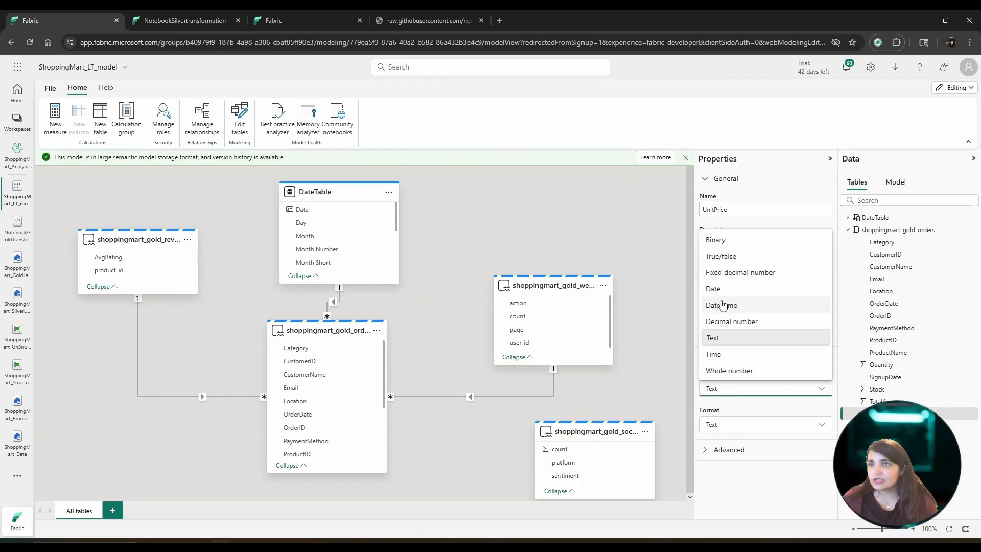
{"action": "left_click", "coordinate": [722, 322]}
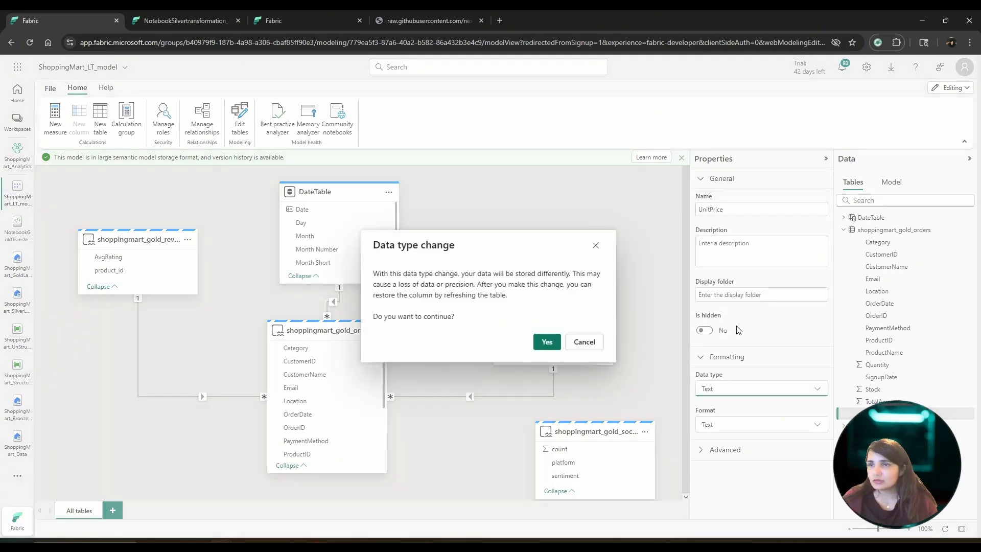
{"action": "left_click", "coordinate": [547, 341]}
{"action": "left_click", "coordinate": [775, 428]}
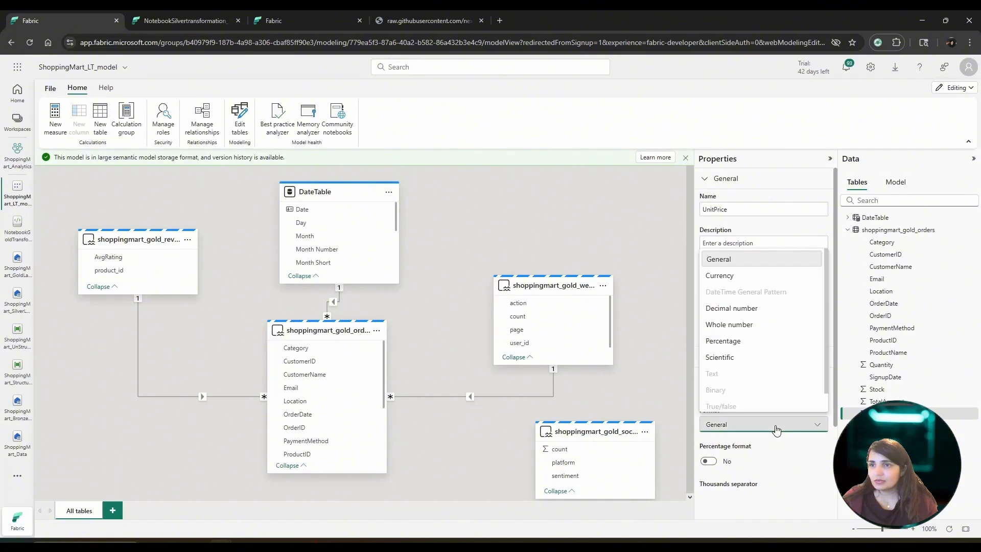
{"action": "left_click", "coordinate": [723, 276]}
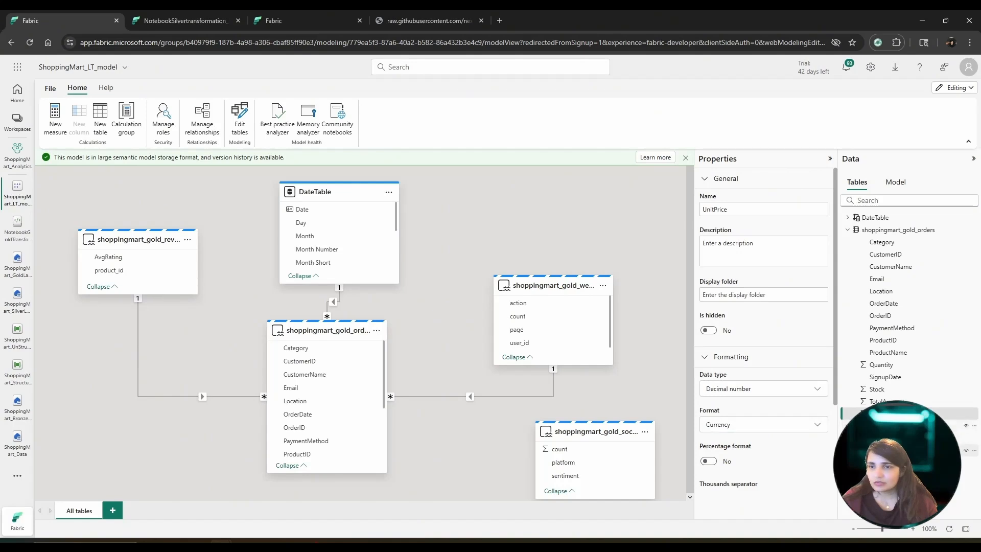
Review the data types of the columns in the gold reviews, social media and web tables.
{"action": "left_click", "coordinate": [883, 438]}
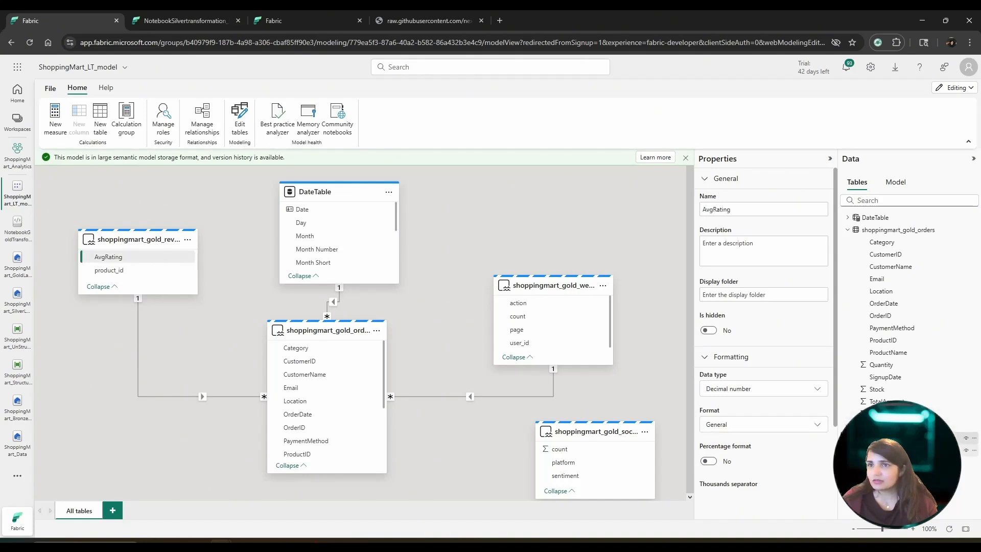
{"action": "left_click", "coordinate": [883, 451]}
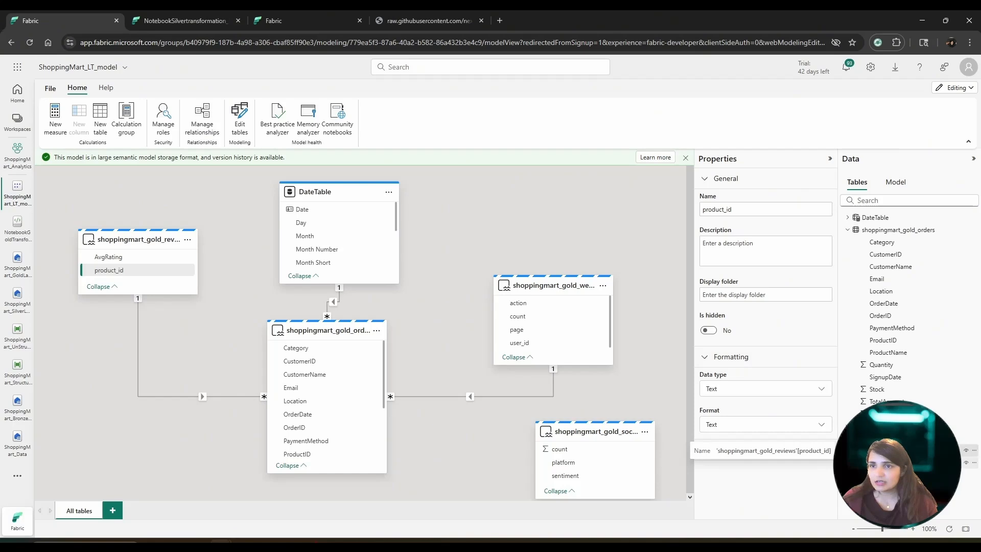
{"action": "left_click", "coordinate": [883, 462]}
{"action": "left_click", "coordinate": [848, 462]}
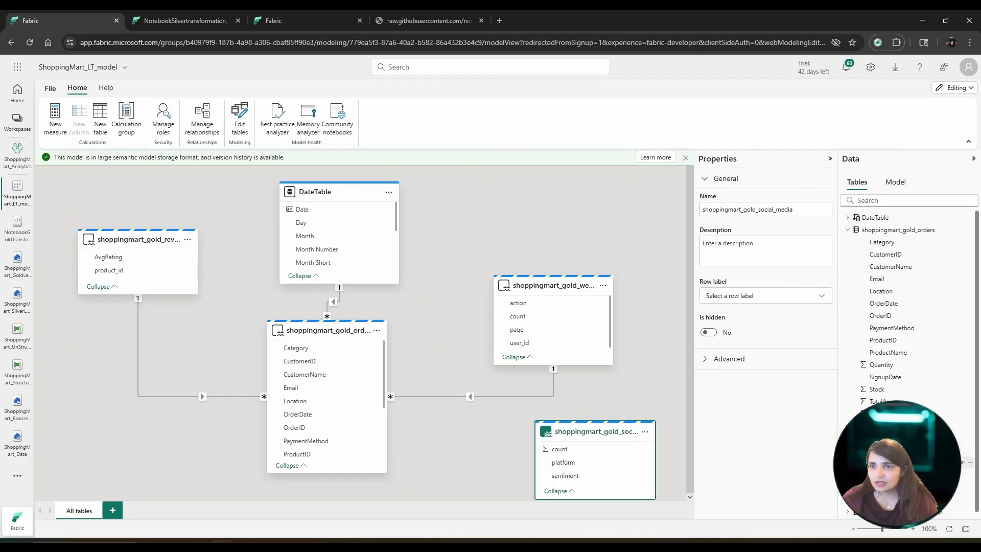
{"action": "scroll", "coordinate": [883, 474], "scroll_direction": "down", "scroll_amount": 1}
{"action": "left_click", "coordinate": [882, 484]}
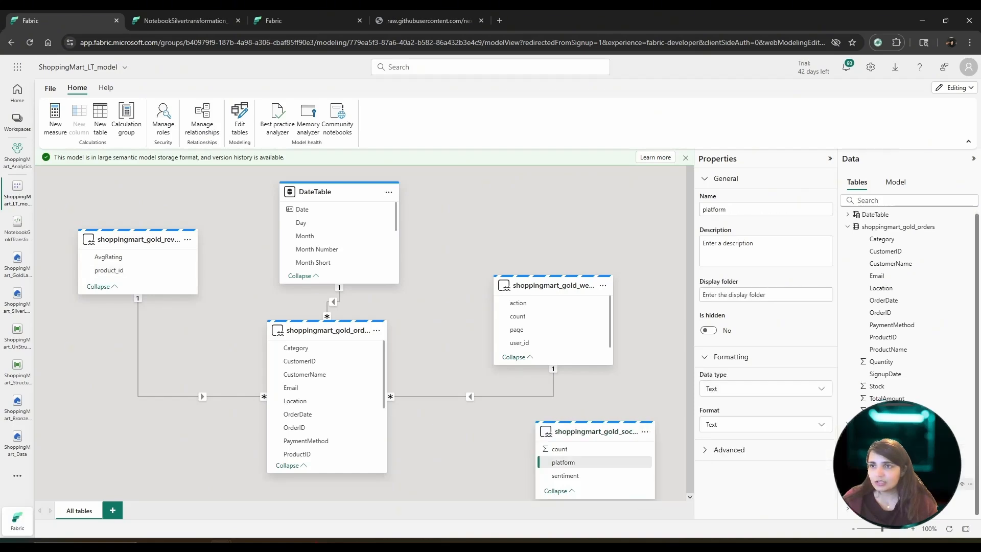
{"action": "left_click", "coordinate": [883, 497]}
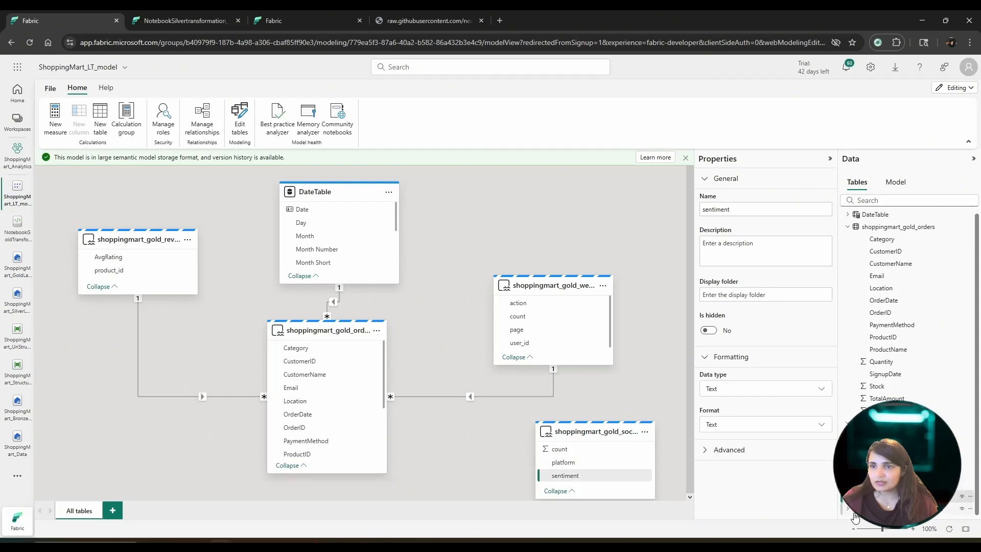
{"action": "scroll", "coordinate": [899, 358], "scroll_direction": "down", "scroll_amount": 1}
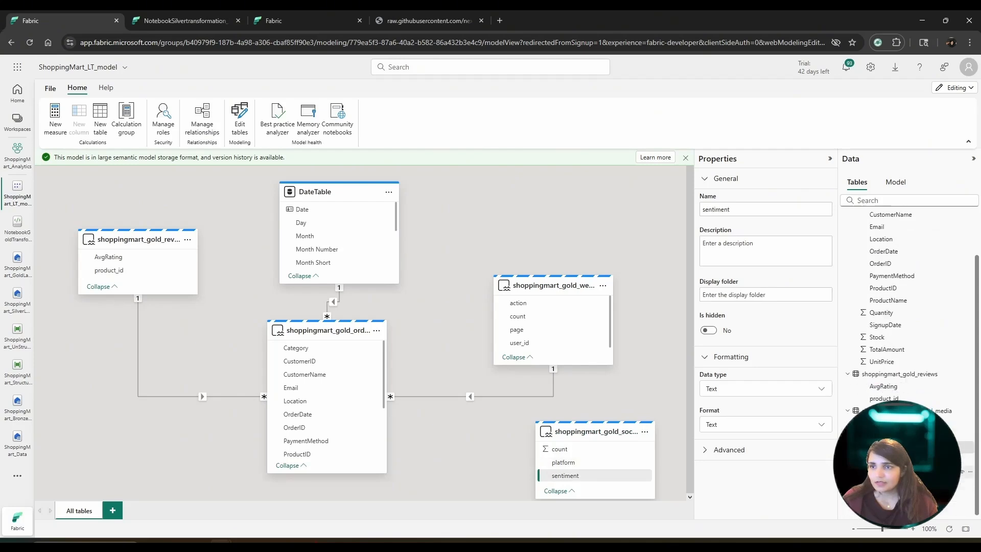
{"action": "left_click", "coordinate": [878, 472]}
{"action": "left_click", "coordinate": [879, 484]}
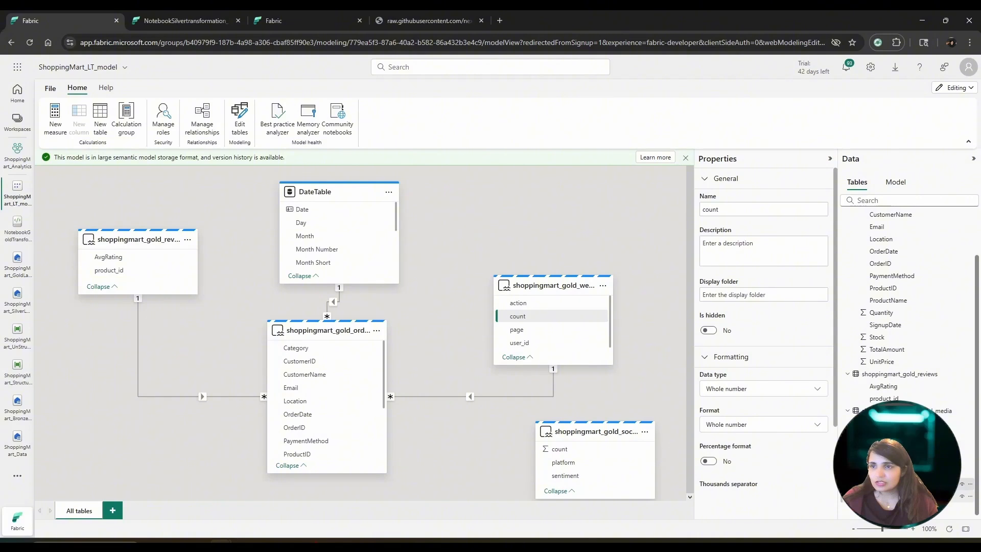
{"action": "left_click", "coordinate": [878, 496]}
{"action": "left_click", "coordinate": [879, 508]}
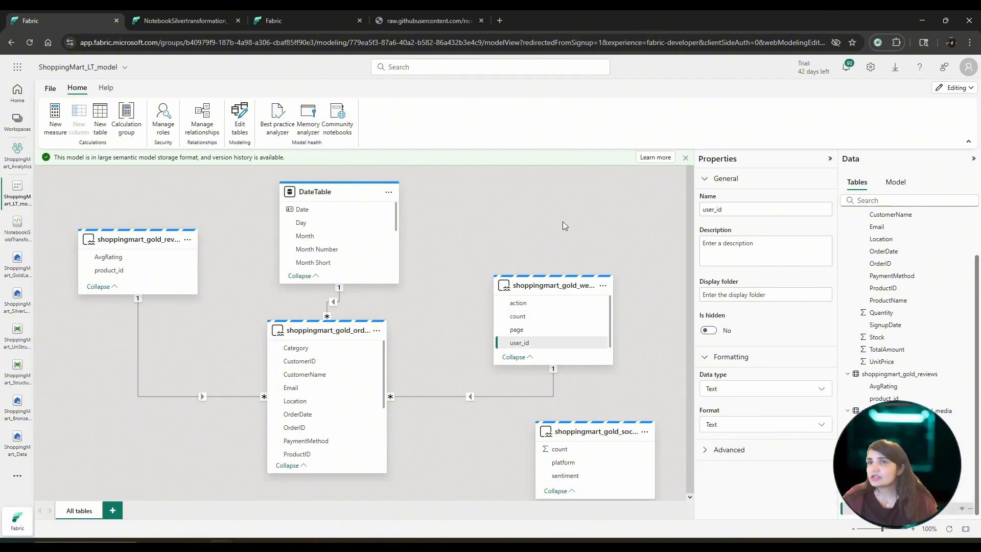
Dismiss the storage format notice and create a new report from the ShoppingMart_LT_model semantic model.
{"action": "left_click", "coordinate": [685, 161]}
{"action": "left_click", "coordinate": [50, 87]}
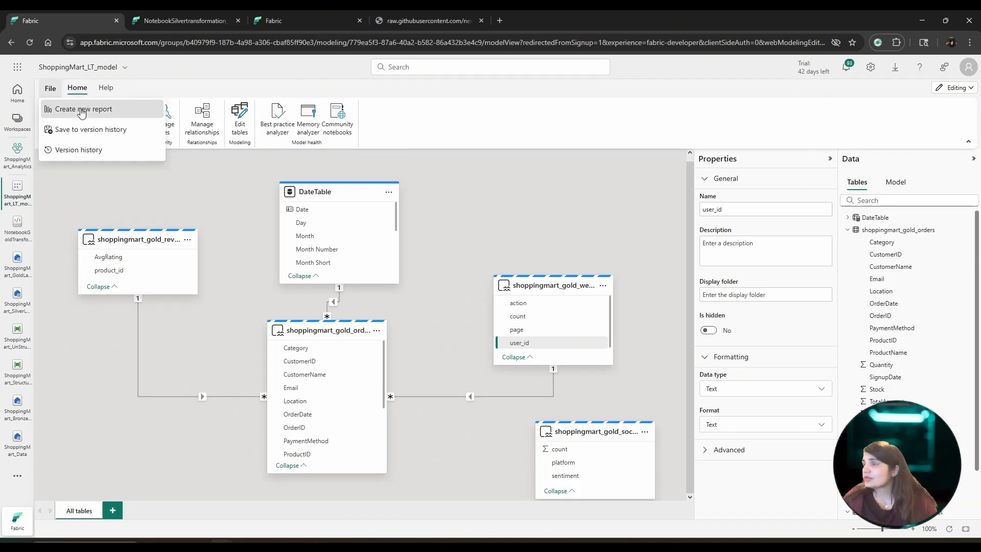
{"action": "left_click", "coordinate": [81, 110]}
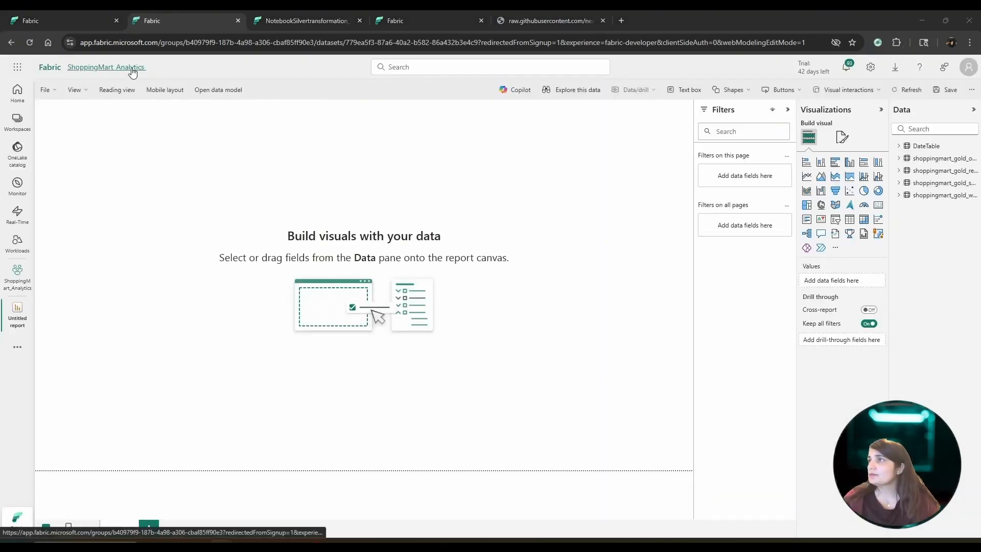
Save the report as ShoppingMart_Analytics_LT_KPI in the ShoppingMart_Analytics workspace, assigned to the Data visualize task.
{"action": "left_click", "coordinate": [54, 91]}
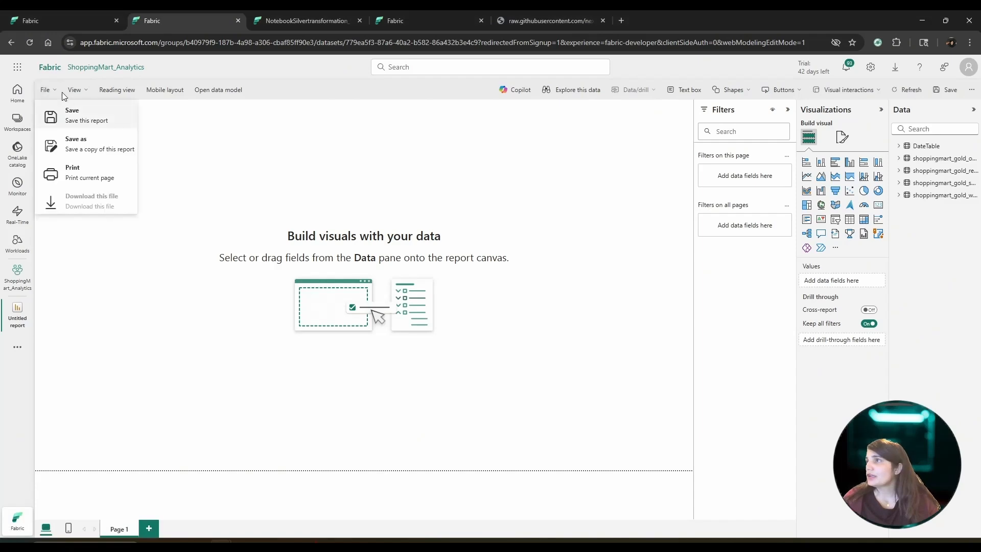
{"action": "left_click", "coordinate": [71, 143]}
{"action": "left_click", "coordinate": [490, 384]}
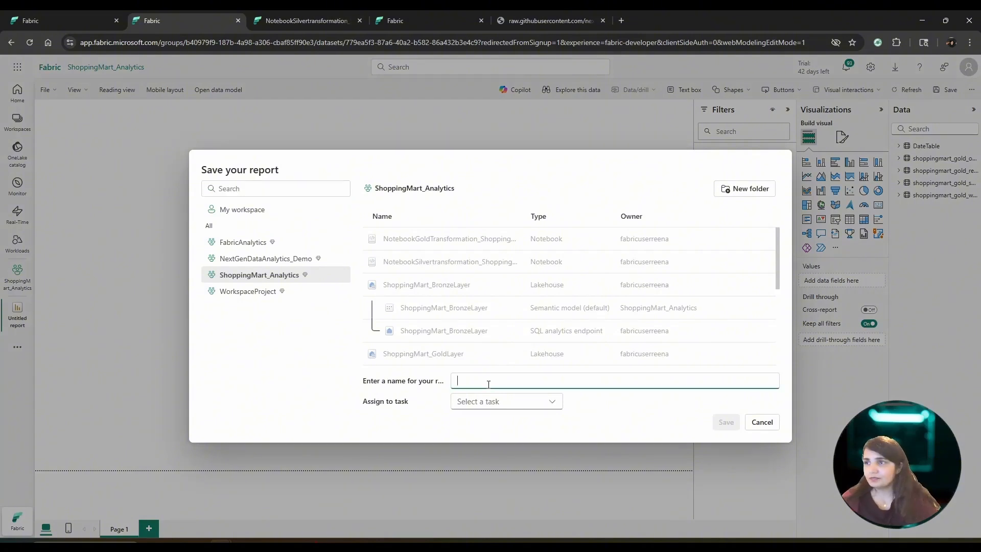
{"action": "type", "text": "ShoppingMar"}
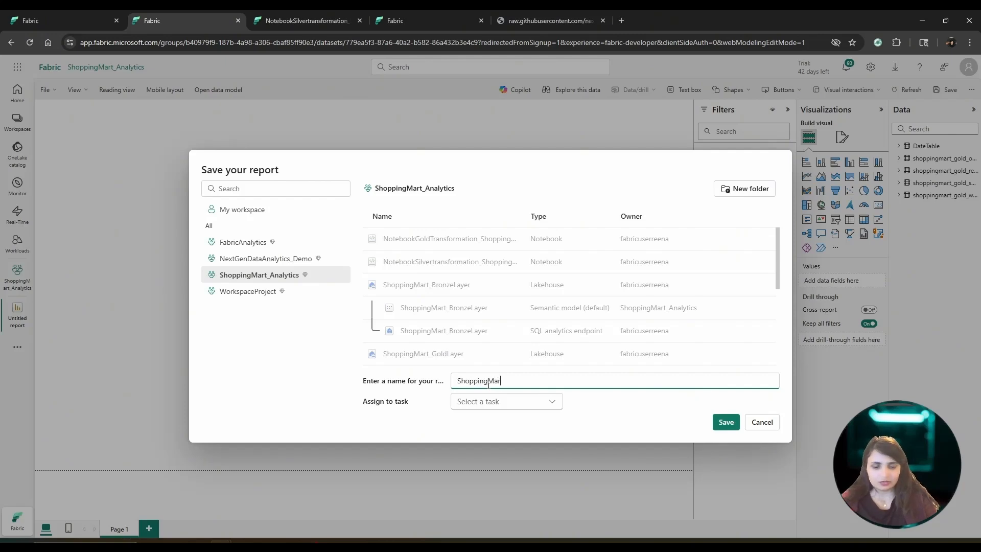
{"action": "type", "text": "t_Analytics_LT_KPI"}
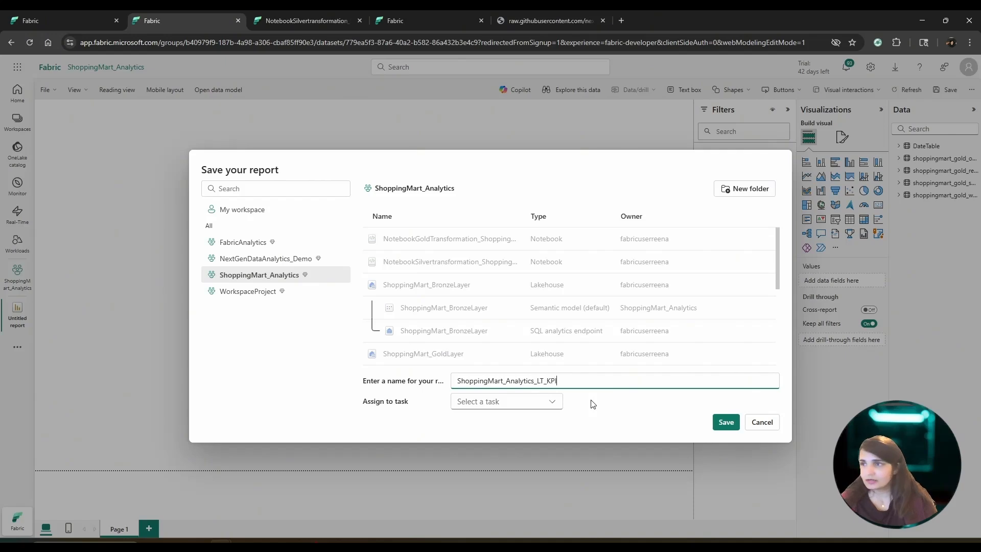
{"action": "left_click", "coordinate": [556, 405]}
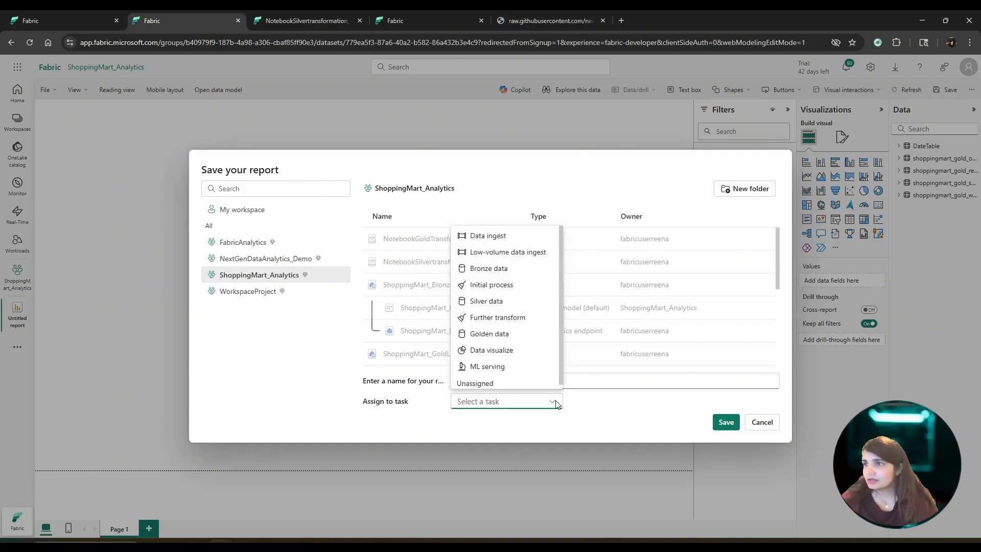
{"action": "left_click", "coordinate": [505, 350]}
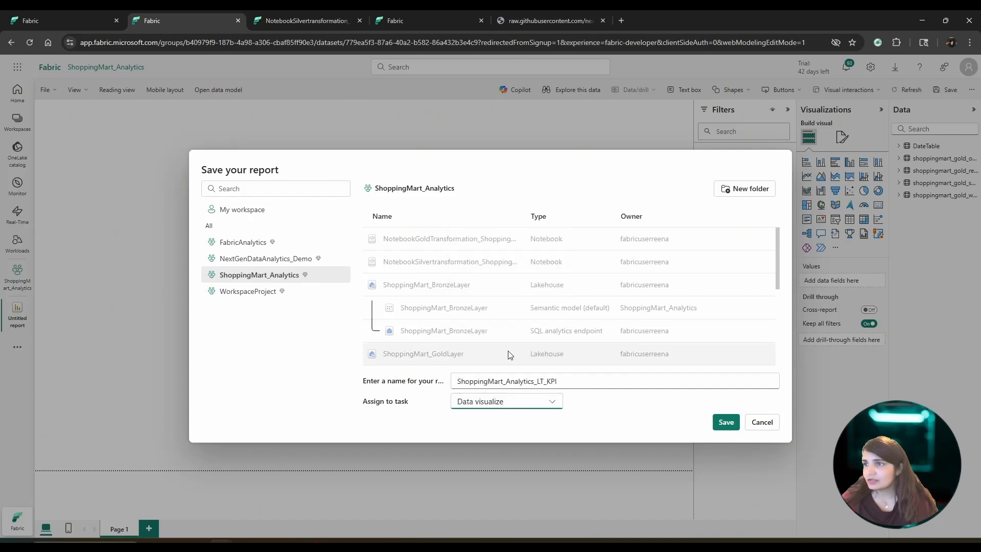
{"action": "left_click", "coordinate": [728, 424]}
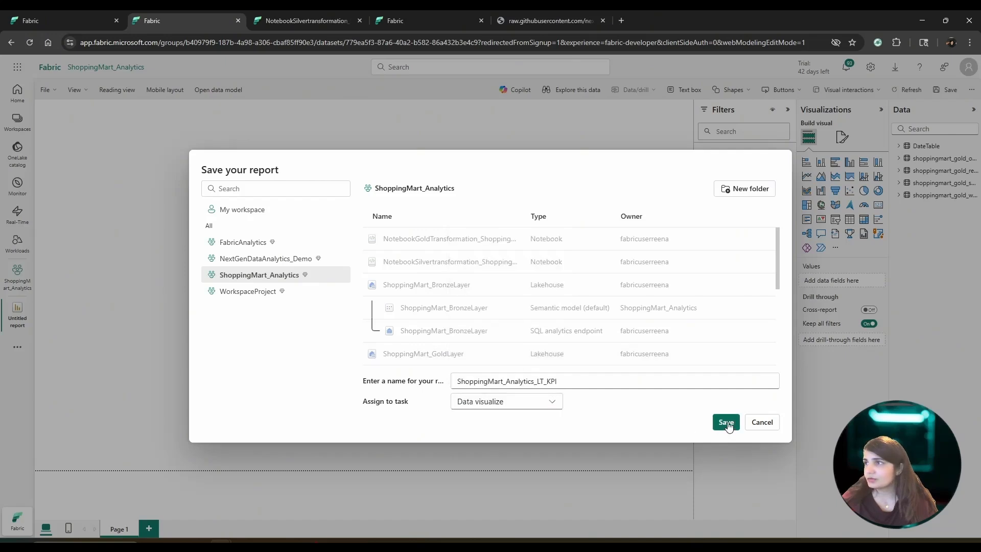
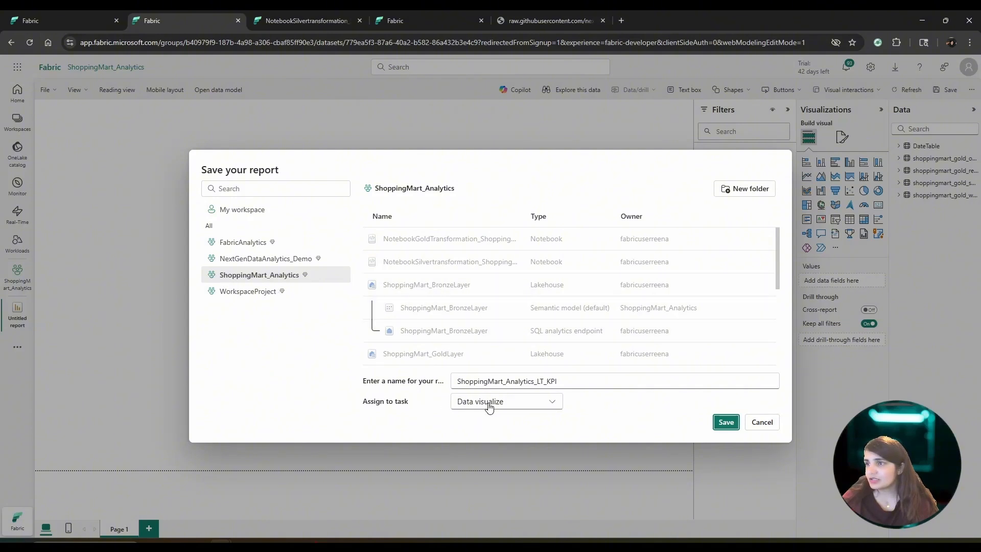
{"action": "left_click", "coordinate": [726, 423]}
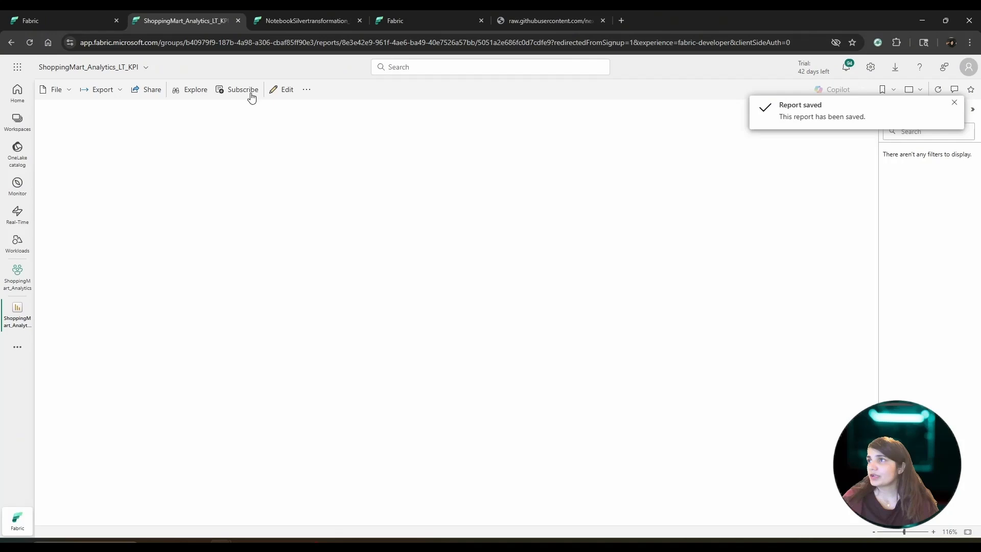
Open the saved report for editing and add a text box, resized into a wide, shallow strip along the top of Page 1.
{"action": "left_click", "coordinate": [284, 90]}
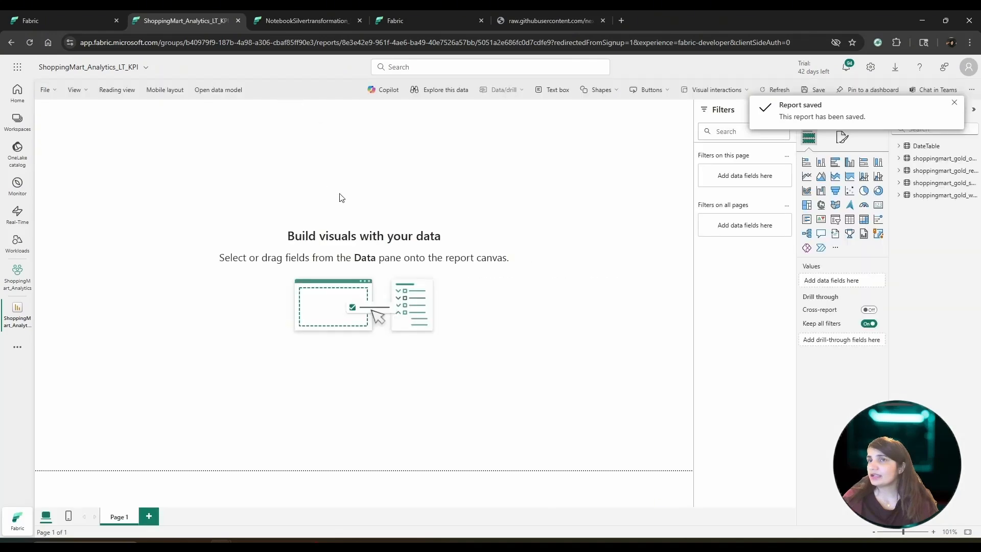
{"action": "left_click", "coordinate": [554, 90]}
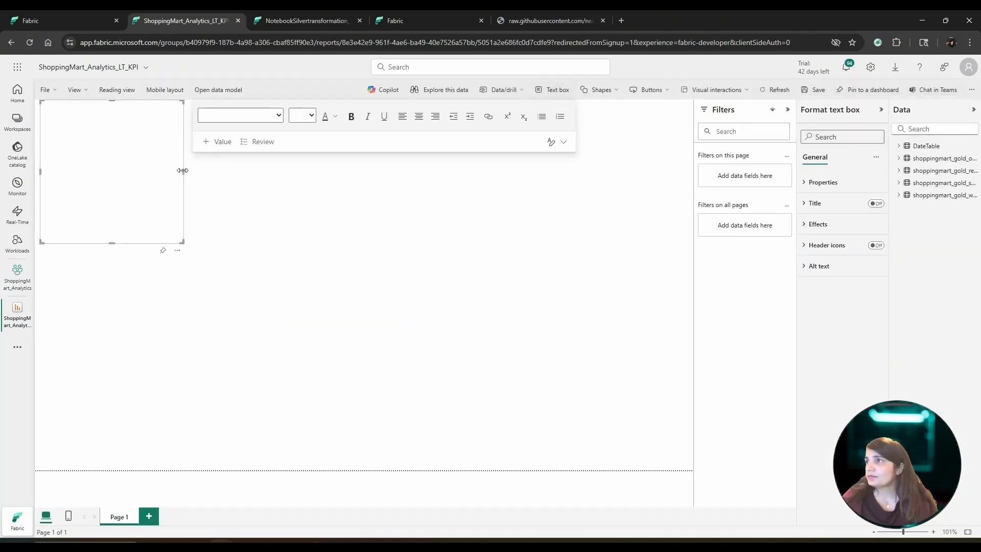
{"action": "left_click_drag", "start_coordinate": [182, 172], "coordinate": [419, 140]}
{"action": "left_click_drag", "start_coordinate": [270, 244], "coordinate": [266, 140]}
Enter the report title SHOPPING MART ANALYTICS KPI METRICS in the text box at font size 20.
{"action": "left_click", "coordinate": [57, 119]}
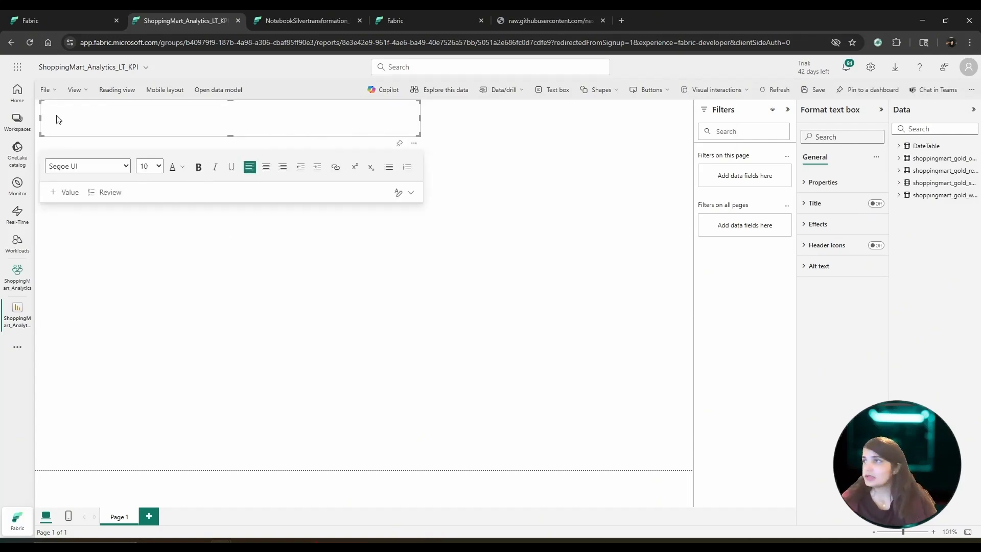
{"action": "left_click", "coordinate": [156, 166]}
{"action": "left_click", "coordinate": [153, 306]}
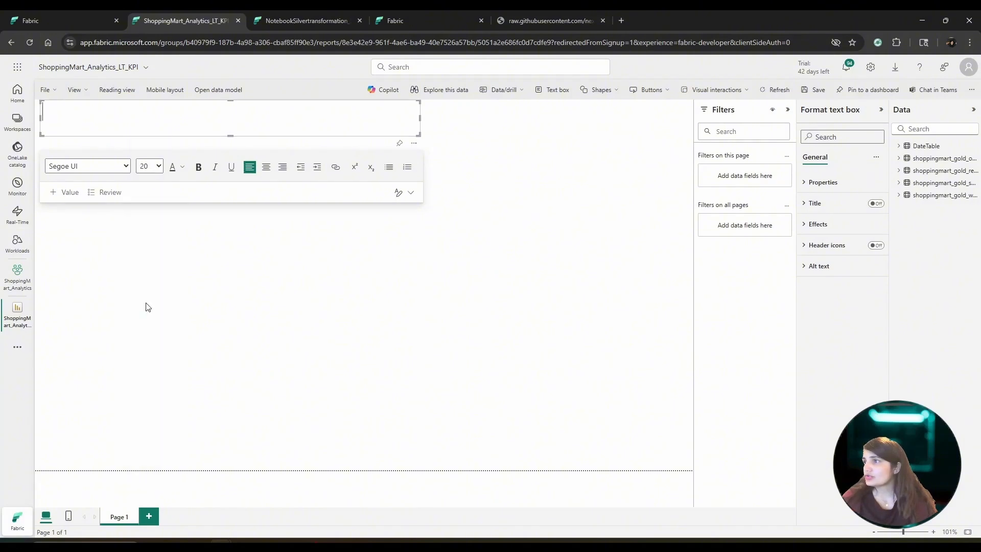
{"action": "type", "text": "SHOPPI"}
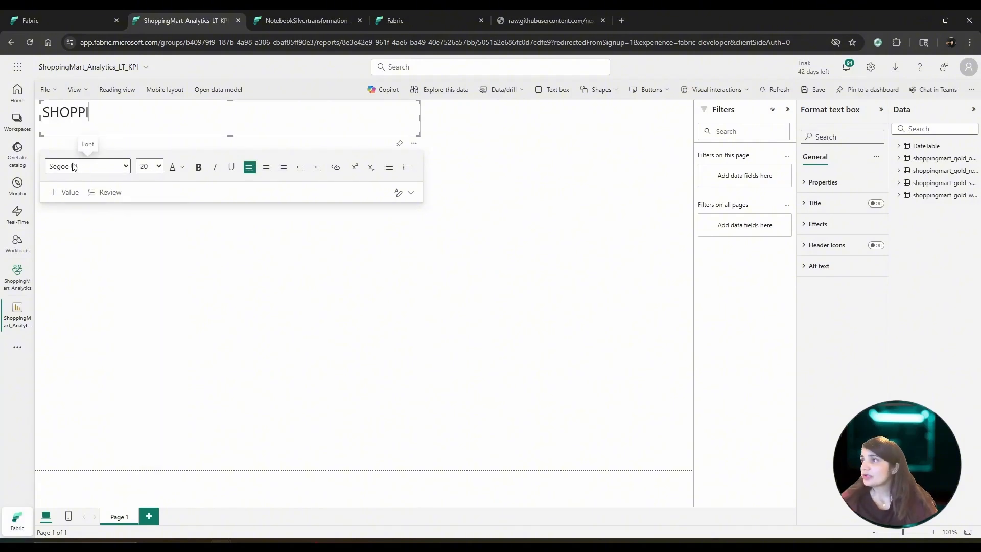
{"action": "type", "text": "NG MART ANA"}
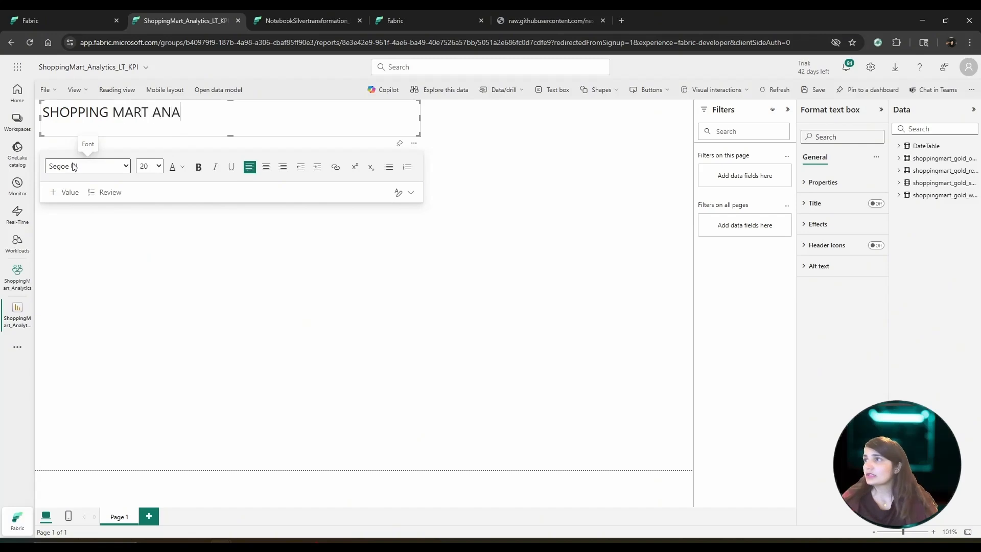
{"action": "type", "text": "LYTICS KPI METRICS"}
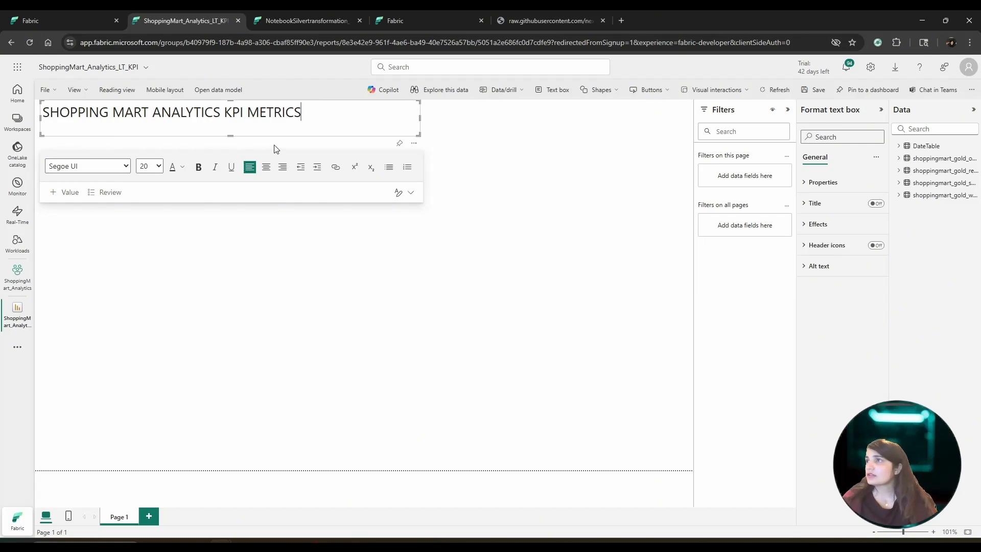
Shrink the text box to fit the report title closely and format the title text in bold Calibri.
{"action": "left_click_drag", "start_coordinate": [419, 118], "coordinate": [328, 120]}
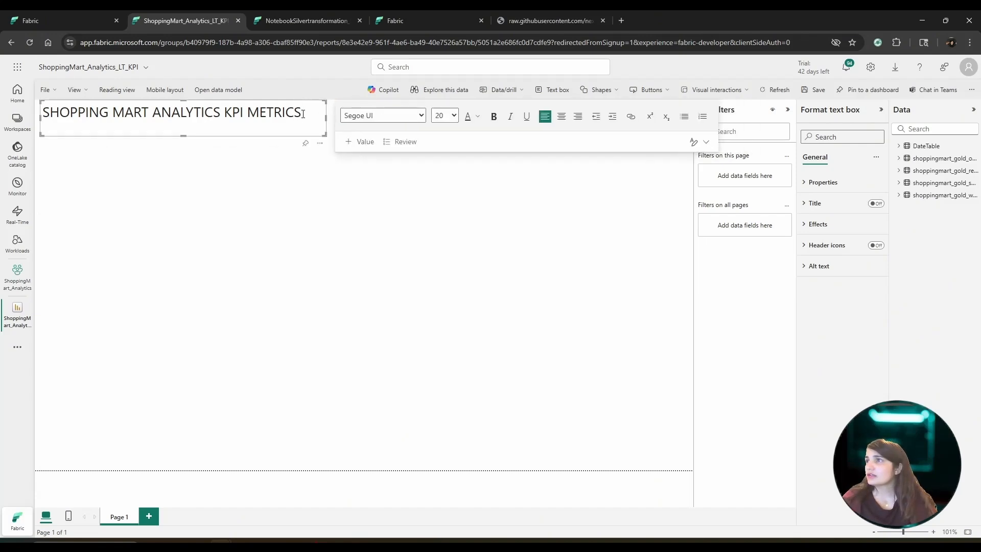
{"action": "left_click_drag", "start_coordinate": [182, 135], "coordinate": [183, 127]}
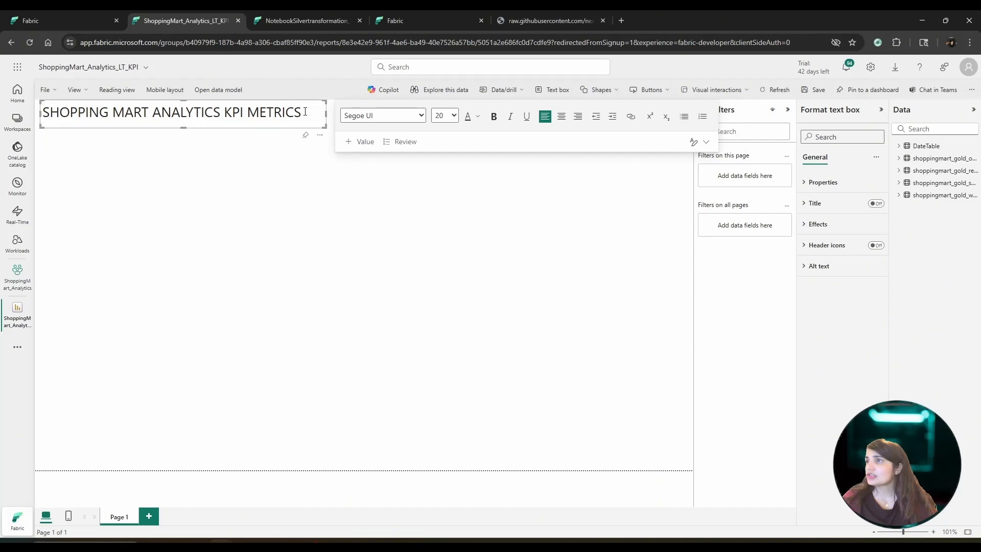
{"action": "left_click_drag", "start_coordinate": [302, 113], "coordinate": [45, 108]}
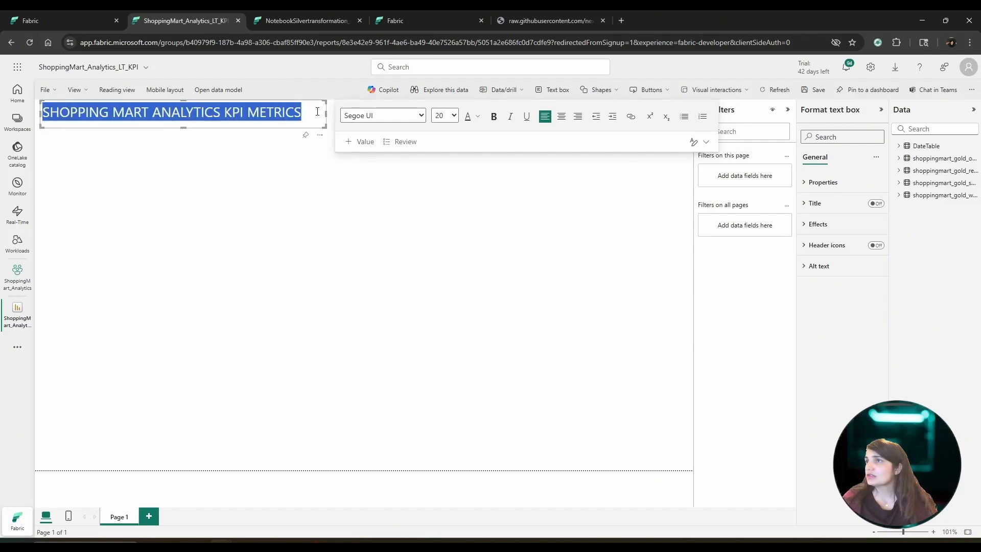
{"action": "left_click", "coordinate": [384, 115]}
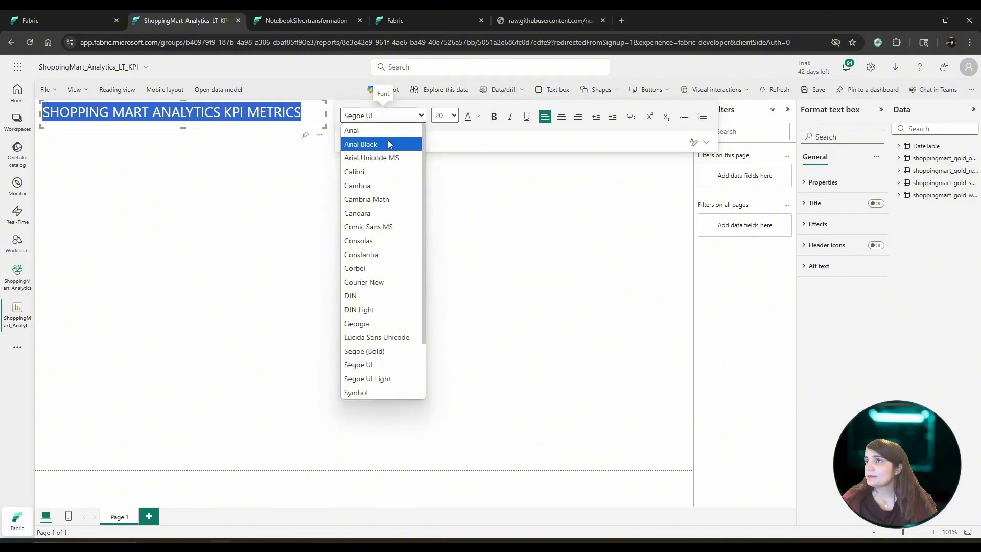
{"action": "left_click", "coordinate": [369, 173]}
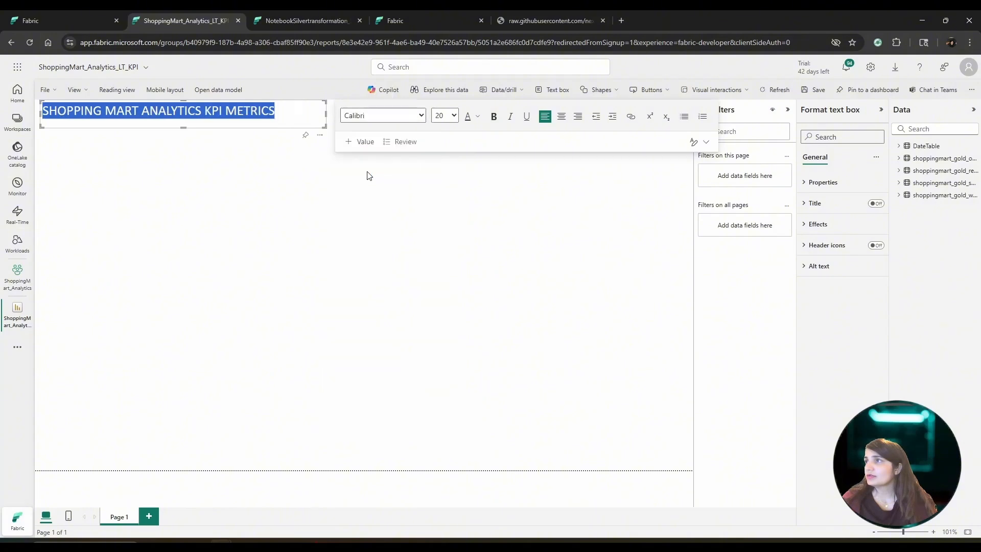
{"action": "left_click", "coordinate": [493, 118]}
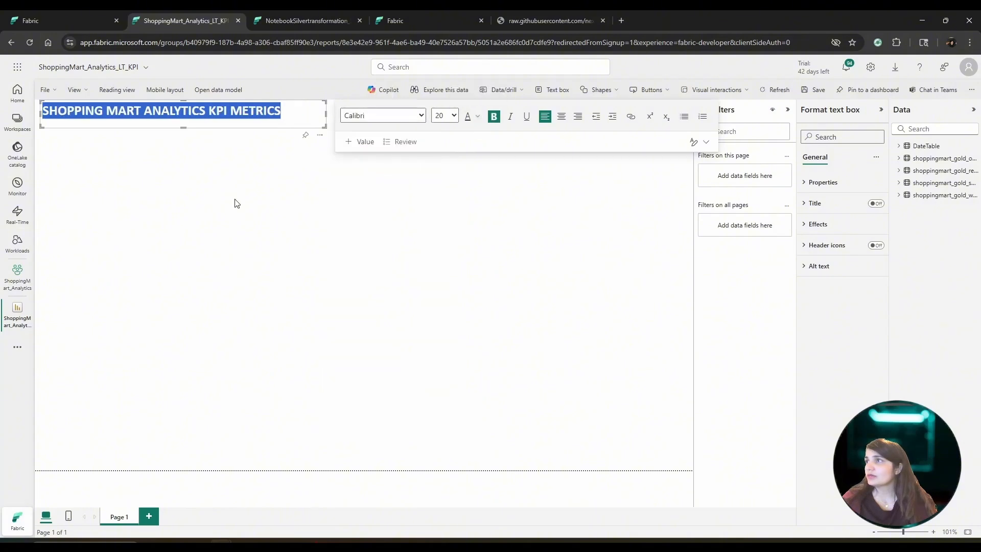
{"action": "left_click", "coordinate": [235, 204]}
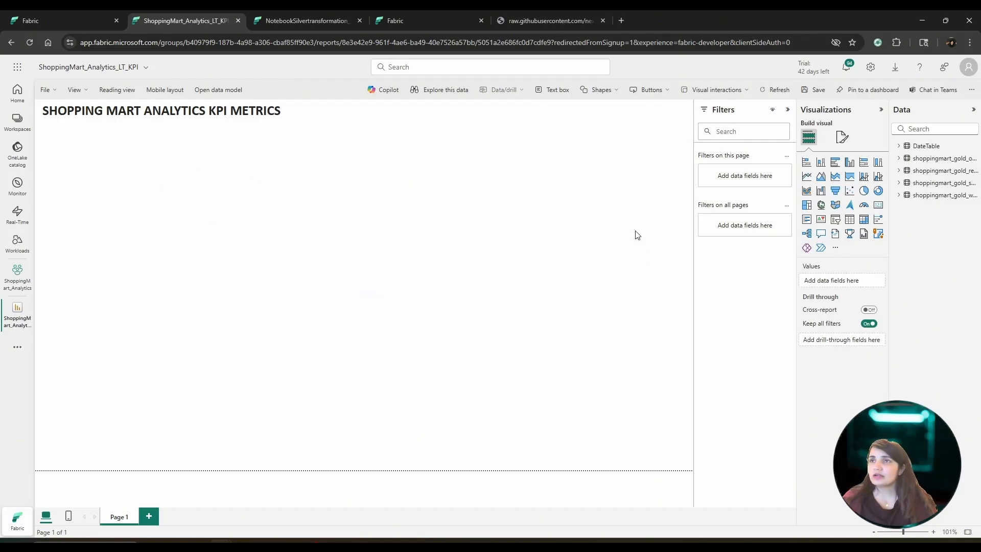
Add a card visual in the upper-right part of the page showing TotalAmount from shoppingmart_gold_orders.
{"action": "left_click", "coordinate": [879, 204]}
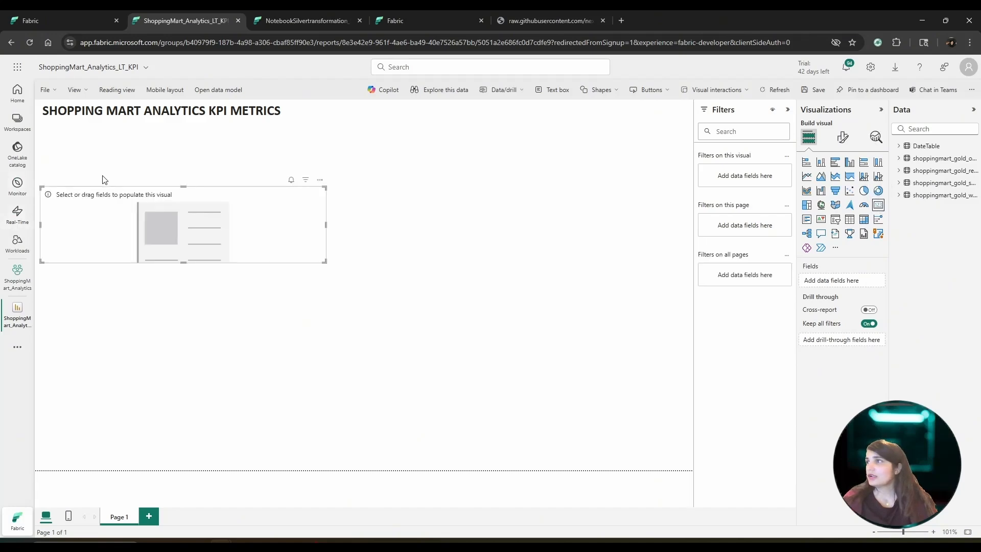
{"action": "left_click_drag", "start_coordinate": [96, 192], "coordinate": [499, 162]}
{"action": "left_click", "coordinate": [935, 158]}
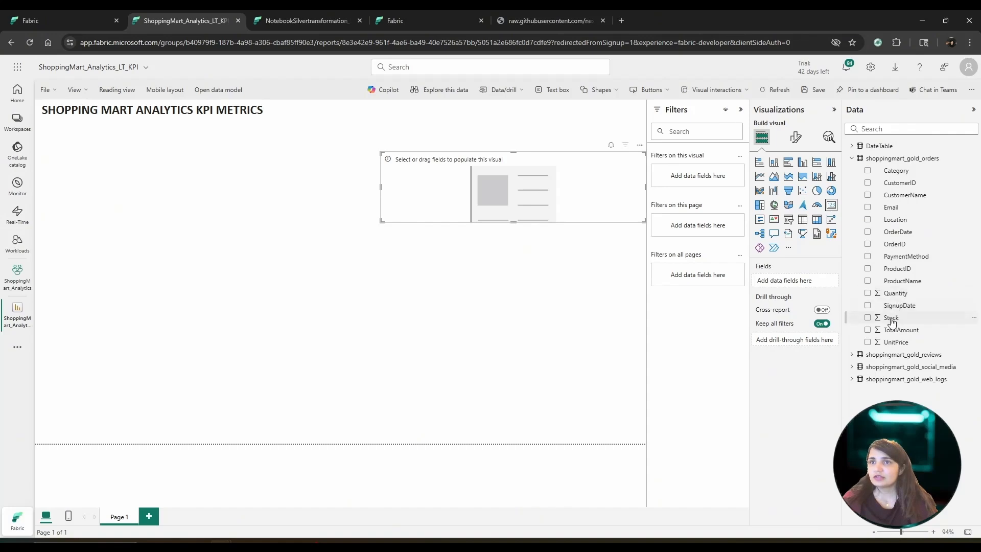
{"action": "left_click", "coordinate": [868, 331]}
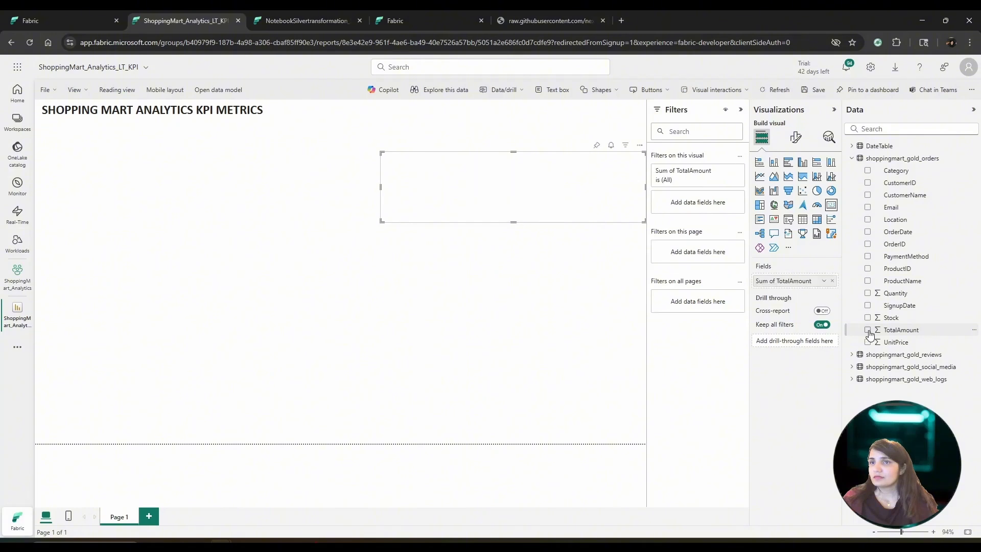
Narrow the TotalAmount card to about half its width and shift it slightly inward from the page's right edge.
{"action": "left_click_drag", "start_coordinate": [381, 186], "coordinate": [492, 189]}
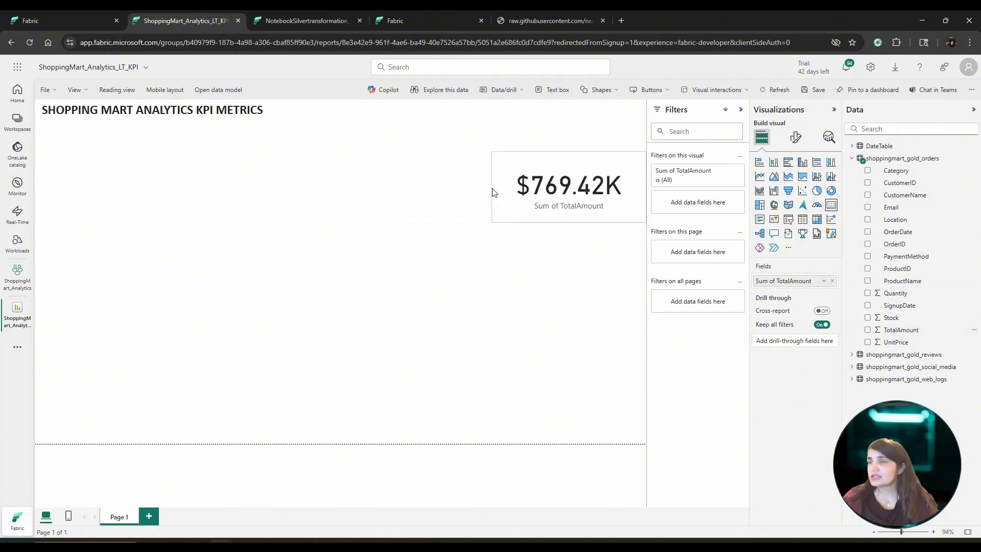
{"action": "left_click_drag", "start_coordinate": [545, 155], "coordinate": [510, 162]}
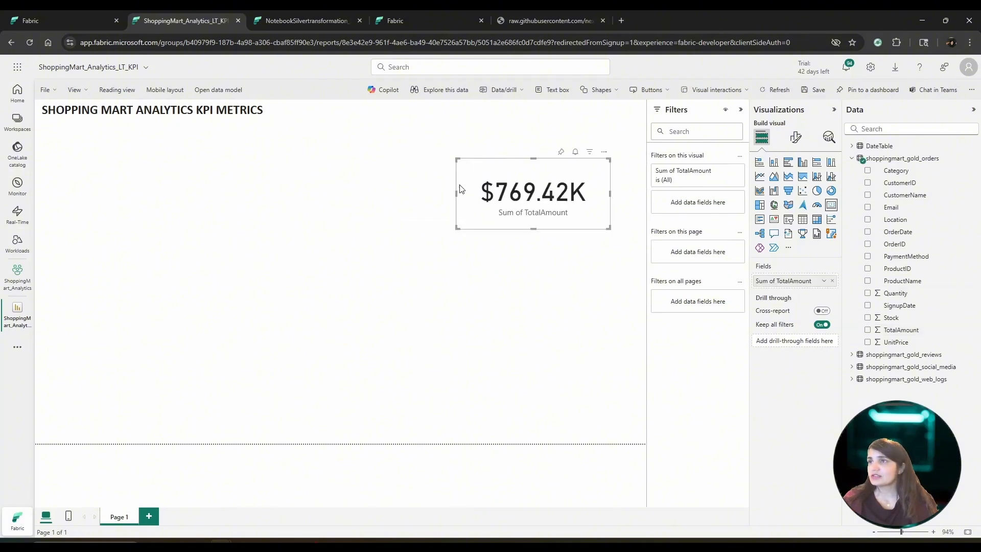
{"action": "left_click_drag", "start_coordinate": [456, 194], "coordinate": [480, 195]}
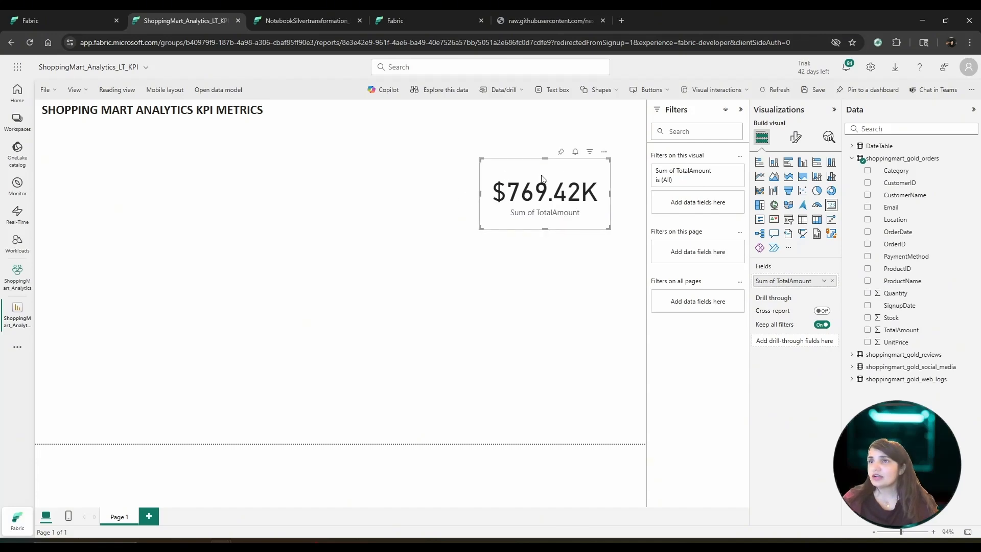
Turn off the card's category label and turn on its title with the text "Total Sales ($)".
{"action": "left_click", "coordinate": [795, 138]}
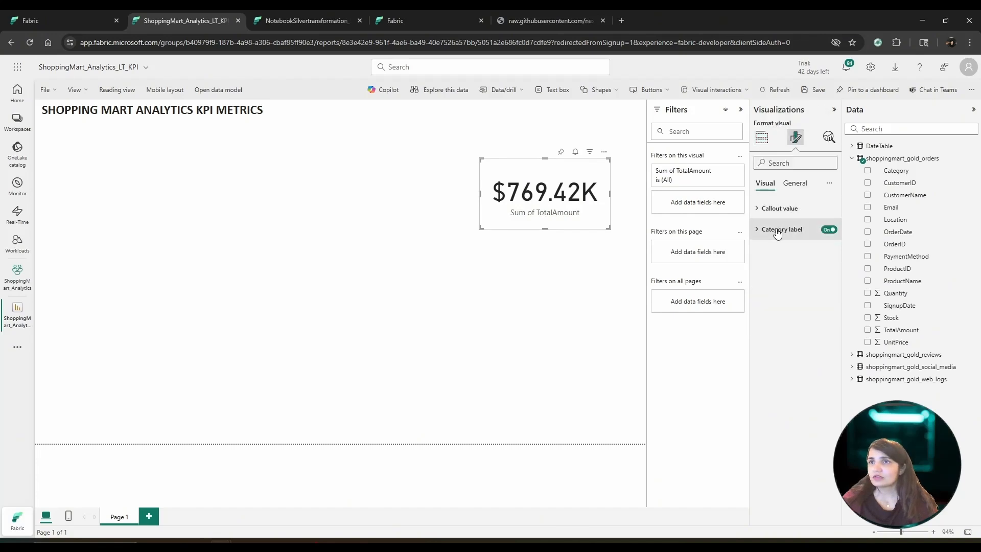
{"action": "left_click", "coordinate": [829, 230]}
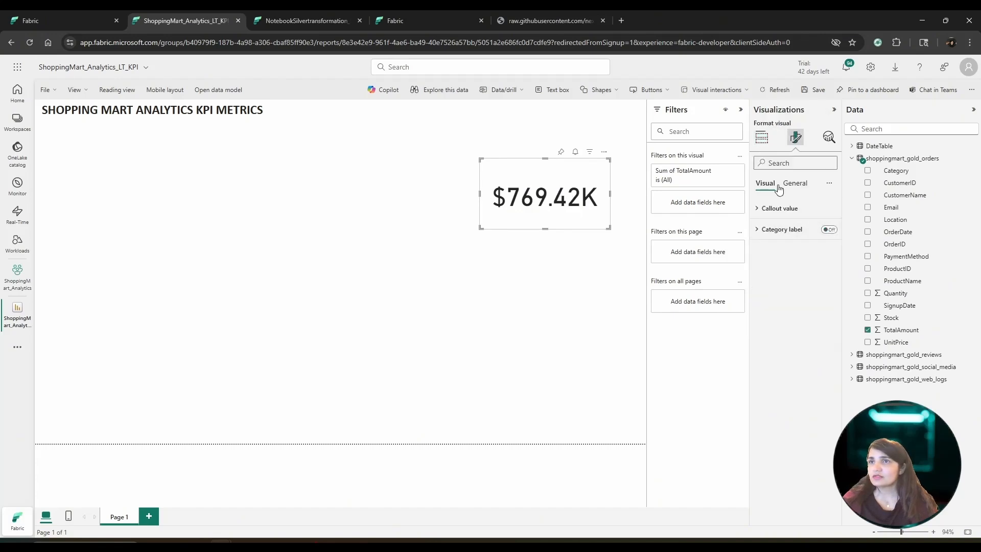
{"action": "left_click", "coordinate": [795, 183]}
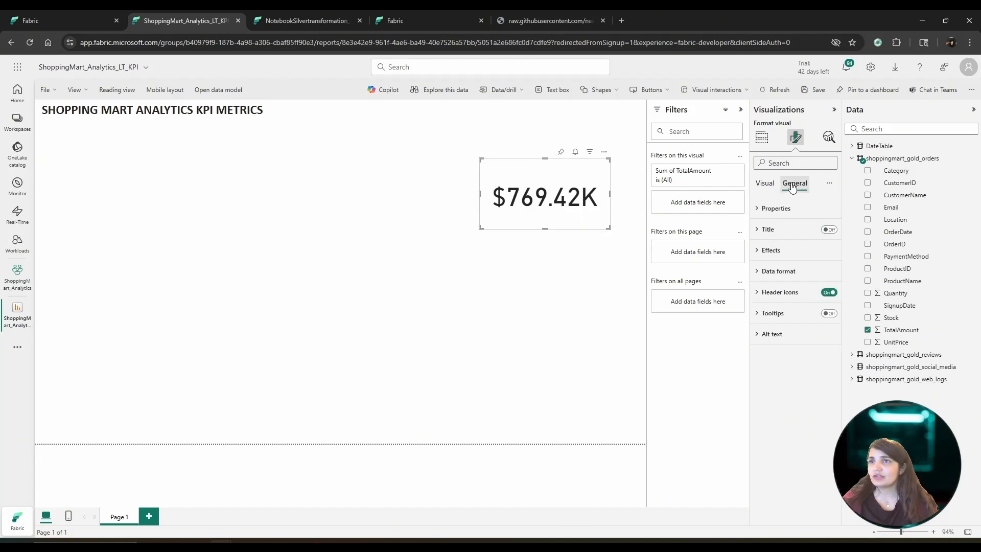
{"action": "left_click", "coordinate": [829, 230]}
{"action": "left_click", "coordinate": [764, 229]}
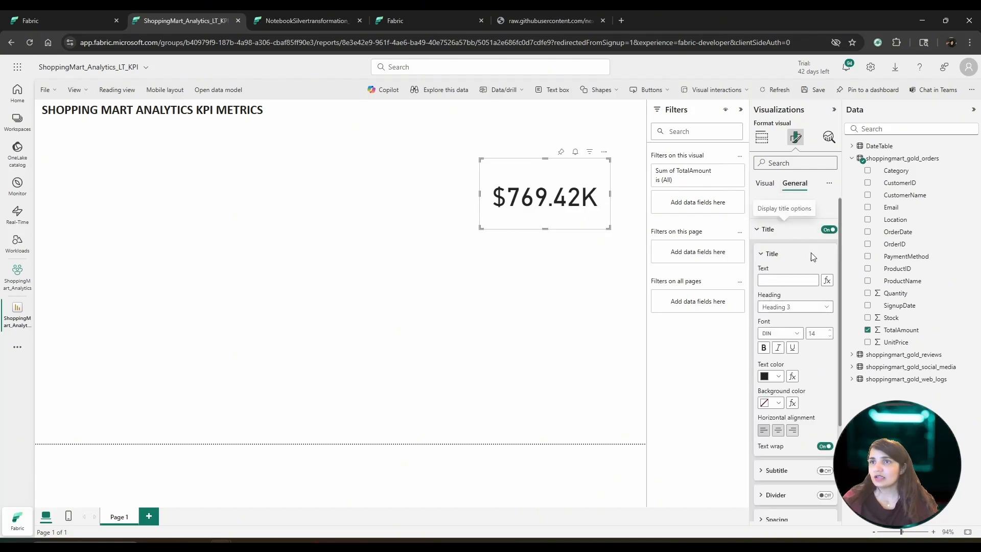
{"action": "left_click", "coordinate": [789, 282]}
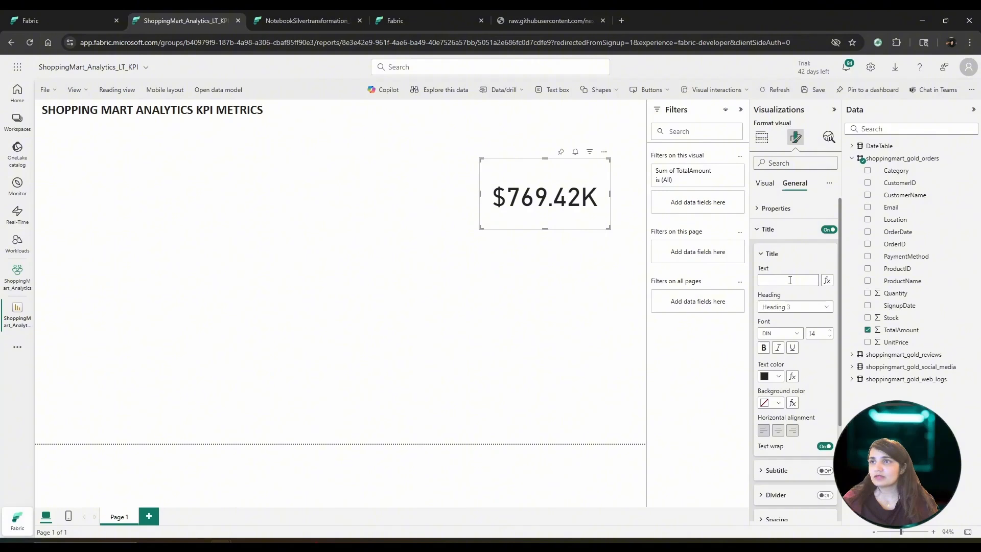
{"action": "type", "text": "Total sales"}
{"action": "key", "text": "BackSpace"}
{"action": "key", "text": "BackSpace"}
{"action": "key", "text": "BackSpace"}
{"action": "type", "text": "Sales"}
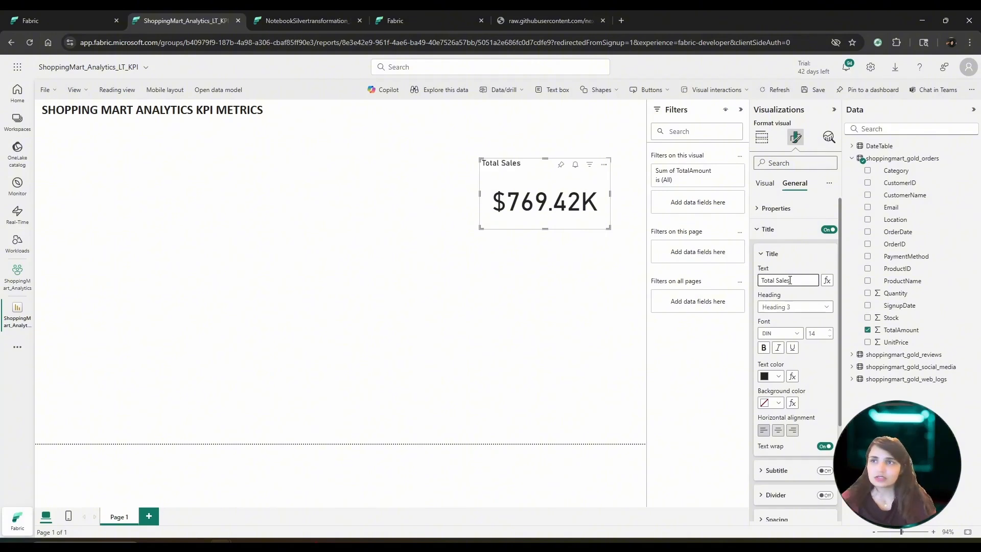
{"action": "type", "text": " ($)"}
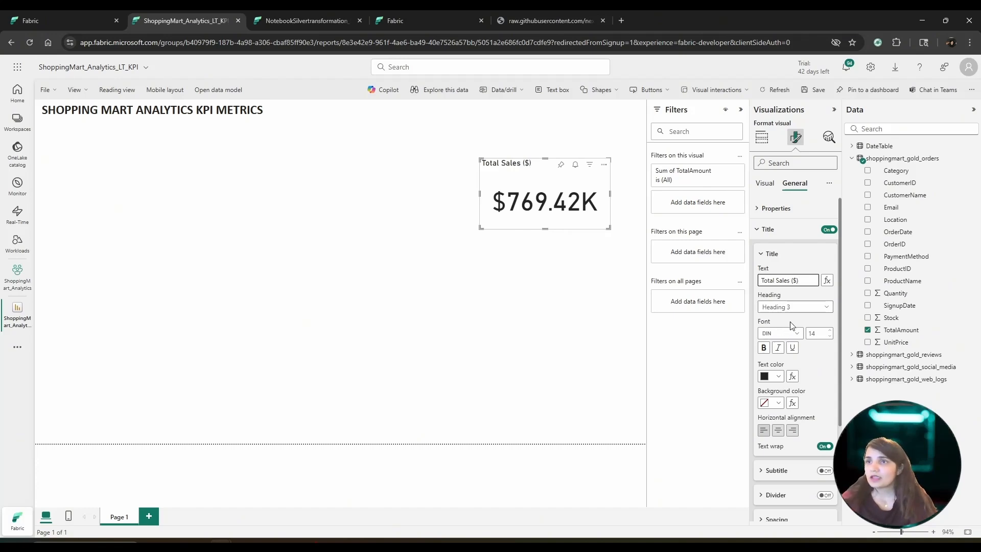
Give the card's title an orange background and center it horizontally.
{"action": "left_click", "coordinate": [778, 378]}
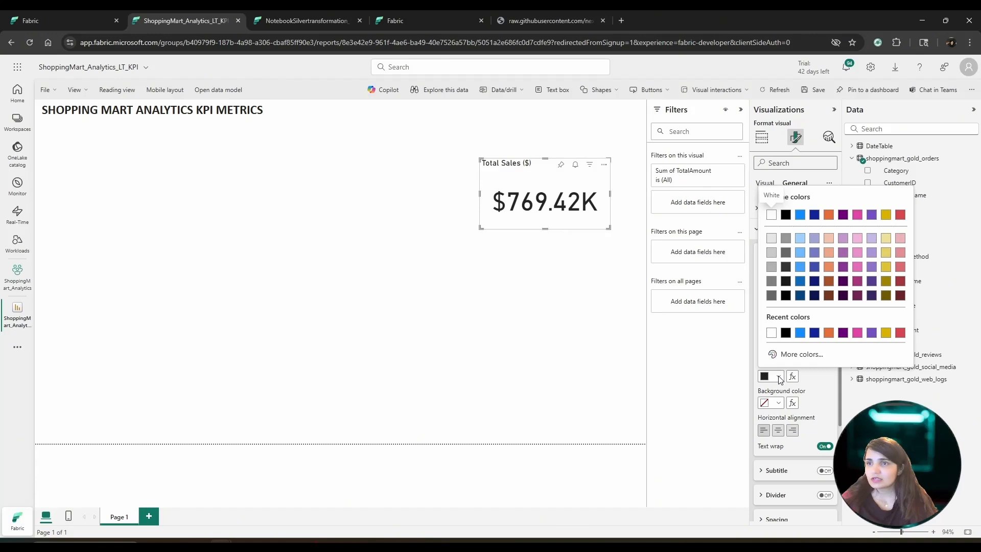
{"action": "left_click", "coordinate": [822, 383]}
{"action": "left_click", "coordinate": [778, 404]}
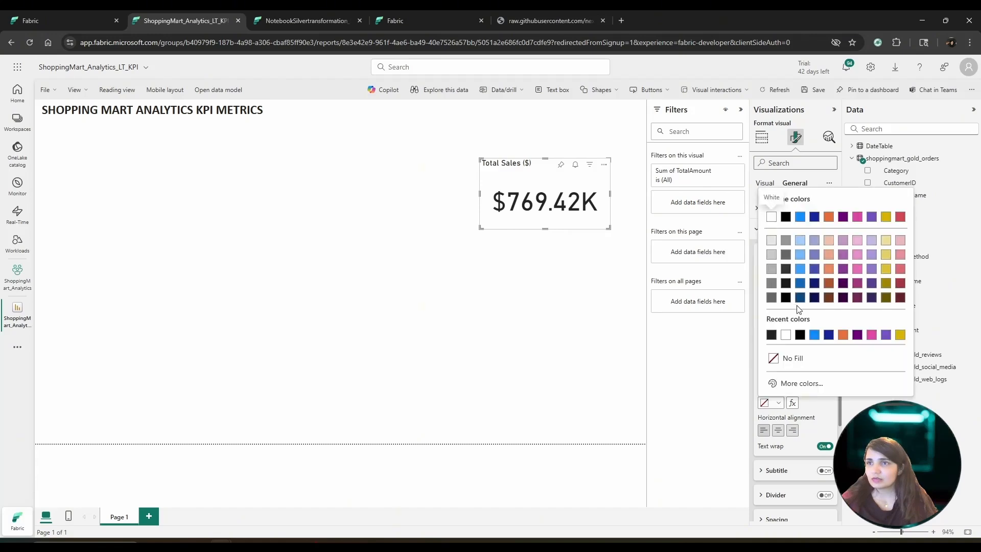
{"action": "left_click", "coordinate": [829, 270]}
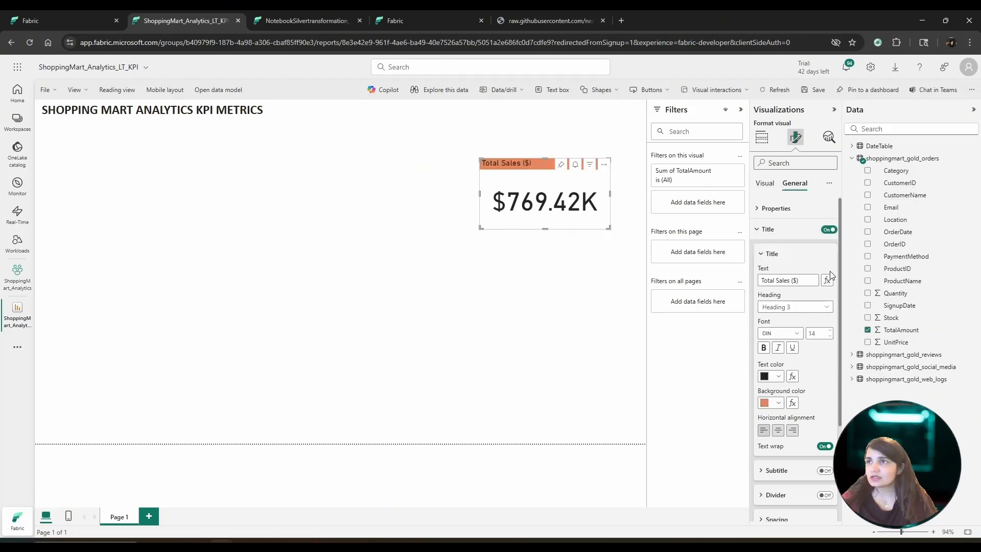
{"action": "left_click", "coordinate": [779, 379]}
{"action": "left_click", "coordinate": [805, 387]}
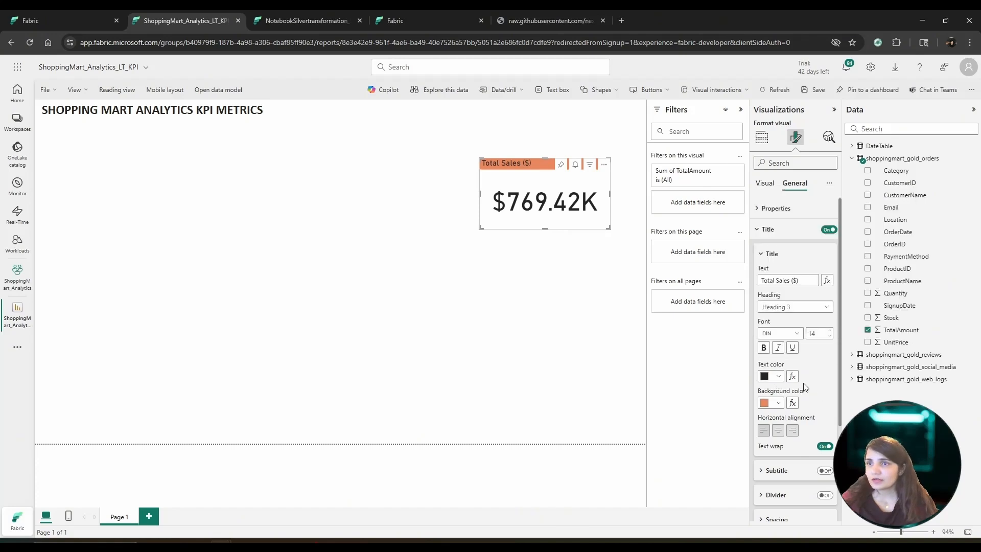
{"action": "left_click", "coordinate": [779, 432]}
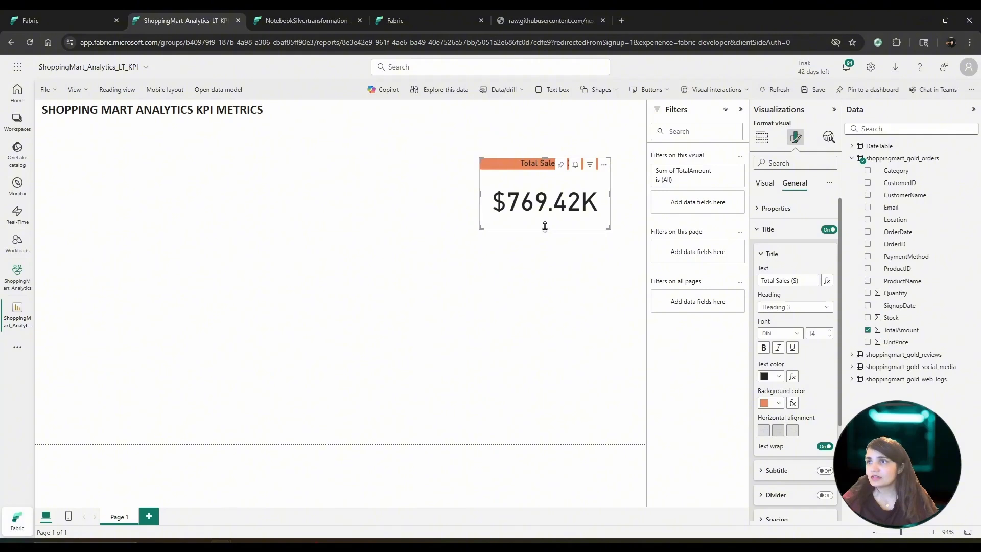
Reduce the card's height to fit its content closely and set the callout value's font size to 39.
{"action": "left_click_drag", "start_coordinate": [546, 227], "coordinate": [551, 208]}
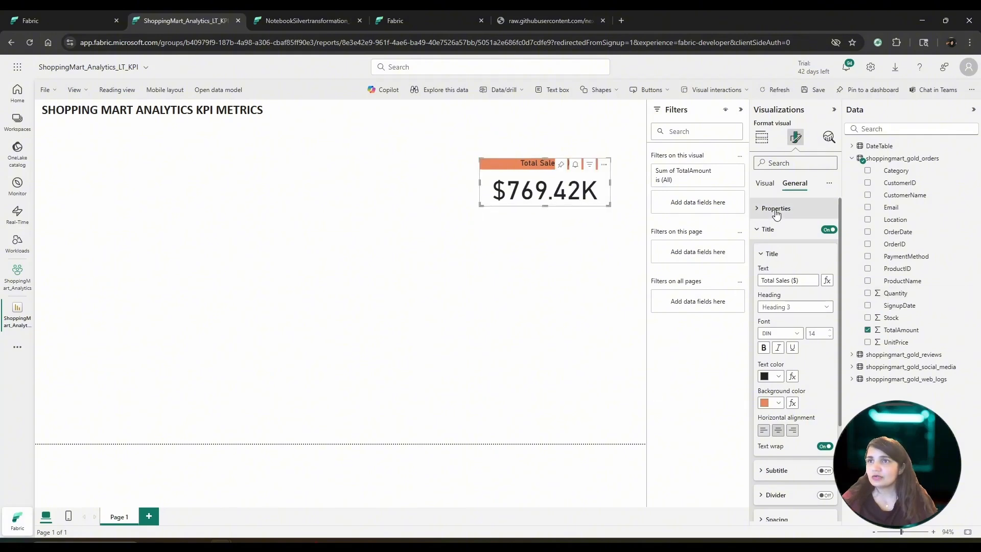
{"action": "left_click", "coordinate": [766, 229]}
{"action": "left_click", "coordinate": [770, 187]}
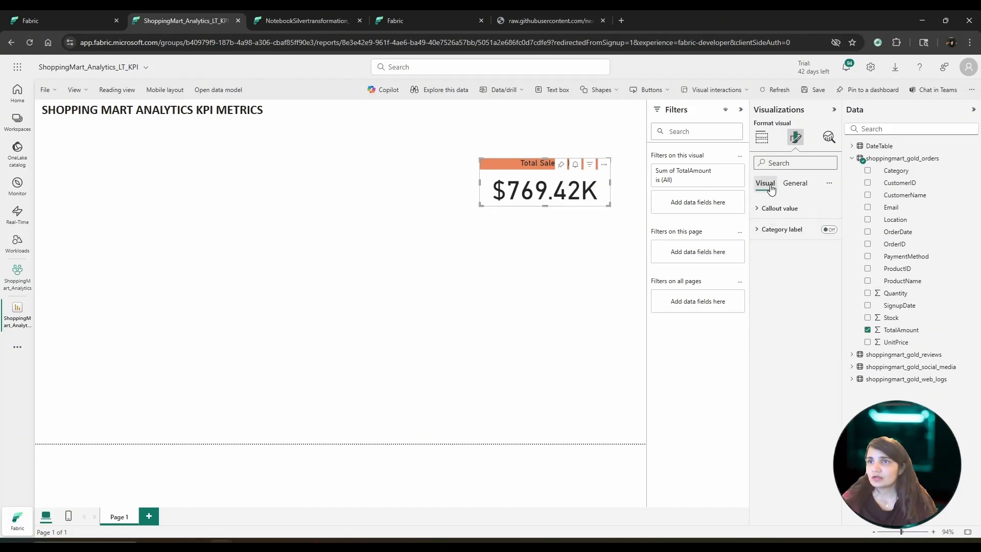
{"action": "left_click", "coordinate": [777, 208]}
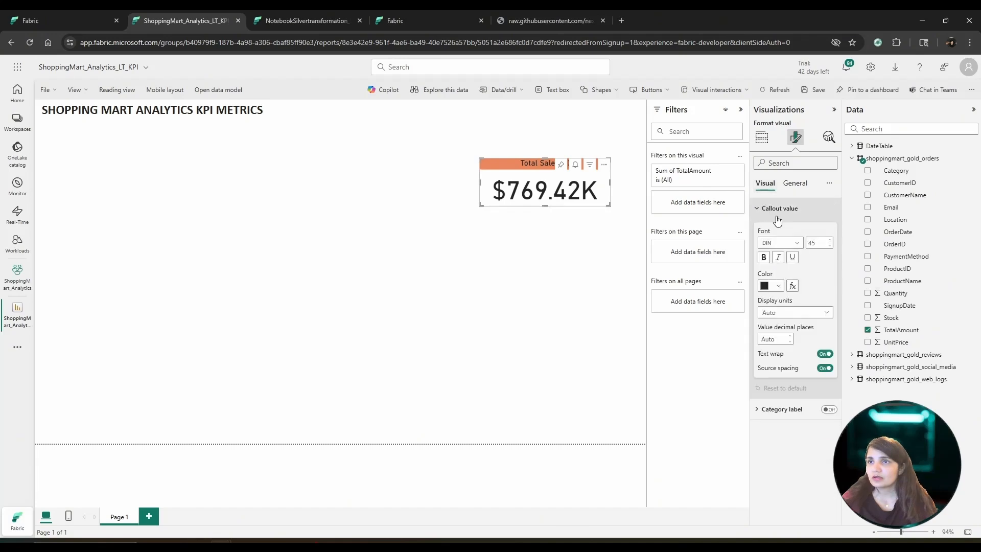
{"action": "left_click", "coordinate": [830, 247]}
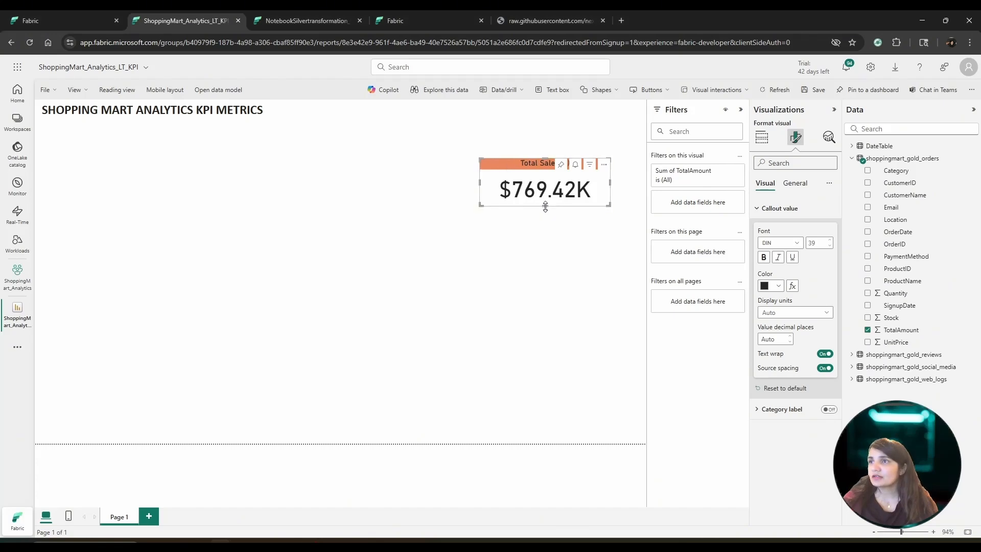
{"action": "left_click_drag", "start_coordinate": [544, 205], "coordinate": [552, 198]}
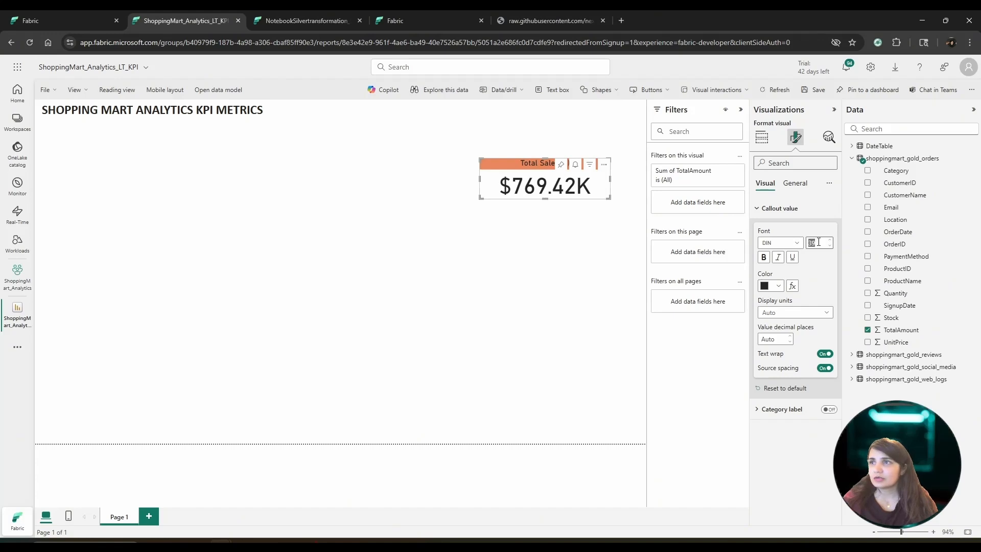
Set the font size of the Total Sales ($) card's callout value to 28.
{"action": "key", "text": "BackSpace"}
{"action": "type", "text": "25"}
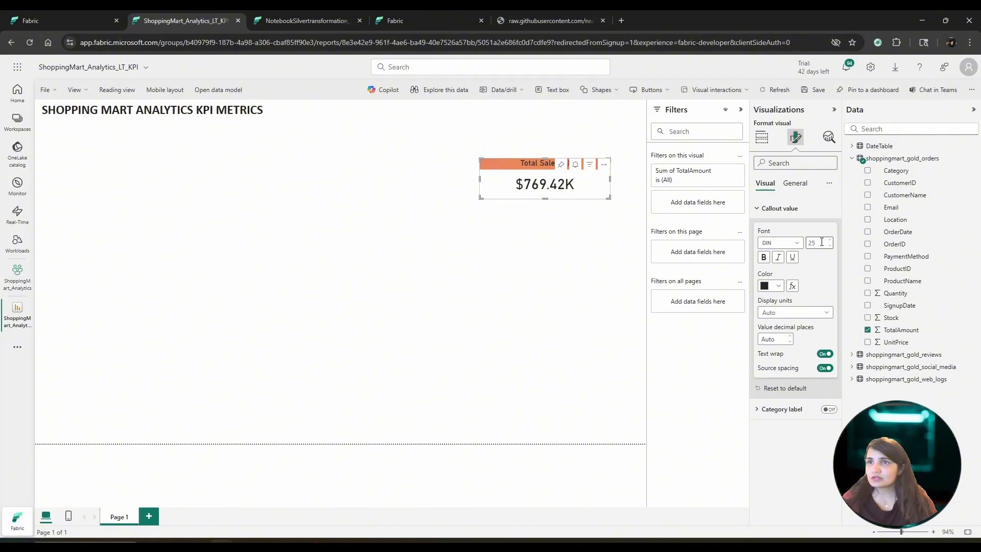
{"action": "double_click", "coordinate": [818, 243]}
{"action": "type", "text": "28"}
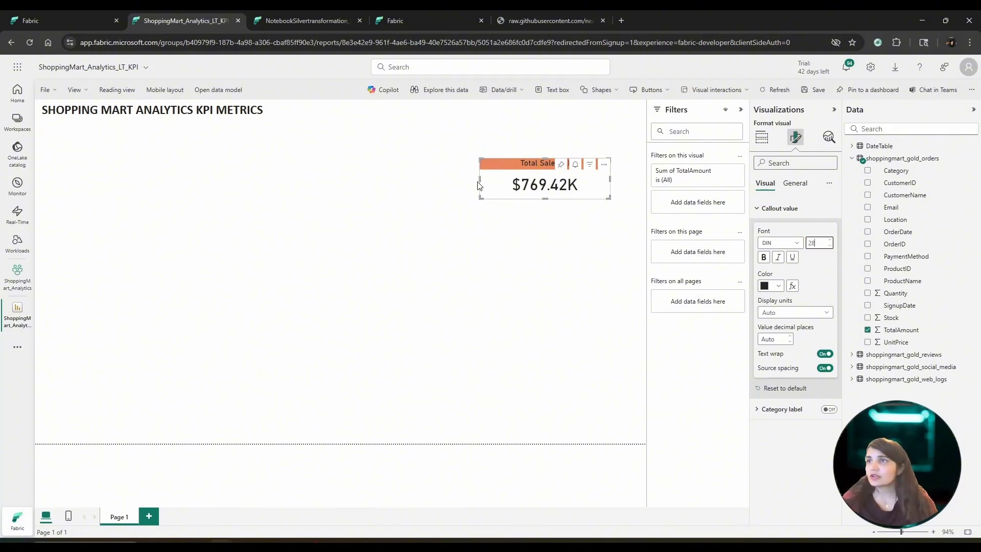
Turn on the card's visual border and color it light gray.
{"action": "left_click", "coordinate": [796, 185]}
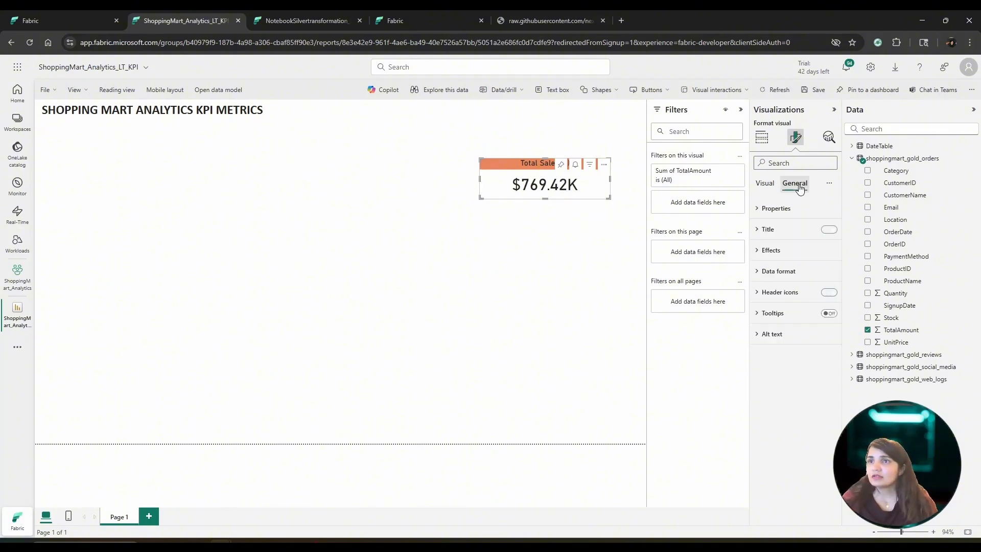
{"action": "left_click", "coordinate": [787, 248]}
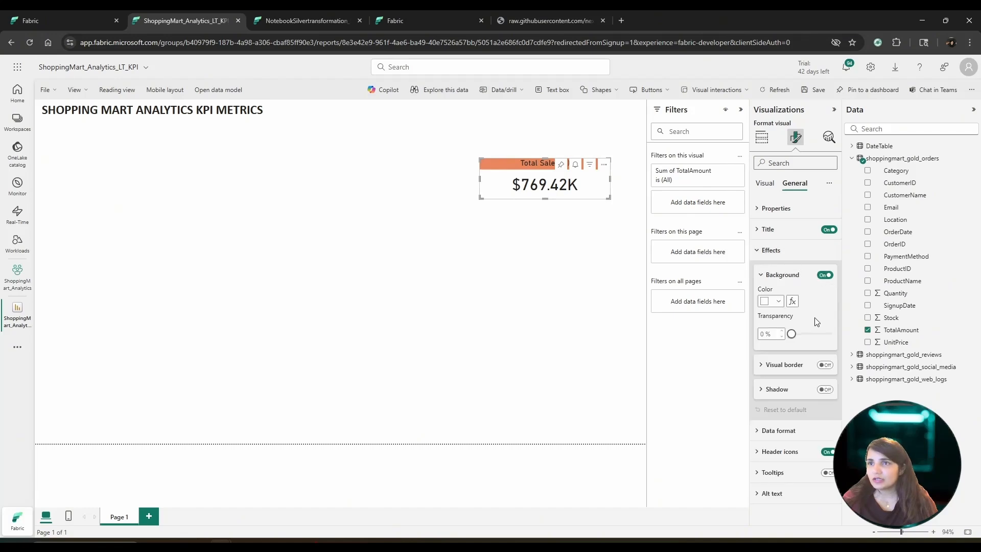
{"action": "left_click", "coordinate": [824, 365]}
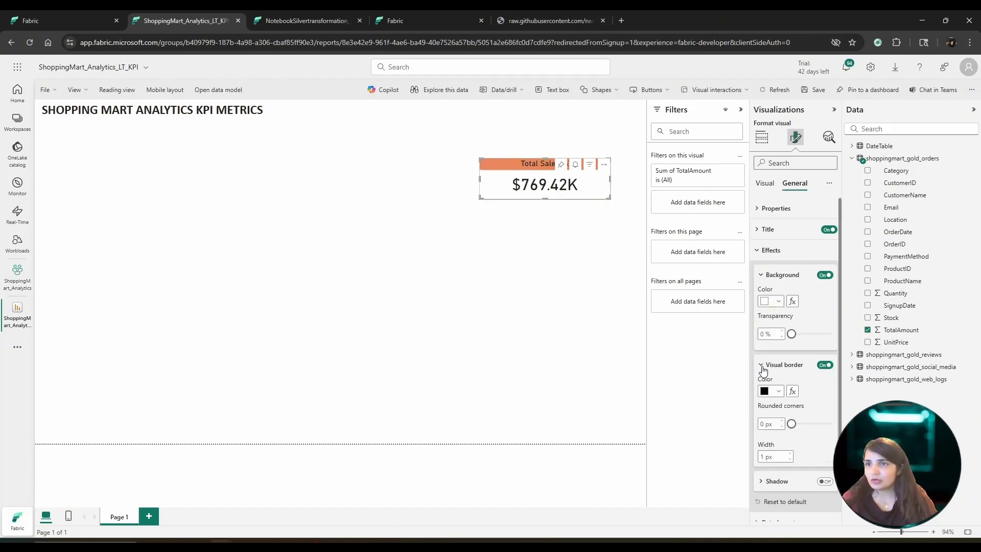
{"action": "left_click", "coordinate": [779, 391]}
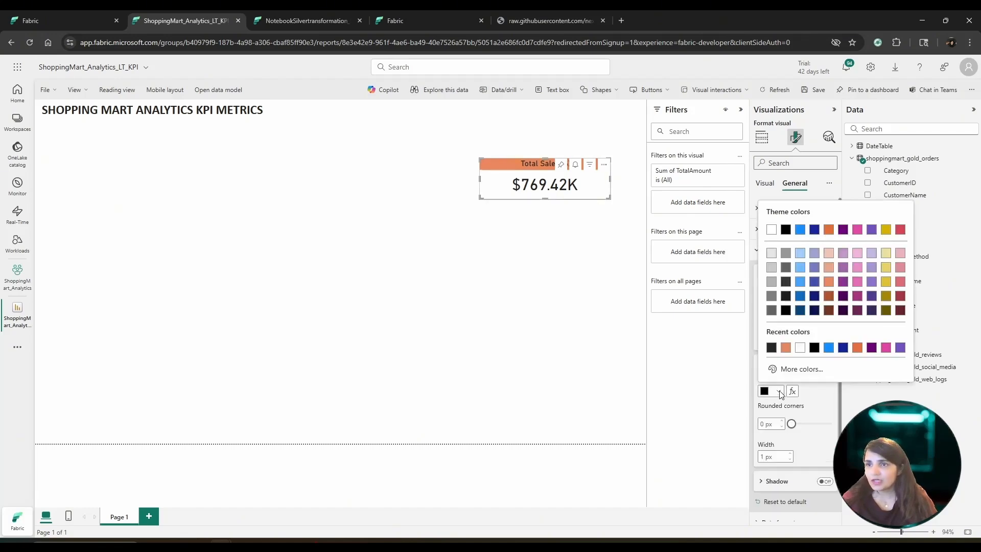
{"action": "left_click", "coordinate": [771, 266]}
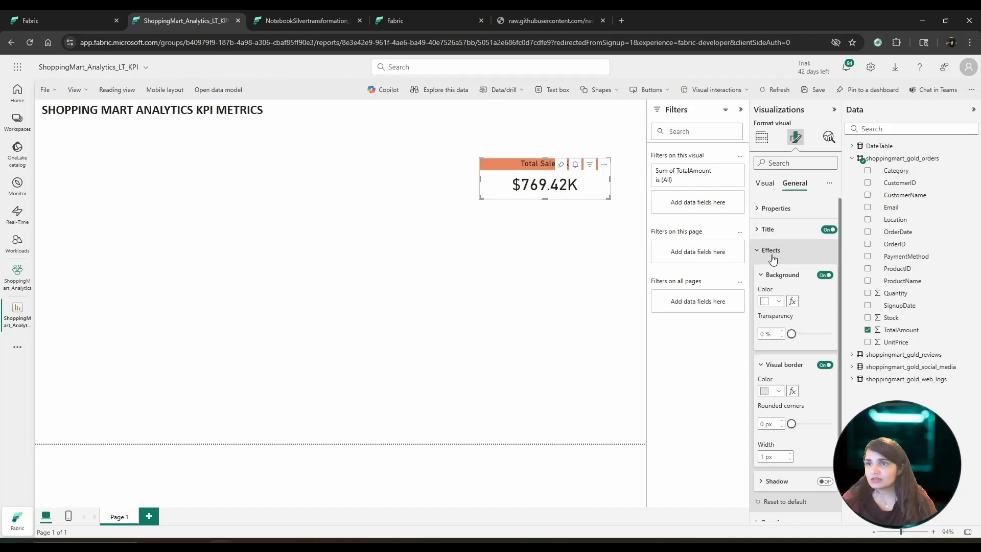
Turn on the card's shadow and set its offset to Inside.
{"action": "scroll", "coordinate": [792, 469], "scroll_direction": "down", "scroll_amount": 2}
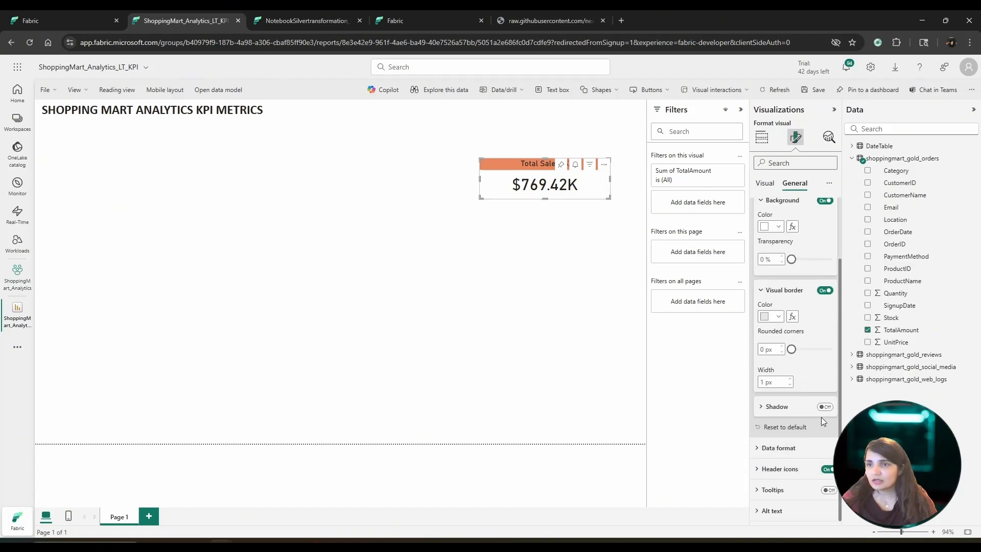
{"action": "left_click", "coordinate": [826, 407]}
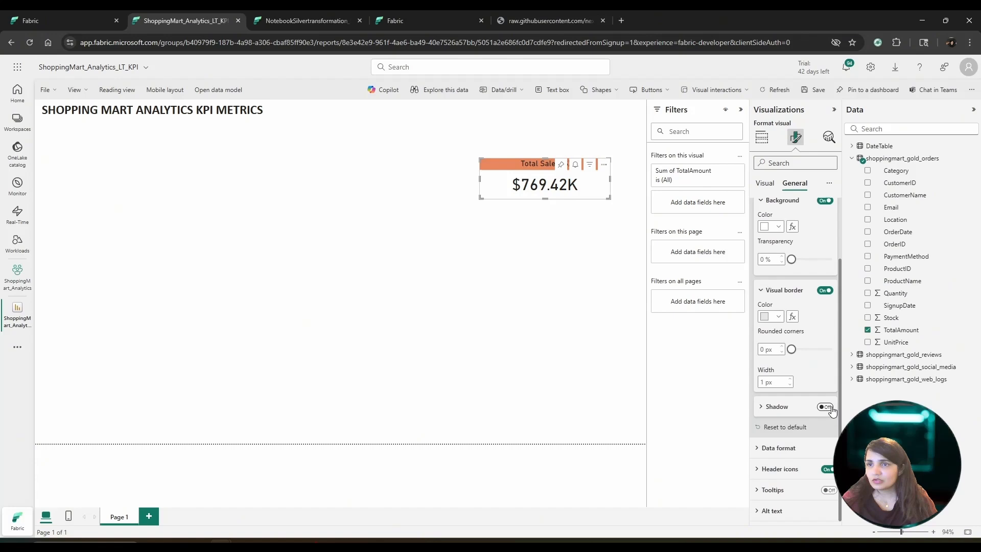
{"action": "left_click", "coordinate": [765, 409]}
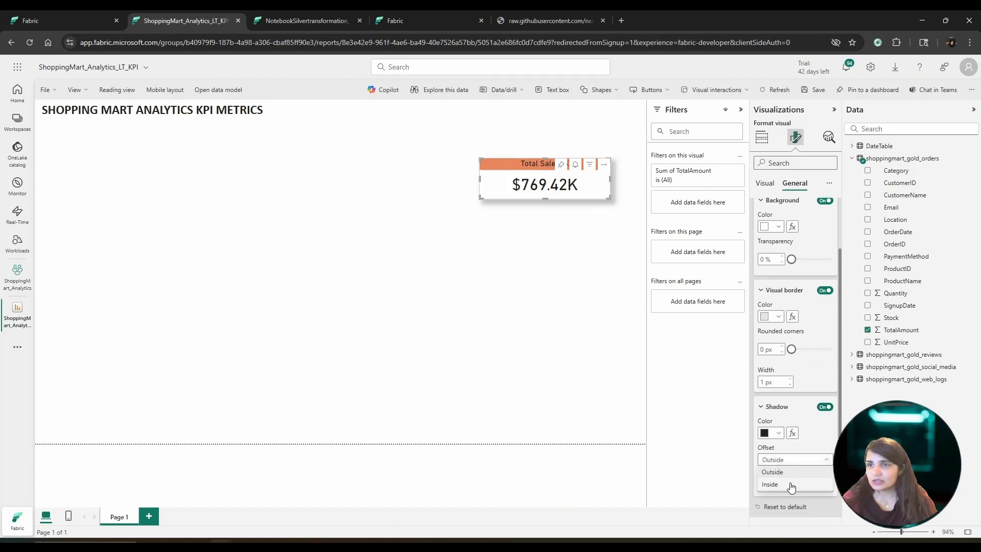
{"action": "left_click", "coordinate": [785, 484]}
{"action": "left_click", "coordinate": [786, 381]}
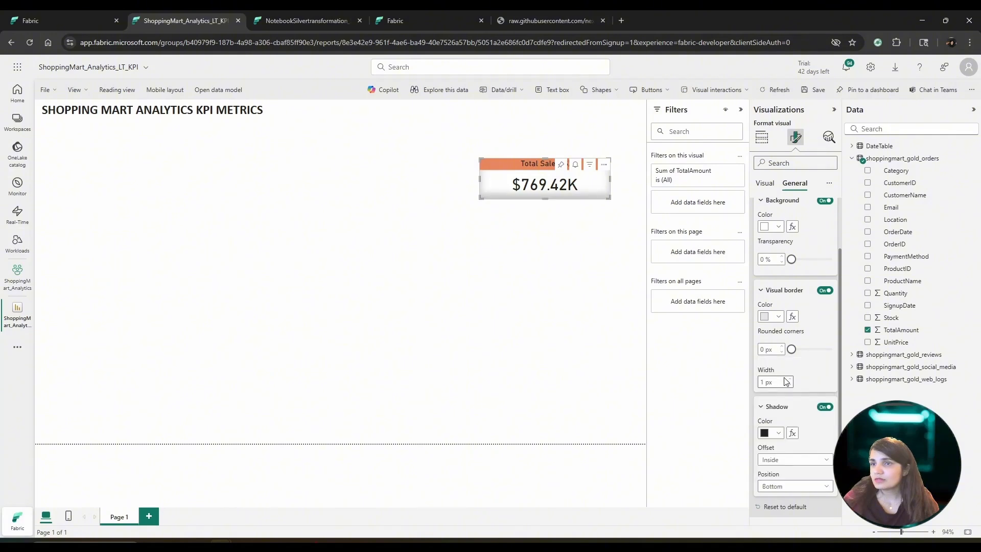
Try light gray shades for the card's shadow and compare the Outside and Inside offsets.
{"action": "left_click", "coordinate": [779, 434]}
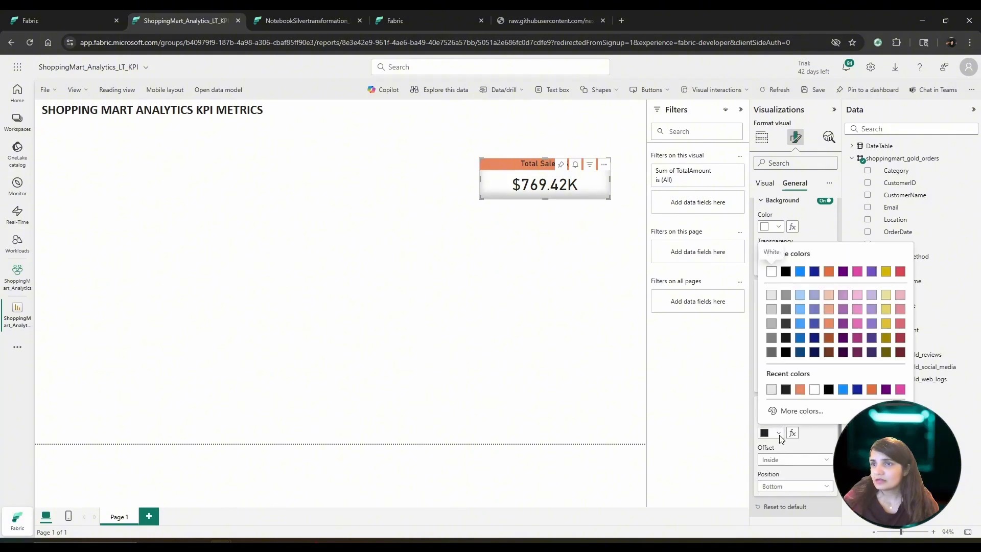
{"action": "left_click", "coordinate": [773, 391]}
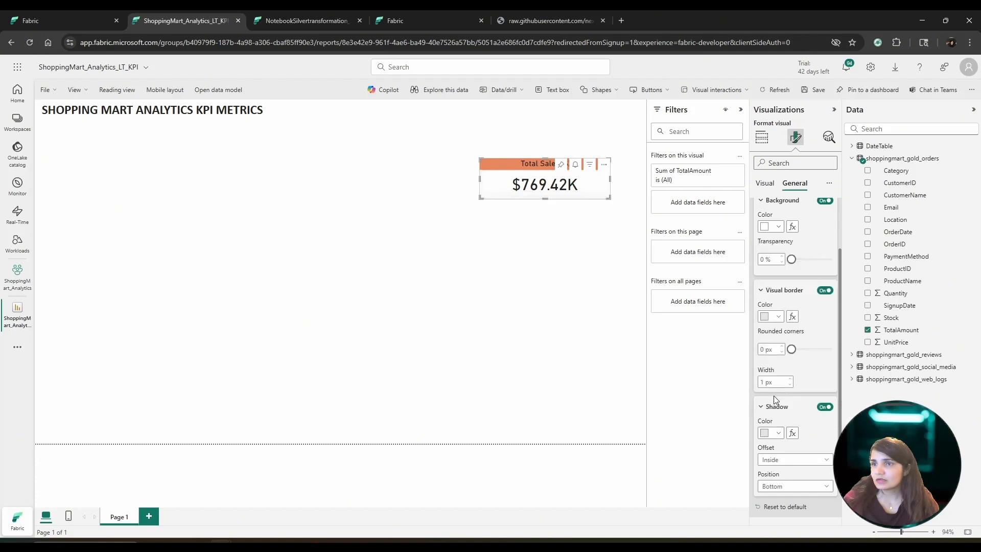
{"action": "left_click", "coordinate": [774, 434]}
{"action": "left_click", "coordinate": [776, 308]}
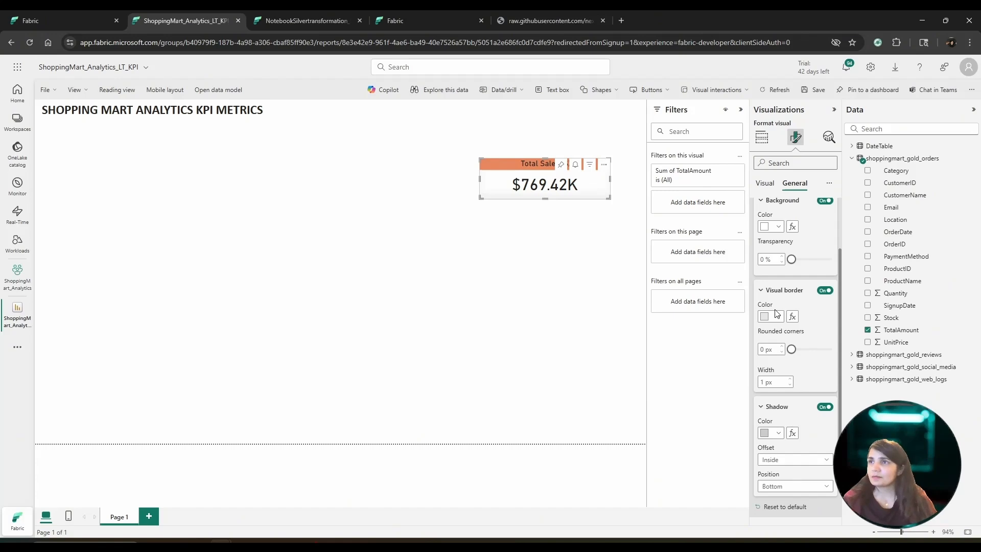
{"action": "left_click", "coordinate": [795, 460]}
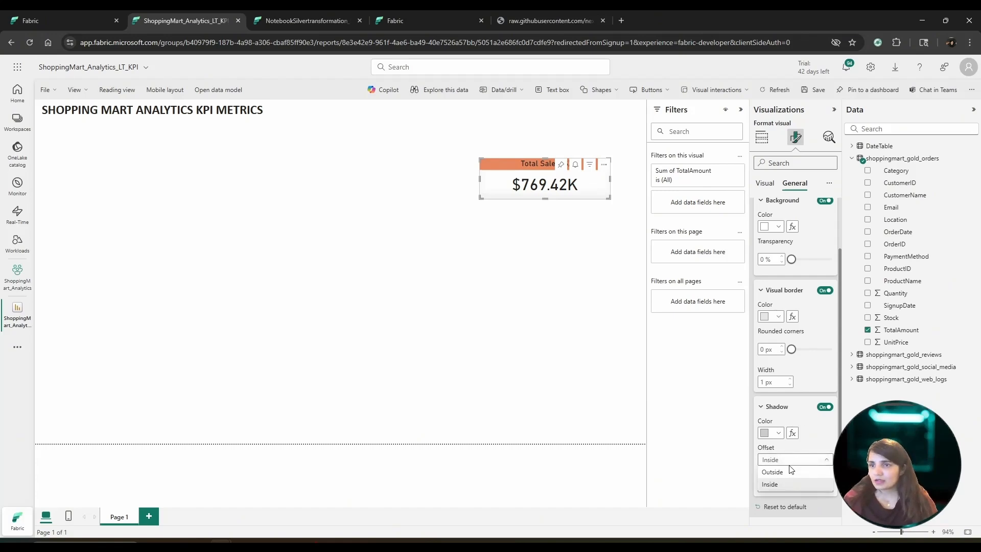
{"action": "left_click", "coordinate": [774, 472]}
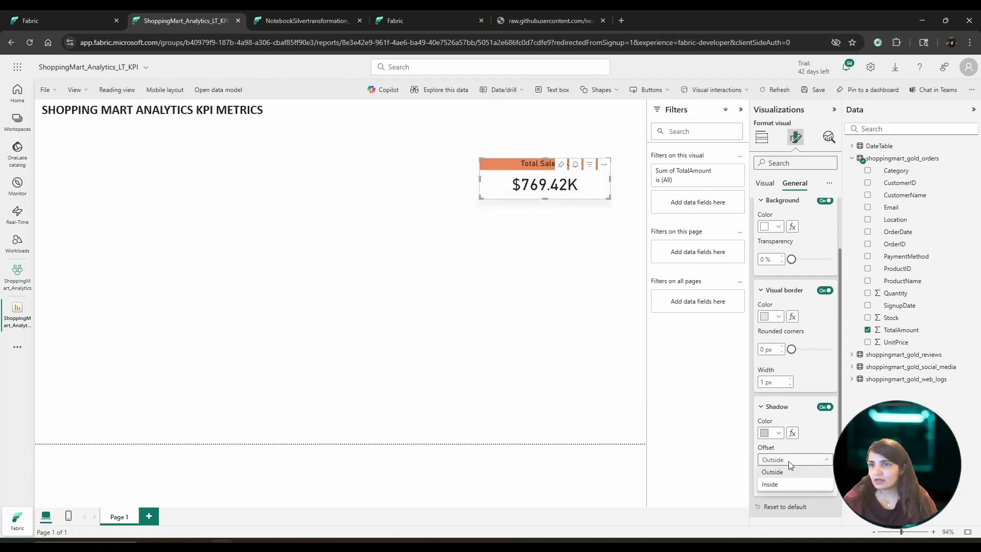
{"action": "left_click", "coordinate": [785, 486]}
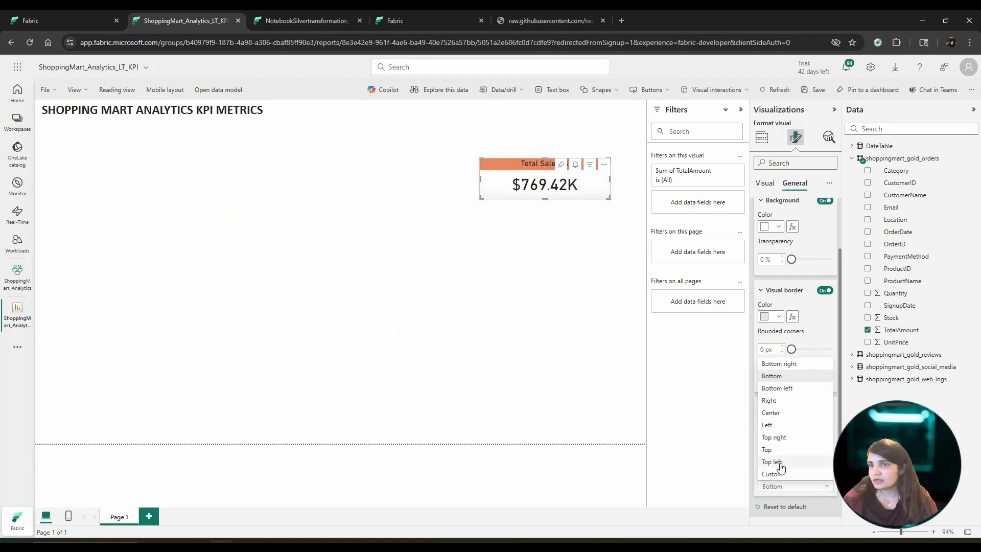
Set the shadow's position to Bottom left and its color to a medium gray.
{"action": "left_click", "coordinate": [783, 391]}
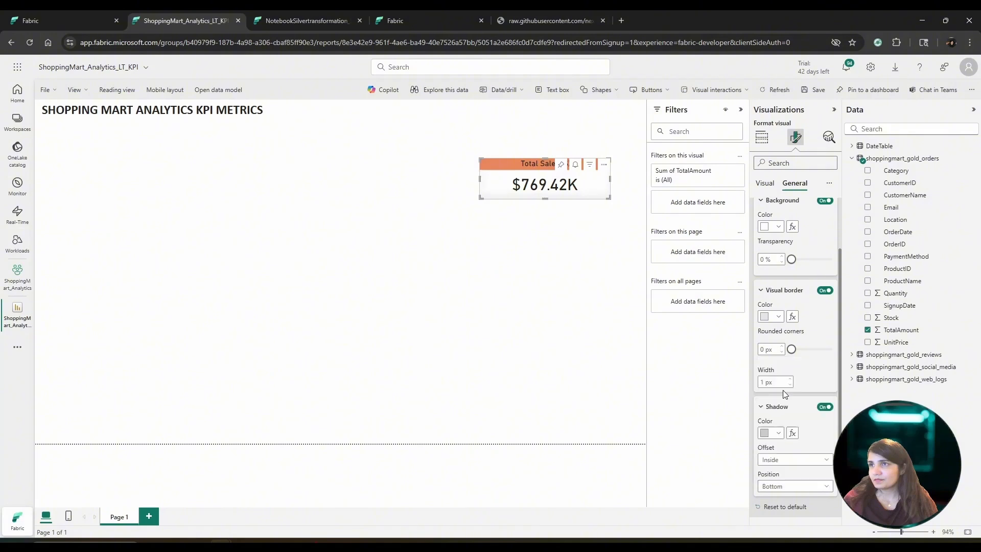
{"action": "left_click", "coordinate": [778, 433]}
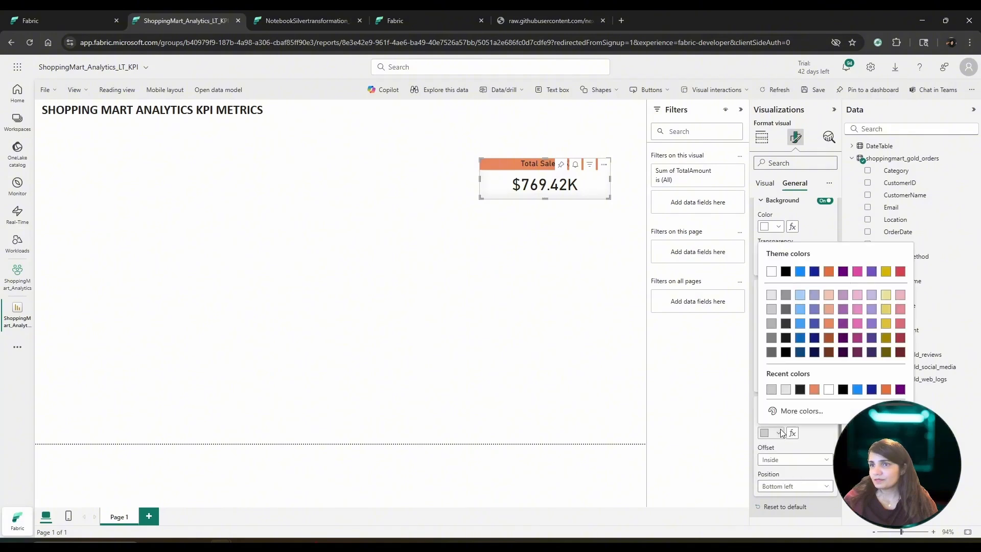
{"action": "left_click", "coordinate": [775, 330]}
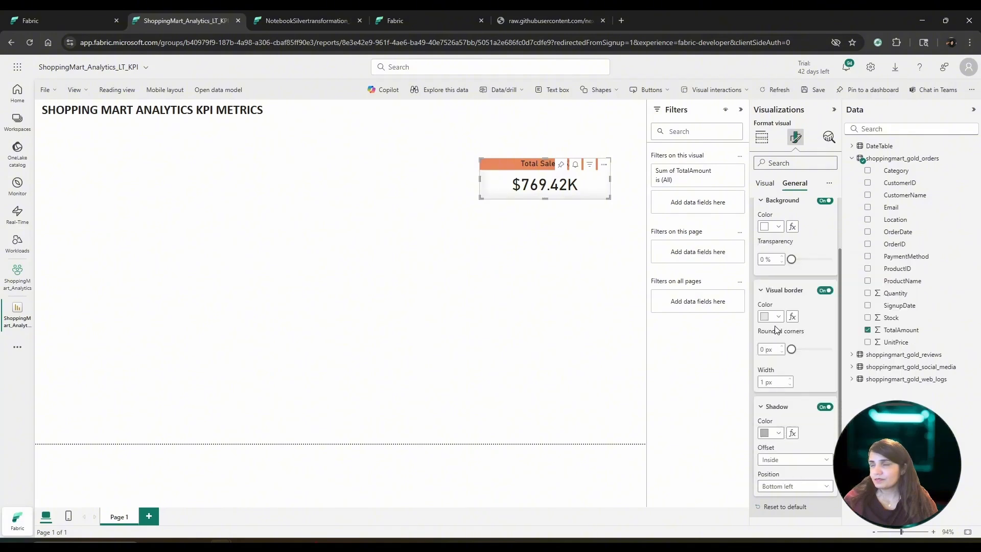
{"action": "left_click", "coordinate": [536, 310]}
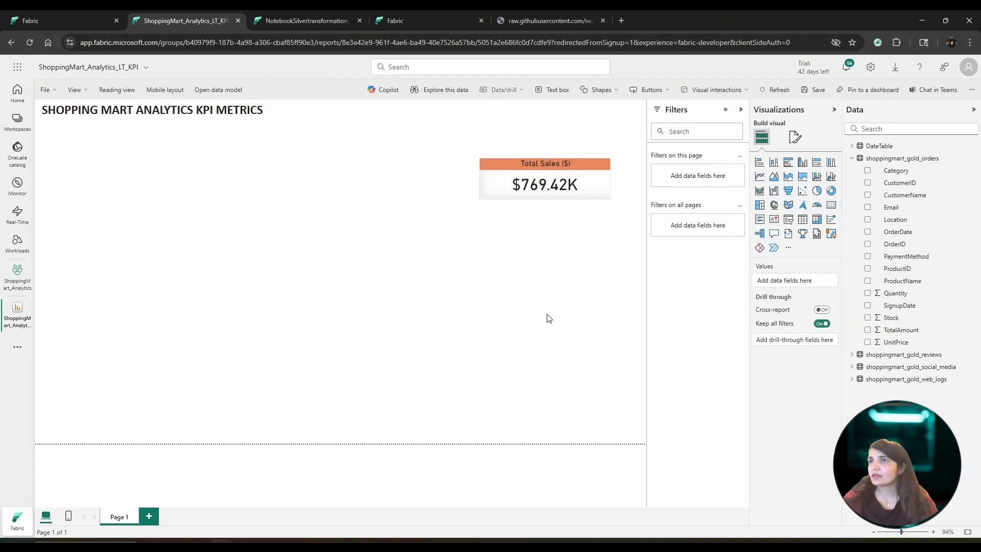
Shift the Total Sales ($) card slightly closer to the page's right edge and set its title font size to 16.
{"action": "left_click_drag", "start_coordinate": [500, 174], "coordinate": [509, 166]}
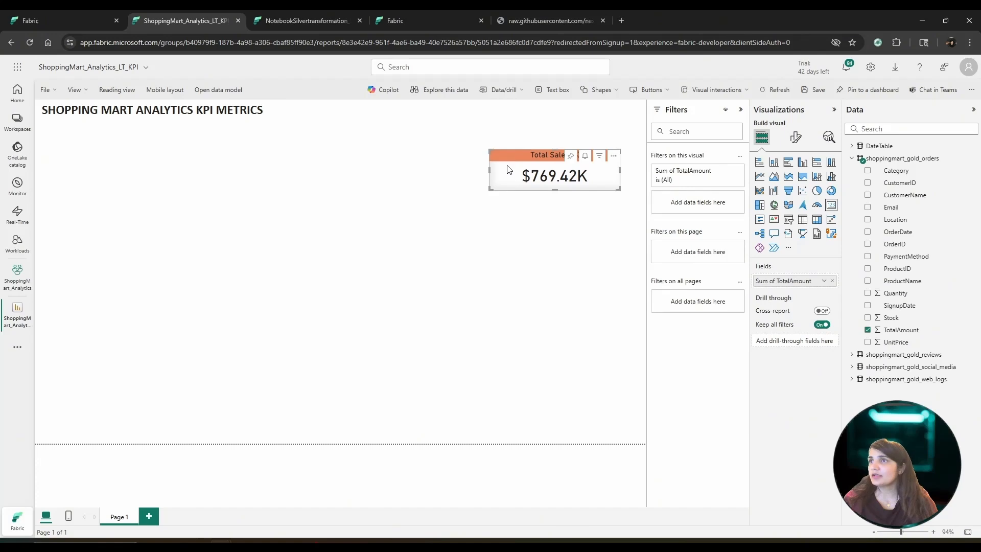
{"action": "left_click", "coordinate": [795, 137]}
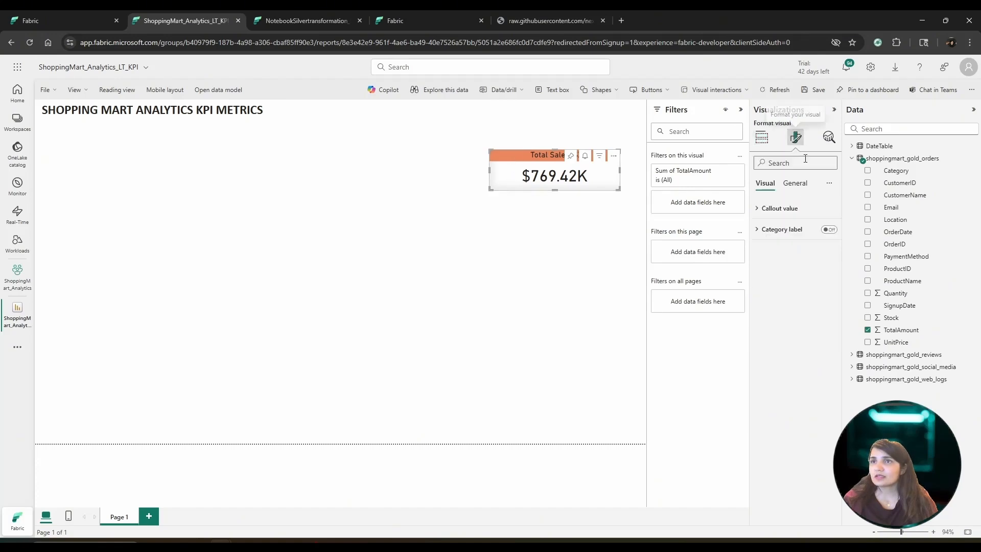
{"action": "left_click", "coordinate": [798, 184]}
{"action": "left_click", "coordinate": [803, 230]}
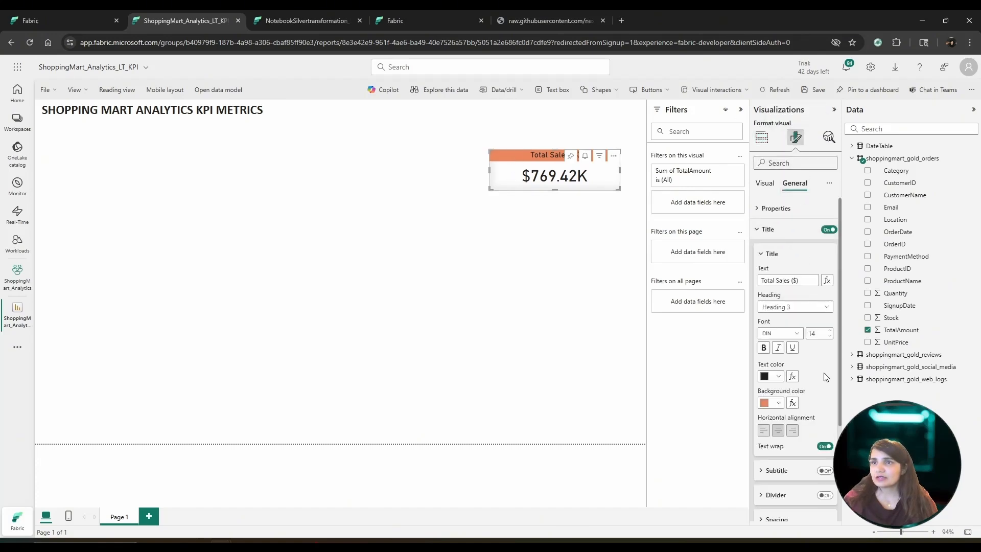
{"action": "left_click", "coordinate": [762, 348]}
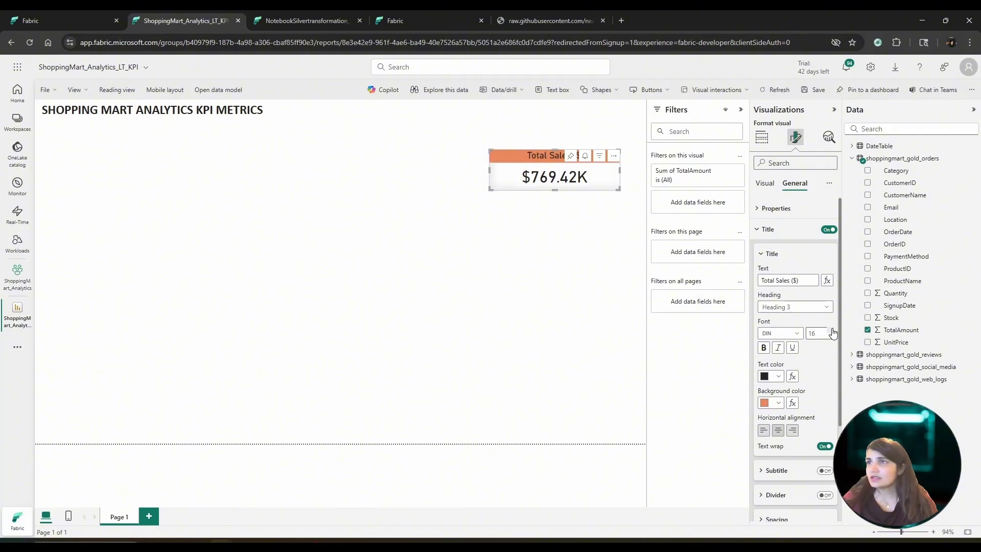
{"action": "left_click", "coordinate": [449, 245]}
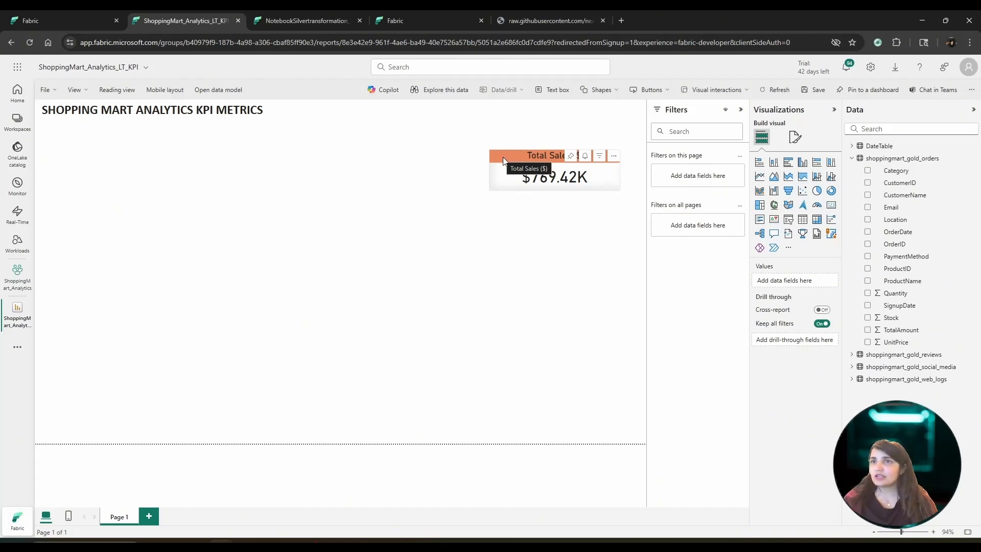
{"action": "left_click_drag", "start_coordinate": [503, 161], "coordinate": [503, 172]}
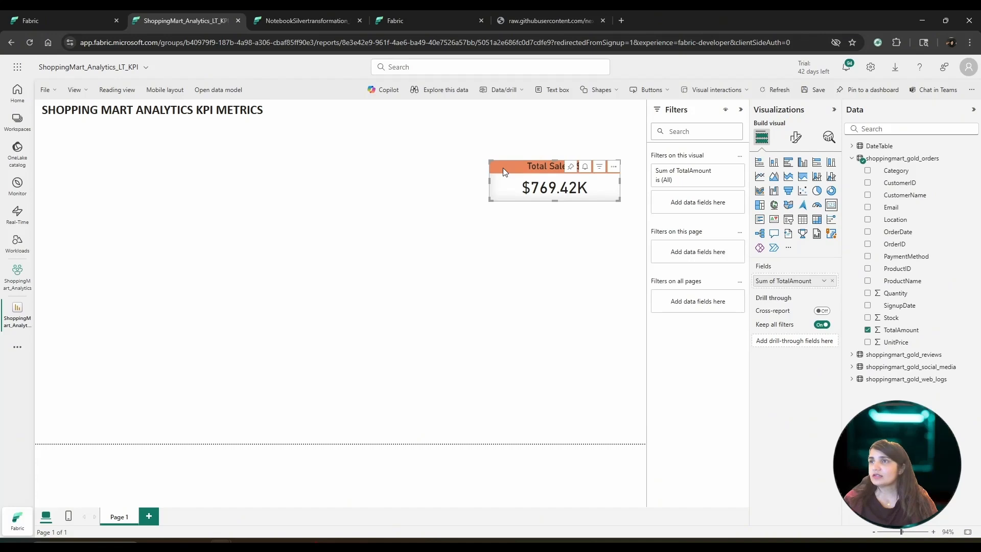
Duplicate the Total Sales ($) card and align the copy directly below the original with a small gap.
{"action": "double_click", "coordinate": [516, 282]}
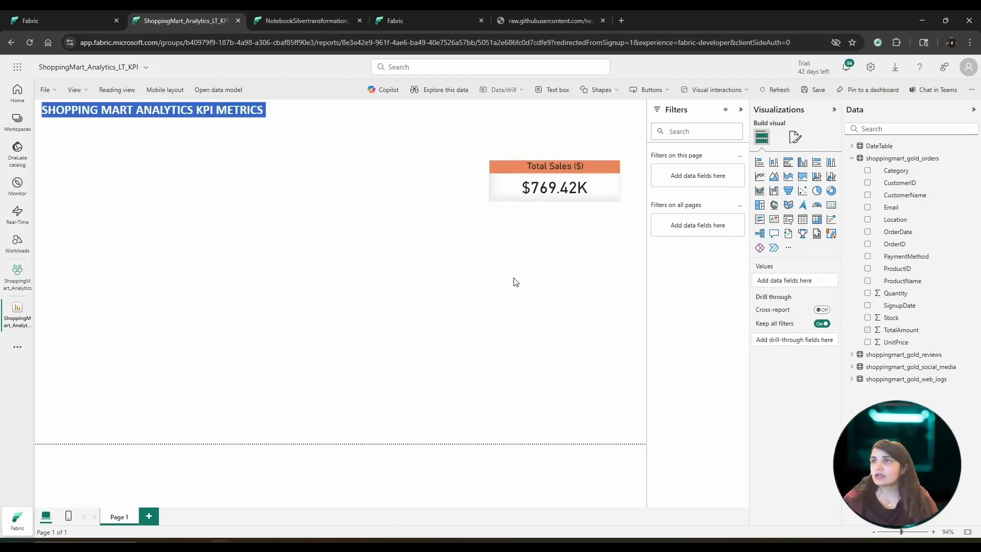
{"action": "key", "text": "ctrl+v"}
{"action": "left_click_drag", "start_coordinate": [515, 177], "coordinate": [496, 244]}
{"action": "left_click_drag", "start_coordinate": [512, 178], "coordinate": [503, 238]}
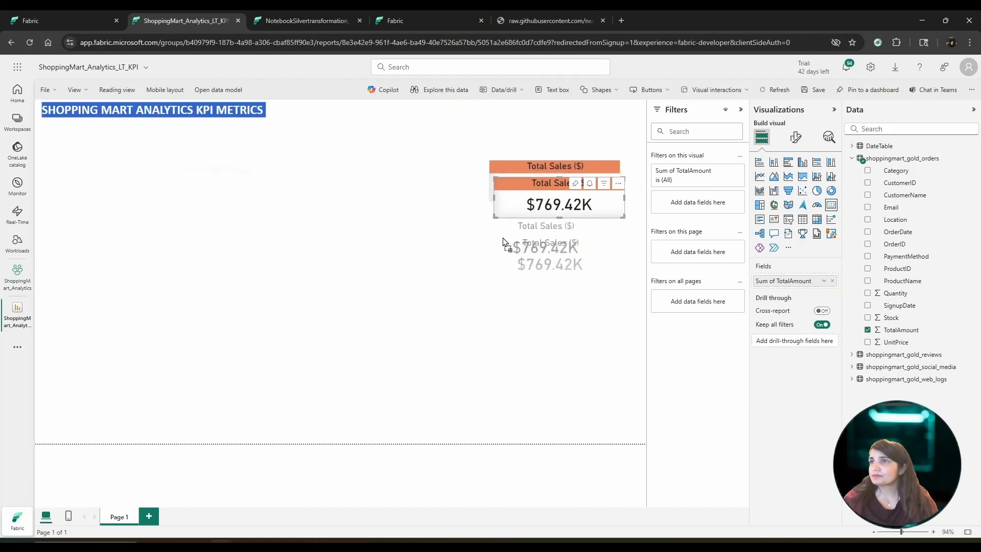
{"action": "left_click", "coordinate": [322, 232]}
{"action": "left_click", "coordinate": [505, 190]}
{"action": "left_click_drag", "start_coordinate": [505, 191], "coordinate": [500, 219]}
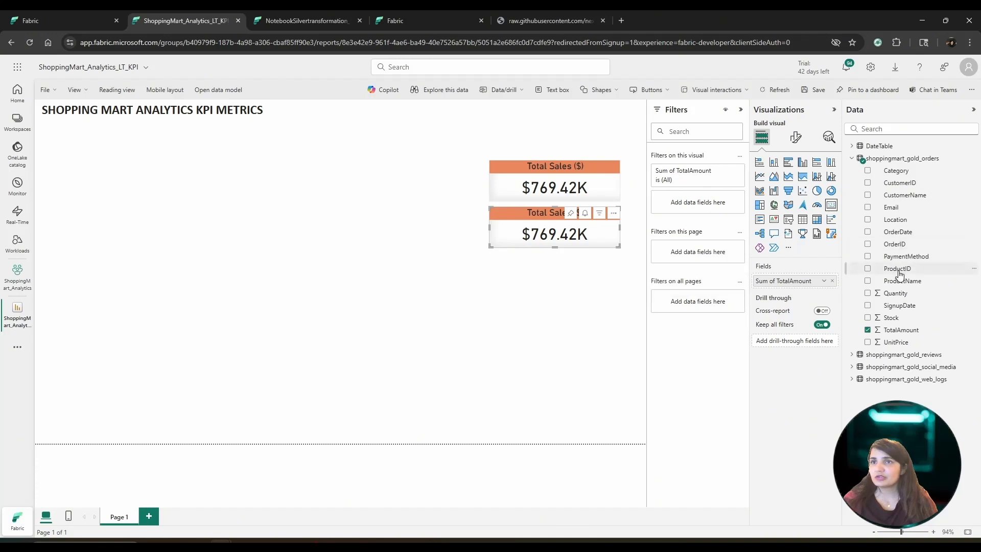
Replace the lower card's field with ProductID from shoppingmart_gold_orders, aggregated as Count.
{"action": "left_click_drag", "start_coordinate": [900, 274], "coordinate": [807, 281]}
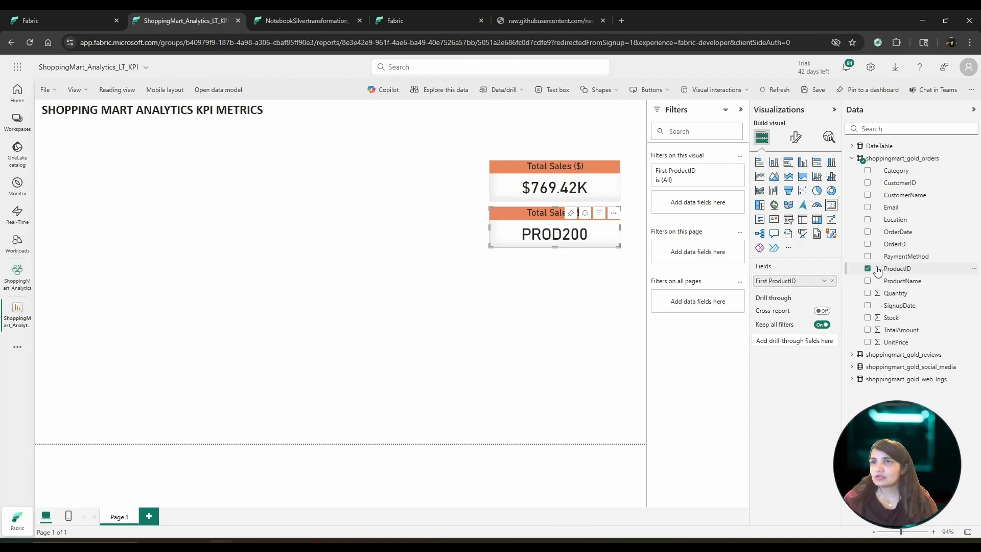
{"action": "left_click", "coordinate": [823, 281]}
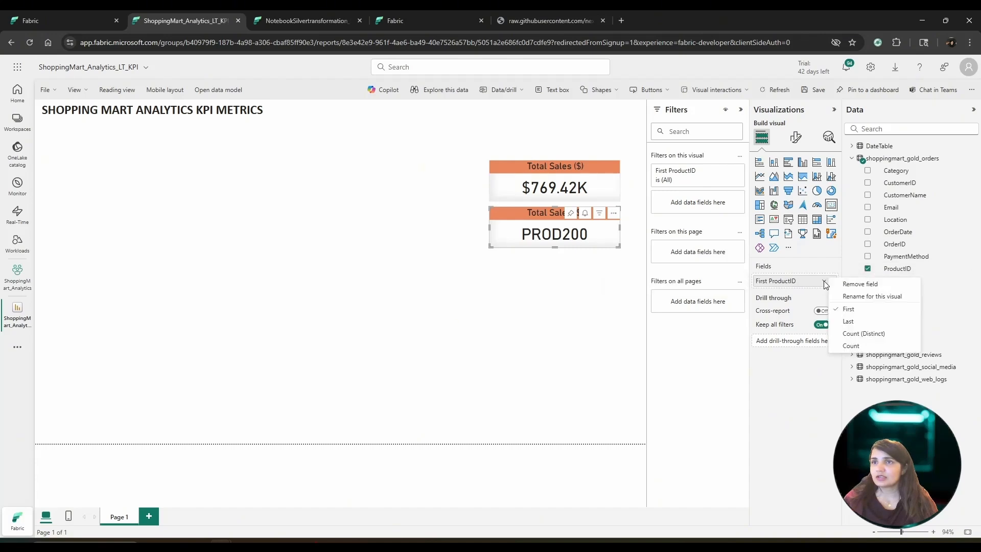
{"action": "left_click", "coordinate": [849, 345]}
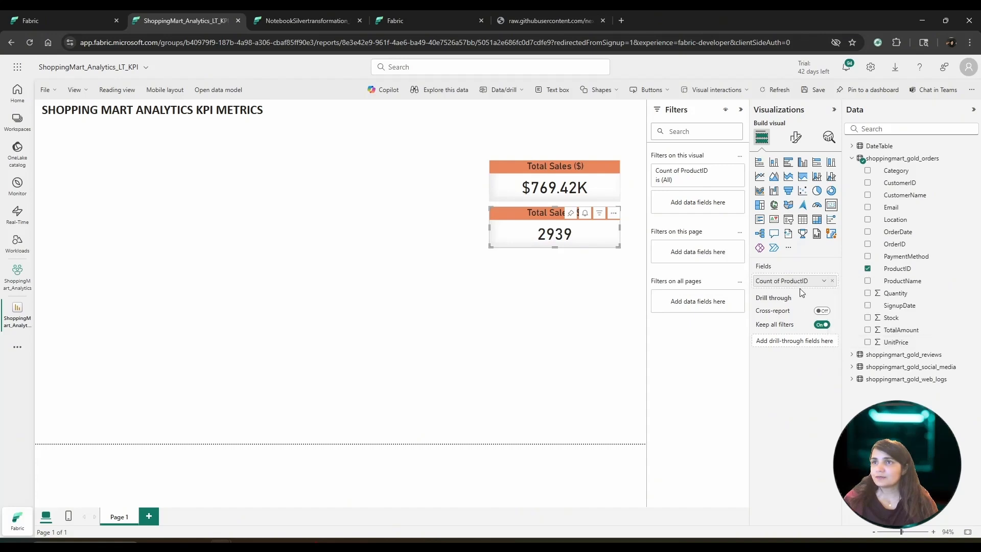
Format the lower card's Count of ProductID as a whole number with the thousands separator turned on.
{"action": "left_click", "coordinate": [796, 137]}
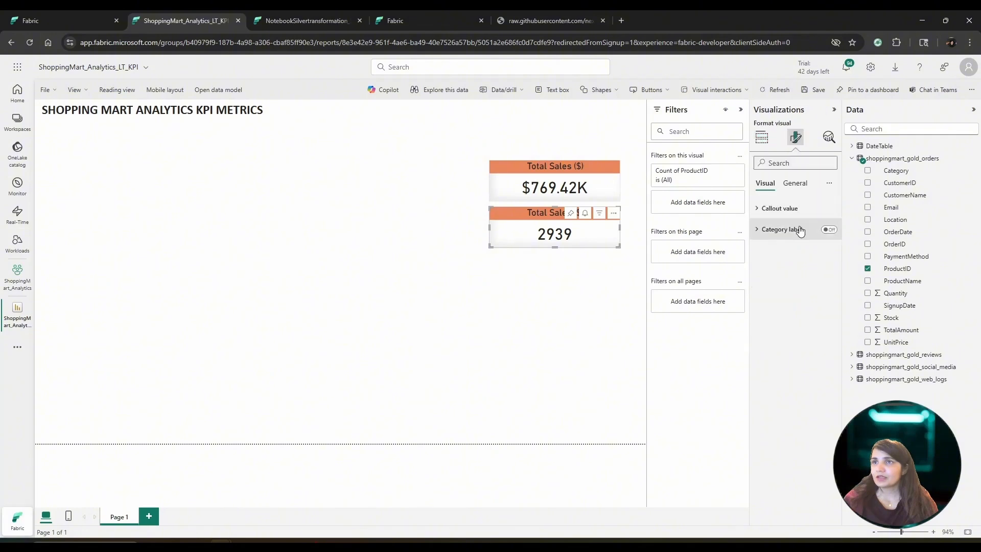
{"action": "left_click", "coordinate": [800, 182]}
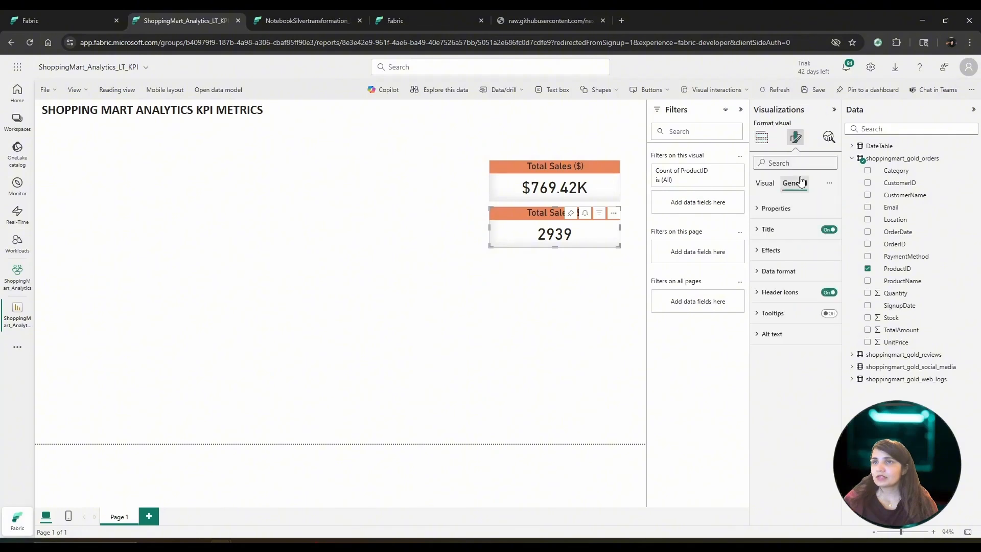
{"action": "left_click", "coordinate": [798, 275]}
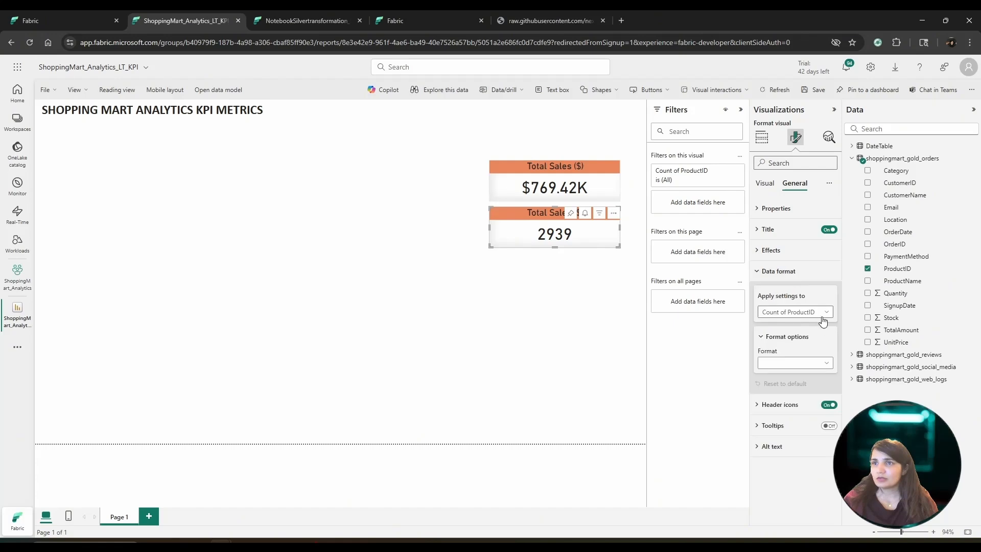
{"action": "left_click", "coordinate": [820, 363]}
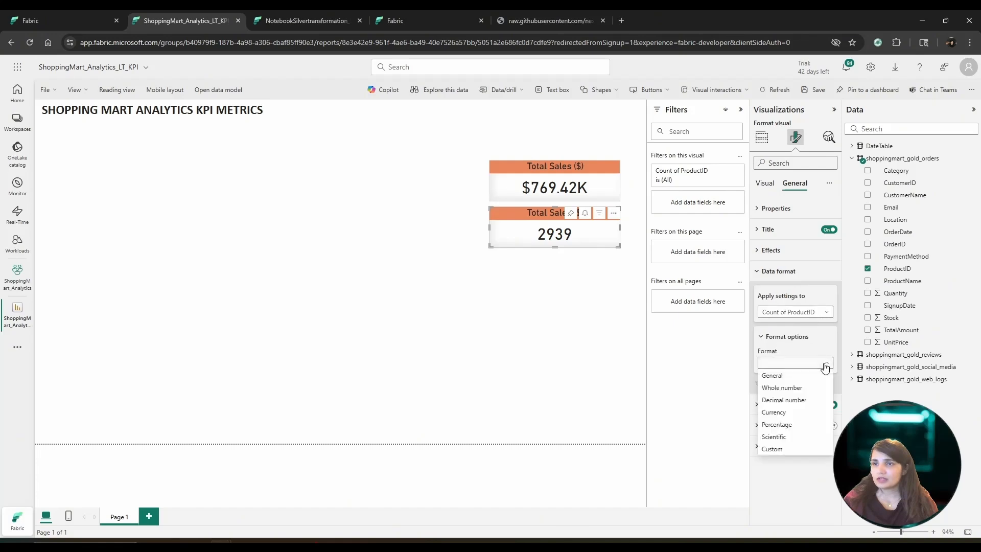
{"action": "left_click", "coordinate": [793, 388]}
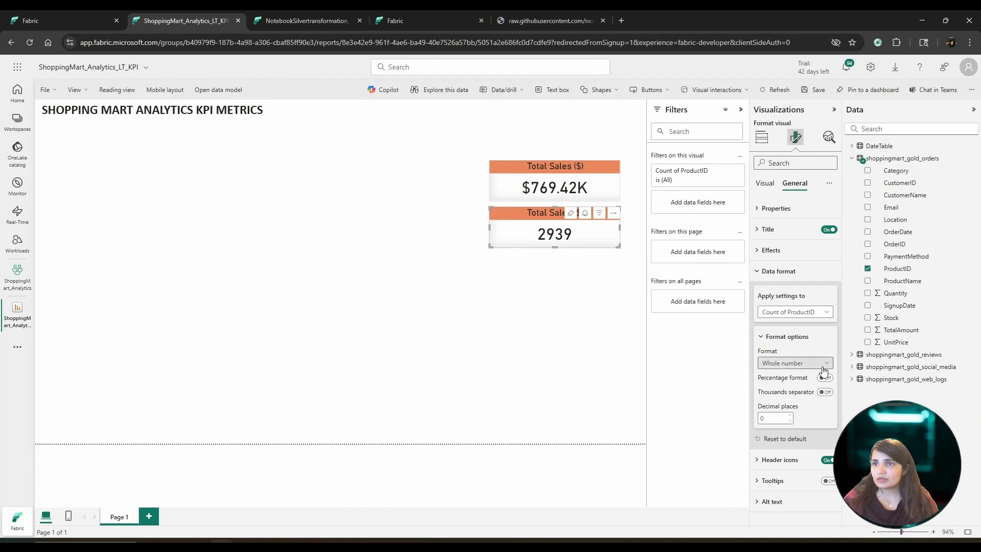
{"action": "left_click", "coordinate": [823, 392]}
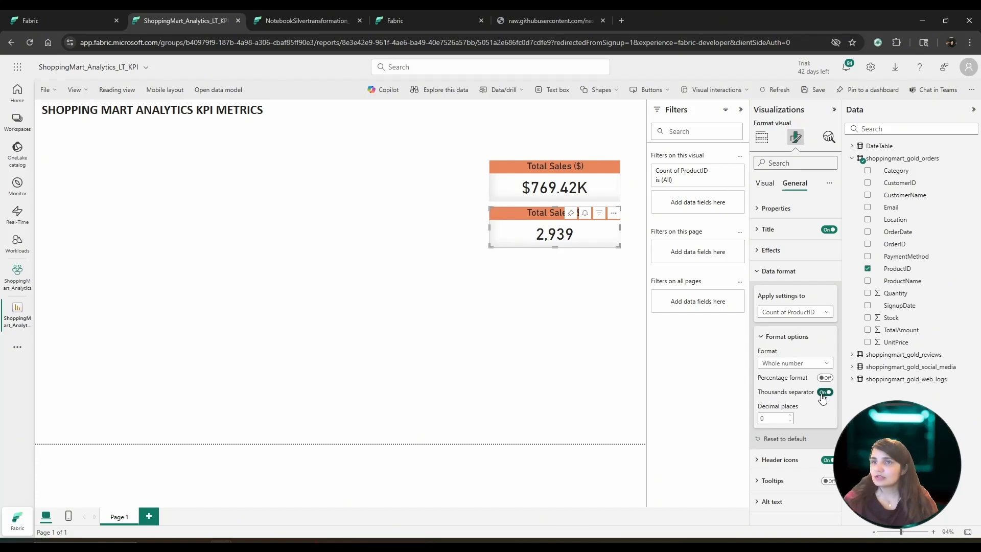
{"action": "left_click", "coordinate": [777, 270]}
Change the lower card's title text to "Total Products Sold".
{"action": "left_click", "coordinate": [764, 184]}
{"action": "left_click", "coordinate": [795, 183]}
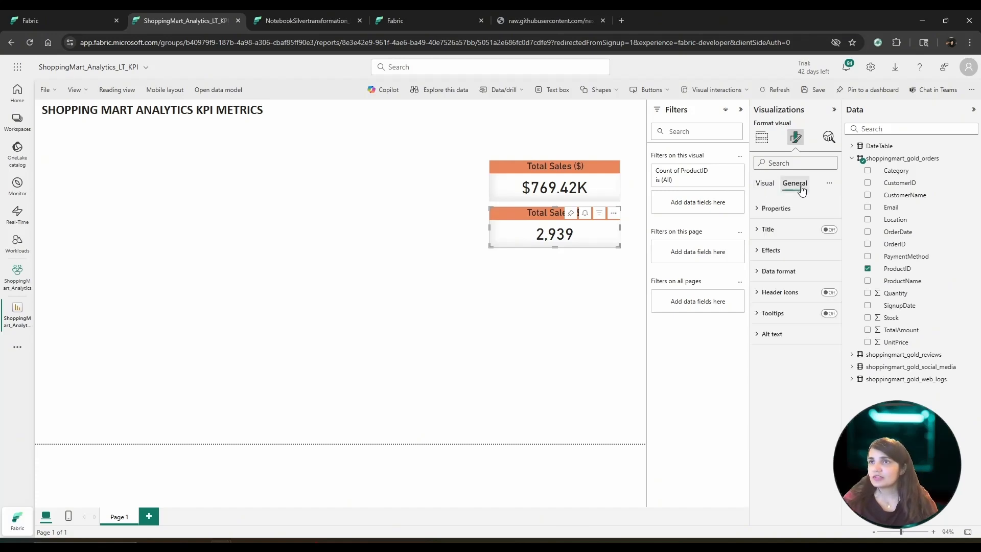
{"action": "left_click", "coordinate": [767, 229]}
{"action": "left_click", "coordinate": [806, 280]}
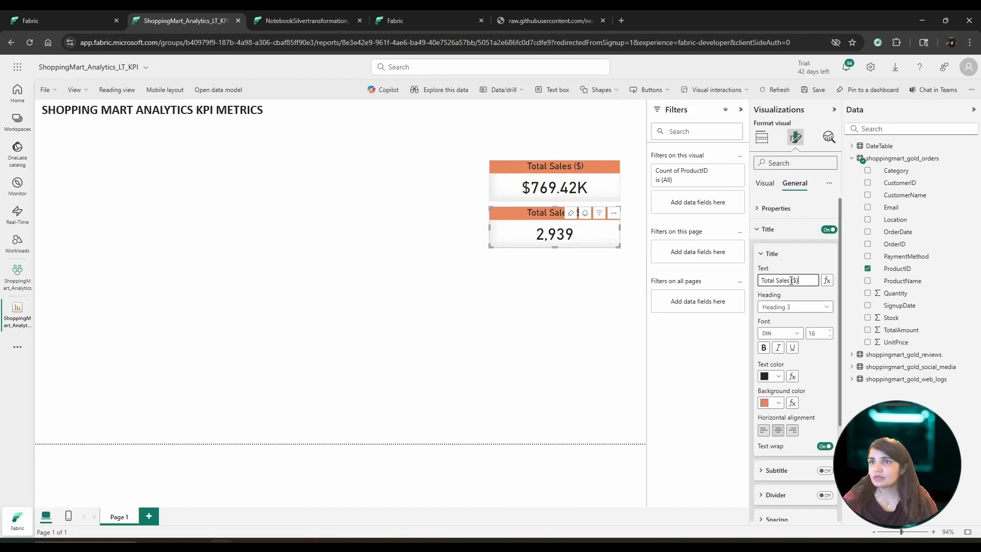
{"action": "left_click_drag", "start_coordinate": [776, 281], "coordinate": [800, 281]}
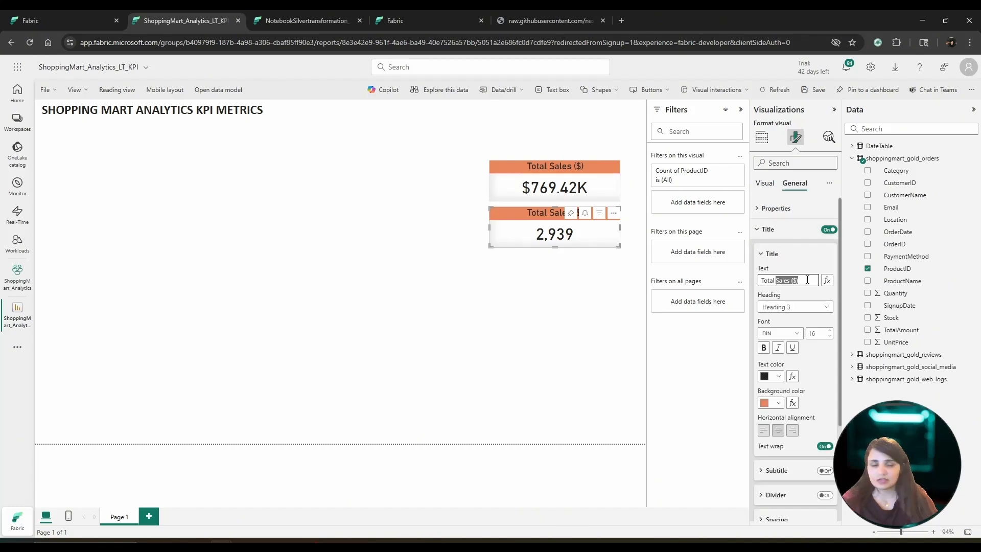
{"action": "key", "text": "BackSpace"}
{"action": "type", "text": "Produ"}
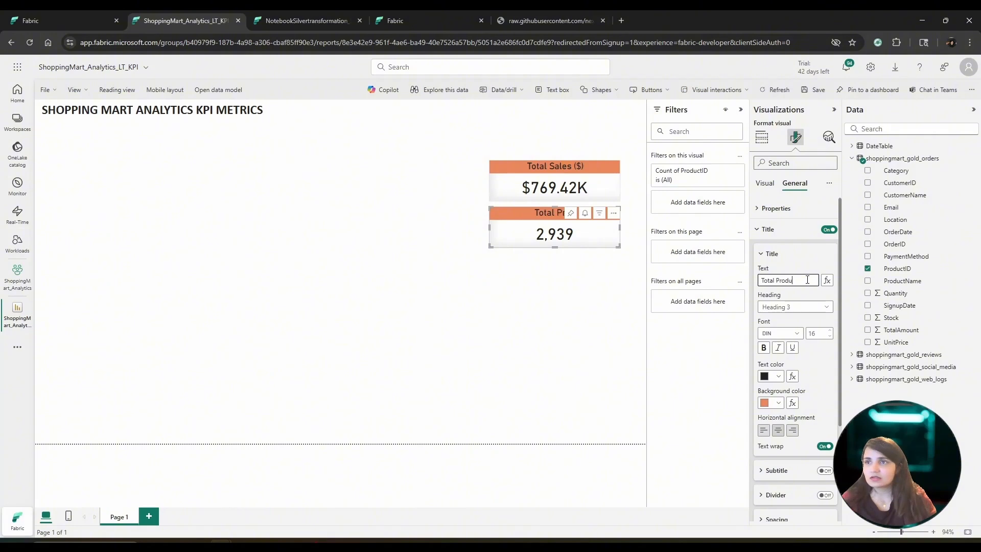
{"action": "type", "text": "cts S"}
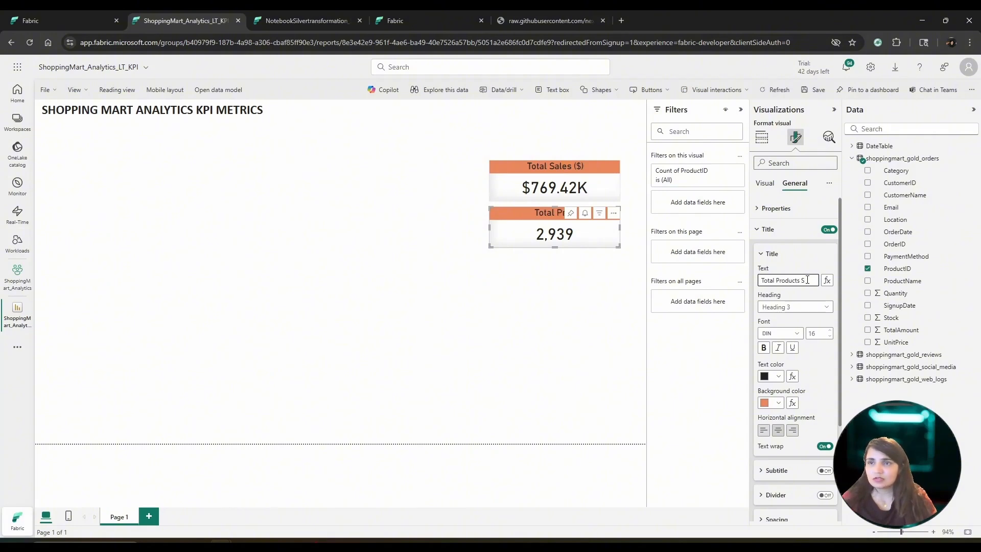
{"action": "type", "text": "old"}
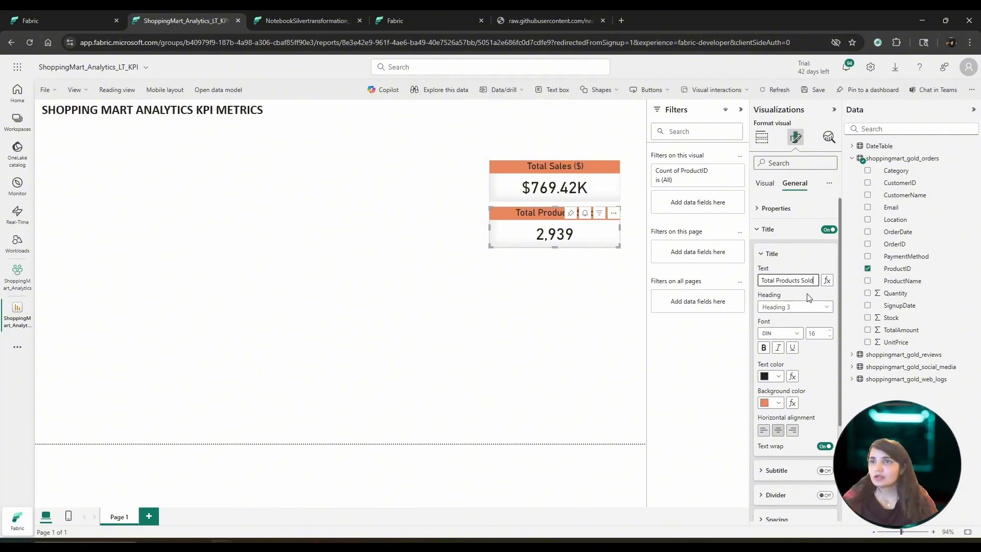
{"action": "left_click", "coordinate": [533, 326]}
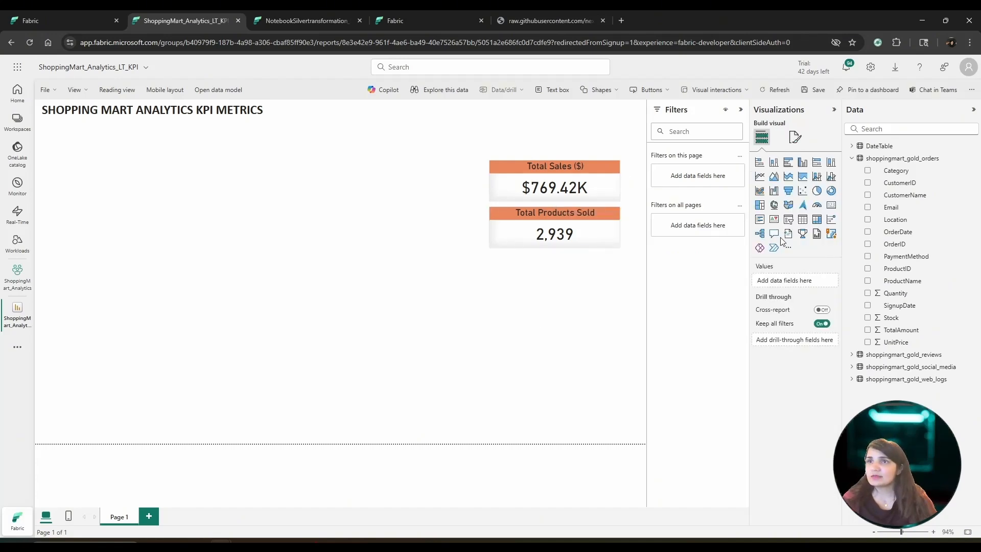
Add a slicer directly beneath the page title and fill it with the Year field from DateTable.
{"action": "left_click", "coordinate": [788, 219]}
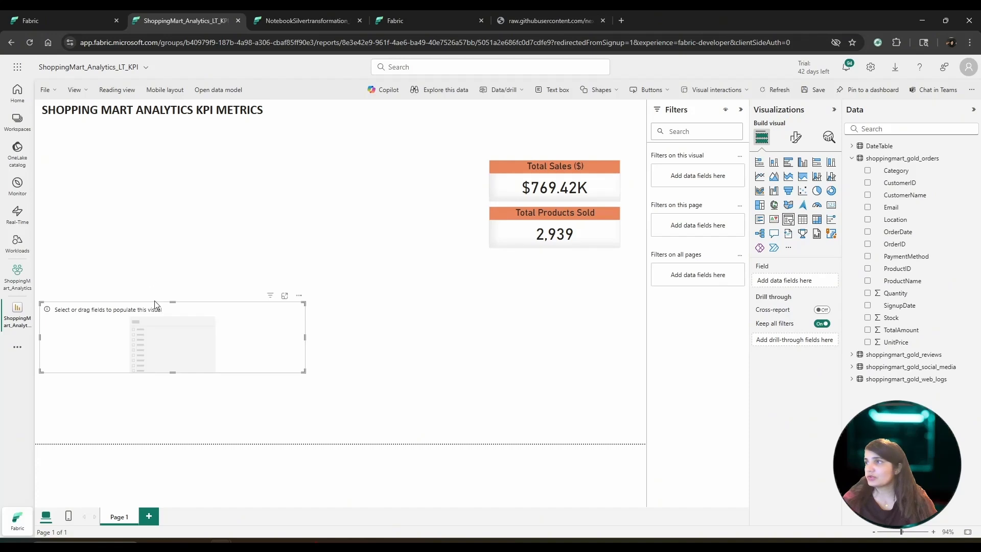
{"action": "left_click_drag", "start_coordinate": [154, 305], "coordinate": [160, 135]}
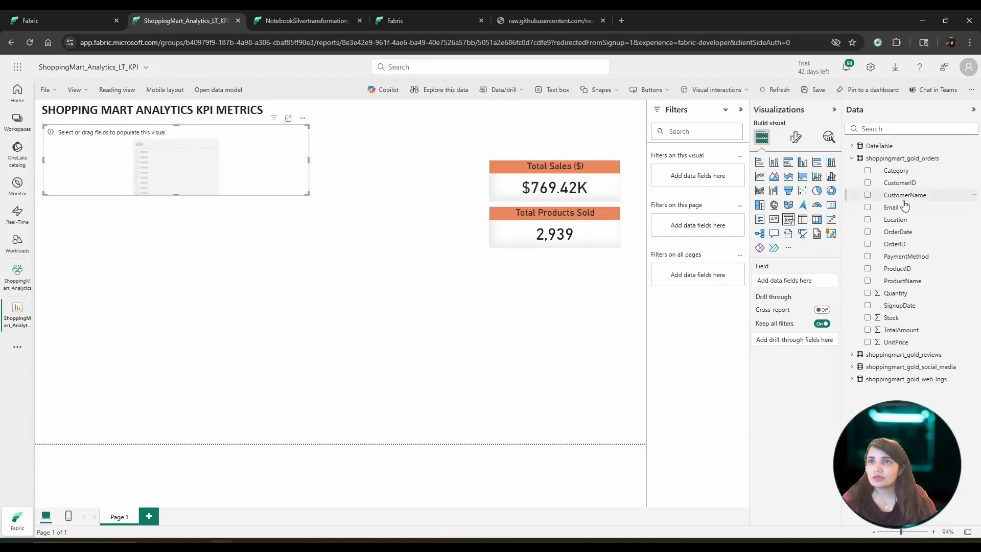
{"action": "left_click", "coordinate": [852, 158]}
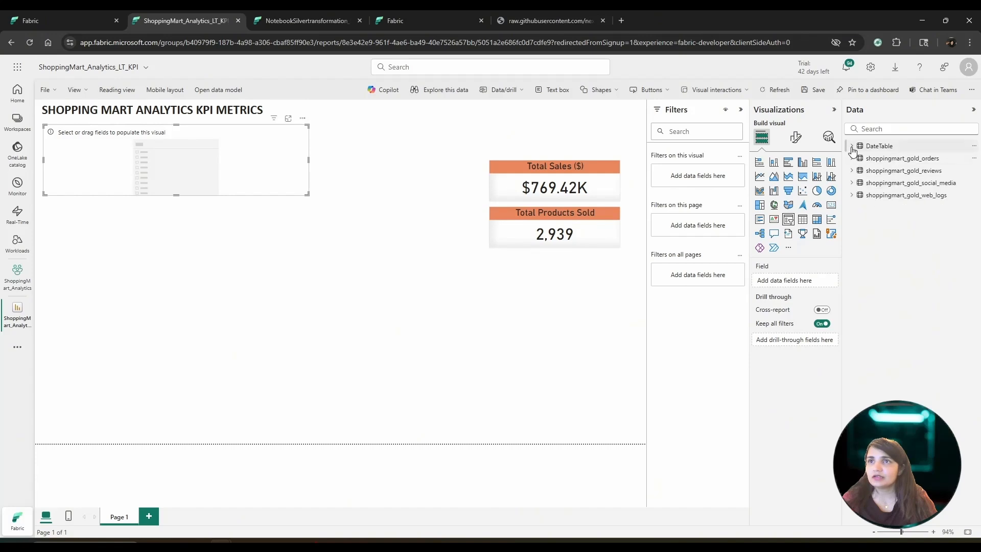
{"action": "left_click", "coordinate": [851, 147]}
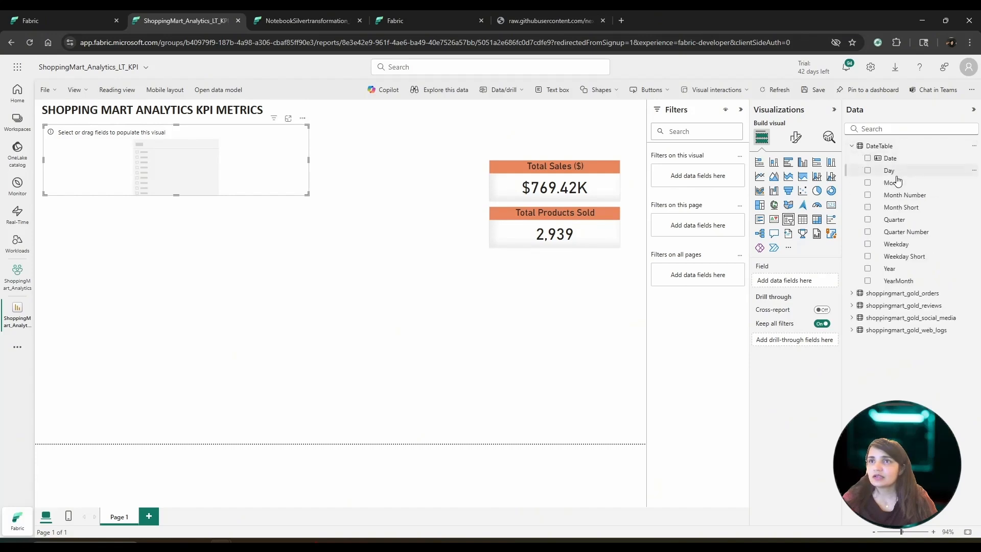
{"action": "left_click", "coordinate": [868, 269]}
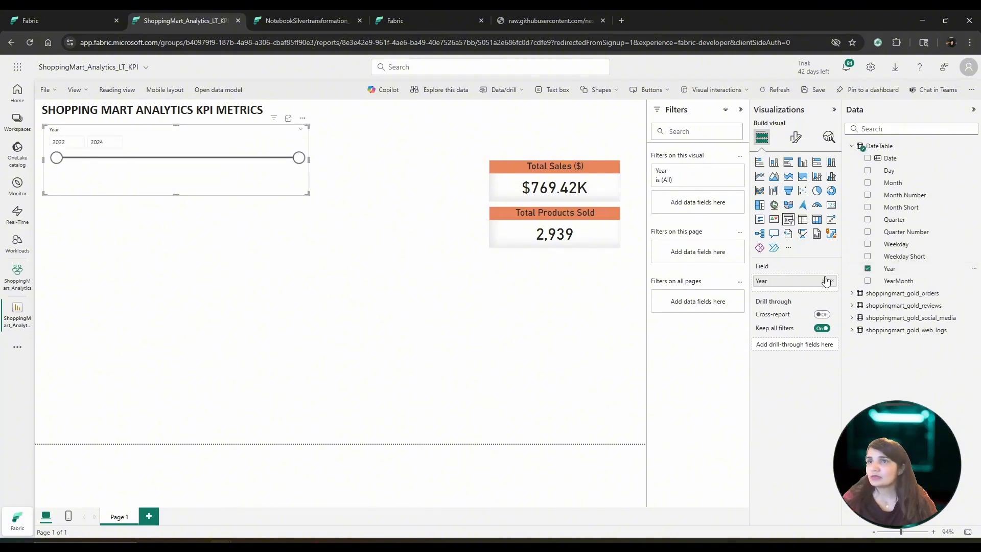
Set the Year slicer's style to Dropdown.
{"action": "left_click", "coordinate": [796, 137]}
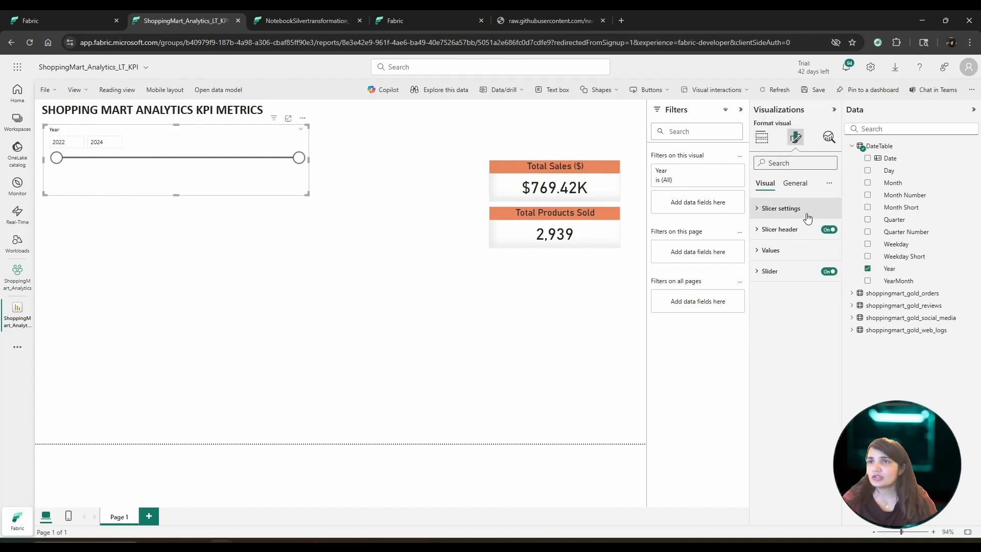
{"action": "left_click", "coordinate": [785, 213]}
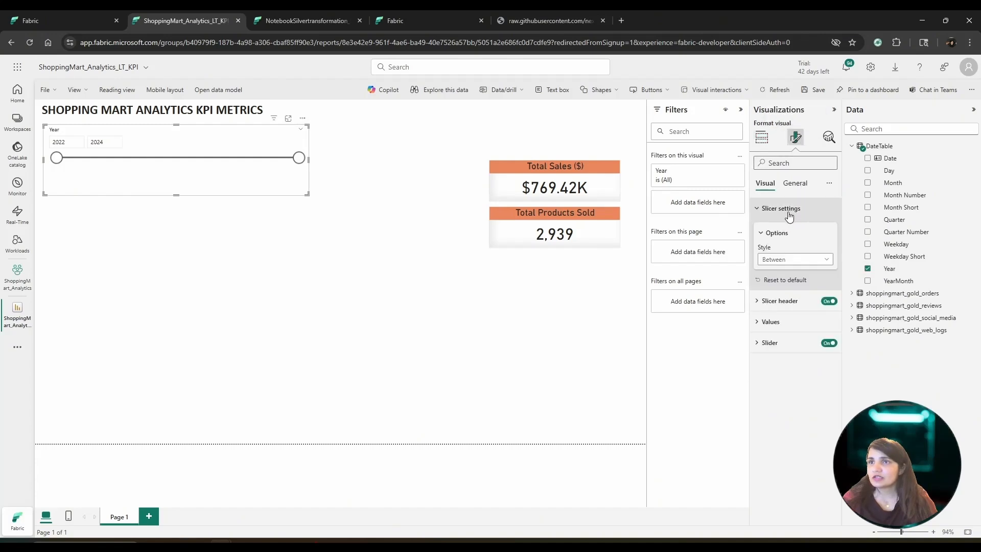
{"action": "left_click", "coordinate": [793, 263]}
{"action": "left_click", "coordinate": [792, 260]}
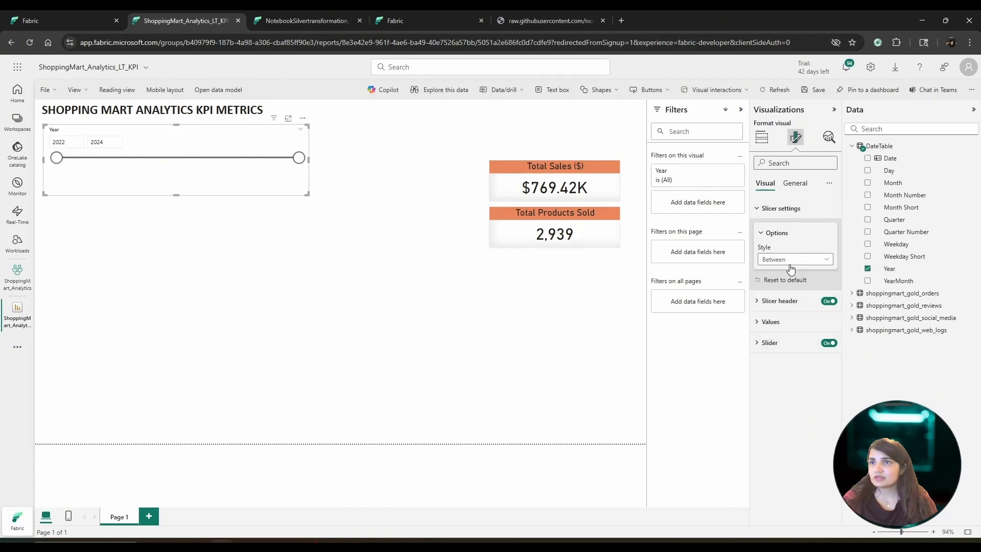
{"action": "left_click", "coordinate": [792, 260]}
{"action": "left_click", "coordinate": [790, 270]}
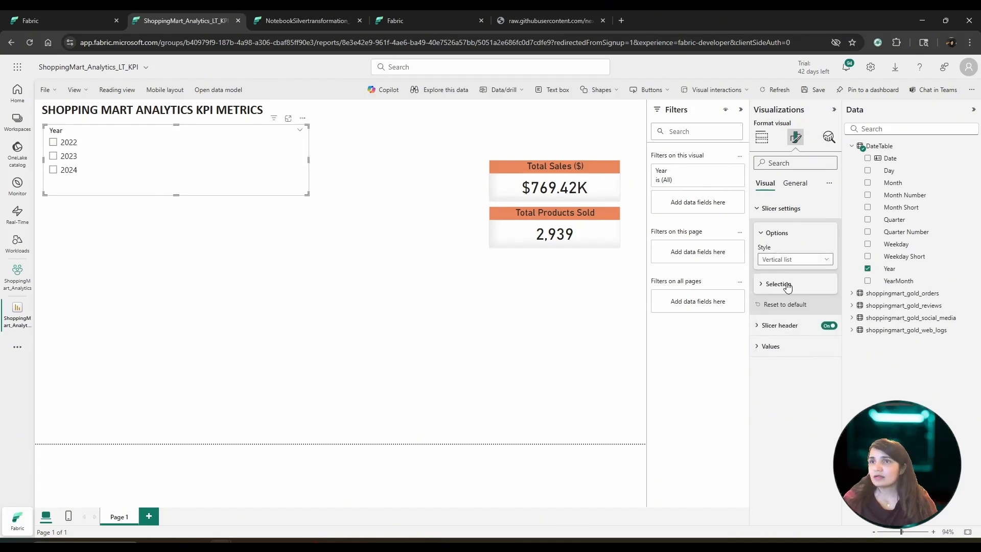
{"action": "left_click", "coordinate": [798, 260]}
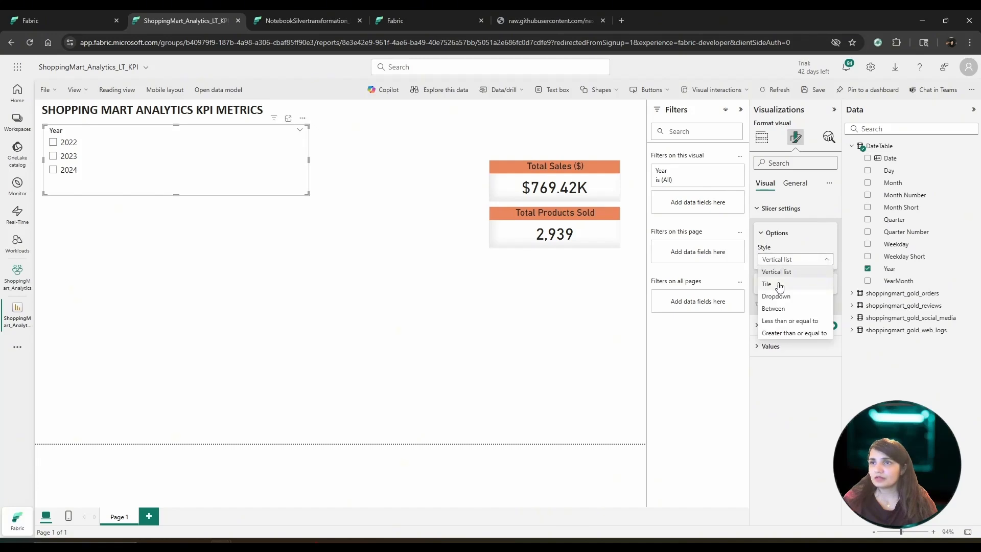
{"action": "left_click", "coordinate": [792, 299]}
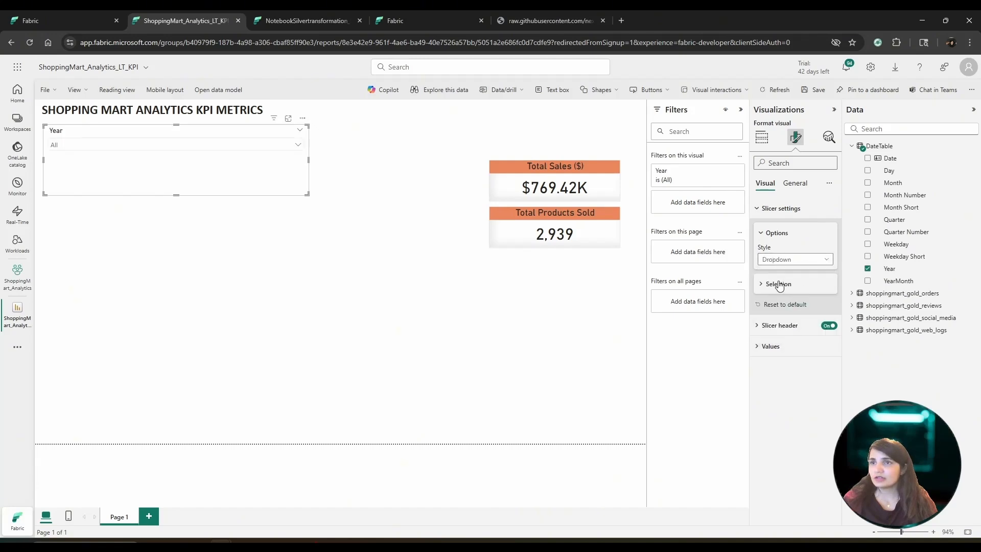
Turn on the Year slicer's "Select all" option and shrink the slicer to a compact box beneath the page title.
{"action": "left_click", "coordinate": [778, 284]}
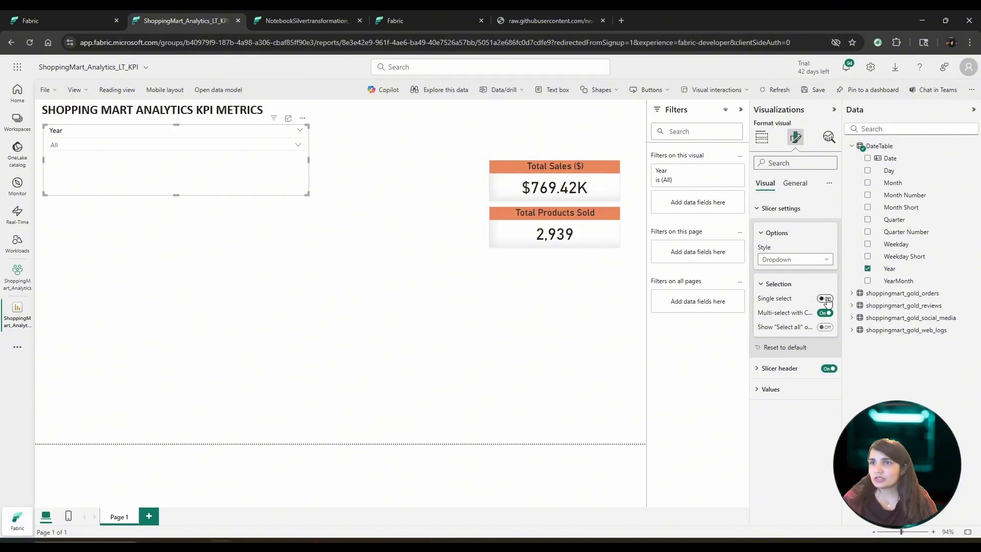
{"action": "left_click", "coordinate": [824, 327]}
{"action": "left_click", "coordinate": [765, 285]}
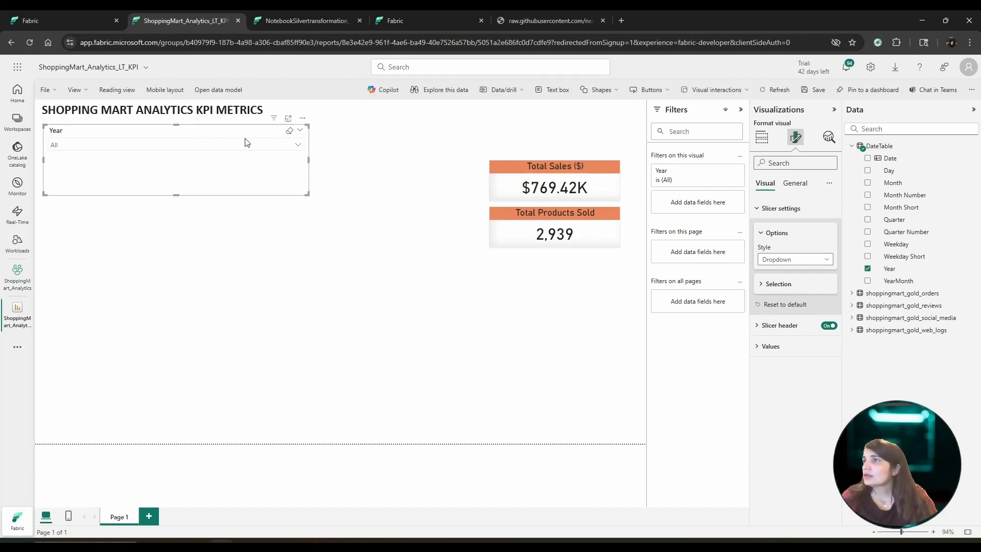
{"action": "left_click_drag", "start_coordinate": [302, 161], "coordinate": [138, 161]}
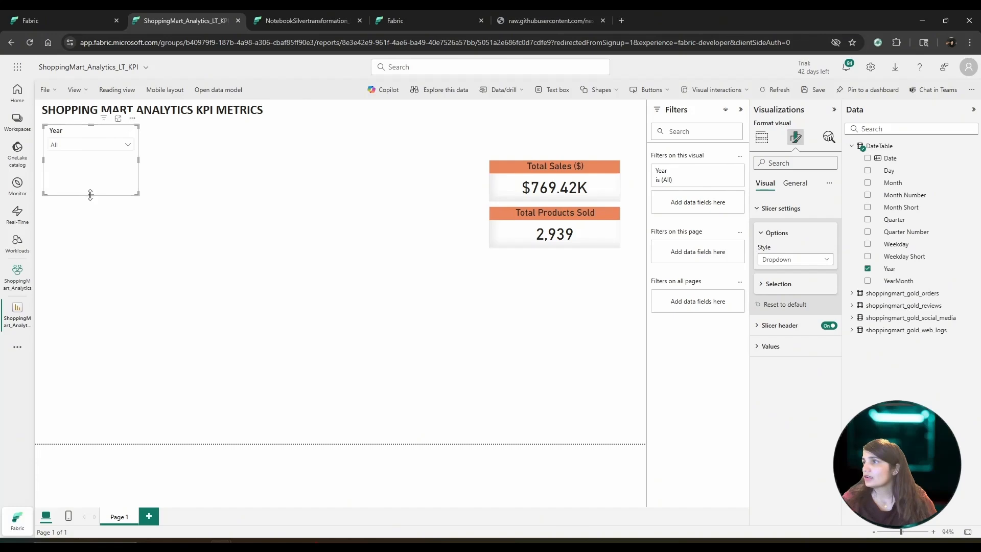
{"action": "left_click_drag", "start_coordinate": [91, 193], "coordinate": [94, 159]}
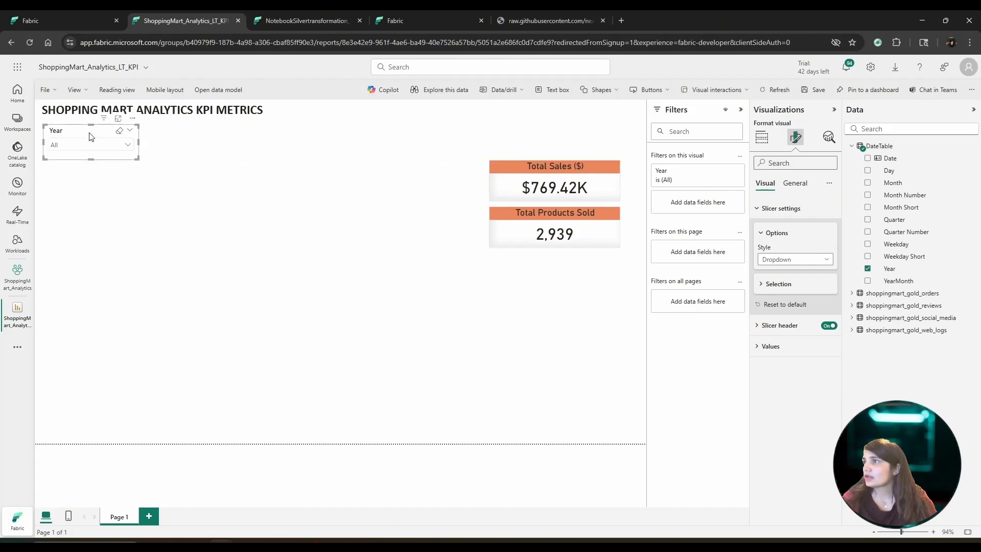
Try lighter blue theme shades as the background of the Year slicer's header.
{"action": "left_click", "coordinate": [790, 185]}
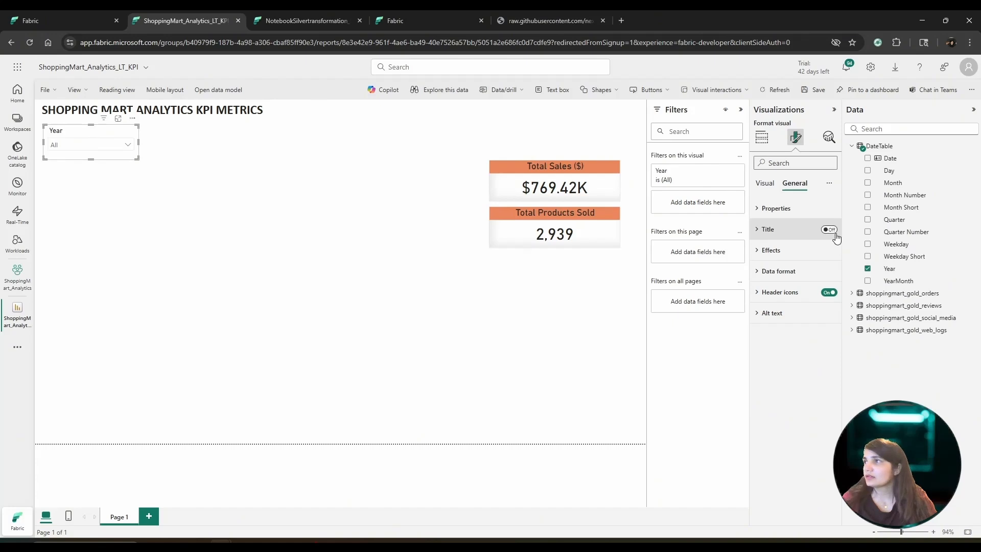
{"action": "left_click", "coordinate": [763, 183]}
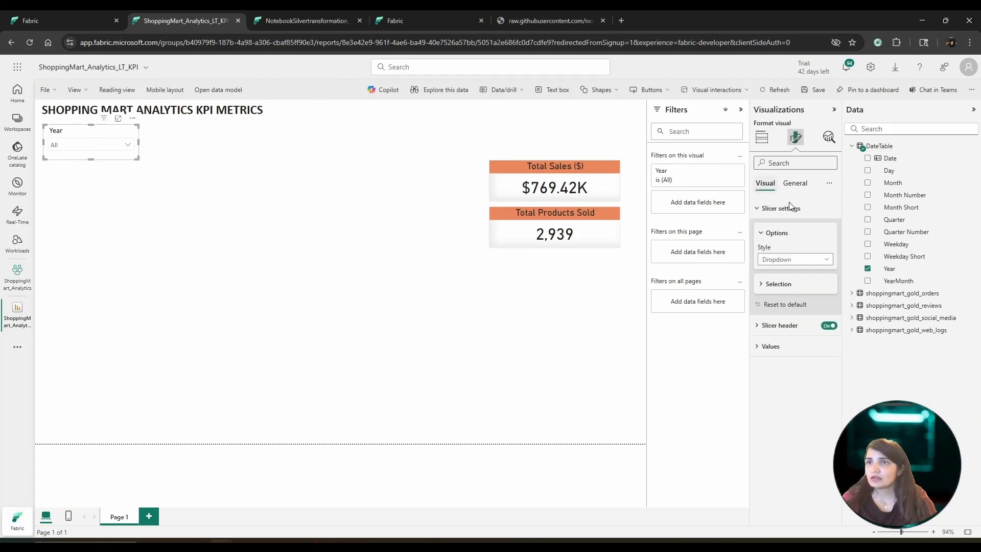
{"action": "left_click", "coordinate": [787, 325]}
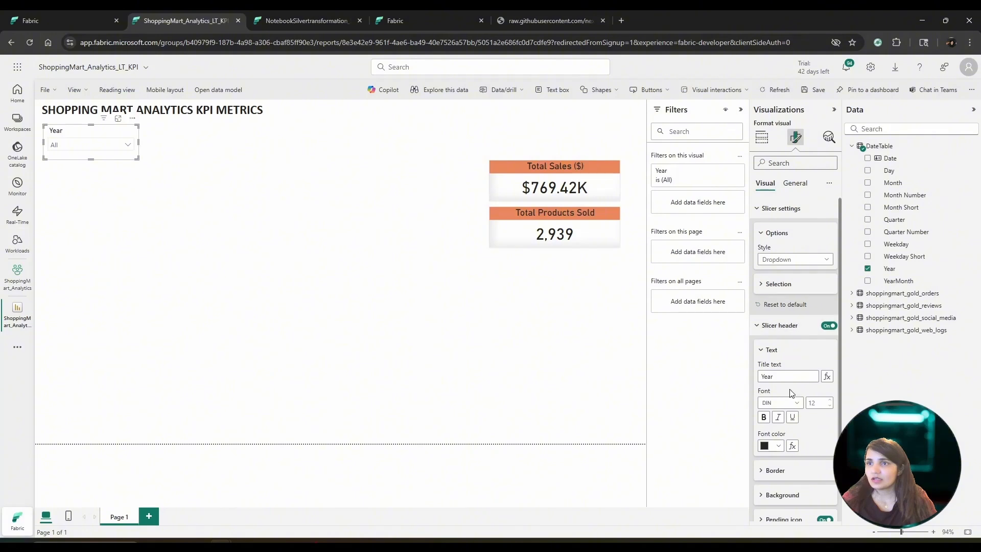
{"action": "scroll", "coordinate": [791, 394], "scroll_direction": "down", "scroll_amount": 1}
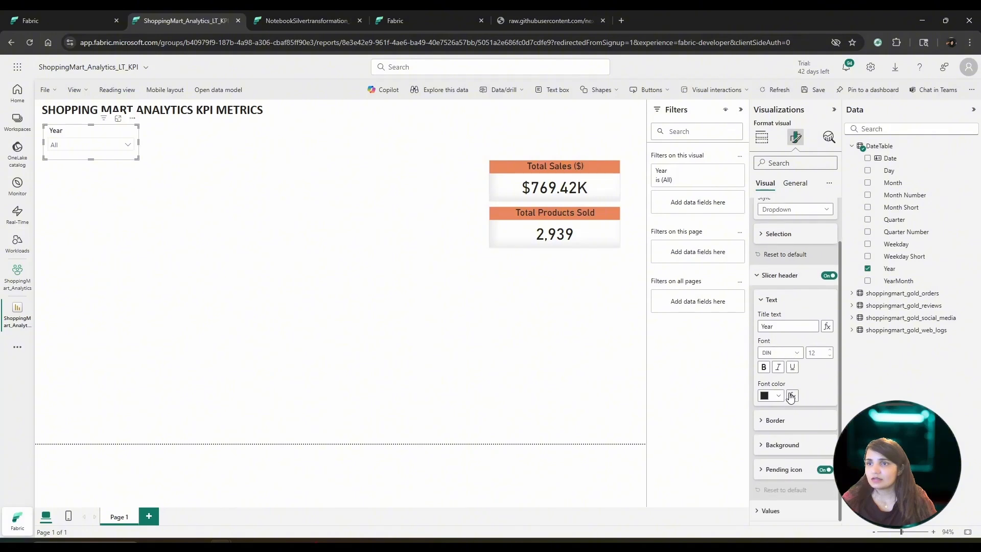
{"action": "left_click", "coordinate": [792, 446]}
{"action": "scroll", "coordinate": [795, 444], "scroll_direction": "down", "scroll_amount": 1}
{"action": "left_click", "coordinate": [771, 444]}
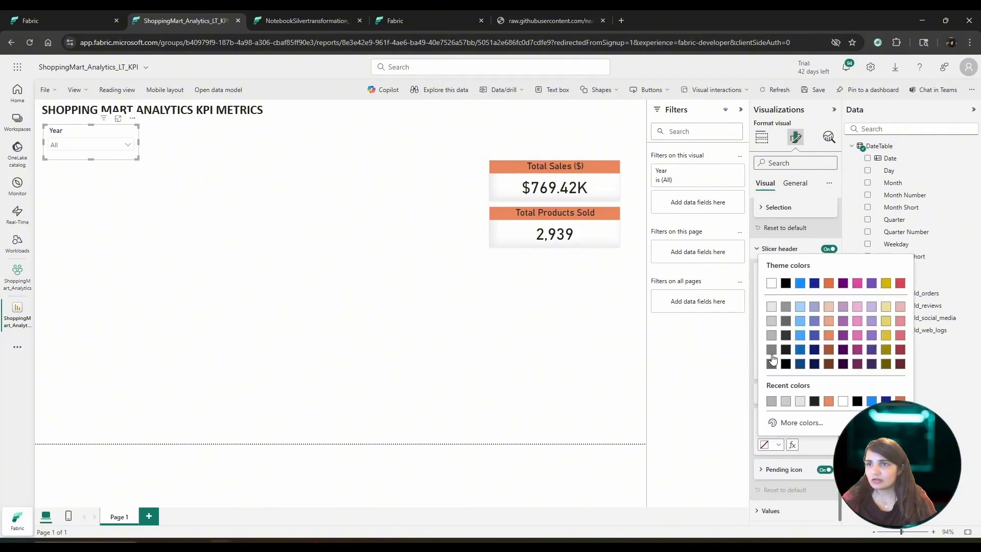
{"action": "left_click", "coordinate": [800, 336]}
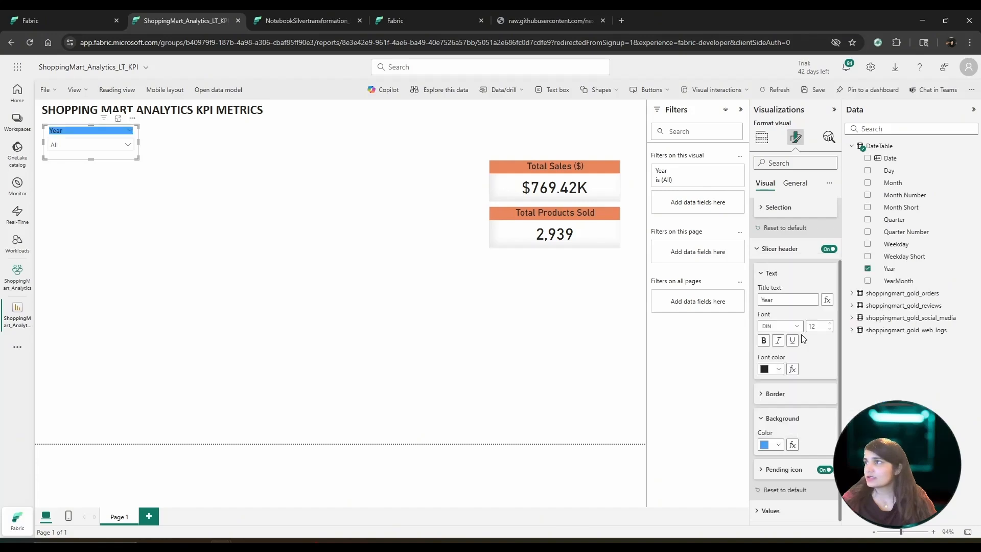
{"action": "left_click", "coordinate": [774, 444]}
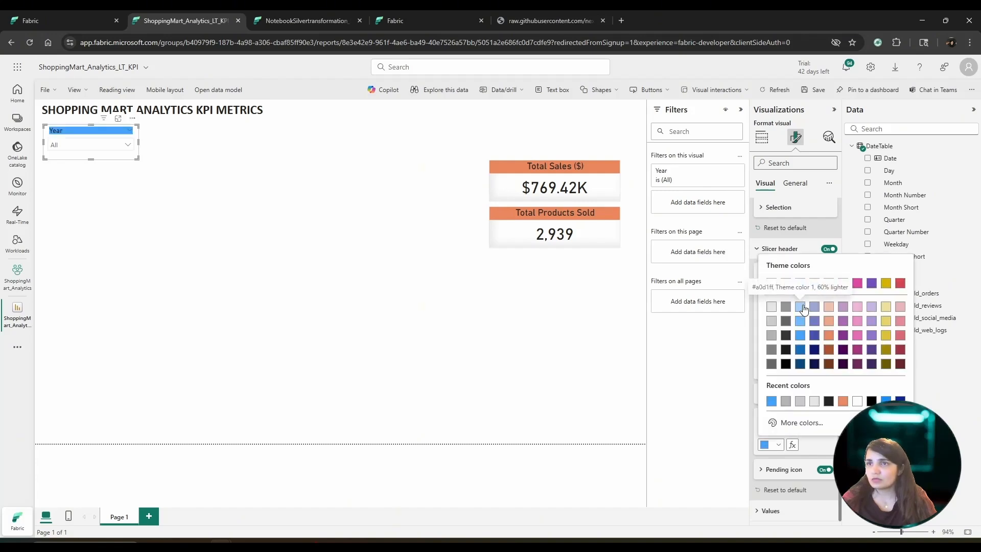
{"action": "left_click", "coordinate": [800, 307]}
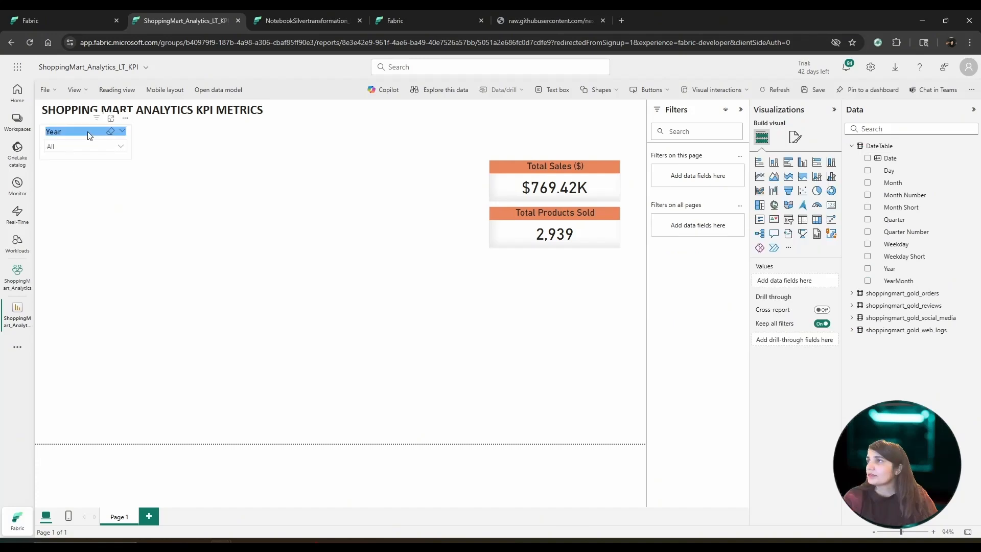
Set the font color of the Year slicer's header text to white.
{"action": "left_click", "coordinate": [88, 132]}
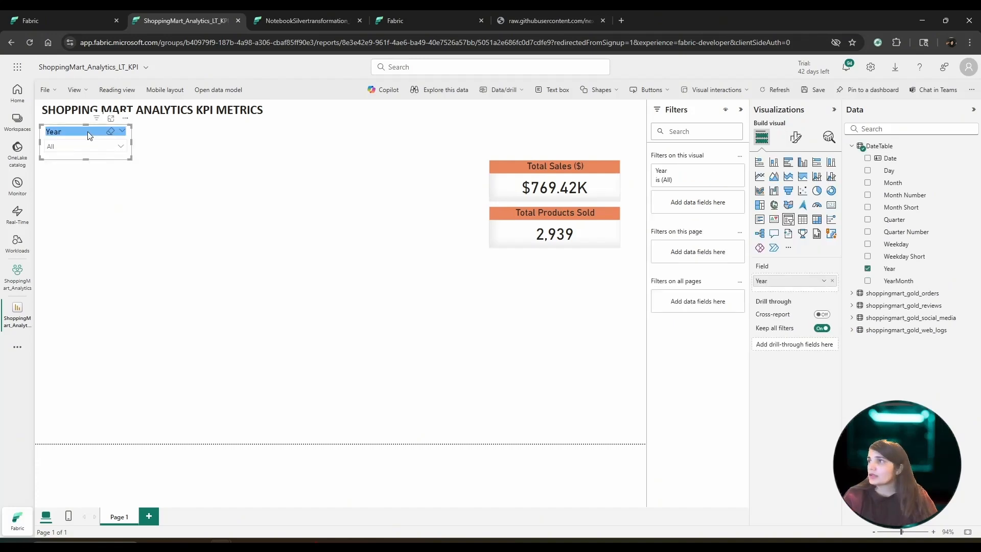
{"action": "left_click", "coordinate": [796, 138]}
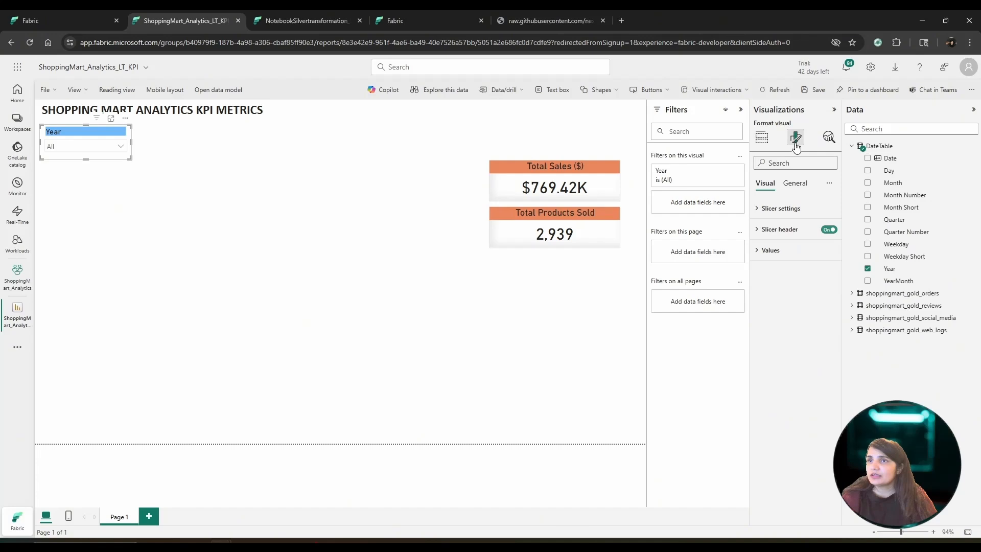
{"action": "left_click", "coordinate": [787, 187]}
{"action": "left_click", "coordinate": [770, 187]}
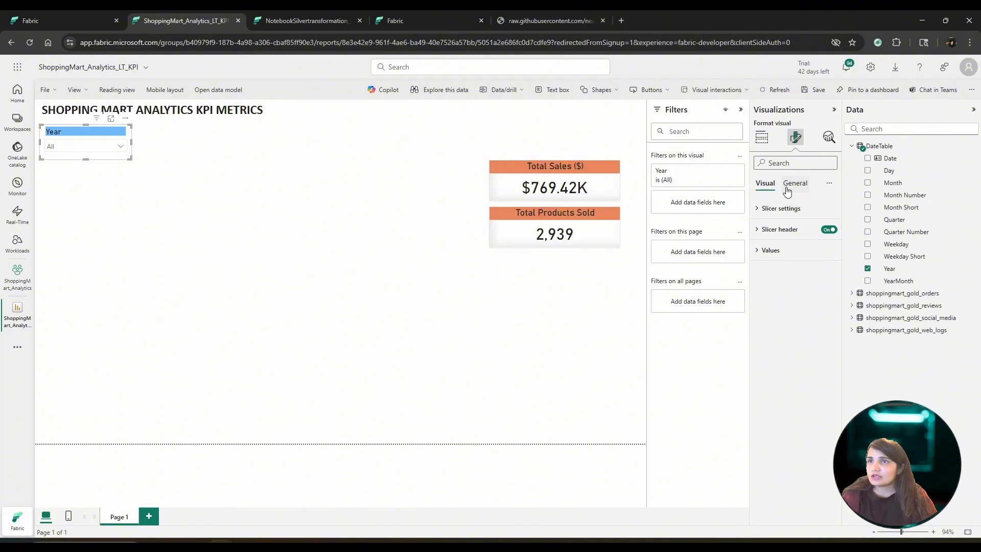
{"action": "left_click", "coordinate": [795, 184]}
{"action": "left_click", "coordinate": [766, 185]}
{"action": "left_click", "coordinate": [780, 231]}
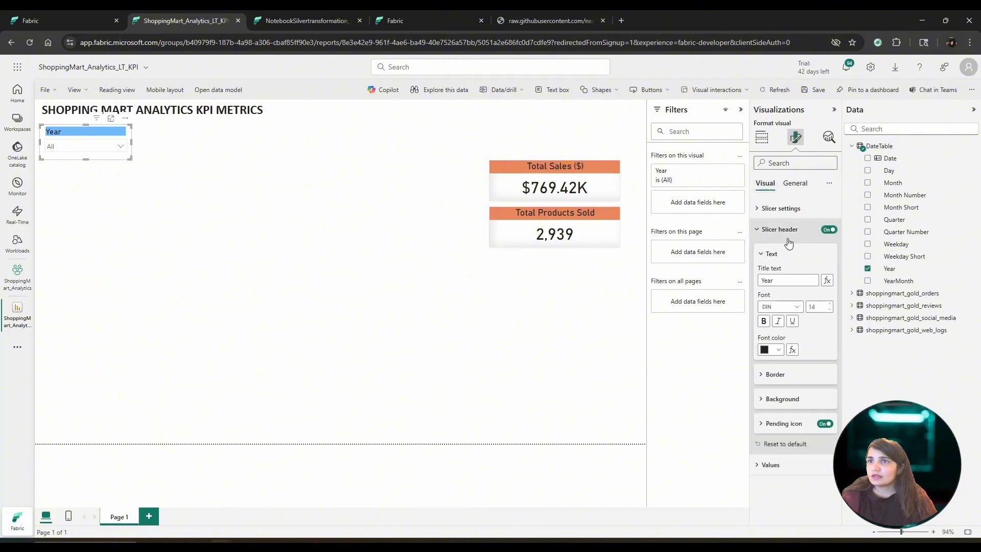
{"action": "left_click", "coordinate": [779, 351]}
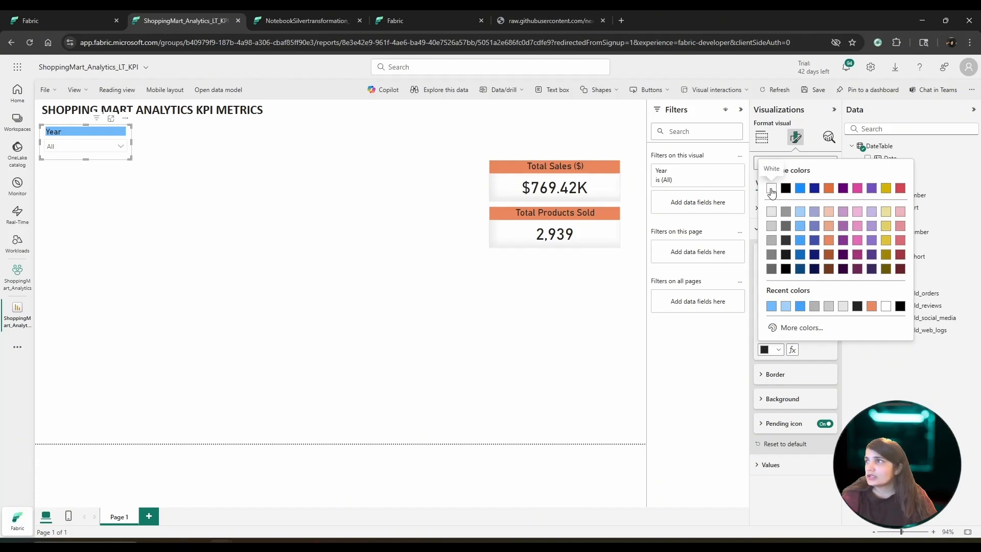
{"action": "left_click", "coordinate": [771, 189]}
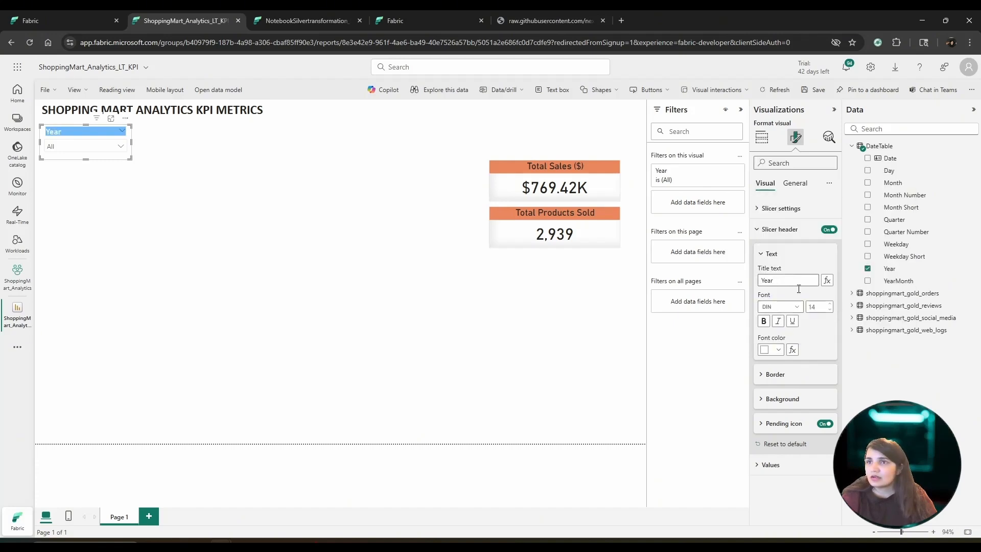
Compare blue theme shades for the Year slicer's header background and apply the dark blue one.
{"action": "left_click", "coordinate": [780, 351]}
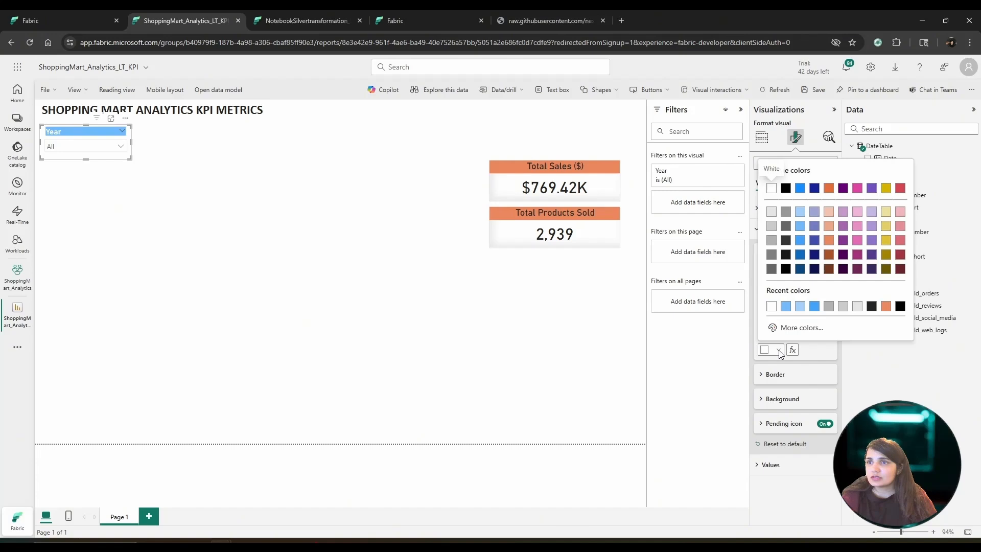
{"action": "left_click", "coordinate": [780, 403]}
{"action": "left_click", "coordinate": [781, 399]}
{"action": "left_click", "coordinate": [779, 425]}
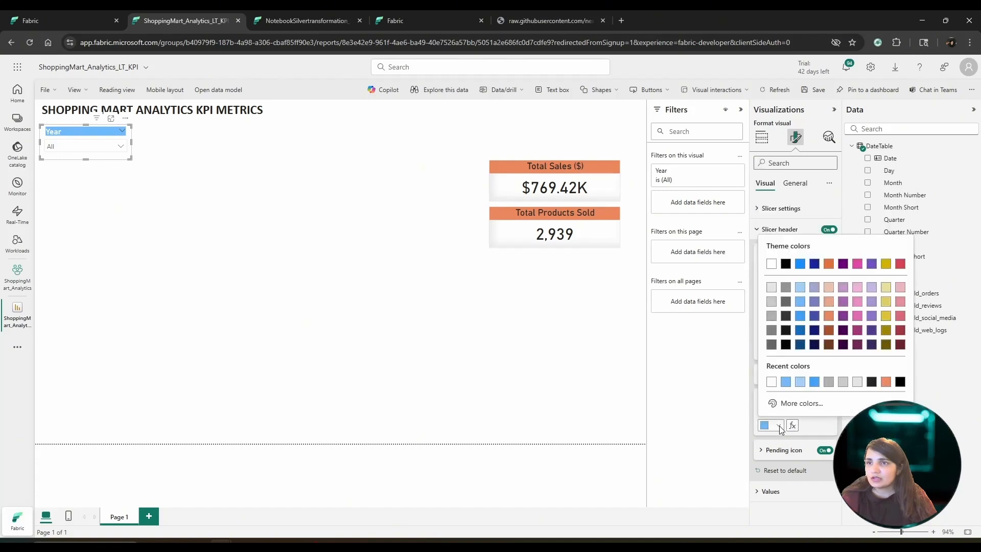
{"action": "left_click", "coordinate": [800, 329]}
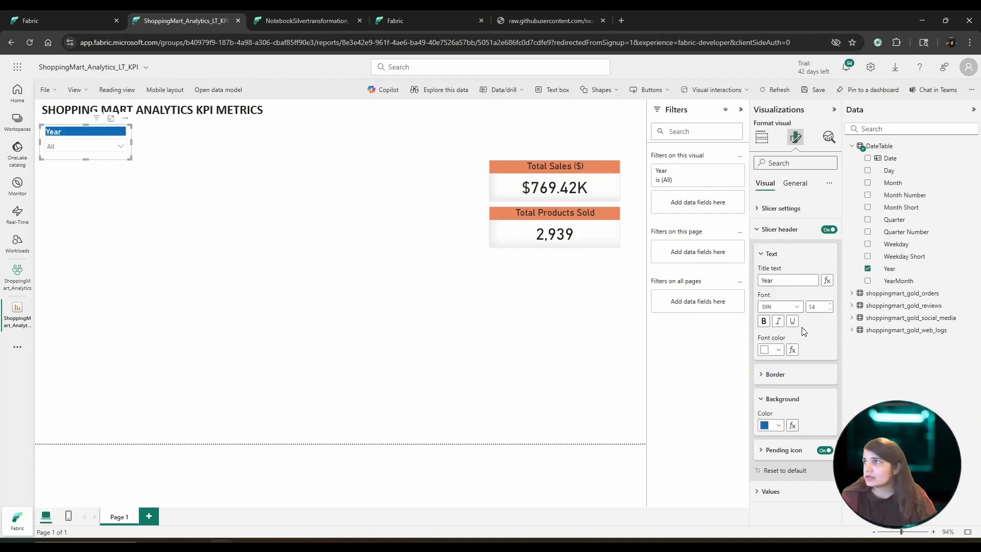
{"action": "left_click", "coordinate": [778, 425]}
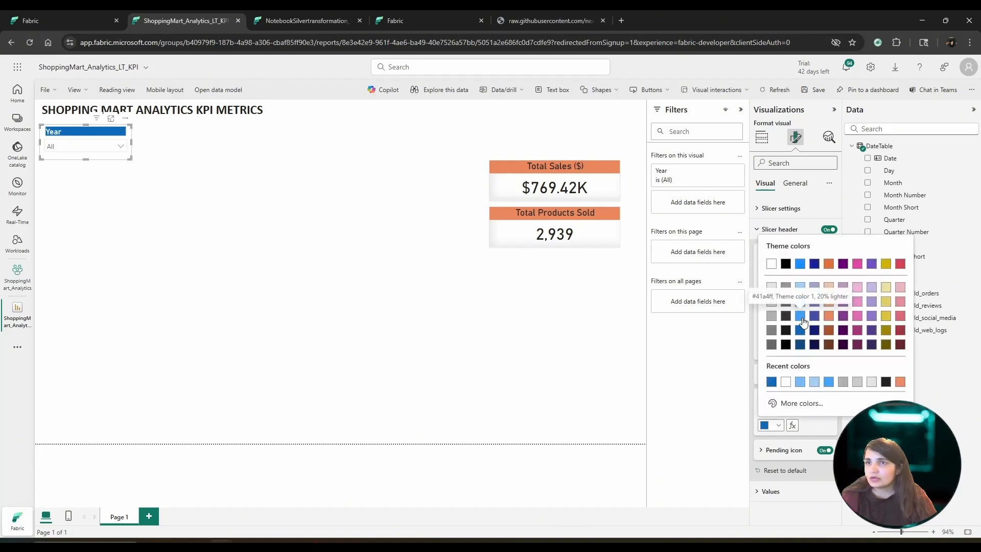
{"action": "left_click", "coordinate": [801, 316]}
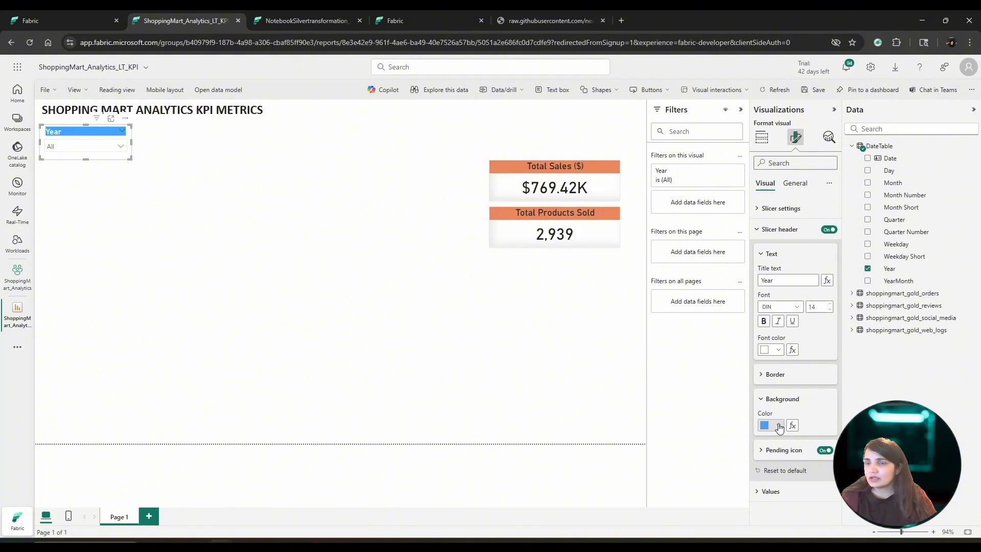
{"action": "left_click", "coordinate": [778, 425]}
{"action": "left_click", "coordinate": [801, 331]}
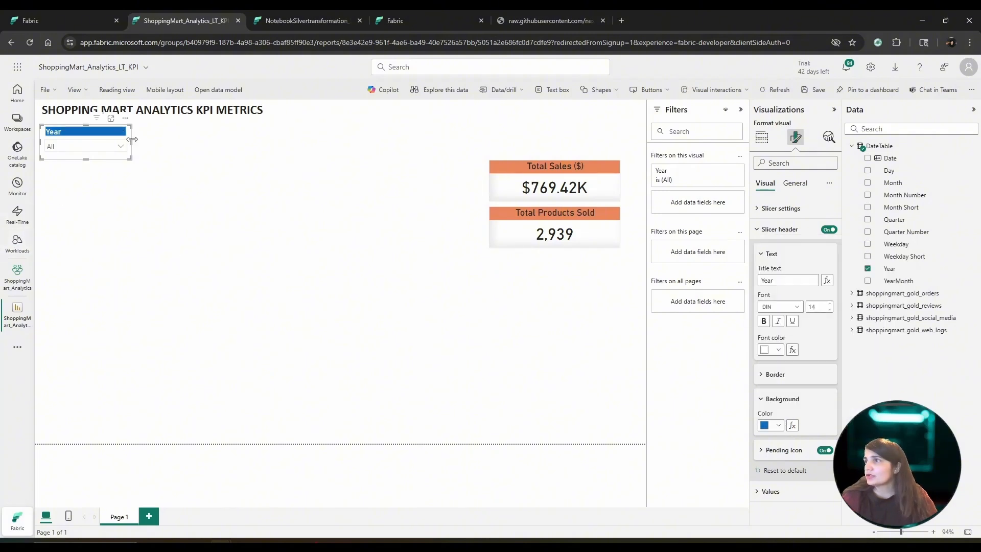
{"action": "left_click_drag", "start_coordinate": [132, 141], "coordinate": [115, 145]}
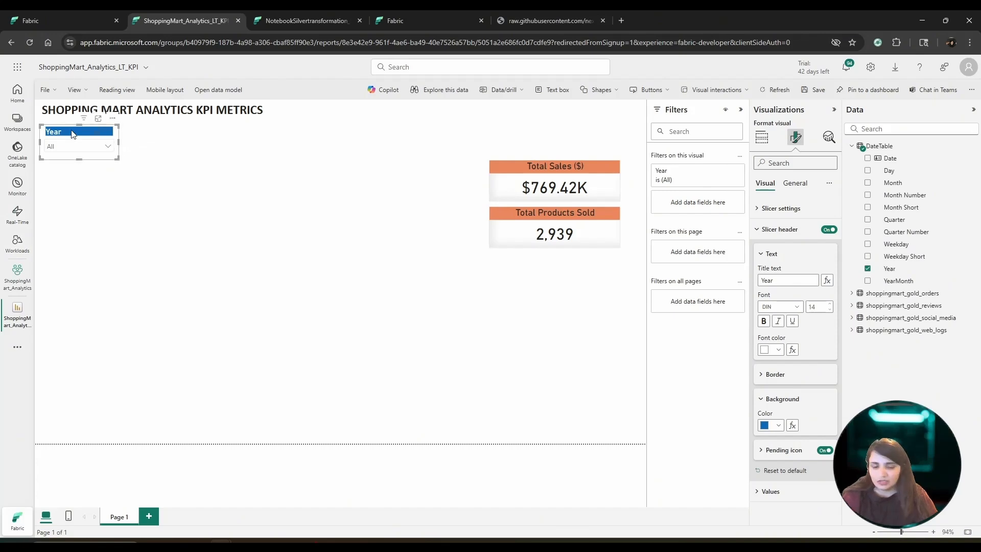
{"action": "left_click", "coordinate": [195, 159]}
{"action": "key", "text": "ctrl+v"}
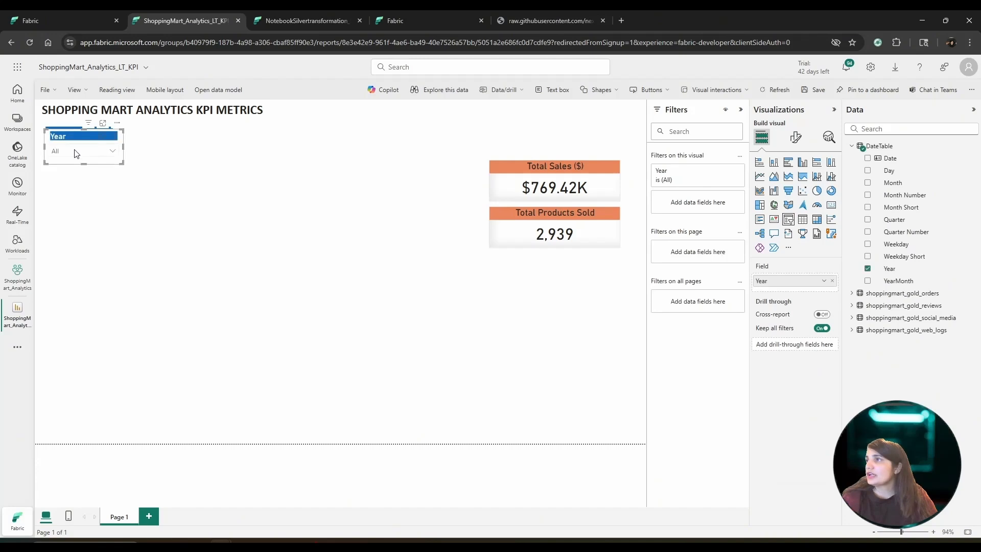
{"action": "left_click_drag", "start_coordinate": [99, 140], "coordinate": [153, 137]}
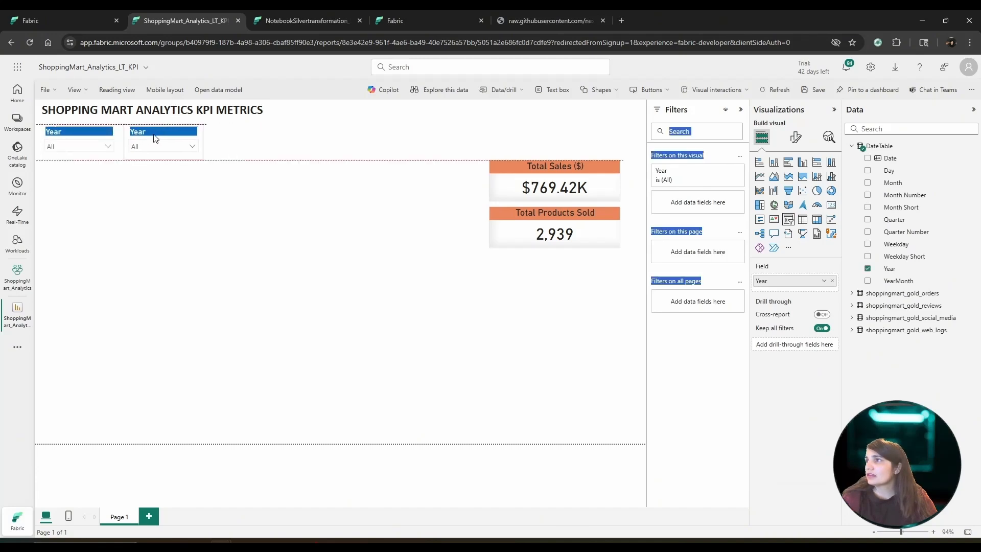
{"action": "right_click", "coordinate": [153, 137]}
{"action": "key", "text": "Escape"}
{"action": "left_click_drag", "start_coordinate": [153, 137], "coordinate": [149, 137]}
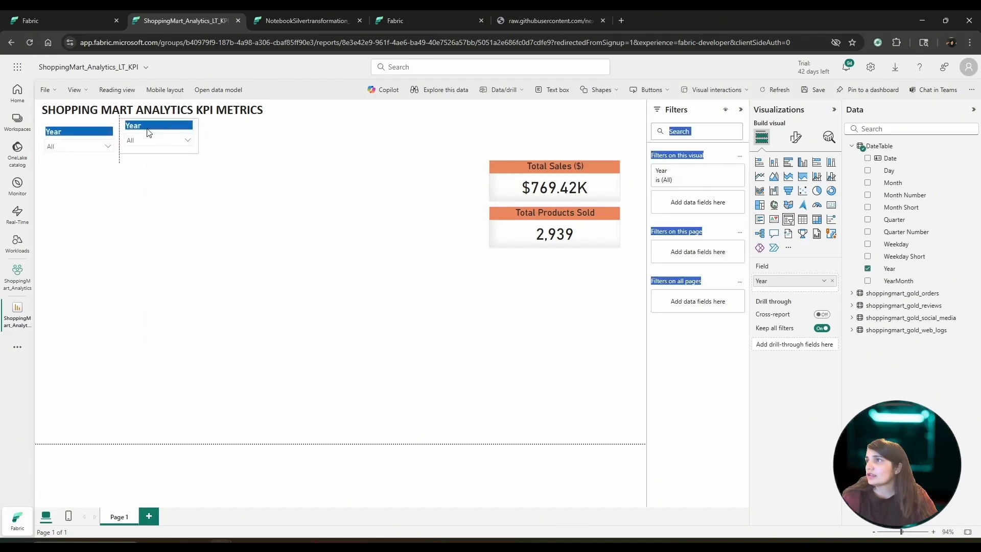
{"action": "key", "text": "Delete"}
Duplicate the styled Year slicer twice and line the two copies up in a row beside the original.
{"action": "left_click", "coordinate": [75, 134]}
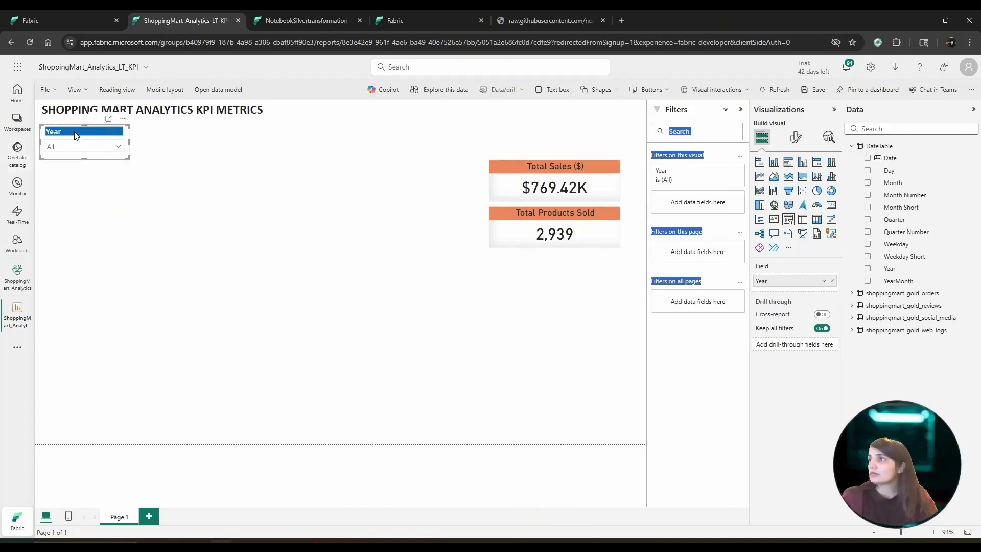
{"action": "left_click", "coordinate": [169, 144]}
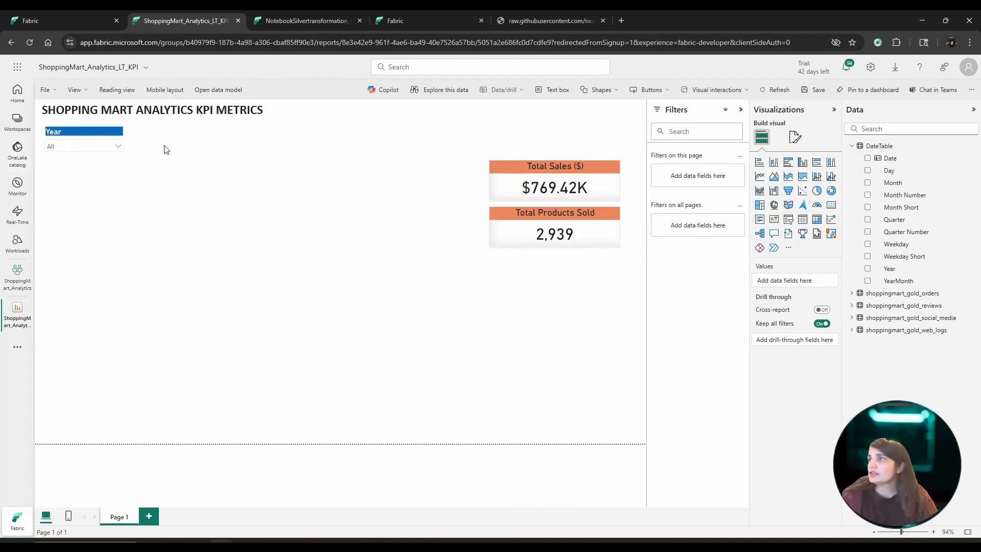
{"action": "key", "text": "ctrl+v"}
{"action": "left_click_drag", "start_coordinate": [85, 135], "coordinate": [178, 131]}
{"action": "left_click", "coordinate": [271, 148]}
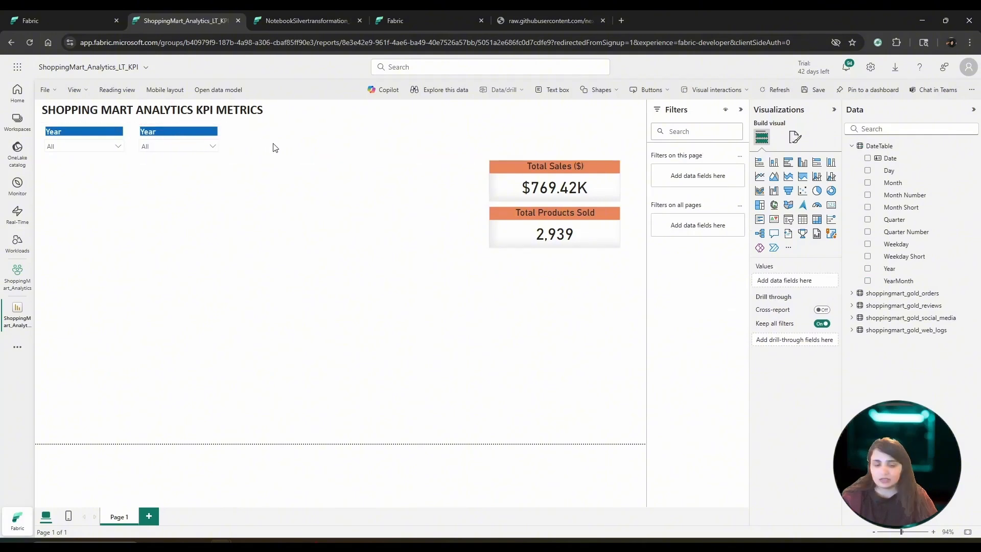
{"action": "key", "text": "ctrl+v"}
{"action": "left_click_drag", "start_coordinate": [82, 134], "coordinate": [292, 136]}
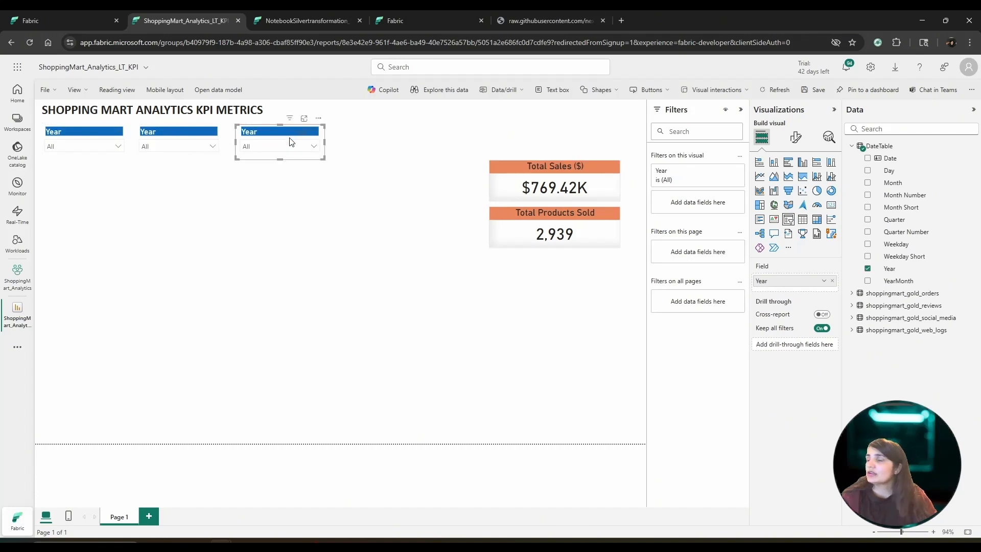
Paste two more copies of the Year slicer and extend the row beneath the page title to five slicers.
{"action": "left_click", "coordinate": [392, 138]}
{"action": "key", "text": "ctrl+v"}
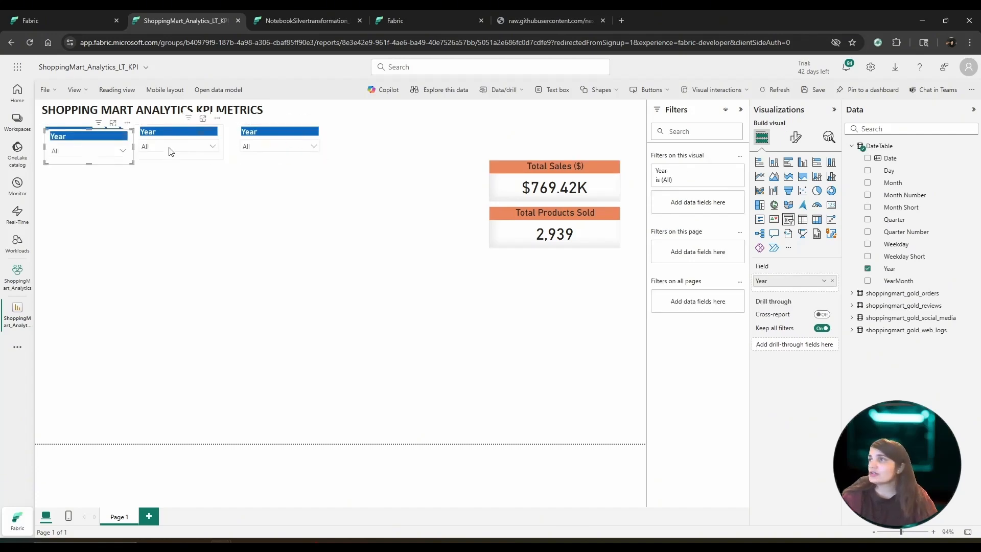
{"action": "left_click_drag", "start_coordinate": [106, 135], "coordinate": [397, 134]}
{"action": "left_click", "coordinate": [377, 200]}
{"action": "key", "text": "ctrl+v"}
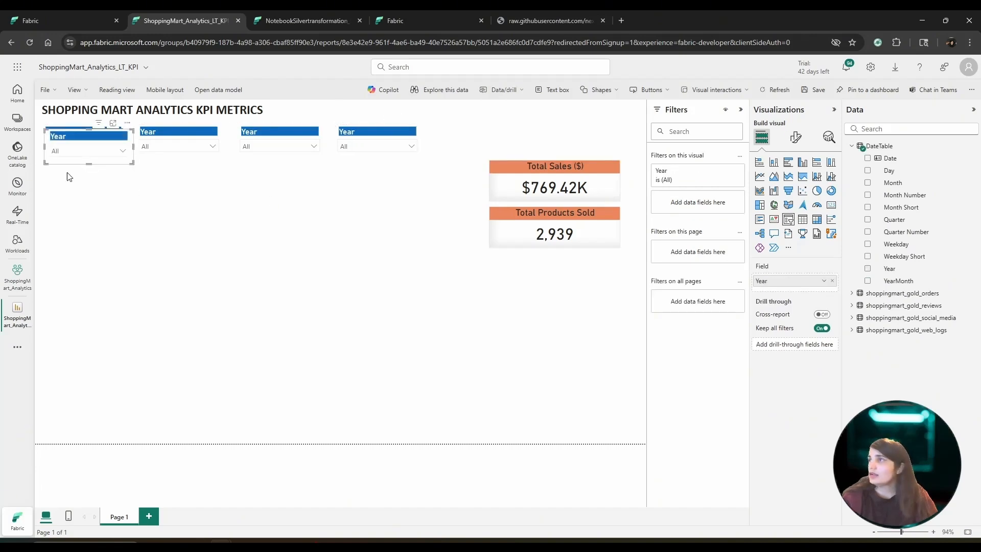
{"action": "left_click_drag", "start_coordinate": [85, 135], "coordinate": [464, 124]}
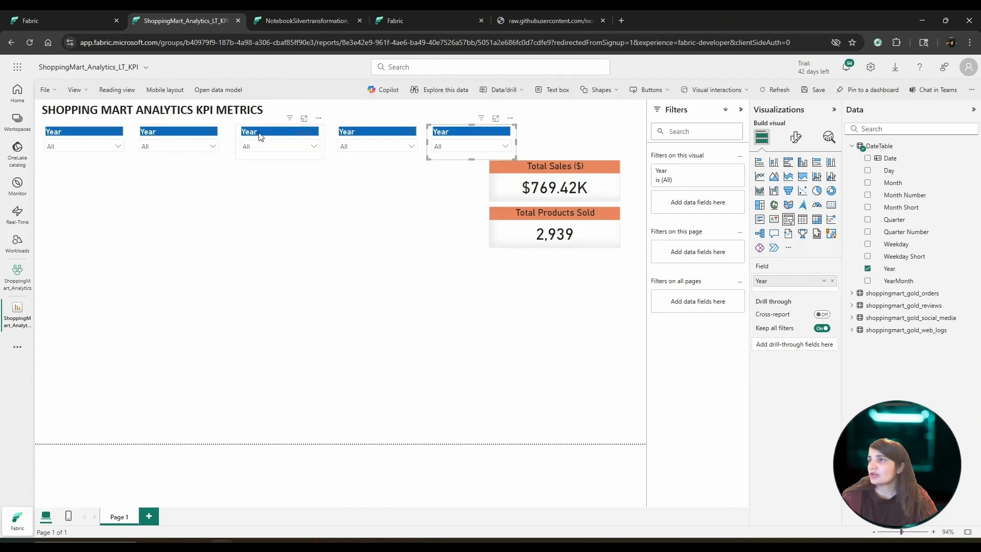
Replace the Year field of the second slicer in the row with the Month field from DateTable.
{"action": "left_click", "coordinate": [172, 136]}
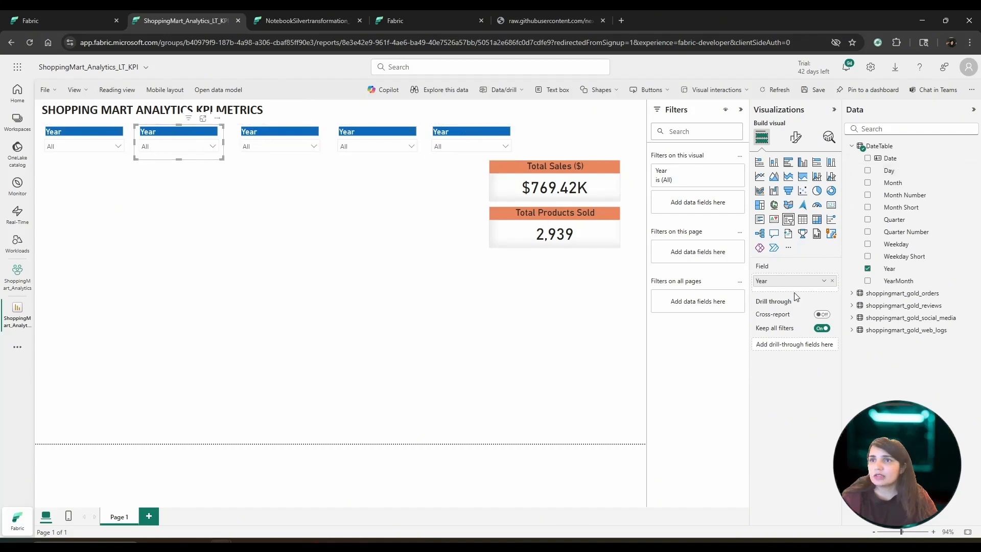
{"action": "left_click_drag", "start_coordinate": [893, 182], "coordinate": [825, 285]}
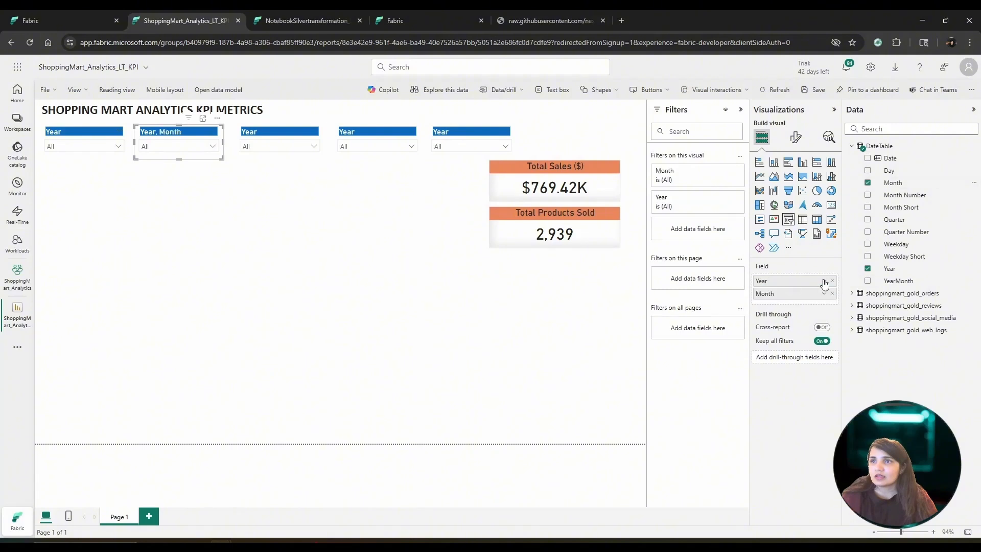
{"action": "left_click", "coordinate": [832, 280]}
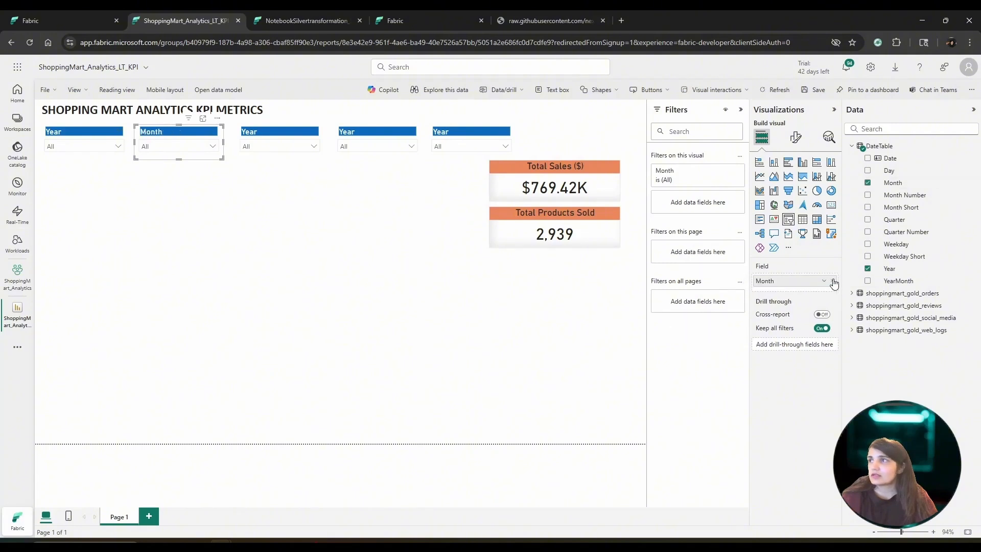
Try to replace the Year field of the third slicer in the row with the Day field from DateTable.
{"action": "left_click", "coordinate": [272, 135]}
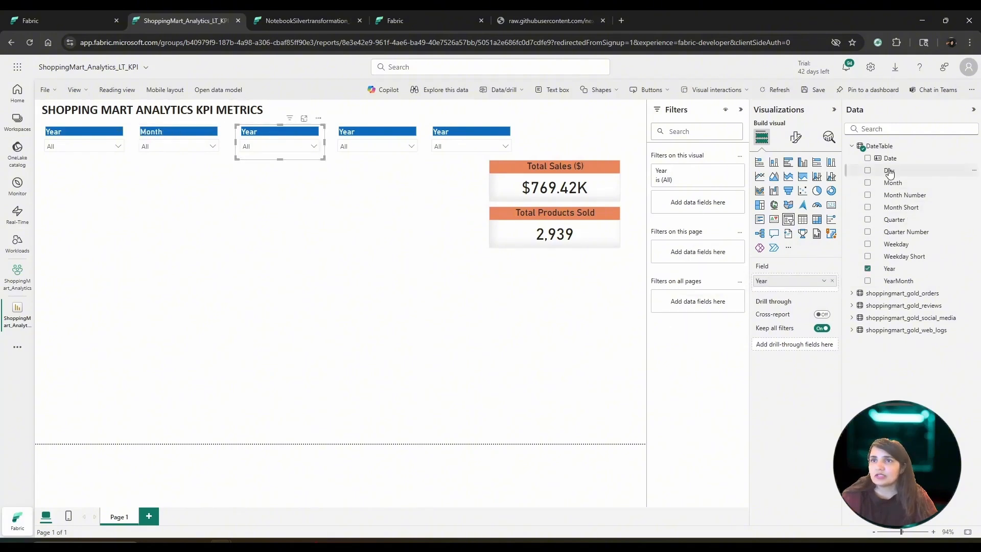
{"action": "left_click_drag", "start_coordinate": [889, 172], "coordinate": [801, 280]}
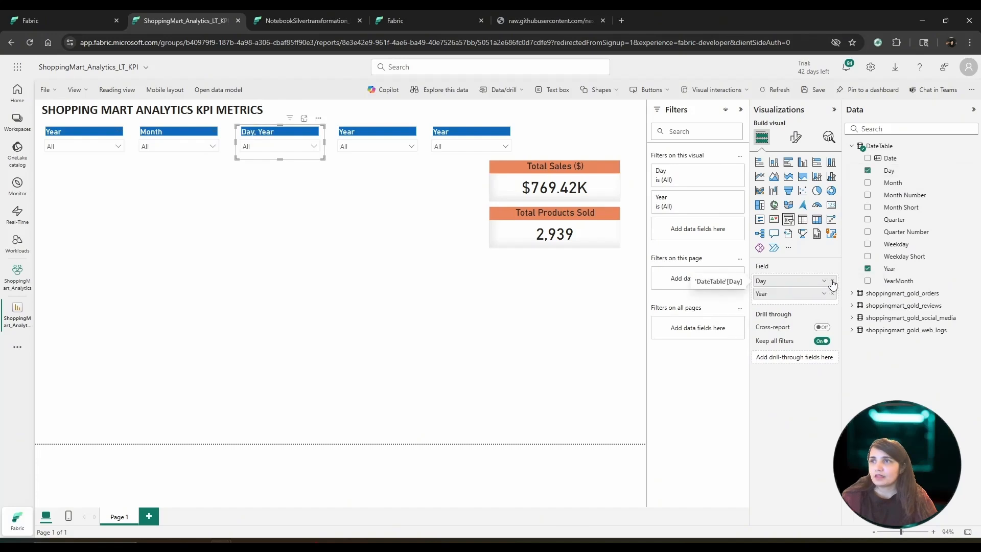
{"action": "left_click", "coordinate": [833, 281]}
Replace the Year field of the fourth slicer in the row with ProductName from shoppingmart_gold_orders.
{"action": "left_click", "coordinate": [364, 140]}
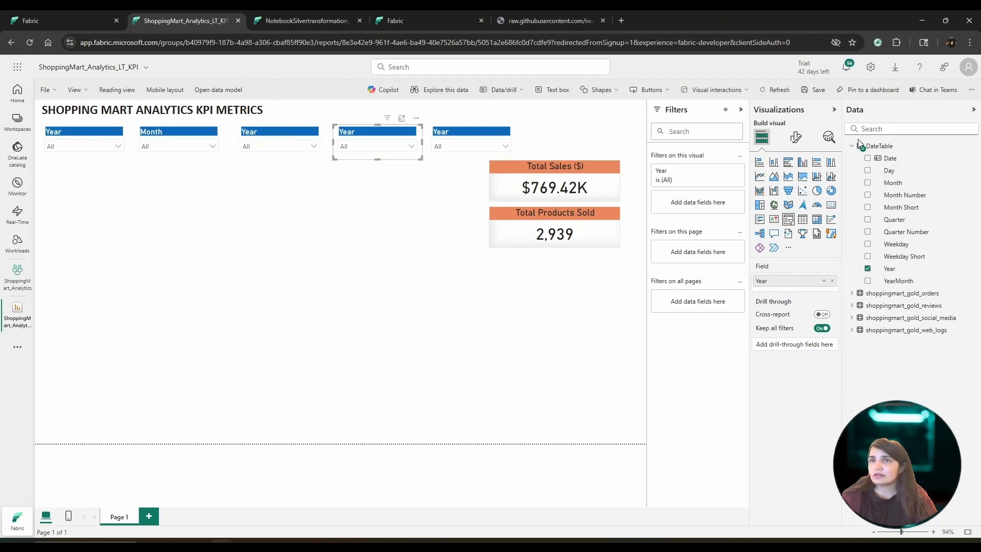
{"action": "left_click", "coordinate": [852, 294]}
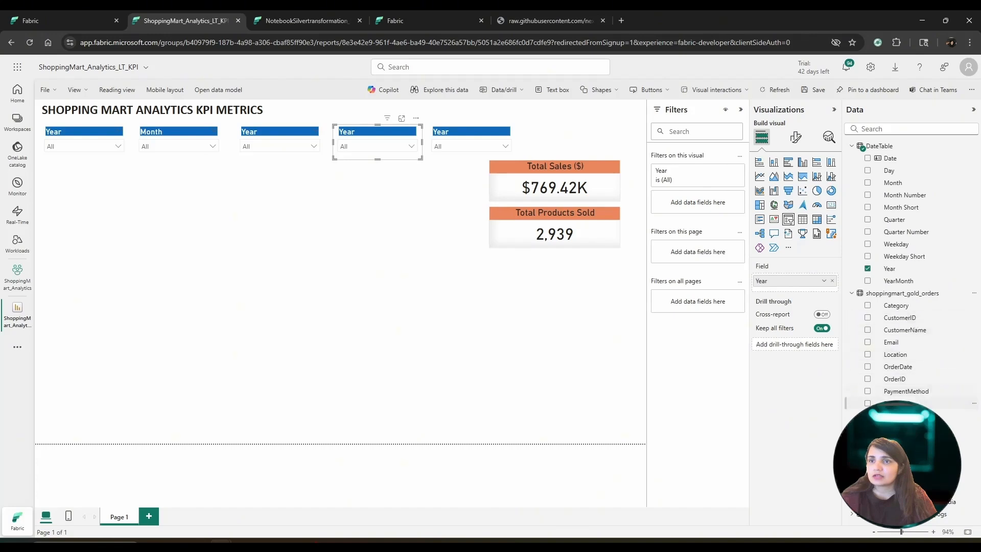
{"action": "left_click_drag", "start_coordinate": [899, 403], "coordinate": [834, 287]}
{"action": "left_click", "coordinate": [832, 282]}
Rename the ProductName field of the fourth slicer to Product for this visual only.
{"action": "left_click", "coordinate": [824, 281]}
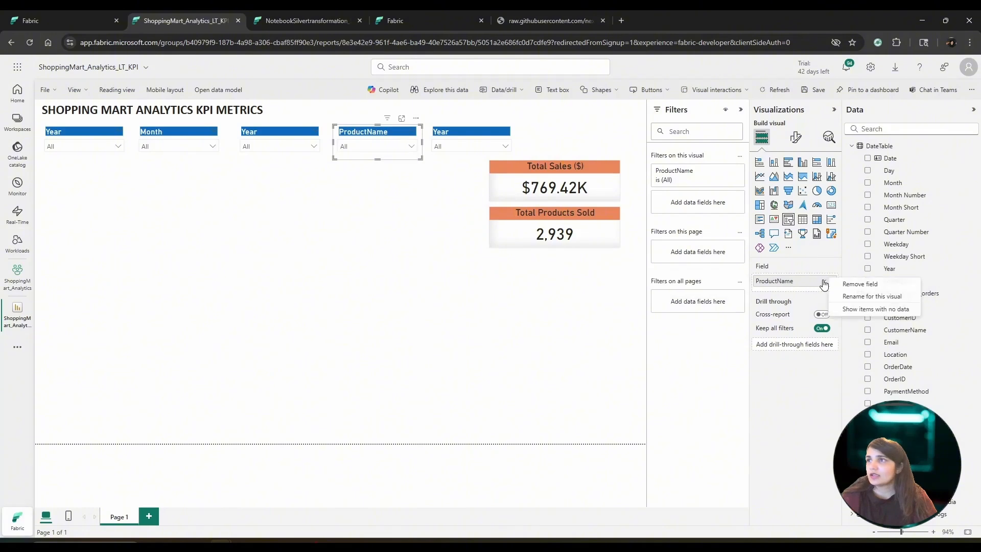
{"action": "left_click", "coordinate": [849, 295]}
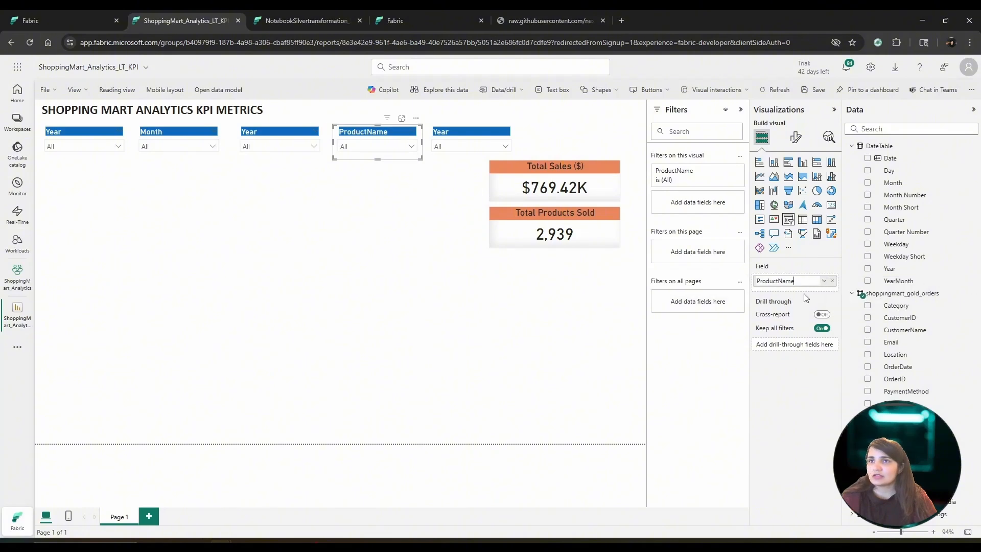
{"action": "left_click_drag", "start_coordinate": [801, 283], "coordinate": [776, 284]}
{"action": "key", "text": "BackSpace"}
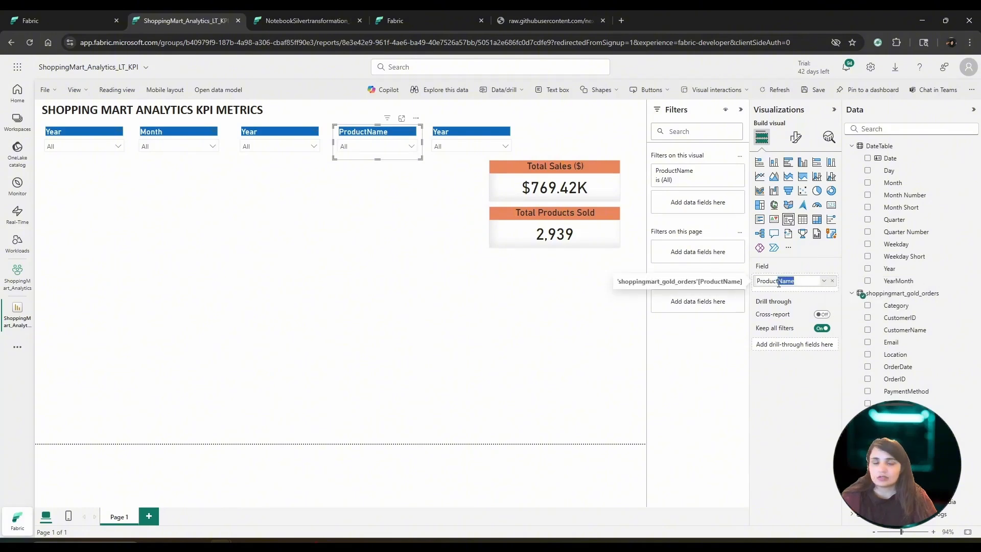
{"action": "left_click", "coordinate": [698, 255]}
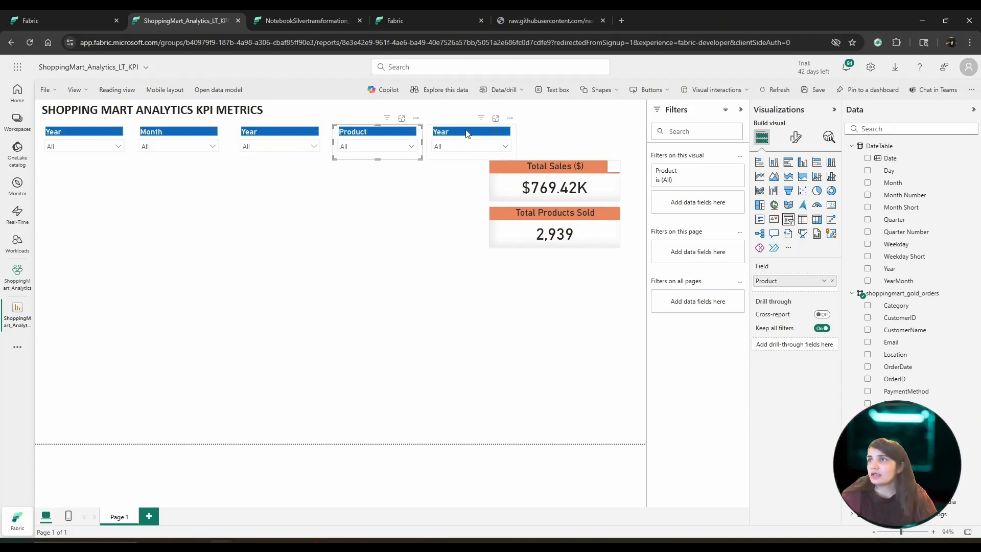
Replace the fifth slicer's Year field with Category from shoppingmart_gold_orders and filter the report to the year 2024.
{"action": "left_click", "coordinate": [472, 148]}
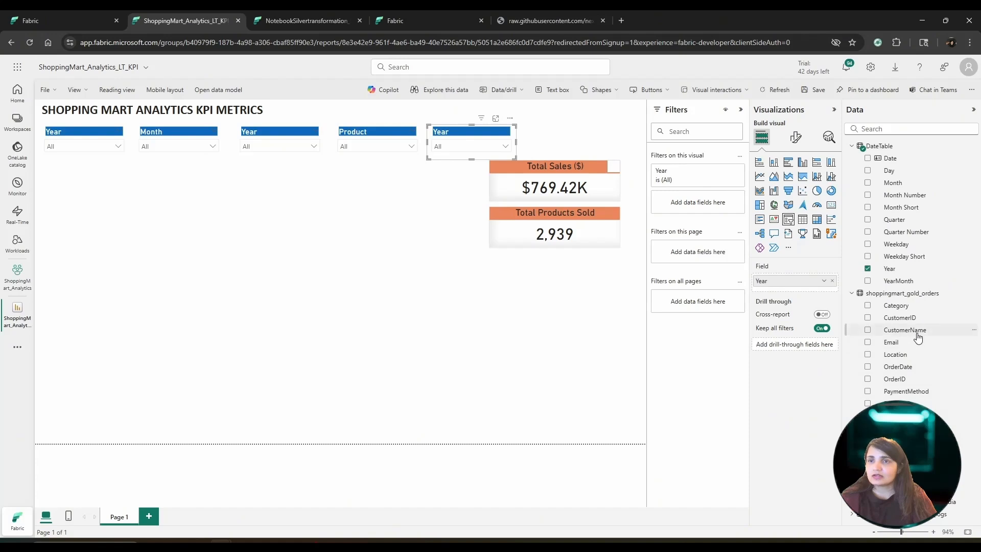
{"action": "left_click_drag", "start_coordinate": [895, 306], "coordinate": [790, 285]}
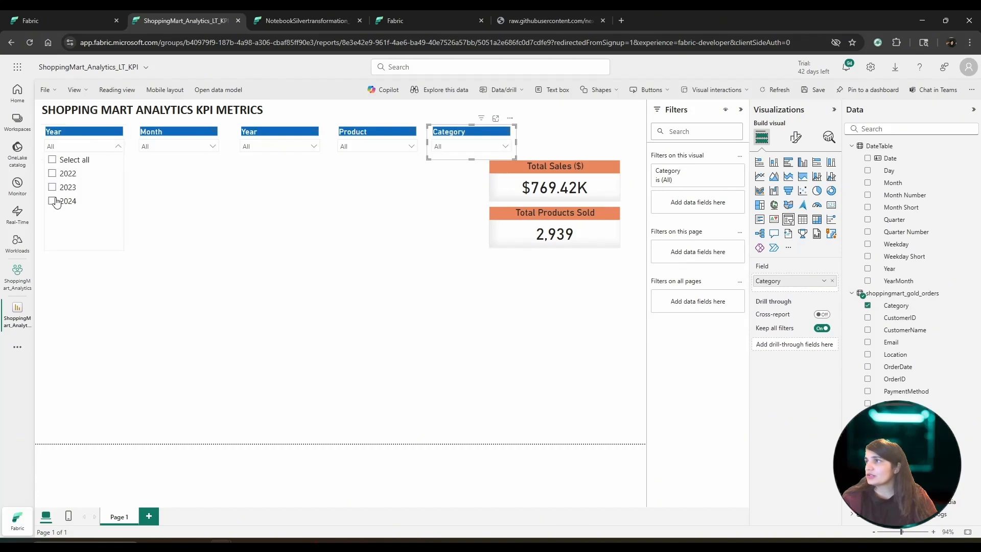
{"action": "left_click", "coordinate": [277, 199]}
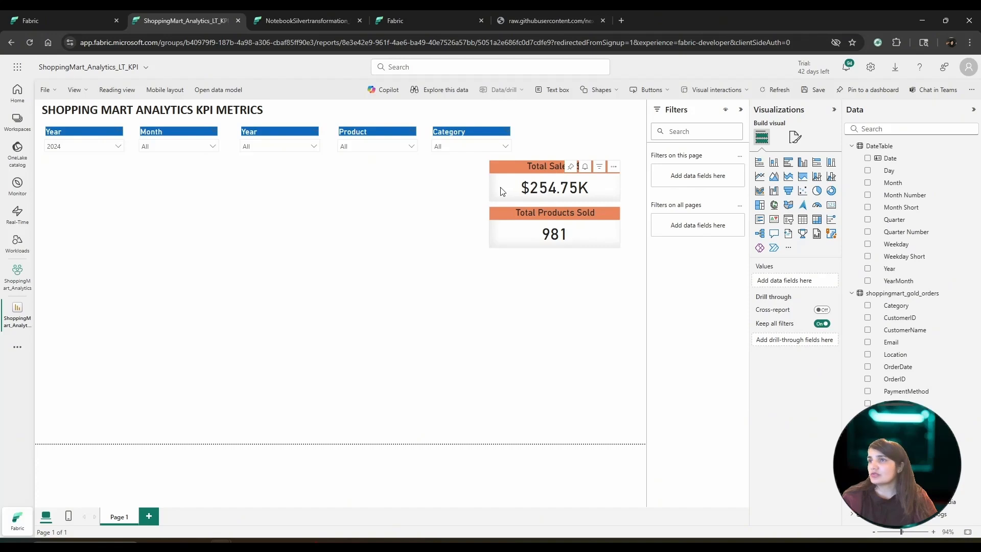
{"action": "left_click", "coordinate": [212, 147]}
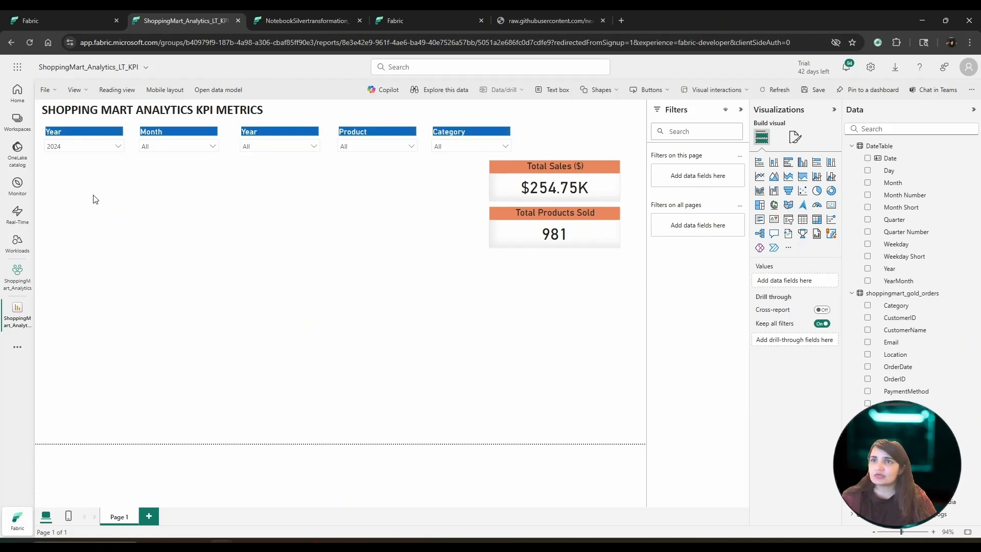
Insert a clustered bar chart, place it directly beneath the Year slicer, and make it wider and taller.
{"action": "left_click", "coordinate": [787, 167]}
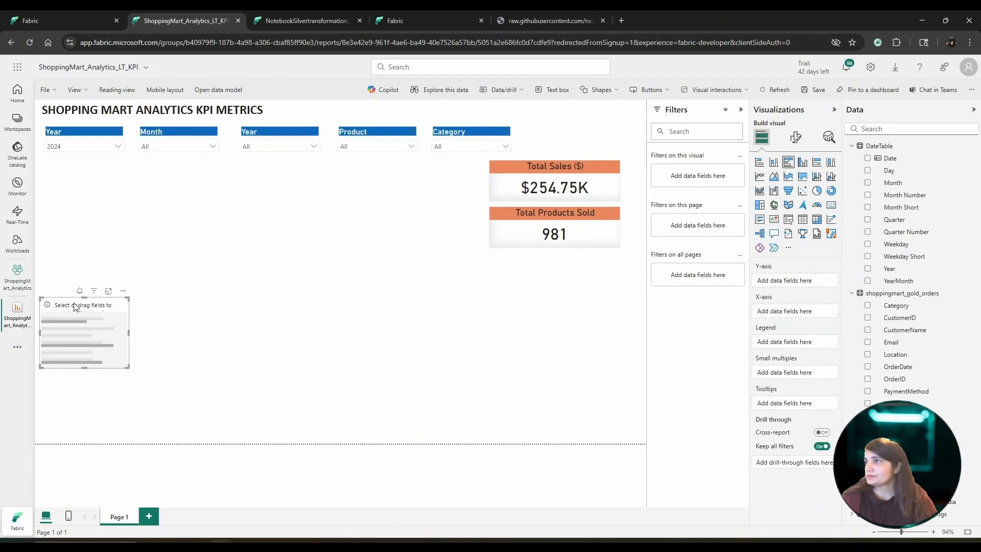
{"action": "left_click_drag", "start_coordinate": [74, 303], "coordinate": [79, 174]}
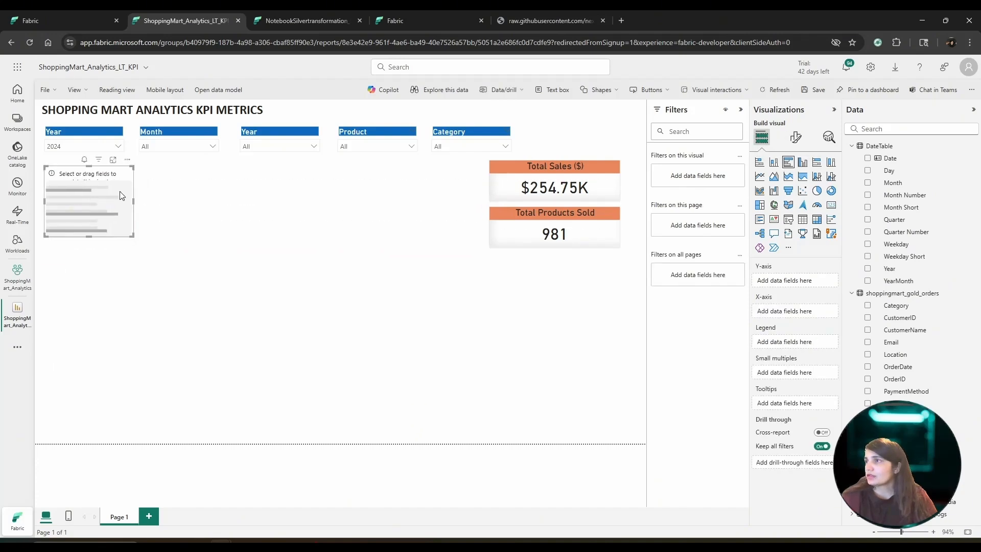
{"action": "left_click_drag", "start_coordinate": [133, 201], "coordinate": [202, 202]}
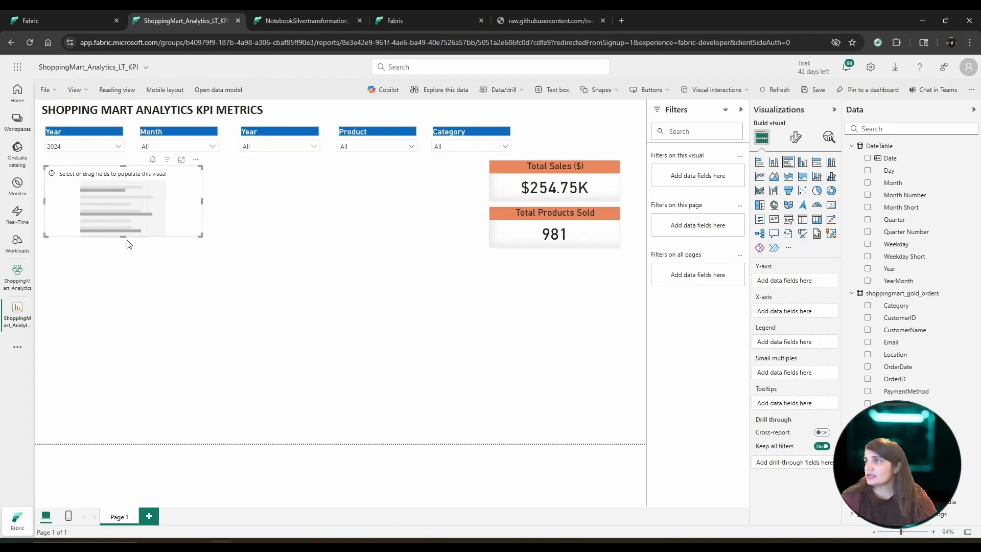
{"action": "left_click_drag", "start_coordinate": [125, 237], "coordinate": [121, 257]}
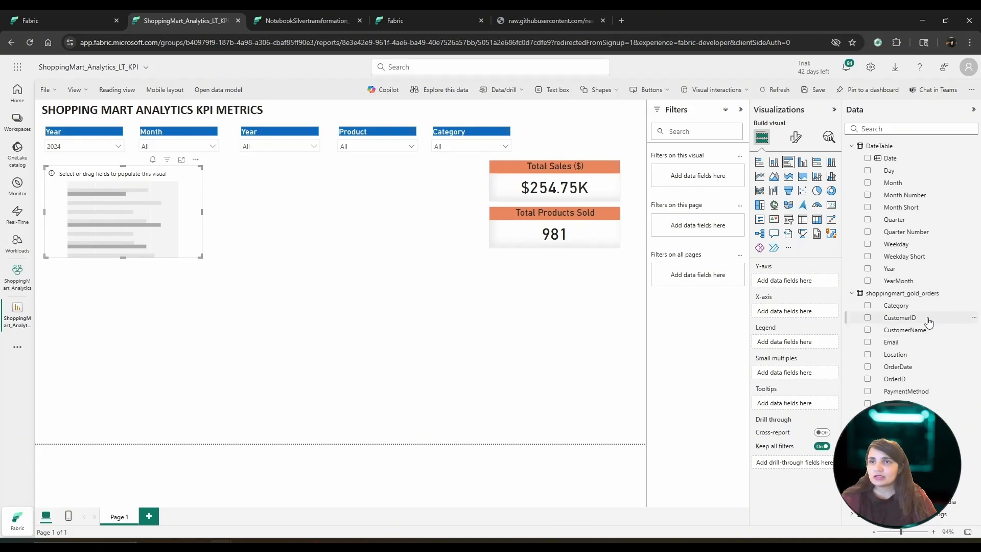
Plot TotalAmount by ProductName from shoppingmart_gold_orders in the empty bar chart.
{"action": "left_click", "coordinate": [852, 146]}
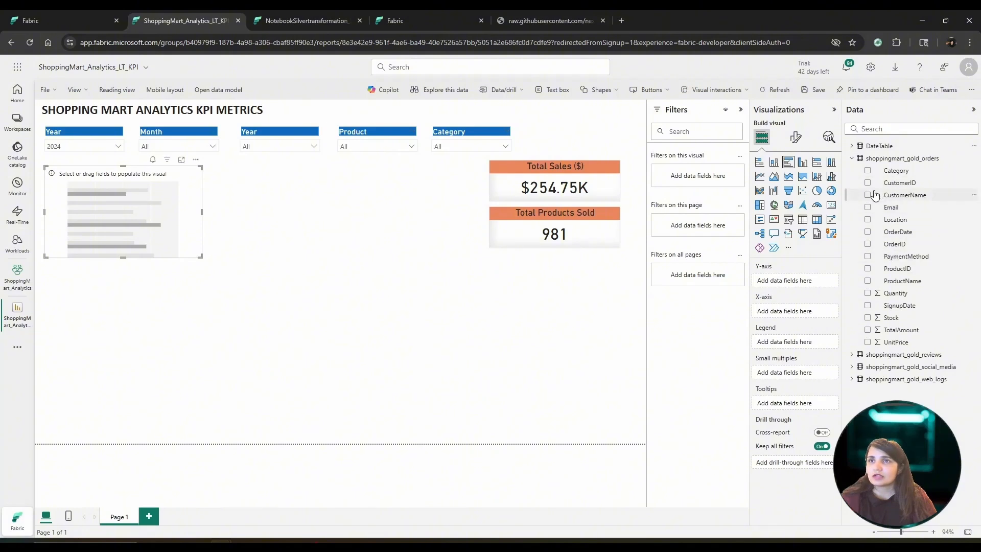
{"action": "left_click", "coordinate": [868, 281]}
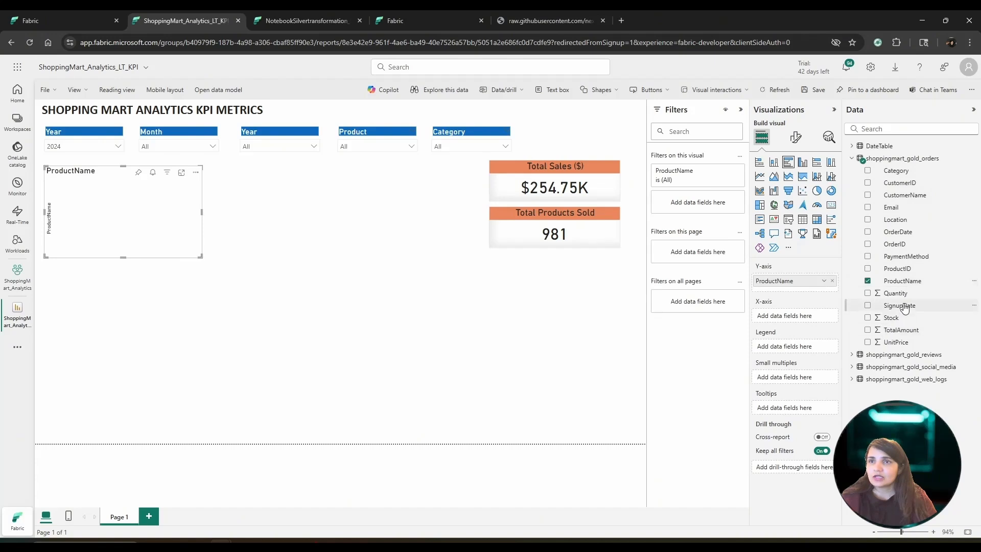
{"action": "left_click", "coordinate": [868, 330]}
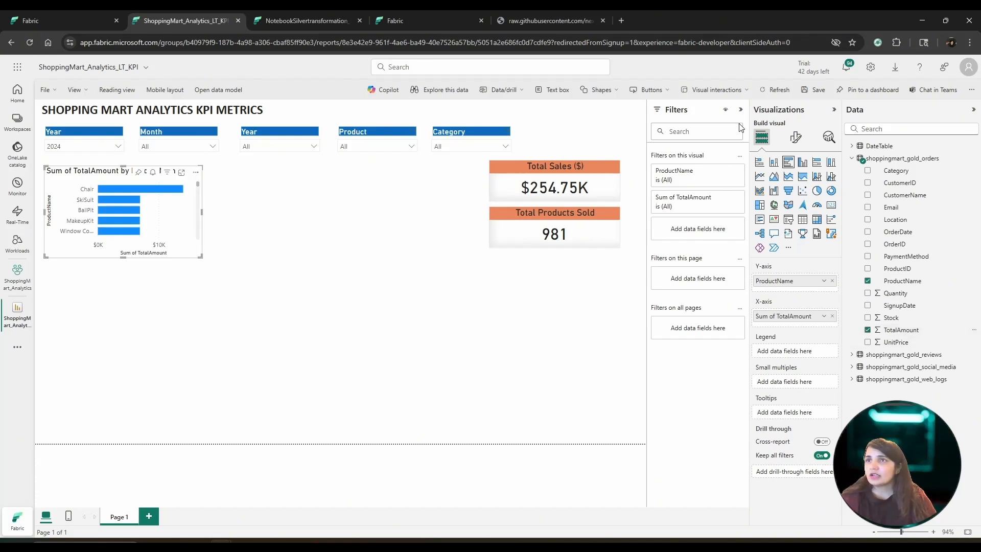
Apply a Top N filter on ProductName to the bar chart, showing the top 5 items by Sum of TotalAmount.
{"action": "left_click", "coordinate": [725, 173]}
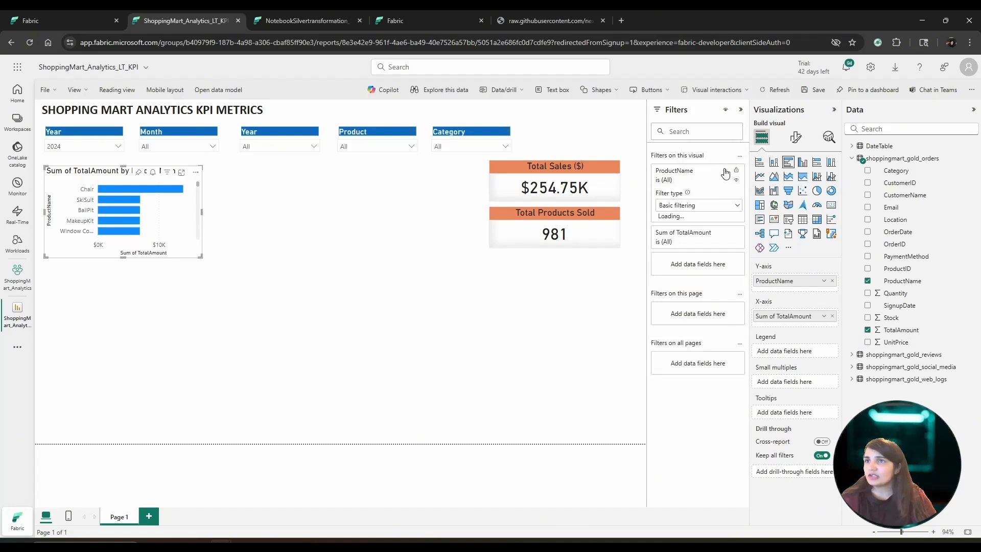
{"action": "left_click", "coordinate": [736, 206]}
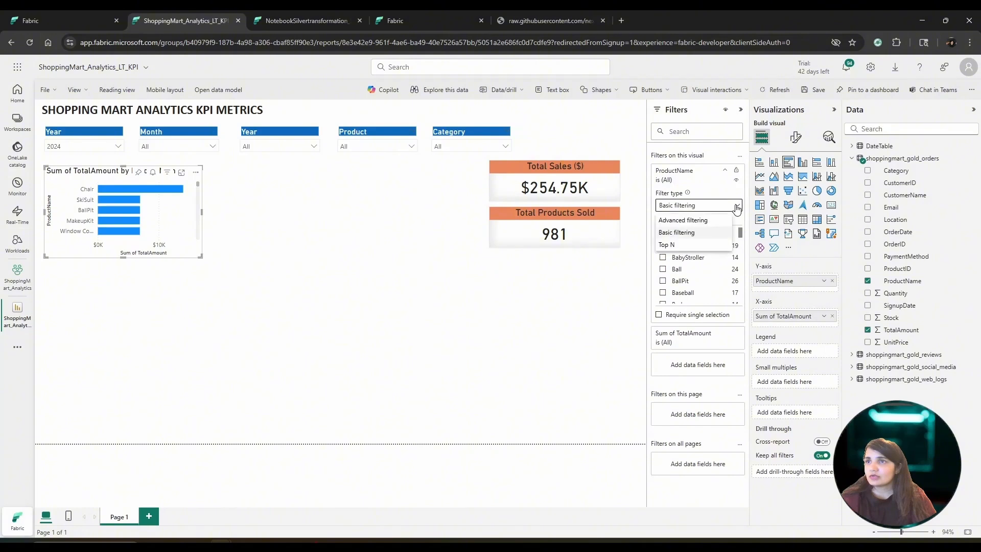
{"action": "left_click", "coordinate": [690, 245]}
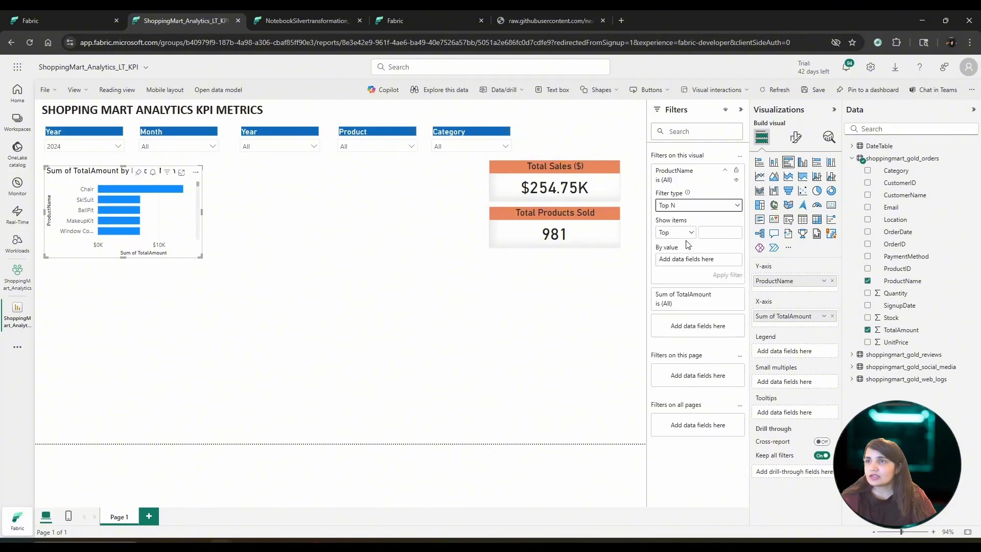
{"action": "left_click", "coordinate": [721, 236]}
{"action": "type", "text": "5"}
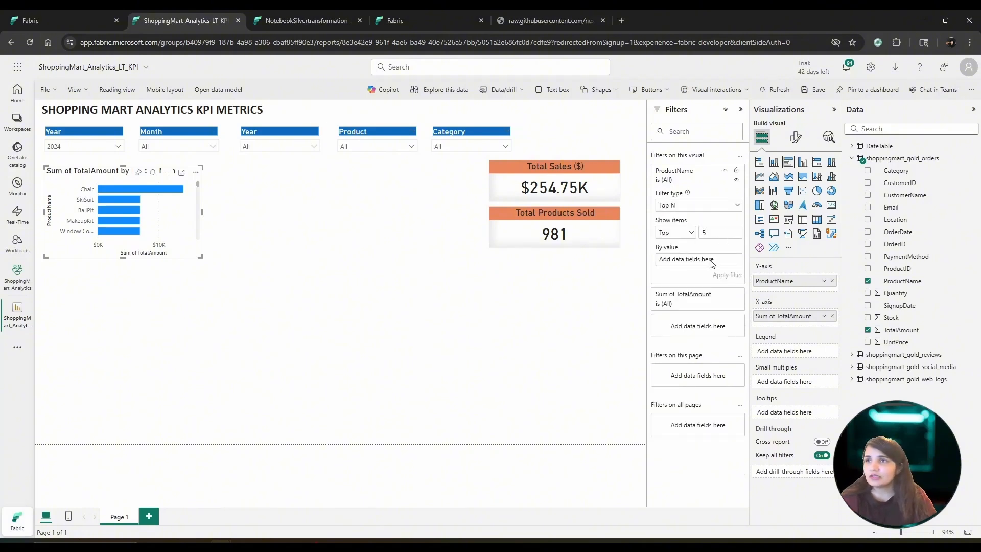
{"action": "left_click_drag", "start_coordinate": [899, 330], "coordinate": [705, 261]}
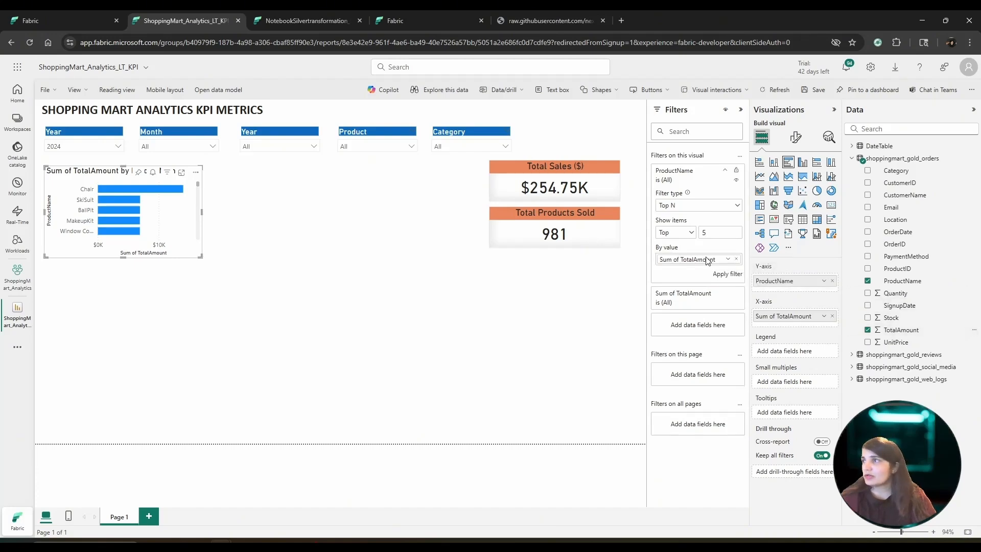
{"action": "left_click", "coordinate": [731, 275]}
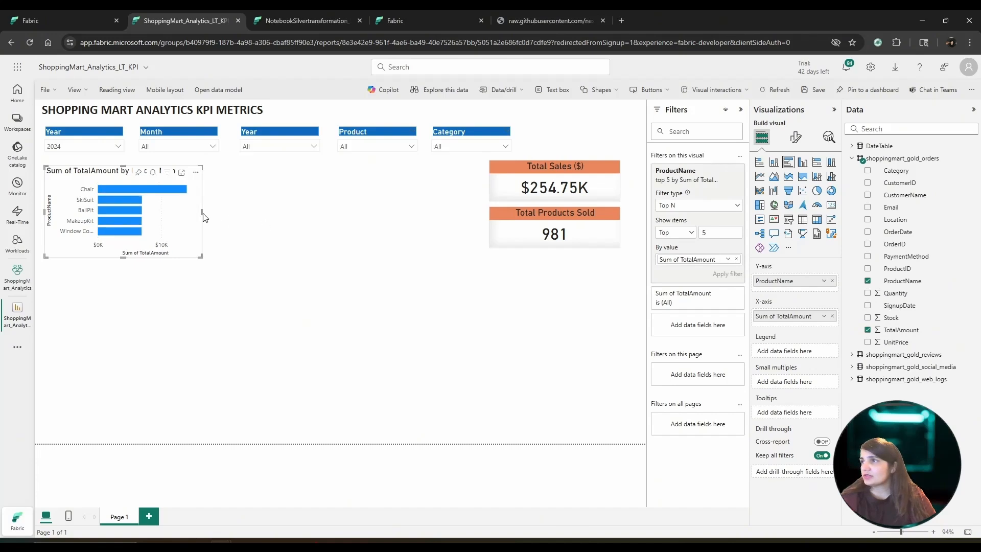
Enlarge the top products bar chart by extending its width and height slightly.
{"action": "left_click_drag", "start_coordinate": [205, 212], "coordinate": [241, 213]}
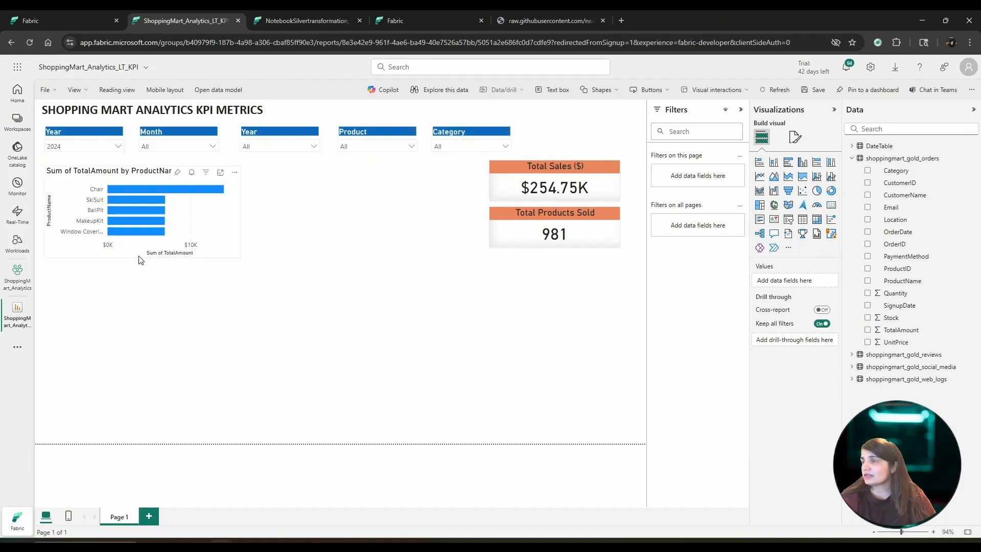
{"action": "left_click", "coordinate": [227, 220]}
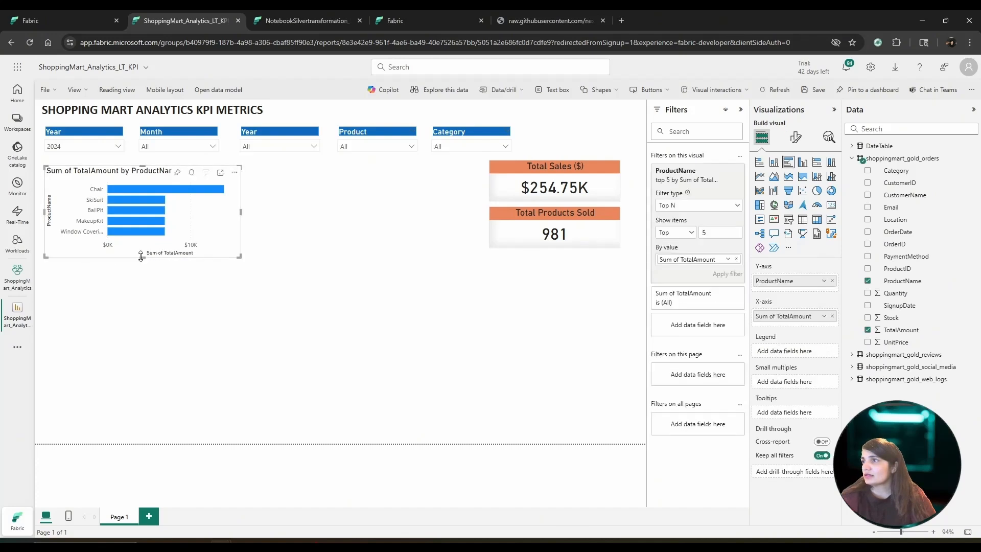
{"action": "left_click_drag", "start_coordinate": [142, 258], "coordinate": [143, 274]}
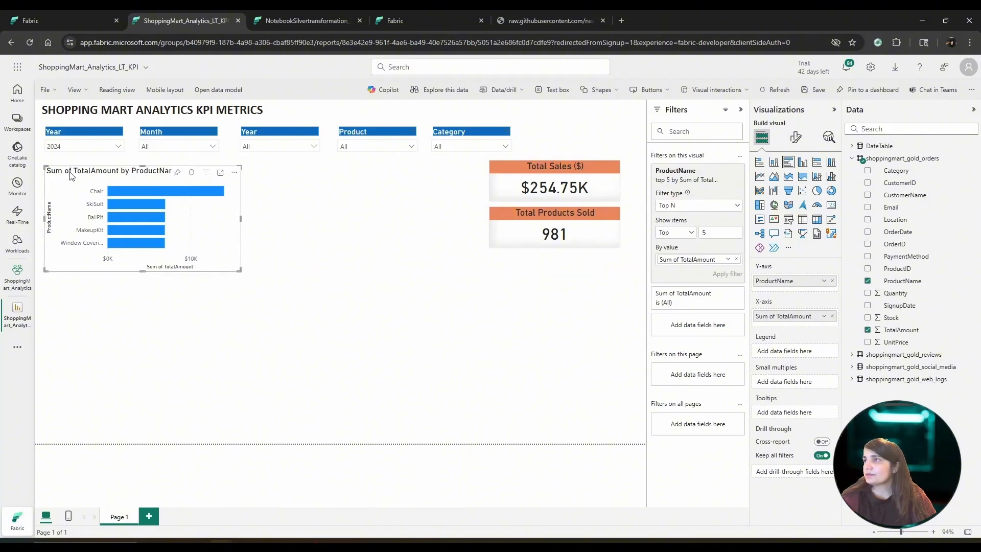
Replace the bar chart's title text with "Top 5 Products by Sales ($)".
{"action": "left_click", "coordinate": [801, 141]}
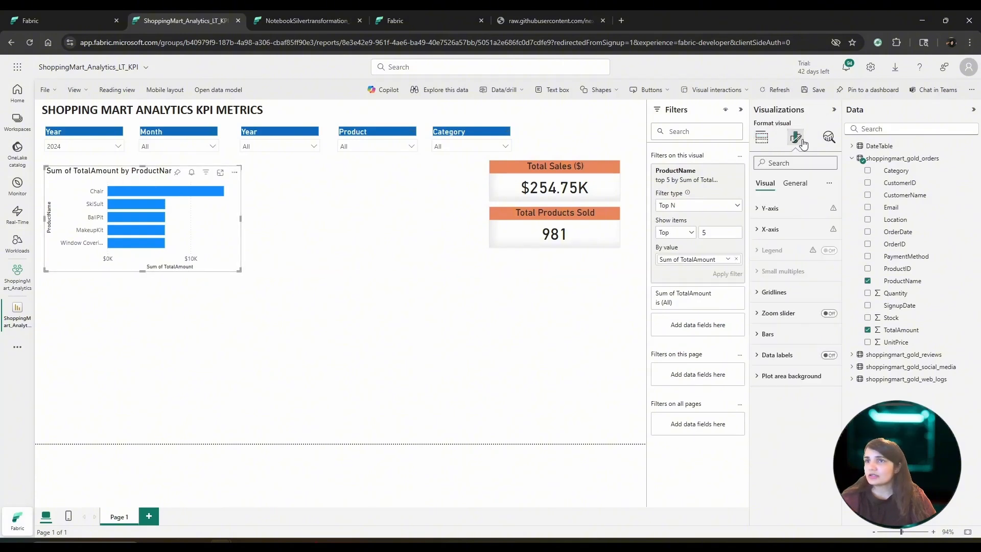
{"action": "left_click", "coordinate": [795, 182]}
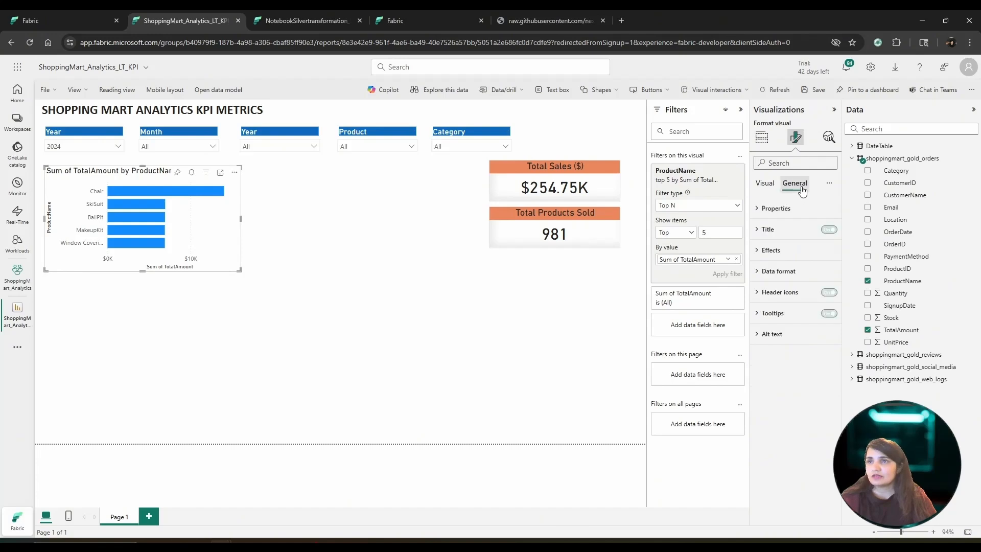
{"action": "left_click", "coordinate": [788, 230]}
{"action": "left_click", "coordinate": [760, 281]}
{"action": "key", "text": "ctrl+a"}
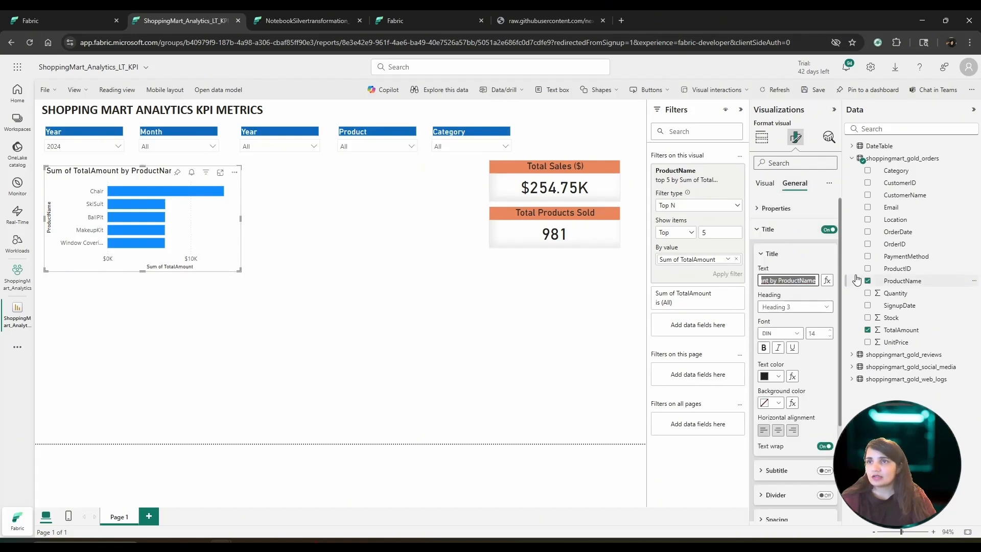
{"action": "key", "text": "BackSpace"}
{"action": "type", "text": "Too"}
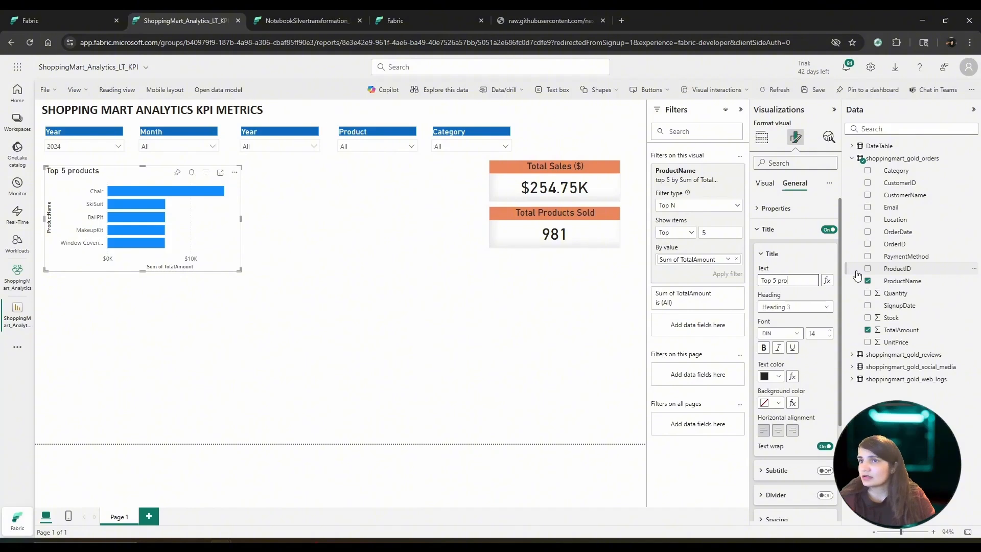
{"action": "type", "text": "Produ"}
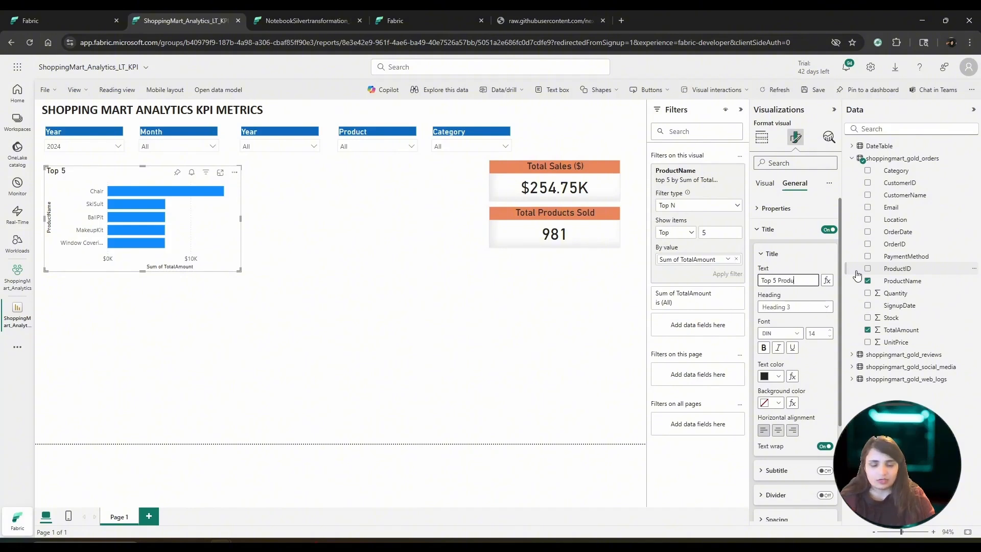
{"action": "type", "text": "cts by S"}
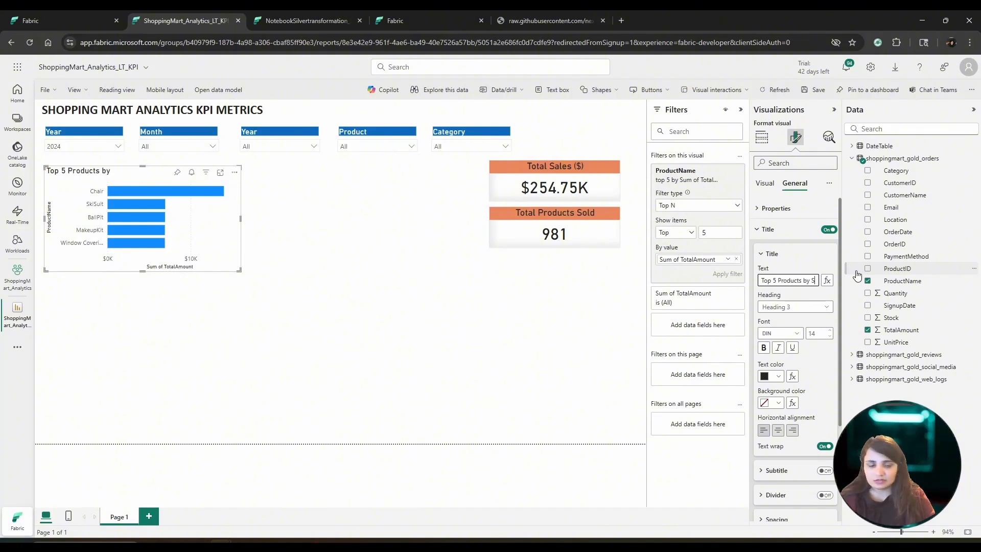
{"action": "type", "text": "ales ("}
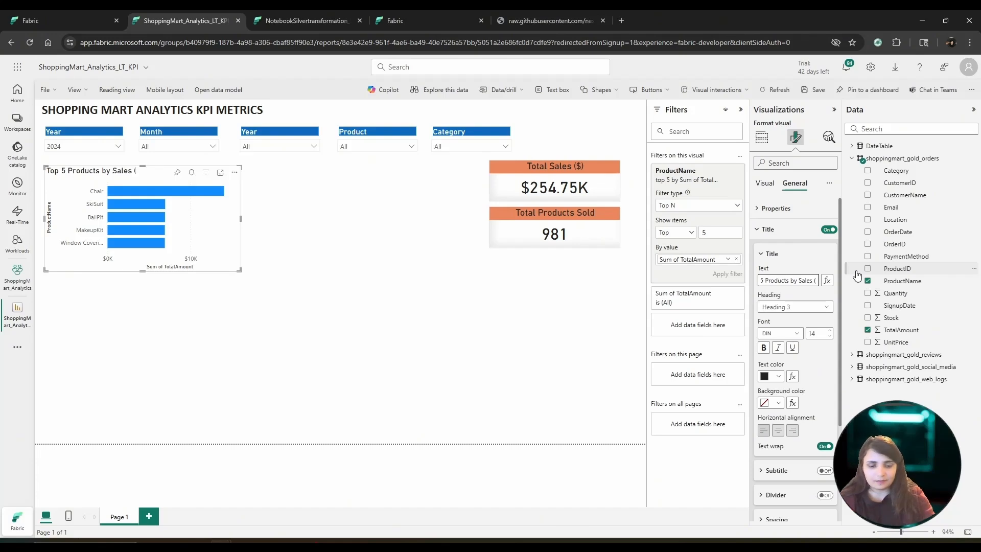
{"action": "type", "text": "$)"}
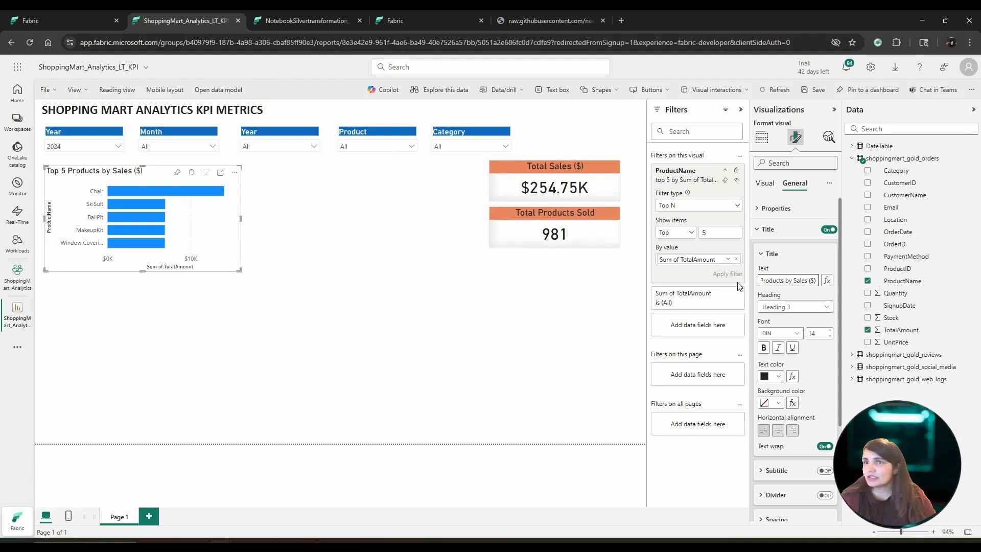
Give the bar chart's title the same orange background as the KPI card headers and centre its text.
{"action": "left_click", "coordinate": [779, 403]}
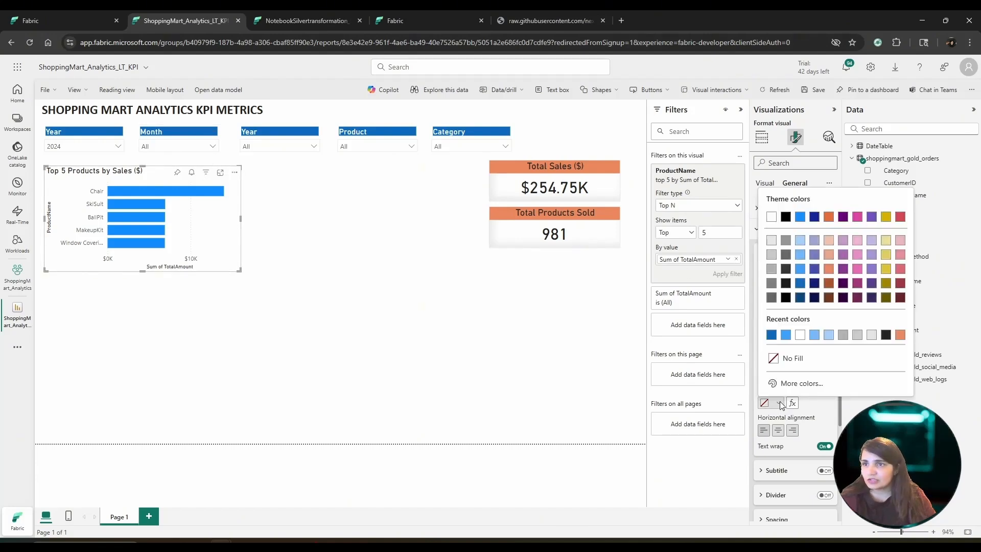
{"action": "left_click", "coordinate": [828, 271]}
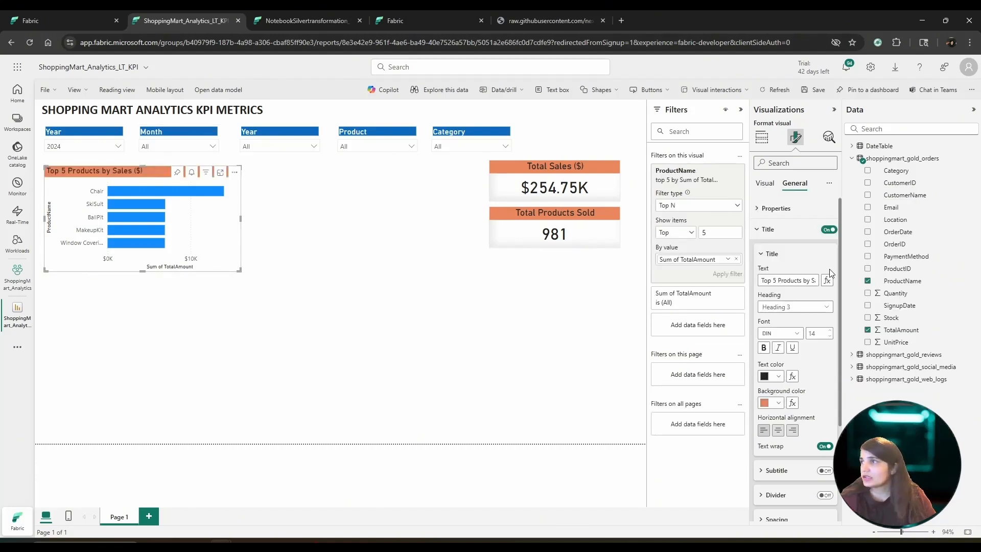
{"action": "left_click", "coordinate": [779, 431]}
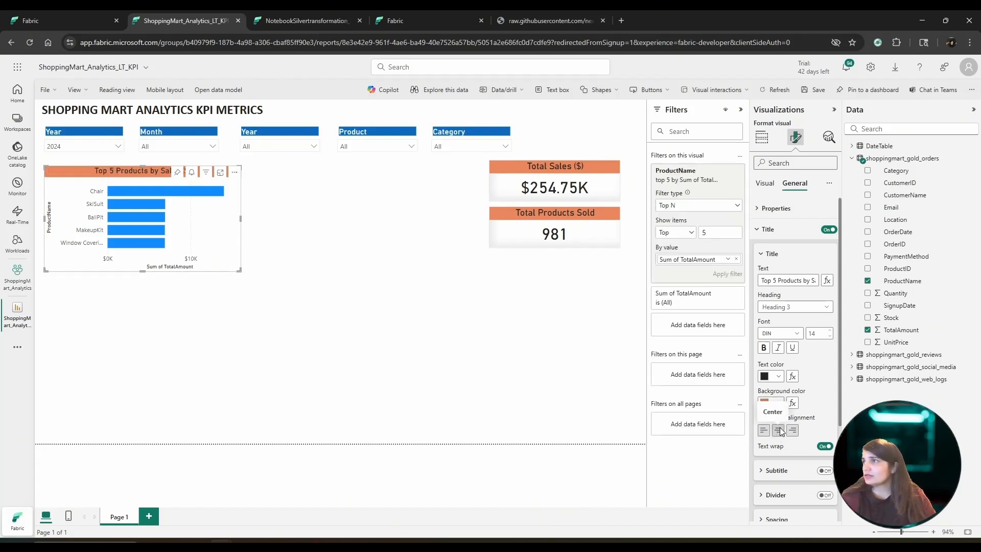
{"action": "left_click", "coordinate": [766, 230]}
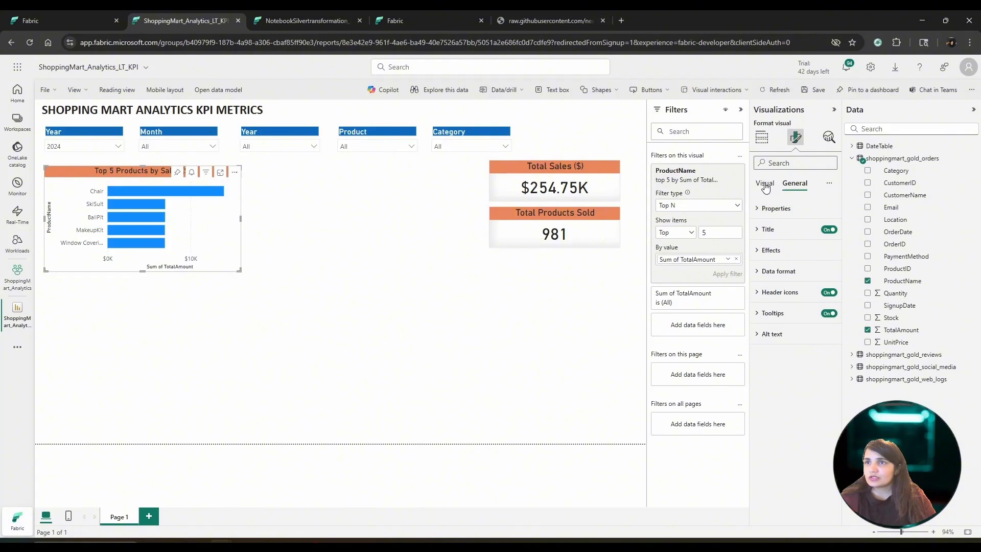
Hide the bar chart's X-axis and Y-axis titles and set the Y-axis values' maximum width to 28%.
{"action": "left_click", "coordinate": [764, 185]}
{"action": "left_click", "coordinate": [769, 229]}
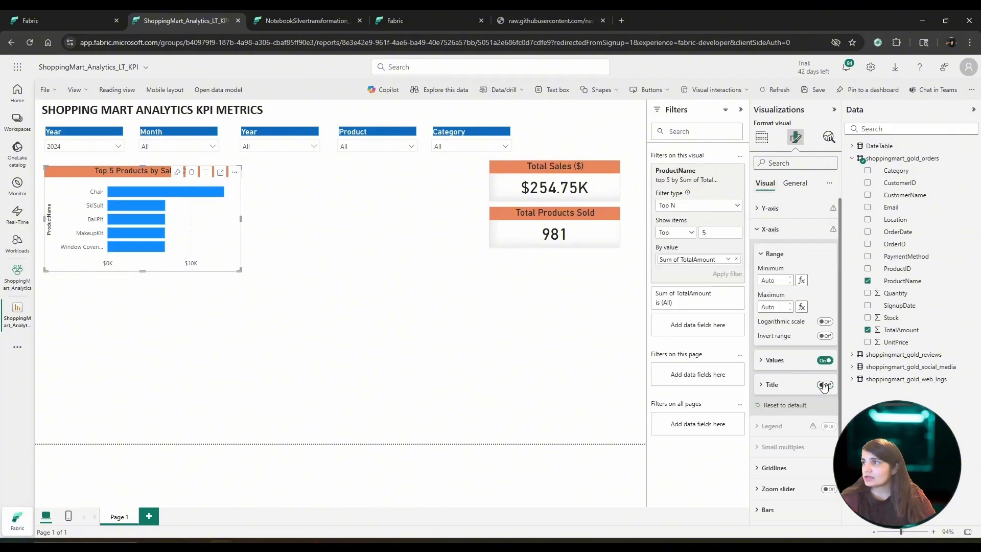
{"action": "left_click", "coordinate": [824, 386]}
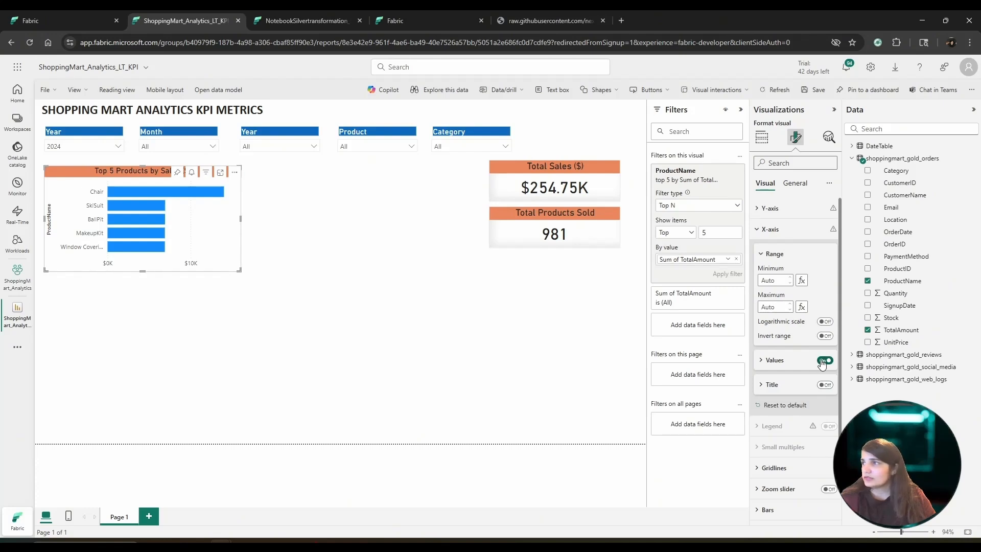
{"action": "left_click", "coordinate": [763, 226]}
{"action": "left_click", "coordinate": [764, 208]}
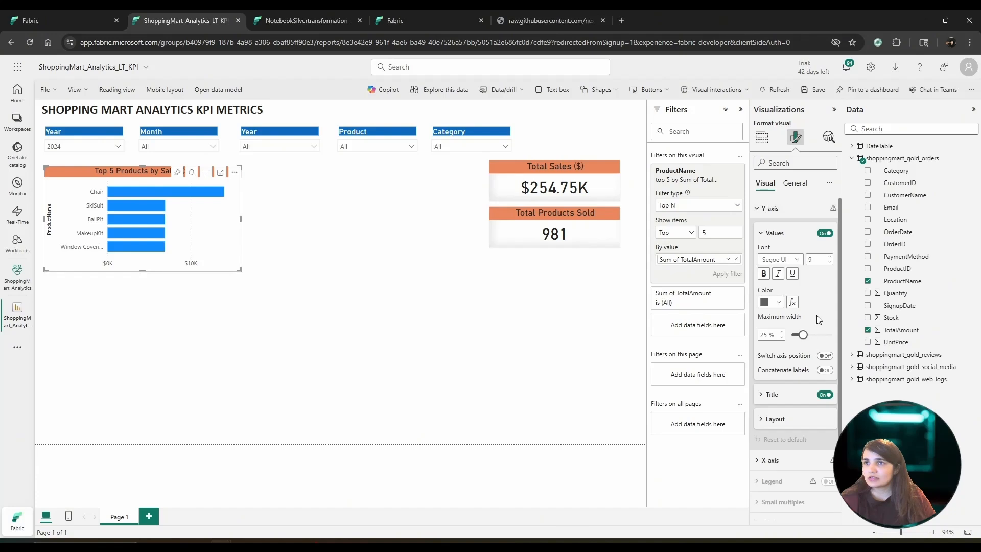
{"action": "left_click", "coordinate": [823, 397]}
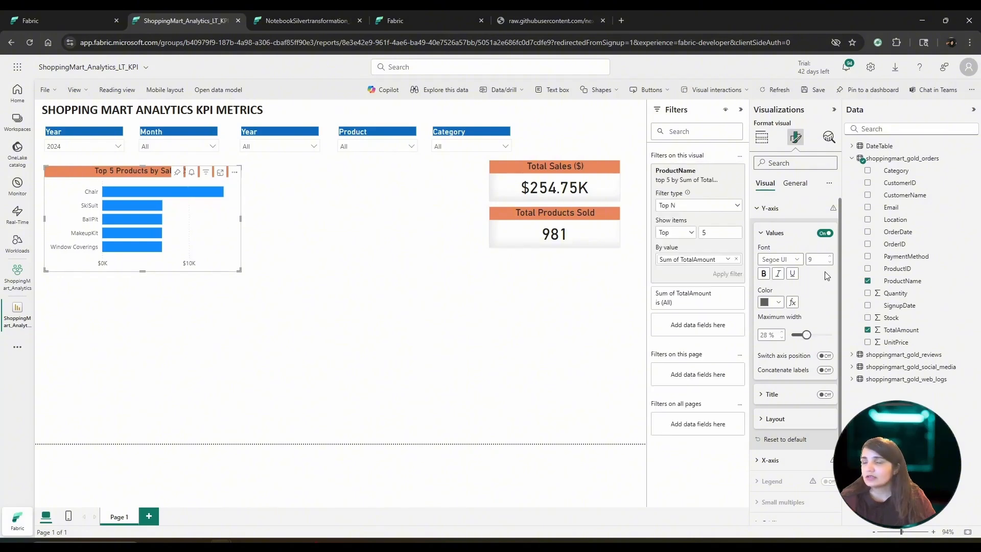
Format the bar chart's Y-axis values in Calibri at size 10.
{"action": "left_click", "coordinate": [765, 274]}
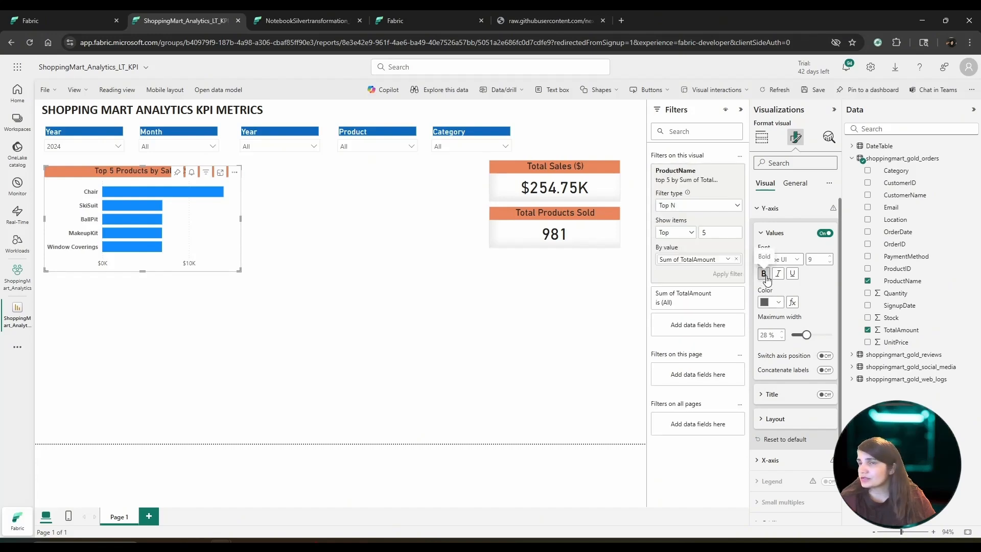
{"action": "left_click", "coordinate": [765, 274]}
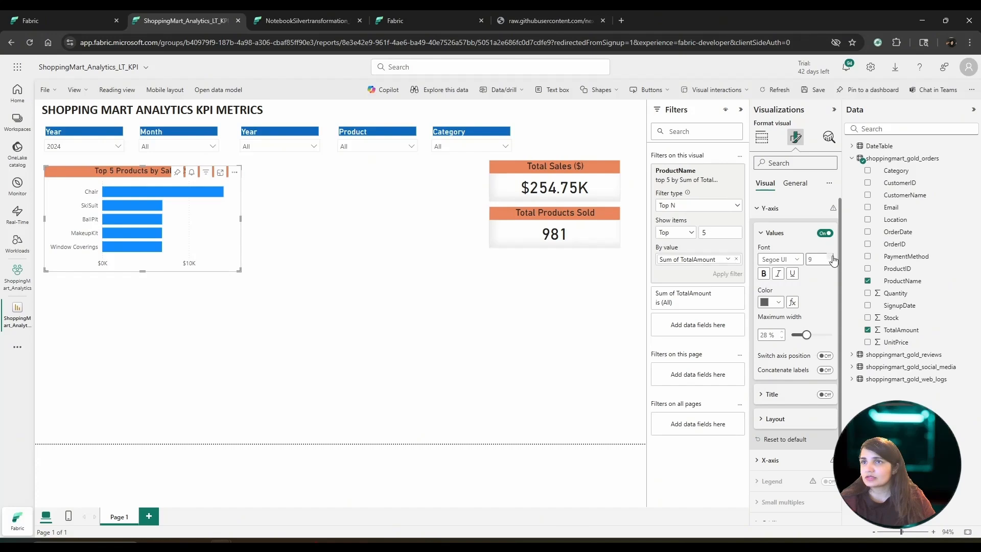
{"action": "left_click", "coordinate": [779, 259]}
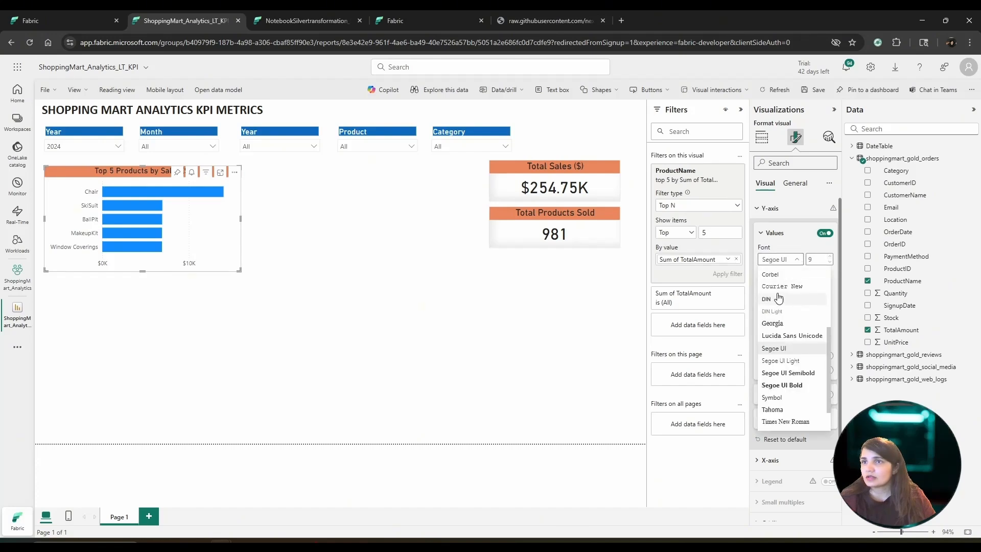
{"action": "scroll", "coordinate": [778, 298], "scroll_direction": "up", "scroll_amount": 3}
{"action": "left_click", "coordinate": [785, 297]}
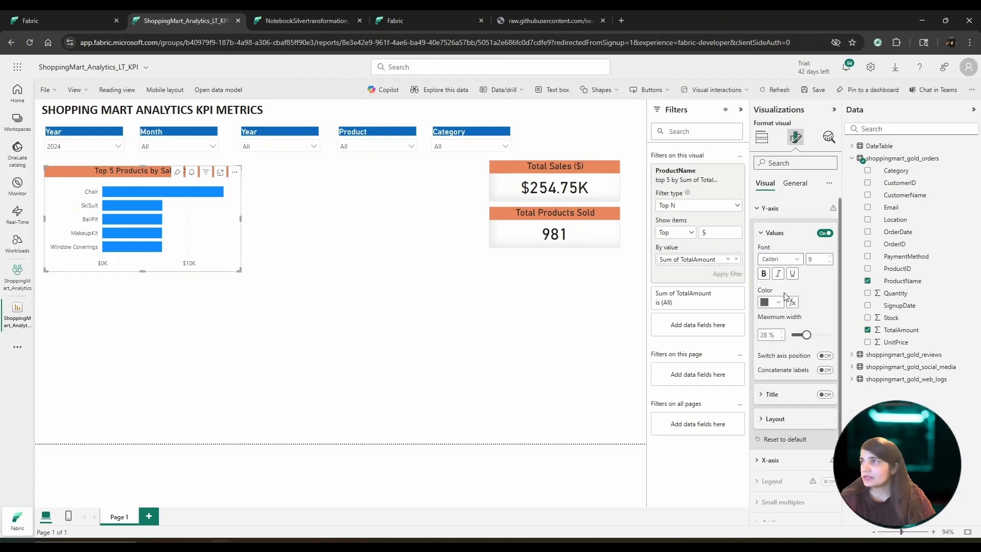
{"action": "left_click", "coordinate": [765, 274]}
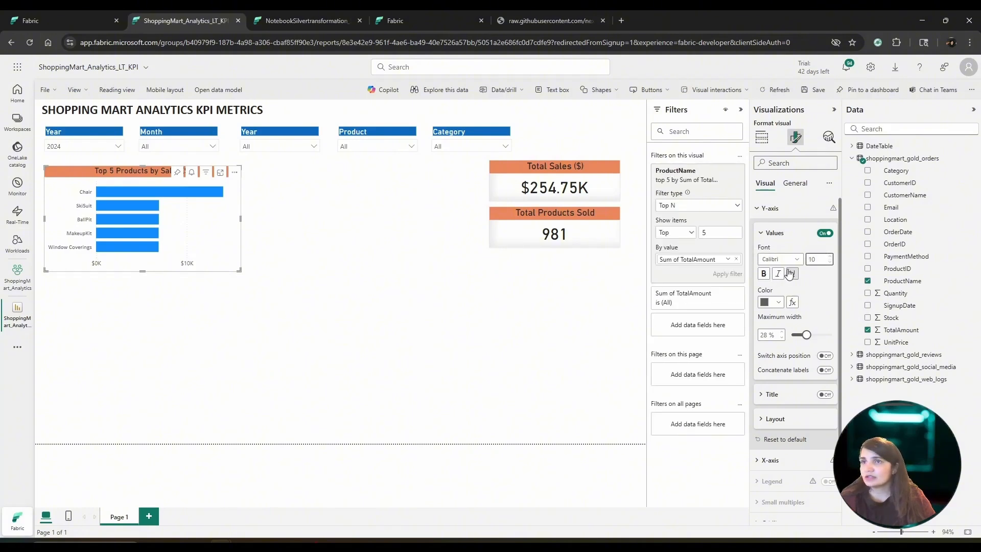
{"action": "left_click", "coordinate": [767, 235]}
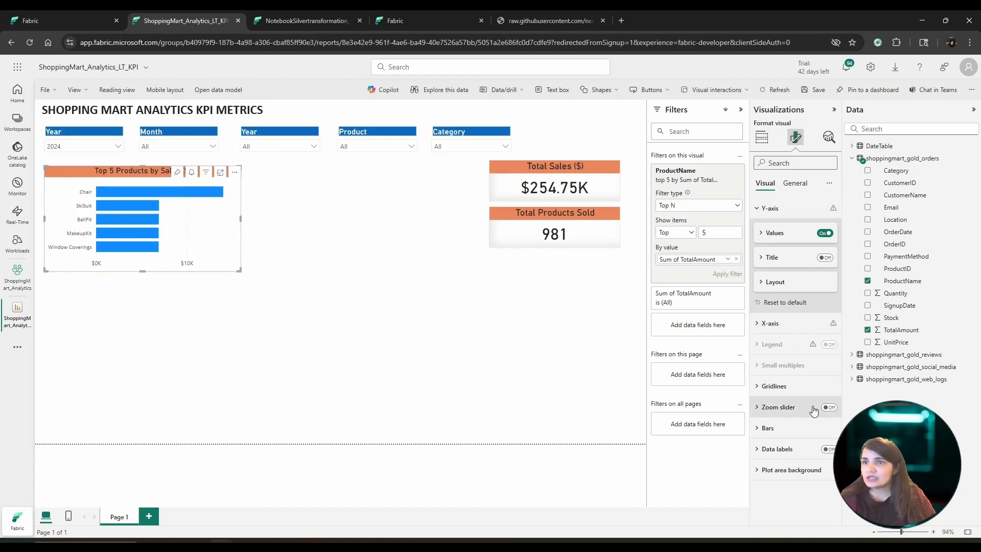
Turn off the bar chart's vertical gridlines and turn on its data labels.
{"action": "left_click", "coordinate": [771, 386]}
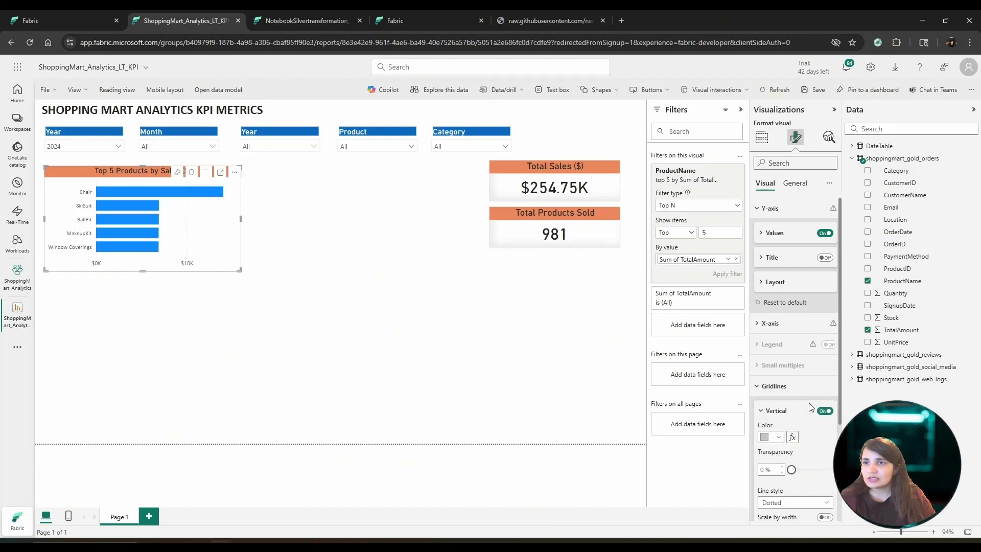
{"action": "left_click", "coordinate": [824, 411]}
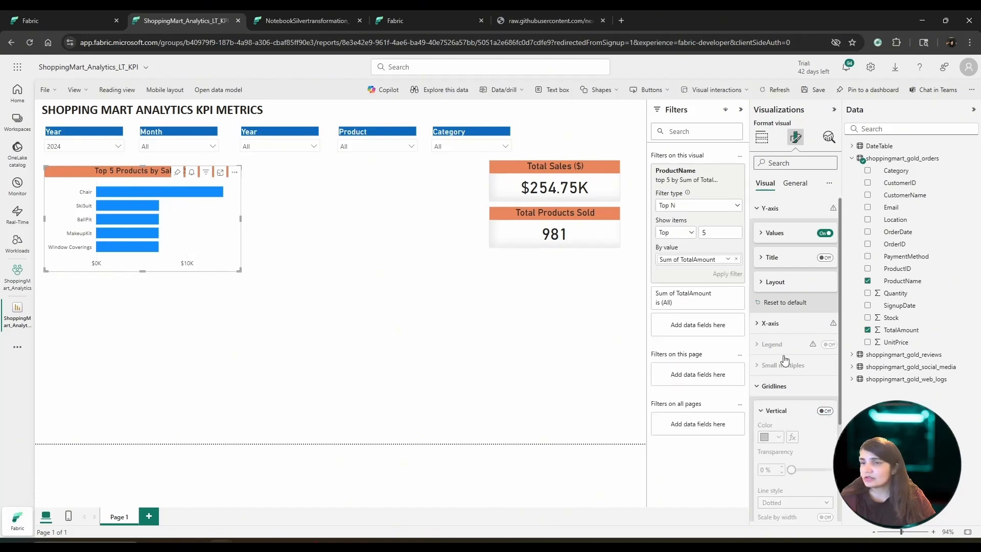
{"action": "left_click", "coordinate": [768, 389]}
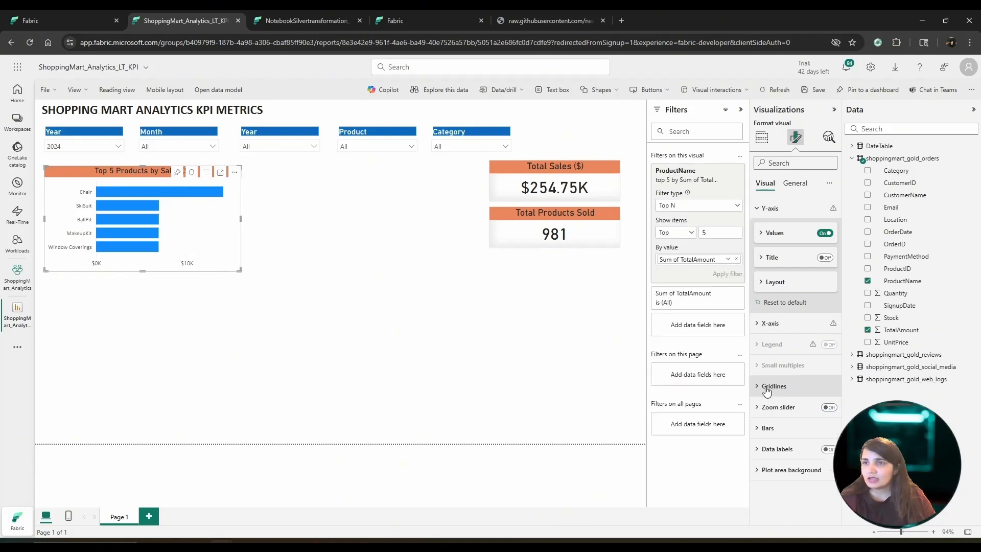
{"action": "left_click", "coordinate": [828, 450]}
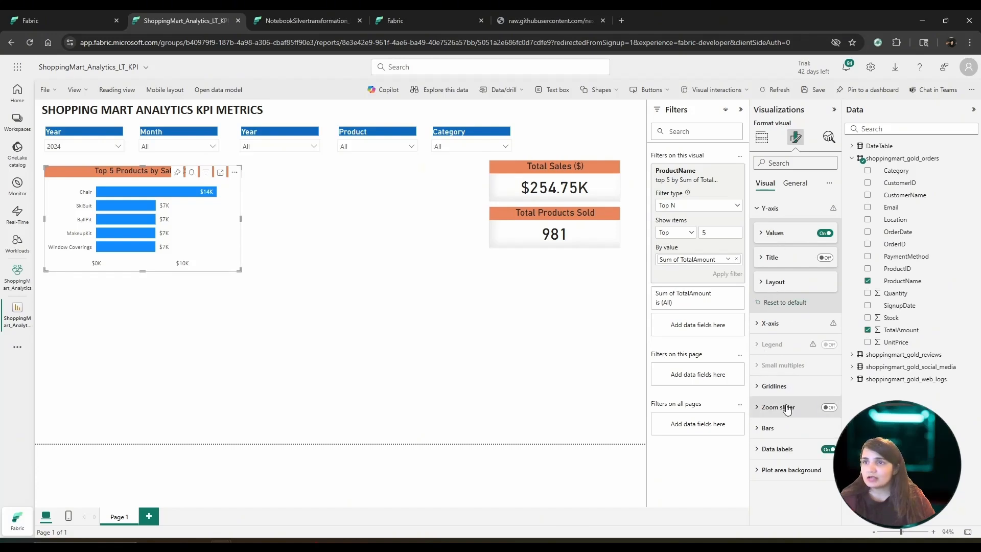
Recolour all bars in the top products chart with the darker blue used in the slicer headers.
{"action": "left_click", "coordinate": [779, 433]}
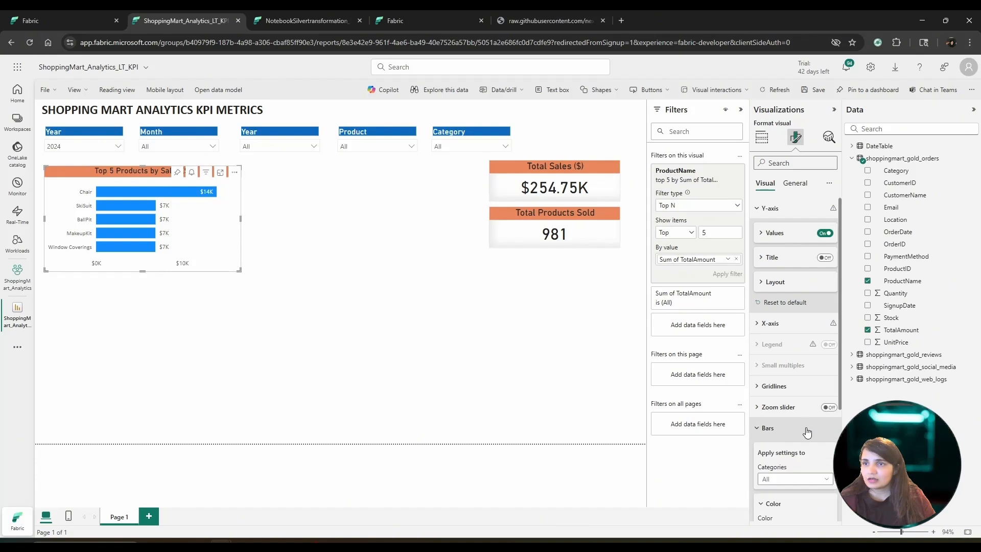
{"action": "scroll", "coordinate": [804, 431], "scroll_direction": "down", "scroll_amount": 2}
{"action": "left_click", "coordinate": [781, 427]}
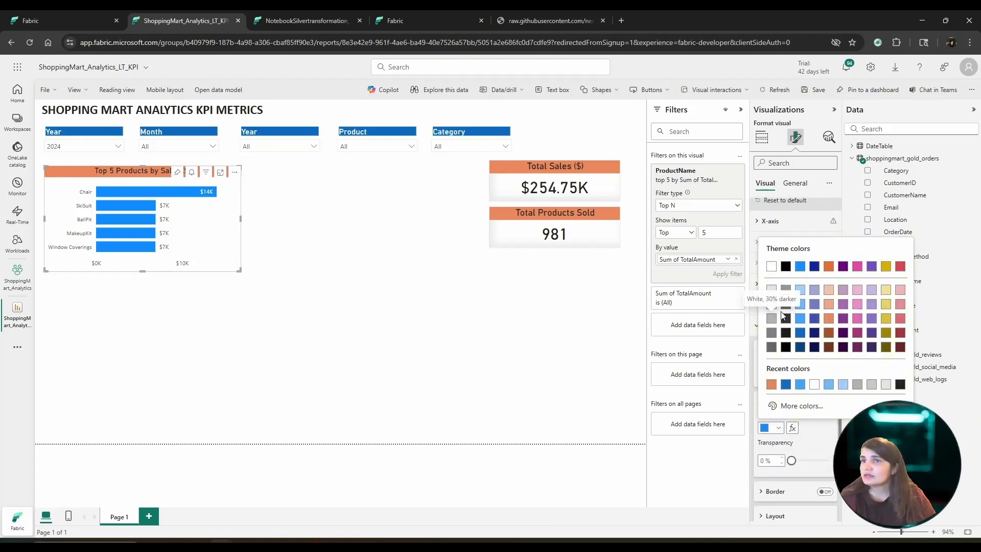
{"action": "left_click", "coordinate": [802, 334]}
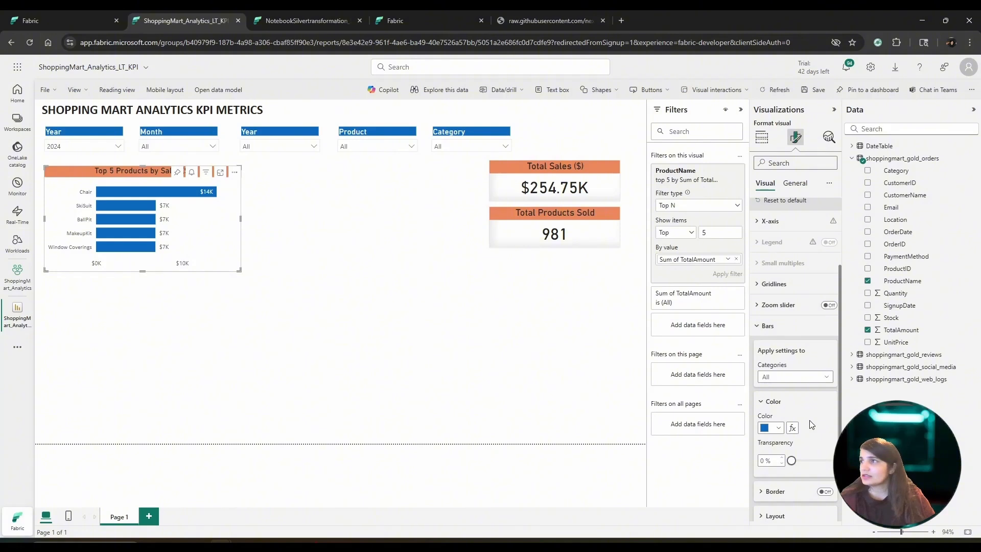
{"action": "scroll", "coordinate": [811, 425], "scroll_direction": "down", "scroll_amount": 5}
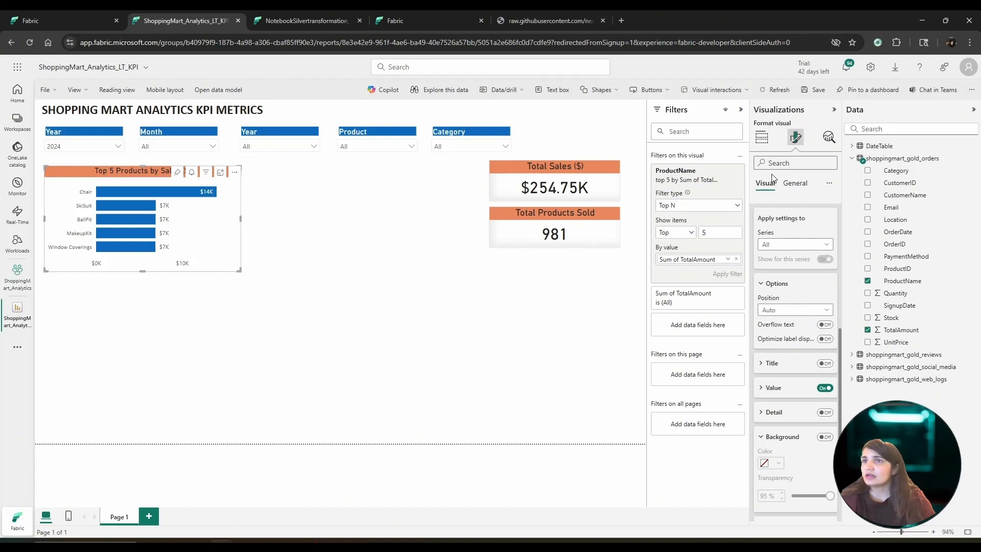
Convert the top products bar chart to a table and add Category between ProductName and Sum of TotalAmount.
{"action": "left_click", "coordinate": [763, 139]}
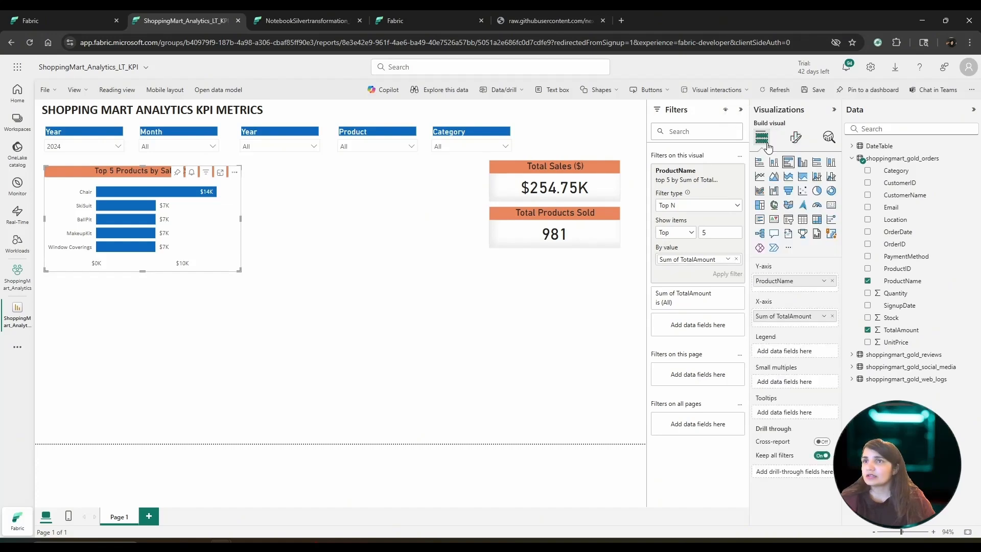
{"action": "left_click", "coordinate": [805, 223]}
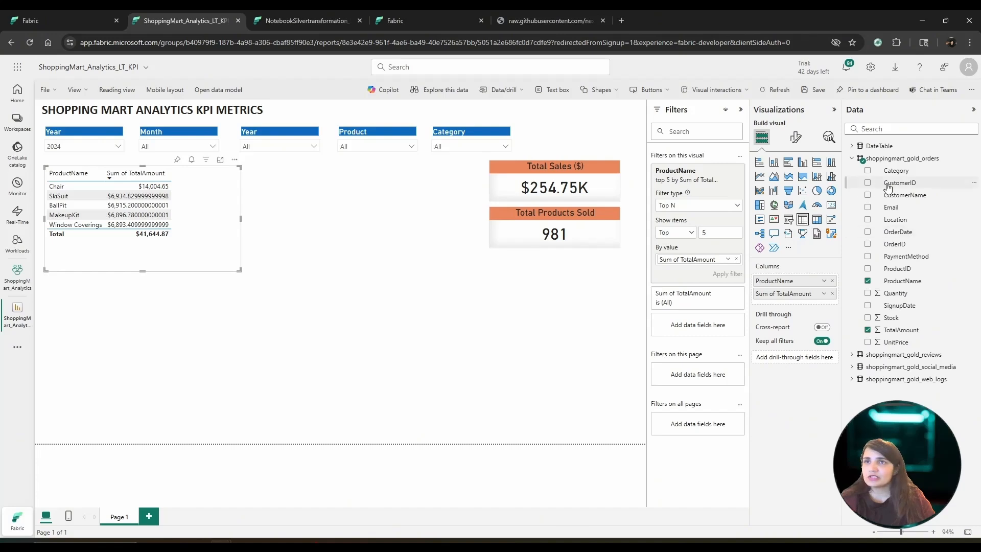
{"action": "left_click_drag", "start_coordinate": [895, 171], "coordinate": [802, 290]}
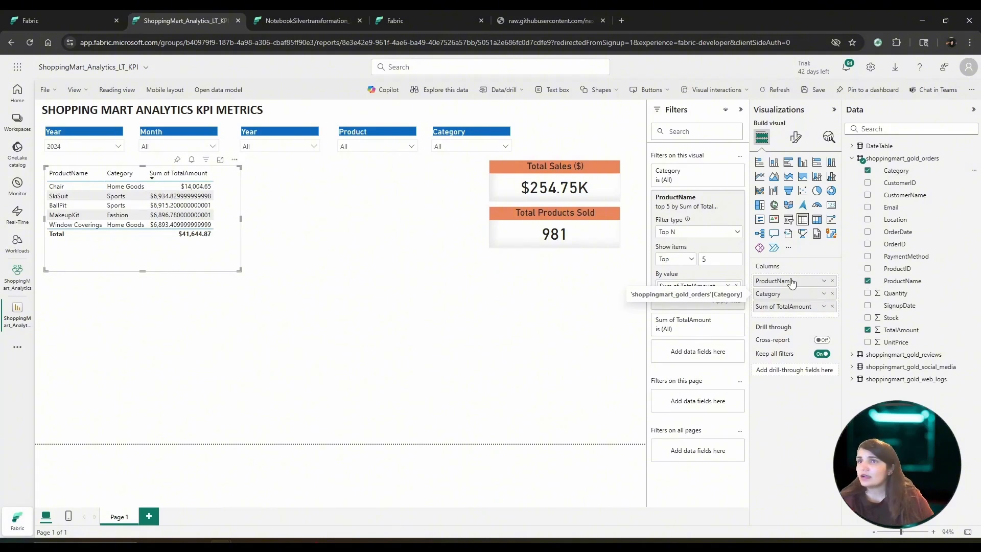
Turn on the title of the top products table.
{"action": "left_click", "coordinate": [795, 137]}
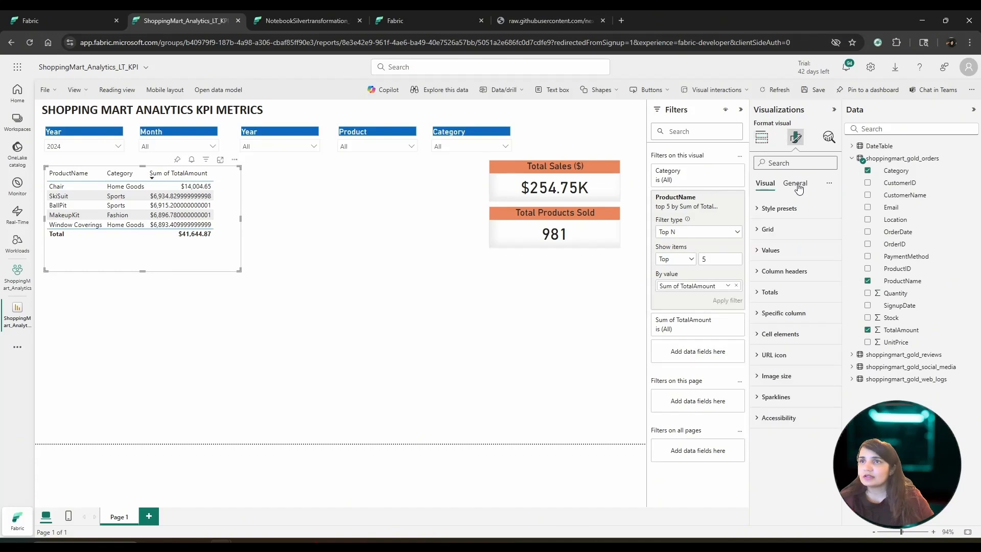
{"action": "left_click", "coordinate": [799, 188]}
{"action": "left_click", "coordinate": [787, 230]}
{"action": "left_click", "coordinate": [829, 230]}
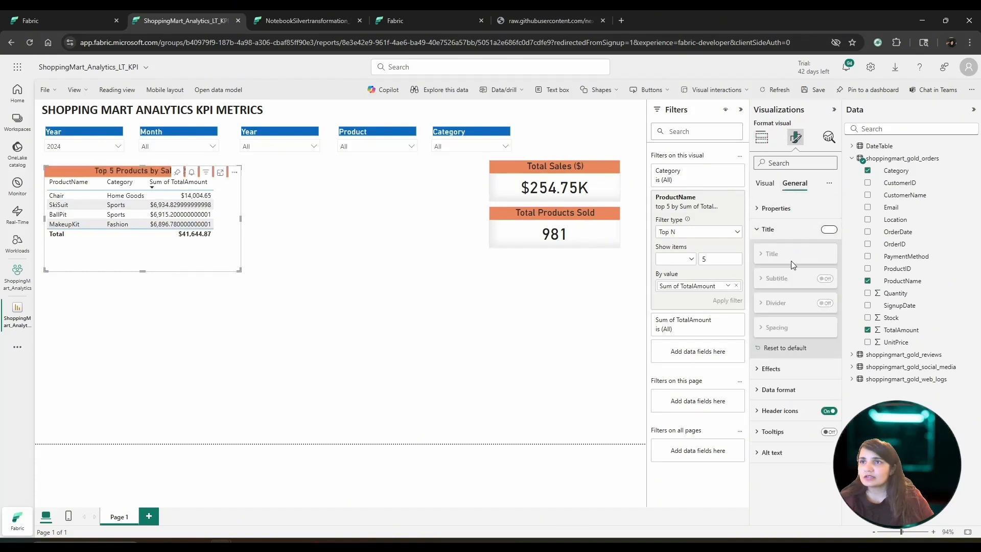
{"action": "left_click", "coordinate": [791, 255]}
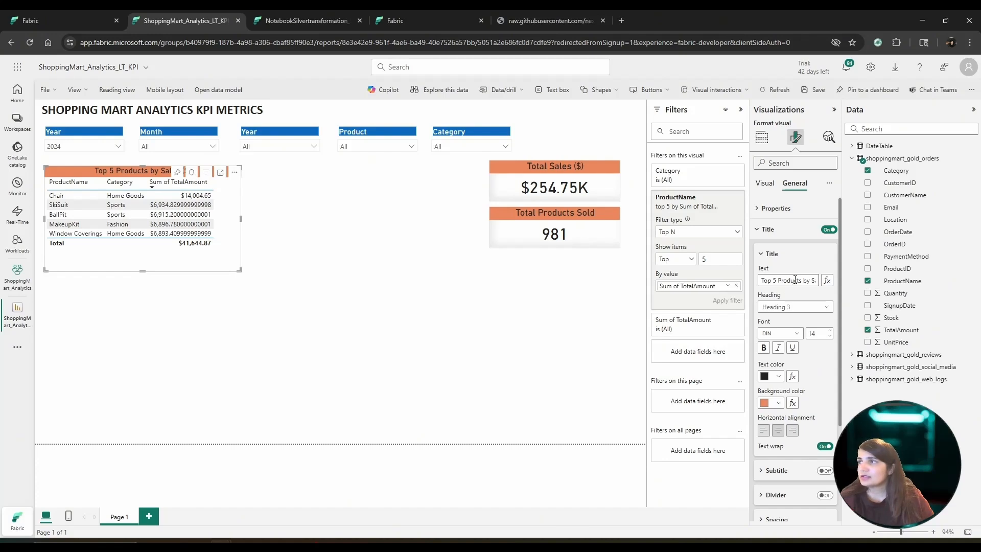
{"action": "left_click", "coordinate": [774, 229]}
{"action": "left_click", "coordinate": [771, 185]}
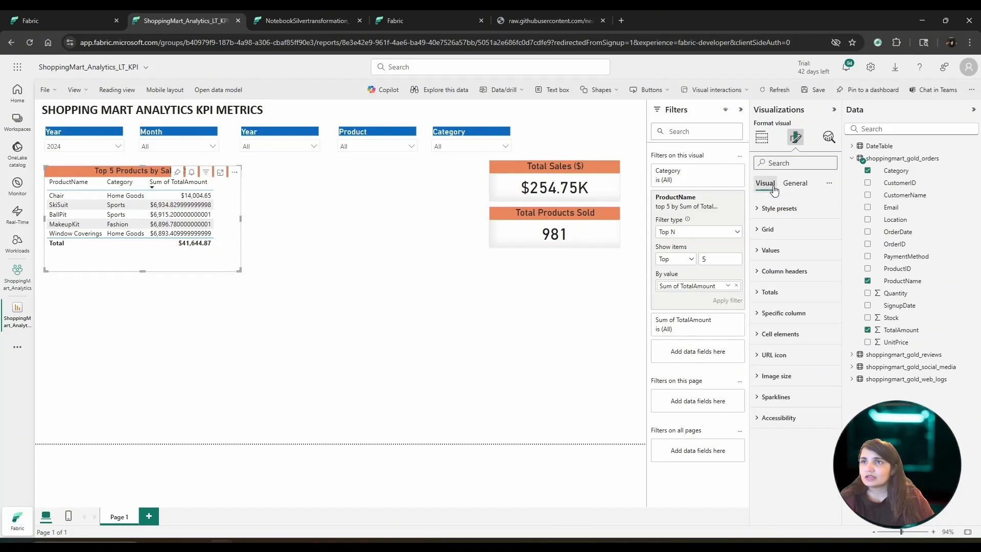
{"action": "left_click", "coordinate": [762, 139]}
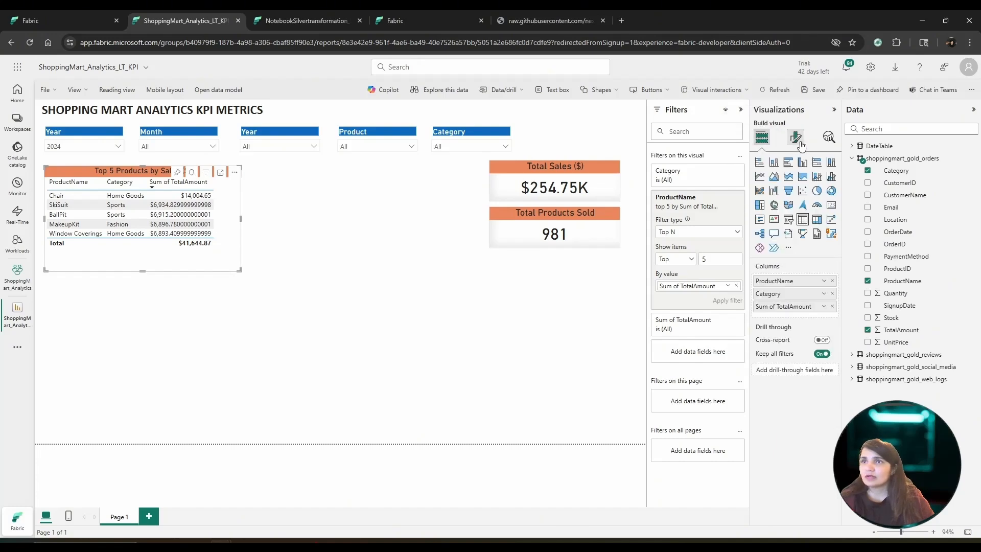
Format Sum of TotalAmount in the top products table as $ American English currency with 2 decimal places.
{"action": "left_click", "coordinate": [795, 137]}
{"action": "left_click", "coordinate": [794, 183]}
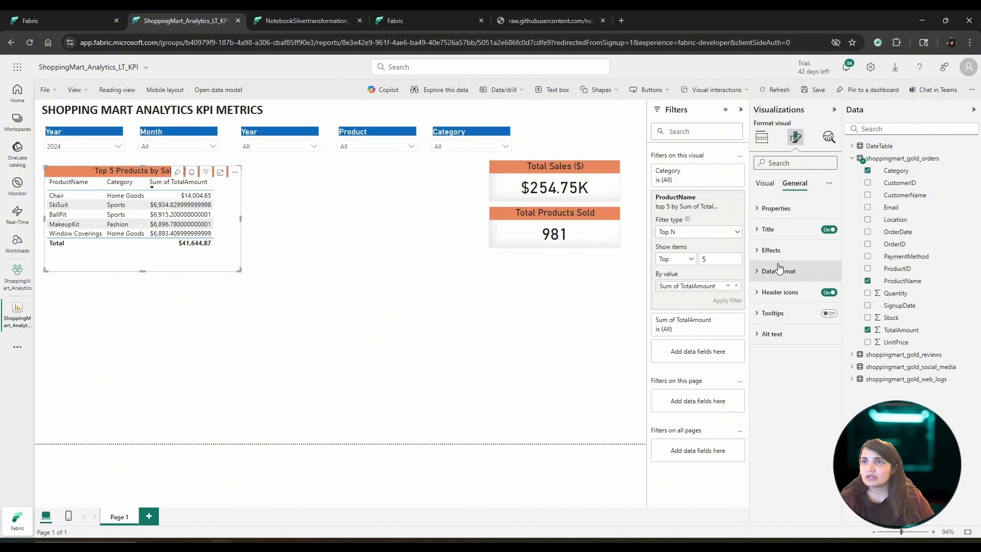
{"action": "left_click", "coordinate": [779, 274]}
{"action": "left_click", "coordinate": [800, 312]}
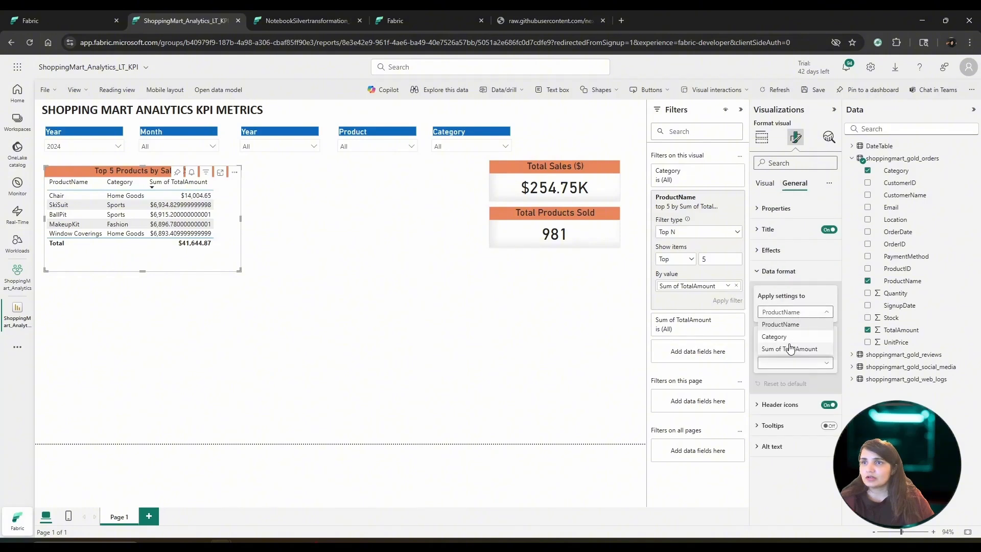
{"action": "left_click", "coordinate": [789, 348]}
{"action": "left_click", "coordinate": [771, 363]}
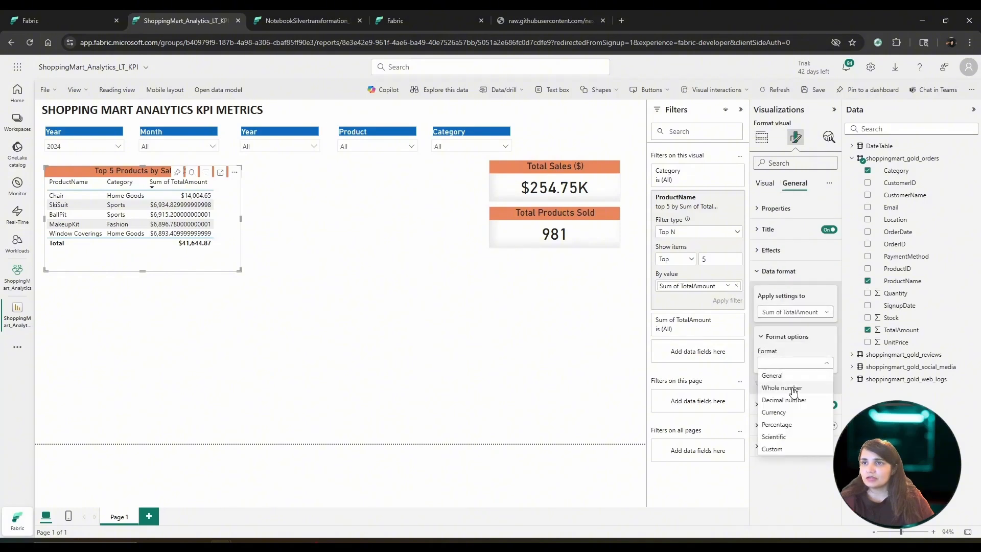
{"action": "left_click", "coordinate": [784, 413]}
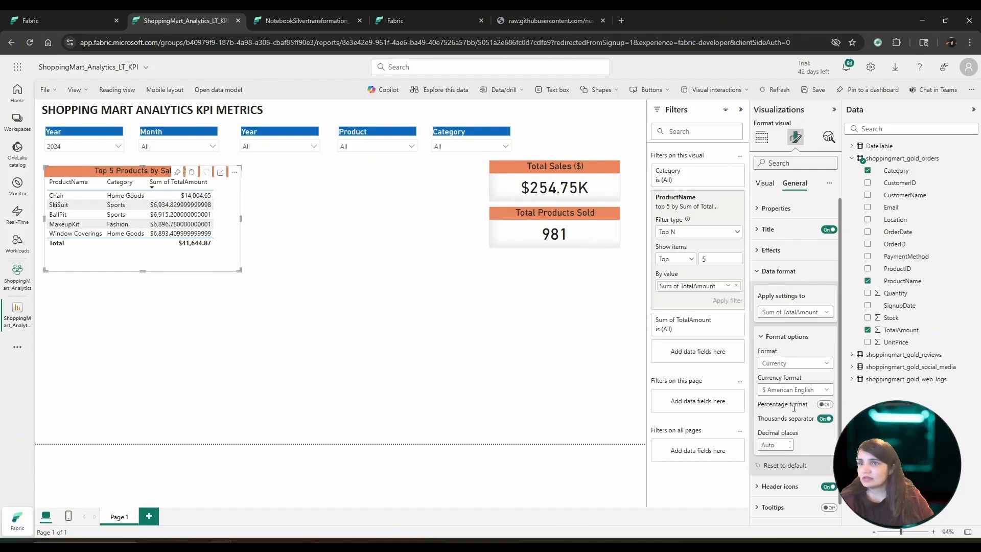
{"action": "left_click", "coordinate": [791, 444]}
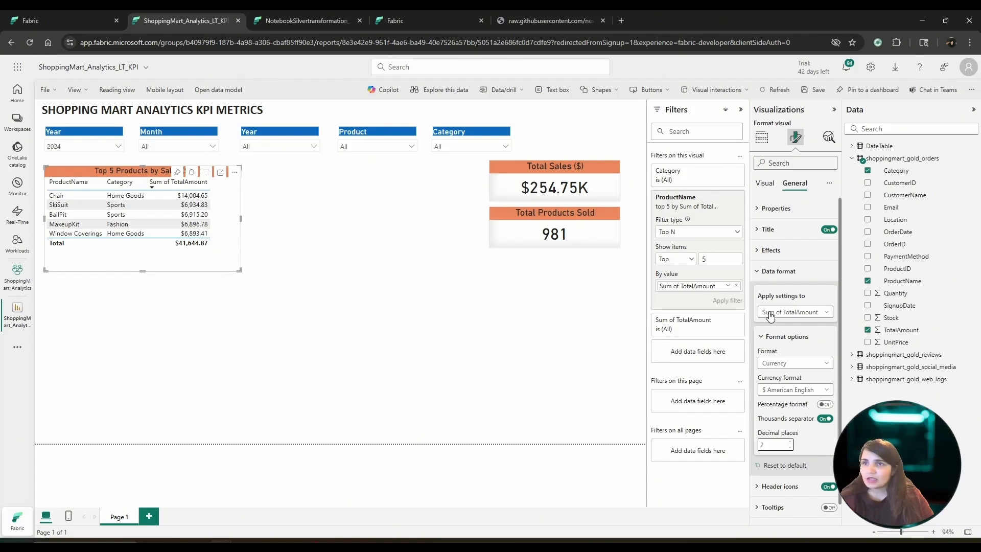
{"action": "left_click", "coordinate": [760, 279]}
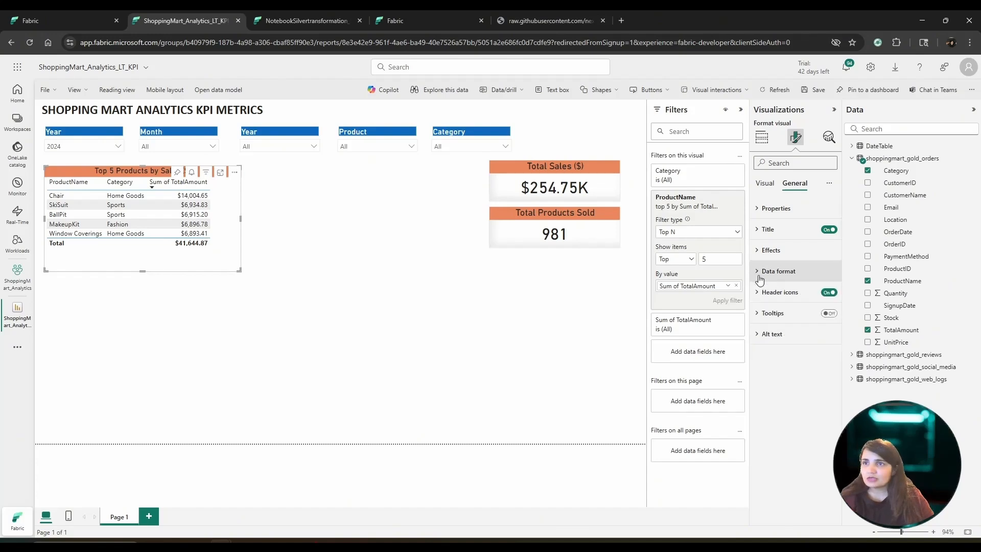
Turn off the totals row of the top products table and shorten the table to just below its last product row.
{"action": "left_click", "coordinate": [765, 185]}
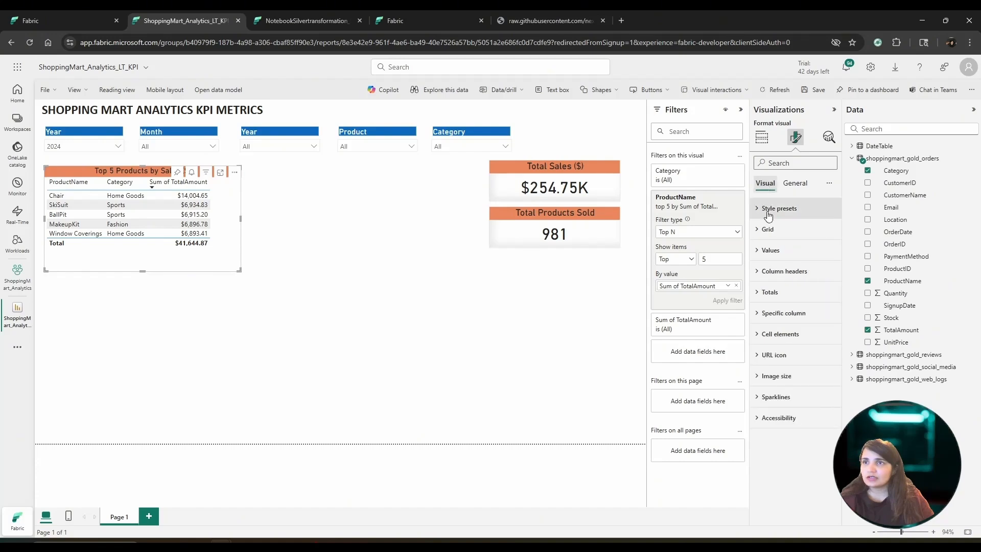
{"action": "left_click", "coordinate": [785, 341]}
{"action": "left_click", "coordinate": [782, 334]}
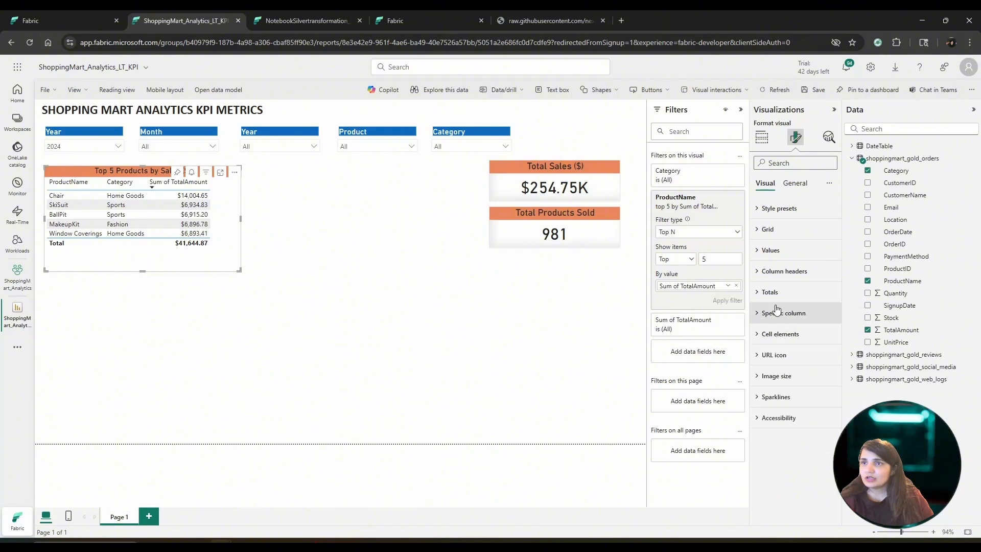
{"action": "left_click", "coordinate": [767, 292]}
{"action": "left_click", "coordinate": [824, 318]}
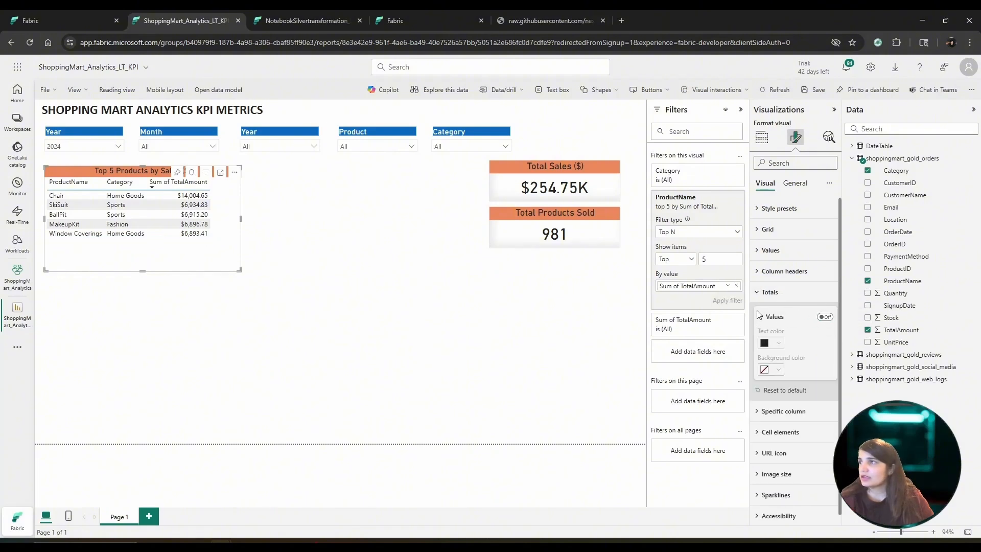
{"action": "left_click", "coordinate": [760, 293]}
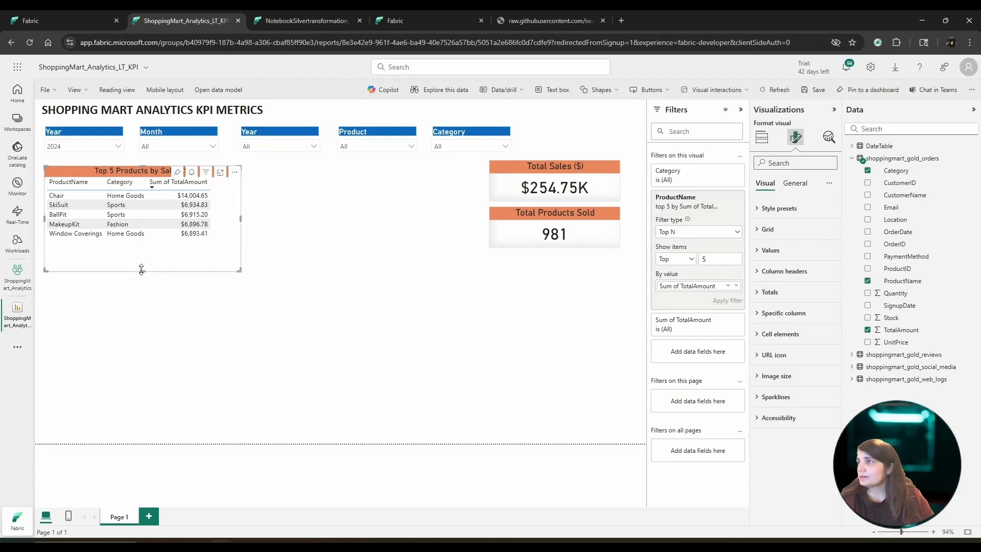
{"action": "left_click_drag", "start_coordinate": [141, 271], "coordinate": [147, 247]}
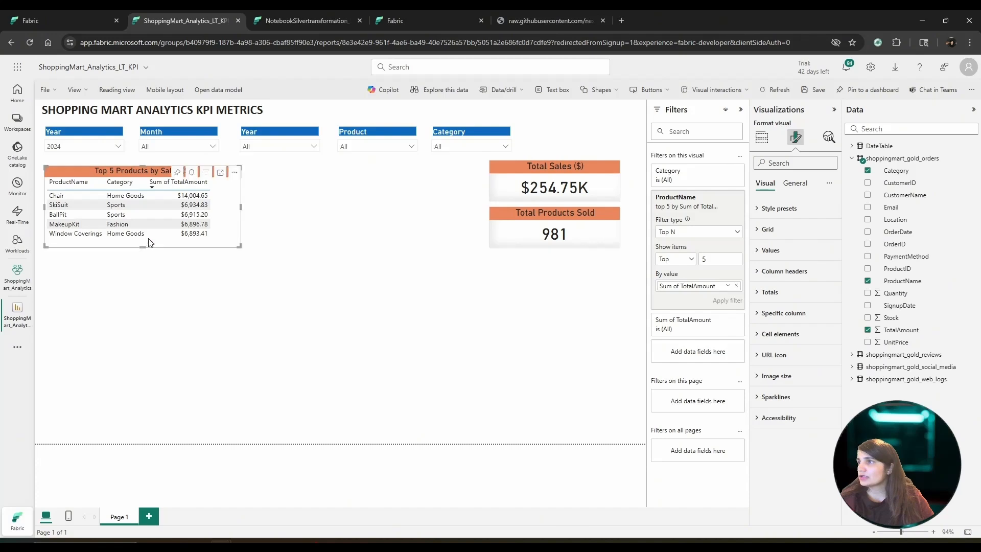
Rename the ProductName column to Product for the top products table only.
{"action": "left_click", "coordinate": [762, 137]}
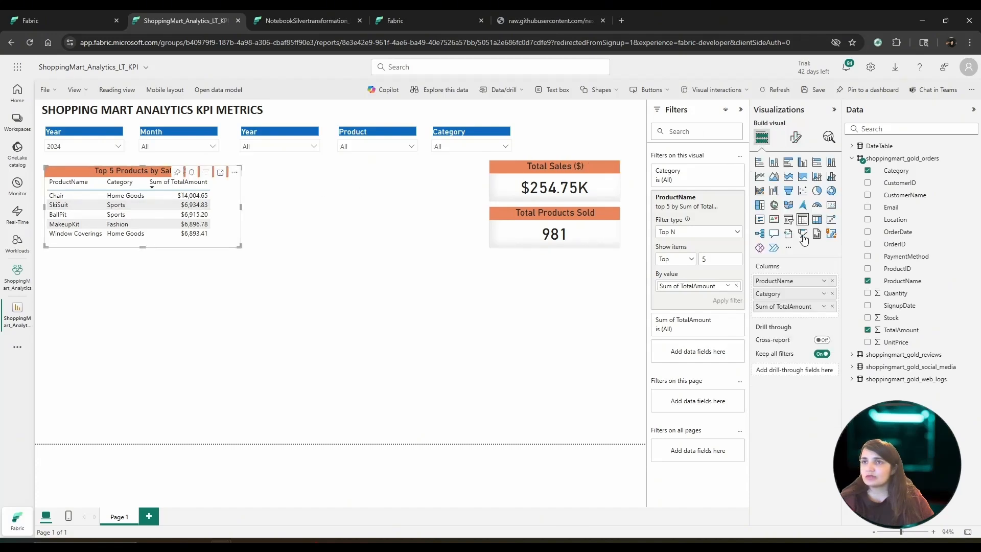
{"action": "left_click", "coordinate": [826, 282]}
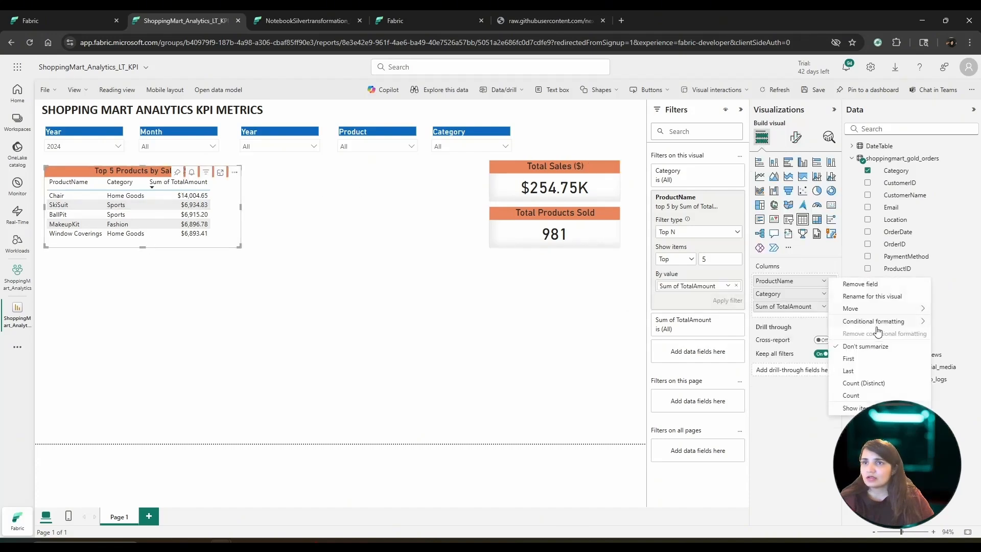
{"action": "left_click", "coordinate": [862, 298]}
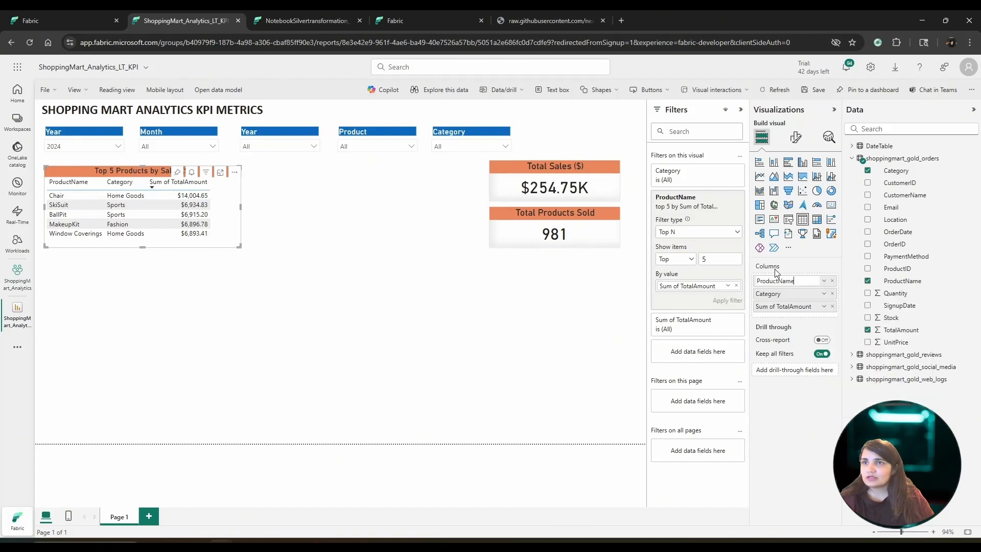
{"action": "left_click_drag", "start_coordinate": [795, 281], "coordinate": [783, 282]}
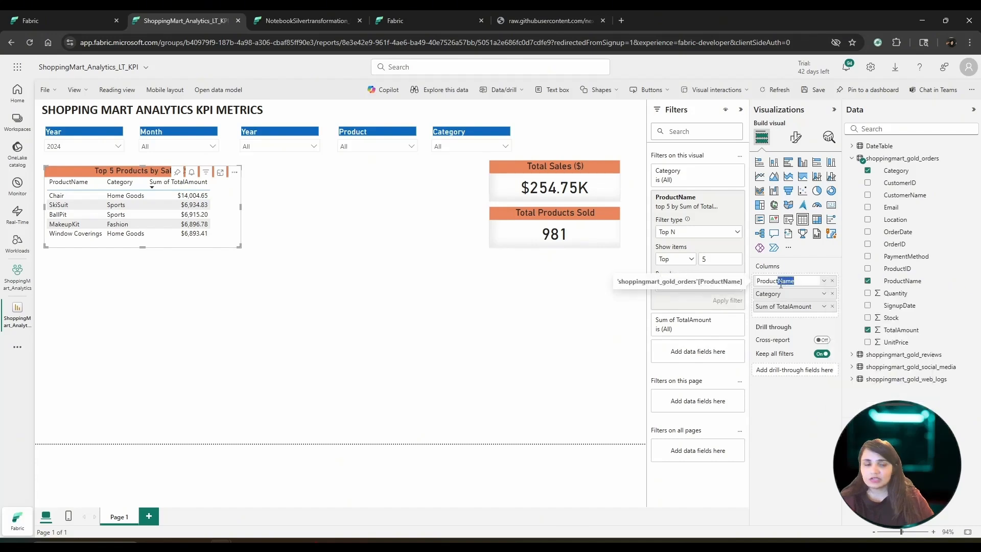
{"action": "key", "text": "BackSpace"}
{"action": "key", "text": "Return"}
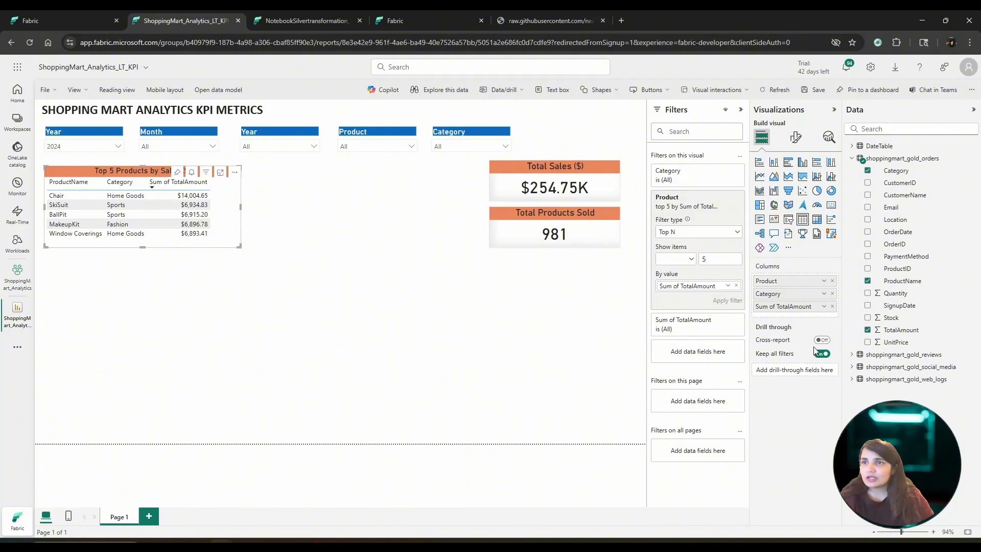
Rename the Sum of TotalAmount column to Sales ($) for the top products table only.
{"action": "left_click", "coordinate": [823, 306]}
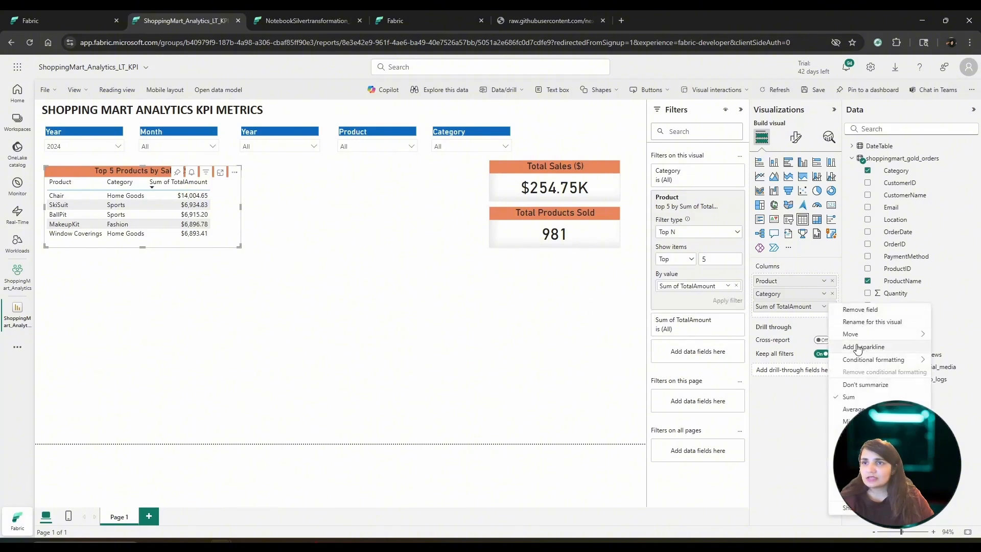
{"action": "left_click", "coordinate": [856, 323]}
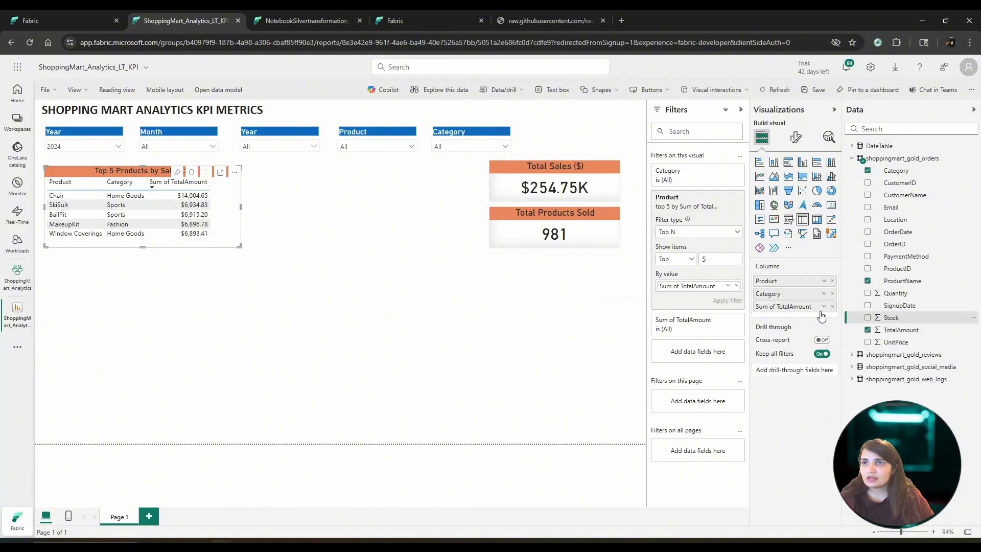
{"action": "left_click", "coordinate": [823, 307]}
{"action": "left_click", "coordinate": [856, 322]}
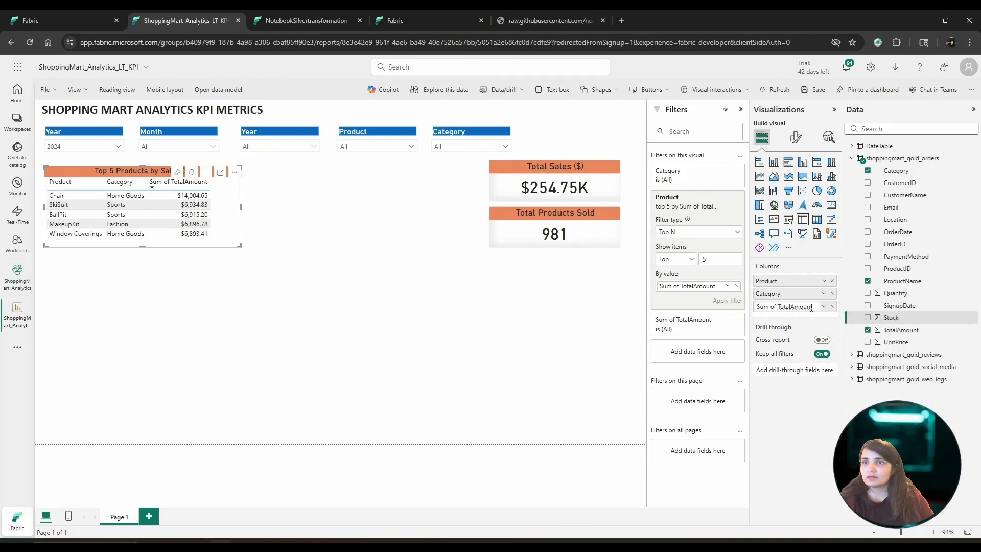
{"action": "left_click_drag", "start_coordinate": [812, 307], "coordinate": [788, 307]}
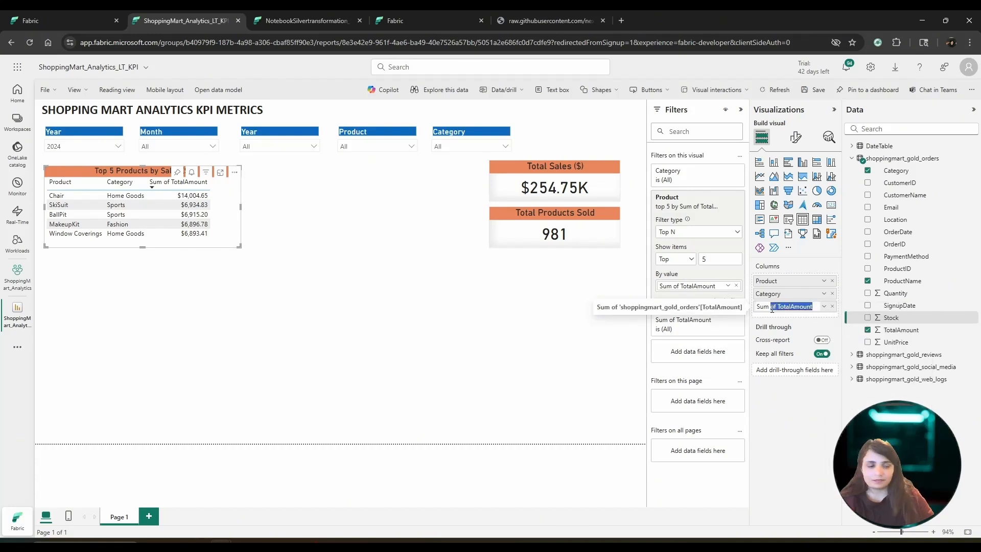
{"action": "key", "text": "BackSpace"}
{"action": "key", "text": "BackSpace"}
{"action": "key", "text": "BackSpace"}
{"action": "key", "text": "BackSpace"}
{"action": "key", "text": "BackSpace"}
{"action": "type", "text": "Sal"}
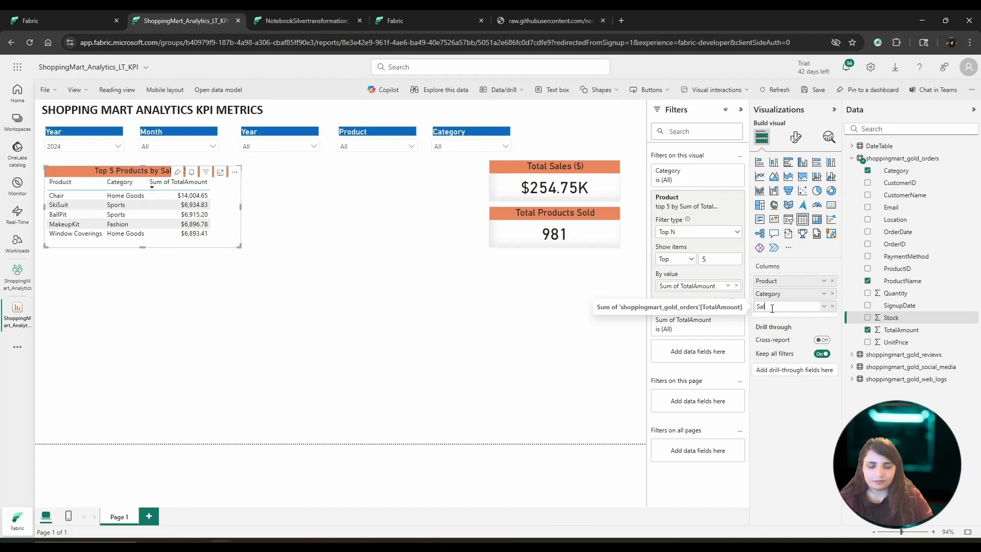
{"action": "type", "text": "es ($)"}
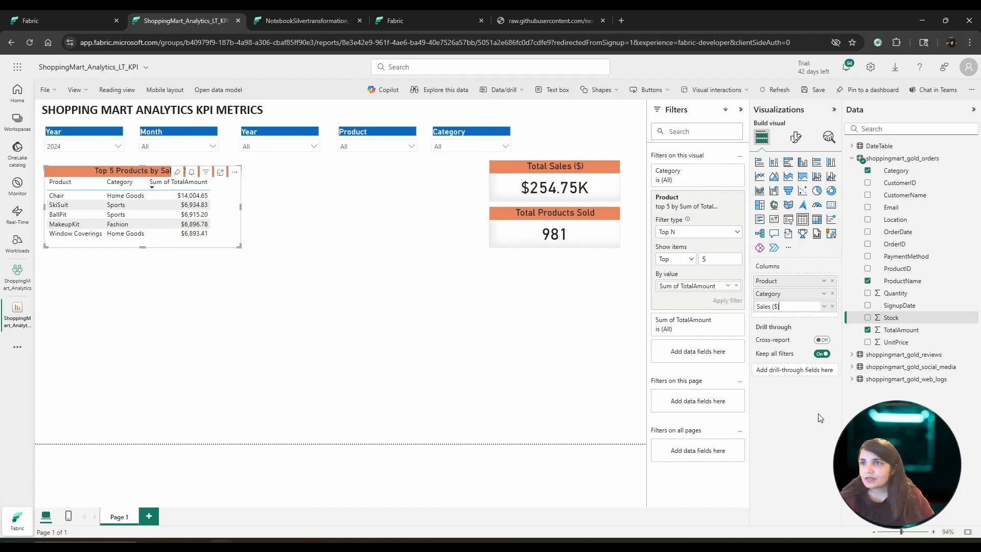
{"action": "key", "text": "Return"}
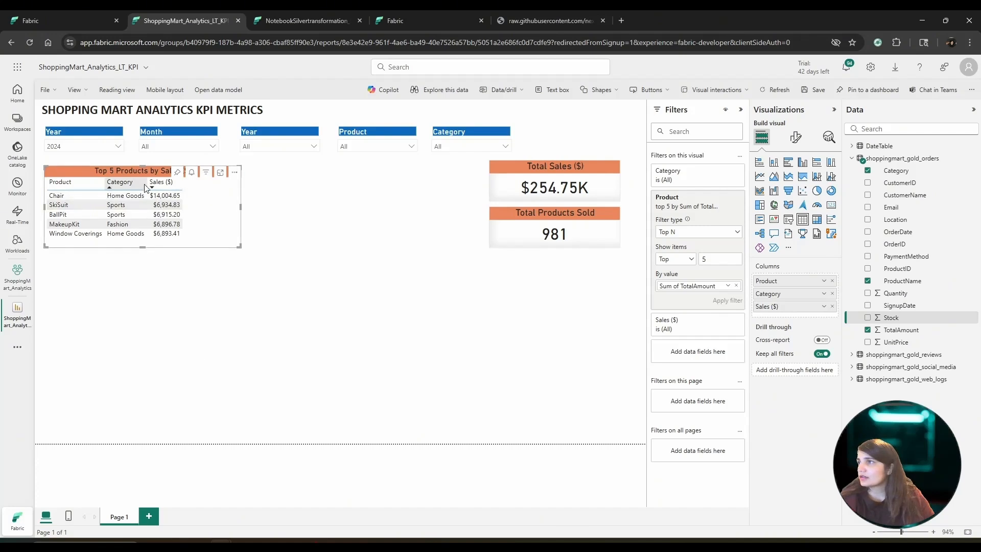
Widen the Product and Category columns so the three columns spread across the top products table's width.
{"action": "left_click_drag", "start_coordinate": [146, 184], "coordinate": [190, 189]}
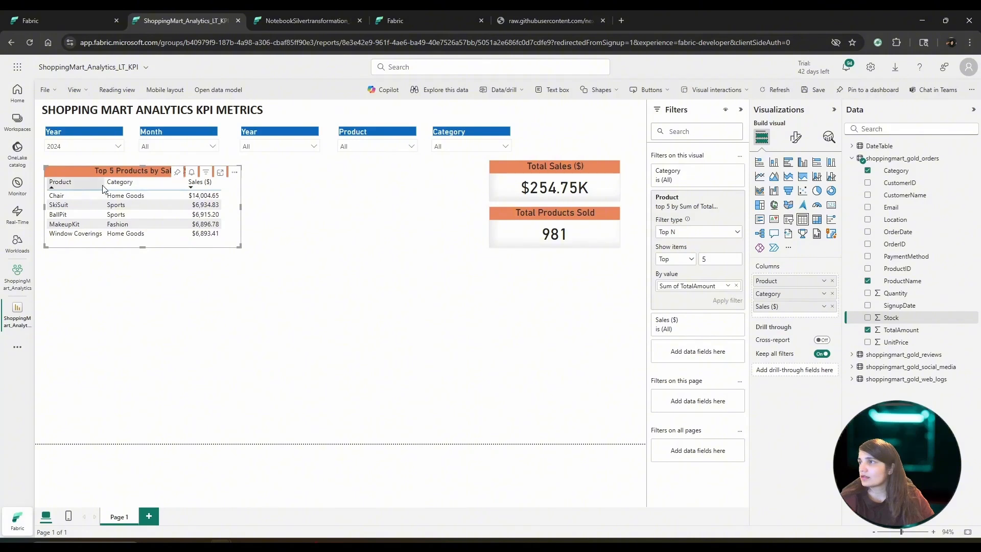
{"action": "left_click_drag", "start_coordinate": [102, 184], "coordinate": [116, 184]}
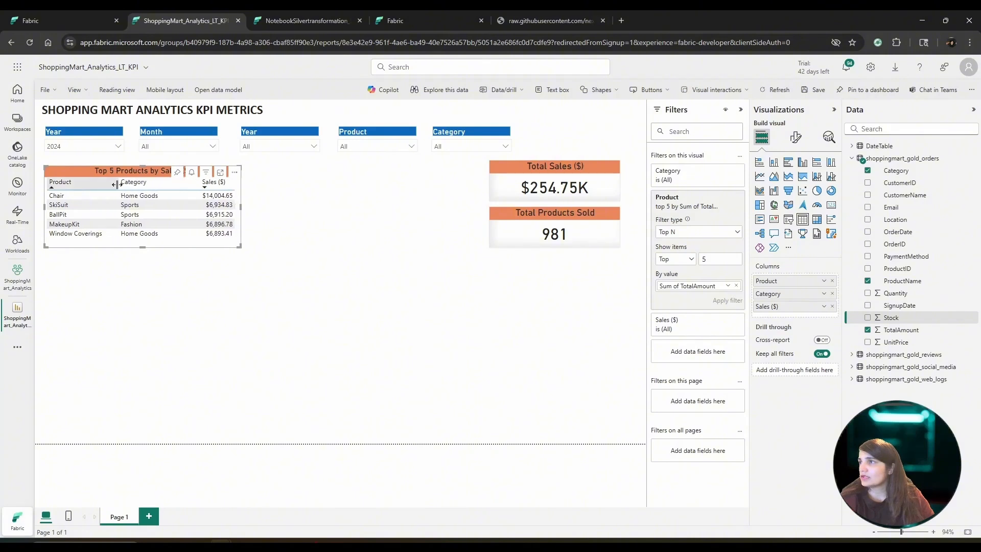
{"action": "left_click_drag", "start_coordinate": [198, 185], "coordinate": [190, 185]}
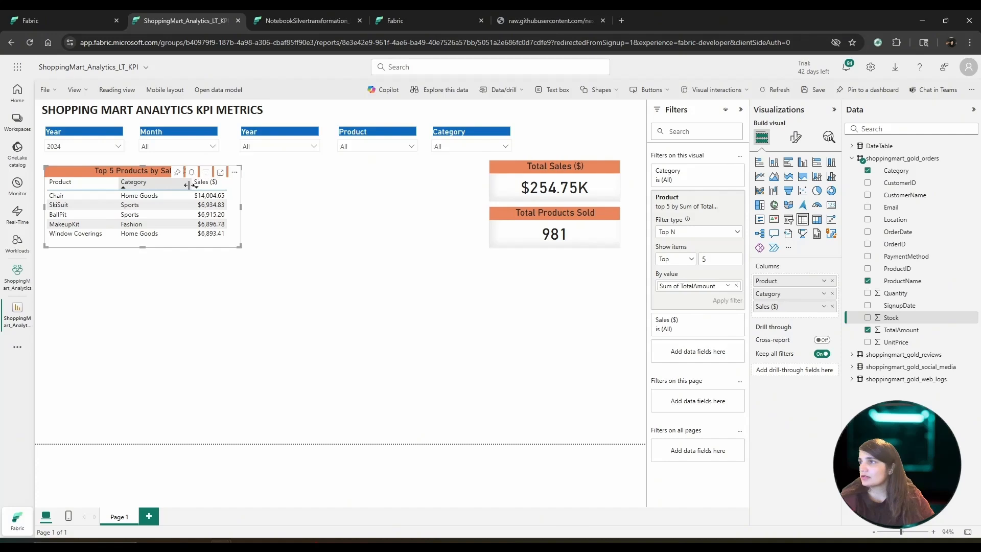
{"action": "left_click_drag", "start_coordinate": [117, 185], "coordinate": [122, 184]}
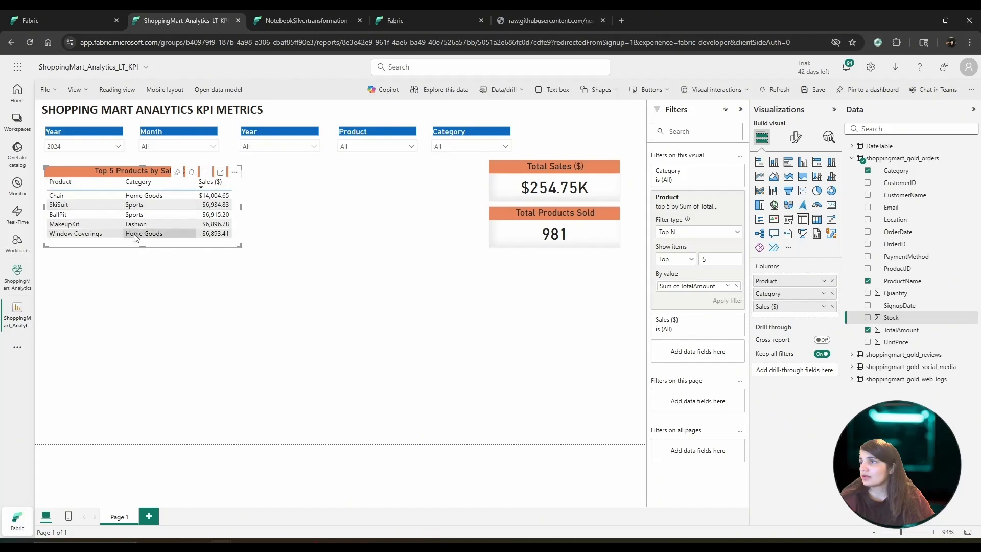
{"action": "left_click", "coordinate": [145, 246]}
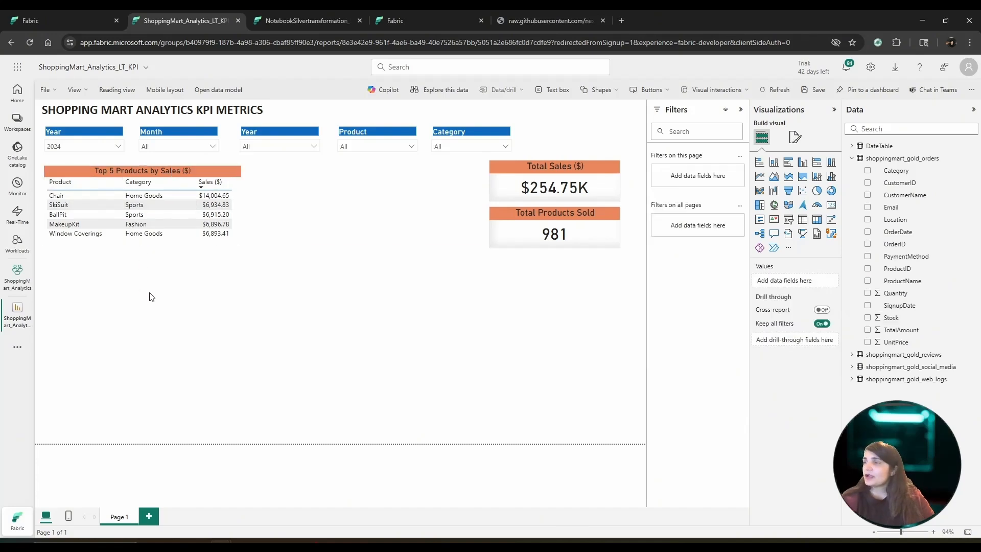
Duplicate the Top 5 Products by Sales ($) table and place the copy directly beneath the original, aligned with it.
{"action": "left_click", "coordinate": [134, 174]}
{"action": "left_click", "coordinate": [116, 369]}
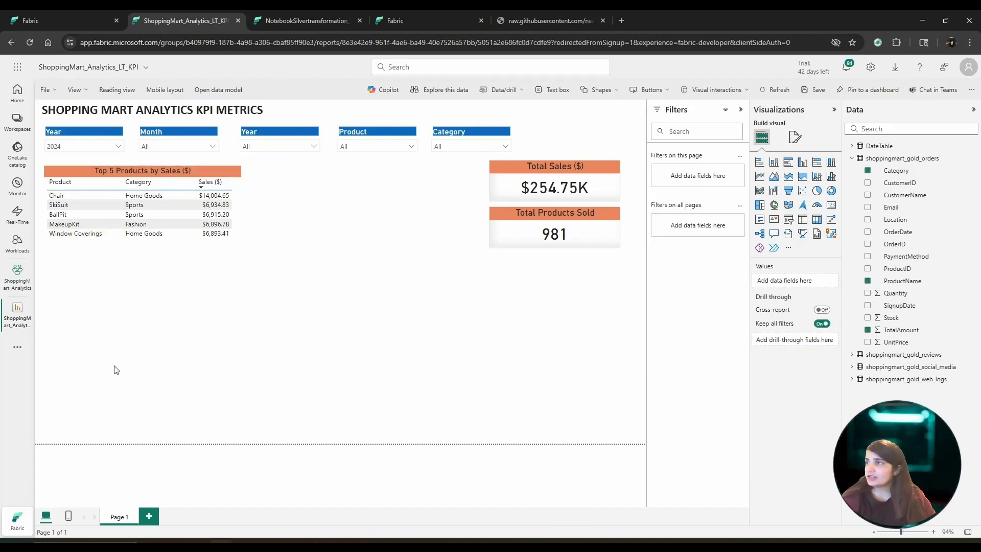
{"action": "key", "text": "ctrl+v"}
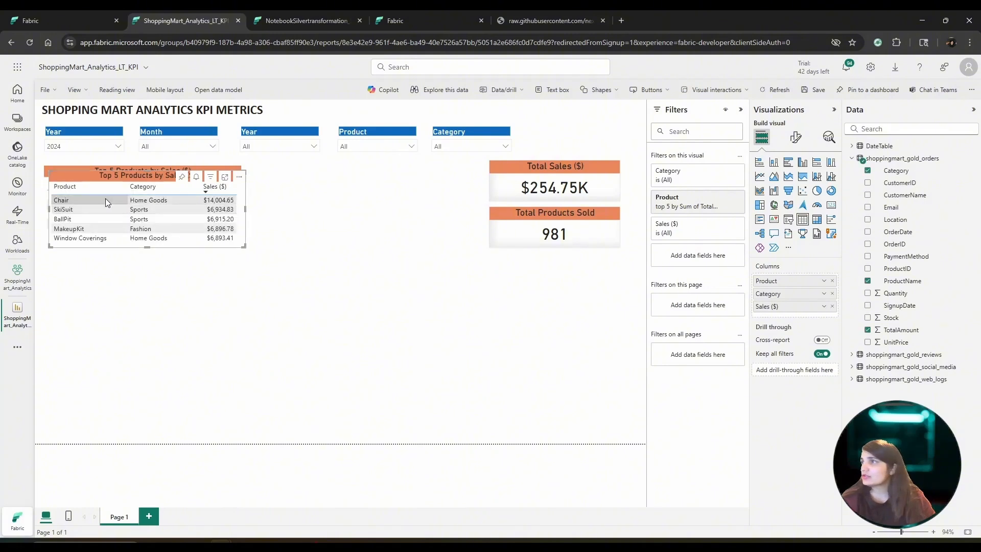
{"action": "left_click_drag", "start_coordinate": [111, 194], "coordinate": [111, 251]}
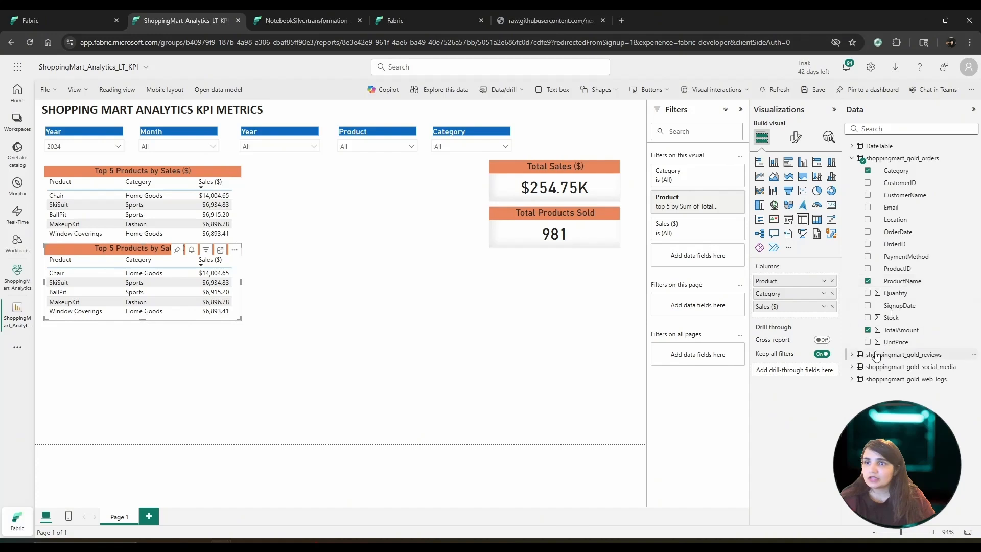
Replace the copied table's Sales ($) column with AvgRating from shoppingmart_gold_reviews and make the table taller to fit its rows.
{"action": "left_click", "coordinate": [851, 356]}
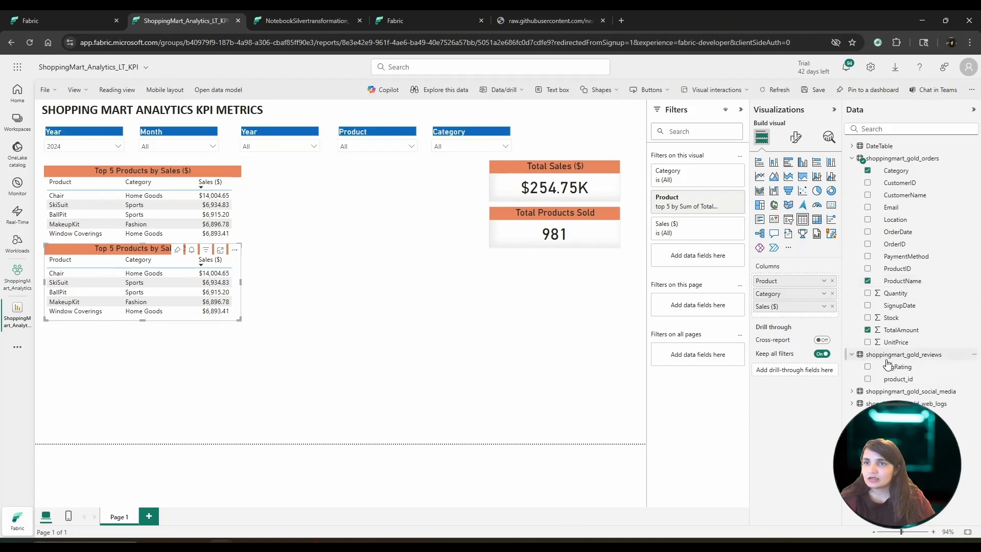
{"action": "left_click_drag", "start_coordinate": [901, 371], "coordinate": [808, 310]}
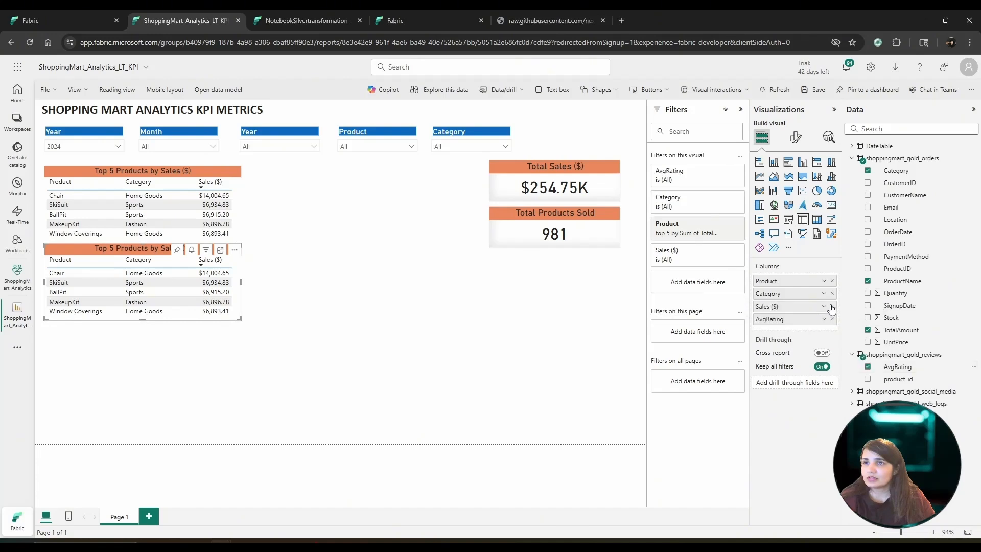
{"action": "left_click", "coordinate": [832, 307]}
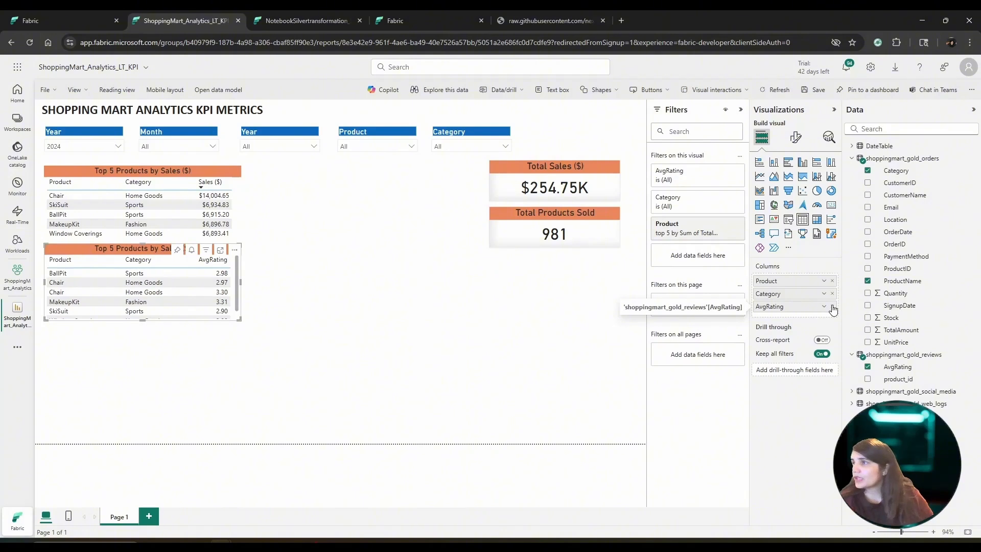
{"action": "left_click_drag", "start_coordinate": [145, 320], "coordinate": [144, 333]}
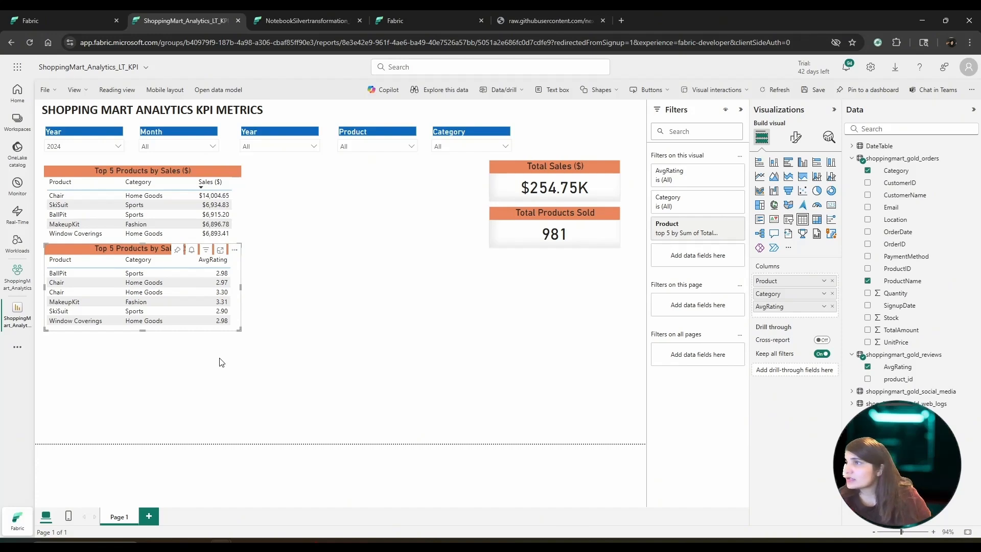
Try ranking the copied table's Product top 5 filter by Sum of AvgRating, with the Category column removed.
{"action": "left_click", "coordinate": [726, 225]}
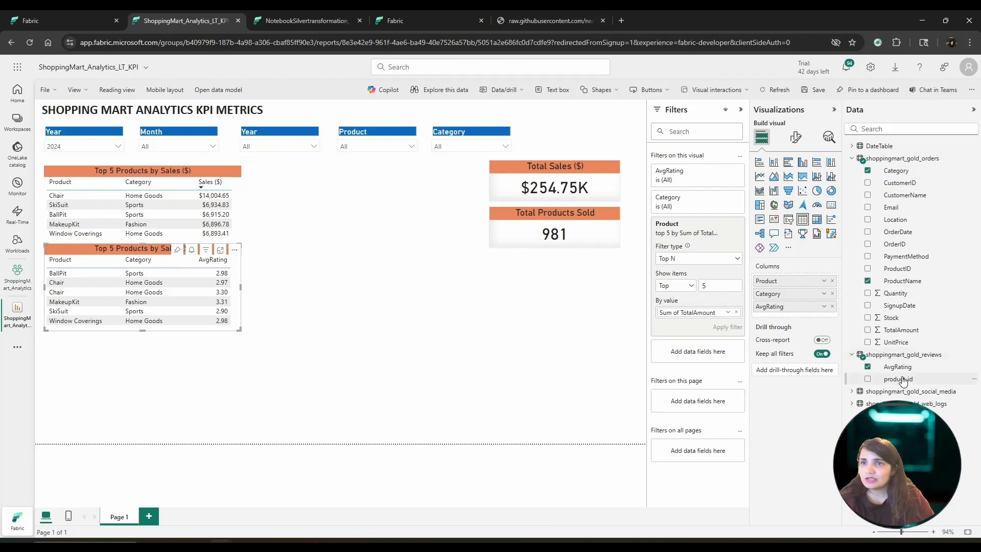
{"action": "left_click_drag", "start_coordinate": [902, 367], "coordinate": [708, 322]}
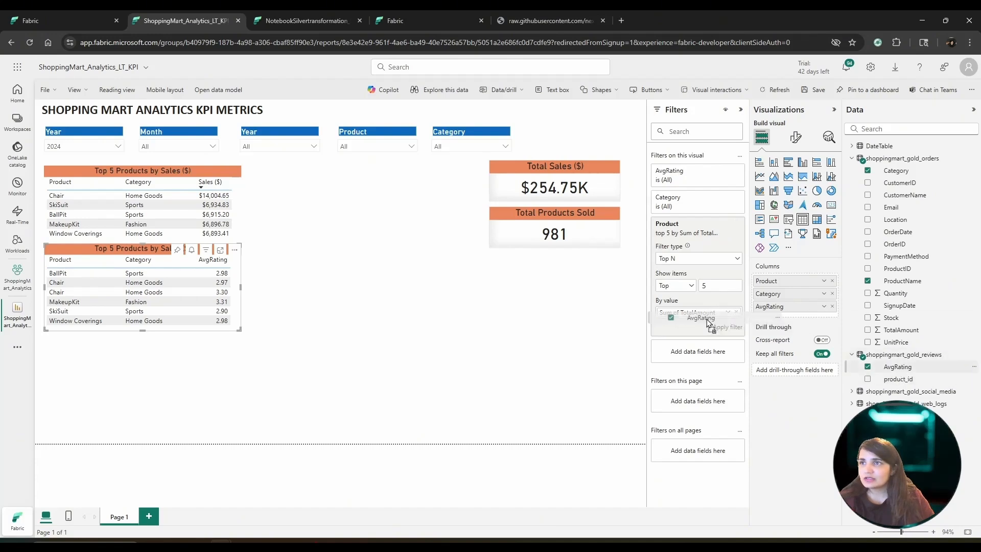
{"action": "left_click", "coordinate": [832, 294]}
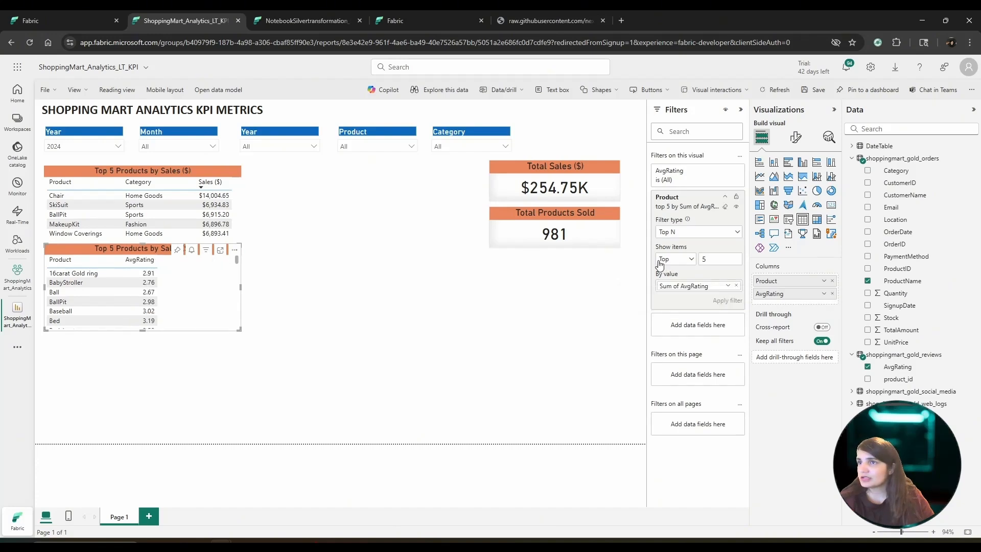
Clear the copied table's Product filter and add product_id as a visual filter of type Top N.
{"action": "left_click", "coordinate": [725, 207]}
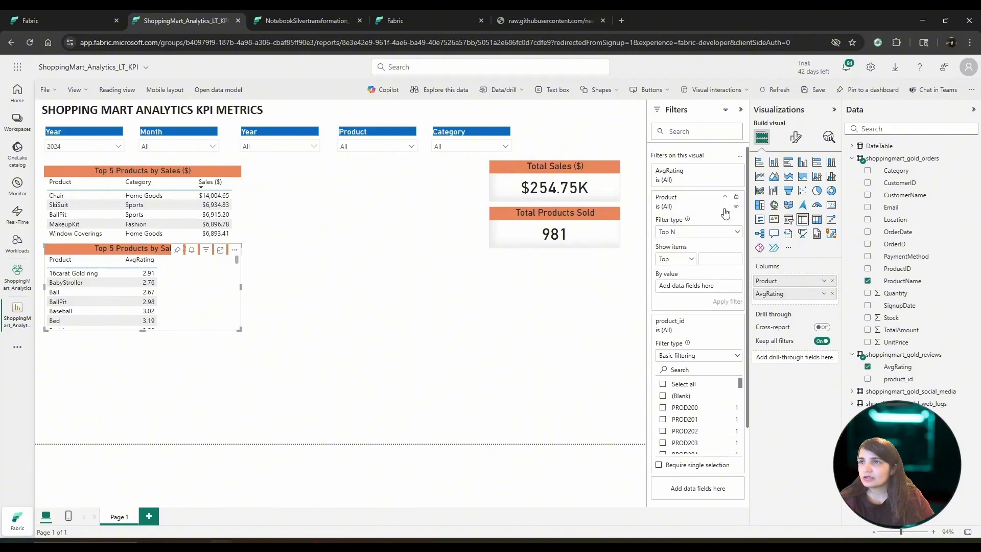
{"action": "left_click", "coordinate": [725, 198]}
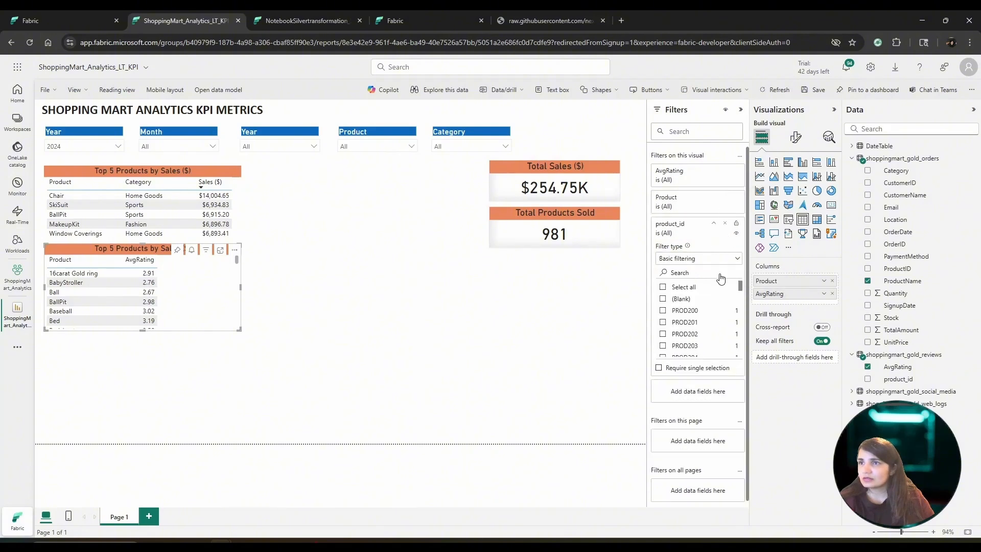
{"action": "left_click", "coordinate": [737, 259]}
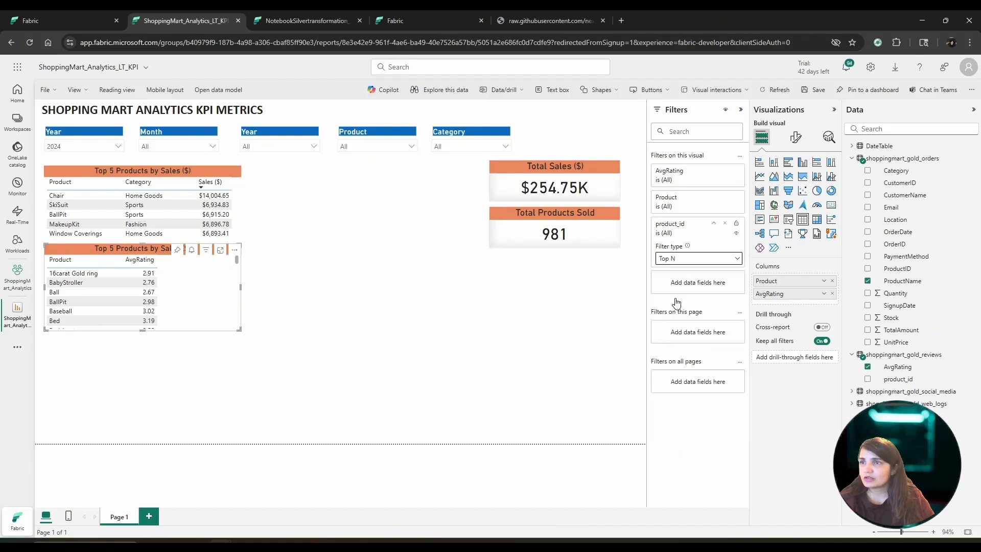
{"action": "left_click", "coordinate": [674, 299]}
Set the product_id filter to show the top 5 items by Sum of AvgRating and apply it.
{"action": "left_click", "coordinate": [709, 286]}
{"action": "type", "text": "5"}
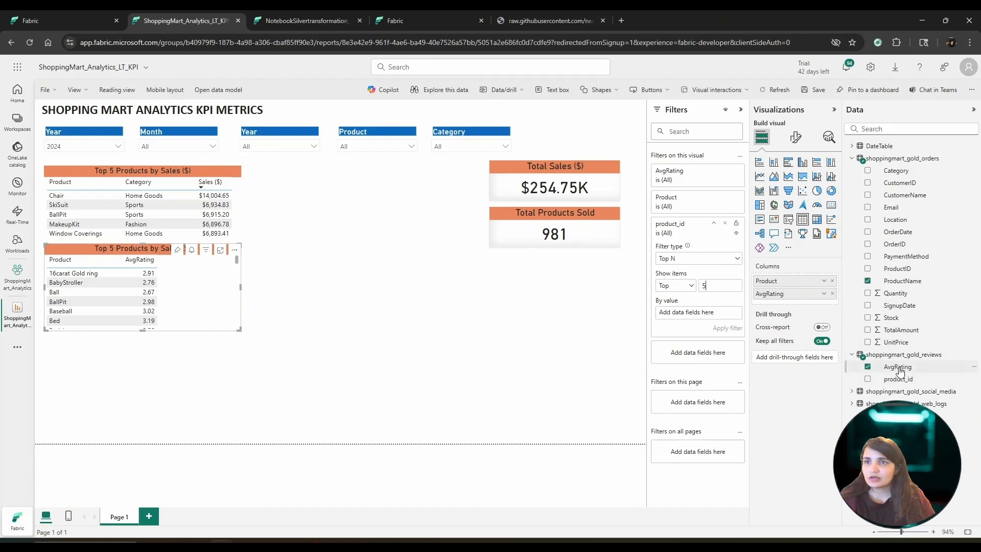
{"action": "left_click_drag", "start_coordinate": [899, 373], "coordinate": [709, 313]}
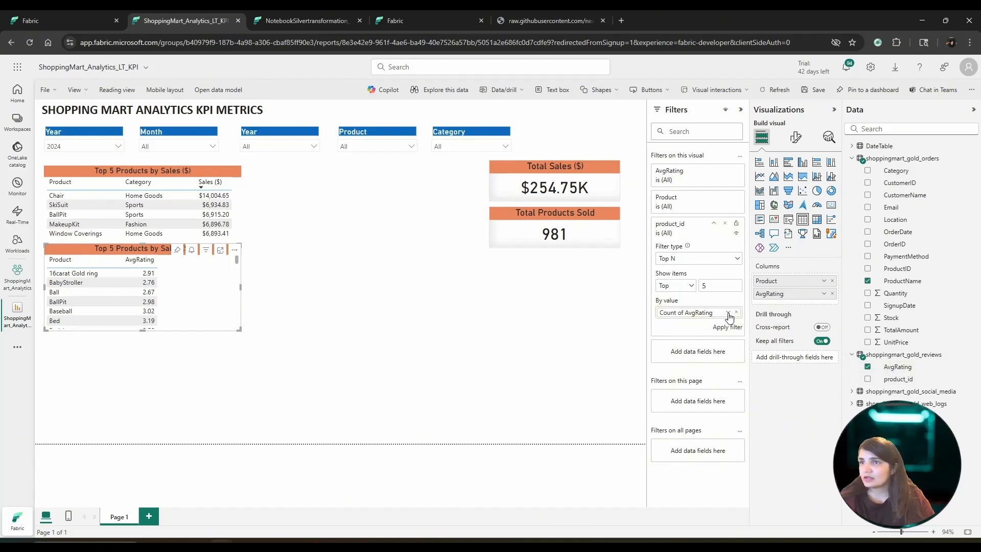
{"action": "left_click", "coordinate": [729, 313]}
{"action": "left_click", "coordinate": [745, 320]}
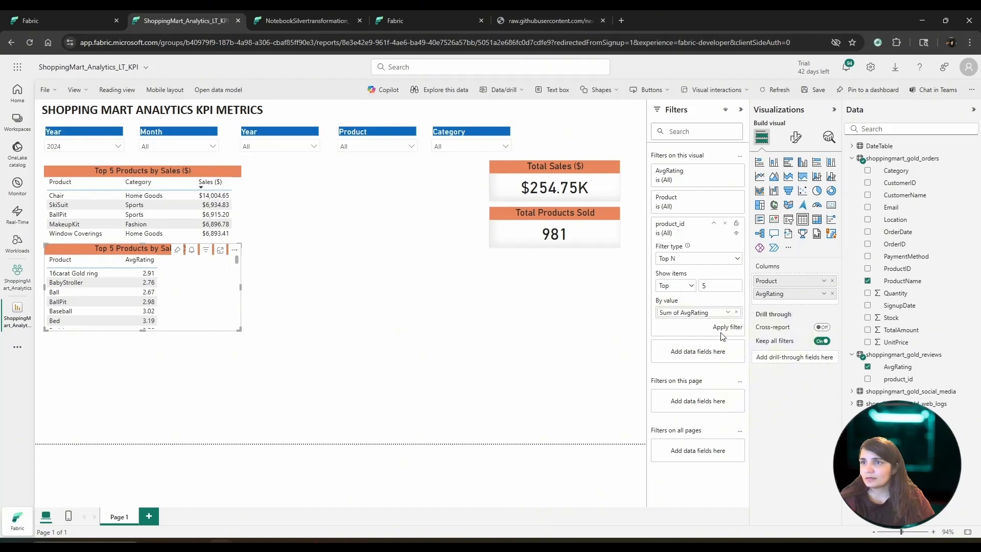
{"action": "left_click", "coordinate": [725, 329]}
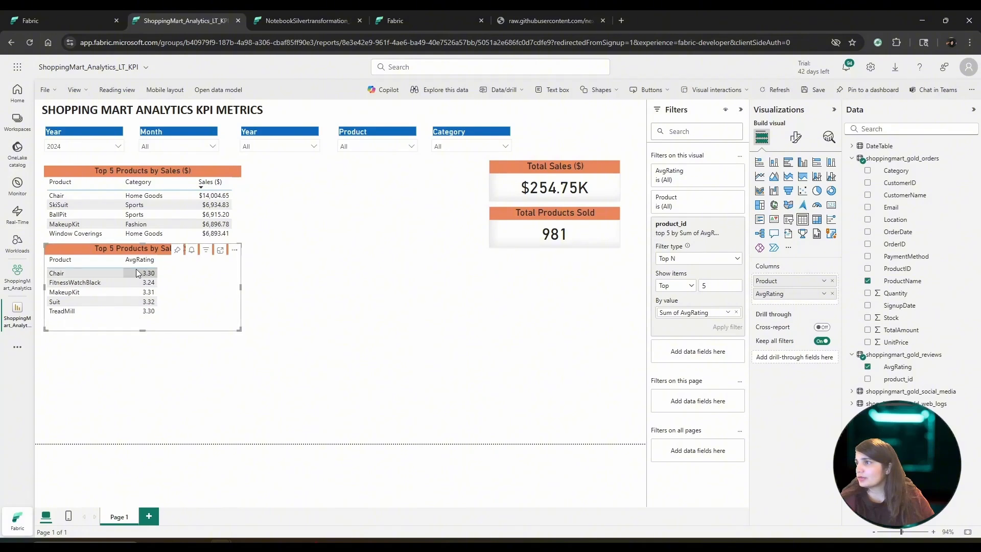
Add Category between Product and AvgRating in the ratings table, and fit the column widths and table height to the contents.
{"action": "mouse_move", "coordinate": [123, 265]}
{"action": "left_mouse_down"}
{"action": "mouse_move", "coordinate": [195, 266]}
{"action": "mouse_move", "coordinate": [142, 267]}
{"action": "left_mouse_up"}
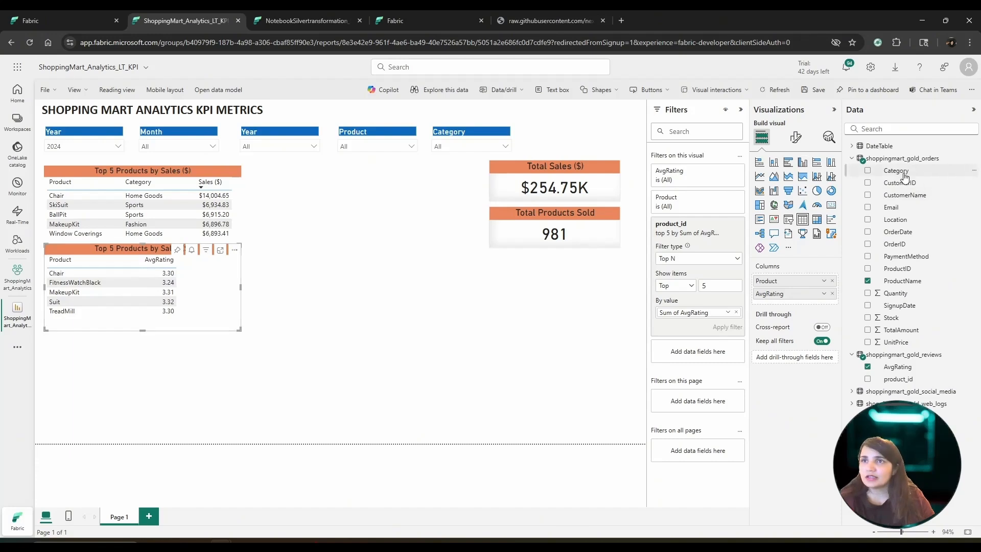
{"action": "left_click_drag", "start_coordinate": [905, 177], "coordinate": [816, 290]}
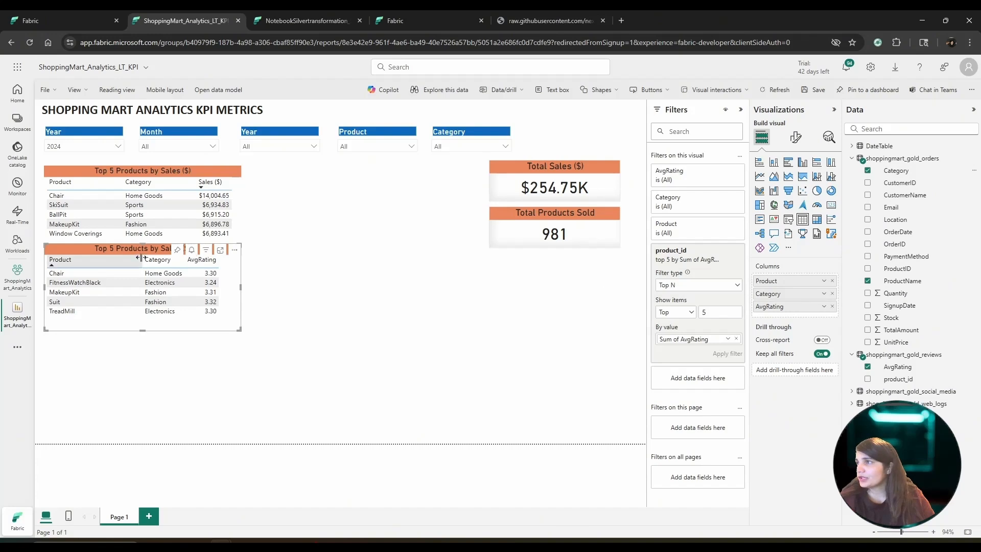
{"action": "left_click_drag", "start_coordinate": [142, 260], "coordinate": [200, 261]}
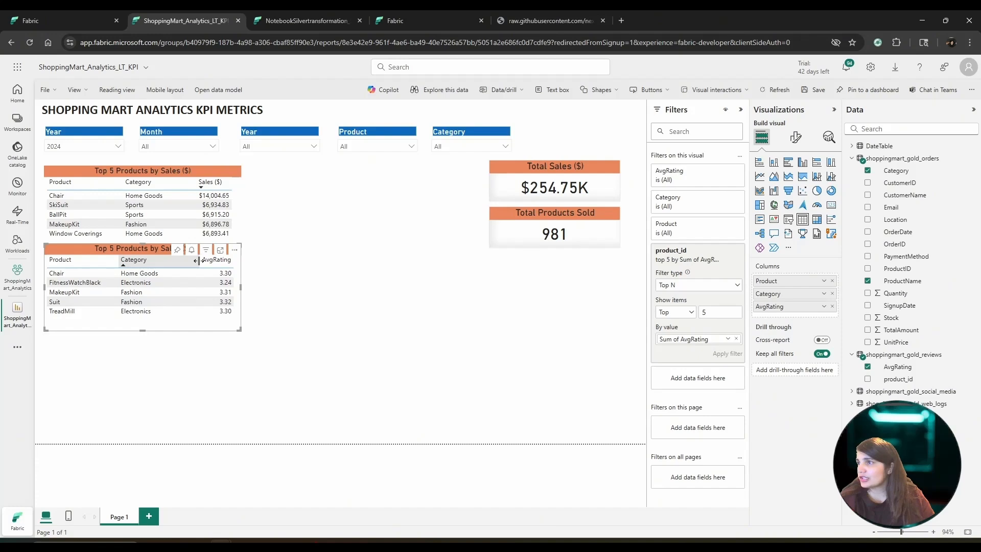
{"action": "left_click", "coordinate": [145, 330]}
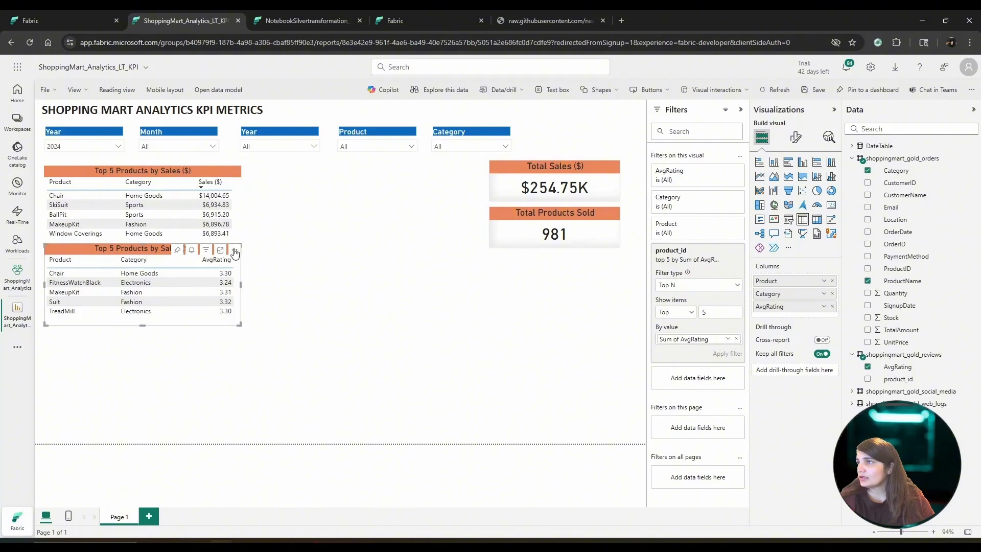
Sort the ratings table by AvgRating in descending order.
{"action": "left_click", "coordinate": [235, 249]}
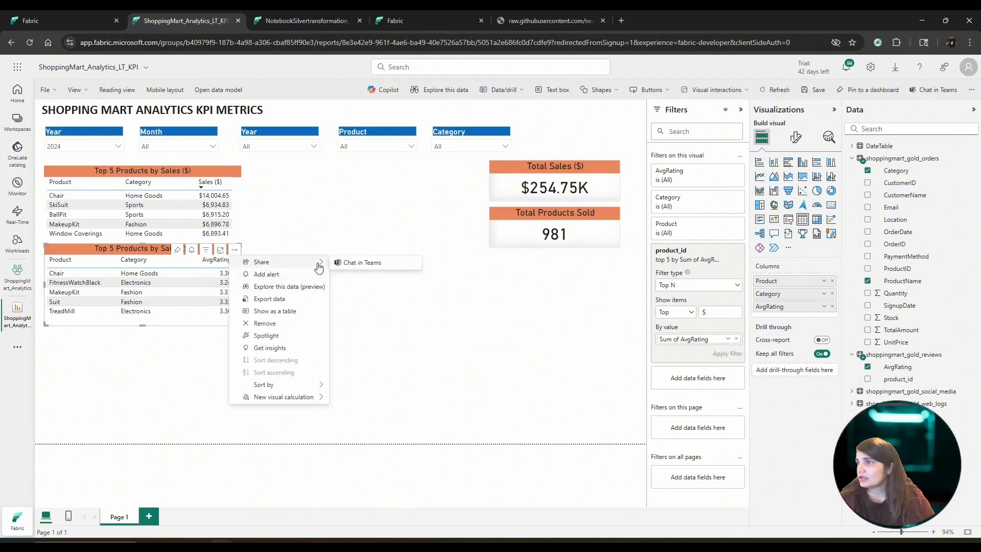
{"action": "mouse_move", "coordinate": [308, 387]}
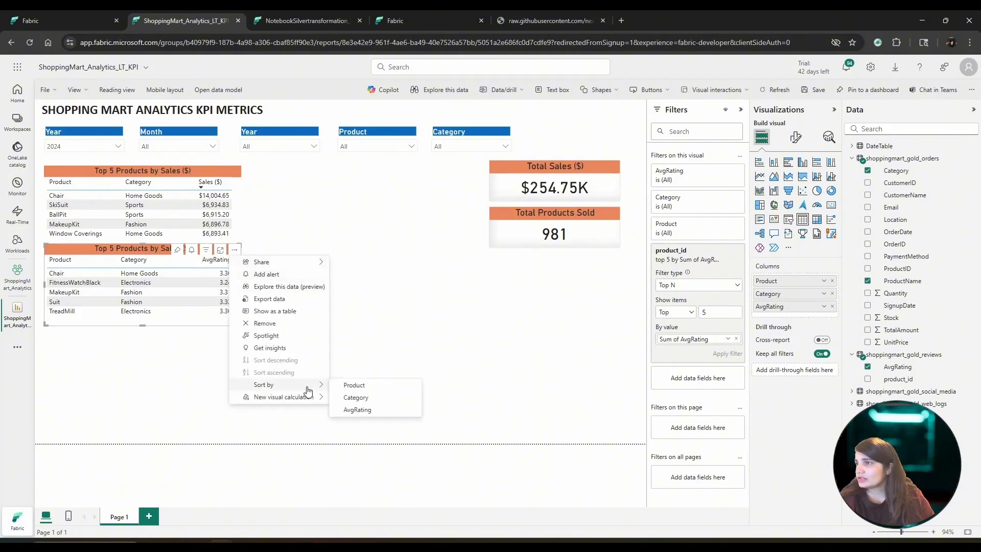
{"action": "left_click", "coordinate": [357, 408]}
{"action": "left_click", "coordinate": [236, 250]}
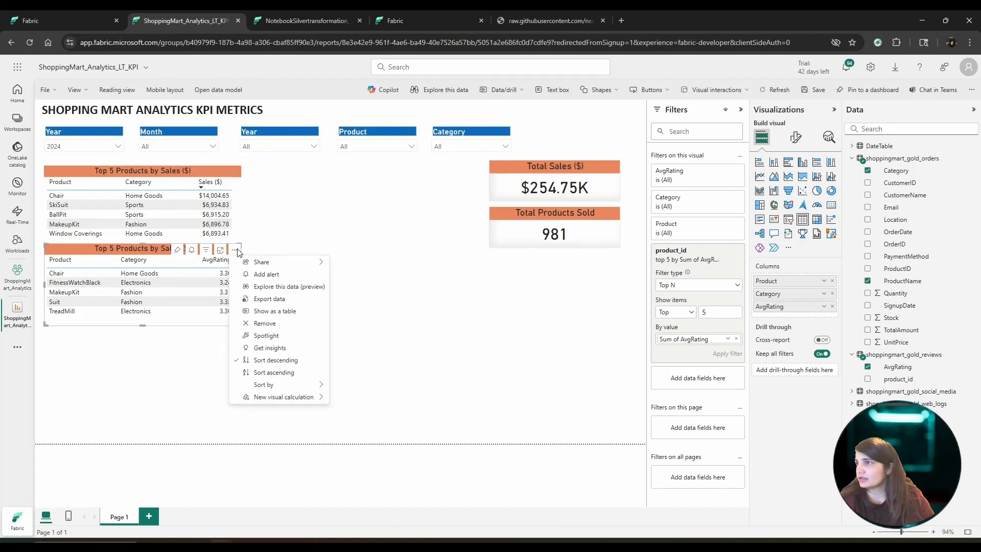
{"action": "left_click", "coordinate": [276, 360]}
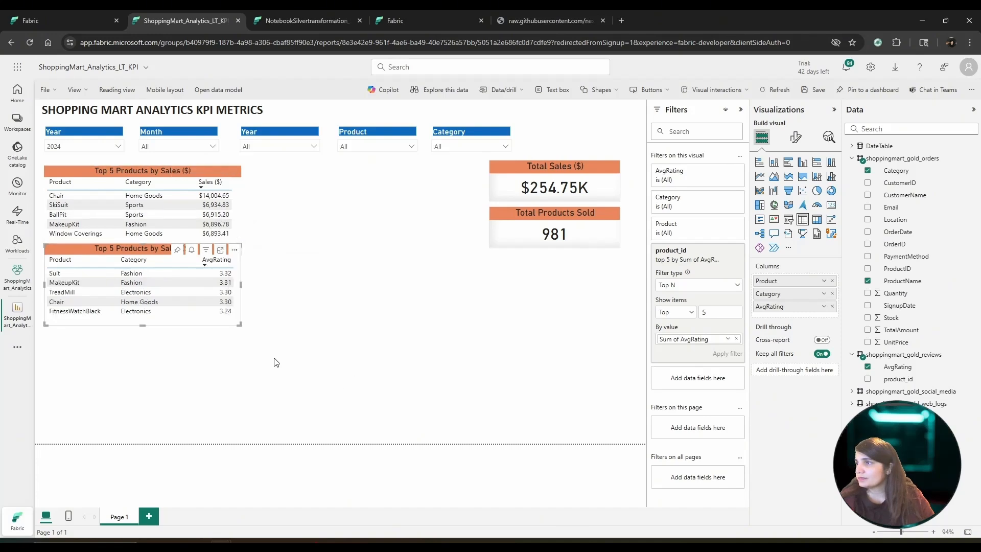
{"action": "left_click", "coordinate": [194, 355]}
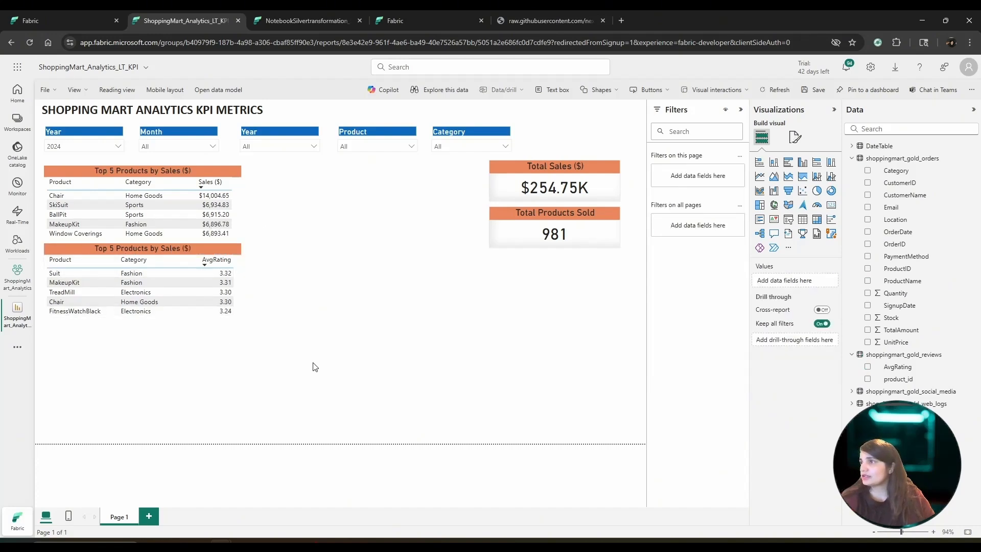
Change the ratings table's title to Top 5 Products by Reviews.
{"action": "left_click", "coordinate": [118, 246]}
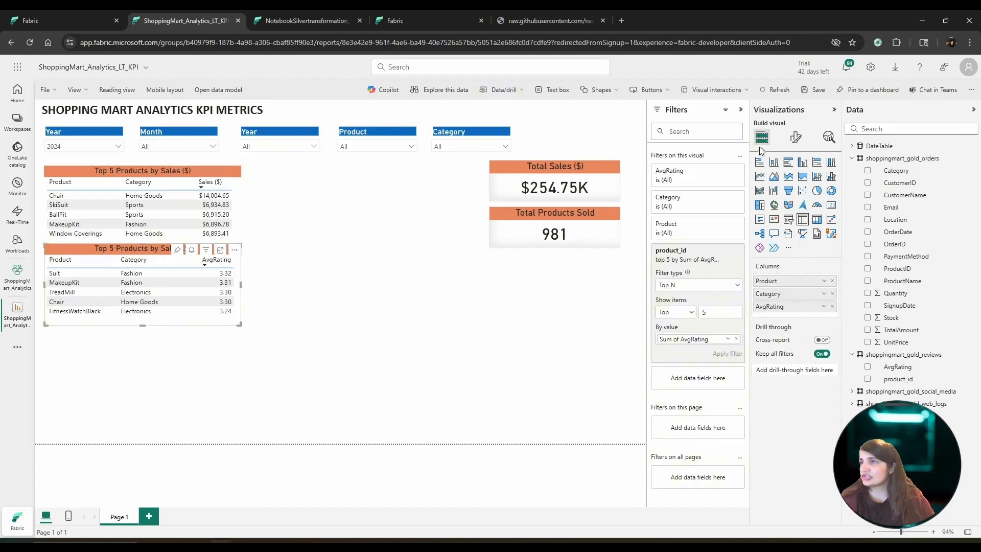
{"action": "left_click", "coordinate": [795, 138]}
{"action": "left_click", "coordinate": [794, 183]}
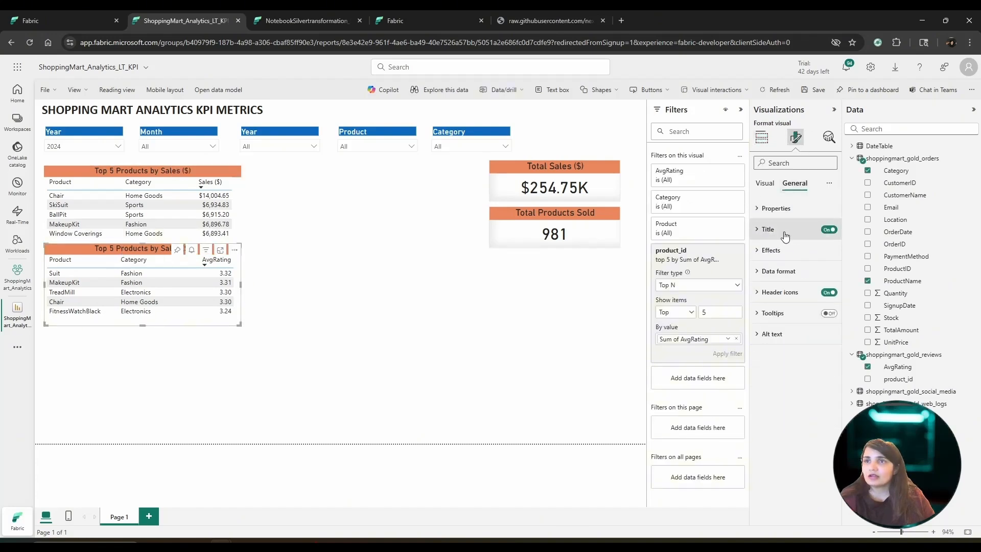
{"action": "left_click", "coordinate": [820, 238]}
{"action": "left_click_drag", "start_coordinate": [812, 280], "coordinate": [825, 283]}
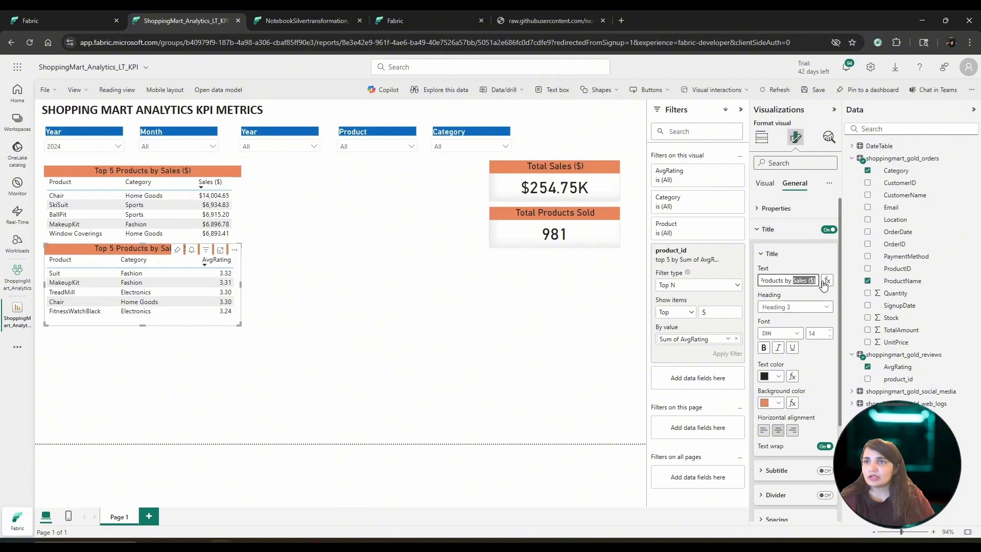
{"action": "type", "text": "Reviews"}
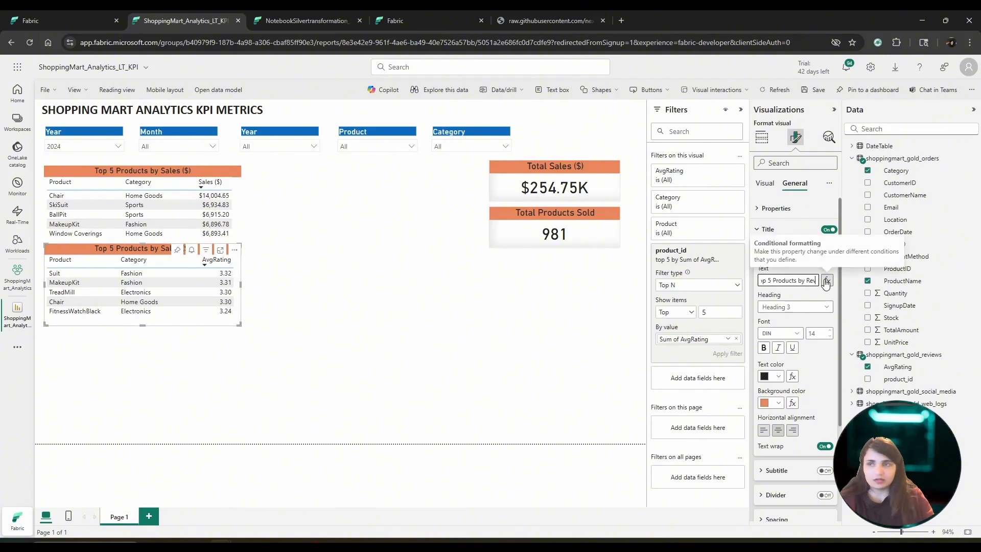
{"action": "left_click", "coordinate": [812, 375]}
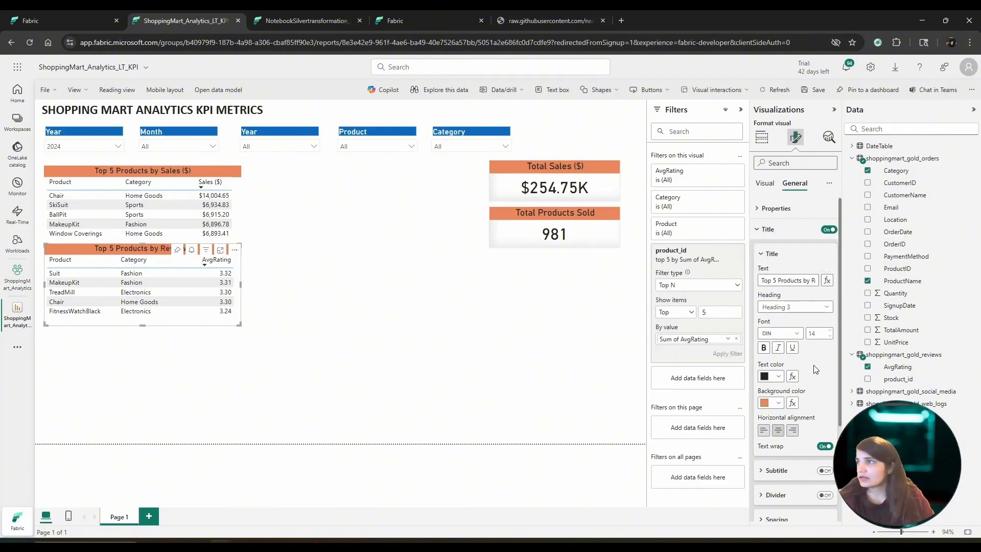
{"action": "left_click", "coordinate": [272, 335]}
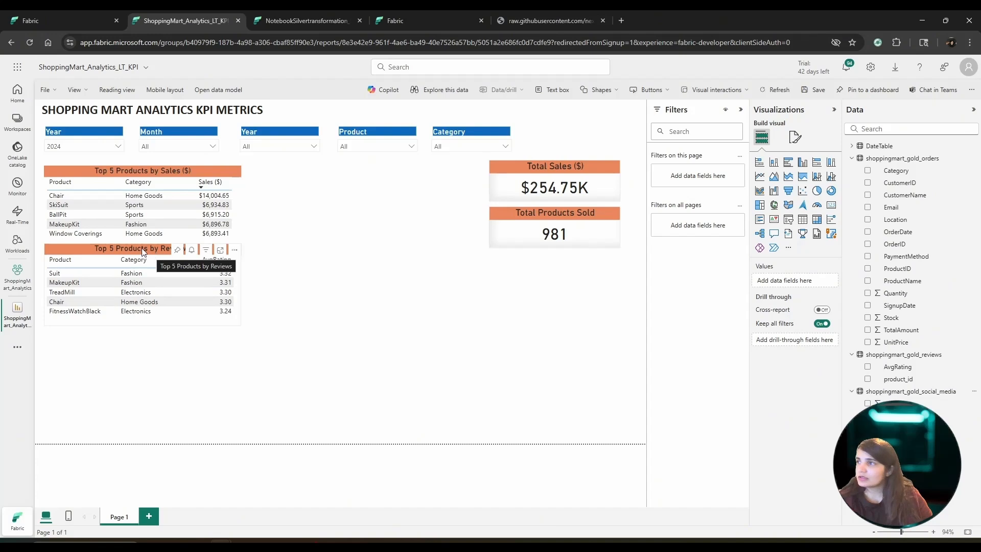
Duplicate the Top 5 Products by Reviews table and place the copy directly beneath it, aligned with its edges.
{"action": "left_click", "coordinate": [144, 250]}
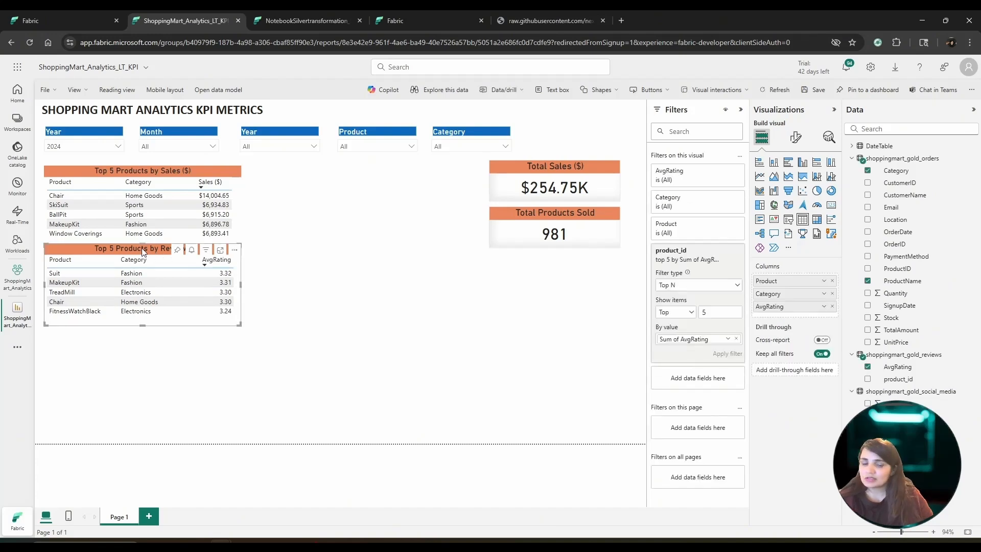
{"action": "left_click", "coordinate": [109, 362]}
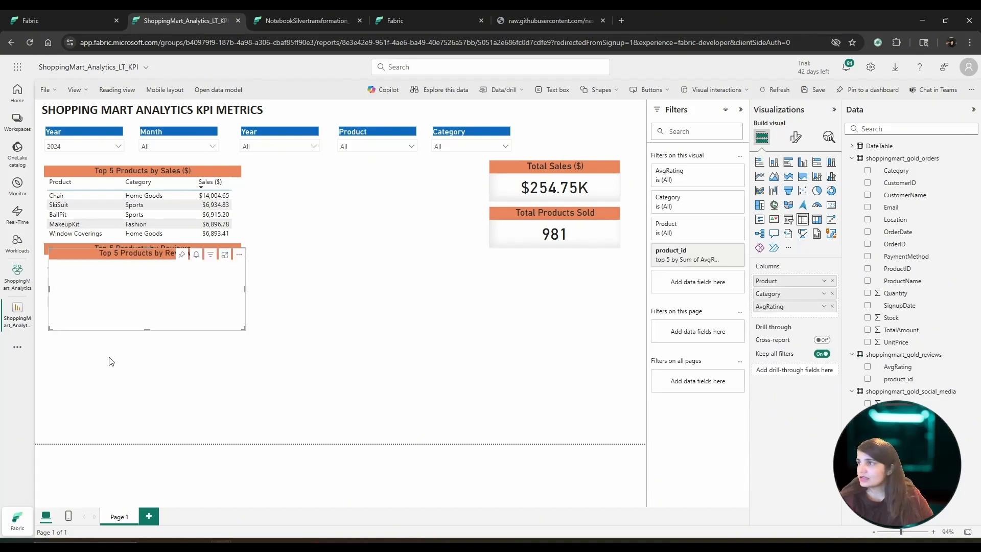
{"action": "left_click_drag", "start_coordinate": [119, 253], "coordinate": [115, 324]}
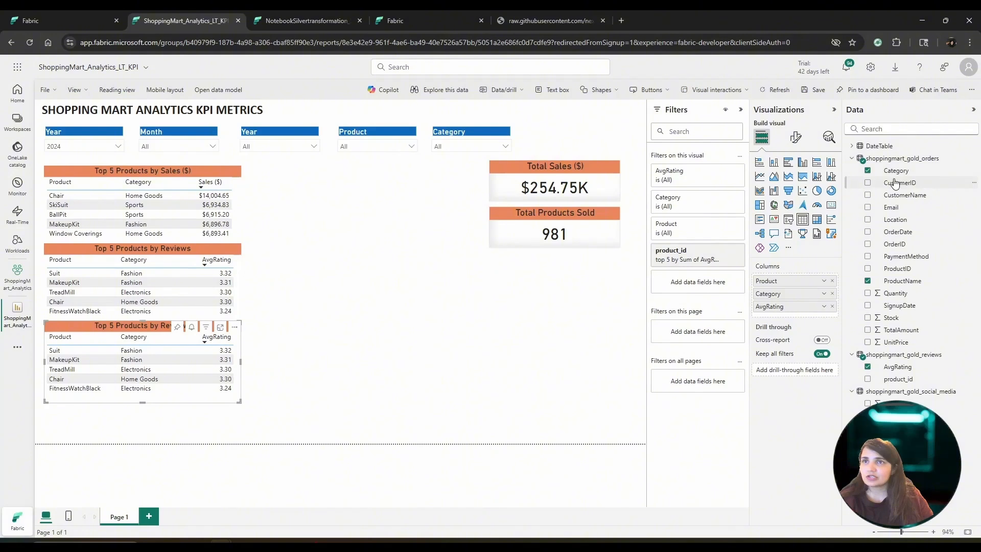
Replace the duplicated table's Product, Category and AvgRating columns with CustomerName and TotalAmount from shoppingmart_gold_orders.
{"action": "left_click_drag", "start_coordinate": [903, 196], "coordinate": [804, 287]}
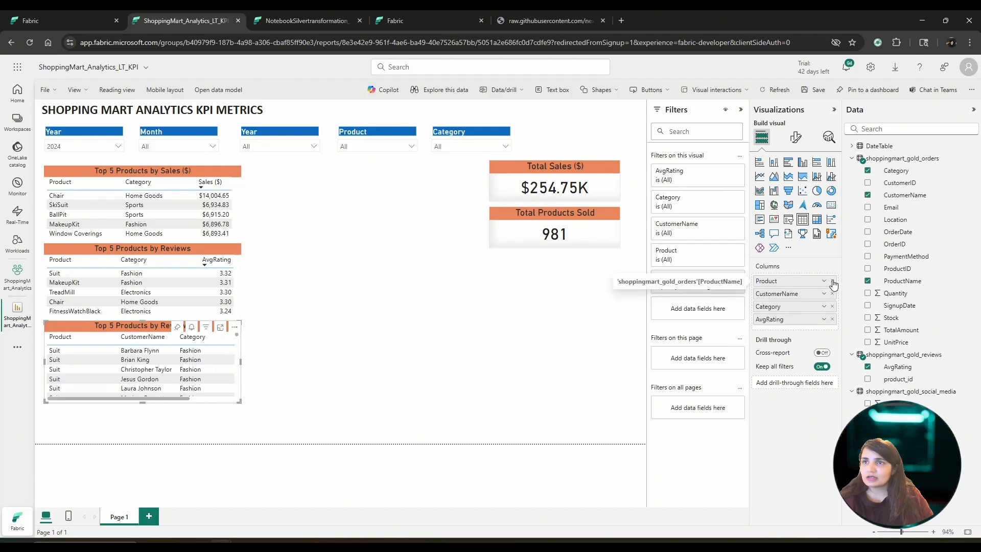
{"action": "left_click", "coordinate": [832, 281]}
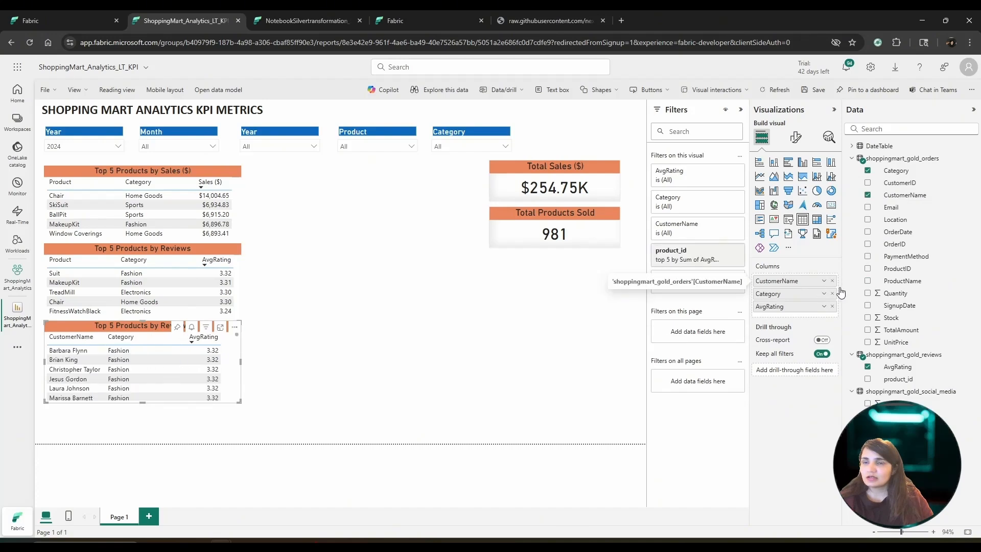
{"action": "left_click_drag", "start_coordinate": [903, 330], "coordinate": [790, 292]}
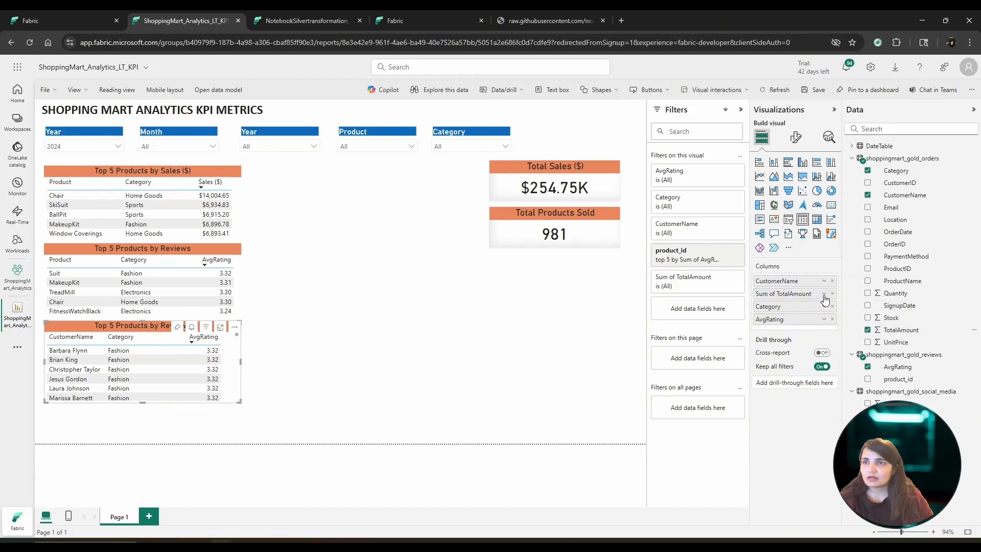
{"action": "left_click", "coordinate": [833, 307]}
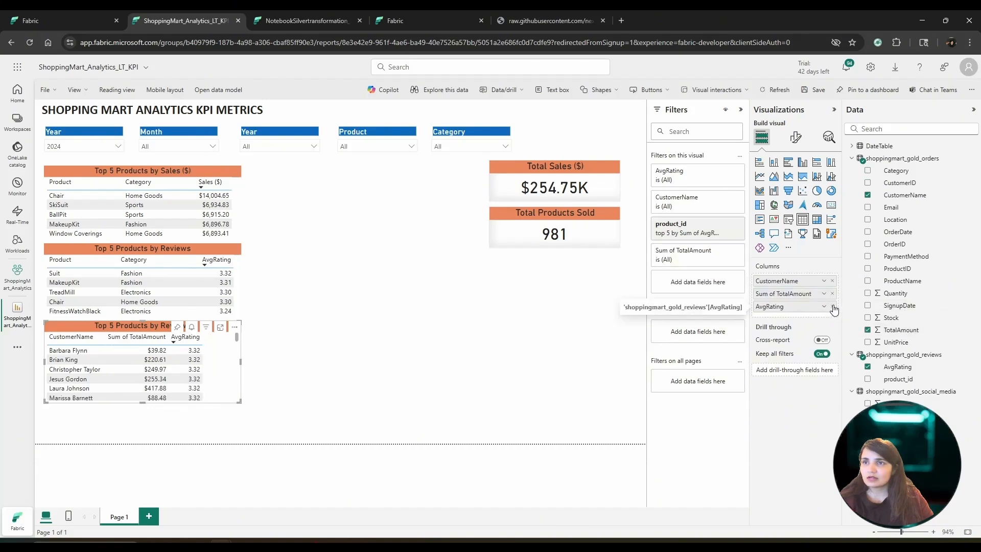
{"action": "left_click", "coordinate": [833, 307]}
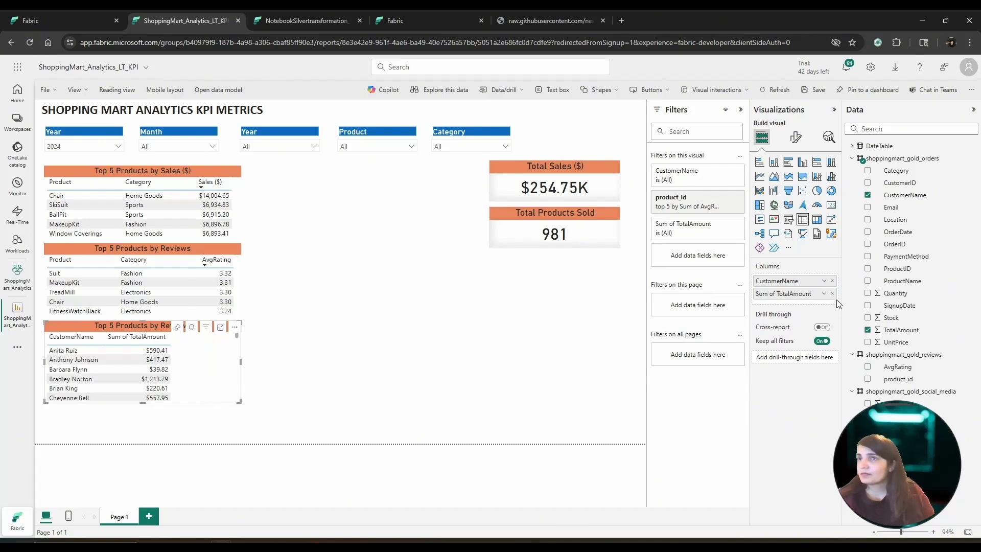
Remove the customer table's product_id filter and apply a Top N filter on CustomerName for the top 5 by Sum of TotalAmount.
{"action": "left_click", "coordinate": [725, 197]}
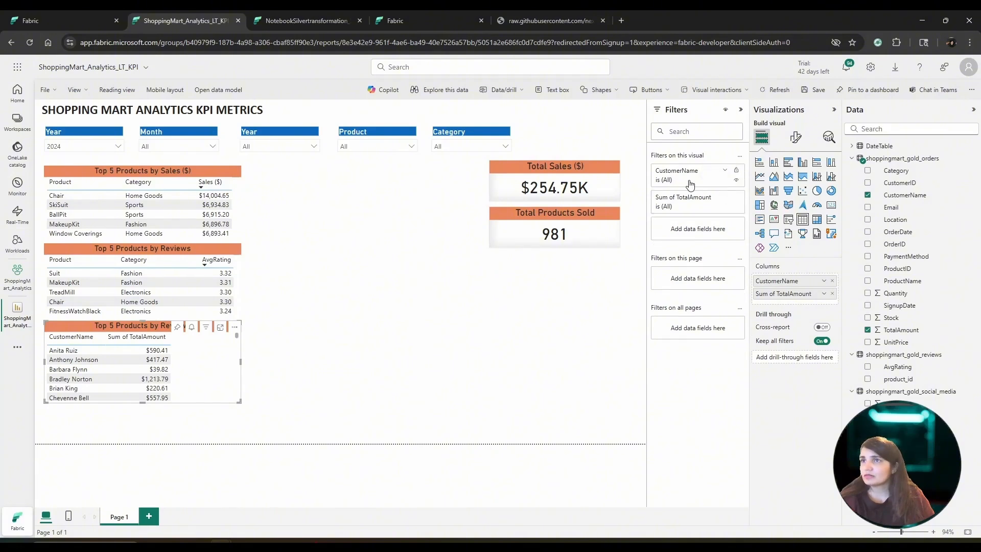
{"action": "left_click", "coordinate": [725, 173]}
{"action": "left_click", "coordinate": [723, 209]}
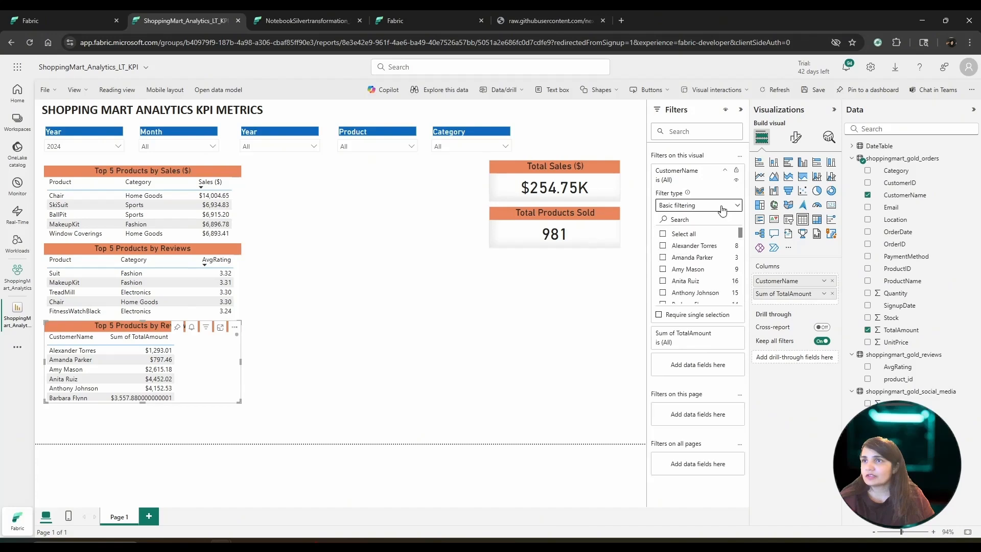
{"action": "left_click", "coordinate": [695, 242]}
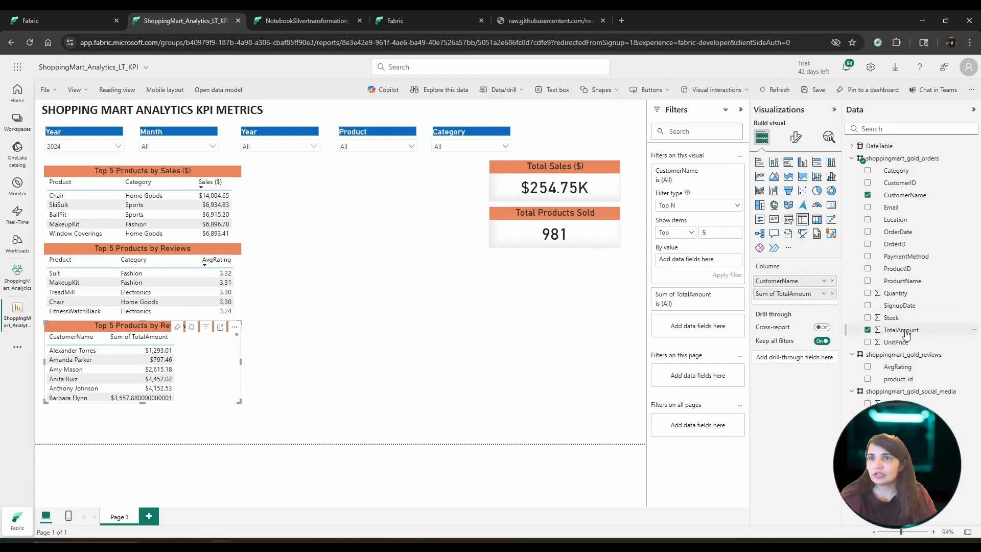
{"action": "left_click_drag", "start_coordinate": [902, 330], "coordinate": [715, 261]}
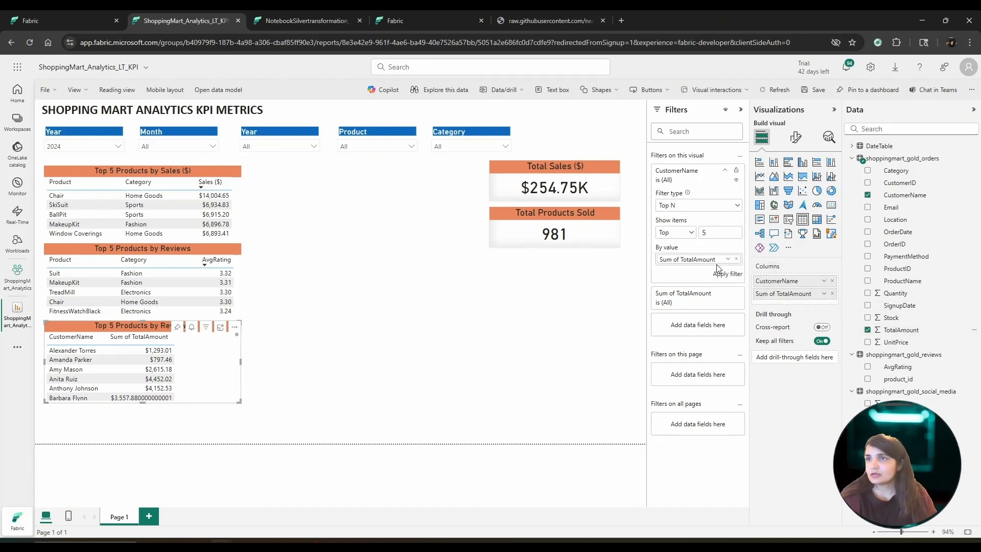
{"action": "left_click", "coordinate": [719, 276]}
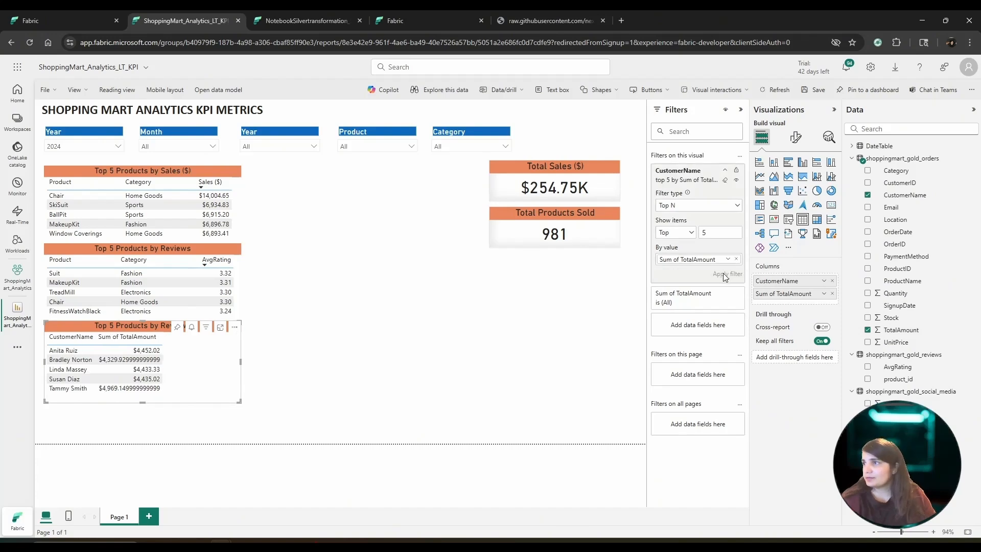
Change the customer table's title to Top 5 Customers by Sales ($).
{"action": "left_click", "coordinate": [801, 141]}
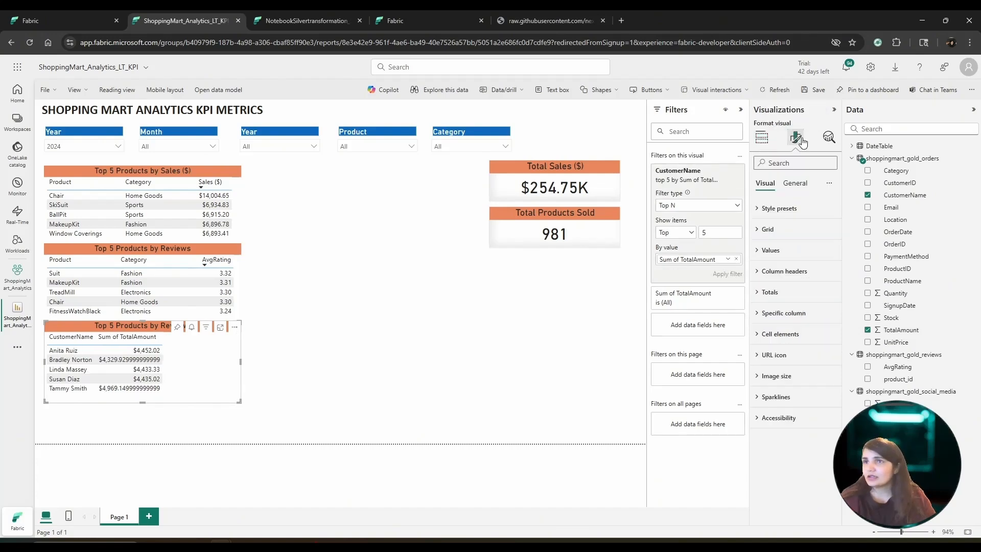
{"action": "left_click", "coordinate": [795, 183]}
{"action": "left_click", "coordinate": [786, 231]}
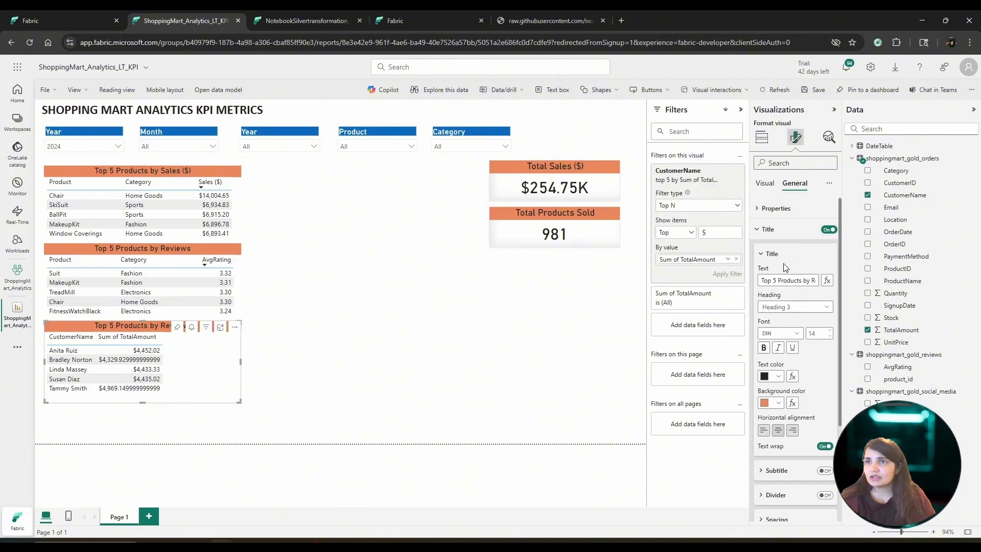
{"action": "left_click_drag", "start_coordinate": [779, 280], "coordinate": [820, 280]}
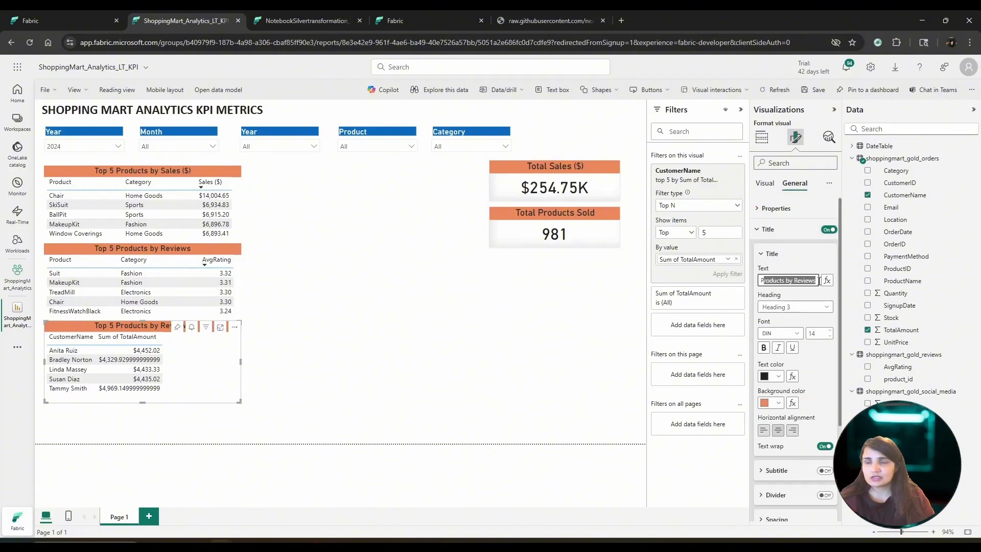
{"action": "type", "text": "P"}
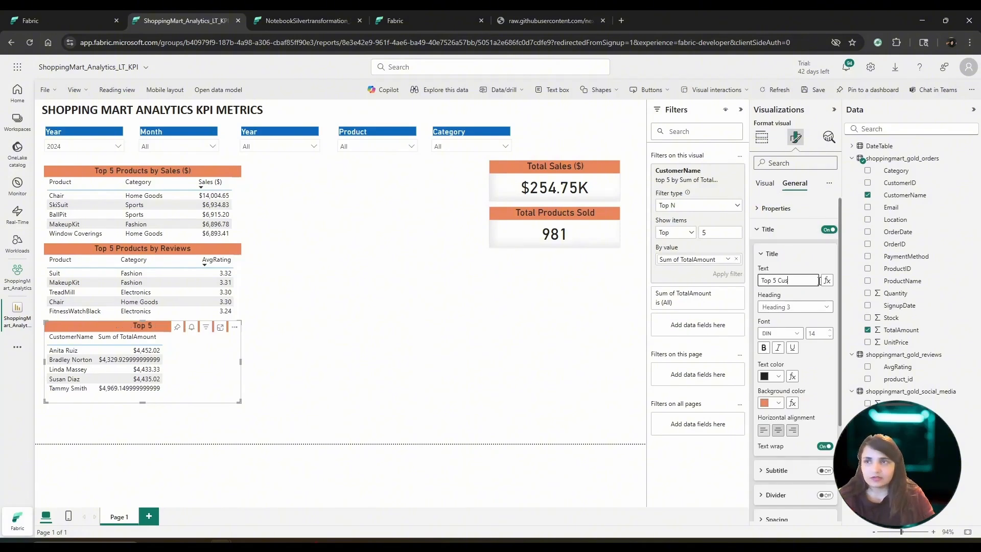
{"action": "type", "text": "Customers by"}
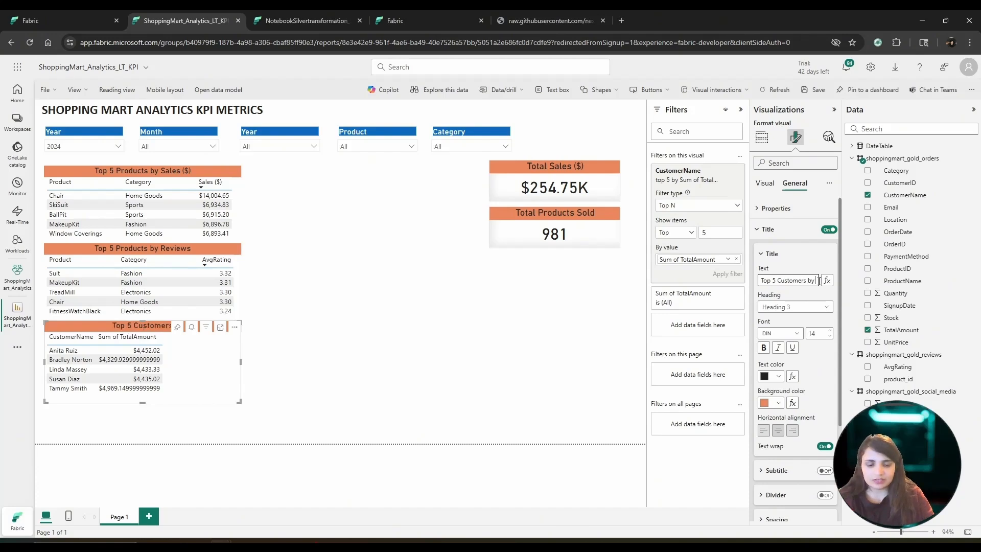
{"action": "type", "text": " Sales ($)"}
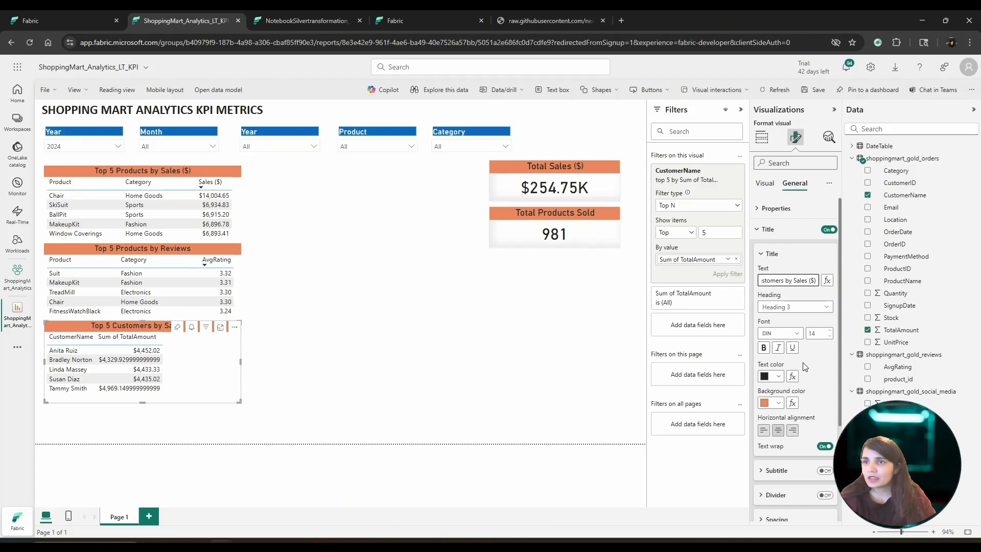
Format Sum of TotalAmount in the customer table as Currency with 2 decimal places.
{"action": "left_click", "coordinate": [769, 230]}
{"action": "left_click", "coordinate": [794, 273]}
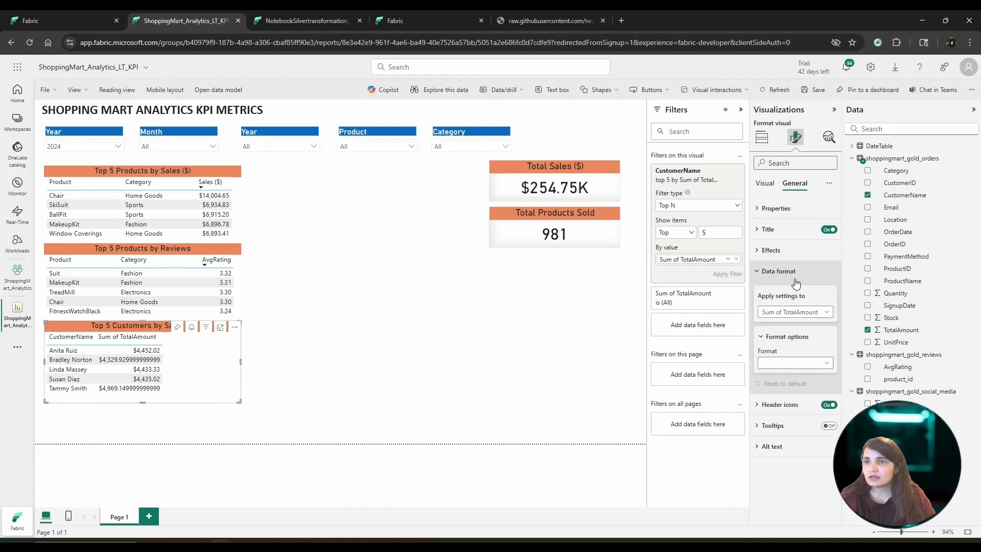
{"action": "left_click", "coordinate": [799, 313]}
{"action": "left_click", "coordinate": [799, 314]}
{"action": "left_click", "coordinate": [797, 364]}
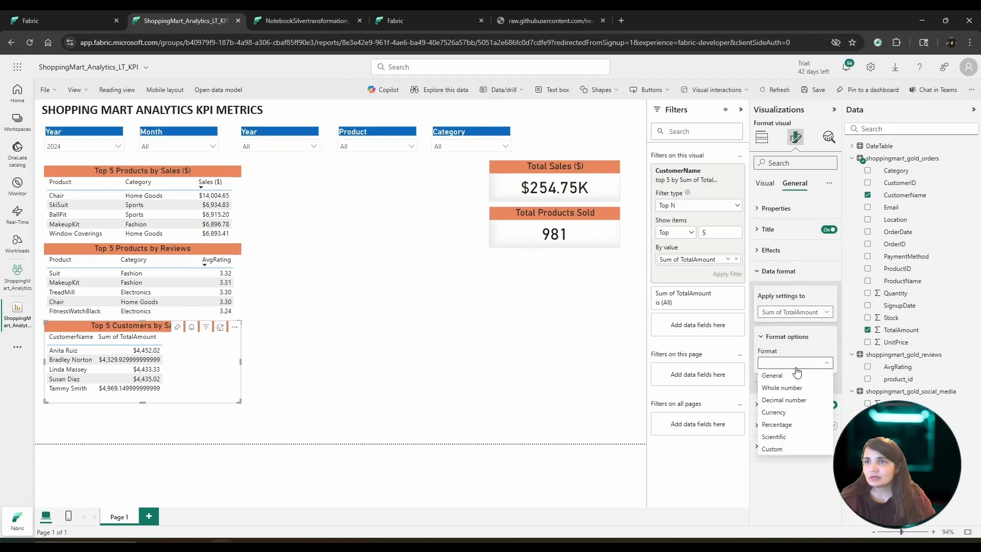
{"action": "left_click", "coordinate": [795, 411]}
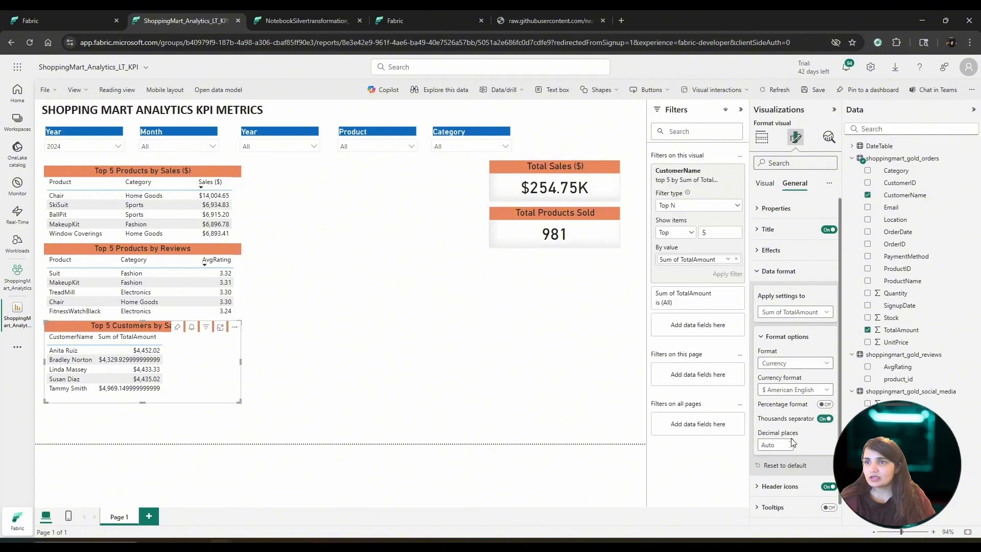
{"action": "left_click", "coordinate": [790, 443]}
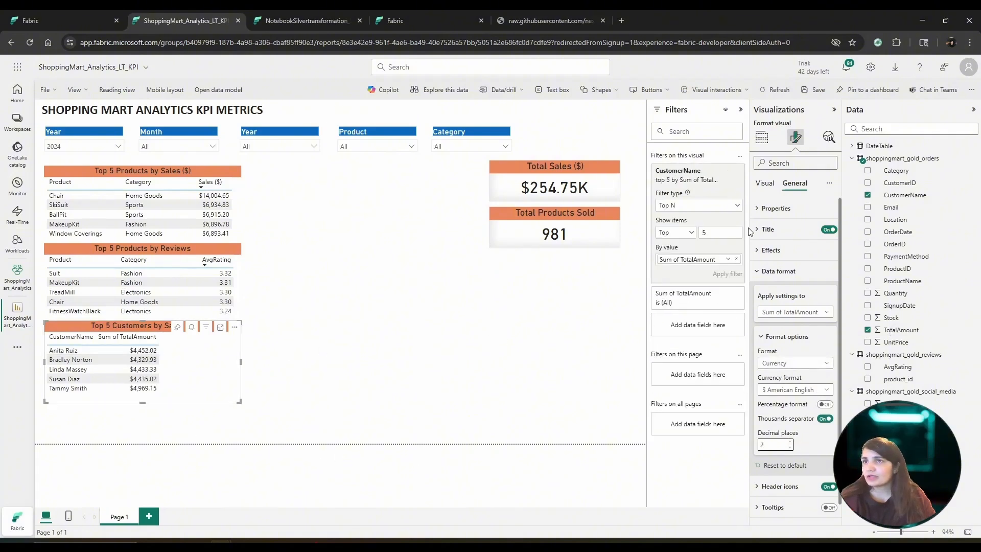
Open the name of the customer table's Sum of TotalAmount column for editing, for this visual only.
{"action": "left_click", "coordinate": [765, 185]}
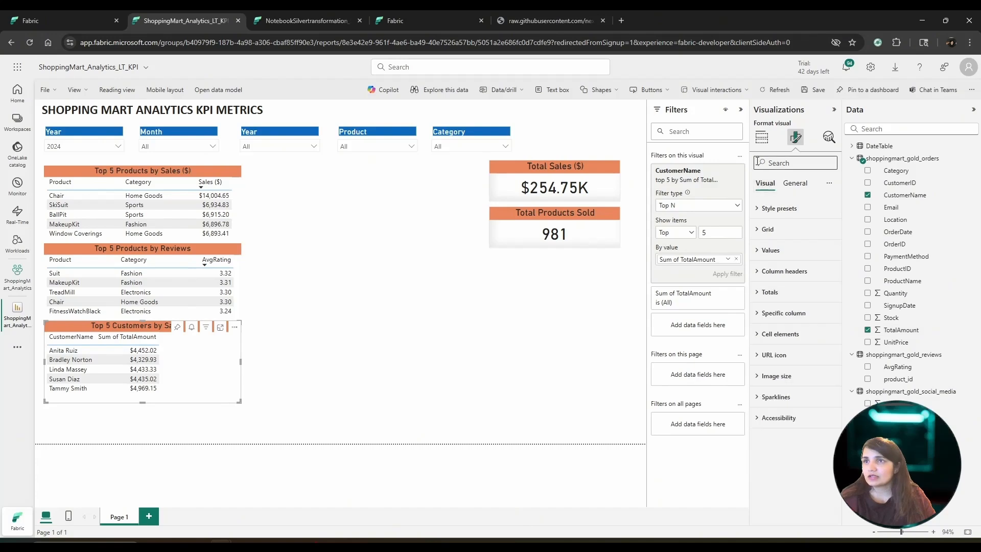
{"action": "left_click", "coordinate": [761, 138]}
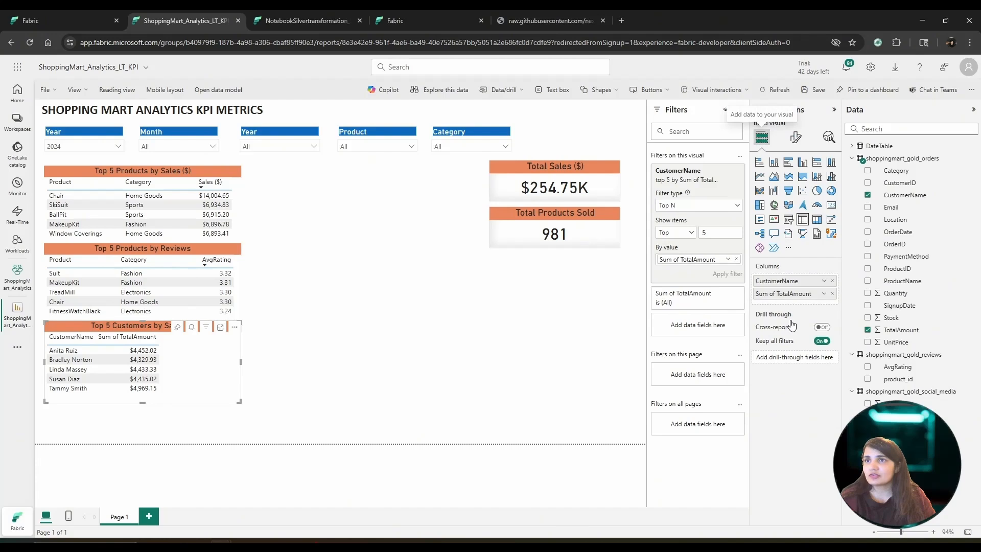
{"action": "left_click", "coordinate": [824, 294]}
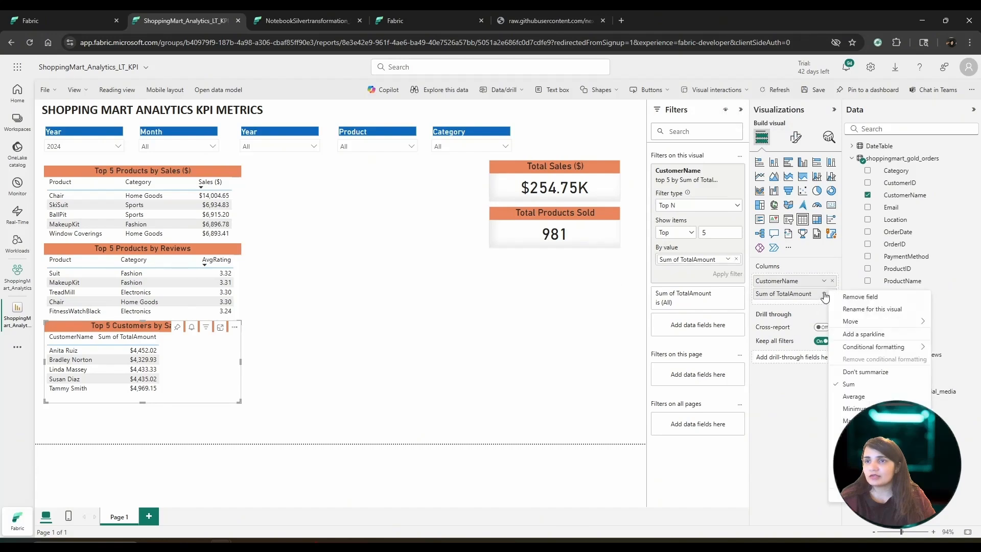
{"action": "left_click", "coordinate": [858, 310]}
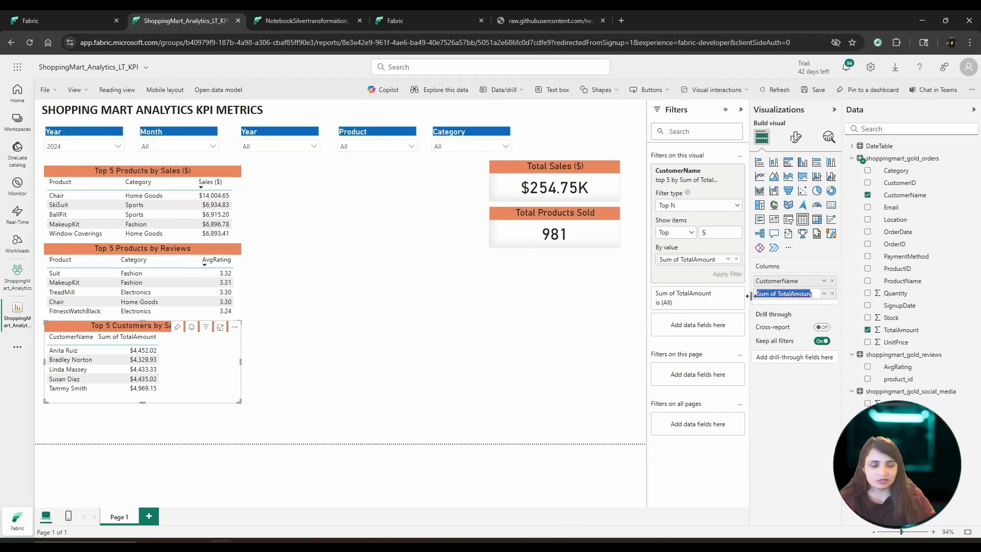
Rename the Sum of TotalAmount column in the Top 5 Customers table to "Sales ($)".
{"action": "key", "text": "BackSpace"}
{"action": "type", "text": "Sales"}
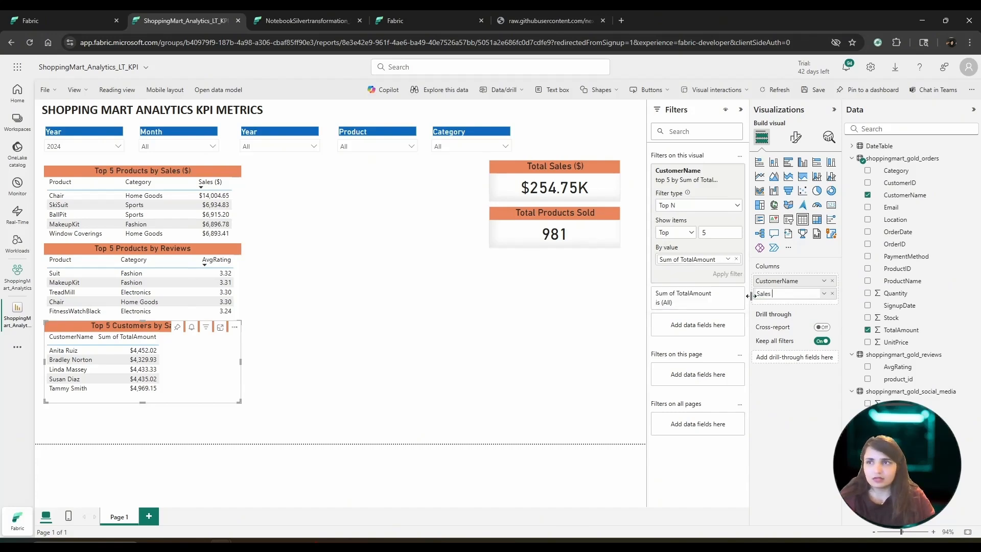
{"action": "type", "text": " ($"}
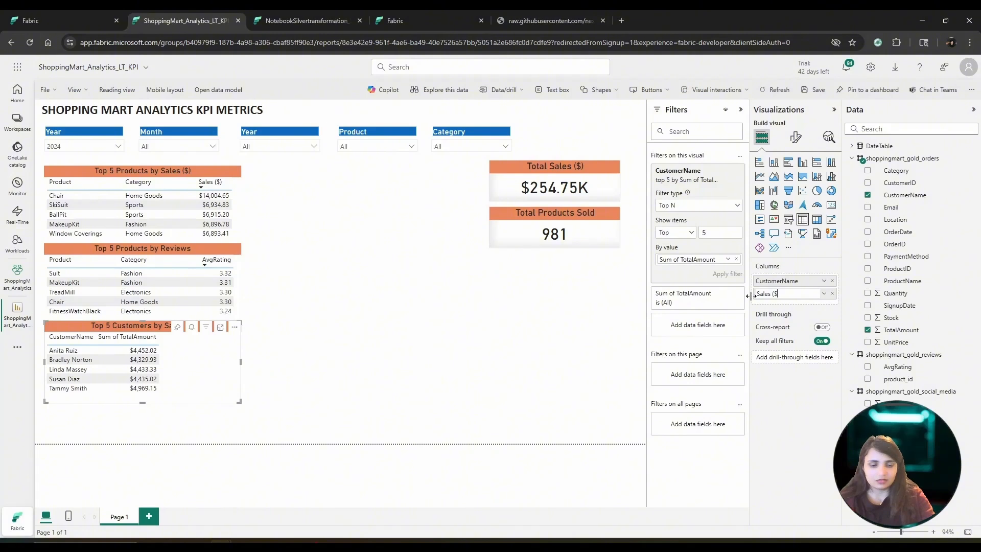
{"action": "type", "text": ")"}
{"action": "key", "text": "Return"}
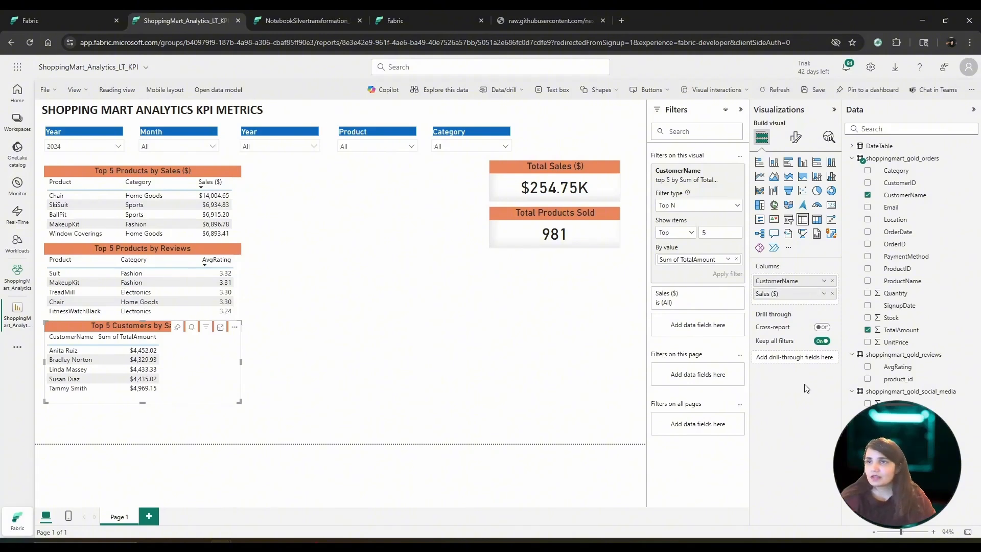
Widen the Top 5 Customers table's columns to fill the visual and sort it by Sales ($) in descending order.
{"action": "left_click", "coordinate": [94, 338]}
{"action": "left_click_drag", "start_coordinate": [98, 338], "coordinate": [215, 344]}
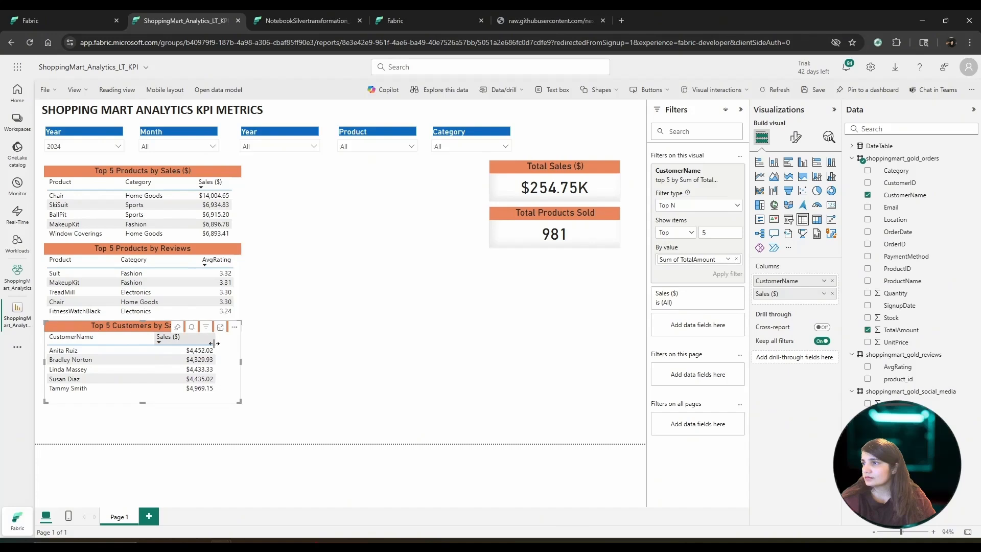
{"action": "left_click_drag", "start_coordinate": [154, 338], "coordinate": [167, 338]}
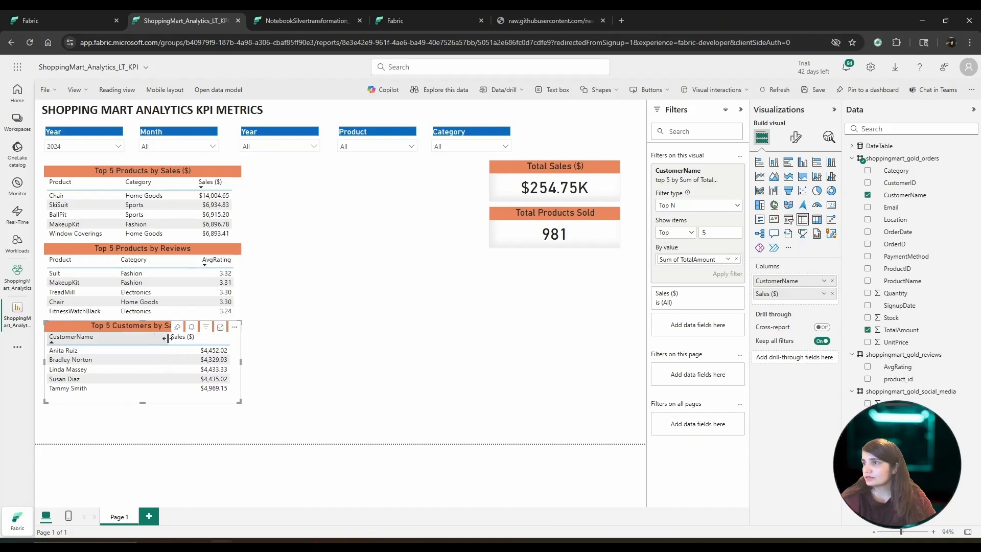
{"action": "left_click", "coordinate": [197, 341]}
{"action": "left_click_drag", "start_coordinate": [231, 338], "coordinate": [193, 339]}
{"action": "left_click", "coordinate": [167, 338]}
{"action": "left_click", "coordinate": [197, 340]}
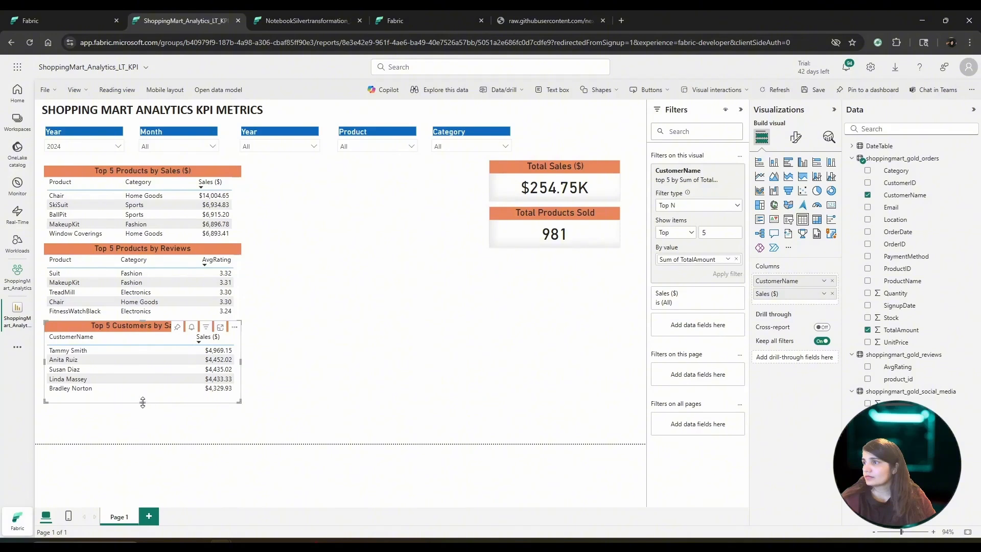
{"action": "left_click", "coordinate": [146, 404]}
{"action": "left_click", "coordinate": [320, 302]}
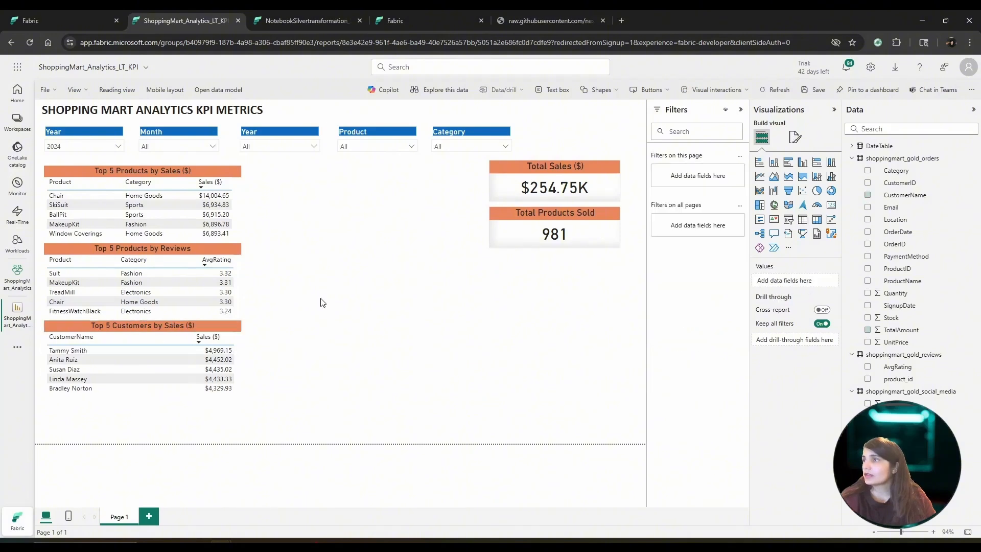
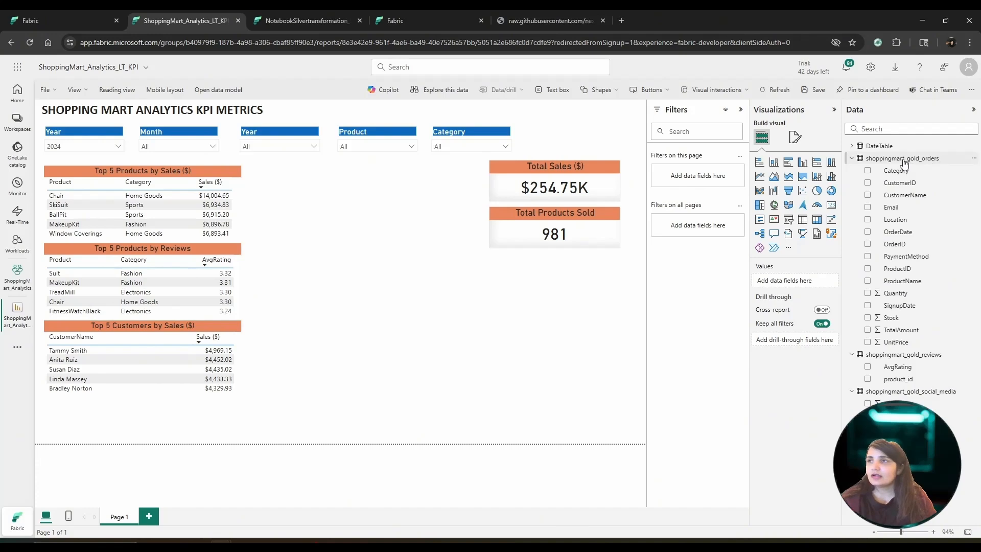
Add a clustered bar chart between the tables and cards, with Category on the Y-axis and TotalAmount on the X-axis.
{"action": "left_click", "coordinate": [790, 163]}
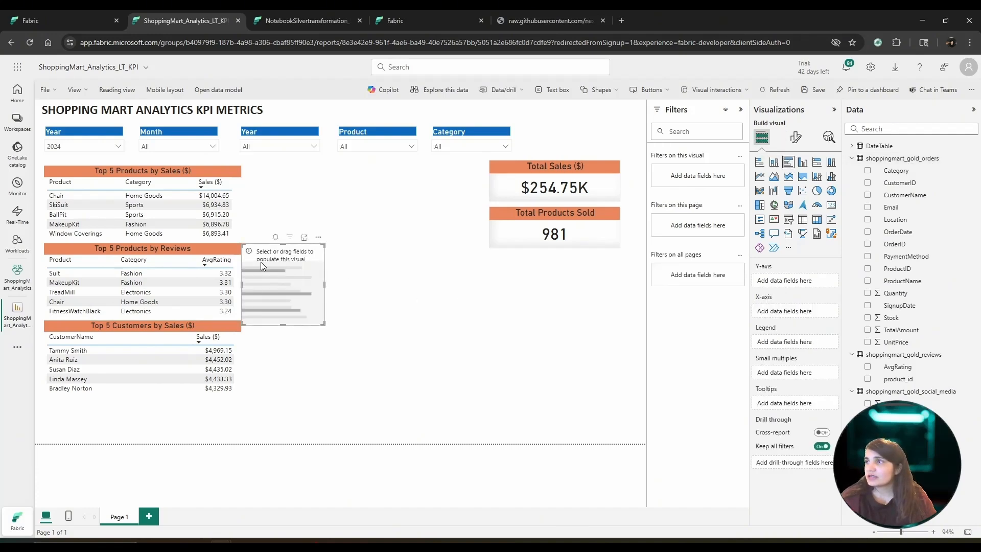
{"action": "left_click_drag", "start_coordinate": [260, 261], "coordinate": [312, 174]}
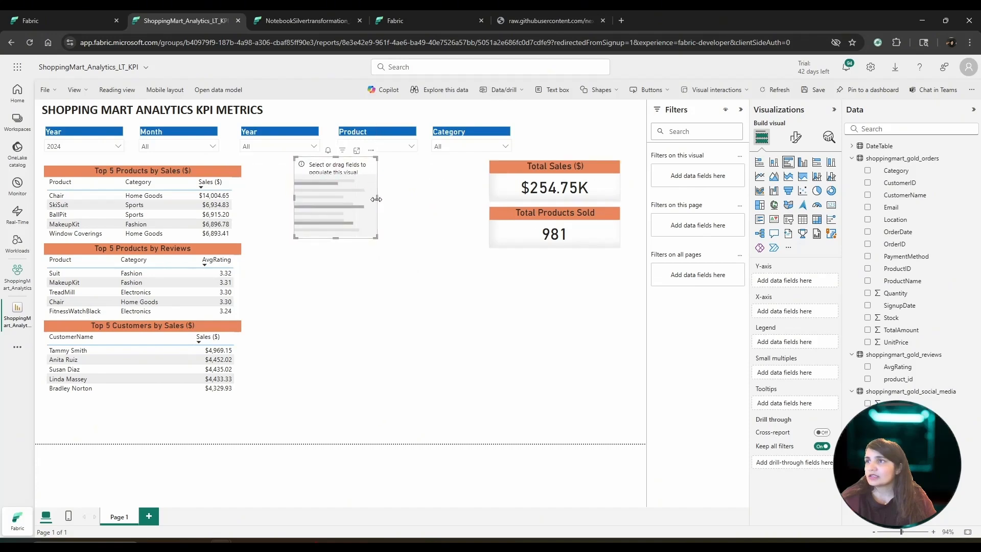
{"action": "left_click_drag", "start_coordinate": [376, 199], "coordinate": [426, 199]}
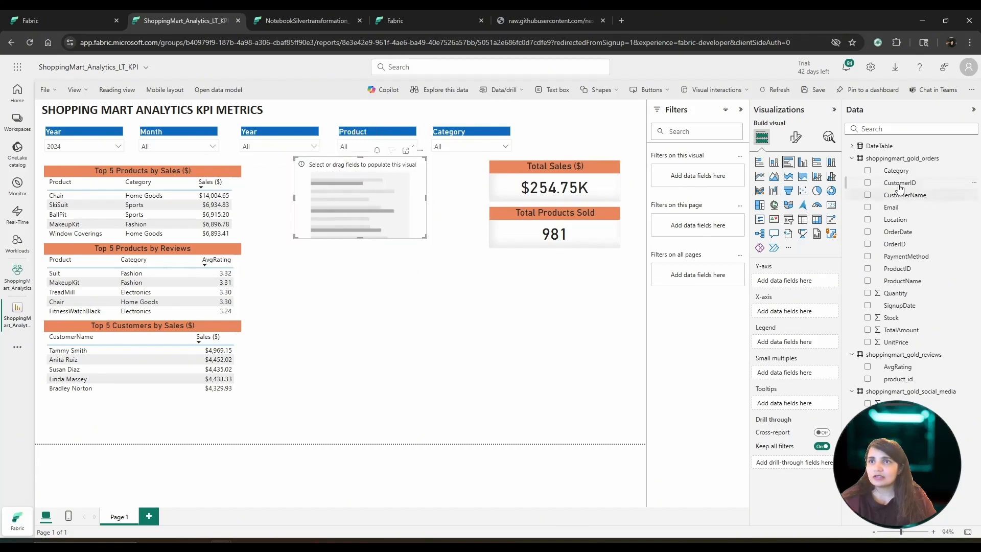
{"action": "left_click_drag", "start_coordinate": [897, 171], "coordinate": [799, 283]}
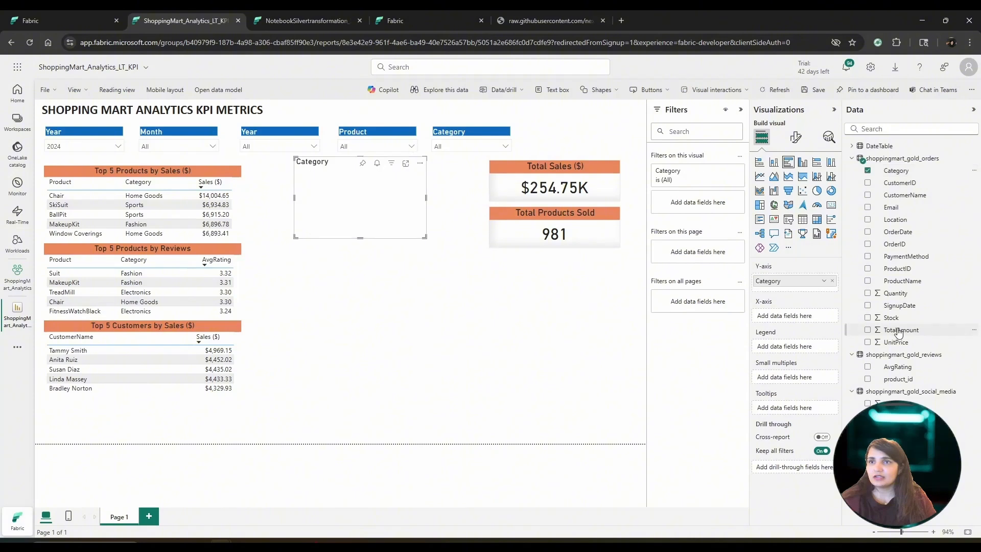
{"action": "left_click_drag", "start_coordinate": [900, 331], "coordinate": [786, 318]}
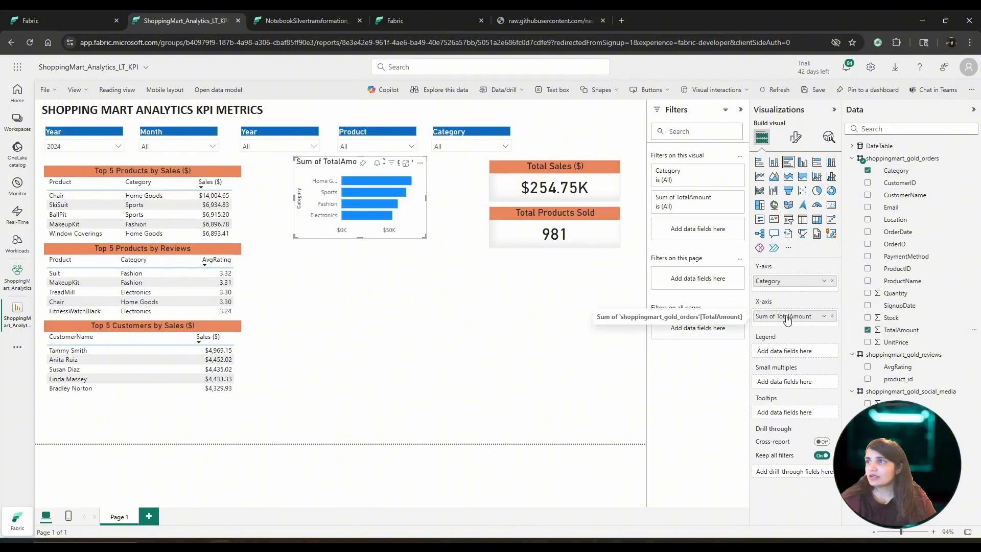
Enlarge the bar chart to fill the space between the tables and KPI cards, and shift both cards down to align with it.
{"action": "left_click_drag", "start_coordinate": [360, 238], "coordinate": [360, 258]}
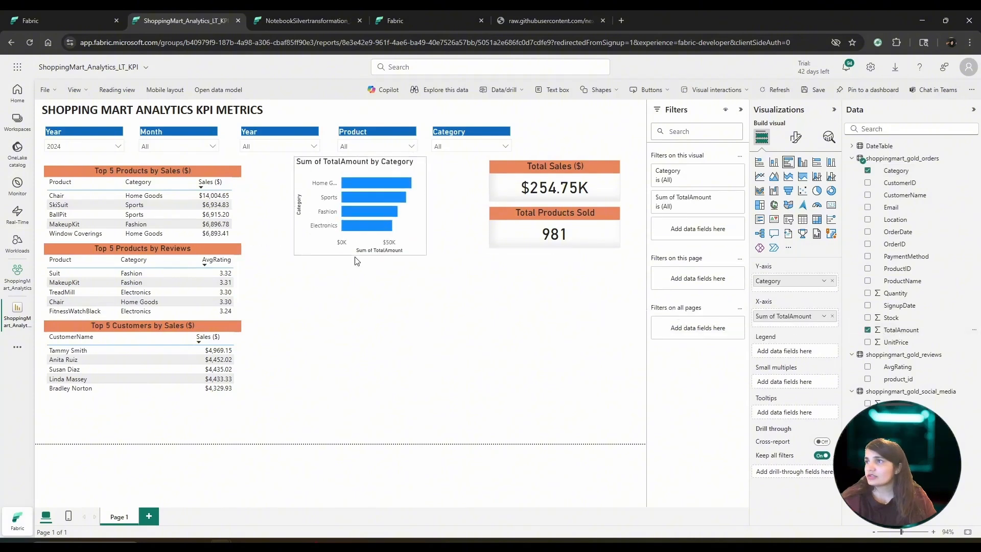
{"action": "left_click_drag", "start_coordinate": [297, 201], "coordinate": [253, 202]}
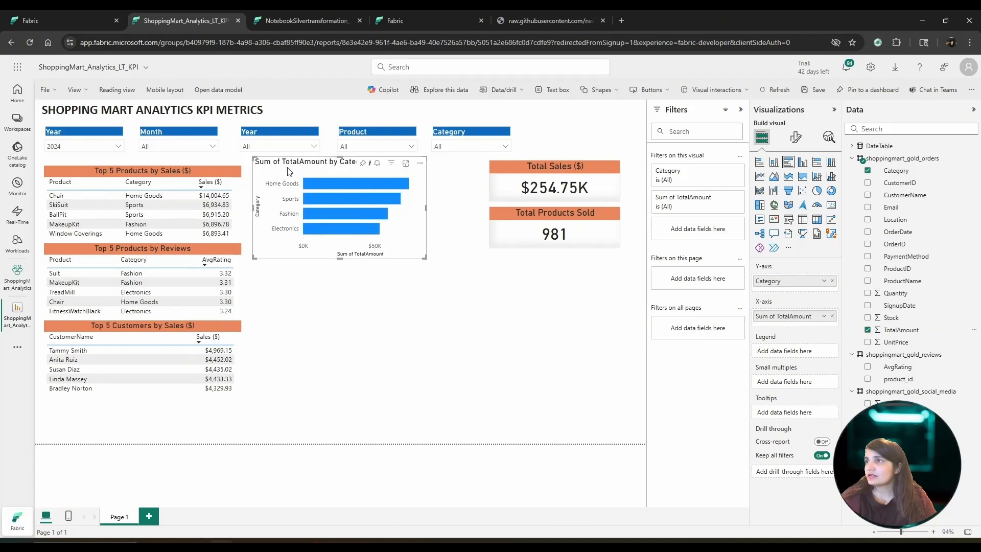
{"action": "left_click_drag", "start_coordinate": [296, 178], "coordinate": [296, 187]}
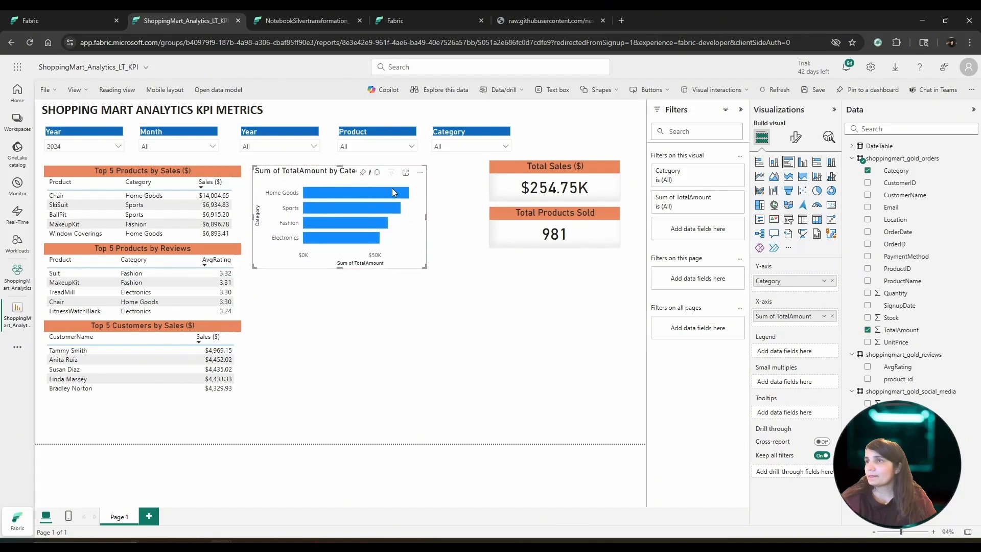
{"action": "left_click_drag", "start_coordinate": [428, 219], "coordinate": [522, 218]}
{"action": "left_click_drag", "start_coordinate": [529, 167], "coordinate": [529, 171]}
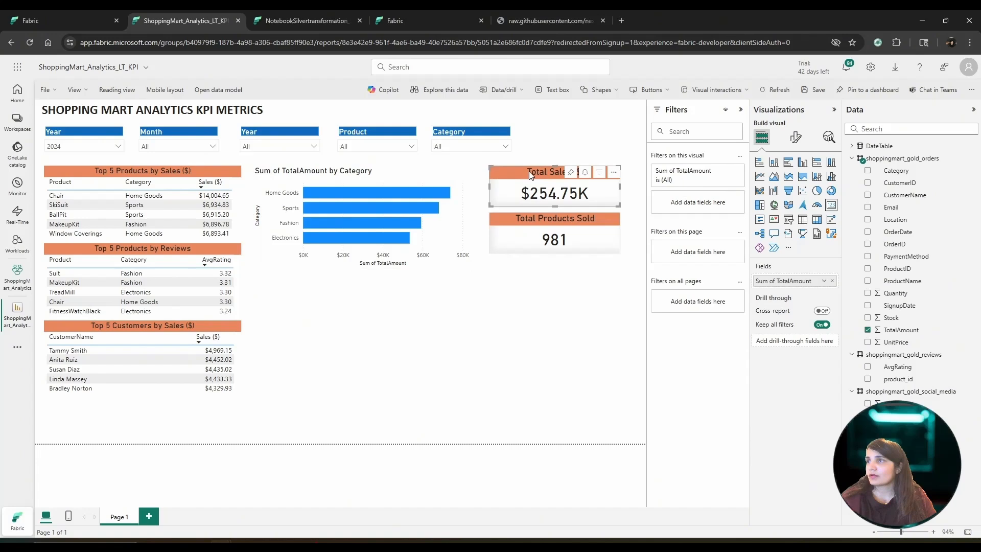
Change the bar chart's title text to "Category by Sales ($)".
{"action": "left_click", "coordinate": [319, 176]}
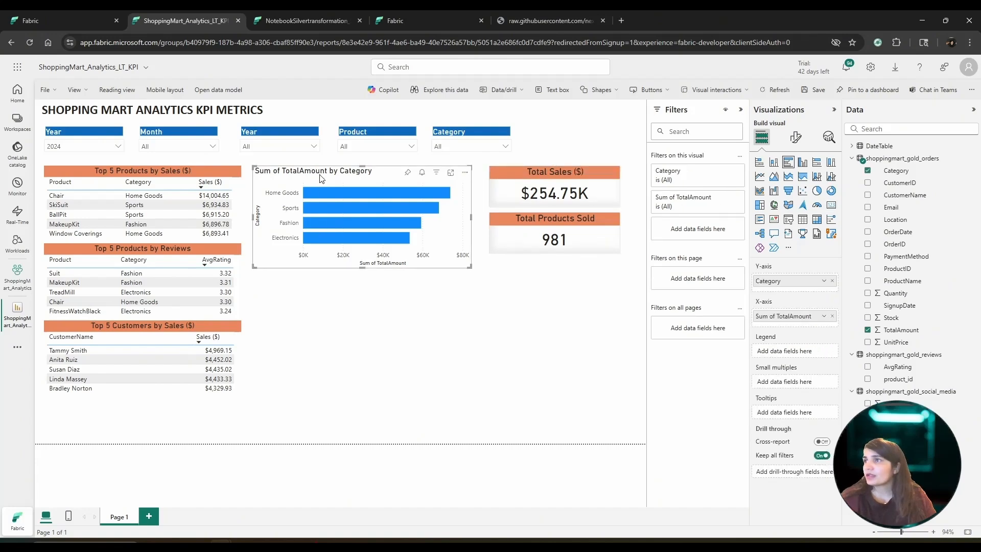
{"action": "left_click", "coordinate": [796, 137]}
{"action": "left_click", "coordinate": [795, 183]}
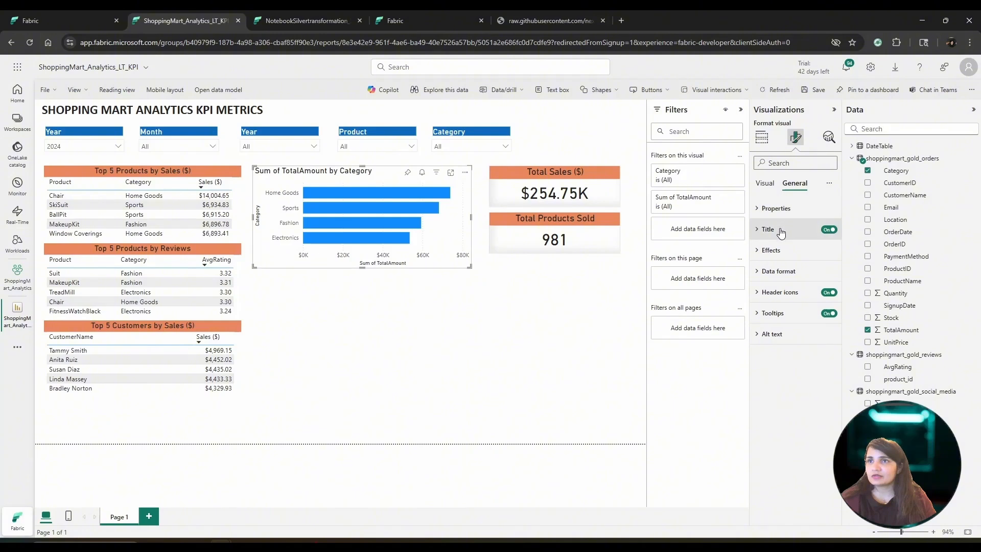
{"action": "left_click", "coordinate": [779, 231]}
{"action": "triple_click", "coordinate": [766, 279]}
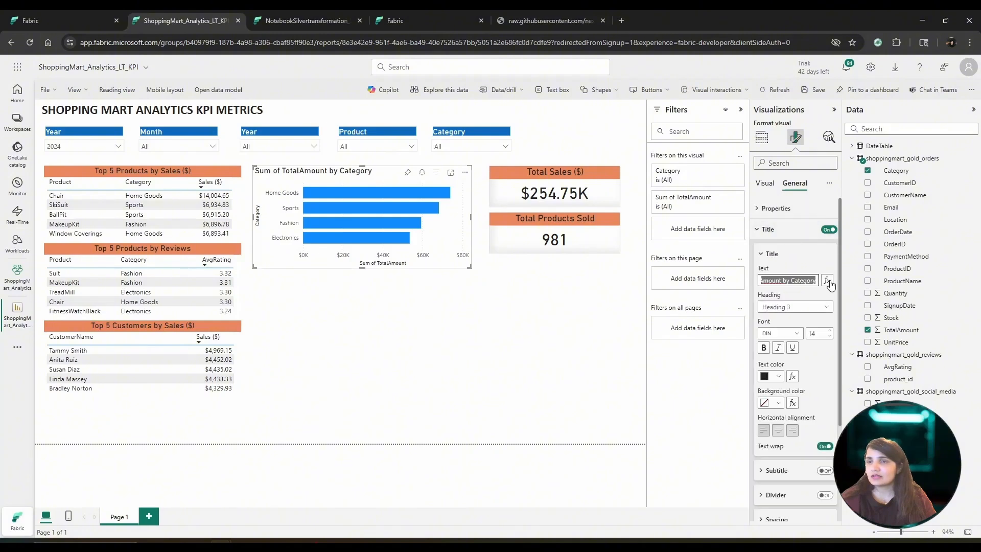
{"action": "key", "text": "BackSpace"}
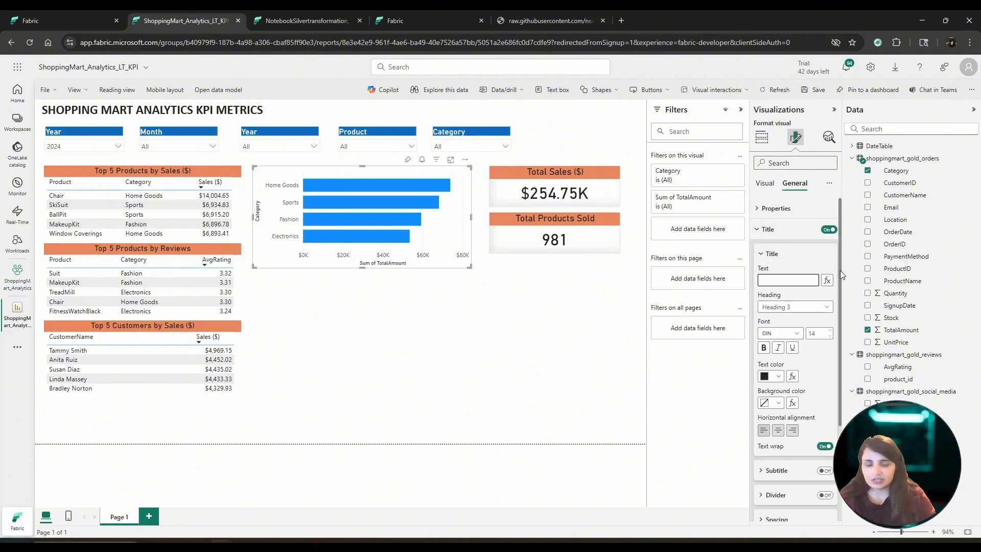
{"action": "type", "text": "Category"}
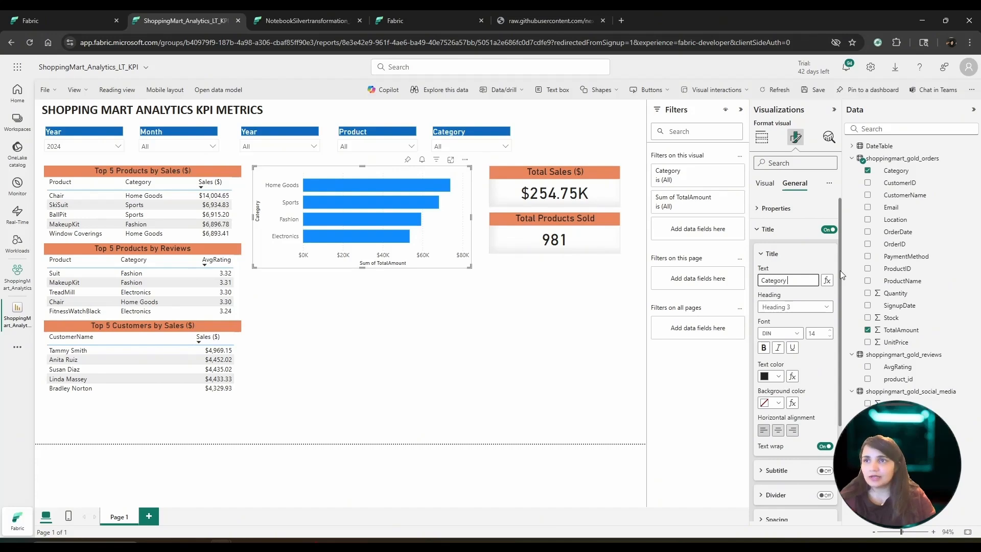
{"action": "type", "text": " by Sales"}
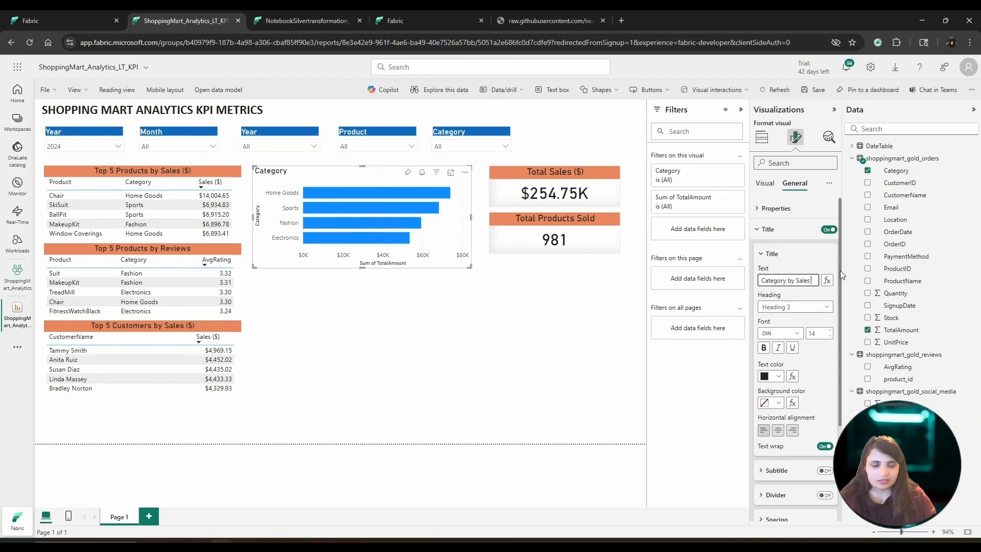
{"action": "type", "text": " ($"}
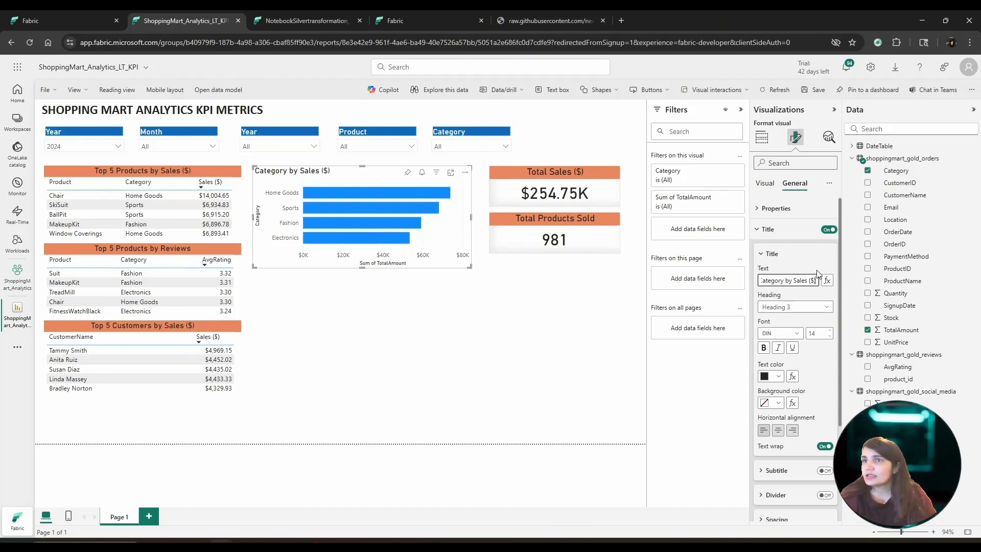
Give the bar chart's title the same orange background as the other visuals and center it horizontally.
{"action": "left_click", "coordinate": [779, 403]}
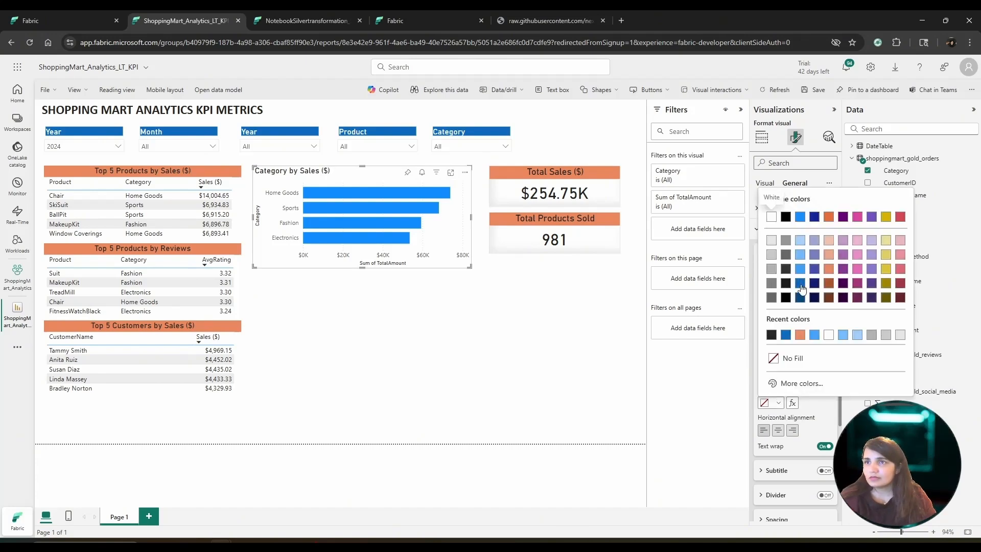
{"action": "left_click", "coordinate": [829, 270]}
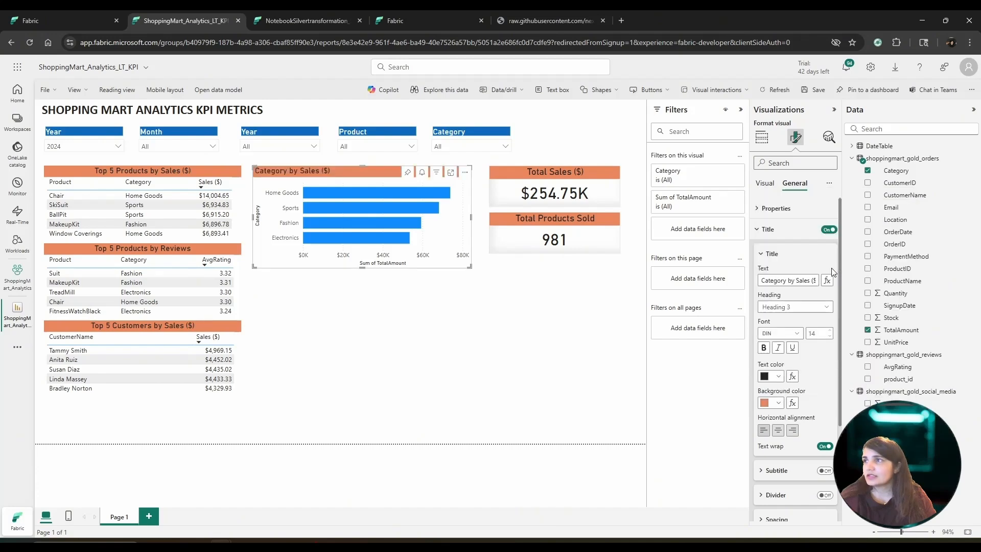
{"action": "left_click", "coordinate": [781, 432]}
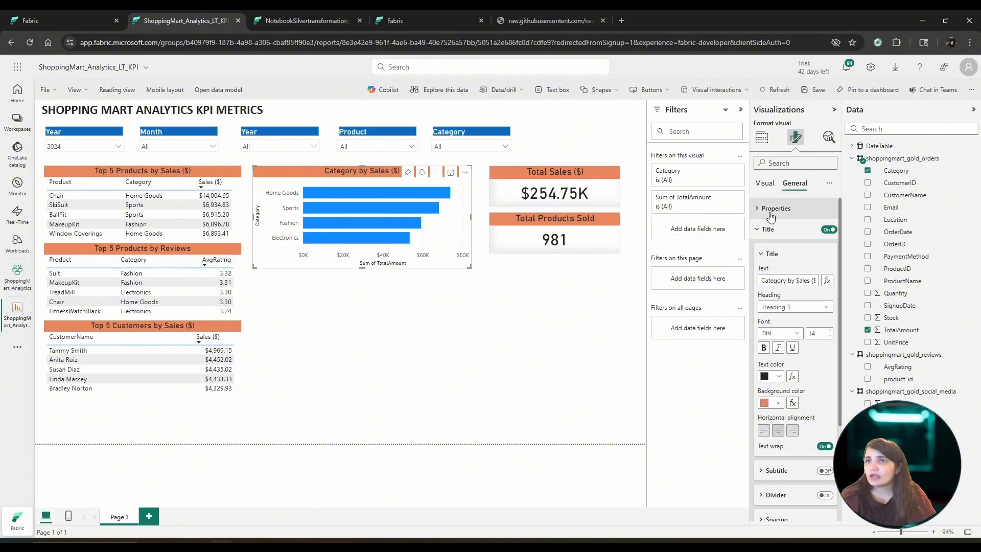
{"action": "left_click", "coordinate": [768, 229]}
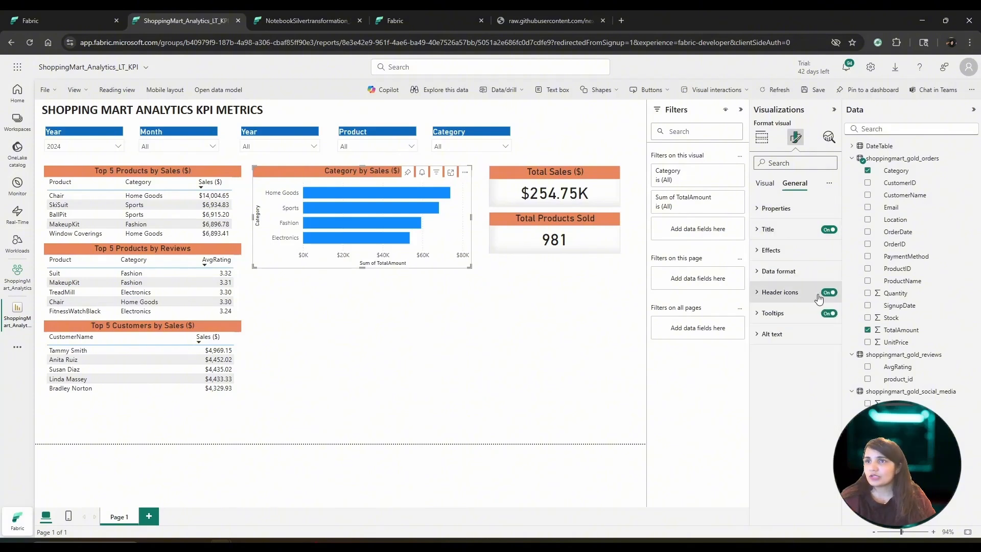
Turn off the X-axis and Y-axis titles on the Category by Sales ($) bar chart.
{"action": "left_click", "coordinate": [764, 185]}
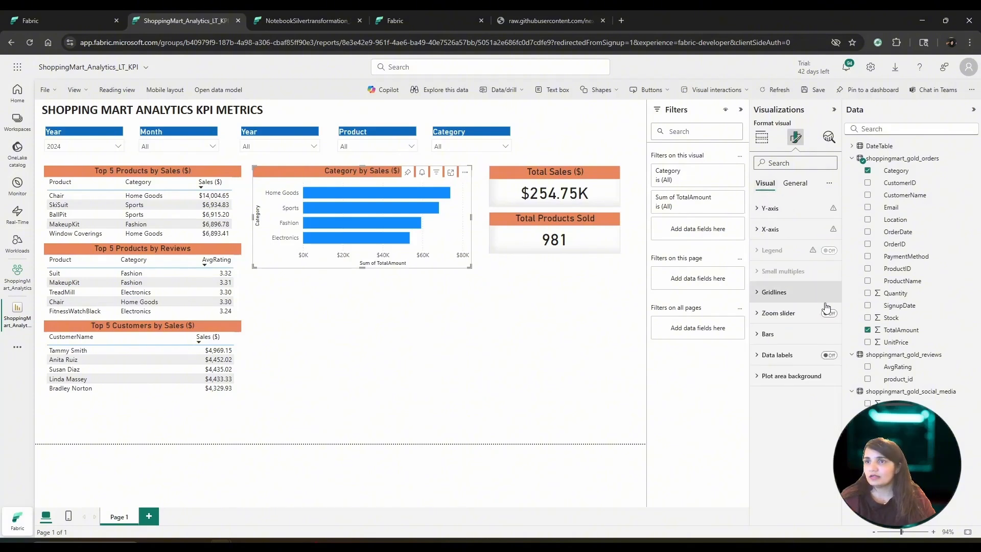
{"action": "left_click", "coordinate": [774, 230]}
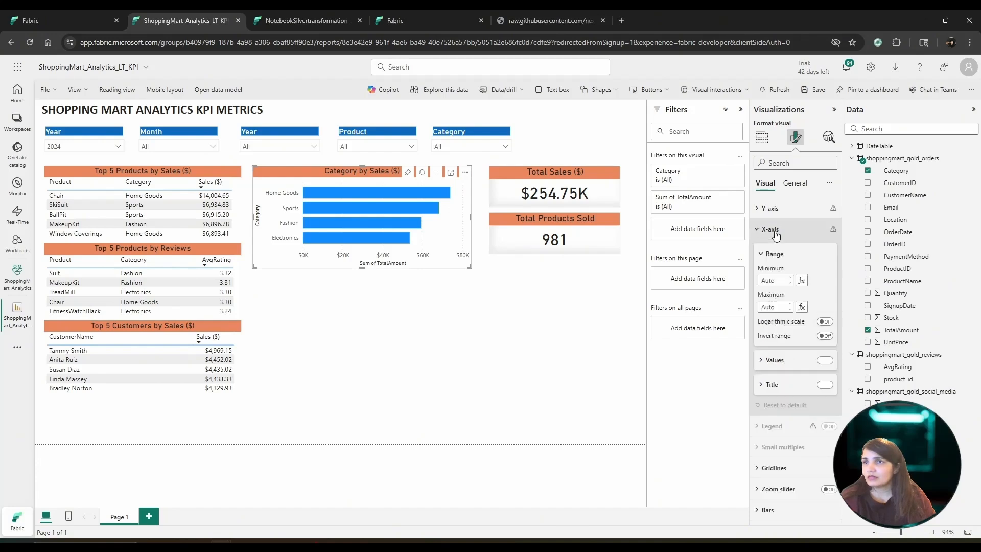
{"action": "left_click", "coordinate": [824, 385]}
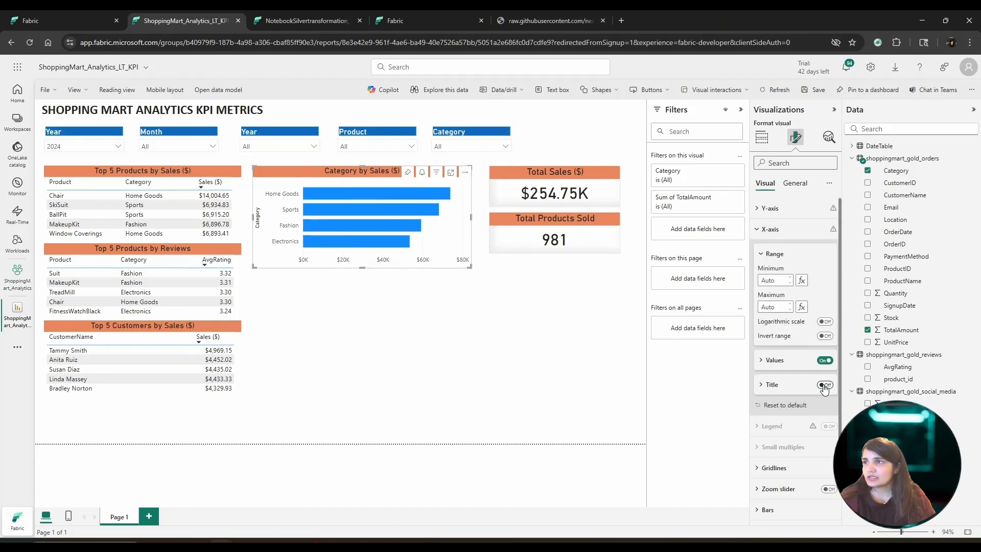
{"action": "left_click", "coordinate": [770, 208]}
{"action": "left_click", "coordinate": [825, 395]}
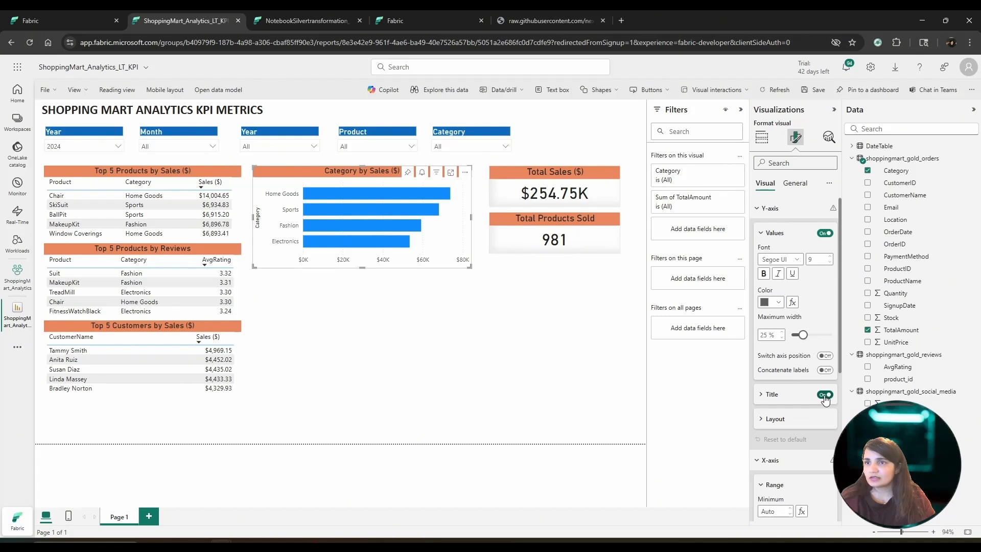
{"action": "left_click", "coordinate": [824, 395]}
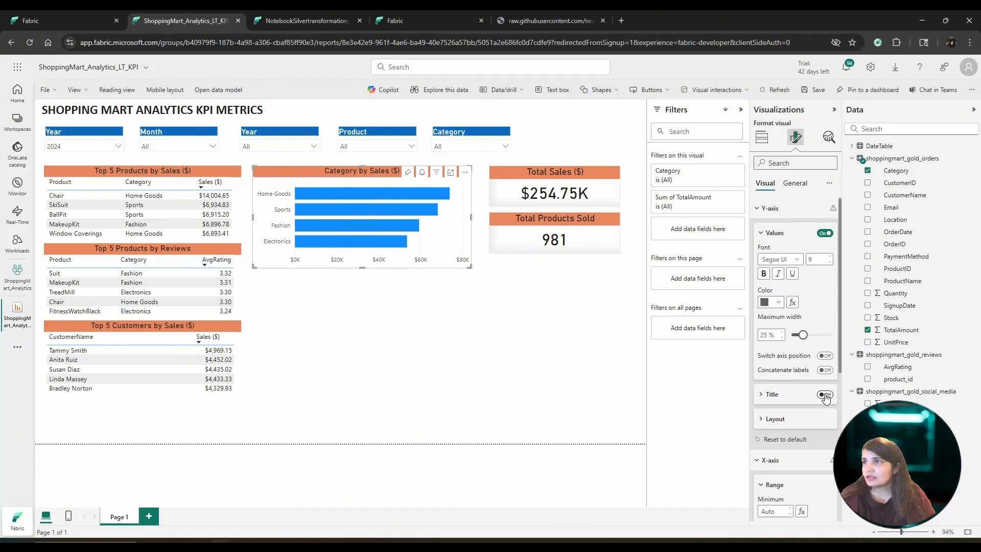
{"action": "left_click", "coordinate": [767, 208]}
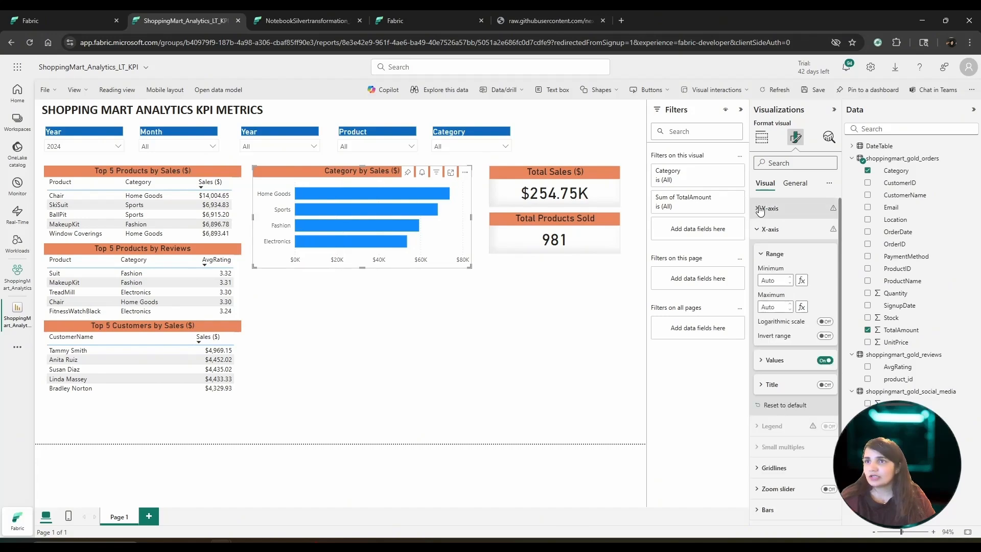
{"action": "left_click", "coordinate": [766, 229]}
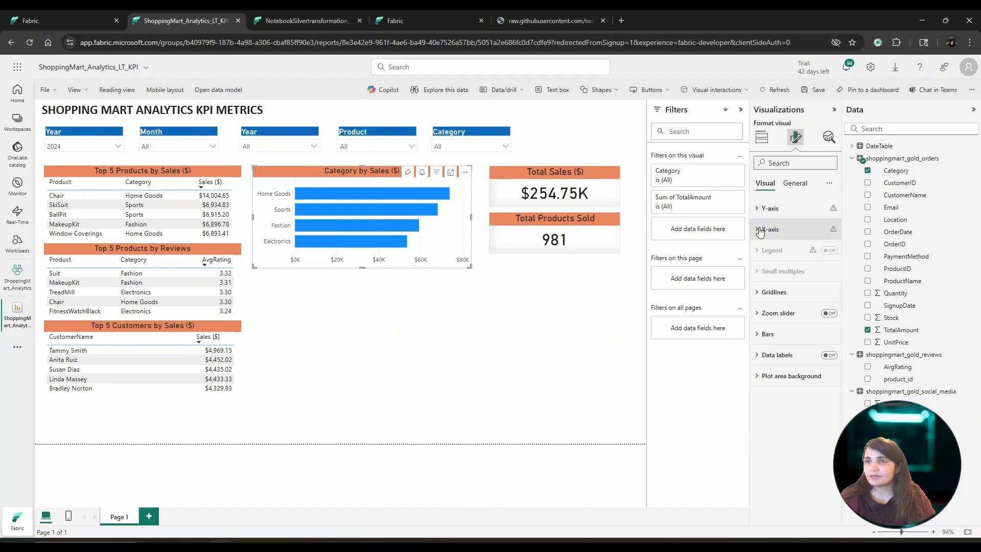
Turn off the vertical gridlines on the Category by Sales ($) bar chart.
{"action": "left_click", "coordinate": [773, 292]}
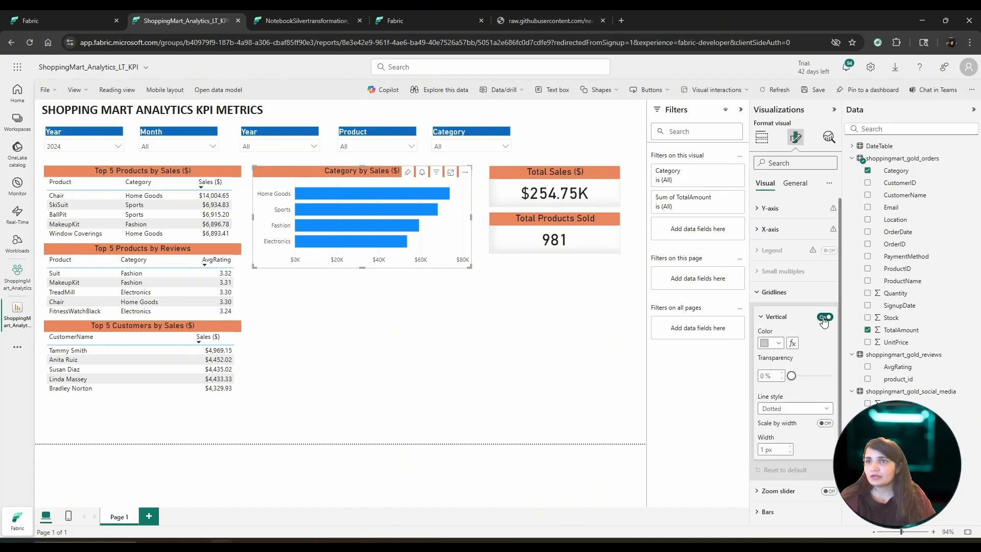
{"action": "left_click", "coordinate": [825, 318]}
{"action": "left_click", "coordinate": [774, 294]}
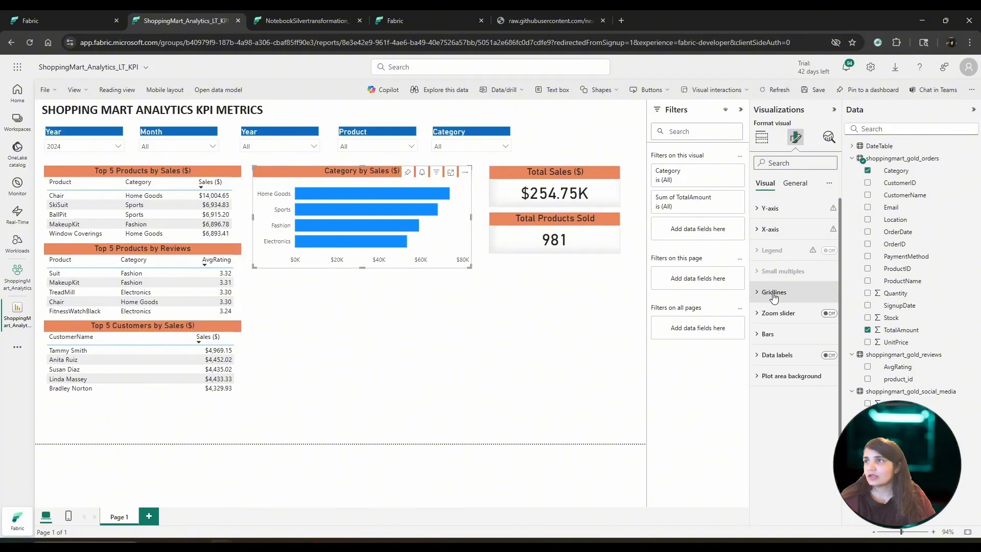
Color only the Home Goods bar yellow using #e1c233 (Theme color 7, 20% lighter).
{"action": "left_click", "coordinate": [772, 338]}
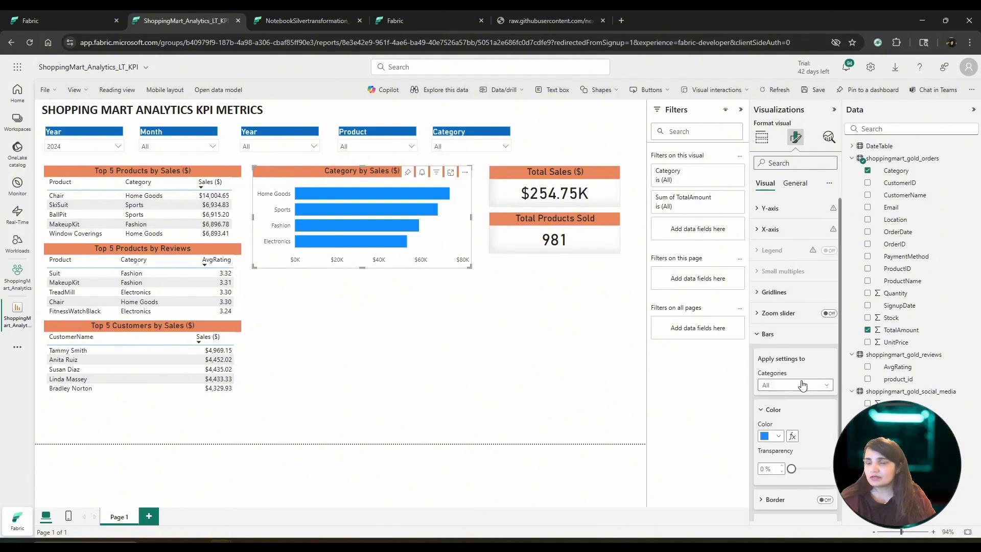
{"action": "left_click", "coordinate": [779, 437]}
{"action": "left_click", "coordinate": [827, 439]}
{"action": "left_click", "coordinate": [800, 387]}
{"action": "left_click", "coordinate": [785, 450]}
{"action": "left_click", "coordinate": [778, 437]}
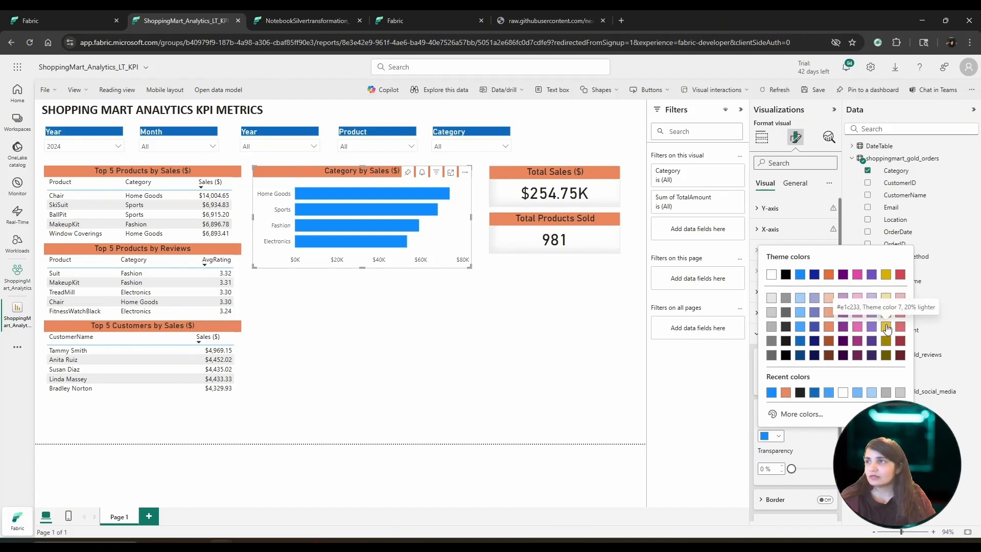
{"action": "left_click", "coordinate": [886, 327]}
Set the Sports bar's color to the light orange theme shade matching the chart title background.
{"action": "left_click", "coordinate": [787, 386]}
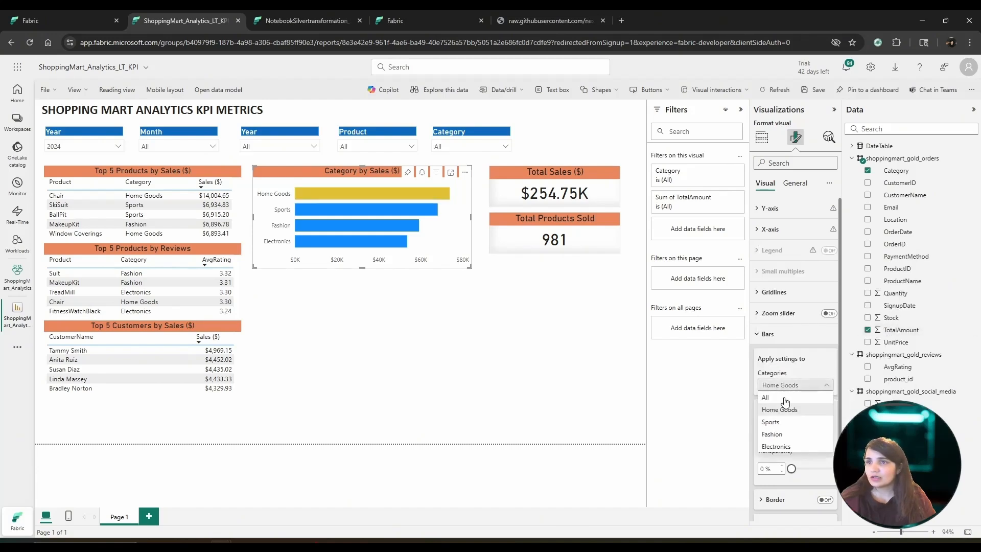
{"action": "left_click", "coordinate": [780, 420]}
{"action": "left_click", "coordinate": [778, 437]}
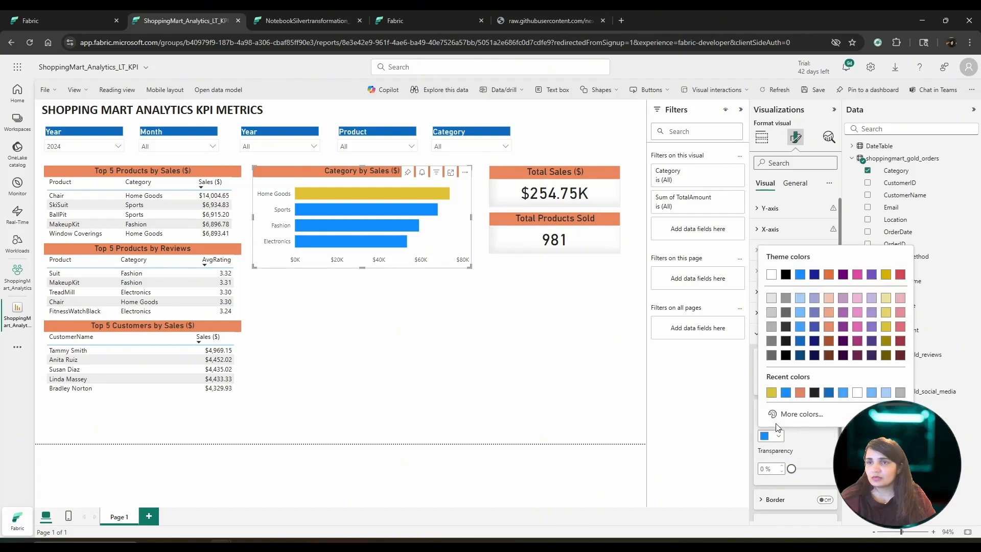
{"action": "left_click", "coordinate": [829, 328]}
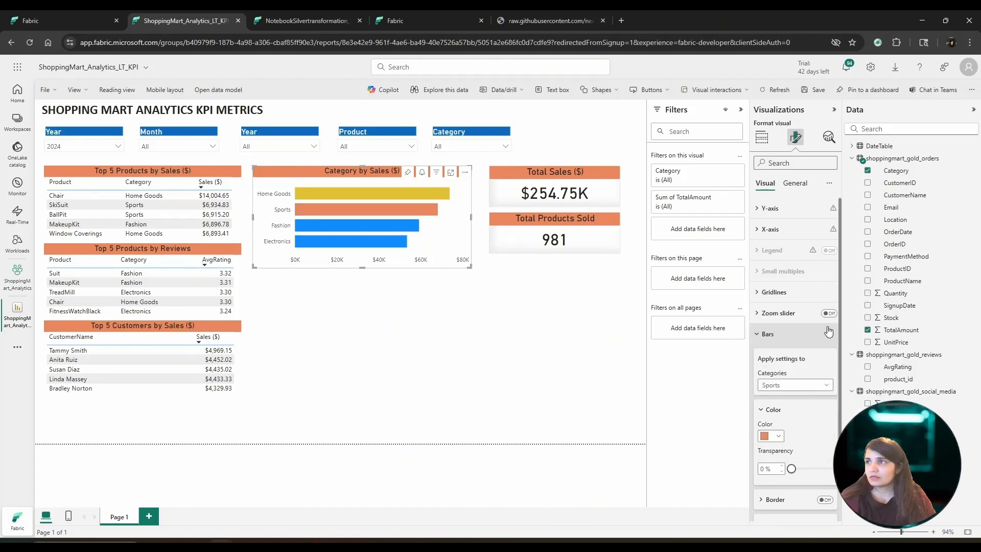
Give the Fashion bar a light purple theme color.
{"action": "left_click", "coordinate": [792, 386]}
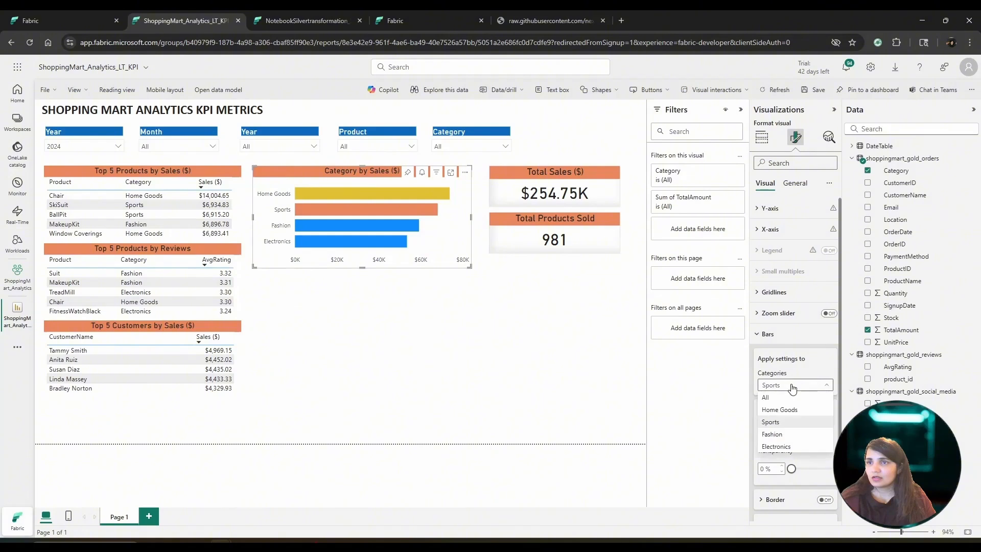
{"action": "left_click", "coordinate": [779, 433]}
{"action": "left_click", "coordinate": [774, 436]}
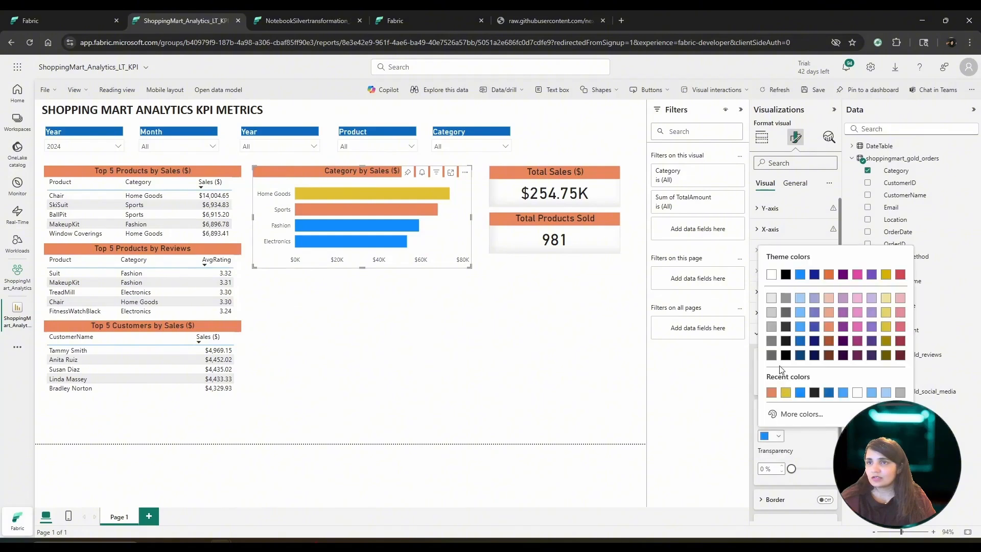
{"action": "left_click", "coordinate": [843, 327]}
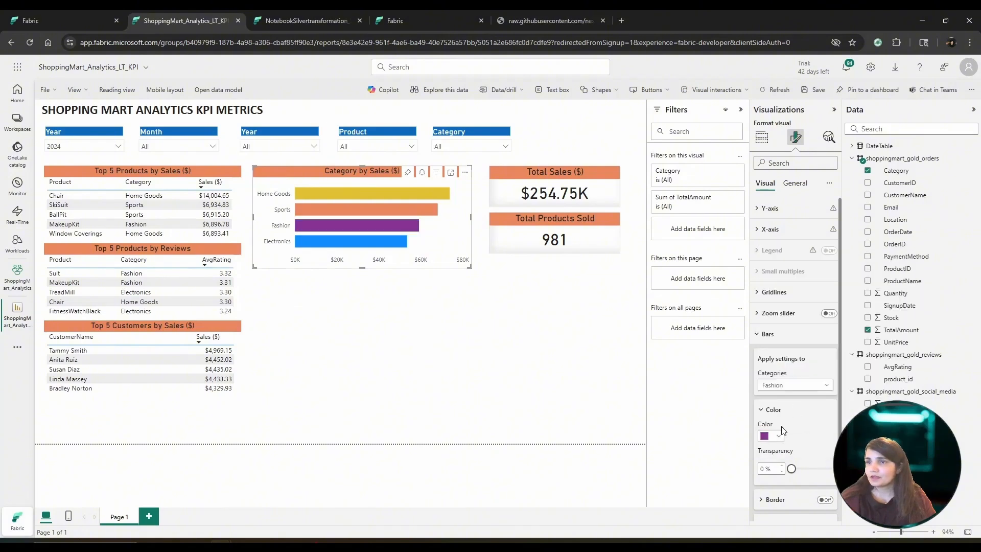
{"action": "left_click", "coordinate": [778, 437]}
{"action": "left_click", "coordinate": [841, 312]}
{"action": "left_click", "coordinate": [783, 394]}
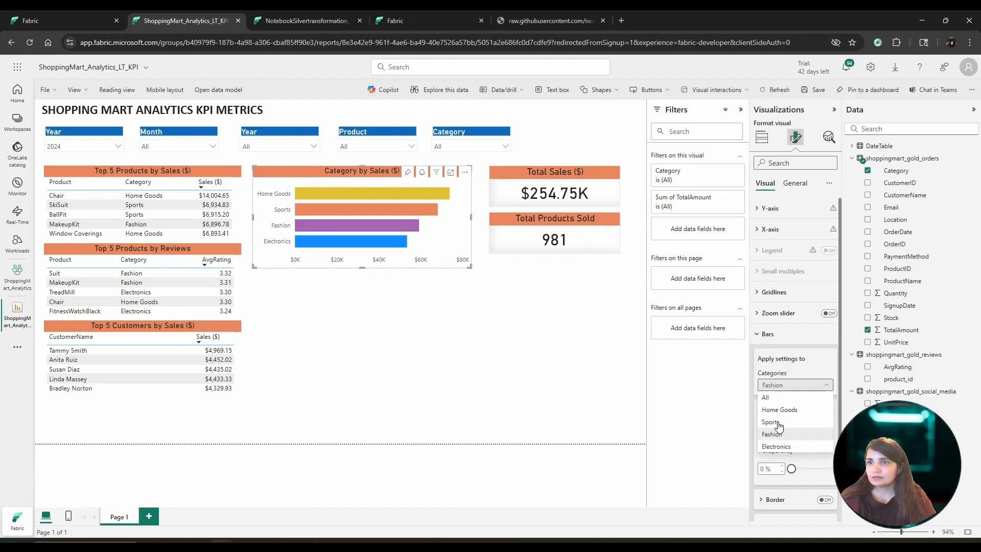
{"action": "left_click", "coordinate": [782, 441]}
{"action": "left_click", "coordinate": [781, 438]}
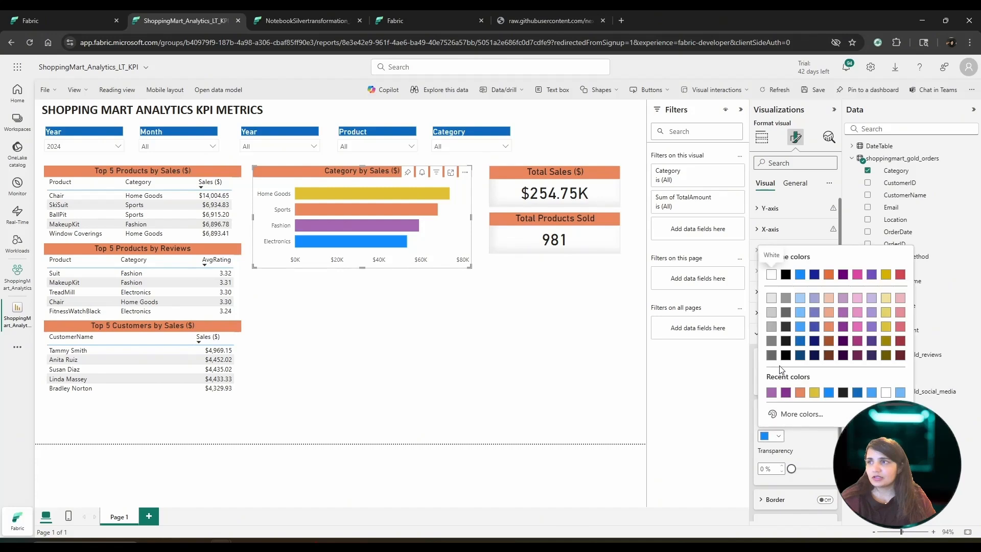
{"action": "left_click", "coordinate": [818, 439]}
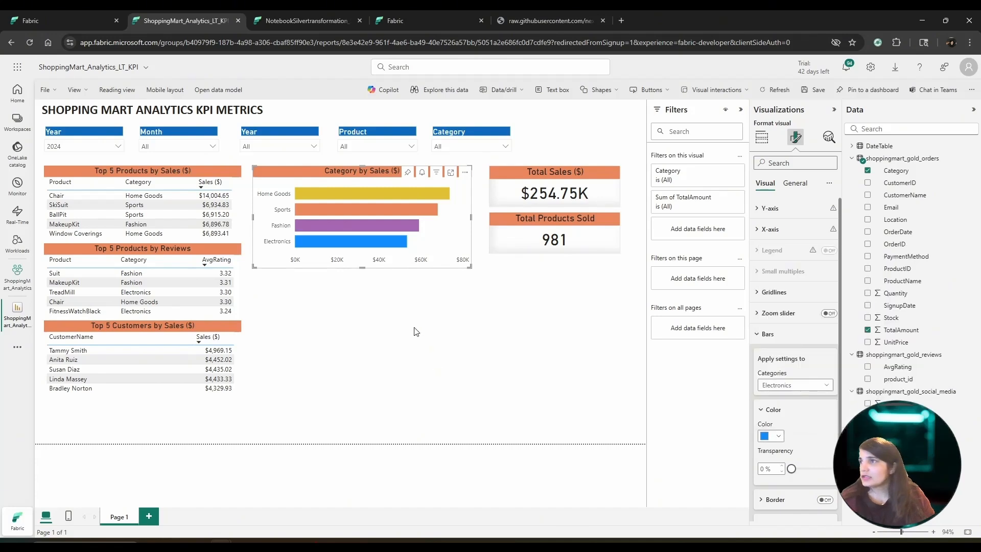
{"action": "left_click", "coordinate": [766, 335]}
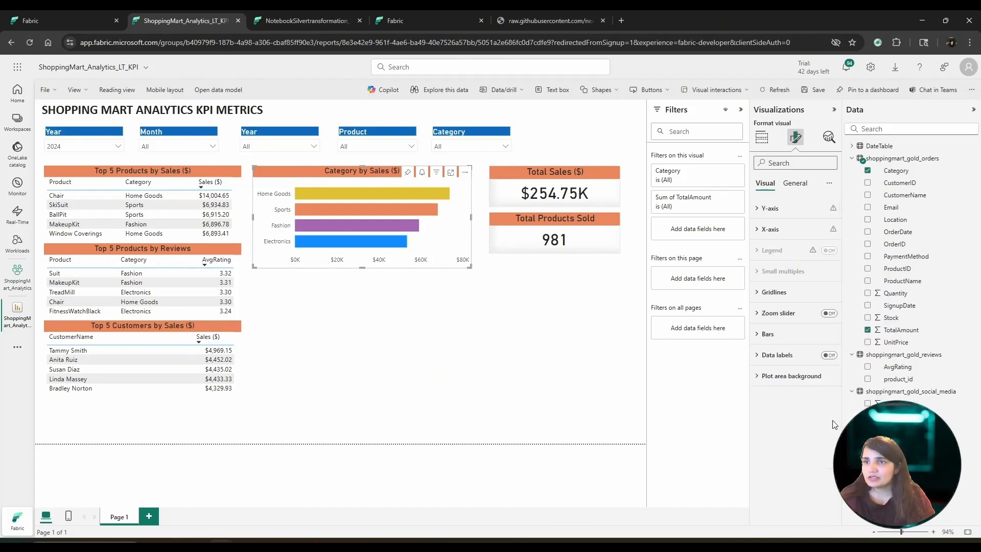
Turn on data labels for the bar chart and set their values to 2 decimal places.
{"action": "left_click", "coordinate": [831, 356]}
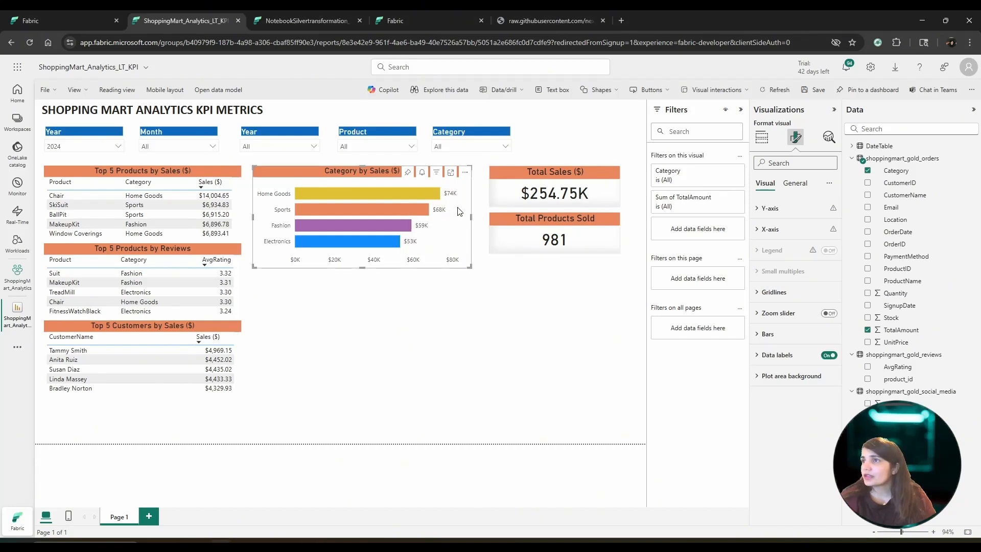
{"action": "left_click", "coordinate": [781, 356]}
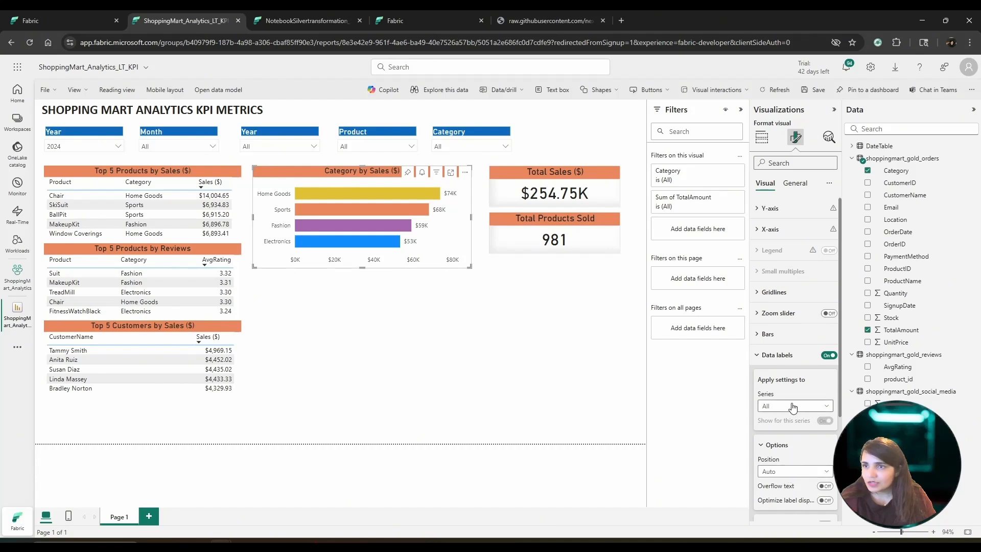
{"action": "scroll", "coordinate": [793, 407], "scroll_direction": "down", "scroll_amount": 3}
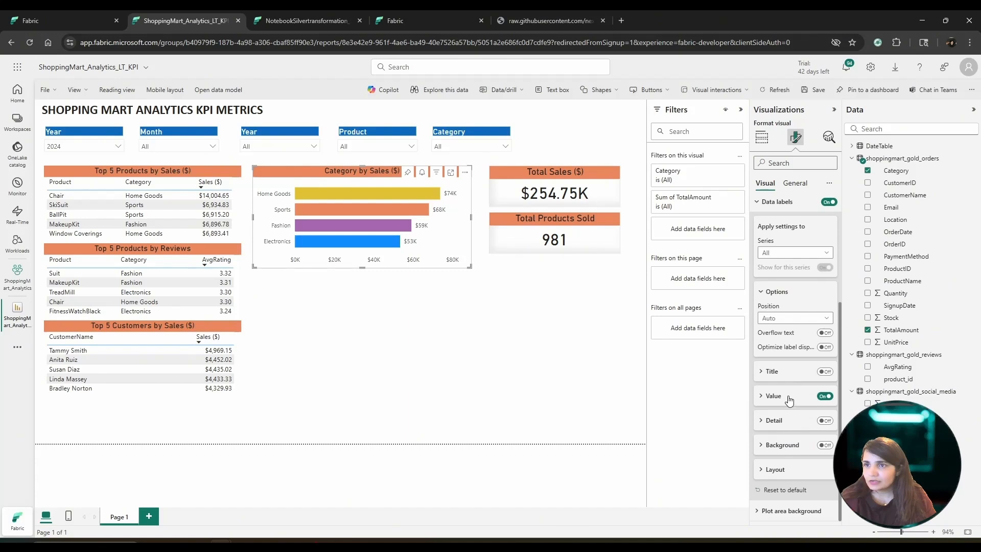
{"action": "left_click", "coordinate": [789, 401]}
{"action": "scroll", "coordinate": [794, 424], "scroll_direction": "down", "scroll_amount": 3}
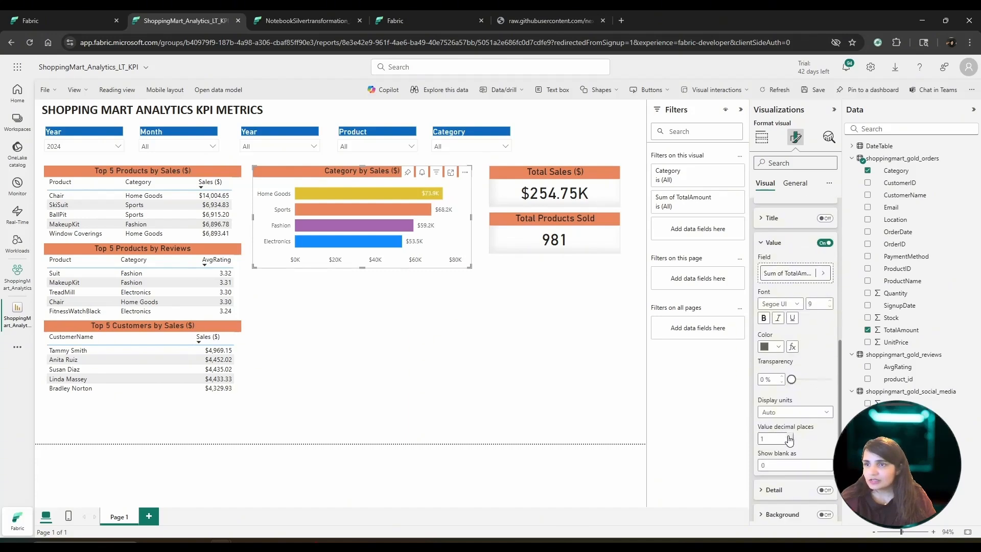
{"action": "left_click", "coordinate": [790, 436]}
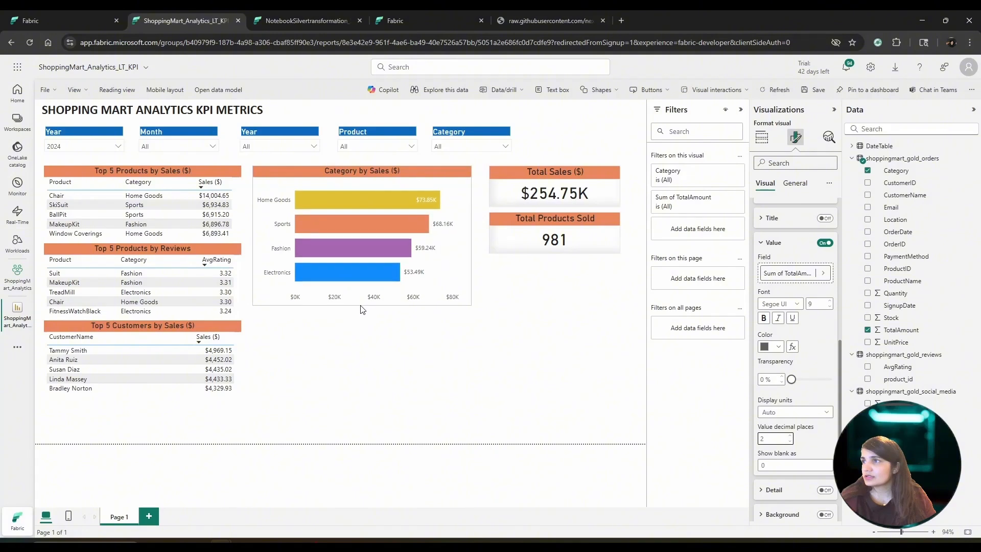
Widen the bar chart almost up to the KPI cards and make it slightly taller.
{"action": "left_click_drag", "start_coordinate": [471, 241], "coordinate": [485, 240]}
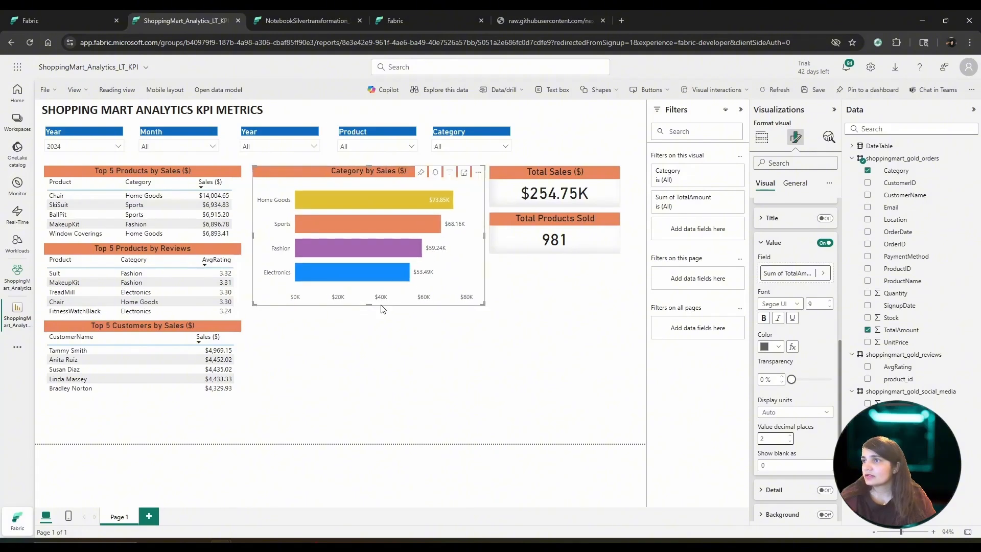
{"action": "left_click_drag", "start_coordinate": [372, 306], "coordinate": [373, 315]}
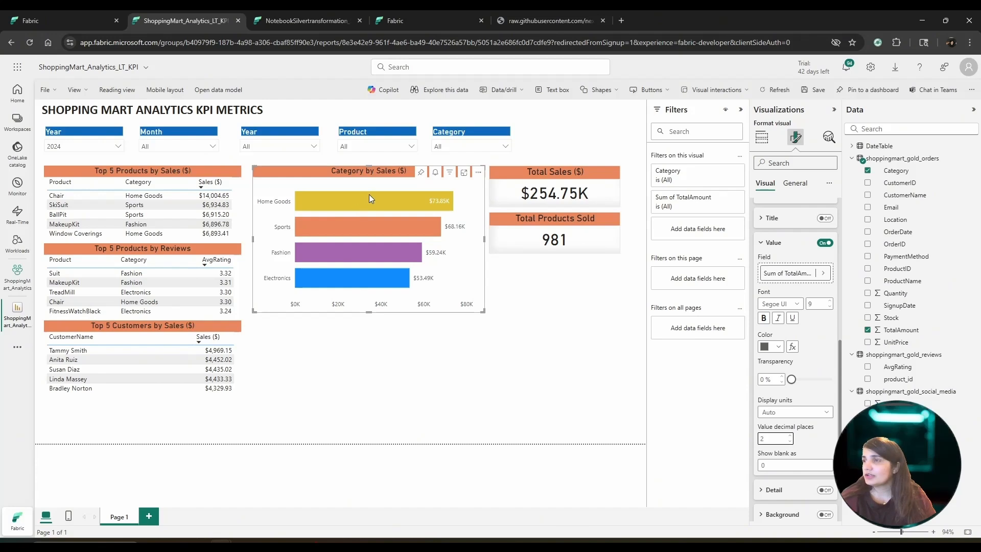
Change the bar chart's title text to "Sales ($) by Category".
{"action": "left_click", "coordinate": [791, 184]}
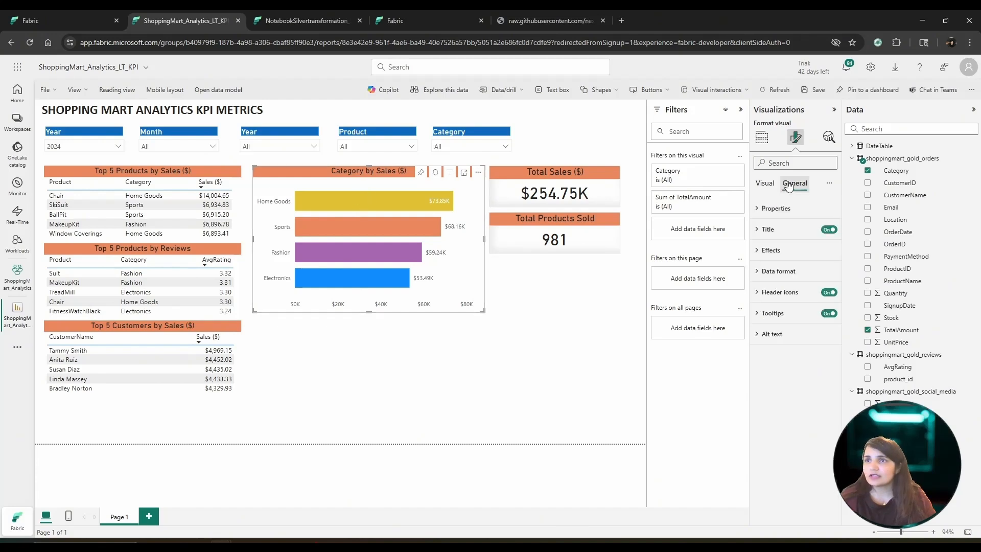
{"action": "left_click", "coordinate": [767, 230]}
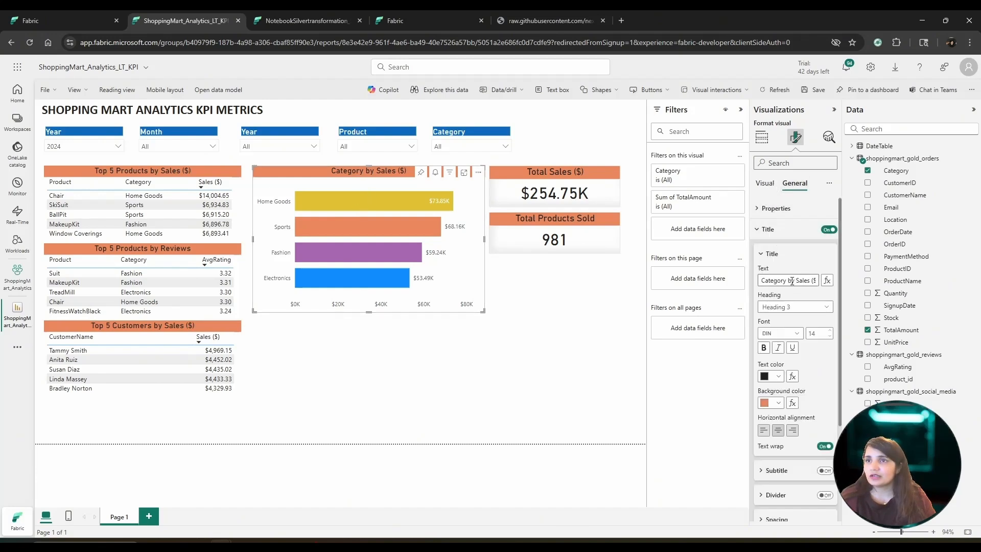
{"action": "left_click", "coordinate": [791, 280]}
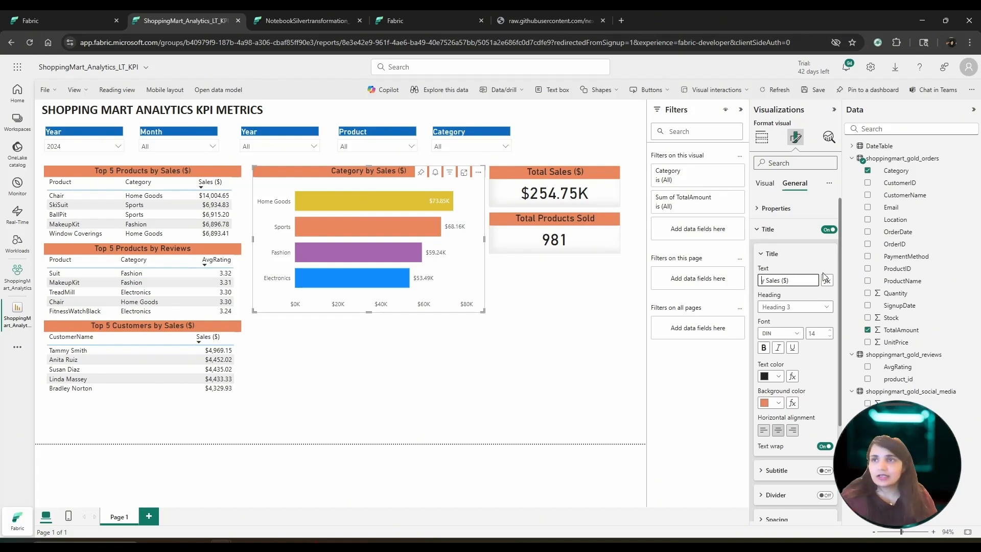
{"action": "key", "text": "Delete"}
{"action": "key", "text": "Delete"}
{"action": "left_click", "coordinate": [807, 280]}
{"action": "type", "text": "by Category"}
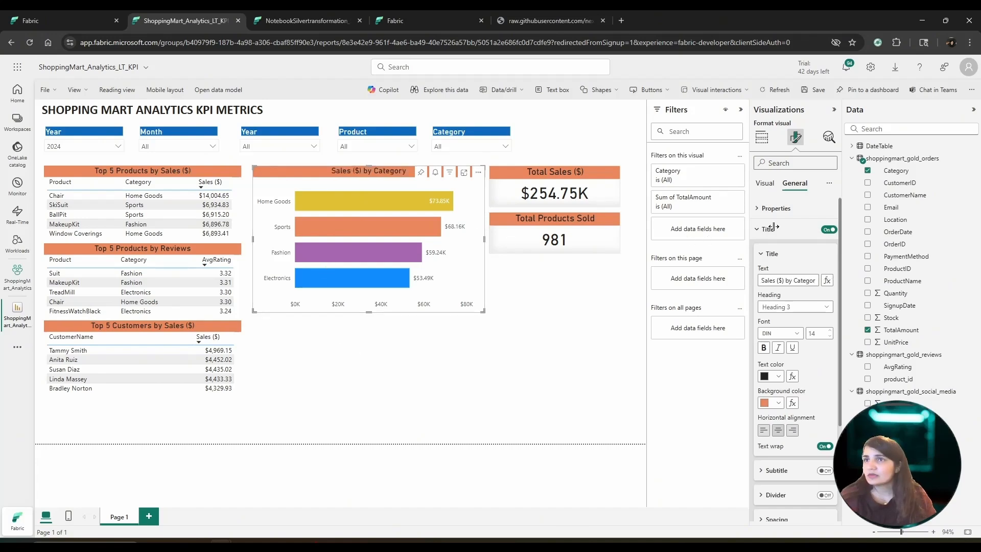
{"action": "left_click", "coordinate": [774, 228]}
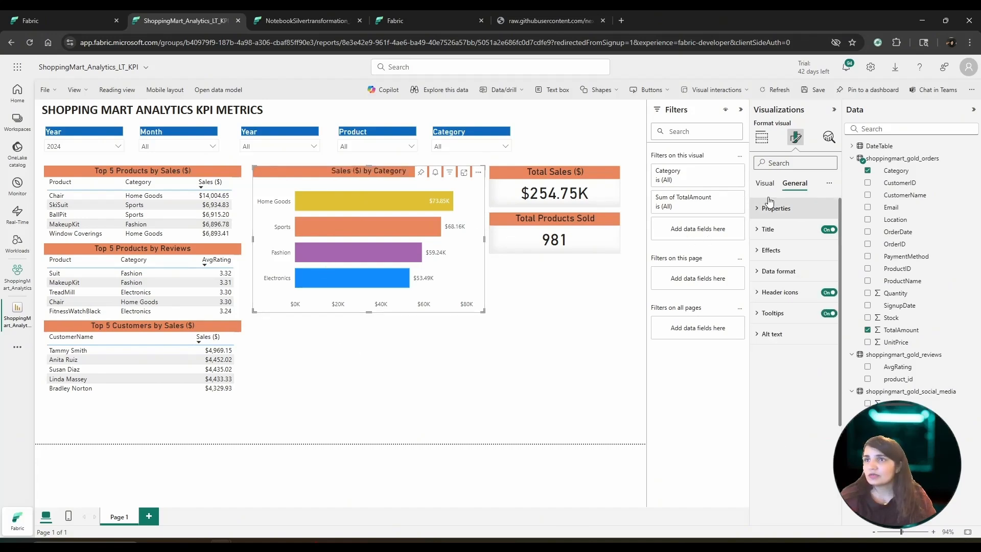
{"action": "left_click", "coordinate": [765, 183]}
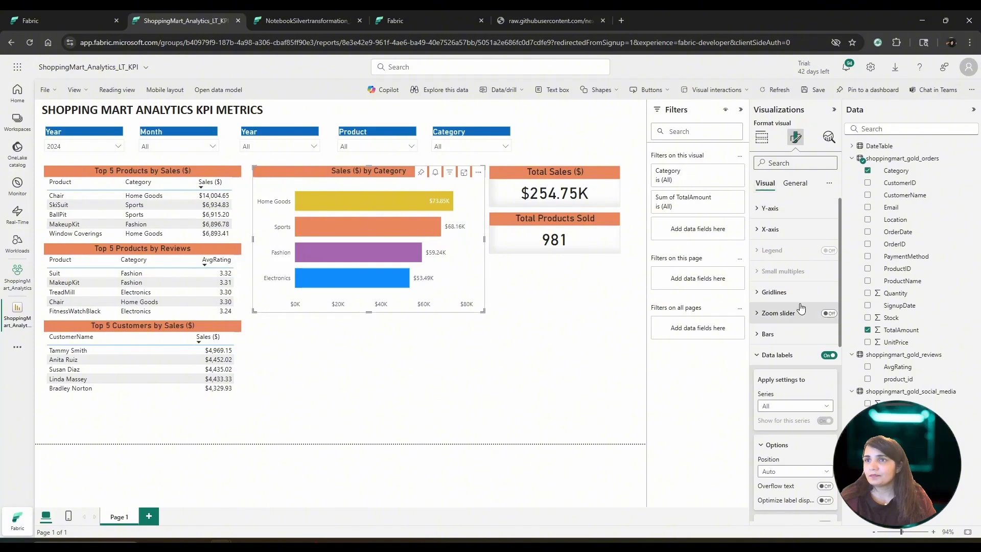
{"action": "left_click", "coordinate": [782, 336]}
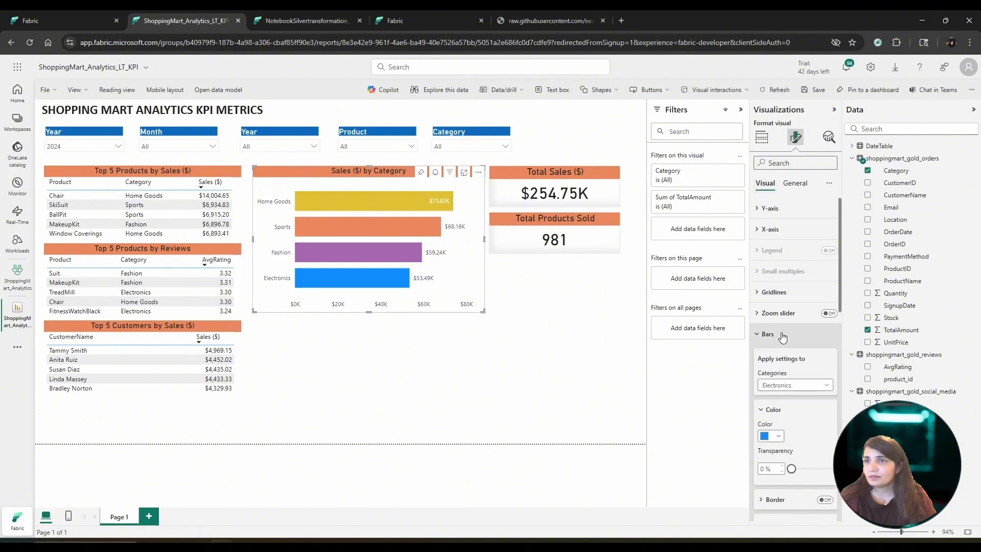
{"action": "scroll", "coordinate": [783, 337], "scroll_direction": "down", "scroll_amount": 4}
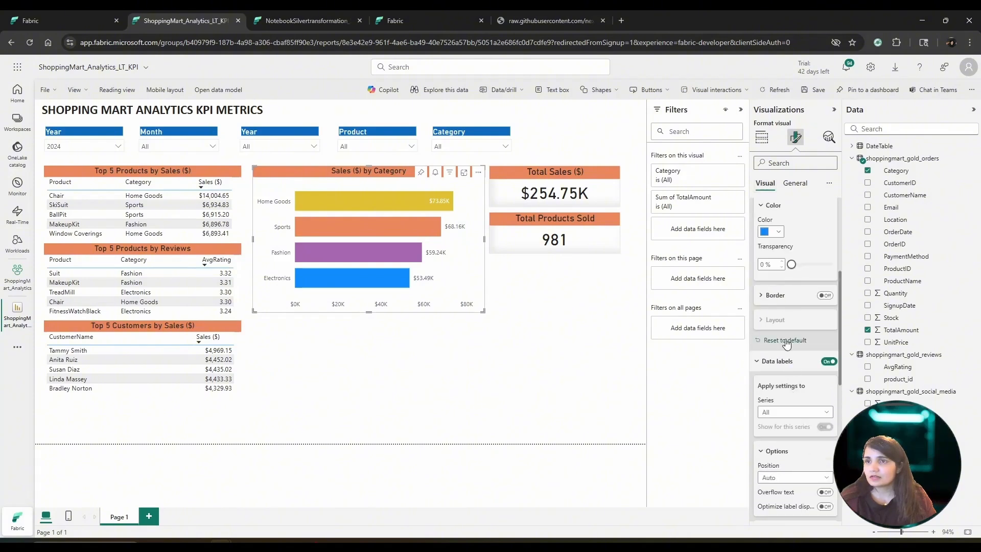
{"action": "scroll", "coordinate": [786, 343], "scroll_direction": "up", "scroll_amount": 3}
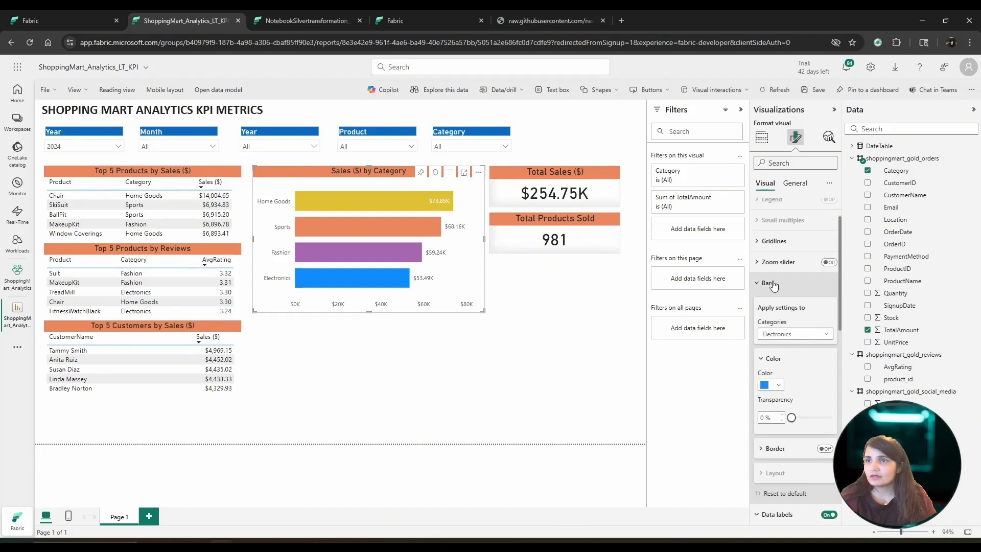
{"action": "left_click", "coordinate": [774, 284]}
{"action": "scroll", "coordinate": [774, 267], "scroll_direction": "up", "scroll_amount": 1}
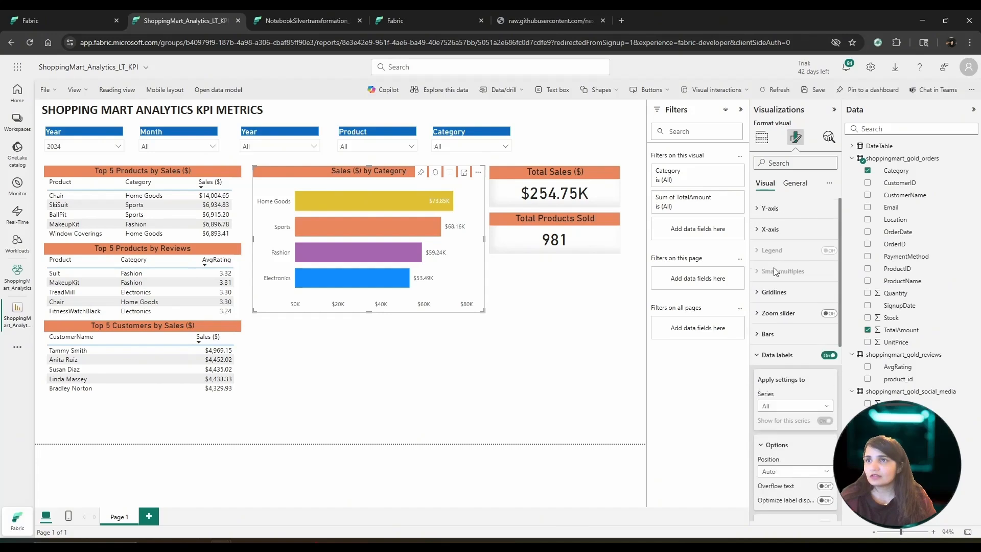
Make the Y-axis category labels on the bar chart bold, and deselect the chart.
{"action": "left_click", "coordinate": [773, 215]}
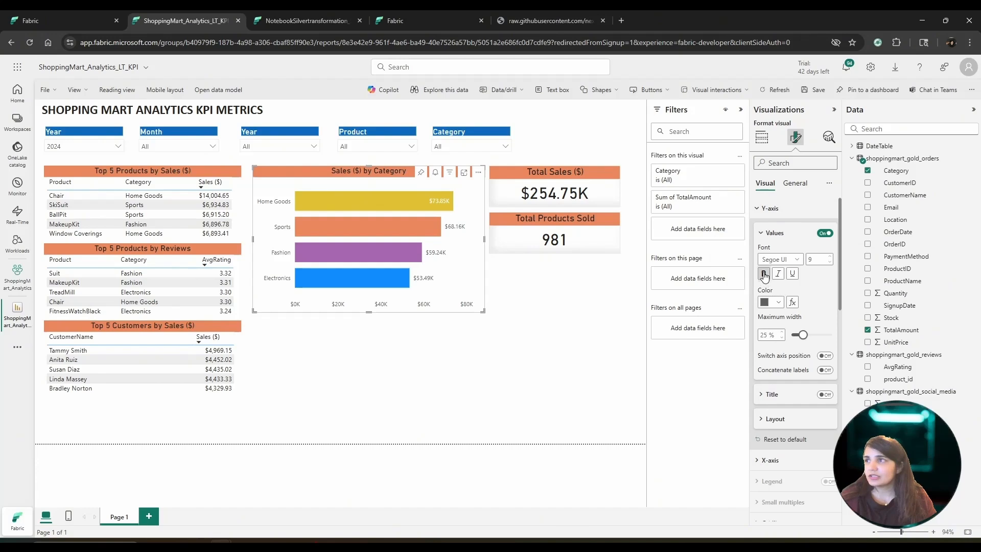
{"action": "left_click", "coordinate": [765, 275]}
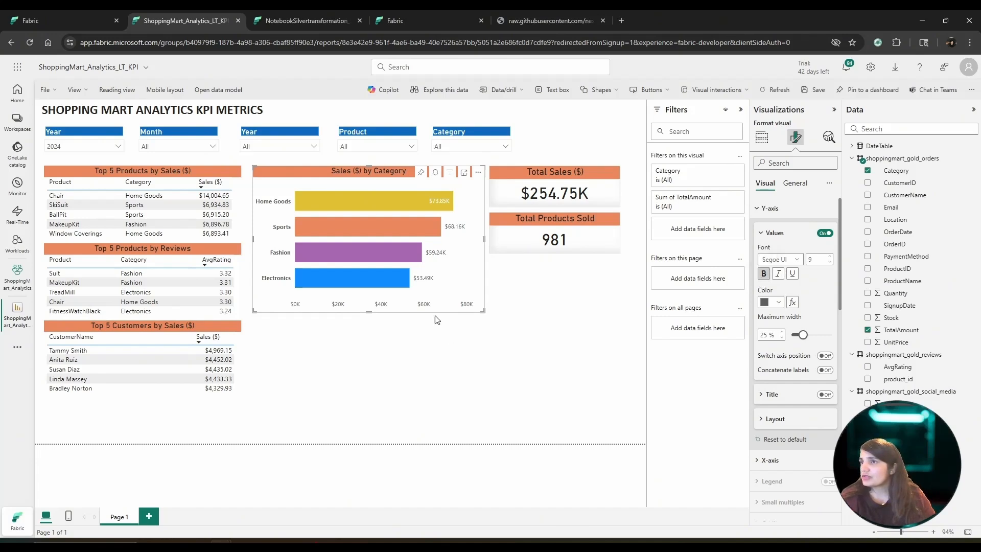
{"action": "mouse_move", "coordinate": [446, 214]}
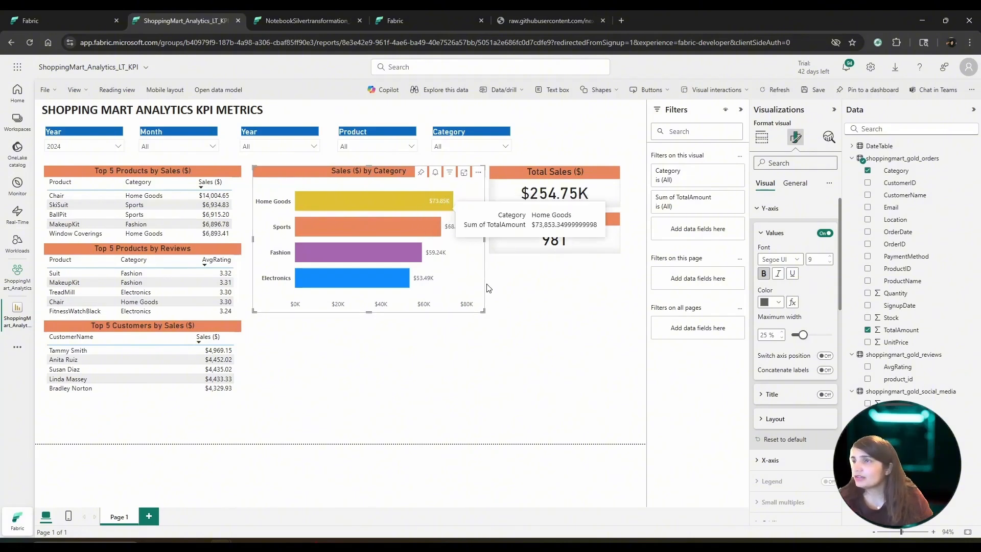
{"action": "left_click", "coordinate": [546, 326]}
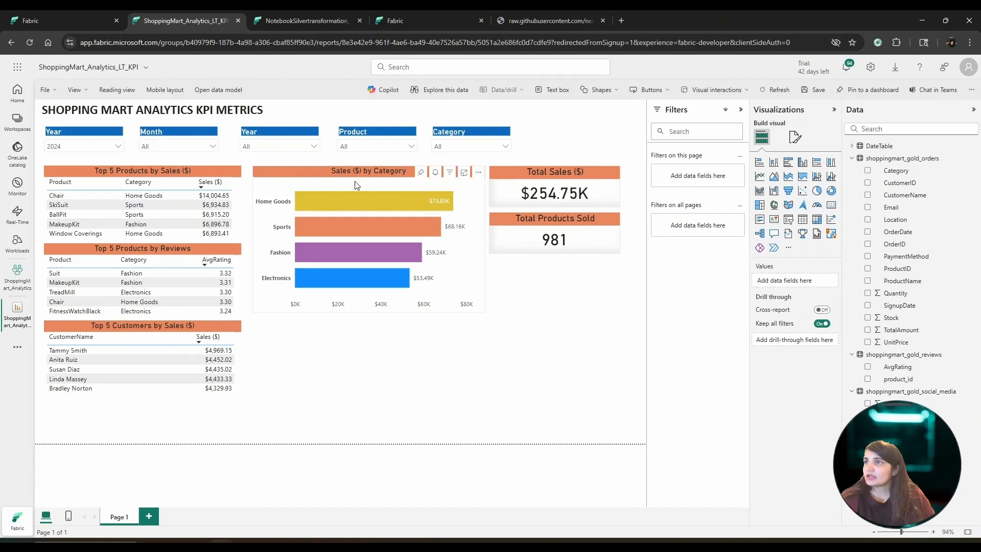
Add ProductName below Category on the Y-axis of the Sales ($) by Category bar chart.
{"action": "left_click", "coordinate": [317, 178]}
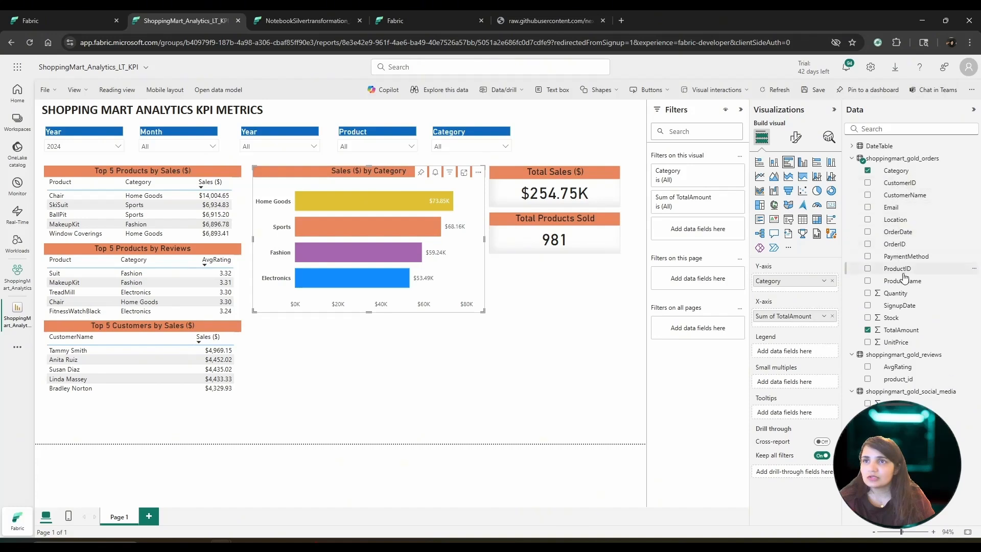
{"action": "left_click_drag", "start_coordinate": [905, 284], "coordinate": [795, 289]}
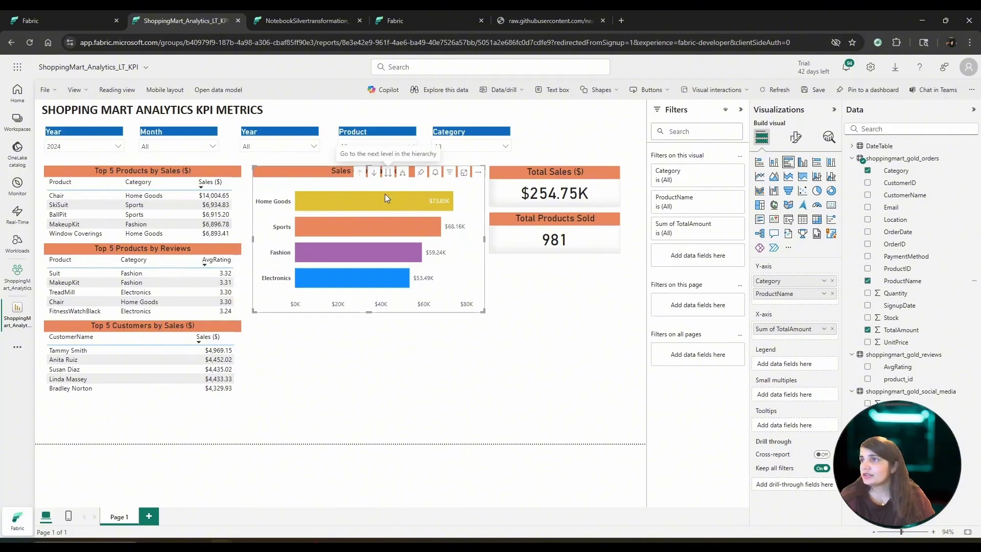
Test the bar chart's next hierarchy level with Home Goods selected, and return it to the unselected category view.
{"action": "mouse_move", "coordinate": [321, 198]}
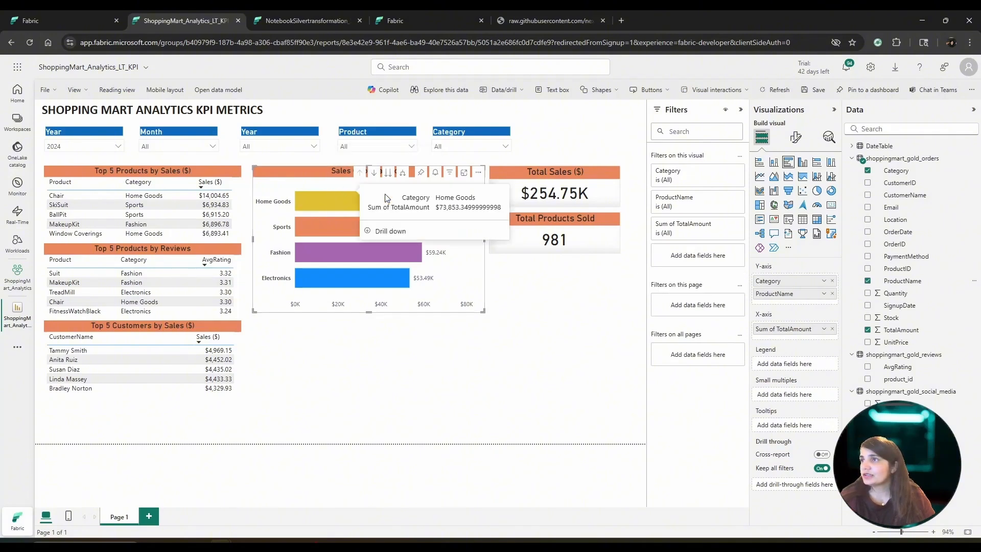
{"action": "left_click", "coordinate": [316, 197]}
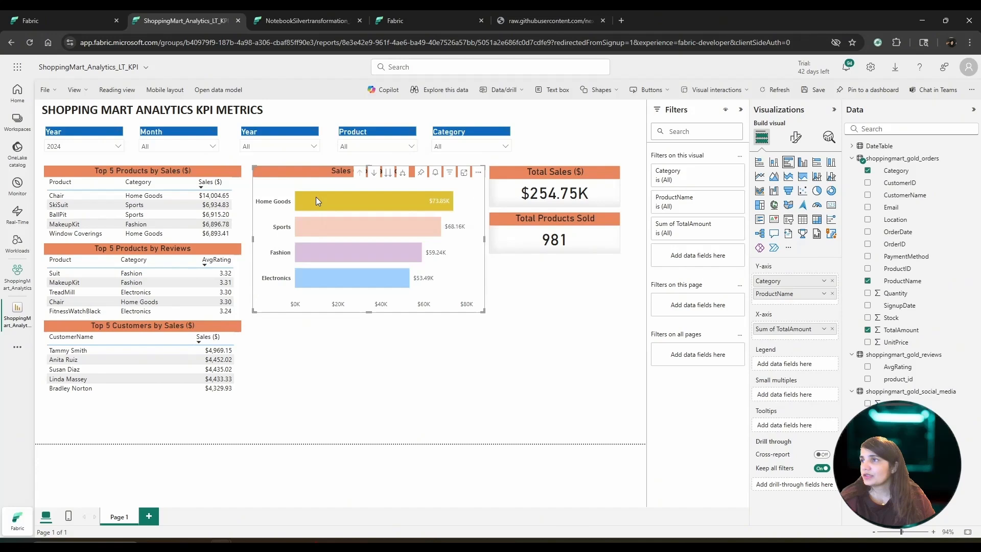
{"action": "left_click", "coordinate": [387, 175]}
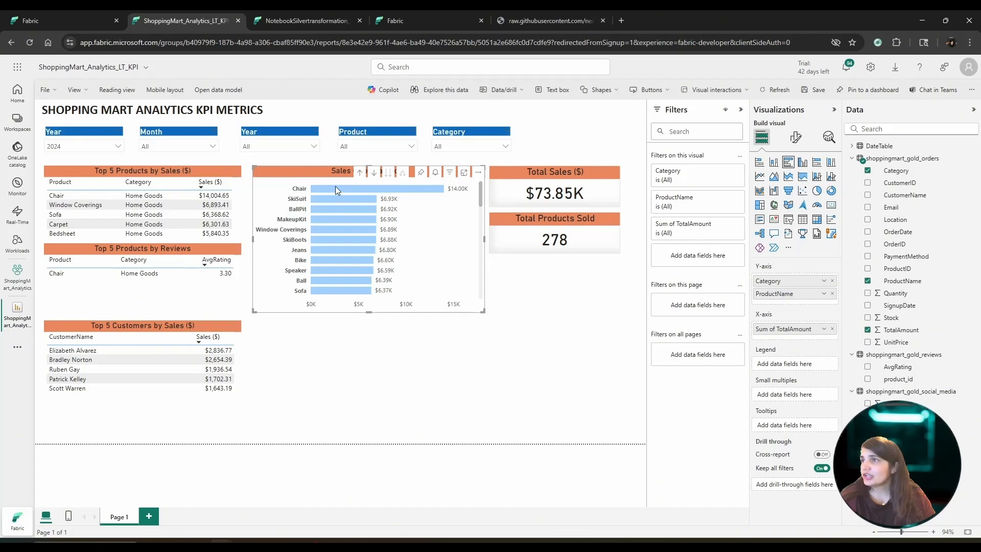
{"action": "left_click", "coordinate": [360, 173]}
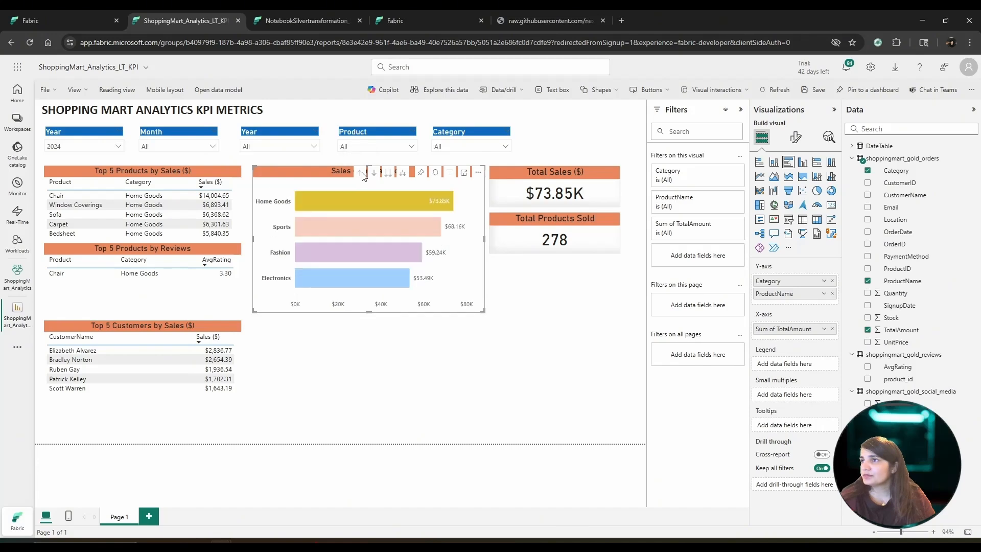
{"action": "left_click", "coordinate": [429, 199]}
{"action": "left_click", "coordinate": [530, 343]}
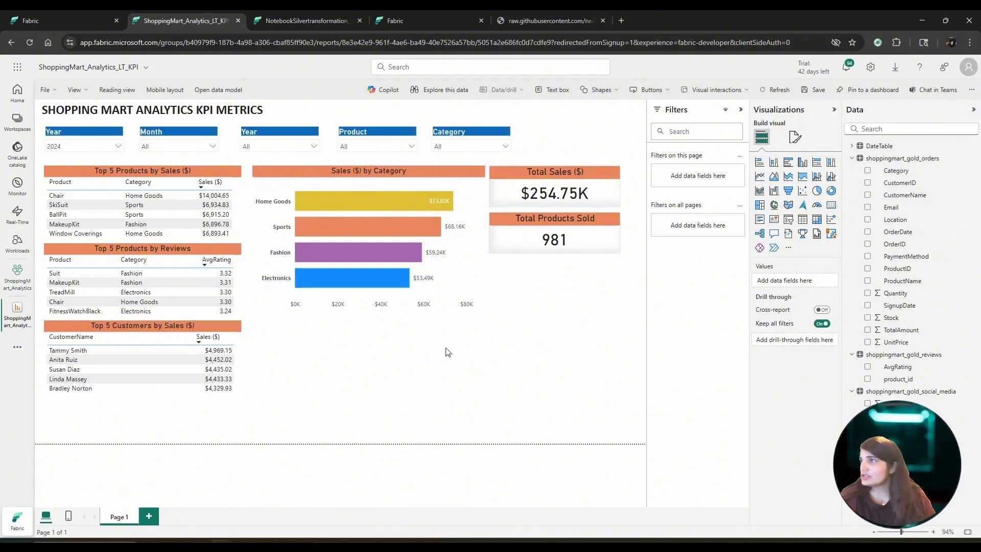
Duplicate the Top 5 Products by Sales ($) table, place the copy below the bar chart and widen it to the chart's width.
{"action": "left_click", "coordinate": [132, 173]}
{"action": "key", "text": "ctrl+c"}
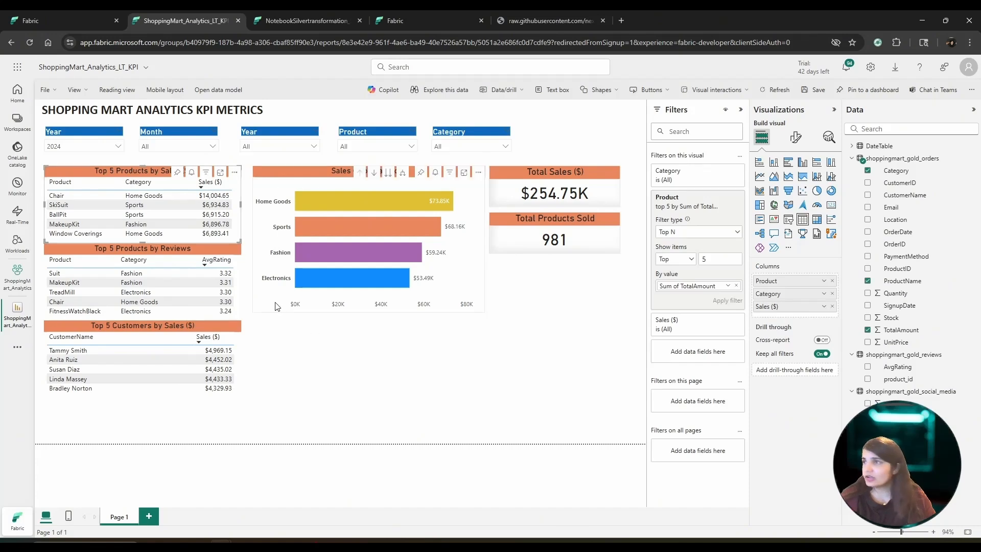
{"action": "left_click", "coordinate": [331, 338]}
{"action": "key", "text": "ctrl+v"}
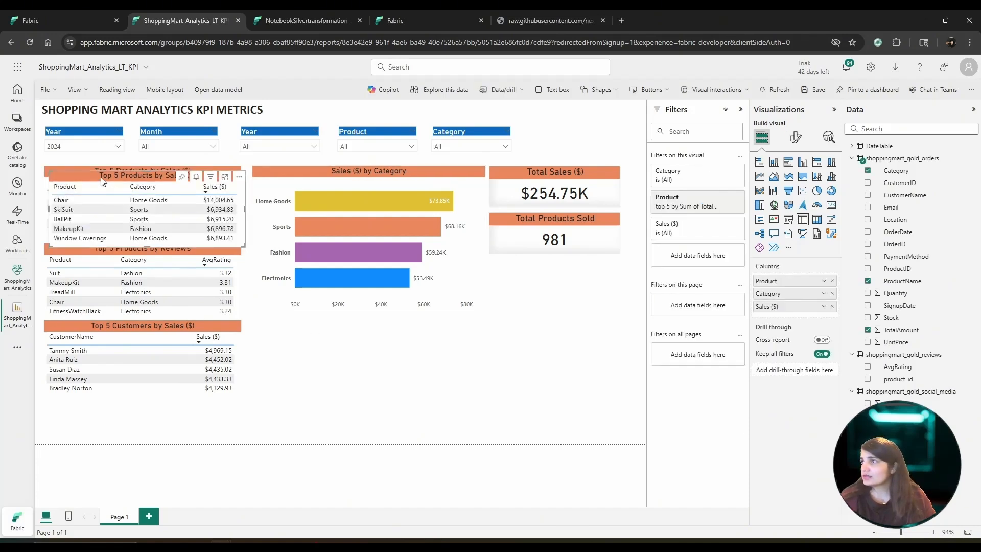
{"action": "left_click_drag", "start_coordinate": [103, 180], "coordinate": [304, 326]}
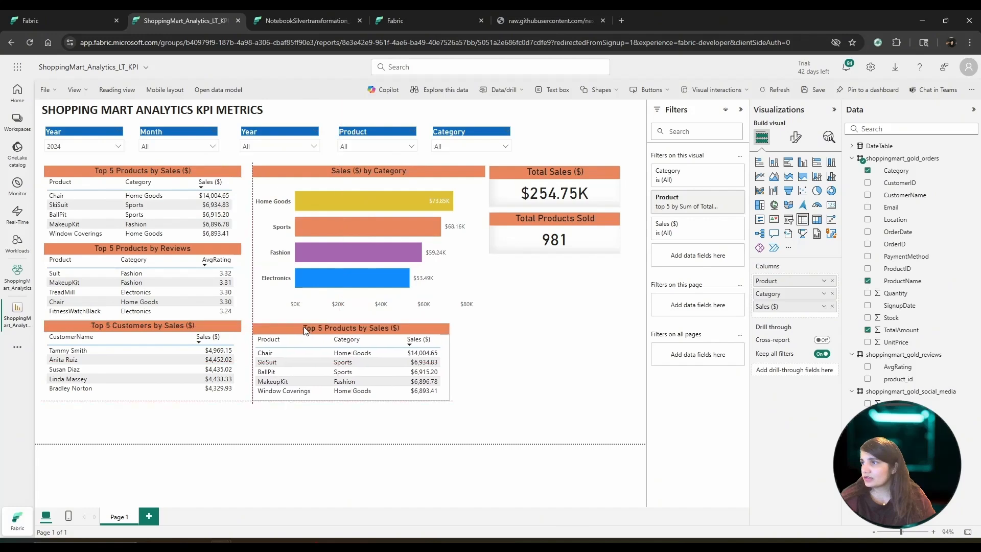
{"action": "left_click_drag", "start_coordinate": [449, 357], "coordinate": [484, 358]}
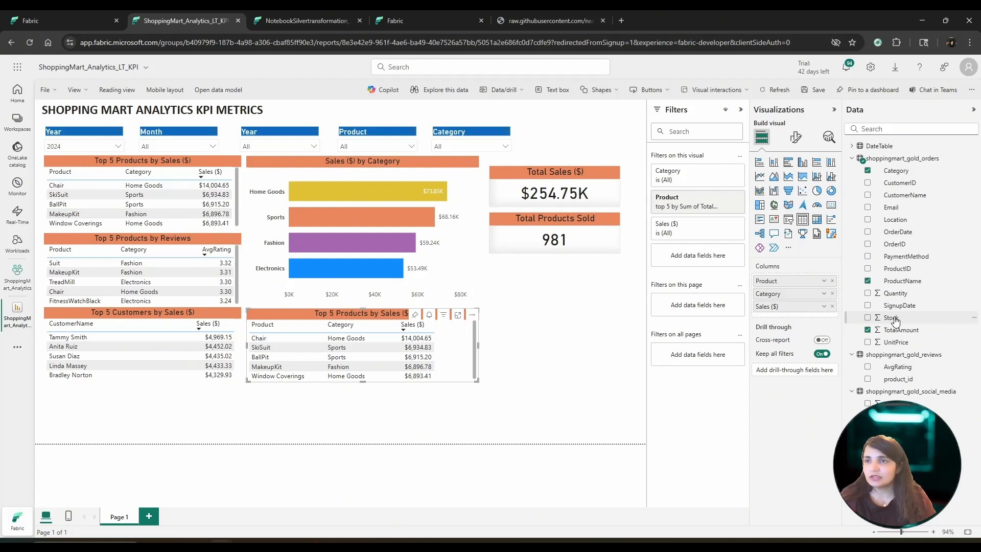
Replace Sales ($) with Stock in the copied table and apply its Product filter as top 5 by Sum of Stock.
{"action": "left_click_drag", "start_coordinate": [895, 321], "coordinate": [800, 318]}
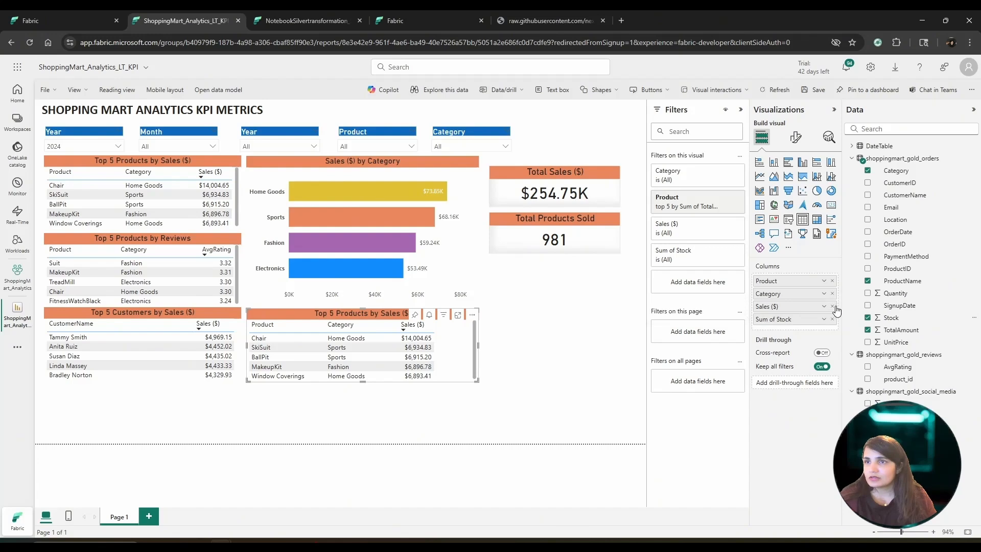
{"action": "left_click", "coordinate": [833, 307]}
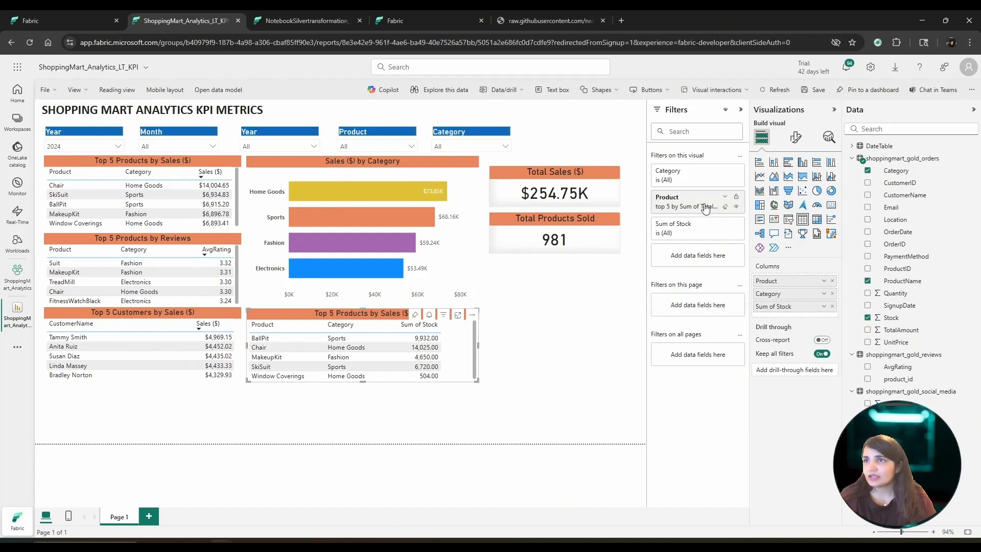
{"action": "left_click", "coordinate": [723, 198]}
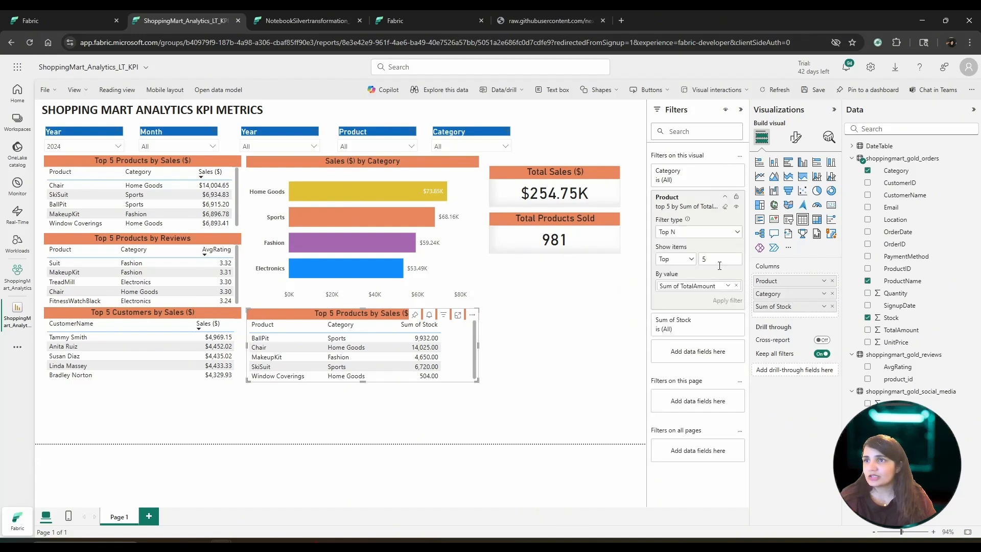
{"action": "left_click_drag", "start_coordinate": [891, 317], "coordinate": [703, 285]}
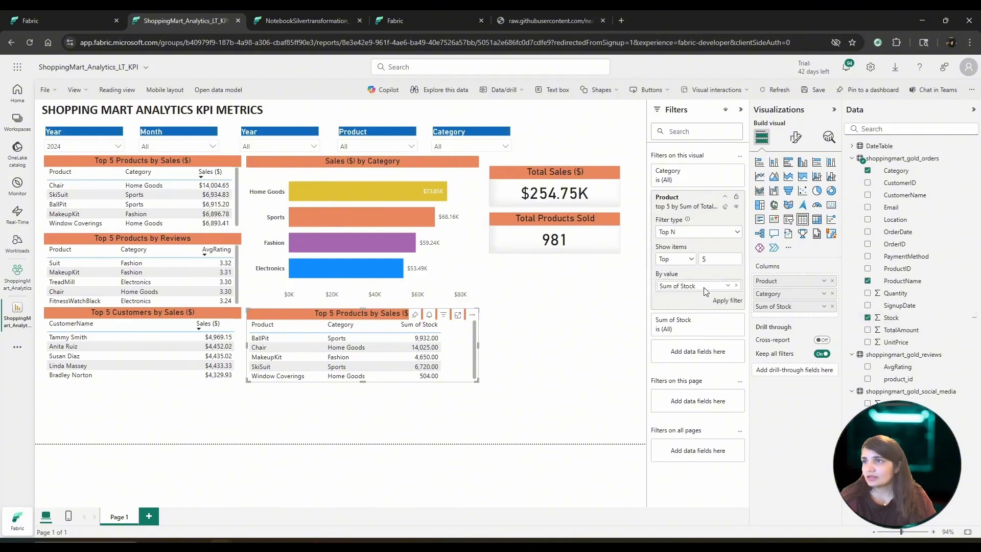
{"action": "left_click", "coordinate": [731, 302]}
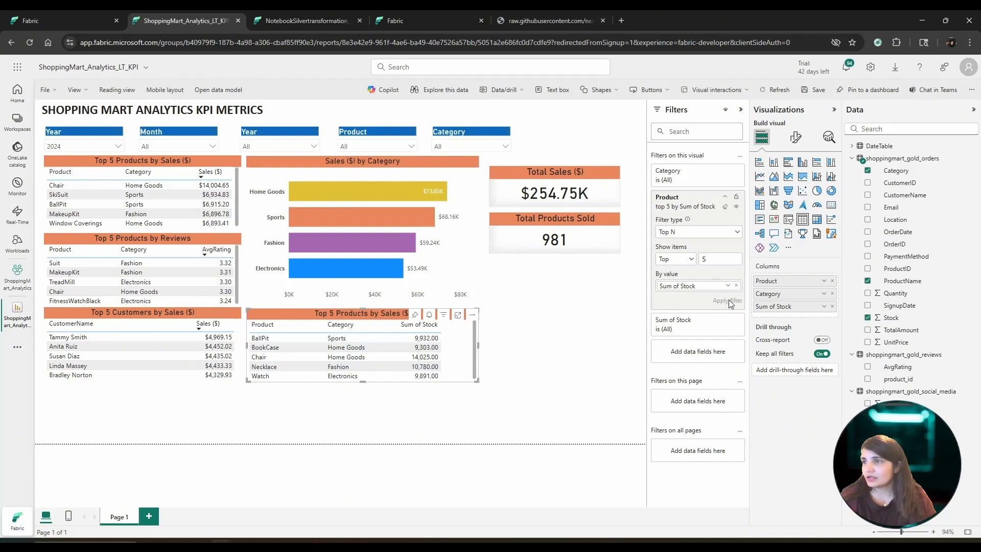
Sort the copied table by Sum of Stock and widen its Product and Category columns.
{"action": "left_click", "coordinate": [472, 315]}
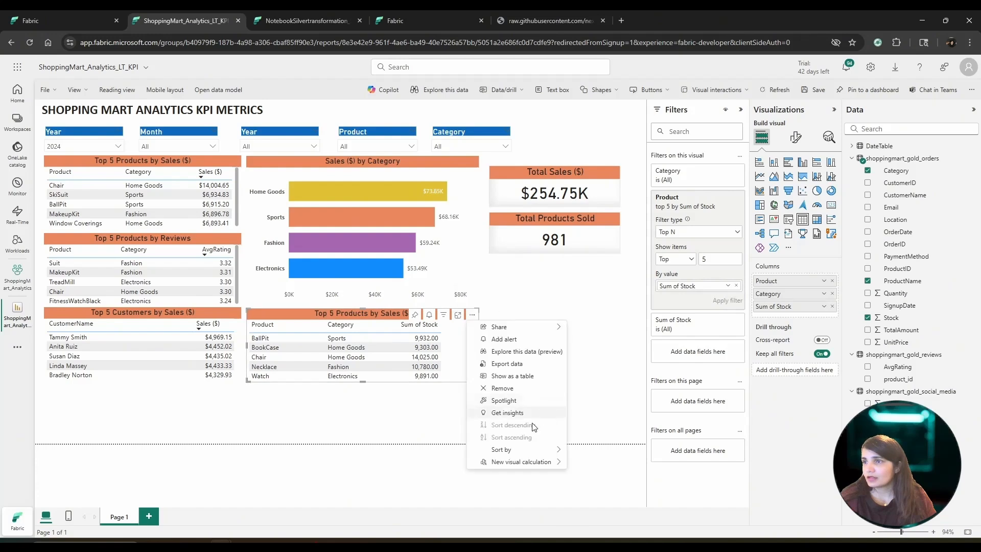
{"action": "mouse_move", "coordinate": [551, 453]}
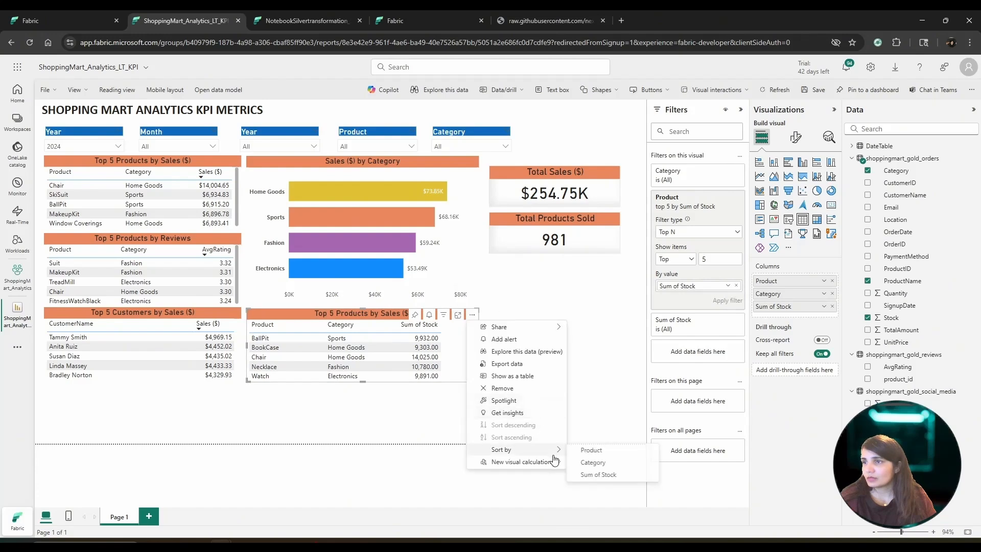
{"action": "left_click", "coordinate": [593, 475]}
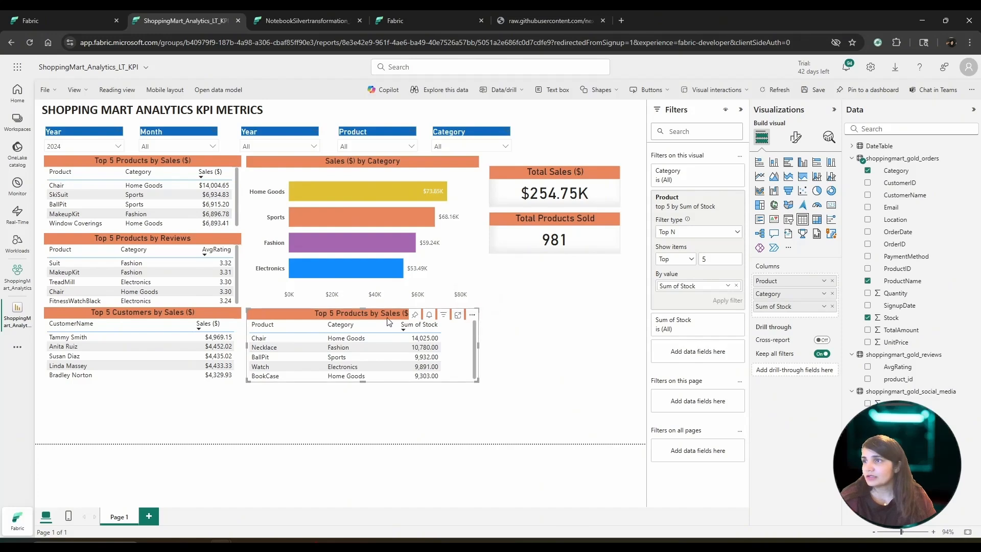
{"action": "left_click_drag", "start_coordinate": [397, 325], "coordinate": [411, 325]}
{"action": "left_click_drag", "start_coordinate": [324, 326], "coordinate": [334, 326]}
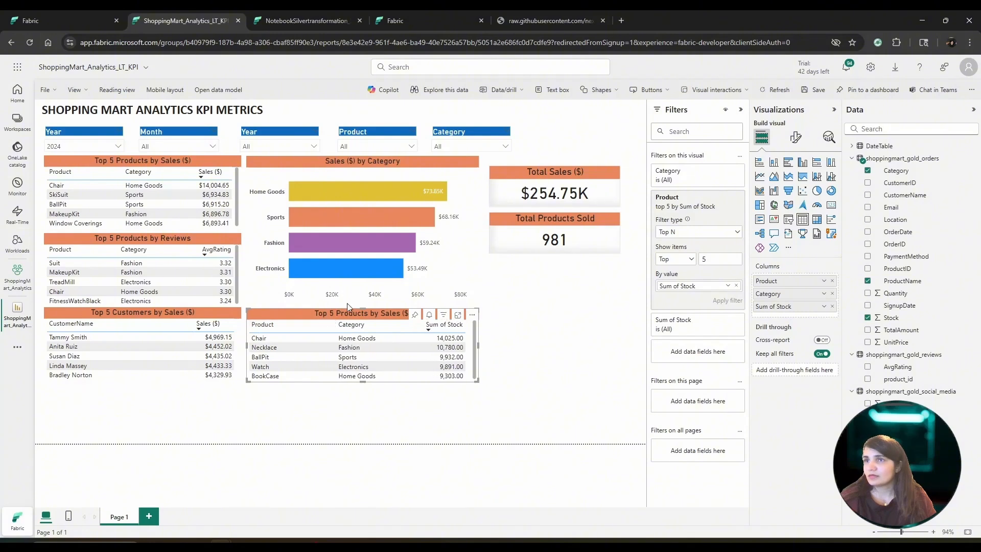
Change the copied table's title text to "Top 5 Products by Stock Quantity".
{"action": "left_click", "coordinate": [796, 138]}
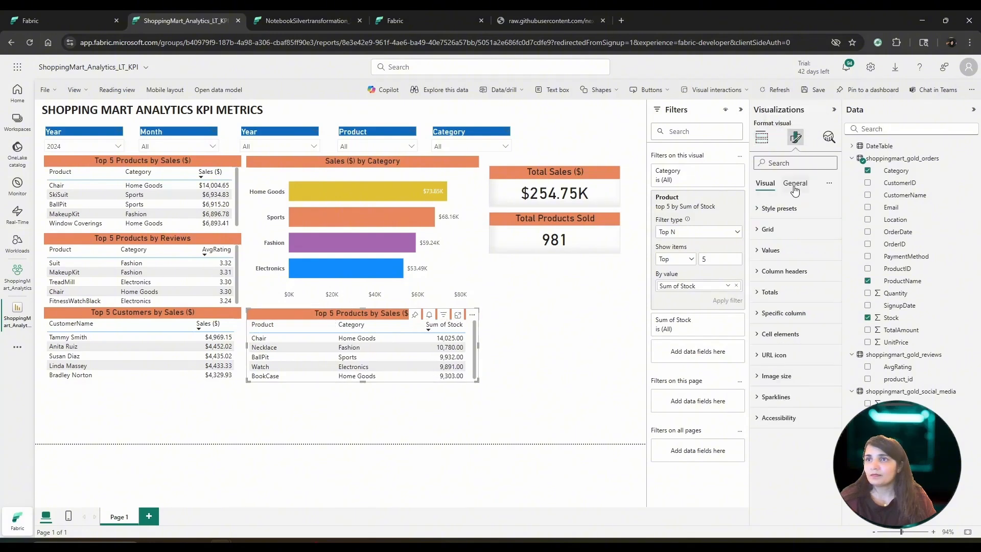
{"action": "left_click", "coordinate": [768, 230]}
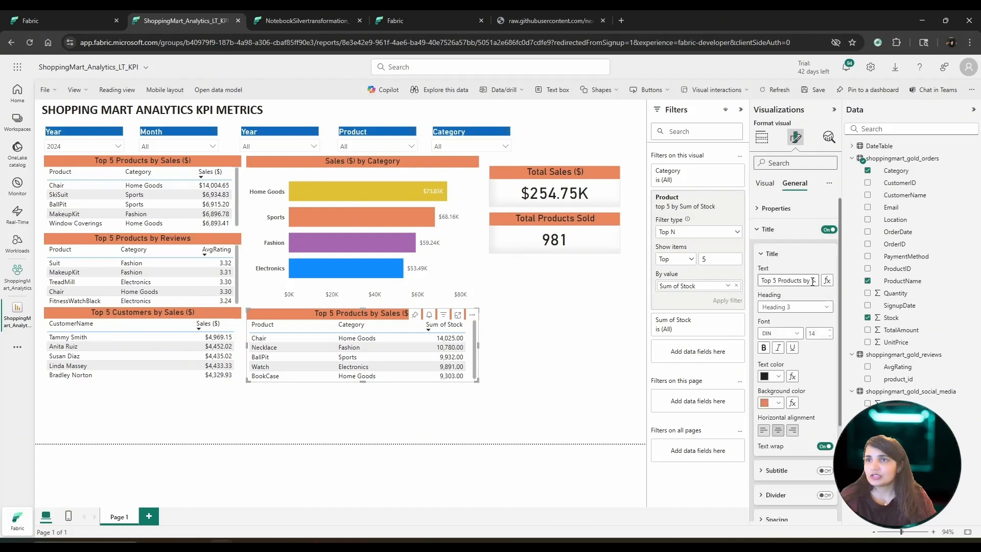
{"action": "left_click_drag", "start_coordinate": [812, 281], "coordinate": [829, 286]}
{"action": "key", "text": "BackSpace"}
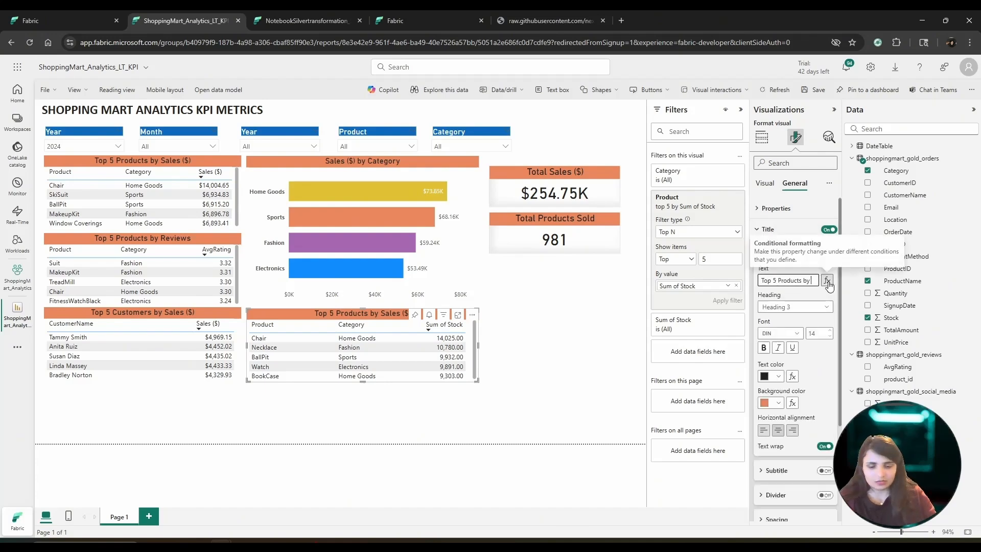
{"action": "type", "text": "Stock Qua"}
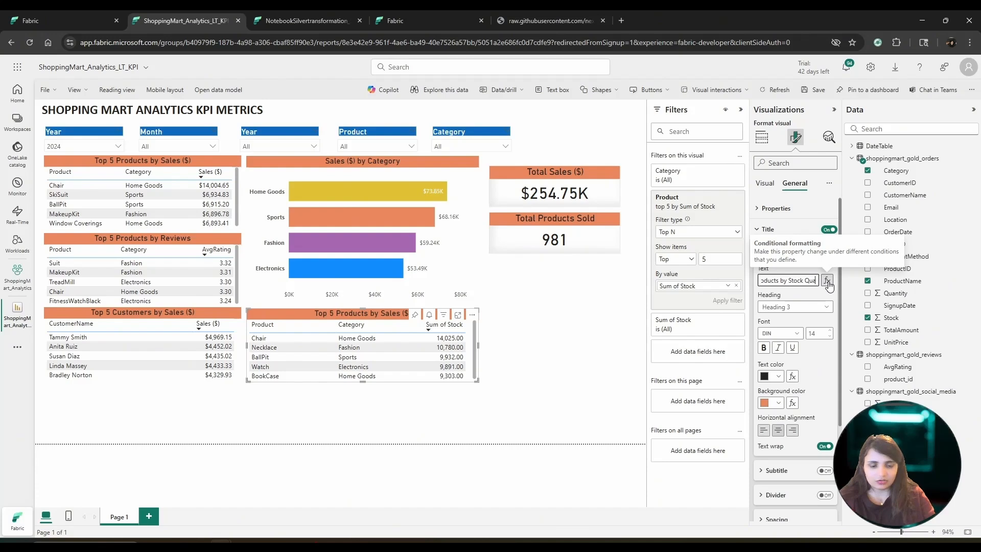
{"action": "type", "text": "ntity"}
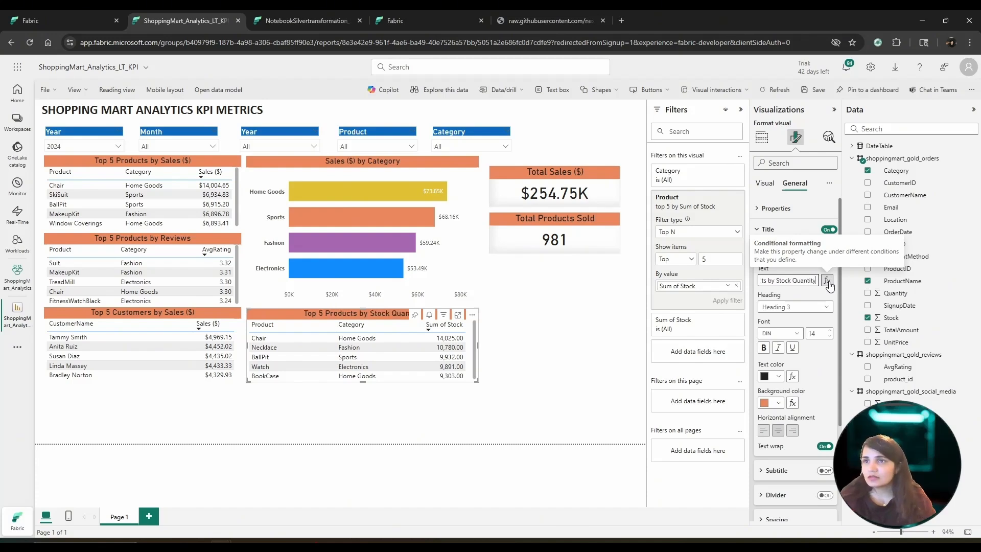
{"action": "left_click", "coordinate": [820, 370]}
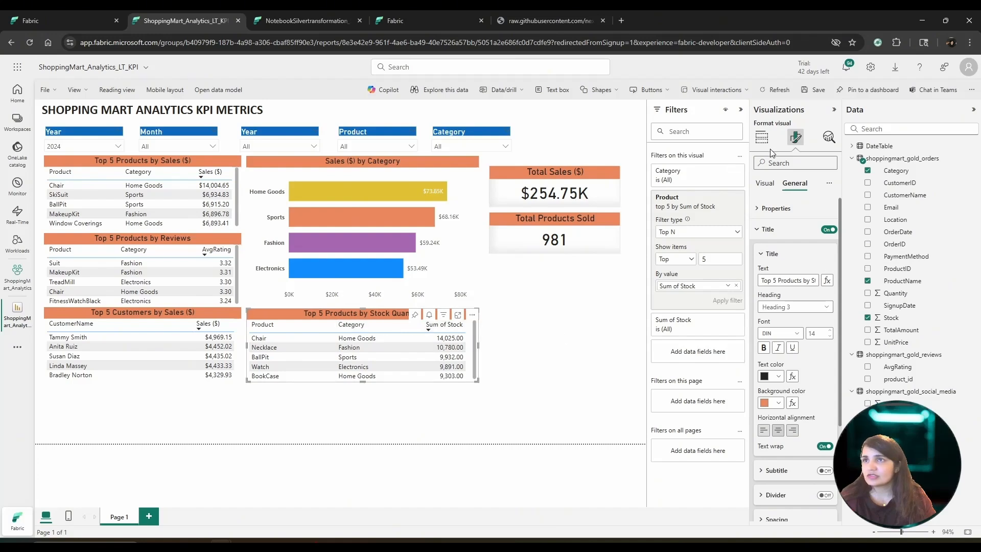
Rename the Sum of Stock column in the table to "Stock Quantity".
{"action": "left_click", "coordinate": [761, 137]}
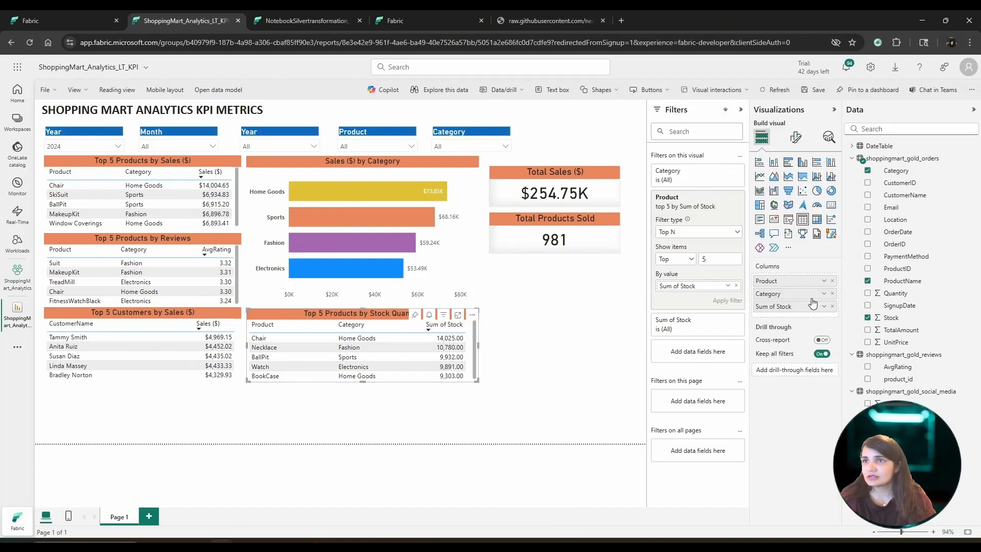
{"action": "left_click", "coordinate": [823, 306]}
{"action": "left_click", "coordinate": [852, 322]}
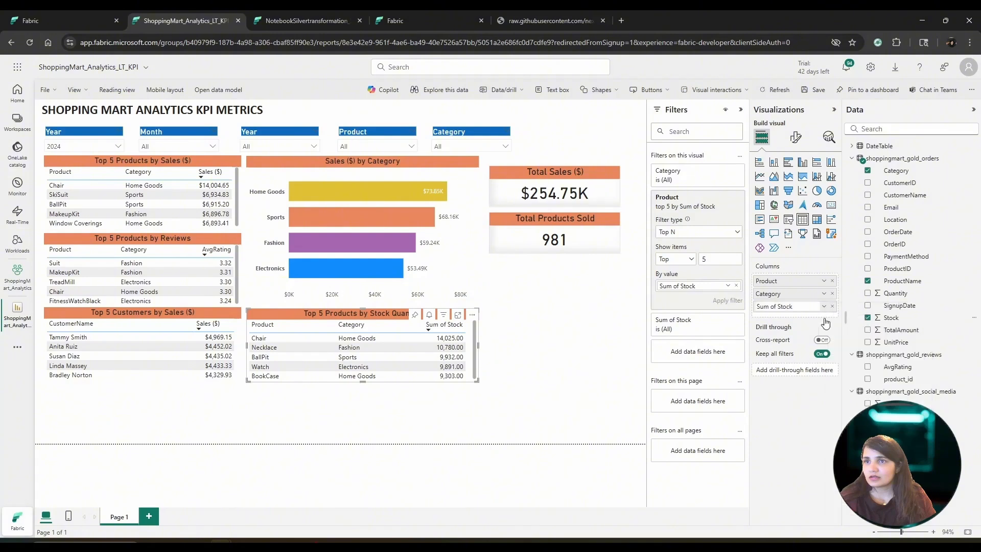
{"action": "left_click_drag", "start_coordinate": [800, 307], "coordinate": [755, 311]}
{"action": "key", "text": "BackSpace"}
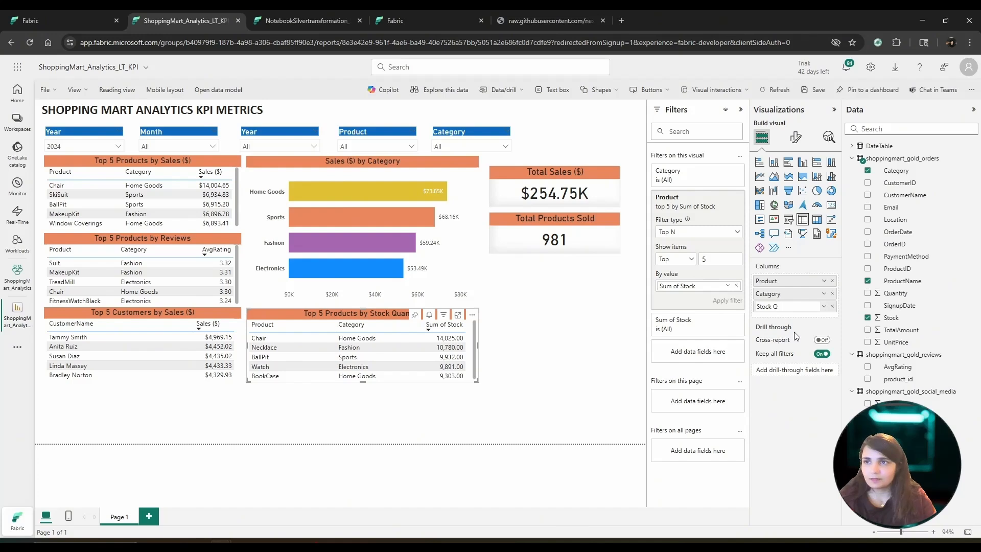
{"action": "type", "text": "uantity"}
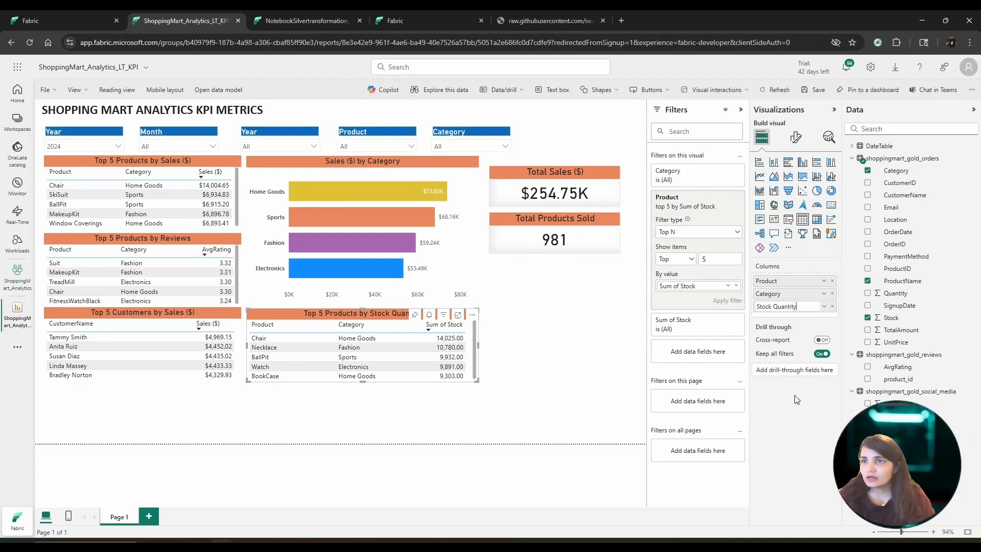
{"action": "key", "text": "Return"}
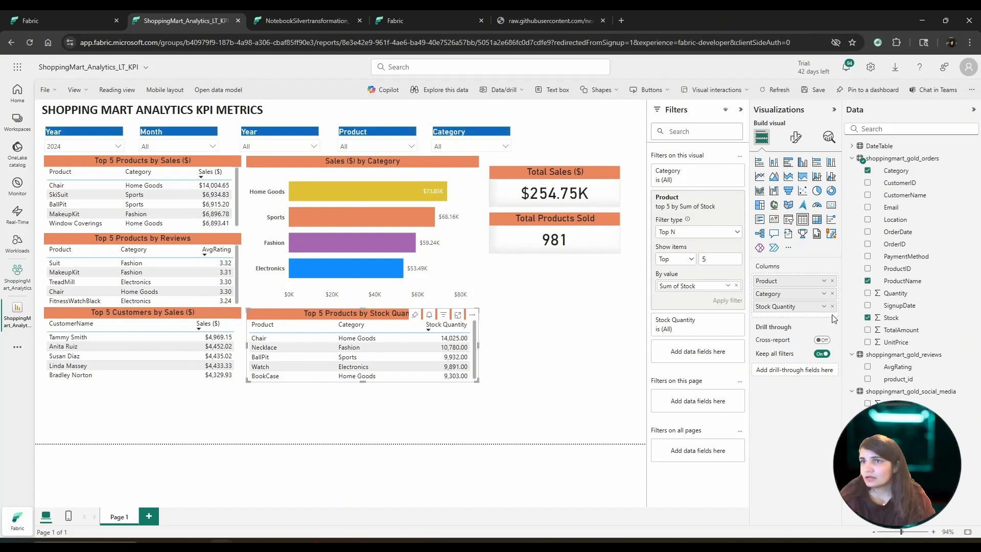
Format the Stock Quantity values in the top-5 stock table as whole numbers.
{"action": "left_click", "coordinate": [795, 138]}
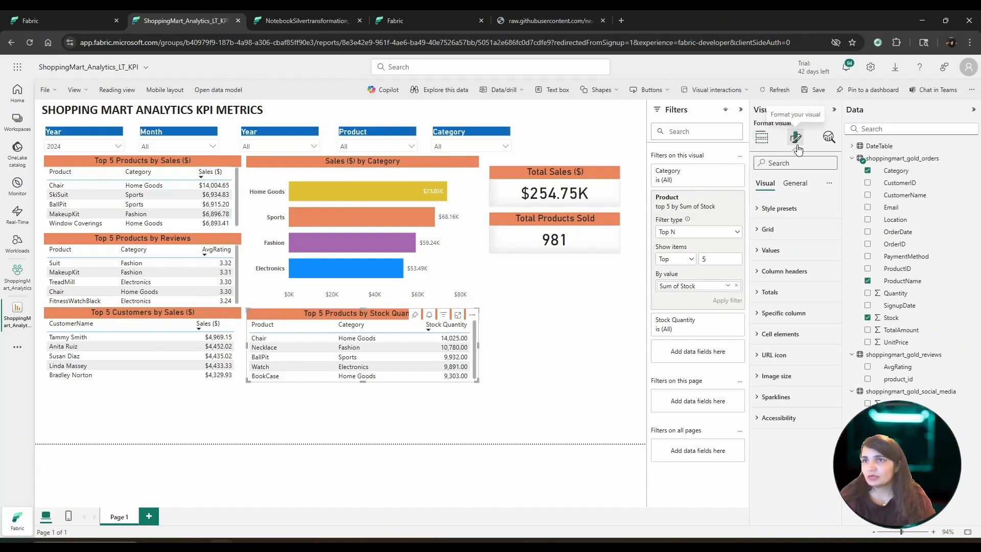
{"action": "left_click", "coordinate": [795, 183]}
{"action": "left_click", "coordinate": [778, 271]}
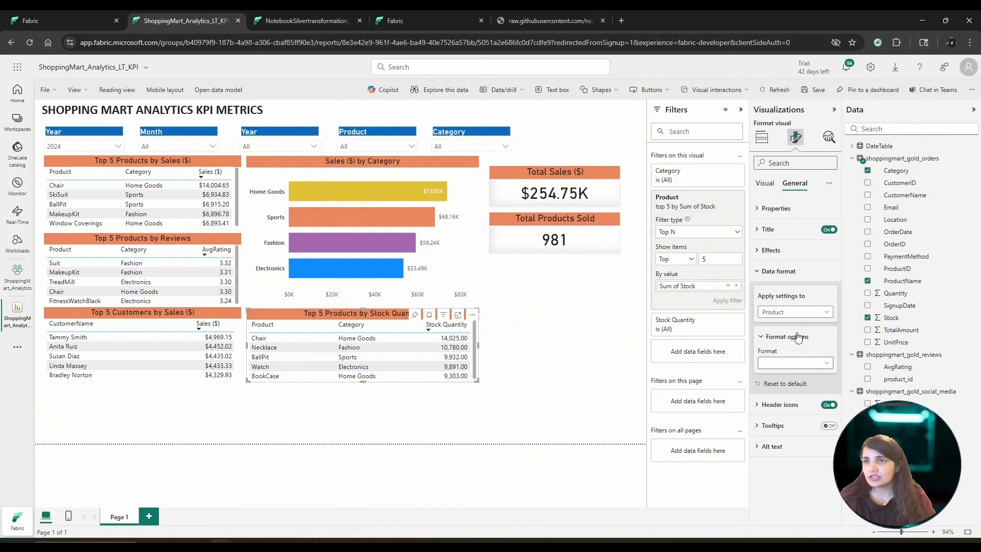
{"action": "left_click", "coordinate": [785, 313]}
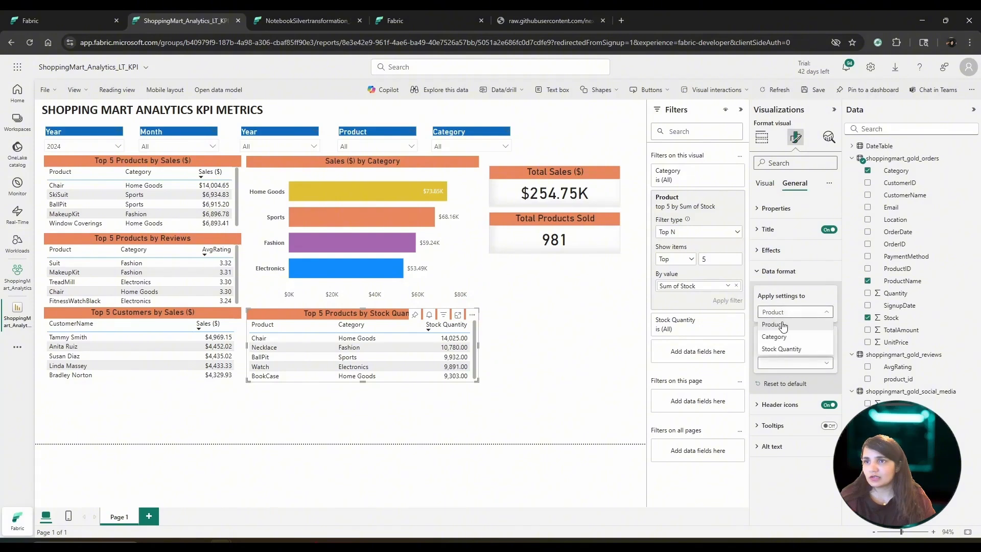
{"action": "left_click", "coordinate": [786, 350]}
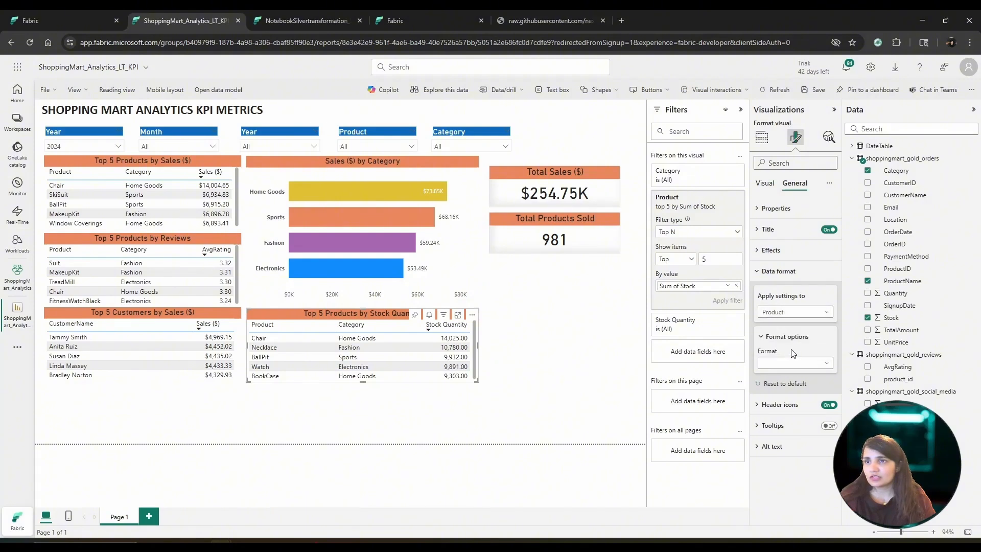
{"action": "left_click", "coordinate": [795, 363]}
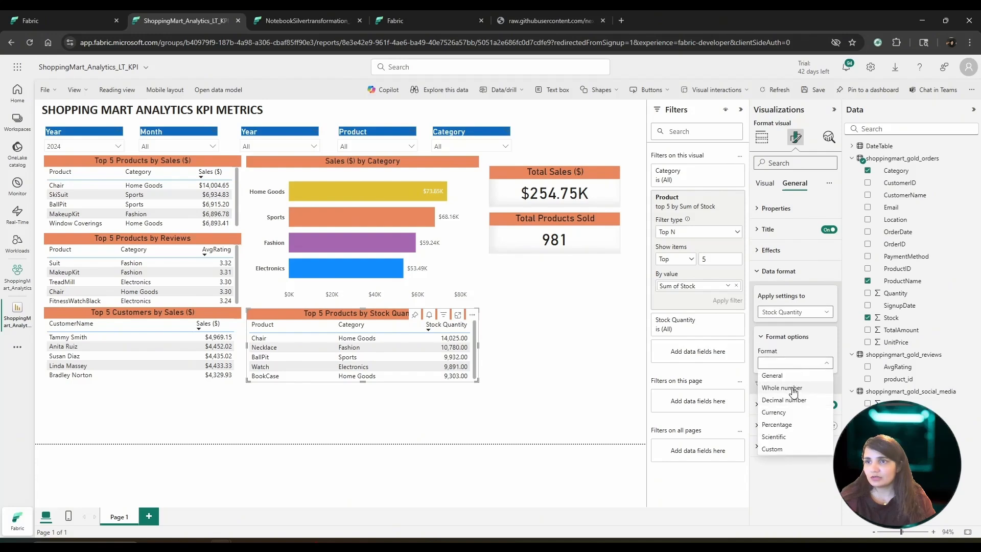
{"action": "left_click", "coordinate": [793, 389]}
{"action": "left_click", "coordinate": [562, 397]}
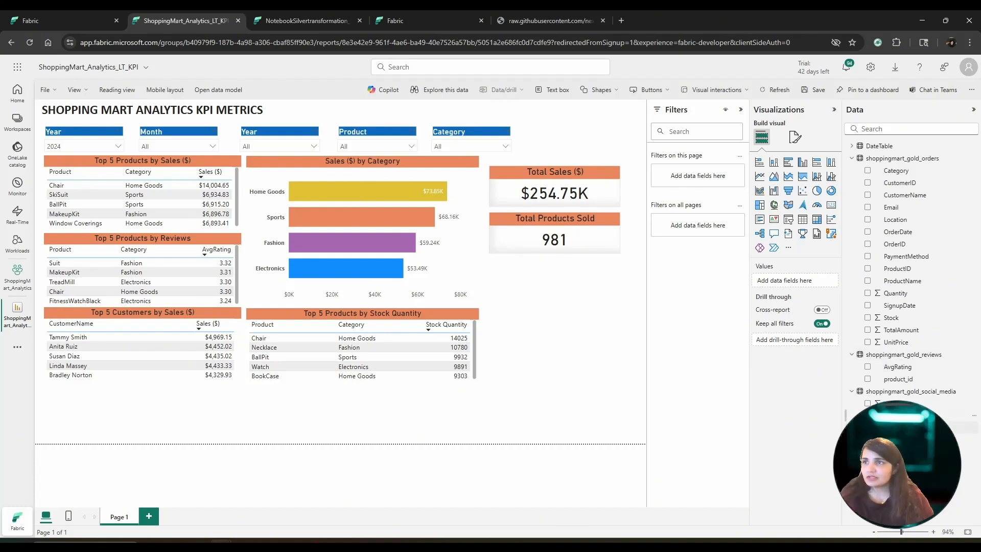
Build a pie chart from the social media table with sentiment as the legend and Sum of count as the values.
{"action": "left_click", "coordinate": [818, 191]}
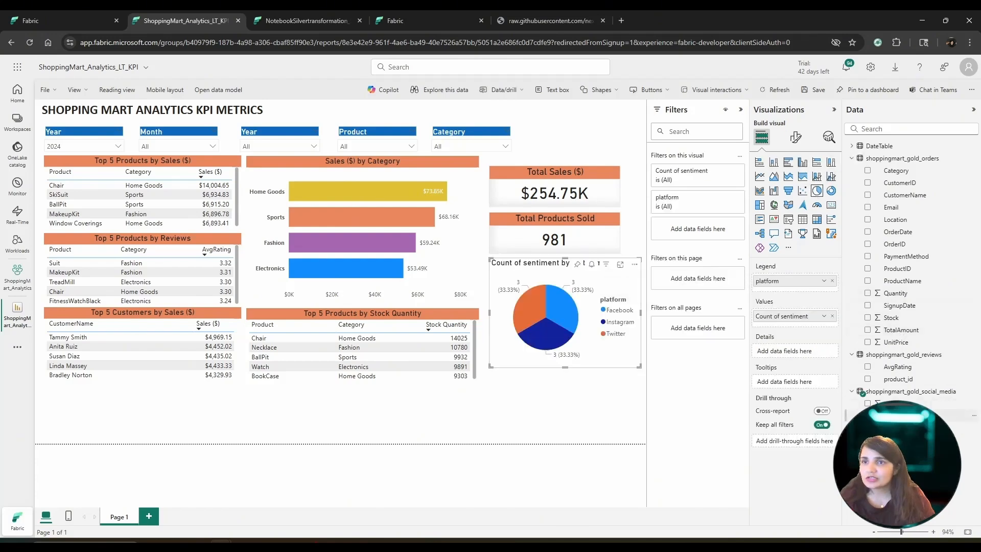
{"action": "left_click_drag", "start_coordinate": [900, 428], "coordinate": [805, 281]}
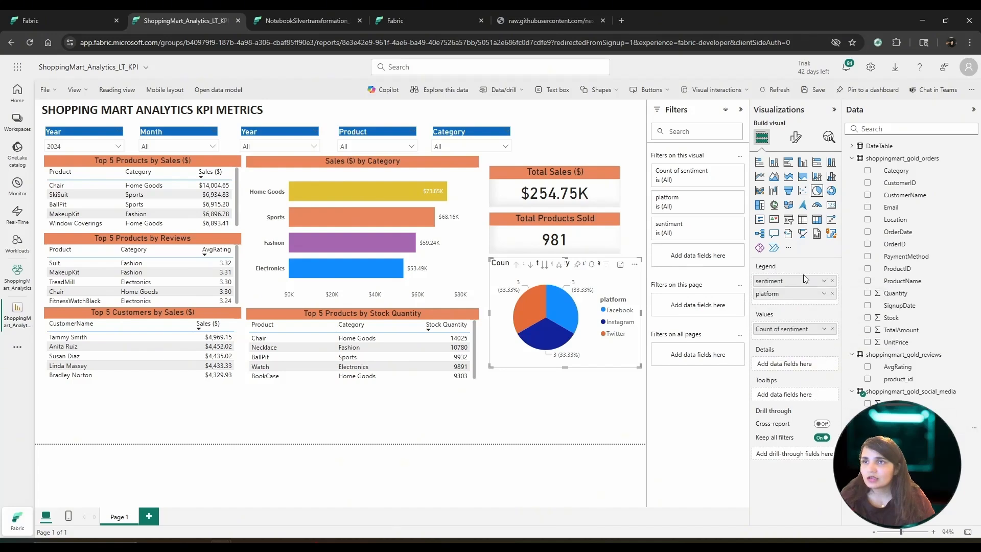
{"action": "left_click", "coordinate": [831, 294]}
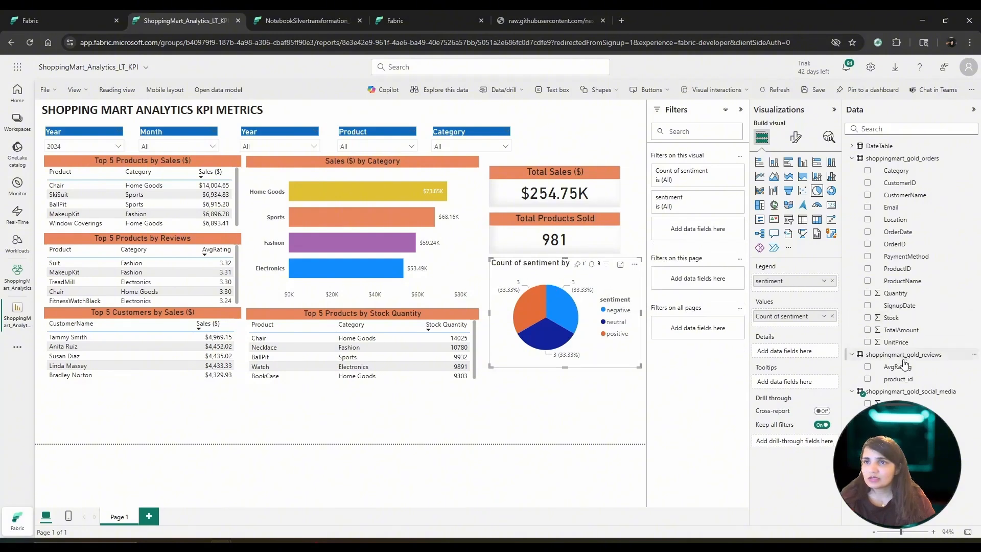
{"action": "left_click_drag", "start_coordinate": [896, 403], "coordinate": [798, 321]}
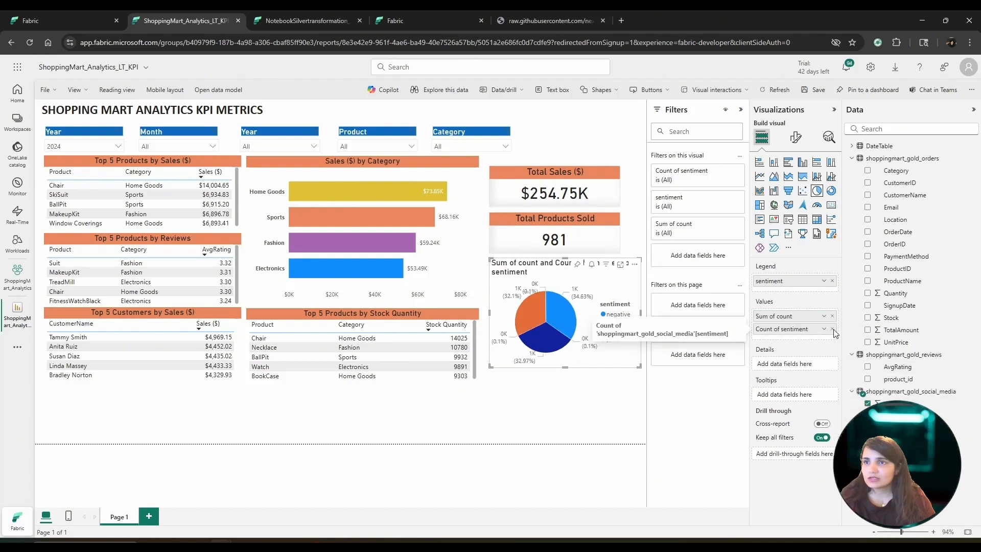
{"action": "left_click", "coordinate": [832, 329]}
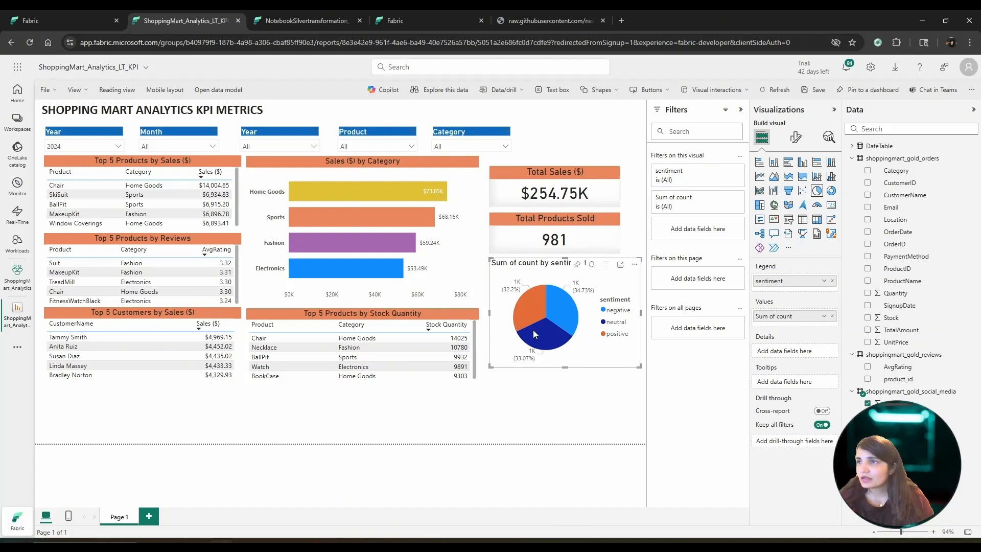
Reduce the sentiment pie chart's height and widen the Total Products Sold and Total Sales ($) cards.
{"action": "left_click_drag", "start_coordinate": [566, 363], "coordinate": [570, 341]}
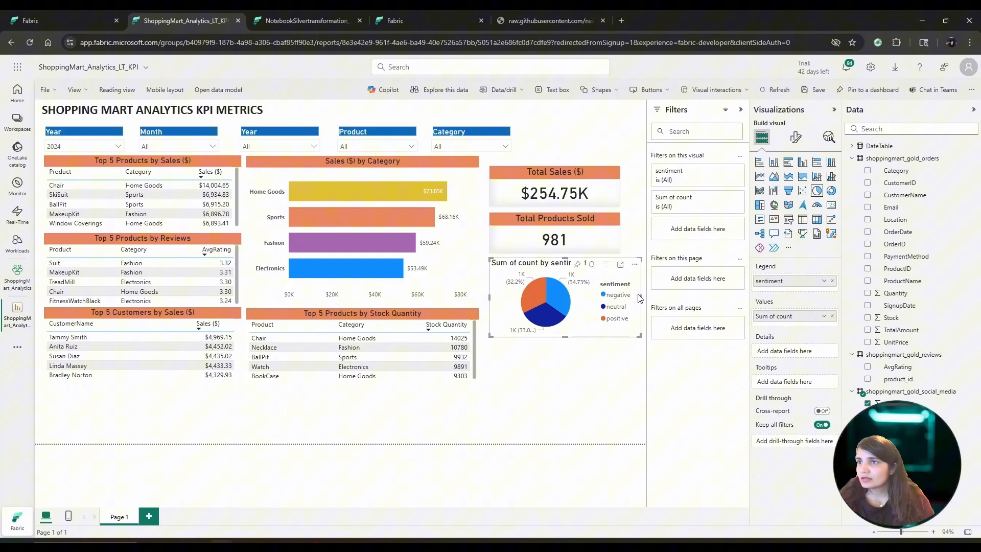
{"action": "left_click", "coordinate": [619, 230]}
{"action": "left_click_drag", "start_coordinate": [620, 231], "coordinate": [637, 239]}
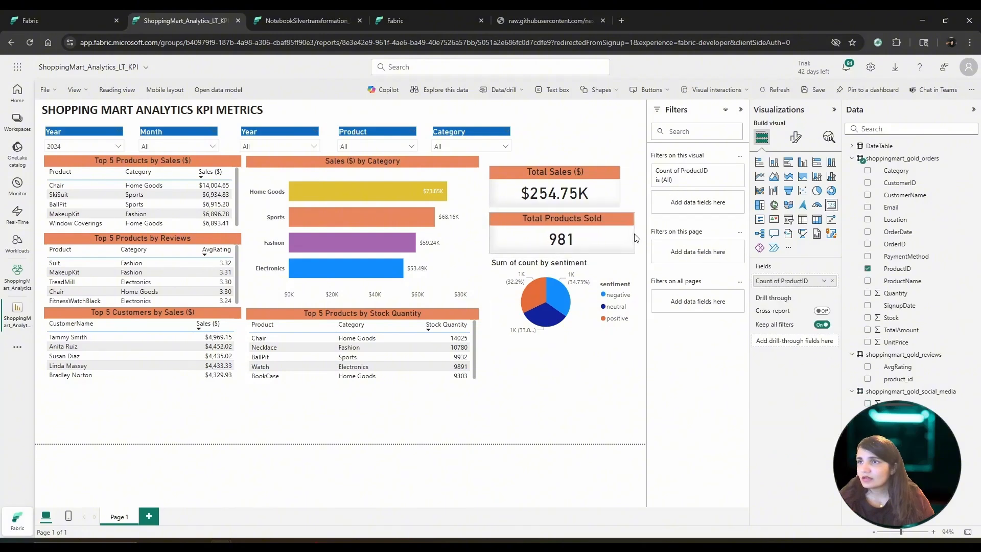
{"action": "left_click", "coordinate": [619, 191]}
{"action": "mouse_move", "coordinate": [622, 187]}
{"action": "left_mouse_down"}
{"action": "mouse_move", "coordinate": [613, 187]}
{"action": "mouse_move", "coordinate": [634, 187]}
{"action": "left_mouse_up"}
{"action": "left_click", "coordinate": [613, 188]}
Color the sentiment pie chart's negative slice light red and its neutral slice light gray.
{"action": "left_click", "coordinate": [589, 275]}
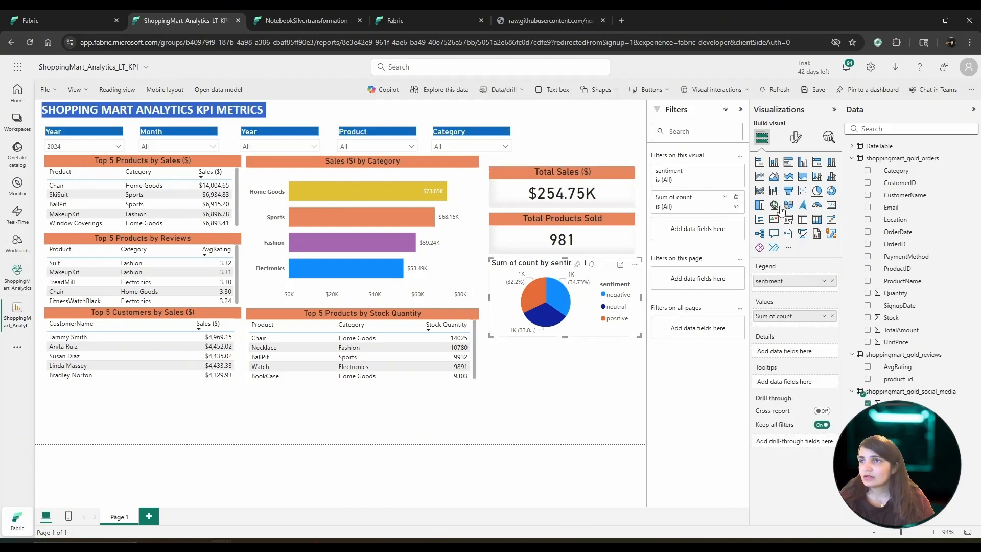
{"action": "left_click", "coordinate": [794, 137]}
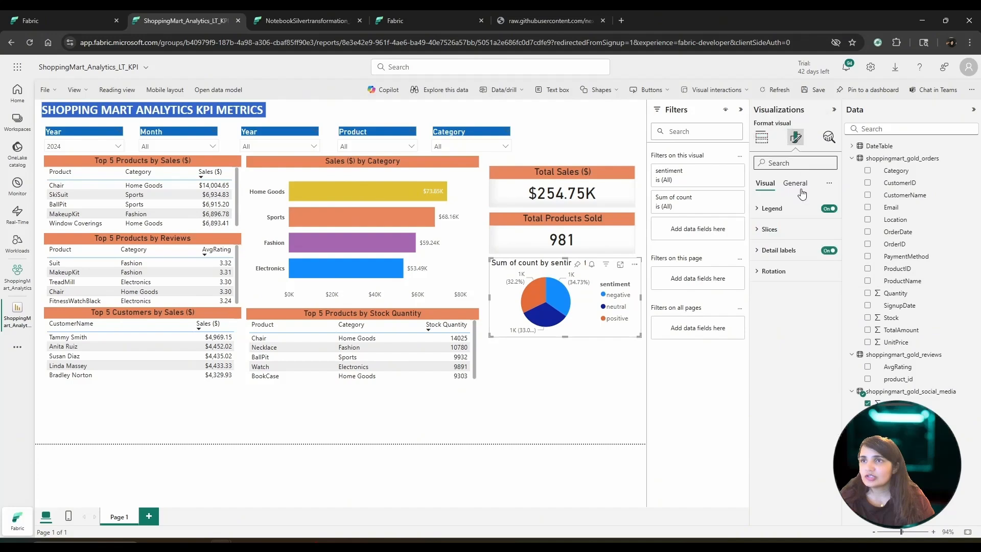
{"action": "left_click", "coordinate": [768, 229]}
{"action": "left_click", "coordinate": [774, 254]}
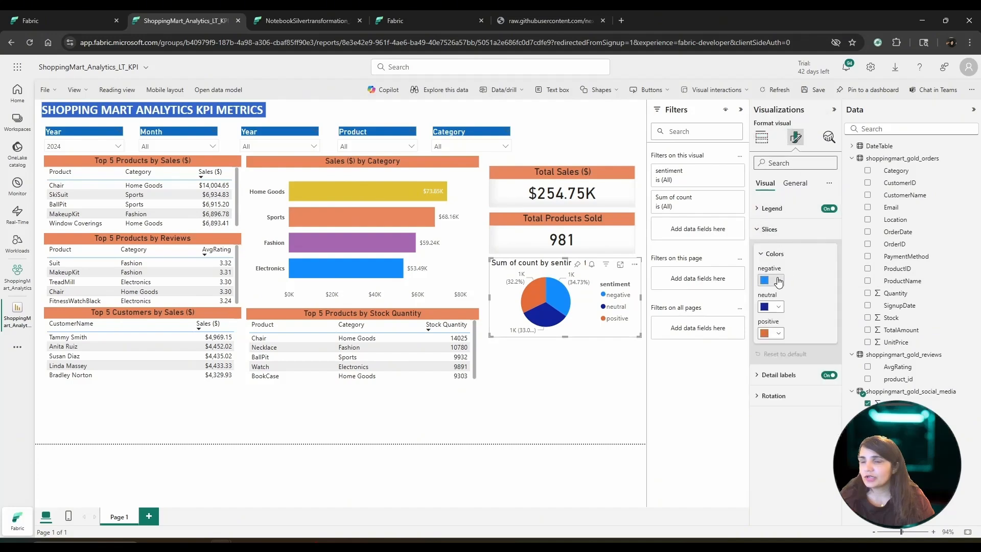
{"action": "left_click", "coordinate": [780, 280]}
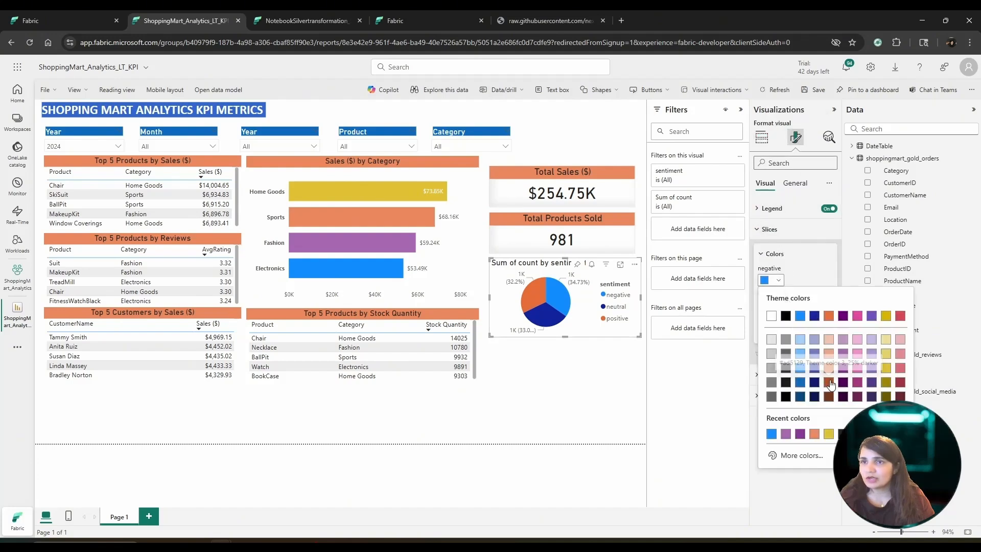
{"action": "left_click", "coordinate": [900, 369]}
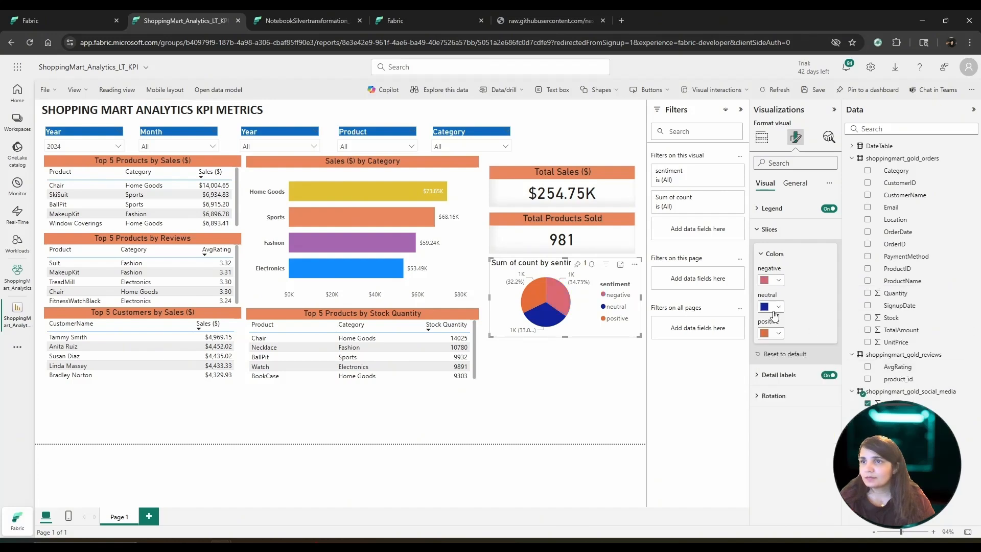
{"action": "left_click", "coordinate": [773, 307]}
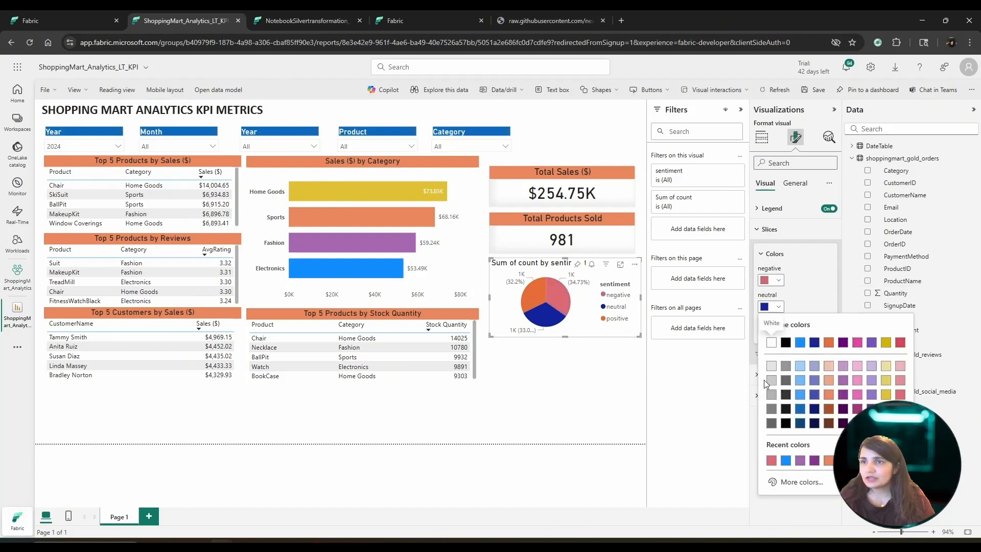
{"action": "left_click", "coordinate": [770, 380]}
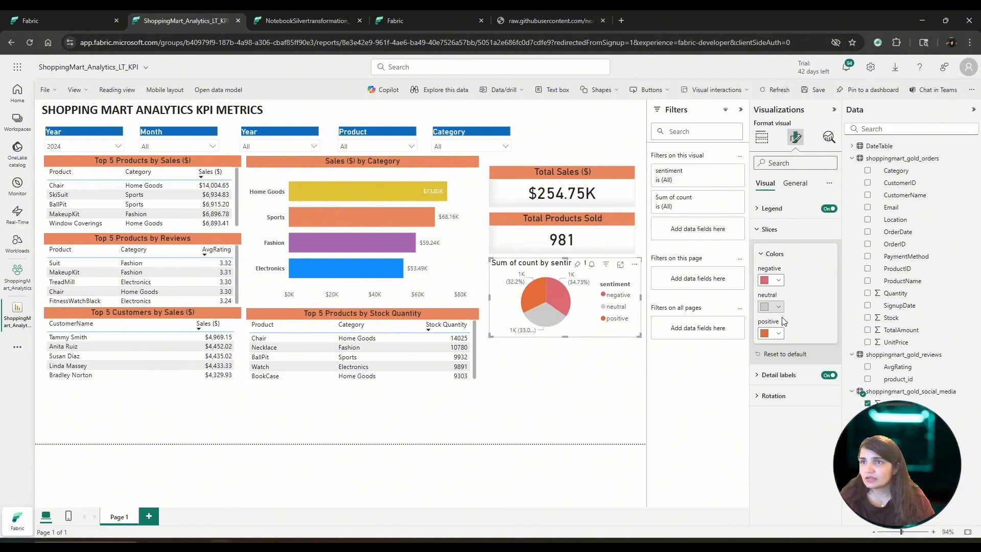
Set the positive slice of the sentiment pie chart to the custom green #0FB03C.
{"action": "left_click", "coordinate": [771, 333]}
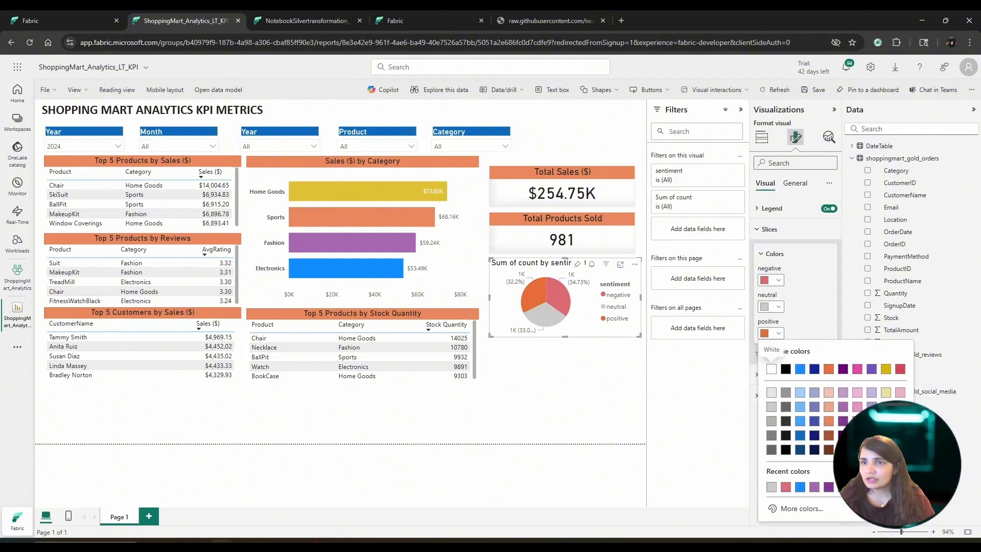
{"action": "left_click", "coordinate": [810, 508]}
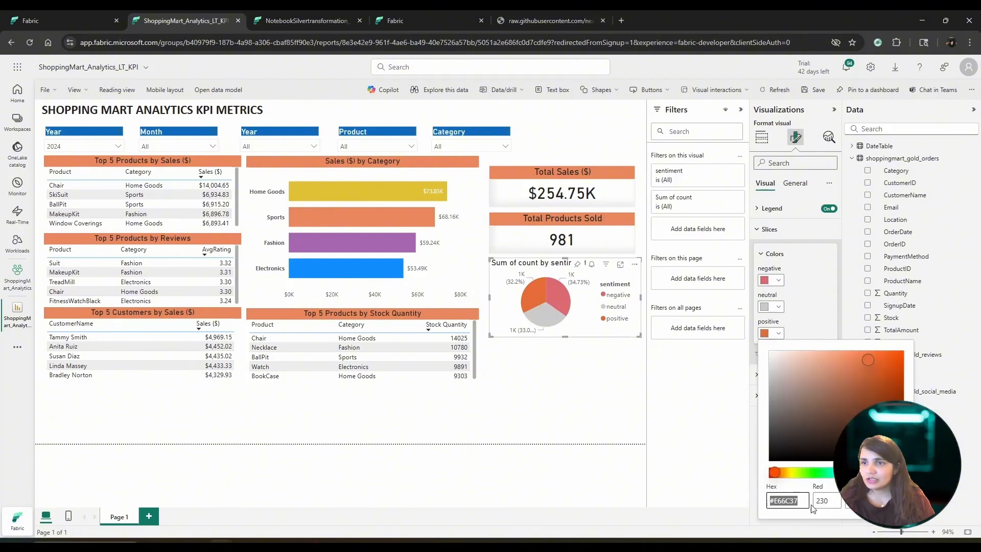
{"action": "left_click", "coordinate": [820, 472]}
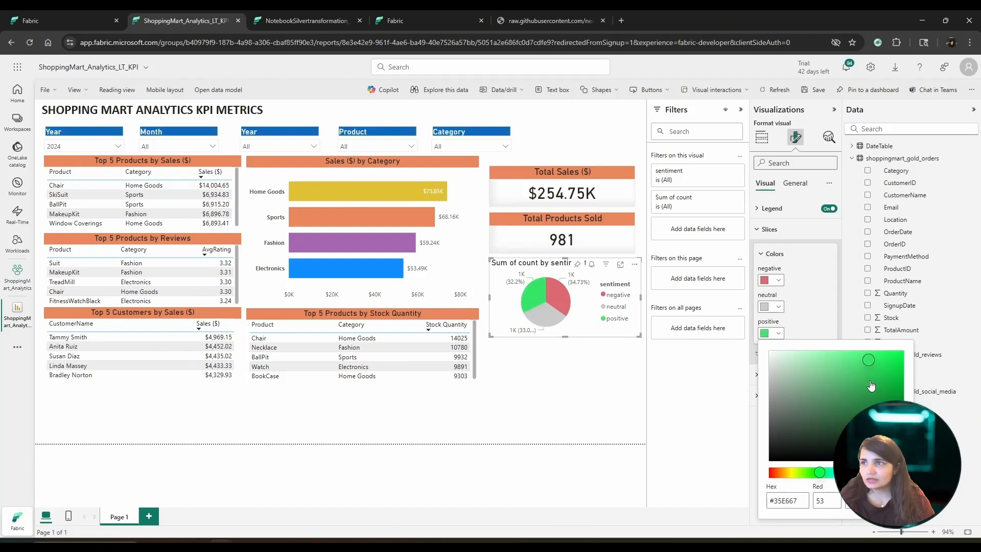
{"action": "left_click_drag", "start_coordinate": [871, 385], "coordinate": [888, 383]}
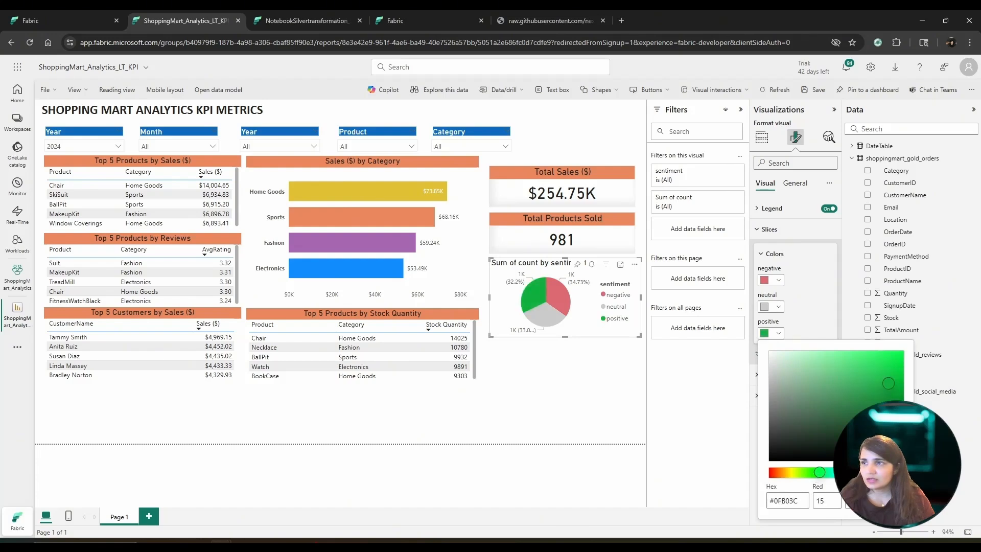
{"action": "left_click", "coordinate": [657, 401]}
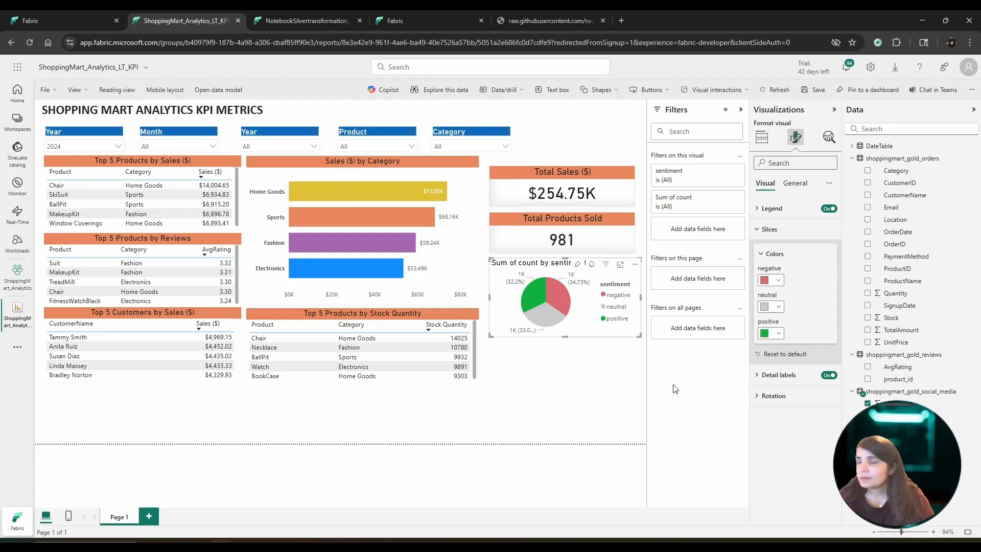
{"action": "left_click", "coordinate": [770, 238]}
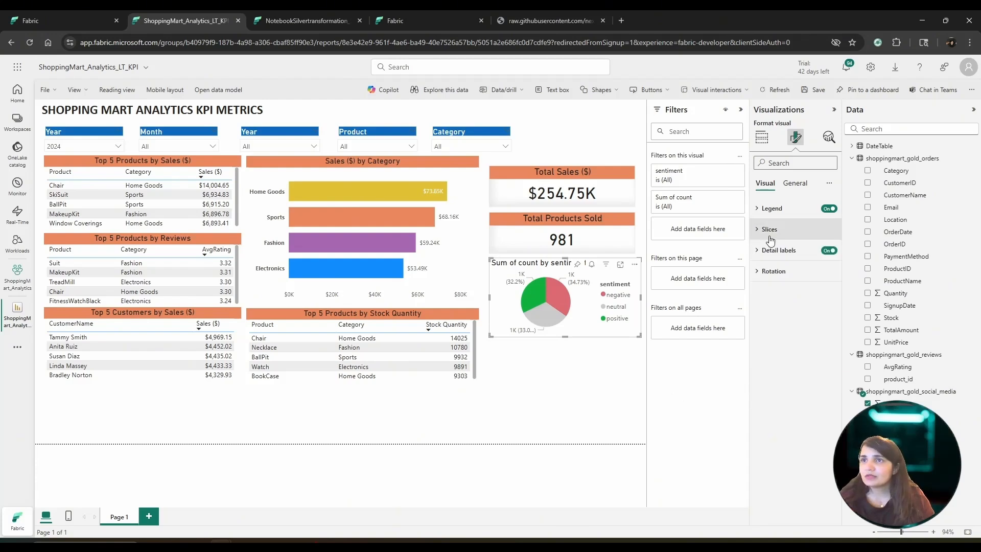
Set the font size of the pie chart's detail label values to 8.
{"action": "left_click", "coordinate": [778, 252]}
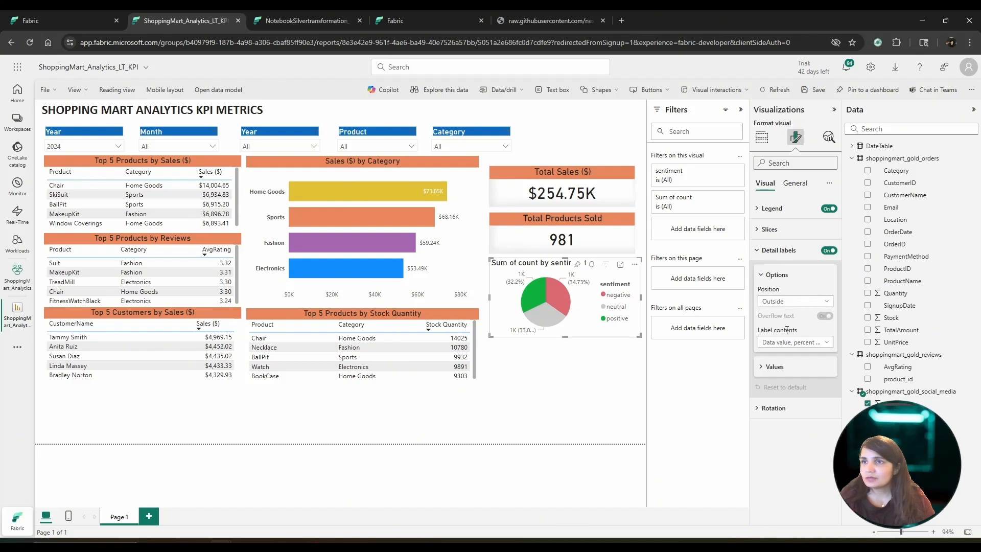
{"action": "left_click", "coordinate": [777, 367]}
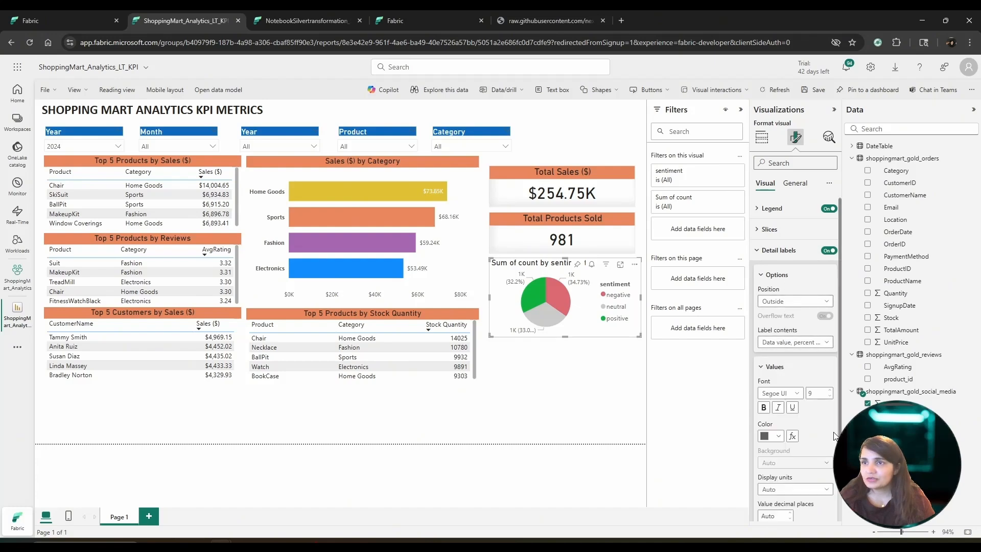
{"action": "left_click", "coordinate": [830, 396]}
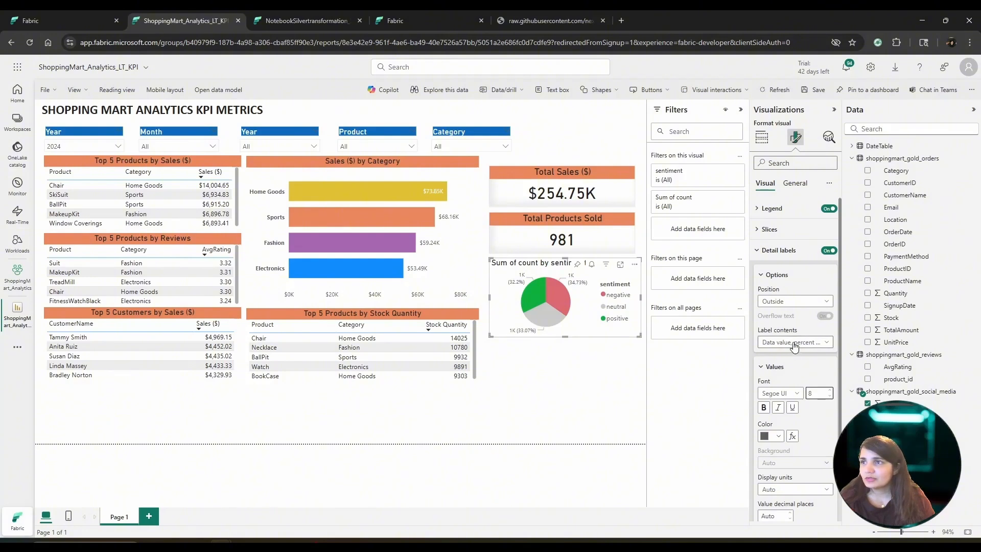
Format the pie chart's Sum of count data as a decimal number with 2 decimal places.
{"action": "left_click", "coordinate": [796, 184]}
{"action": "left_click", "coordinate": [778, 272]}
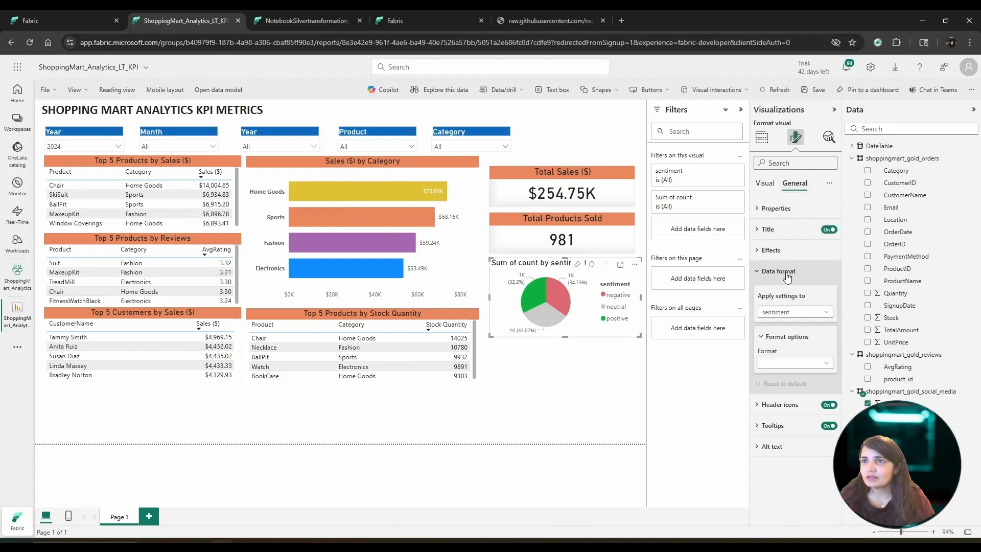
{"action": "left_click", "coordinate": [796, 312]}
{"action": "left_click", "coordinate": [792, 337]}
{"action": "left_click", "coordinate": [789, 364]}
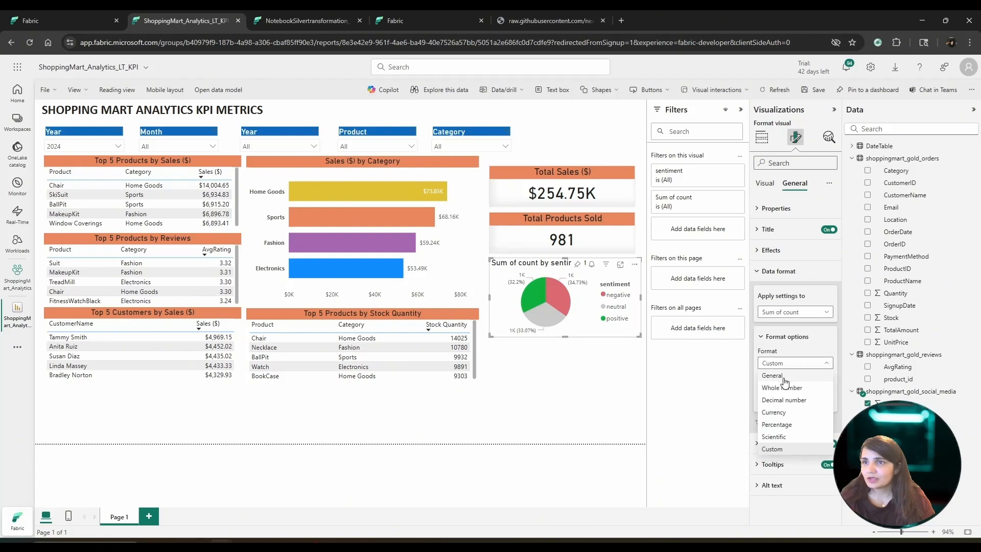
{"action": "left_click", "coordinate": [786, 376]}
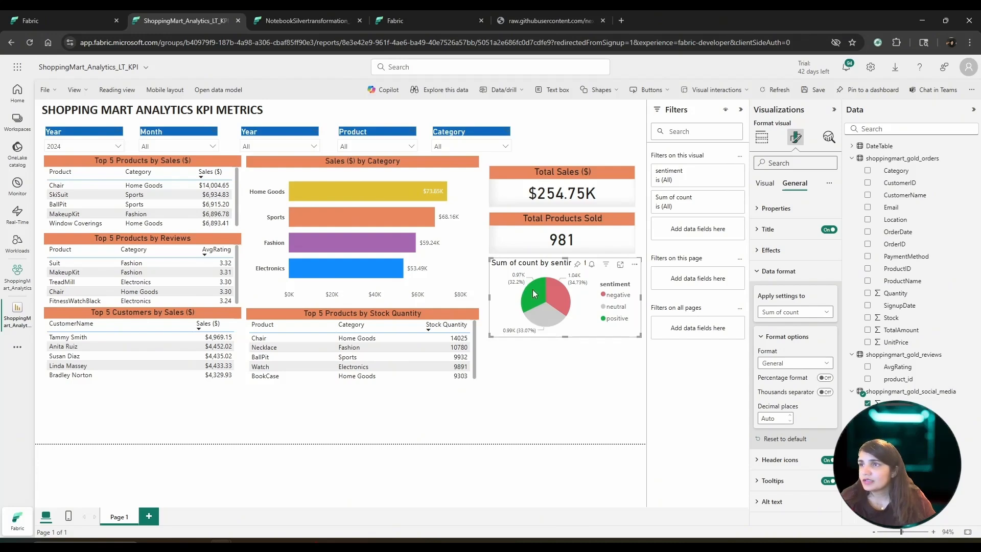
{"action": "mouse_move", "coordinate": [536, 289]}
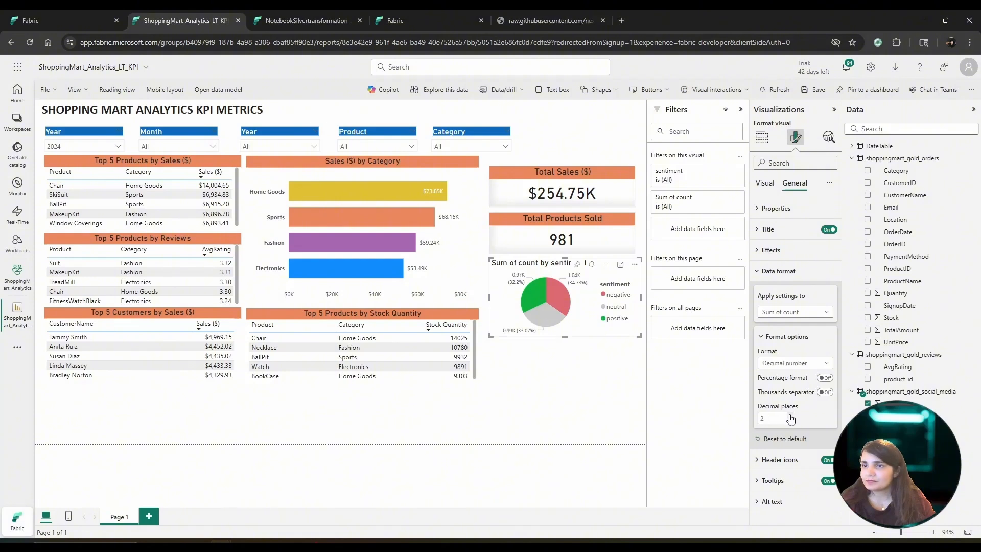
Change the sentiment pie chart's title text to "Social Sentiment".
{"action": "left_click", "coordinate": [766, 273]}
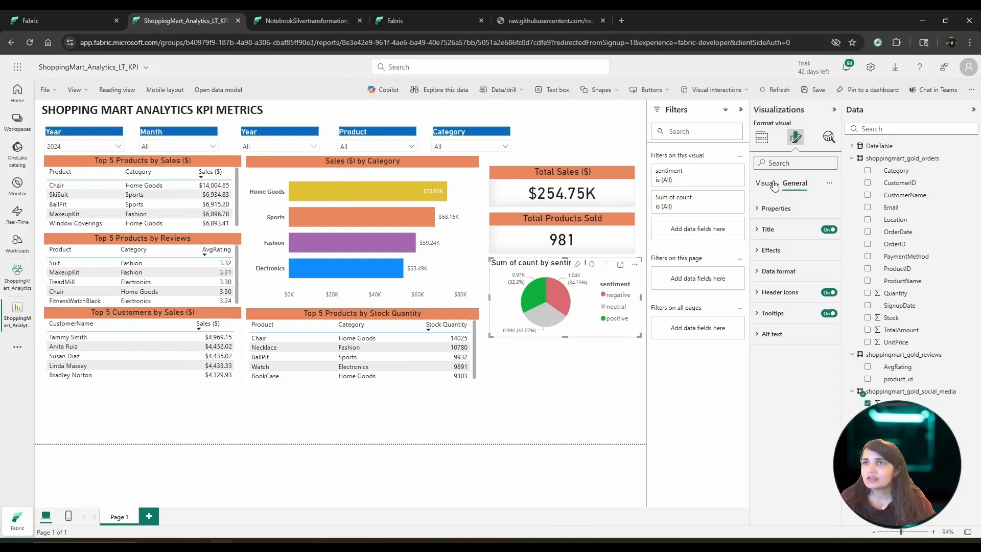
{"action": "left_click", "coordinate": [768, 229]}
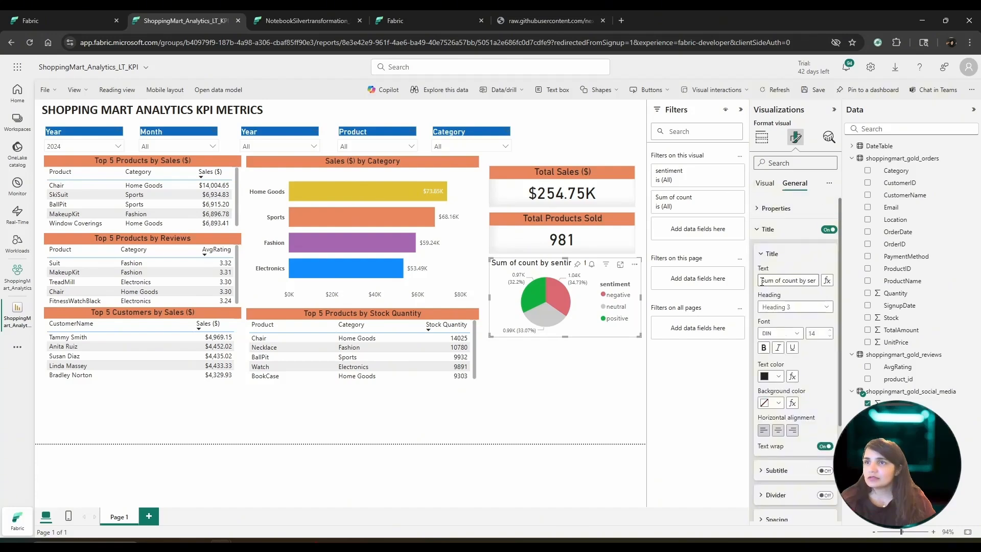
{"action": "left_click_drag", "start_coordinate": [762, 280], "coordinate": [818, 282]}
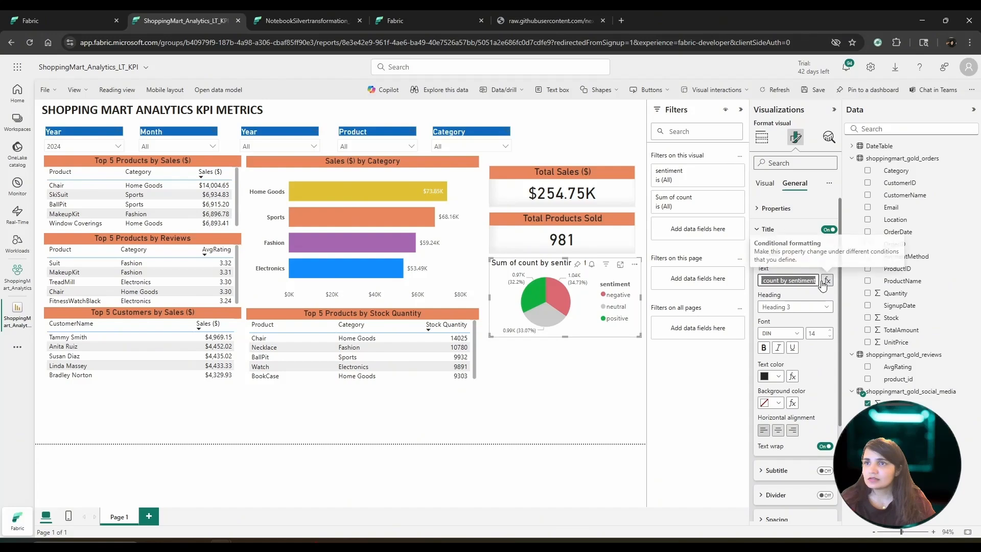
{"action": "type", "text": "Socia"}
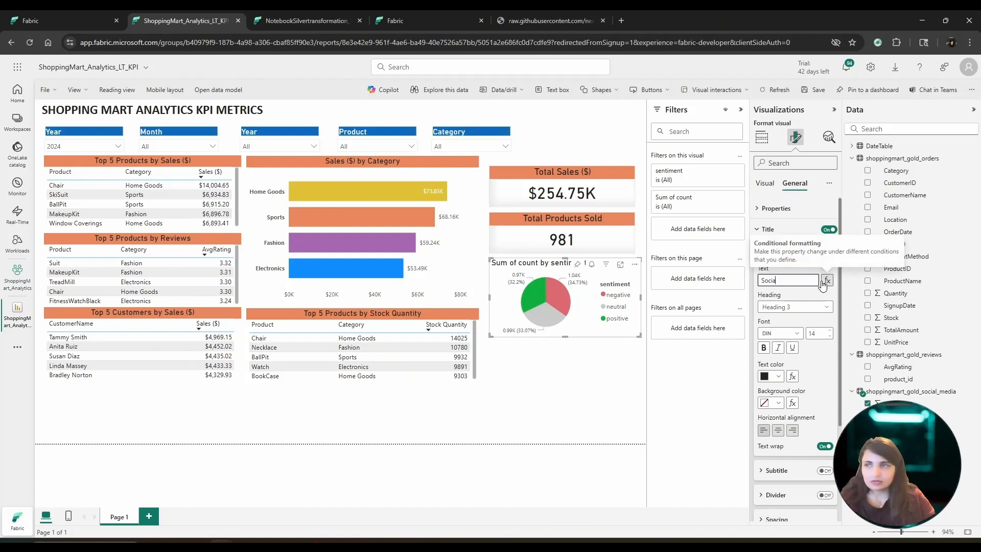
{"action": "type", "text": "l Sentim"}
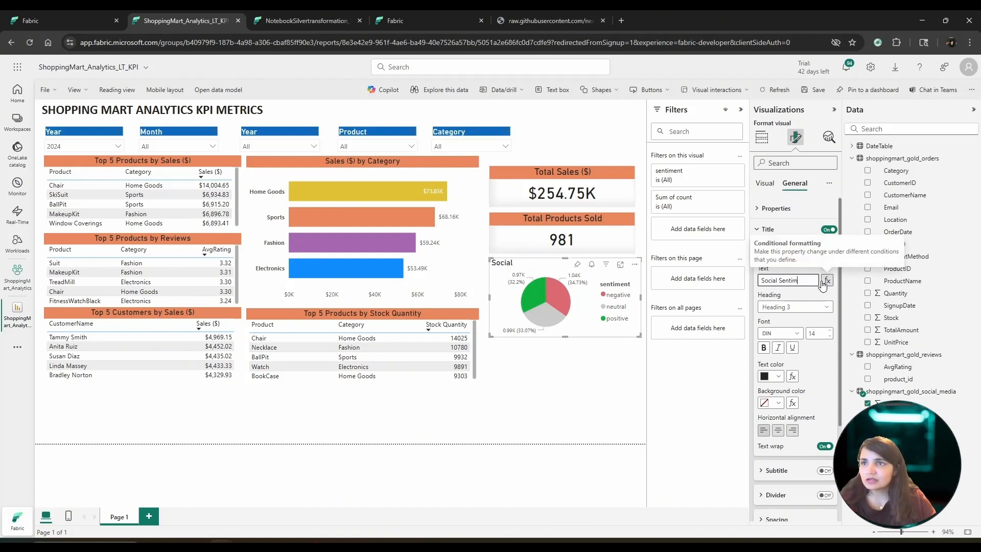
{"action": "type", "text": "ent"}
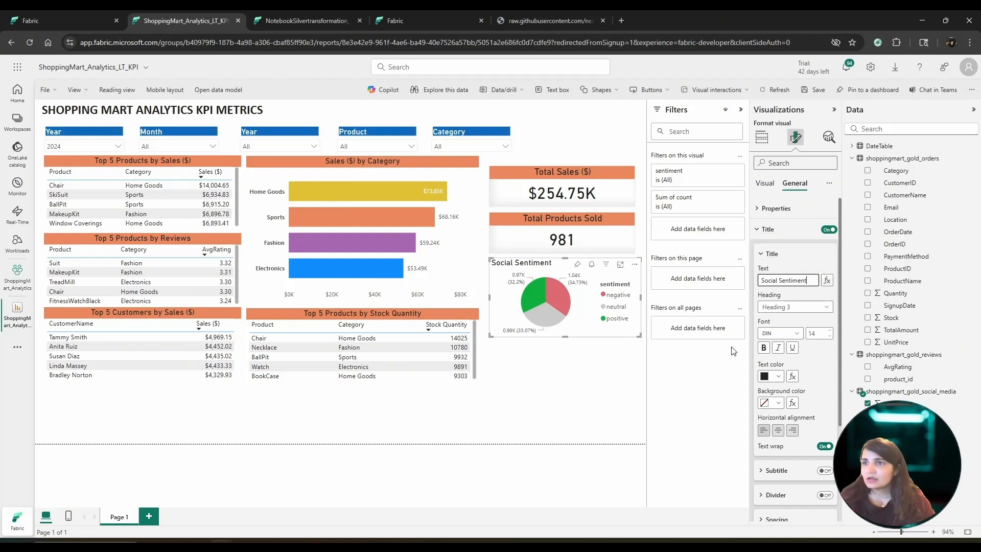
{"action": "left_click", "coordinate": [723, 355]}
Center the Social Sentiment title and give it the light orange background used by the other visual titles.
{"action": "left_click", "coordinate": [781, 434]}
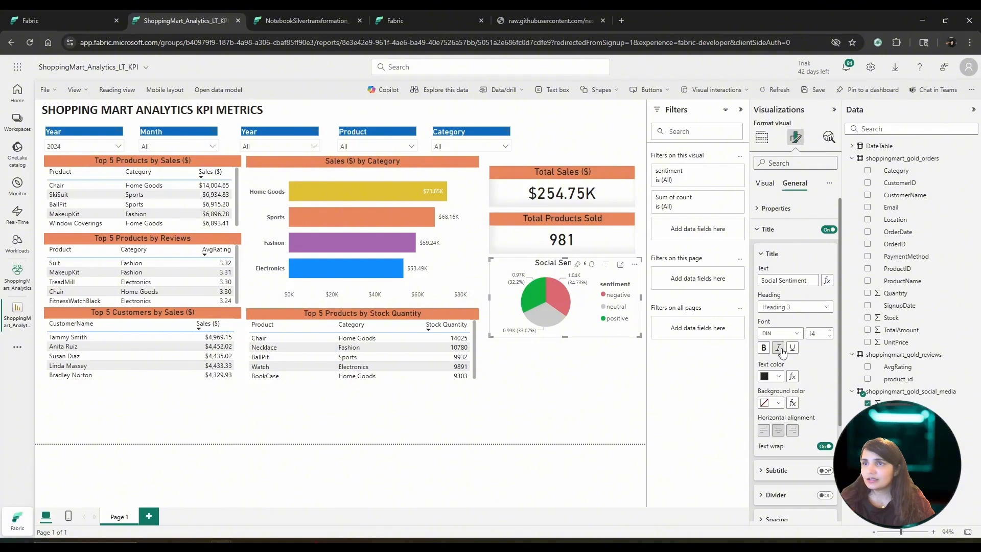
{"action": "left_click", "coordinate": [779, 403]}
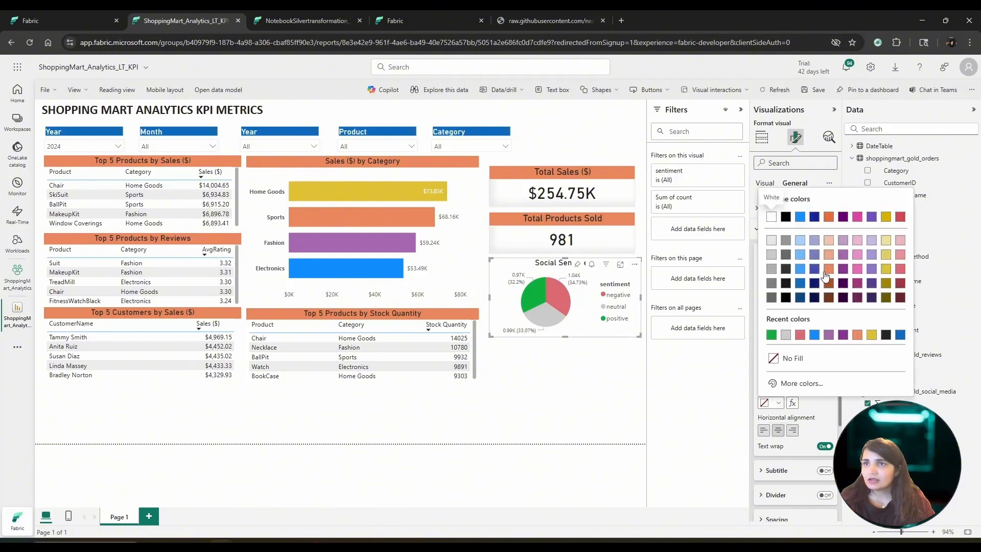
{"action": "left_click", "coordinate": [829, 270]}
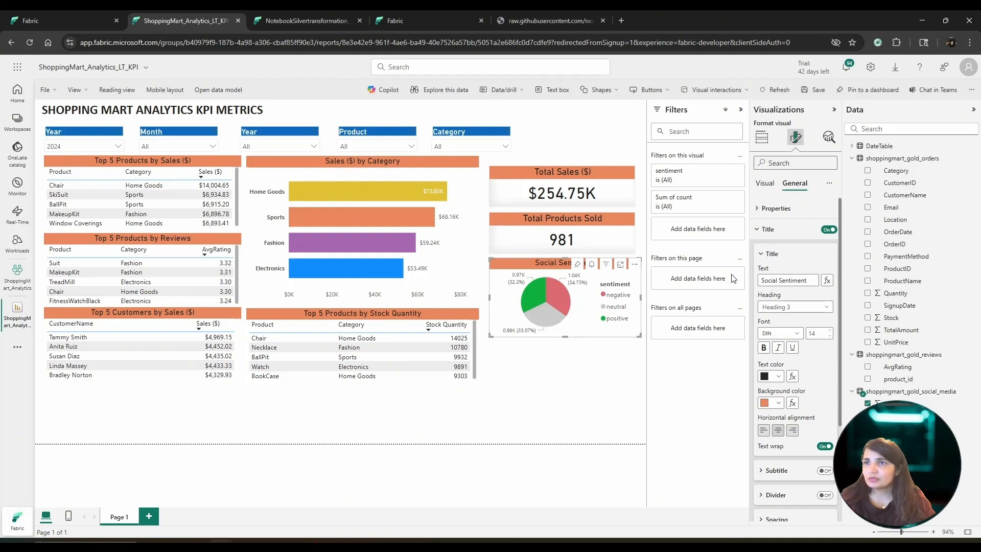
Add the platform field below sentiment in the Social Sentiment pie chart's legend and reduce the chart's height slightly.
{"action": "left_click", "coordinate": [762, 137]}
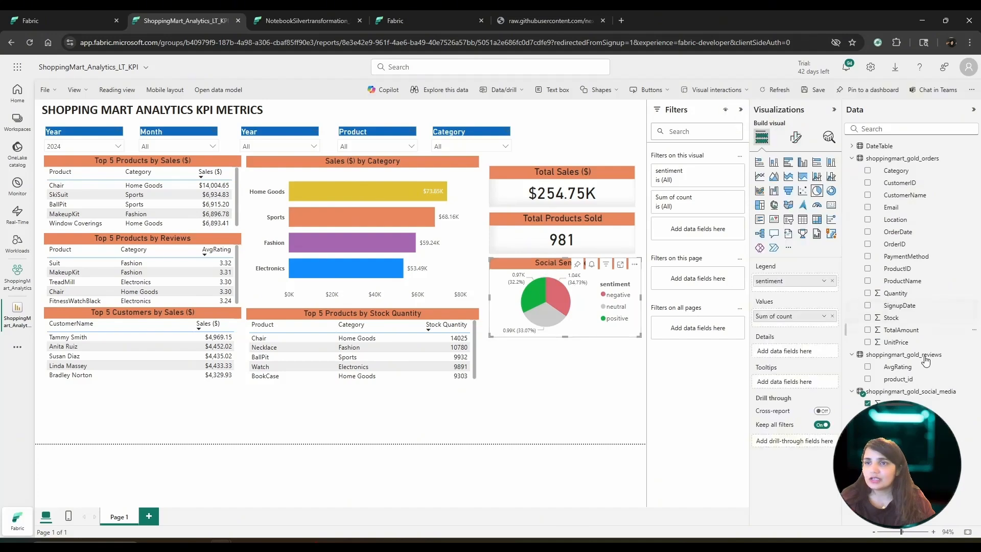
{"action": "left_click_drag", "start_coordinate": [894, 416], "coordinate": [801, 287]}
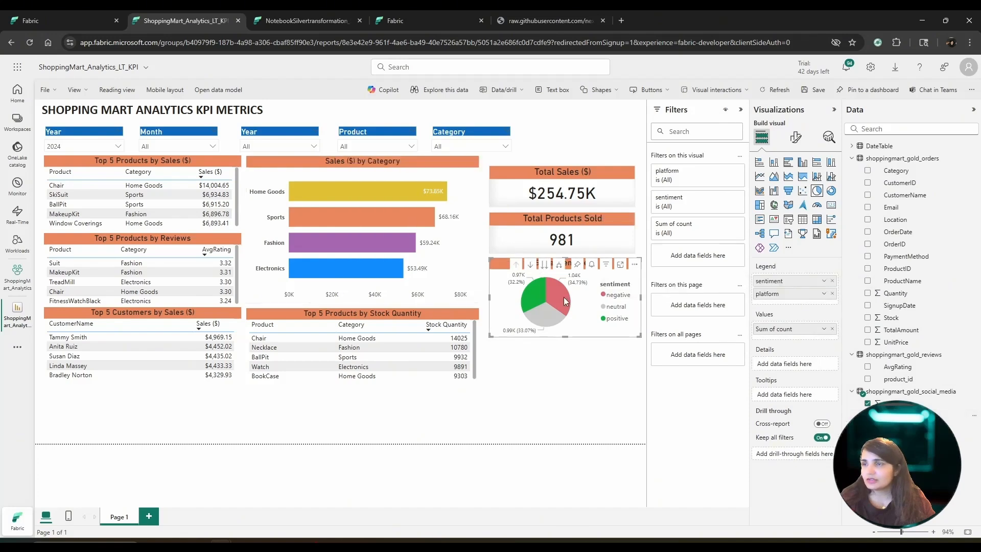
{"action": "left_click", "coordinate": [586, 383]}
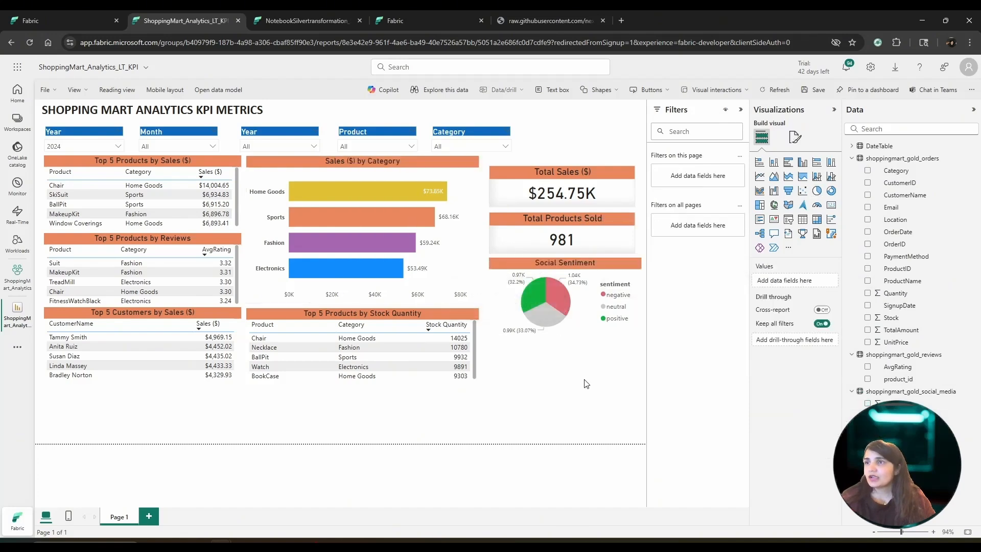
{"action": "left_click", "coordinate": [568, 313]}
{"action": "left_click_drag", "start_coordinate": [565, 336], "coordinate": [568, 325]}
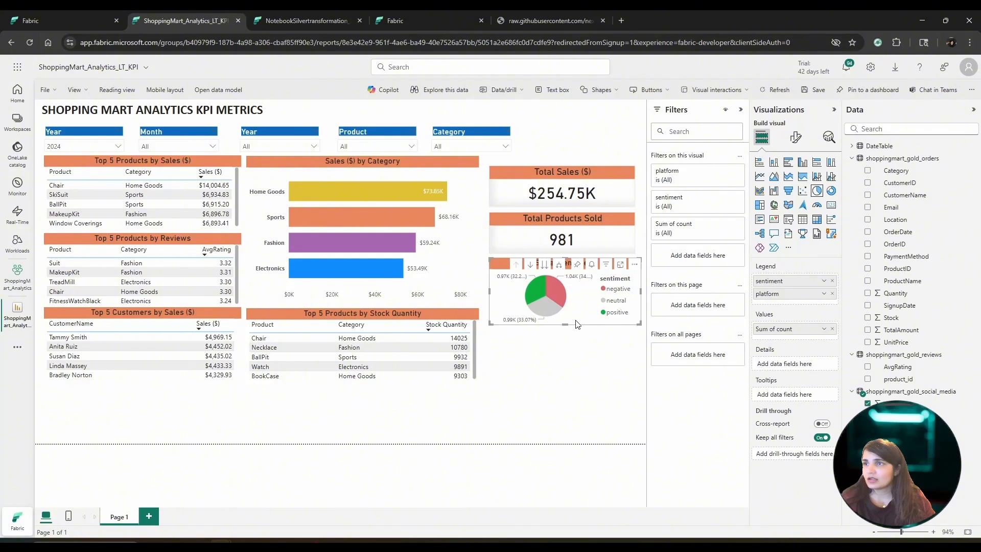
{"action": "left_click", "coordinate": [587, 384]}
Duplicate the Social Sentiment pie chart below the original and rebuild the copy with action as legend and Count of count as values.
{"action": "left_click", "coordinate": [535, 286]}
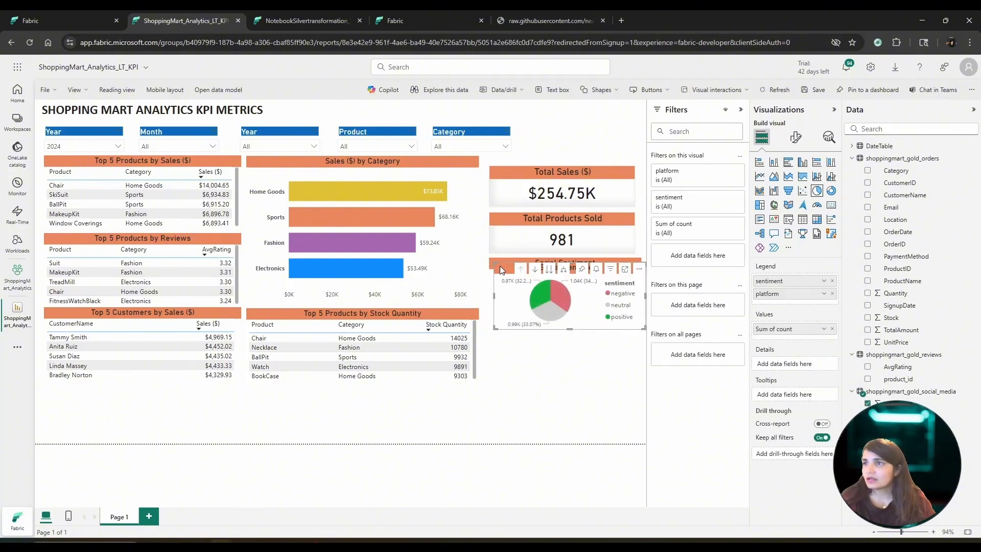
{"action": "left_click_drag", "start_coordinate": [500, 266], "coordinate": [494, 321]}
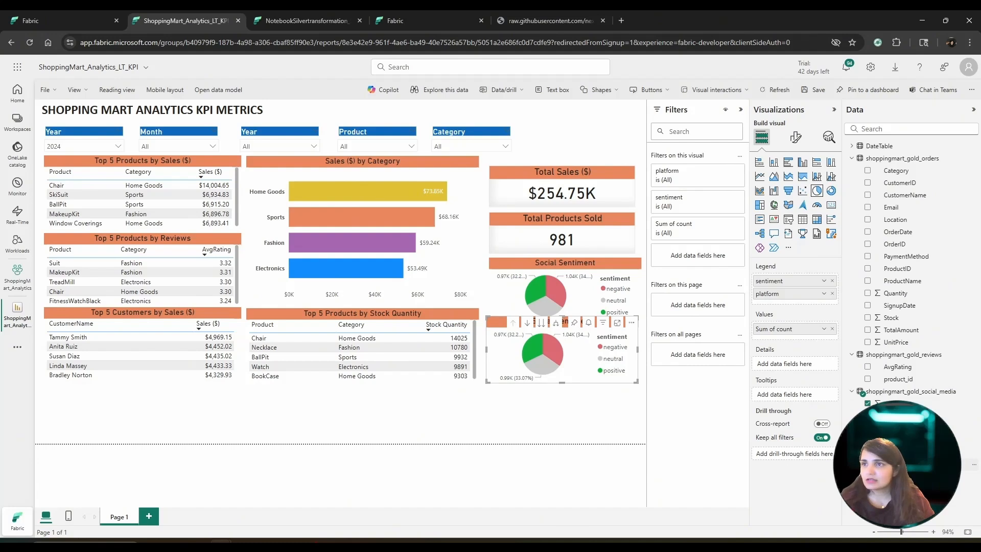
{"action": "left_click_drag", "start_coordinate": [892, 464], "coordinate": [805, 338]}
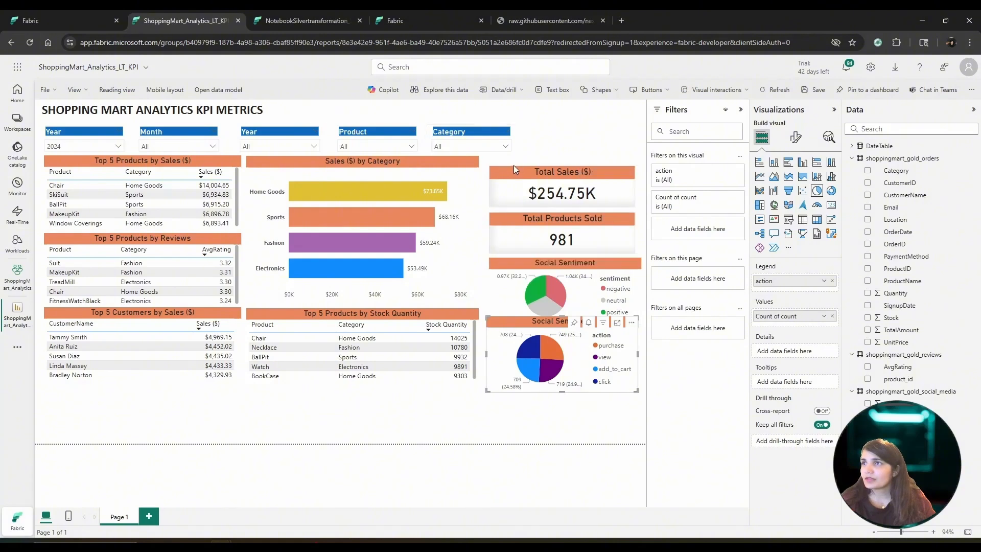
Move the Total Sales ($) card, the Total Products Sold card and the Social Sentiment pie chart up to make room for the action pie chart.
{"action": "left_click_drag", "start_coordinate": [513, 169], "coordinate": [511, 161]}
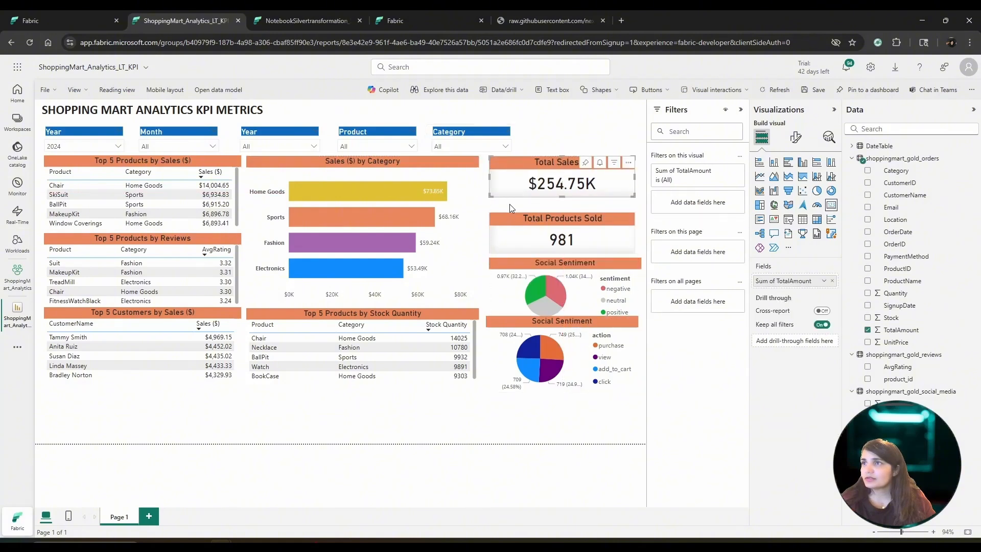
{"action": "left_click_drag", "start_coordinate": [508, 219], "coordinate": [508, 214]}
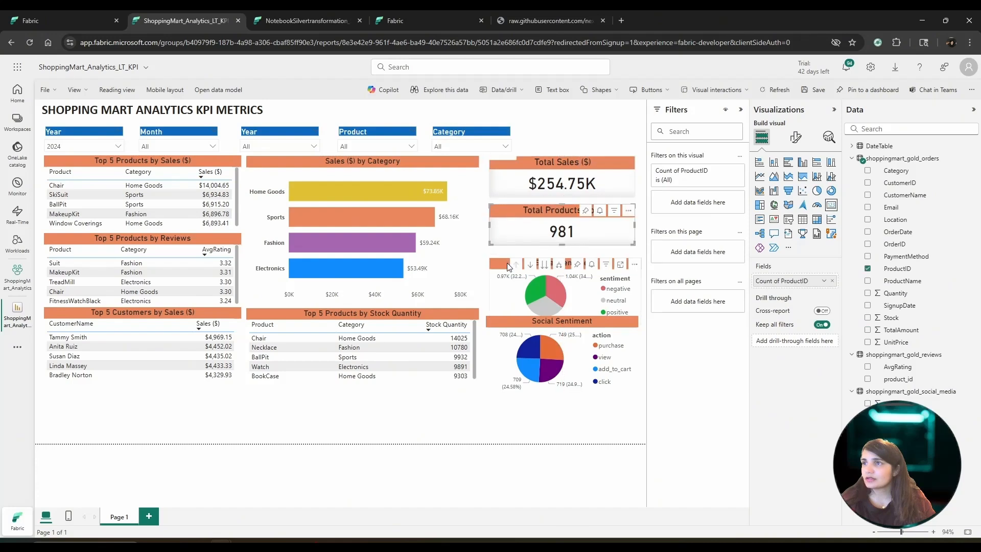
{"action": "left_click", "coordinate": [507, 256]}
{"action": "left_click_drag", "start_coordinate": [508, 256], "coordinate": [508, 246]}
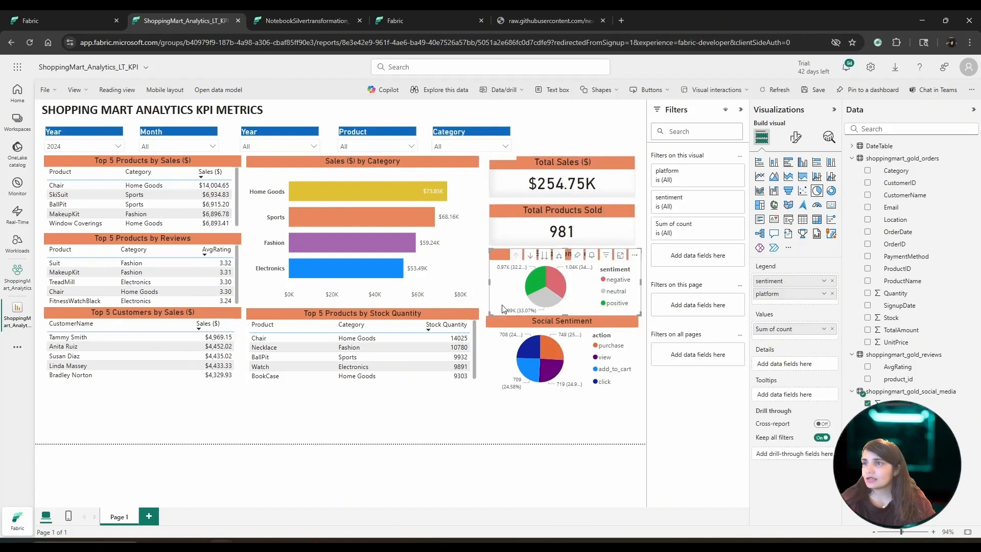
{"action": "left_click_drag", "start_coordinate": [499, 321], "coordinate": [501, 319]}
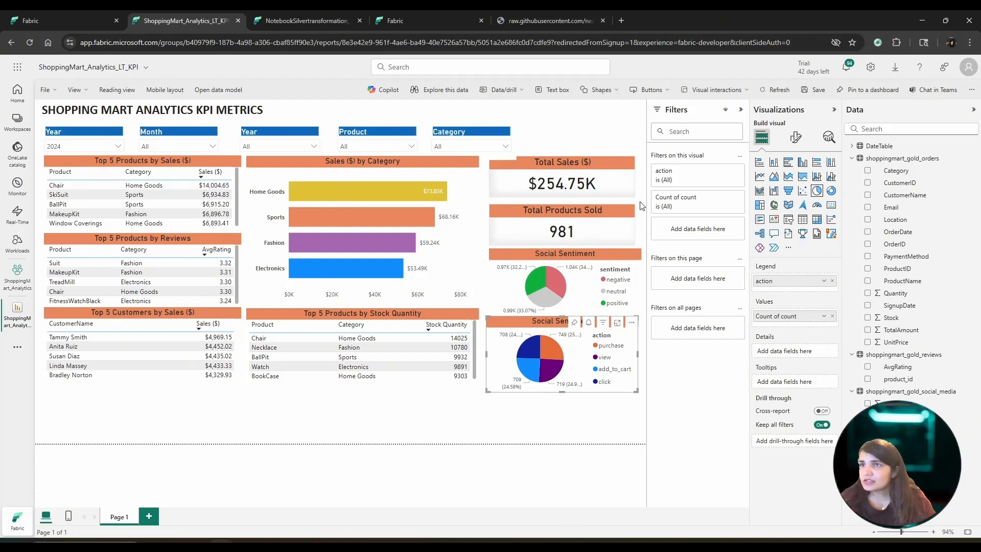
Change the action pie chart's title text to "Web Engagement".
{"action": "left_click", "coordinate": [796, 137]}
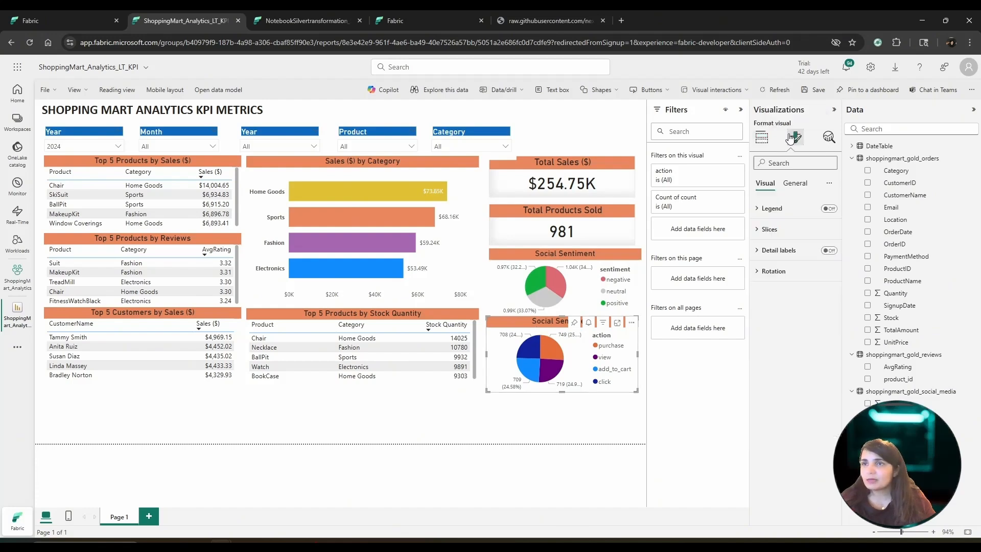
{"action": "left_click", "coordinate": [795, 188]}
{"action": "left_click", "coordinate": [787, 229]}
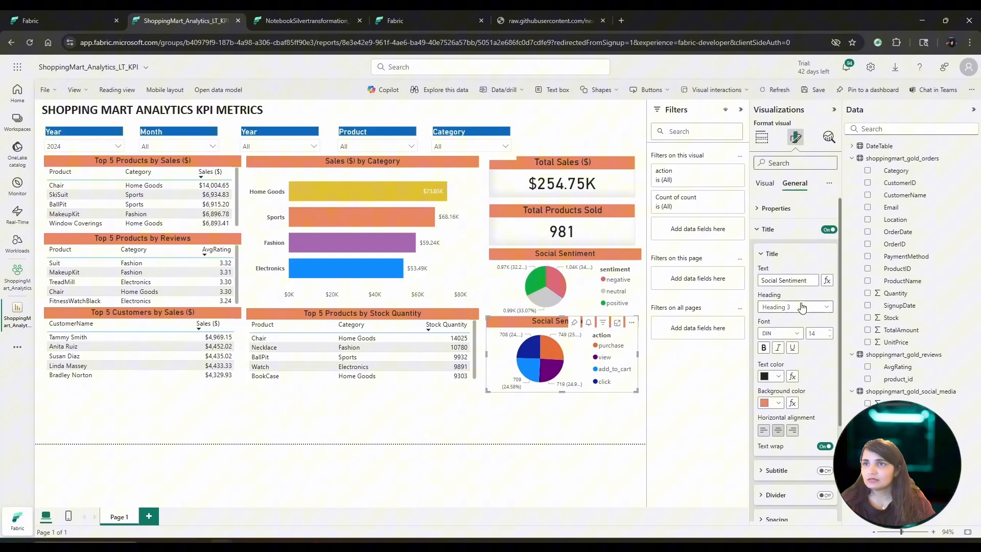
{"action": "triple_click", "coordinate": [762, 283]}
{"action": "key", "text": "BackSpace"}
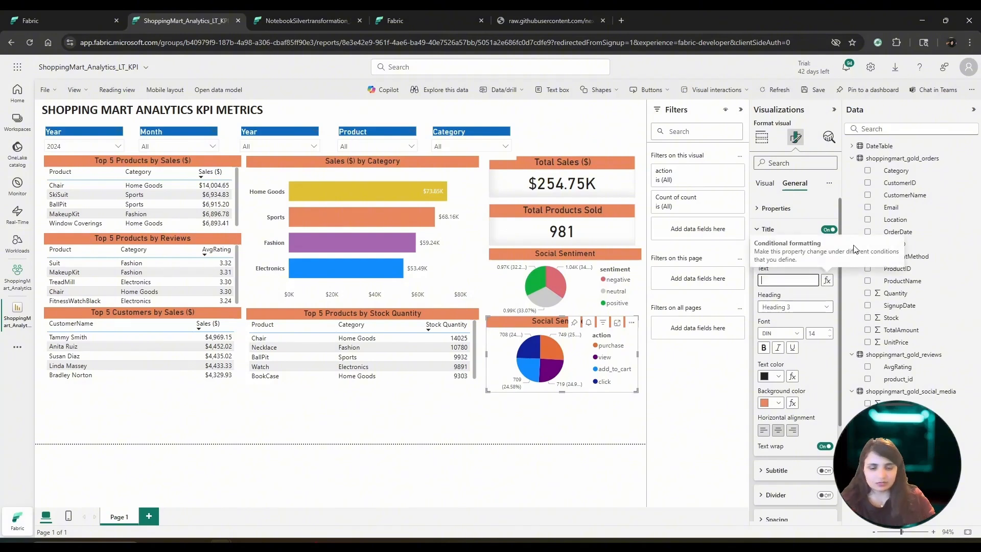
{"action": "type", "text": "Web Engagemen"}
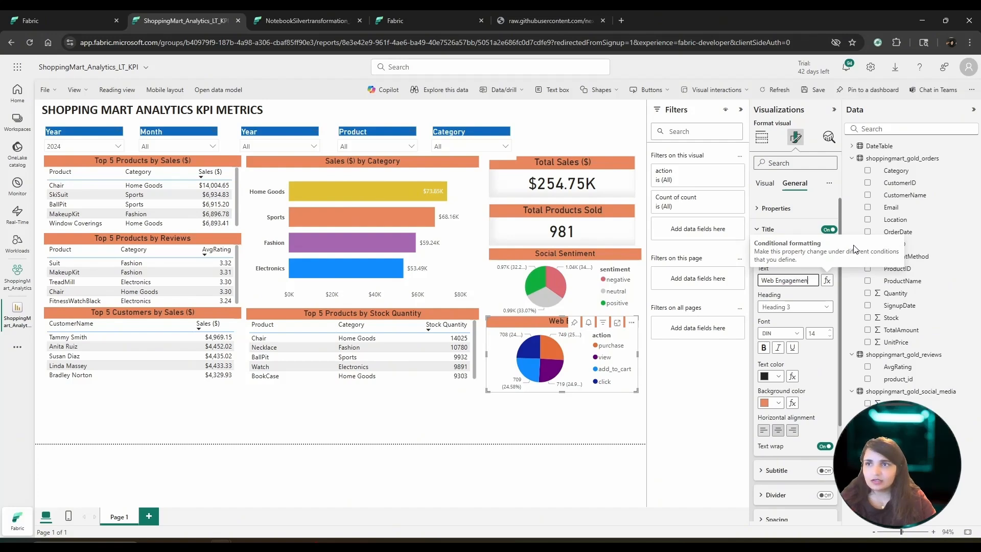
{"action": "type", "text": "t Tr"}
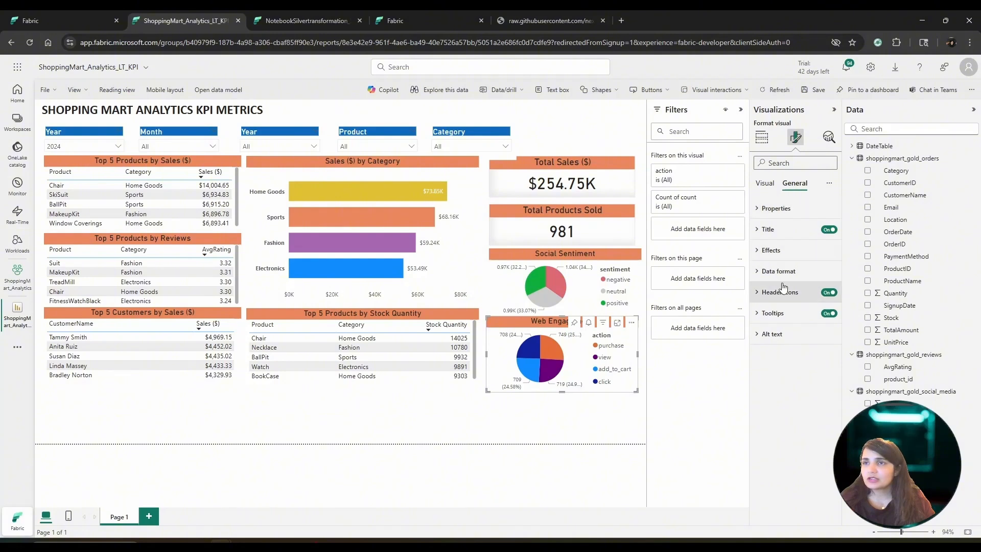
Color the Web Engagement pie chart's purchase slice green and its view slice light gray.
{"action": "left_click", "coordinate": [765, 183]}
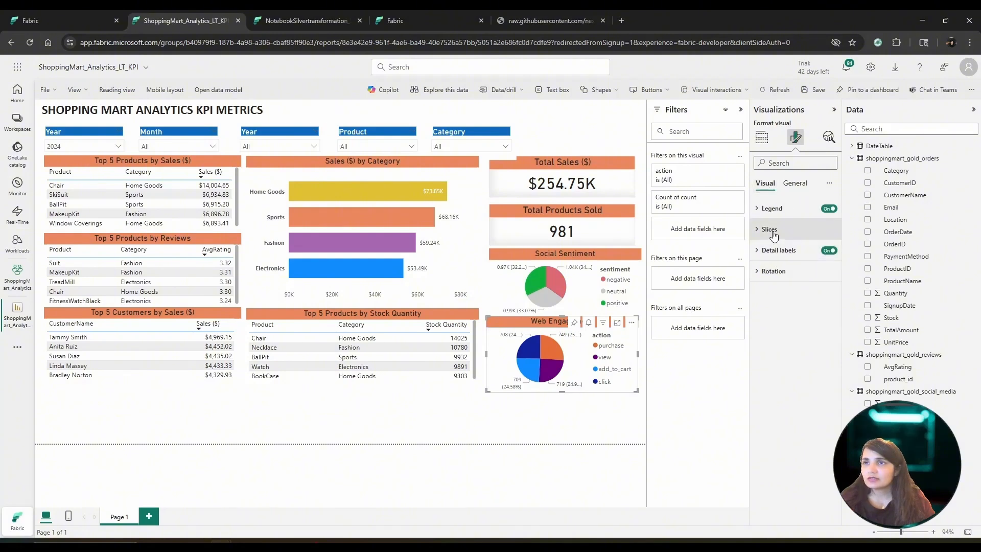
{"action": "left_click", "coordinate": [769, 229]}
{"action": "left_click", "coordinate": [779, 280]}
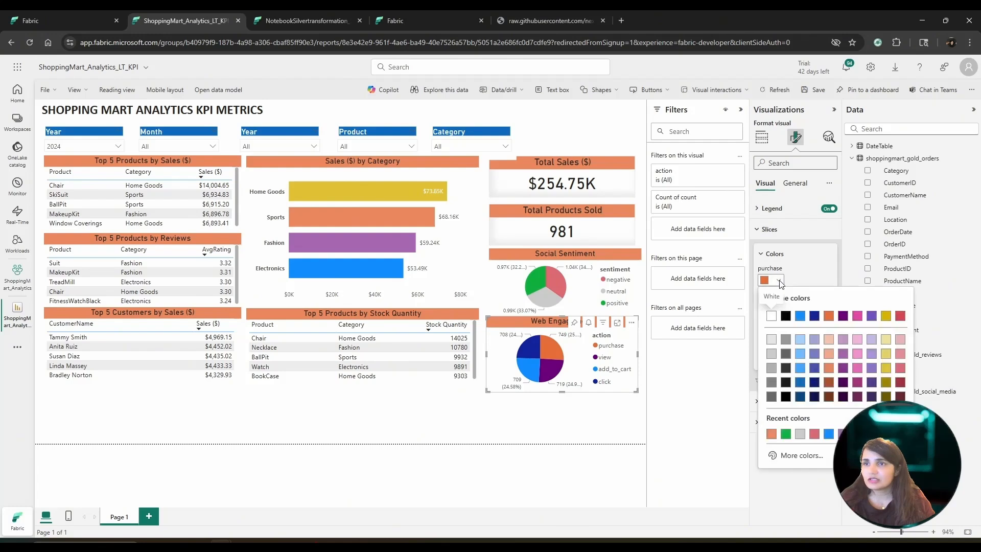
{"action": "left_click", "coordinate": [789, 434]}
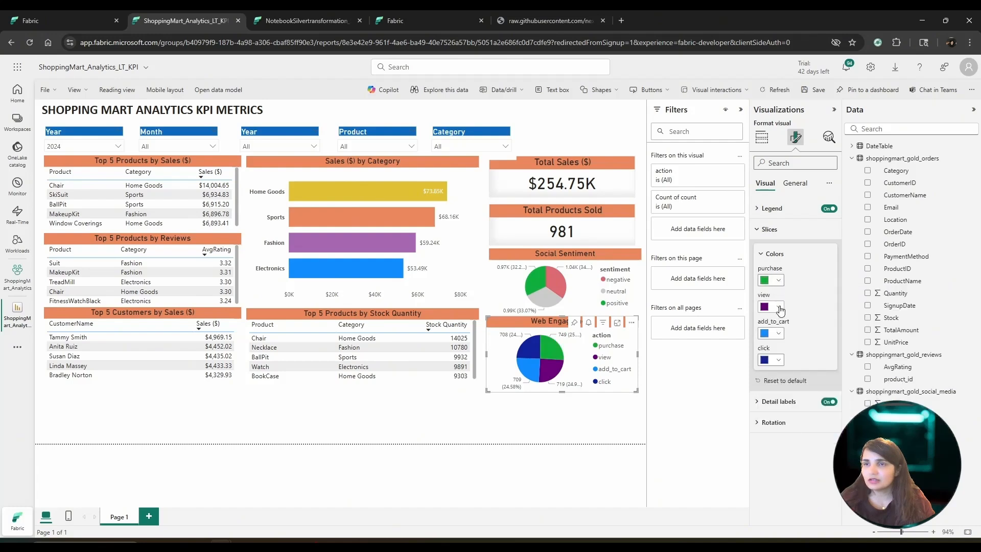
{"action": "left_click", "coordinate": [779, 307]}
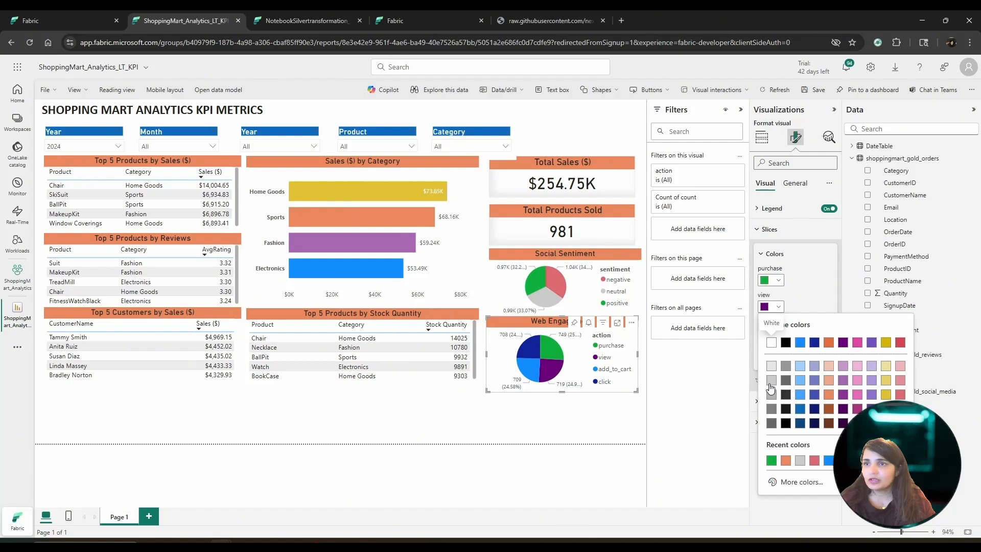
{"action": "left_click", "coordinate": [771, 381]}
Color the Web Engagement pie chart's add_to_cart slice yellow and, after trying light blue, its click slice light red.
{"action": "left_click", "coordinate": [778, 335]}
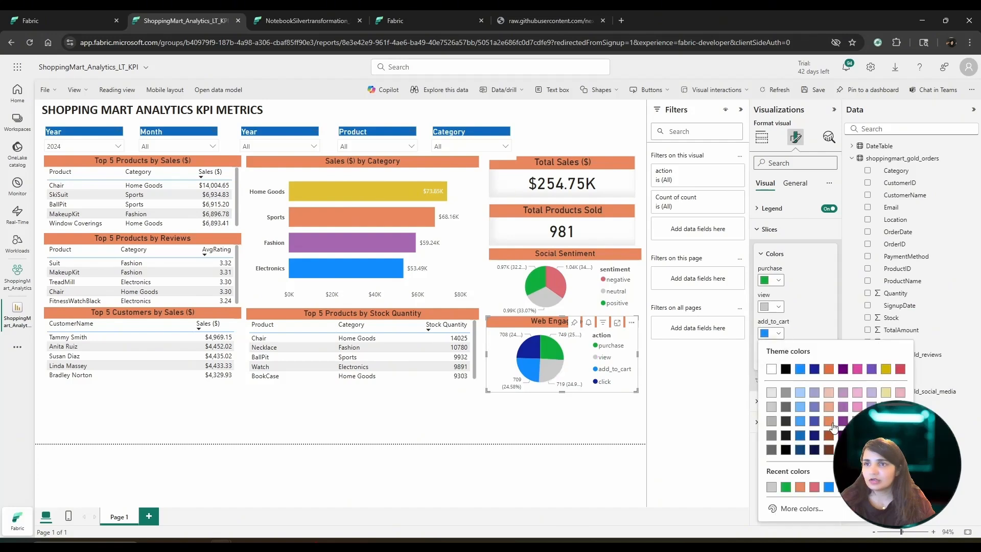
{"action": "left_click", "coordinate": [886, 369]}
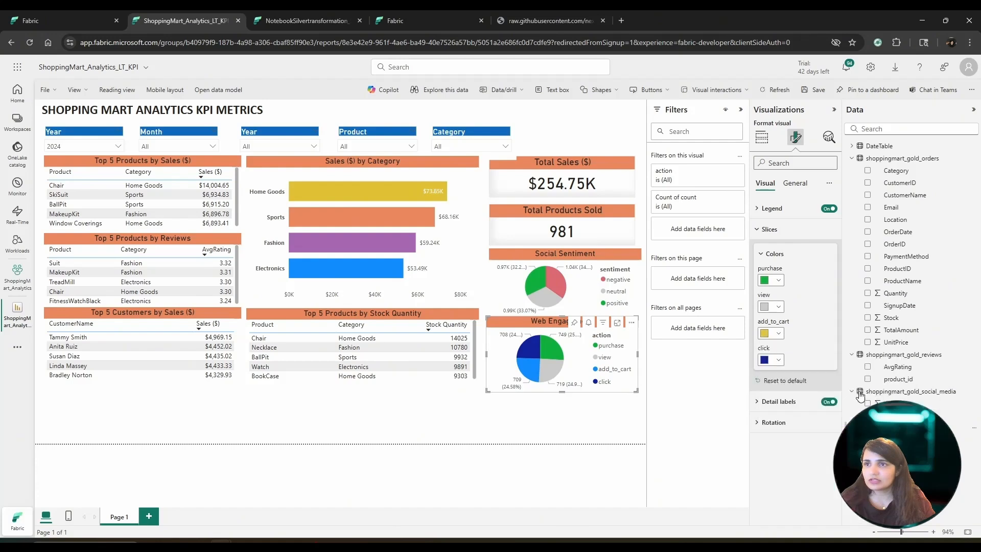
{"action": "left_click", "coordinate": [779, 360]}
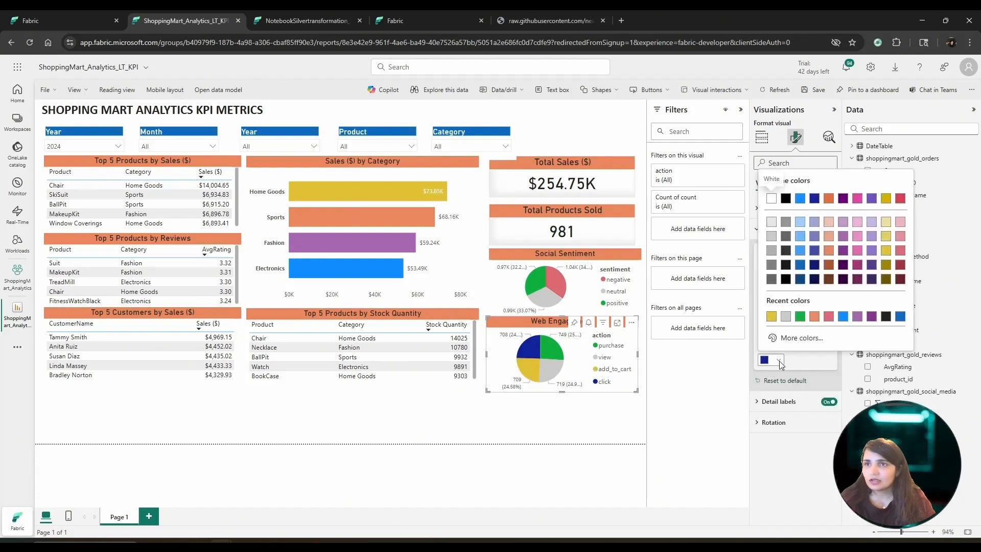
{"action": "left_click", "coordinate": [799, 238]}
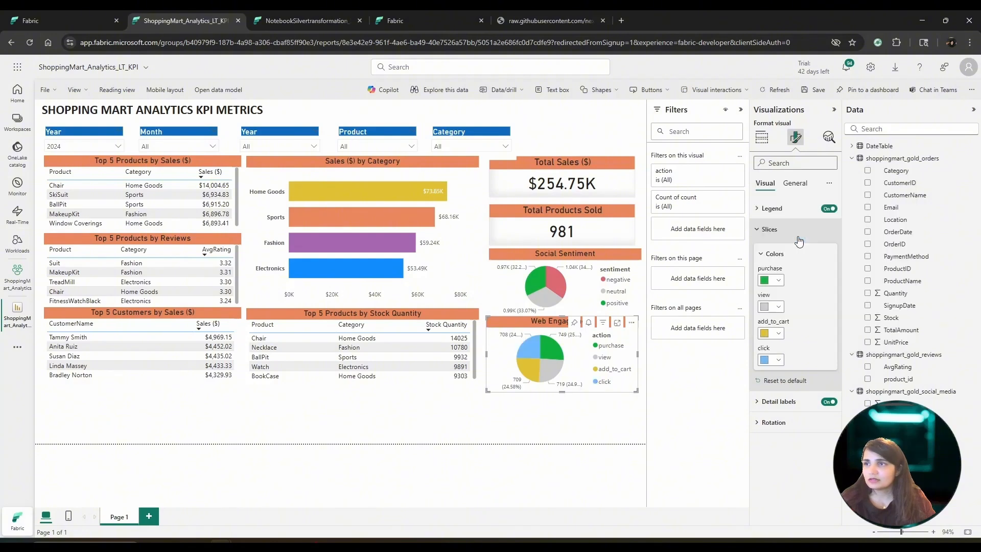
{"action": "left_click", "coordinate": [778, 359]}
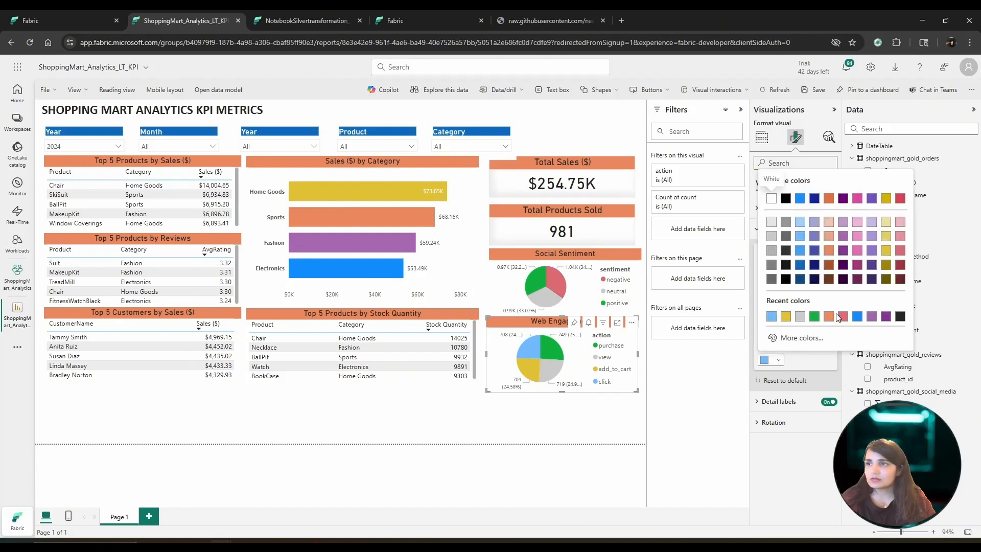
{"action": "left_click", "coordinate": [900, 251]}
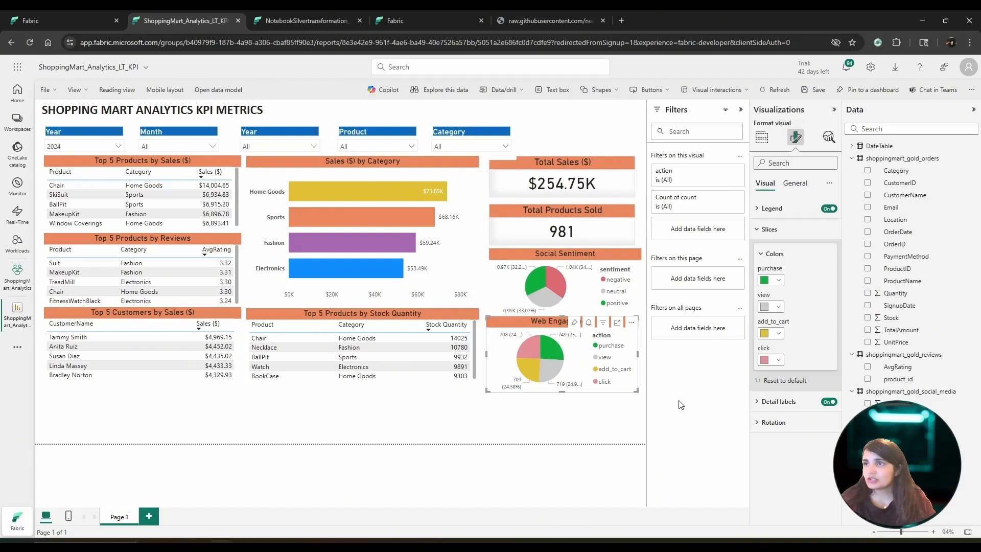
Examine the view, add_to_cart and click slice values in the Web Engagement pie chart.
{"action": "left_click", "coordinate": [550, 409]}
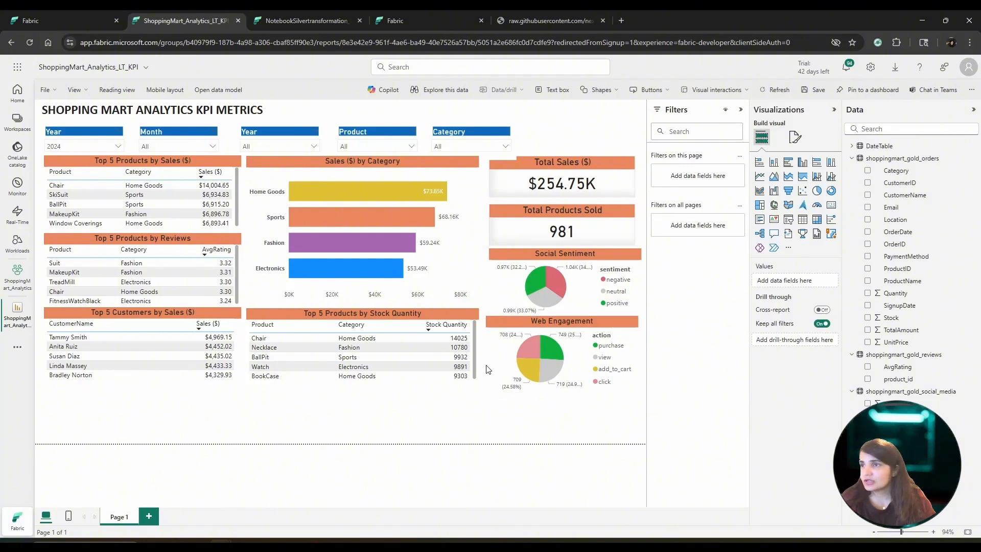
{"action": "mouse_move", "coordinate": [578, 340]}
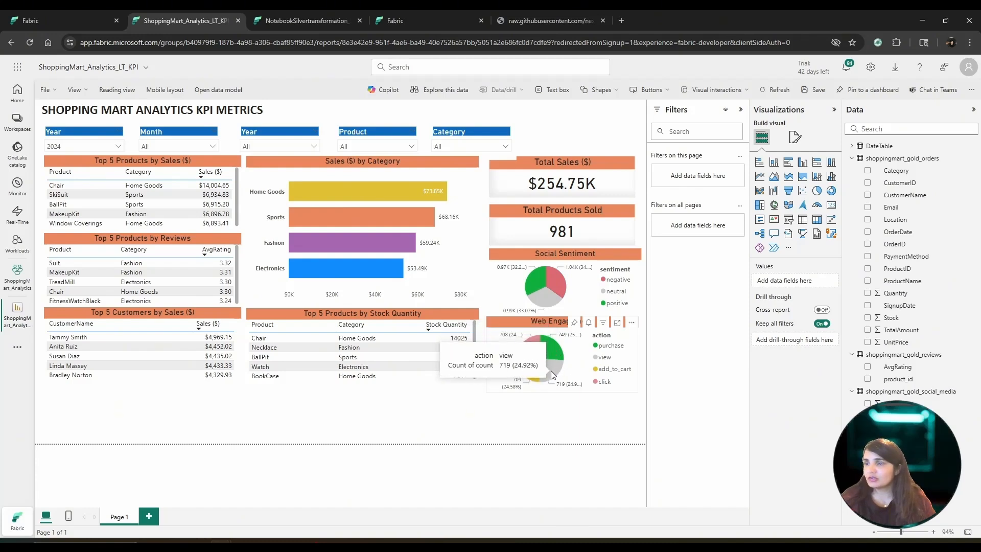
{"action": "mouse_move", "coordinate": [533, 374]}
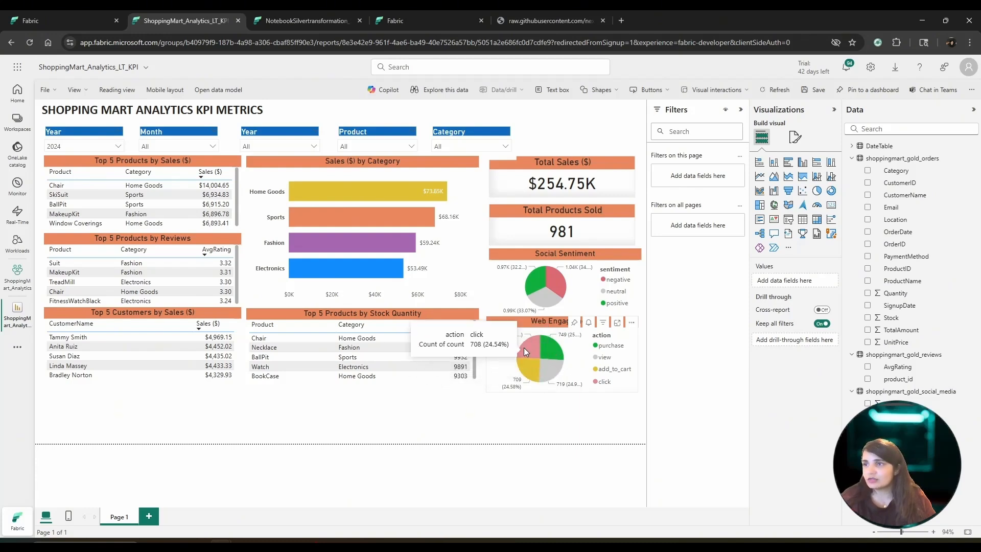
{"action": "mouse_move", "coordinate": [535, 345]}
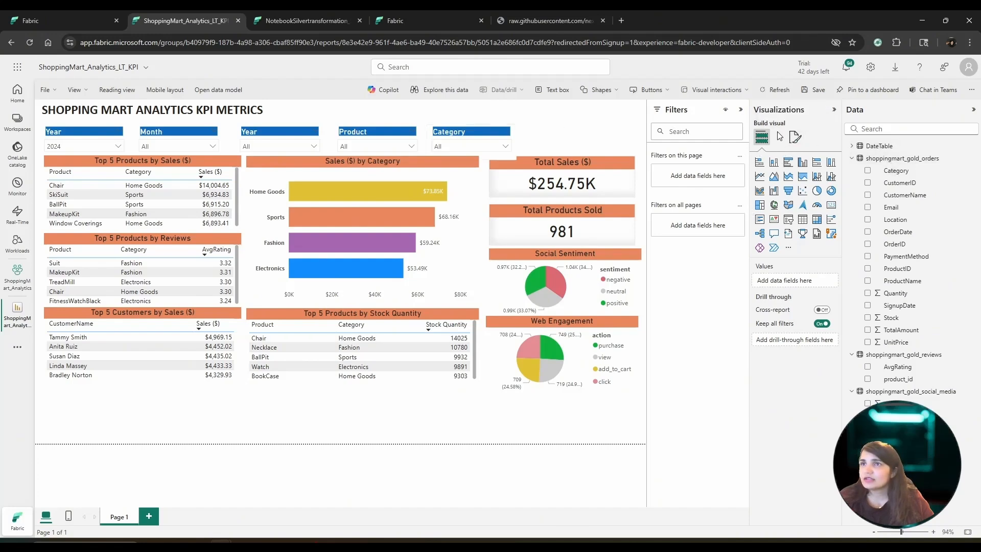
Change the report page's canvas to the Custom type and set its height to 900 px.
{"action": "left_click", "coordinate": [797, 139]}
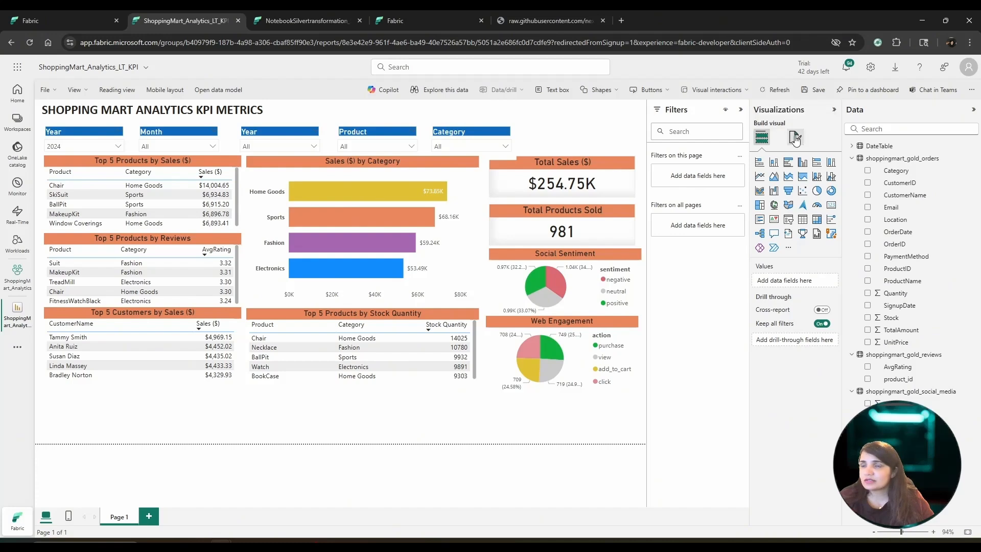
{"action": "left_click", "coordinate": [789, 208]}
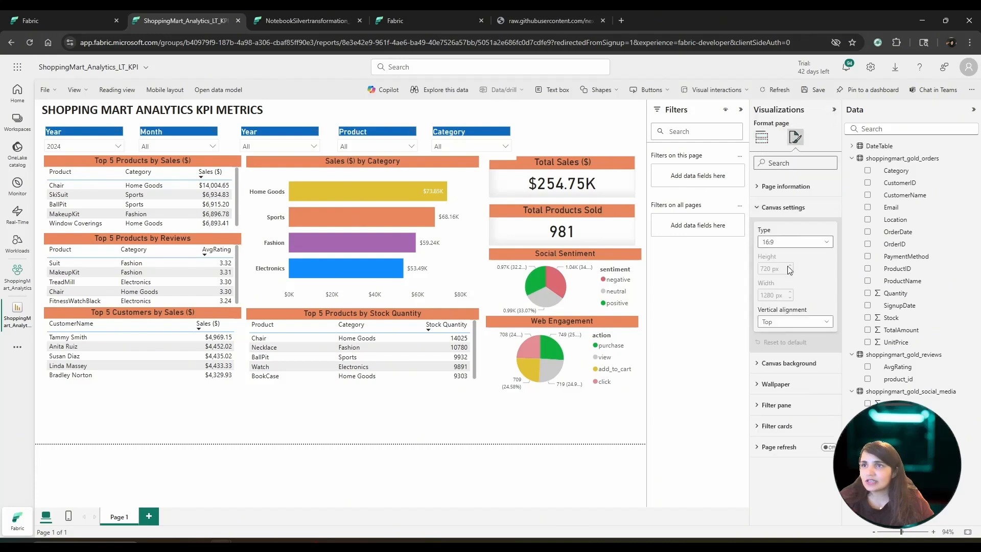
{"action": "left_click", "coordinate": [785, 243]}
{"action": "left_click", "coordinate": [787, 305]}
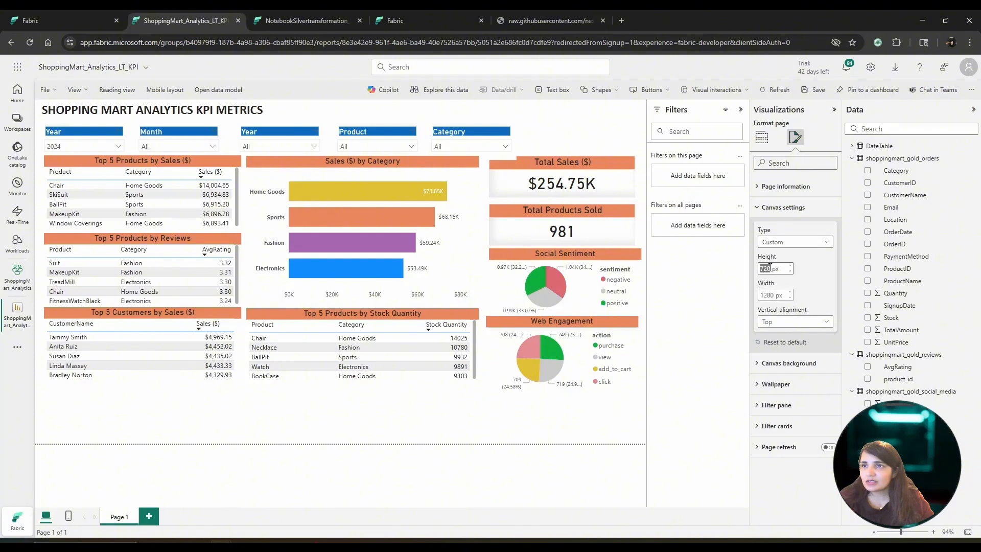
{"action": "type", "text": "100"}
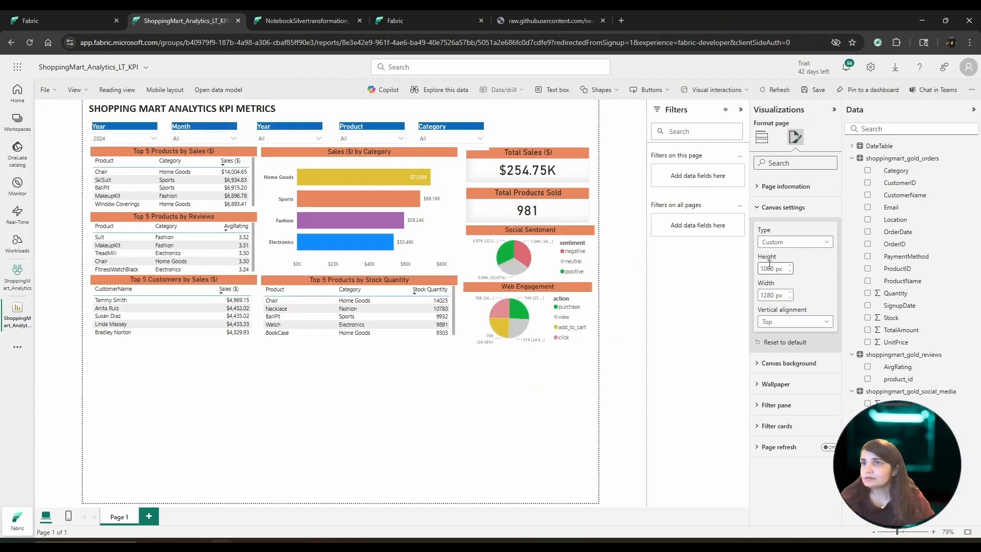
{"action": "key", "text": "BackSpace"}
{"action": "key", "text": "BackSpace"}
{"action": "key", "text": "BackSpace"}
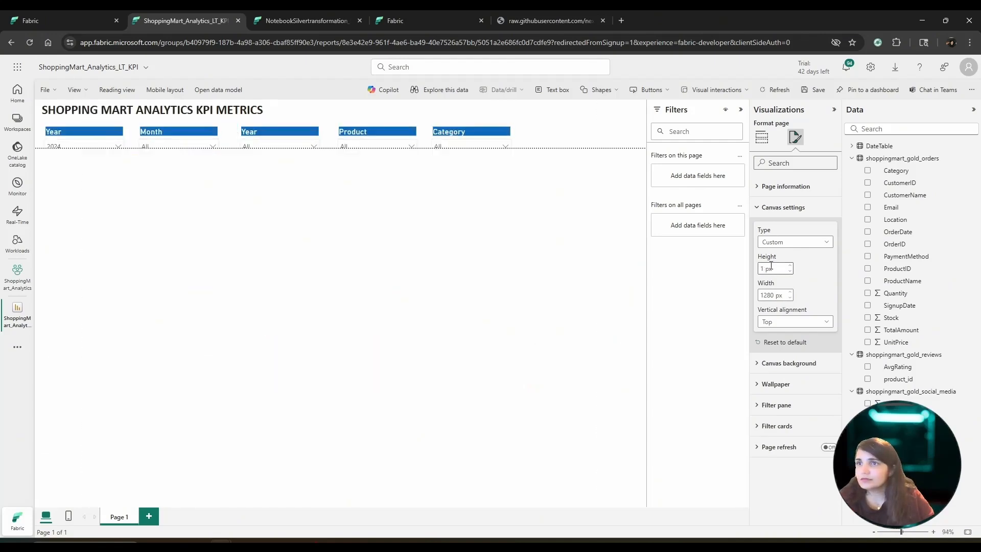
{"action": "key", "text": "BackSpace"}
{"action": "type", "text": "900"}
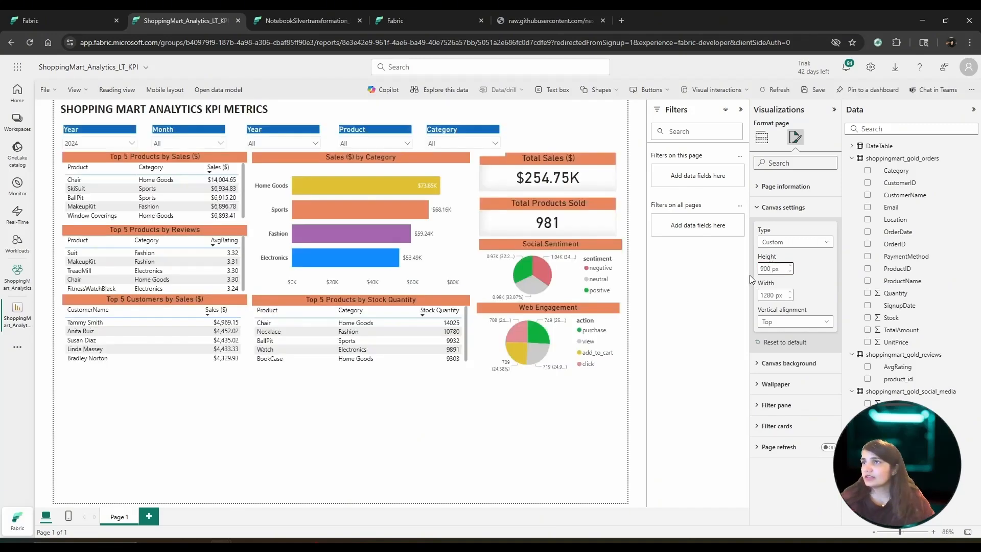
{"action": "left_click", "coordinate": [670, 363]}
{"action": "double_click", "coordinate": [742, 110]}
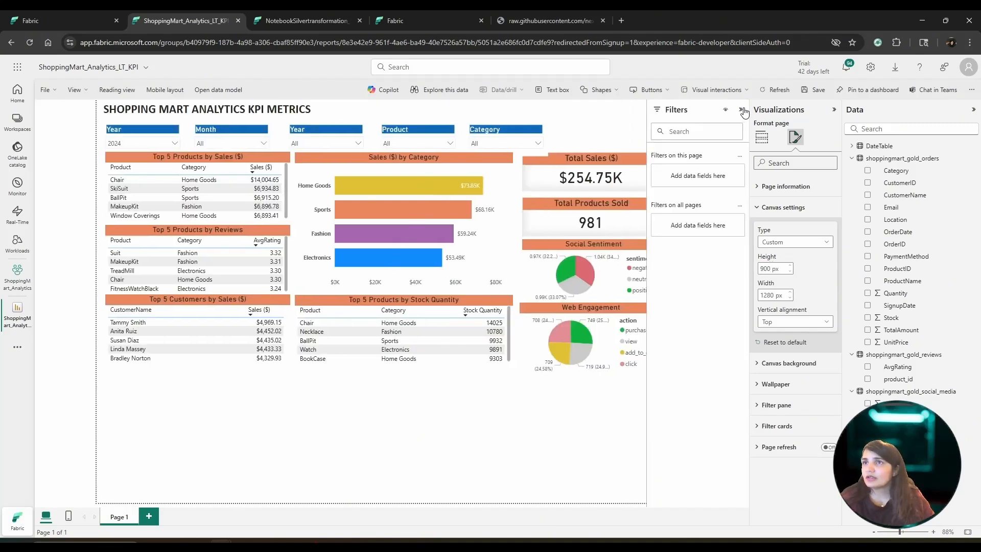
Add a line chart in the empty area below the tables, stretch it across most of the page width and make it taller.
{"action": "left_click", "coordinate": [521, 451]}
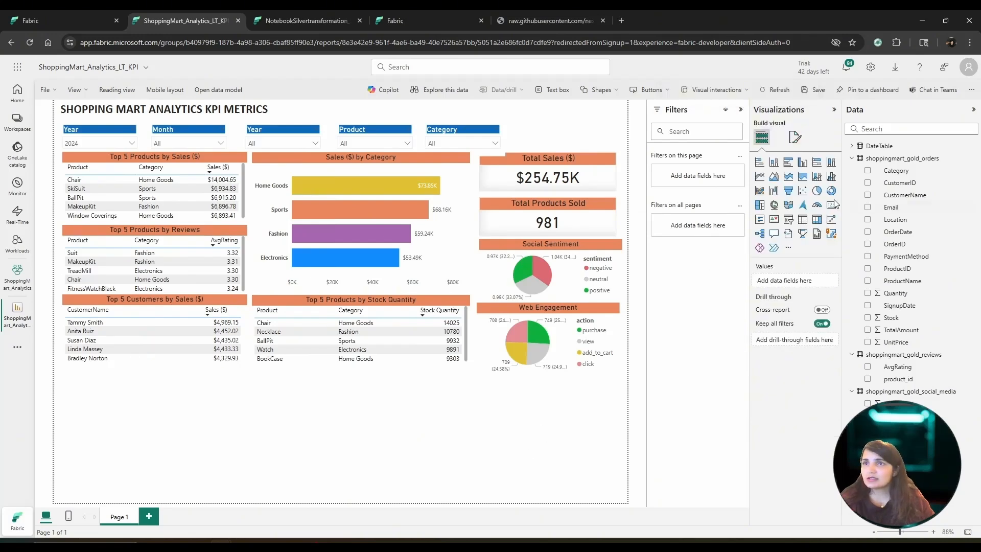
{"action": "left_click", "coordinate": [761, 177]}
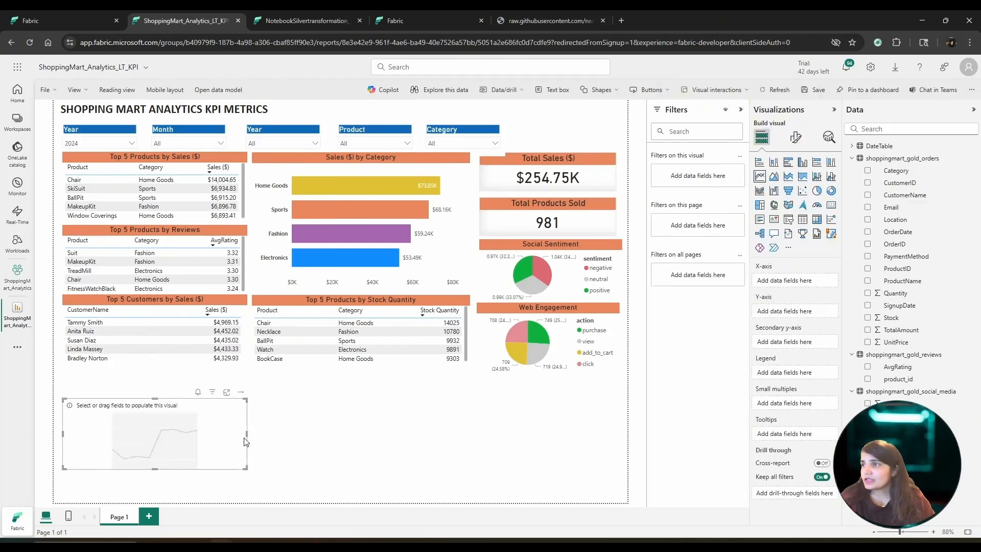
{"action": "left_click_drag", "start_coordinate": [511, 441], "coordinate": [584, 440]}
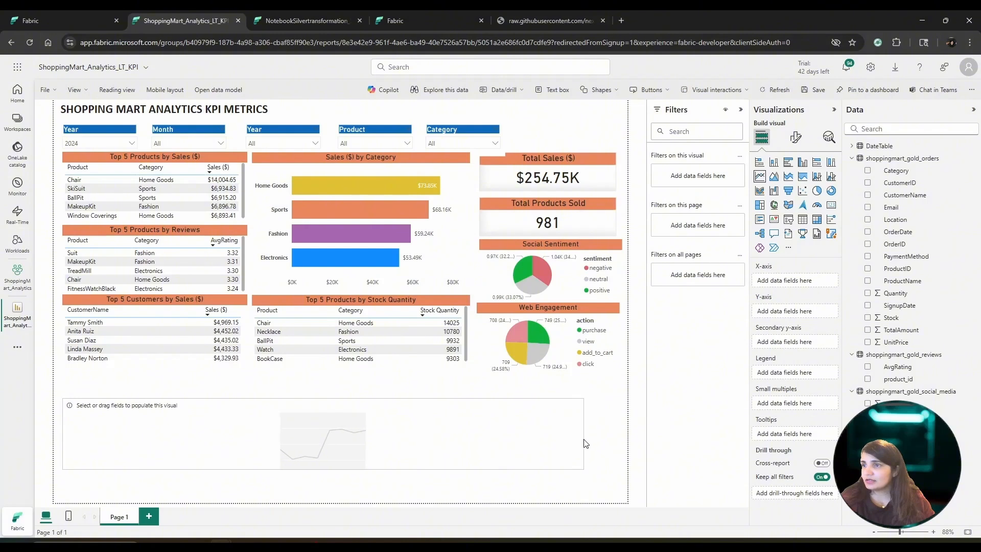
{"action": "left_click_drag", "start_coordinate": [325, 482], "coordinate": [323, 494]}
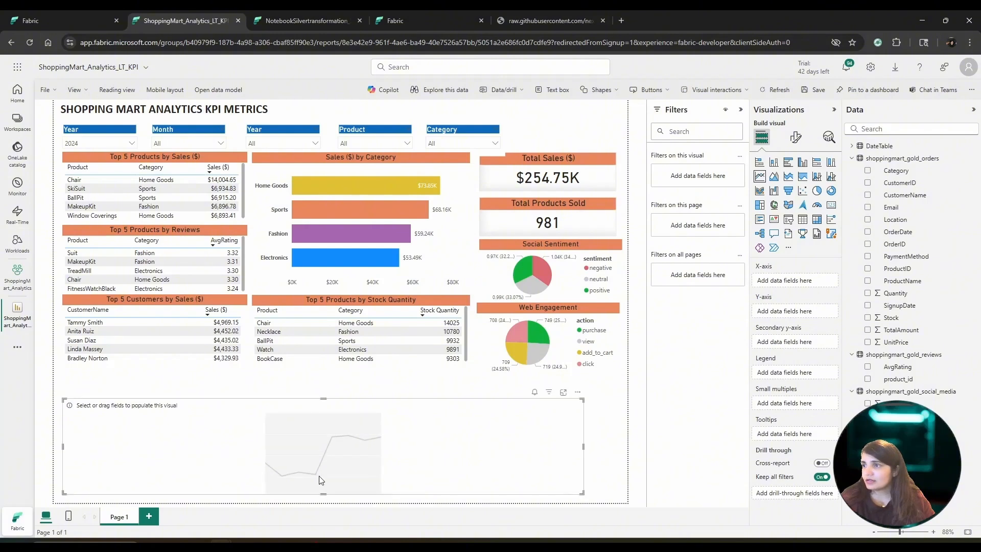
{"action": "left_click_drag", "start_coordinate": [271, 406], "coordinate": [267, 396]}
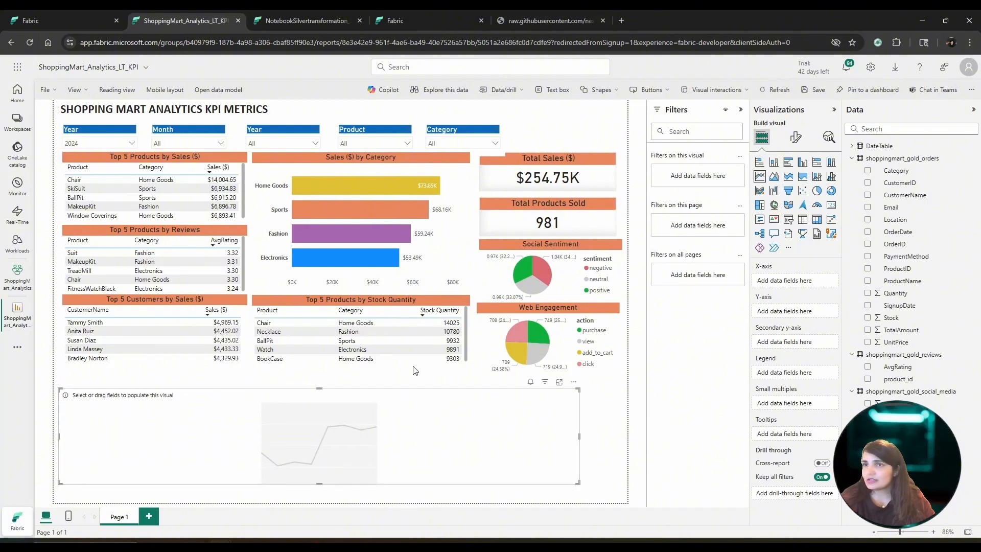
Plot the sum of TotalAmount on the line chart's Y-axis against YearMonth on its X-axis, after trying Month.
{"action": "left_click", "coordinate": [852, 146]}
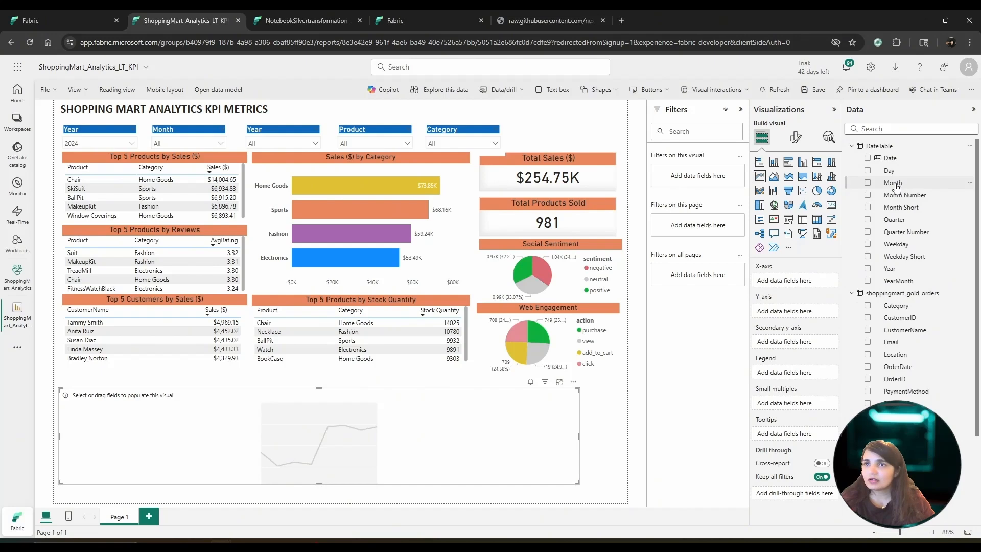
{"action": "left_click", "coordinate": [868, 183]}
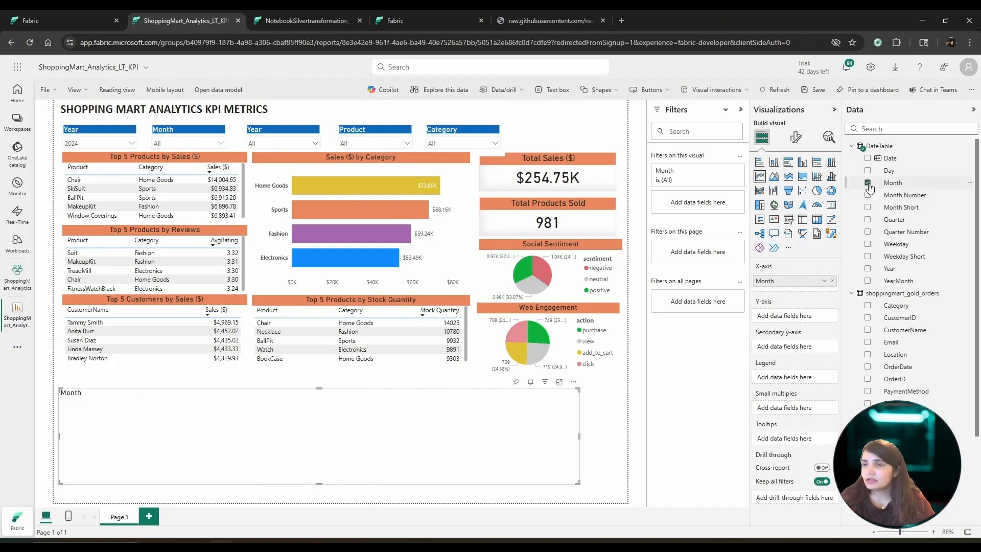
{"action": "left_click", "coordinate": [868, 183]}
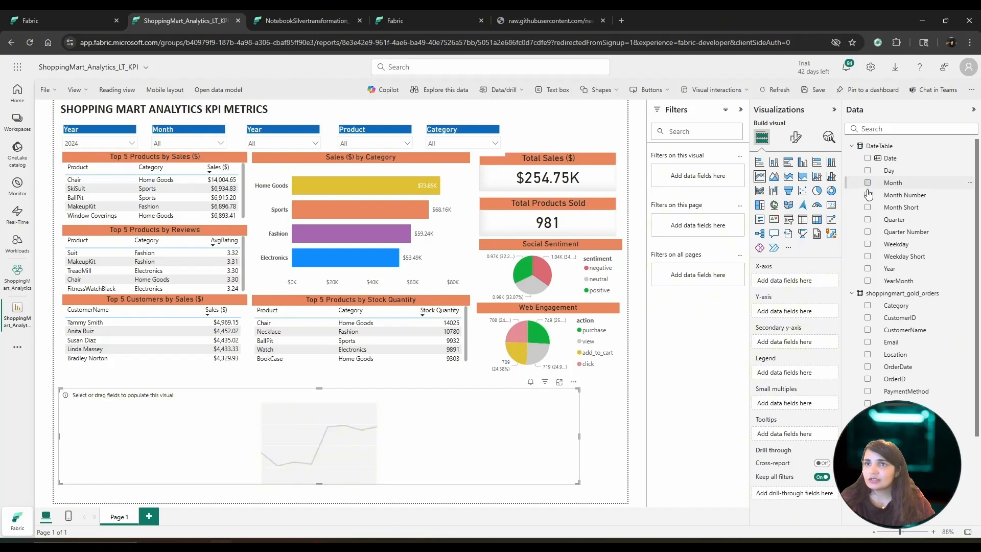
{"action": "left_click", "coordinate": [868, 281]}
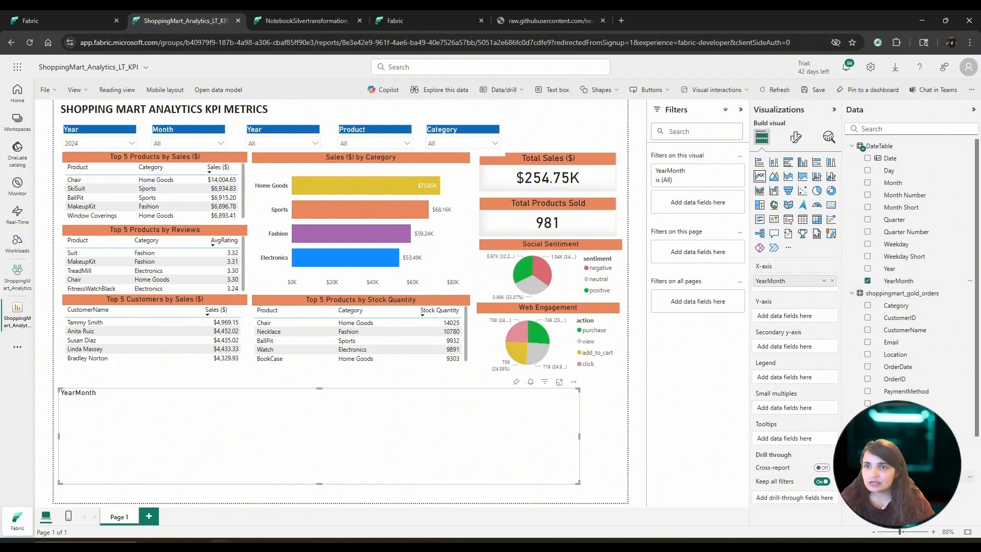
{"action": "left_click_drag", "start_coordinate": [898, 465], "coordinate": [802, 321]}
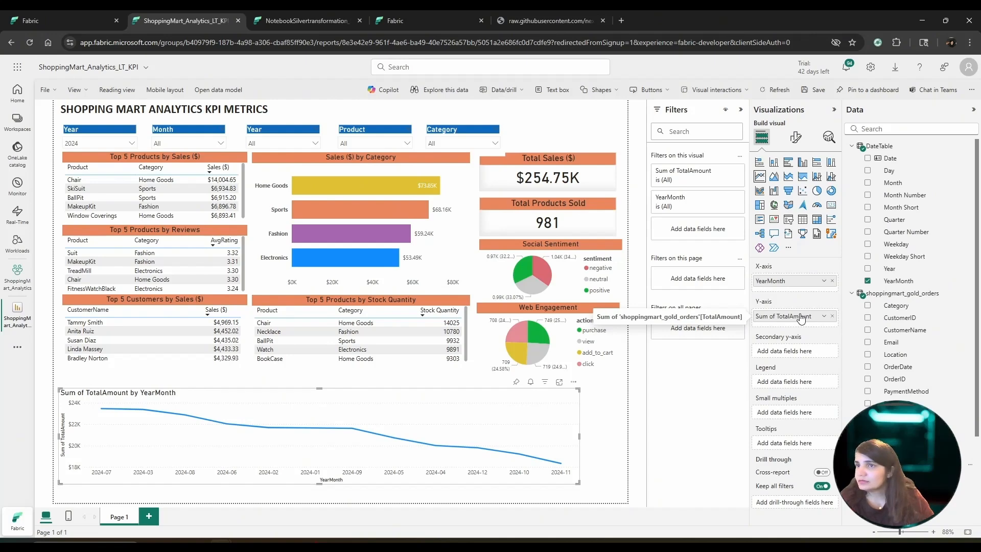
Sort the line chart's axis by YearMonth in ascending order.
{"action": "mouse_move", "coordinate": [674, 492]}
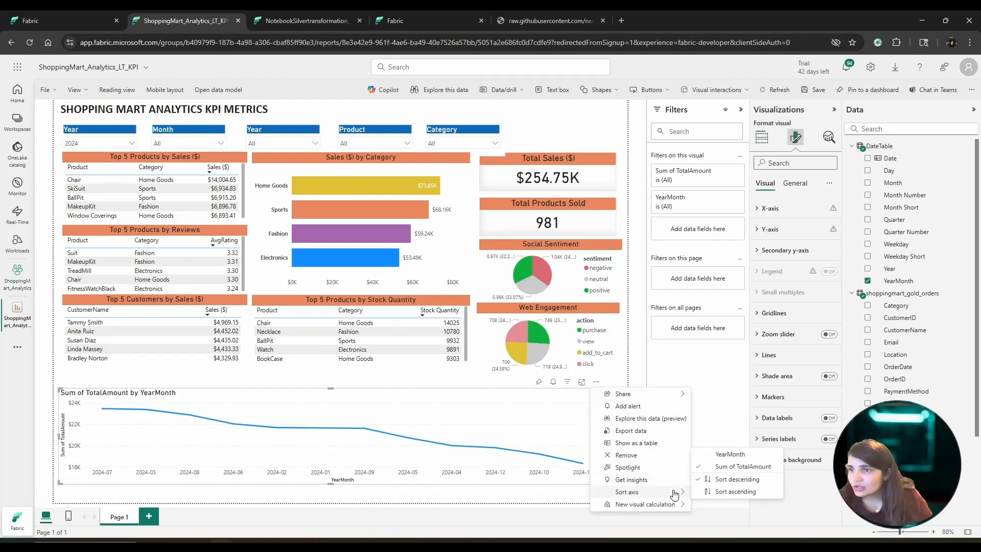
{"action": "left_click", "coordinate": [722, 456]}
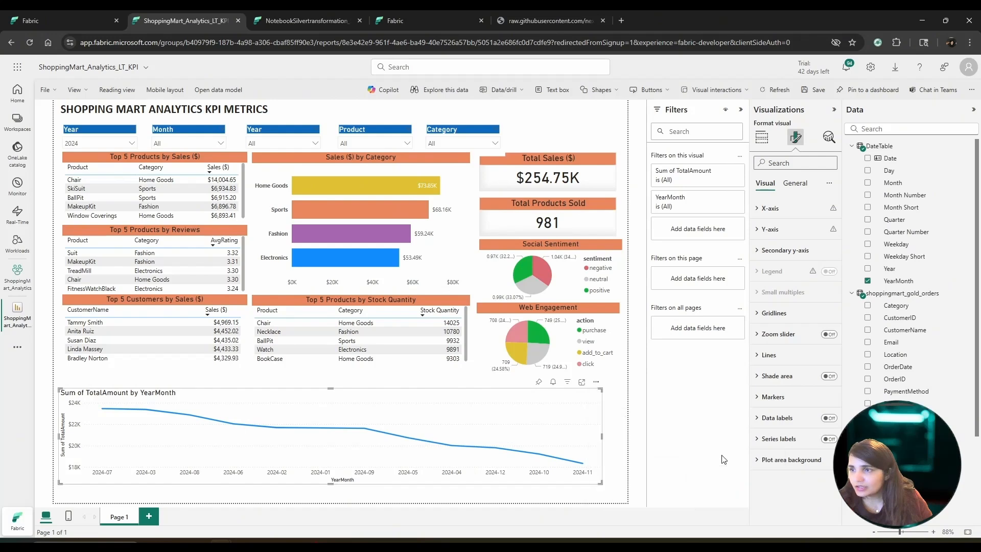
{"action": "left_click", "coordinate": [596, 382]}
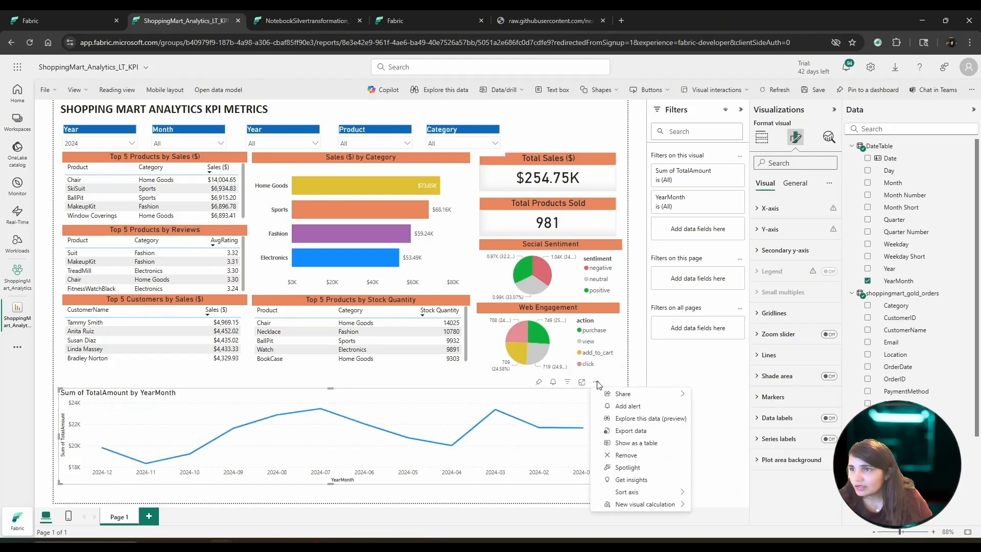
{"action": "mouse_move", "coordinate": [675, 492]}
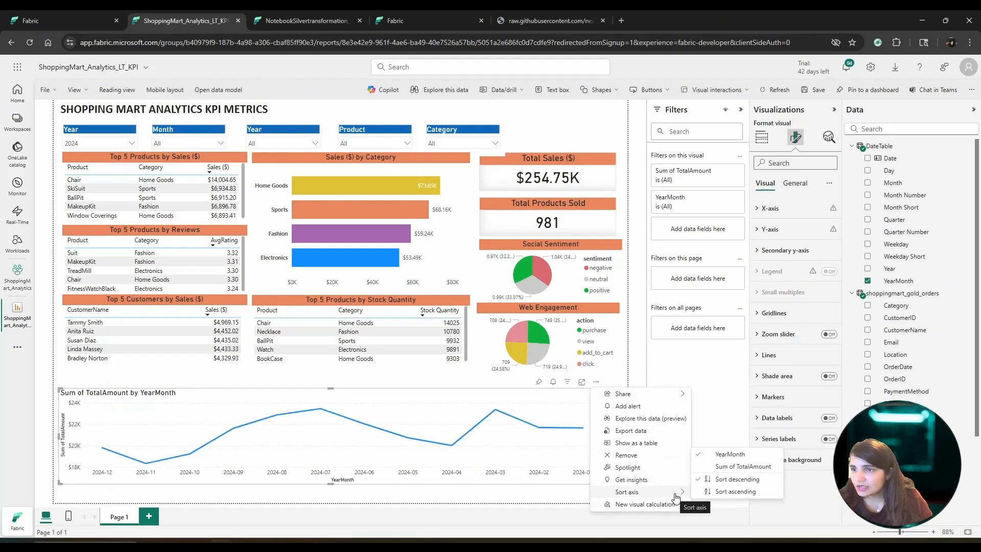
{"action": "left_click", "coordinate": [726, 492]}
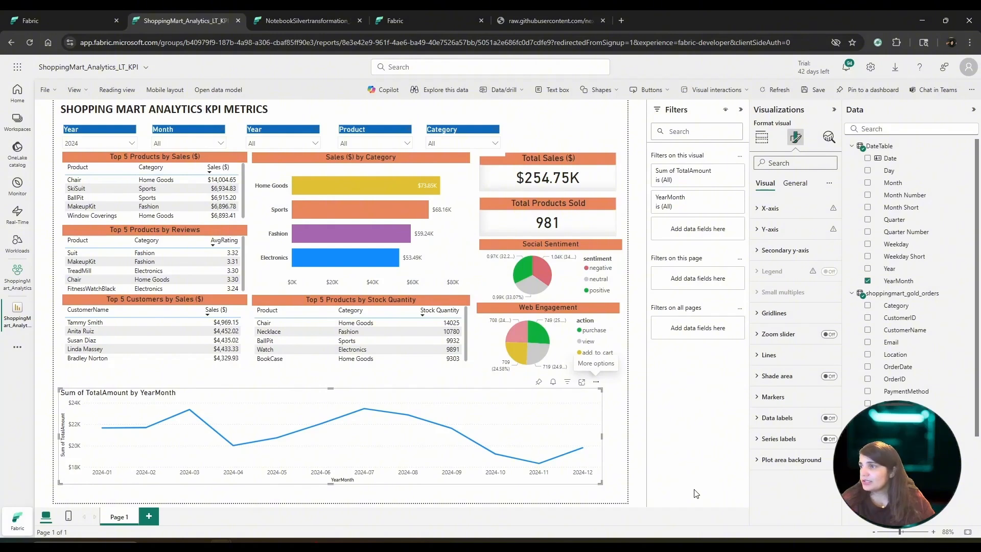
Change the line chart's title text to "Sales ($) Trend by Month".
{"action": "mouse_move", "coordinate": [103, 432]}
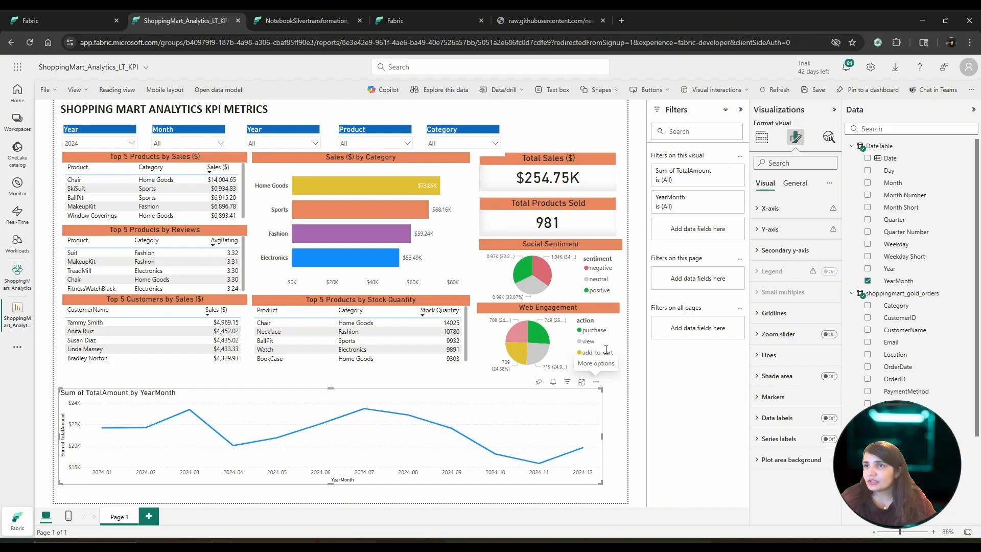
{"action": "left_click", "coordinate": [801, 189]}
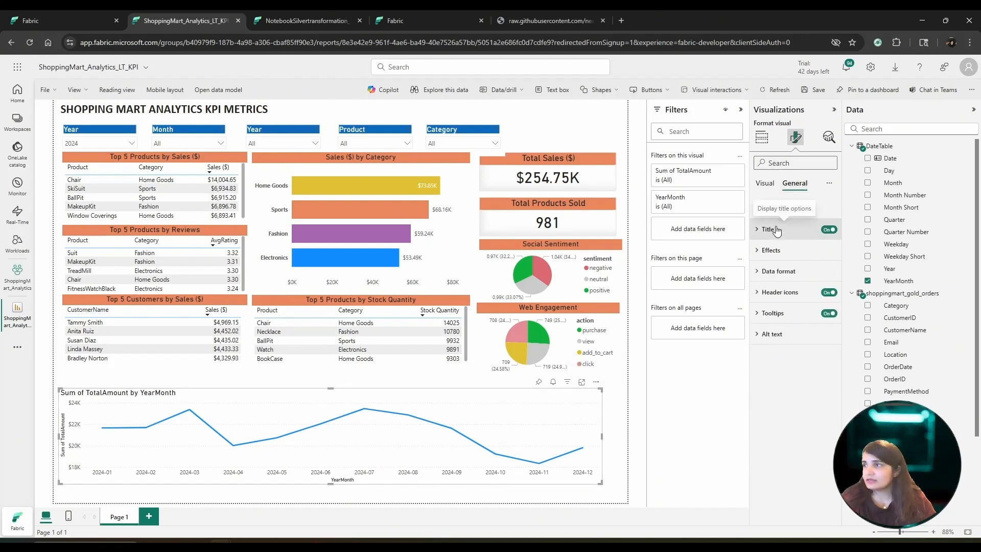
{"action": "left_click", "coordinate": [776, 231]}
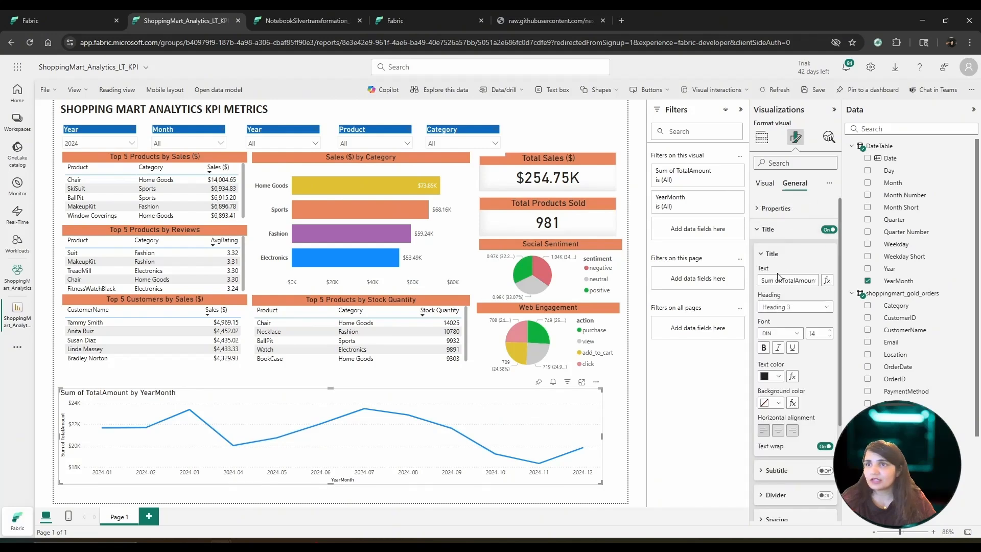
{"action": "left_click_drag", "start_coordinate": [761, 281], "coordinate": [825, 281]}
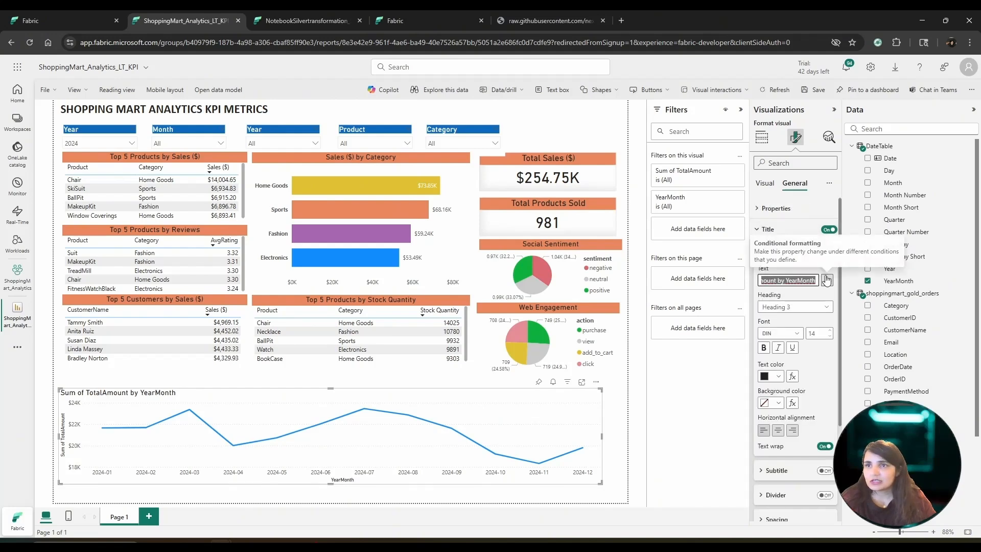
{"action": "key", "text": "BackSpace"}
{"action": "type", "text": "Sales ($) Trend"}
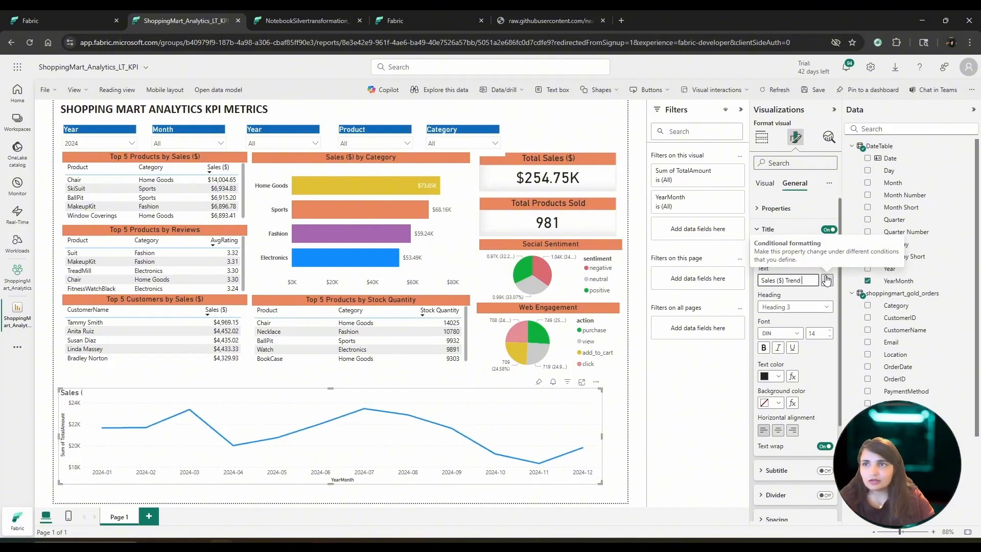
{"action": "type", "text": " by Month"}
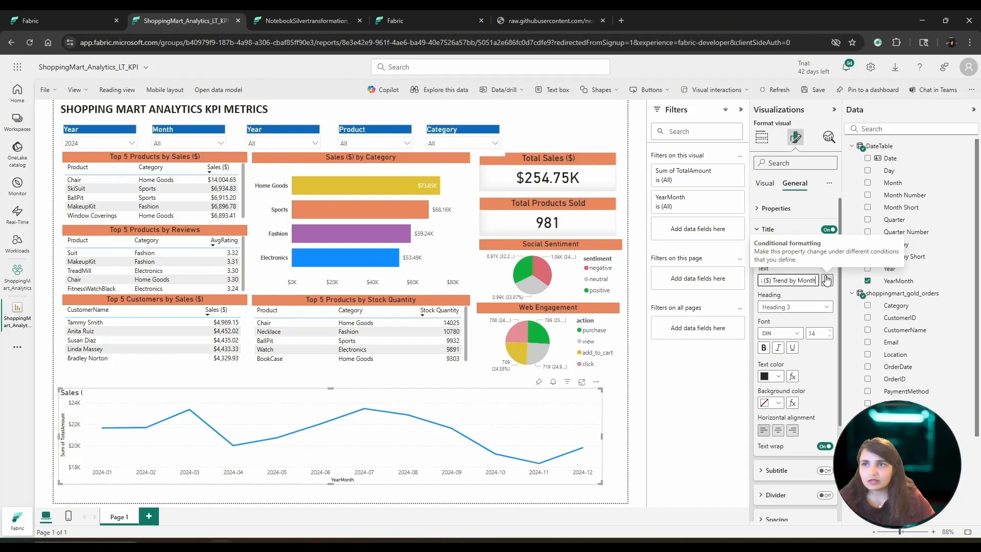
{"action": "left_click", "coordinate": [819, 356]}
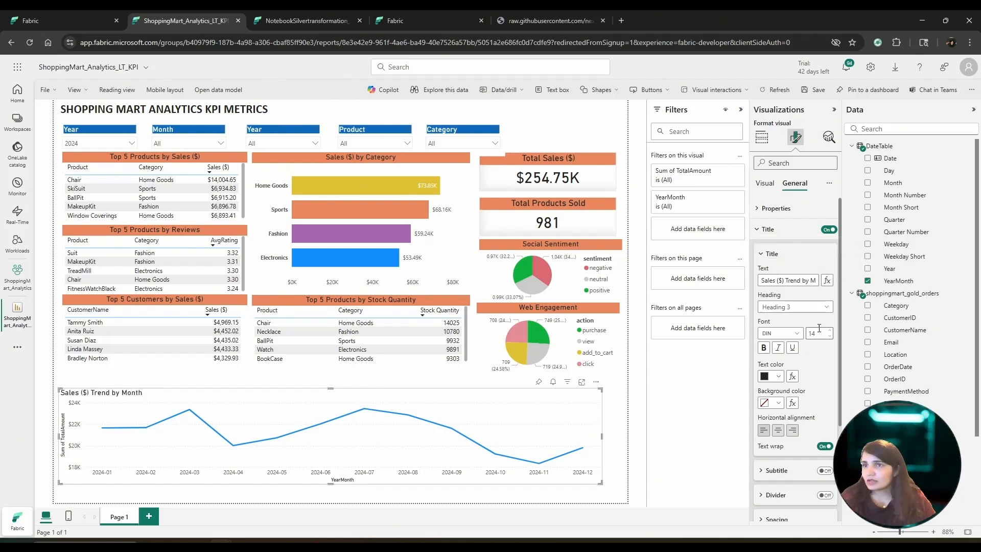
Center the line chart's title and give it the same orange background as the other visuals' titles.
{"action": "left_click", "coordinate": [778, 430]}
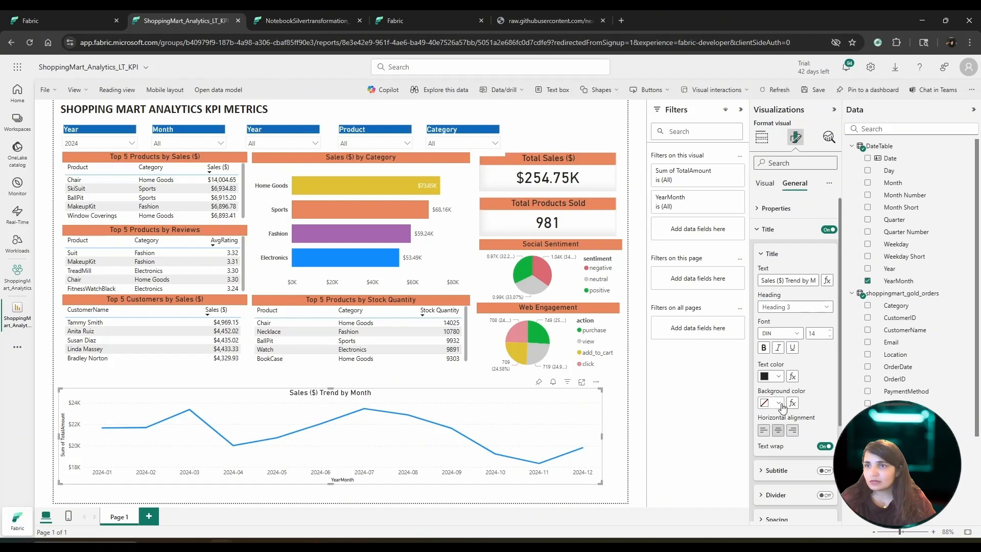
{"action": "left_click", "coordinate": [778, 403]}
{"action": "left_click", "coordinate": [843, 335]}
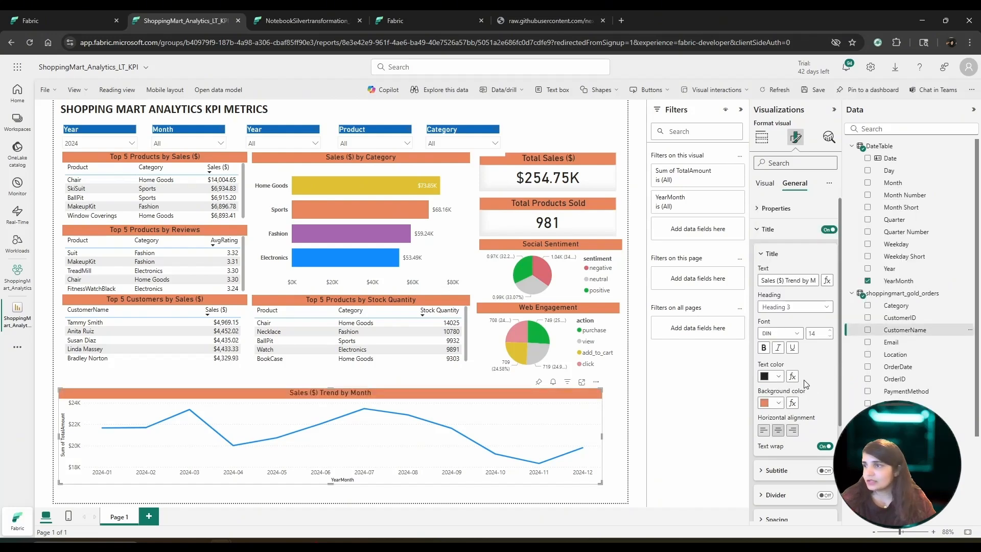
Turn off the Y-axis title on the Sales ($) Trend by Month line chart.
{"action": "left_click", "coordinate": [761, 183]}
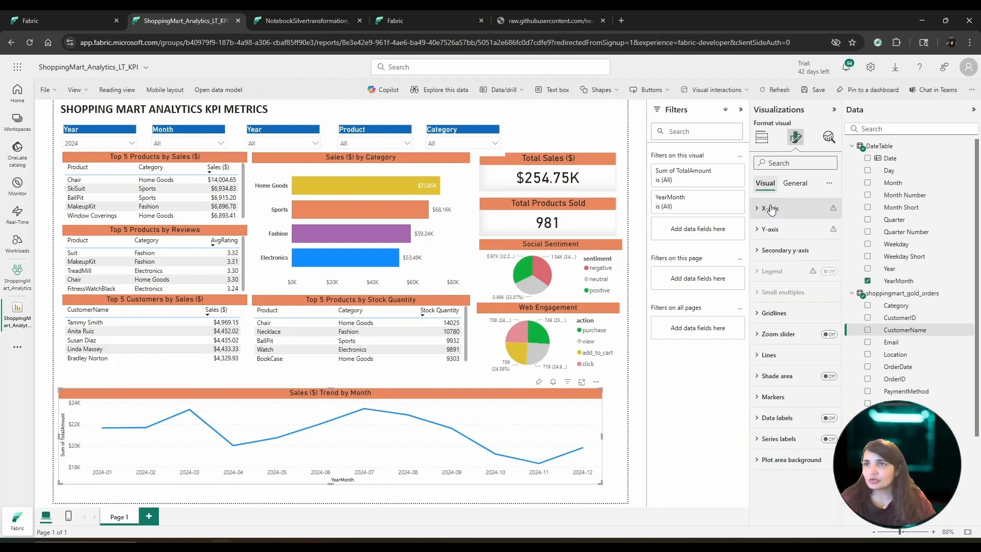
{"action": "left_click", "coordinate": [771, 229]}
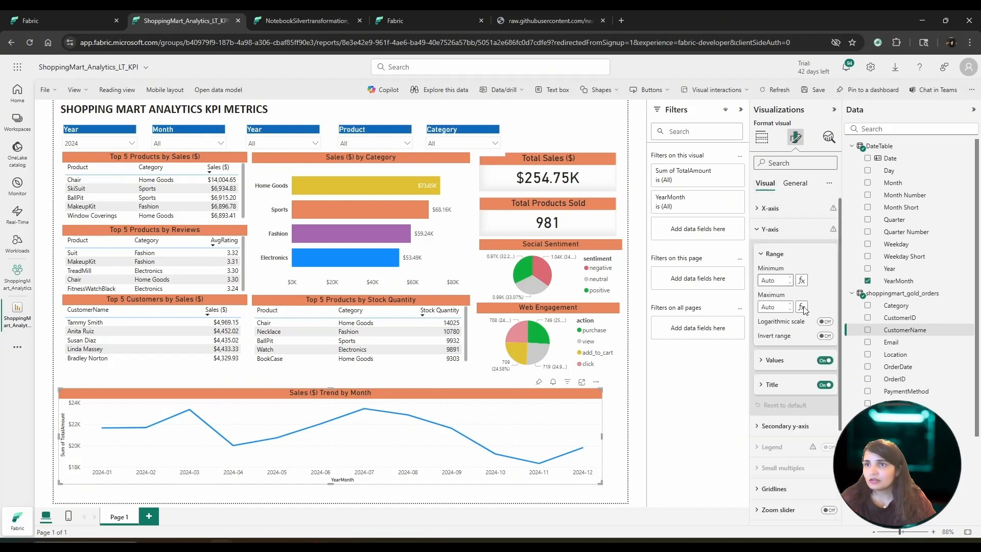
{"action": "left_click", "coordinate": [823, 384]}
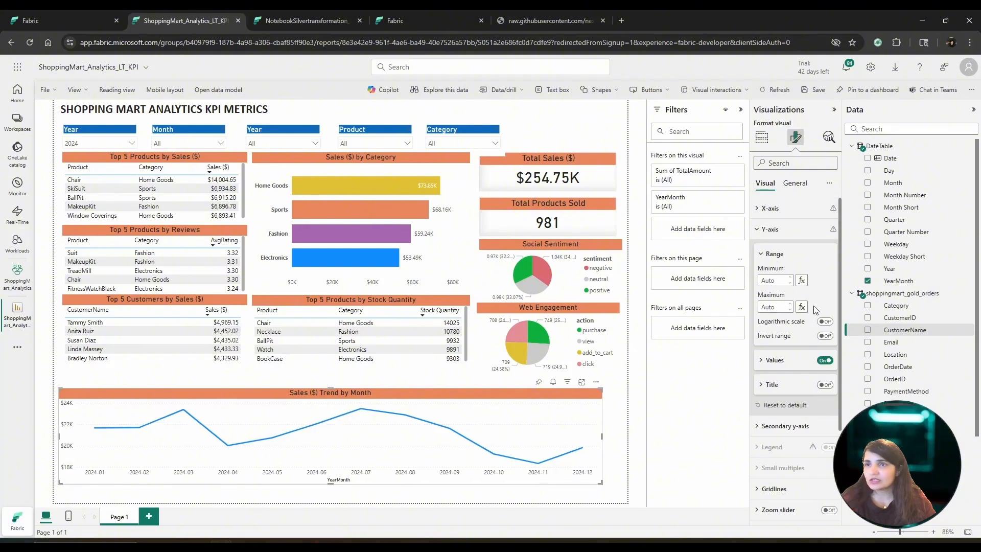
Turn off the X-axis title on the sales trend line chart, keeping the values on both axes.
{"action": "left_click", "coordinate": [778, 211]}
{"action": "left_click", "coordinate": [778, 211]}
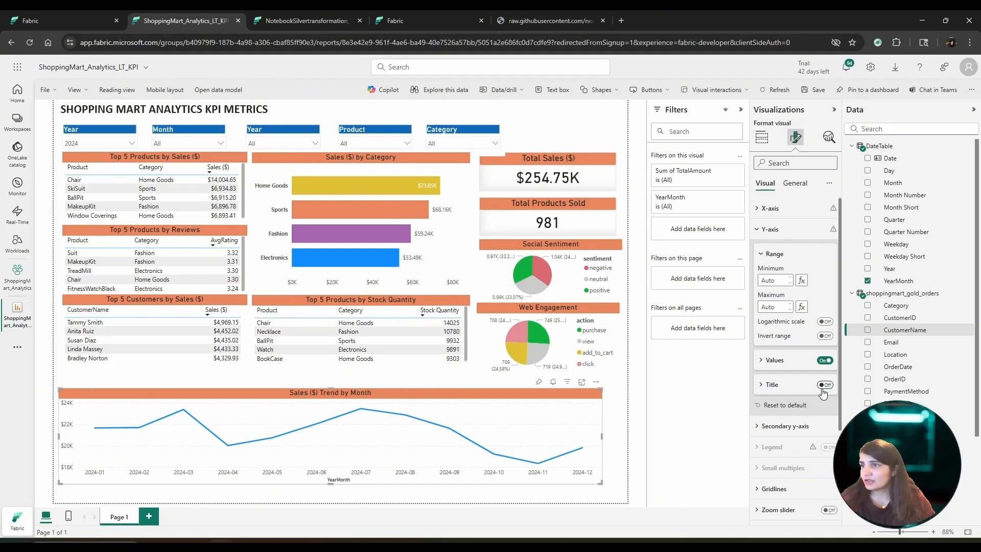
{"action": "left_click", "coordinate": [760, 209]}
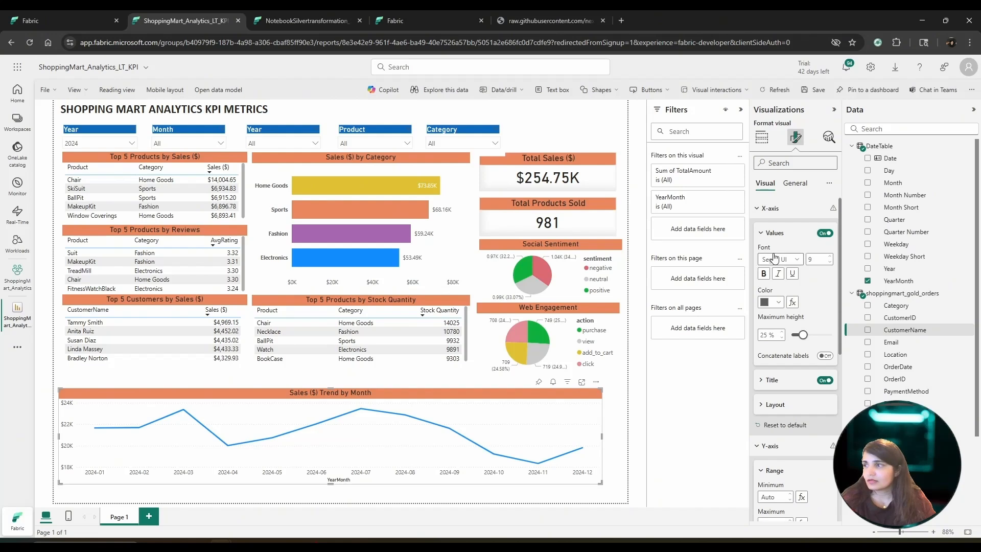
{"action": "left_click", "coordinate": [766, 210]}
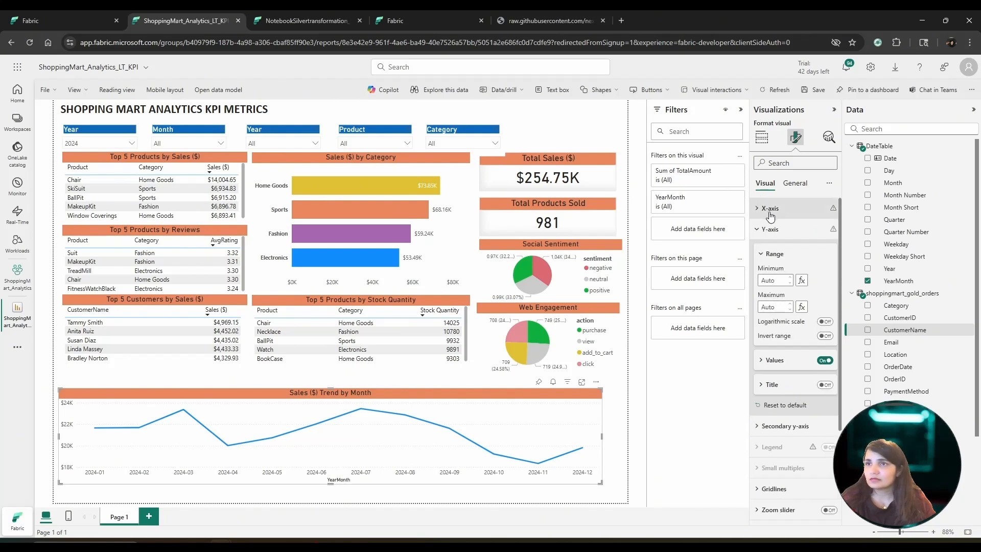
{"action": "left_click", "coordinate": [823, 360]}
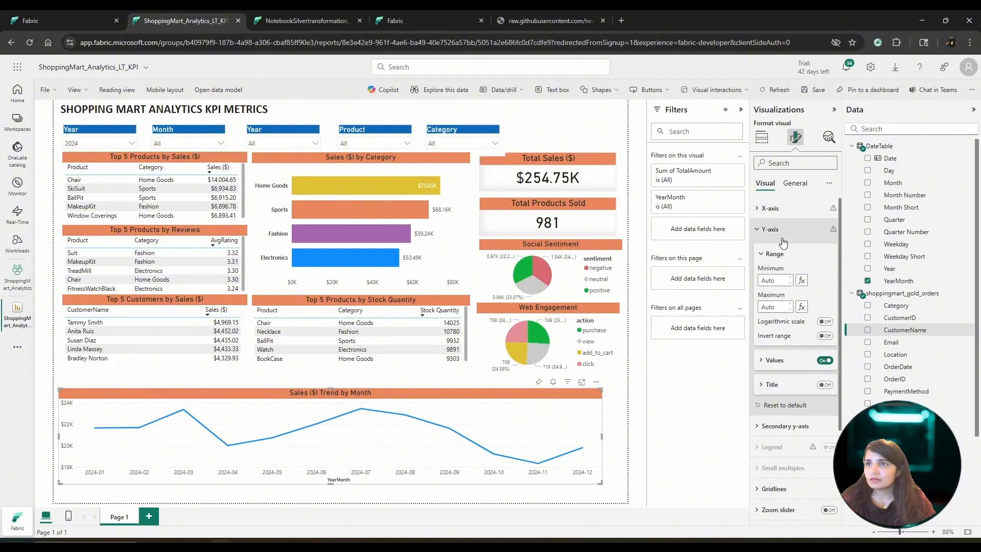
{"action": "left_click", "coordinate": [767, 208]}
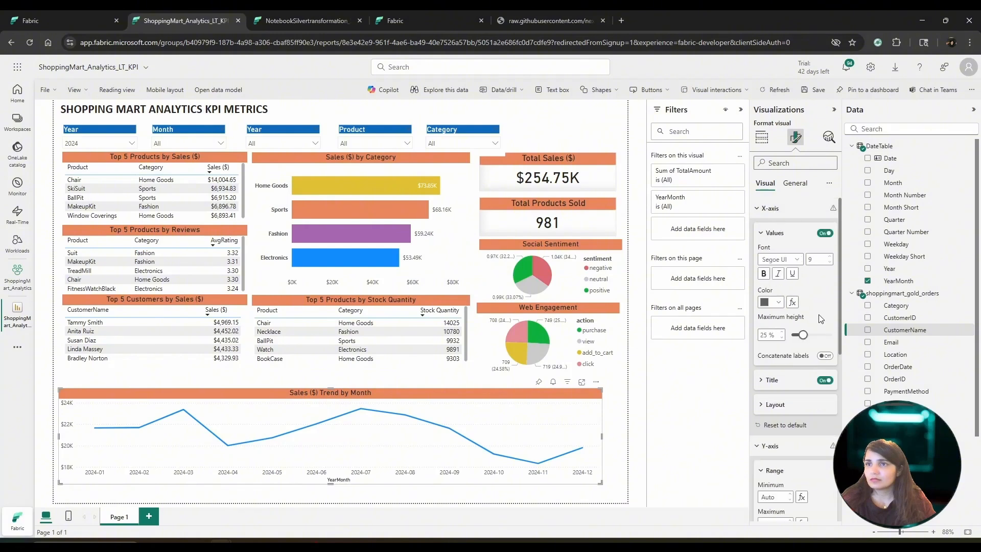
{"action": "left_click", "coordinate": [822, 381]}
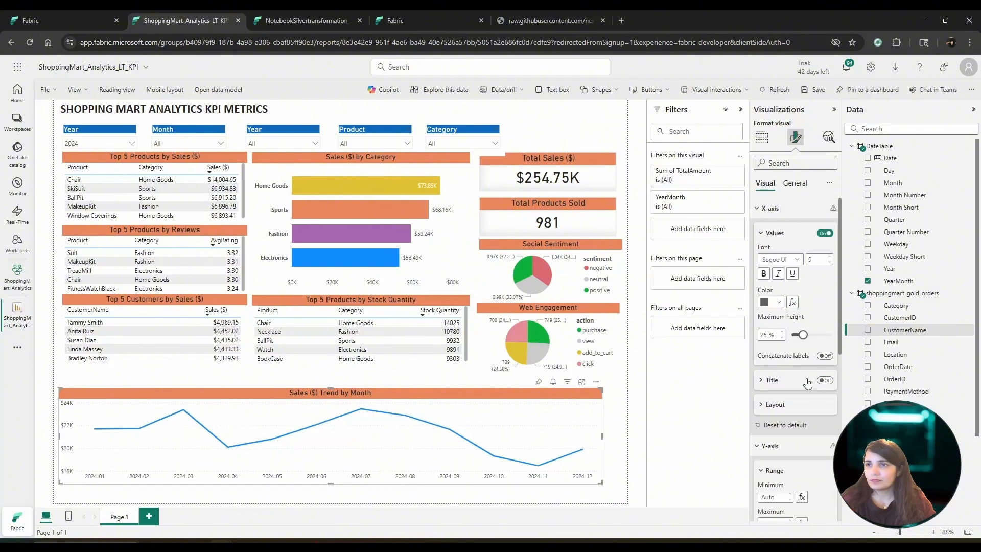
{"action": "left_click", "coordinate": [771, 208]}
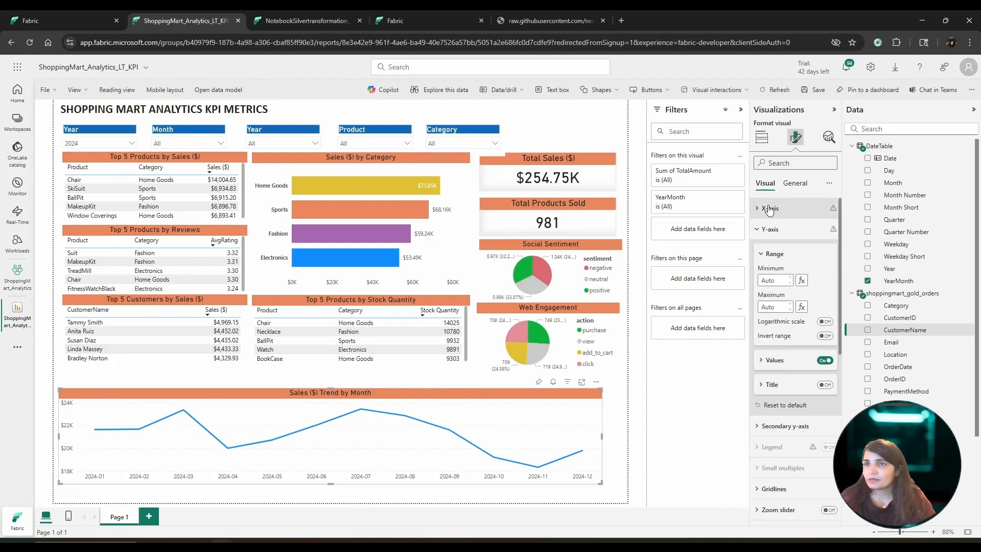
Turn off the horizontal gridlines of the sales trend line chart.
{"action": "scroll", "coordinate": [795, 478], "scroll_direction": "down", "scroll_amount": 2}
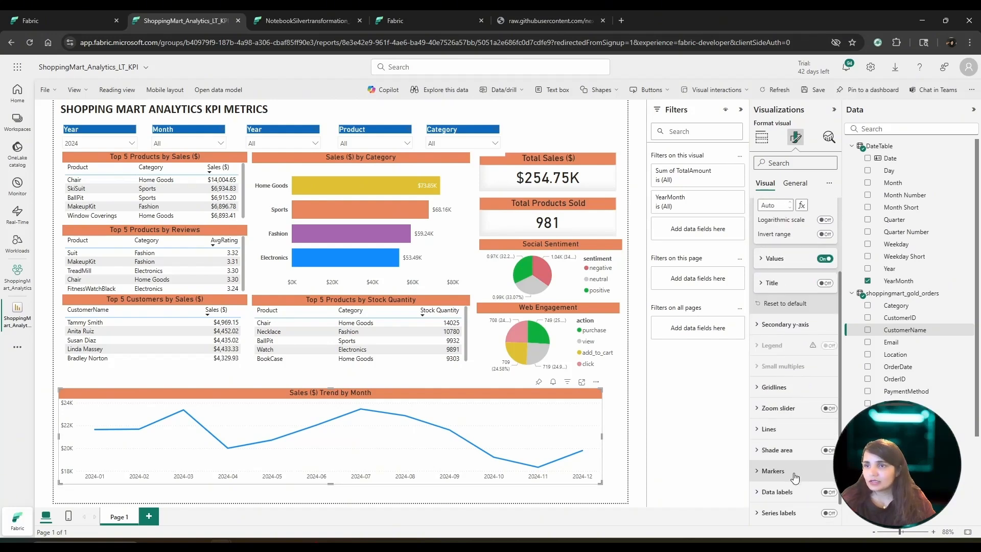
{"action": "left_click", "coordinate": [774, 387]}
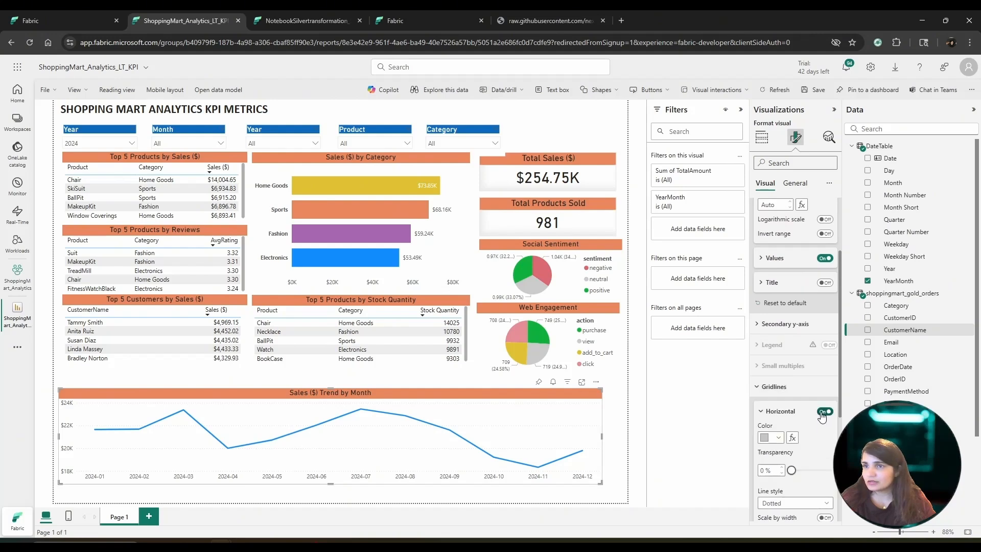
{"action": "left_click", "coordinate": [824, 412]}
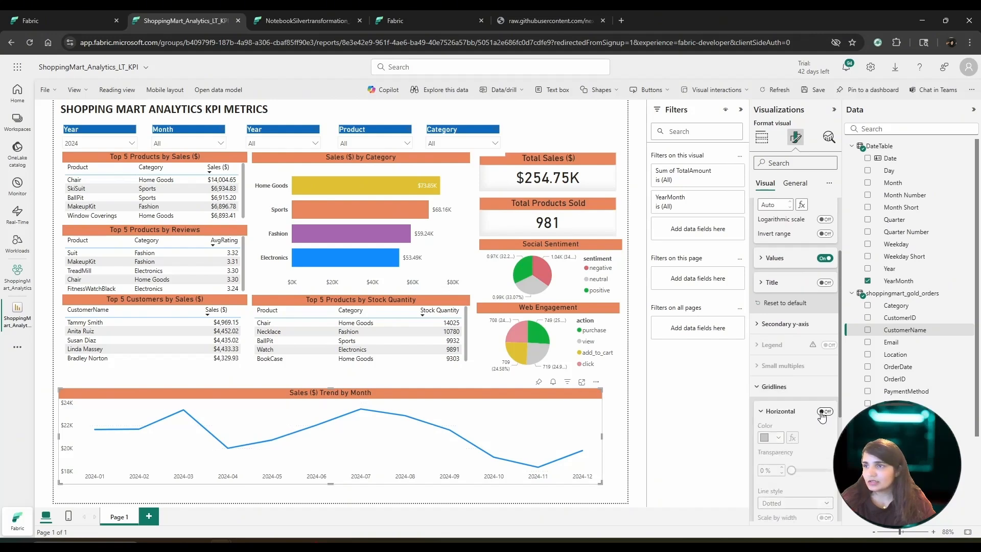
{"action": "left_click", "coordinate": [761, 393]}
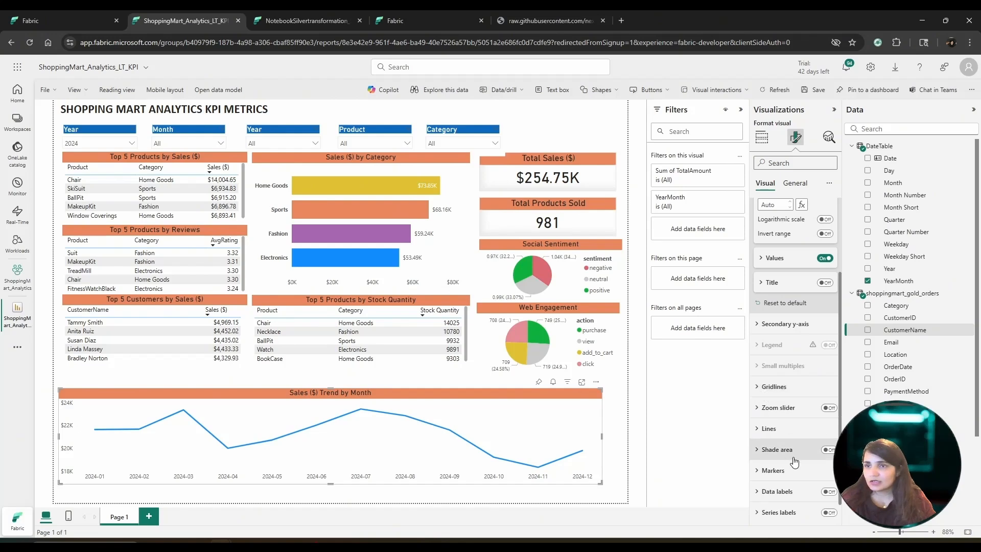
Turn on data labels for the sales trend line chart and set their value text color to white.
{"action": "scroll", "coordinate": [807, 464], "scroll_direction": "down", "scroll_amount": 1}
{"action": "left_click", "coordinate": [826, 469]}
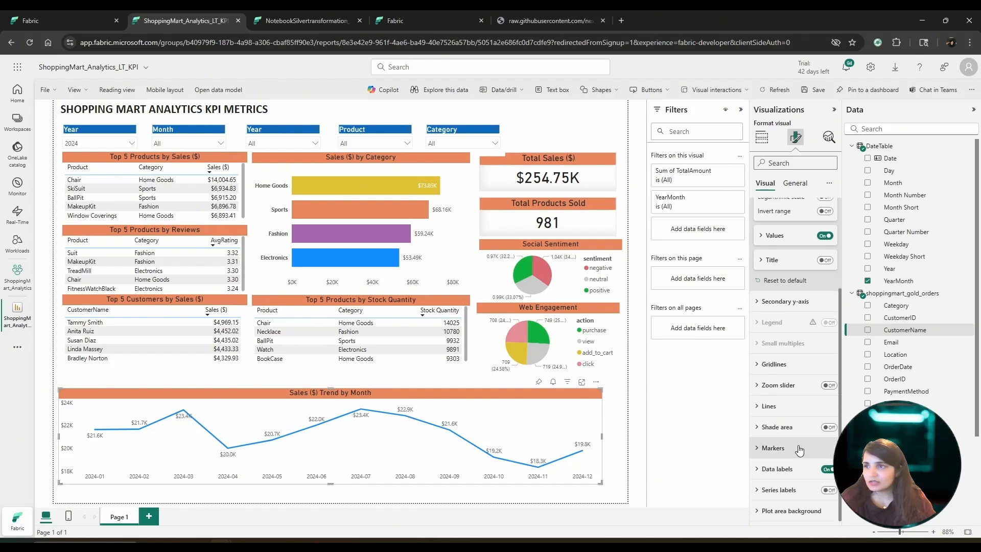
{"action": "left_click", "coordinate": [787, 469]}
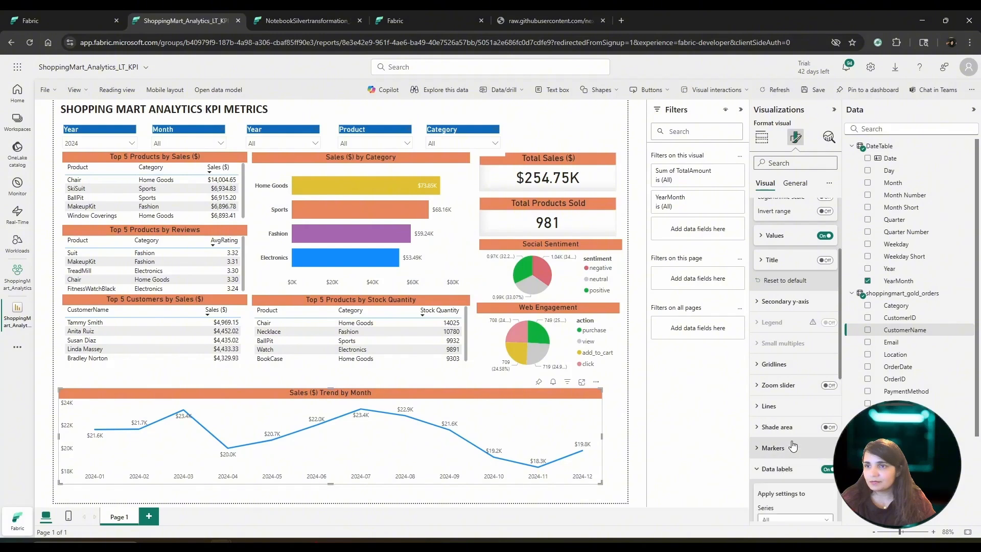
{"action": "scroll", "coordinate": [795, 450], "scroll_direction": "down", "scroll_amount": 4}
{"action": "scroll", "coordinate": [793, 442], "scroll_direction": "down", "scroll_amount": 3}
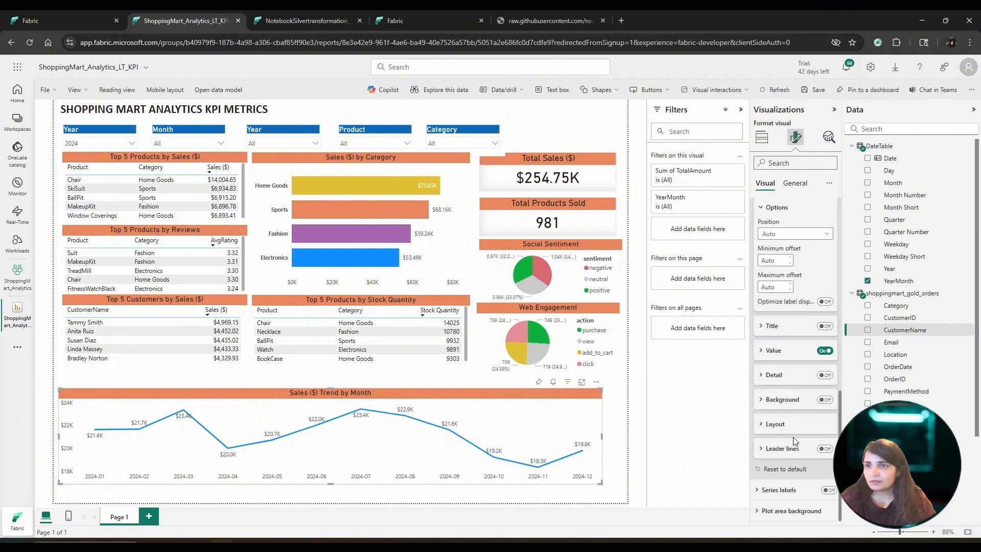
{"action": "left_click", "coordinate": [778, 352]}
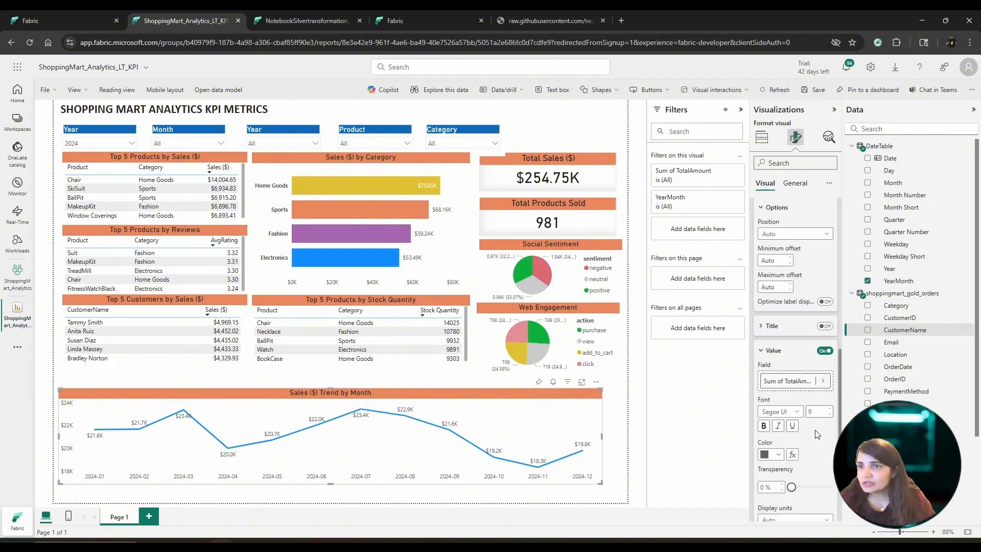
{"action": "left_click", "coordinate": [770, 454]}
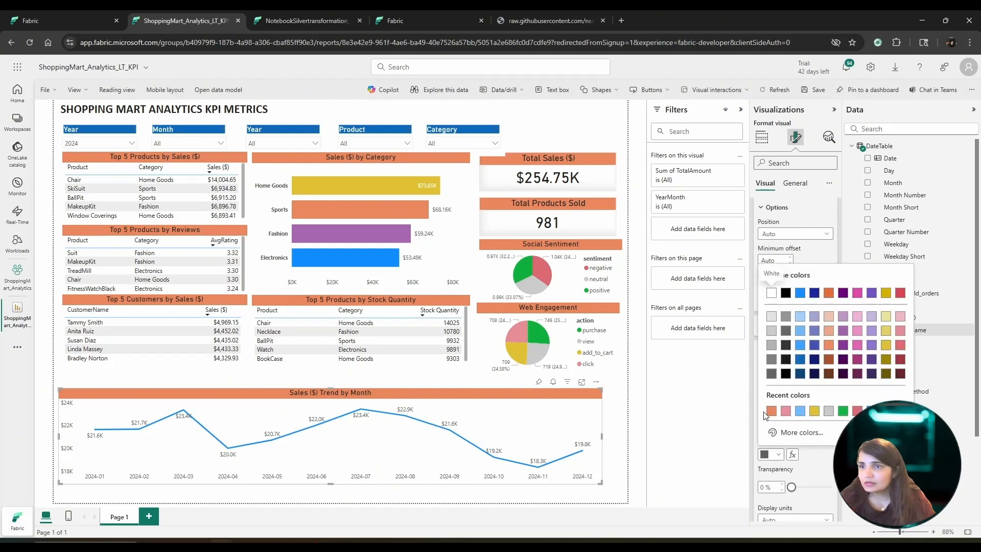
{"action": "left_click", "coordinate": [770, 292]}
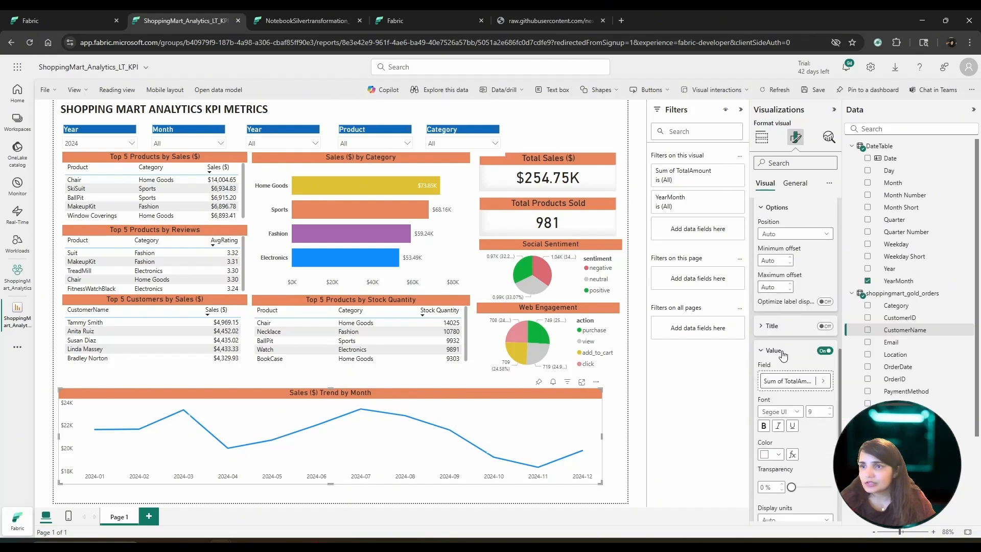
Turn on the background for the line chart's data labels and set its transparency to 29%.
{"action": "scroll", "coordinate": [793, 454], "scroll_direction": "down", "scroll_amount": 4}
{"action": "scroll", "coordinate": [793, 455], "scroll_direction": "down", "scroll_amount": 1}
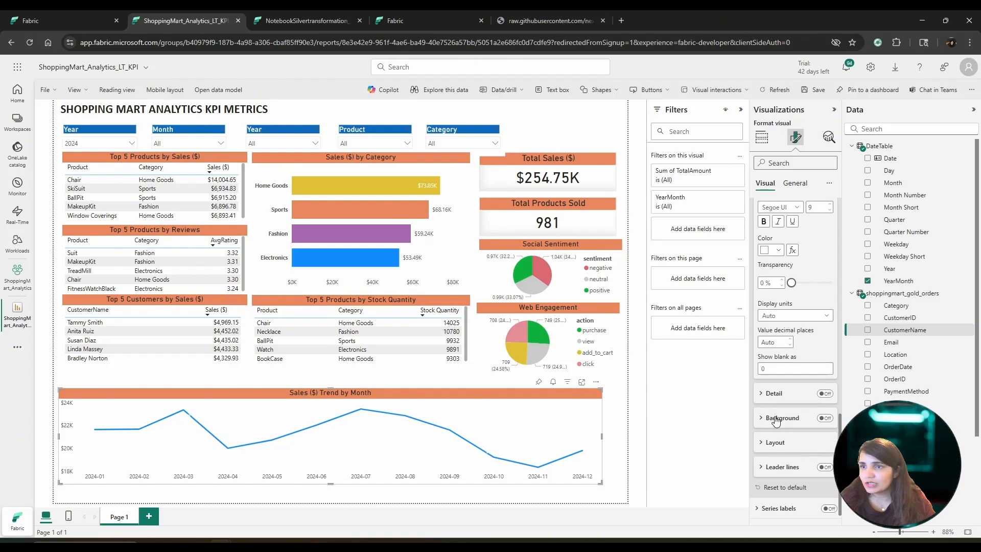
{"action": "left_click", "coordinate": [826, 418]}
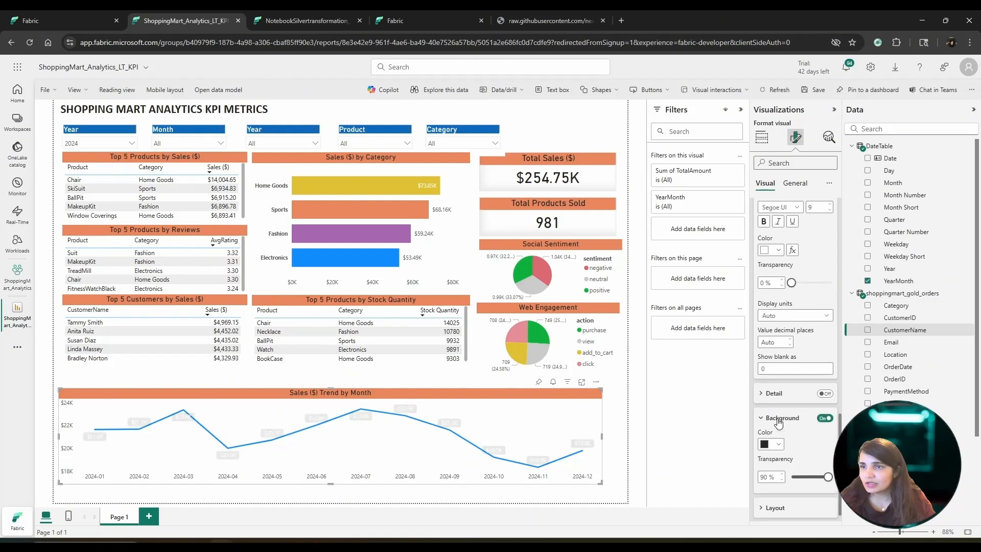
{"action": "left_click_drag", "start_coordinate": [828, 482], "coordinate": [803, 483]}
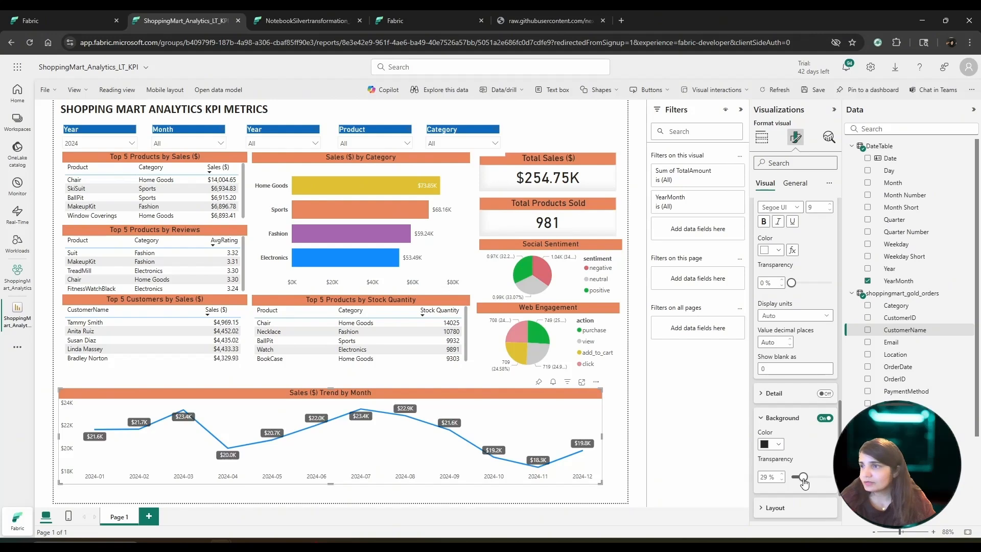
Change the background color of the line chart's data labels to dark blue and collapse the label settings.
{"action": "left_click", "coordinate": [777, 444]}
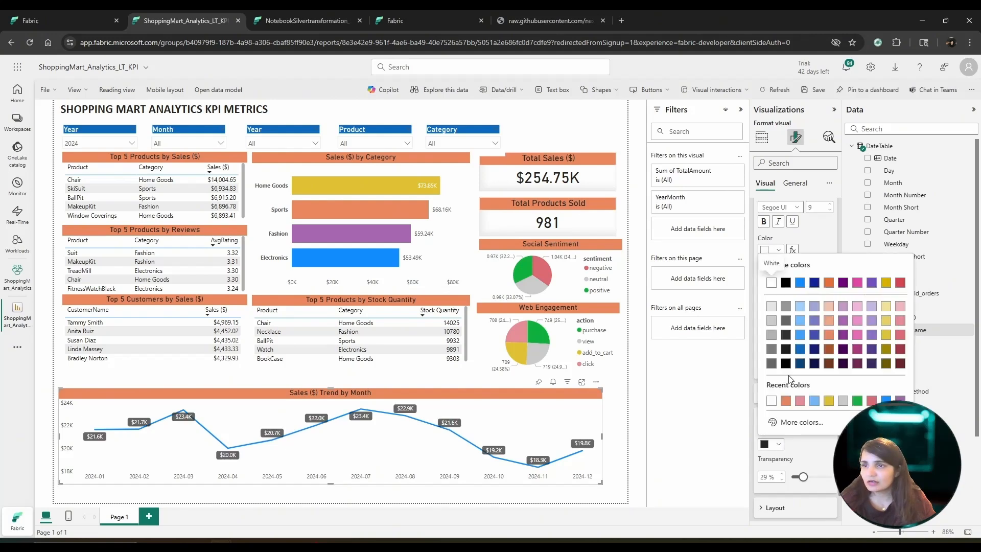
{"action": "left_click", "coordinate": [801, 350]}
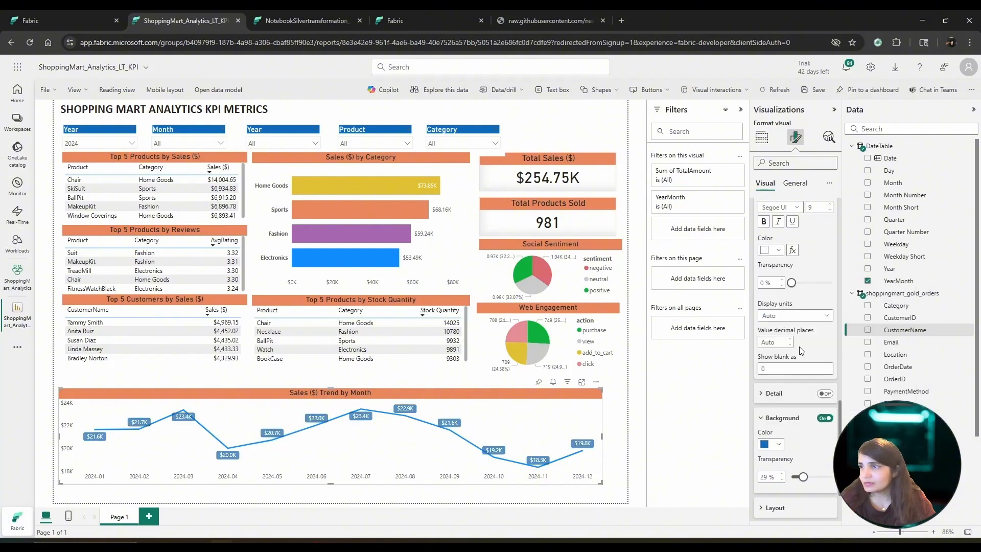
{"action": "left_click", "coordinate": [778, 444]}
{"action": "left_click", "coordinate": [780, 444]}
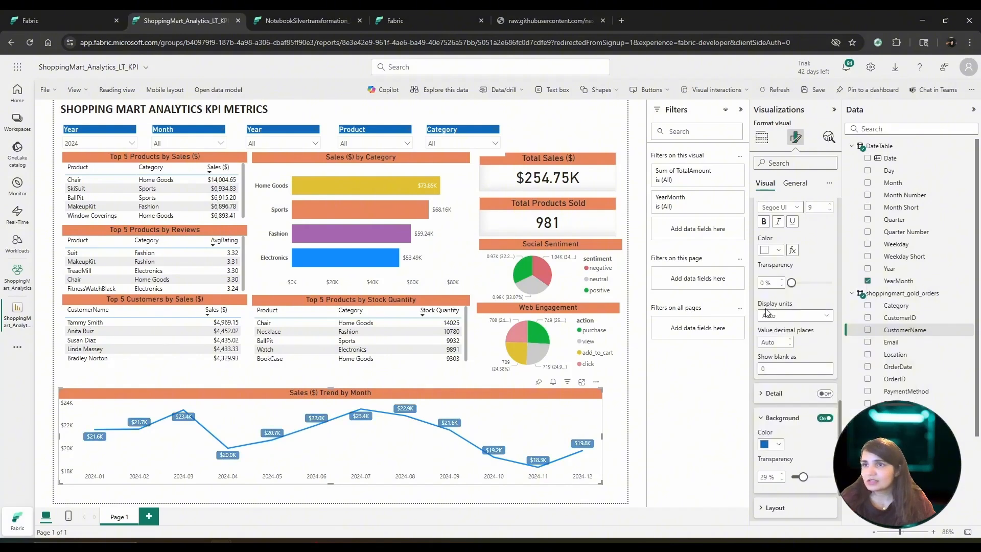
{"action": "scroll", "coordinate": [775, 352], "scroll_direction": "up", "scroll_amount": 2}
{"action": "left_click", "coordinate": [768, 250]}
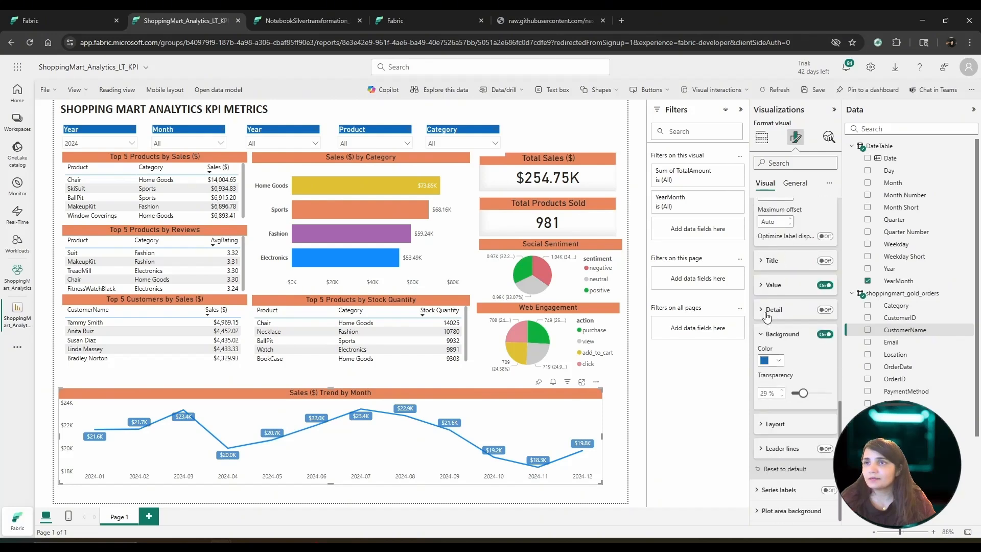
{"action": "scroll", "coordinate": [767, 306], "scroll_direction": "up", "scroll_amount": 3}
{"action": "left_click", "coordinate": [767, 262]}
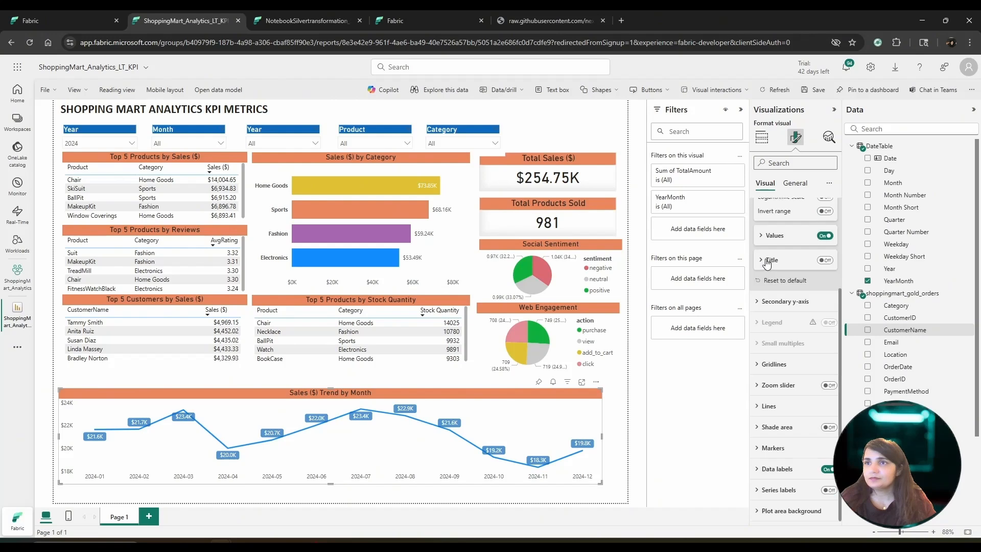
Recolor the line of the sales trend chart dark gray after trying black.
{"action": "left_click", "coordinate": [768, 406]}
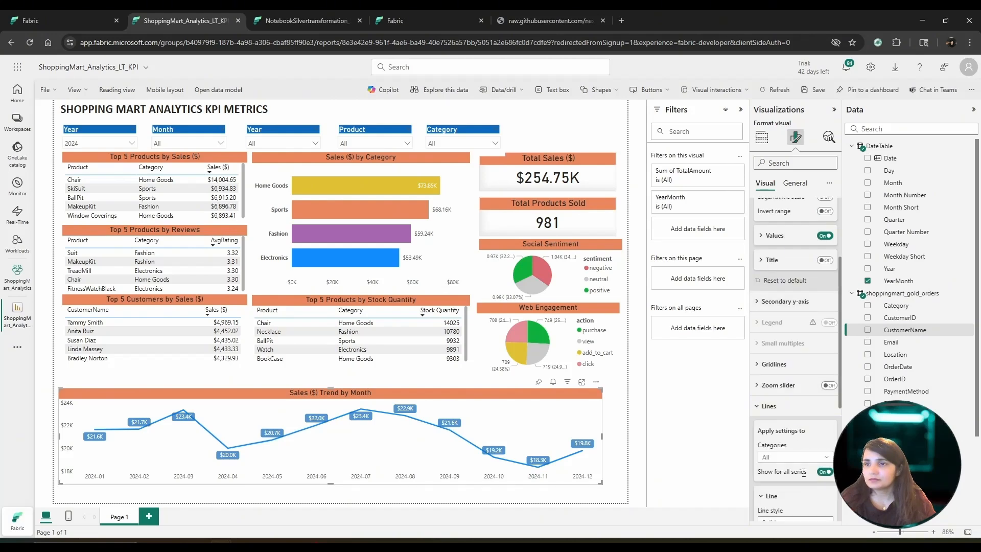
{"action": "scroll", "coordinate": [803, 473], "scroll_direction": "down", "scroll_amount": 2}
{"action": "scroll", "coordinate": [784, 458], "scroll_direction": "down", "scroll_amount": 2}
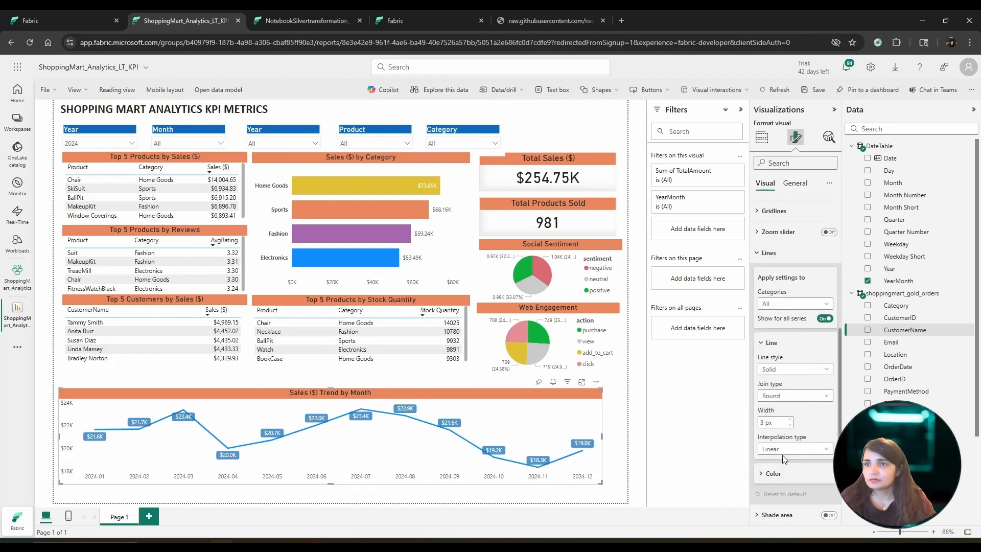
{"action": "scroll", "coordinate": [787, 470], "scroll_direction": "down", "scroll_amount": 2}
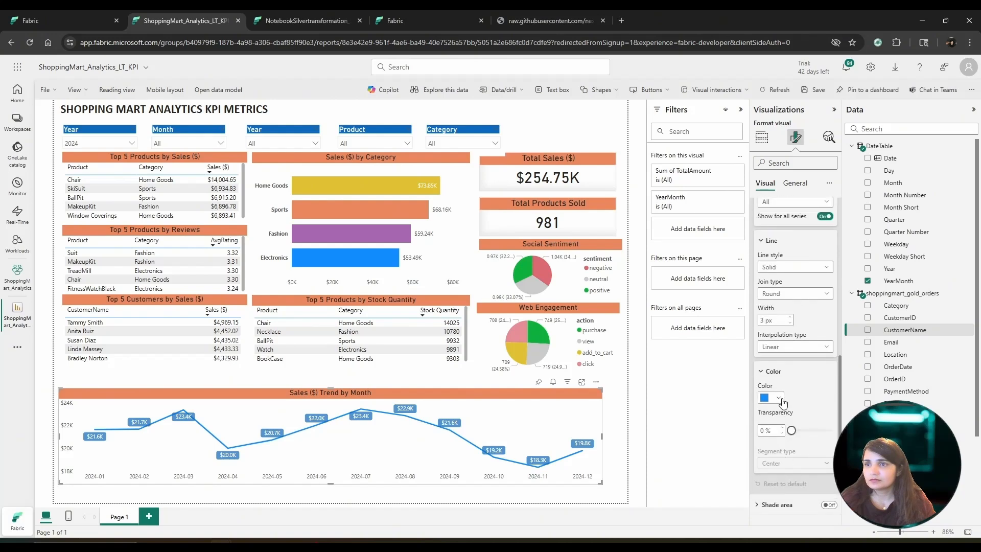
{"action": "left_click", "coordinate": [772, 397]}
{"action": "left_click", "coordinate": [787, 303]}
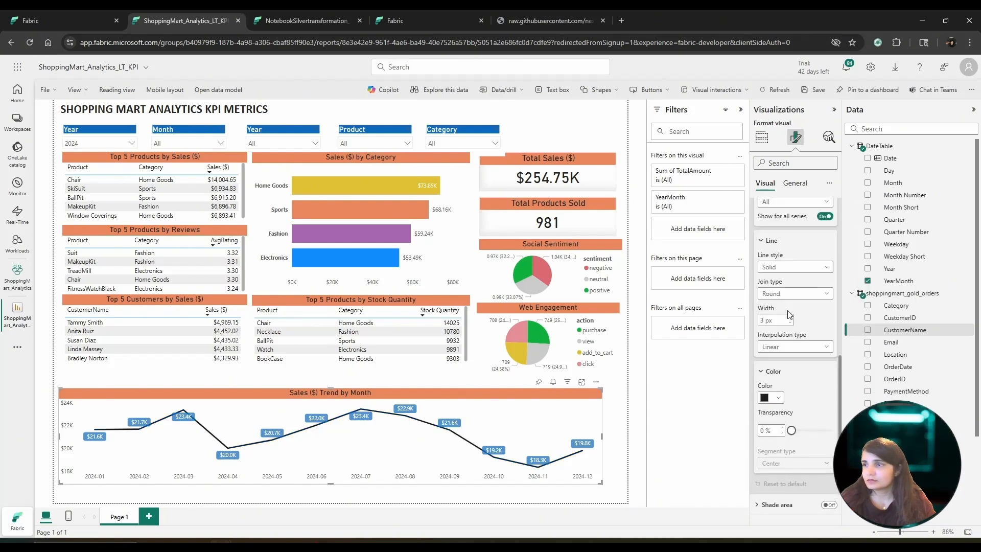
{"action": "left_click", "coordinate": [771, 398]}
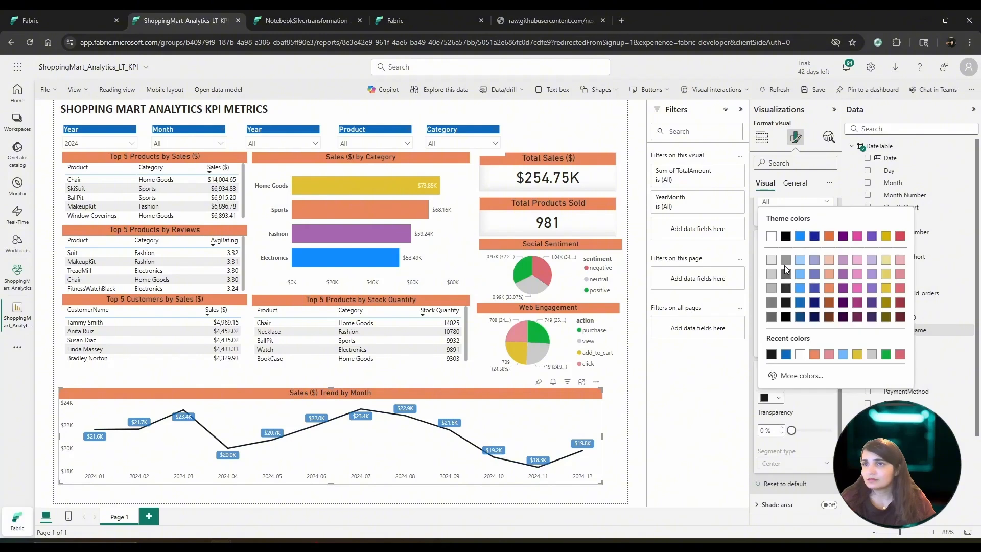
{"action": "left_click", "coordinate": [772, 318]}
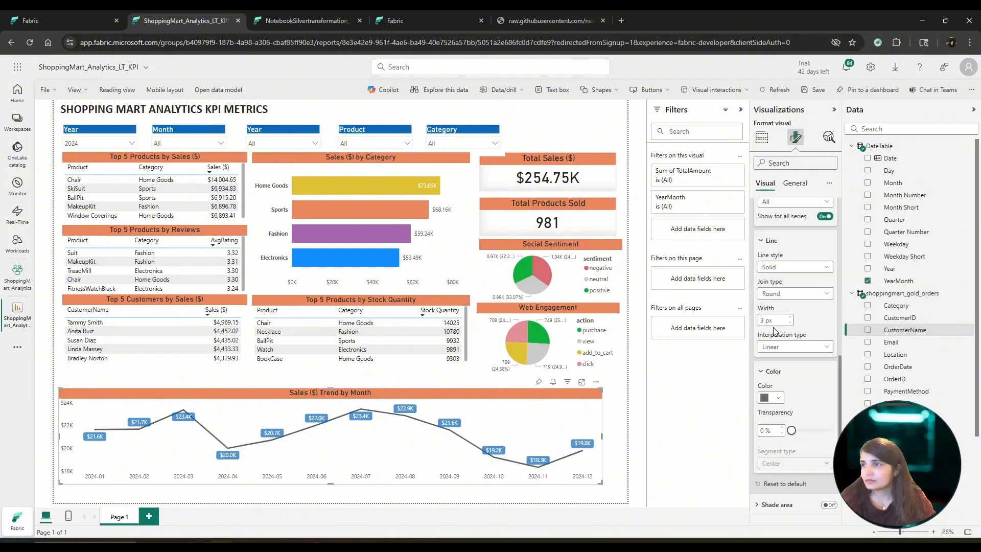
{"action": "left_click", "coordinate": [788, 241]}
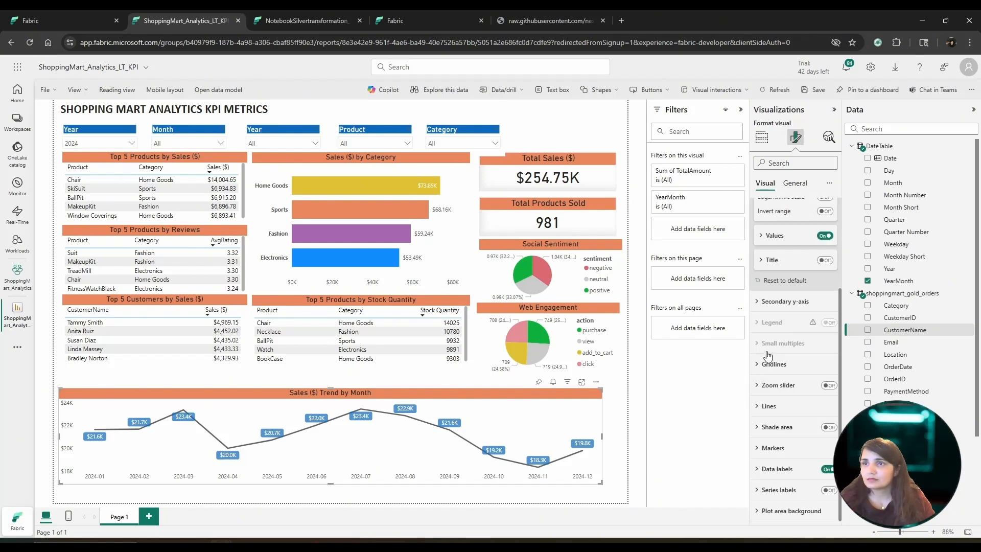
Lower the background transparency of the sales trend line chart's data labels to 15%.
{"action": "left_click", "coordinate": [776, 468]}
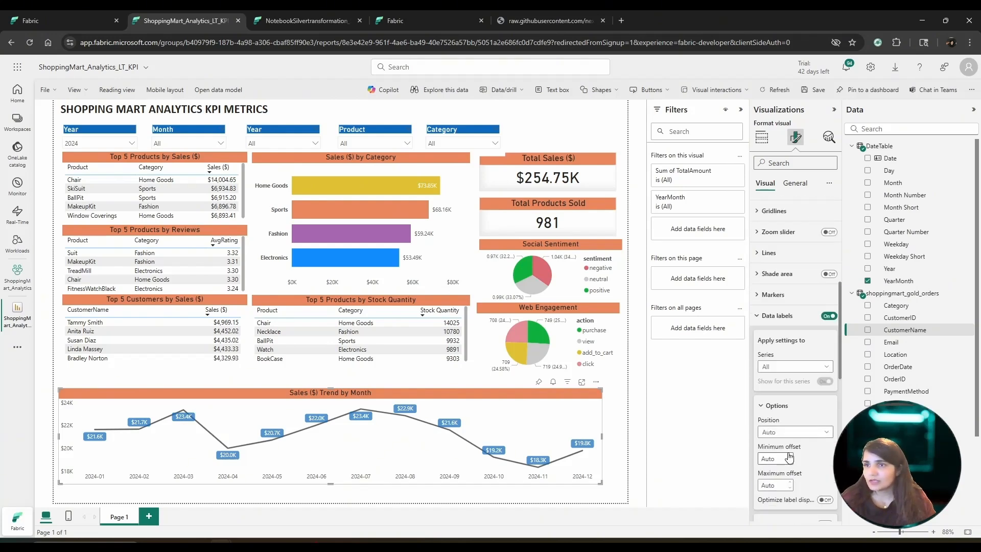
{"action": "scroll", "coordinate": [789, 456], "scroll_direction": "down", "scroll_amount": 3}
{"action": "scroll", "coordinate": [791, 473], "scroll_direction": "down", "scroll_amount": 3}
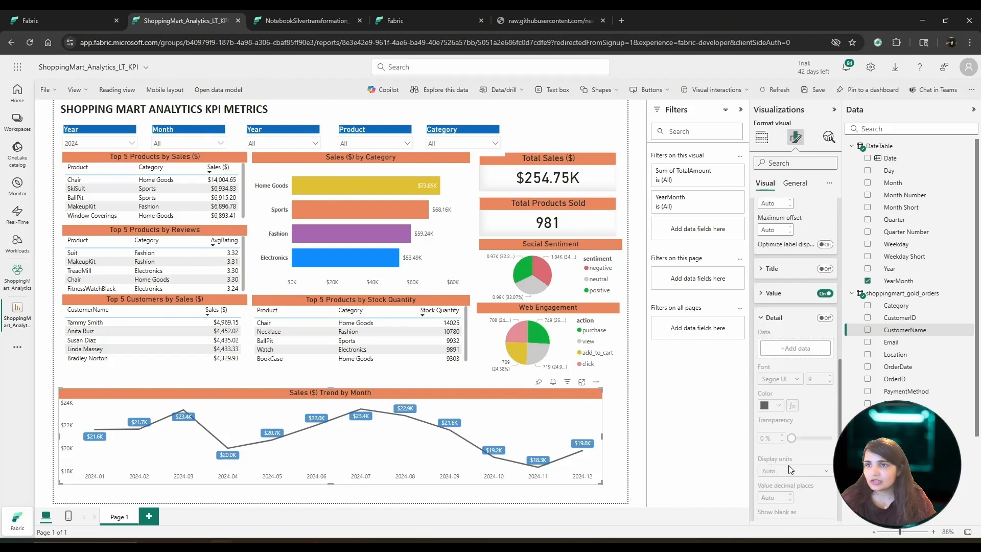
{"action": "scroll", "coordinate": [780, 410], "scroll_direction": "down", "scroll_amount": 4}
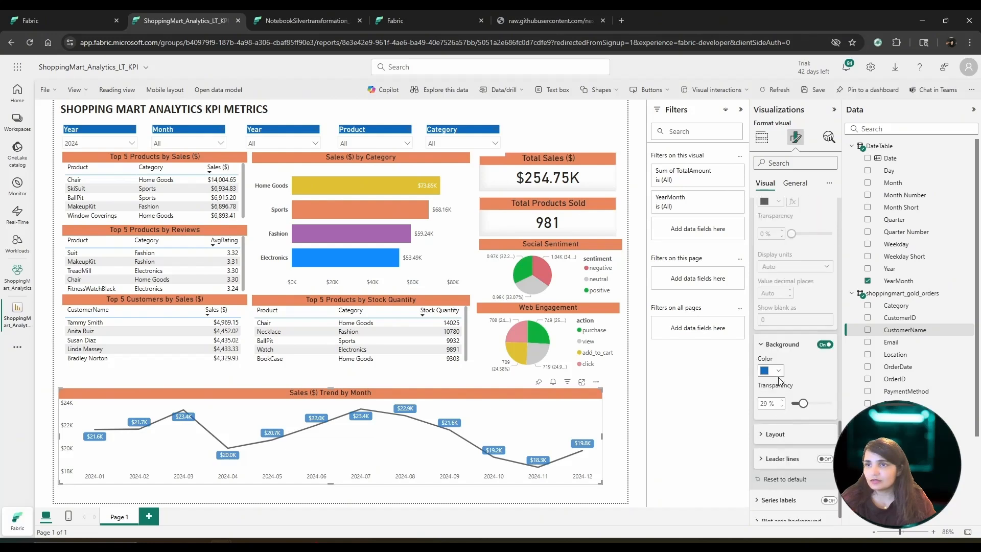
{"action": "left_click", "coordinate": [777, 371]}
{"action": "left_click", "coordinate": [807, 404]}
{"action": "left_click_drag", "start_coordinate": [800, 409], "coordinate": [799, 410]}
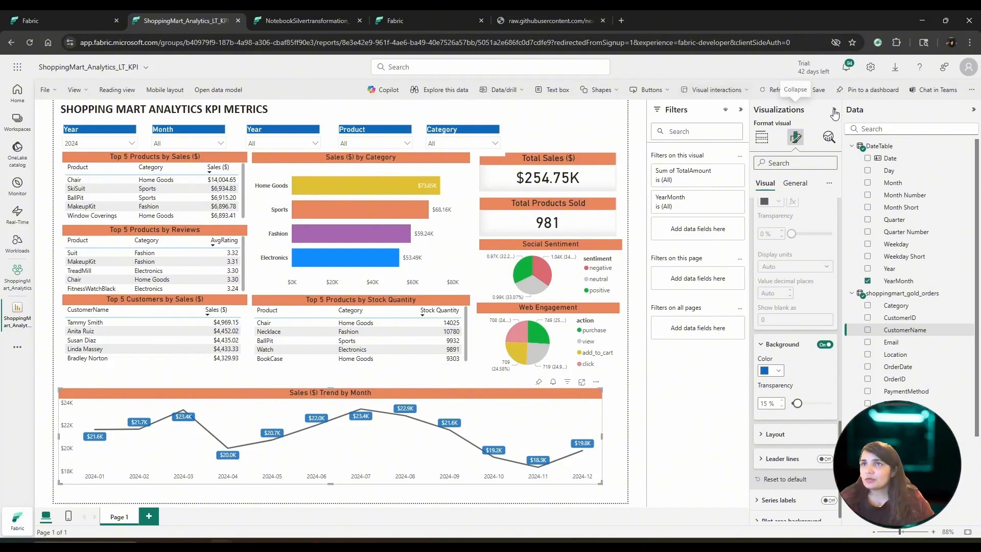
Collapse the Filters, Visualizations and Data panes to free up space around the report canvas.
{"action": "left_click", "coordinate": [742, 114]}
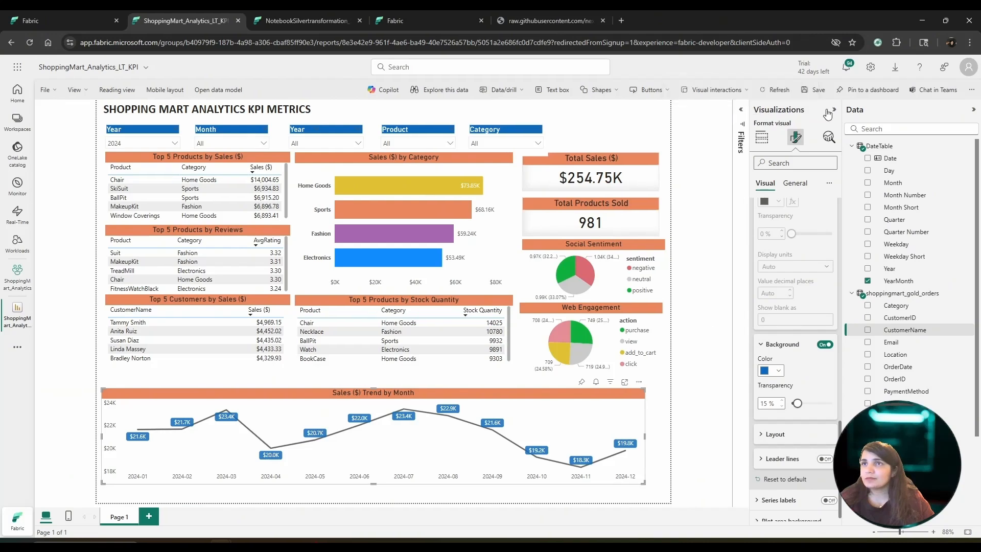
{"action": "left_click", "coordinate": [833, 110]}
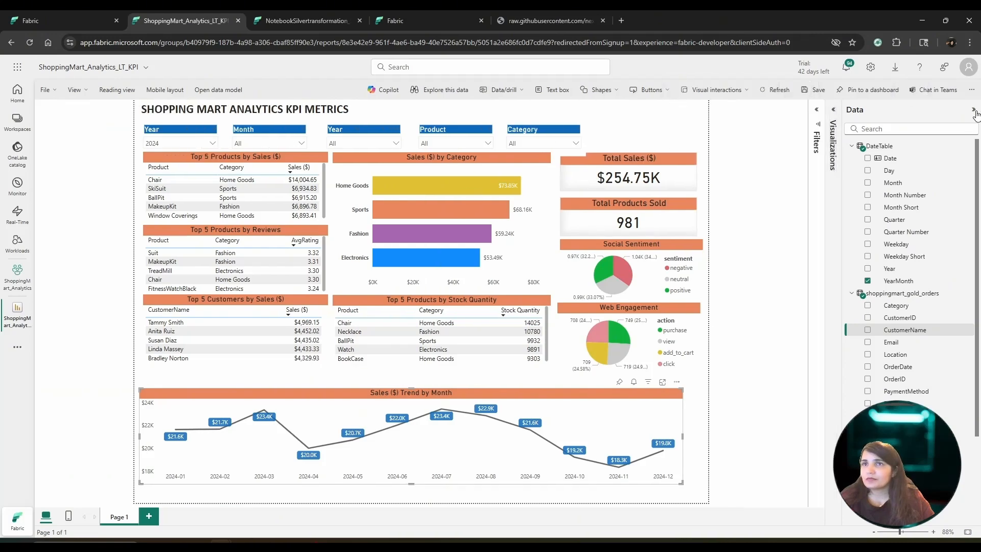
{"action": "left_click", "coordinate": [974, 110]}
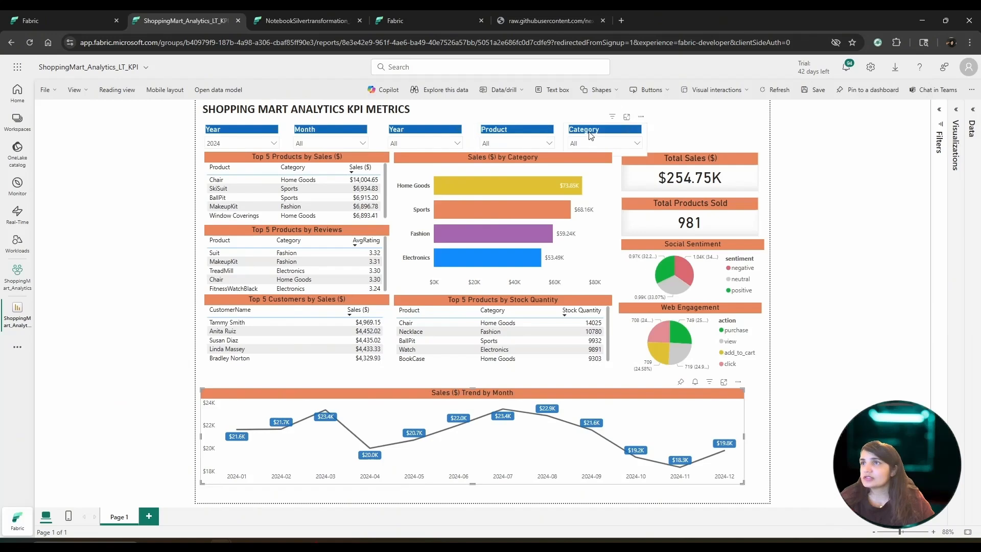
Widen the Category and Product slicers and space them side by side in the slicer row, with Category above the Total Sales card.
{"action": "left_click_drag", "start_coordinate": [632, 134], "coordinate": [758, 133]}
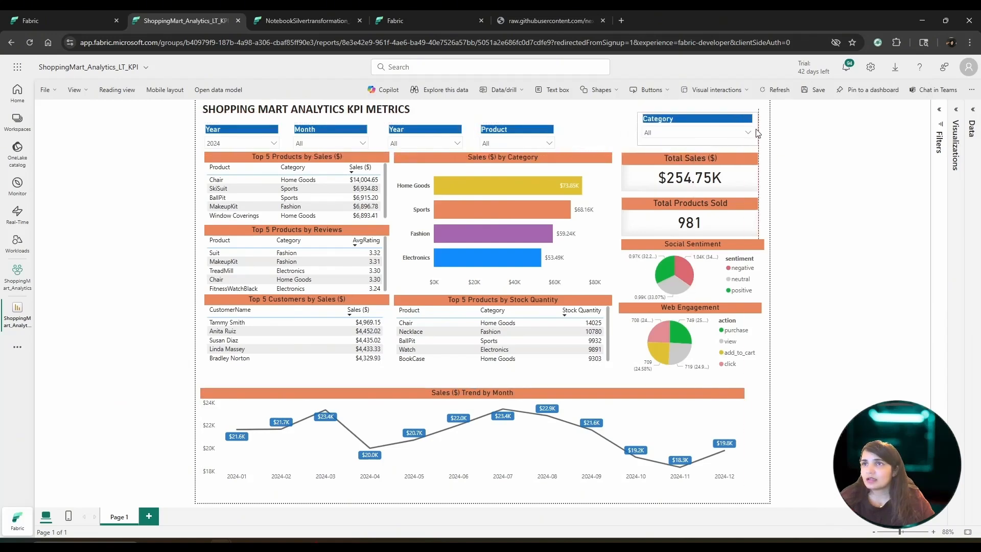
{"action": "left_click_drag", "start_coordinate": [691, 120], "coordinate": [696, 122]}
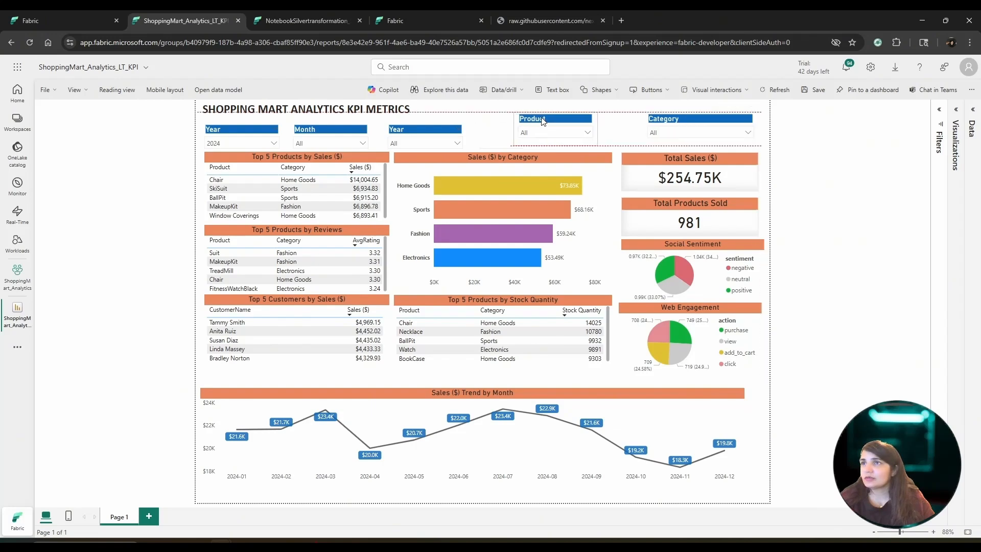
{"action": "left_click_drag", "start_coordinate": [505, 134], "coordinate": [542, 119]}
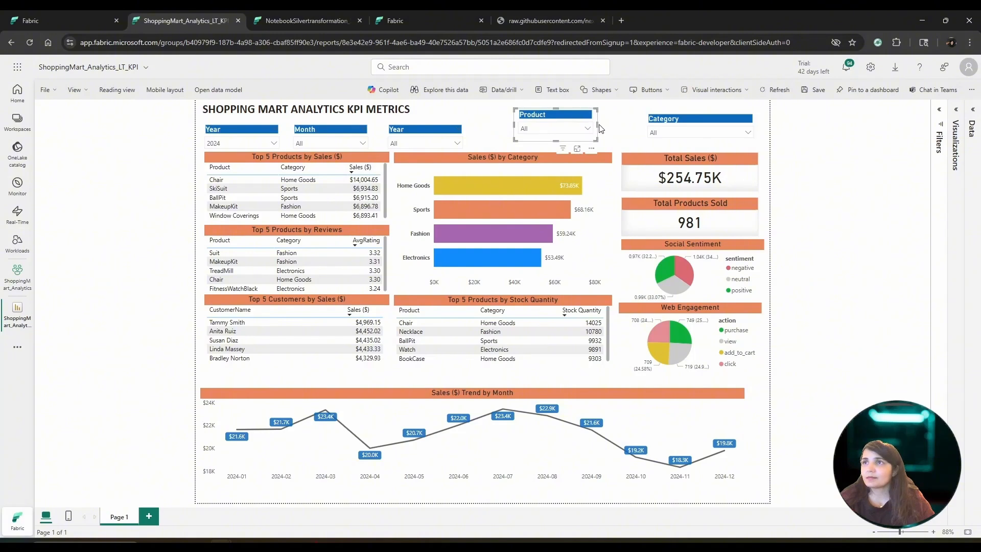
{"action": "left_click_drag", "start_coordinate": [597, 125], "coordinate": [576, 130]}
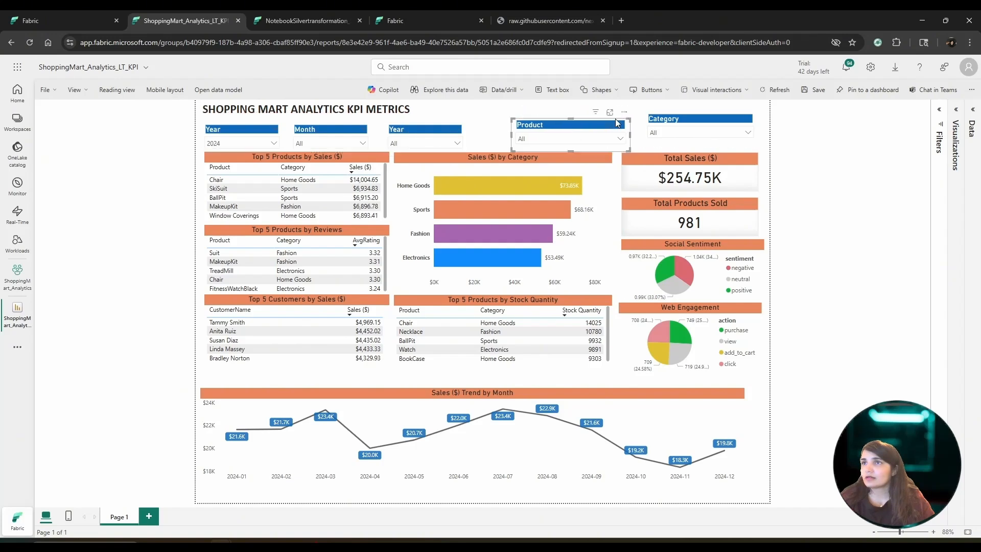
{"action": "left_click_drag", "start_coordinate": [673, 127], "coordinate": [673, 134]}
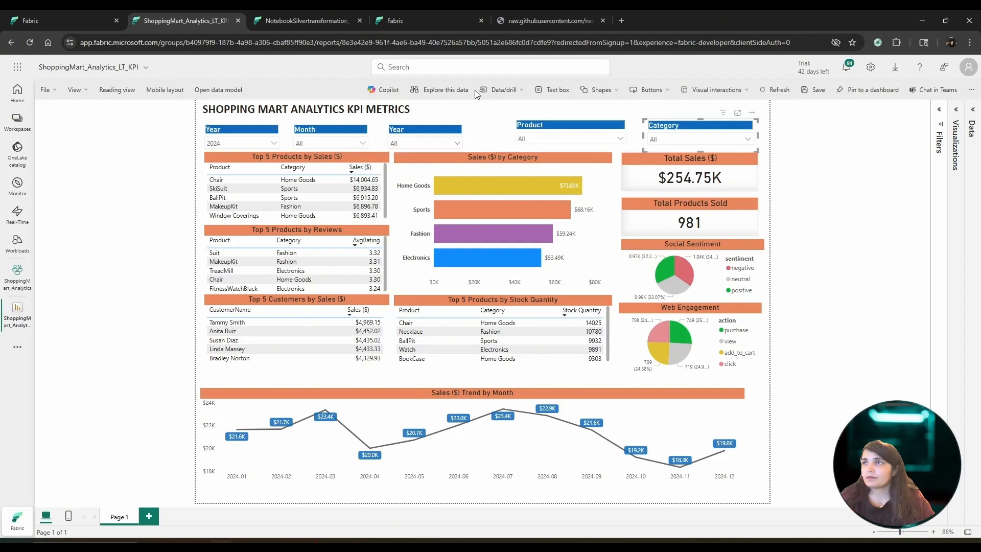
Widen and align the Month slicer and both Year slicers in the same row as the Product and Category slicers.
{"action": "left_click_drag", "start_coordinate": [414, 133], "coordinate": [448, 125]}
{"action": "left_click", "coordinate": [327, 131]}
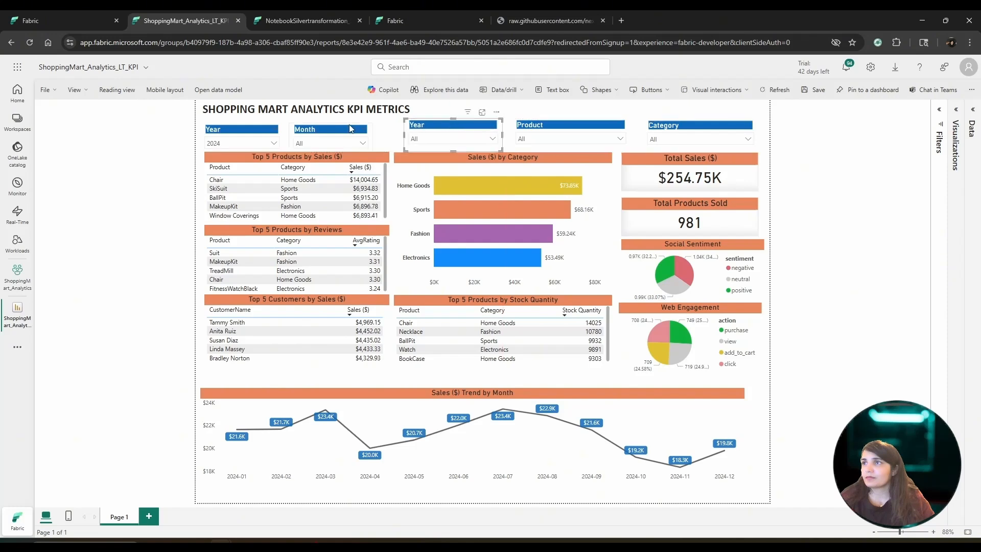
{"action": "left_click_drag", "start_coordinate": [327, 132], "coordinate": [403, 135]}
{"action": "left_click_drag", "start_coordinate": [240, 130], "coordinate": [309, 134]}
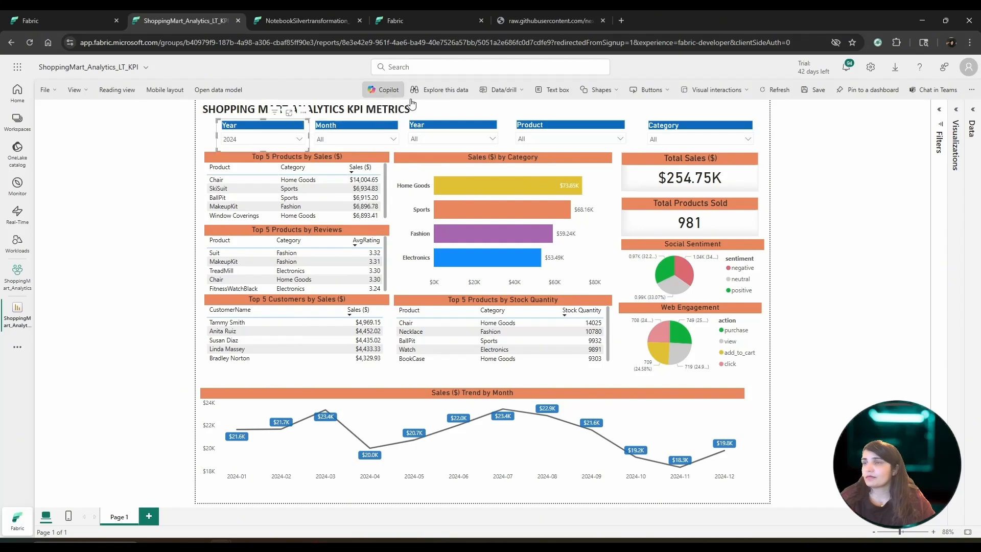
Replace the Year field with DateTable's Day field in the duplicate Year slicer between the Month and Product slicers.
{"action": "left_click", "coordinate": [434, 125]}
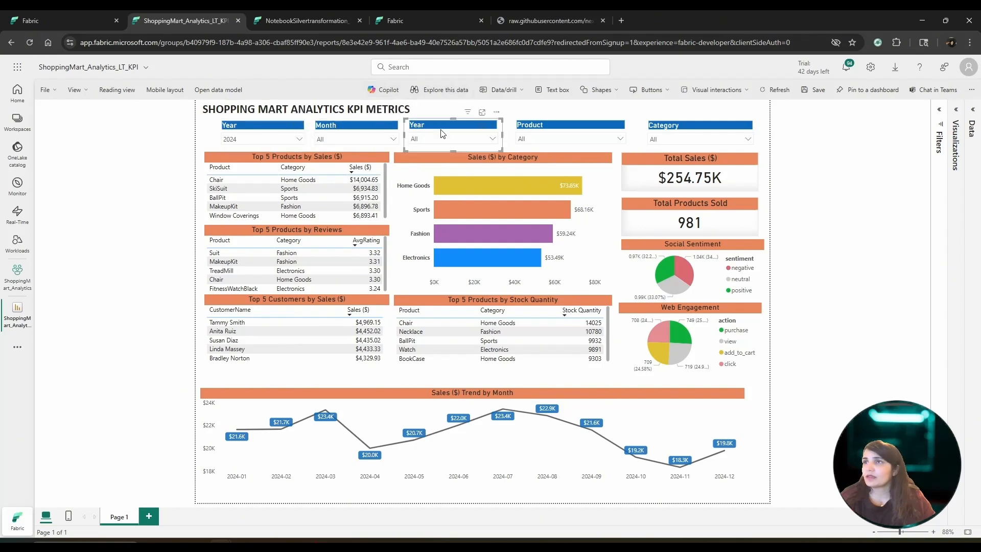
{"action": "left_click", "coordinate": [974, 111]}
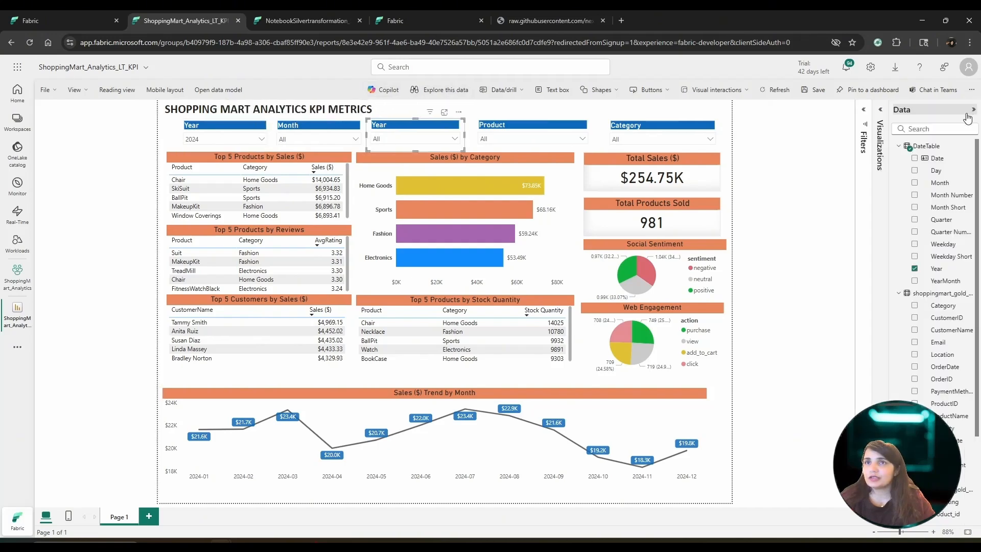
{"action": "left_click", "coordinate": [914, 171]}
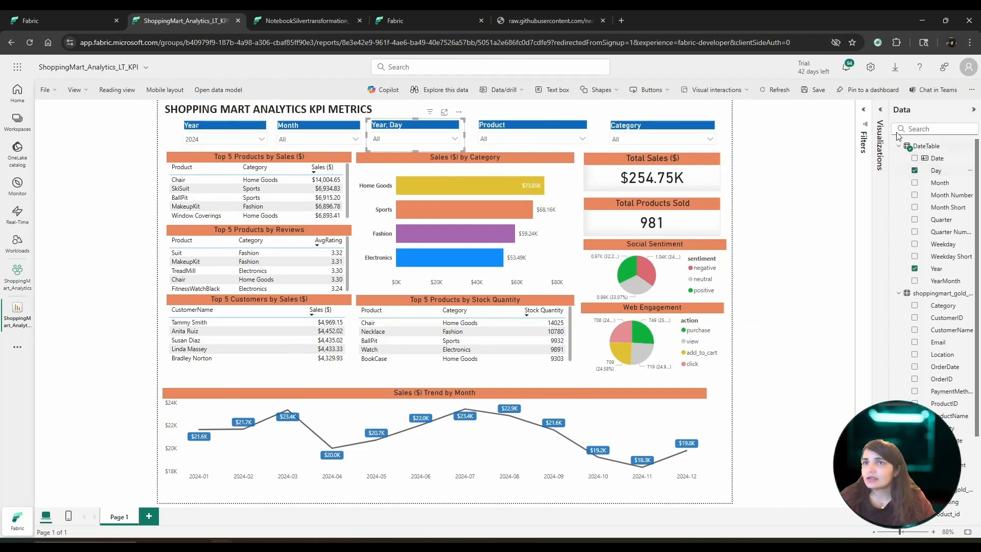
{"action": "left_click", "coordinate": [882, 113]}
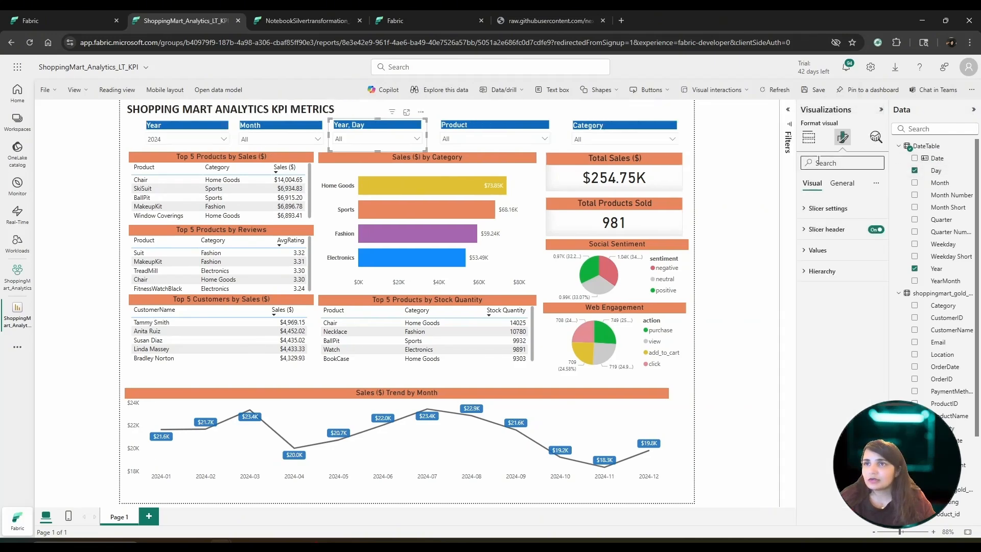
{"action": "left_click", "coordinate": [809, 138]}
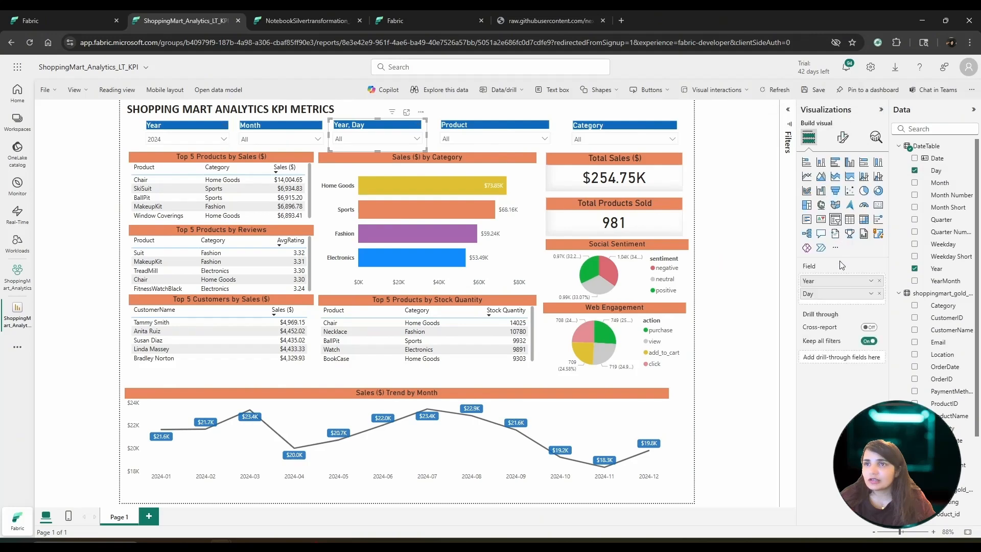
{"action": "left_click", "coordinate": [881, 283]}
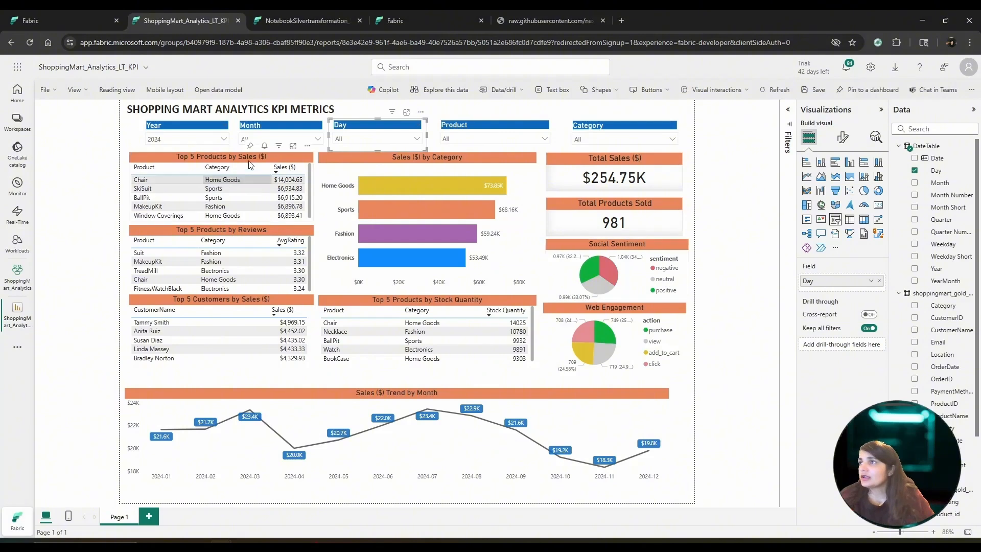
Filter the report to year 2023 and month April with the Year and Month slicers.
{"action": "left_click", "coordinate": [224, 139]}
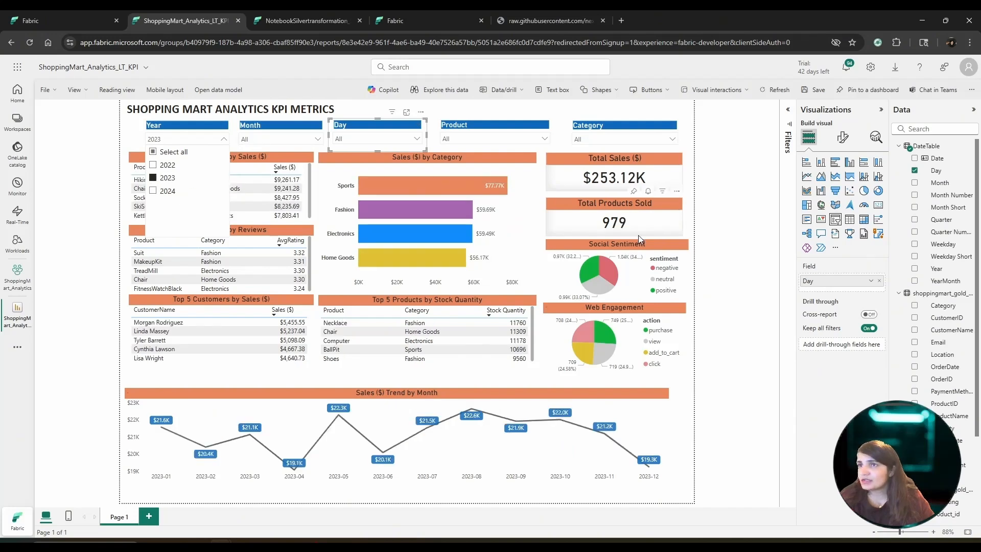
{"action": "left_click", "coordinate": [752, 263]}
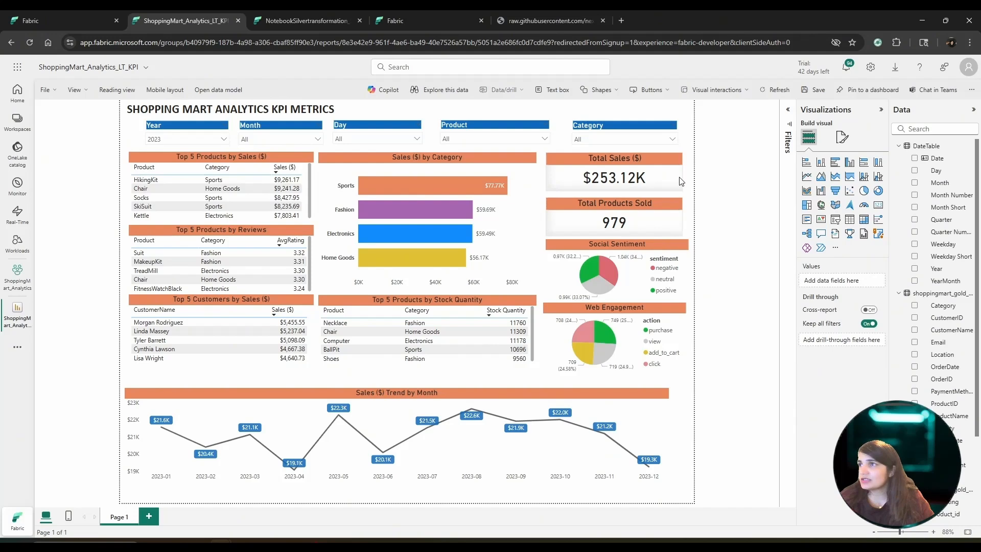
{"action": "left_click", "coordinate": [319, 139]}
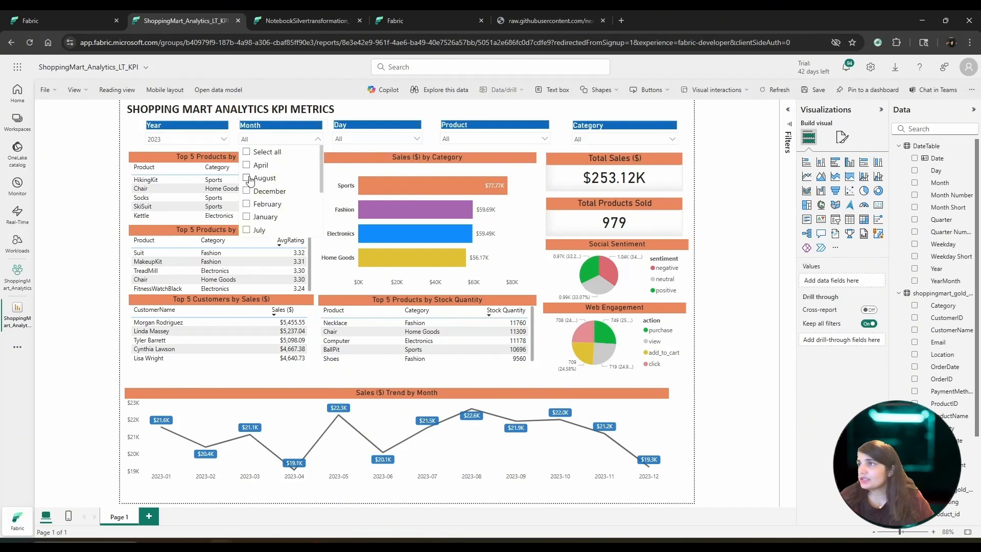
{"action": "left_click", "coordinate": [750, 213]}
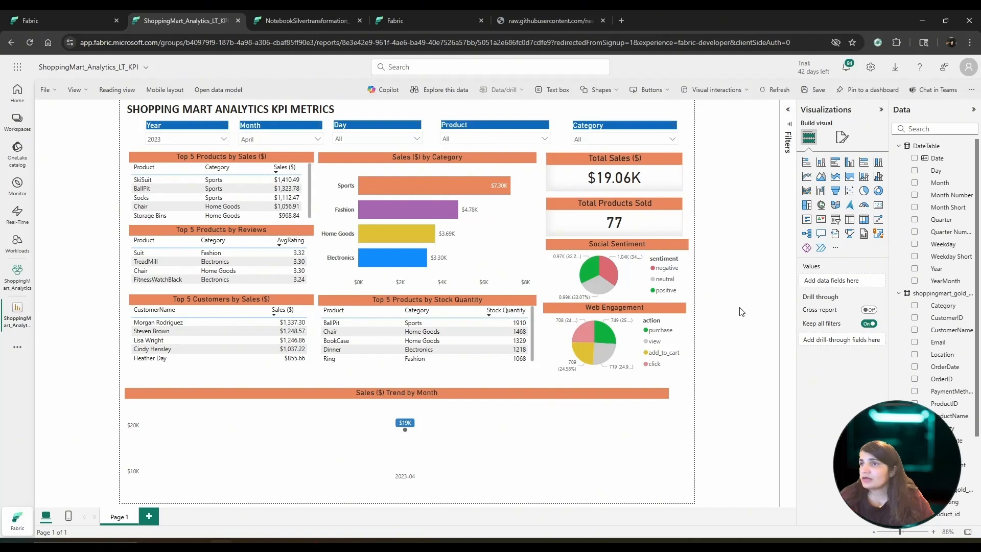
{"action": "left_click", "coordinate": [313, 139]}
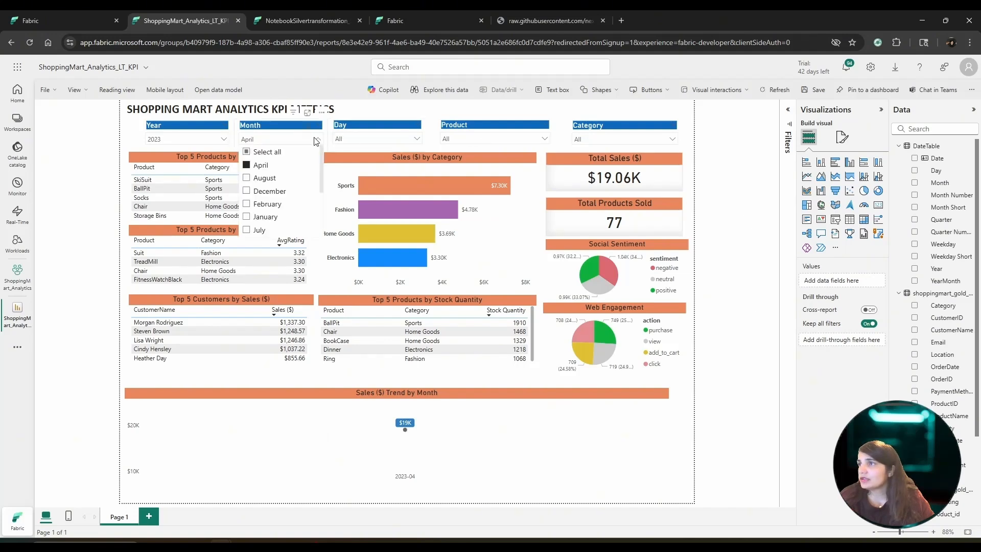
{"action": "left_click", "coordinate": [316, 139]}
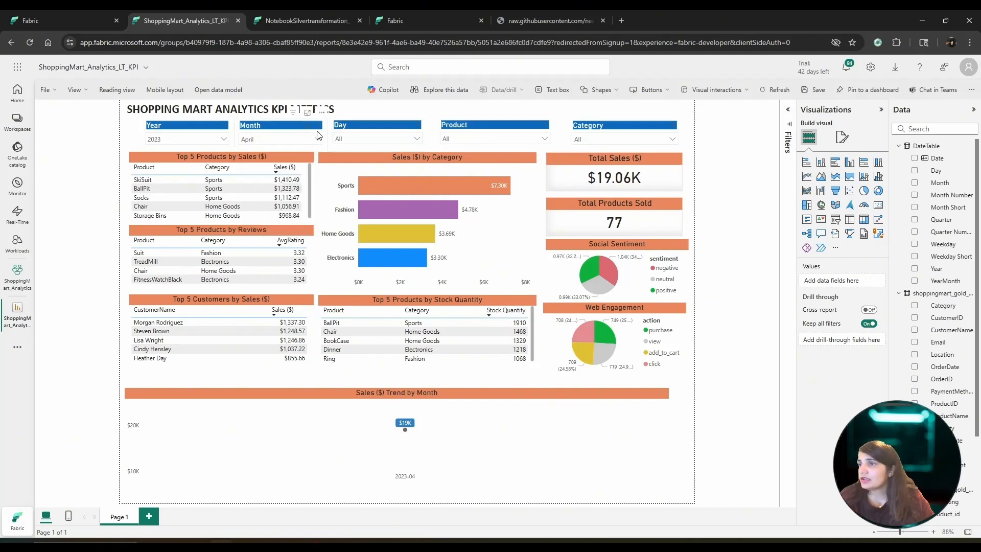
Turn on Edit interactions and set the Month slicer to have no effect on the Sales ($) Trend by Month chart.
{"action": "left_click", "coordinate": [524, 390]}
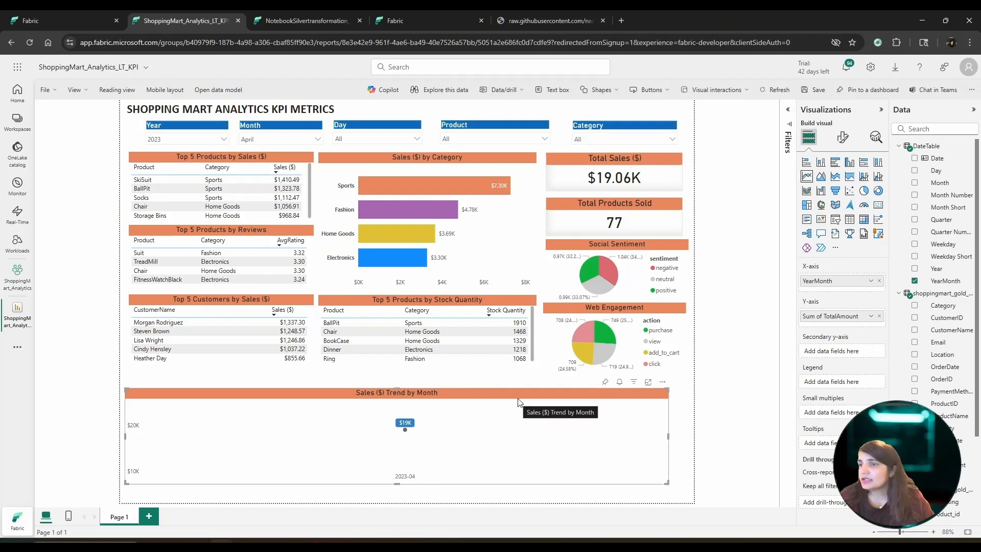
{"action": "left_click", "coordinate": [748, 91]}
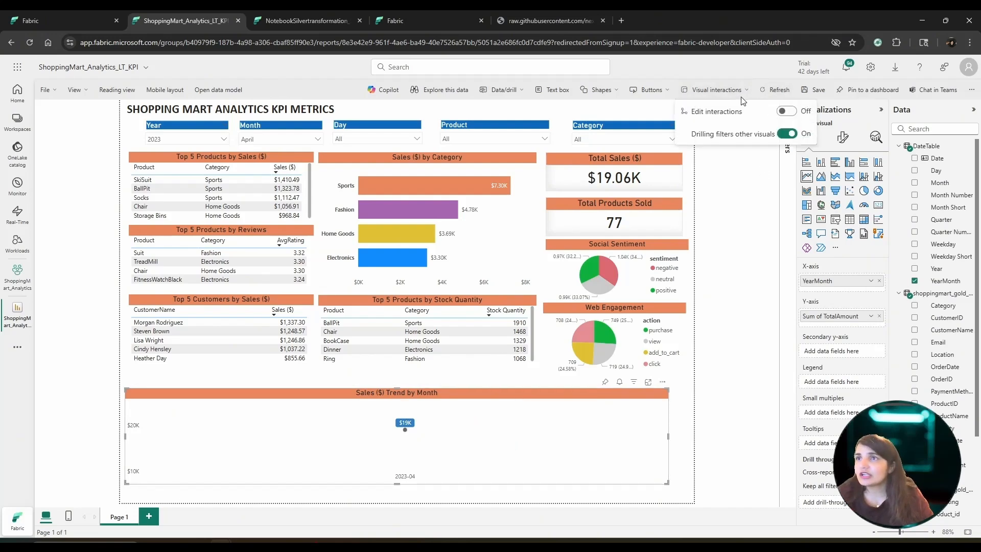
{"action": "left_click", "coordinate": [794, 114]}
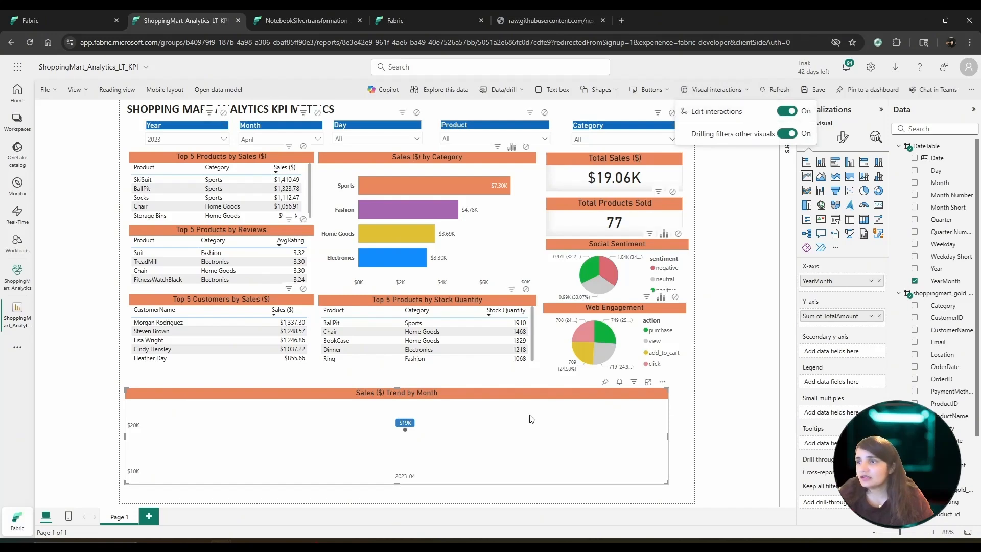
{"action": "left_click", "coordinate": [531, 392]}
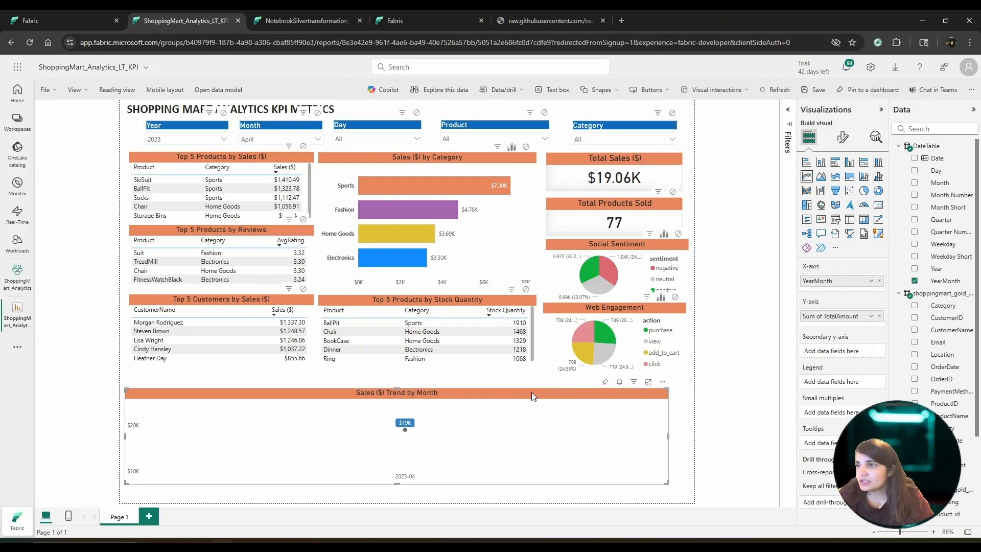
{"action": "left_click", "coordinate": [538, 384]}
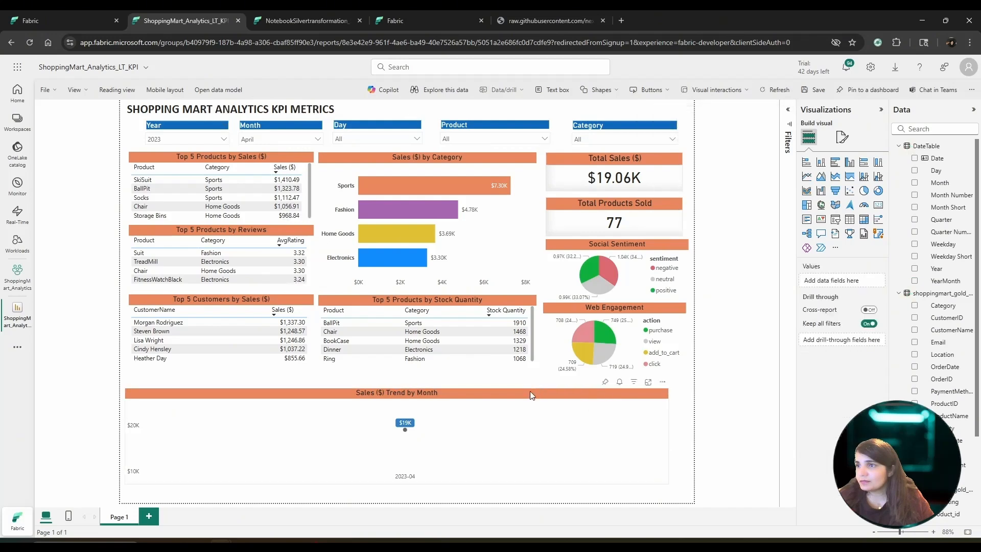
{"action": "left_click", "coordinate": [289, 127]}
{"action": "left_click", "coordinate": [658, 383]}
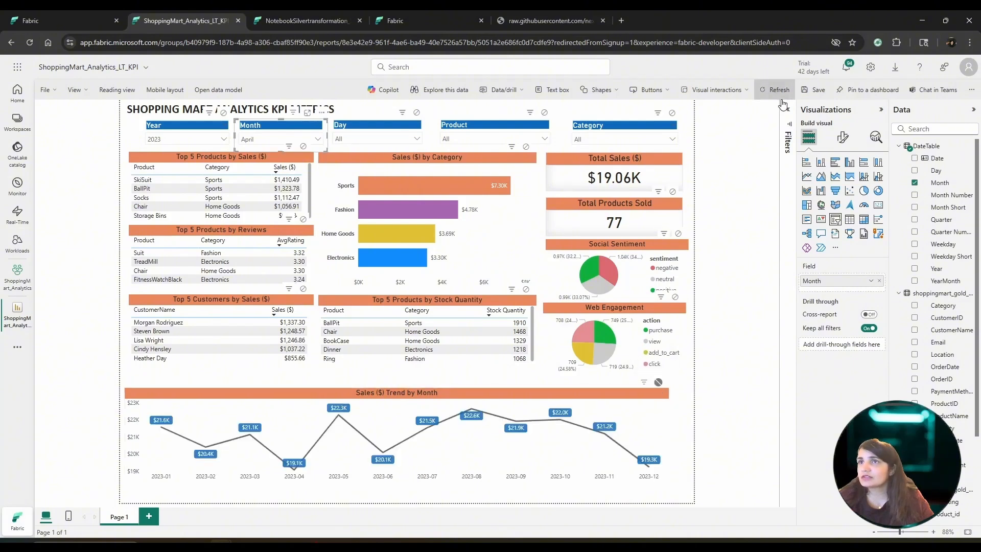
Set the Day slicer's interaction with the Sales ($) Trend by Month chart to none.
{"action": "left_click", "coordinate": [750, 145]}
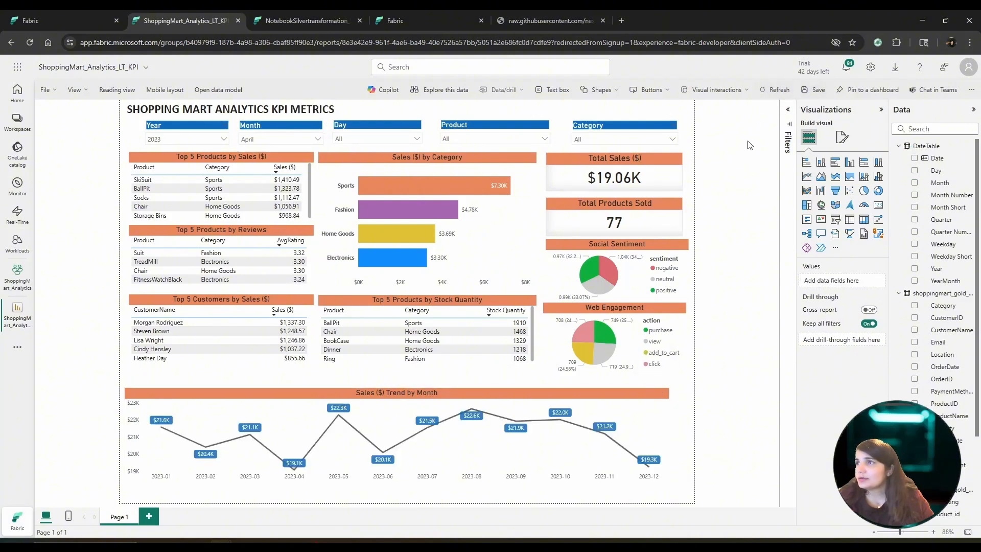
{"action": "left_click", "coordinate": [362, 118]}
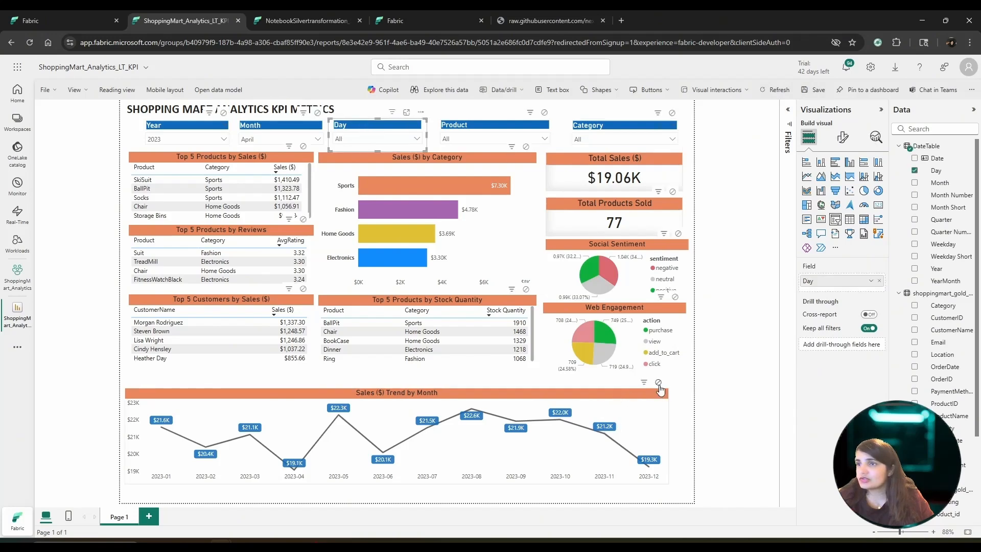
{"action": "left_click", "coordinate": [658, 383]}
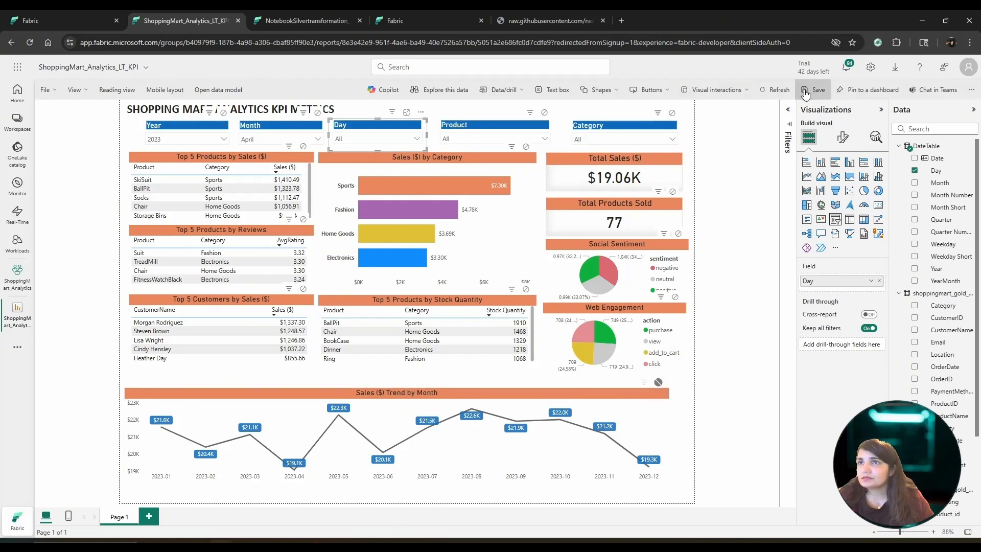
Filter the report to year 2024 with the Year slicer.
{"action": "left_click", "coordinate": [718, 209]}
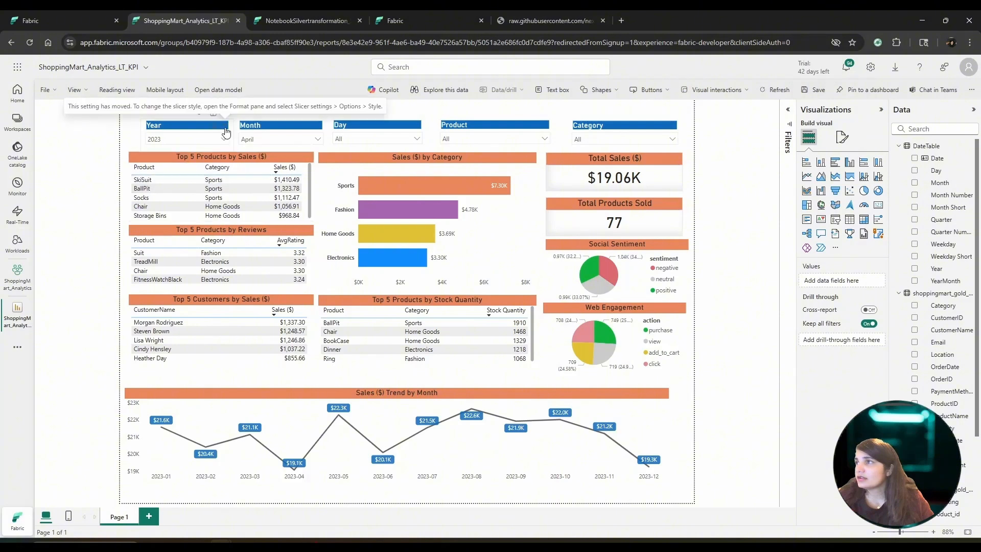
{"action": "left_click", "coordinate": [184, 139]}
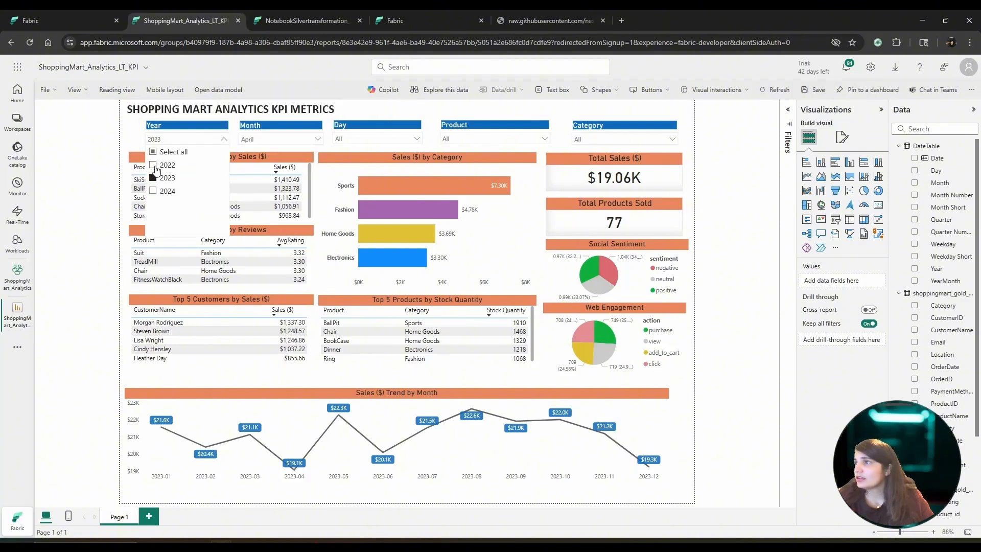
{"action": "left_click", "coordinate": [153, 193]}
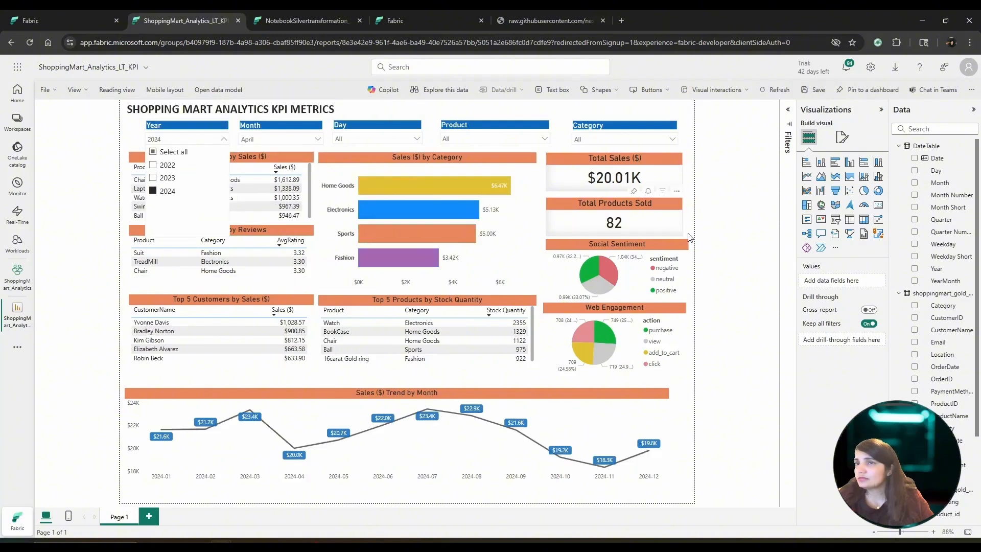
{"action": "left_click", "coordinate": [736, 238]}
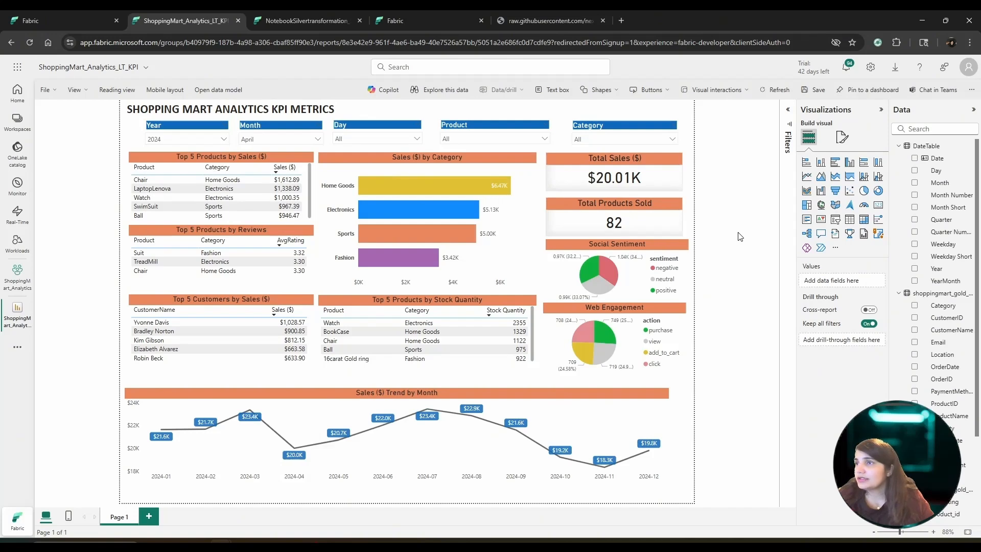
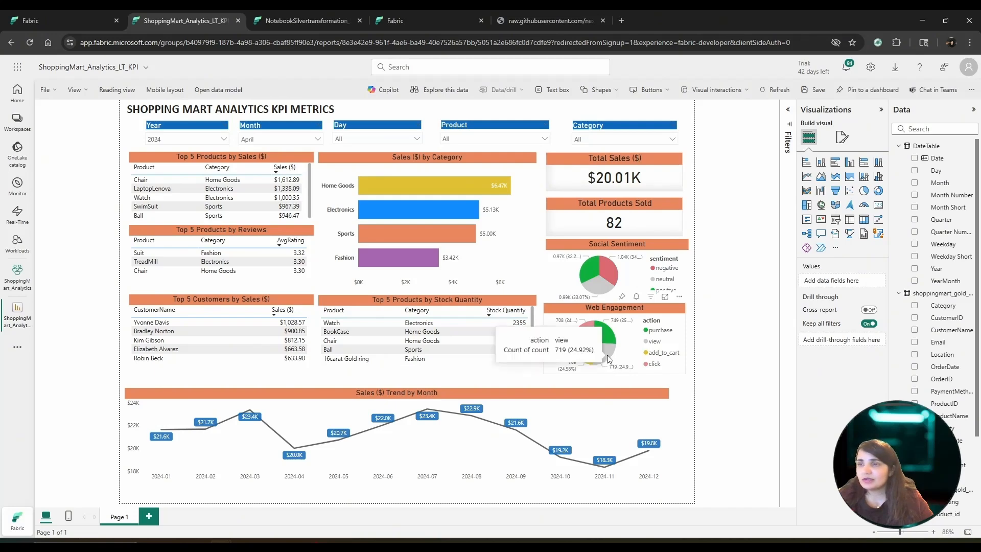
Clear the April filter in the Month slicer so all months are included.
{"action": "mouse_move", "coordinate": [609, 333]}
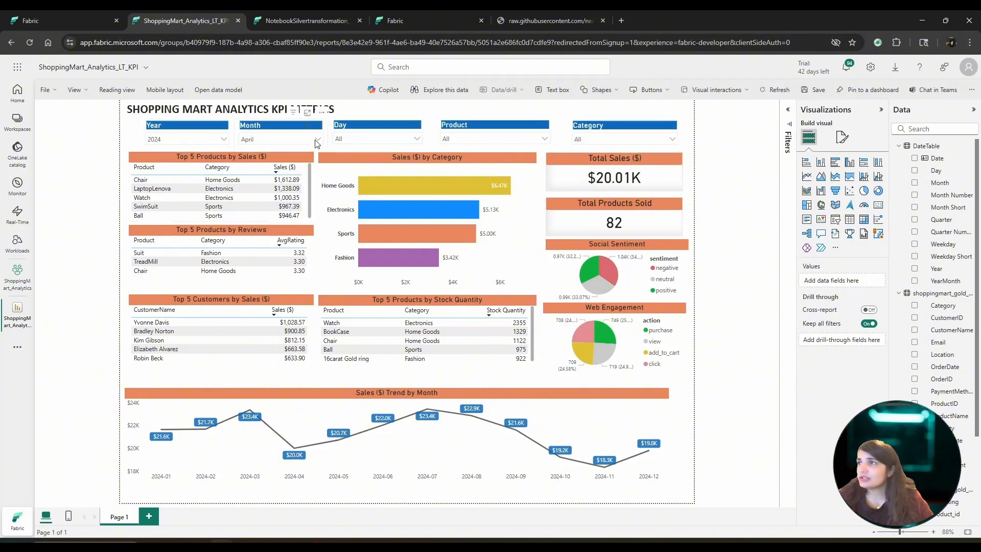
{"action": "left_click", "coordinate": [293, 139]}
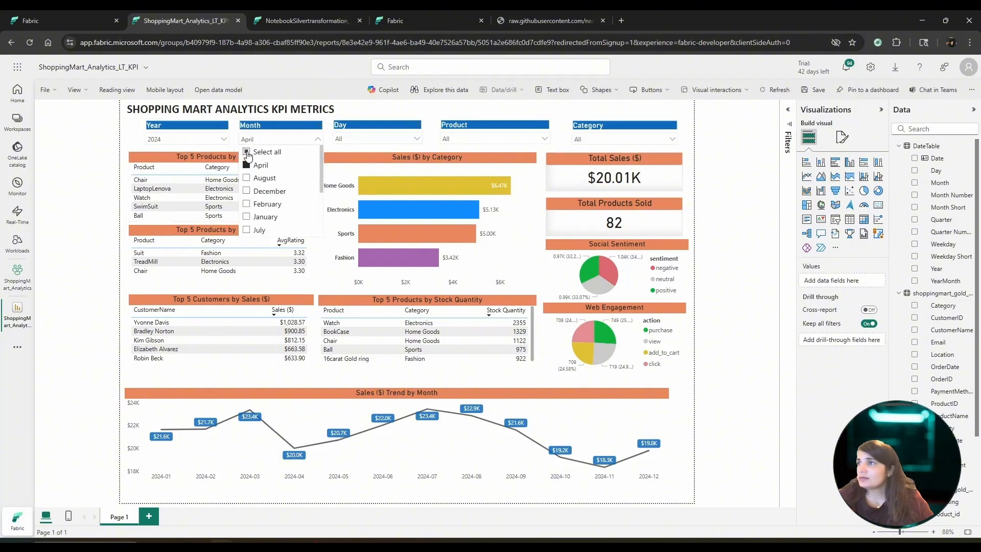
{"action": "left_click", "coordinate": [247, 153]}
{"action": "left_click", "coordinate": [736, 172]}
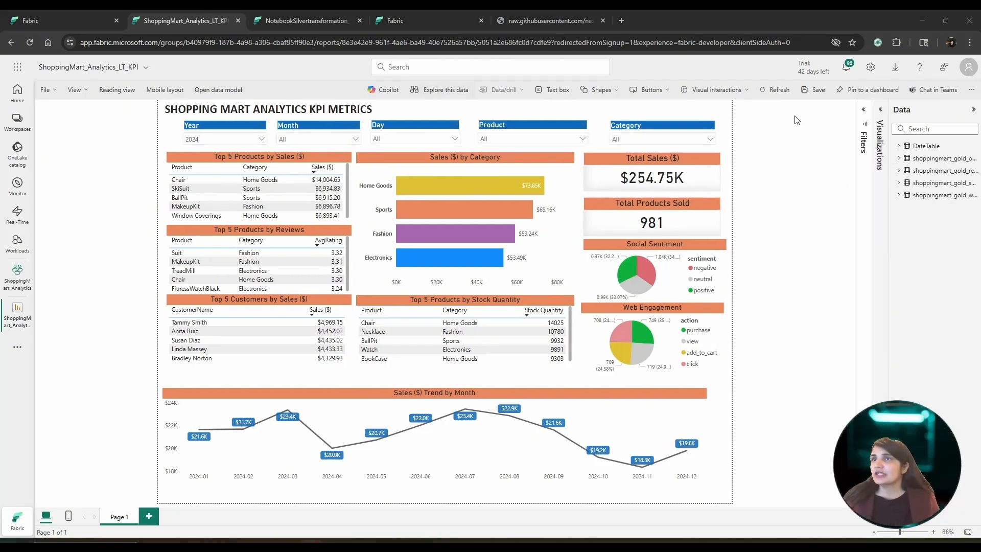
Save the report and open the ShoppingMart_Analytics workspace.
{"action": "left_click", "coordinate": [811, 90]}
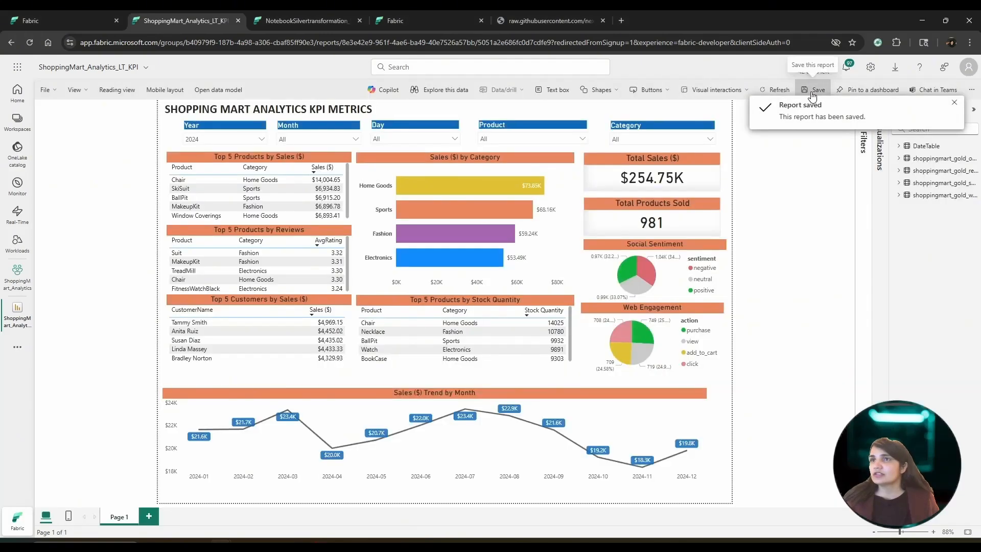
{"action": "left_click", "coordinate": [20, 119]}
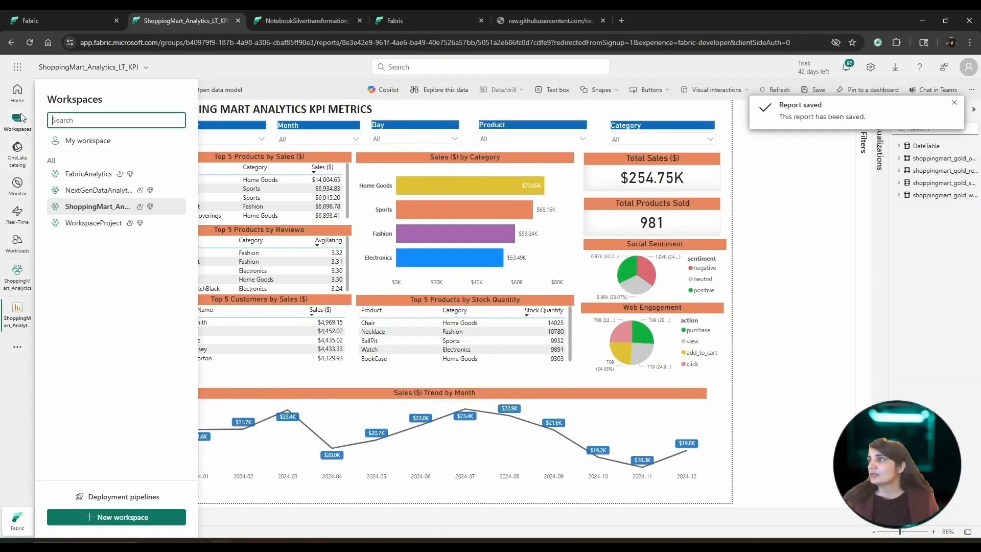
{"action": "left_click", "coordinate": [82, 207]}
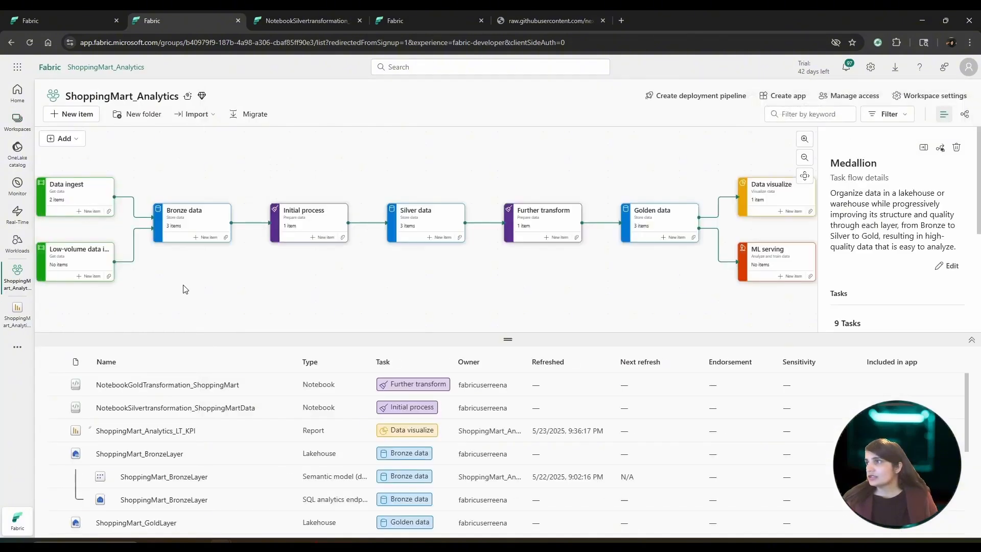
Delete the ML serving task from the Medallion task flow and check the item assigned to the Data visualize task.
{"action": "left_click", "coordinate": [791, 250]}
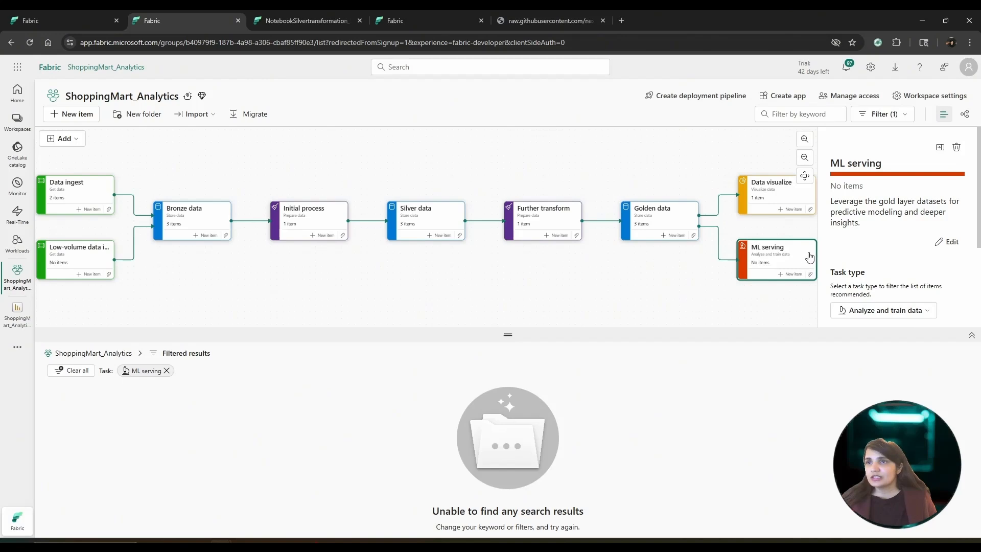
{"action": "left_click", "coordinate": [956, 147]}
{"action": "left_click", "coordinate": [760, 198]}
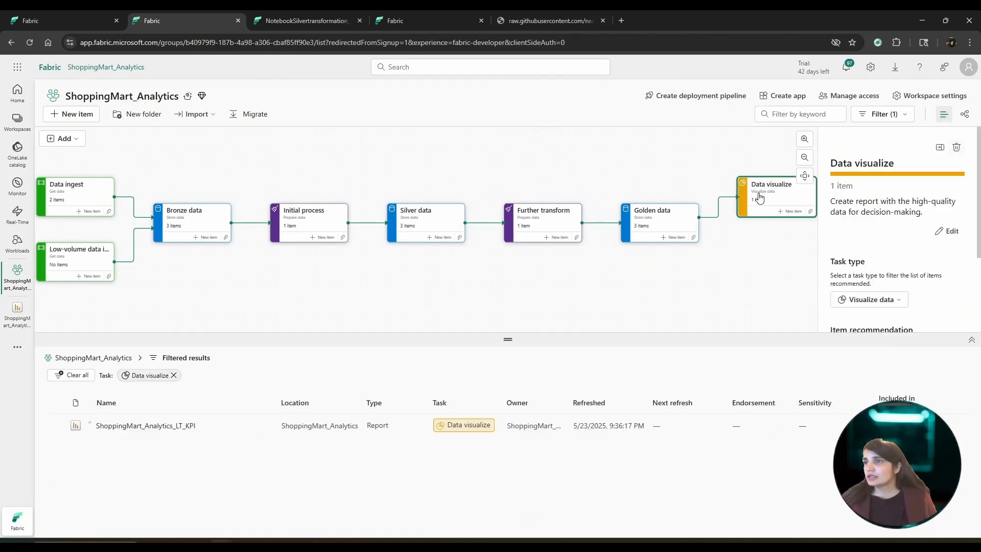
{"action": "left_click", "coordinate": [476, 154]}
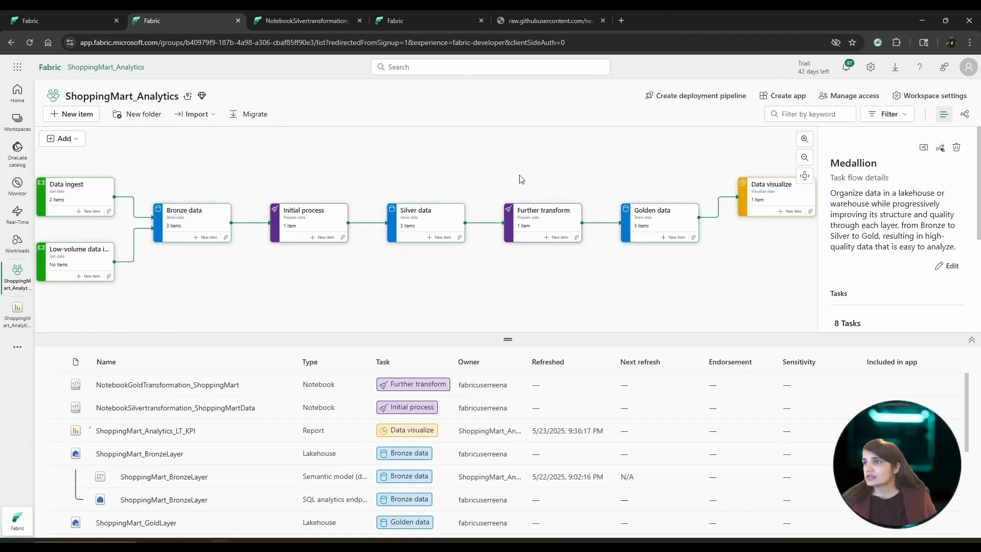
Check the items assigned to the Golden data, Further transform, Initial process and Data ingest tasks, and delete the Low-volume data ingest task.
{"action": "left_click", "coordinate": [653, 220]}
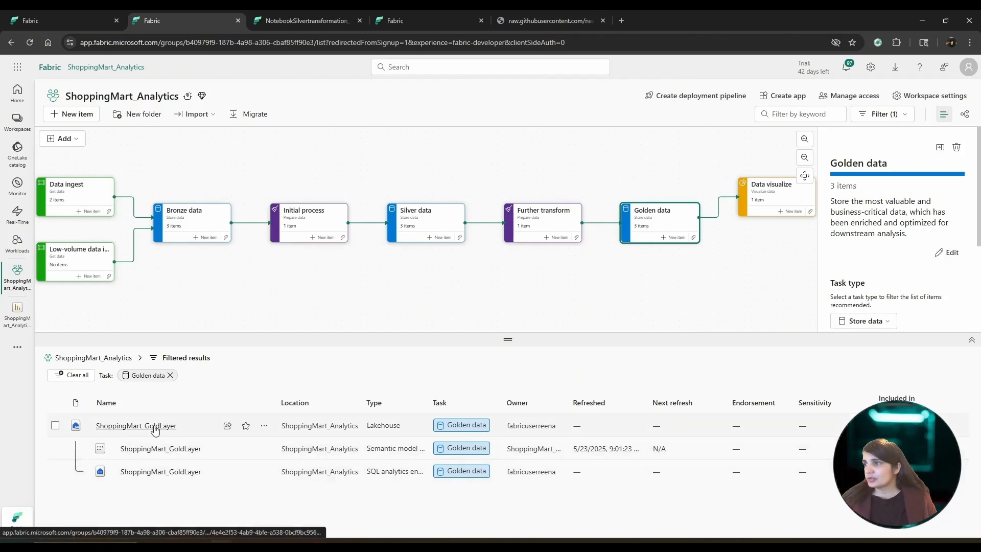
{"action": "left_click", "coordinate": [541, 220]}
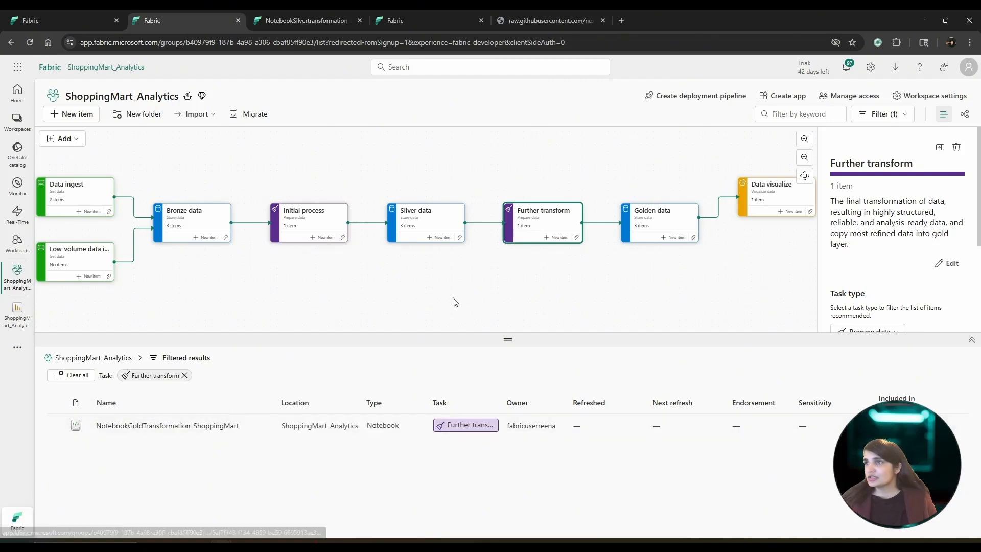
{"action": "left_click", "coordinate": [300, 217]}
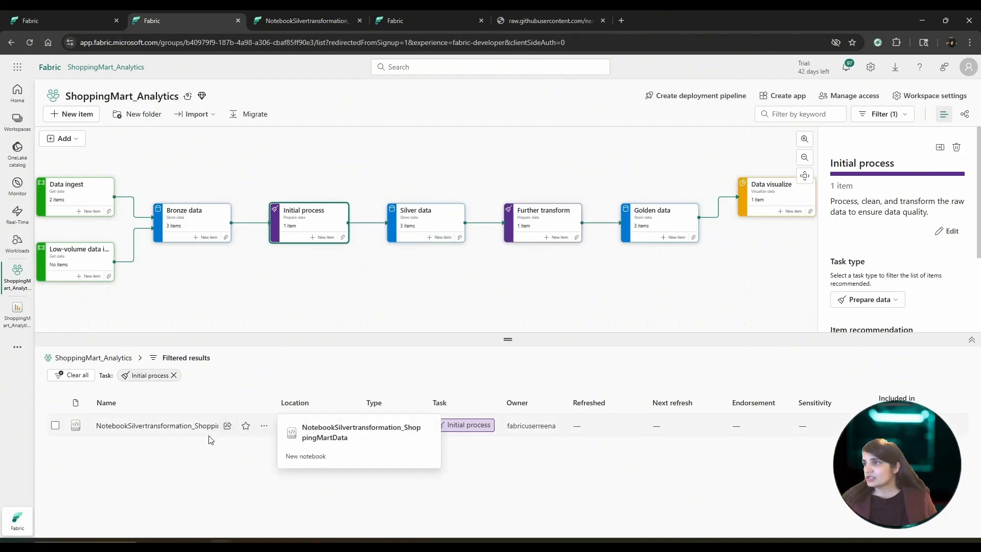
{"action": "left_click", "coordinate": [84, 190]}
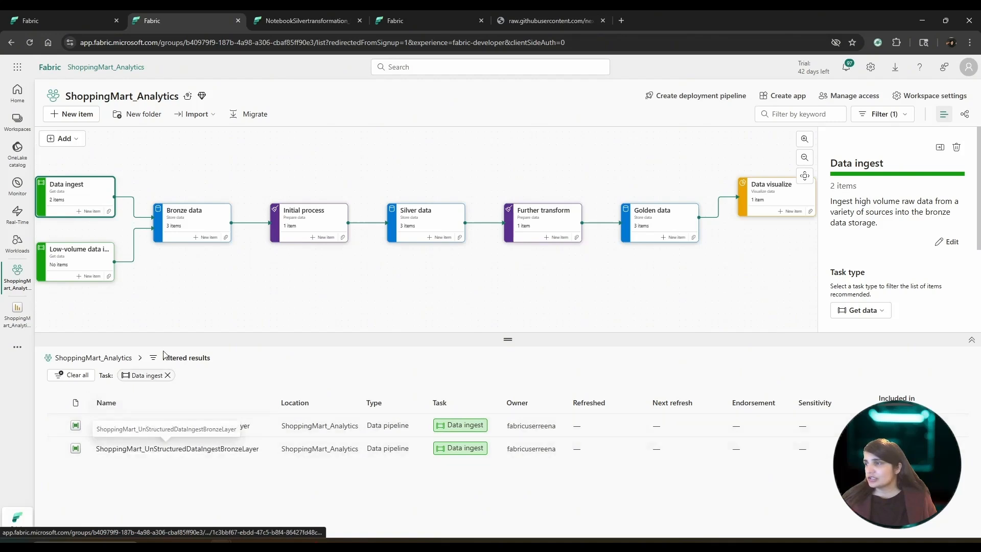
{"action": "left_click", "coordinate": [91, 262]}
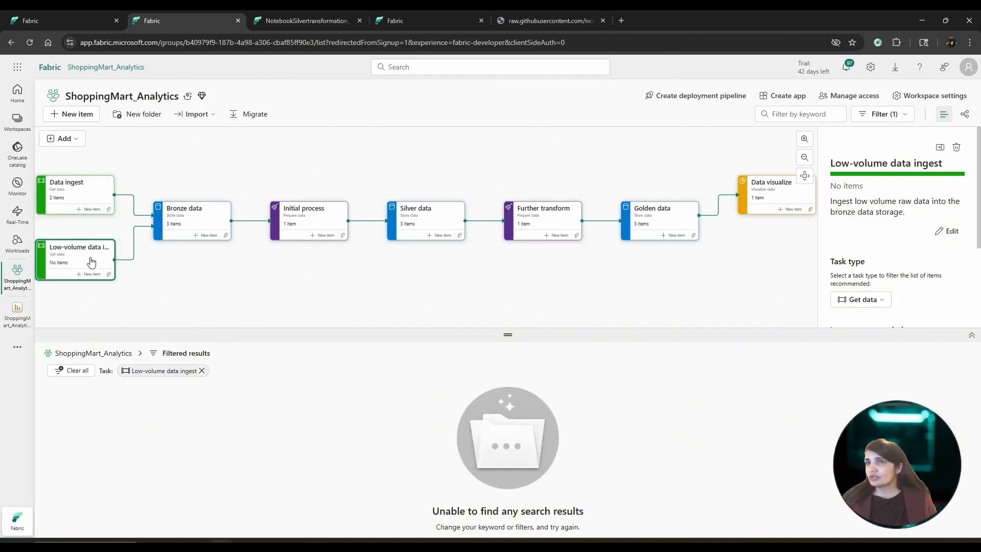
{"action": "left_click", "coordinate": [953, 147]}
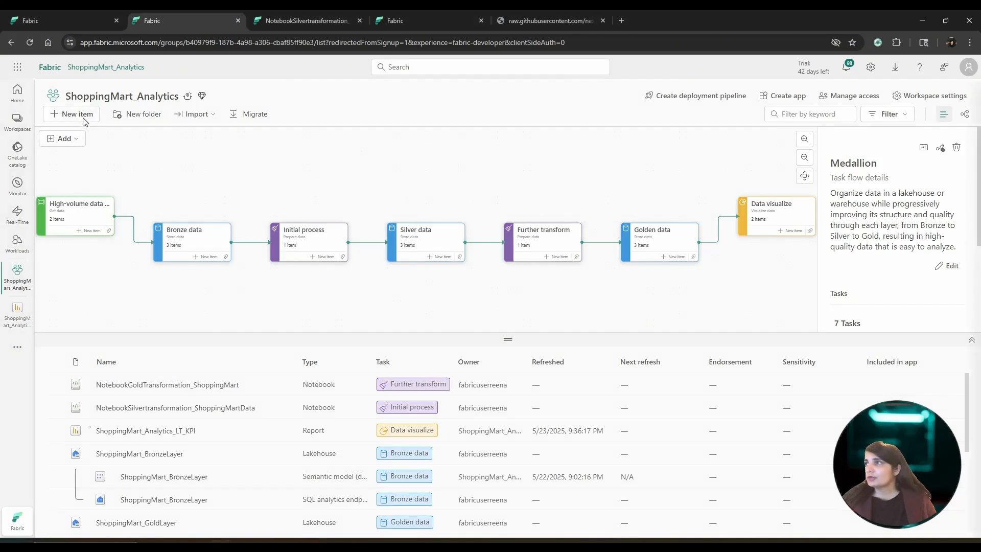
Create a new data pipeline named ShoppingMart_MasterPipeline in the workspace.
{"action": "left_click", "coordinate": [66, 116]}
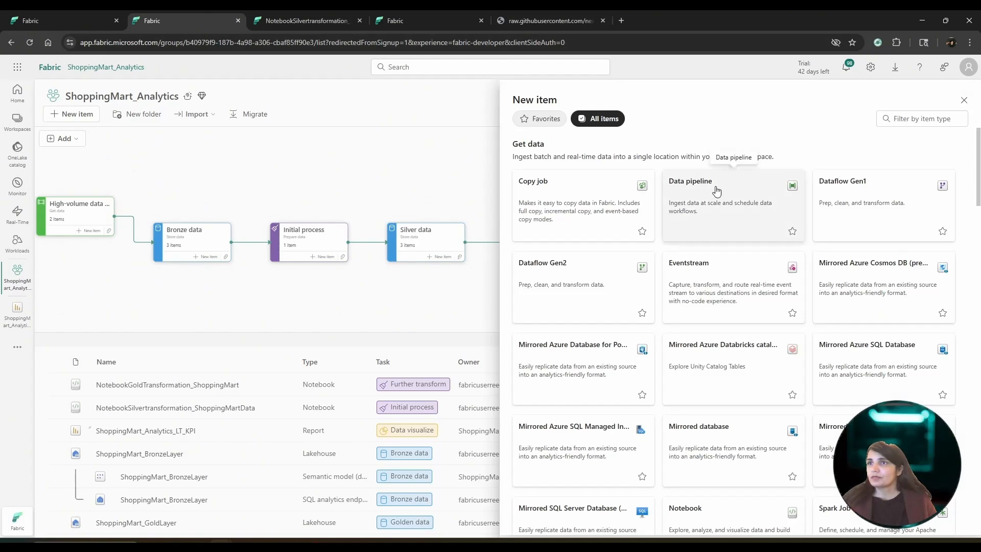
{"action": "left_click", "coordinate": [700, 190]}
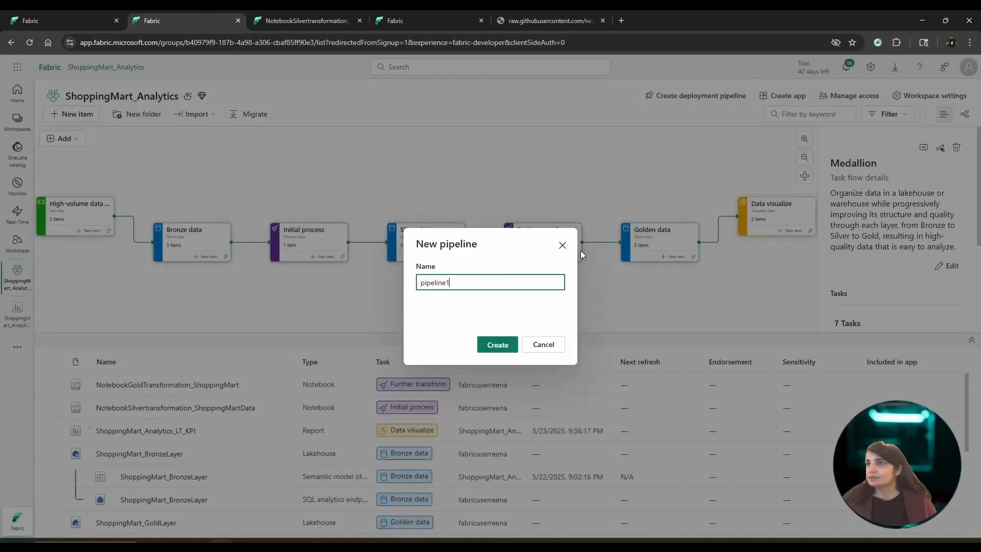
{"action": "left_click", "coordinate": [454, 287]}
{"action": "key", "text": "BackSpace"}
{"action": "key", "text": "BackSpace"}
{"action": "key", "text": "BackSpace"}
{"action": "key", "text": "BackSpace"}
{"action": "key", "text": "BackSpace"}
{"action": "key", "text": "BackSpace"}
{"action": "key", "text": "BackSpace"}
{"action": "key", "text": "BackSpace"}
{"action": "key", "text": "BackSpace"}
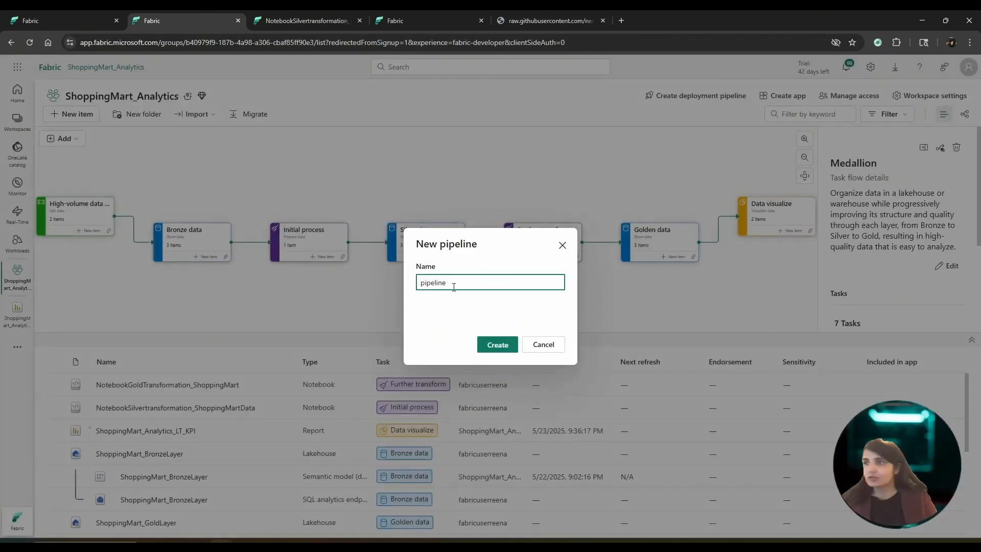
{"action": "type", "text": "Sh"}
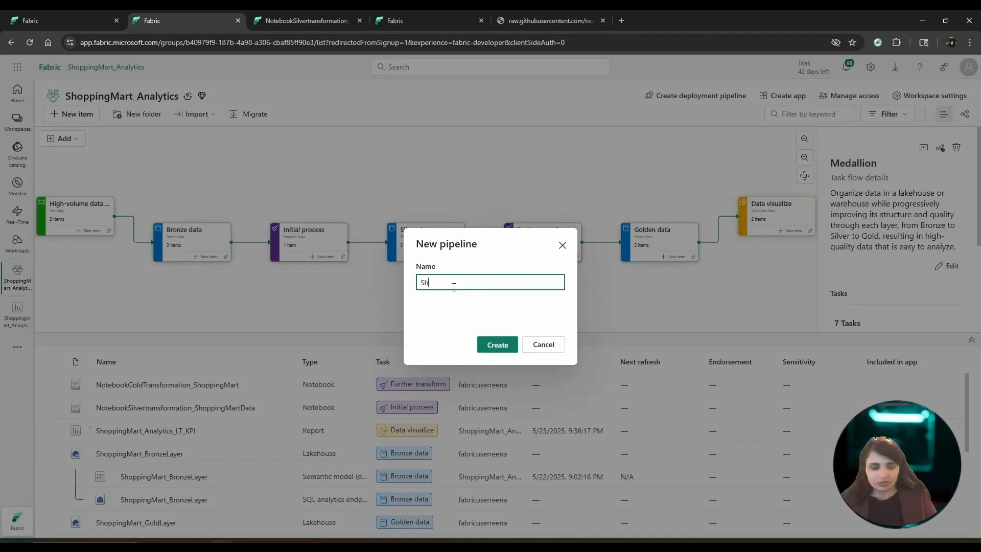
{"action": "type", "text": "oppinh"}
{"action": "key", "text": "BackSpace"}
{"action": "type", "text": "g"}
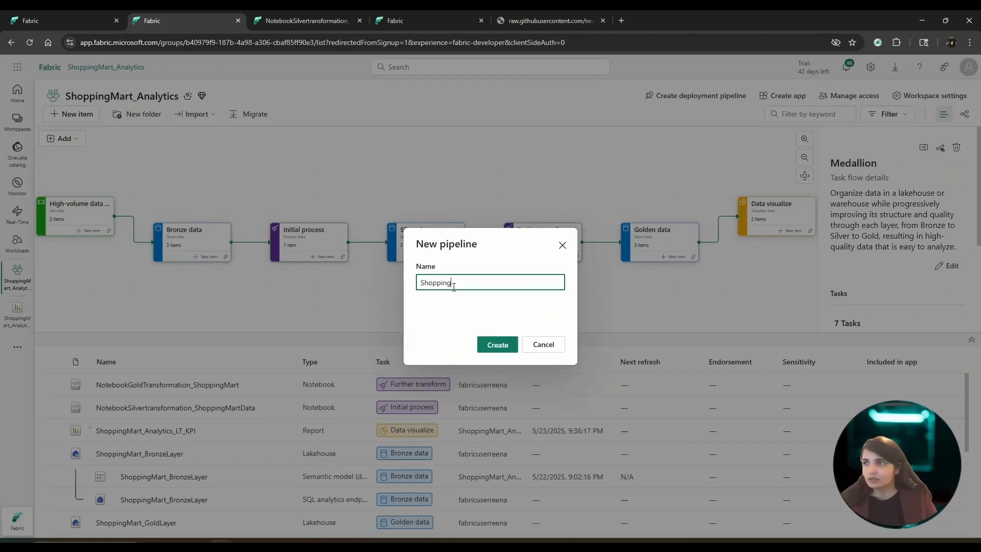
{"action": "type", "text": "Mart"}
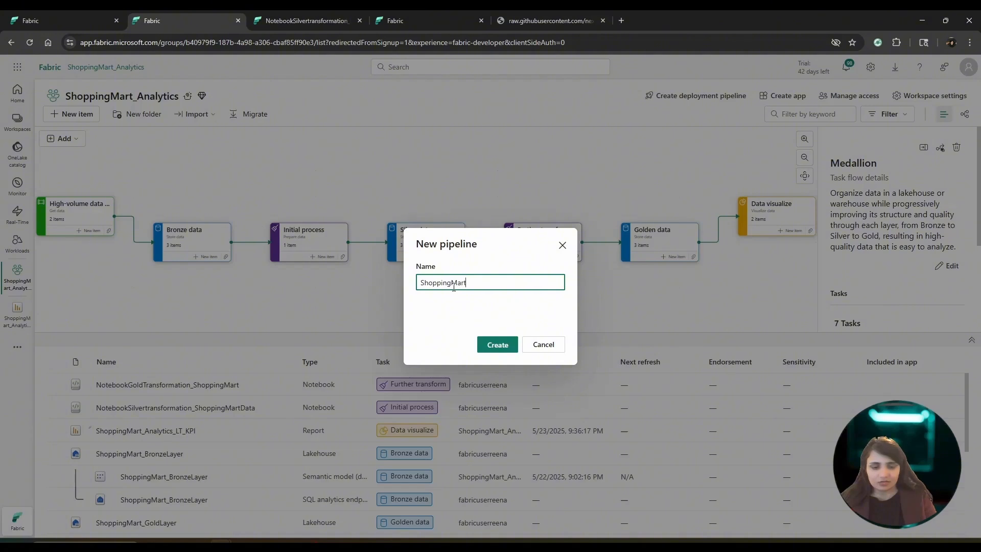
{"action": "type", "text": "_Master"}
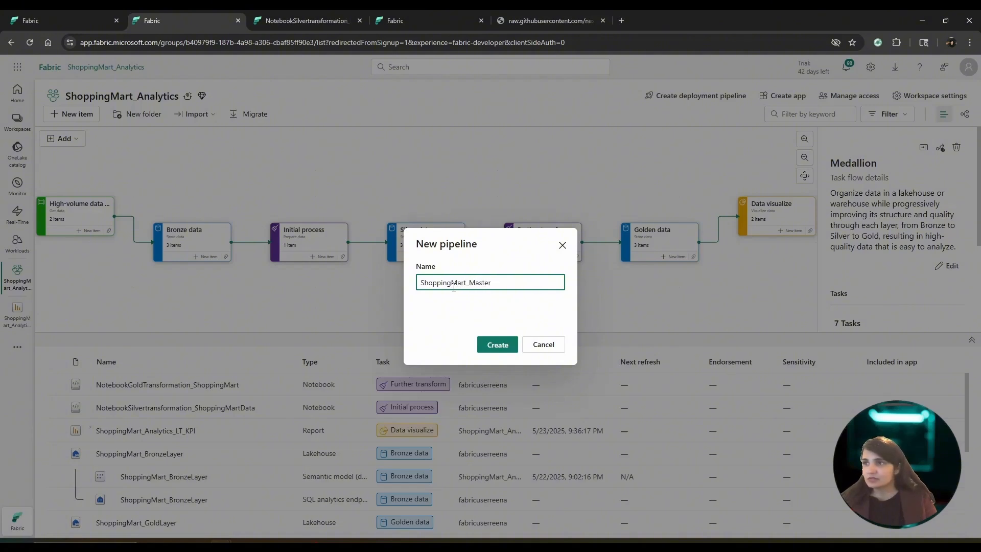
{"action": "type", "text": "Pipeli"}
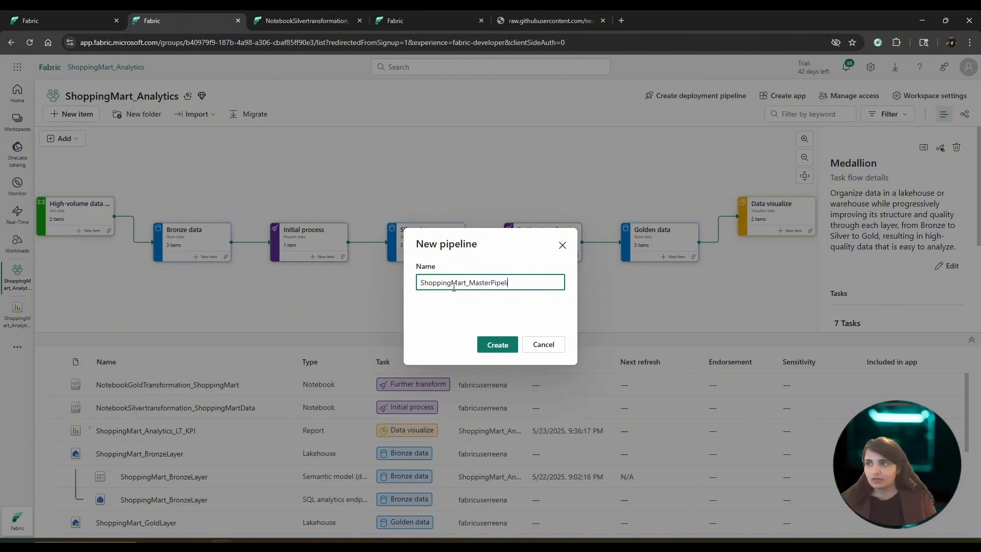
{"action": "type", "text": "ne"}
{"action": "left_click", "coordinate": [503, 347]}
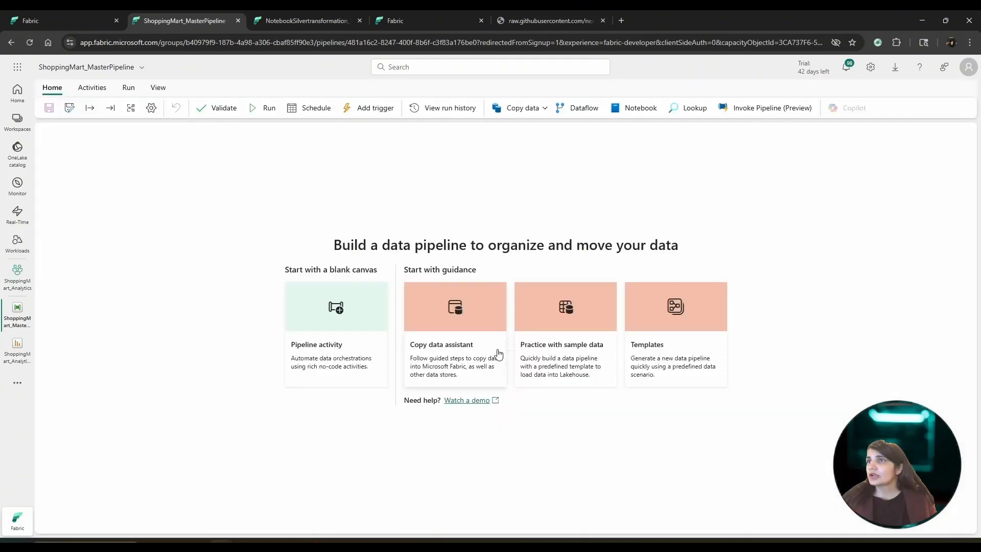
Add two Invoke Pipeline (Preview) activities, removing the surplus third one, and place them side by side higher on the canvas.
{"action": "left_click", "coordinate": [750, 108]}
{"action": "left_click", "coordinate": [750, 108]}
{"action": "left_click", "coordinate": [750, 108]}
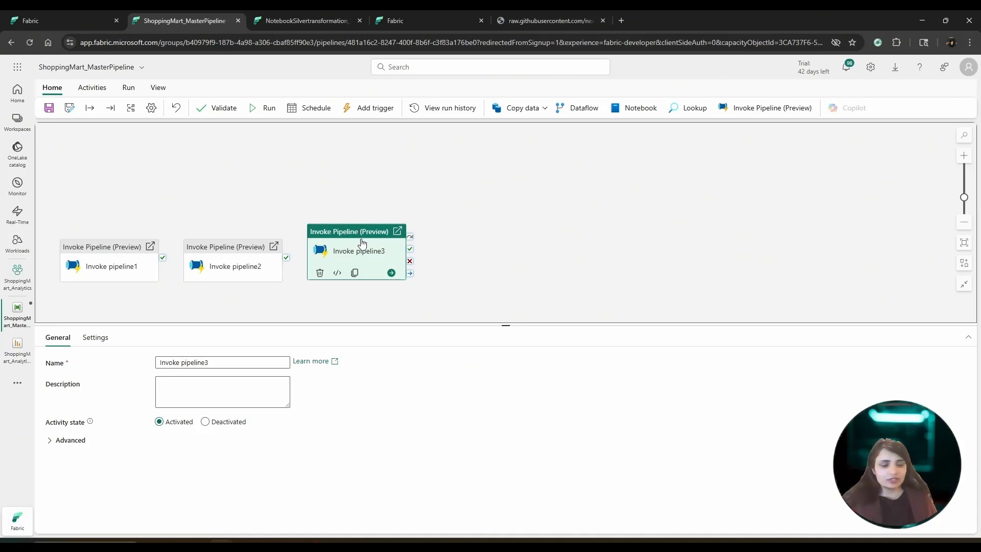
{"action": "key", "text": "Delete"}
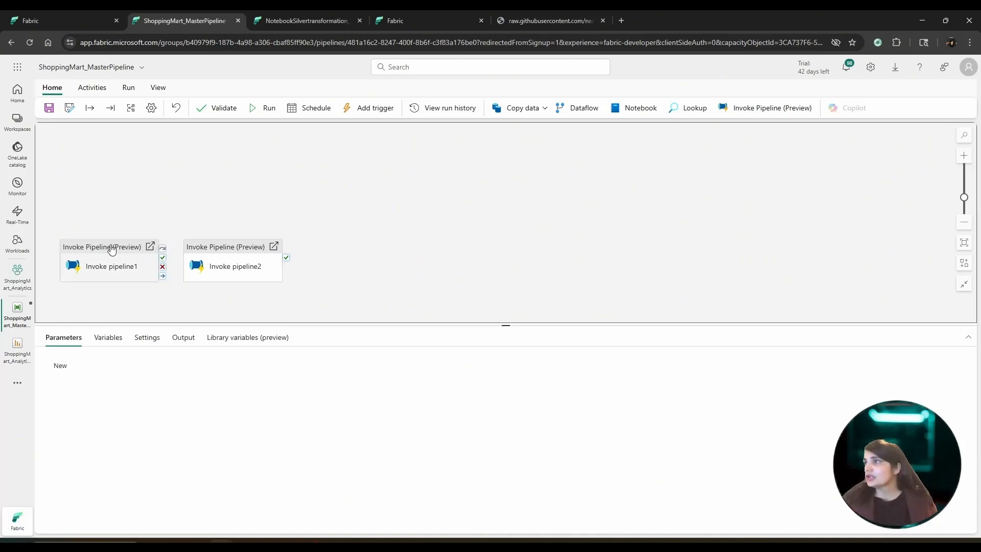
{"action": "left_click_drag", "start_coordinate": [114, 247], "coordinate": [124, 178]}
{"action": "left_click_drag", "start_coordinate": [210, 246], "coordinate": [243, 195]}
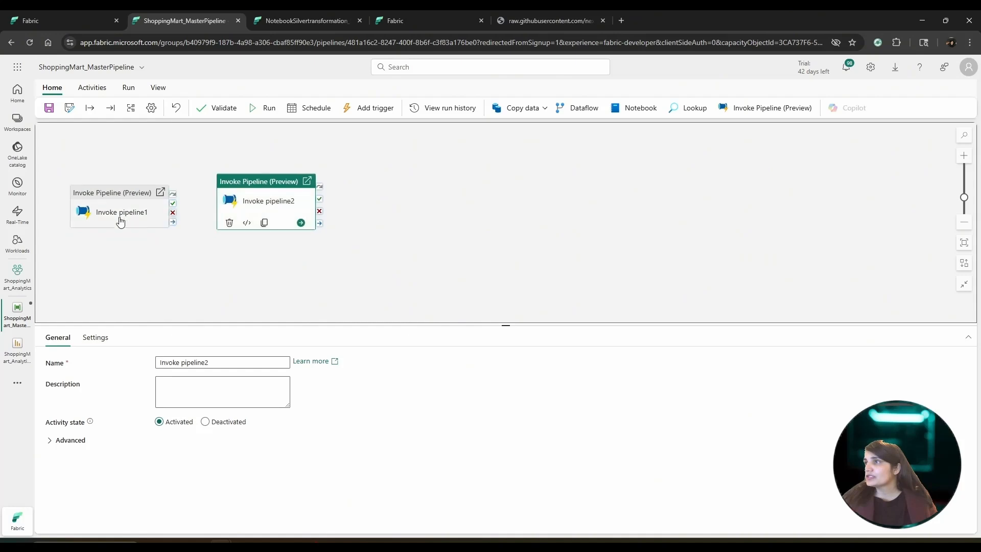
Rename the first Invoke Pipeline activity as Run_StructuredIngestDataPipeline.
{"action": "left_click", "coordinate": [115, 198]}
{"action": "left_click", "coordinate": [220, 364]}
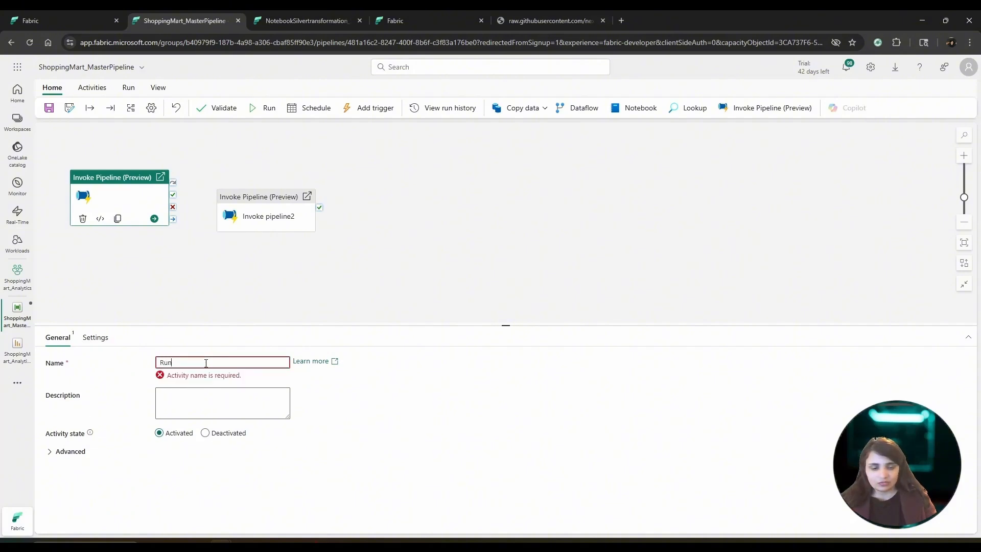
{"action": "type", "text": "_StructuredIngestPipeline"}
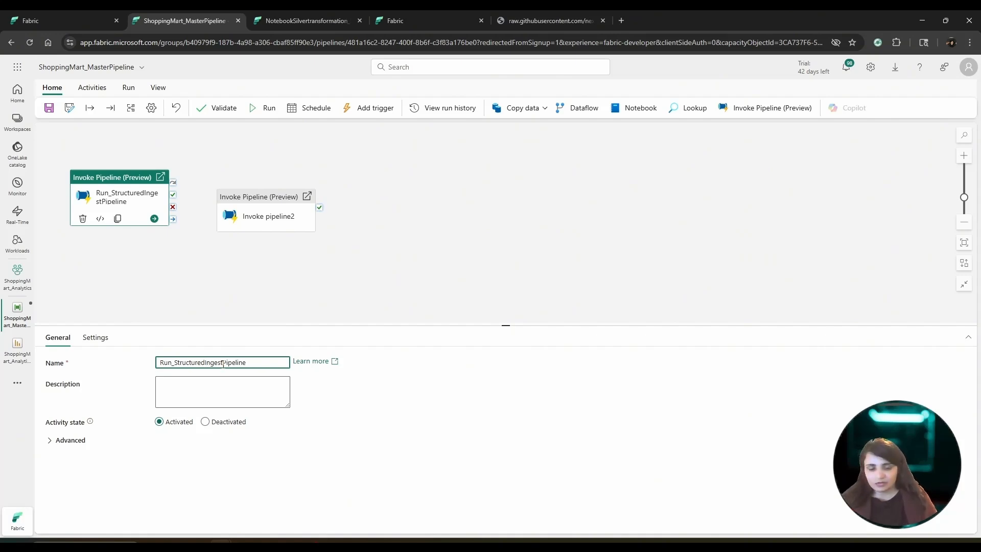
{"action": "left_click", "coordinate": [223, 363]}
{"action": "type", "text": "Data"}
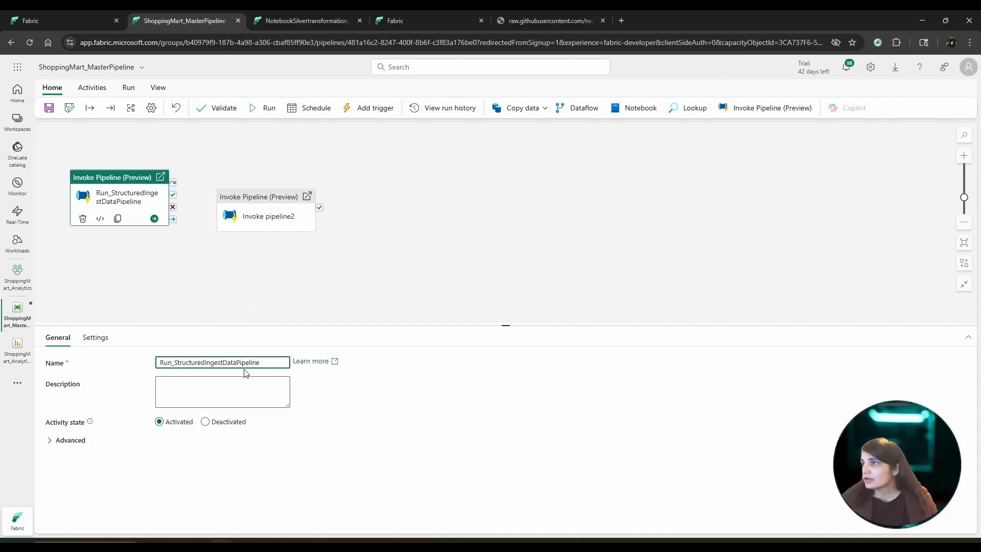
Rename the second Invoke Pipeline activity as Run_UnStructuredIngestDataPipeline, reusing the first activity's name with "Un" inserted.
{"action": "left_click_drag", "start_coordinate": [265, 366], "coordinate": [161, 364]}
{"action": "key", "text": "ctrl+c"}
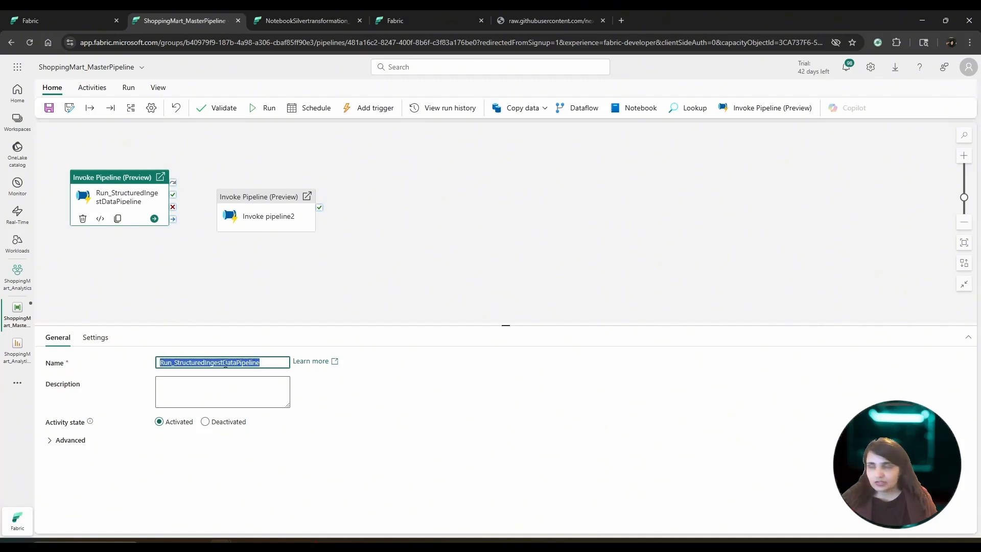
{"action": "left_click", "coordinate": [245, 209]}
{"action": "left_click_drag", "start_coordinate": [209, 363], "coordinate": [158, 364]}
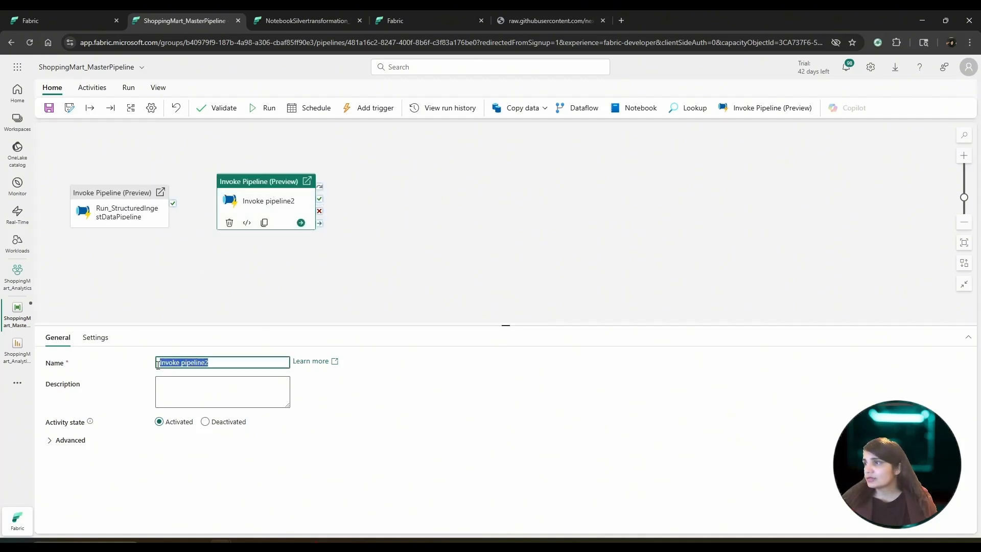
{"action": "key", "text": "ctrl+v"}
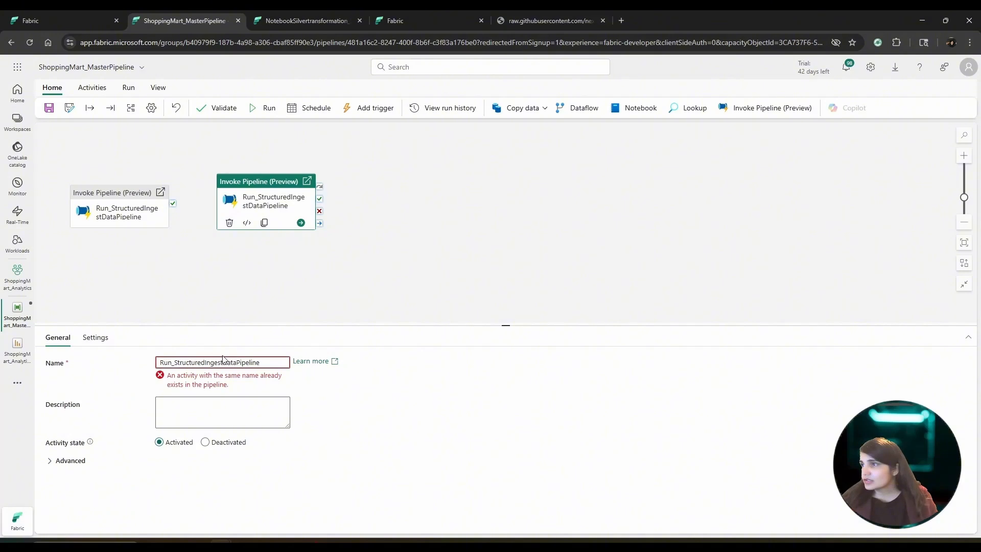
{"action": "left_click", "coordinate": [175, 363]}
{"action": "type", "text": "Un"}
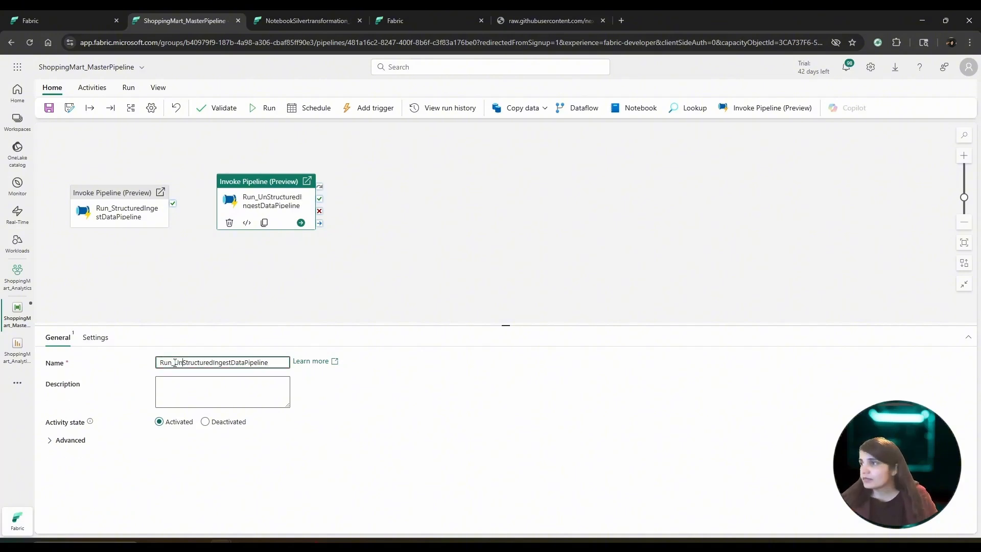
{"action": "left_click", "coordinate": [197, 308]}
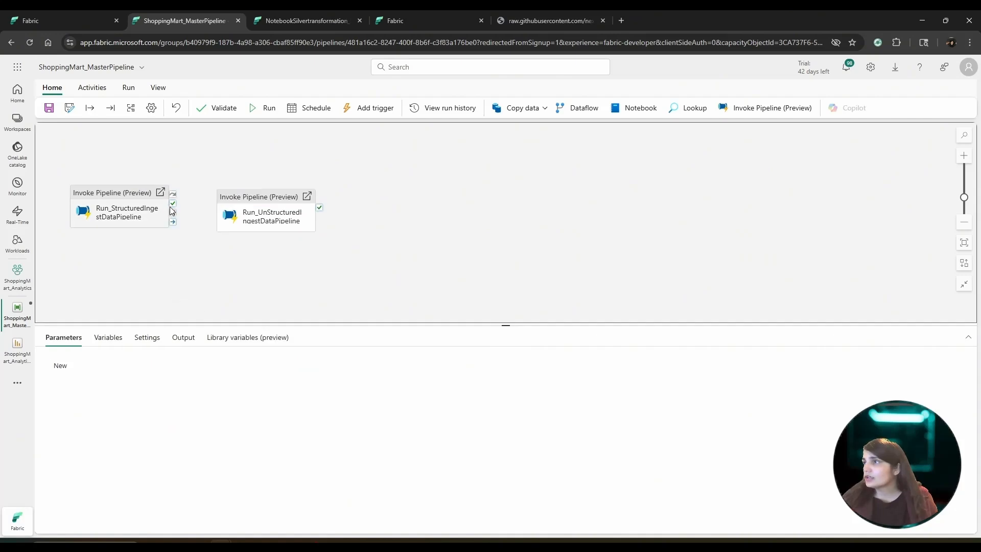
Set Run_StructuredIngestDataPipeline to use the existing FabricDataPipelines connection and invoke the ShoppingMart_StructuredDataIngest pipeline from the ShoppingMart_Analytics workspace.
{"action": "left_click", "coordinate": [135, 212]}
{"action": "left_click", "coordinate": [95, 337]}
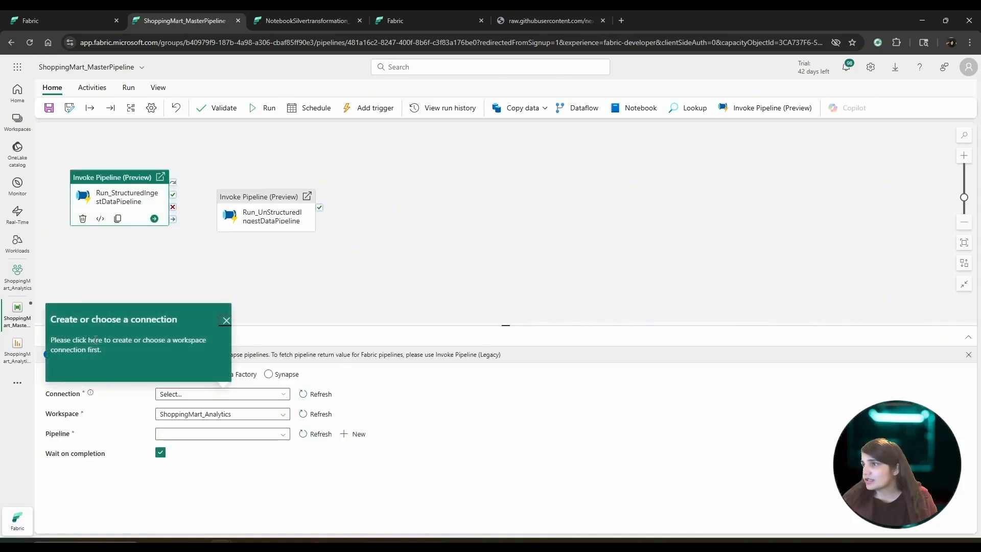
{"action": "left_click", "coordinate": [433, 420]}
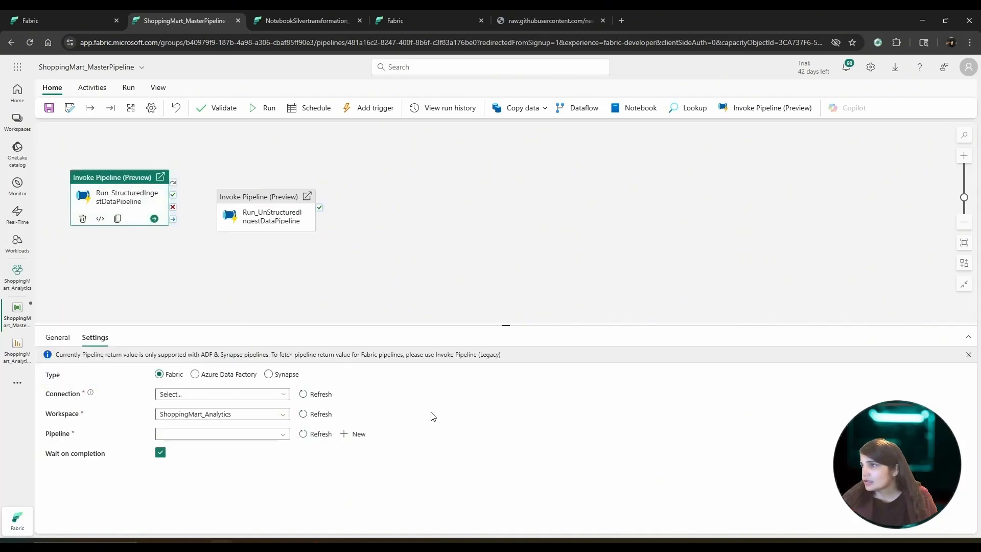
{"action": "left_click", "coordinate": [283, 398]}
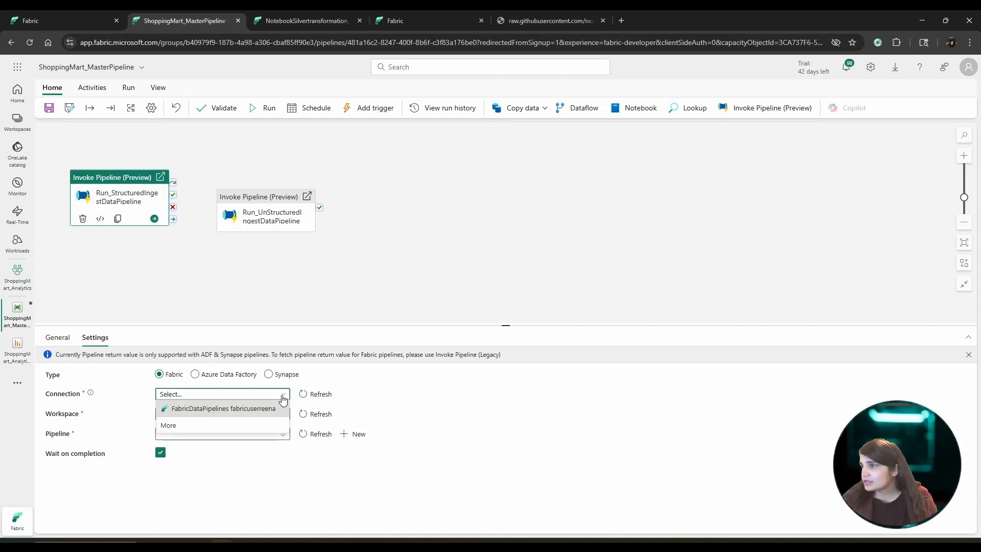
{"action": "left_click", "coordinate": [185, 411]}
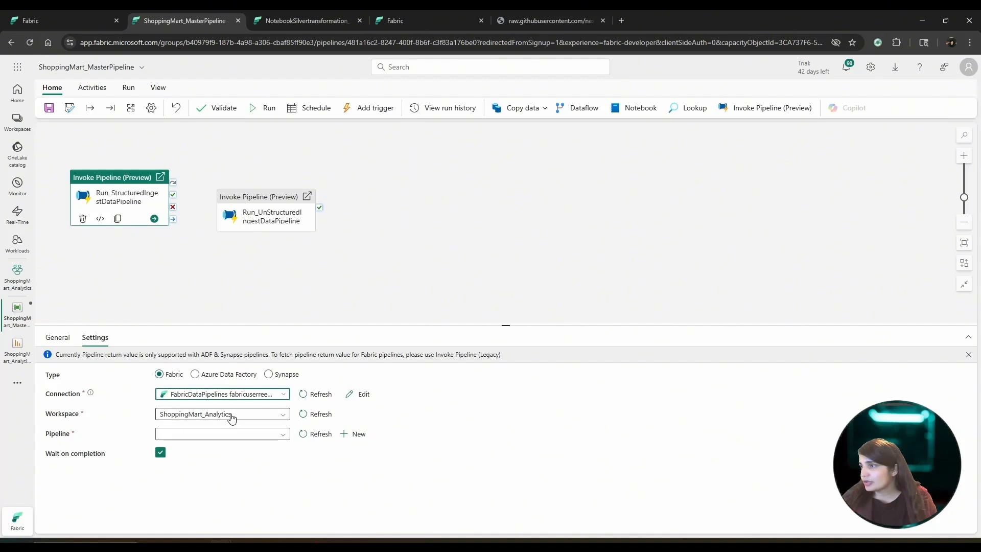
{"action": "left_click", "coordinate": [279, 435]}
{"action": "left_click", "coordinate": [230, 448]}
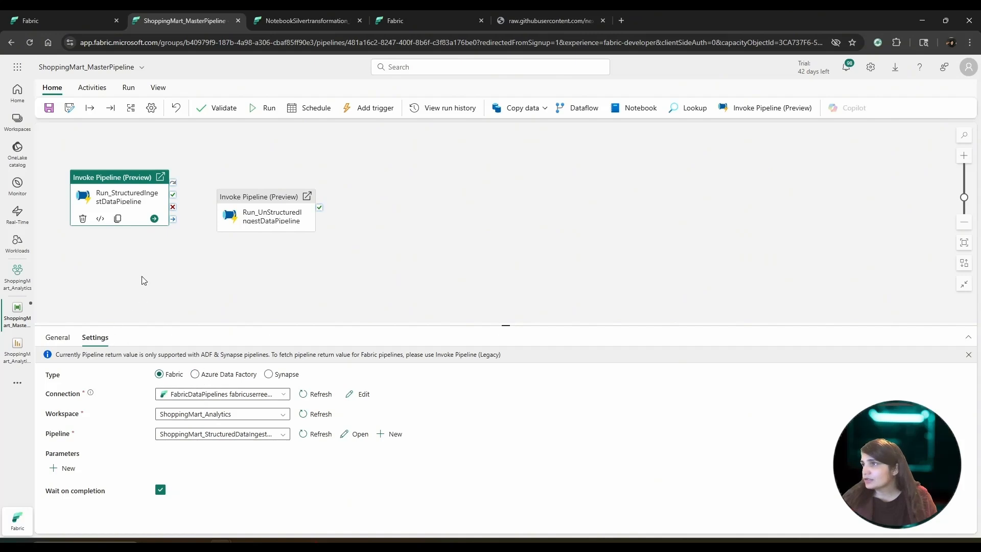
Link the structured activity on success to the unstructured one, and set the latter to invoke the ShoppingMart_UnStructuredDataIngest pipeline through the FabricDataPipelines connection.
{"action": "left_click", "coordinate": [195, 194]}
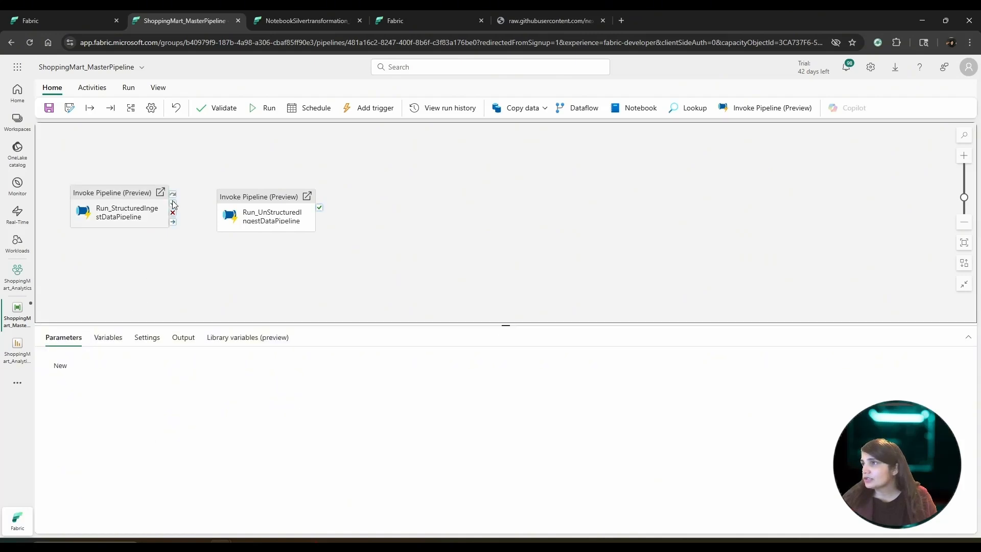
{"action": "left_click_drag", "start_coordinate": [173, 203], "coordinate": [221, 214]}
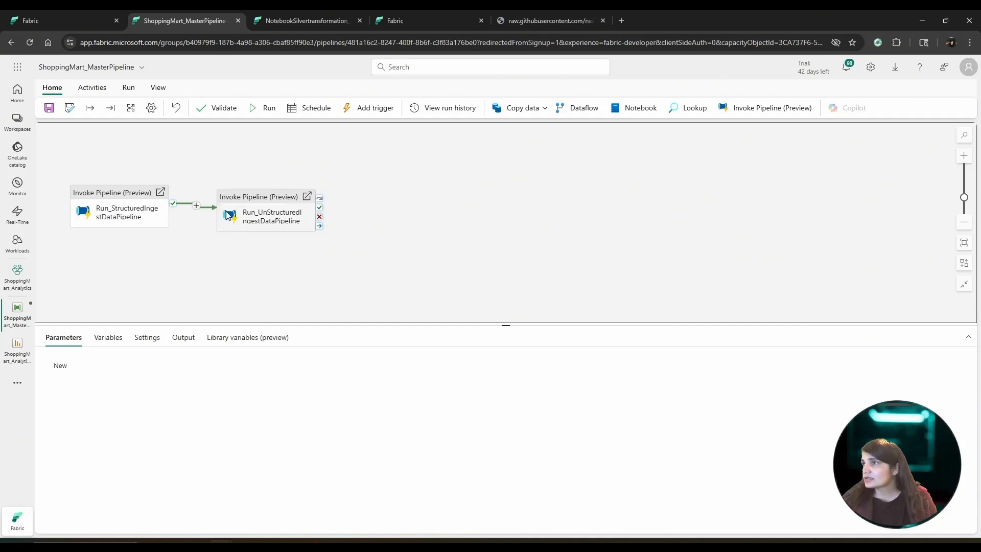
{"action": "left_click", "coordinate": [252, 200]}
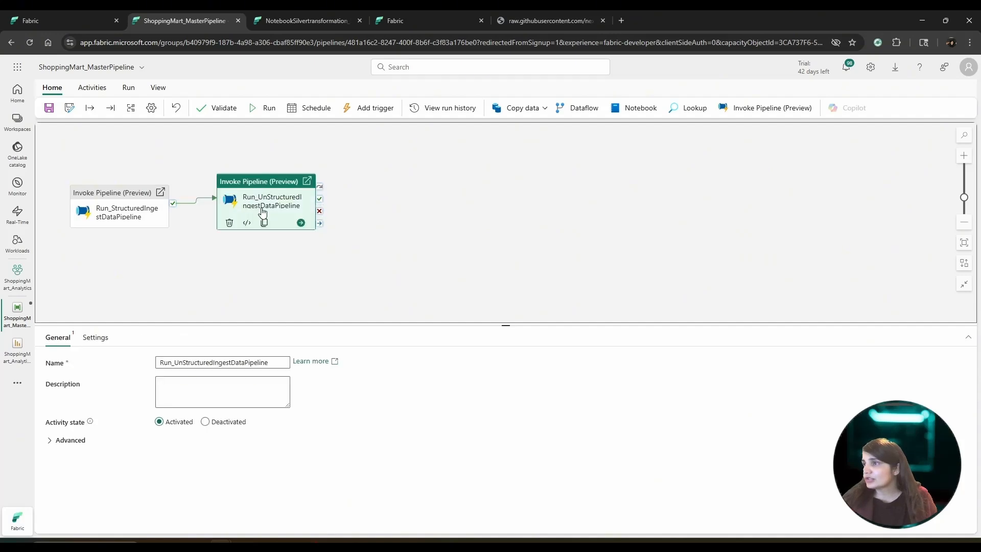
{"action": "left_click", "coordinate": [93, 339]}
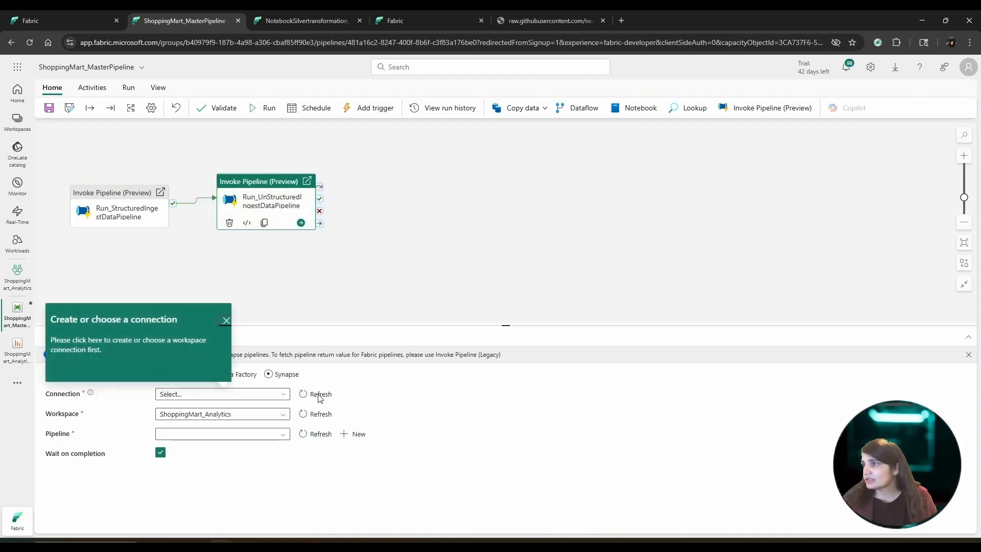
{"action": "left_click", "coordinate": [284, 398]}
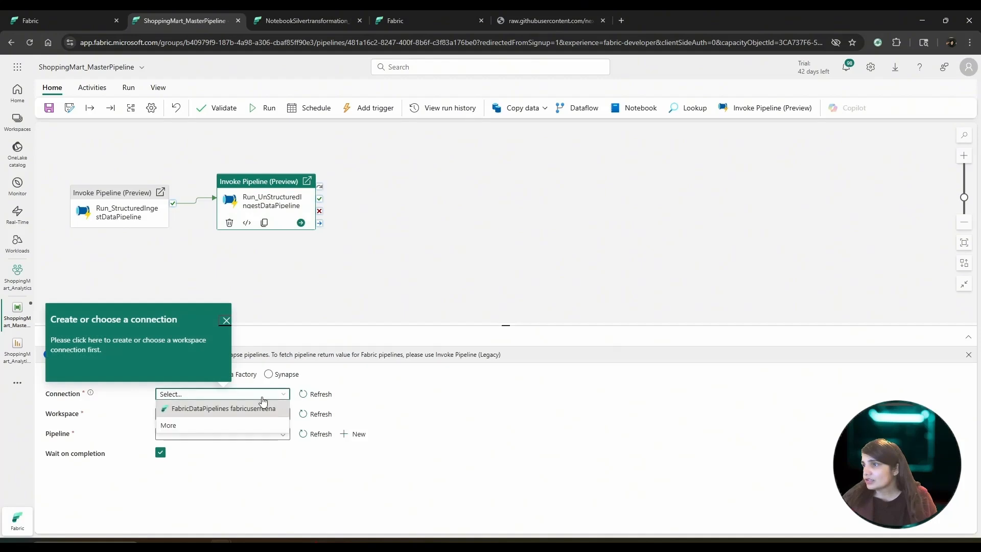
{"action": "left_click", "coordinate": [223, 409]}
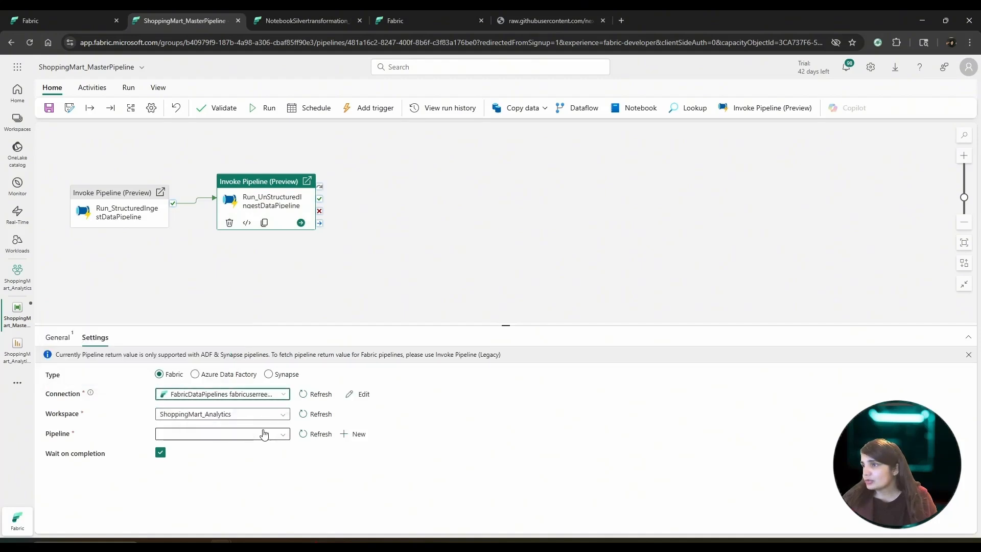
{"action": "left_click", "coordinate": [266, 434]}
{"action": "left_click", "coordinate": [212, 464]}
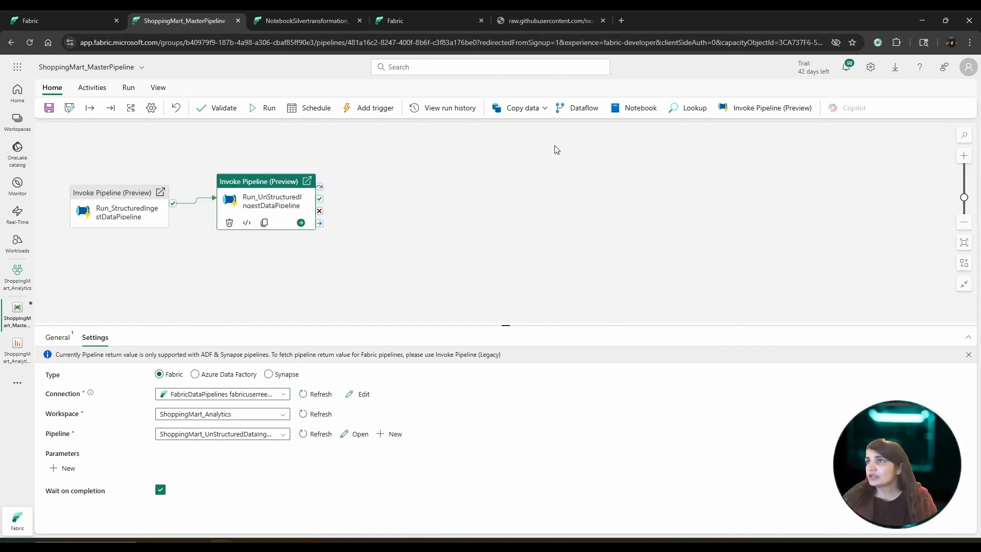
Look through the available activities and add two Notebook activities to the master pipeline.
{"action": "left_click", "coordinate": [92, 88]}
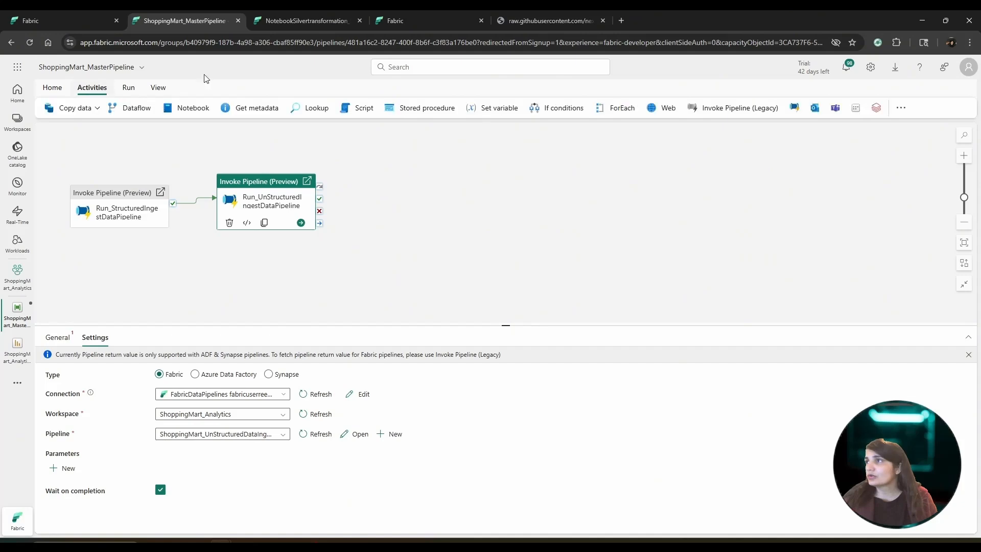
{"action": "left_click", "coordinate": [902, 108]}
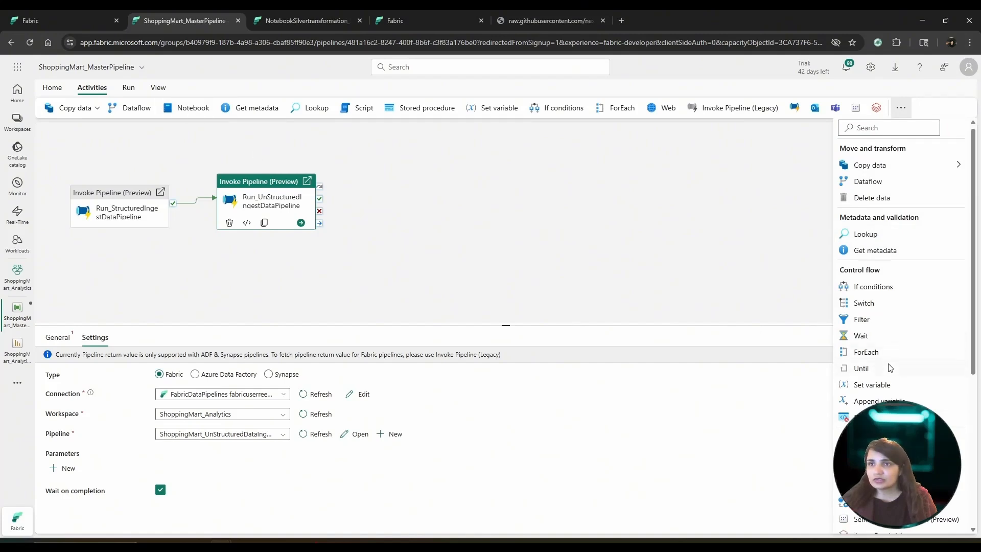
{"action": "scroll", "coordinate": [890, 367], "scroll_direction": "down", "scroll_amount": 4}
{"action": "scroll", "coordinate": [890, 368], "scroll_direction": "up", "scroll_amount": 5}
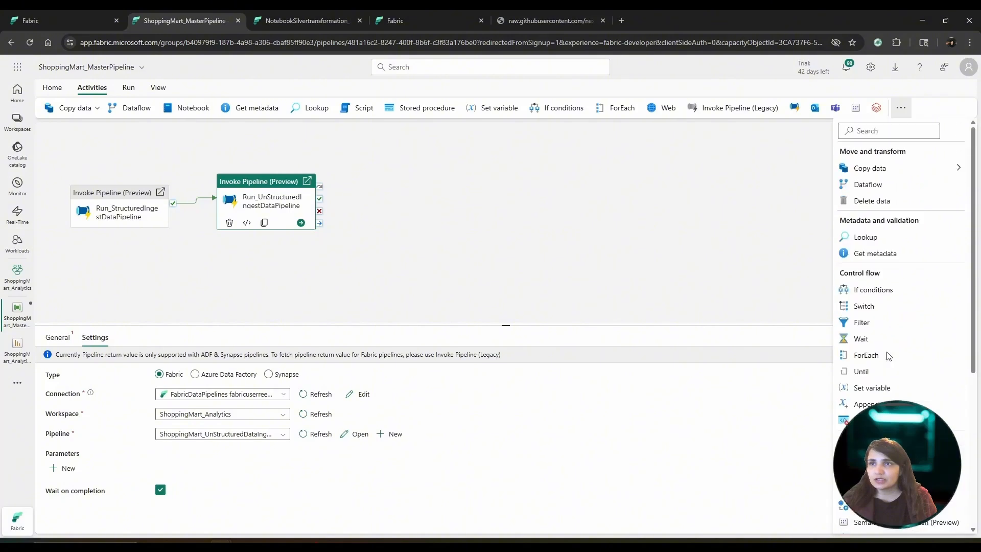
{"action": "scroll", "coordinate": [881, 360], "scroll_direction": "down", "scroll_amount": 5}
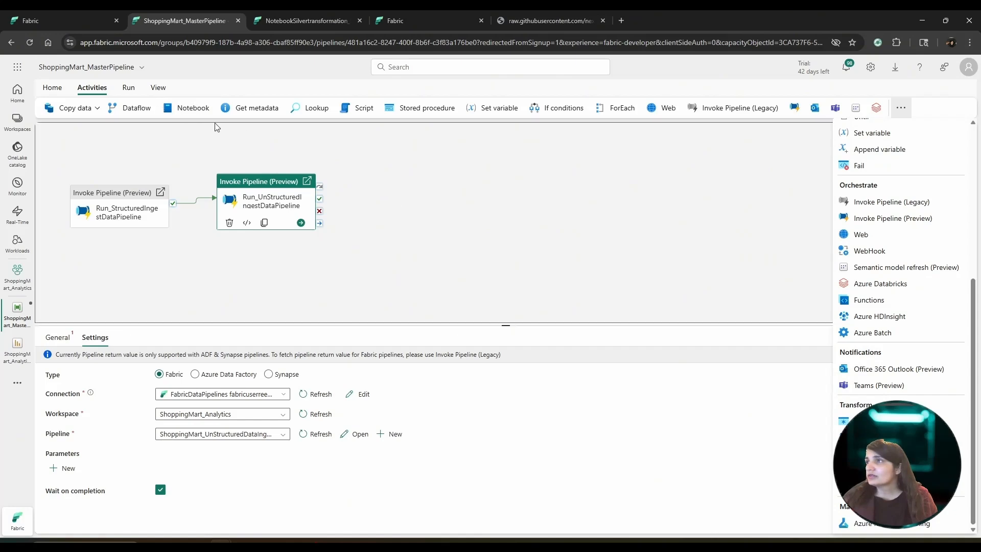
{"action": "left_click", "coordinate": [194, 114]}
{"action": "left_click", "coordinate": [188, 109]}
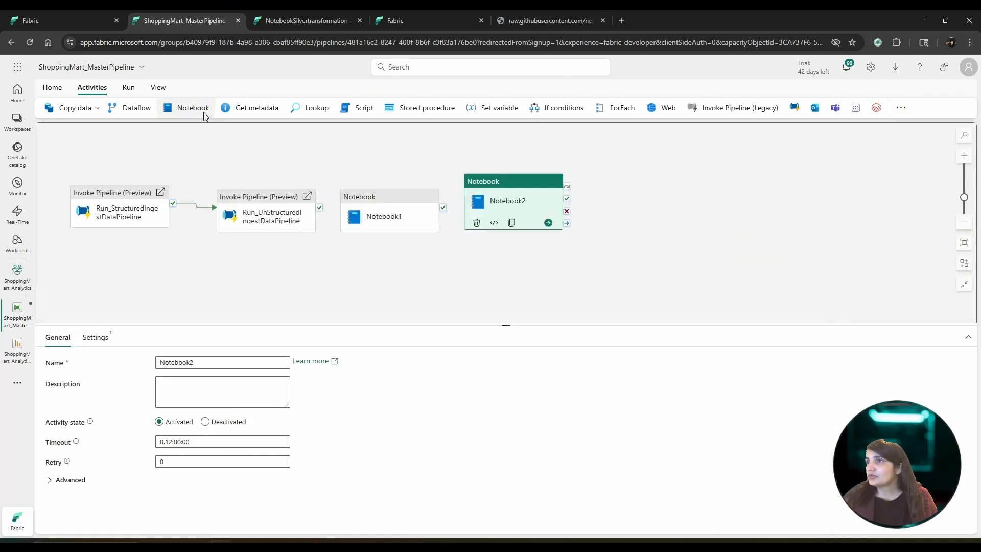
Rename the first Notebook activity as Notebook_SilverLayerTransforamtions.
{"action": "left_click", "coordinate": [378, 217]}
{"action": "left_click", "coordinate": [208, 364]}
{"action": "key", "text": "BackSpace"}
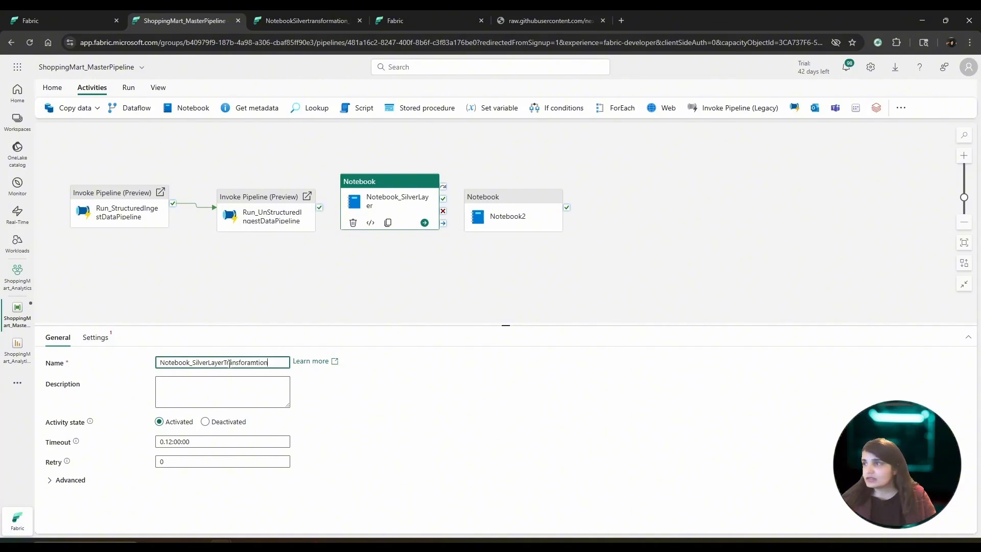
{"action": "type", "text": "s"}
{"action": "left_click", "coordinate": [430, 289]}
Rename the second Notebook activity as Notebook_GoldLayer_Transformations.
{"action": "left_click", "coordinate": [491, 214]}
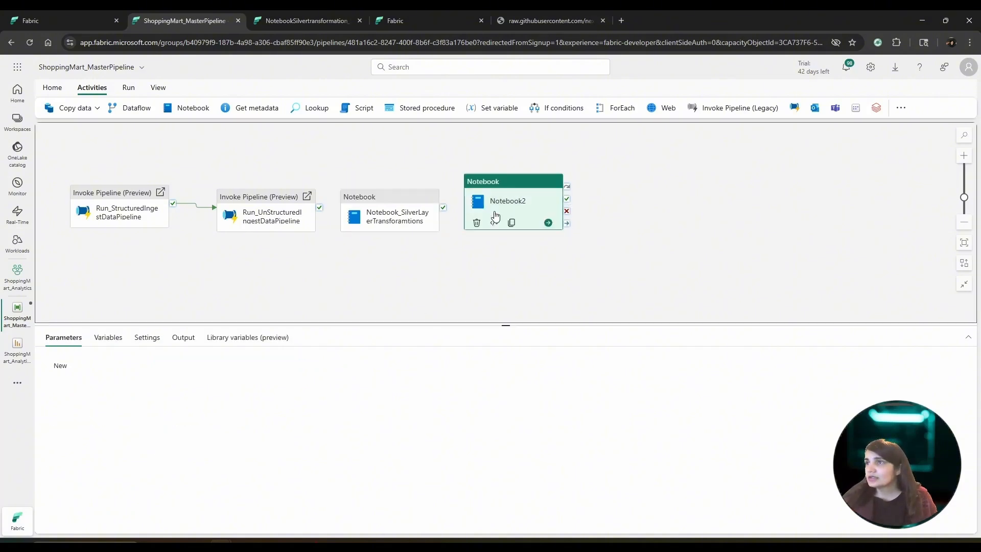
{"action": "left_click", "coordinate": [206, 361]}
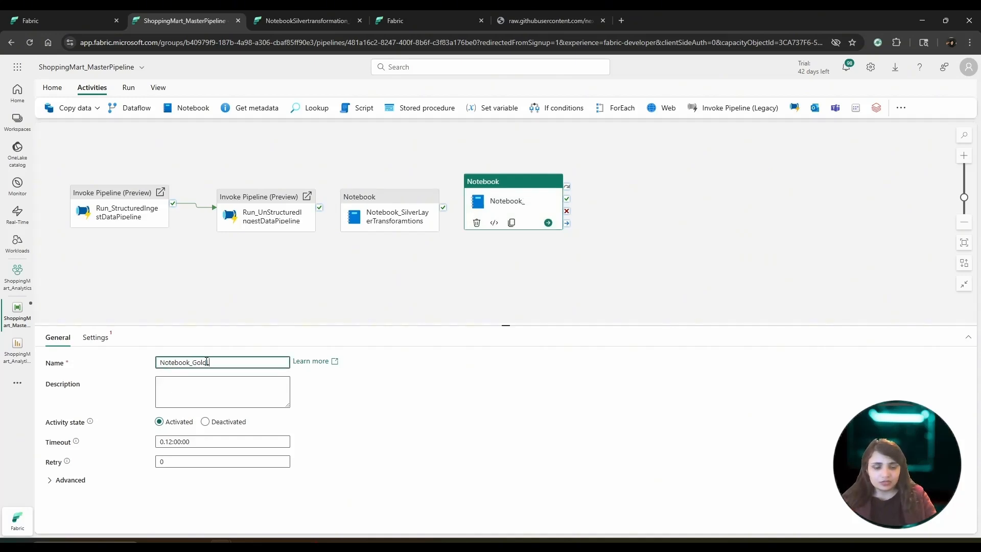
{"action": "type", "text": "_GoldLayer_Tr"}
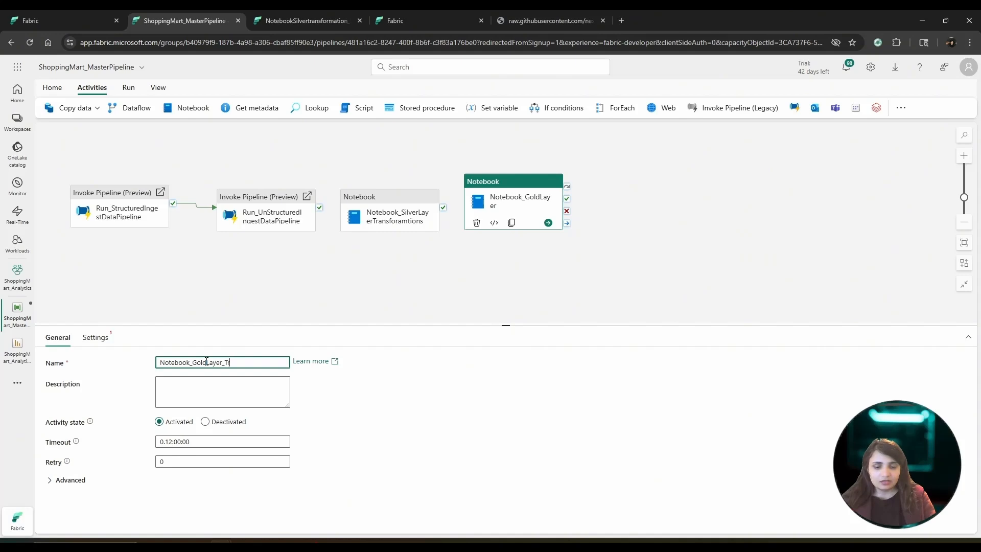
{"action": "type", "text": "ansformations"}
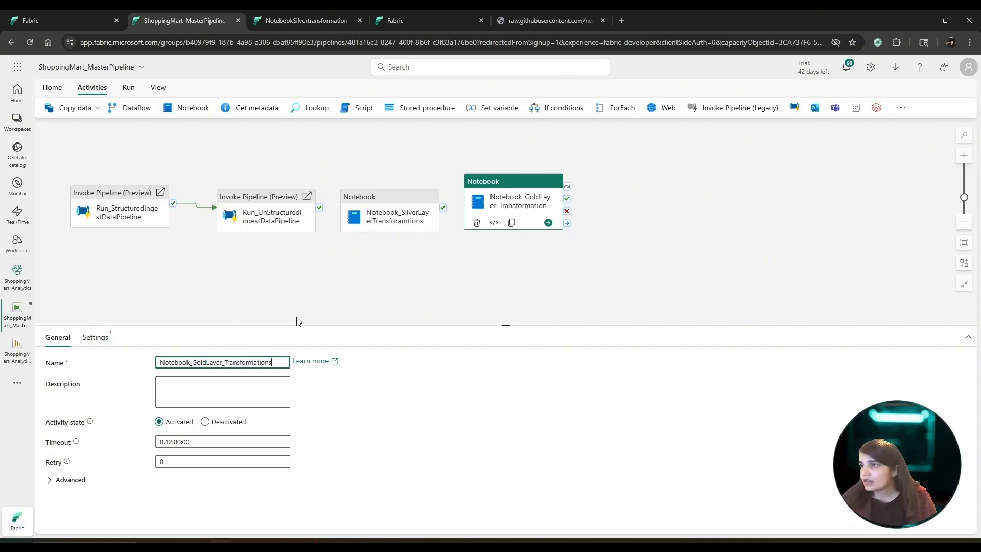
{"action": "left_click", "coordinate": [346, 311]}
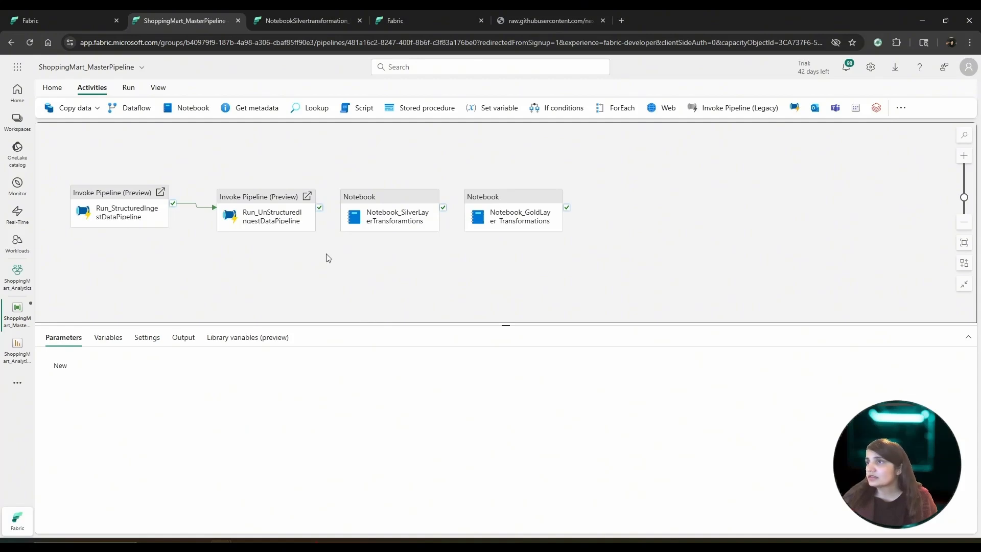
Space the two Notebook activities farther apart and link Run_UnStructuredIngestDataPipeline on success to the silver layer notebook activity.
{"action": "mouse_move", "coordinate": [317, 228]}
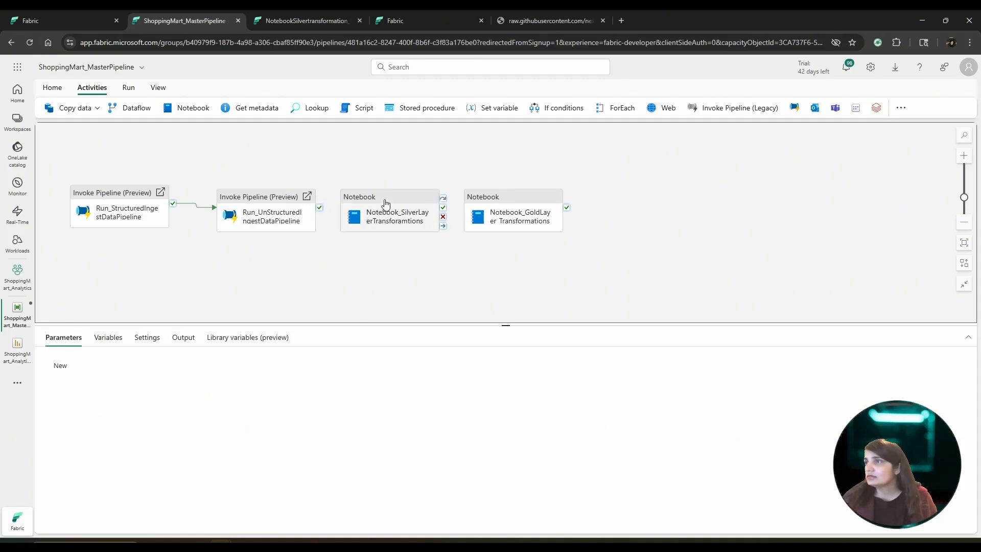
{"action": "left_click_drag", "start_coordinate": [383, 204], "coordinate": [401, 183]}
{"action": "left_click_drag", "start_coordinate": [492, 205], "coordinate": [529, 187]}
{"action": "mouse_move", "coordinate": [320, 209]}
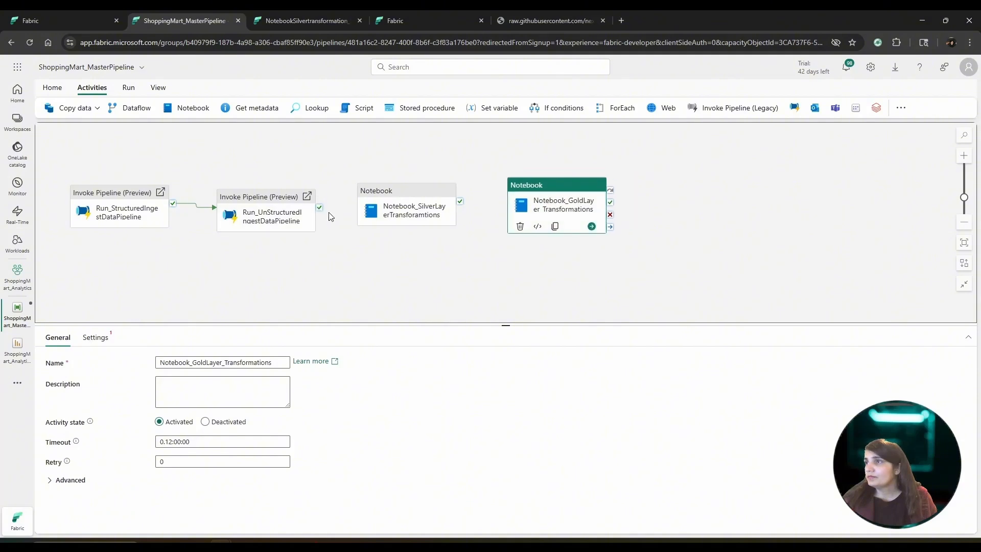
{"action": "left_click_drag", "start_coordinate": [320, 209], "coordinate": [388, 207]}
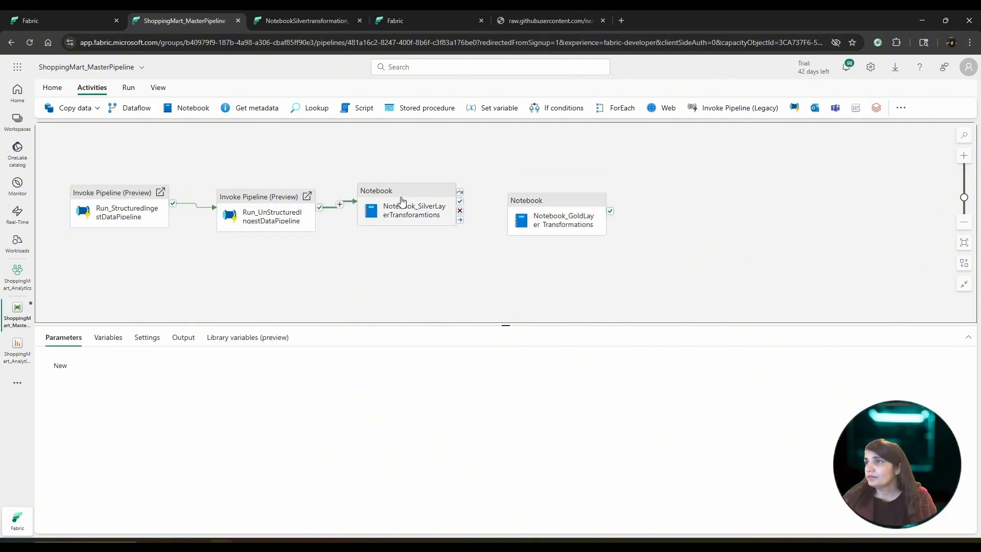
Assign the NotebookSilvertransformation notebook to the silver layer activity and link that activity on success to the gold layer activity.
{"action": "left_click", "coordinate": [403, 205]}
{"action": "left_click", "coordinate": [94, 338]}
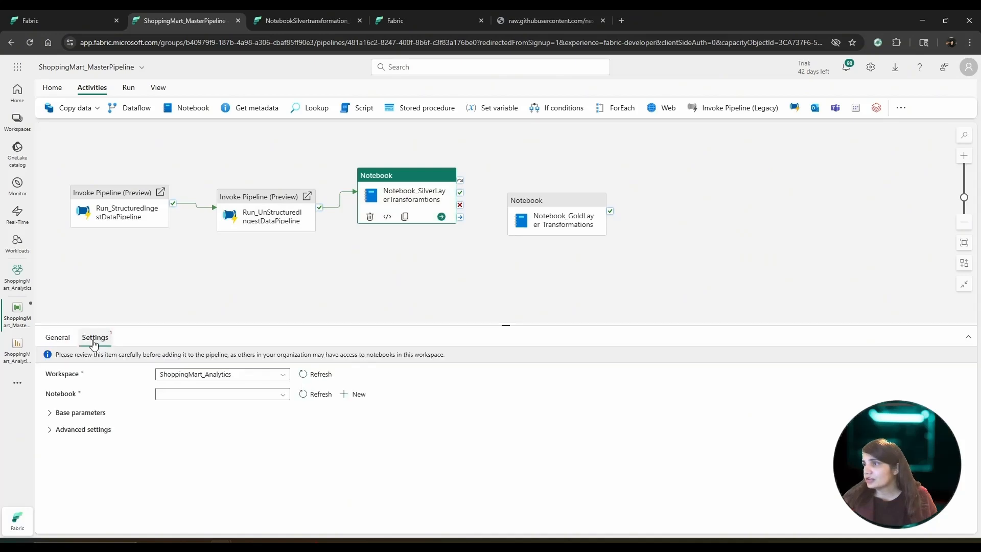
{"action": "left_click", "coordinate": [275, 397]}
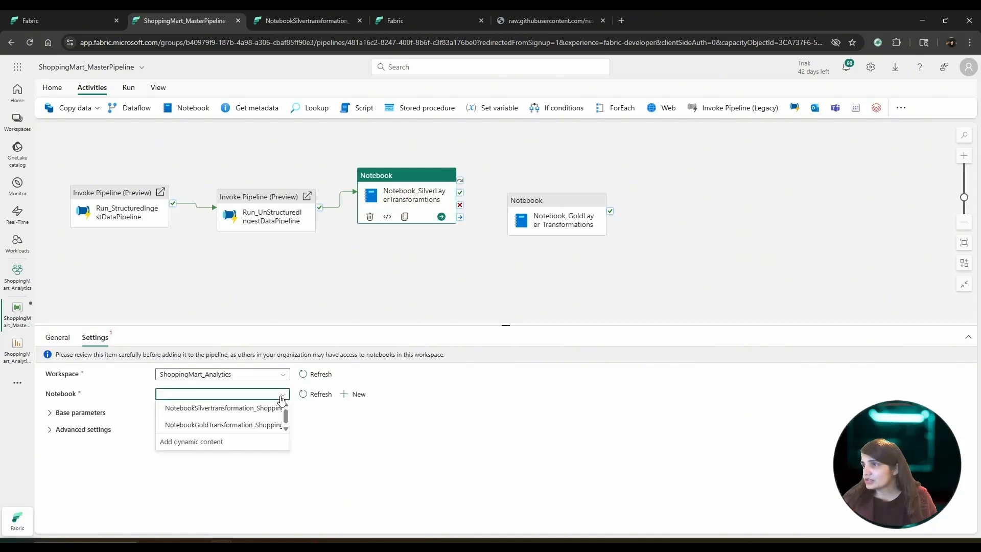
{"action": "left_click", "coordinate": [226, 409]}
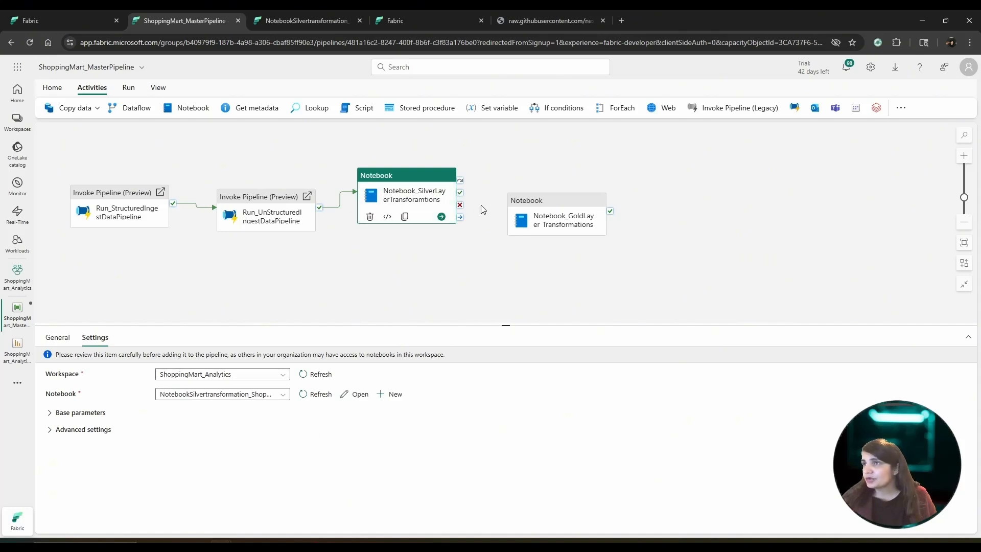
{"action": "left_click_drag", "start_coordinate": [459, 193], "coordinate": [495, 198]}
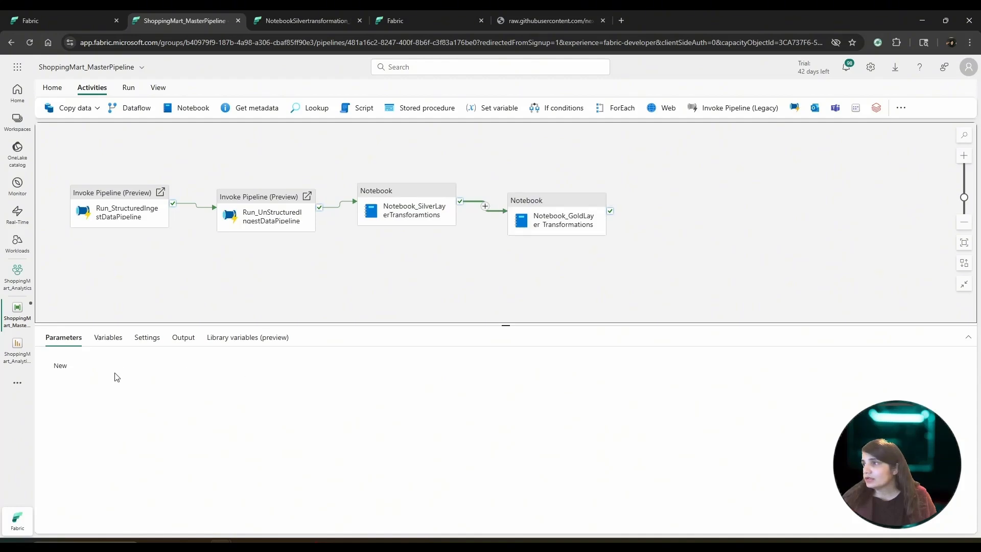
Assign the NotebookGoldTransformation notebook from the ShoppingMart_Analytics workspace to the Notebook_GoldLayer_Transformations activity.
{"action": "left_click_drag", "start_coordinate": [539, 220], "coordinate": [539, 205]}
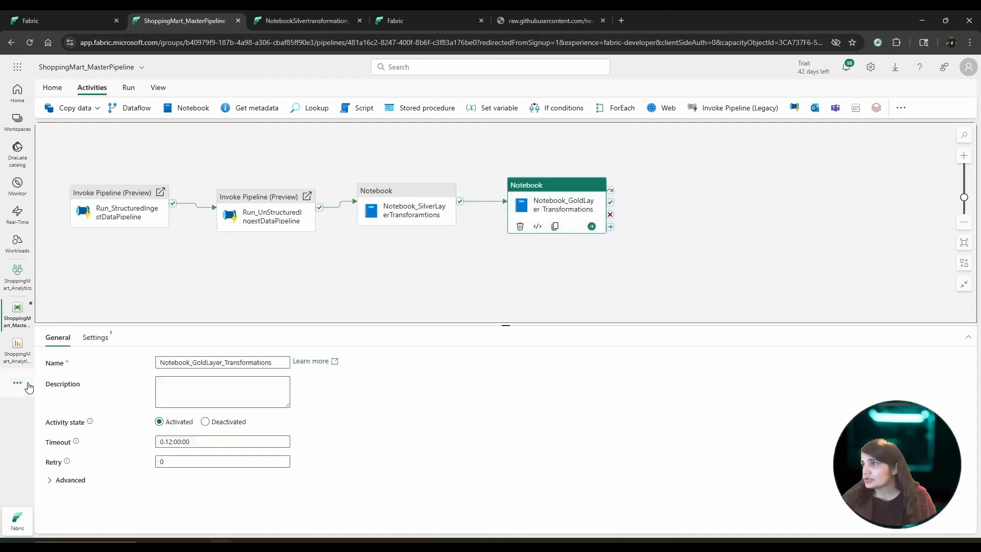
{"action": "left_click", "coordinate": [95, 337]}
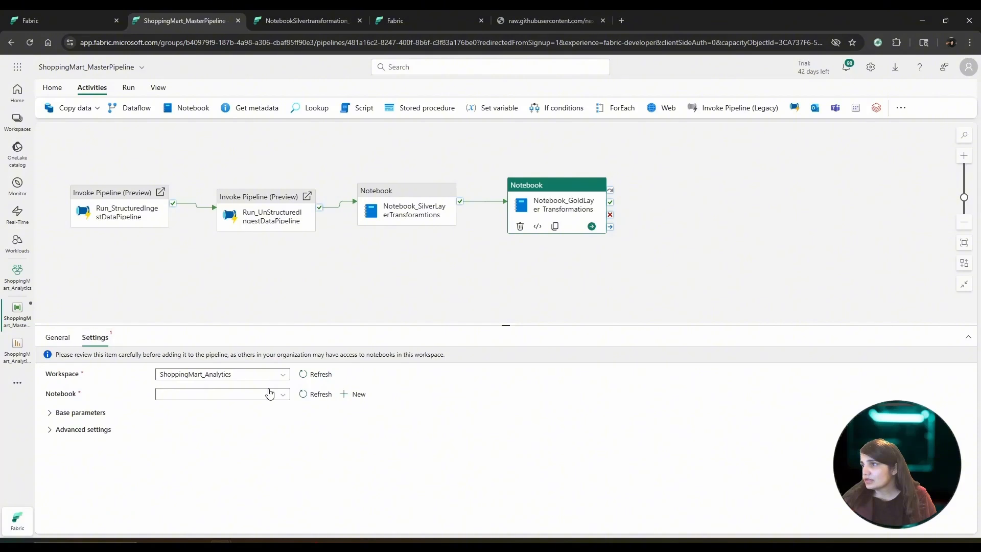
{"action": "left_click", "coordinate": [282, 394]}
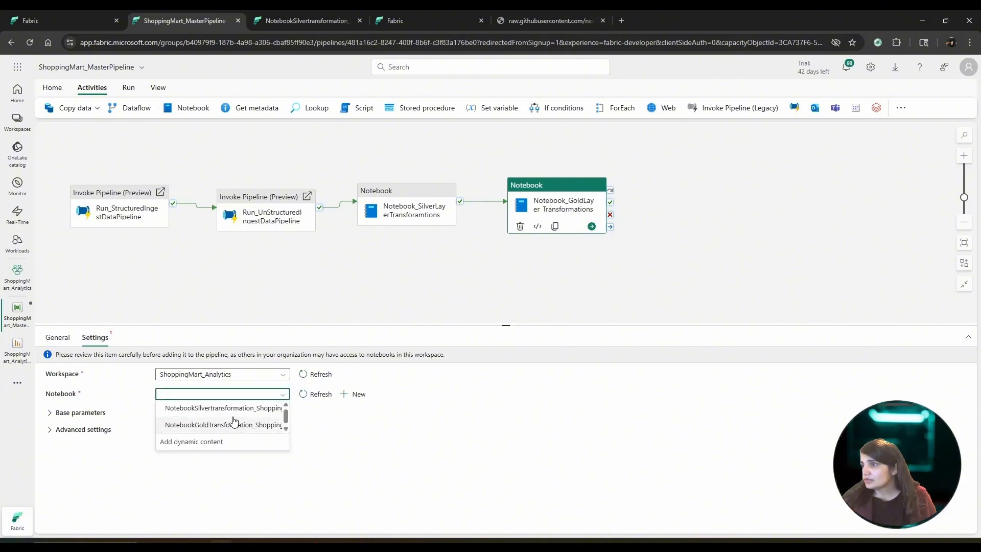
{"action": "left_click", "coordinate": [238, 425]}
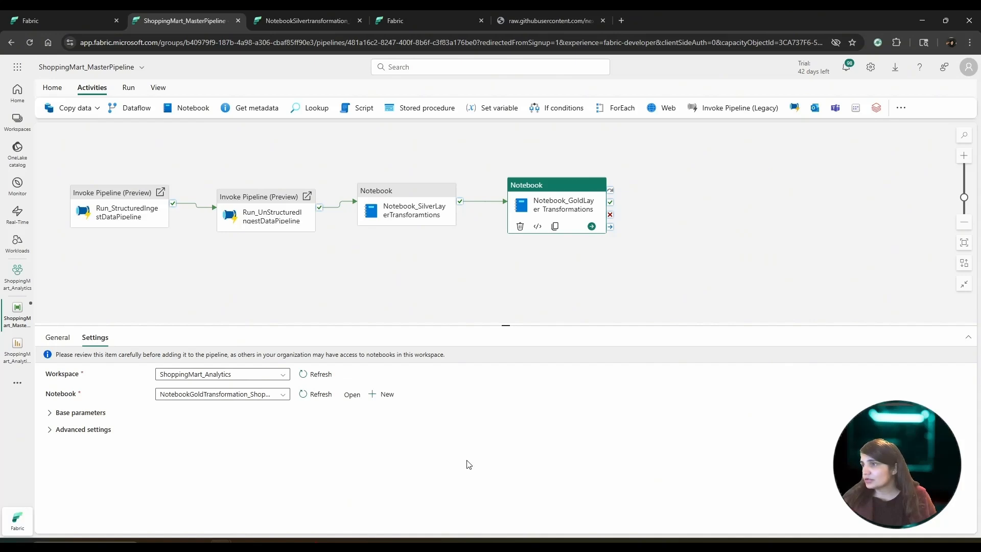
{"action": "left_click", "coordinate": [369, 290]}
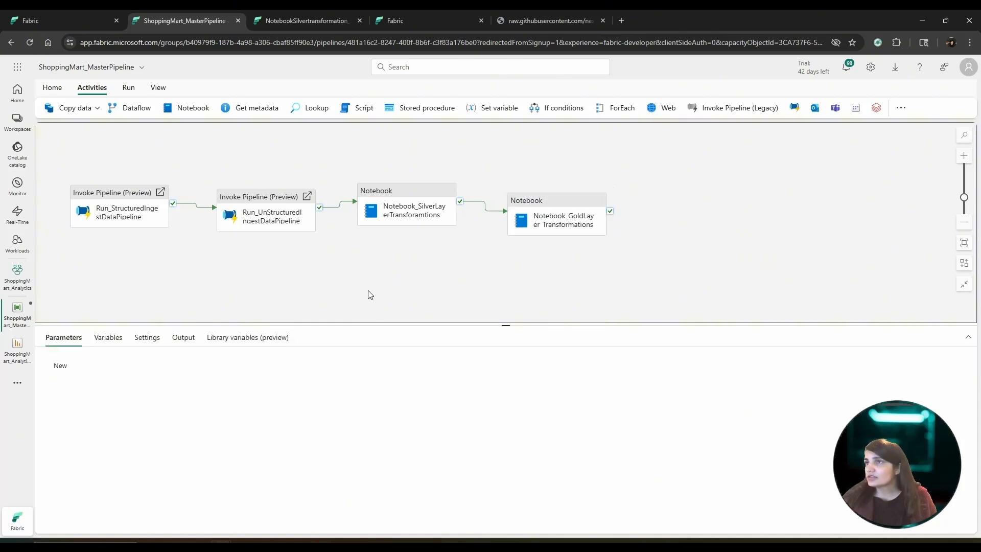
Validate the master pipeline, then save and run it.
{"action": "left_click", "coordinate": [58, 89]}
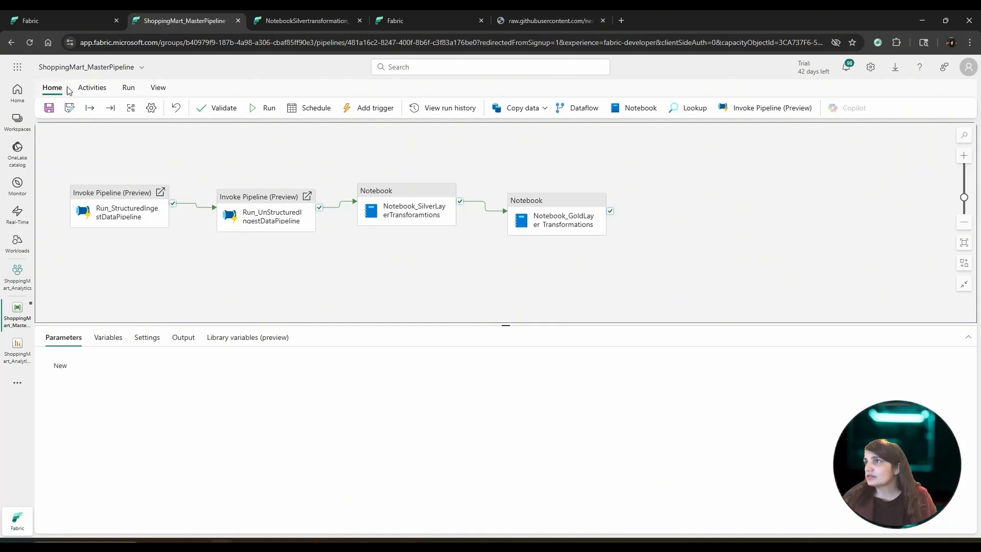
{"action": "left_click", "coordinate": [214, 108]}
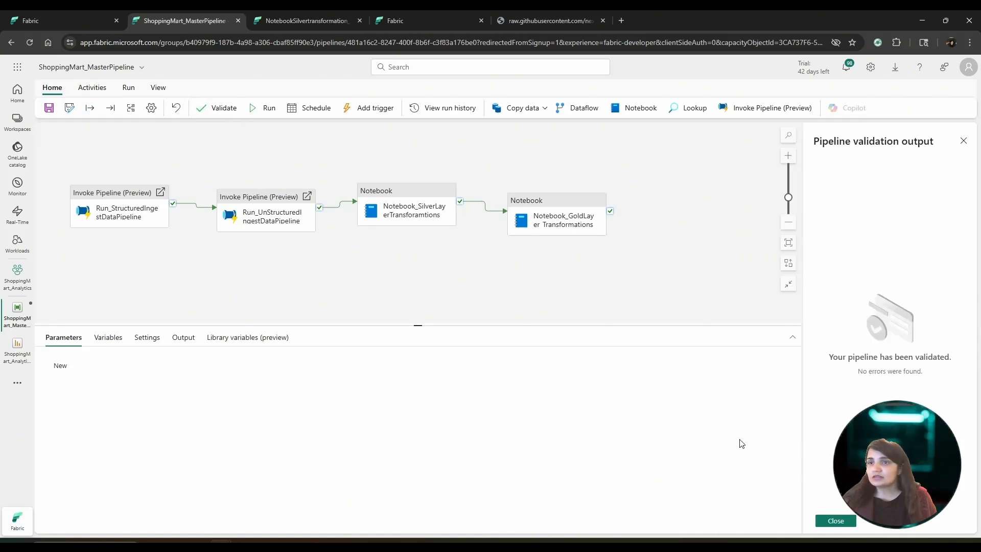
{"action": "left_click", "coordinate": [828, 519]}
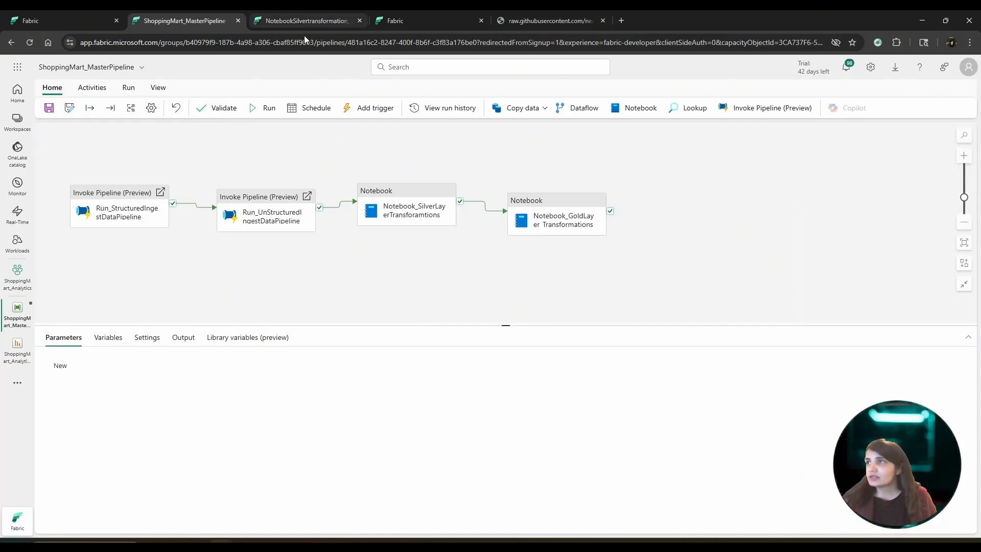
{"action": "left_click", "coordinate": [266, 108]}
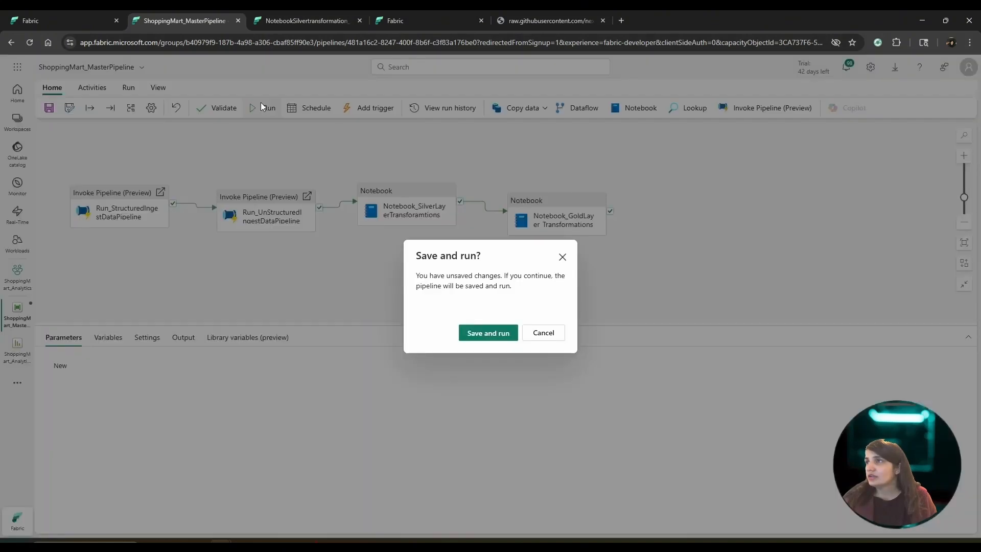
{"action": "left_click", "coordinate": [489, 334]}
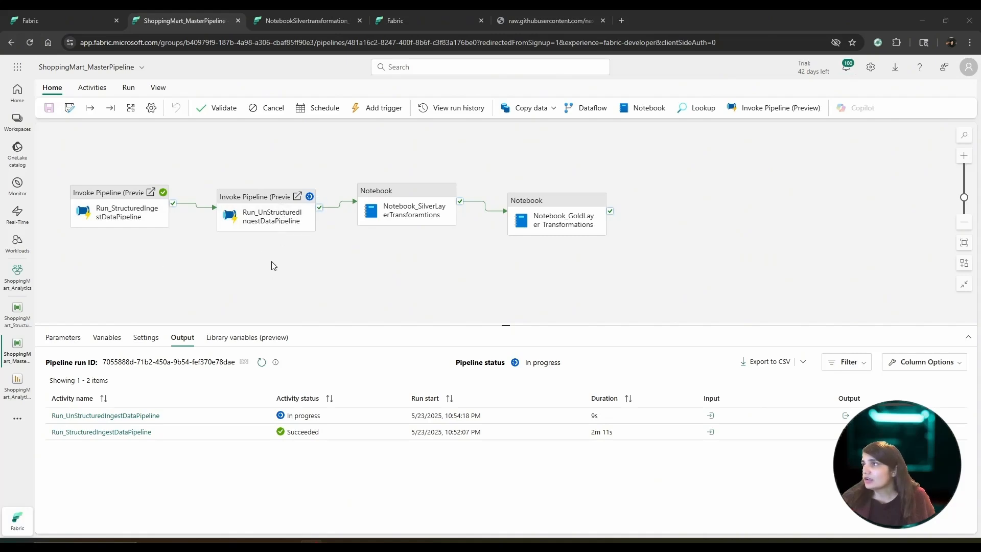
Open the ShoppingMart_BronzeLayer lakehouse from the ShoppingMart_Analytics workspace, widen its explorer to show full folder names, and refresh the files.
{"action": "left_click", "coordinate": [21, 128]}
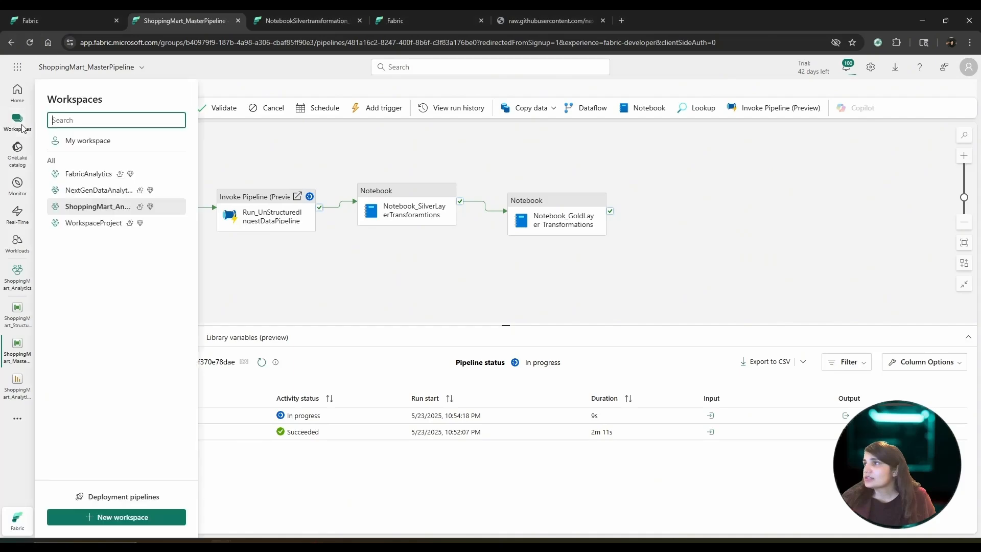
{"action": "left_click", "coordinate": [100, 204]}
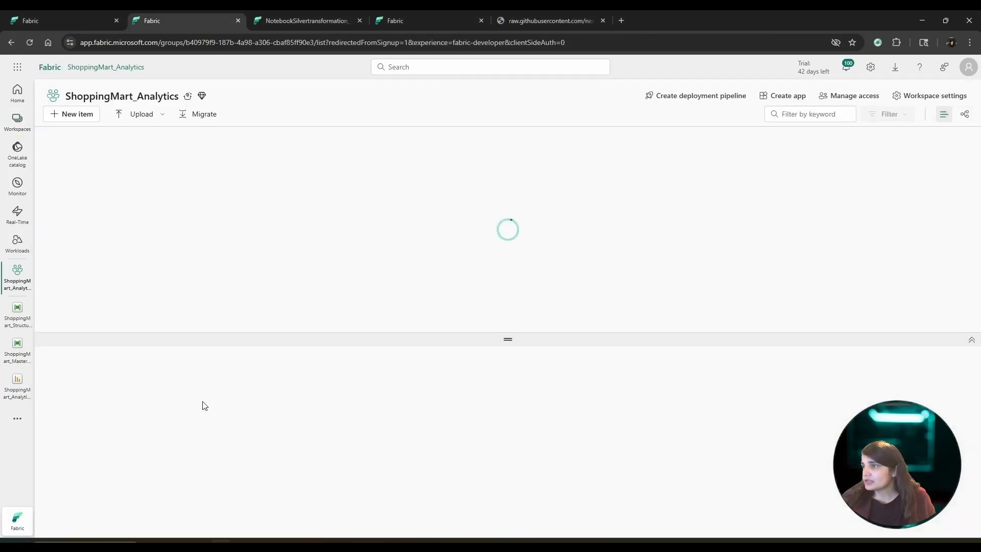
{"action": "scroll", "coordinate": [169, 453], "scroll_direction": "down", "scroll_amount": 1}
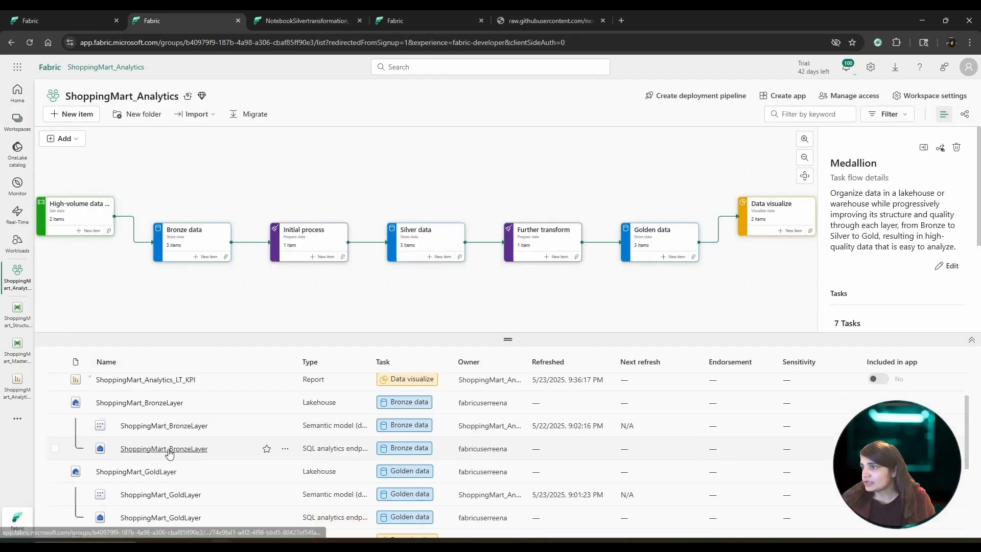
{"action": "left_click", "coordinate": [139, 404]}
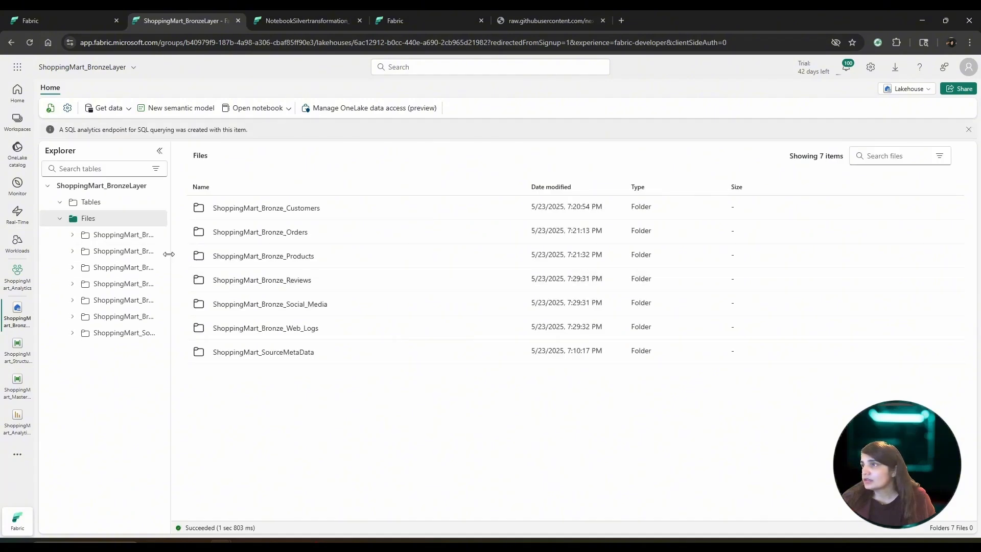
{"action": "left_click_drag", "start_coordinate": [168, 254], "coordinate": [263, 254]}
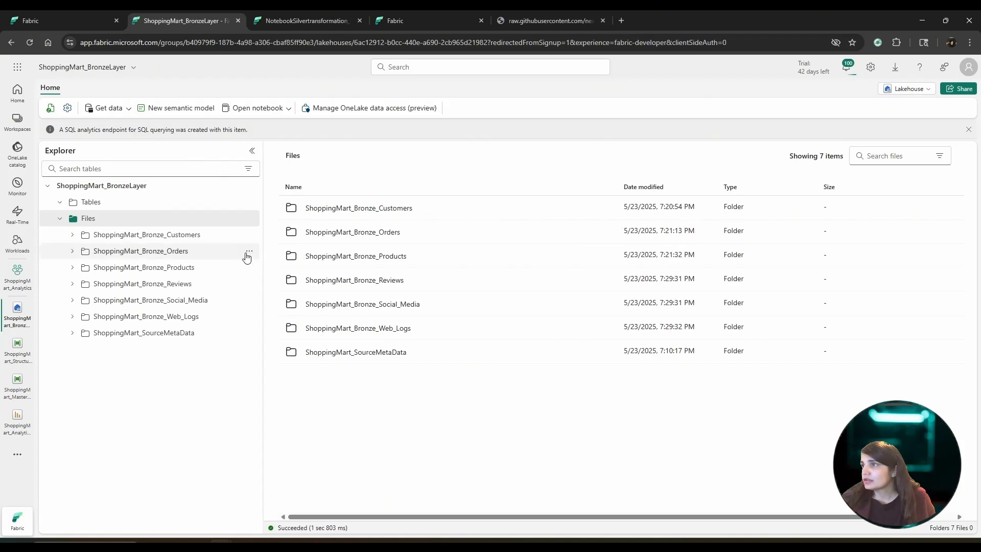
{"action": "left_click", "coordinate": [49, 108]}
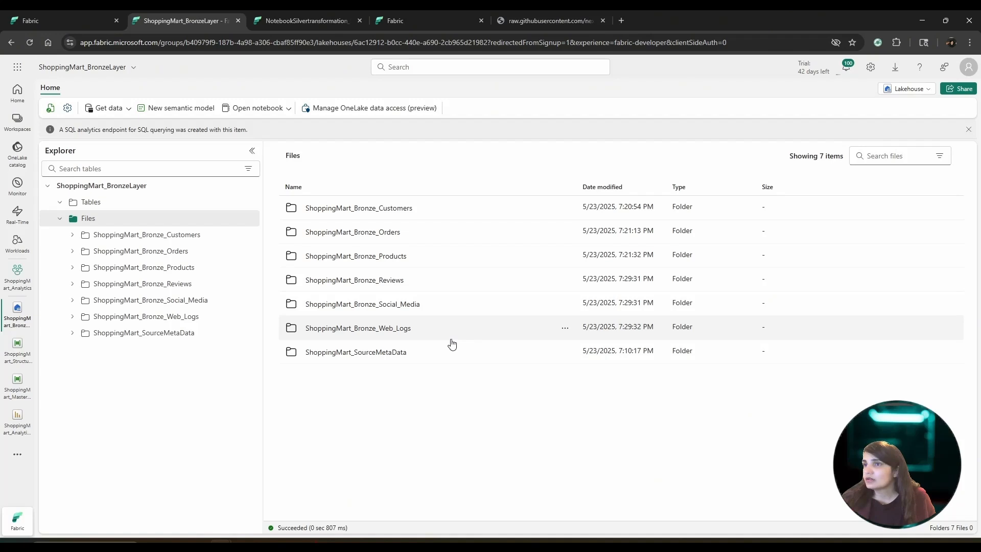
Check the modification times of the files in the bronze Customers, Orders and Products folders.
{"action": "left_click", "coordinate": [152, 243]}
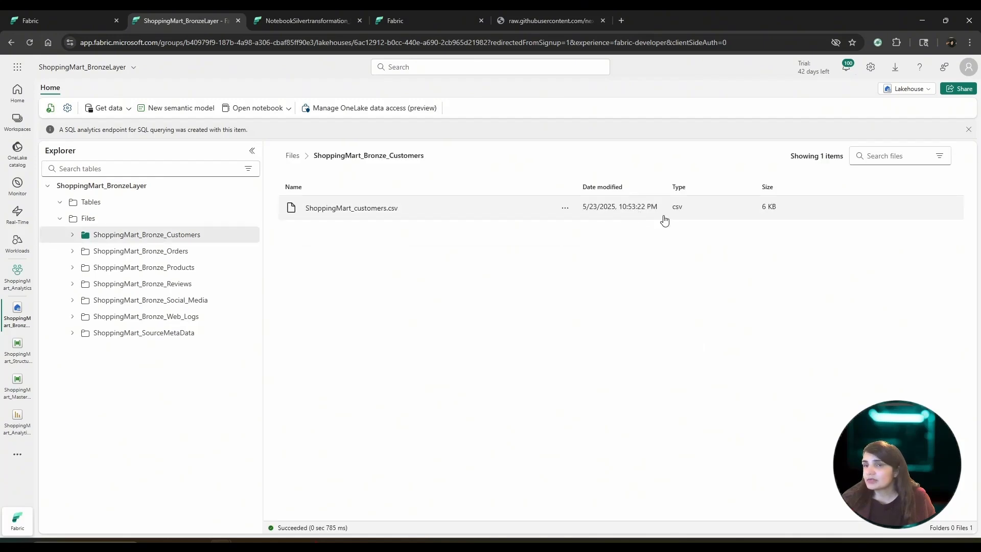
{"action": "left_click", "coordinate": [167, 252]}
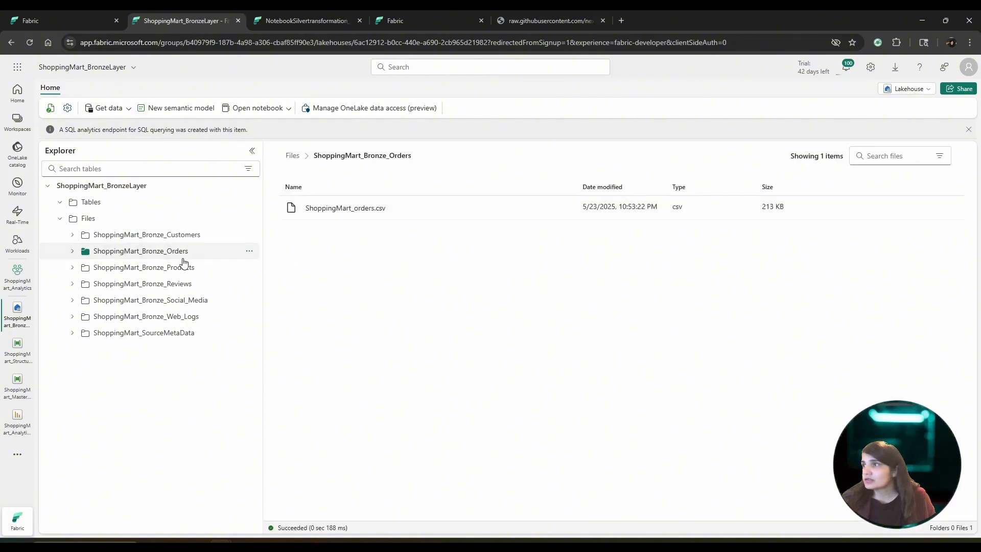
{"action": "left_click", "coordinate": [179, 270]}
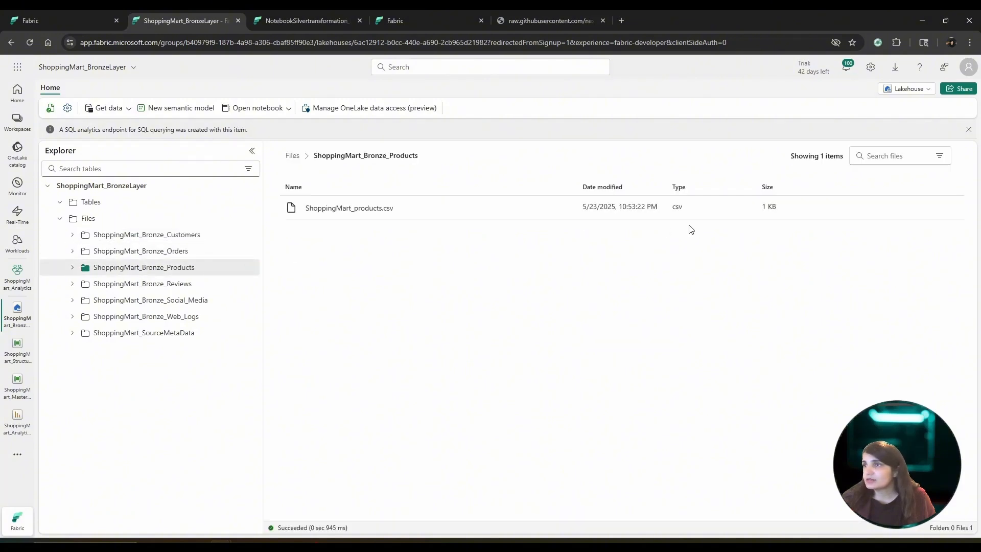
{"action": "left_click", "coordinate": [75, 10]}
{"action": "left_click", "coordinate": [159, 14]}
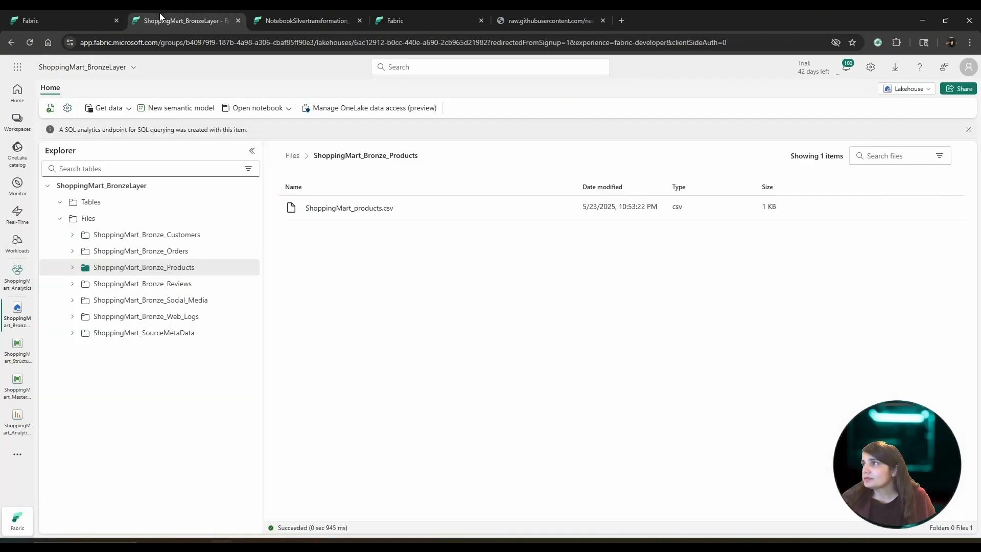
Return to the ShoppingMart_Analytics workspace and reopen ShoppingMart_MasterPipeline to check the status of its run.
{"action": "left_click", "coordinate": [17, 121]}
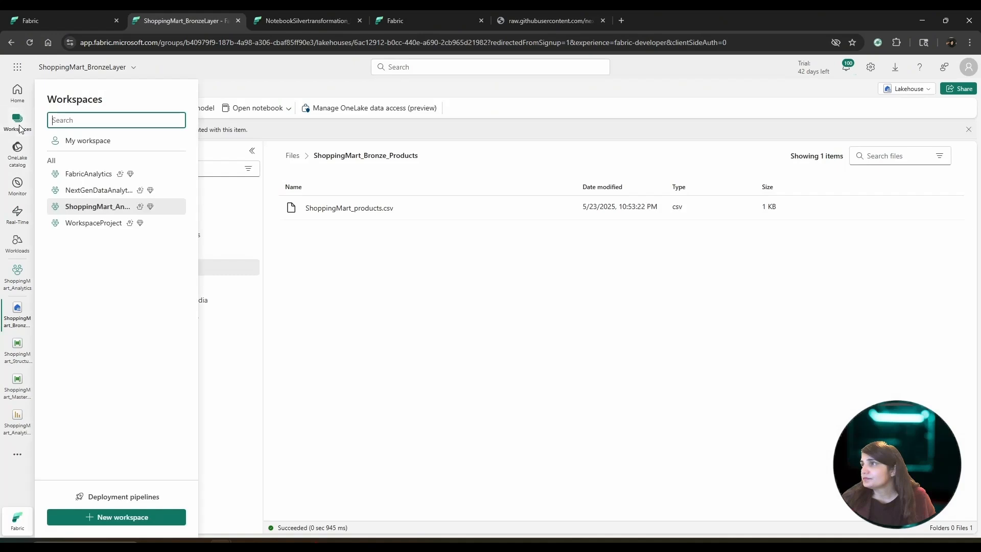
{"action": "left_click", "coordinate": [91, 207]}
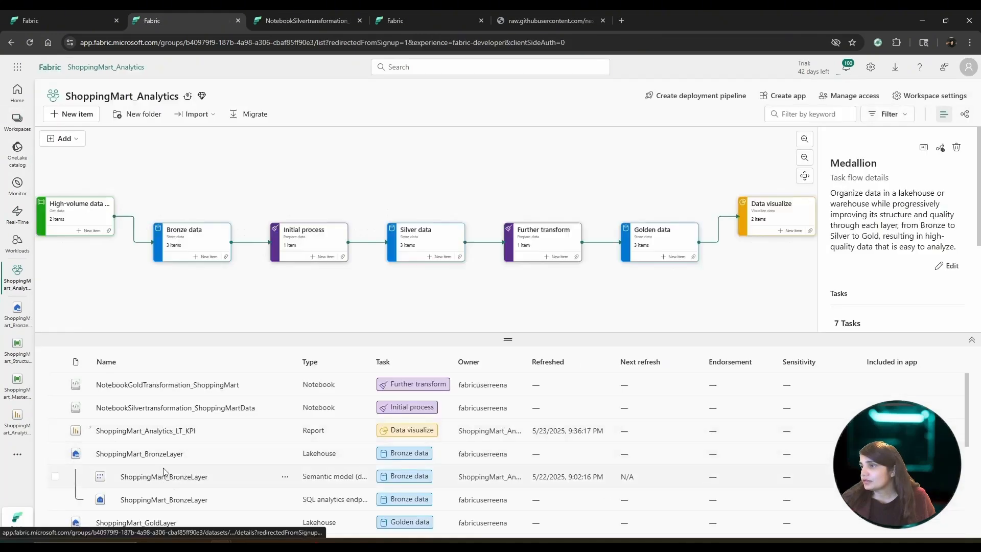
{"action": "scroll", "coordinate": [163, 453], "scroll_direction": "down", "scroll_amount": 1}
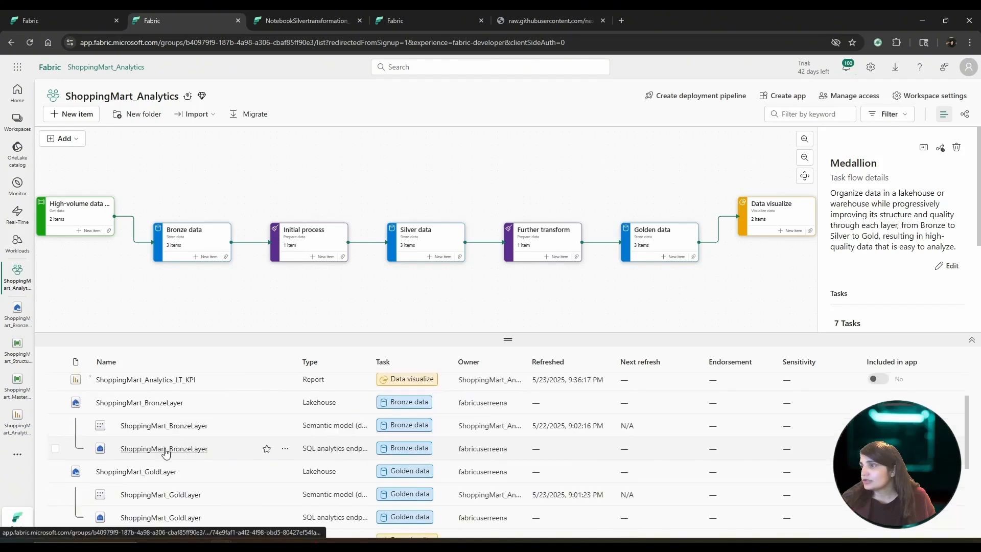
{"action": "scroll", "coordinate": [165, 453], "scroll_direction": "down", "scroll_amount": 3}
{"action": "left_click", "coordinate": [164, 459]}
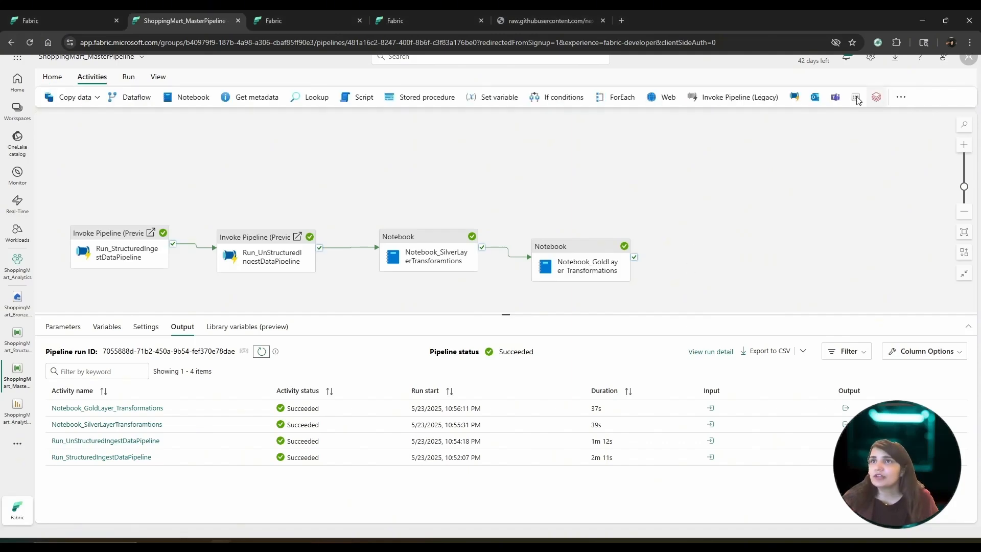
Add an Office 365 Outlook activity beyond the gold layer notebook to view its settings, and delete it again.
{"action": "left_click", "coordinate": [815, 98]}
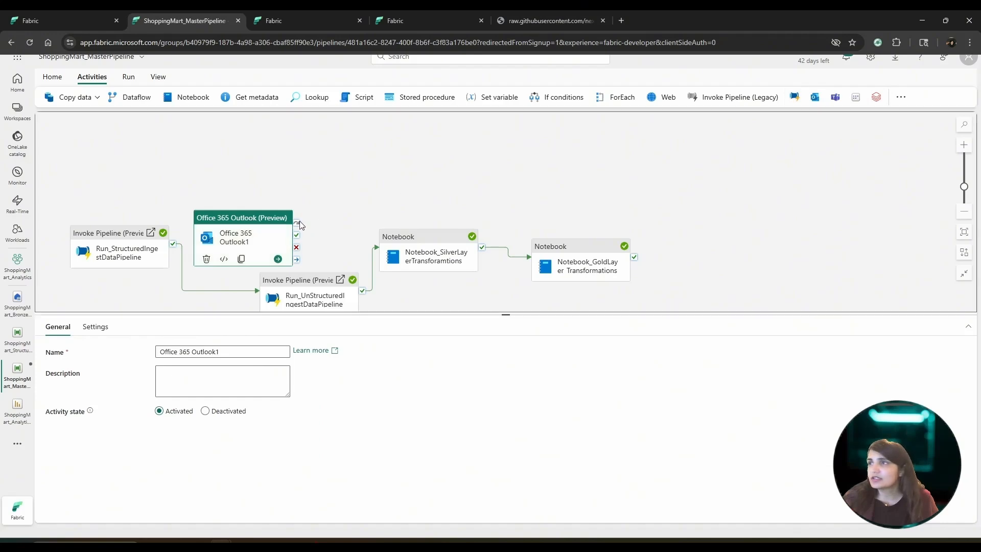
{"action": "left_click_drag", "start_coordinate": [244, 218], "coordinate": [766, 242]}
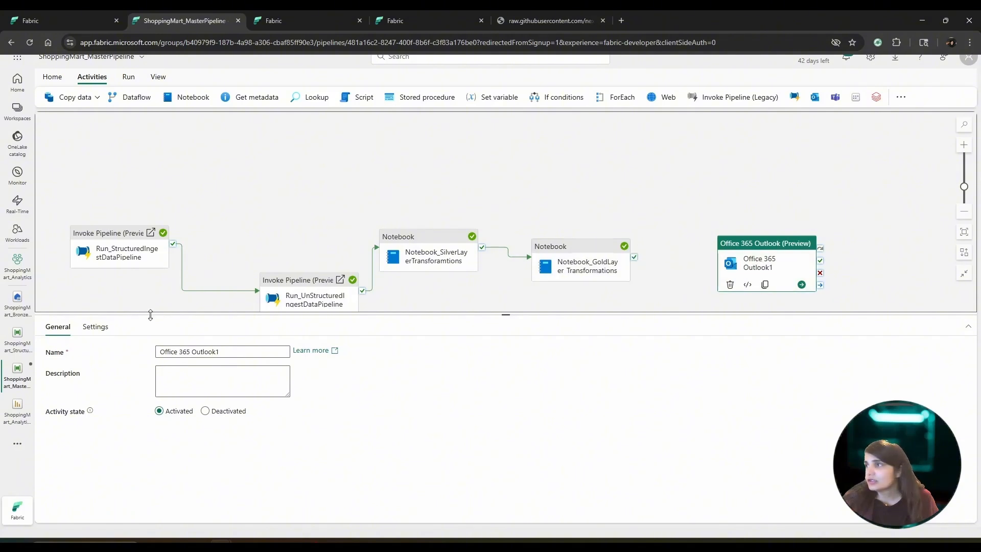
{"action": "left_click", "coordinate": [97, 328]}
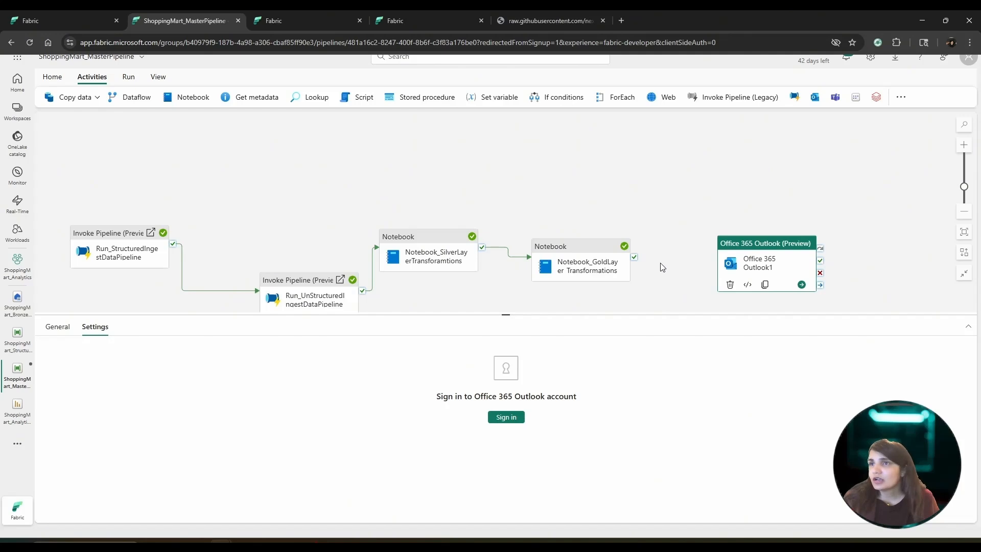
{"action": "left_click", "coordinate": [754, 265]}
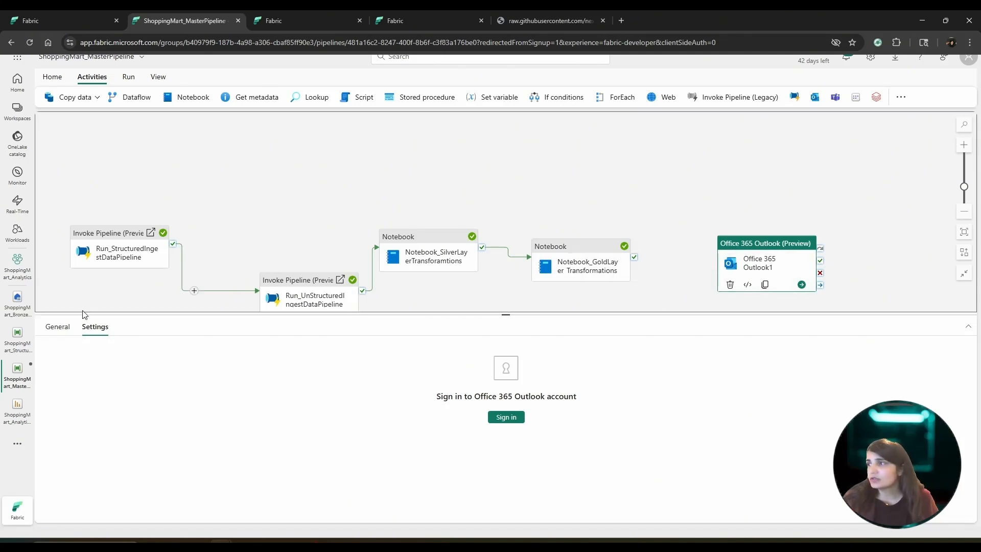
{"action": "left_click", "coordinate": [57, 327]}
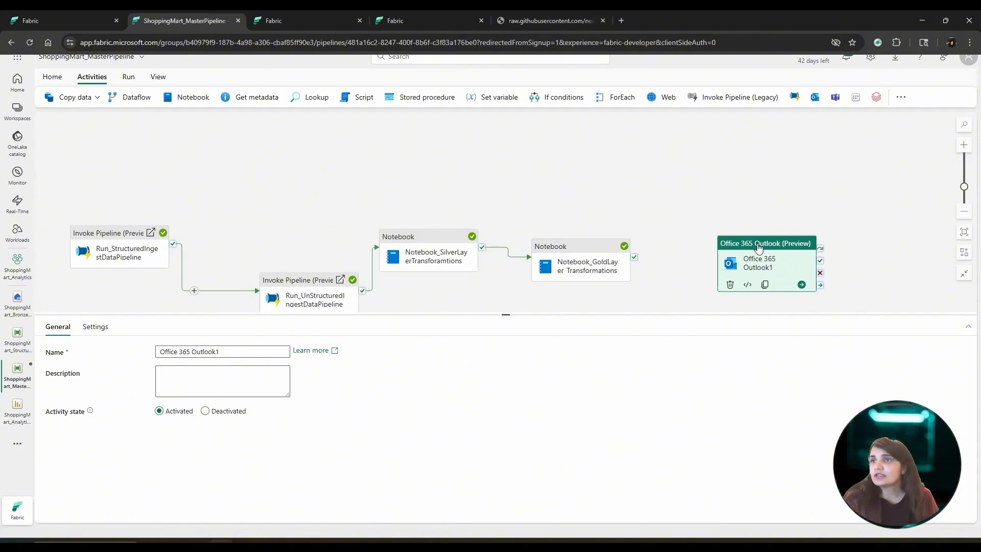
{"action": "key", "text": "Delete"}
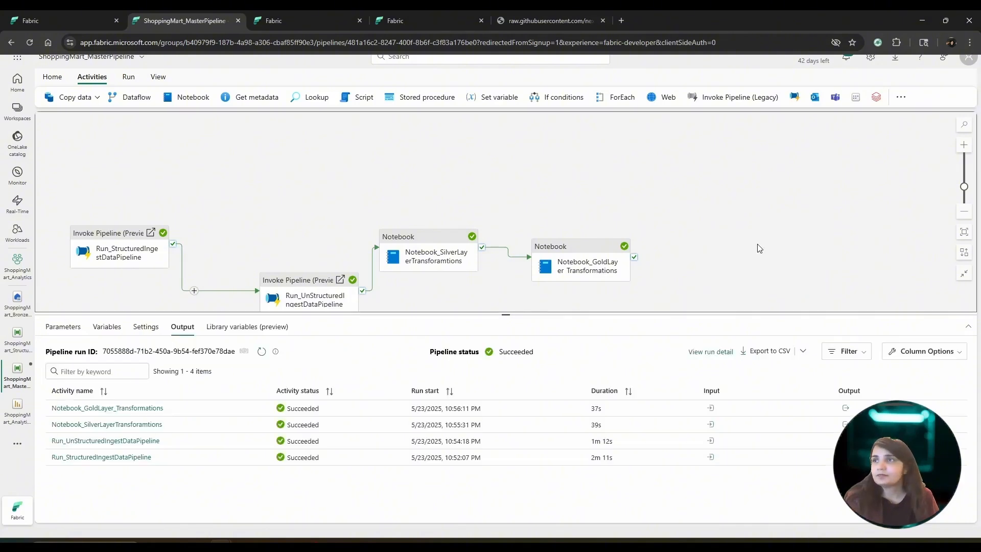
Open the master pipeline's schedule, turn the scheduled run on and set it to repeat daily, without applying it.
{"action": "left_click", "coordinate": [53, 77]}
{"action": "left_click", "coordinate": [308, 98]}
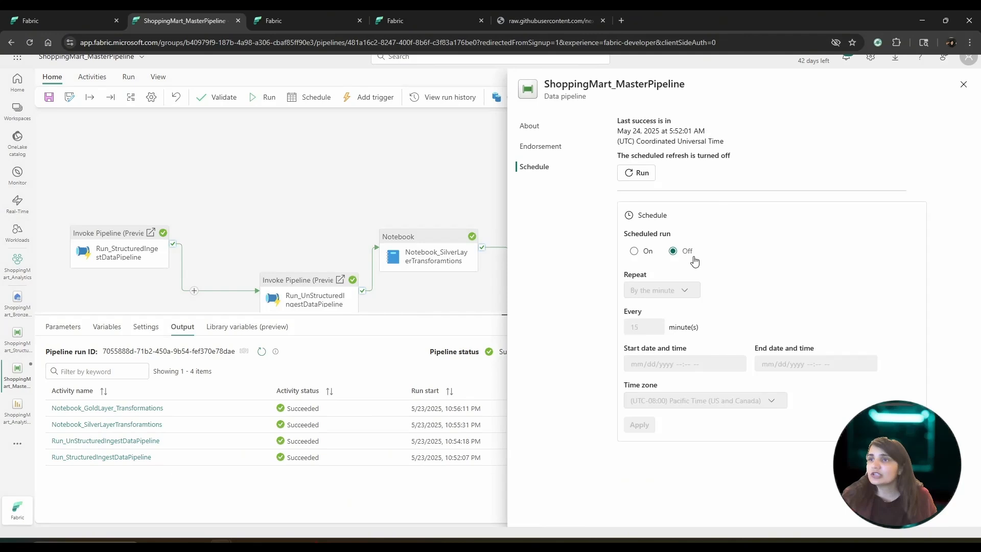
{"action": "left_click", "coordinate": [637, 253]}
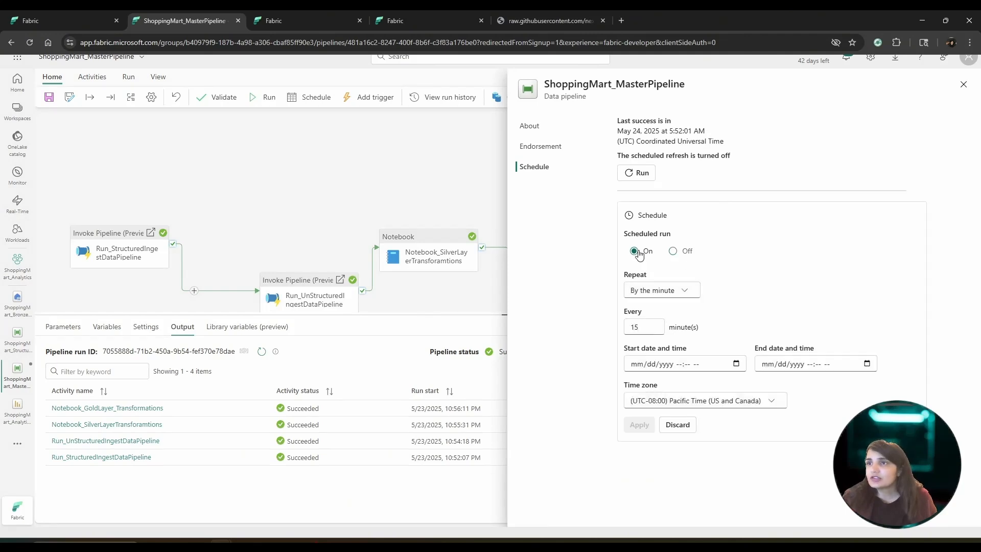
{"action": "left_click", "coordinate": [682, 290]}
{"action": "left_click", "coordinate": [666, 322]}
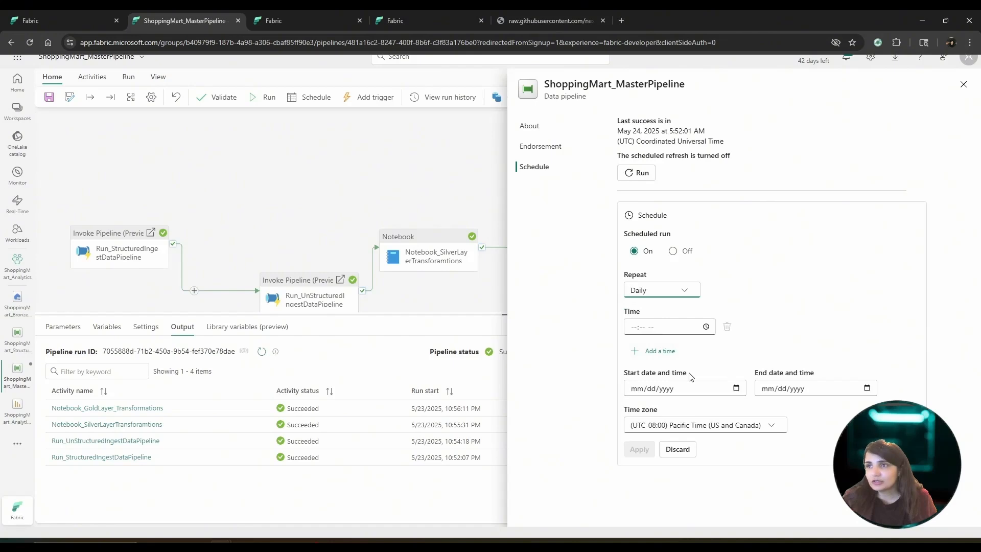
{"action": "left_click", "coordinate": [666, 293]}
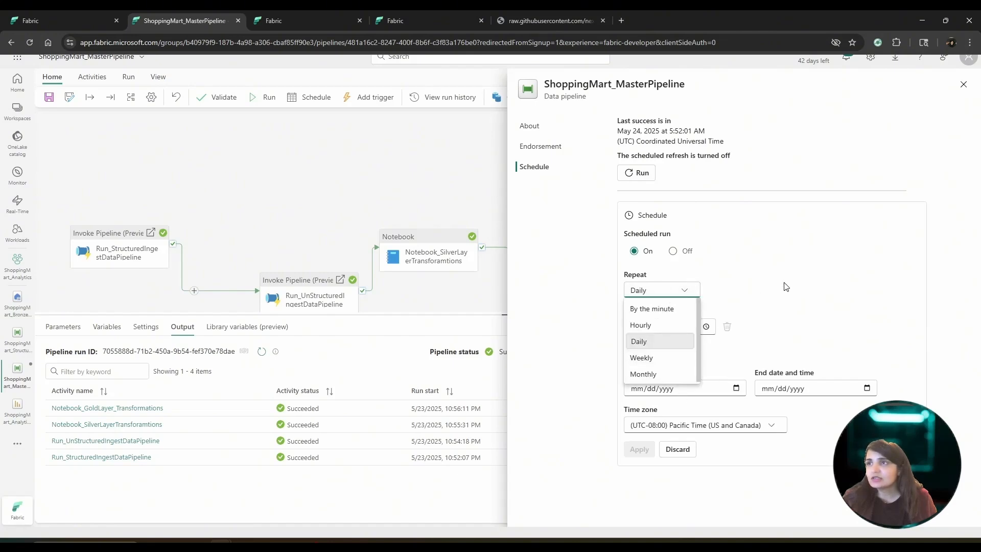
{"action": "left_click", "coordinate": [785, 287]}
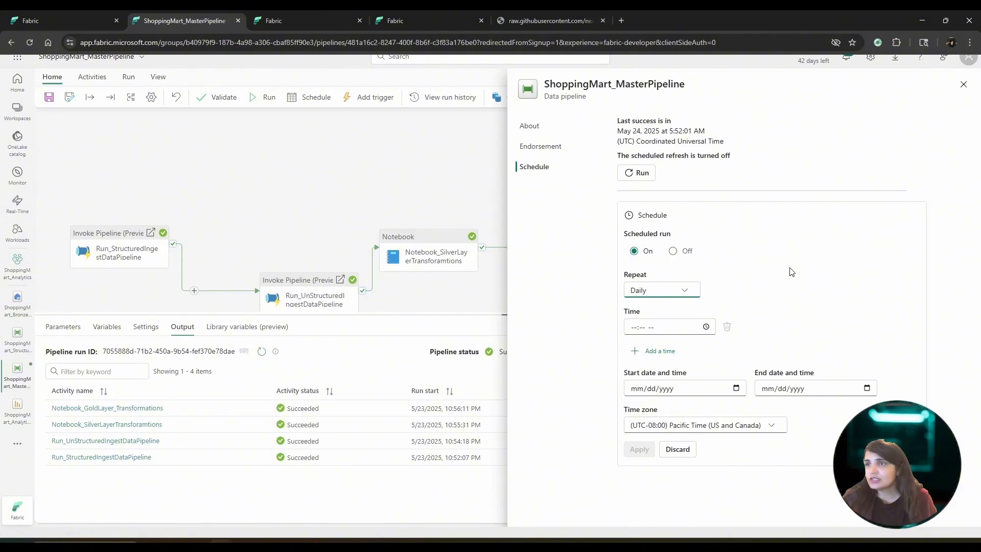
Open the ShoppingMart_Analytics_LT_KPI report from the ShoppingMart_Analytics workspace.
{"action": "left_click", "coordinate": [17, 110]}
{"action": "left_click", "coordinate": [92, 196]}
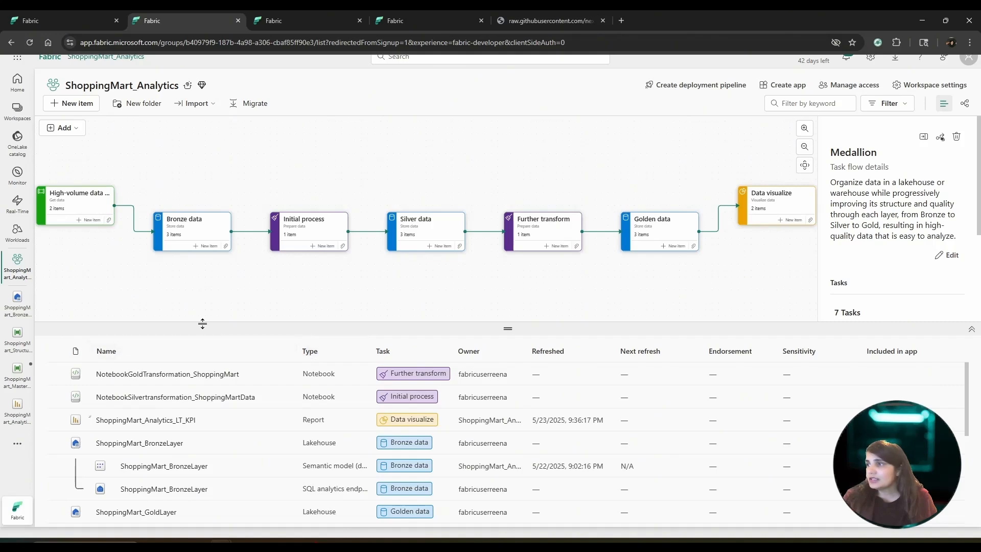
{"action": "scroll", "coordinate": [236, 289], "scroll_direction": "down", "scroll_amount": 1}
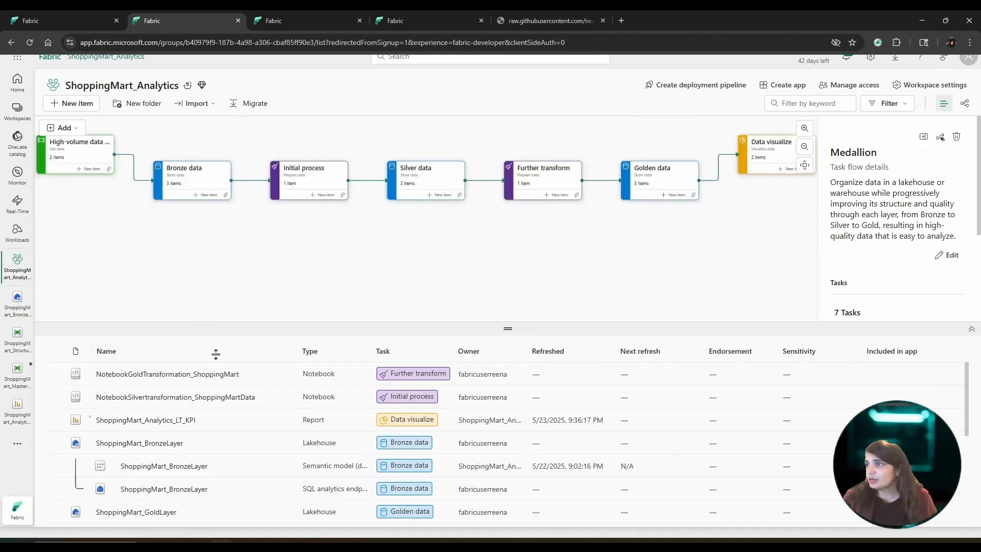
{"action": "left_click", "coordinate": [157, 419]}
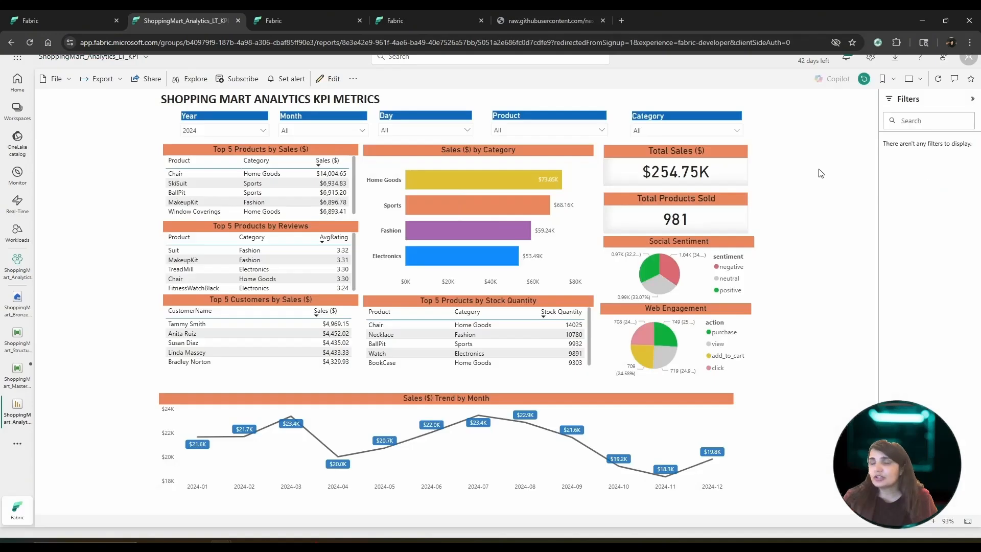